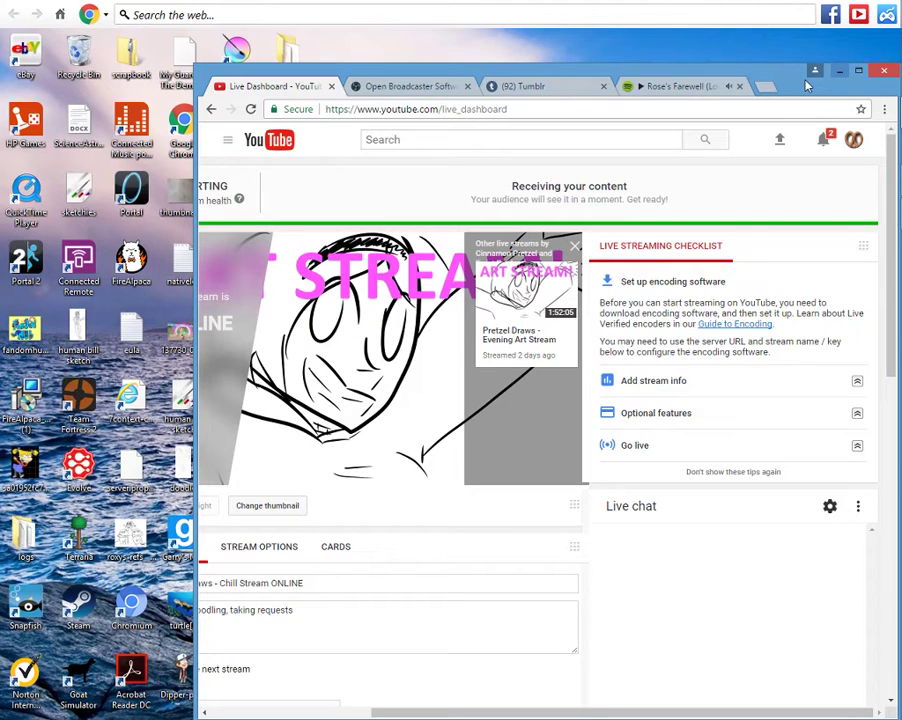
Maximize the browser window and open the My channel page in a new tab beside the live dashboard.
{"action": "double_click", "coordinate": [808, 86]}
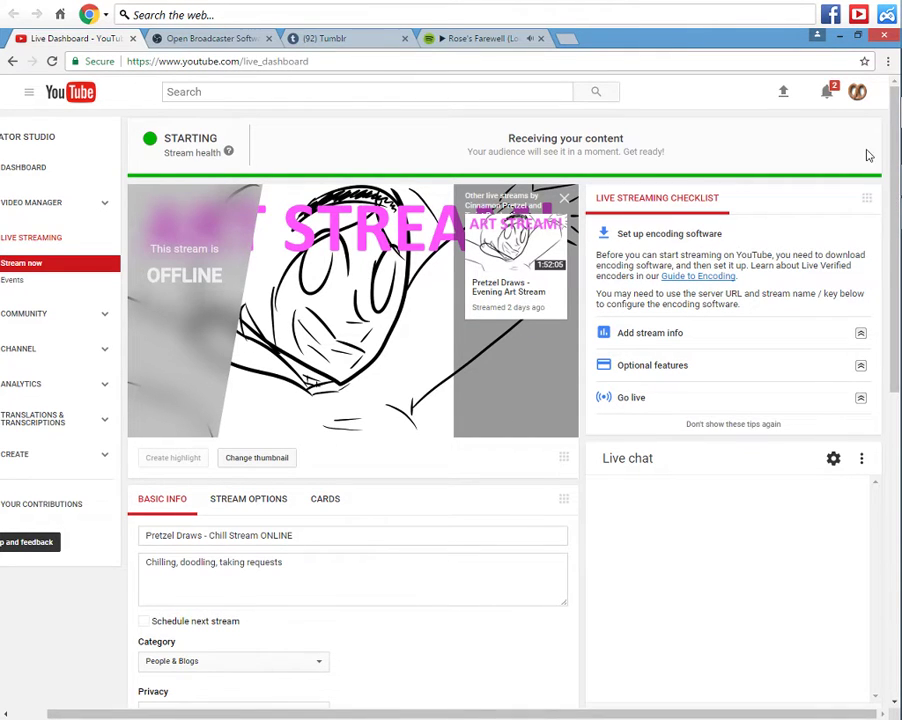
{"action": "left_click", "coordinate": [29, 91]}
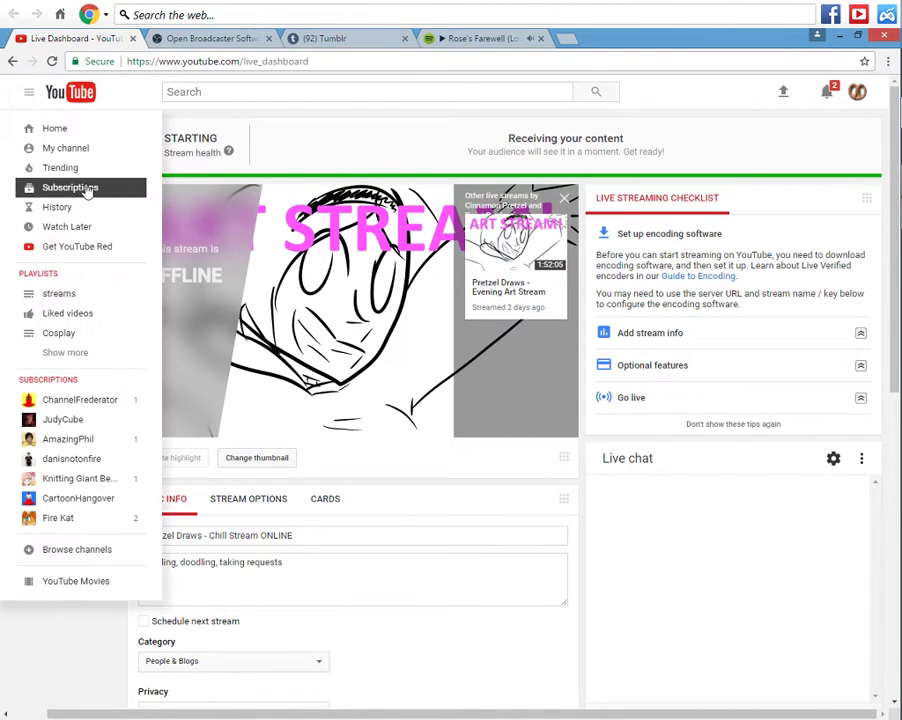
{"action": "left_click_drag", "start_coordinate": [80, 149], "coordinate": [150, 38]}
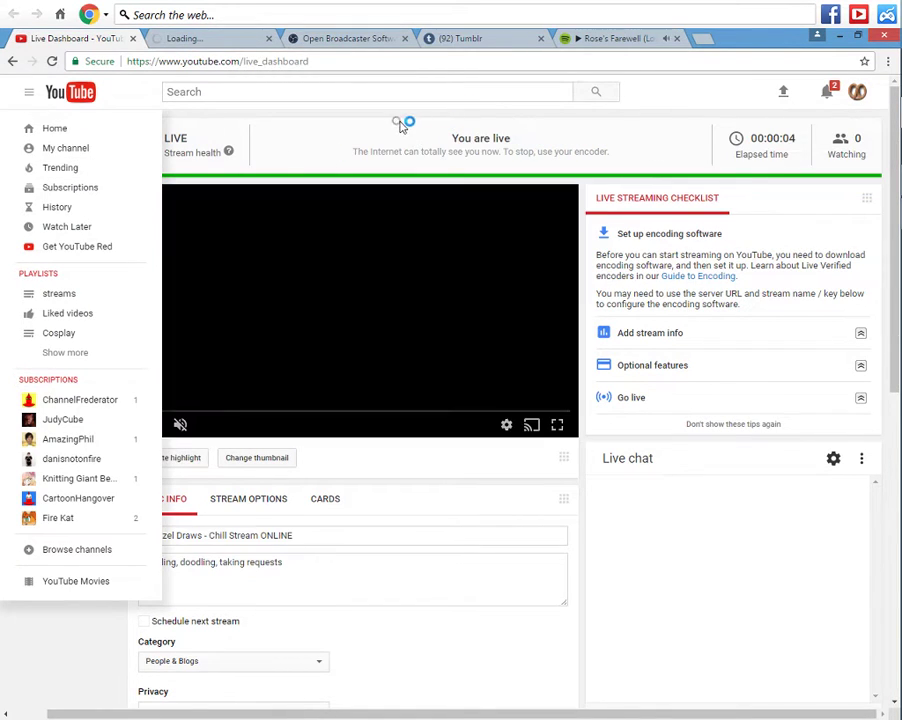
{"action": "left_click", "coordinate": [402, 127]}
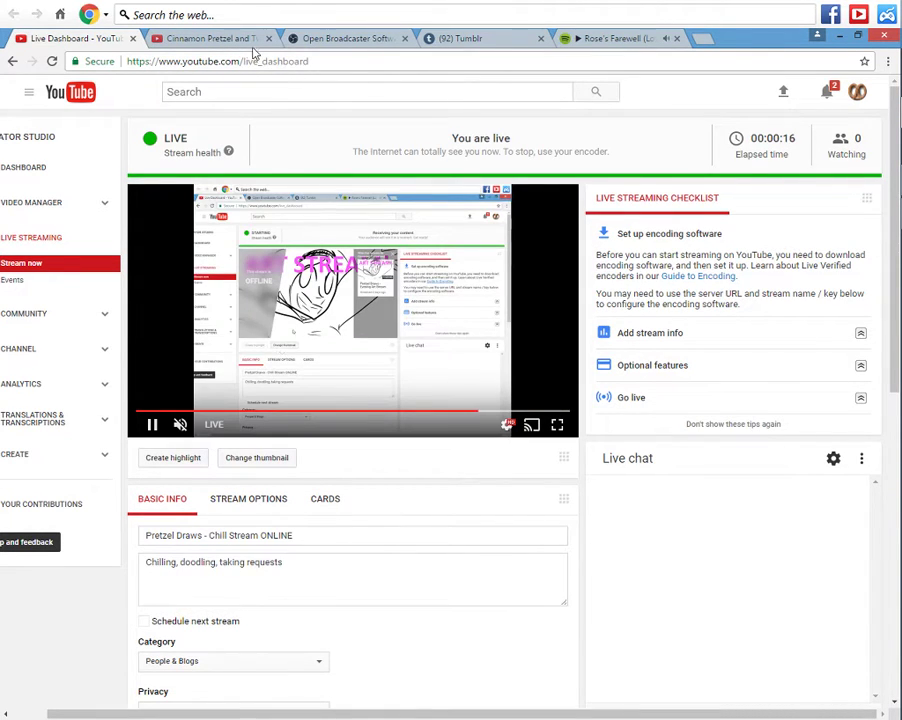
Copy the web address of the live video "Pretzel Draws - Chill Stream ONLINE" from the channel page and close its tab.
{"action": "left_click", "coordinate": [210, 38]}
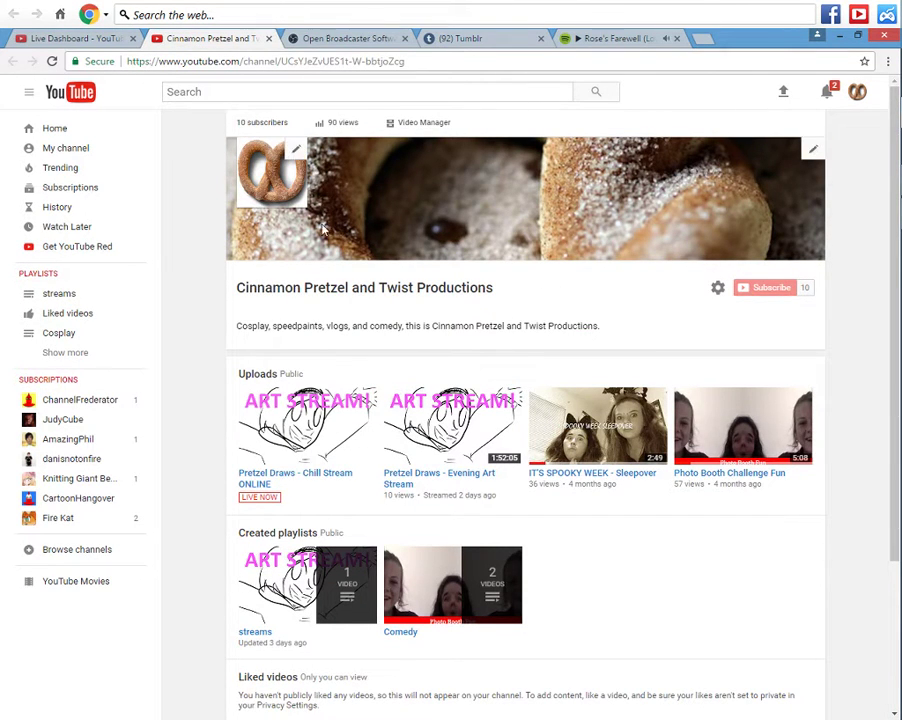
{"action": "left_click", "coordinate": [288, 438]}
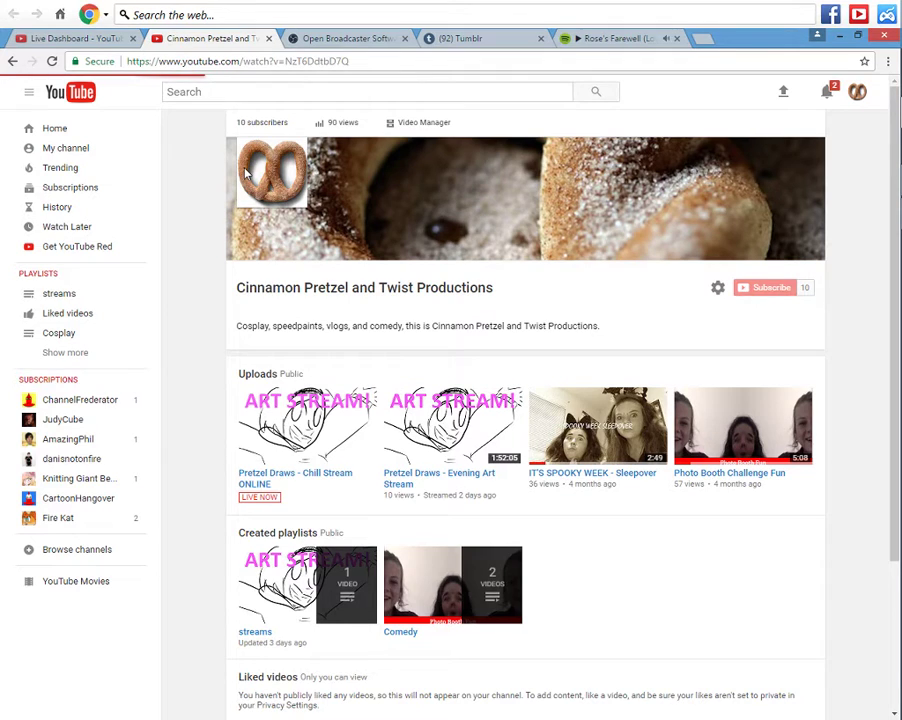
{"action": "left_click", "coordinate": [212, 62]}
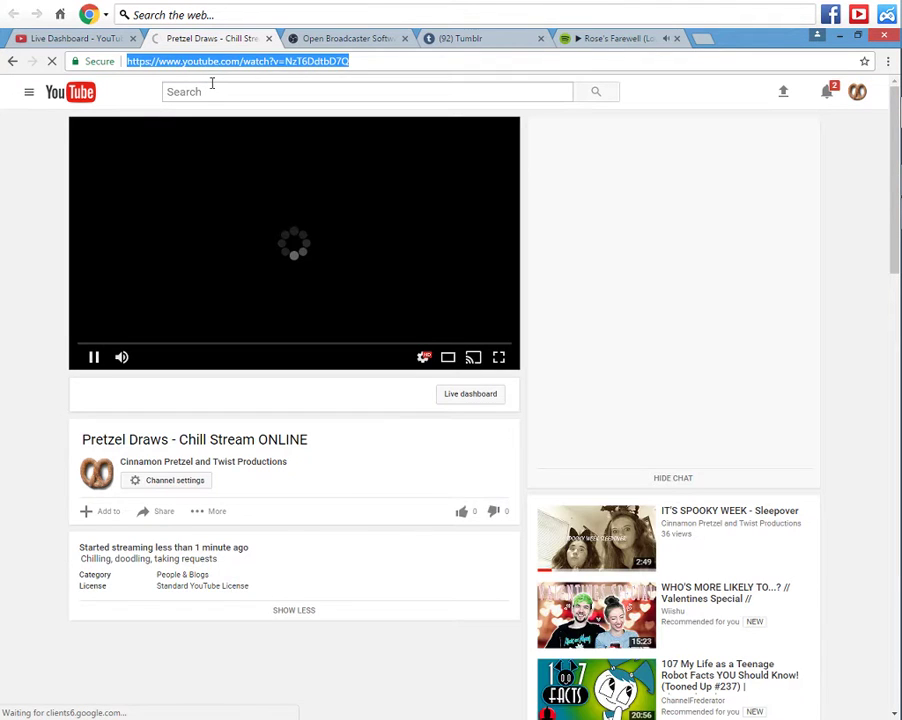
{"action": "key", "text": "ctrl+c"}
{"action": "key", "text": "ctrl+w"}
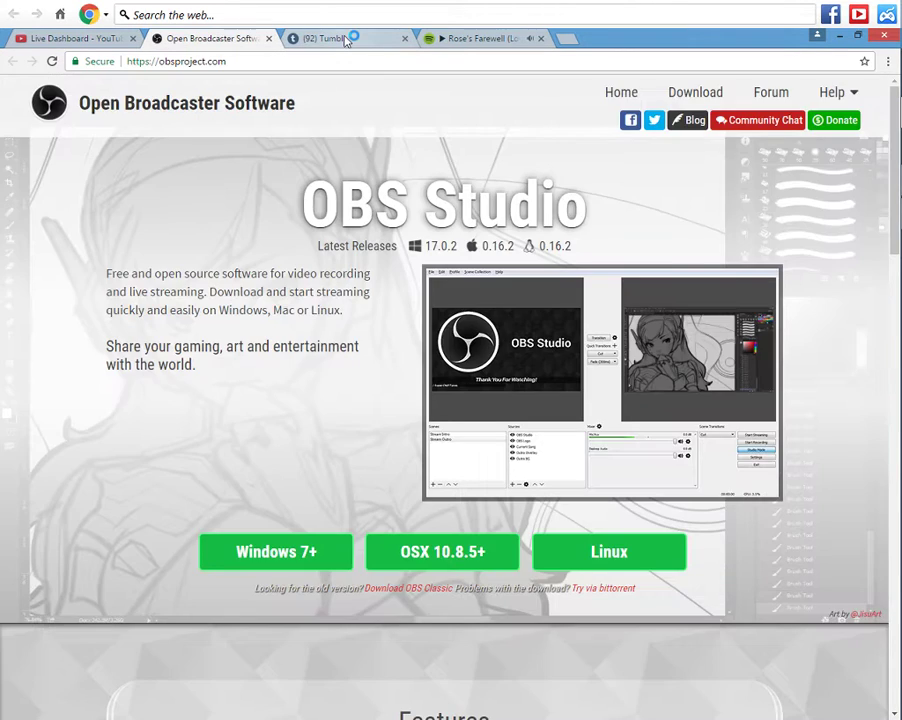
Publish a Tumblr text post titled "STREAM" with the copied live video link as its body.
{"action": "left_click", "coordinate": [330, 38]}
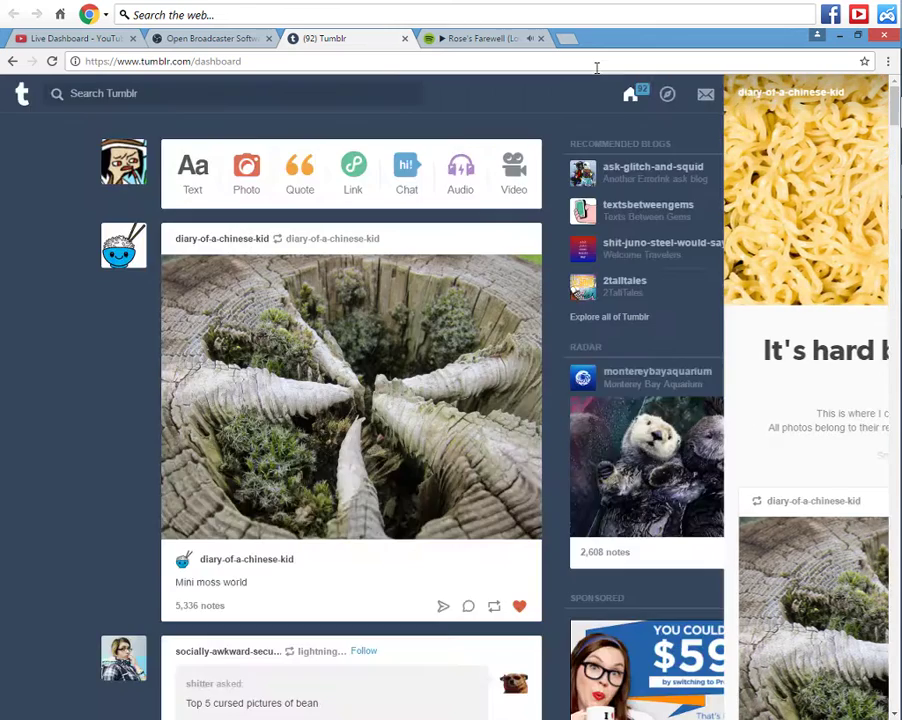
{"action": "left_click", "coordinate": [857, 93]}
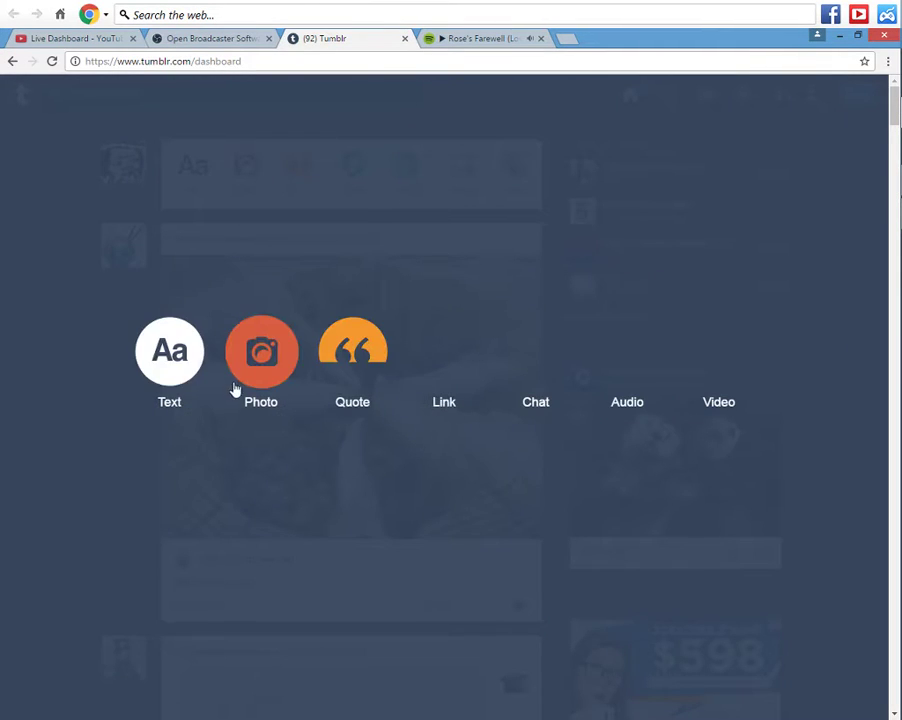
{"action": "key", "text": "t"}
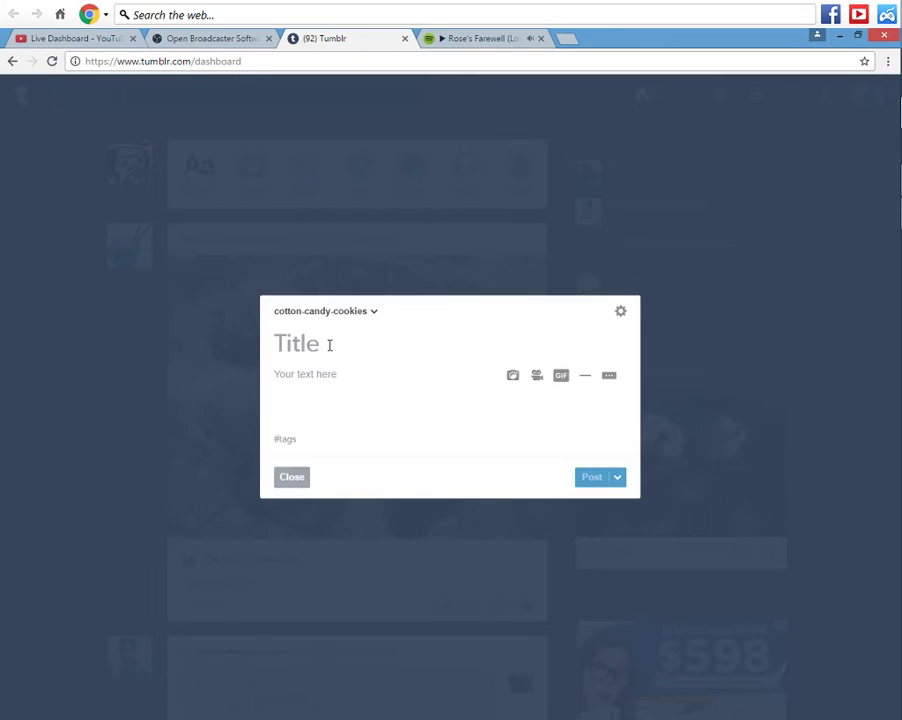
{"action": "key", "text": "ctrl+v"}
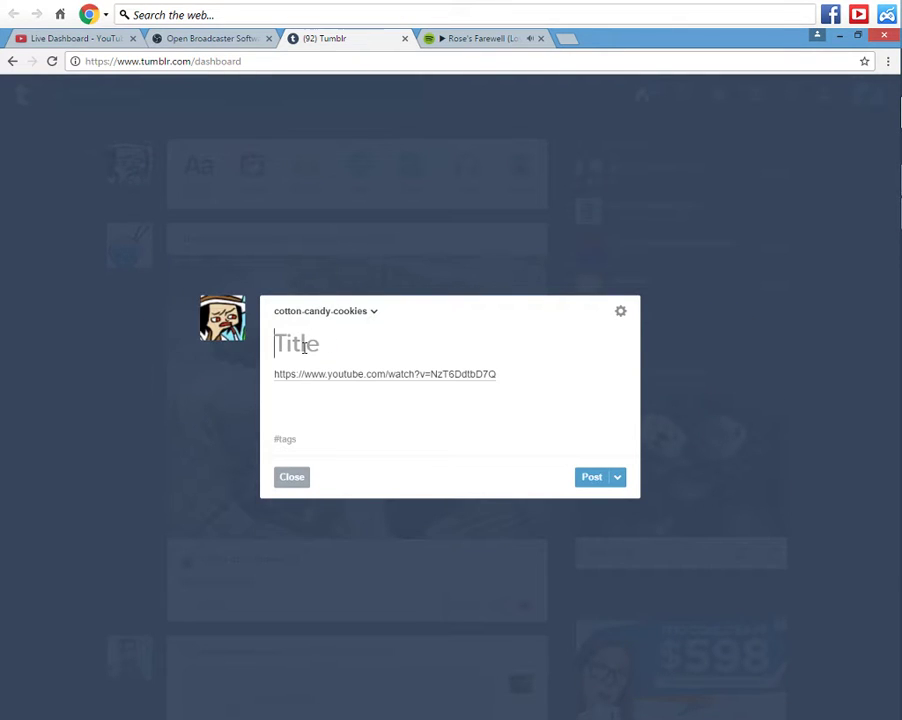
{"action": "type", "text": "STR"}
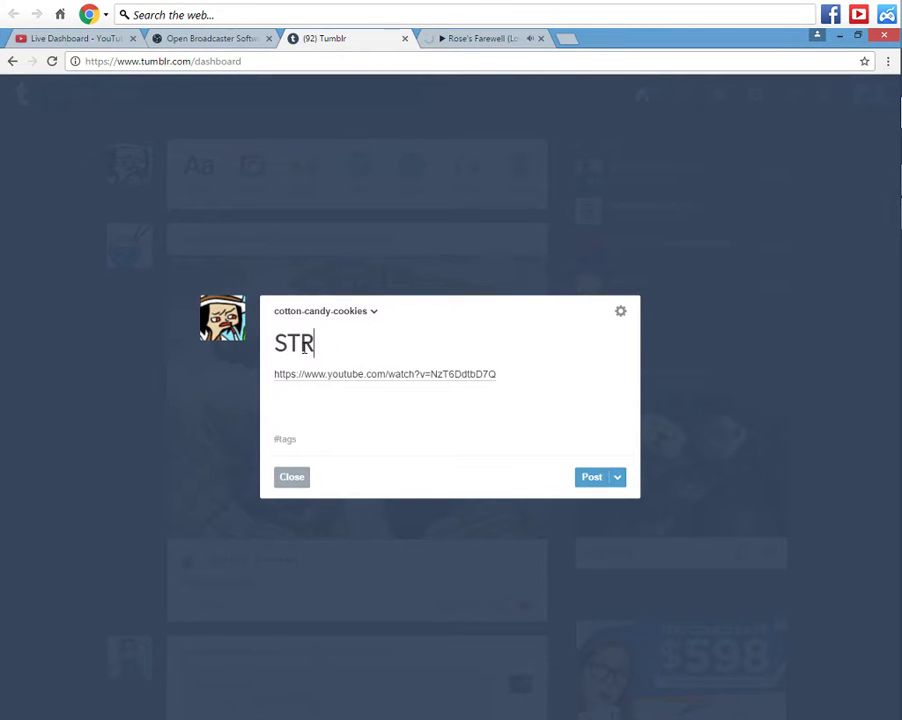
{"action": "type", "text": "EAM"}
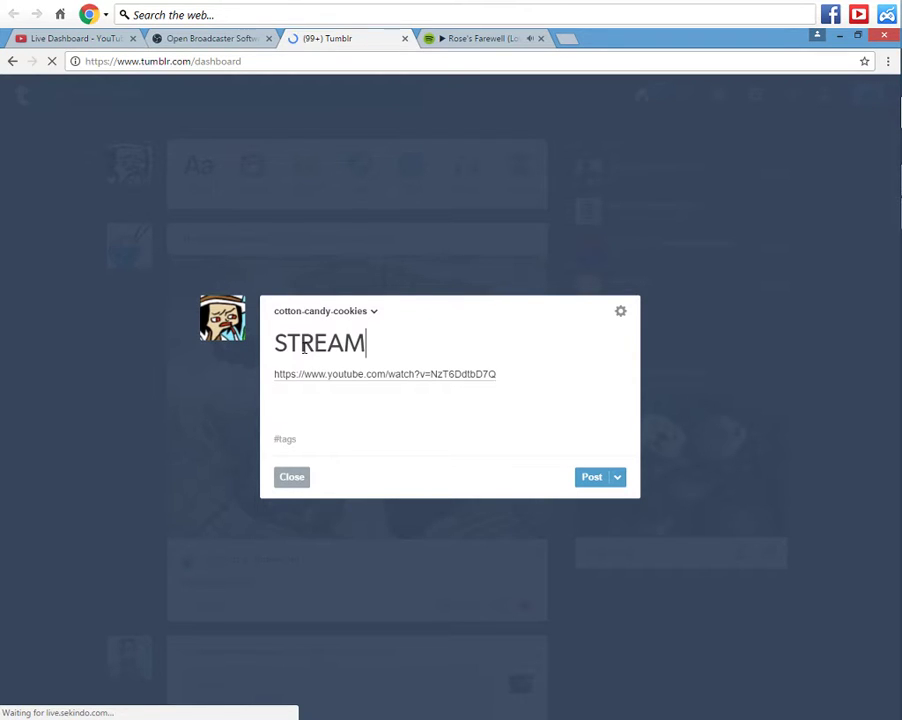
{"action": "left_click", "coordinate": [598, 478]}
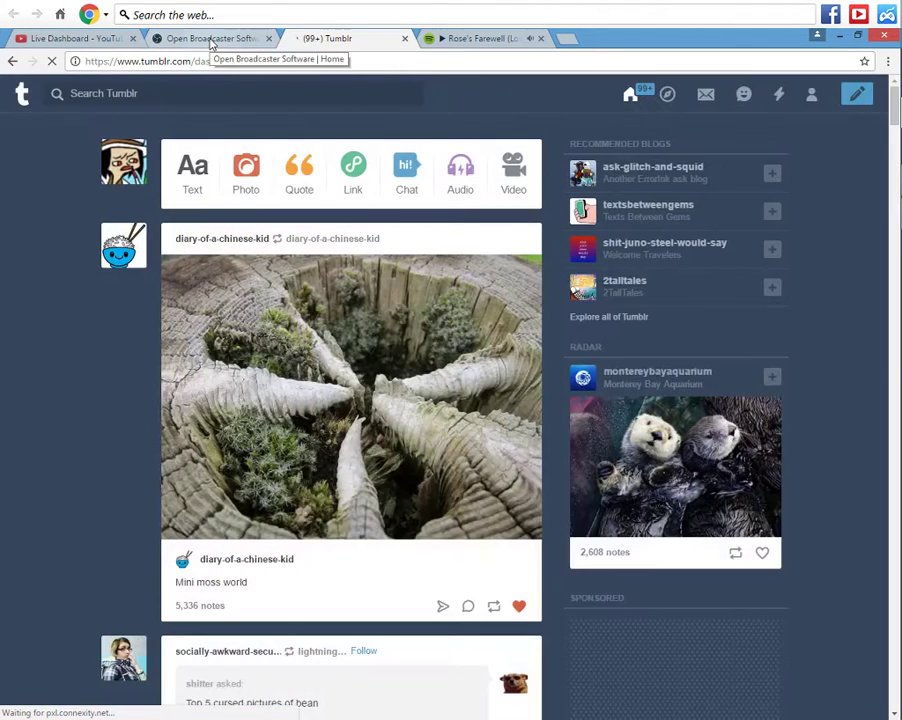
Close the Open Broadcaster Software and Tumblr tabs and return to the YouTube live dashboard.
{"action": "left_click", "coordinate": [256, 40]}
{"action": "left_click", "coordinate": [268, 40]}
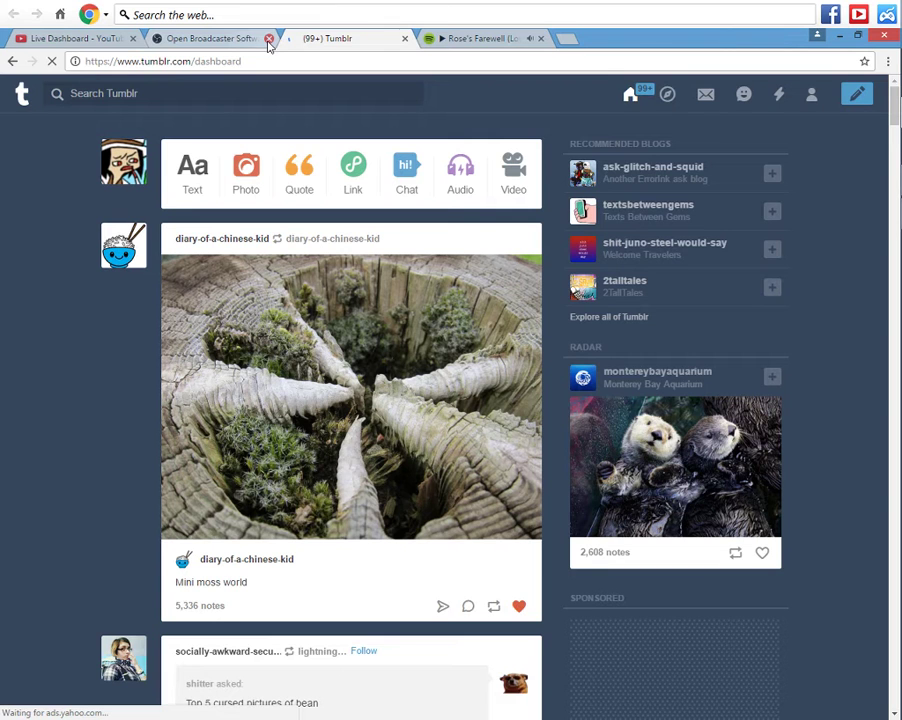
{"action": "left_click", "coordinate": [268, 39]}
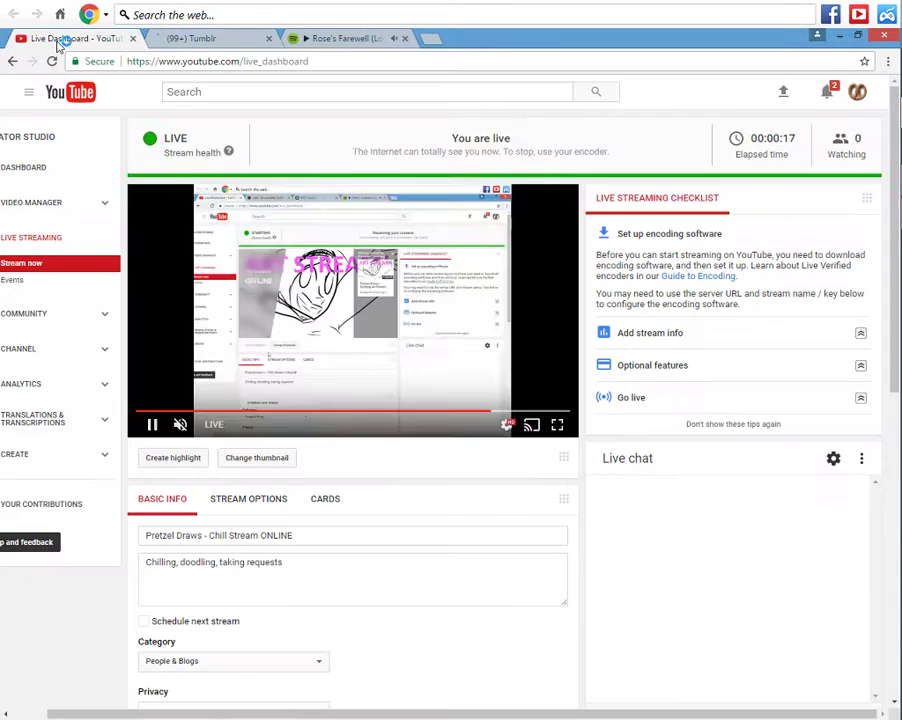
{"action": "left_click", "coordinate": [40, 38]}
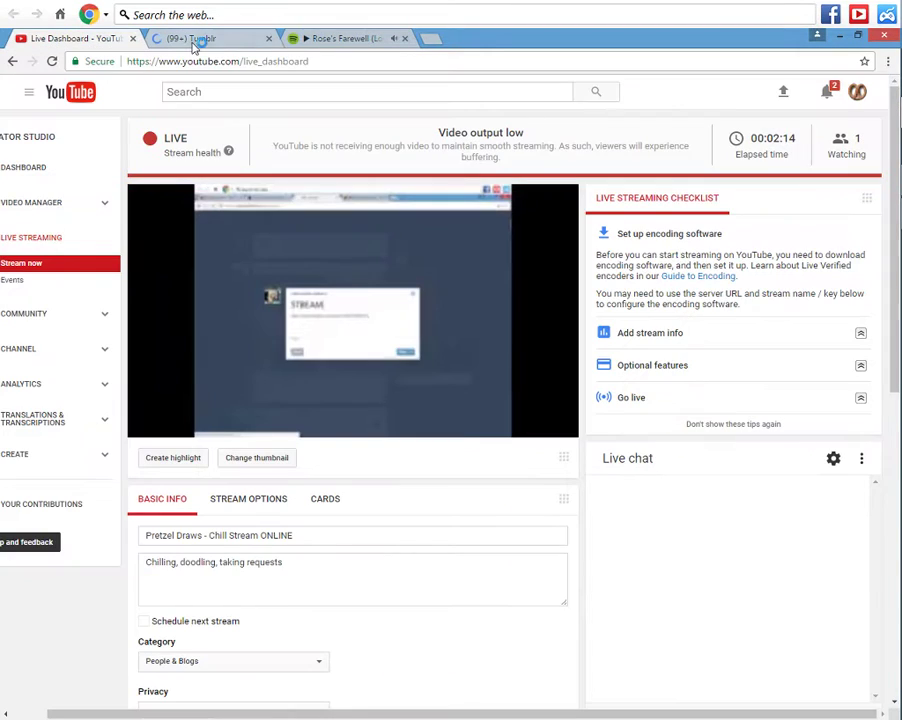
{"action": "left_click", "coordinate": [268, 39]}
Send the message "ill be drawing soon" in the stream's live chat.
{"action": "scroll", "coordinate": [697, 612], "scroll_direction": "down", "scroll_amount": 2}
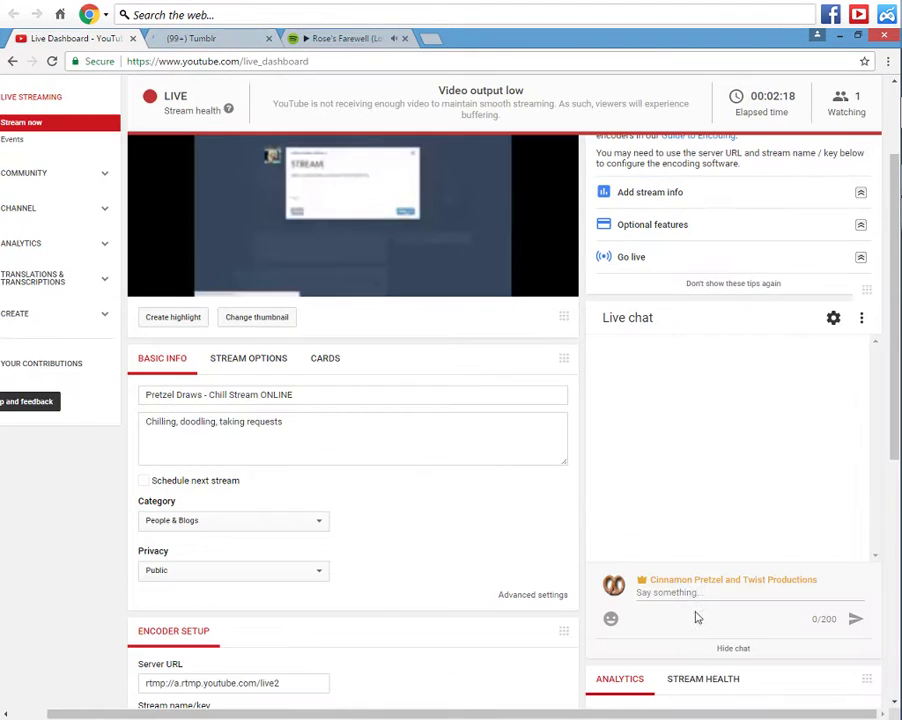
{"action": "left_click", "coordinate": [691, 588]}
{"action": "type", "text": "("}
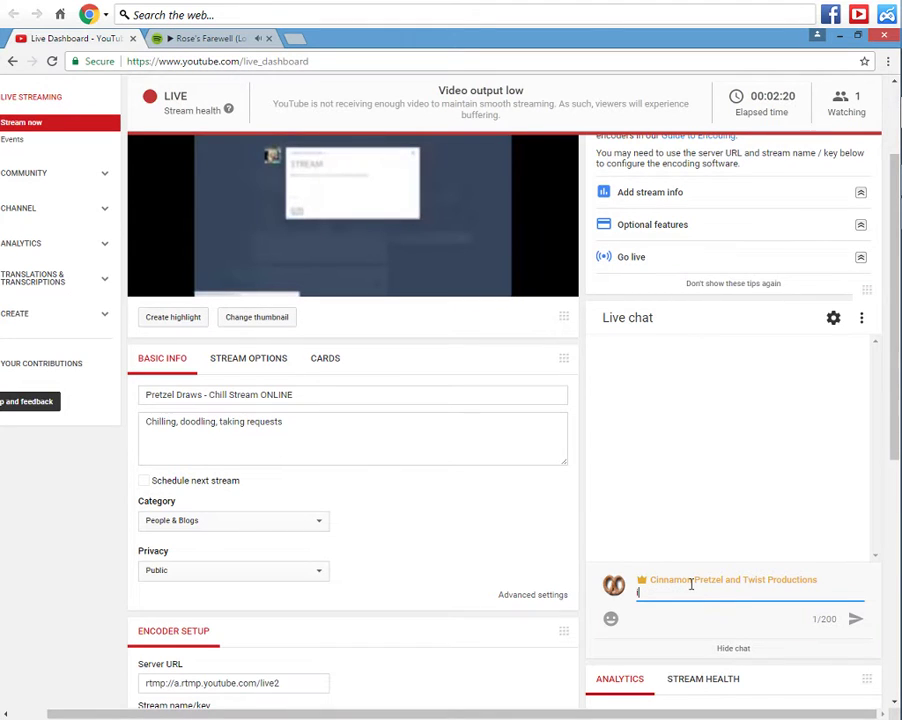
{"action": "type", "text": "ll be drawing soon"}
{"action": "key", "text": "Return"}
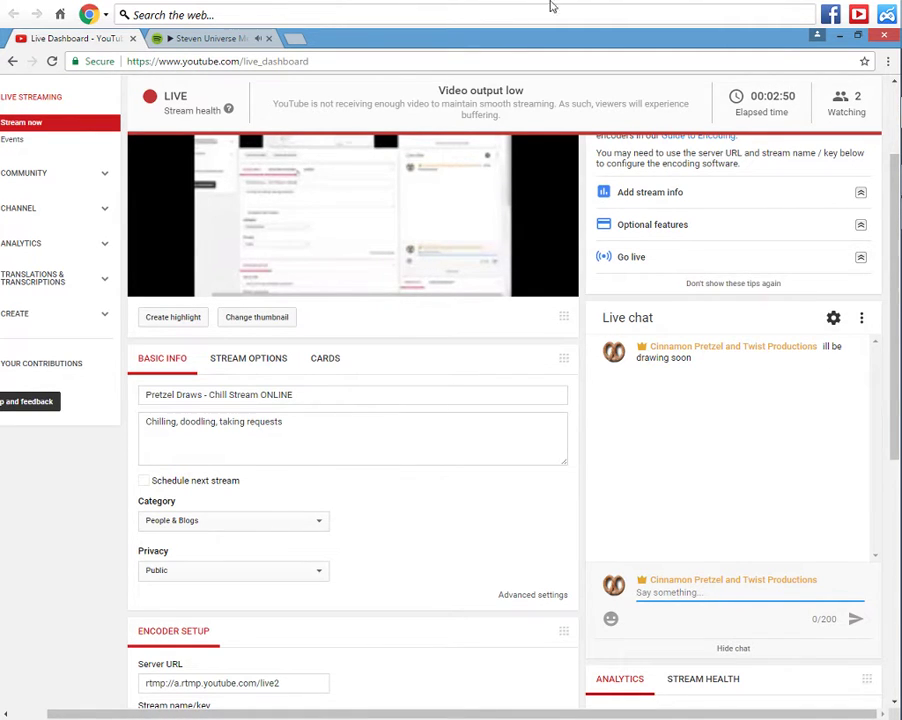
Minimize the browser, switch to FireAlpaca and show the upper part of the blank white canvas.
{"action": "left_click", "coordinate": [840, 38]}
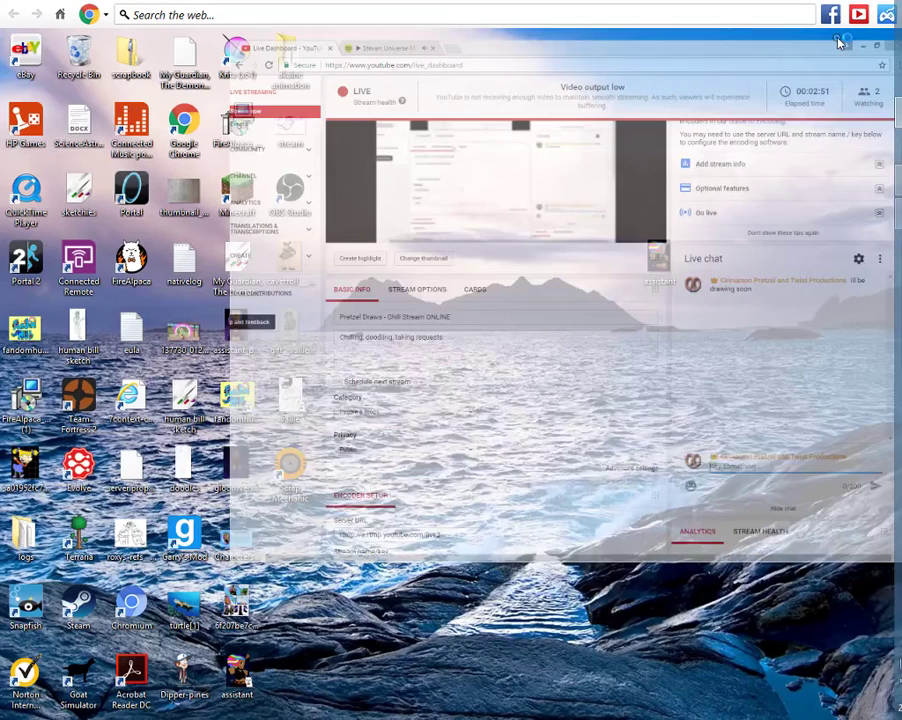
{"action": "left_click", "coordinate": [880, 181]}
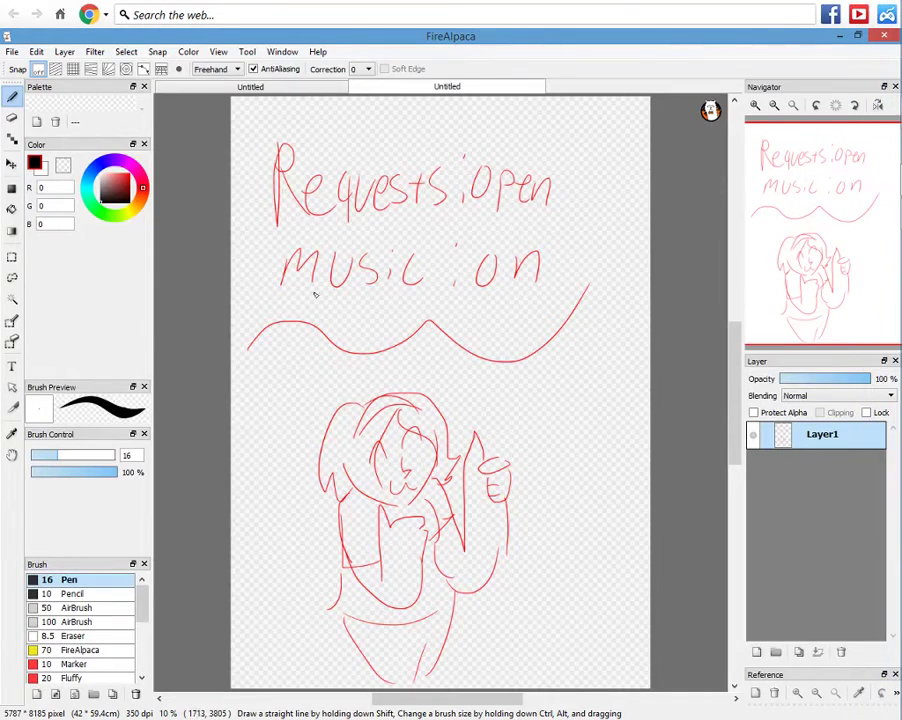
{"action": "left_click", "coordinate": [244, 88]}
{"action": "scroll", "coordinate": [288, 170], "scroll_direction": "down", "scroll_amount": 1}
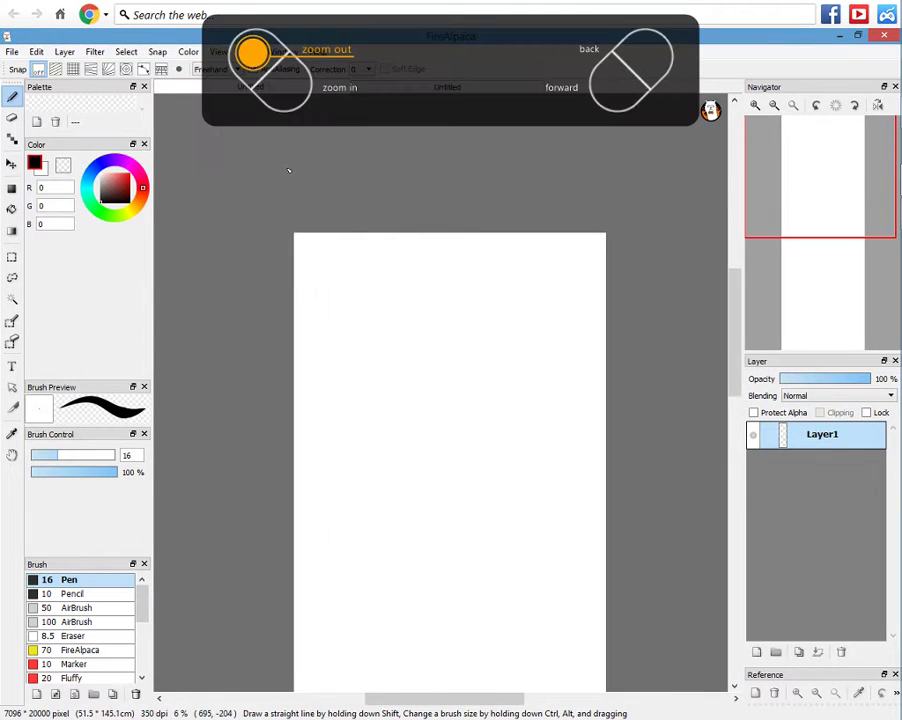
{"action": "scroll", "coordinate": [288, 170], "scroll_direction": "up", "scroll_amount": 2}
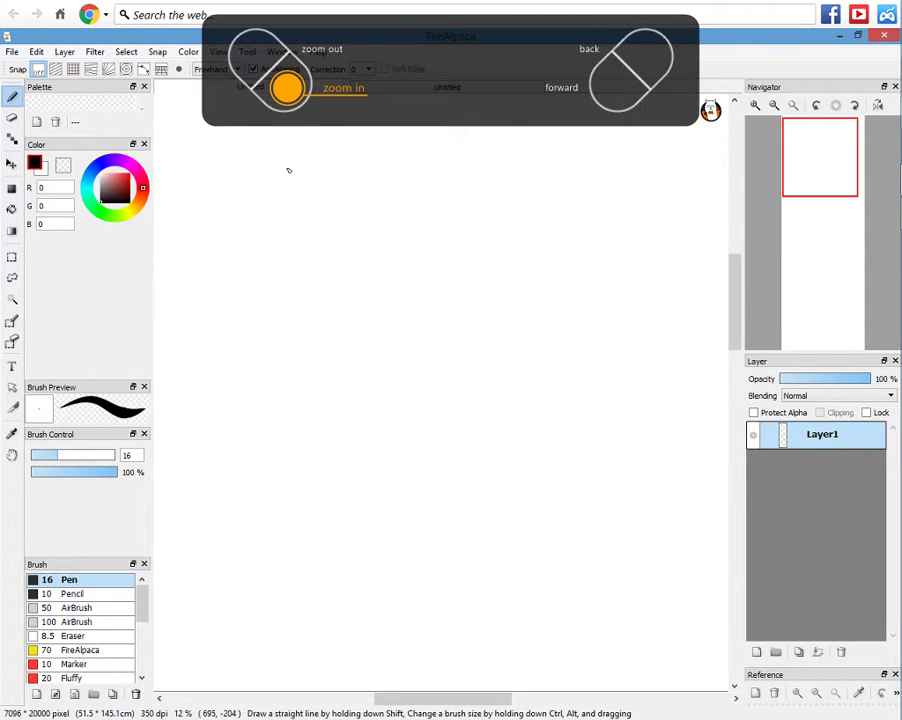
{"action": "left_click", "coordinate": [815, 170]}
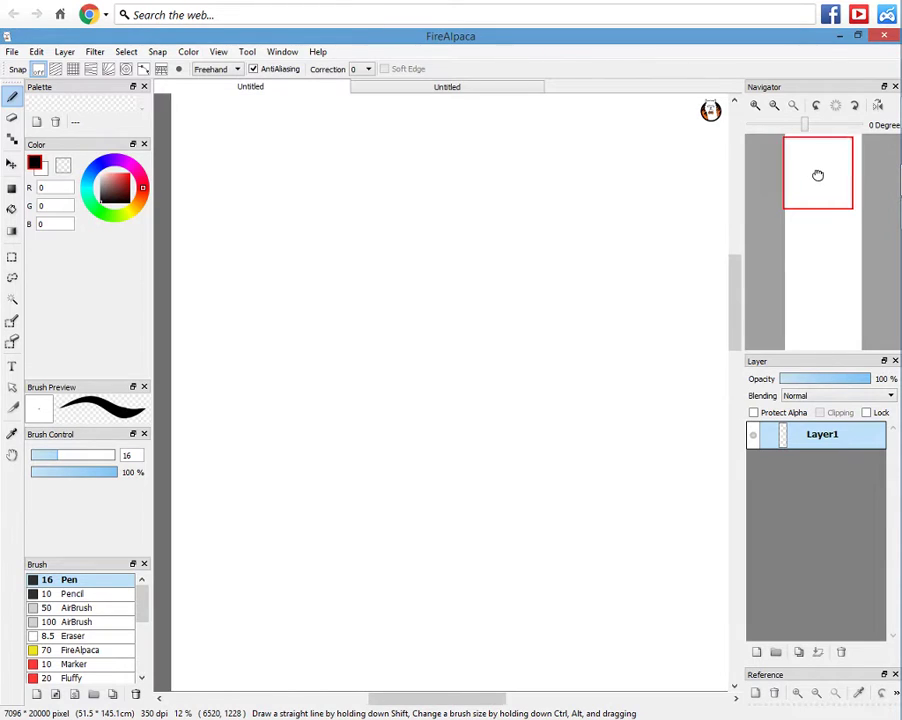
{"action": "left_click_drag", "start_coordinate": [818, 174], "coordinate": [818, 154]}
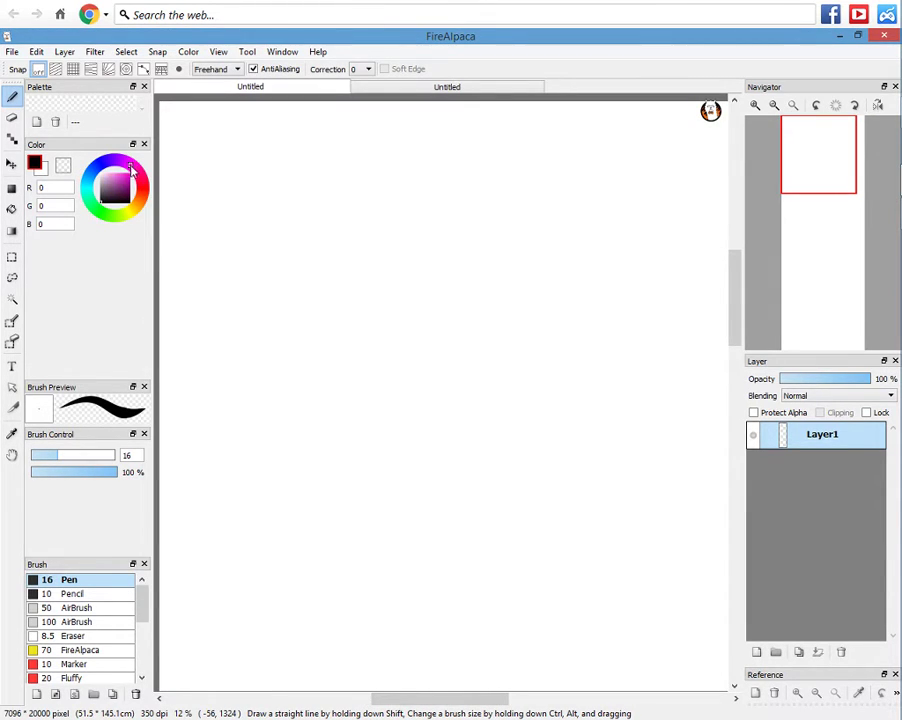
Set the pen colour to purple (R 172, G 0, B 255), testing it with a curved stroke that is undone.
{"action": "left_click", "coordinate": [129, 183]}
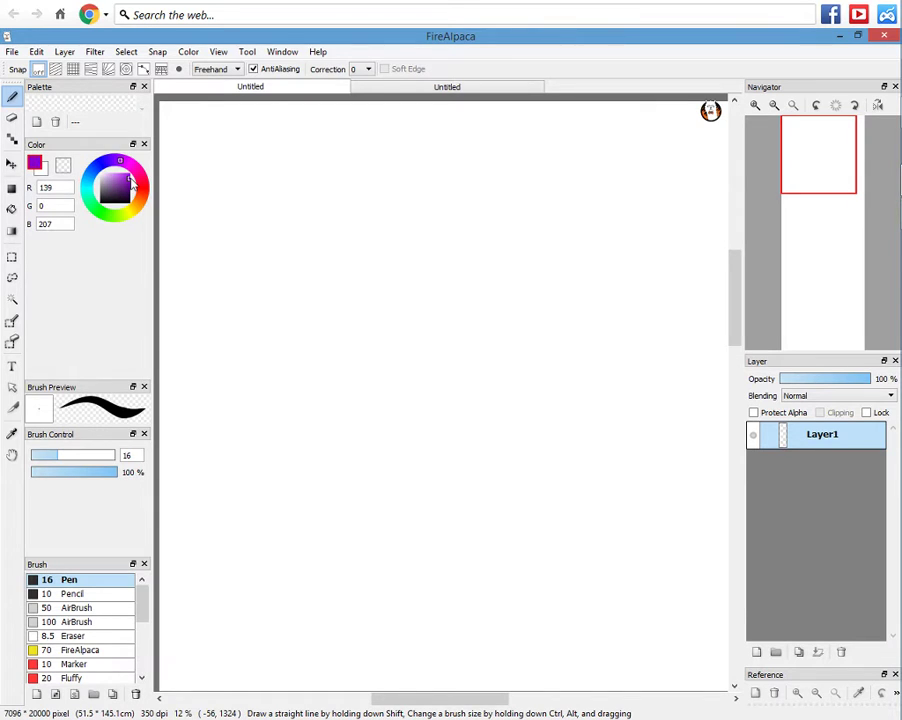
{"action": "left_click", "coordinate": [128, 174]}
{"action": "left_click_drag", "start_coordinate": [289, 240], "coordinate": [295, 201]}
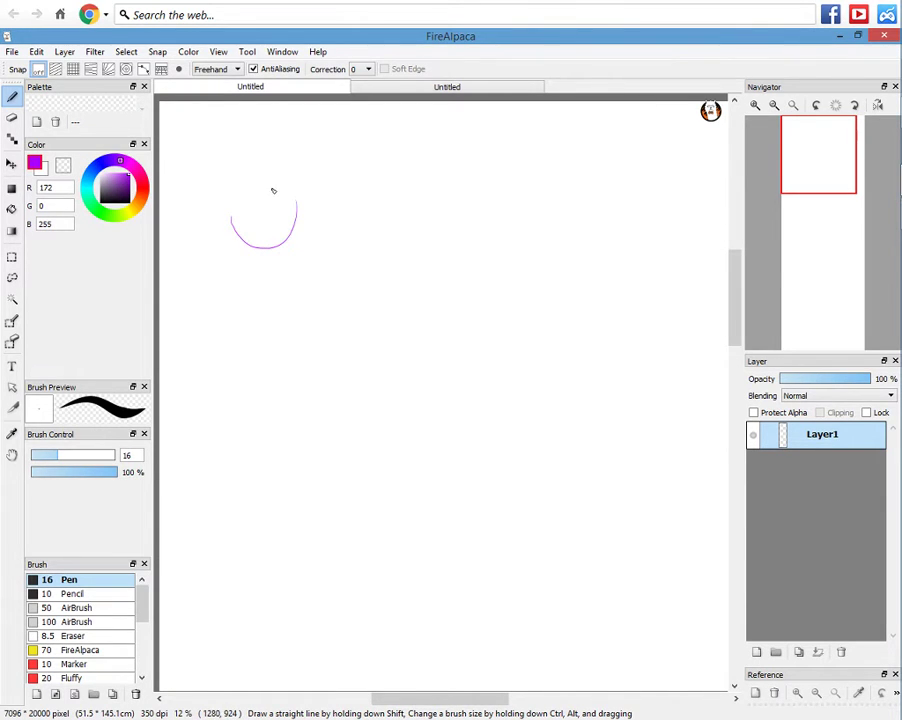
{"action": "key", "text": "ctrl+z"}
Set the pen size to about 20, testing it with a short stroke near the canvas's upper-left corner that is undone.
{"action": "scroll", "coordinate": [680, 221], "scroll_direction": "up", "scroll_amount": 1}
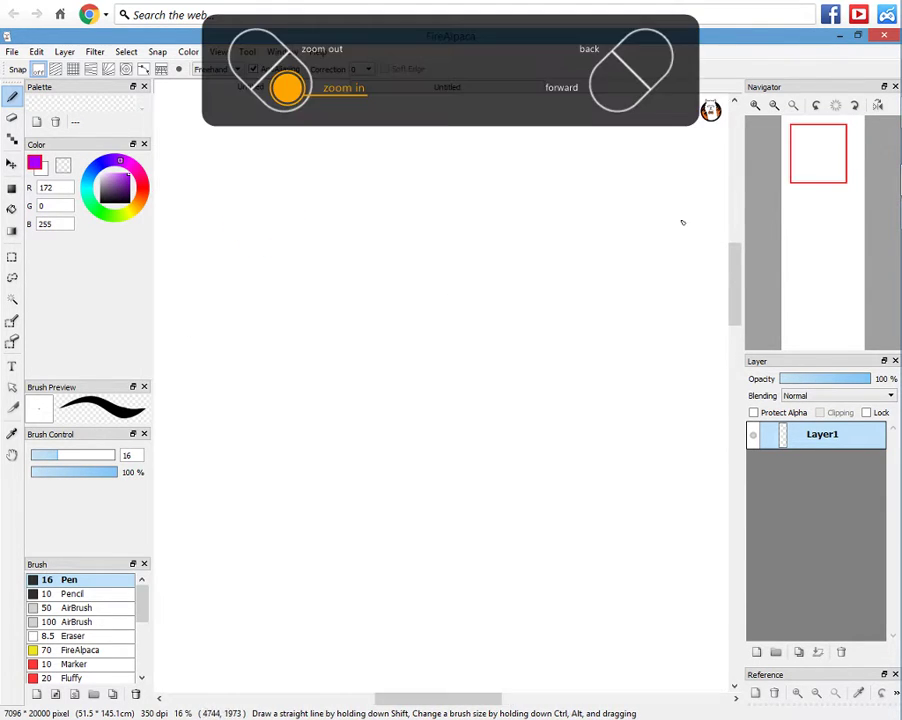
{"action": "mouse_move", "coordinate": [812, 155]}
{"action": "left_mouse_down"}
{"action": "mouse_move", "coordinate": [801, 177]}
{"action": "mouse_move", "coordinate": [790, 163]}
{"action": "mouse_move", "coordinate": [811, 169]}
{"action": "mouse_move", "coordinate": [796, 135]}
{"action": "left_mouse_up"}
{"action": "scroll", "coordinate": [815, 170], "scroll_direction": "up", "scroll_amount": 1}
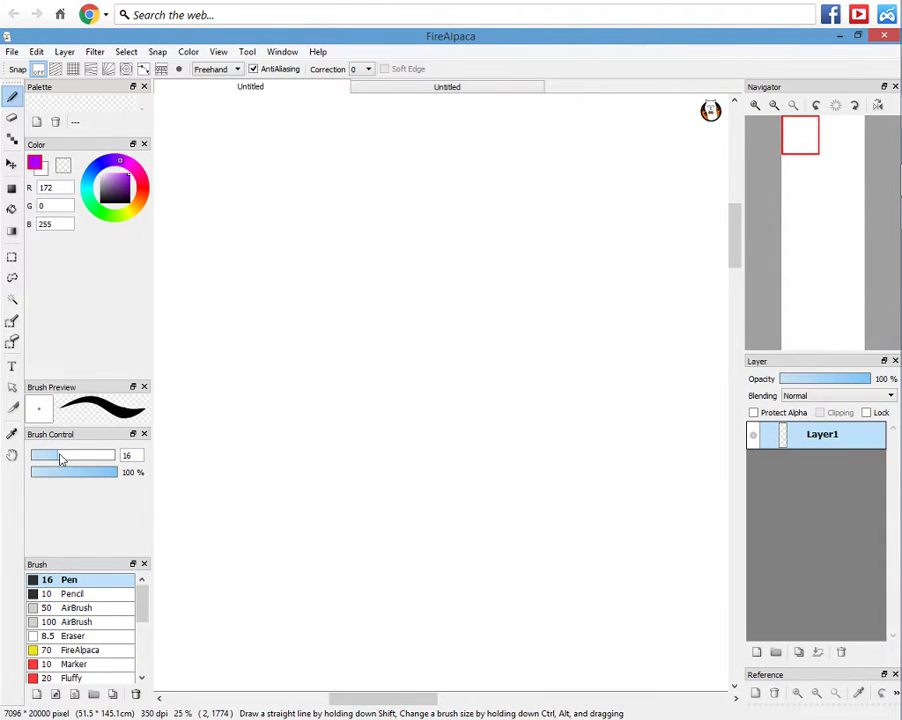
{"action": "left_click", "coordinate": [66, 456]}
{"action": "left_click_drag", "start_coordinate": [298, 184], "coordinate": [306, 182]}
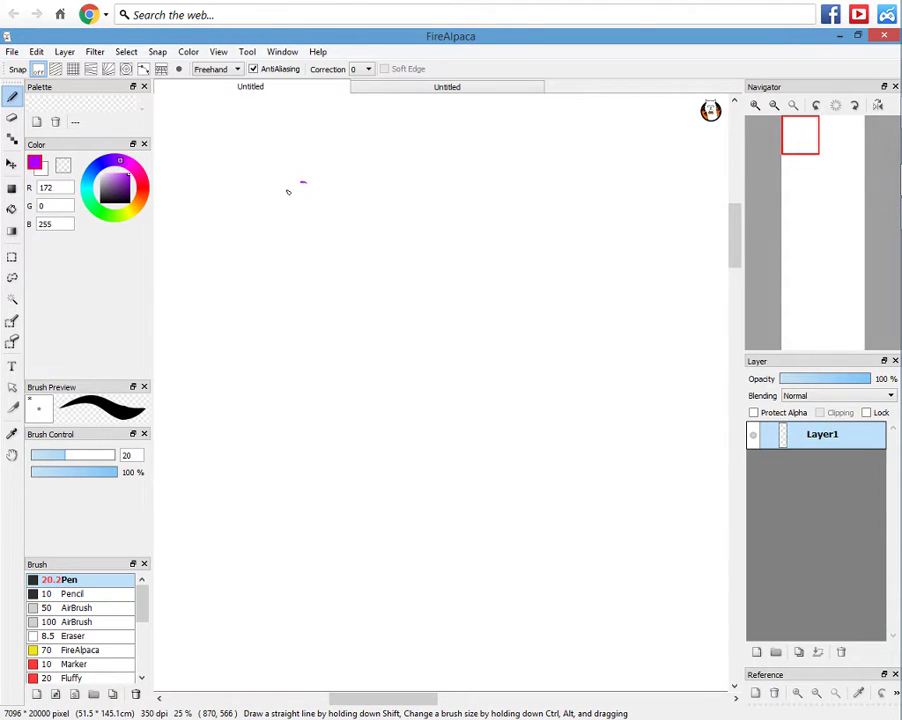
{"action": "key", "text": "ctrl+z"}
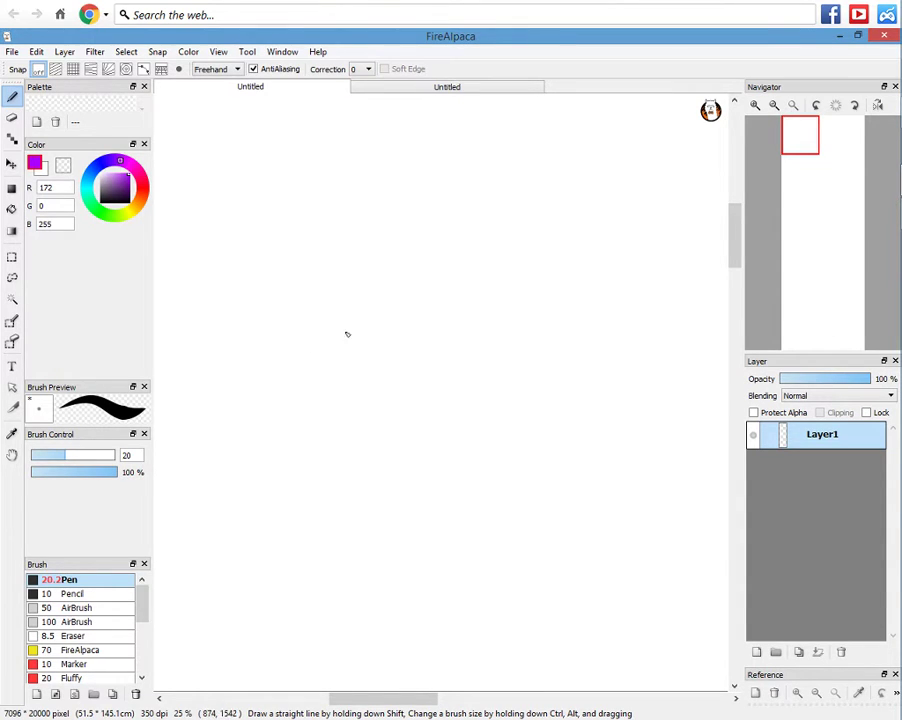
Bring the YouTube live dashboard back up and reopen the FireAlpaca window over it.
{"action": "left_click", "coordinate": [839, 35]}
{"action": "left_click", "coordinate": [877, 112]}
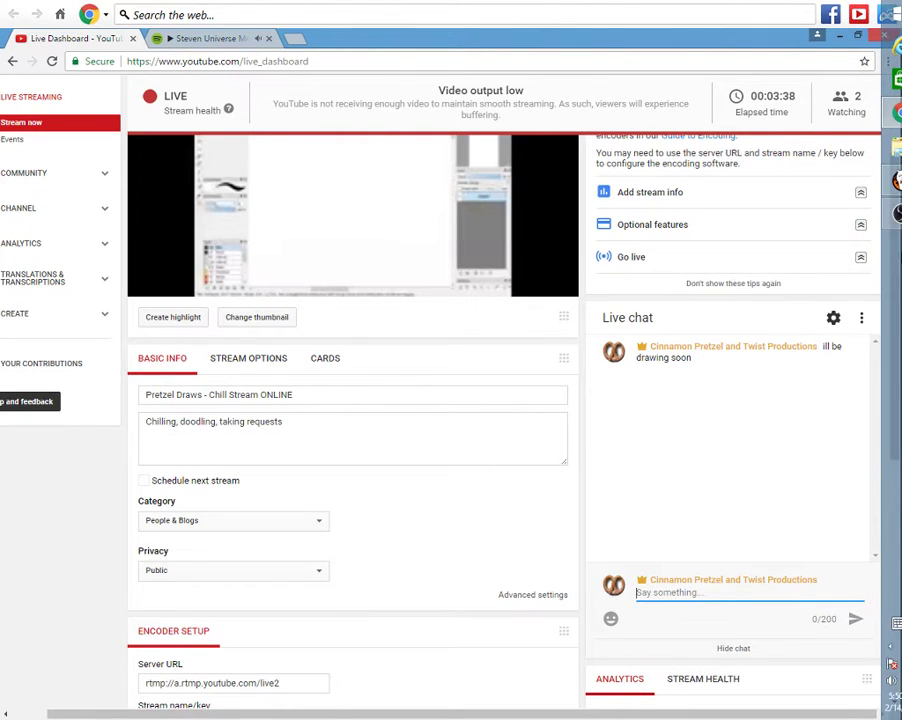
{"action": "left_click", "coordinate": [879, 181]}
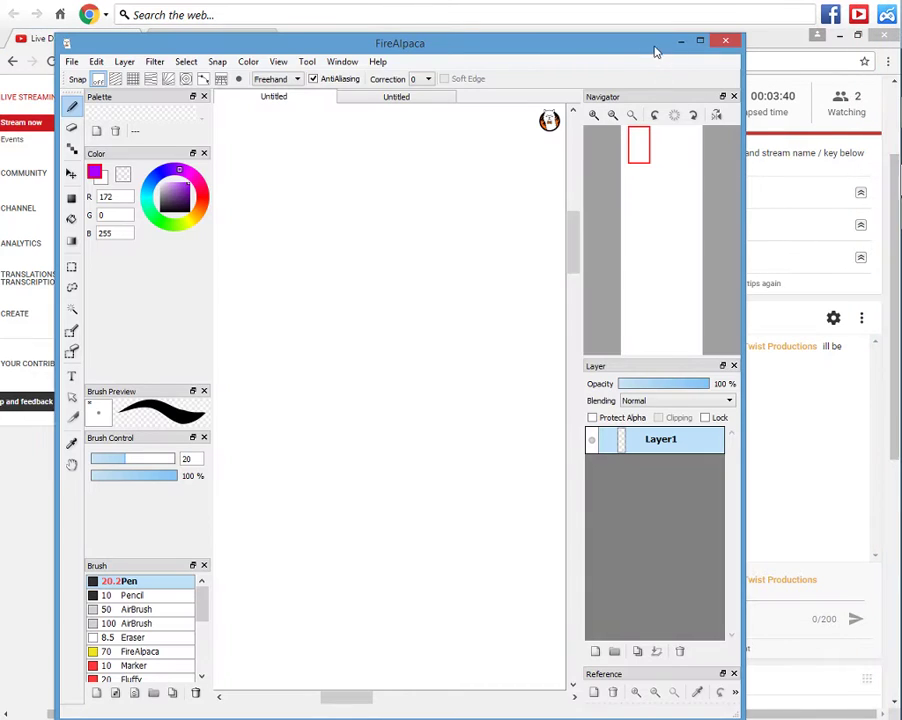
Arrange the FireAlpaca window over the stream dashboard, restoring it from full size and widening it while keeping the chat visible beside it.
{"action": "left_click_drag", "start_coordinate": [641, 51], "coordinate": [621, 28]}
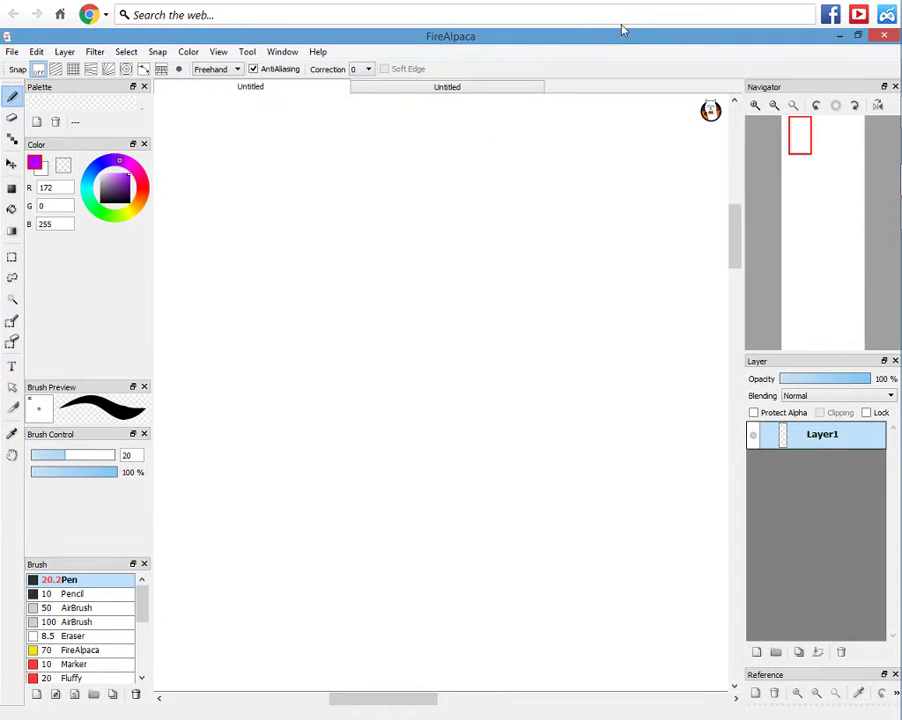
{"action": "left_click", "coordinate": [850, 40]}
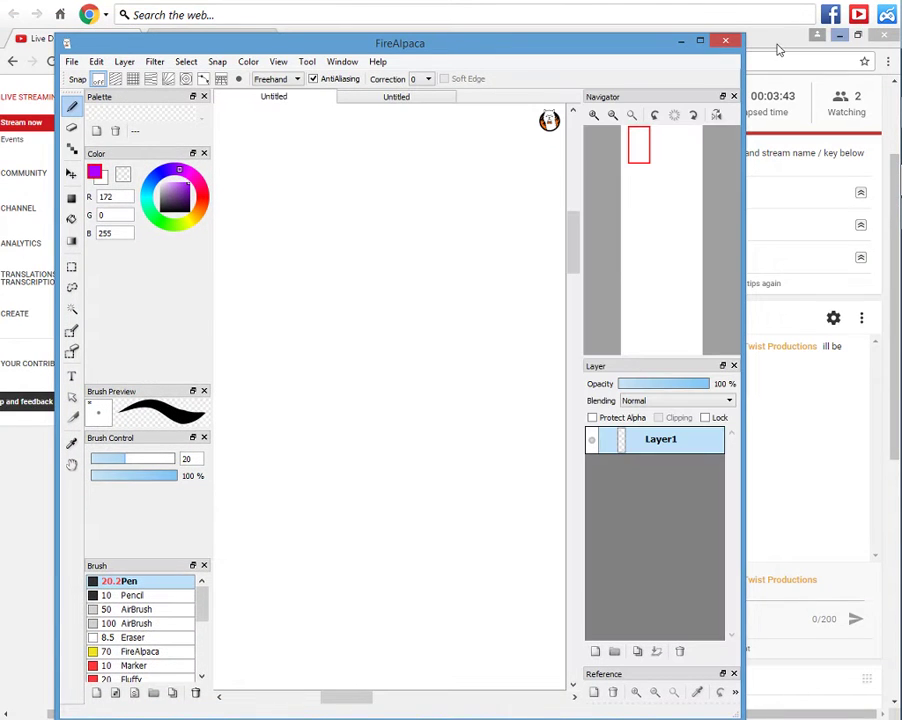
{"action": "left_click_drag", "start_coordinate": [615, 44], "coordinate": [568, 40]}
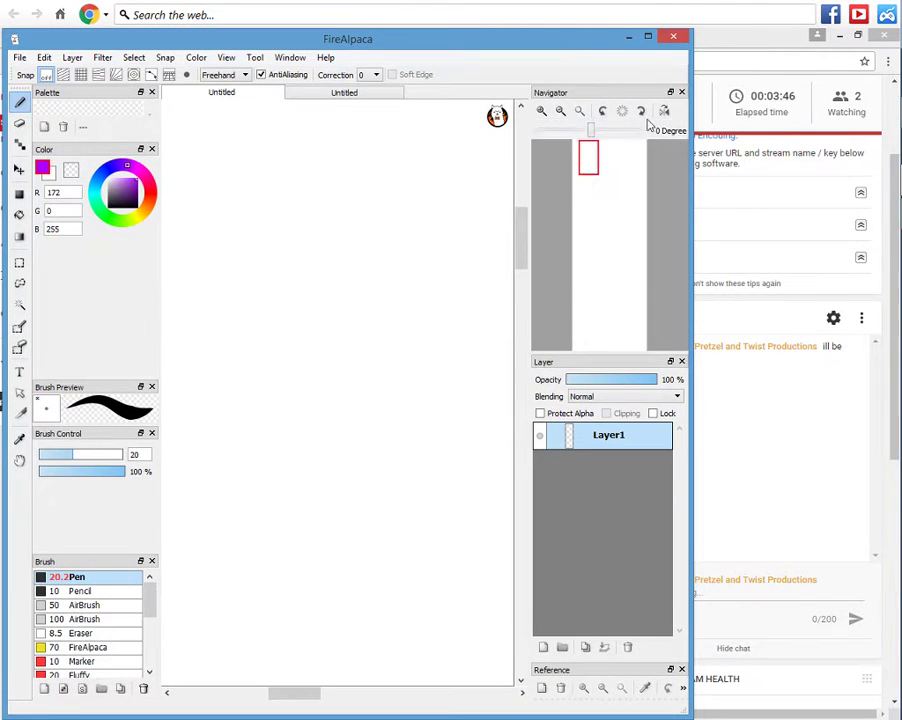
{"action": "left_click_drag", "start_coordinate": [686, 152], "coordinate": [753, 162]}
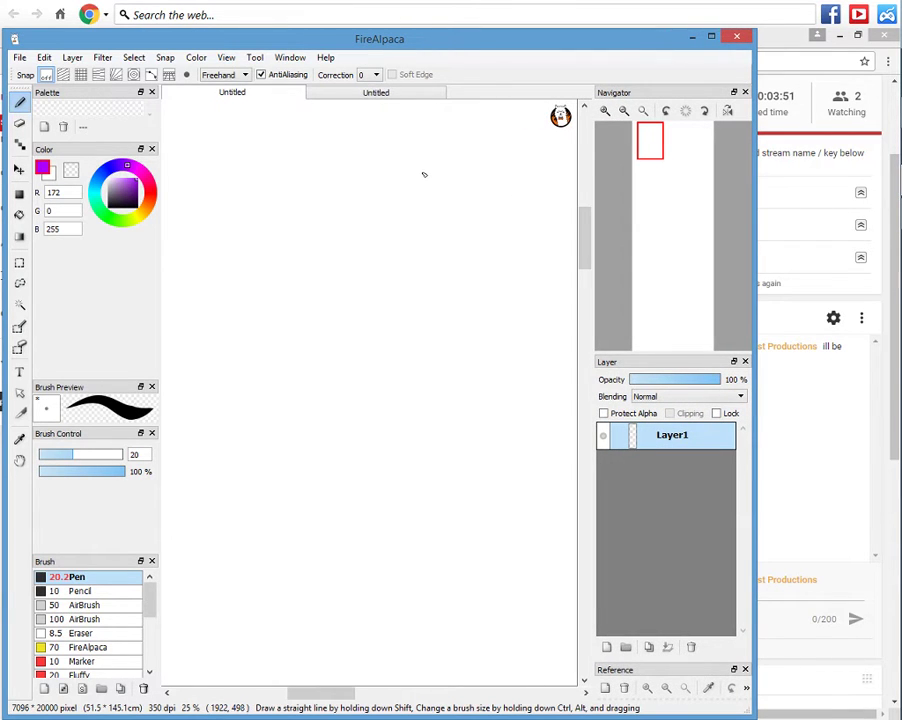
Sketch a character's face in purple near the canvas's upper-left area, with a curved jaw, two tall oval eyes, lashes, nose and open mouth.
{"action": "left_click_drag", "start_coordinate": [647, 154], "coordinate": [648, 161]}
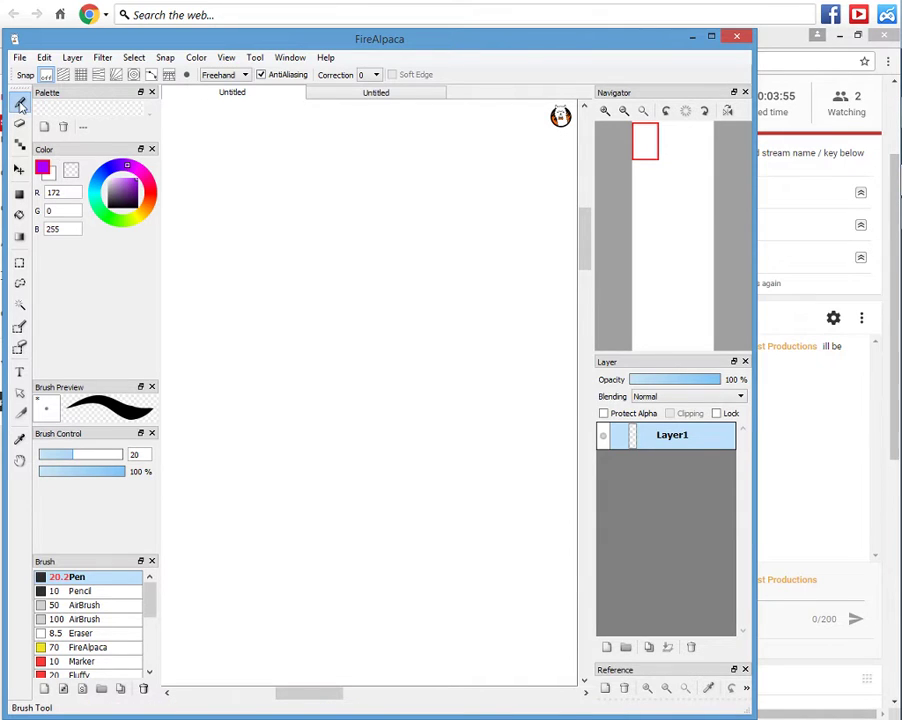
{"action": "mouse_move", "coordinate": [244, 235]}
{"action": "left_mouse_down"}
{"action": "mouse_move", "coordinate": [308, 264]}
{"action": "mouse_move", "coordinate": [325, 173]}
{"action": "left_mouse_up"}
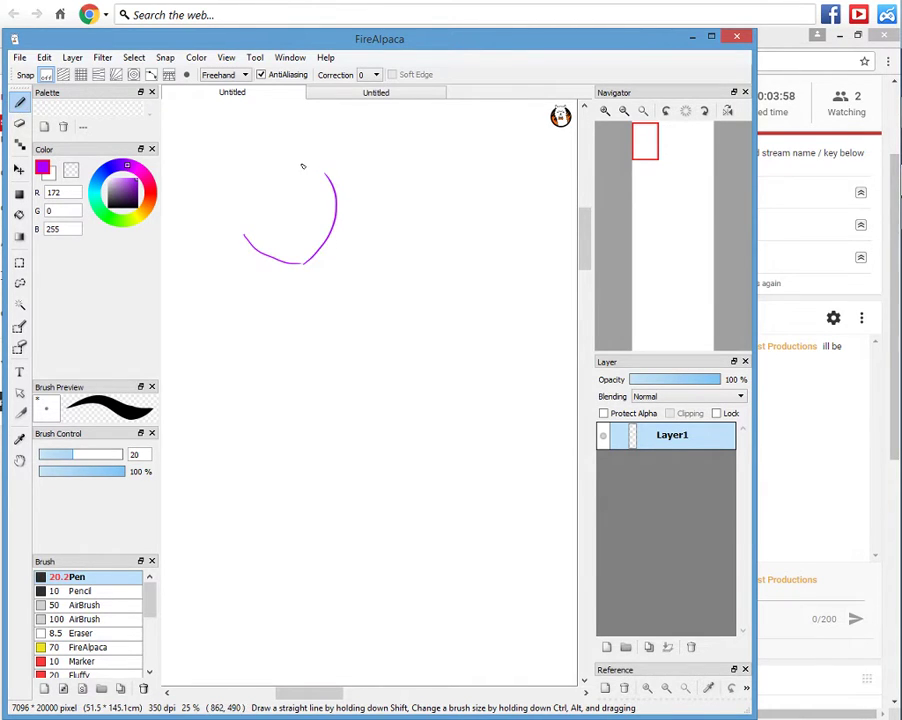
{"action": "left_click", "coordinate": [264, 199]}
{"action": "left_click_drag", "start_coordinate": [265, 200], "coordinate": [297, 195]}
{"action": "left_click_drag", "start_coordinate": [268, 195], "coordinate": [285, 198]}
{"action": "mouse_move", "coordinate": [269, 219]}
{"action": "left_mouse_down"}
{"action": "mouse_move", "coordinate": [320, 227]}
{"action": "mouse_move", "coordinate": [314, 178]}
{"action": "mouse_move", "coordinate": [324, 212]}
{"action": "mouse_move", "coordinate": [305, 223]}
{"action": "left_mouse_up"}
{"action": "left_click_drag", "start_coordinate": [319, 184], "coordinate": [316, 223]}
{"action": "left_click_drag", "start_coordinate": [301, 210], "coordinate": [302, 254]}
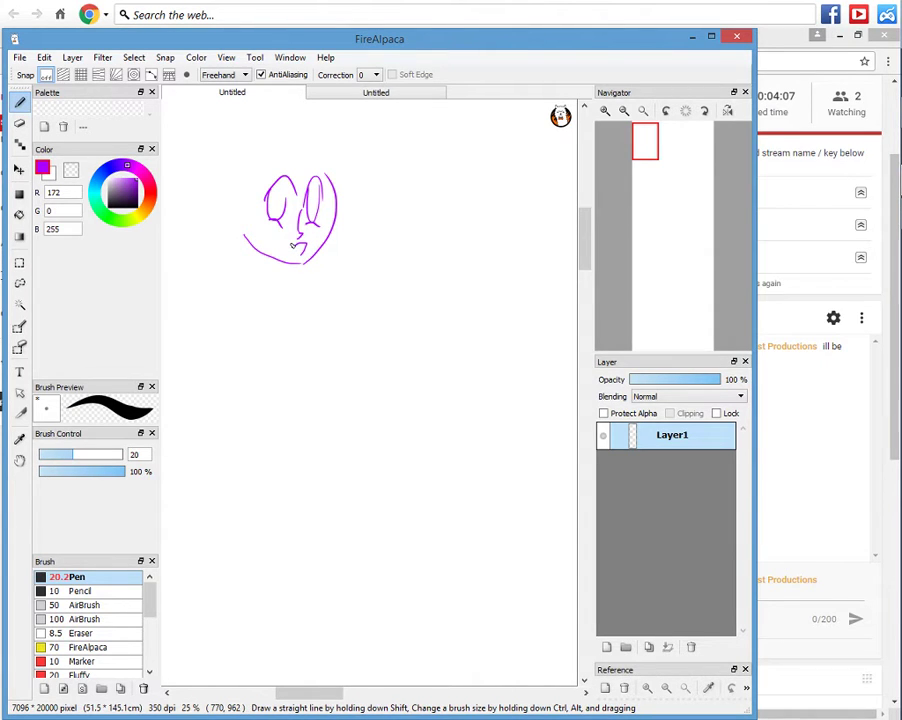
{"action": "left_click_drag", "start_coordinate": [293, 245], "coordinate": [306, 223]}
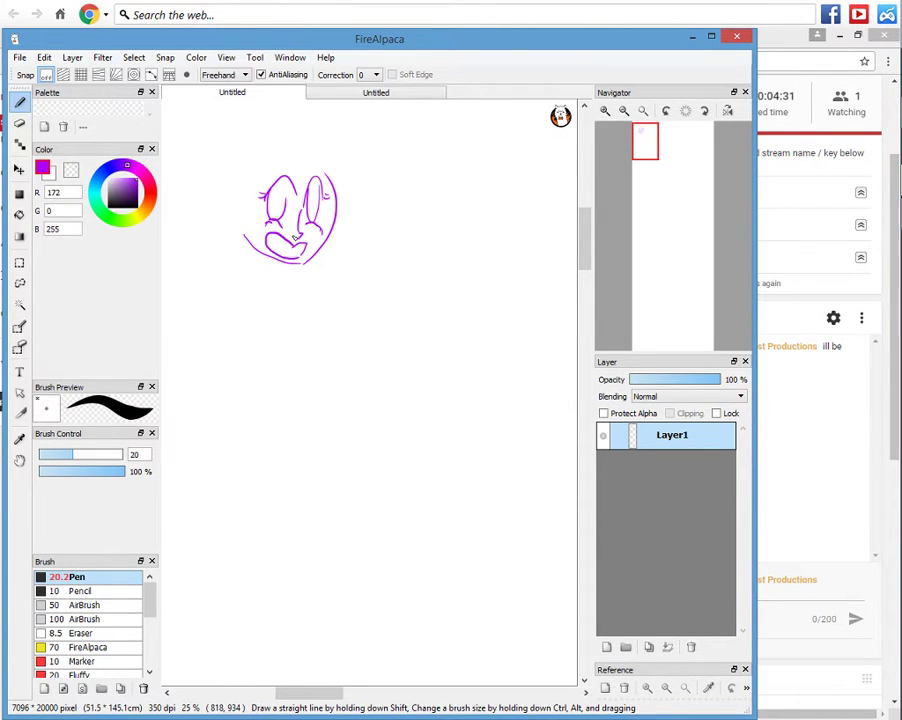
Draw the shoulder and large tapering sleeve outline below the head, redrawing the sleeve's inner line as one curve up to the jaw.
{"action": "mouse_move", "coordinate": [245, 238]}
{"action": "left_mouse_down"}
{"action": "mouse_move", "coordinate": [237, 273]}
{"action": "mouse_move", "coordinate": [217, 264]}
{"action": "mouse_move", "coordinate": [187, 282]}
{"action": "mouse_move", "coordinate": [206, 270]}
{"action": "mouse_move", "coordinate": [240, 367]}
{"action": "mouse_move", "coordinate": [276, 397]}
{"action": "left_mouse_up"}
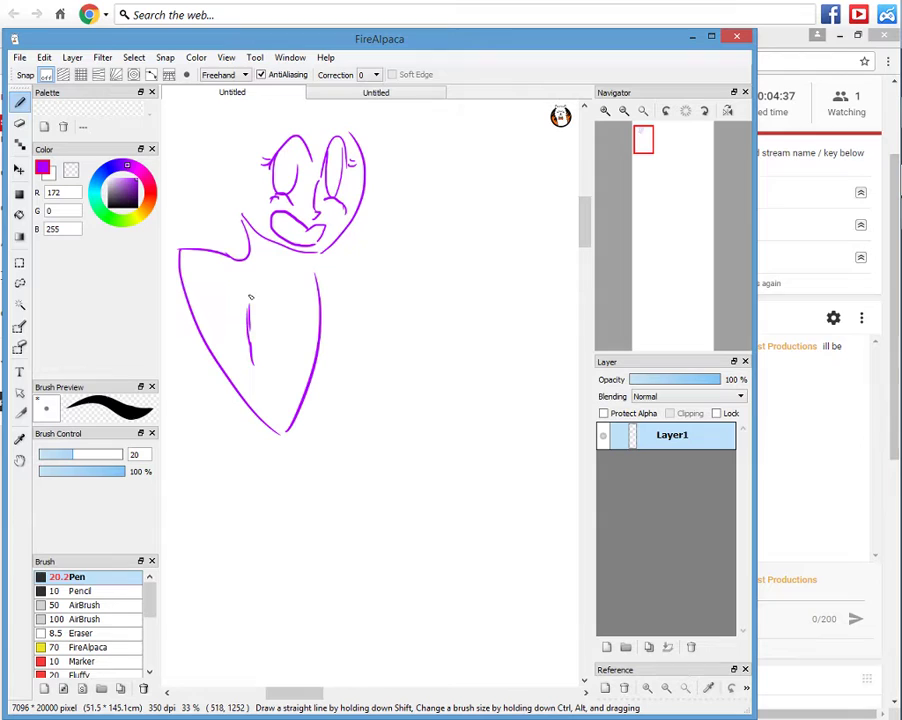
{"action": "left_click_drag", "start_coordinate": [251, 336], "coordinate": [262, 258]}
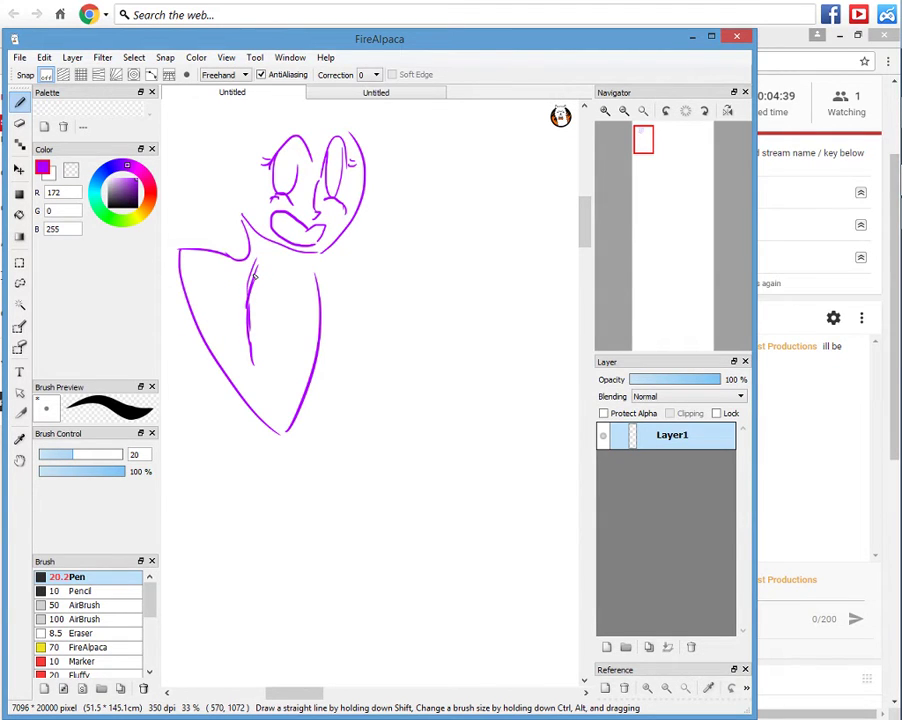
{"action": "key", "text": "ctrl+z"}
{"action": "key", "text": "ctrl+z"}
{"action": "key", "text": "ctrl+z"}
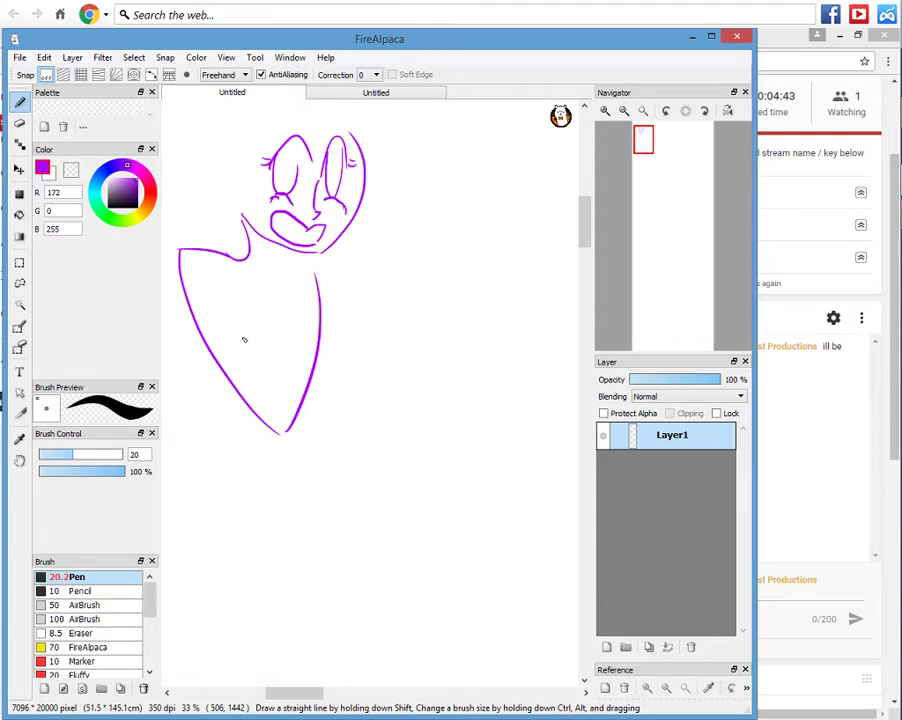
{"action": "left_click_drag", "start_coordinate": [244, 338], "coordinate": [264, 230]}
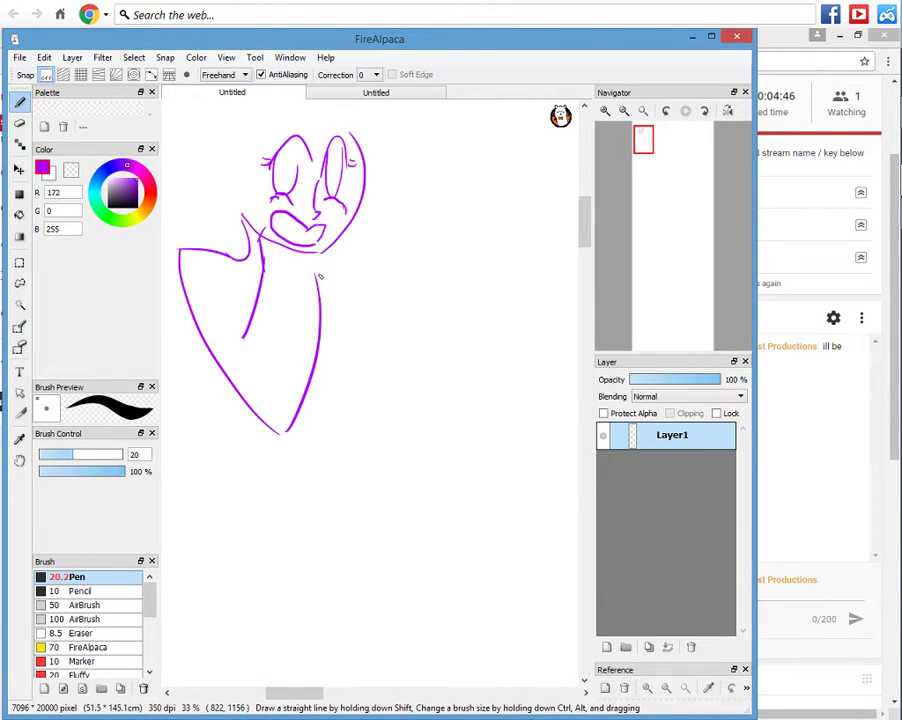
Add the neck line and short strokes beneath the mouth, and erase the chin line between them with the eraser at size 9.4.
{"action": "mouse_move", "coordinate": [318, 274]}
{"action": "left_mouse_down"}
{"action": "mouse_move", "coordinate": [319, 246]}
{"action": "mouse_move", "coordinate": [297, 258]}
{"action": "mouse_move", "coordinate": [272, 238]}
{"action": "left_mouse_up"}
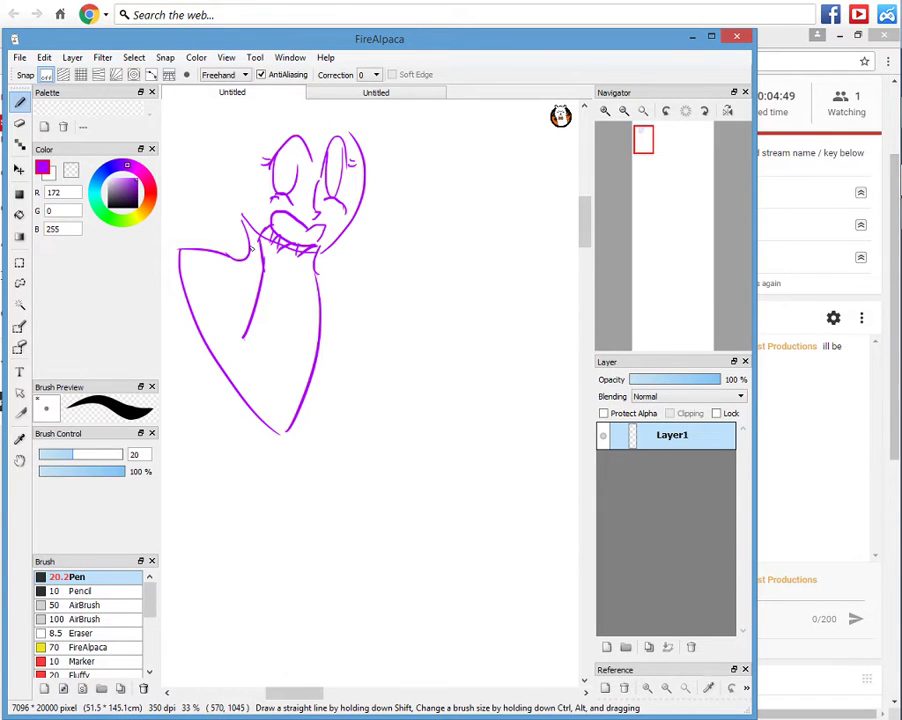
{"action": "left_click", "coordinate": [20, 123]}
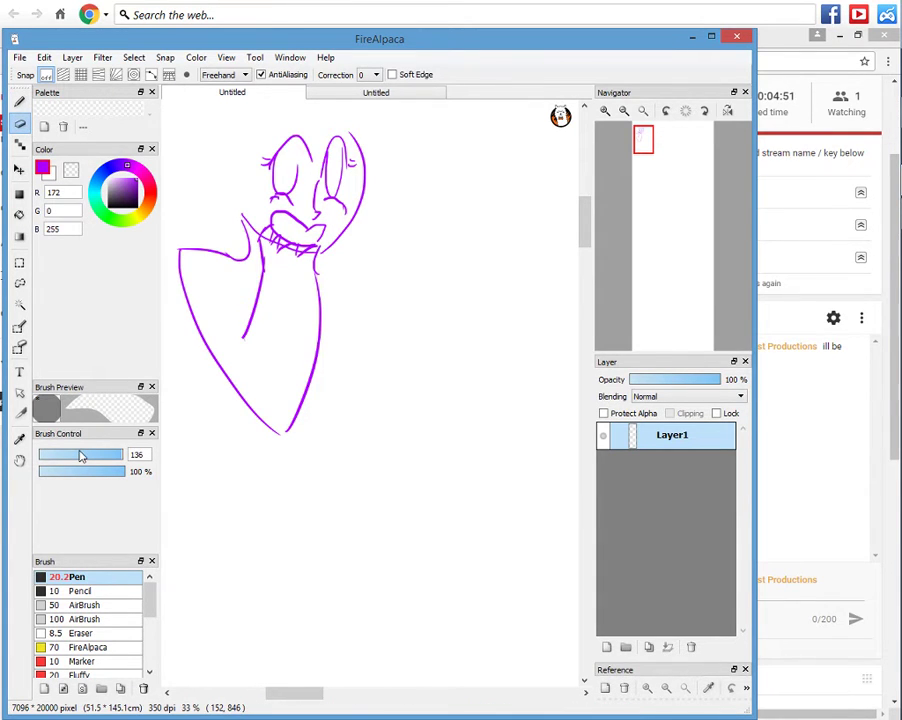
{"action": "left_click_drag", "start_coordinate": [82, 456], "coordinate": [47, 456]}
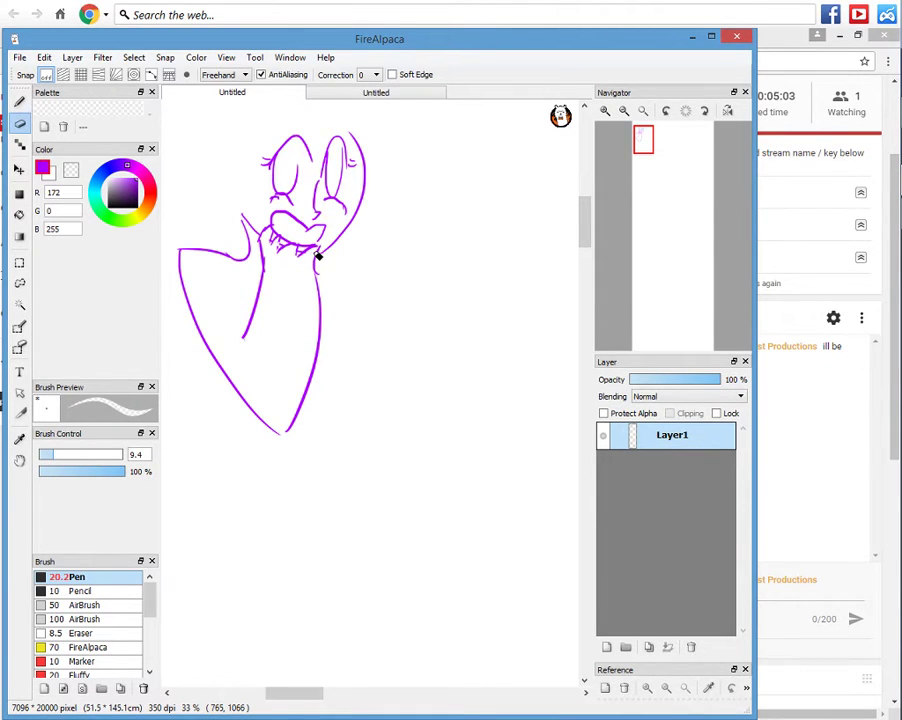
Draw a row of three linked beads across the neck with the pen and a small ruffled bow on the shoulder beside them.
{"action": "key", "text": "b"}
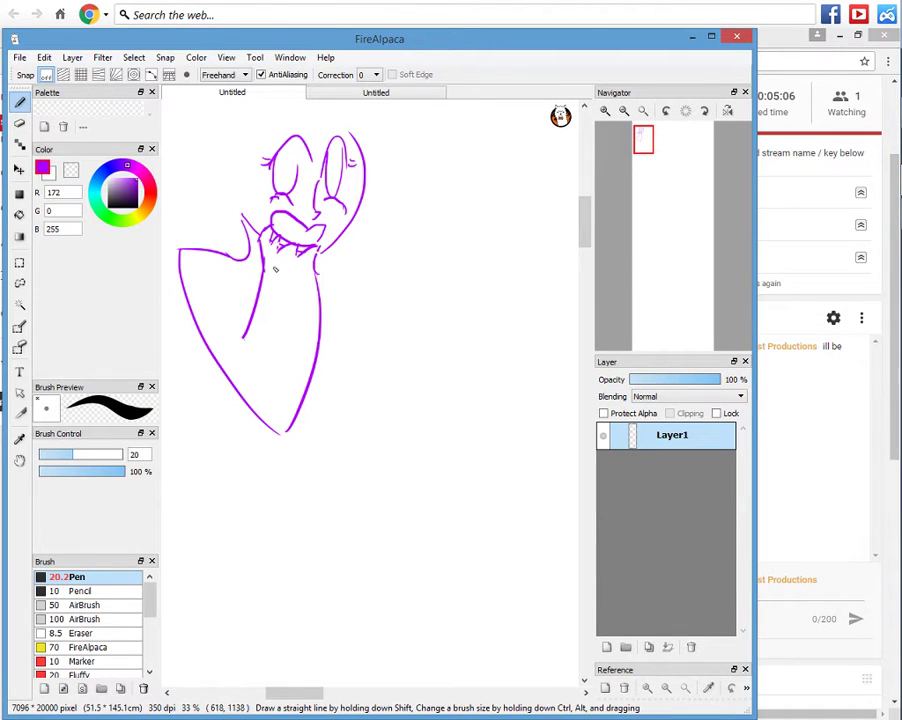
{"action": "mouse_move", "coordinate": [268, 263]}
{"action": "left_mouse_down"}
{"action": "mouse_move", "coordinate": [284, 275]}
{"action": "mouse_move", "coordinate": [288, 266]}
{"action": "left_mouse_up"}
{"action": "left_click_drag", "start_coordinate": [293, 272], "coordinate": [306, 272]}
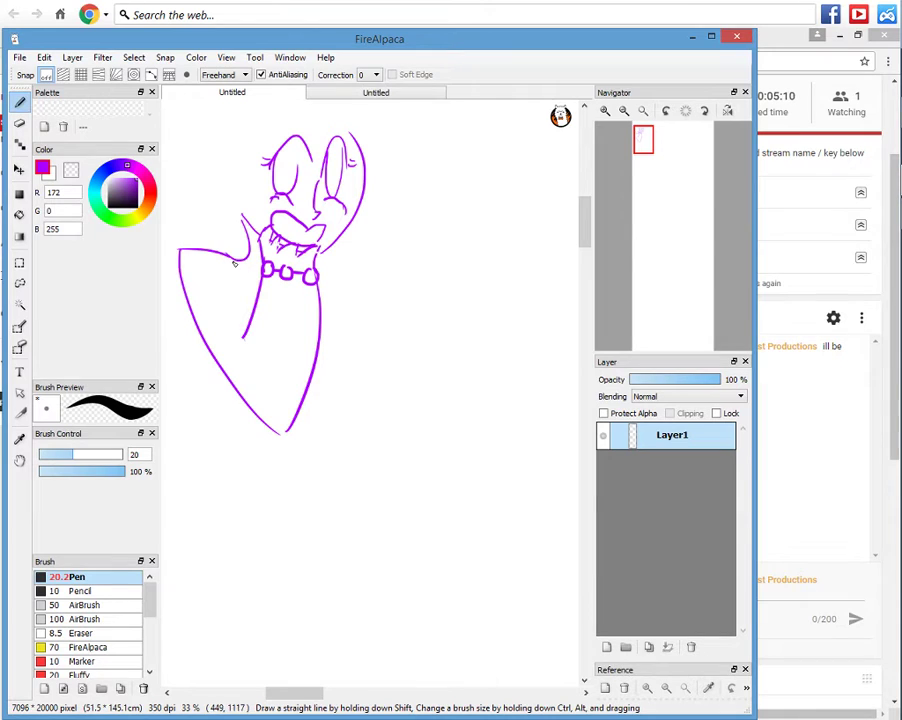
{"action": "left_click_drag", "start_coordinate": [220, 252], "coordinate": [254, 274]}
{"action": "left_click_drag", "start_coordinate": [250, 280], "coordinate": [259, 279]}
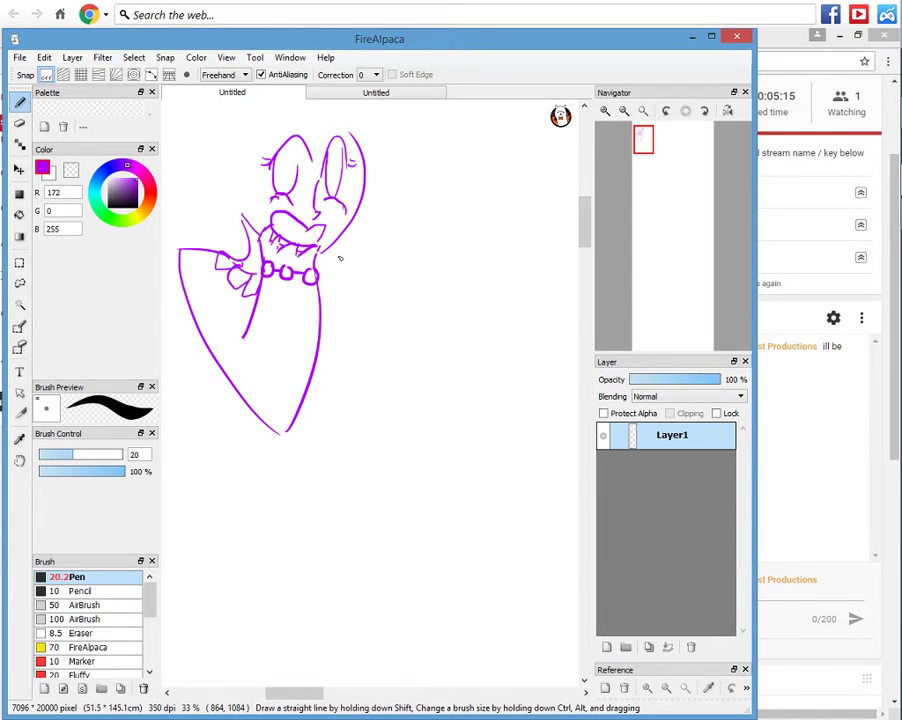
Draw the far side of the neck and continue the bead row around it, redoing the first strokes.
{"action": "mouse_move", "coordinate": [322, 258]}
{"action": "left_mouse_down"}
{"action": "mouse_move", "coordinate": [375, 243]}
{"action": "mouse_move", "coordinate": [338, 256]}
{"action": "mouse_move", "coordinate": [354, 264]}
{"action": "mouse_move", "coordinate": [328, 276]}
{"action": "left_mouse_up"}
{"action": "key", "text": "ctrl+z"}
{"action": "key", "text": "ctrl+z"}
{"action": "left_click_drag", "start_coordinate": [330, 272], "coordinate": [335, 281]}
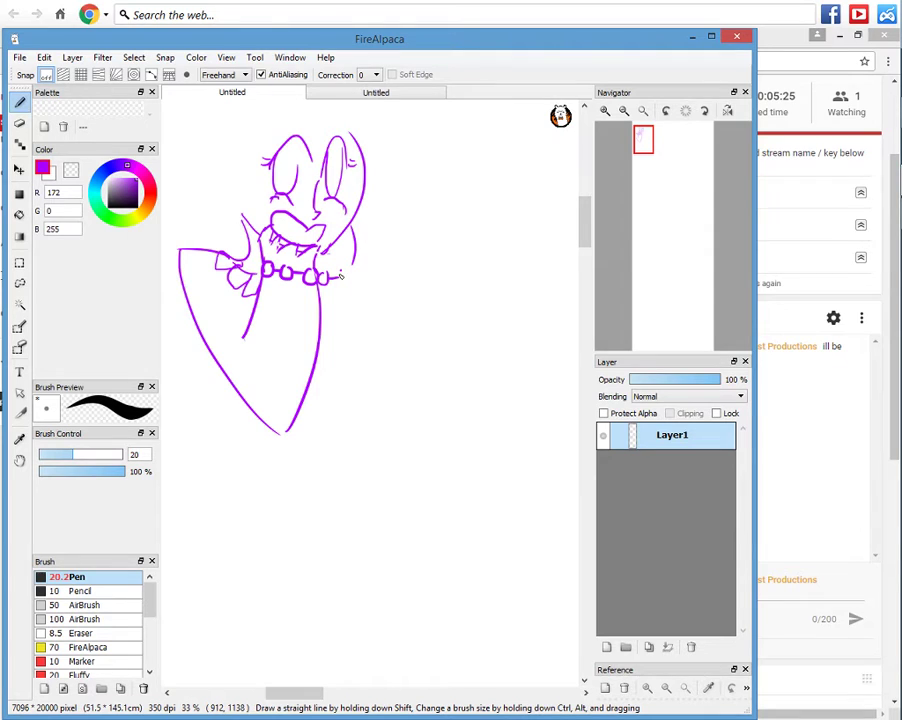
{"action": "left_click_drag", "start_coordinate": [341, 274], "coordinate": [347, 275]}
{"action": "left_click_drag", "start_coordinate": [354, 262], "coordinate": [356, 272]}
Draw the second tapering sleeve with its inner and outer edges on the character's other side, and finish the last bead.
{"action": "mouse_move", "coordinate": [320, 335]}
{"action": "left_mouse_down"}
{"action": "mouse_move", "coordinate": [370, 430]}
{"action": "mouse_move", "coordinate": [405, 396]}
{"action": "left_mouse_up"}
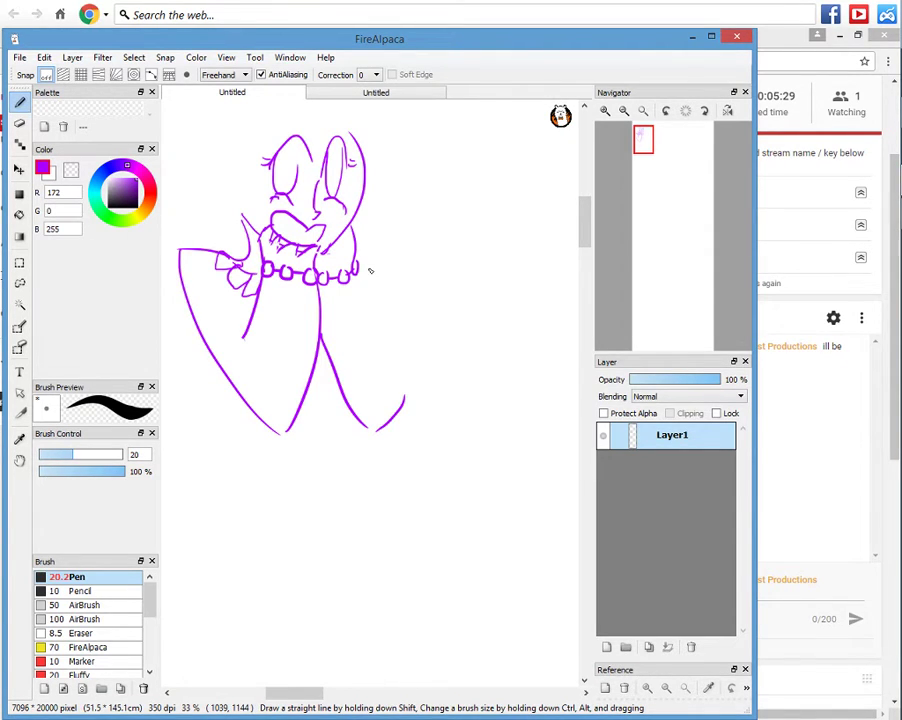
{"action": "mouse_move", "coordinate": [362, 250]}
{"action": "left_mouse_down"}
{"action": "mouse_move", "coordinate": [355, 286]}
{"action": "mouse_move", "coordinate": [398, 387]}
{"action": "left_mouse_up"}
{"action": "left_click_drag", "start_coordinate": [355, 283], "coordinate": [384, 345]}
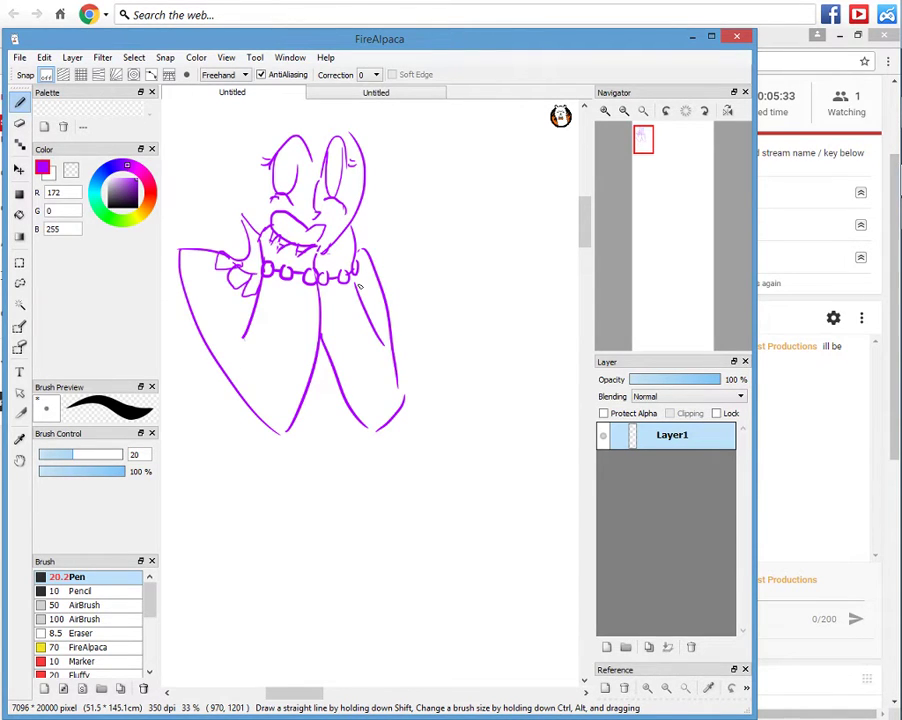
{"action": "left_click_drag", "start_coordinate": [357, 263], "coordinate": [359, 276]}
Draw the hair from a pointed parting above the head, with curved locks framing both sides of the face.
{"action": "left_click_drag", "start_coordinate": [318, 121], "coordinate": [376, 220]}
{"action": "mouse_move", "coordinate": [366, 141]}
{"action": "left_mouse_down"}
{"action": "mouse_move", "coordinate": [371, 237]}
{"action": "mouse_move", "coordinate": [320, 122]}
{"action": "mouse_move", "coordinate": [264, 210]}
{"action": "left_mouse_up"}
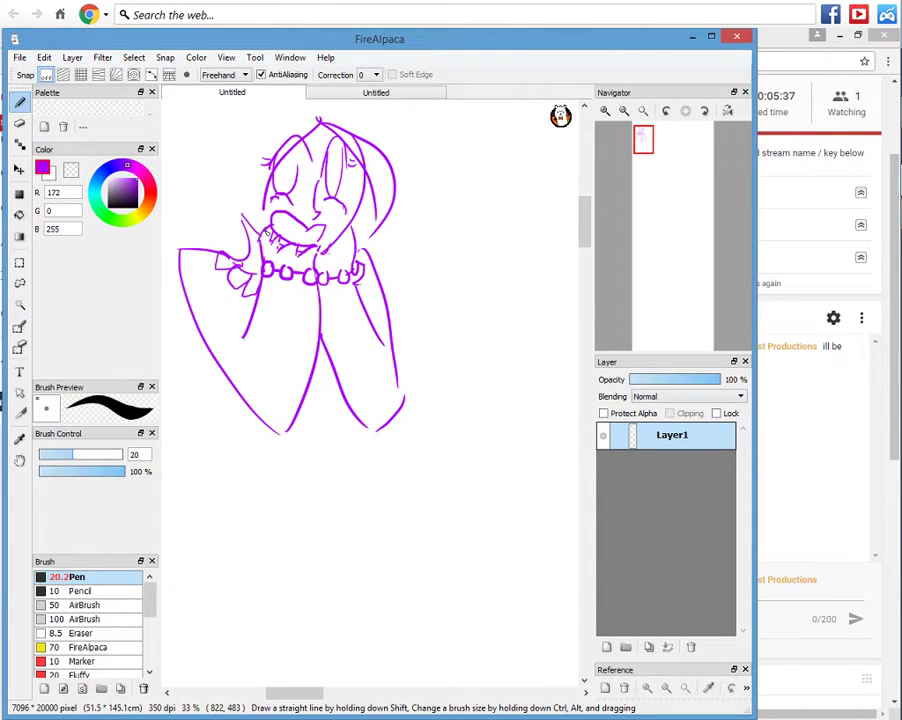
{"action": "left_click_drag", "start_coordinate": [312, 142], "coordinate": [266, 245]}
{"action": "mouse_move", "coordinate": [228, 286]}
{"action": "left_mouse_down"}
{"action": "mouse_move", "coordinate": [210, 306]}
{"action": "mouse_move", "coordinate": [236, 340]}
{"action": "left_mouse_up"}
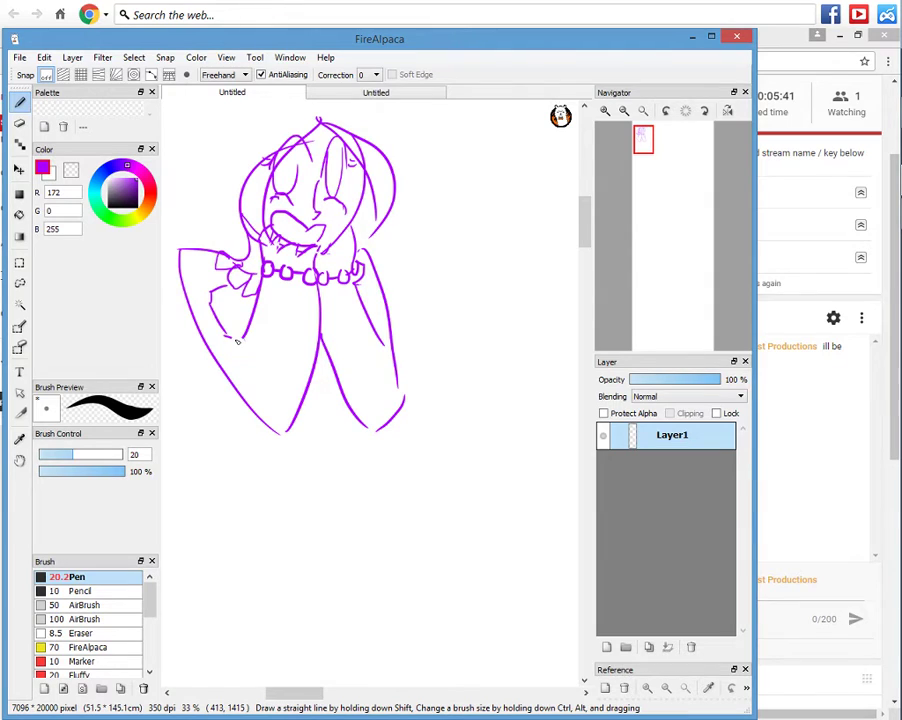
{"action": "key", "text": "ctrl+z"}
{"action": "key", "text": "ctrl+z"}
Redraw the first sleeve's inner line as a bolder, steeper stroke from the beads and erase the old line beside it.
{"action": "mouse_move", "coordinate": [248, 355]}
{"action": "left_mouse_down"}
{"action": "mouse_move", "coordinate": [262, 286]}
{"action": "mouse_move", "coordinate": [253, 343]}
{"action": "left_mouse_up"}
{"action": "key", "text": "ctrl+z"}
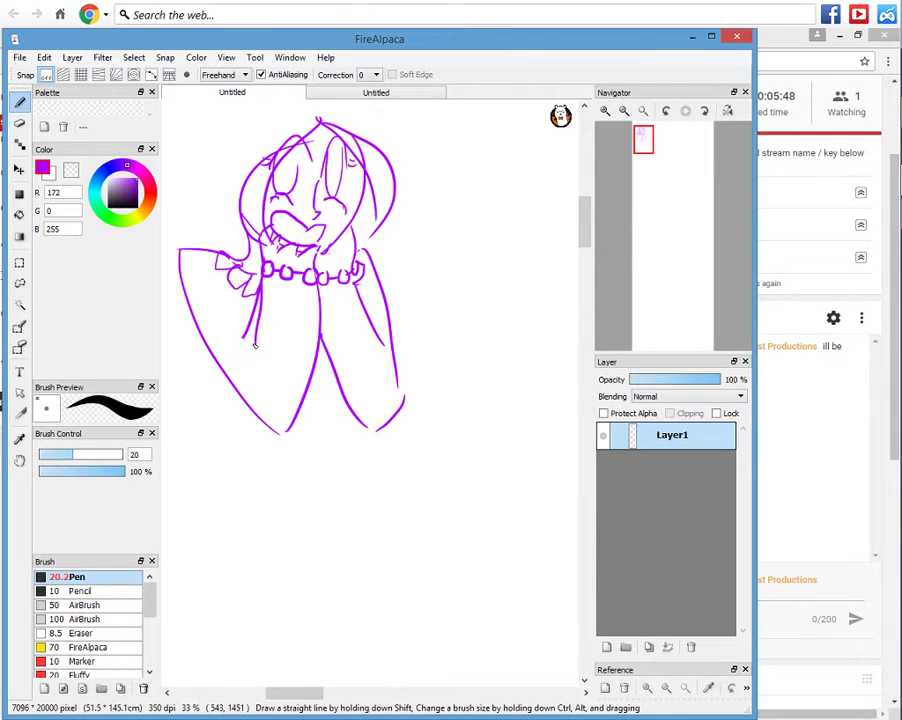
{"action": "key", "text": "ctrl+z"}
{"action": "key", "text": "e"}
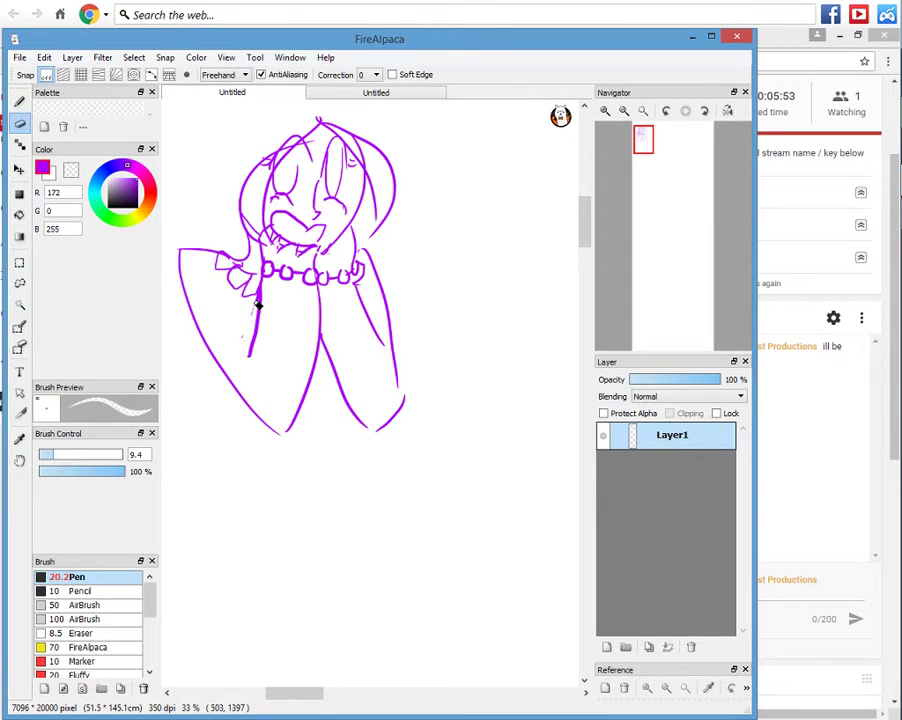
{"action": "key", "text": "b"}
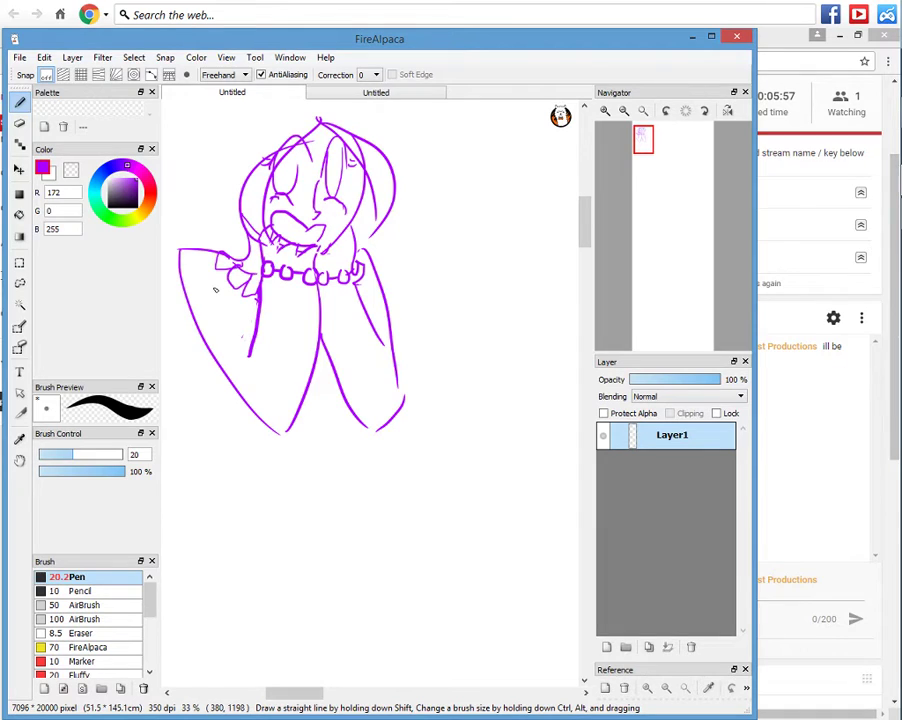
Draw a faceted oval gem below the bow on the shoulder, with an inner outline and short facet lines.
{"action": "mouse_move", "coordinate": [229, 284]}
{"action": "left_mouse_down"}
{"action": "mouse_move", "coordinate": [235, 350]}
{"action": "mouse_move", "coordinate": [230, 344]}
{"action": "mouse_move", "coordinate": [248, 343]}
{"action": "mouse_move", "coordinate": [260, 318]}
{"action": "mouse_move", "coordinate": [250, 350]}
{"action": "mouse_move", "coordinate": [224, 298]}
{"action": "mouse_move", "coordinate": [236, 337]}
{"action": "left_mouse_up"}
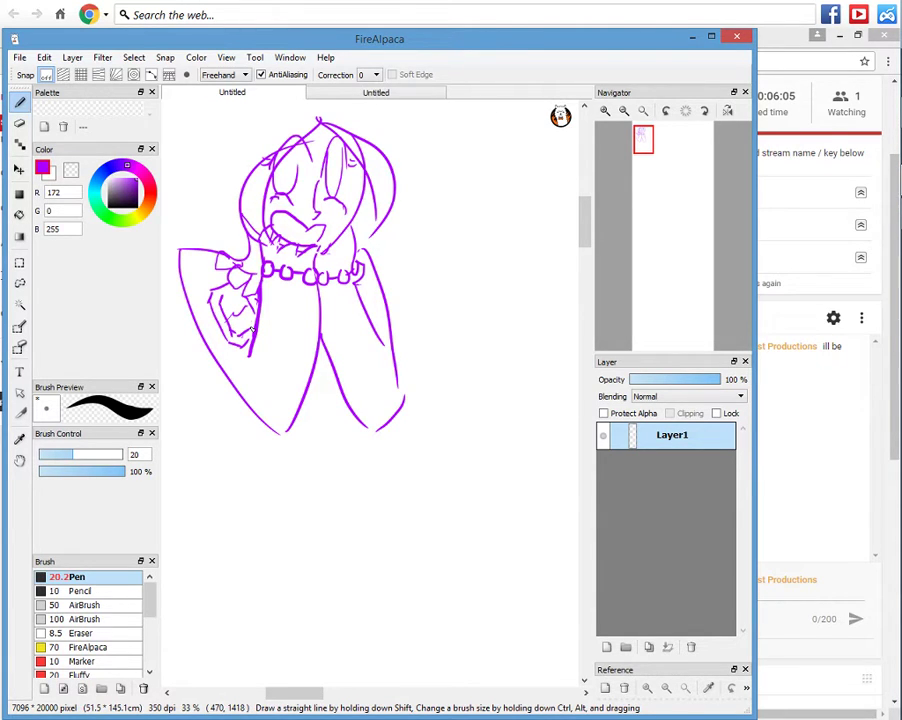
{"action": "left_click_drag", "start_coordinate": [251, 328], "coordinate": [225, 292]}
{"action": "mouse_move", "coordinate": [243, 295]}
{"action": "left_mouse_down"}
{"action": "mouse_move", "coordinate": [235, 284]}
{"action": "mouse_move", "coordinate": [214, 290]}
{"action": "left_mouse_up"}
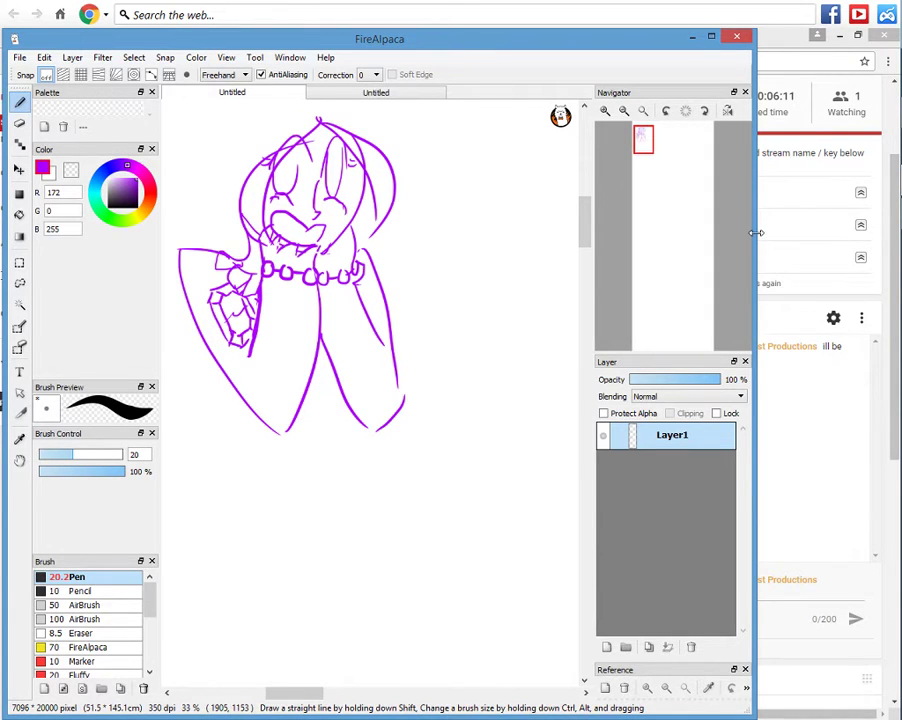
Narrow the FireAlpaca window slightly and draw the outer hair outline around the head, ending in a long strand sweeping outward past the second sleeve.
{"action": "left_click_drag", "start_coordinate": [757, 240], "coordinate": [740, 252]}
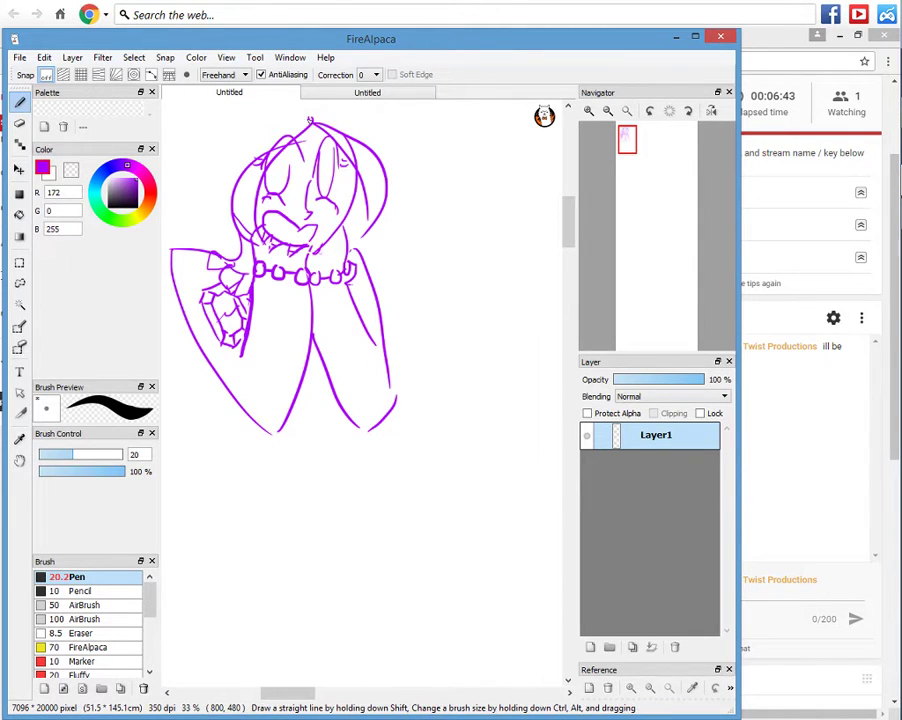
{"action": "left_click_drag", "start_coordinate": [311, 121], "coordinate": [262, 108]}
{"action": "left_click_drag", "start_coordinate": [188, 245], "coordinate": [404, 278]}
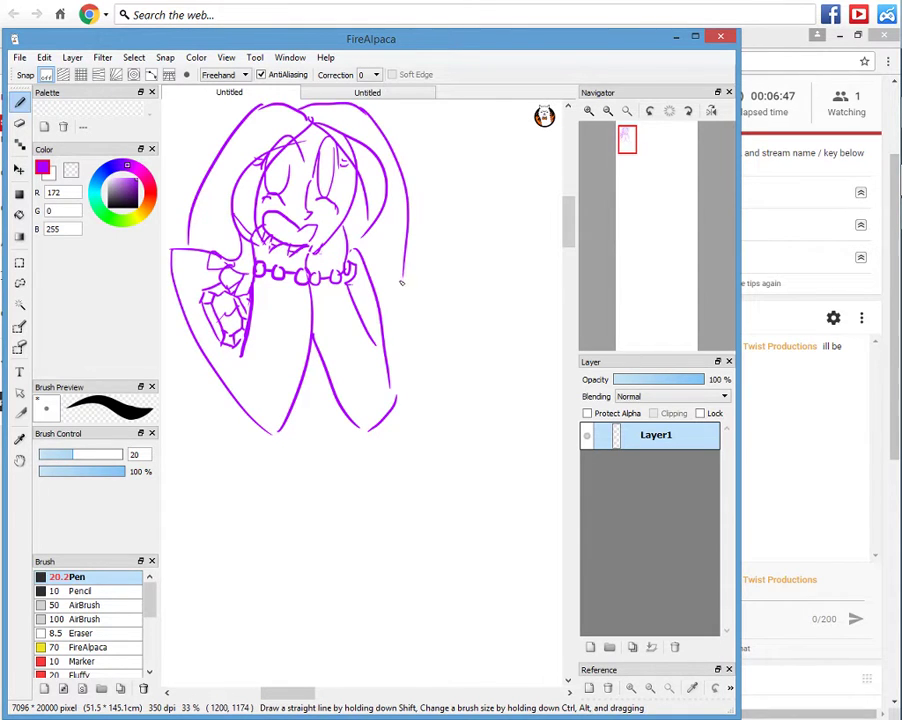
{"action": "key", "text": "ctrl+z"}
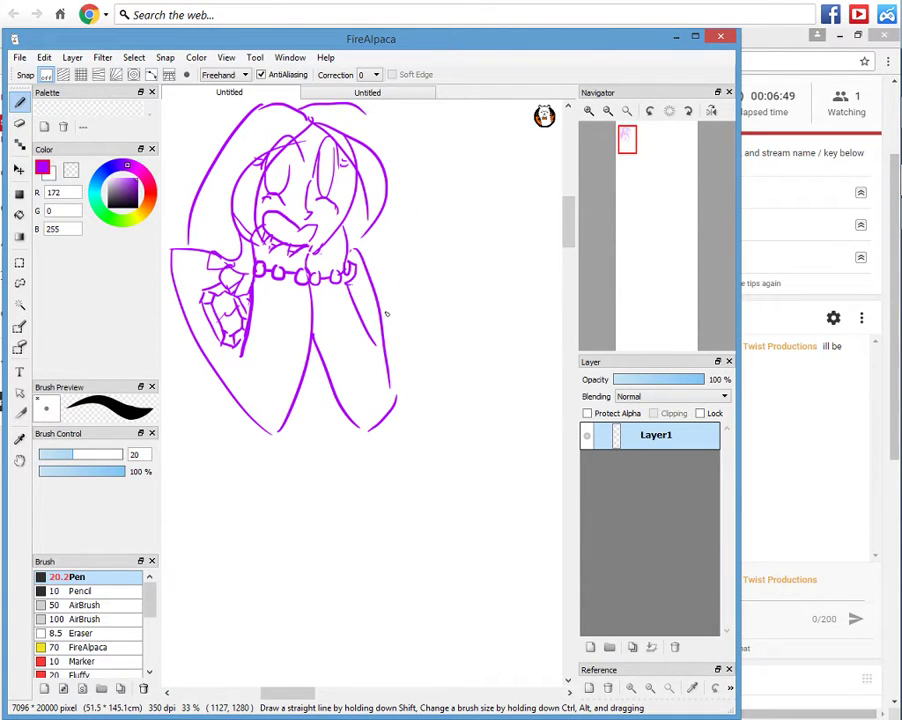
{"action": "left_click_drag", "start_coordinate": [364, 112], "coordinate": [382, 155]}
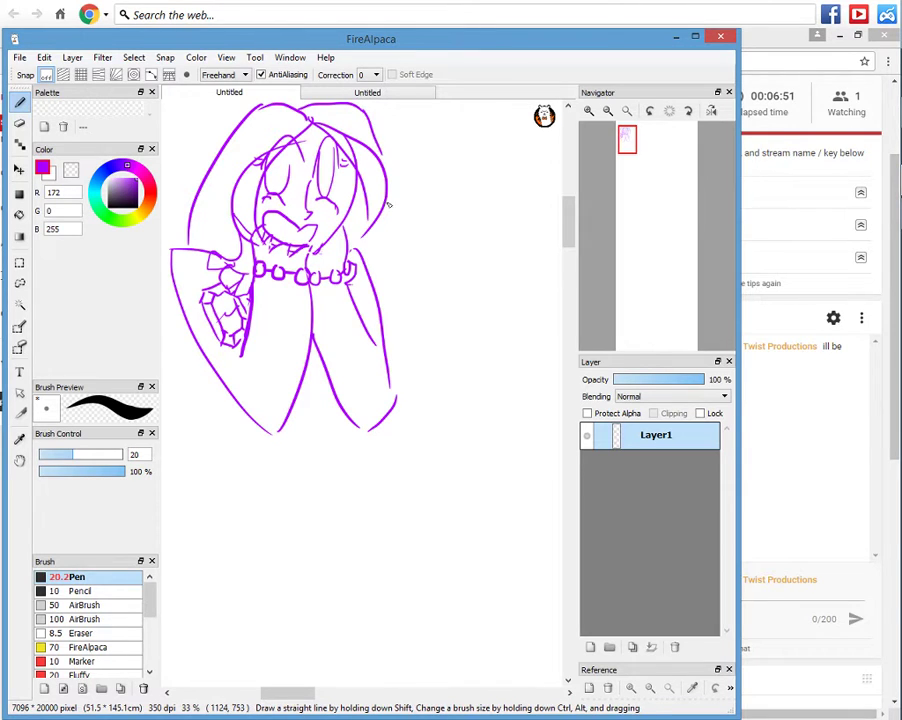
{"action": "mouse_move", "coordinate": [387, 203]}
{"action": "left_mouse_down"}
{"action": "mouse_move", "coordinate": [397, 266]}
{"action": "mouse_move", "coordinate": [467, 322]}
{"action": "left_mouse_up"}
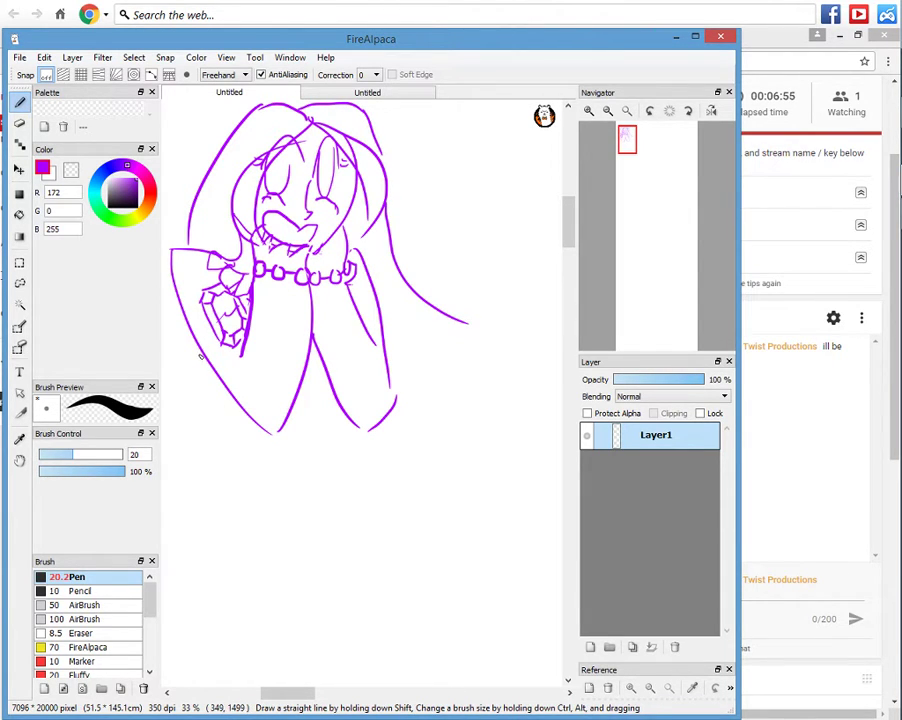
Add an edge line along the first sleeve's lower outer side and draw a small panel with fold lines between the two sleeves.
{"action": "left_click_drag", "start_coordinate": [199, 354], "coordinate": [227, 409]}
{"action": "left_click_drag", "start_coordinate": [222, 400], "coordinate": [234, 404]}
{"action": "left_click_drag", "start_coordinate": [294, 407], "coordinate": [334, 397]}
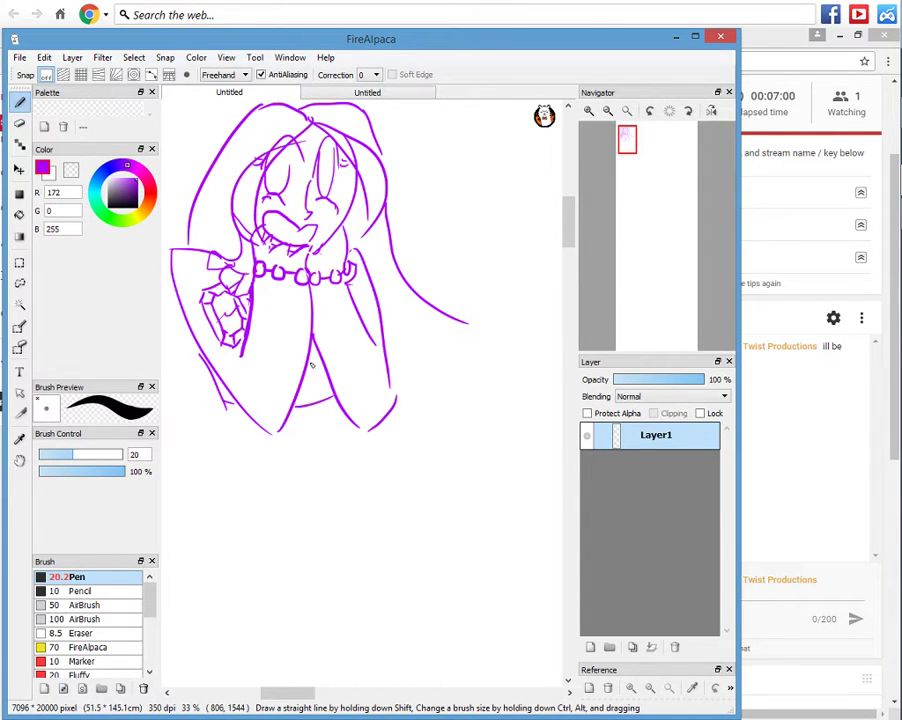
{"action": "left_click_drag", "start_coordinate": [306, 363], "coordinate": [322, 360]}
{"action": "left_click_drag", "start_coordinate": [314, 362], "coordinate": [301, 400]}
{"action": "left_click_drag", "start_coordinate": [318, 372], "coordinate": [323, 398]}
{"action": "left_click_drag", "start_coordinate": [296, 396], "coordinate": [302, 403]}
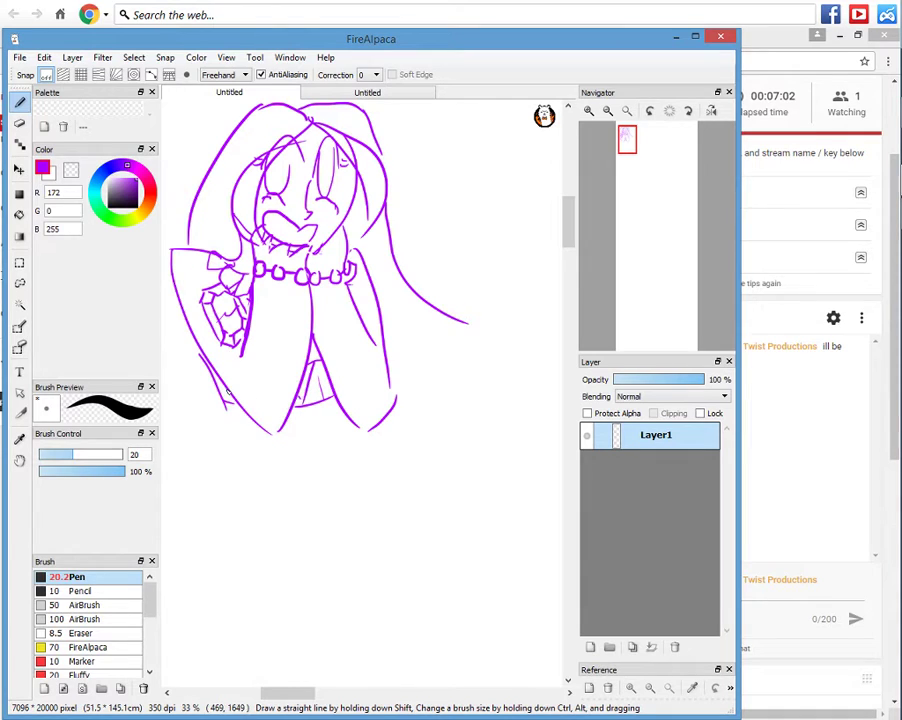
Draw a wide skirt flaring out below the first sleeve, with a curved hem broken by small fold notches that rises to the second sleeve.
{"action": "left_click_drag", "start_coordinate": [230, 393], "coordinate": [224, 404]}
{"action": "left_click_drag", "start_coordinate": [224, 400], "coordinate": [175, 493]}
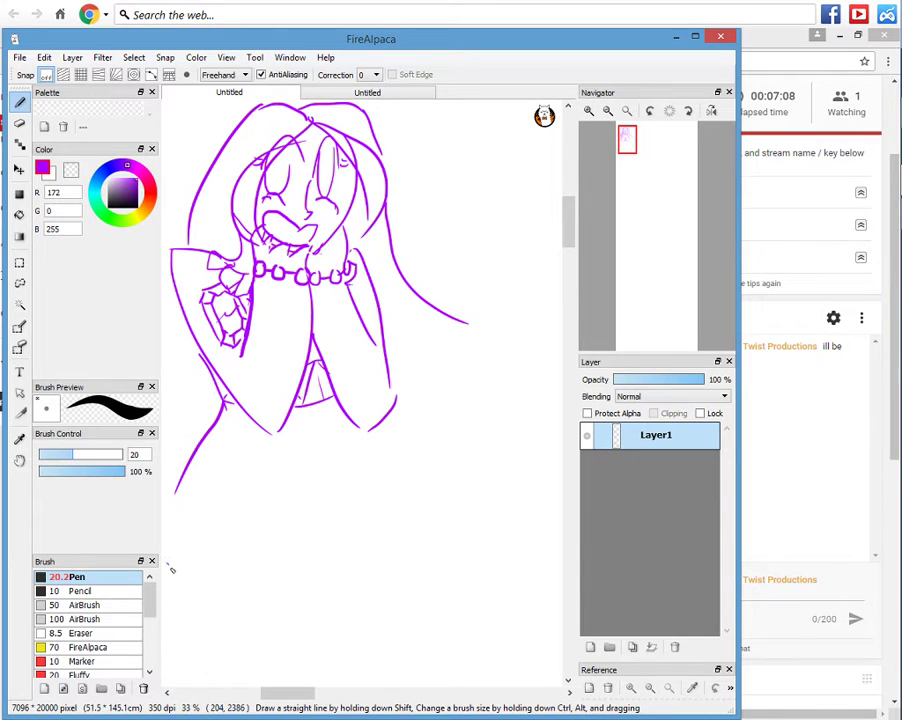
{"action": "left_click_drag", "start_coordinate": [168, 564], "coordinate": [269, 617]}
{"action": "left_click_drag", "start_coordinate": [281, 615], "coordinate": [319, 611]}
{"action": "left_click_drag", "start_coordinate": [332, 603], "coordinate": [336, 604]}
{"action": "left_click_drag", "start_coordinate": [345, 607], "coordinate": [408, 584]}
{"action": "mouse_move", "coordinate": [412, 578]}
{"action": "left_mouse_down"}
{"action": "mouse_move", "coordinate": [414, 553]}
{"action": "mouse_move", "coordinate": [424, 562]}
{"action": "mouse_move", "coordinate": [451, 520]}
{"action": "left_mouse_up"}
{"action": "left_click_drag", "start_coordinate": [452, 512], "coordinate": [431, 498]}
{"action": "left_click_drag", "start_coordinate": [431, 498], "coordinate": [460, 478]}
{"action": "left_click_drag", "start_coordinate": [472, 463], "coordinate": [470, 438]}
{"action": "left_click_drag", "start_coordinate": [465, 428], "coordinate": [427, 432]}
{"action": "mouse_move", "coordinate": [427, 432]}
{"action": "left_mouse_down"}
{"action": "mouse_move", "coordinate": [448, 418]}
{"action": "mouse_move", "coordinate": [456, 386]}
{"action": "left_mouse_up"}
{"action": "left_click_drag", "start_coordinate": [448, 389], "coordinate": [407, 395]}
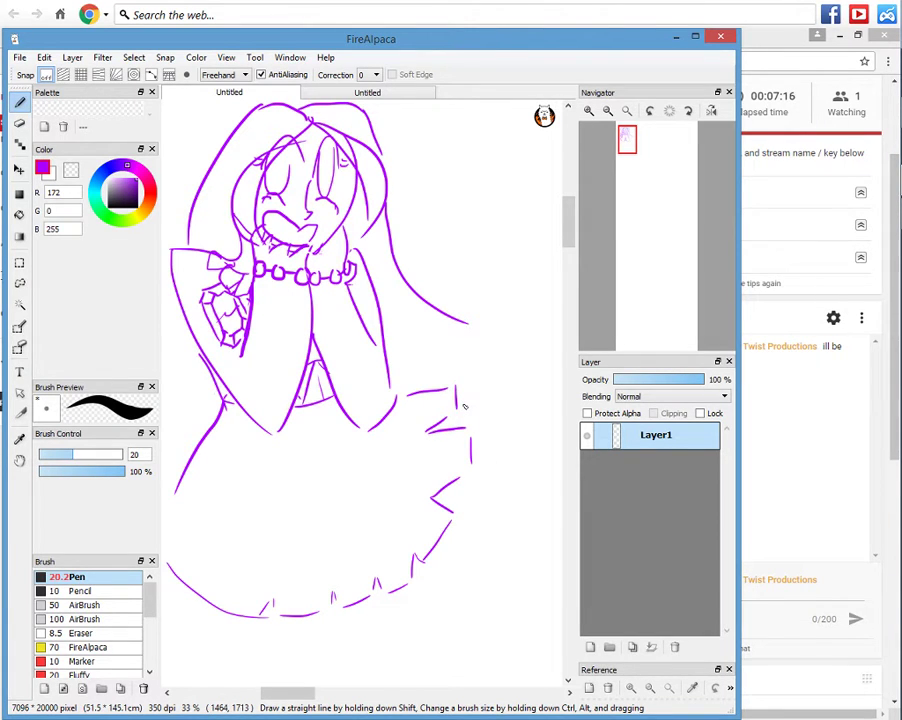
Draw a long curved outer leg line beside the skirt, a short inner leg line, and the other leg's two lines below the hem.
{"action": "left_click_drag", "start_coordinate": [458, 396], "coordinate": [472, 634]}
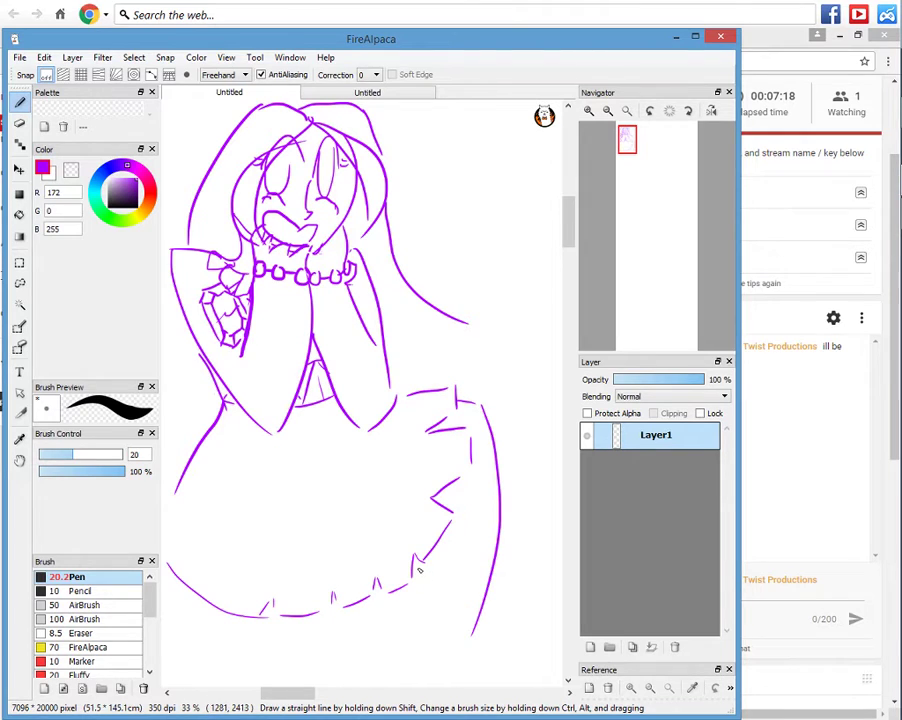
{"action": "left_click_drag", "start_coordinate": [414, 560], "coordinate": [414, 605]}
{"action": "left_click_drag", "start_coordinate": [291, 620], "coordinate": [235, 678]}
{"action": "left_click_drag", "start_coordinate": [183, 595], "coordinate": [178, 649]}
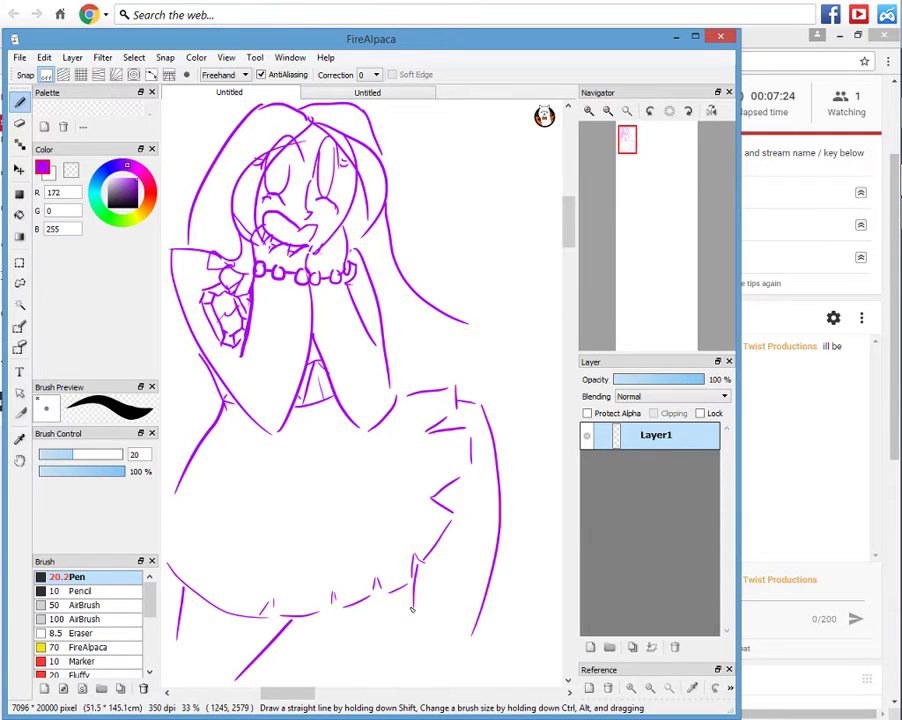
Draw the foot at the end of the outer leg with a flat sole, rounded toe and a row of round loops across the ankle.
{"action": "left_click_drag", "start_coordinate": [412, 609], "coordinate": [390, 662]}
{"action": "left_click_drag", "start_coordinate": [390, 673], "coordinate": [490, 686]}
{"action": "mouse_move", "coordinate": [476, 638]}
{"action": "left_mouse_down"}
{"action": "mouse_move", "coordinate": [514, 644]}
{"action": "mouse_move", "coordinate": [513, 682]}
{"action": "mouse_move", "coordinate": [516, 661]}
{"action": "left_mouse_up"}
{"action": "left_click_drag", "start_coordinate": [406, 635], "coordinate": [424, 637]}
{"action": "left_click_drag", "start_coordinate": [429, 636], "coordinate": [455, 634]}
{"action": "left_click_drag", "start_coordinate": [457, 630], "coordinate": [477, 635]}
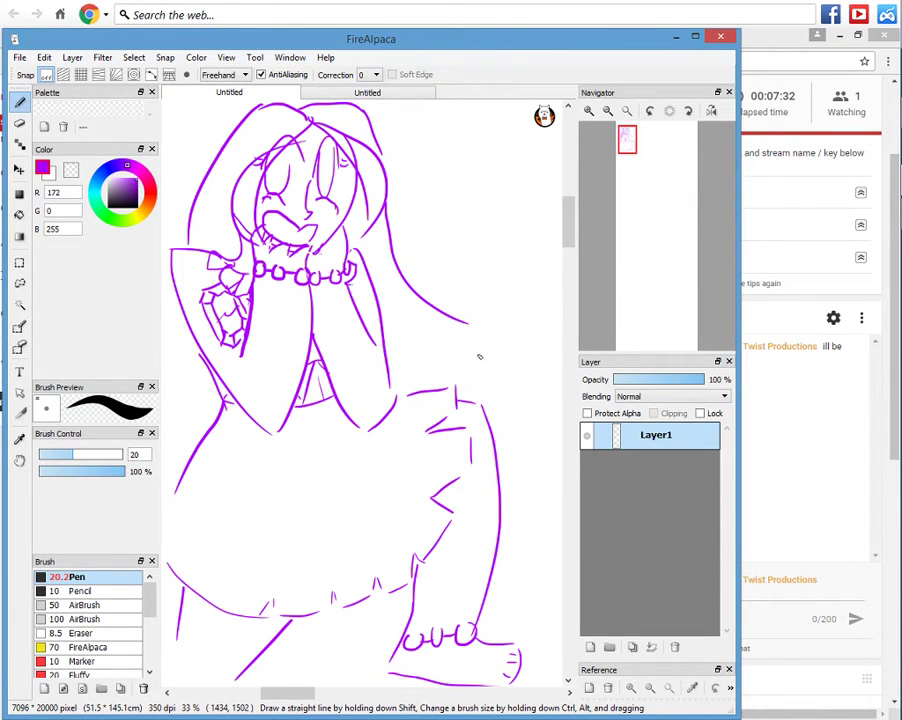
Extend the long hair strand down behind the outer leg, join the second sleeve to the skirt, and add a long fold line down the skirt.
{"action": "left_click_drag", "start_coordinate": [470, 322], "coordinate": [500, 535]}
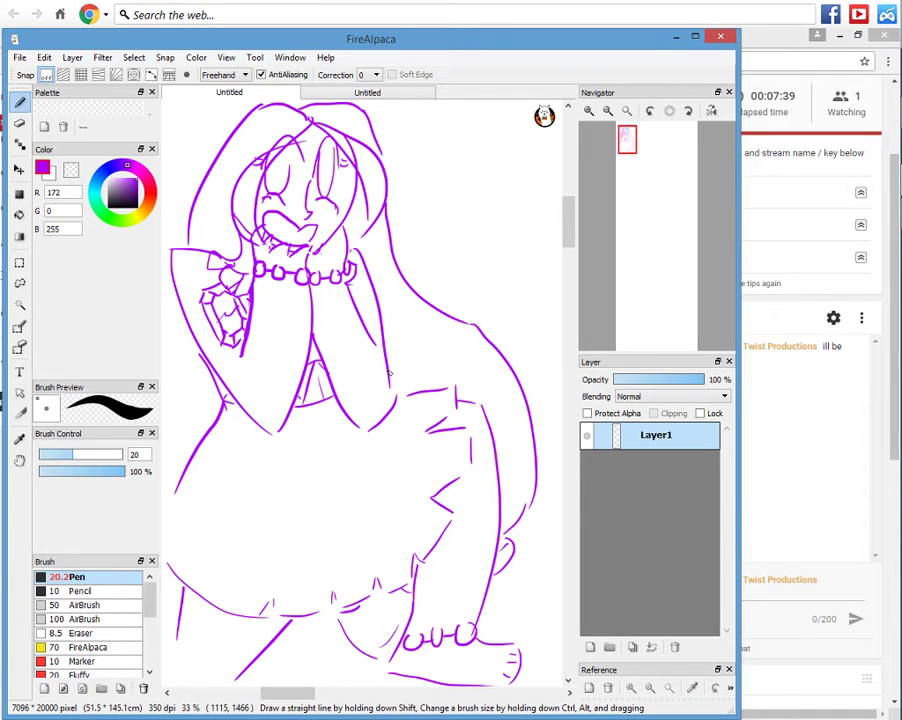
{"action": "left_click_drag", "start_coordinate": [390, 375], "coordinate": [408, 394]}
{"action": "left_click_drag", "start_coordinate": [331, 408], "coordinate": [382, 585]}
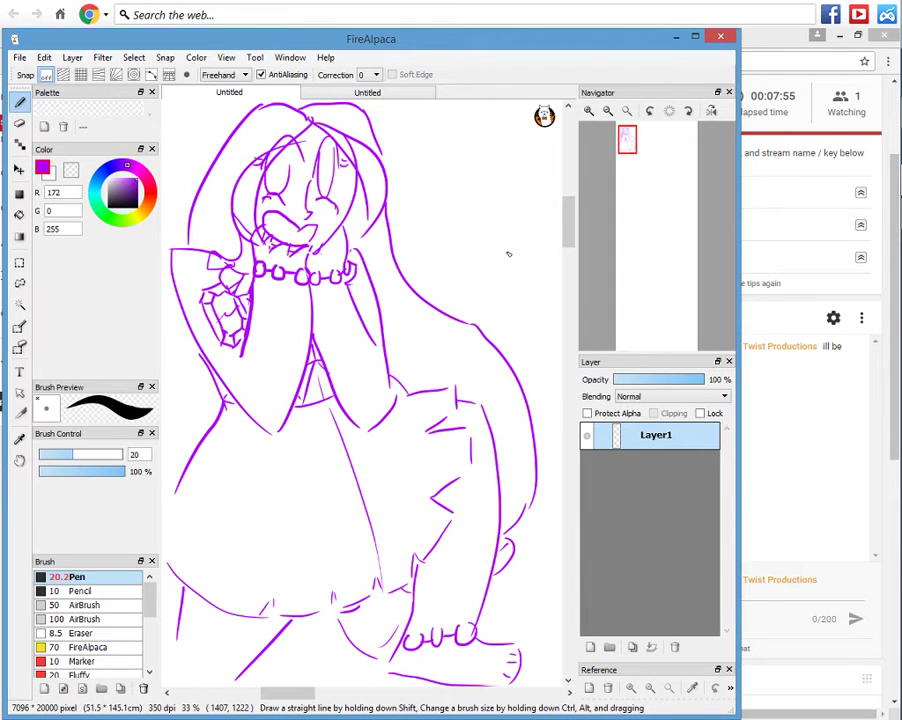
Change the pen colour to hot pink, RGB 255, 0, 187, with the blank canvas beside the purple character in view.
{"action": "key", "text": "ctrl+minus"}
{"action": "left_click", "coordinate": [626, 157]}
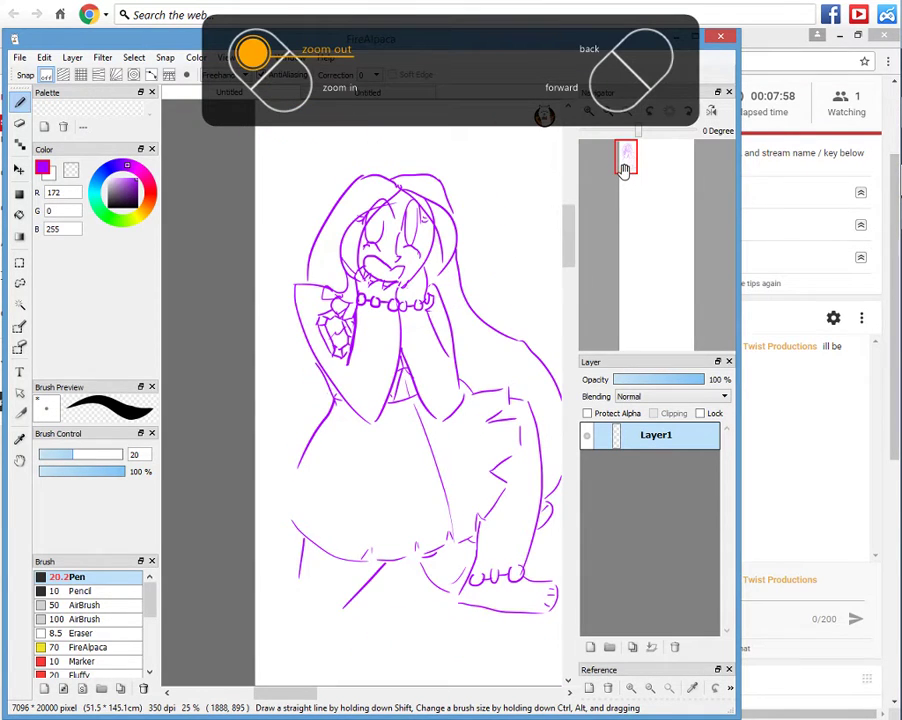
{"action": "left_click", "coordinate": [630, 168]}
{"action": "left_click_drag", "start_coordinate": [631, 168], "coordinate": [638, 157]}
{"action": "key", "text": "ctrl+plus"}
{"action": "key", "text": "ctrl+plus"}
{"action": "key", "text": "ctrl+minus"}
{"action": "left_click_drag", "start_coordinate": [136, 169], "coordinate": [147, 172]}
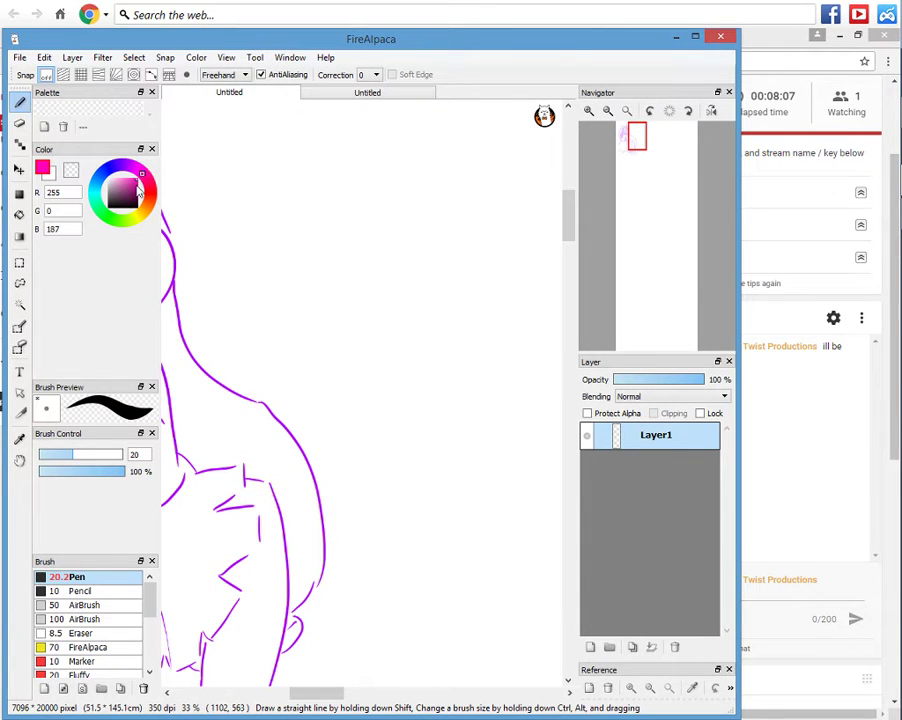
{"action": "mouse_move", "coordinate": [636, 138]}
{"action": "left_mouse_down"}
{"action": "mouse_move", "coordinate": [643, 153]}
{"action": "mouse_move", "coordinate": [640, 136]}
{"action": "left_mouse_up"}
{"action": "mouse_move", "coordinate": [356, 214]}
{"action": "left_mouse_down"}
{"action": "mouse_move", "coordinate": [422, 234]}
{"action": "mouse_move", "coordinate": [412, 233]}
{"action": "mouse_move", "coordinate": [429, 206]}
{"action": "mouse_move", "coordinate": [436, 148]}
{"action": "left_mouse_up"}
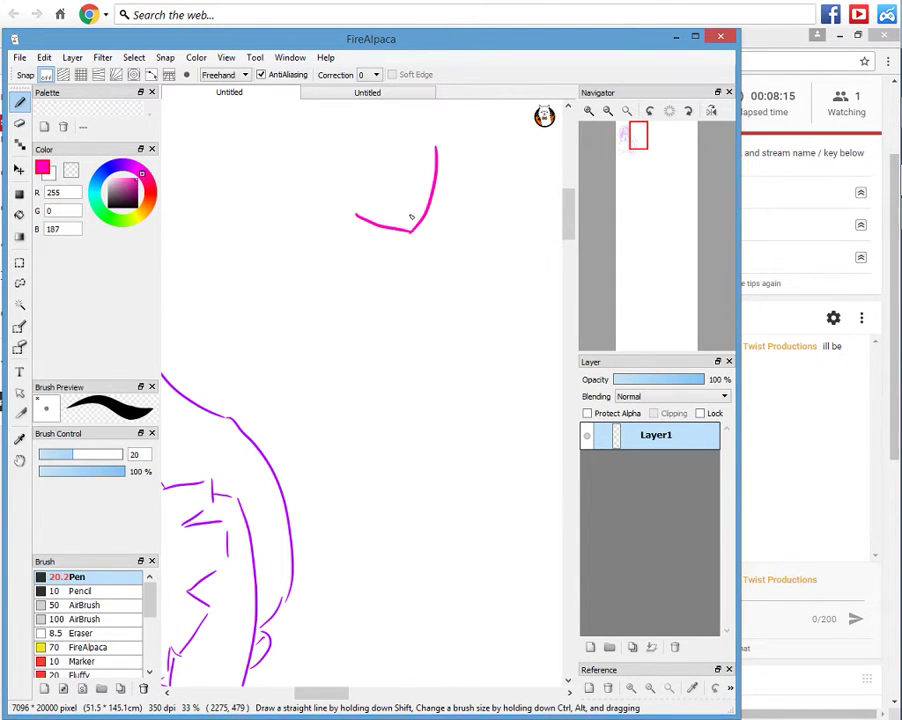
{"action": "key", "text": "ctrl+z"}
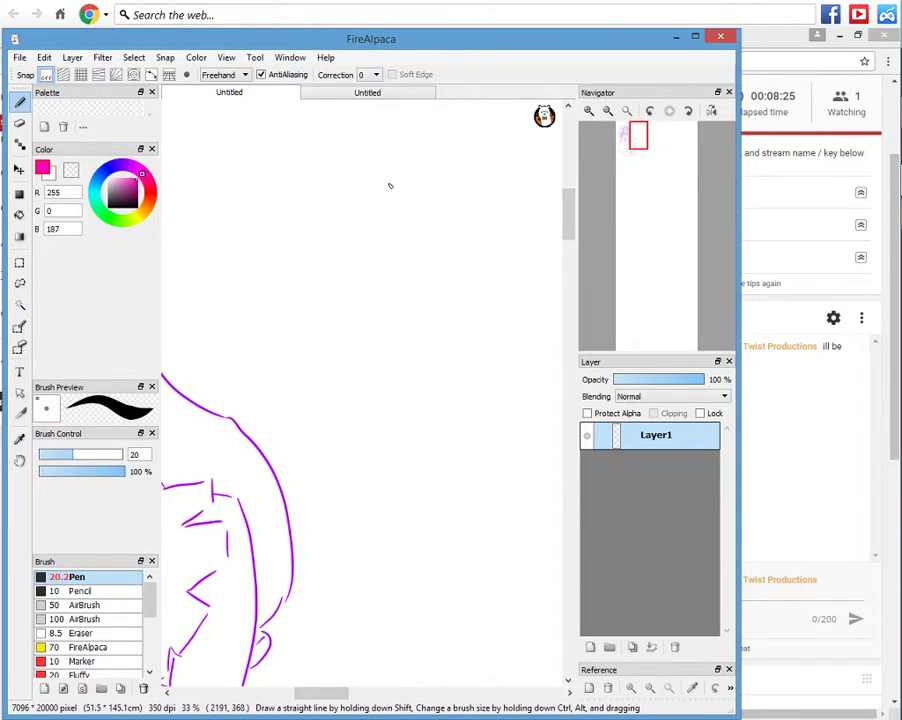
{"action": "key", "text": "ctrl+minus"}
{"action": "mouse_move", "coordinate": [632, 163]}
{"action": "left_mouse_down"}
{"action": "mouse_move", "coordinate": [623, 169]}
{"action": "mouse_move", "coordinate": [620, 161]}
{"action": "mouse_move", "coordinate": [640, 162]}
{"action": "left_mouse_up"}
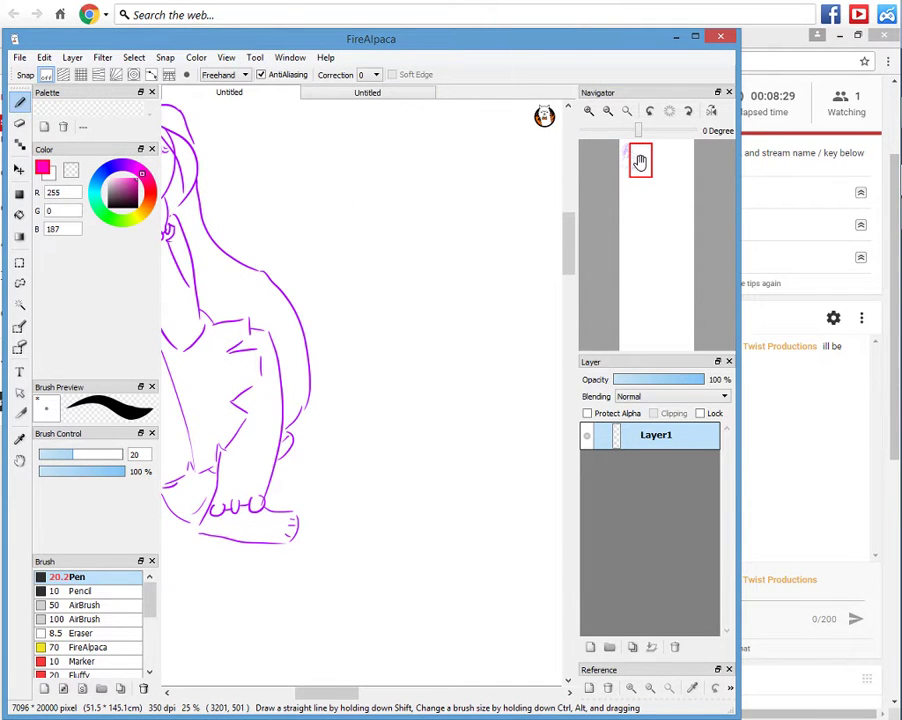
{"action": "key", "text": "ctrl+plus"}
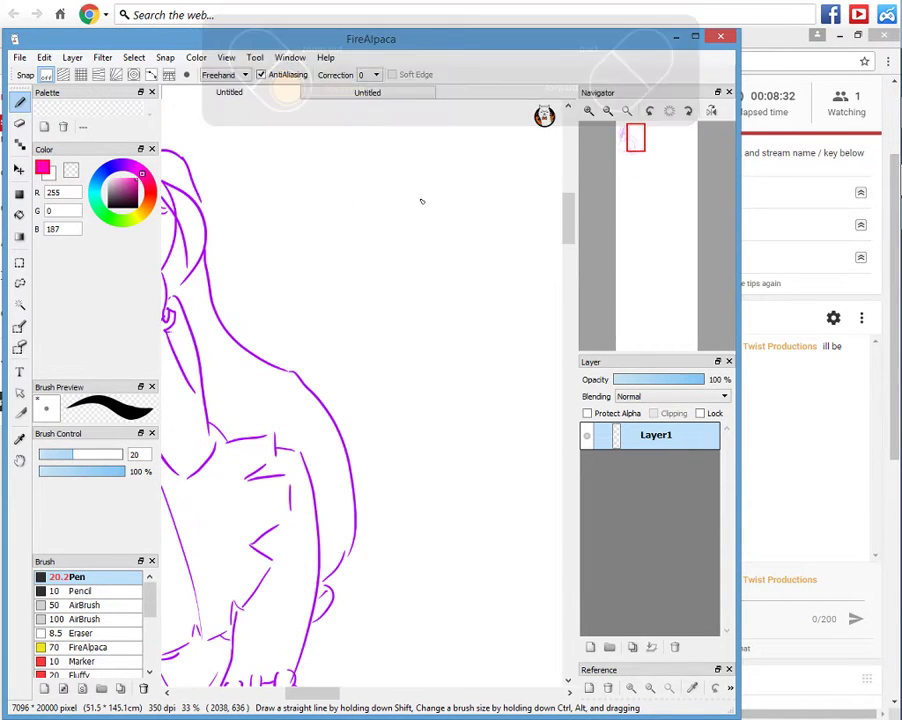
{"action": "mouse_move", "coordinate": [626, 150]}
{"action": "left_mouse_down"}
{"action": "mouse_move", "coordinate": [641, 153]}
{"action": "mouse_move", "coordinate": [638, 137]}
{"action": "left_mouse_up"}
{"action": "left_click_drag", "start_coordinate": [276, 170], "coordinate": [290, 211]}
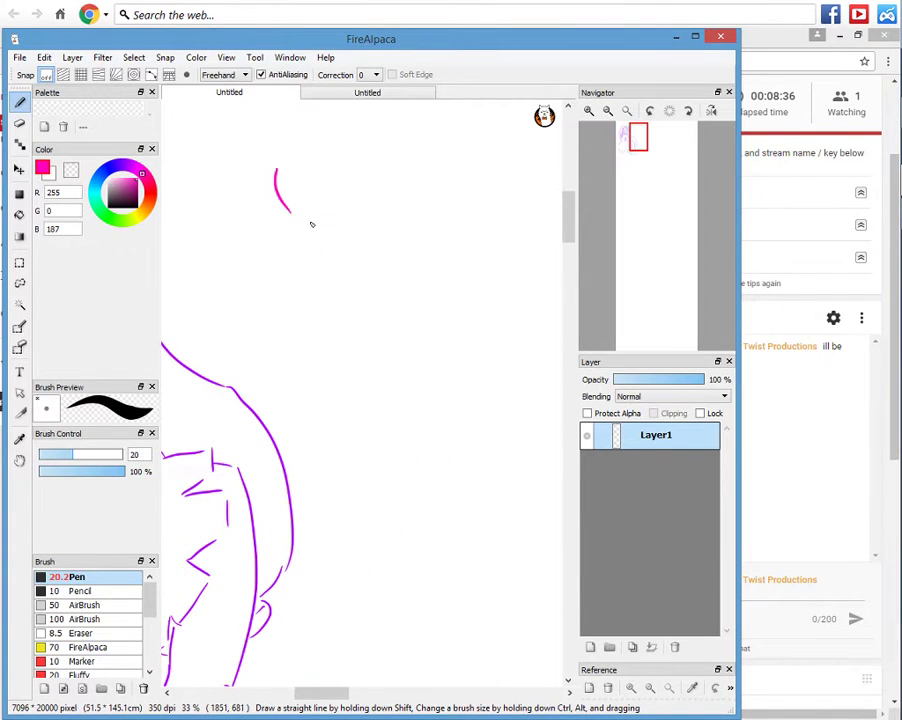
{"action": "key", "text": "ctrl+z"}
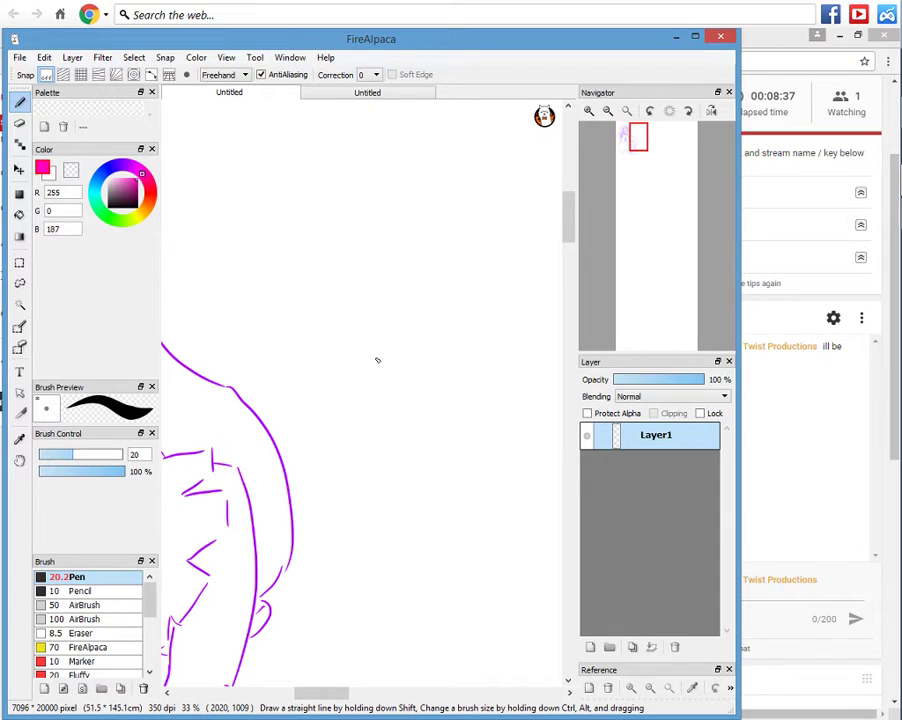
Draw a large pink heart outline on the blank canvas beside the purple character, discarding the first attempt.
{"action": "left_click_drag", "start_coordinate": [638, 140], "coordinate": [644, 140]}
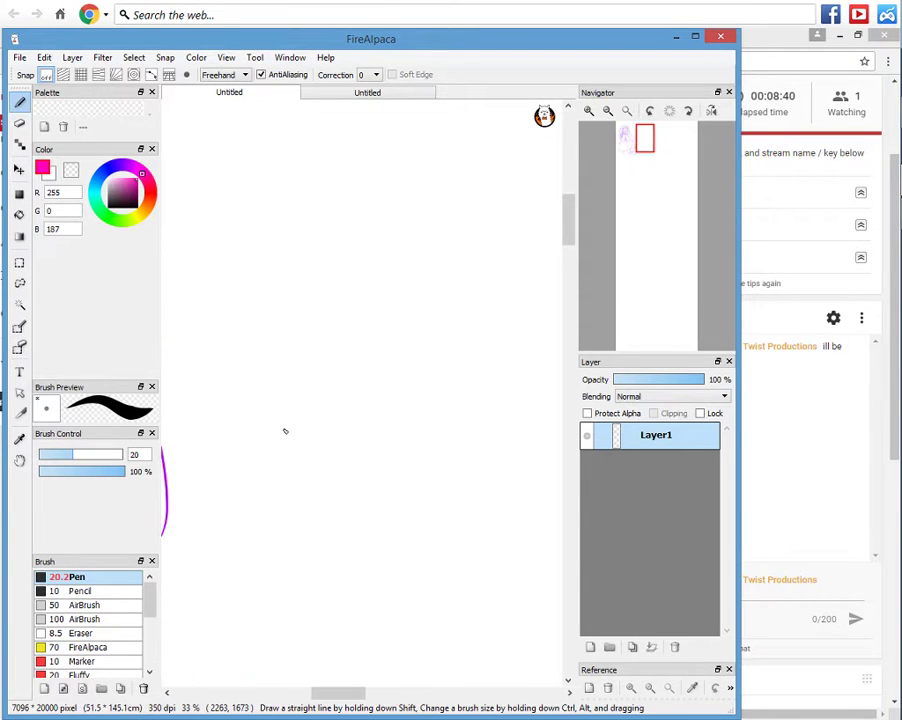
{"action": "mouse_move", "coordinate": [285, 432]}
{"action": "left_mouse_down"}
{"action": "mouse_move", "coordinate": [250, 254]}
{"action": "mouse_move", "coordinate": [384, 232]}
{"action": "mouse_move", "coordinate": [427, 293]}
{"action": "left_mouse_up"}
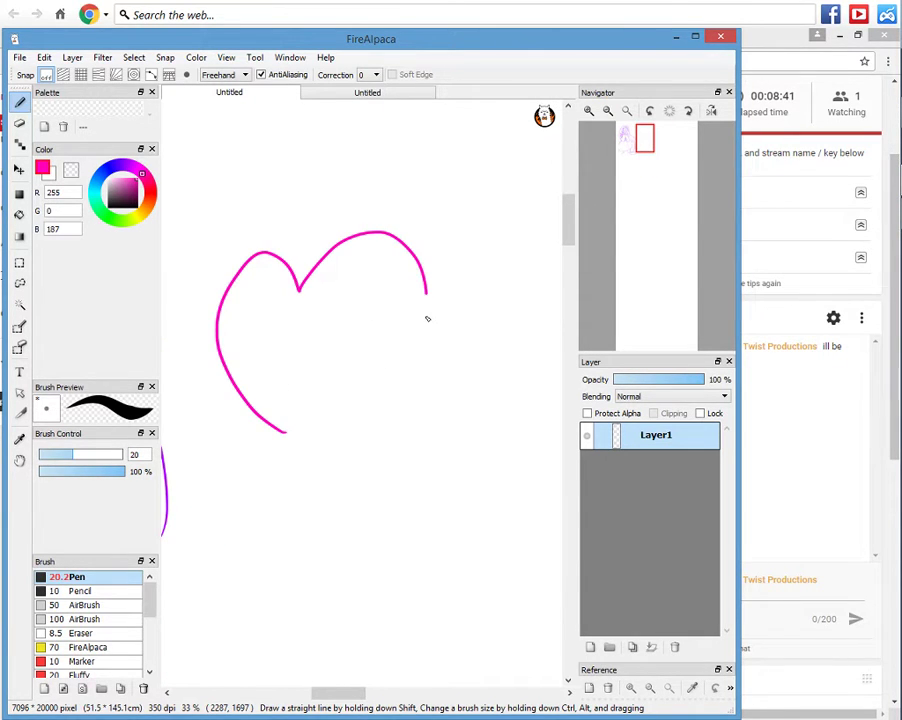
{"action": "key", "text": "ctrl+z"}
{"action": "mouse_move", "coordinate": [330, 295]}
{"action": "left_mouse_down"}
{"action": "mouse_move", "coordinate": [344, 546]}
{"action": "mouse_move", "coordinate": [420, 224]}
{"action": "mouse_move", "coordinate": [330, 295]}
{"action": "left_mouse_up"}
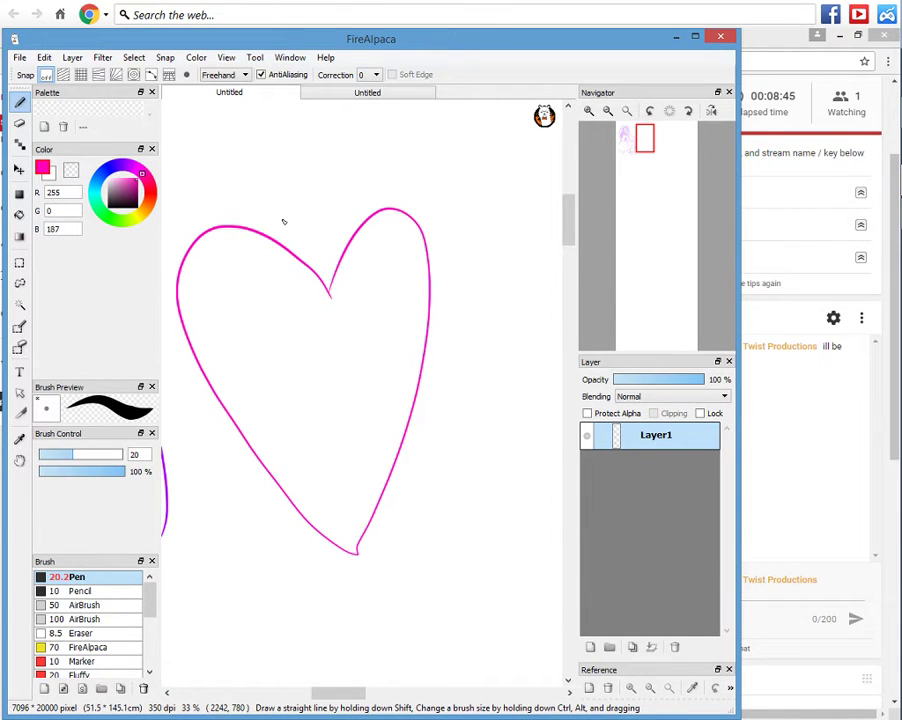
{"action": "left_click", "coordinate": [643, 138]}
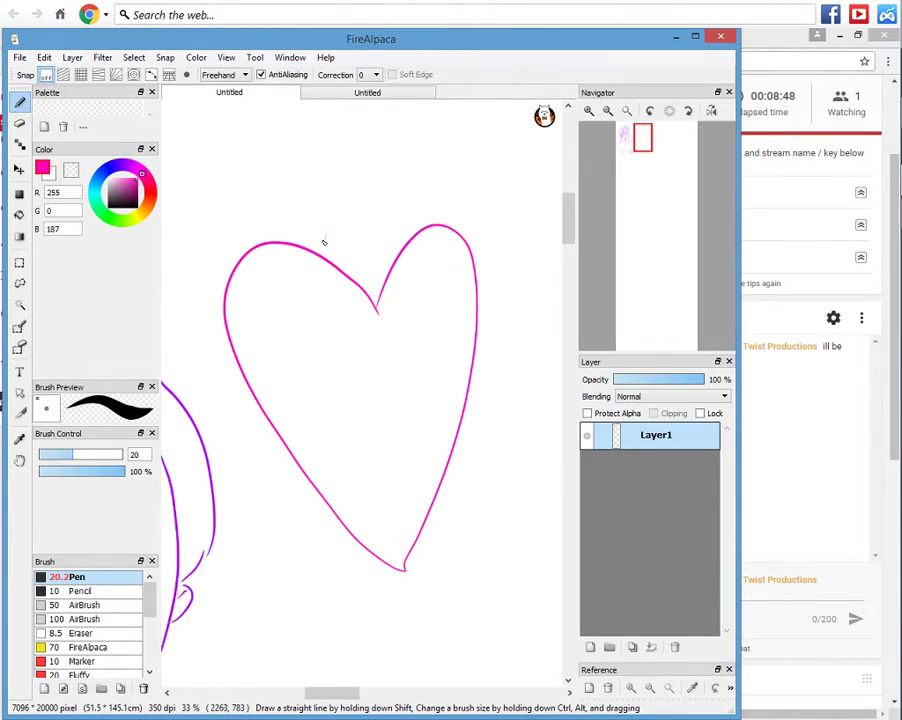
{"action": "left_click_drag", "start_coordinate": [325, 237], "coordinate": [363, 267]}
{"action": "key", "text": "ctrl+z"}
{"action": "left_click_drag", "start_coordinate": [337, 257], "coordinate": [378, 251]}
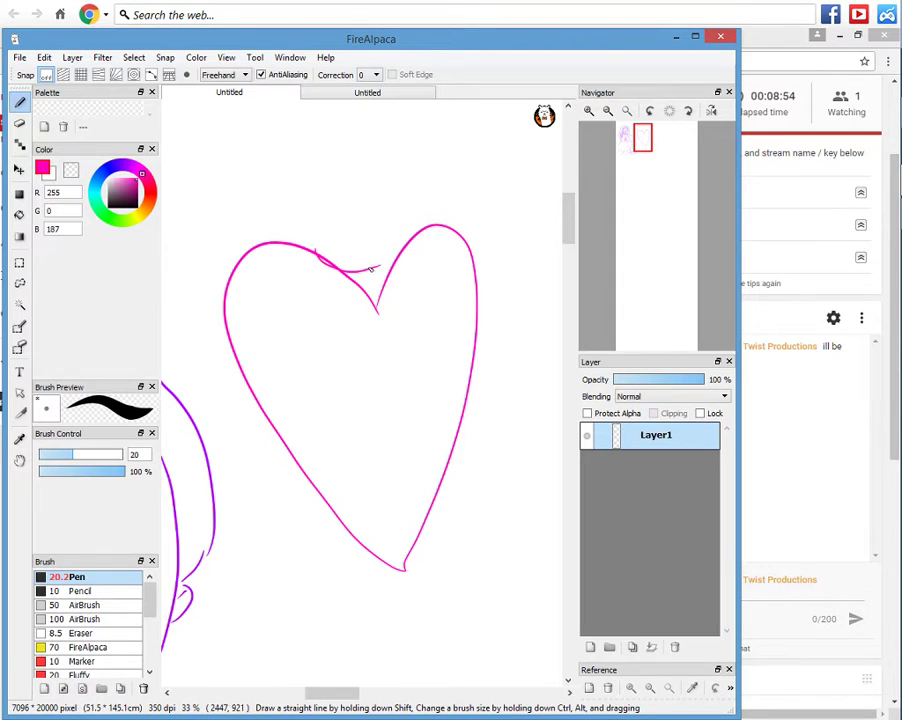
{"action": "key", "text": "ctrl+z"}
Sketch a chin curve and one closed eye above the heart's notch, and add two small floating hearts above the large heart.
{"action": "mouse_move", "coordinate": [316, 240]}
{"action": "left_mouse_down"}
{"action": "mouse_move", "coordinate": [362, 269]}
{"action": "mouse_move", "coordinate": [397, 234]}
{"action": "left_mouse_up"}
{"action": "left_click_drag", "start_coordinate": [331, 229], "coordinate": [350, 238]}
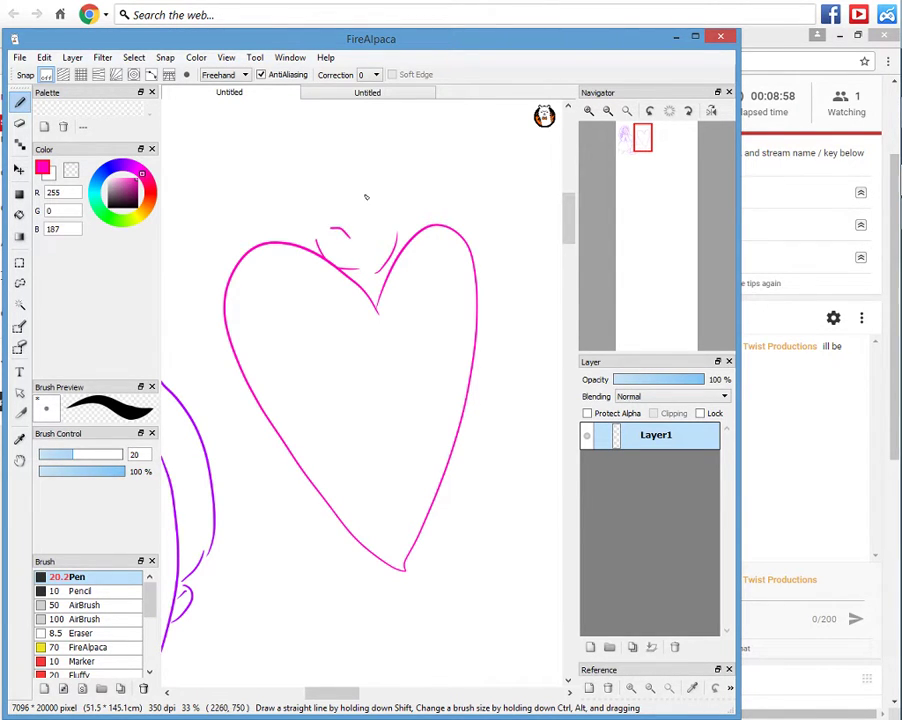
{"action": "left_click_drag", "start_coordinate": [418, 173], "coordinate": [421, 175]}
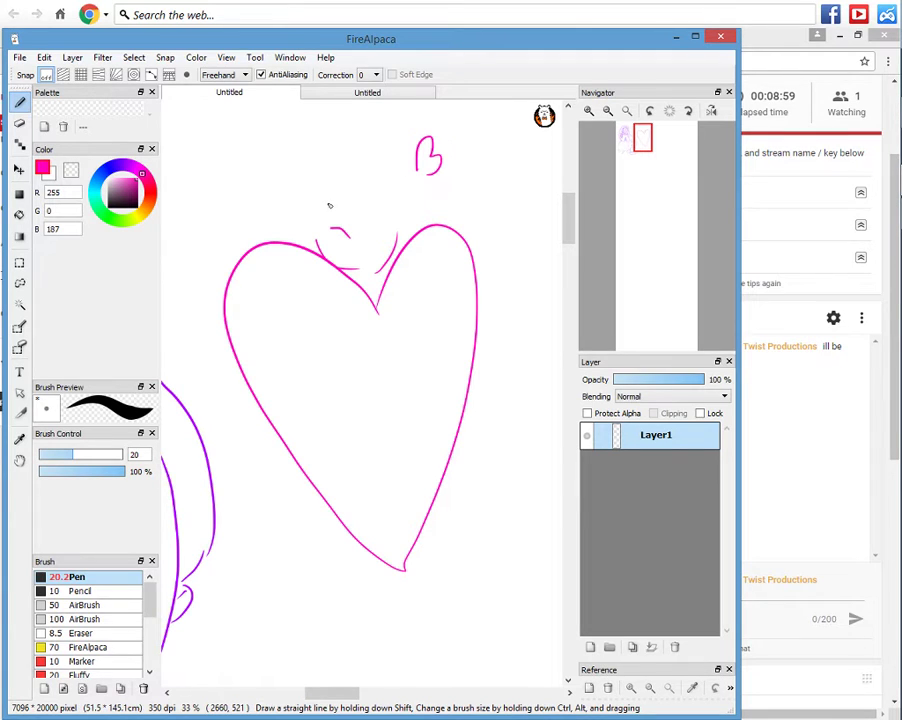
{"action": "left_click_drag", "start_coordinate": [258, 213], "coordinate": [259, 226]}
Draw two arms hanging over the heart's lobes, each ending in a zigzag edge for the fingers.
{"action": "mouse_move", "coordinate": [316, 244]}
{"action": "left_mouse_down"}
{"action": "mouse_move", "coordinate": [295, 232]}
{"action": "mouse_move", "coordinate": [284, 343]}
{"action": "left_mouse_up"}
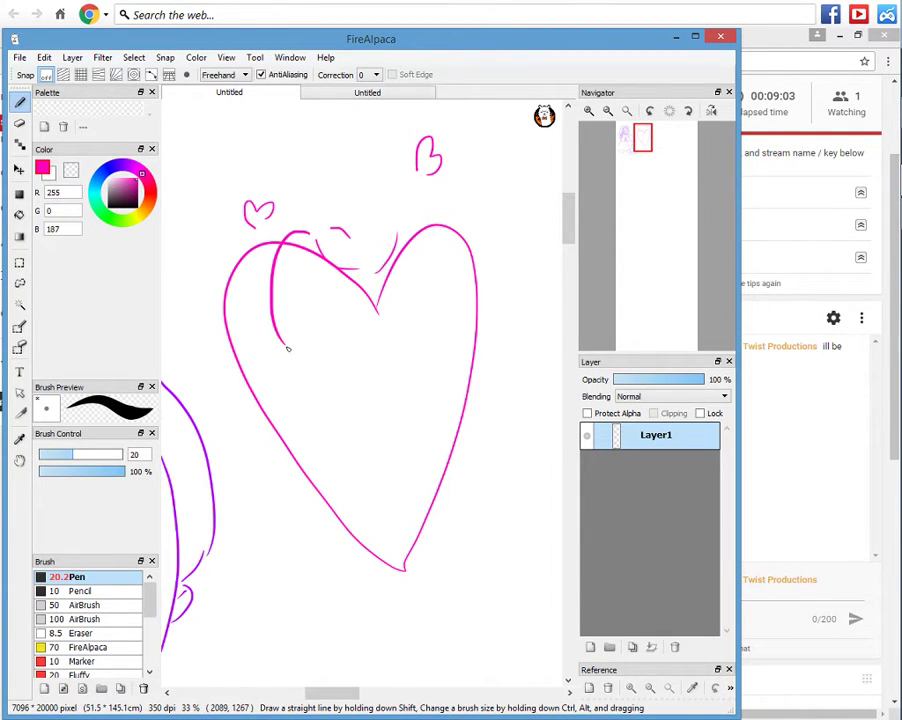
{"action": "left_click_drag", "start_coordinate": [288, 345], "coordinate": [318, 268]}
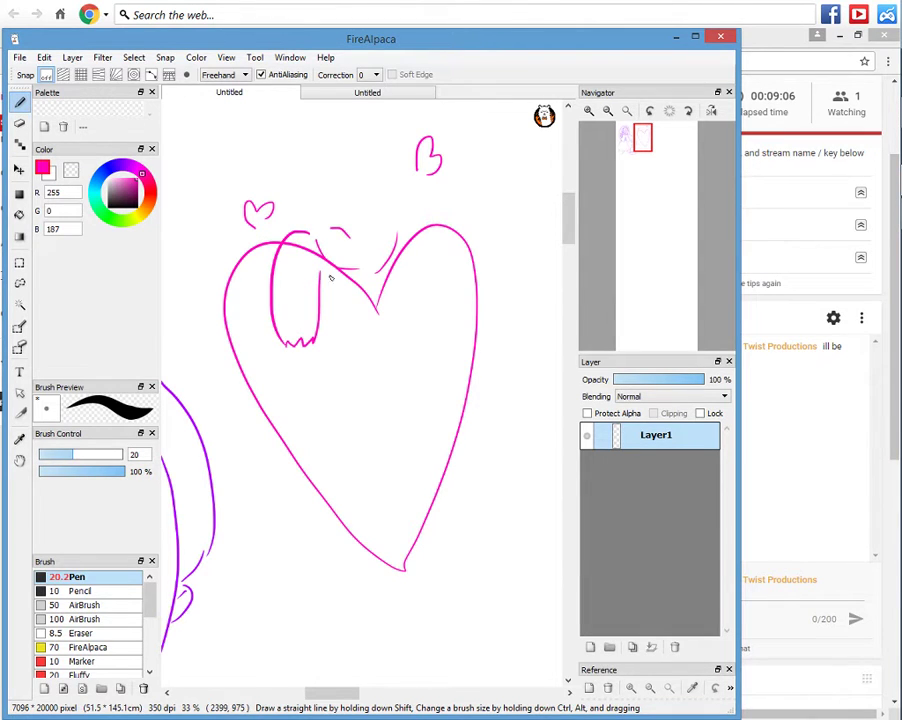
{"action": "left_click_drag", "start_coordinate": [385, 255], "coordinate": [400, 337]}
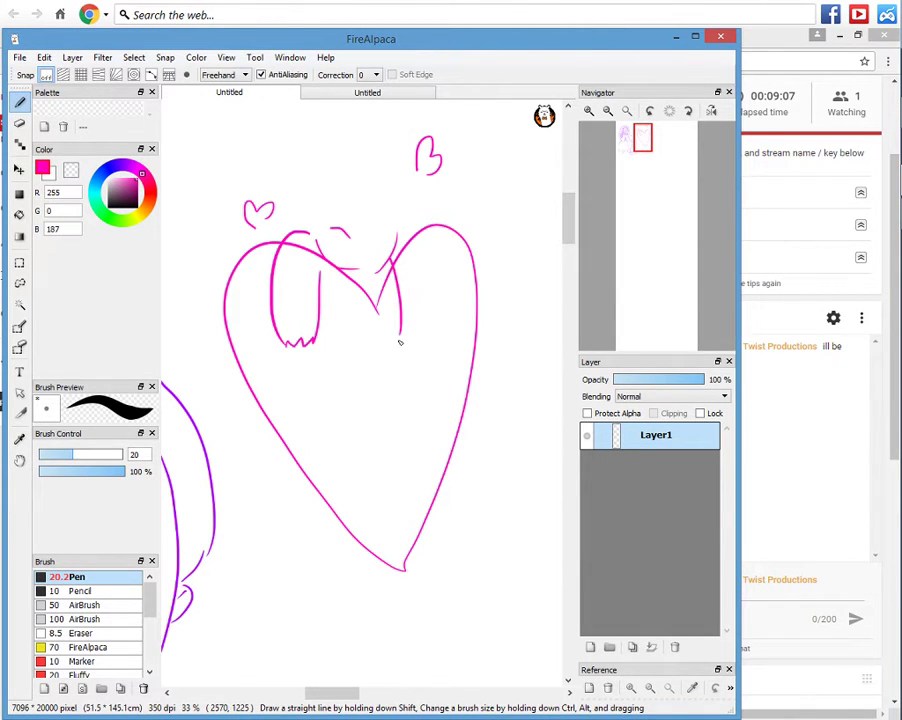
{"action": "left_click_drag", "start_coordinate": [418, 231], "coordinate": [446, 304]}
{"action": "mouse_move", "coordinate": [401, 333]}
{"action": "left_mouse_down"}
{"action": "mouse_move", "coordinate": [437, 300]}
{"action": "mouse_move", "coordinate": [430, 260]}
{"action": "mouse_move", "coordinate": [411, 231]}
{"action": "left_mouse_up"}
{"action": "key", "text": "ctrl+z"}
Add scalloped frills at the tops of both arms and erase the stray lines inside the first one.
{"action": "mouse_move", "coordinate": [312, 232]}
{"action": "left_mouse_down"}
{"action": "mouse_move", "coordinate": [280, 255]}
{"action": "mouse_move", "coordinate": [326, 268]}
{"action": "left_mouse_up"}
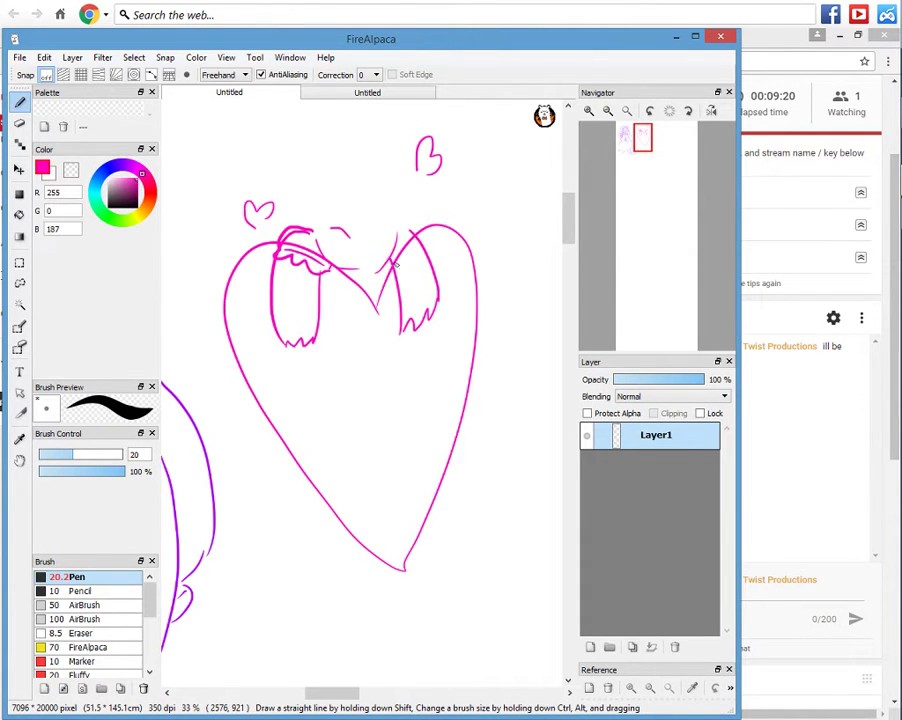
{"action": "left_click_drag", "start_coordinate": [401, 270], "coordinate": [416, 240]}
{"action": "left_click", "coordinate": [20, 123]}
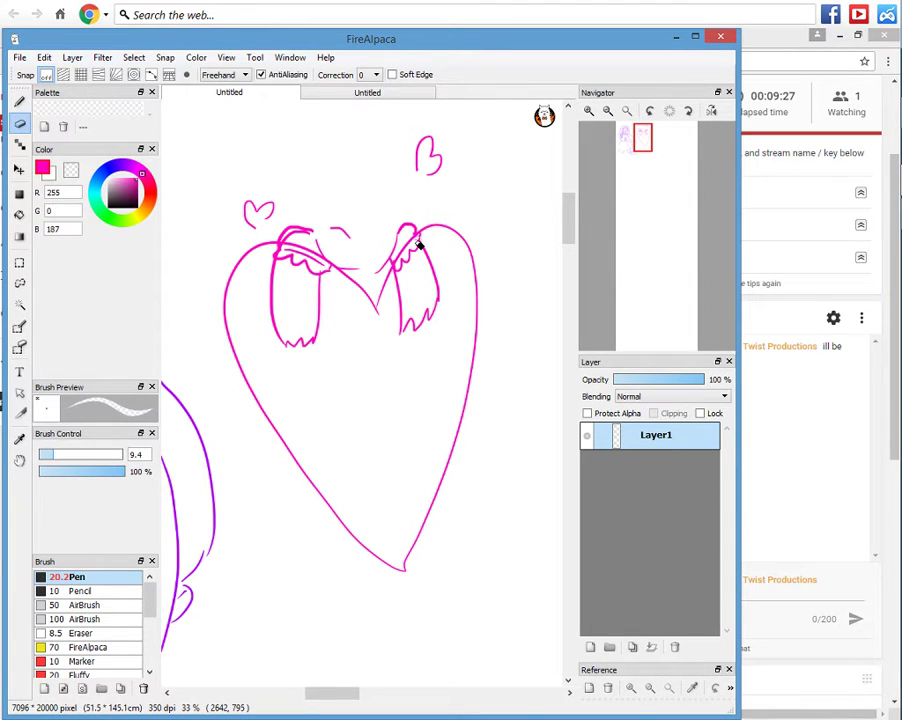
{"action": "left_click_drag", "start_coordinate": [311, 234], "coordinate": [287, 247]}
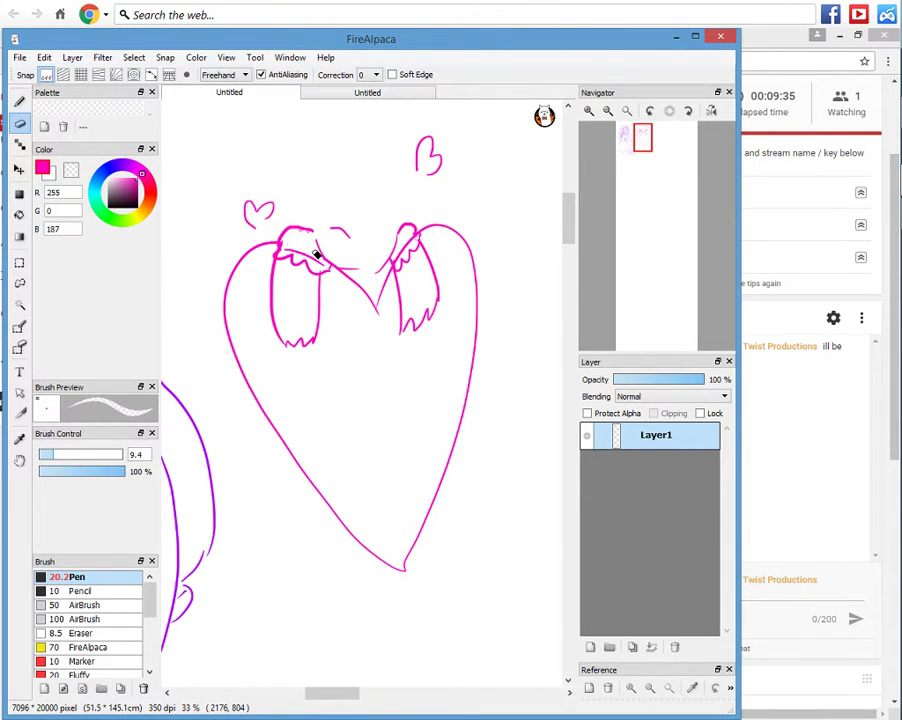
Draw a small open mouth with teeth inside the chin curve, then add a nose, the second eye and eyebrows.
{"action": "left_click", "coordinate": [22, 102]}
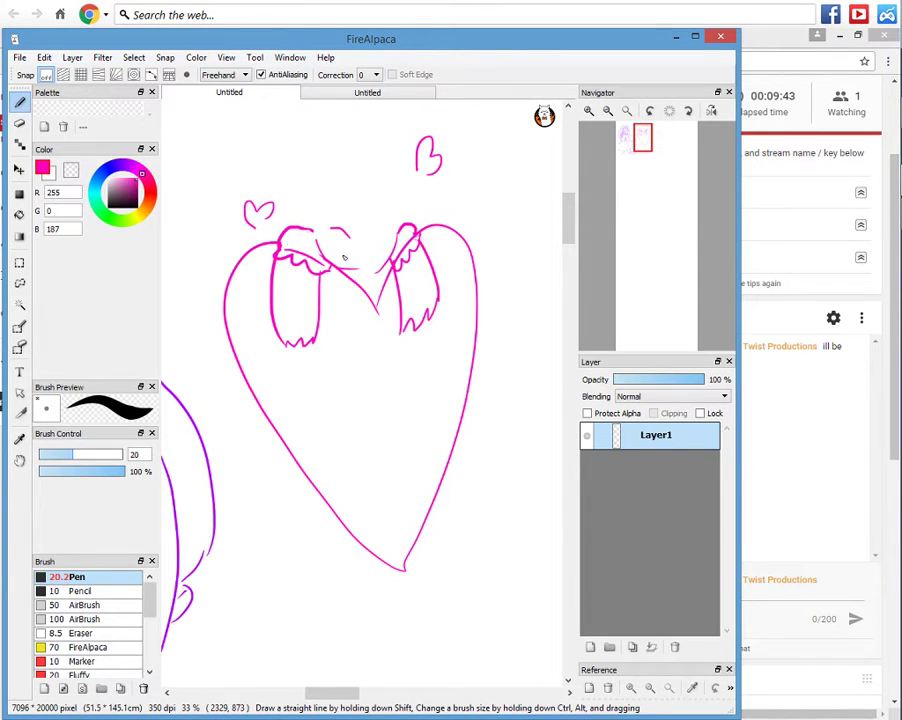
{"action": "left_click_drag", "start_coordinate": [343, 259], "coordinate": [374, 250]}
{"action": "left_click_drag", "start_coordinate": [349, 254], "coordinate": [369, 246]}
{"action": "key", "text": "ctrl+z"}
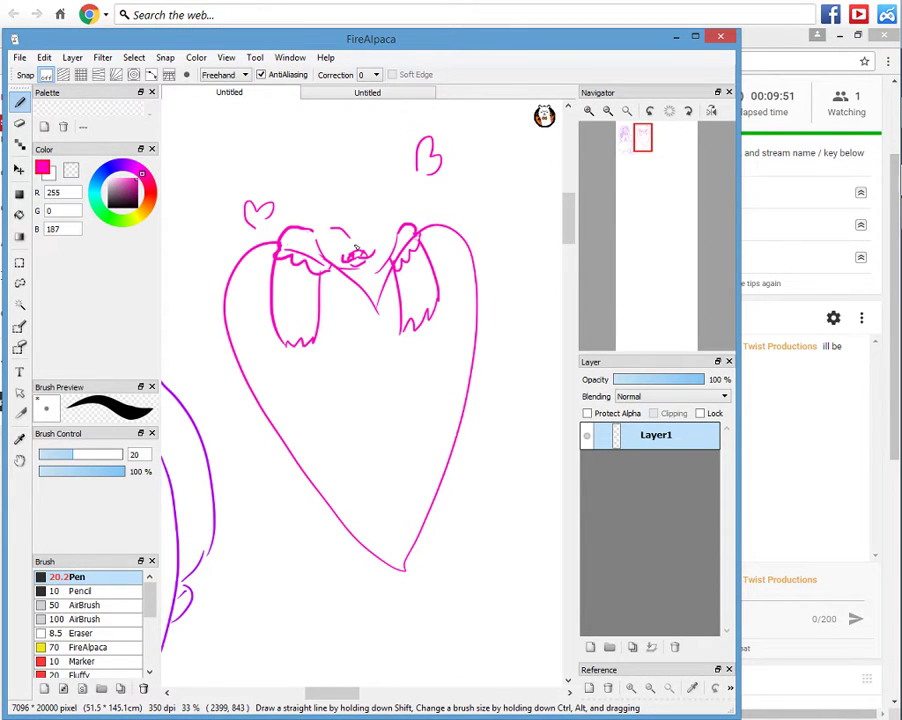
{"action": "mouse_move", "coordinate": [363, 237]}
{"action": "left_mouse_down"}
{"action": "mouse_move", "coordinate": [379, 229]}
{"action": "mouse_move", "coordinate": [343, 219]}
{"action": "mouse_move", "coordinate": [377, 219]}
{"action": "left_mouse_up"}
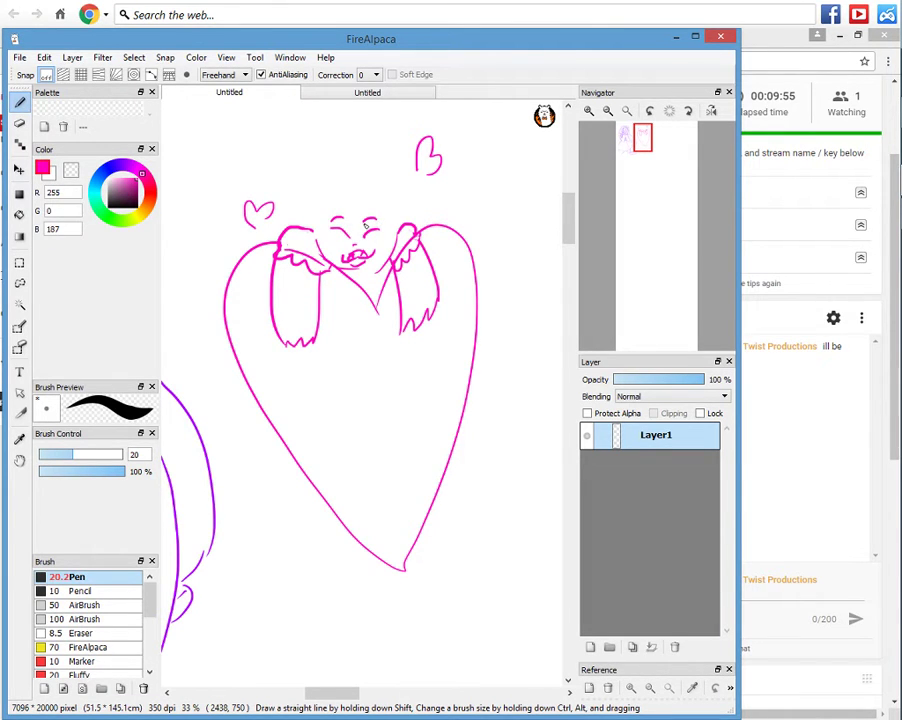
Erase the eyes and eyebrows and redraw bolder closed eyes with blush marks beneath them.
{"action": "key", "text": "e"}
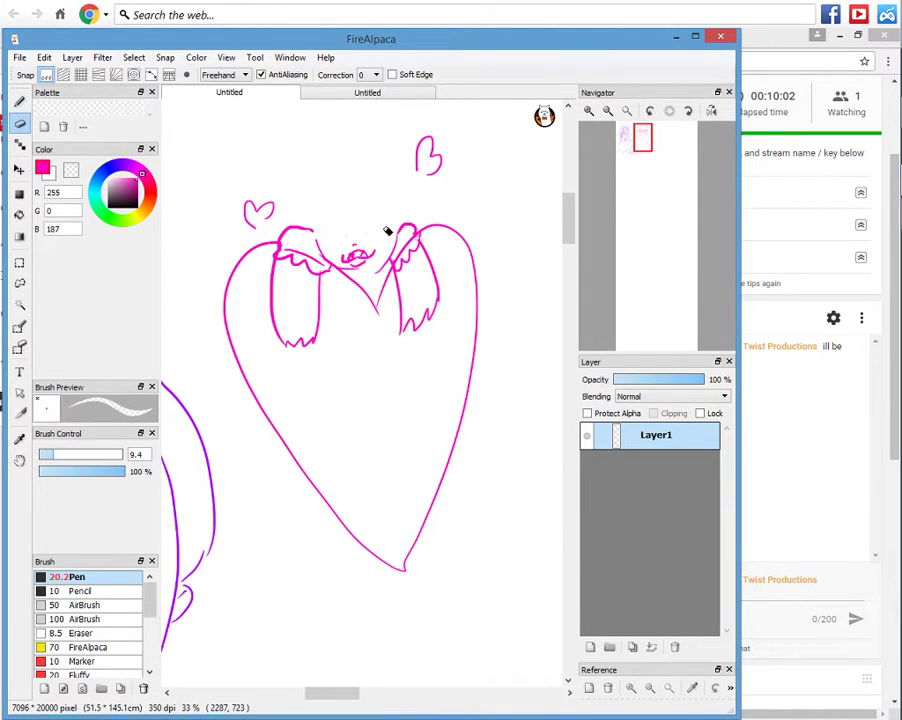
{"action": "left_click", "coordinate": [21, 103]}
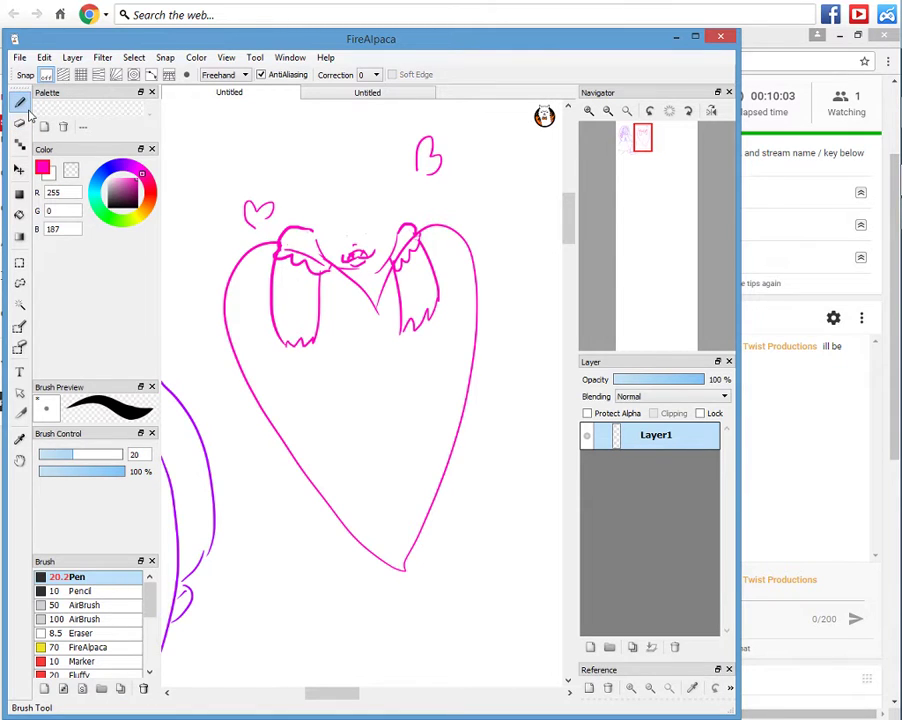
{"action": "left_click_drag", "start_coordinate": [327, 235], "coordinate": [347, 236]}
{"action": "left_click_drag", "start_coordinate": [324, 240], "coordinate": [381, 233]}
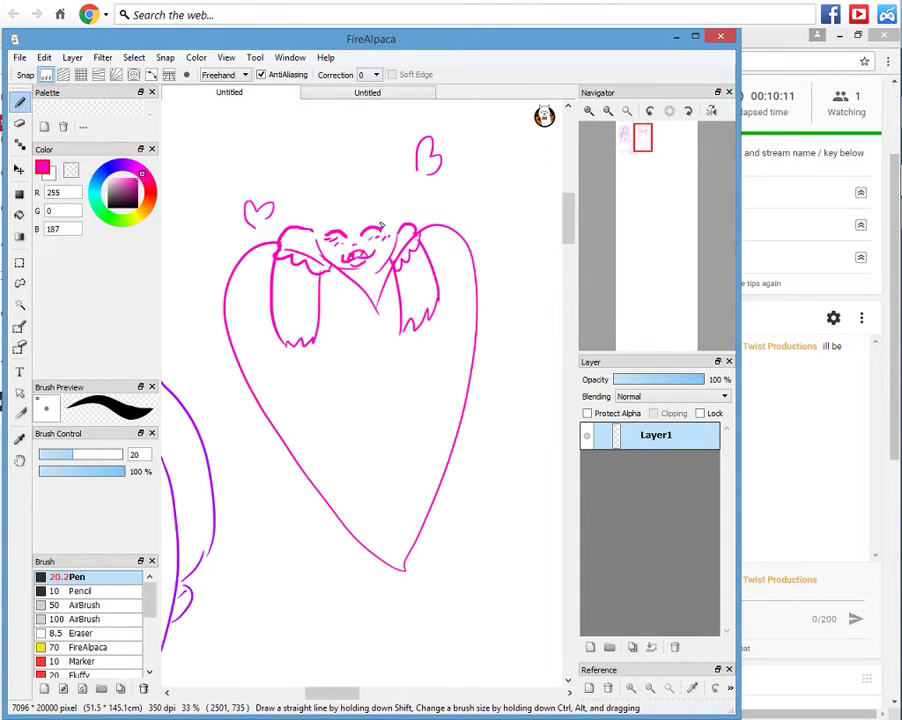
Draw the pink character's tousled hair with two antlers, plus a scalloped outline behind the heart's outer lobe.
{"action": "mouse_move", "coordinate": [328, 224]}
{"action": "left_mouse_down"}
{"action": "mouse_move", "coordinate": [371, 222]}
{"action": "mouse_move", "coordinate": [345, 212]}
{"action": "mouse_move", "coordinate": [363, 225]}
{"action": "left_mouse_up"}
{"action": "left_click_drag", "start_coordinate": [372, 236], "coordinate": [392, 240]}
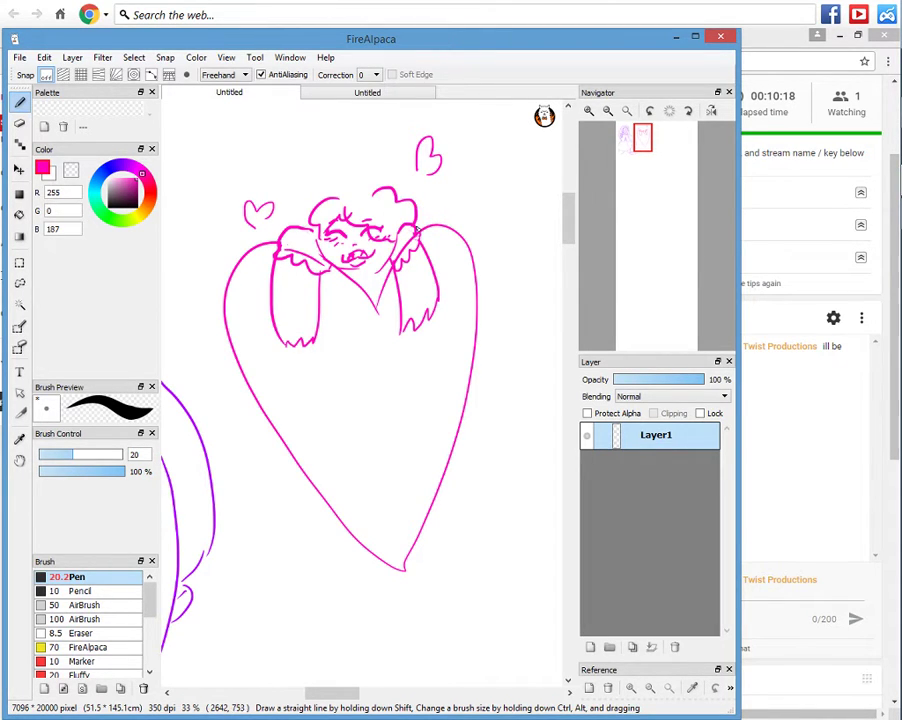
{"action": "mouse_move", "coordinate": [415, 215]}
{"action": "left_mouse_down"}
{"action": "mouse_move", "coordinate": [422, 225]}
{"action": "mouse_move", "coordinate": [505, 200]}
{"action": "mouse_move", "coordinate": [506, 222]}
{"action": "left_mouse_up"}
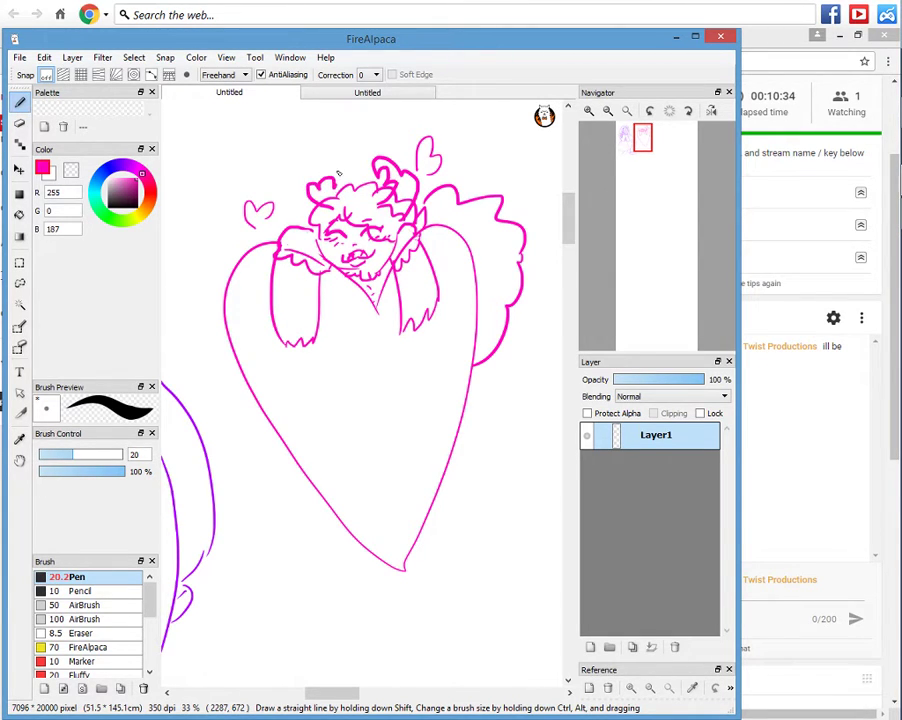
{"action": "left_click_drag", "start_coordinate": [291, 188], "coordinate": [293, 200]}
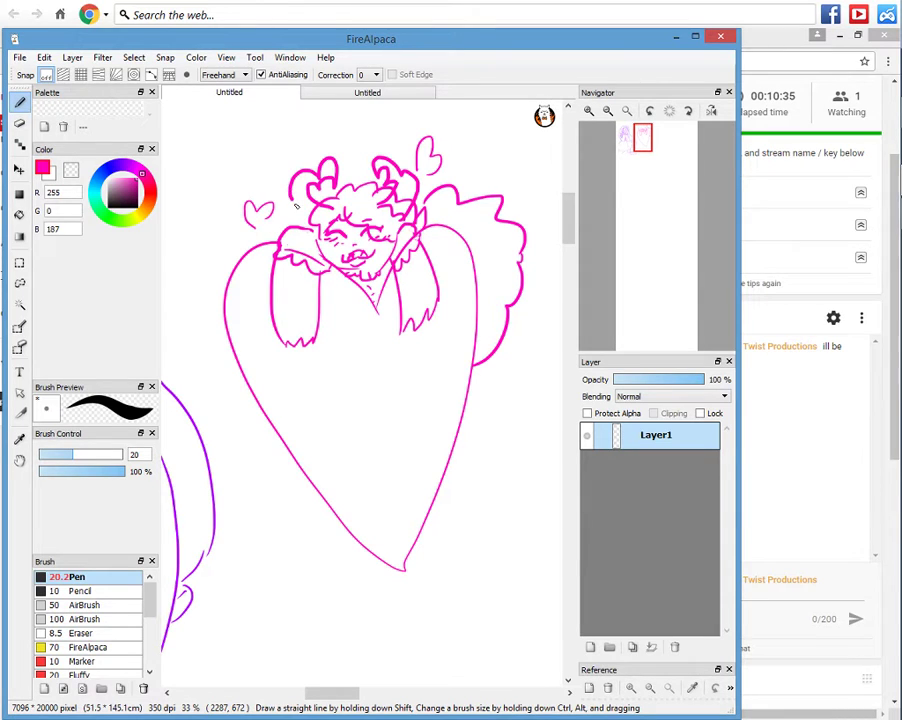
{"action": "left_click", "coordinate": [19, 123]}
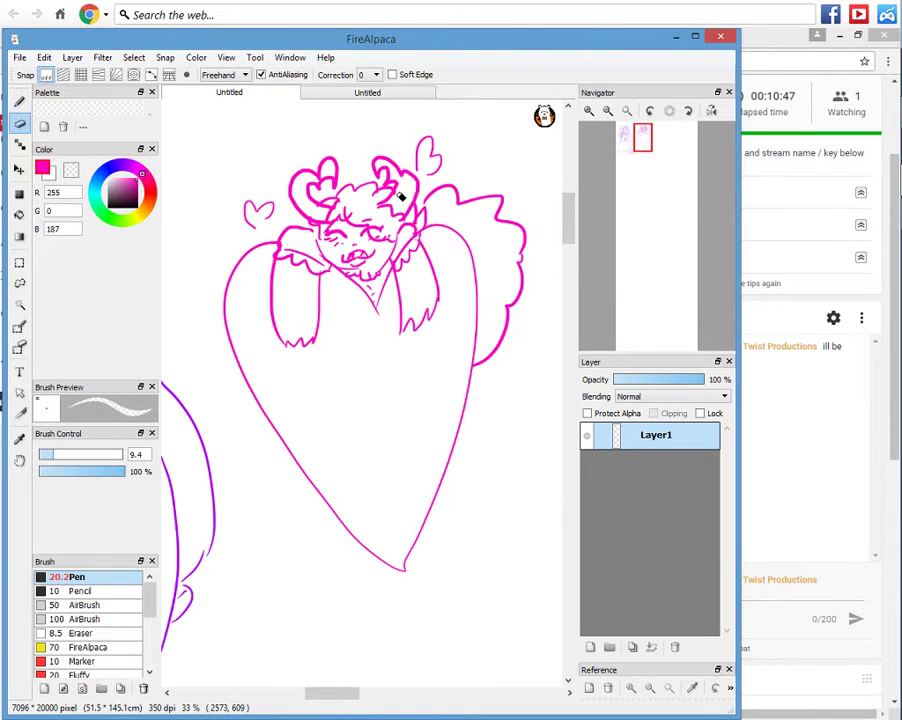
{"action": "key", "text": "b"}
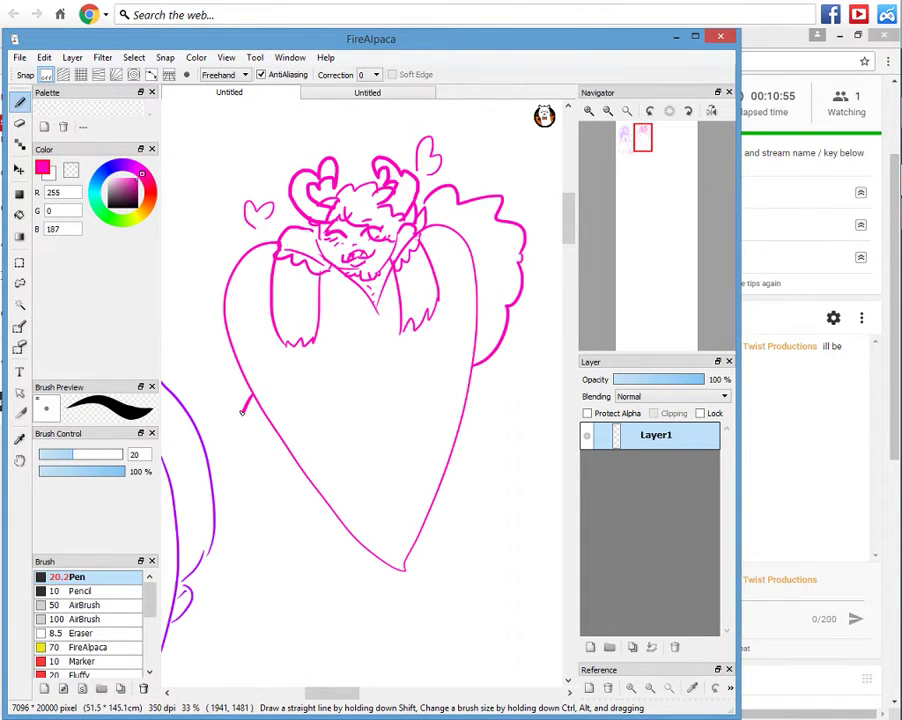
Draw a boxy foot sticking out from the heart's lower edge beside the purple character, with an inner sole curve.
{"action": "left_click_drag", "start_coordinate": [241, 412], "coordinate": [287, 452]}
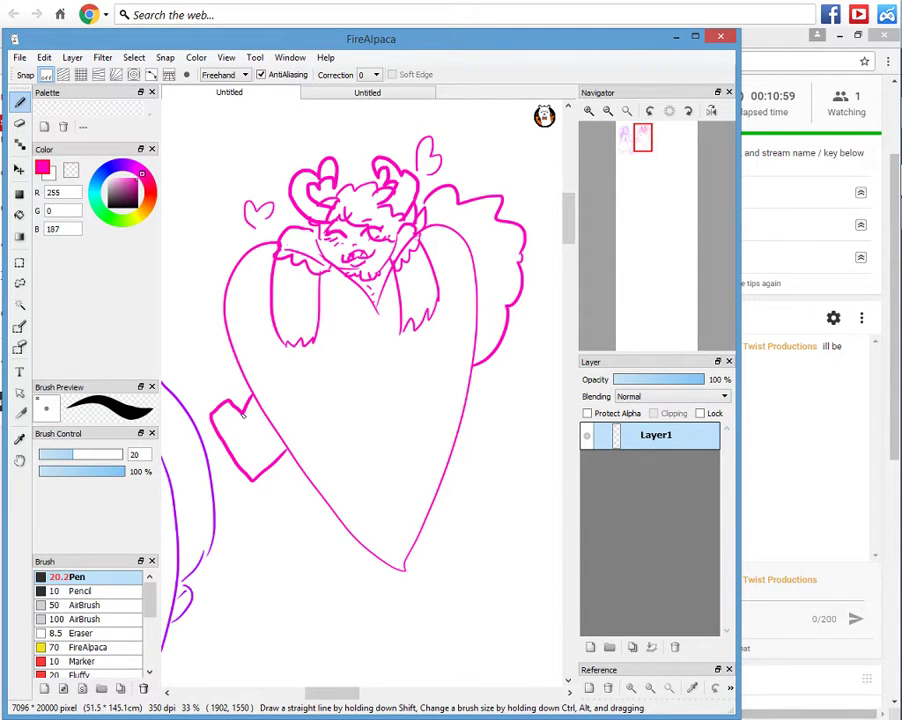
{"action": "left_click_drag", "start_coordinate": [238, 413], "coordinate": [265, 455]}
{"action": "mouse_move", "coordinate": [447, 466]}
{"action": "left_mouse_down"}
{"action": "mouse_move", "coordinate": [472, 487]}
{"action": "mouse_move", "coordinate": [492, 420]}
{"action": "left_mouse_up"}
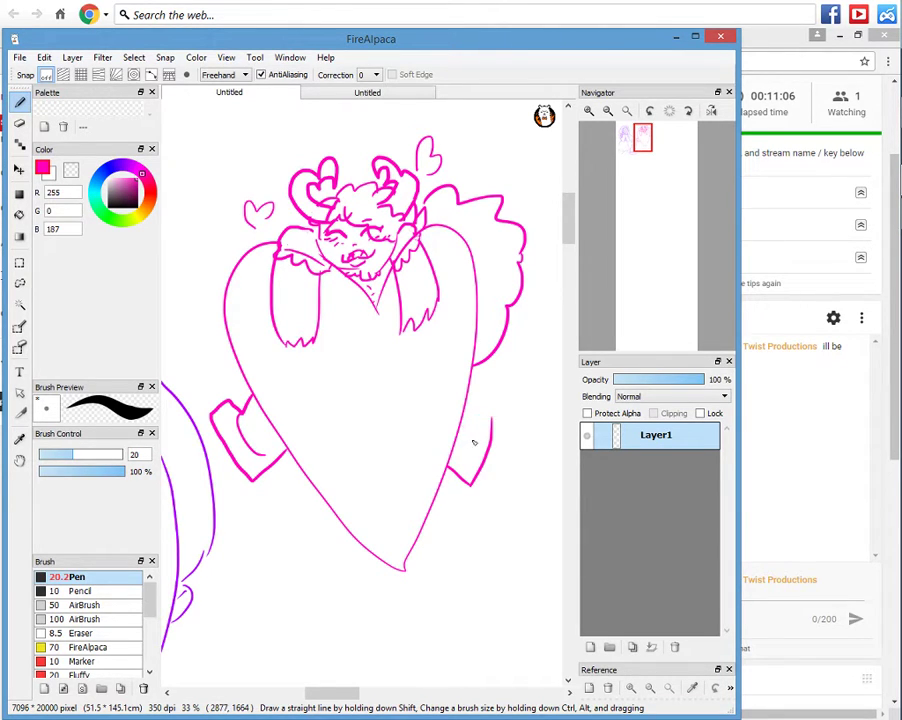
{"action": "key", "text": "ctrl+z"}
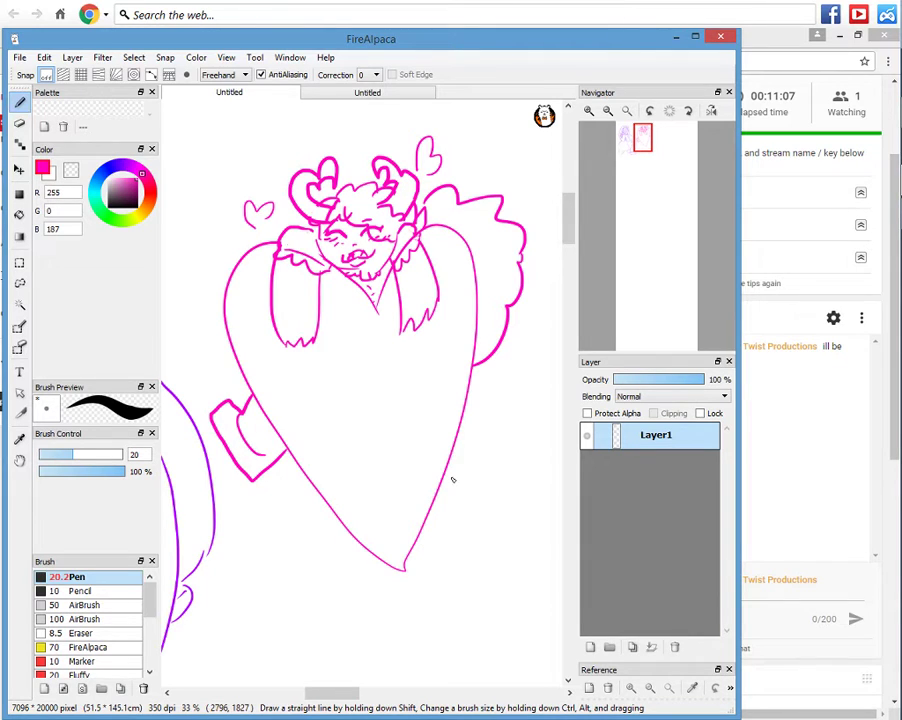
{"action": "mouse_move", "coordinate": [516, 399]}
{"action": "left_mouse_down"}
{"action": "mouse_move", "coordinate": [491, 405]}
{"action": "mouse_move", "coordinate": [478, 427]}
{"action": "left_mouse_up"}
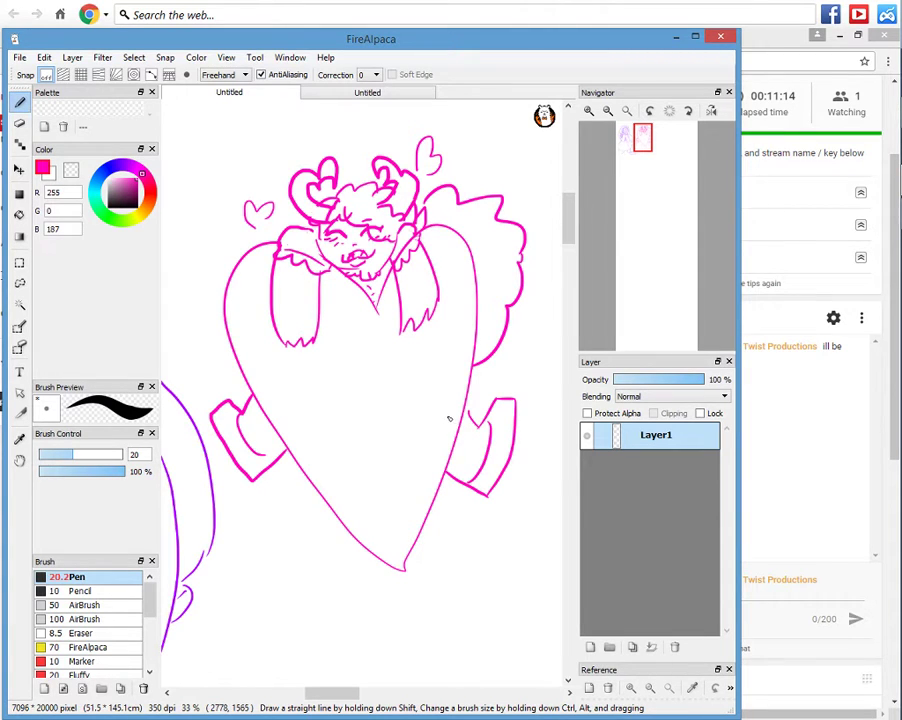
{"action": "key", "text": "ctrl+z"}
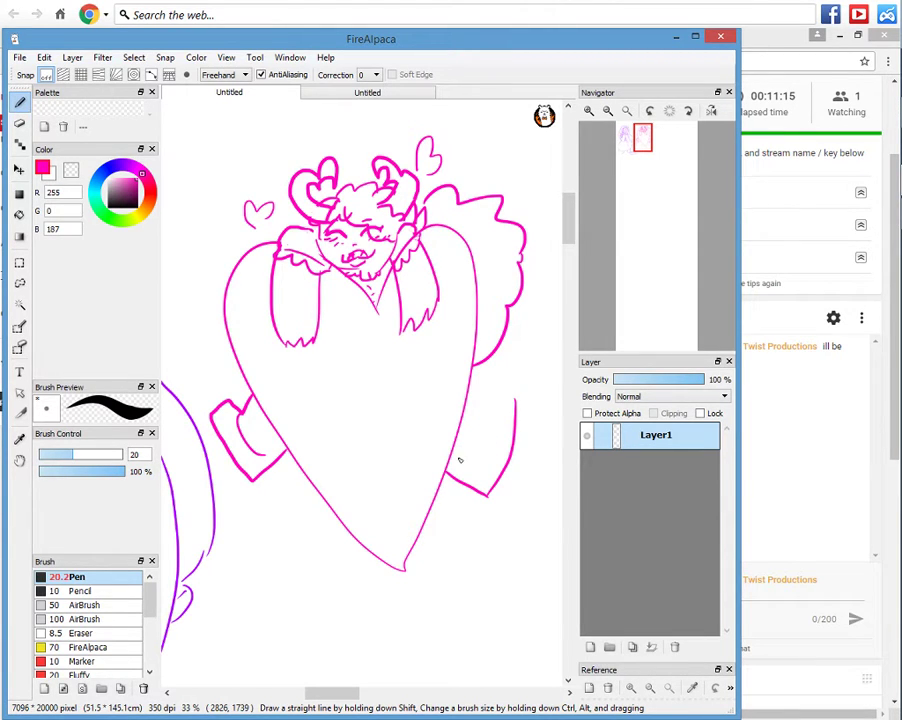
{"action": "key", "text": "ctrl+z"}
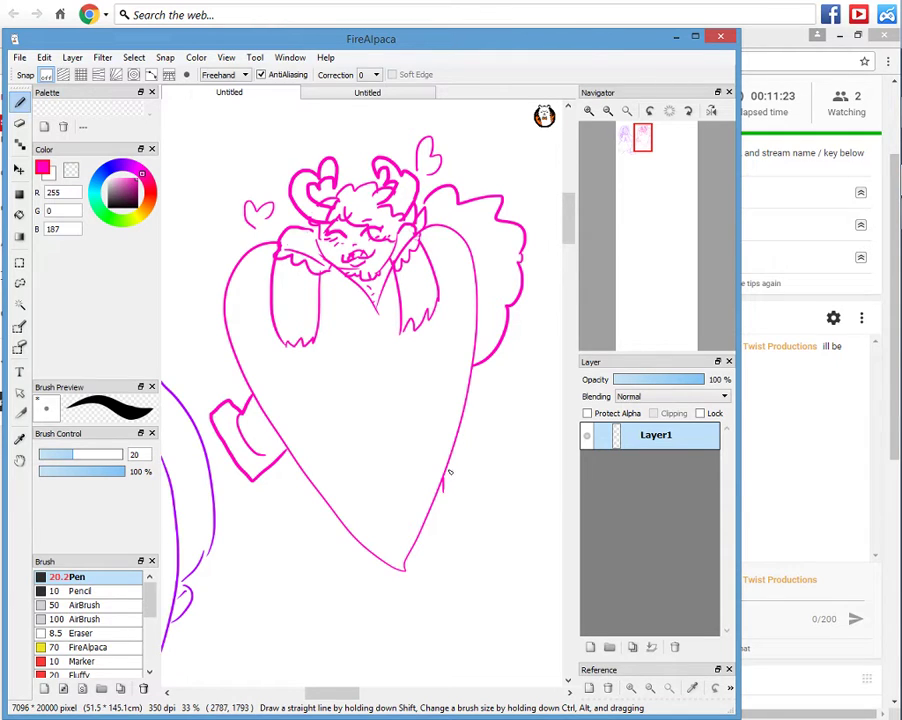
Draw the matching foot on the heart's opposite edge and narrow the FireAlpaca window to uncover more of the live chat.
{"action": "mouse_move", "coordinate": [450, 471]}
{"action": "left_mouse_down"}
{"action": "mouse_move", "coordinate": [488, 477]}
{"action": "mouse_move", "coordinate": [498, 401]}
{"action": "mouse_move", "coordinate": [498, 413]}
{"action": "mouse_move", "coordinate": [477, 413]}
{"action": "mouse_move", "coordinate": [469, 470]}
{"action": "left_mouse_up"}
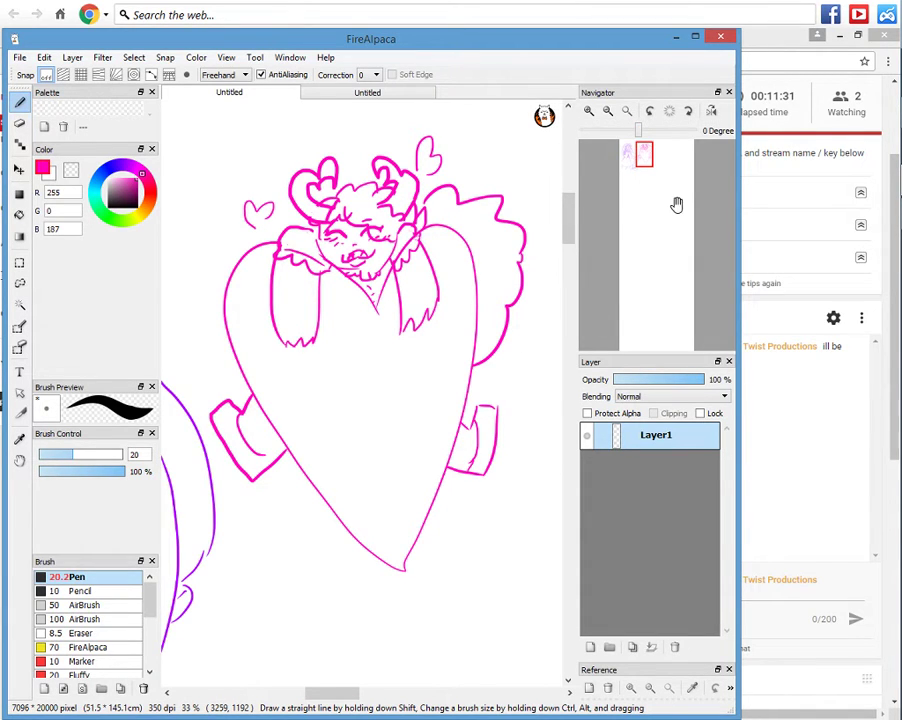
{"action": "left_click_drag", "start_coordinate": [740, 176], "coordinate": [654, 170]}
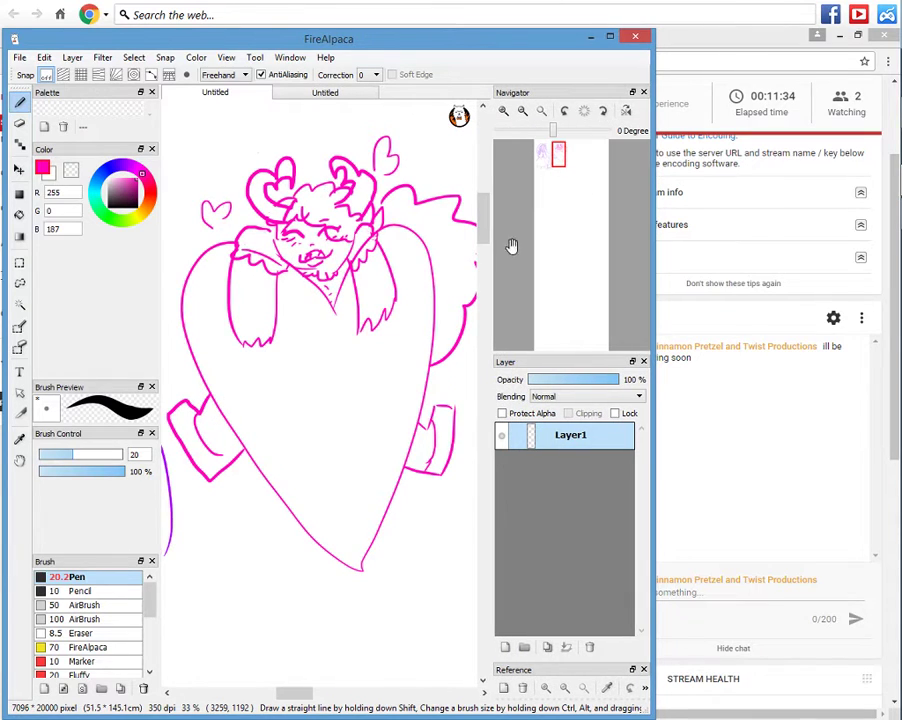
{"action": "left_click", "coordinate": [565, 162]}
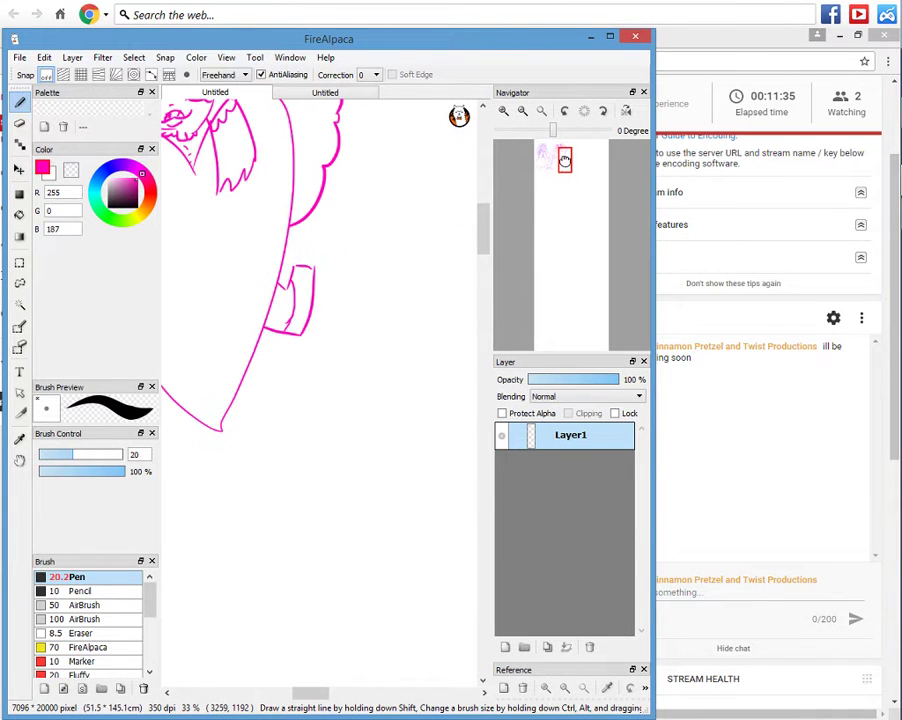
{"action": "key", "text": "ctrl+minus"}
{"action": "left_click_drag", "start_coordinate": [565, 161], "coordinate": [560, 160]}
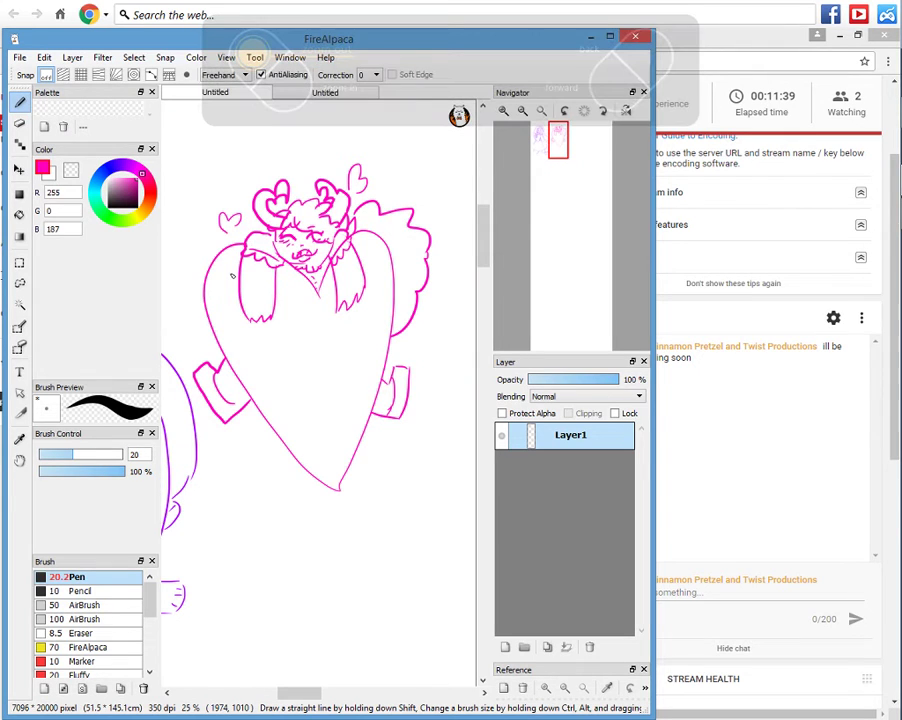
{"action": "mouse_move", "coordinate": [228, 259]}
{"action": "left_mouse_down"}
{"action": "mouse_move", "coordinate": [238, 264]}
{"action": "mouse_move", "coordinate": [222, 338]}
{"action": "left_mouse_up"}
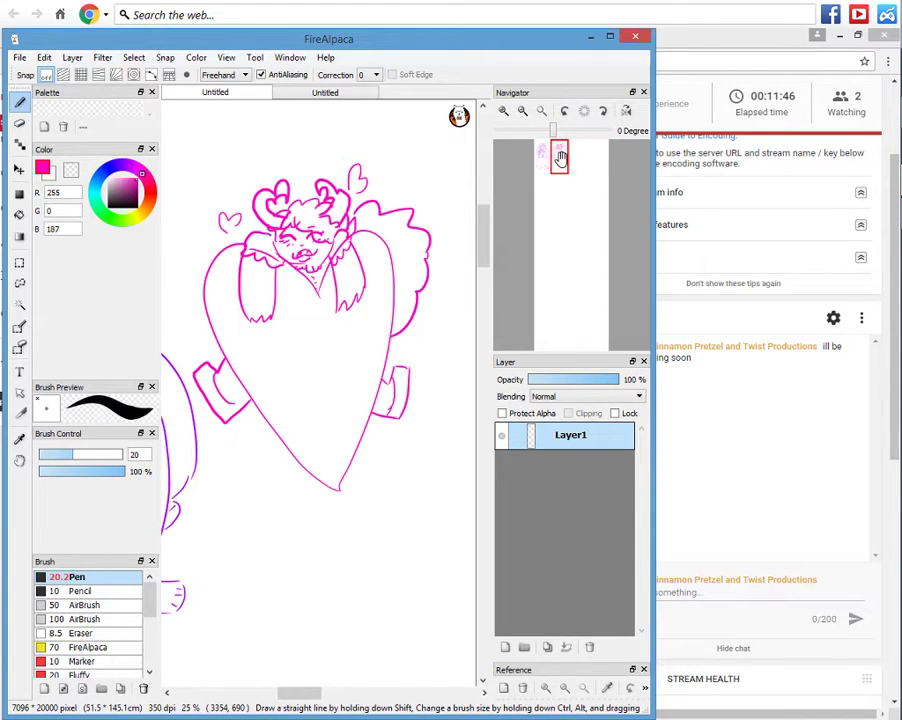
Set the pen color to blue (0, 103, 255) and draw a pointed chin outline on the blank canvas beside the pink character.
{"action": "mouse_move", "coordinate": [558, 152]}
{"action": "left_mouse_down"}
{"action": "mouse_move", "coordinate": [575, 154]}
{"action": "mouse_move", "coordinate": [579, 138]}
{"action": "left_mouse_up"}
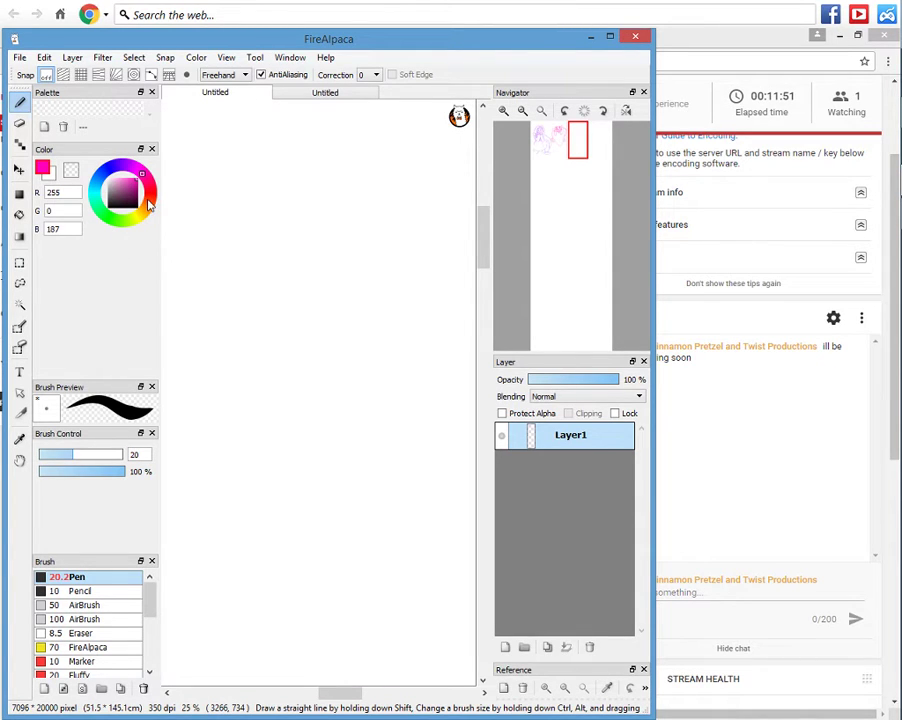
{"action": "left_click", "coordinate": [96, 194]}
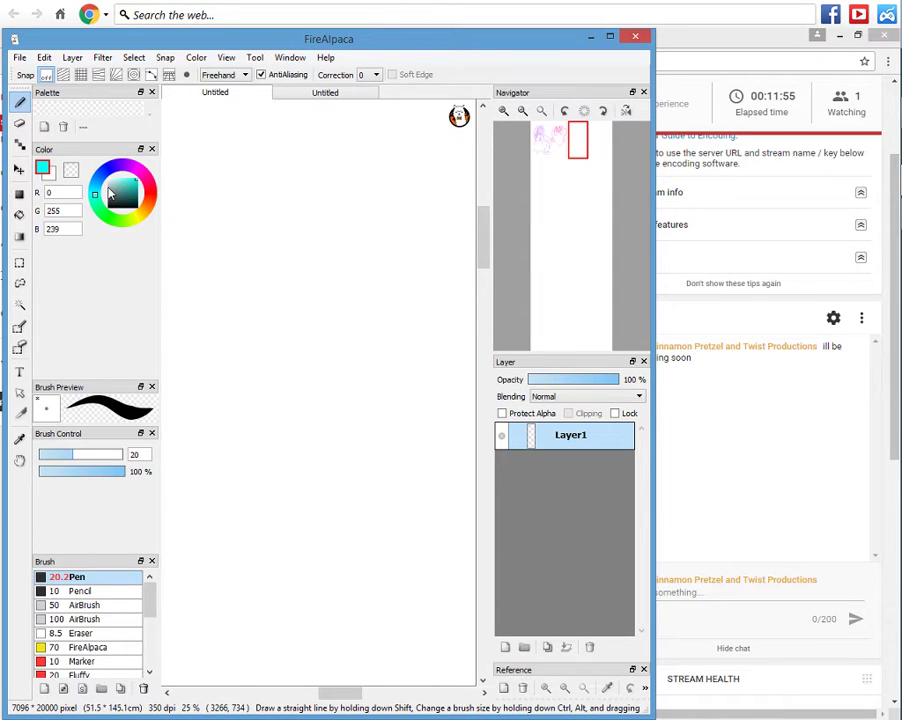
{"action": "left_click_drag", "start_coordinate": [101, 173], "coordinate": [97, 175]}
{"action": "left_click", "coordinate": [576, 164]}
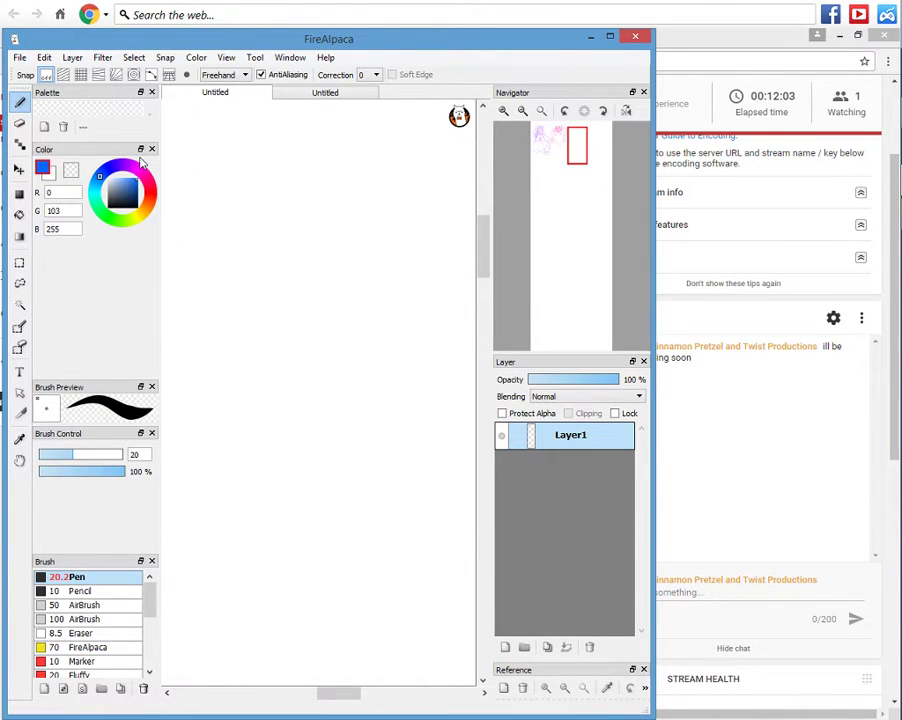
{"action": "left_click_drag", "start_coordinate": [250, 229], "coordinate": [332, 187]}
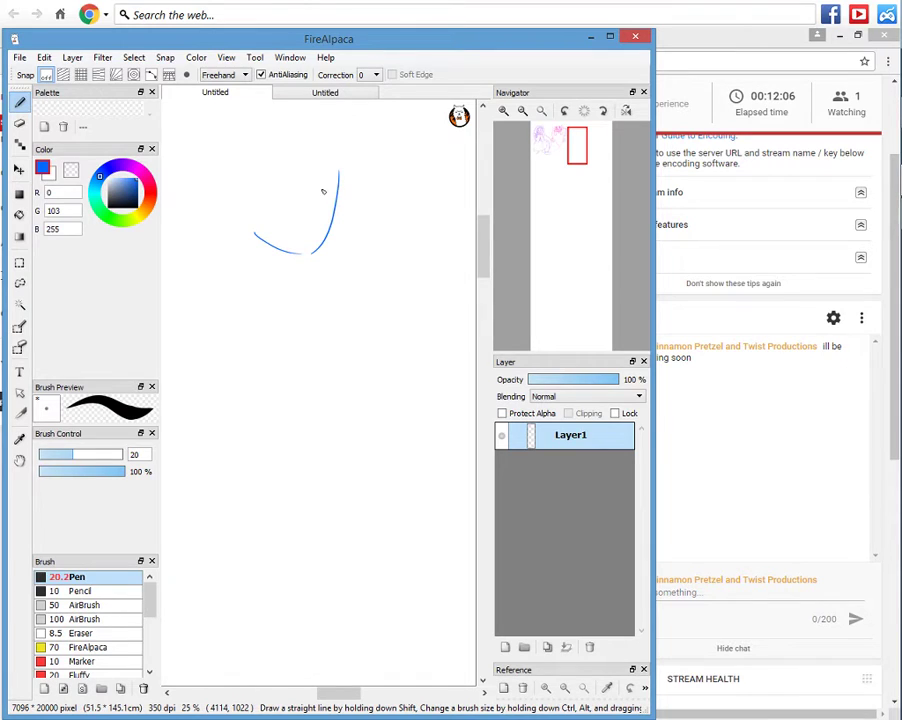
{"action": "key", "text": "ctrl+z"}
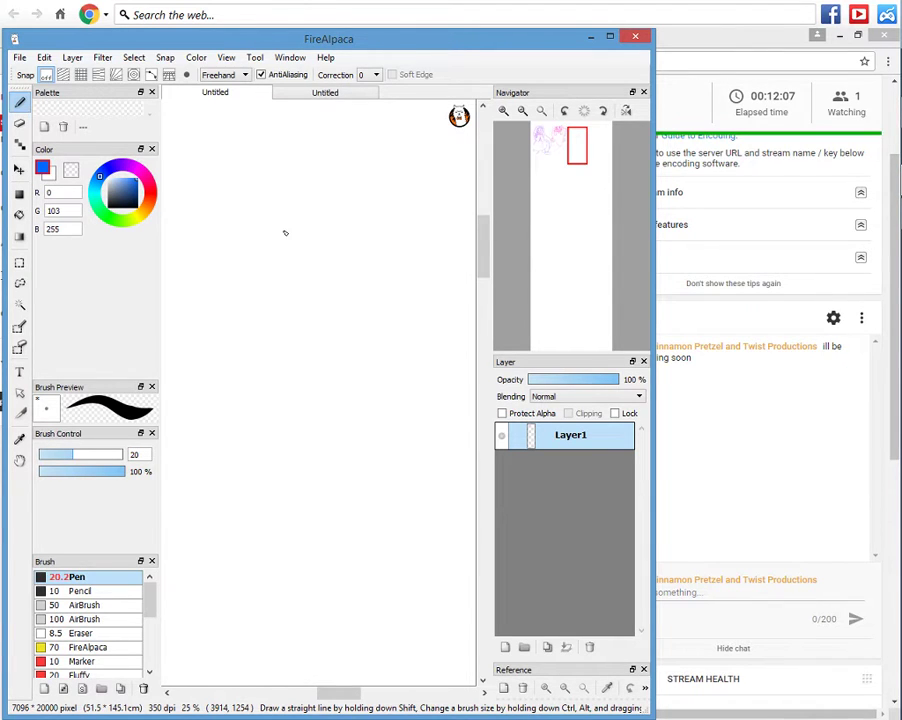
{"action": "key", "text": "ctrl+y"}
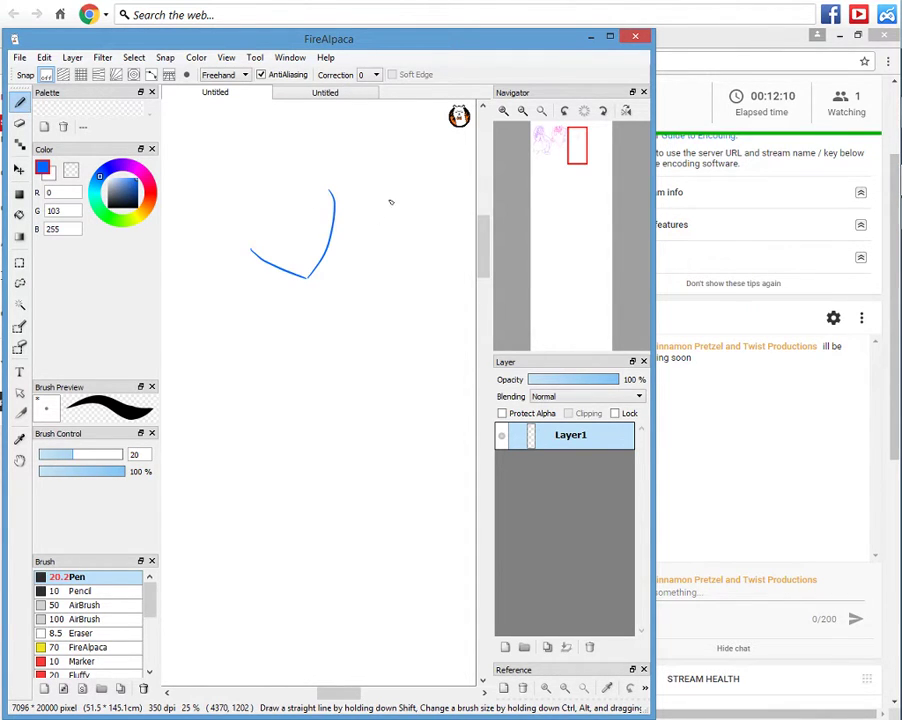
Switch to Spotify, play Goodbye To A World from the I'm a nerd playlist, and return to FireAlpaca.
{"action": "left_click", "coordinate": [590, 38]}
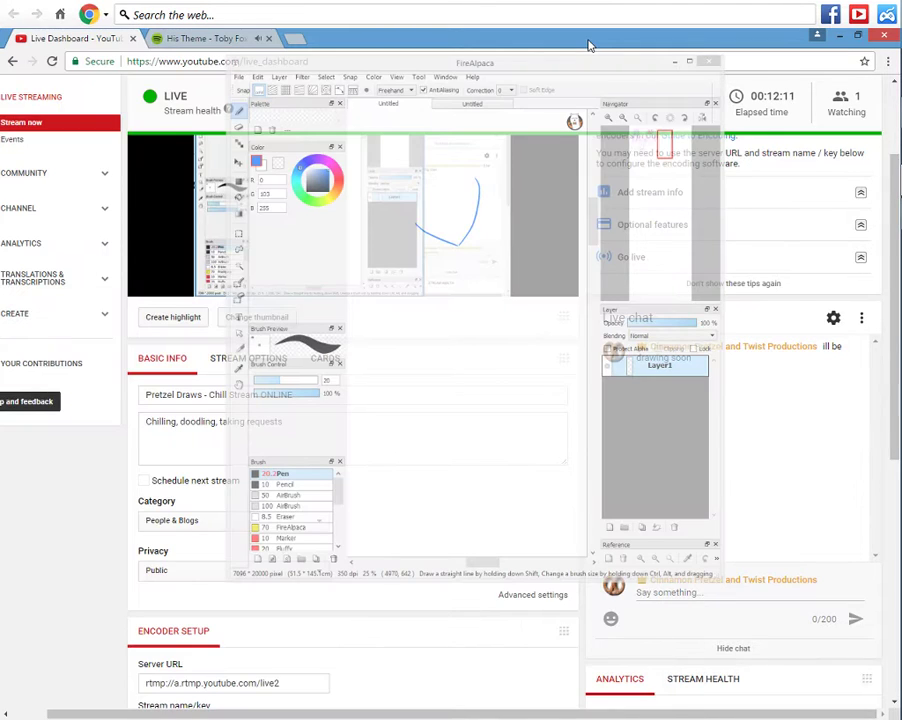
{"action": "left_click", "coordinate": [218, 39]}
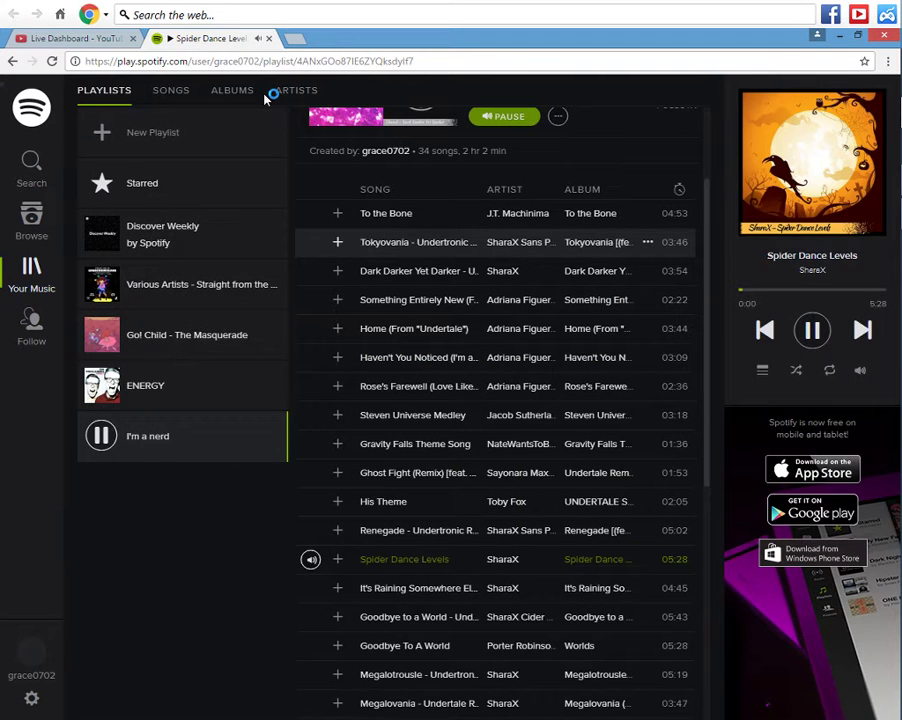
{"action": "left_click", "coordinate": [312, 642]}
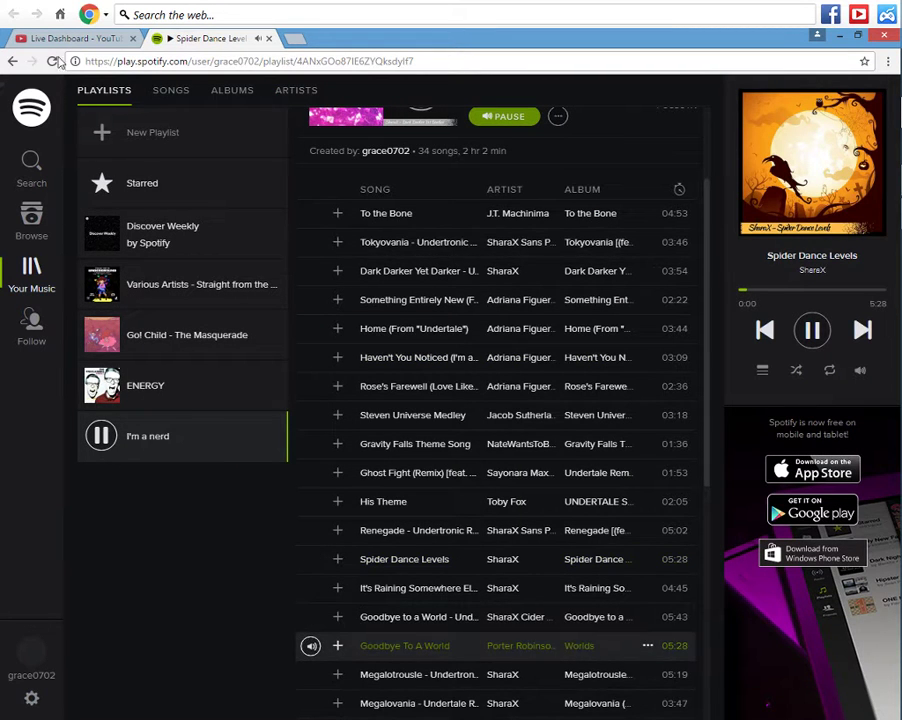
{"action": "left_click", "coordinate": [92, 40]}
{"action": "mouse_move", "coordinate": [895, 200]}
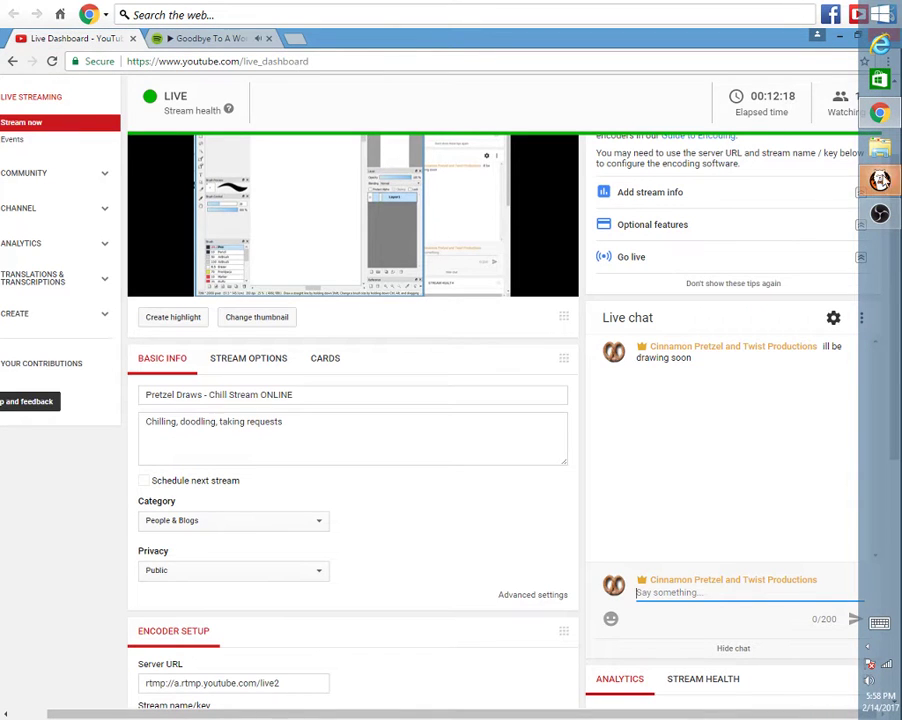
{"action": "left_click", "coordinate": [881, 181]}
Try to draw an eye line inside the blue chin outline.
{"action": "key", "text": "ctrl+plus"}
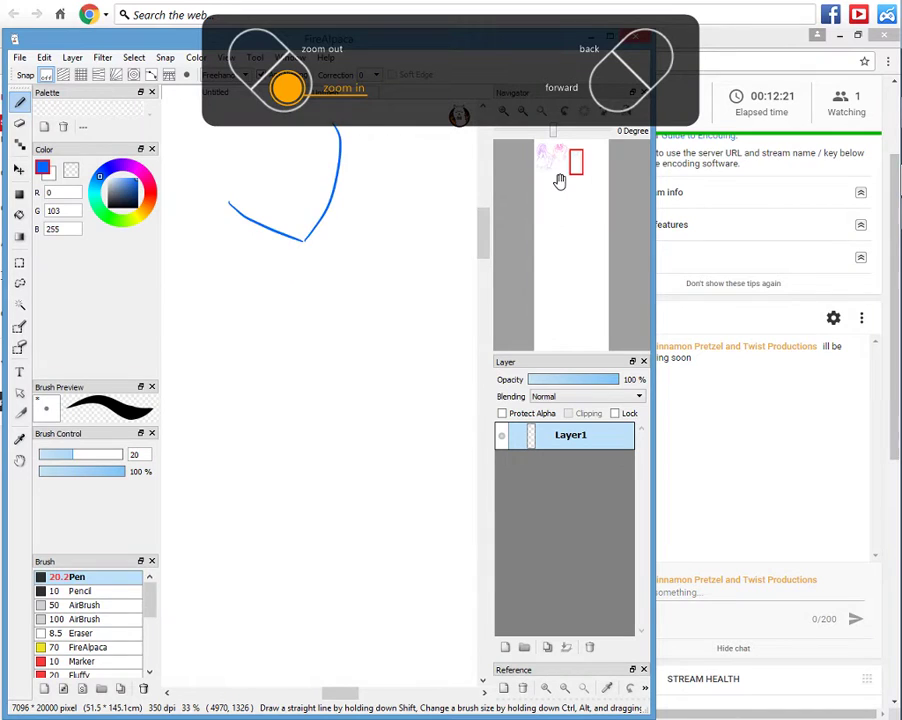
{"action": "mouse_move", "coordinate": [573, 160]}
{"action": "left_mouse_down"}
{"action": "mouse_move", "coordinate": [567, 167]}
{"action": "mouse_move", "coordinate": [574, 137]}
{"action": "left_mouse_up"}
{"action": "key", "text": "ctrl+plus"}
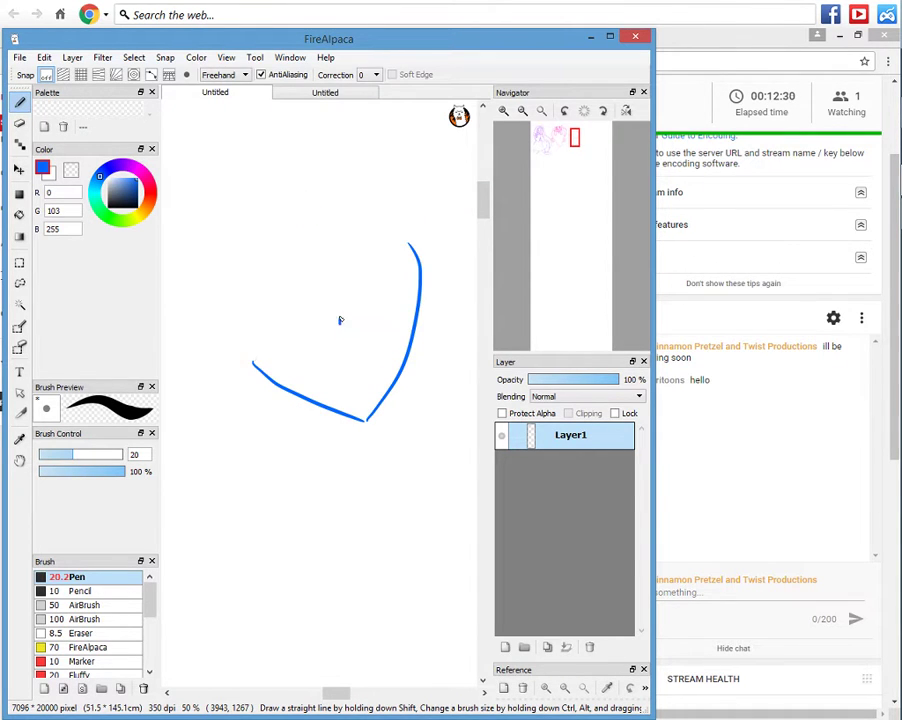
{"action": "left_click_drag", "start_coordinate": [340, 321], "coordinate": [322, 275]}
Switch to the YouTube live dashboard and send "hi!" in the live chat.
{"action": "left_click", "coordinate": [662, 592]}
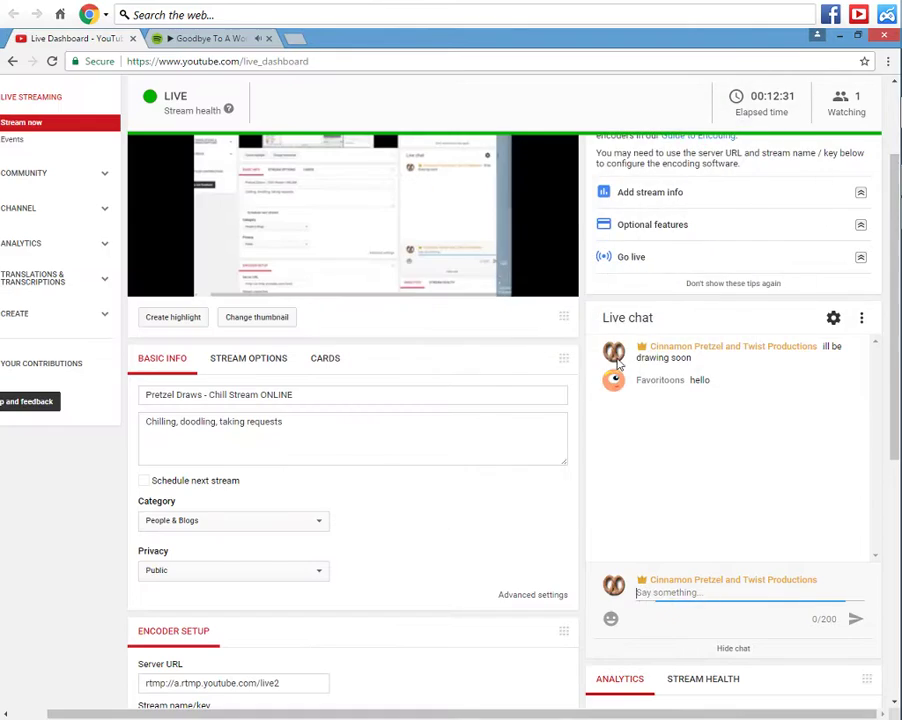
{"action": "type", "text": "hi"}
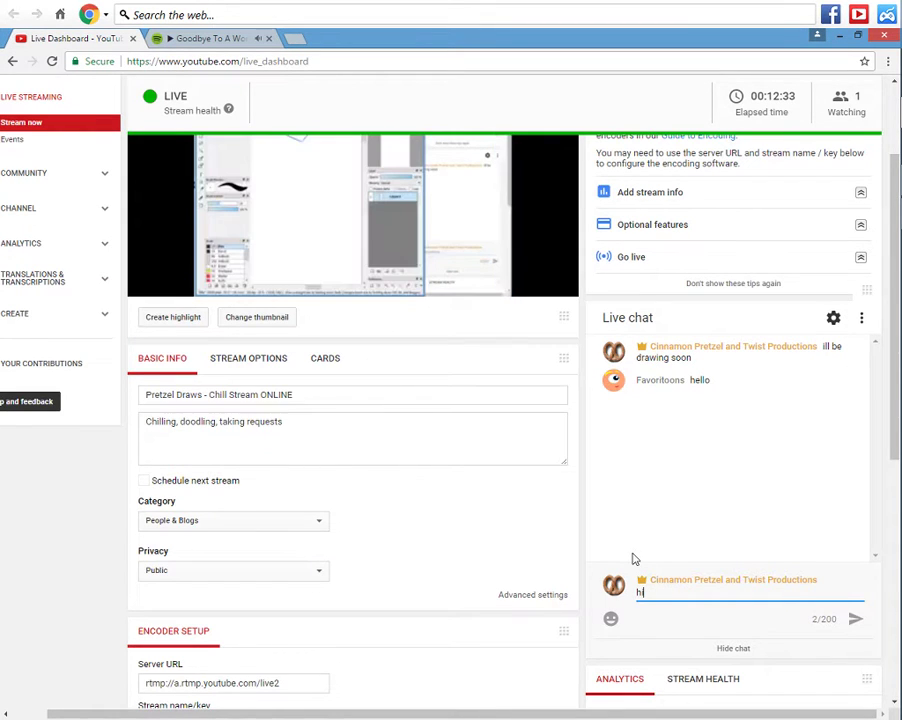
{"action": "type", "text": "!"}
{"action": "key", "text": "Return"}
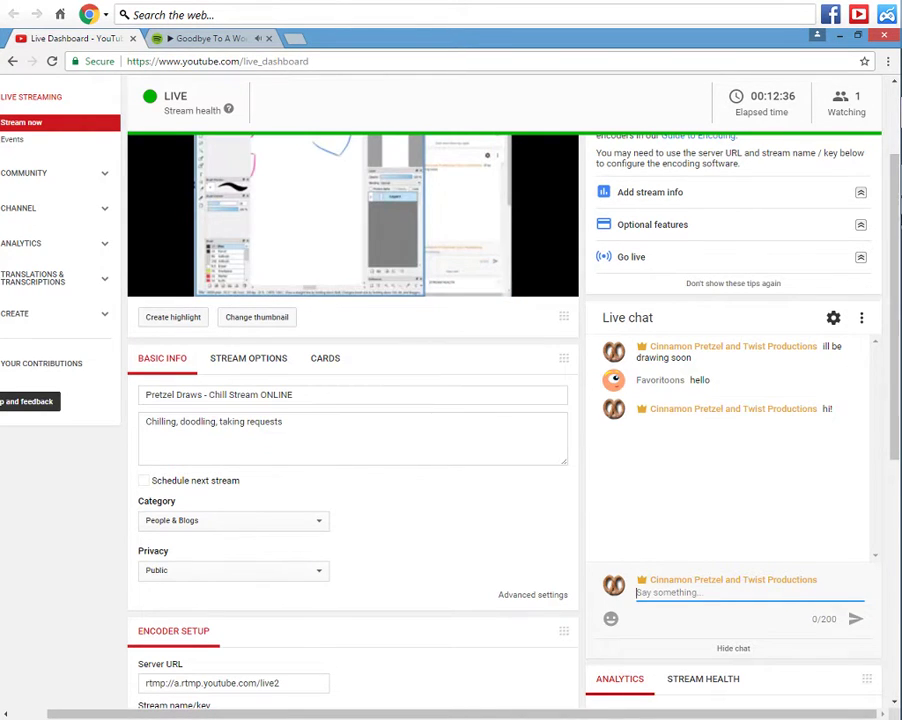
Return to FireAlpaca and draw an arched eye line inside the blue chin outline.
{"action": "left_click", "coordinate": [881, 183]}
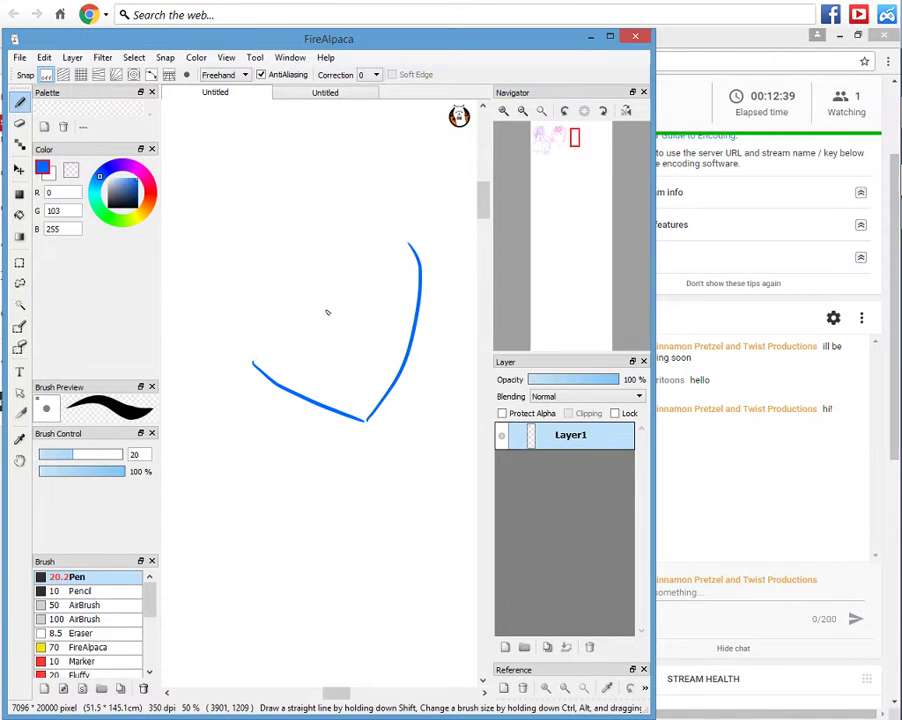
{"action": "mouse_move", "coordinate": [341, 320]}
{"action": "left_mouse_down"}
{"action": "mouse_move", "coordinate": [331, 270]}
{"action": "mouse_move", "coordinate": [287, 292]}
{"action": "left_mouse_up"}
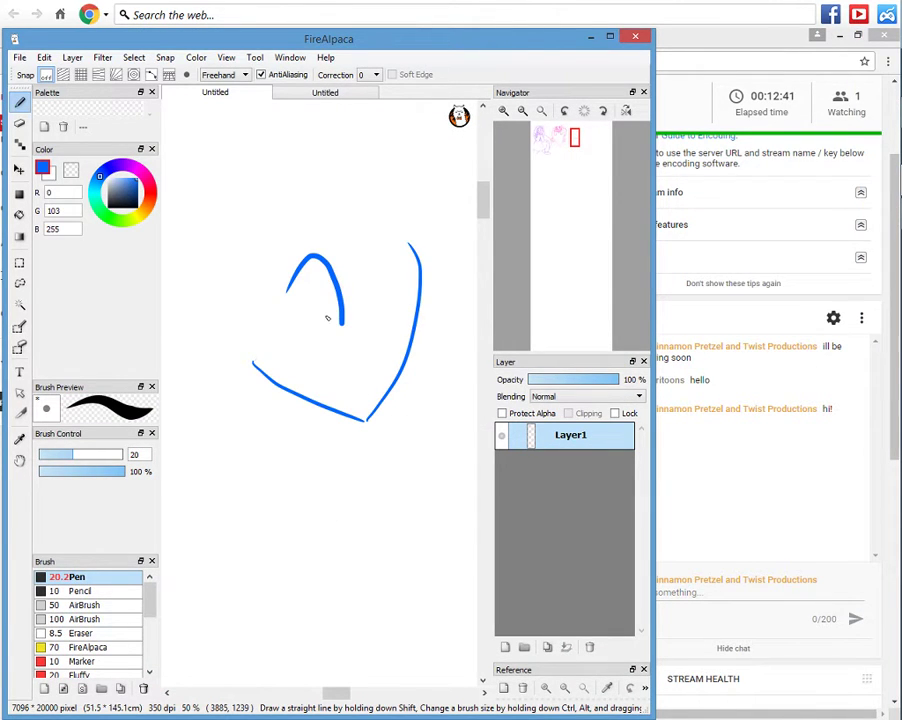
Switch to the other open drawing with the stream notes and circle the "Requests: Open" line in blue.
{"action": "left_click", "coordinate": [328, 91]}
{"action": "key", "text": "ctrl+plus"}
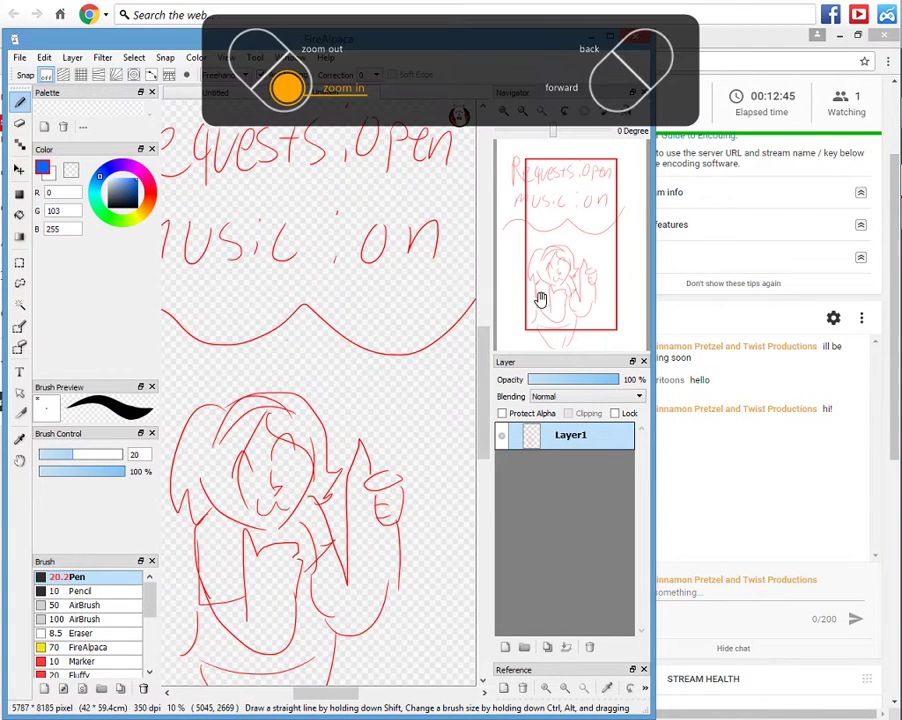
{"action": "scroll", "coordinate": [540, 300], "scroll_direction": "down", "scroll_amount": 1}
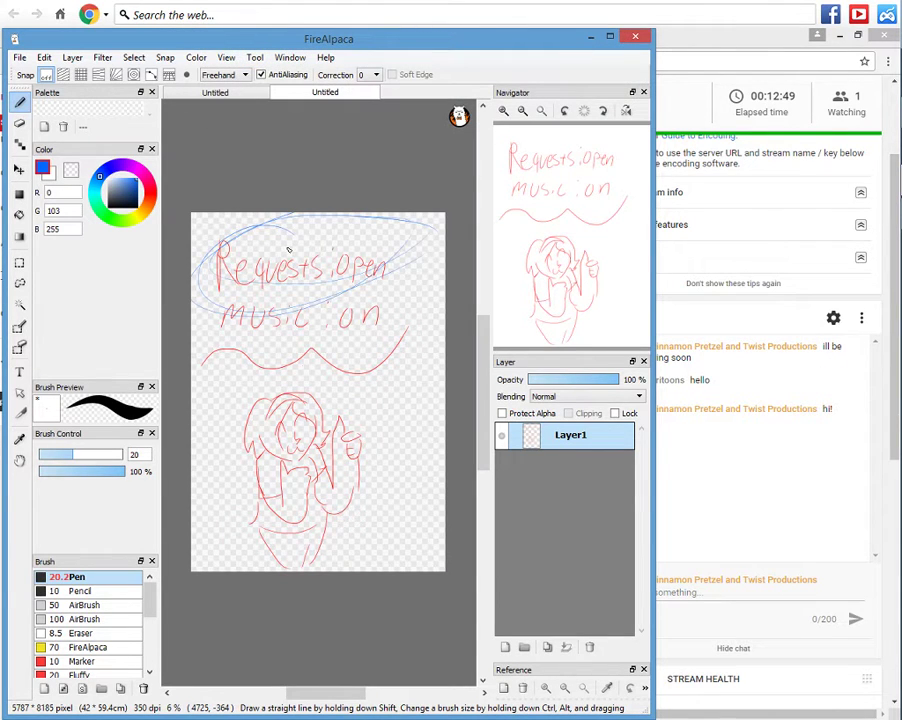
Draw a blue arrow pointing at the circled "Requests: Open" line, then switch back to the character drawing.
{"action": "left_click_drag", "start_coordinate": [387, 234], "coordinate": [429, 244]}
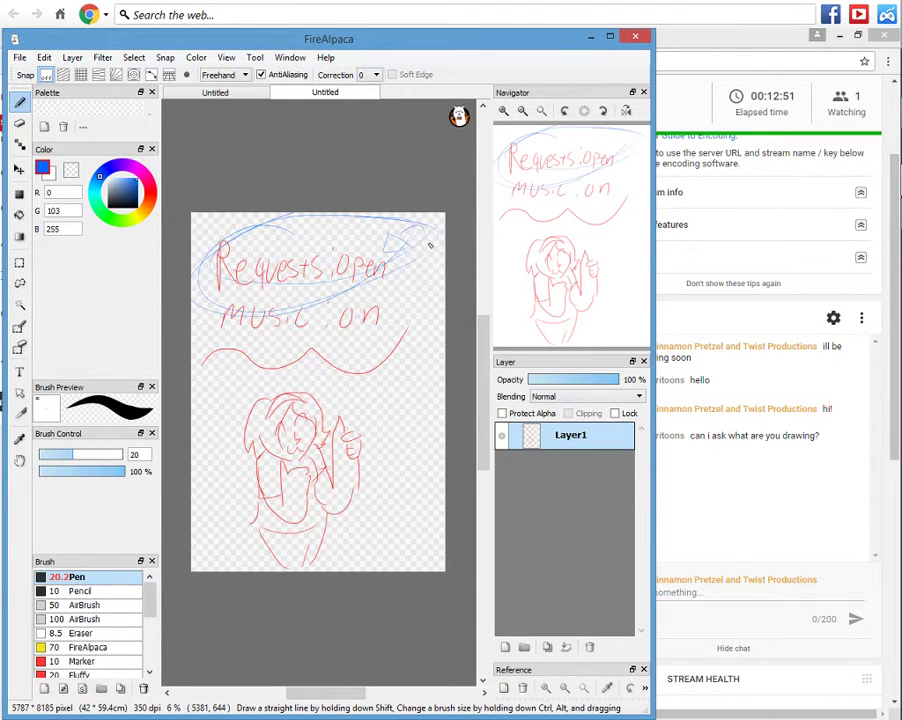
{"action": "left_click", "coordinate": [215, 92]}
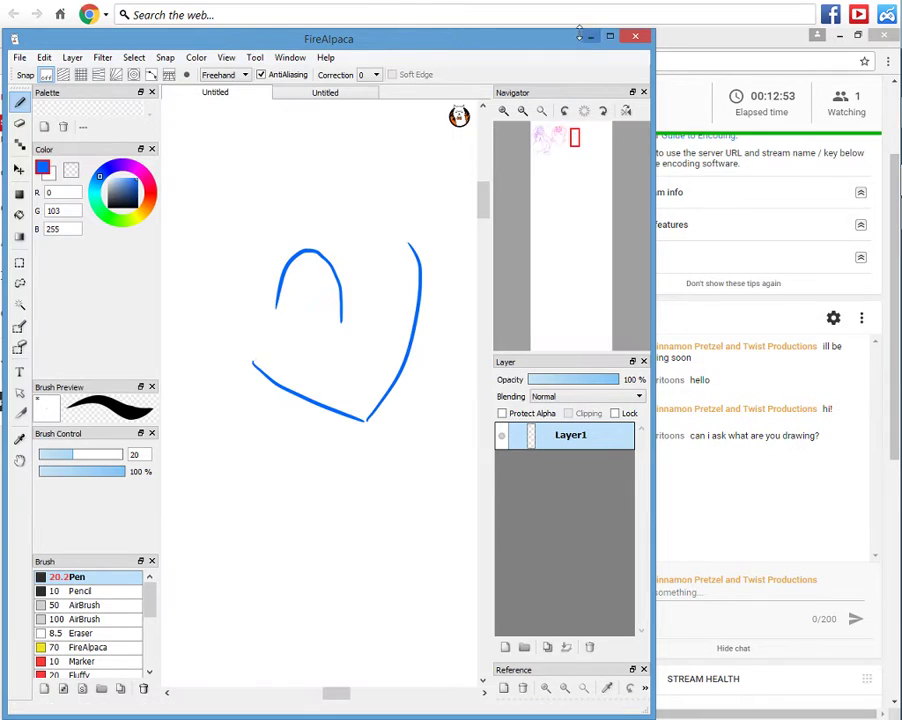
Switch to the YouTube live dashboard and send "currently, OCs!" in the live chat.
{"action": "left_click", "coordinate": [590, 37]}
{"action": "type", "text": "cur"}
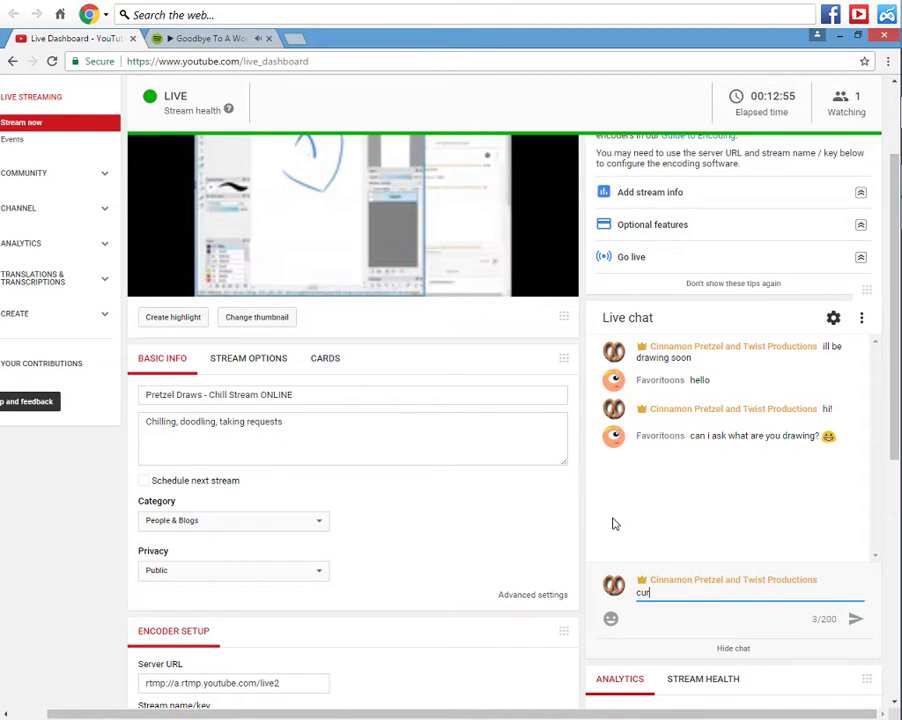
{"action": "type", "text": "rently, OV"}
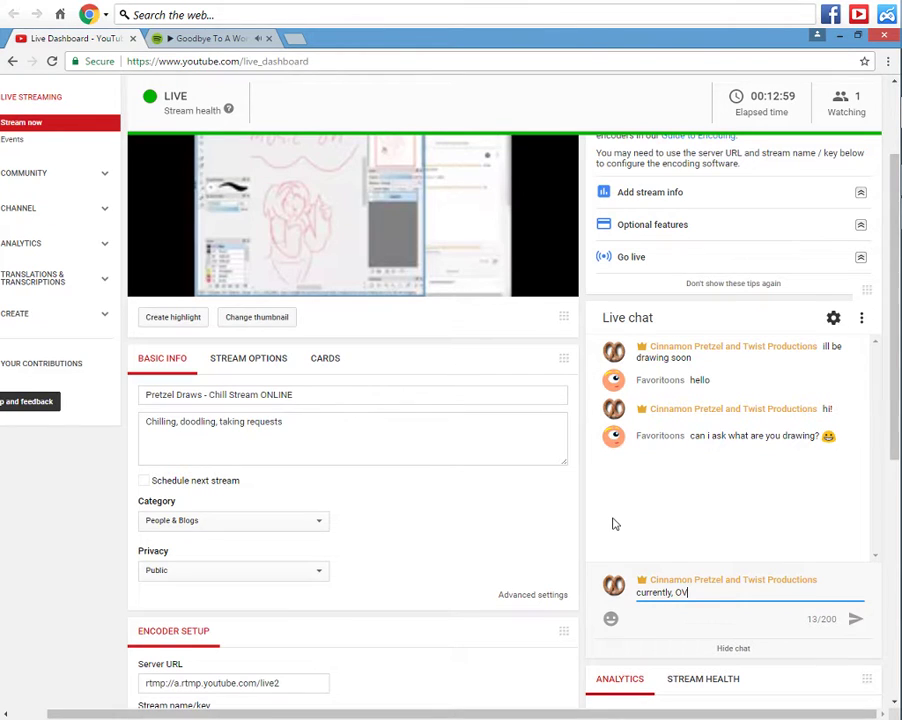
{"action": "key", "text": "BackSpace"}
{"action": "type", "text": "Cs!"}
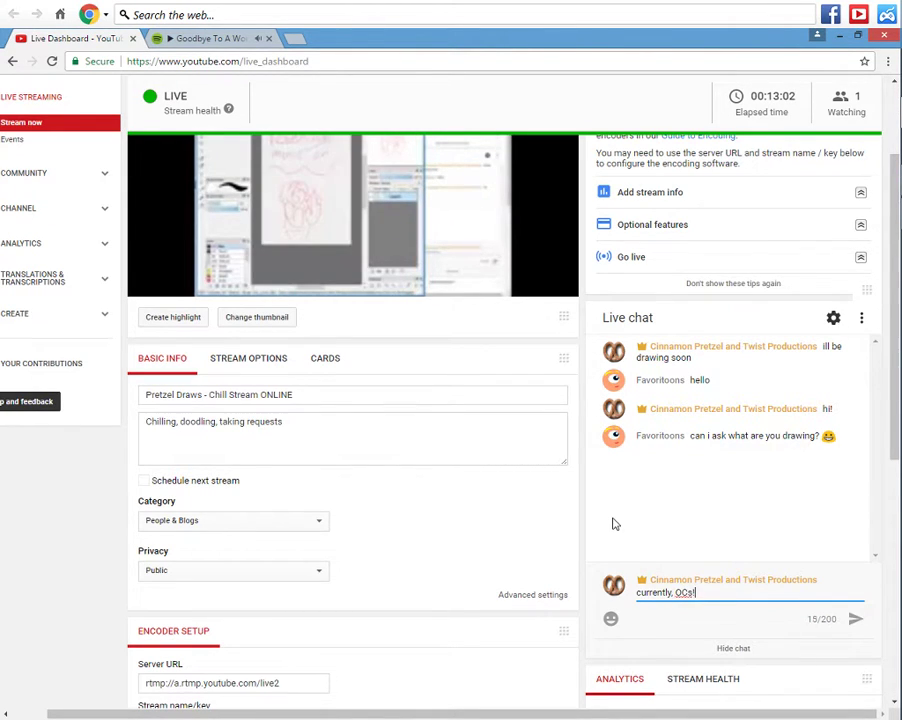
{"action": "key", "text": "Return"}
Send "but requests are open (perferably humanoid ocs)" in the live chat.
{"action": "type", "text": "bu"}
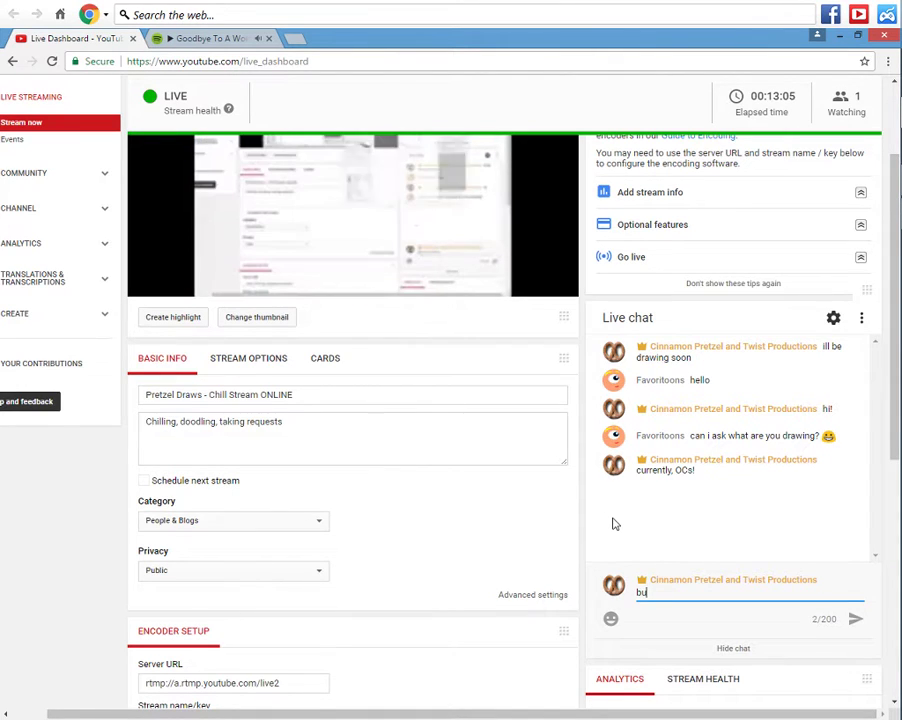
{"action": "type", "text": "t requests"}
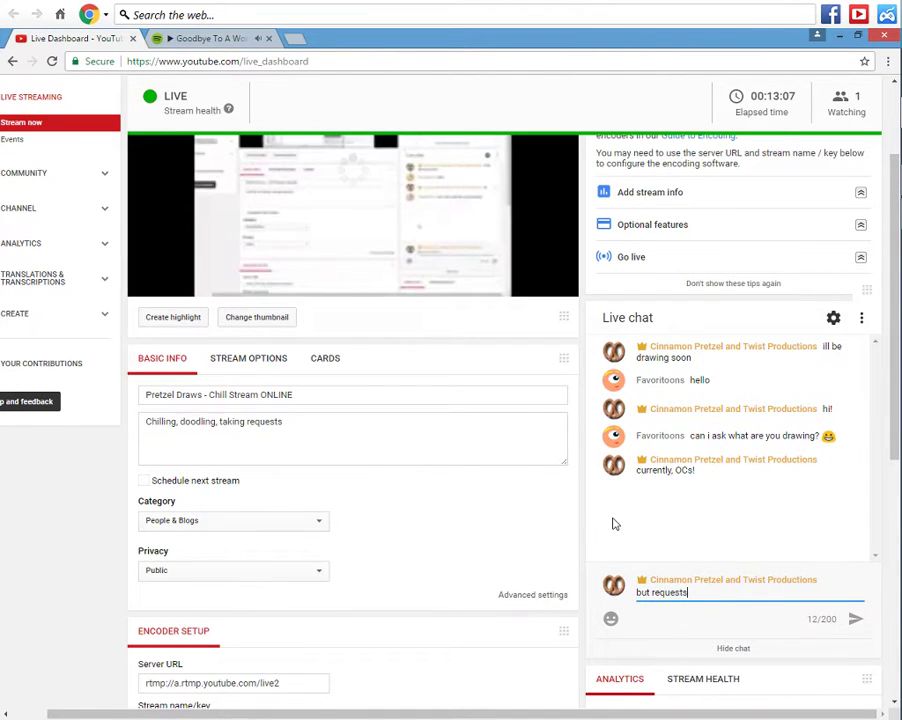
{"action": "type", "text": "are open (perfera"}
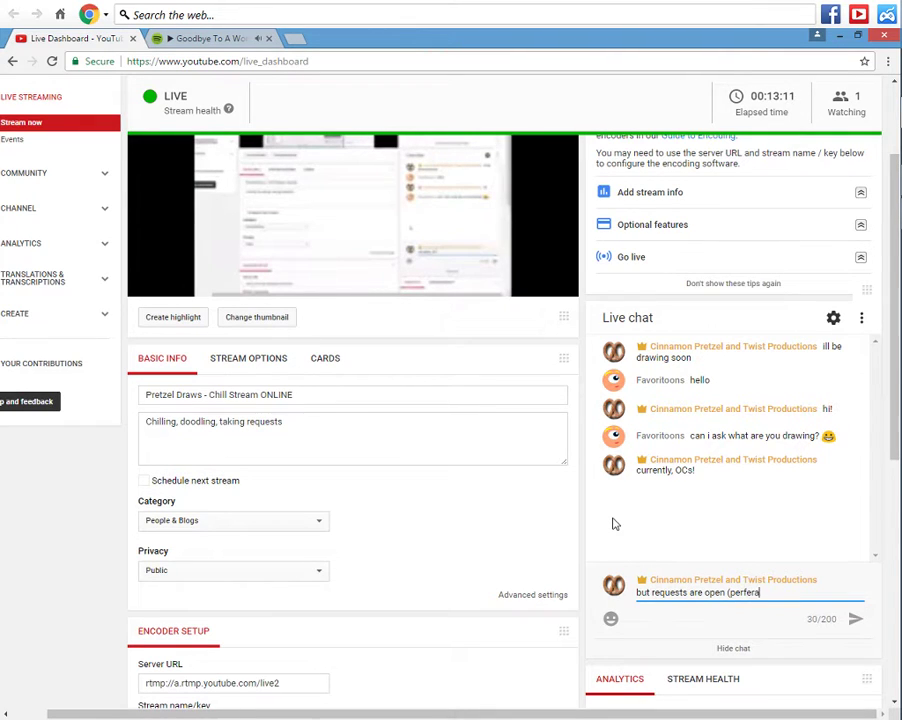
{"action": "type", "text": "bly humanoid "}
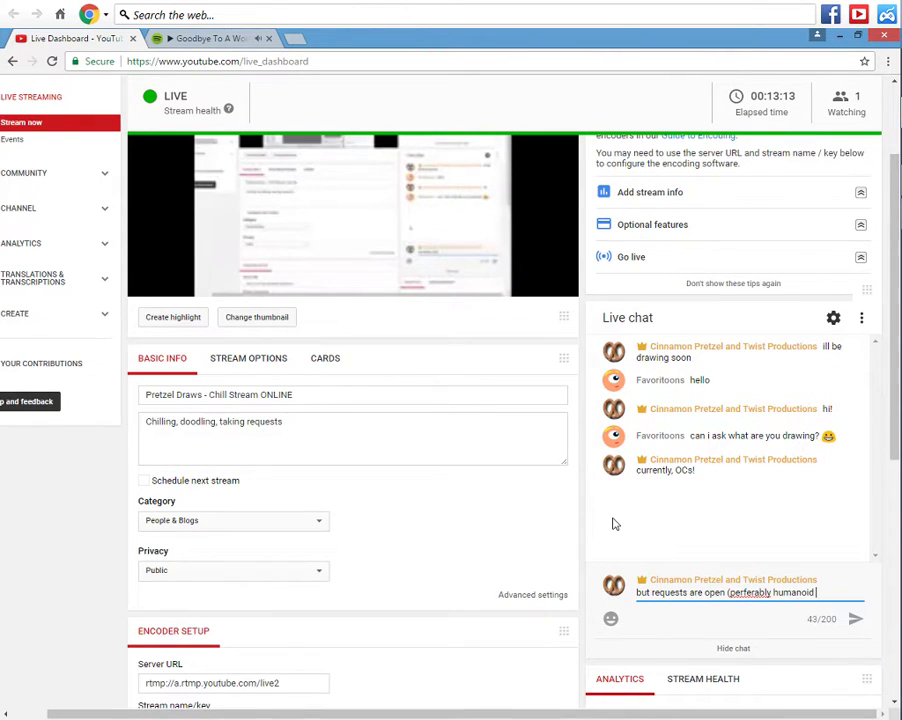
{"action": "type", "text": "ocs)"}
{"action": "key", "text": "Return"}
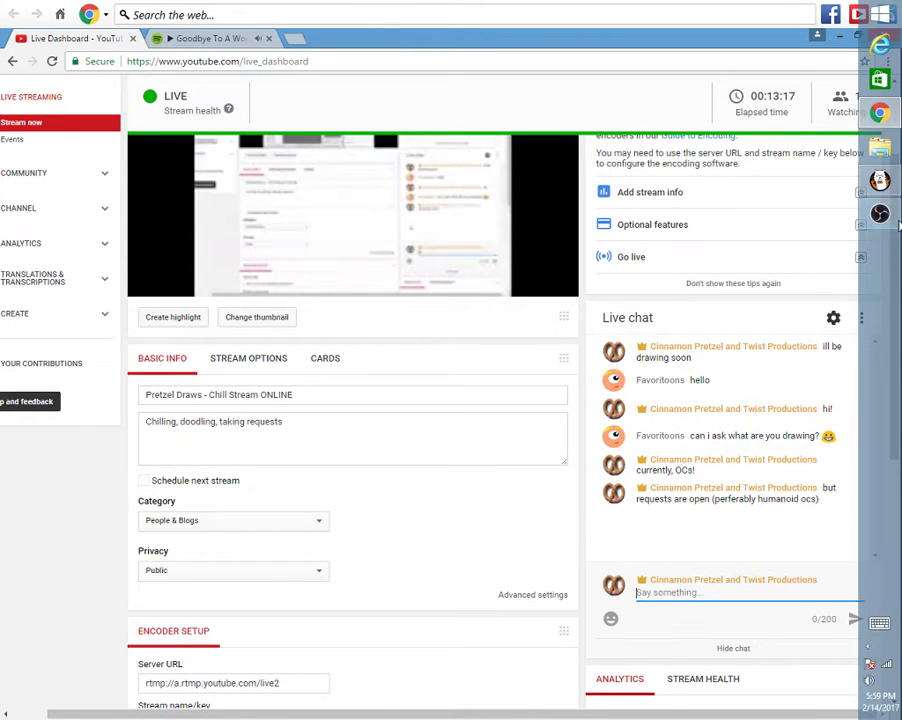
Return to FireAlpaca and try to add a scribble-filled iris, a lower lid and a nose inside the blue chin outline.
{"action": "left_click", "coordinate": [875, 215]}
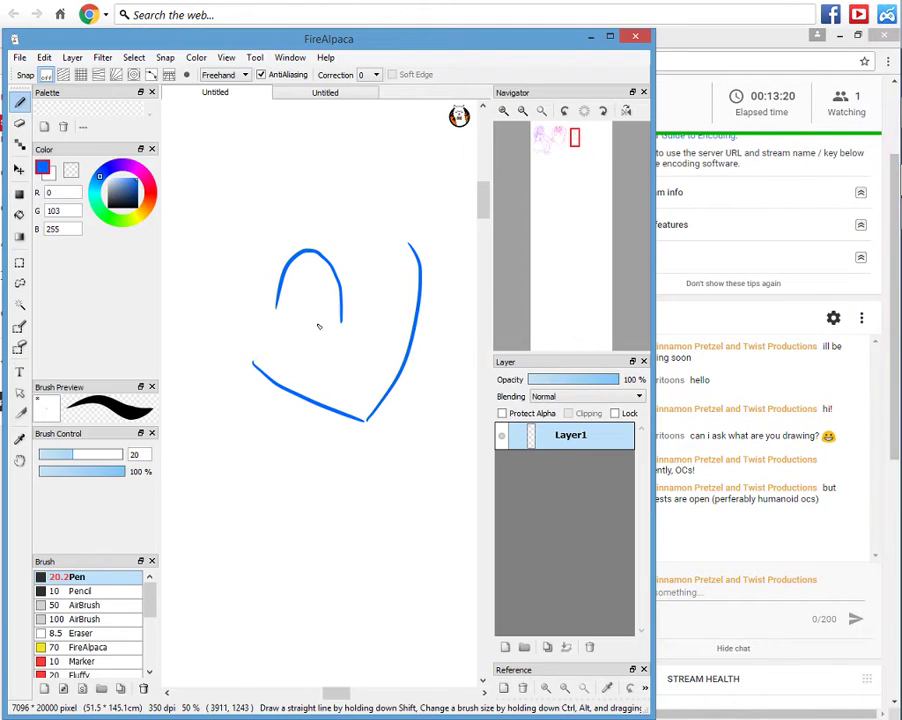
{"action": "left_click_drag", "start_coordinate": [287, 321], "coordinate": [313, 331]}
{"action": "mouse_move", "coordinate": [291, 264]}
{"action": "left_mouse_down"}
{"action": "mouse_move", "coordinate": [322, 296]}
{"action": "mouse_move", "coordinate": [311, 297]}
{"action": "left_mouse_up"}
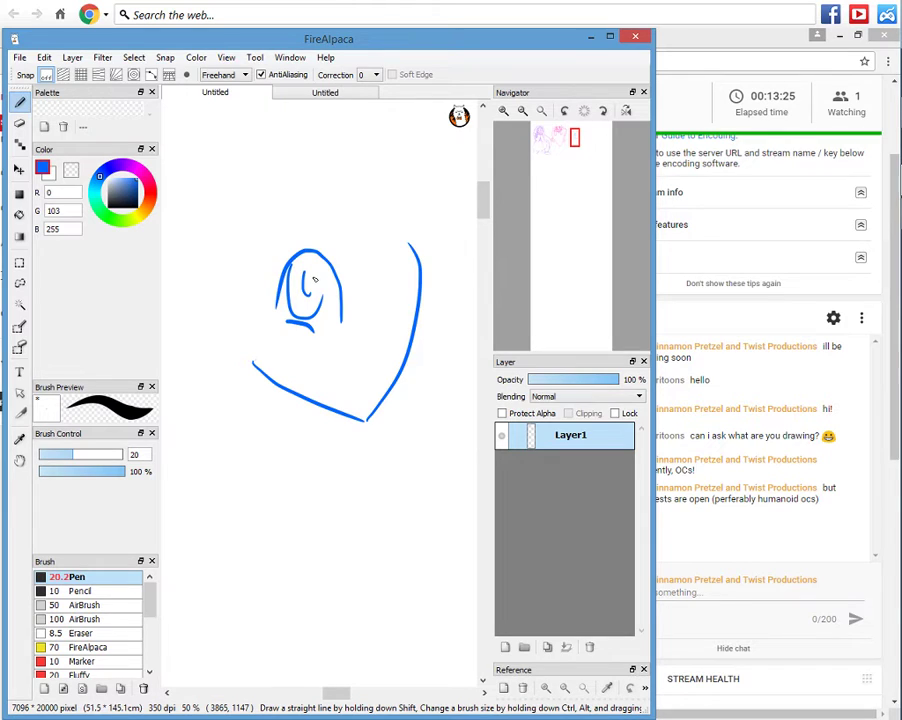
{"action": "mouse_move", "coordinate": [314, 280]}
{"action": "left_mouse_down"}
{"action": "mouse_move", "coordinate": [300, 270]}
{"action": "mouse_move", "coordinate": [317, 309]}
{"action": "left_mouse_up"}
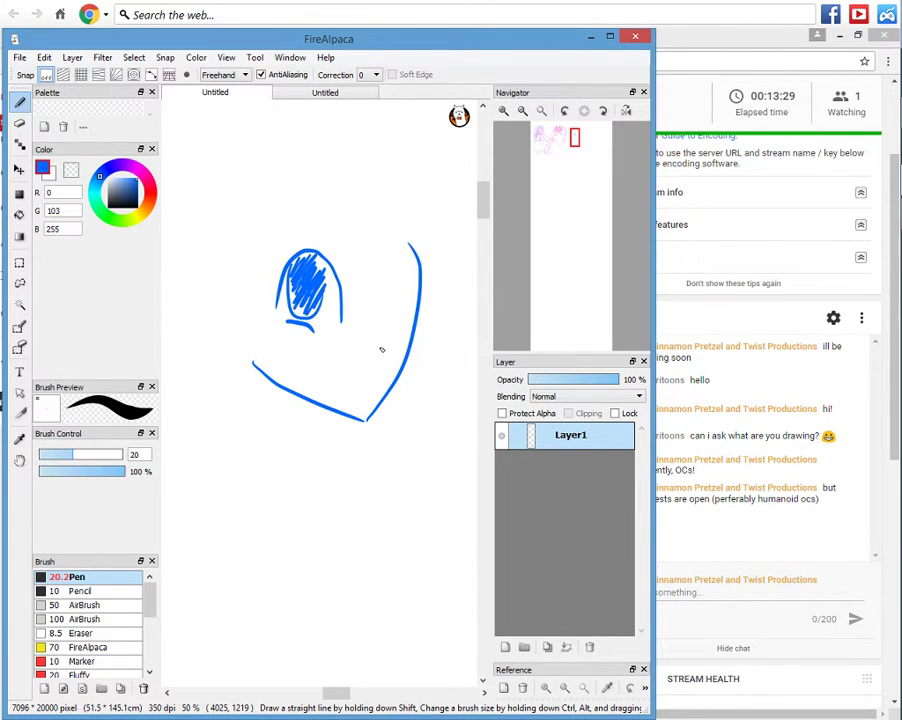
{"action": "left_click_drag", "start_coordinate": [374, 352], "coordinate": [364, 364]}
{"action": "left_click_drag", "start_coordinate": [371, 276], "coordinate": [362, 335]}
{"action": "mouse_move", "coordinate": [387, 295]}
{"action": "left_mouse_down"}
{"action": "mouse_move", "coordinate": [407, 275]}
{"action": "mouse_move", "coordinate": [385, 318]}
{"action": "left_mouse_up"}
Undo all the eye and nose strokes back to the bare blue chin outline and lower the system volume.
{"action": "key", "text": "ctrl+z"}
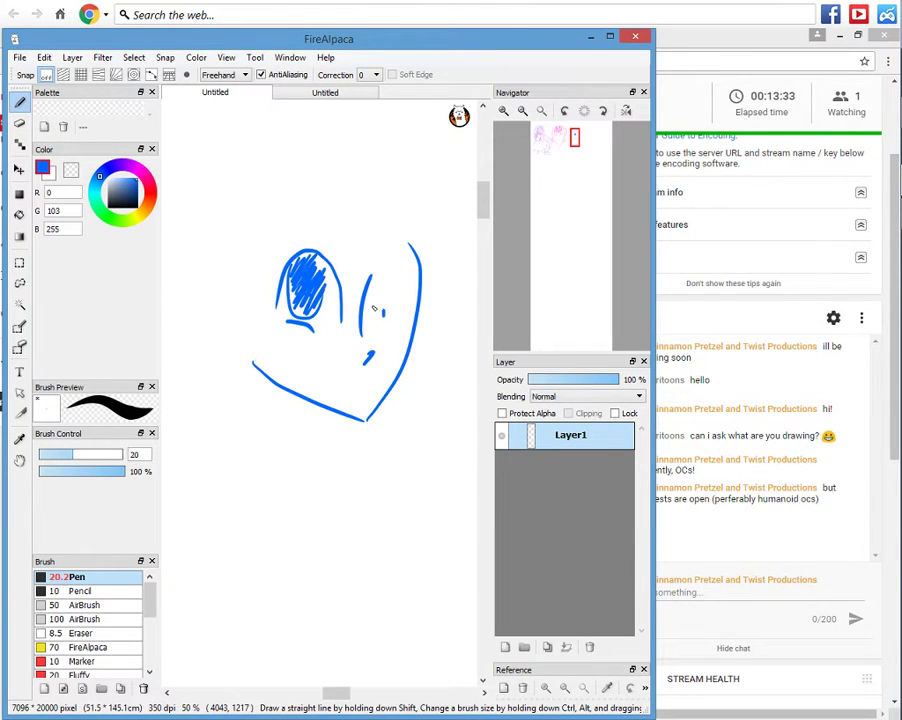
{"action": "key", "text": "ctrl+z"}
{"action": "key", "text": "ctrl+z"}
{"action": "key", "text": "ctrl+z"}
{"action": "key", "text": "ctrl+z"}
{"action": "key", "text": "ctrl+z"}
{"action": "key", "text": "XF86AudioLowerVolume"}
{"action": "key", "text": "XF86AudioLowerVolume"}
{"action": "key", "text": "XF86AudioLowerVolume"}
{"action": "key", "text": "XF86AudioLowerVolume"}
{"action": "key", "text": "XF86AudioLowerVolume"}
{"action": "key", "text": "XF86AudioLowerVolume"}
{"action": "key", "text": "XF86AudioLowerVolume"}
{"action": "key", "text": "XF86AudioLowerVolume"}
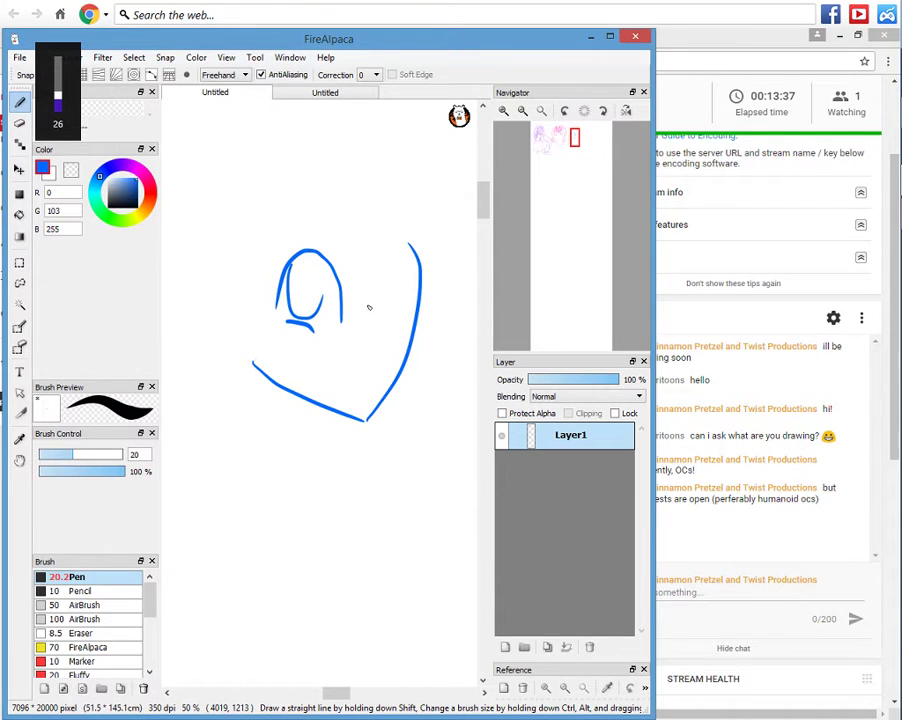
{"action": "key", "text": "ctrl+z"}
{"action": "key", "text": "XF86AudioLowerVolume"}
{"action": "key", "text": "XF86AudioLowerVolume"}
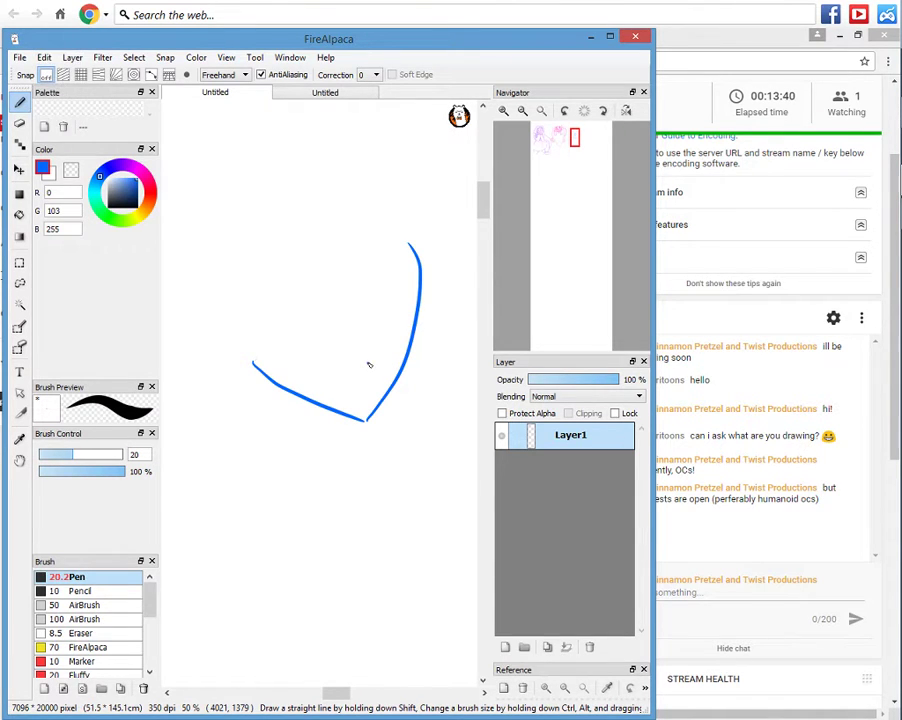
Draw a small nose, a curved nose-bridge line and a smiling mouth inside the blue chin outline.
{"action": "left_click_drag", "start_coordinate": [365, 355], "coordinate": [368, 362]}
{"action": "key", "text": "ctrl+minus"}
{"action": "key", "text": "ctrl+plus"}
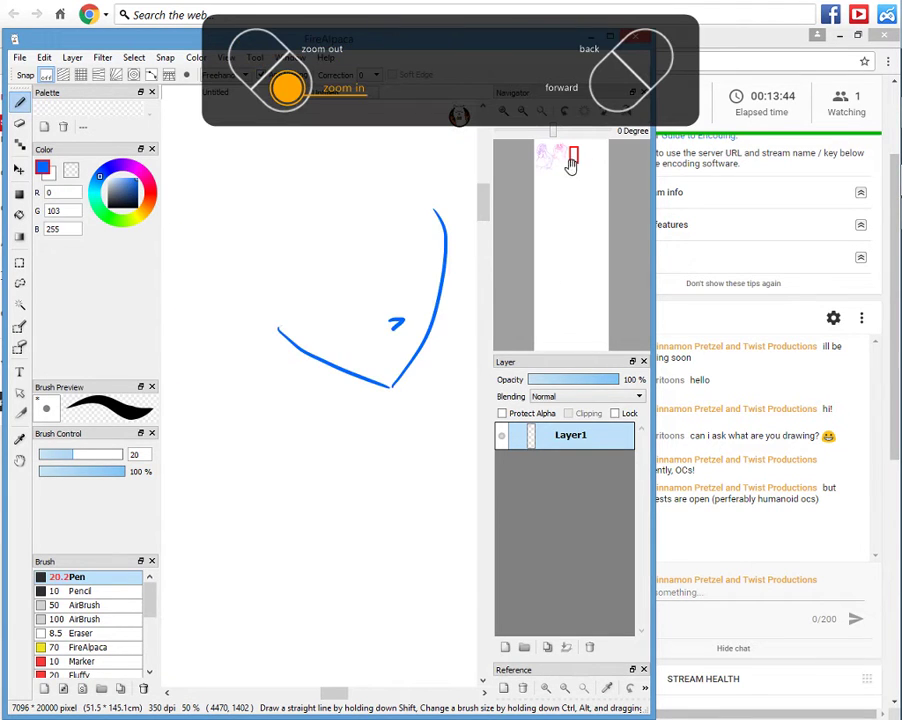
{"action": "left_click_drag", "start_coordinate": [571, 162], "coordinate": [538, 150]}
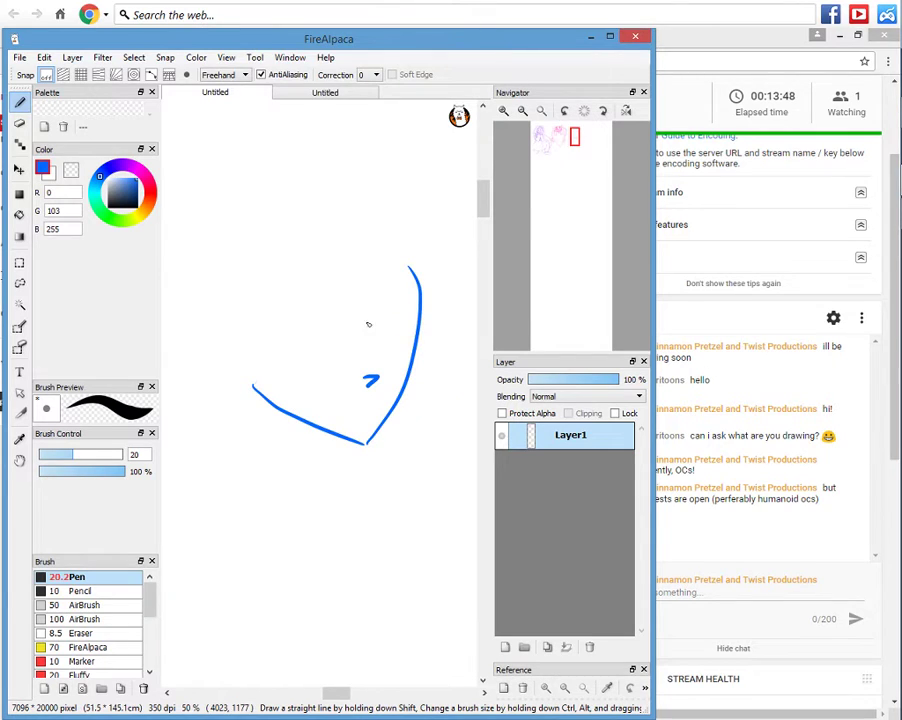
{"action": "left_click_drag", "start_coordinate": [369, 316], "coordinate": [370, 386]}
{"action": "mouse_move", "coordinate": [318, 407]}
{"action": "left_mouse_down"}
{"action": "mouse_move", "coordinate": [356, 416]}
{"action": "mouse_move", "coordinate": [383, 406]}
{"action": "left_mouse_up"}
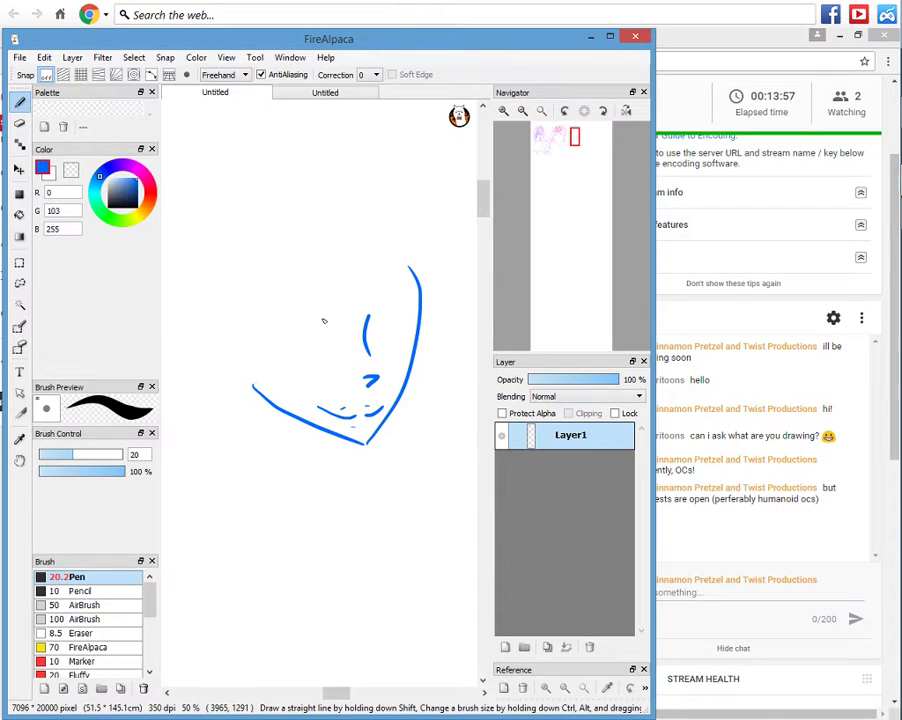
Draw the eye left of the nose bridge with an arched upper lid and a scribble-filled oval iris.
{"action": "left_click_drag", "start_coordinate": [292, 321], "coordinate": [348, 343]}
{"action": "key", "text": "ctrl+z"}
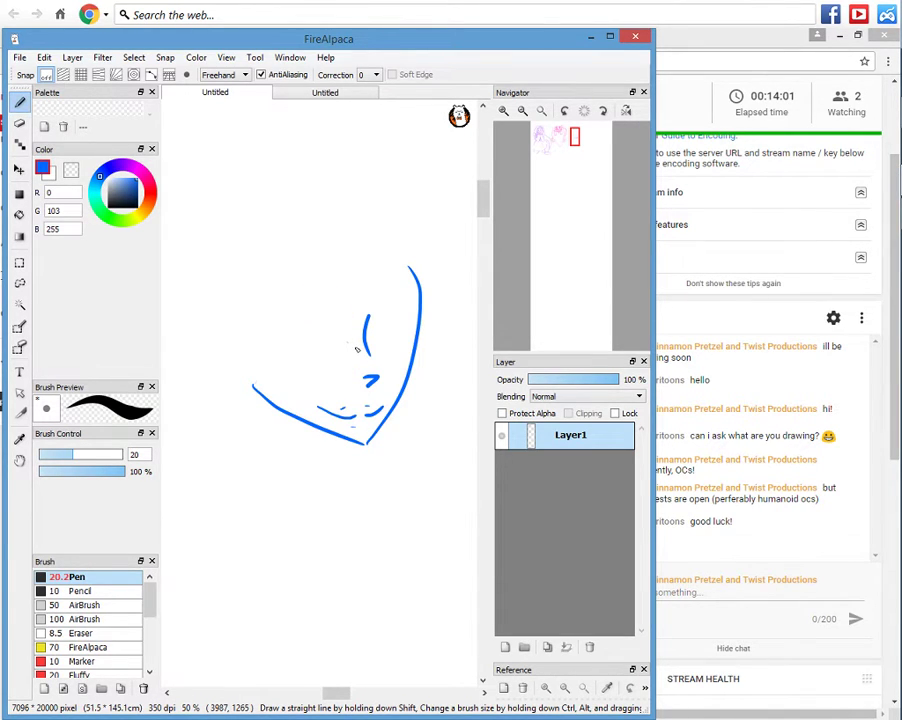
{"action": "left_click_drag", "start_coordinate": [297, 338], "coordinate": [351, 349]}
{"action": "mouse_move", "coordinate": [325, 305]}
{"action": "left_mouse_down"}
{"action": "mouse_move", "coordinate": [337, 363]}
{"action": "mouse_move", "coordinate": [351, 334]}
{"action": "mouse_move", "coordinate": [325, 338]}
{"action": "mouse_move", "coordinate": [330, 318]}
{"action": "mouse_move", "coordinate": [332, 335]}
{"action": "left_mouse_up"}
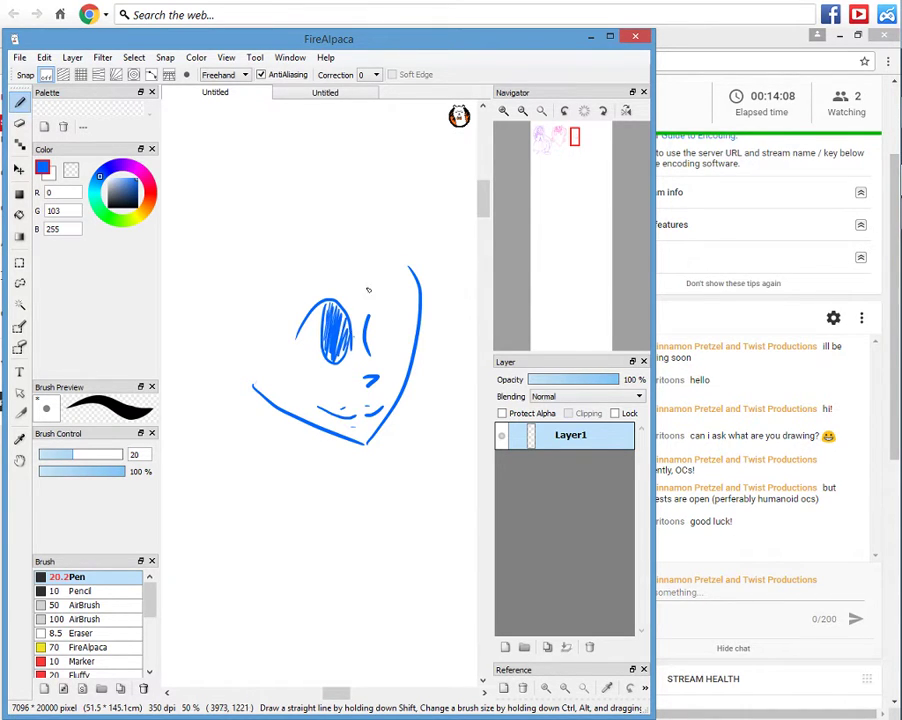
Switch to the YouTube live dashboard and send "thanks!" in the live chat.
{"action": "left_click", "coordinate": [590, 36]}
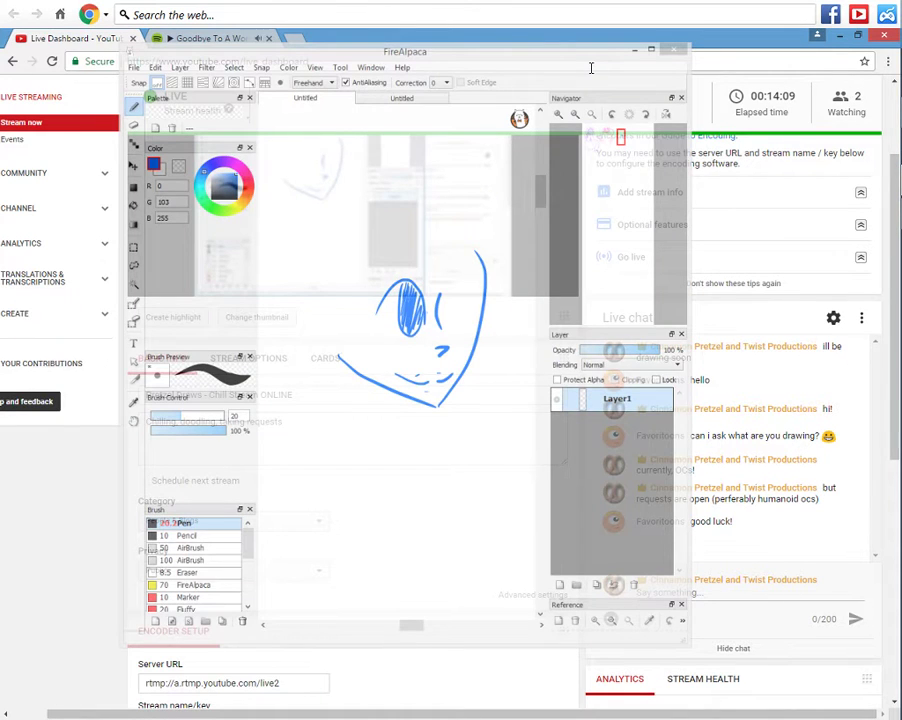
{"action": "left_click", "coordinate": [648, 576]}
{"action": "type", "text": "thanks!"}
{"action": "key", "text": "Return"}
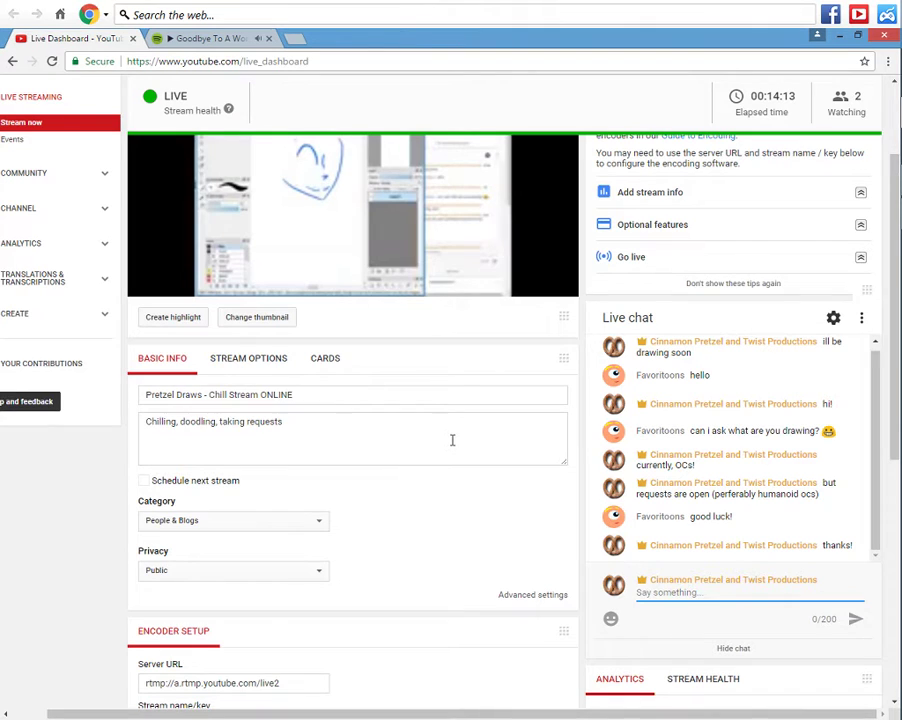
Return to FireAlpaca and draw the second eye right of the nose bridge with a scribble-filled oval iris.
{"action": "left_click", "coordinate": [874, 222]}
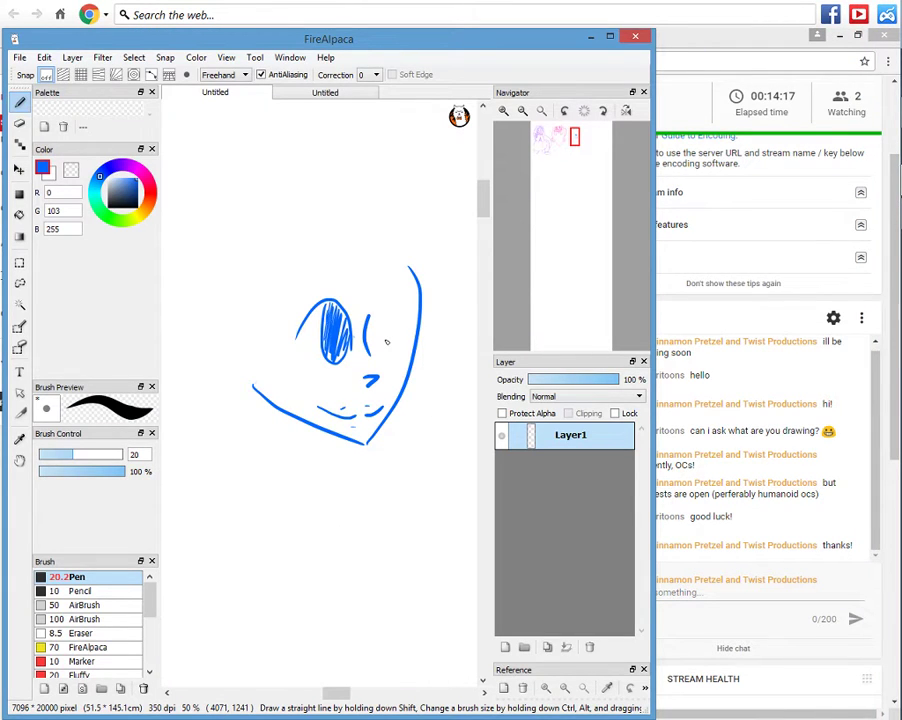
{"action": "mouse_move", "coordinate": [378, 350]}
{"action": "left_mouse_down"}
{"action": "mouse_move", "coordinate": [391, 297]}
{"action": "mouse_move", "coordinate": [412, 325]}
{"action": "left_mouse_up"}
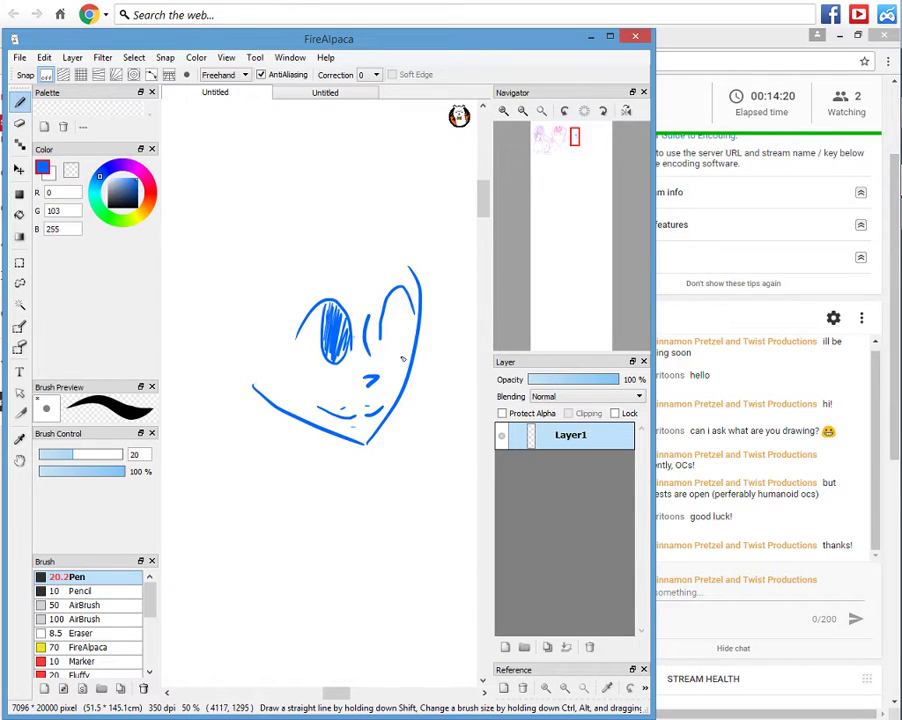
{"action": "key", "text": "ctrl+z"}
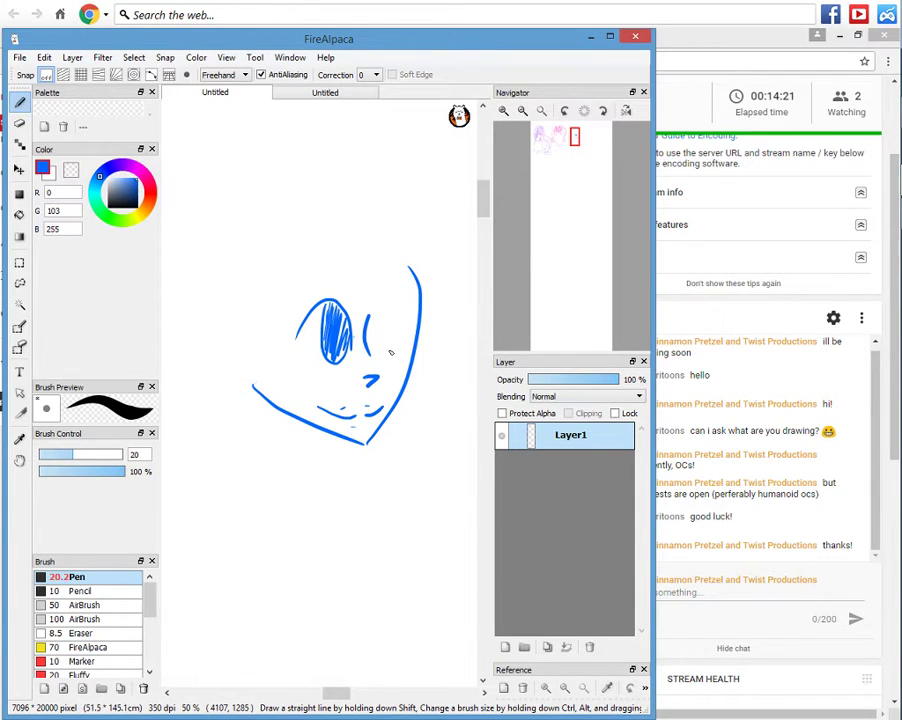
{"action": "mouse_move", "coordinate": [377, 343]}
{"action": "left_mouse_down"}
{"action": "mouse_move", "coordinate": [404, 306]}
{"action": "mouse_move", "coordinate": [411, 329]}
{"action": "mouse_move", "coordinate": [392, 330]}
{"action": "mouse_move", "coordinate": [400, 320]}
{"action": "mouse_move", "coordinate": [408, 345]}
{"action": "left_mouse_up"}
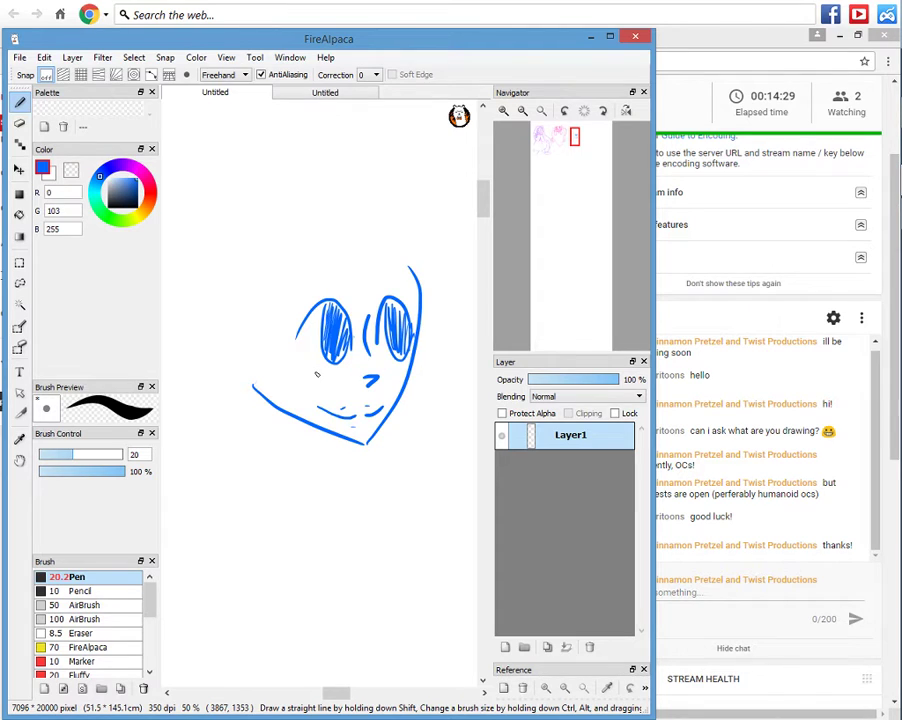
Draw curved eyebrows above both eyes and add lower-lid lines and an outer lash to the blue face.
{"action": "mouse_move", "coordinate": [307, 295]}
{"action": "left_mouse_down"}
{"action": "mouse_move", "coordinate": [335, 275]}
{"action": "mouse_move", "coordinate": [393, 274]}
{"action": "left_mouse_up"}
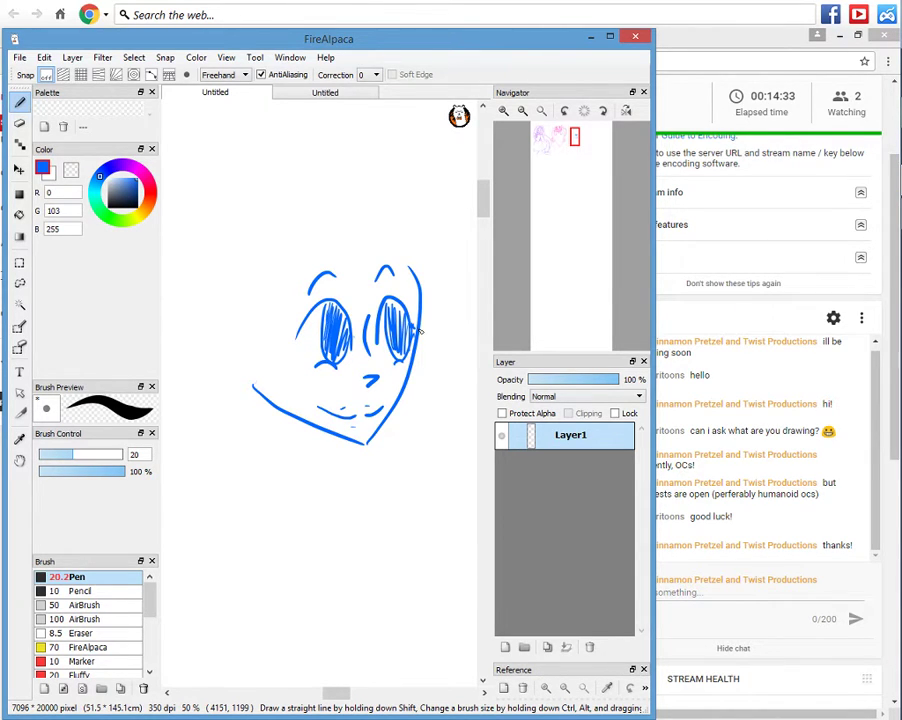
{"action": "key", "text": "ctrl+z"}
{"action": "key", "text": "ctrl+z"}
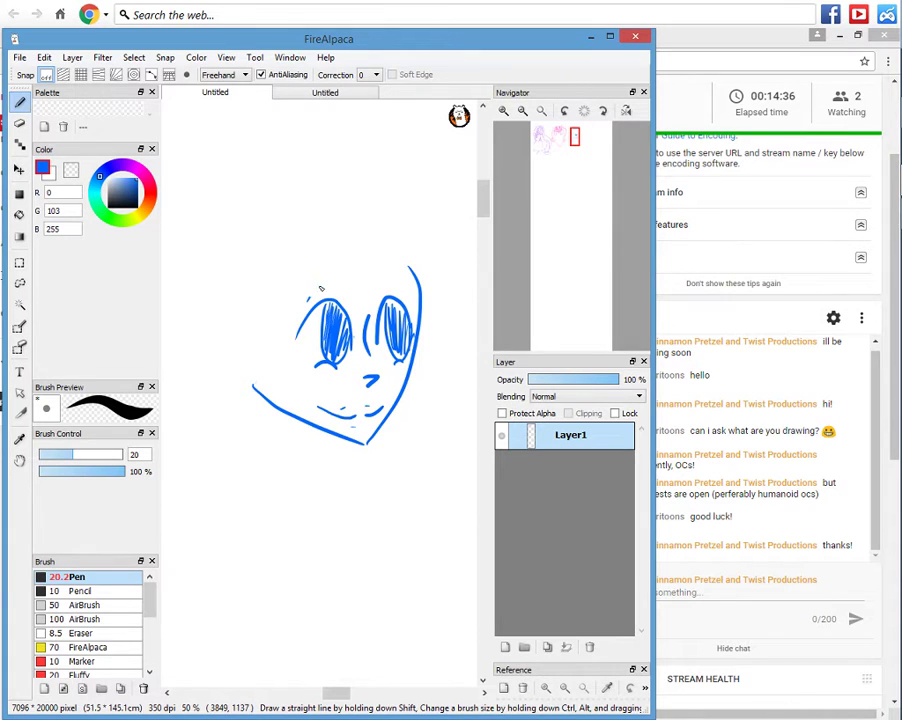
{"action": "mouse_move", "coordinate": [307, 298]}
{"action": "left_mouse_down"}
{"action": "mouse_move", "coordinate": [345, 278]}
{"action": "mouse_move", "coordinate": [406, 287]}
{"action": "left_mouse_up"}
{"action": "mouse_move", "coordinate": [321, 365]}
{"action": "left_mouse_down"}
{"action": "mouse_move", "coordinate": [305, 387]}
{"action": "mouse_move", "coordinate": [322, 363]}
{"action": "mouse_move", "coordinate": [297, 328]}
{"action": "left_mouse_up"}
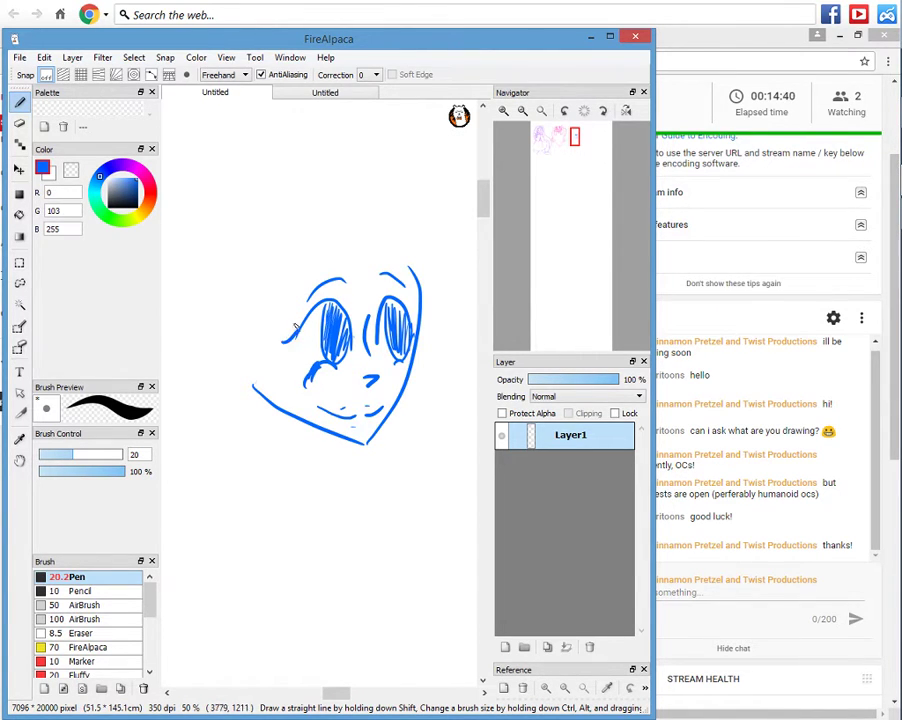
Thicken the left eye's outer lashes and extend the right eye's lower-lid line to the face outline.
{"action": "scroll", "coordinate": [294, 328], "scroll_direction": "down", "scroll_amount": 1}
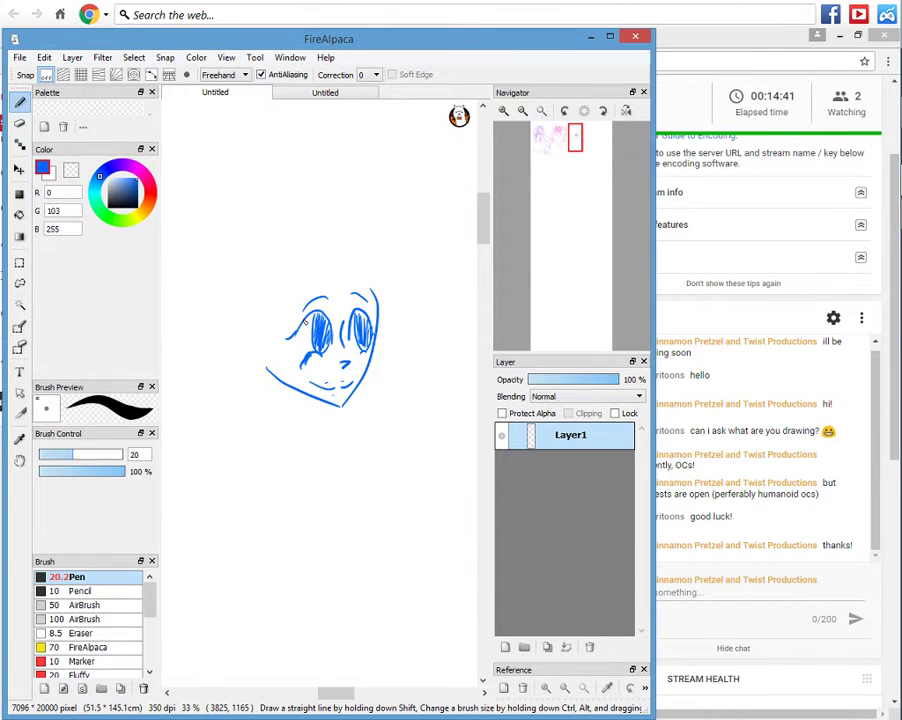
{"action": "key", "text": "ctrl+plus"}
{"action": "key", "text": "ctrl+plus"}
{"action": "left_click_drag", "start_coordinate": [282, 262], "coordinate": [259, 279]}
{"action": "left_click_drag", "start_coordinate": [285, 255], "coordinate": [259, 275]}
{"action": "left_click_drag", "start_coordinate": [402, 310], "coordinate": [419, 314]}
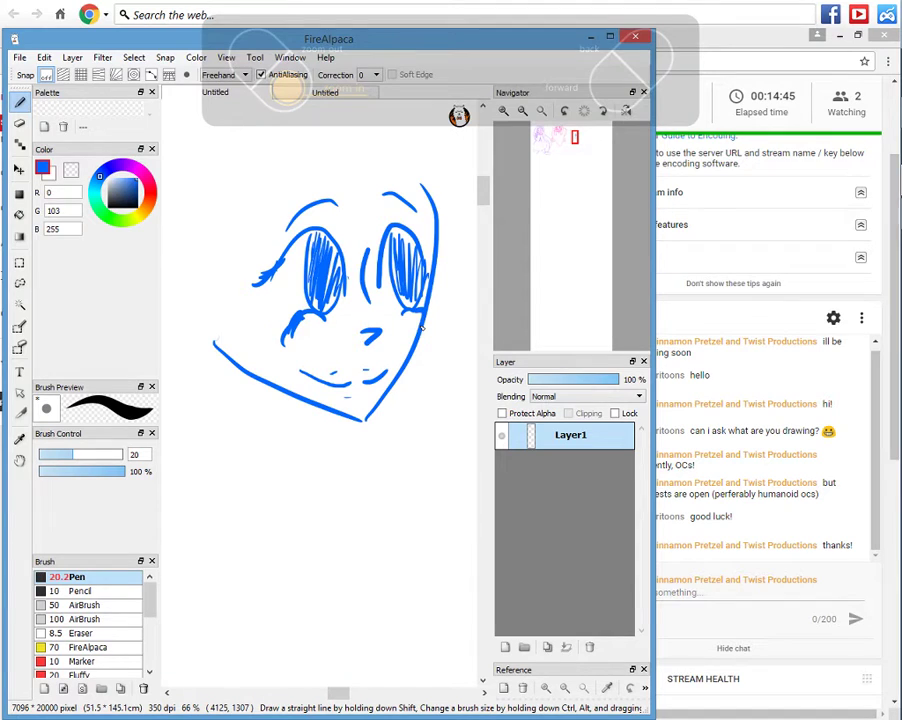
Try to draw a long pointed ear on the left side of the blue face.
{"action": "left_click_drag", "start_coordinate": [232, 272], "coordinate": [165, 292]}
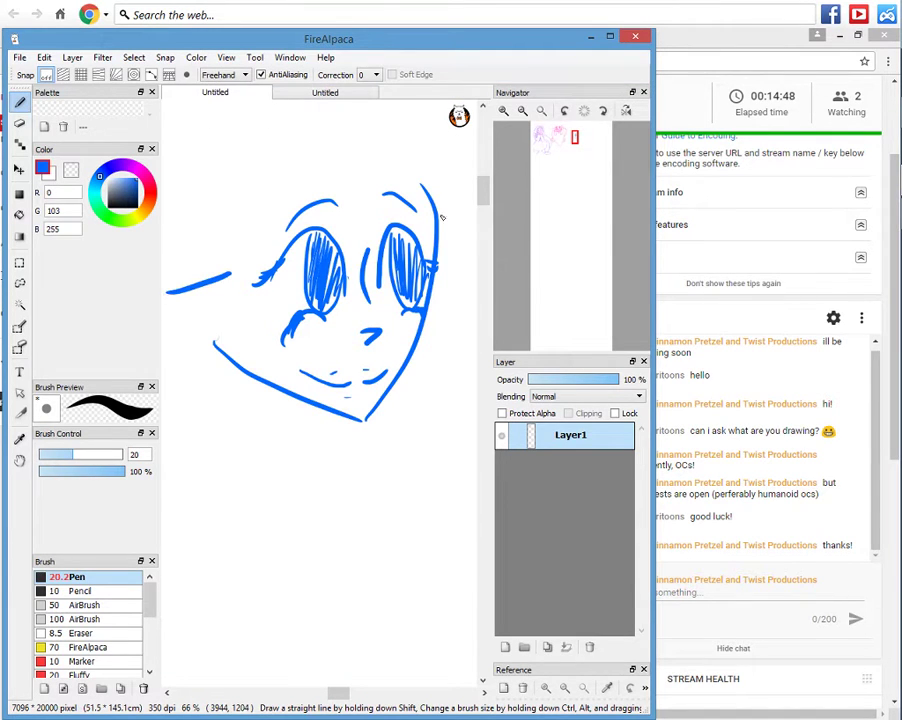
{"action": "left_click", "coordinate": [574, 152]}
{"action": "mouse_move", "coordinate": [316, 303]}
{"action": "left_mouse_down"}
{"action": "mouse_move", "coordinate": [263, 319]}
{"action": "mouse_move", "coordinate": [342, 345]}
{"action": "left_mouse_up"}
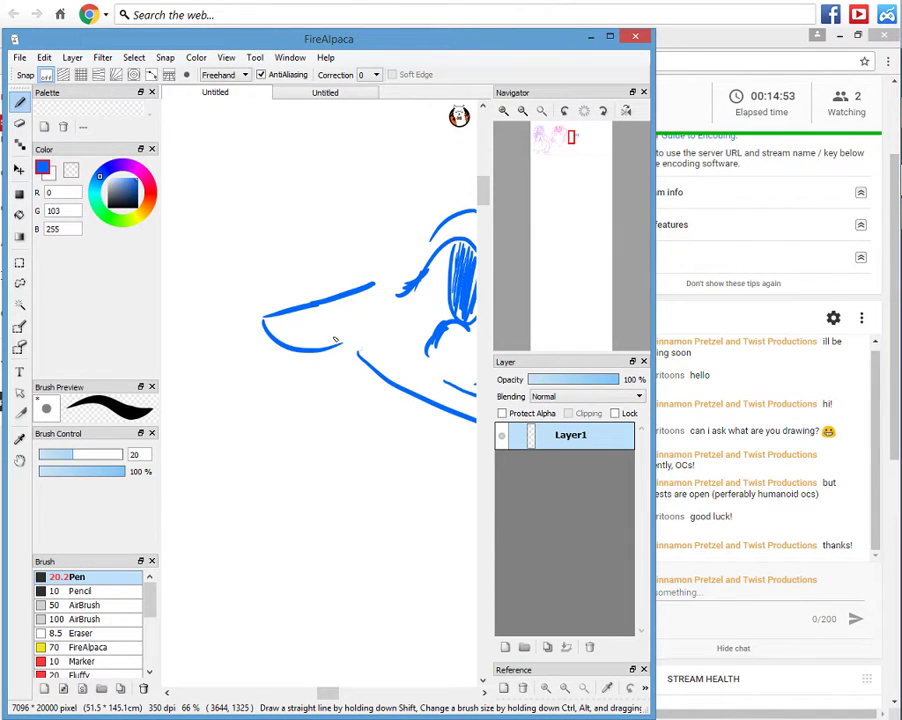
{"action": "key", "text": "ctrl+z"}
{"action": "key", "text": "ctrl+z"}
{"action": "key", "text": "ctrl+z"}
{"action": "mouse_move", "coordinate": [373, 262]}
{"action": "left_mouse_down"}
{"action": "mouse_move", "coordinate": [332, 281]}
{"action": "mouse_move", "coordinate": [277, 288]}
{"action": "left_mouse_up"}
{"action": "key", "text": "ctrl+z"}
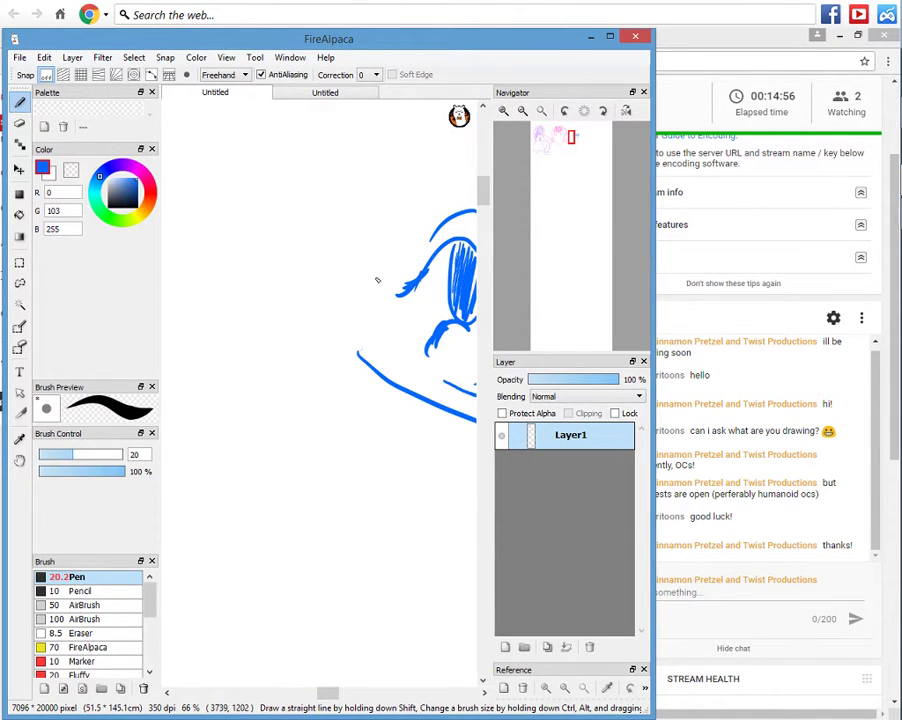
Set the stroke correction to 19 and draw a pointed ear with a notched tip on the left side of the blue face.
{"action": "left_click_drag", "start_coordinate": [377, 280], "coordinate": [342, 267]}
{"action": "key", "text": "ctrl+z"}
{"action": "left_click", "coordinate": [370, 74]}
{"action": "left_click", "coordinate": [370, 257]}
{"action": "mouse_move", "coordinate": [371, 285]}
{"action": "left_mouse_down"}
{"action": "mouse_move", "coordinate": [360, 284]}
{"action": "mouse_move", "coordinate": [366, 370]}
{"action": "left_mouse_up"}
{"action": "mouse_move", "coordinate": [301, 273]}
{"action": "left_mouse_down"}
{"action": "mouse_move", "coordinate": [326, 314]}
{"action": "mouse_move", "coordinate": [364, 326]}
{"action": "left_mouse_up"}
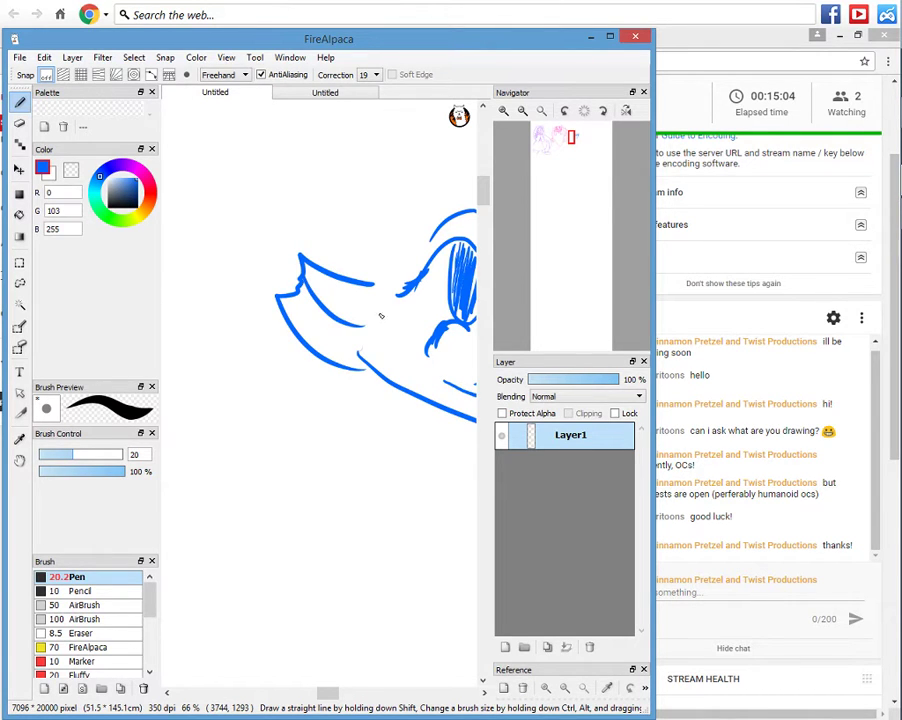
Draw a parted fringe curving from above the forehead around the left side of the face, and add hair tufts along the jaw.
{"action": "mouse_move", "coordinate": [542, 207]}
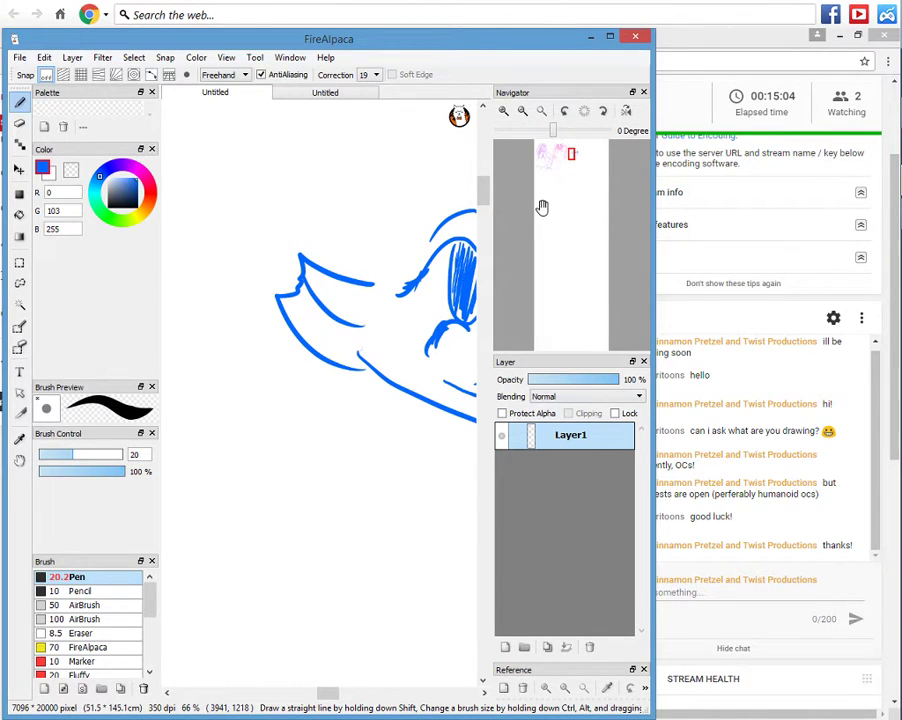
{"action": "left_click_drag", "start_coordinate": [542, 207], "coordinate": [570, 150]}
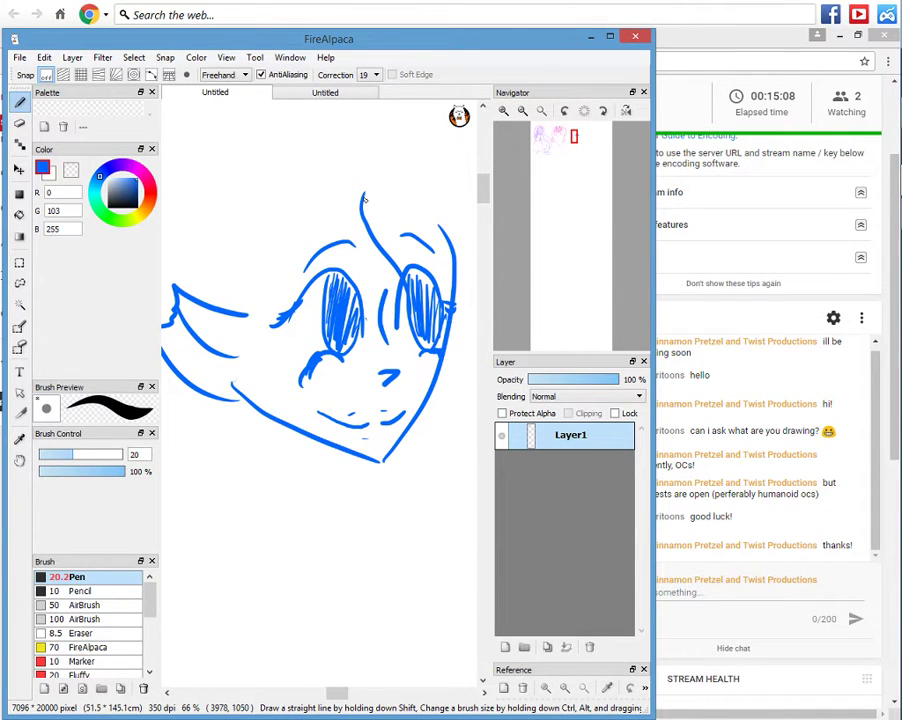
{"action": "left_click_drag", "start_coordinate": [367, 196], "coordinate": [270, 391]}
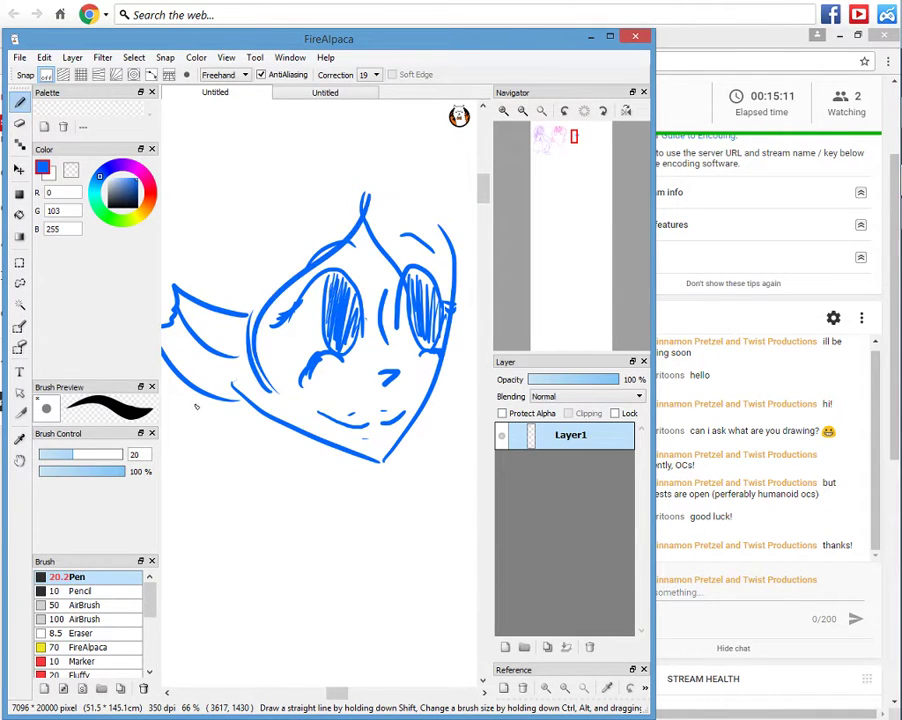
{"action": "mouse_move", "coordinate": [195, 402]}
{"action": "left_mouse_down"}
{"action": "mouse_move", "coordinate": [250, 460]}
{"action": "mouse_move", "coordinate": [239, 427]}
{"action": "left_mouse_up"}
{"action": "left_click_drag", "start_coordinate": [248, 432], "coordinate": [276, 455]}
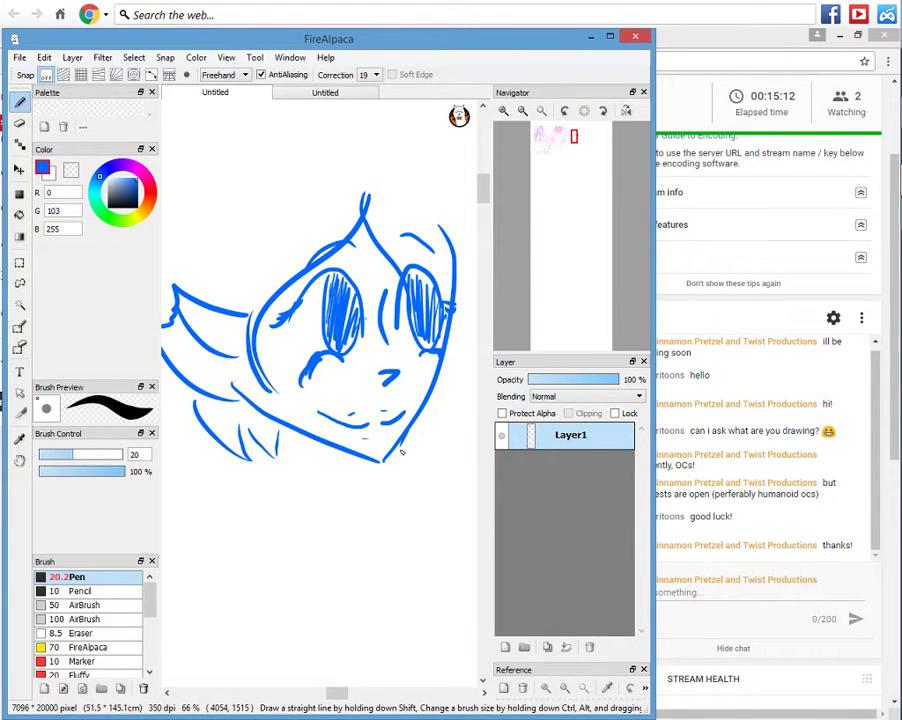
Try to draw an angular pigtail bending down on the left side of the blue head.
{"action": "left_click_drag", "start_coordinate": [575, 151], "coordinate": [573, 151]}
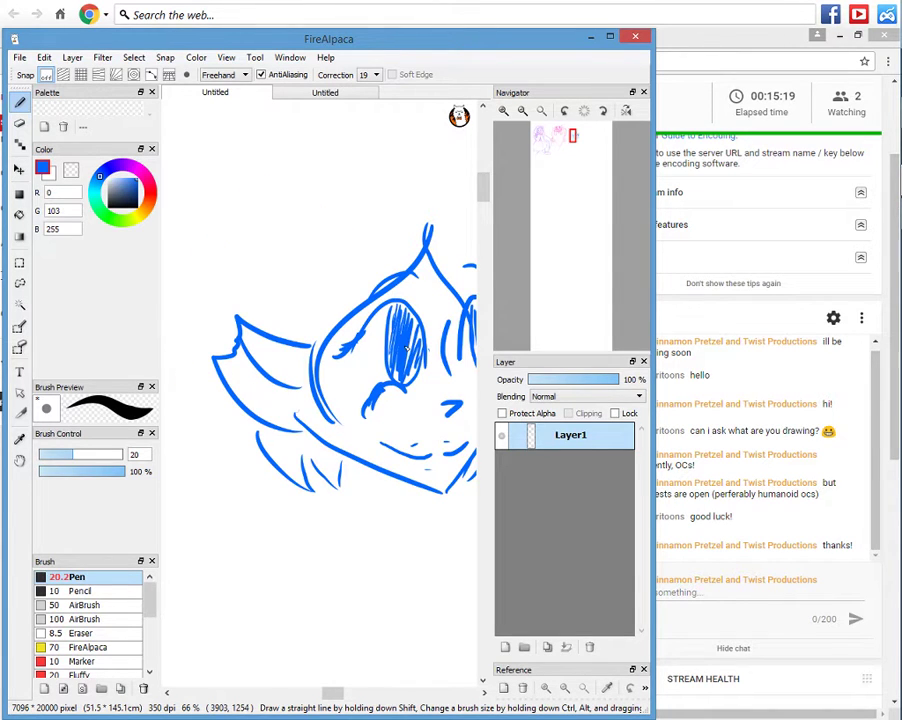
{"action": "left_click", "coordinate": [504, 259]}
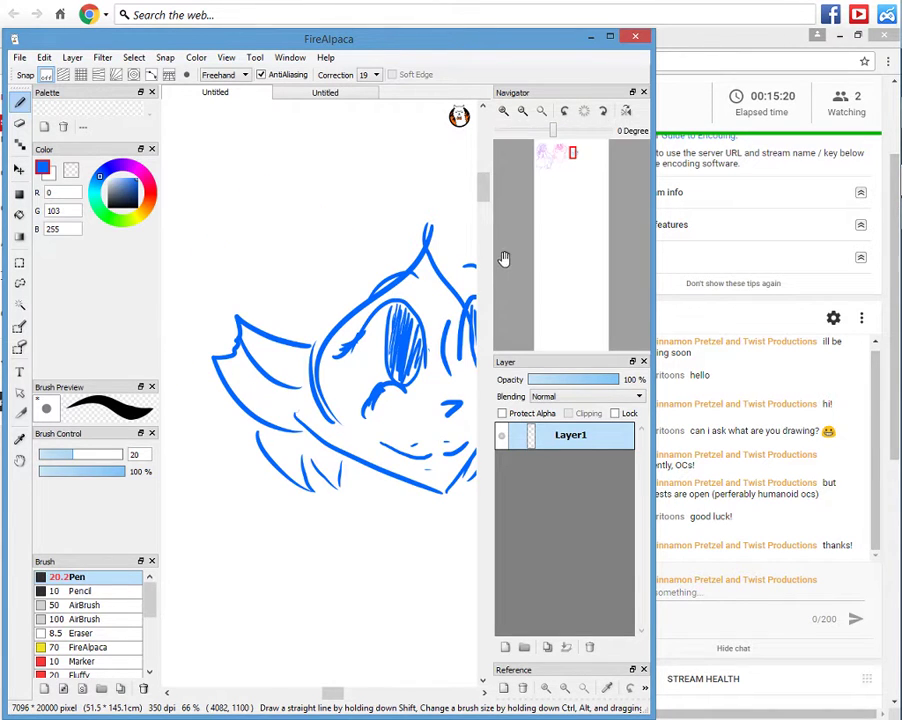
{"action": "scroll", "coordinate": [406, 297], "scroll_direction": "up", "scroll_amount": 2}
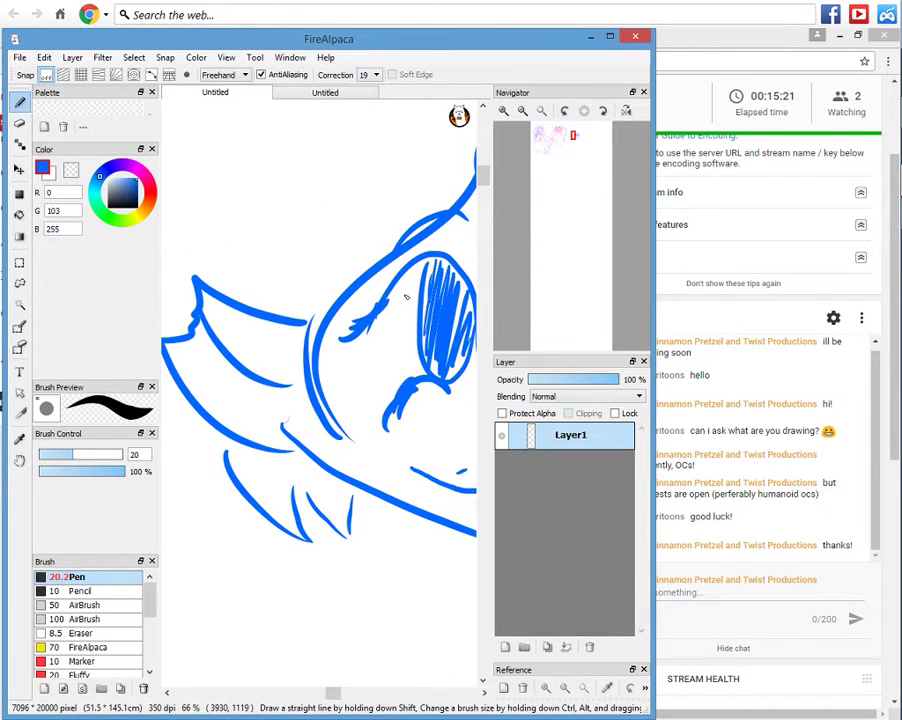
{"action": "key", "text": "ctrl+minus"}
{"action": "mouse_move", "coordinate": [335, 245]}
{"action": "left_mouse_down"}
{"action": "mouse_move", "coordinate": [273, 212]}
{"action": "mouse_move", "coordinate": [172, 357]}
{"action": "left_mouse_up"}
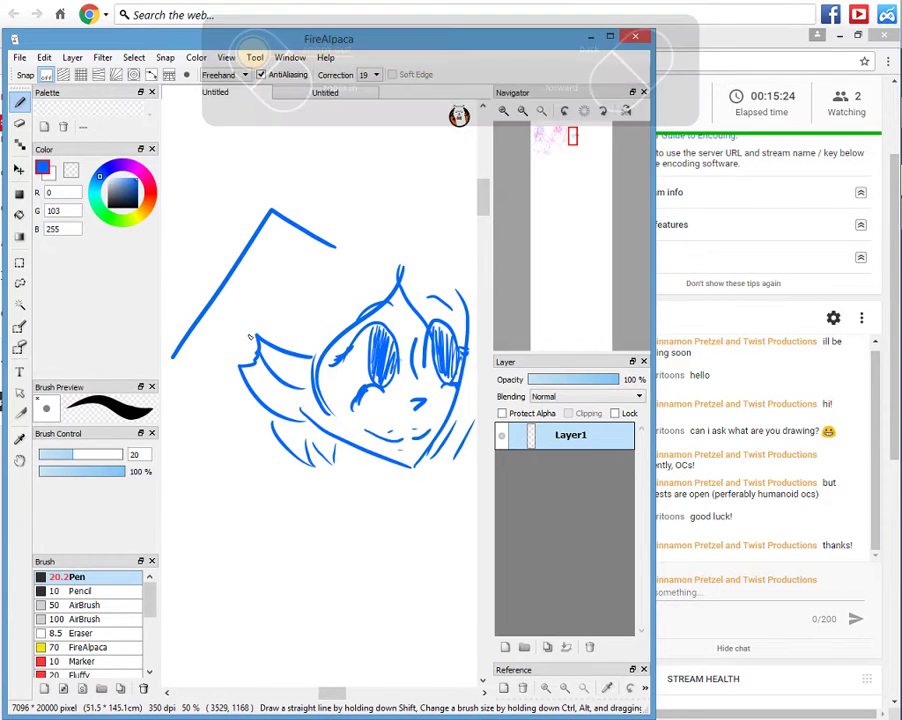
{"action": "key", "text": "ctrl+z"}
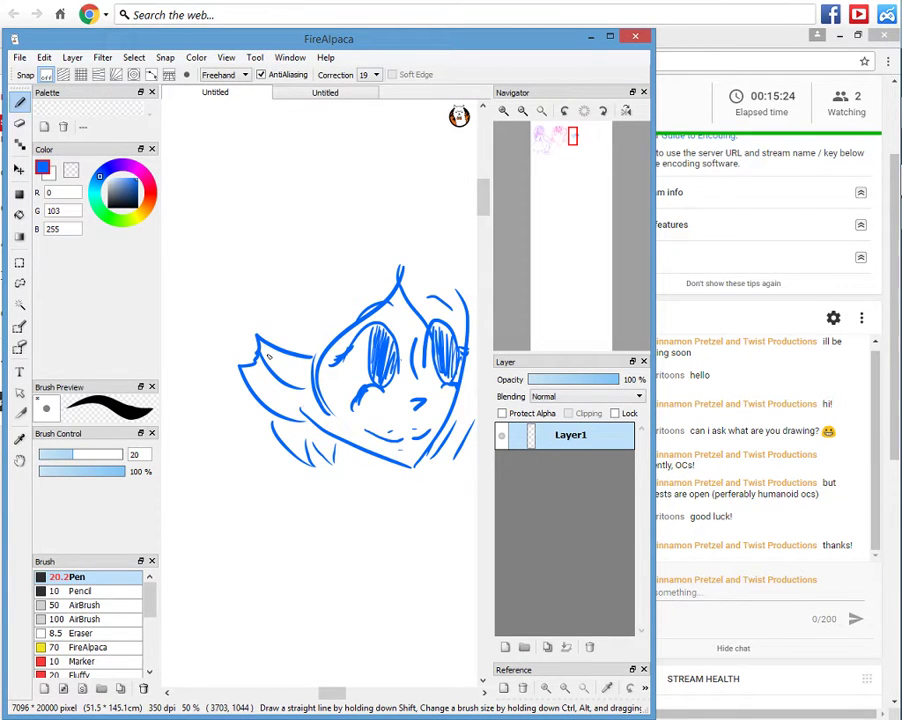
{"action": "mouse_move", "coordinate": [327, 250]}
{"action": "left_mouse_down"}
{"action": "mouse_move", "coordinate": [190, 275]}
{"action": "mouse_move", "coordinate": [166, 318]}
{"action": "mouse_move", "coordinate": [193, 440]}
{"action": "mouse_move", "coordinate": [222, 484]}
{"action": "mouse_move", "coordinate": [238, 415]}
{"action": "mouse_move", "coordinate": [210, 421]}
{"action": "mouse_move", "coordinate": [201, 343]}
{"action": "left_mouse_up"}
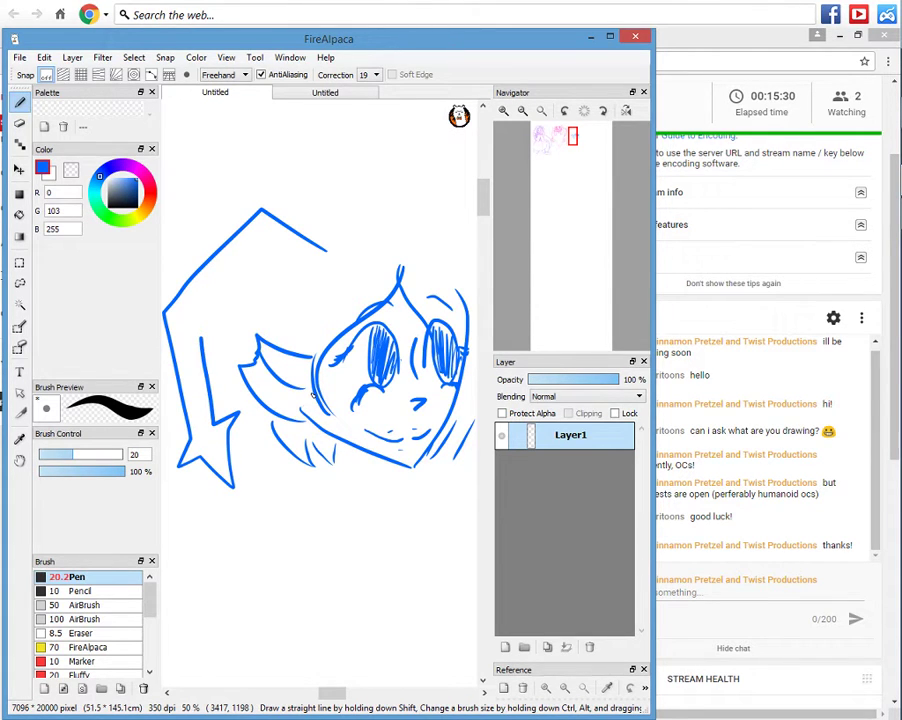
Check the stream's live dashboard and chat, and return to FireAlpaca.
{"action": "left_click", "coordinate": [874, 388]}
{"action": "mouse_move", "coordinate": [899, 420]}
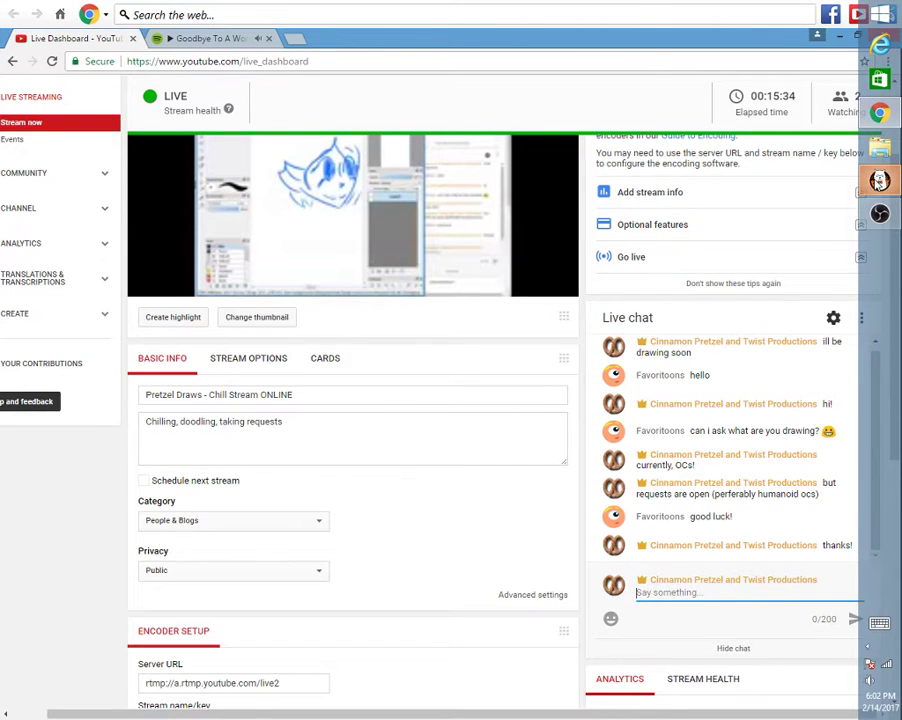
{"action": "left_click", "coordinate": [878, 181]}
Try other shapes for the left pigtail's bent outline and its star-shaped tip.
{"action": "mouse_move", "coordinate": [220, 277]}
{"action": "left_mouse_down"}
{"action": "mouse_move", "coordinate": [178, 328]}
{"action": "mouse_move", "coordinate": [194, 379]}
{"action": "mouse_move", "coordinate": [174, 407]}
{"action": "left_mouse_up"}
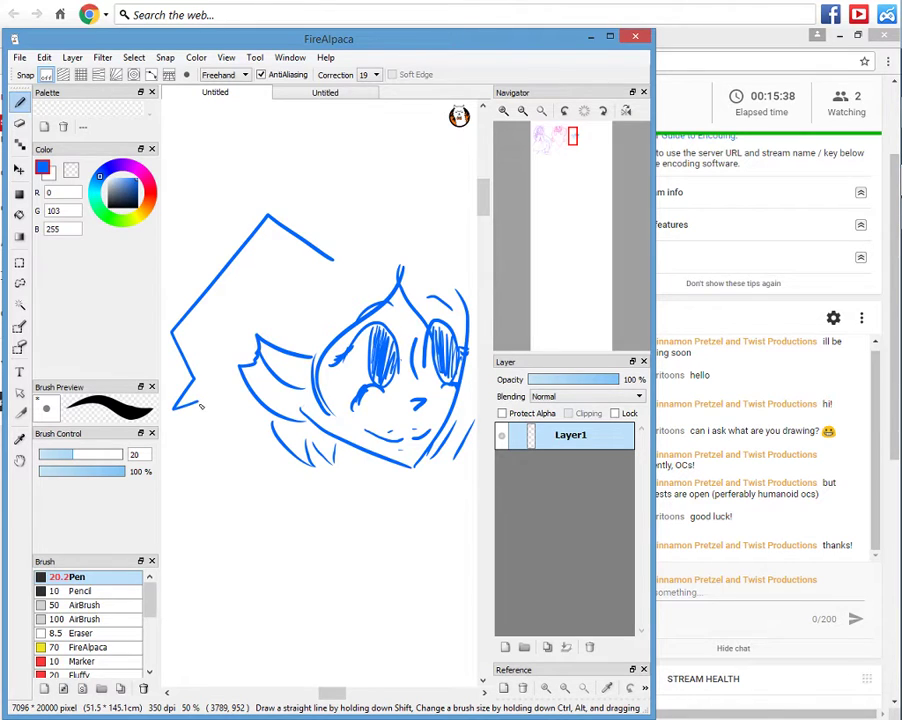
{"action": "key", "text": "ctrl+z"}
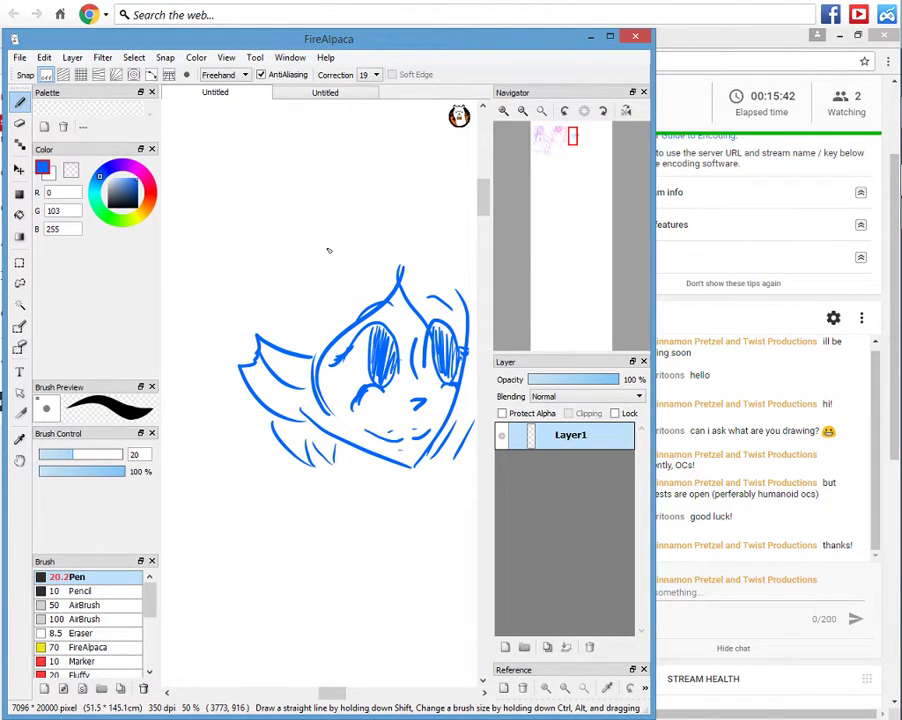
{"action": "mouse_move", "coordinate": [335, 245]}
{"action": "left_mouse_down"}
{"action": "mouse_move", "coordinate": [208, 194]}
{"action": "mouse_move", "coordinate": [175, 256]}
{"action": "left_mouse_up"}
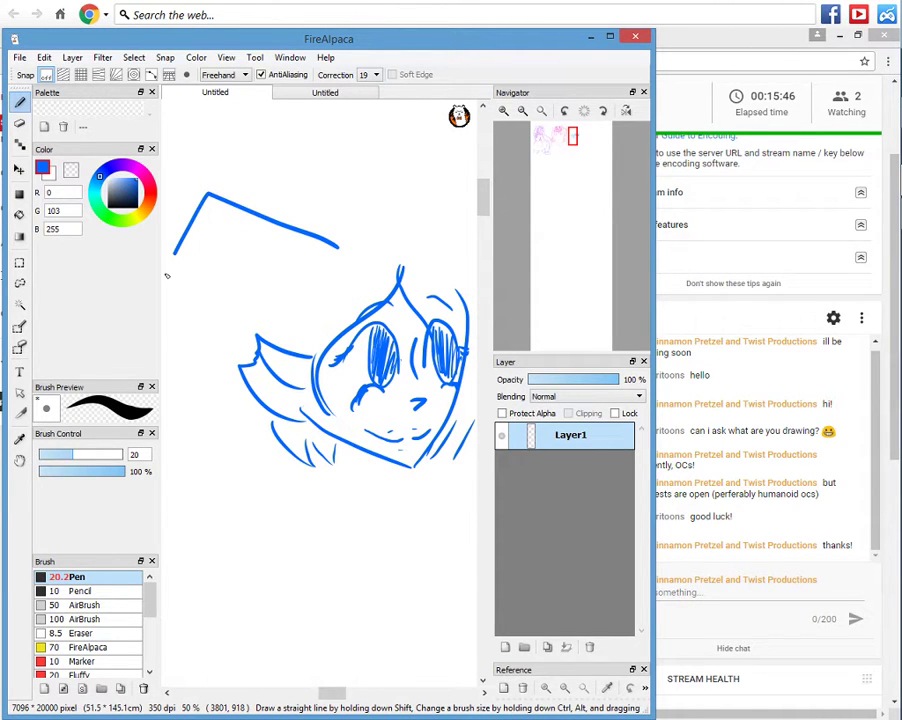
{"action": "key", "text": "ctrl+z"}
{"action": "left_click_drag", "start_coordinate": [194, 381], "coordinate": [201, 446]}
{"action": "left_click_drag", "start_coordinate": [231, 383], "coordinate": [213, 387]}
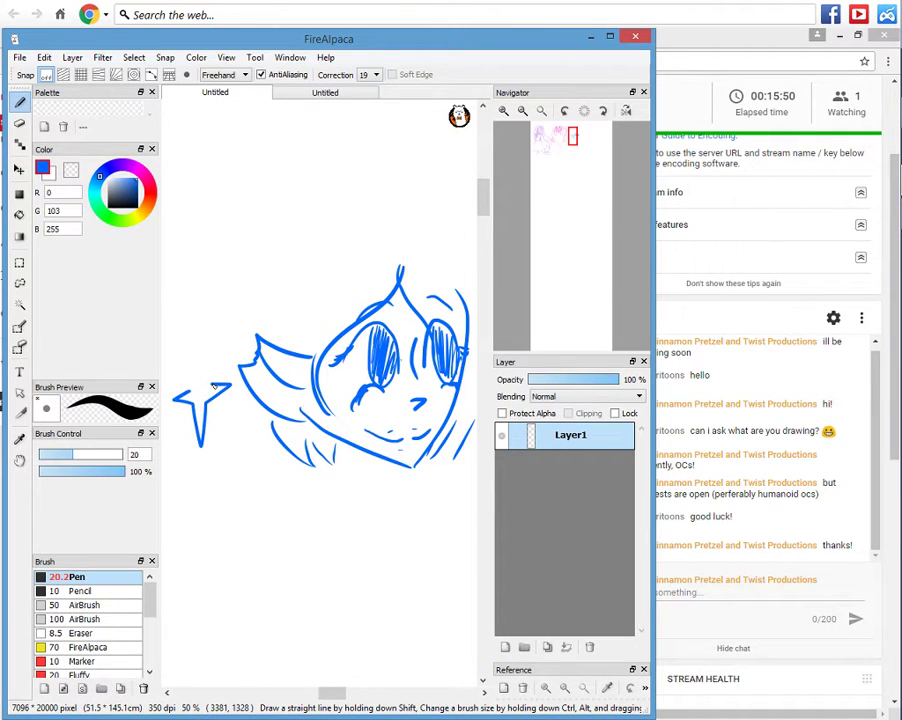
{"action": "key", "text": "ctrl+z"}
Draw the left pigtail as a thick bent strand from the head to a star-shaped tip, with a dividing line at the bend.
{"action": "mouse_move", "coordinate": [199, 387]}
{"action": "left_mouse_down"}
{"action": "mouse_move", "coordinate": [230, 429]}
{"action": "mouse_move", "coordinate": [226, 403]}
{"action": "mouse_move", "coordinate": [258, 276]}
{"action": "mouse_move", "coordinate": [291, 293]}
{"action": "left_mouse_up"}
{"action": "mouse_move", "coordinate": [197, 386]}
{"action": "left_mouse_down"}
{"action": "mouse_move", "coordinate": [182, 343]}
{"action": "mouse_move", "coordinate": [208, 216]}
{"action": "left_mouse_up"}
{"action": "left_click_drag", "start_coordinate": [215, 215], "coordinate": [334, 242]}
{"action": "mouse_move", "coordinate": [338, 238]}
{"action": "left_mouse_down"}
{"action": "mouse_move", "coordinate": [325, 266]}
{"action": "mouse_move", "coordinate": [279, 284]}
{"action": "left_mouse_up"}
{"action": "mouse_move", "coordinate": [294, 277]}
{"action": "left_mouse_down"}
{"action": "mouse_move", "coordinate": [305, 286]}
{"action": "mouse_move", "coordinate": [268, 302]}
{"action": "left_mouse_up"}
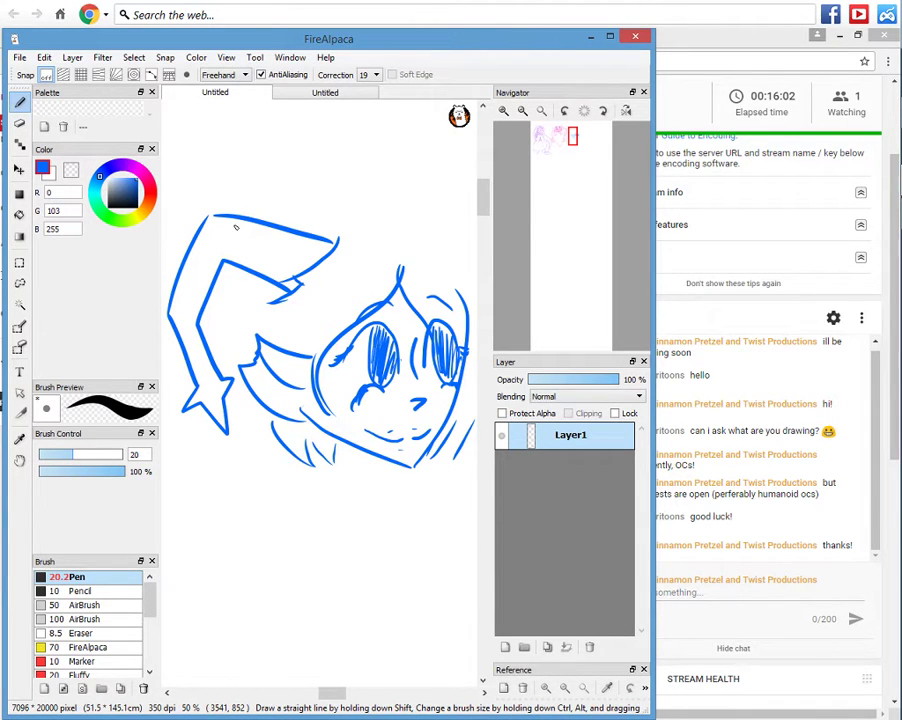
{"action": "left_click_drag", "start_coordinate": [213, 226], "coordinate": [228, 262]}
Group the Palette together with the Color controls.
{"action": "left_click_drag", "start_coordinate": [570, 157], "coordinate": [572, 154]}
{"action": "left_click_drag", "start_coordinate": [62, 93], "coordinate": [62, 119]}
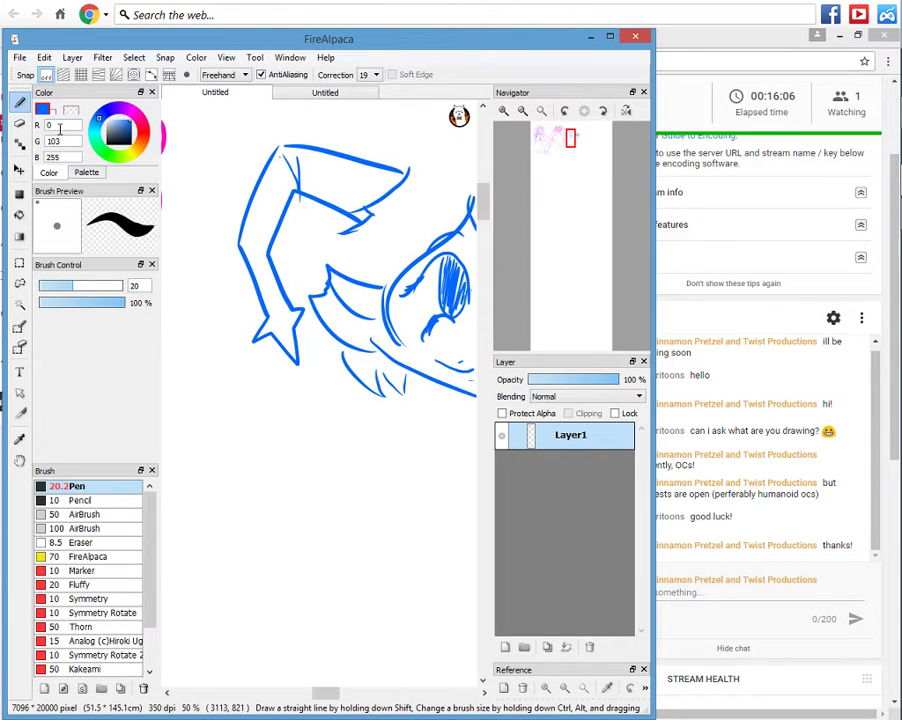
Set the stroke correction to 0 and erase the left pigtail's hanging section and star tip below the bend.
{"action": "key", "text": "e"}
{"action": "mouse_move", "coordinate": [231, 225]}
{"action": "left_mouse_down"}
{"action": "mouse_move", "coordinate": [258, 298]}
{"action": "mouse_move", "coordinate": [263, 353]}
{"action": "left_mouse_up"}
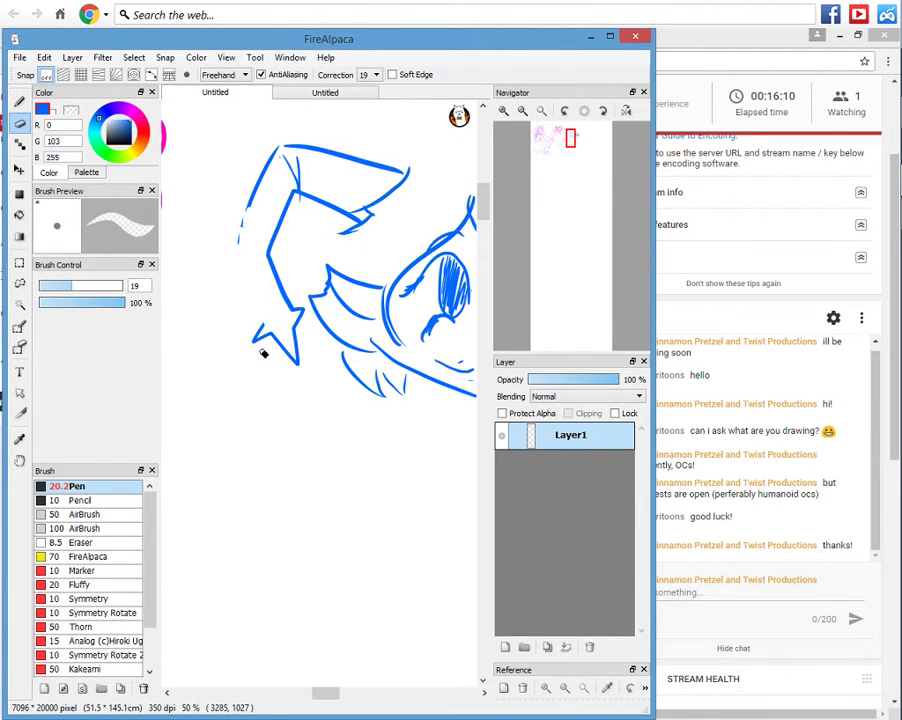
{"action": "key", "text": "ctrl+z"}
{"action": "left_click", "coordinate": [368, 74]}
{"action": "left_click", "coordinate": [365, 84]}
{"action": "mouse_move", "coordinate": [282, 348]}
{"action": "left_mouse_down"}
{"action": "mouse_move", "coordinate": [294, 187]}
{"action": "mouse_move", "coordinate": [257, 189]}
{"action": "mouse_move", "coordinate": [245, 230]}
{"action": "left_mouse_up"}
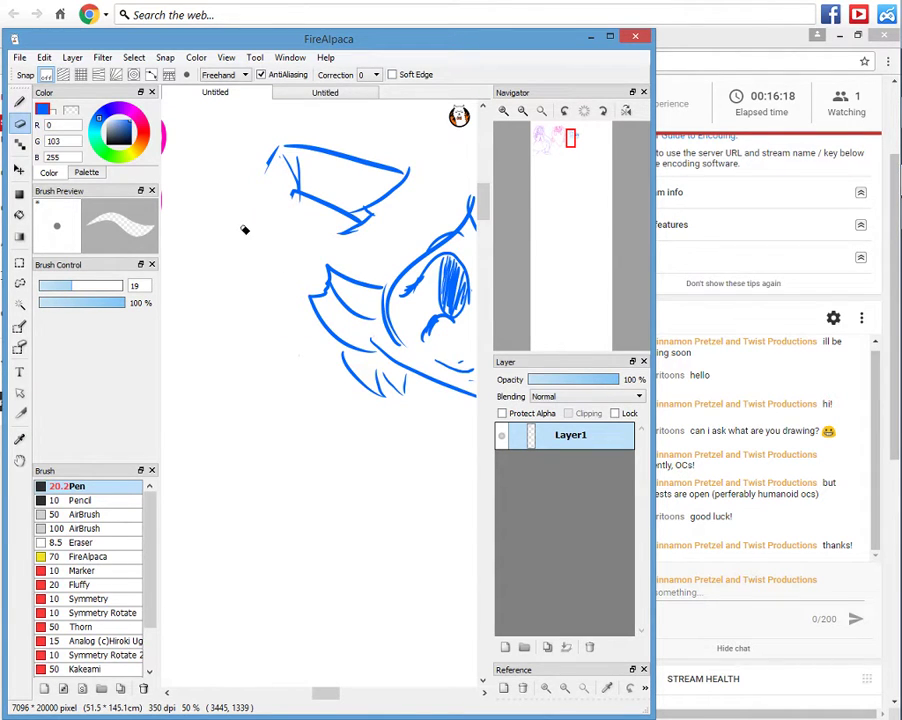
{"action": "left_click_drag", "start_coordinate": [267, 172], "coordinate": [281, 149]}
{"action": "left_click_drag", "start_coordinate": [293, 208], "coordinate": [295, 196]}
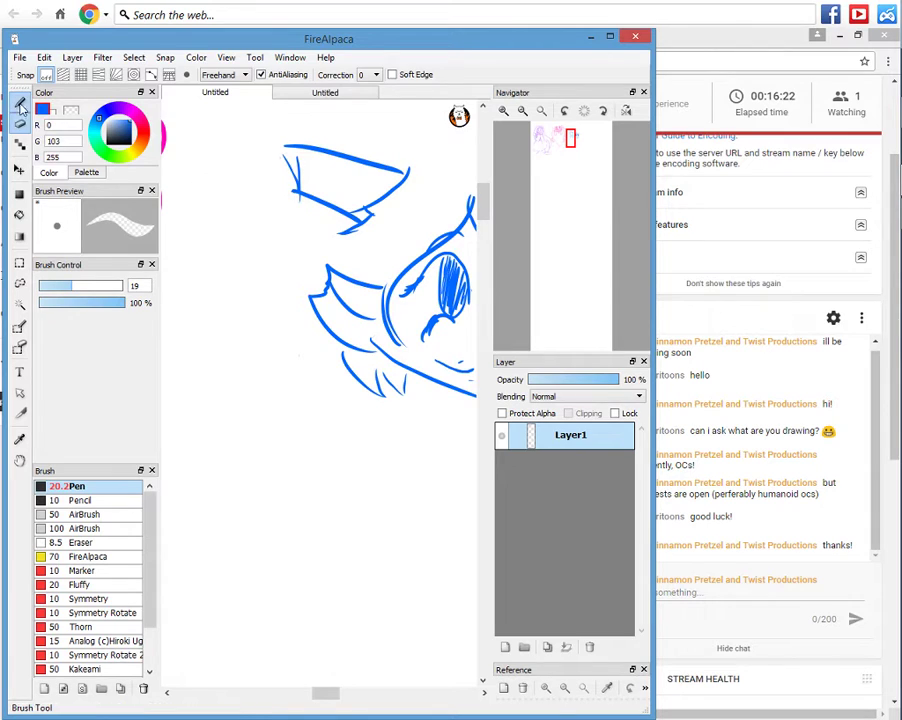
Redraw the left pigtail's hanging section with the brush, making it wider with a larger pointed tip.
{"action": "left_click", "coordinate": [20, 105]}
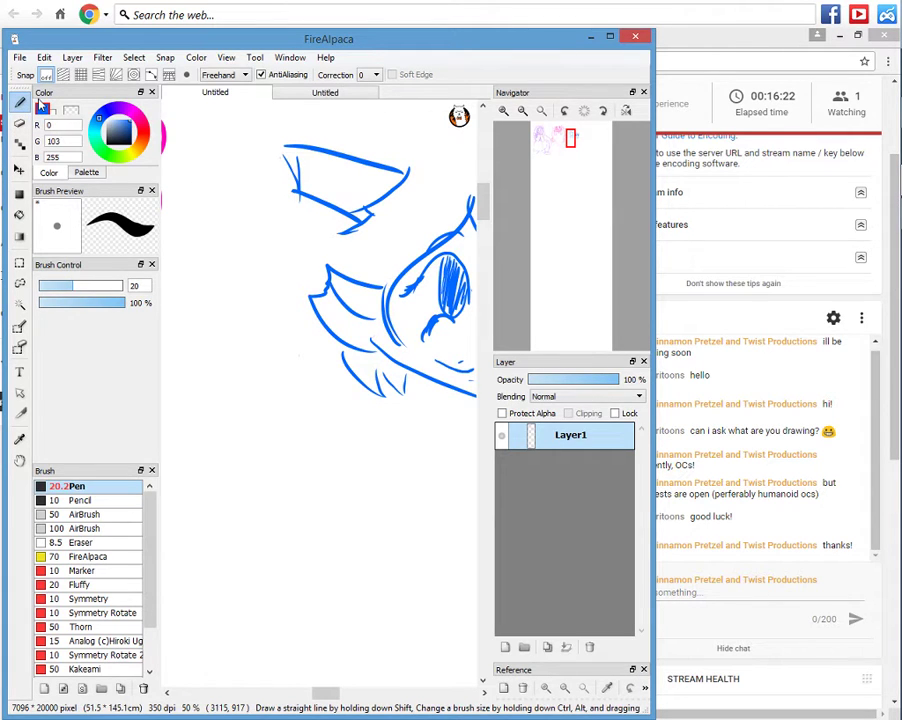
{"action": "left_click_drag", "start_coordinate": [282, 146], "coordinate": [222, 226]}
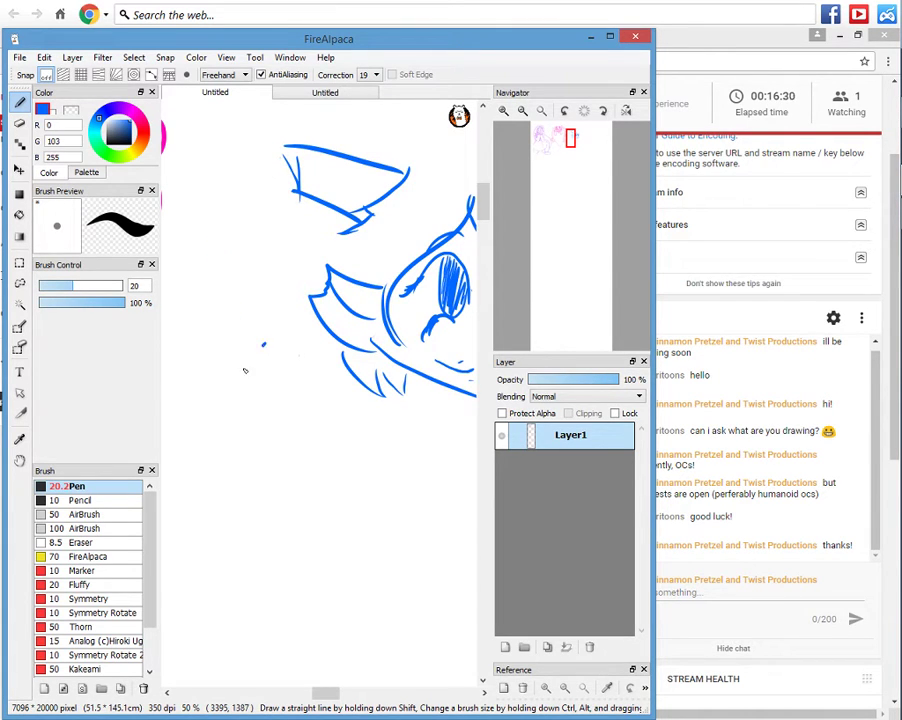
{"action": "mouse_move", "coordinate": [264, 344]}
{"action": "left_mouse_down"}
{"action": "mouse_move", "coordinate": [235, 385]}
{"action": "mouse_move", "coordinate": [254, 378]}
{"action": "left_mouse_up"}
{"action": "left_click_drag", "start_coordinate": [260, 379], "coordinate": [314, 405]}
{"action": "left_click_drag", "start_coordinate": [314, 405], "coordinate": [292, 362]}
{"action": "left_click_drag", "start_coordinate": [292, 362], "coordinate": [316, 321]}
{"action": "left_click_drag", "start_coordinate": [316, 321], "coordinate": [294, 325]}
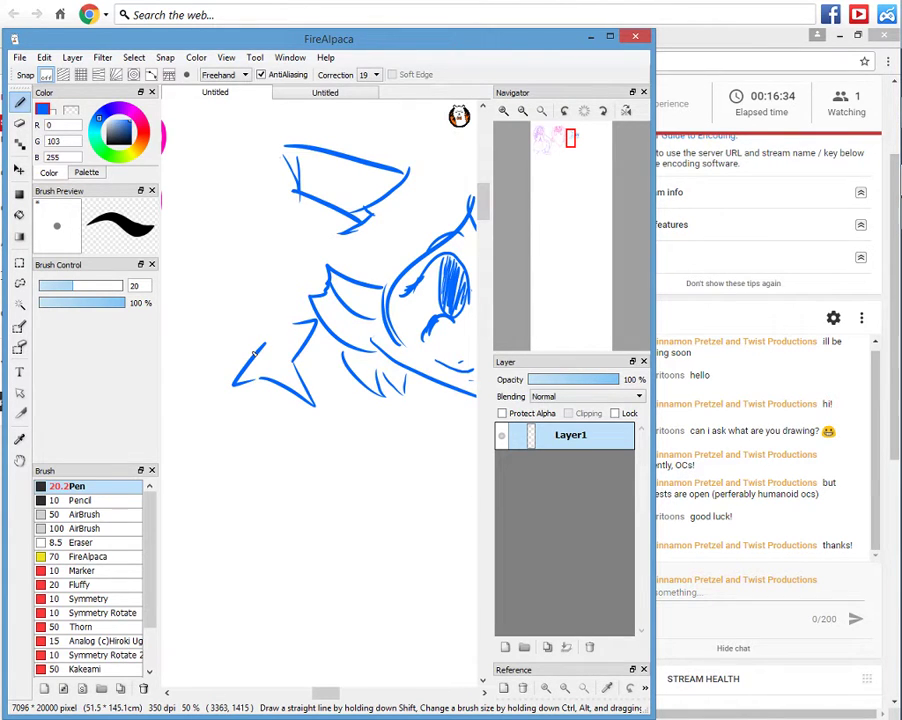
{"action": "left_click_drag", "start_coordinate": [254, 352], "coordinate": [260, 146]}
{"action": "left_click_drag", "start_coordinate": [297, 189], "coordinate": [266, 234]}
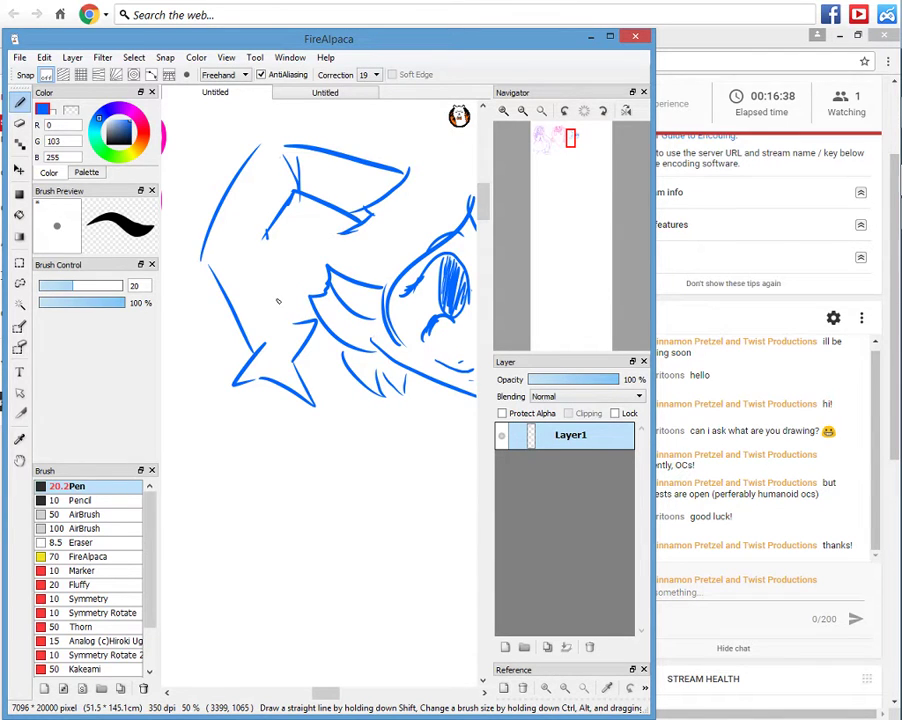
Draw a smaller angular pigtail outline on the right side of the blue head.
{"action": "mouse_move", "coordinate": [570, 139]}
{"action": "left_mouse_down"}
{"action": "mouse_move", "coordinate": [565, 152]}
{"action": "mouse_move", "coordinate": [577, 136]}
{"action": "left_mouse_up"}
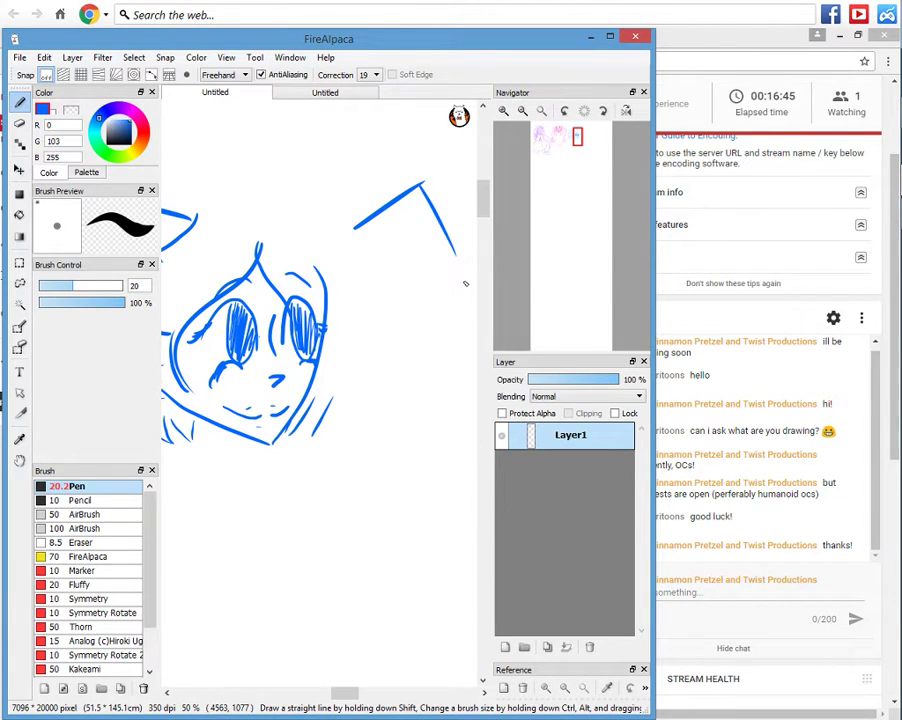
{"action": "key", "text": "ctrl+z"}
{"action": "mouse_move", "coordinate": [330, 233]}
{"action": "left_mouse_down"}
{"action": "mouse_move", "coordinate": [394, 228]}
{"action": "mouse_move", "coordinate": [377, 228]}
{"action": "mouse_move", "coordinate": [418, 294]}
{"action": "left_mouse_up"}
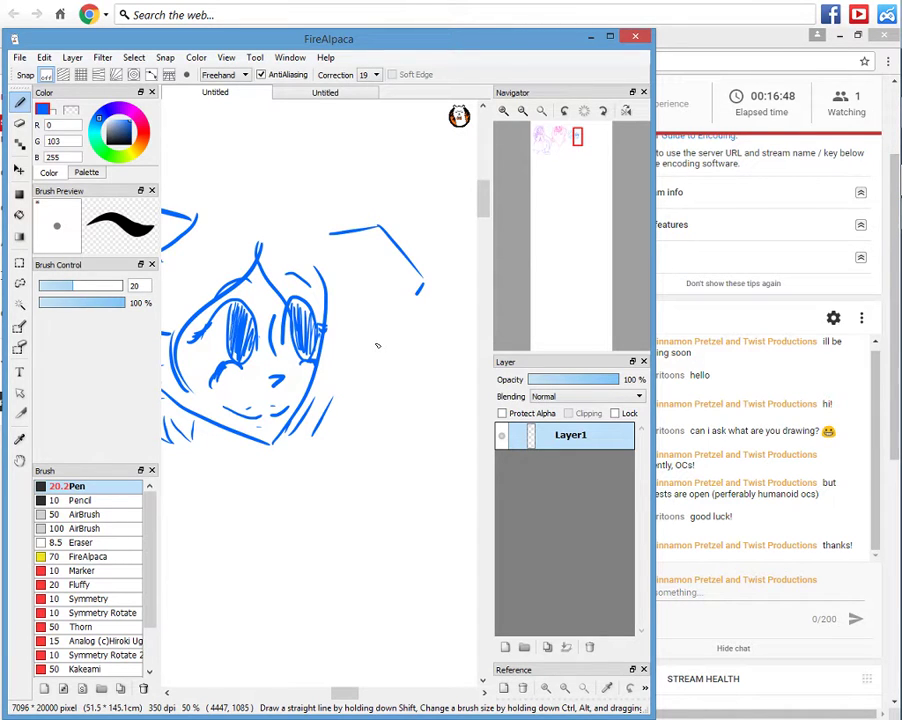
{"action": "left_click_drag", "start_coordinate": [376, 345], "coordinate": [421, 292]}
Draw long hair strands down the right side of the face beside the right pigtail.
{"action": "mouse_move", "coordinate": [322, 218]}
{"action": "left_mouse_down"}
{"action": "mouse_move", "coordinate": [334, 298]}
{"action": "mouse_move", "coordinate": [365, 302]}
{"action": "mouse_move", "coordinate": [383, 388]}
{"action": "mouse_move", "coordinate": [372, 396]}
{"action": "mouse_move", "coordinate": [343, 346]}
{"action": "left_mouse_up"}
{"action": "key", "text": "ctrl+z"}
{"action": "key", "text": "ctrl+z"}
{"action": "key", "text": "ctrl+z"}
{"action": "key", "text": "ctrl+z"}
{"action": "left_click_drag", "start_coordinate": [347, 395], "coordinate": [335, 273]}
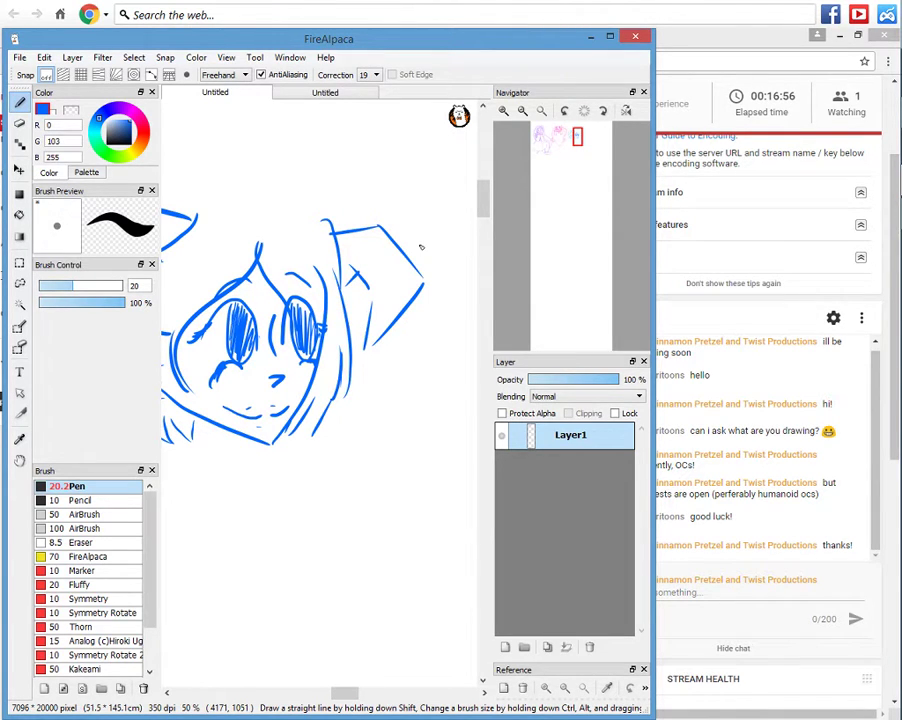
Draw the curved crown of the head between the pigtails and a hair line behind the left ear.
{"action": "mouse_move", "coordinate": [240, 206]}
{"action": "left_mouse_down"}
{"action": "mouse_move", "coordinate": [358, 231]}
{"action": "mouse_move", "coordinate": [436, 229]}
{"action": "left_mouse_up"}
{"action": "left_click_drag", "start_coordinate": [357, 219], "coordinate": [311, 244]}
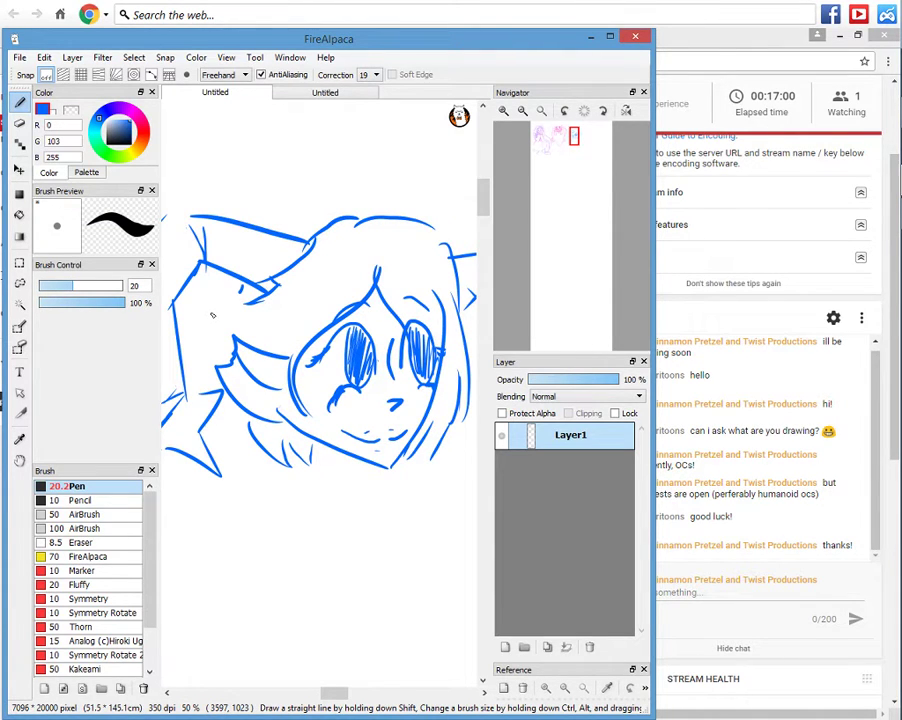
{"action": "left_click_drag", "start_coordinate": [212, 314], "coordinate": [207, 358]}
Draw a collar meeting in a point below the chin, and add sloping shoulders with long outer arm lines on both sides.
{"action": "mouse_move", "coordinate": [262, 452]}
{"action": "left_mouse_down"}
{"action": "mouse_move", "coordinate": [251, 458]}
{"action": "mouse_move", "coordinate": [373, 499]}
{"action": "mouse_move", "coordinate": [376, 513]}
{"action": "left_mouse_up"}
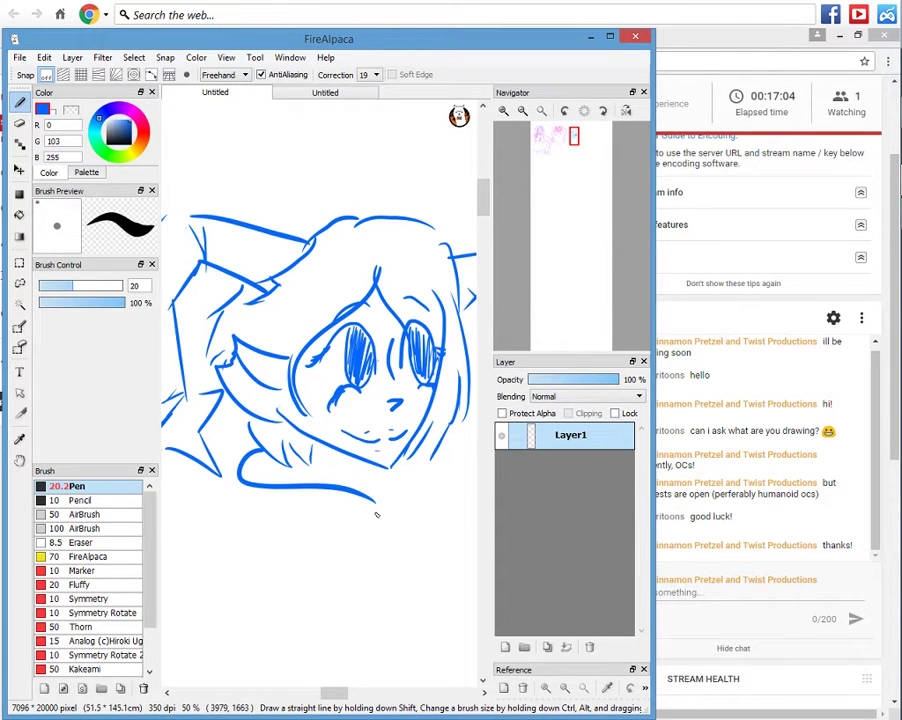
{"action": "left_click_drag", "start_coordinate": [444, 447], "coordinate": [375, 510]}
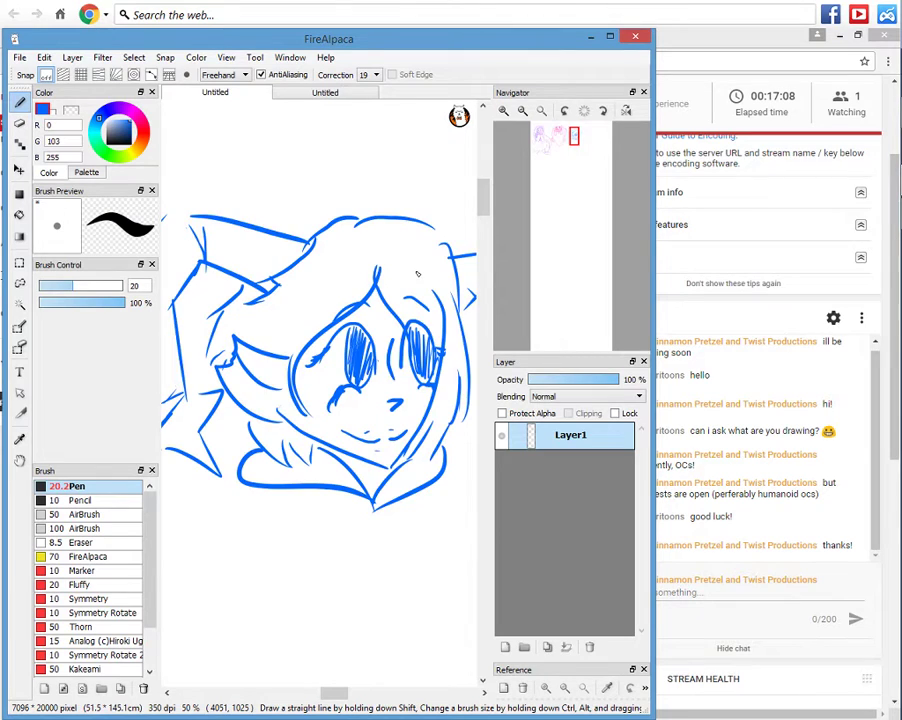
{"action": "mouse_move", "coordinate": [254, 442]}
{"action": "left_mouse_down"}
{"action": "mouse_move", "coordinate": [347, 277]}
{"action": "mouse_move", "coordinate": [288, 347]}
{"action": "mouse_move", "coordinate": [332, 537]}
{"action": "mouse_move", "coordinate": [350, 575]}
{"action": "left_mouse_up"}
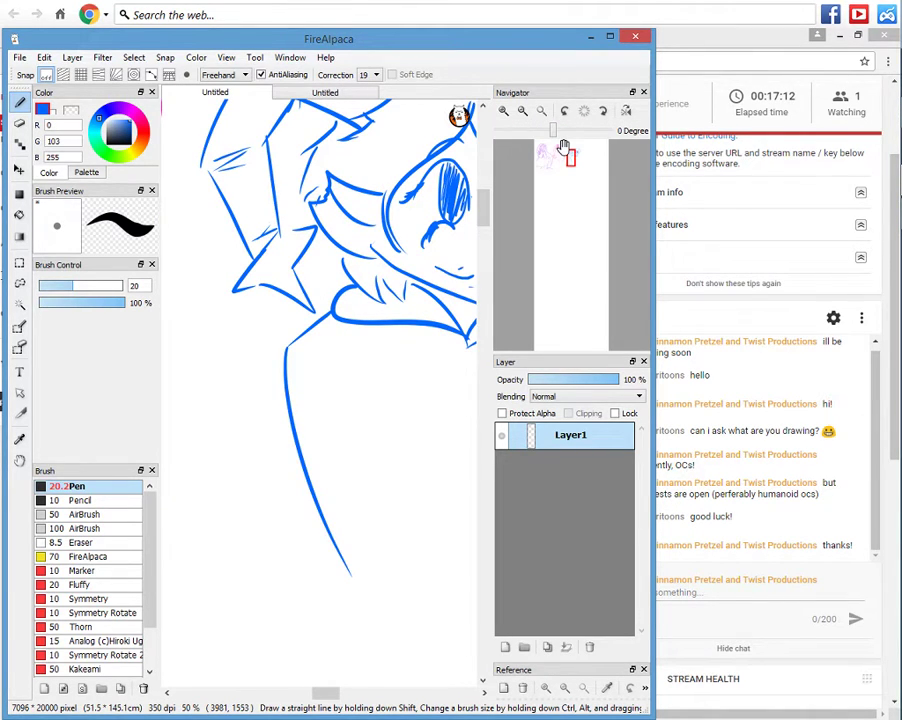
{"action": "left_click_drag", "start_coordinate": [563, 148], "coordinate": [569, 156]}
{"action": "left_click_drag", "start_coordinate": [423, 255], "coordinate": [358, 502]}
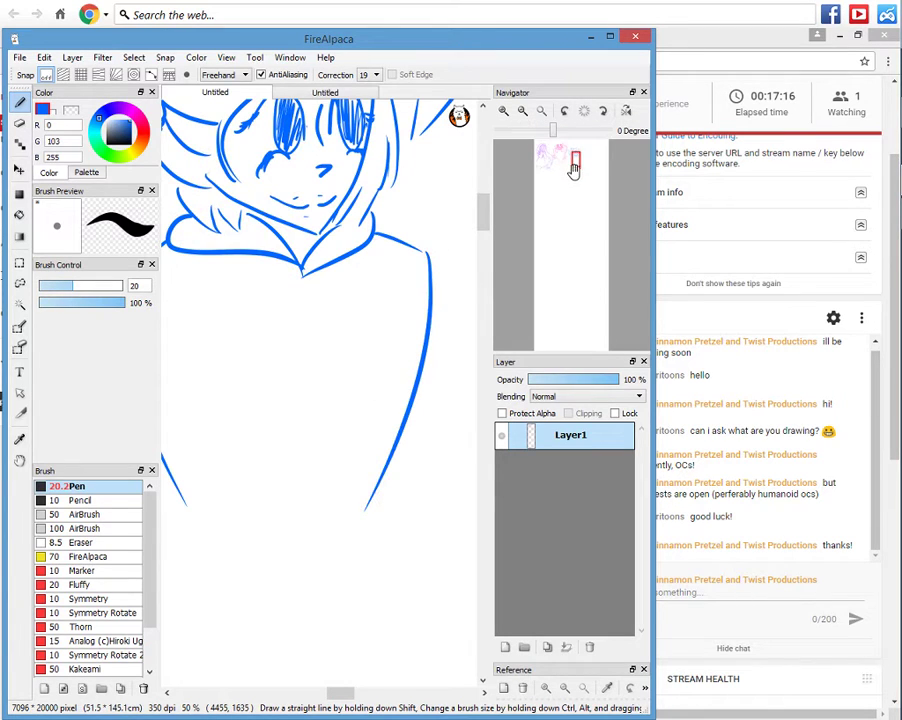
Draw the torso's side lines between the blue character's arms, tapering down to a V-shaped point.
{"action": "left_click_drag", "start_coordinate": [574, 168], "coordinate": [574, 148]}
{"action": "left_click_drag", "start_coordinate": [242, 170], "coordinate": [230, 212]}
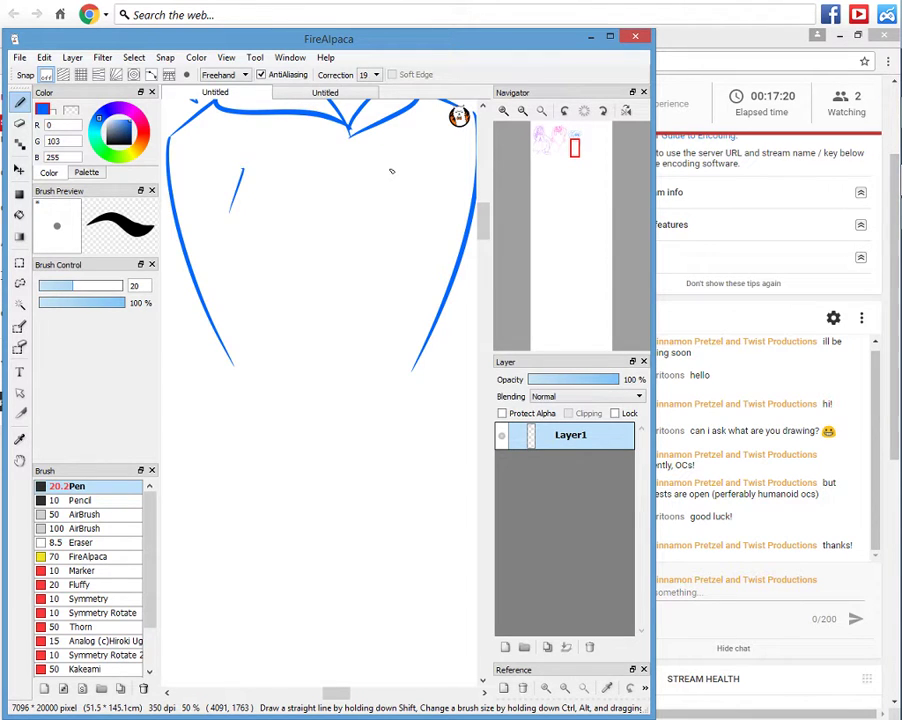
{"action": "left_click_drag", "start_coordinate": [388, 163], "coordinate": [343, 297]}
{"action": "left_click_drag", "start_coordinate": [234, 225], "coordinate": [250, 268]}
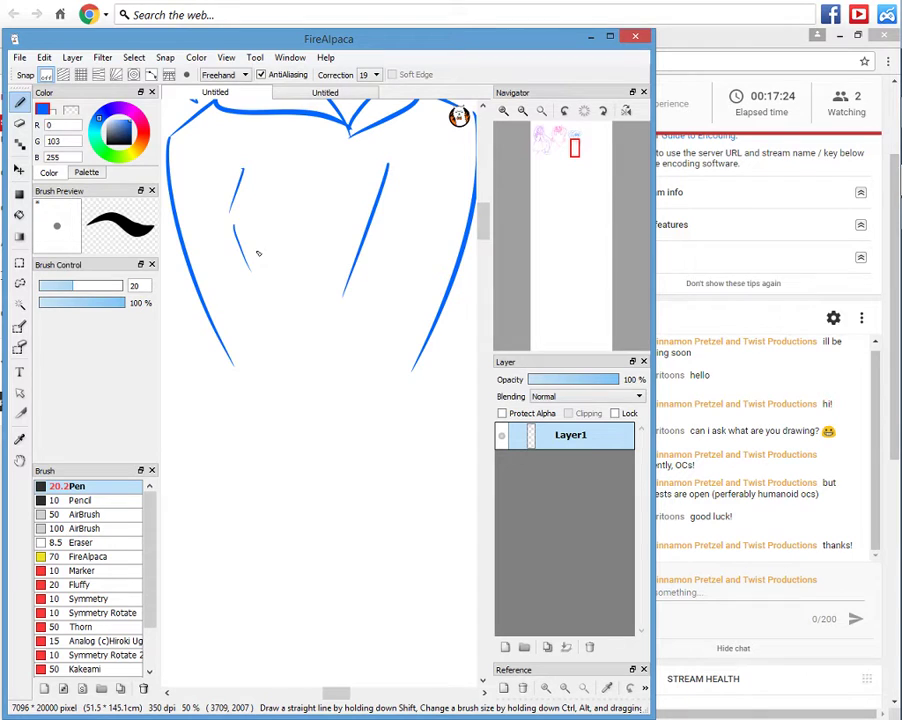
{"action": "key", "text": "ctrl+z"}
{"action": "left_click_drag", "start_coordinate": [235, 221], "coordinate": [279, 275]}
{"action": "left_click_drag", "start_coordinate": [276, 268], "coordinate": [324, 345]}
{"action": "left_click_drag", "start_coordinate": [338, 293], "coordinate": [323, 344]}
Add cross-shaped marks at both sides, an angular zigzag on the chest, and two tasselled drawstrings hanging from the collar.
{"action": "mouse_move", "coordinate": [183, 240]}
{"action": "left_mouse_down"}
{"action": "mouse_move", "coordinate": [225, 227]}
{"action": "mouse_move", "coordinate": [209, 258]}
{"action": "left_mouse_up"}
{"action": "left_click_drag", "start_coordinate": [213, 210], "coordinate": [222, 244]}
{"action": "mouse_move", "coordinate": [272, 171]}
{"action": "left_mouse_down"}
{"action": "mouse_move", "coordinate": [290, 216]}
{"action": "mouse_move", "coordinate": [333, 170]}
{"action": "mouse_move", "coordinate": [361, 189]}
{"action": "mouse_move", "coordinate": [326, 247]}
{"action": "mouse_move", "coordinate": [351, 238]}
{"action": "left_mouse_up"}
{"action": "left_click_drag", "start_coordinate": [272, 116], "coordinate": [250, 190]}
{"action": "left_click_drag", "start_coordinate": [290, 122], "coordinate": [248, 207]}
{"action": "mouse_move", "coordinate": [380, 128]}
{"action": "left_mouse_down"}
{"action": "mouse_move", "coordinate": [372, 188]}
{"action": "mouse_move", "coordinate": [361, 230]}
{"action": "left_mouse_up"}
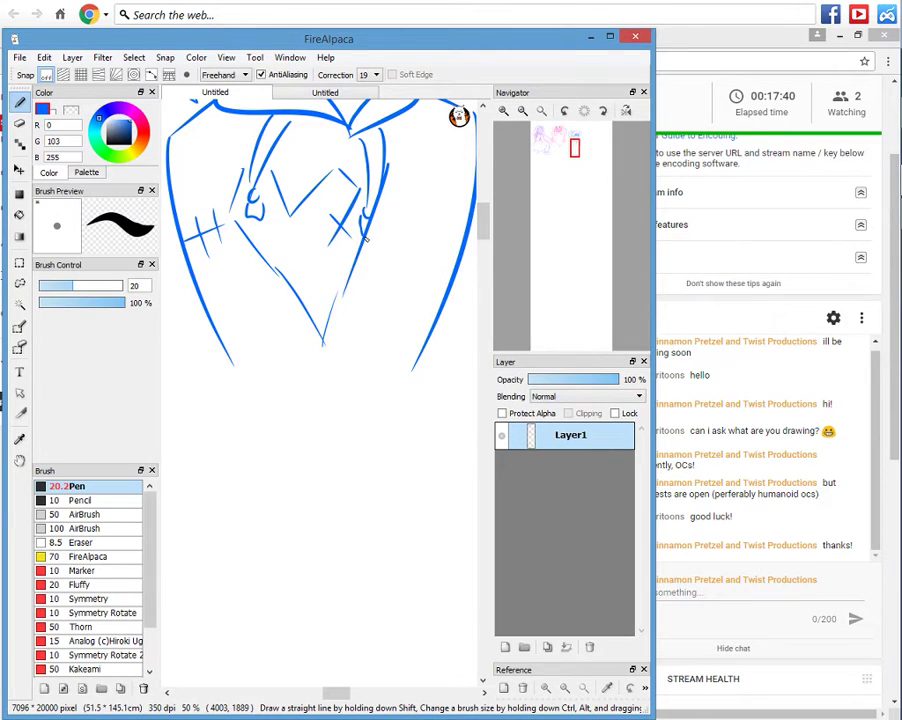
Draw short detail lines inside the blue character's right pigtail.
{"action": "left_click_drag", "start_coordinate": [574, 149], "coordinate": [580, 137]}
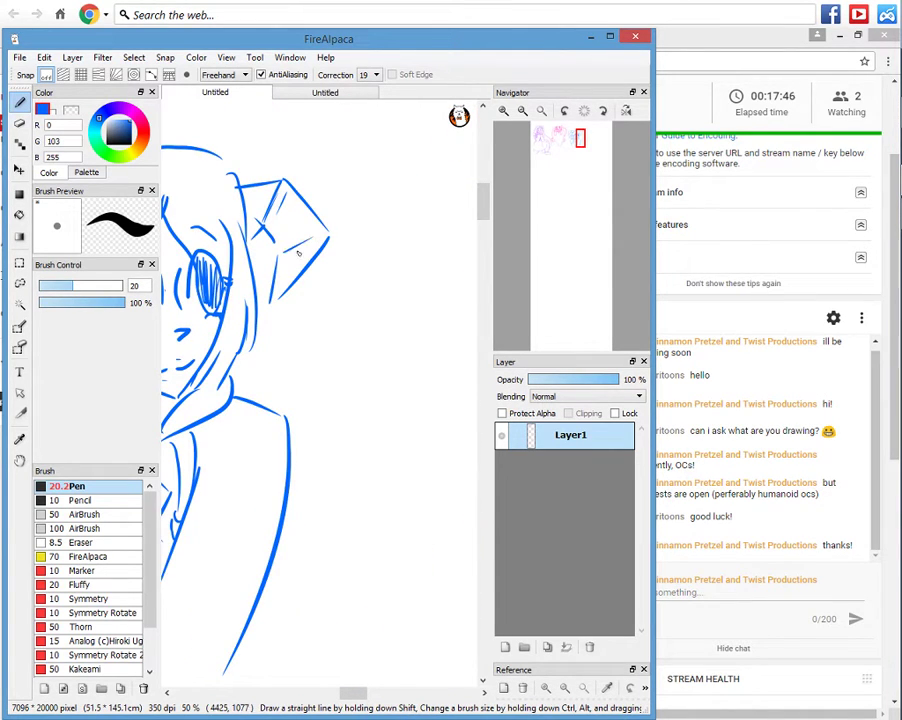
{"action": "left_click_drag", "start_coordinate": [316, 238], "coordinate": [285, 251]}
{"action": "scroll", "coordinate": [568, 170], "scroll_direction": "down", "scroll_amount": 1}
{"action": "scroll", "coordinate": [568, 170], "scroll_direction": "up", "scroll_amount": 1}
{"action": "scroll", "coordinate": [568, 175], "scroll_direction": "down", "scroll_amount": 2}
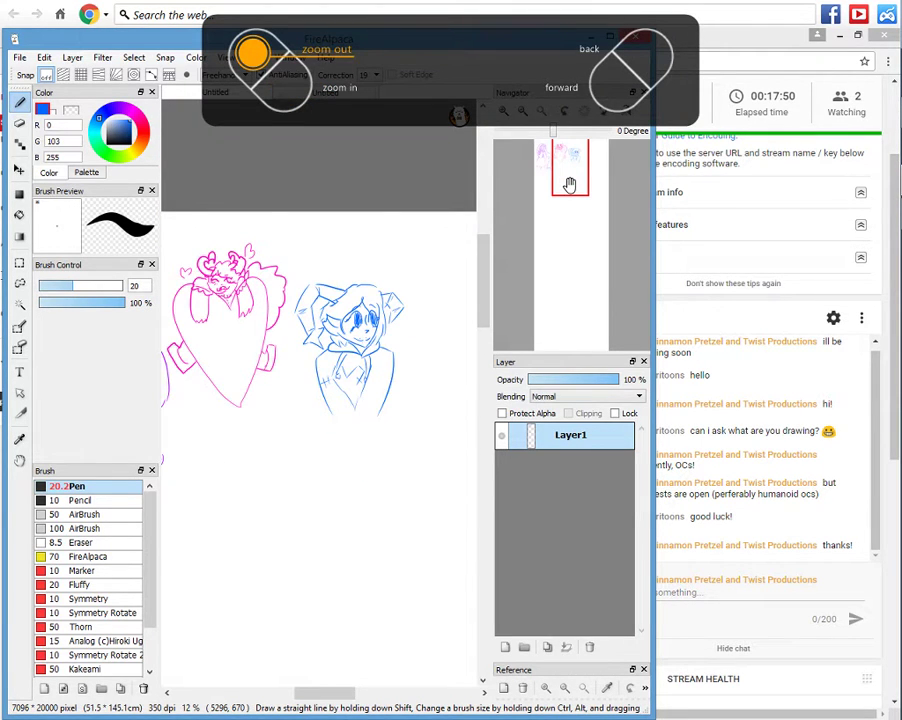
{"action": "left_click_drag", "start_coordinate": [569, 185], "coordinate": [568, 170]}
Switch to the Spotify playlist in the browser and play Booty Swing.
{"action": "left_click", "coordinate": [589, 37]}
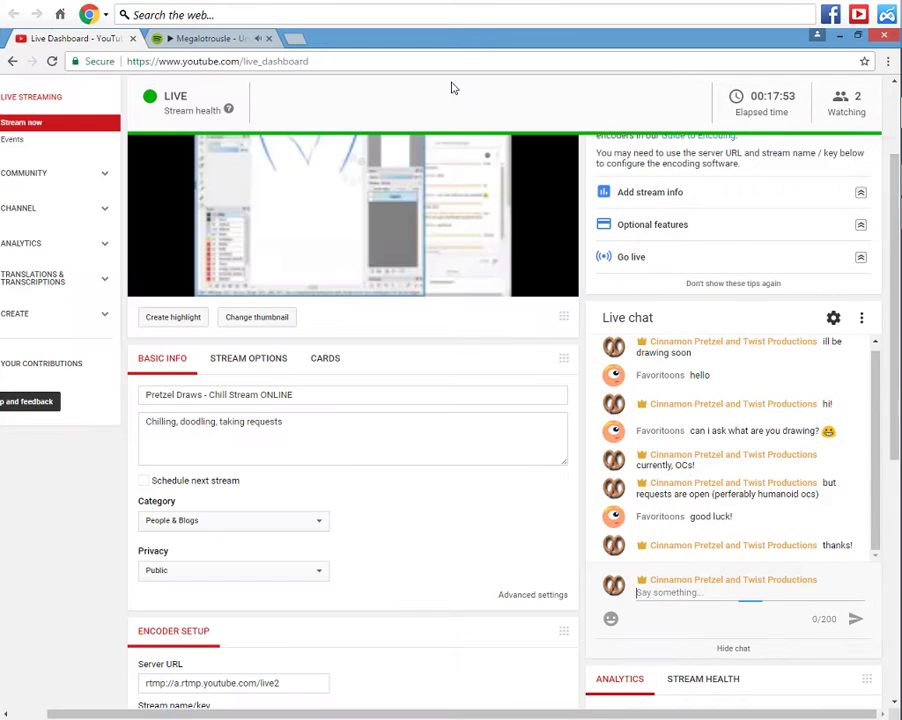
{"action": "key", "text": "ctrl+Tab"}
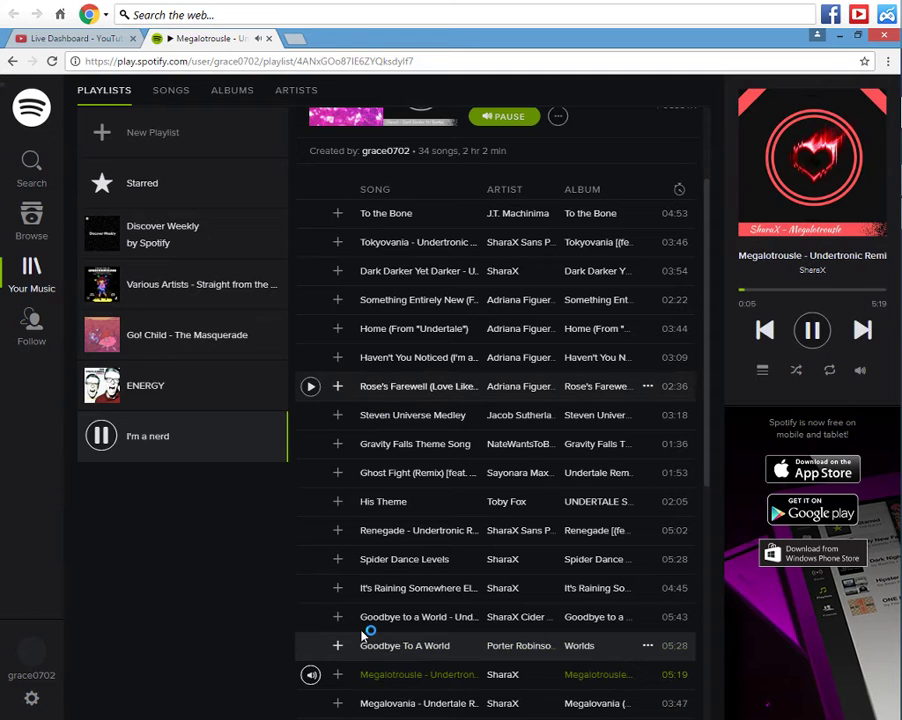
{"action": "left_click_drag", "start_coordinate": [707, 306], "coordinate": [707, 482]}
{"action": "left_click", "coordinate": [311, 404]}
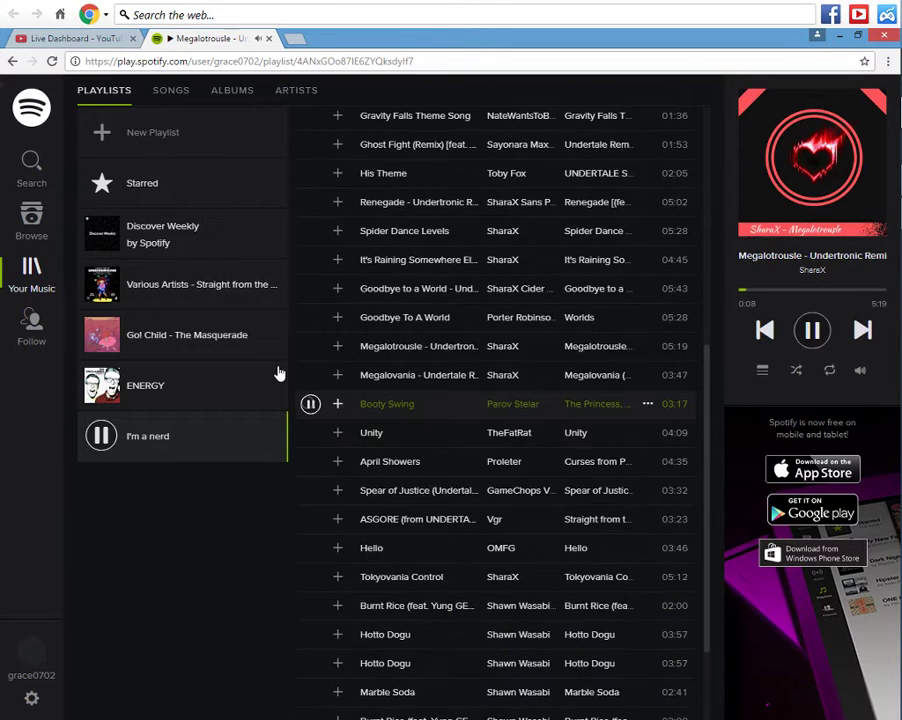
{"action": "key", "text": "ctrl+Tab"}
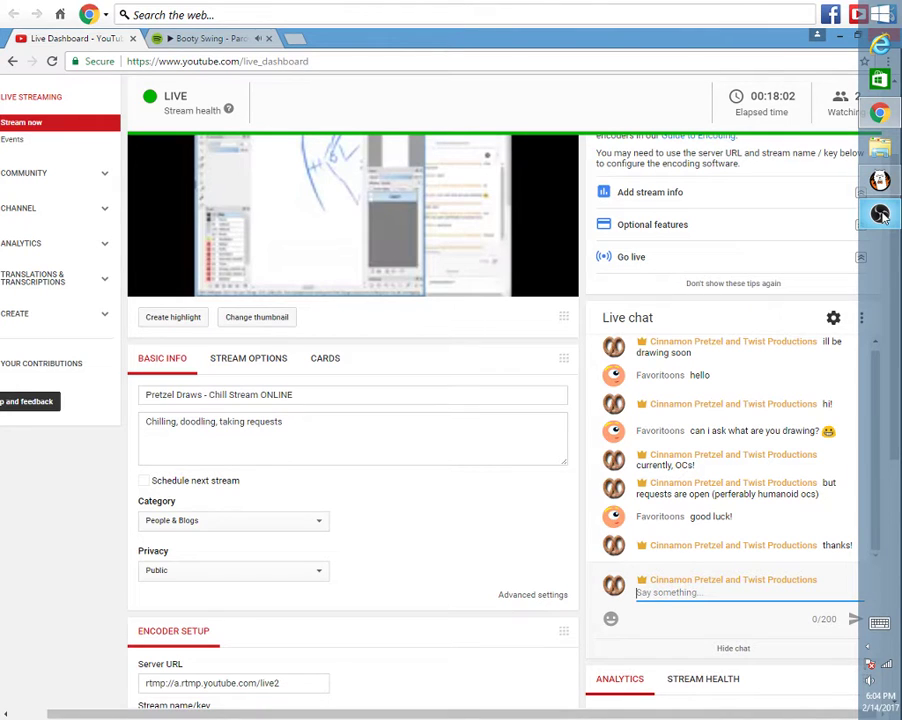
Return to FireAlpaca and set the pen colour to purple (150, 0, 255) for the blank area beside the blue character.
{"action": "left_click", "coordinate": [881, 216]}
{"action": "scroll", "coordinate": [566, 194], "scroll_direction": "up", "scroll_amount": 3}
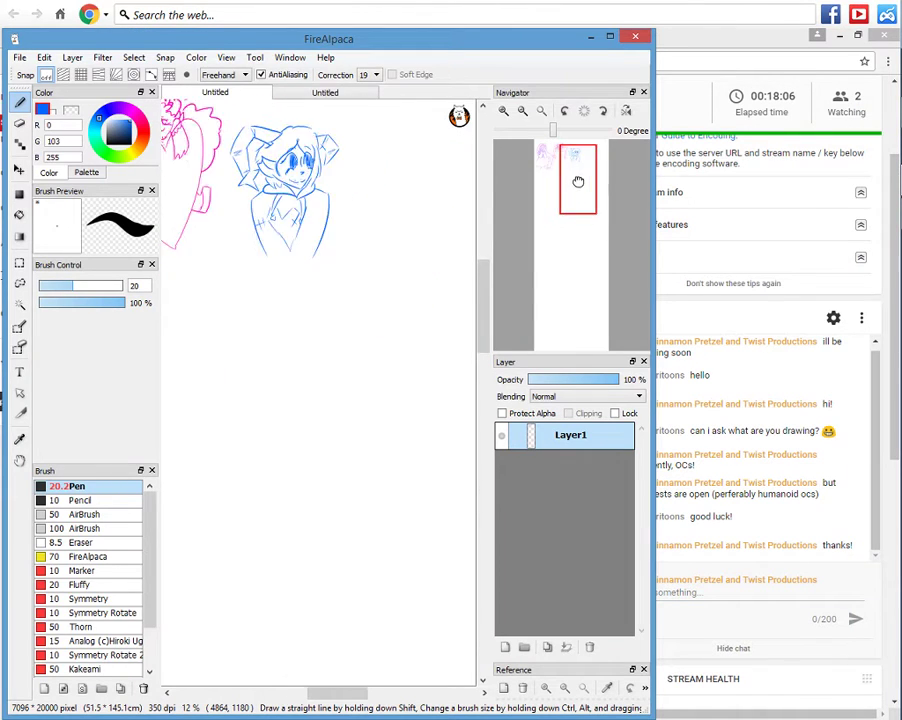
{"action": "left_click_drag", "start_coordinate": [578, 176], "coordinate": [591, 157]}
{"action": "scroll", "coordinate": [580, 175], "scroll_direction": "up", "scroll_amount": 1}
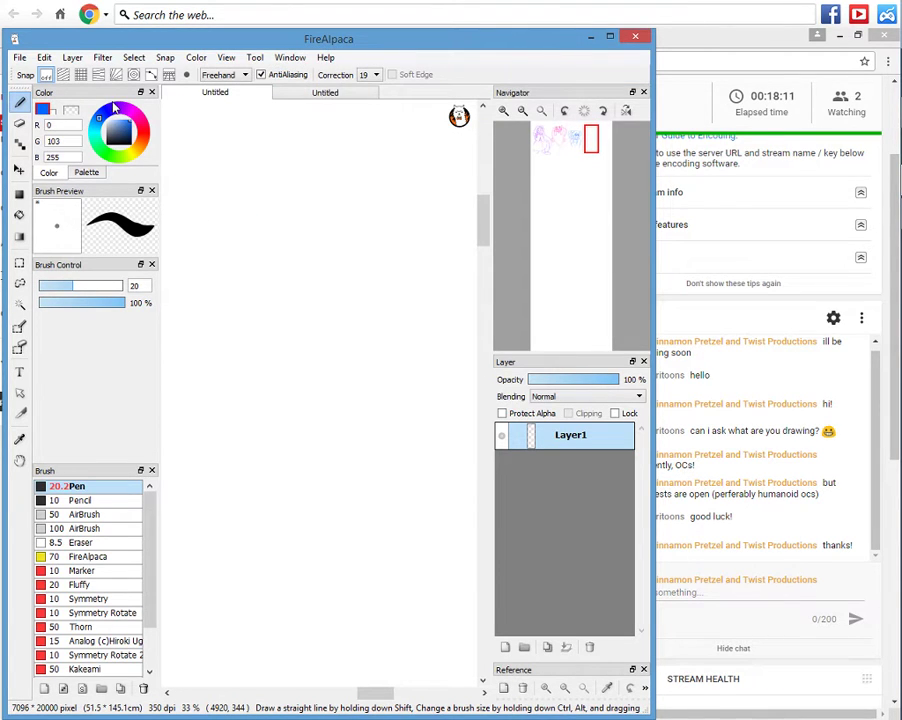
{"action": "left_click", "coordinate": [116, 107]}
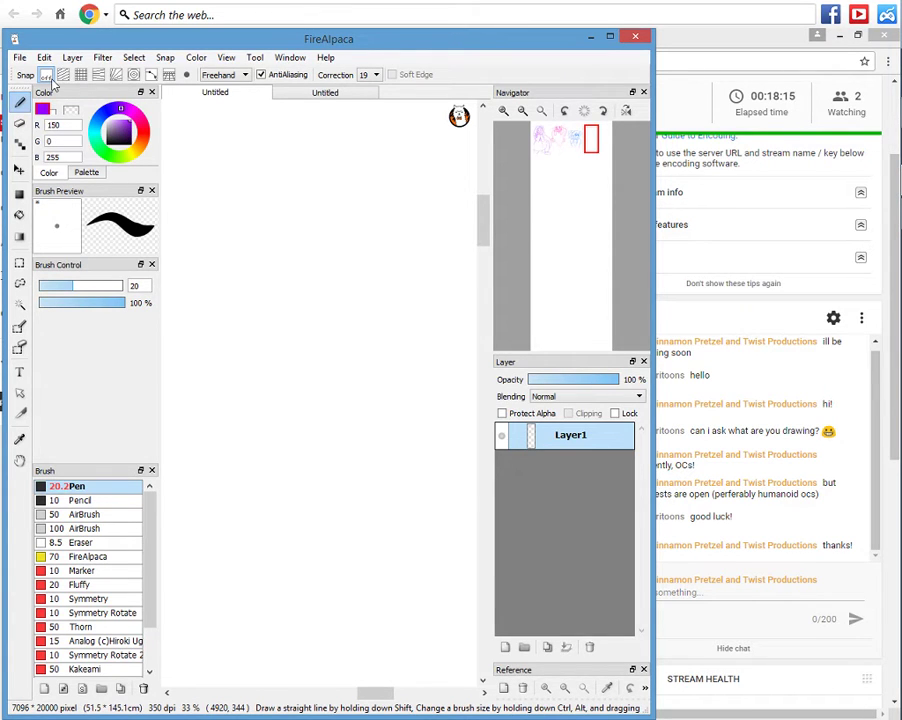
{"action": "mouse_move", "coordinate": [253, 215]}
{"action": "left_mouse_down"}
{"action": "mouse_move", "coordinate": [292, 247]}
{"action": "mouse_move", "coordinate": [313, 182]}
{"action": "left_mouse_up"}
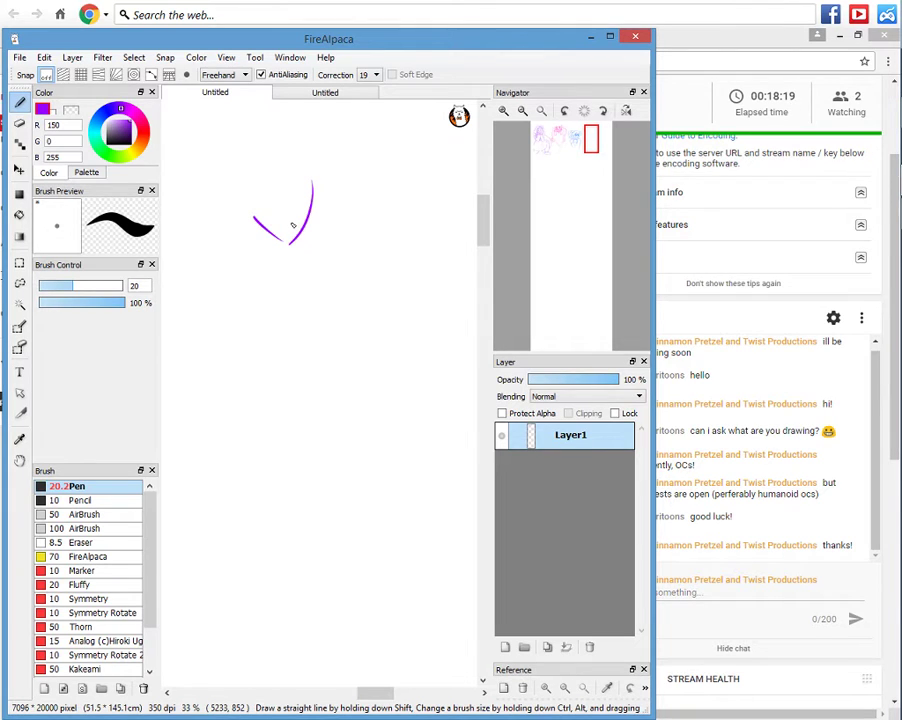
{"action": "key", "text": "ctrl+z"}
{"action": "key", "text": "ctrl+z"}
Draw a slanted jaw line and a long curved cheek line in purple, with short neck strokes below.
{"action": "left_click_drag", "start_coordinate": [287, 237], "coordinate": [341, 247]}
{"action": "left_click_drag", "start_coordinate": [343, 248], "coordinate": [346, 174]}
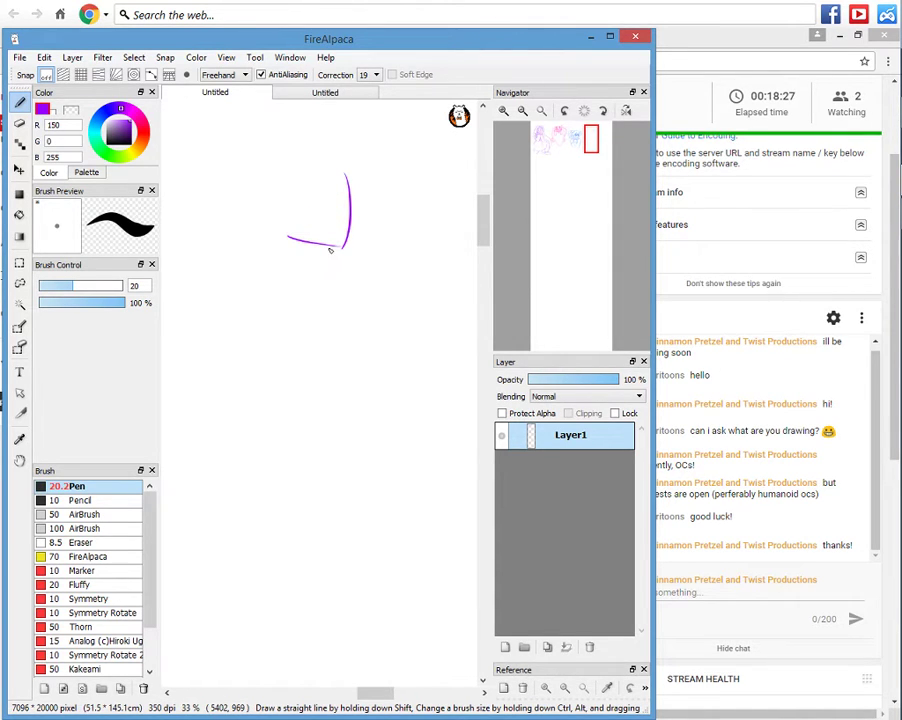
{"action": "left_click_drag", "start_coordinate": [336, 258], "coordinate": [344, 264]}
{"action": "left_click_drag", "start_coordinate": [289, 243], "coordinate": [290, 257]}
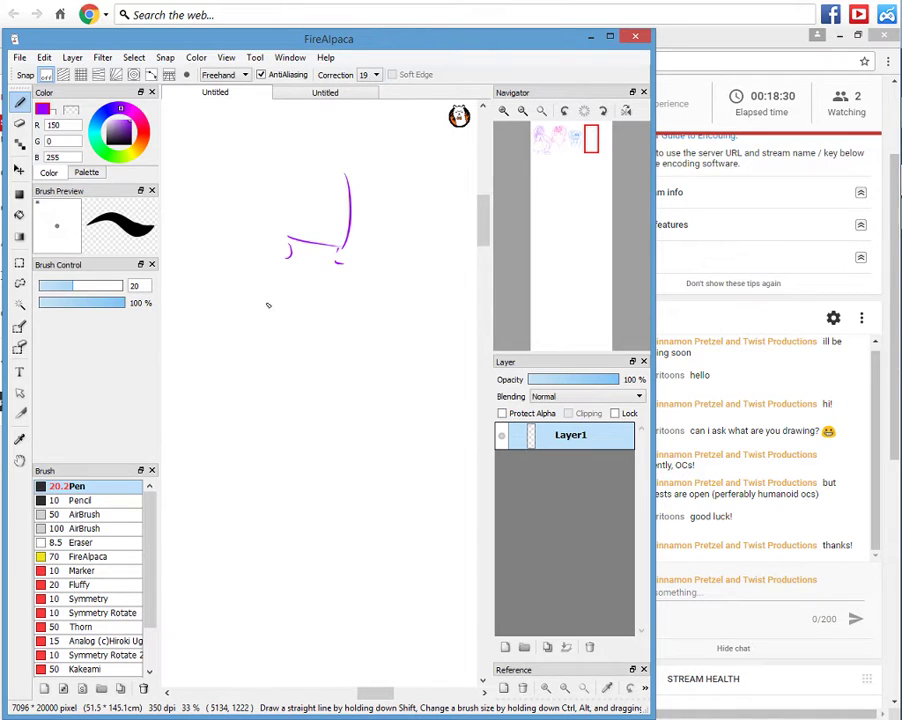
{"action": "left_click_drag", "start_coordinate": [266, 302], "coordinate": [292, 327]}
{"action": "left_click", "coordinate": [591, 37]}
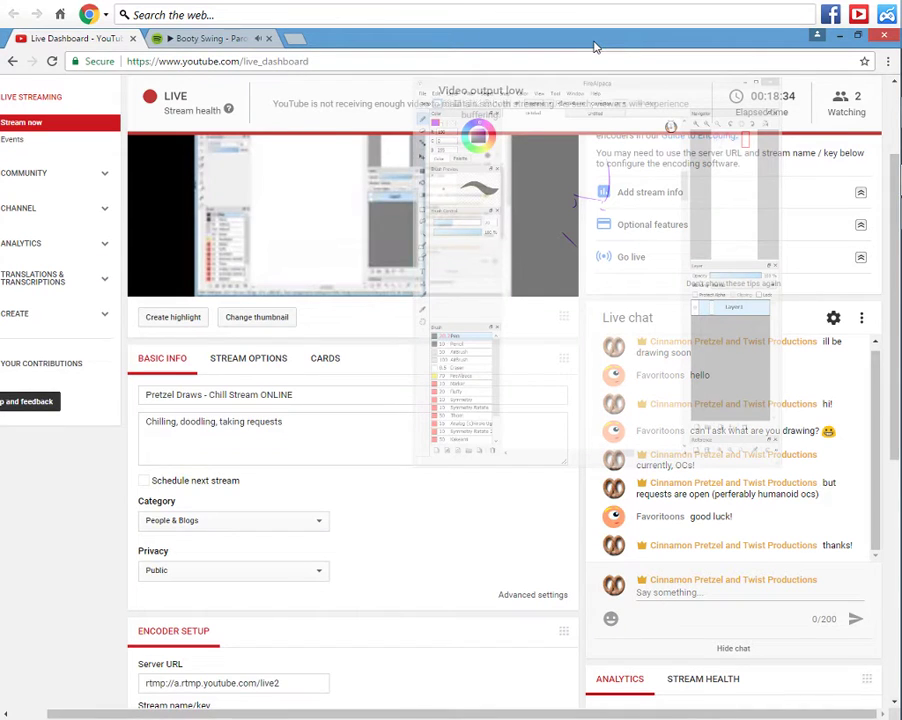
{"action": "left_click", "coordinate": [880, 181]}
{"action": "mouse_move", "coordinate": [362, 279]}
{"action": "left_mouse_down"}
{"action": "mouse_move", "coordinate": [390, 295]}
{"action": "mouse_move", "coordinate": [355, 312]}
{"action": "left_mouse_up"}
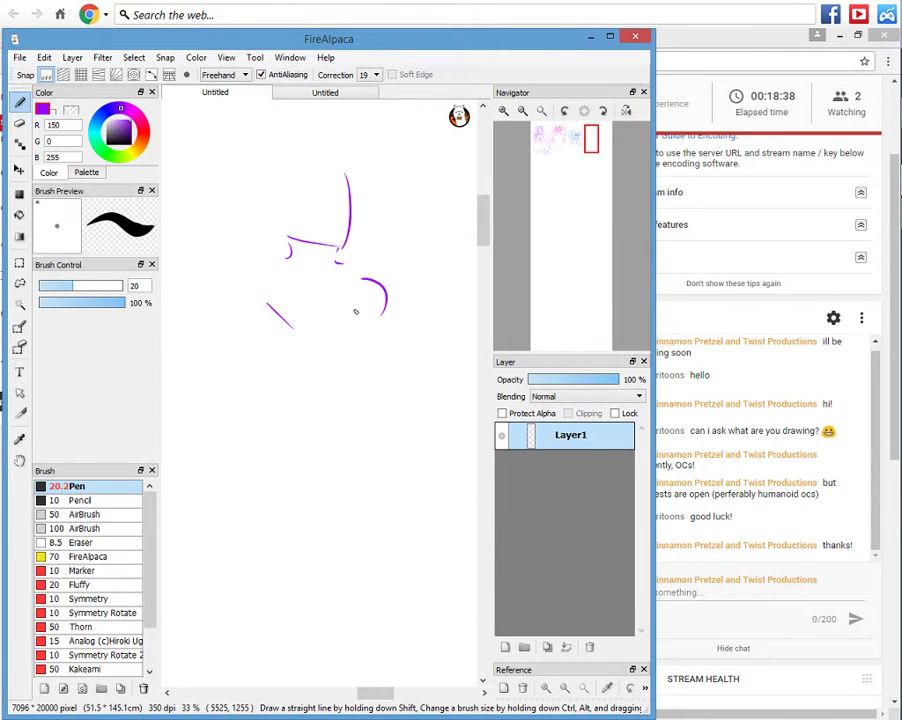
{"action": "key", "text": "ctrl+z"}
{"action": "mouse_move", "coordinate": [366, 279]}
{"action": "left_mouse_down"}
{"action": "mouse_move", "coordinate": [396, 308]}
{"action": "mouse_move", "coordinate": [360, 315]}
{"action": "left_mouse_up"}
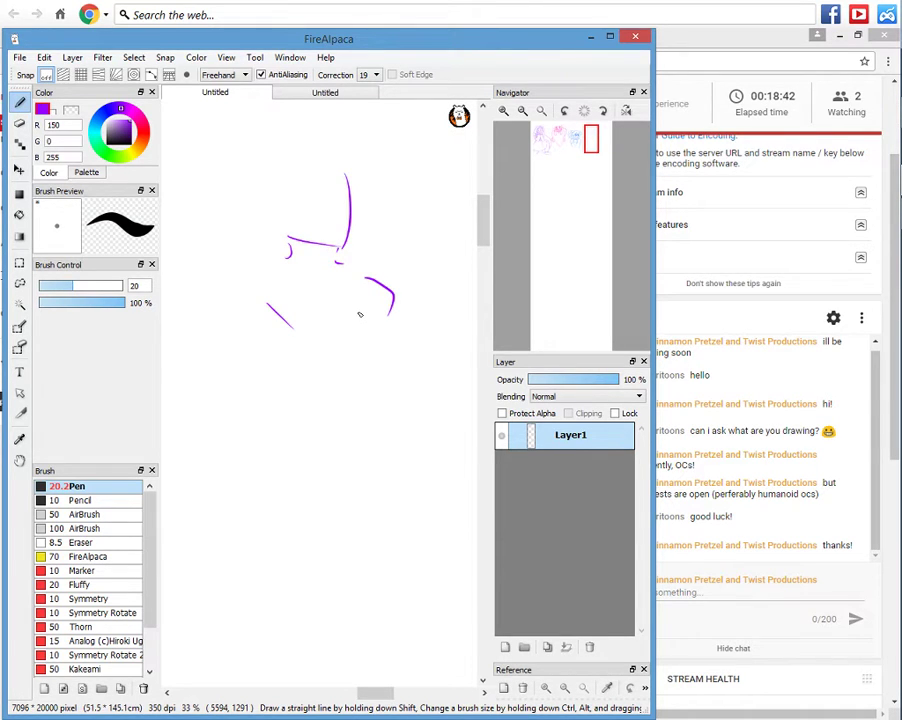
{"action": "key", "text": "ctrl+z"}
{"action": "key", "text": "ctrl+z"}
Draw the purple figure's left torso side, right shoulder and side curve, and a waist outline with short fold strokes.
{"action": "left_click_drag", "start_coordinate": [285, 286], "coordinate": [301, 328]}
{"action": "left_click_drag", "start_coordinate": [358, 273], "coordinate": [380, 297]}
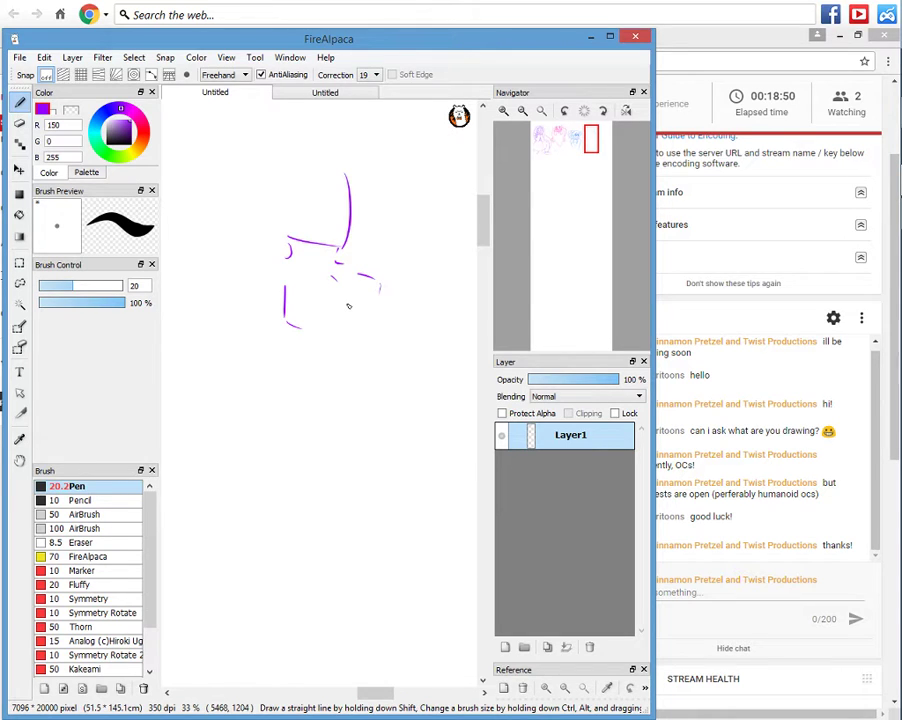
{"action": "left_click_drag", "start_coordinate": [380, 291], "coordinate": [385, 323]}
{"action": "mouse_move", "coordinate": [297, 332]}
{"action": "left_mouse_down"}
{"action": "mouse_move", "coordinate": [301, 352]}
{"action": "mouse_move", "coordinate": [292, 360]}
{"action": "mouse_move", "coordinate": [322, 335]}
{"action": "mouse_move", "coordinate": [336, 343]}
{"action": "left_mouse_up"}
{"action": "mouse_move", "coordinate": [323, 351]}
{"action": "left_mouse_down"}
{"action": "mouse_move", "coordinate": [338, 343]}
{"action": "mouse_move", "coordinate": [338, 357]}
{"action": "left_mouse_up"}
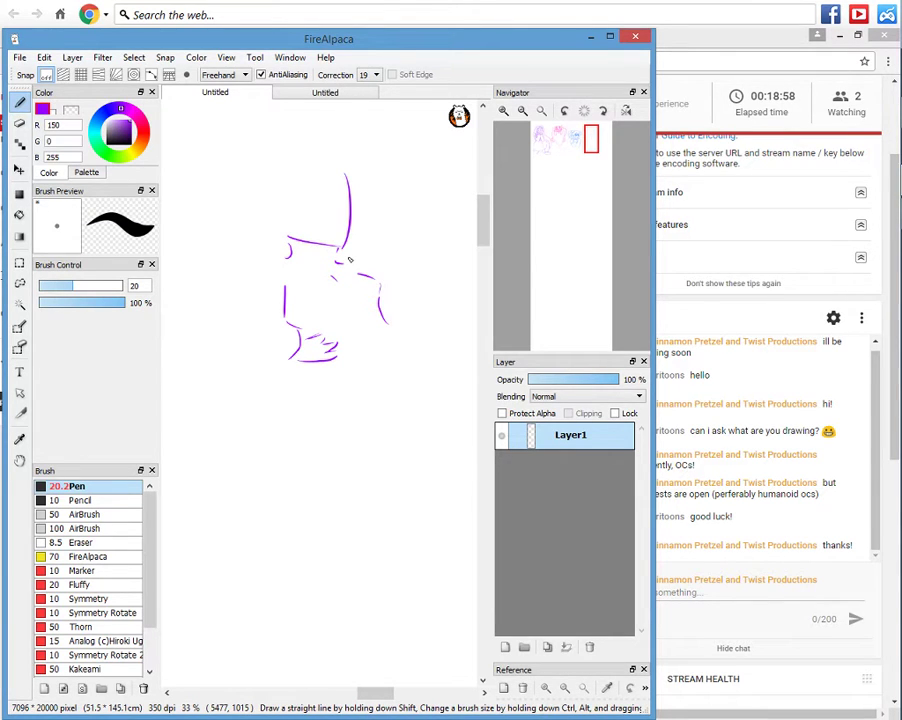
{"action": "left_click_drag", "start_coordinate": [337, 262], "coordinate": [380, 174]}
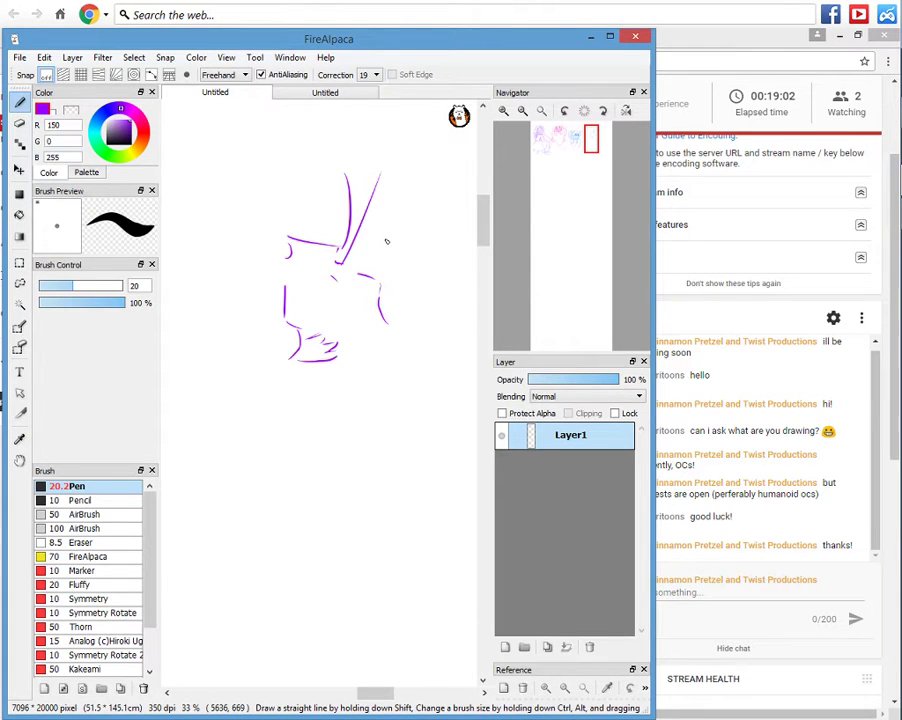
{"action": "key", "text": "ctrl+z"}
{"action": "mouse_move", "coordinate": [346, 175]}
{"action": "left_mouse_down"}
{"action": "mouse_move", "coordinate": [350, 243]}
{"action": "mouse_move", "coordinate": [403, 137]}
{"action": "left_mouse_up"}
{"action": "left_click_drag", "start_coordinate": [595, 156], "coordinate": [593, 149]}
{"action": "left_click_drag", "start_coordinate": [310, 388], "coordinate": [359, 276]}
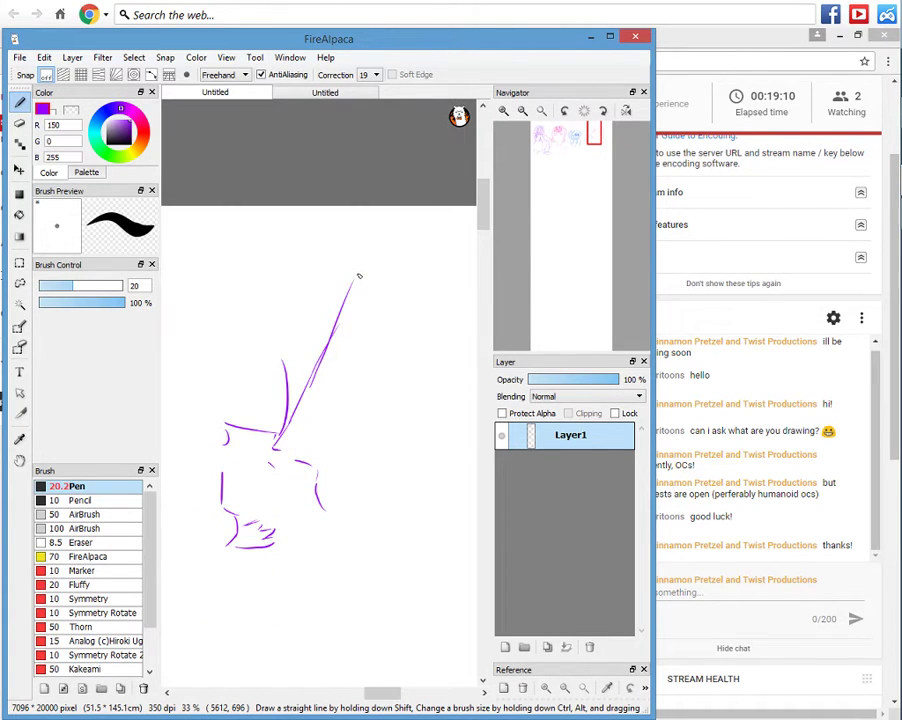
{"action": "key", "text": "ctrl+z"}
{"action": "key", "text": "ctrl+z"}
{"action": "key", "text": "ctrl+z"}
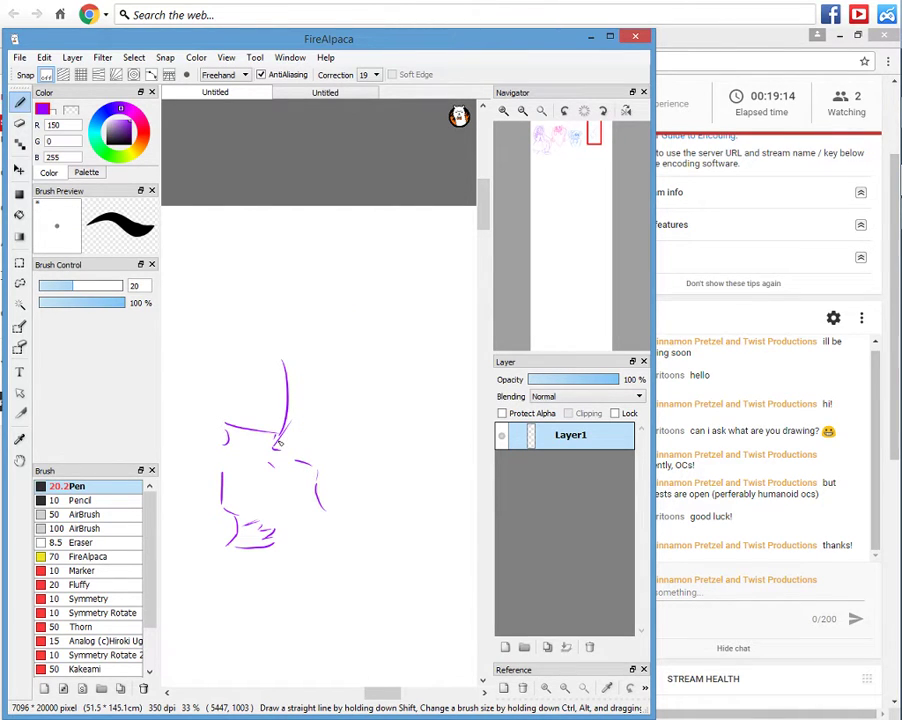
Draw a long raised arm on the figure's right, ending in a curled hand with a two-line cuff at the wrist.
{"action": "mouse_move", "coordinate": [278, 442]}
{"action": "left_mouse_down"}
{"action": "mouse_move", "coordinate": [354, 268]}
{"action": "mouse_move", "coordinate": [375, 278]}
{"action": "mouse_move", "coordinate": [382, 270]}
{"action": "mouse_move", "coordinate": [355, 284]}
{"action": "mouse_move", "coordinate": [388, 299]}
{"action": "left_mouse_up"}
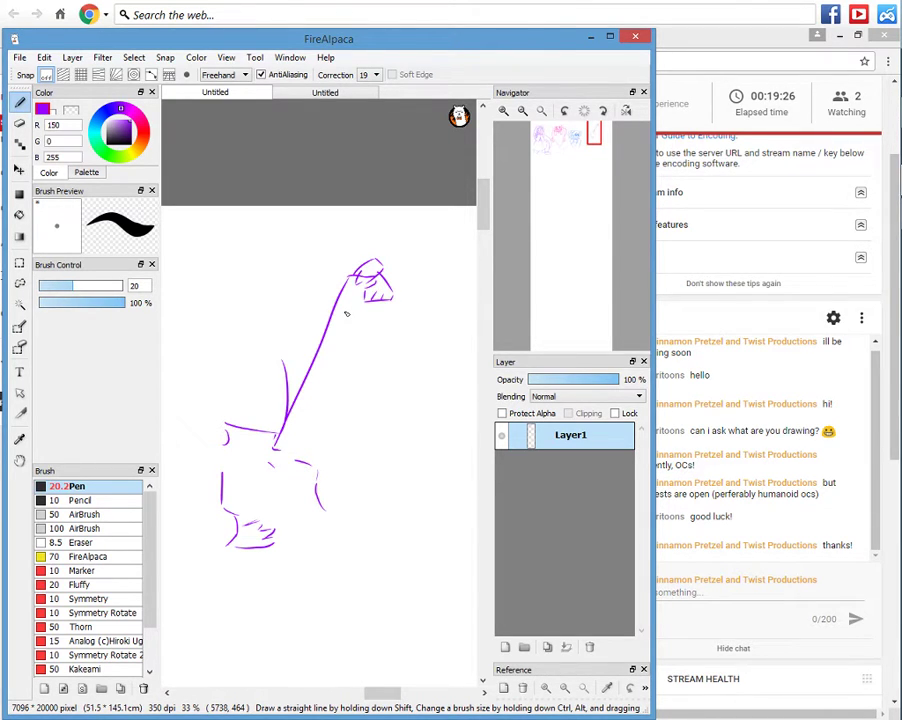
{"action": "mouse_move", "coordinate": [338, 296]}
{"action": "left_mouse_down"}
{"action": "mouse_move", "coordinate": [384, 313]}
{"action": "mouse_move", "coordinate": [372, 334]}
{"action": "mouse_move", "coordinate": [387, 310]}
{"action": "left_mouse_up"}
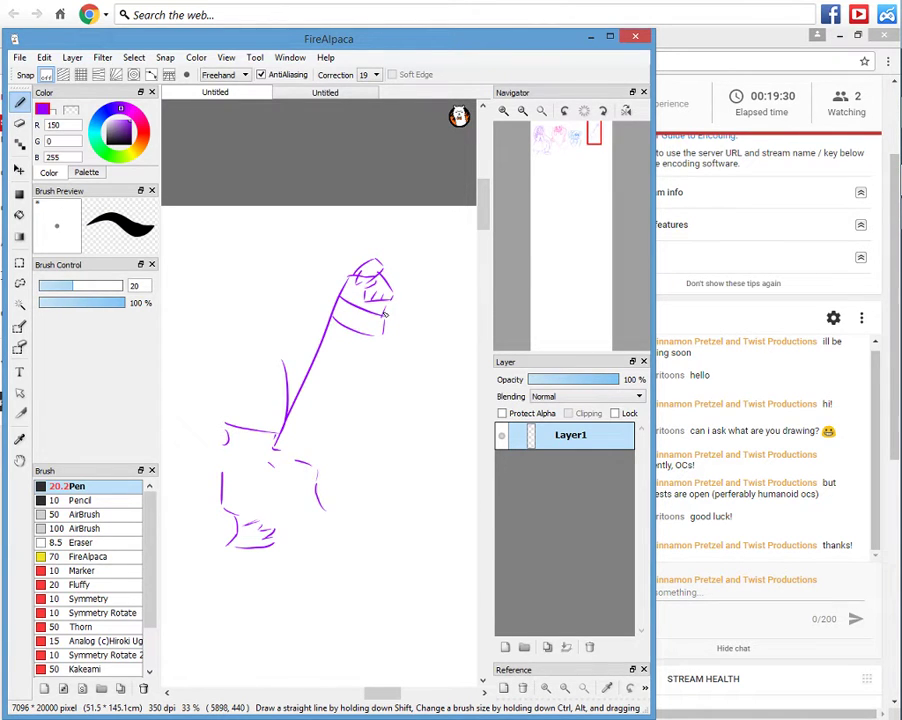
{"action": "mouse_move", "coordinate": [322, 436]}
{"action": "left_mouse_down"}
{"action": "mouse_move", "coordinate": [316, 452]}
{"action": "mouse_move", "coordinate": [337, 409]}
{"action": "left_mouse_up"}
Draw the bent left arm with its elbow outward, a striped cuff and a hand at the hip.
{"action": "left_click_drag", "start_coordinate": [576, 224], "coordinate": [588, 151]}
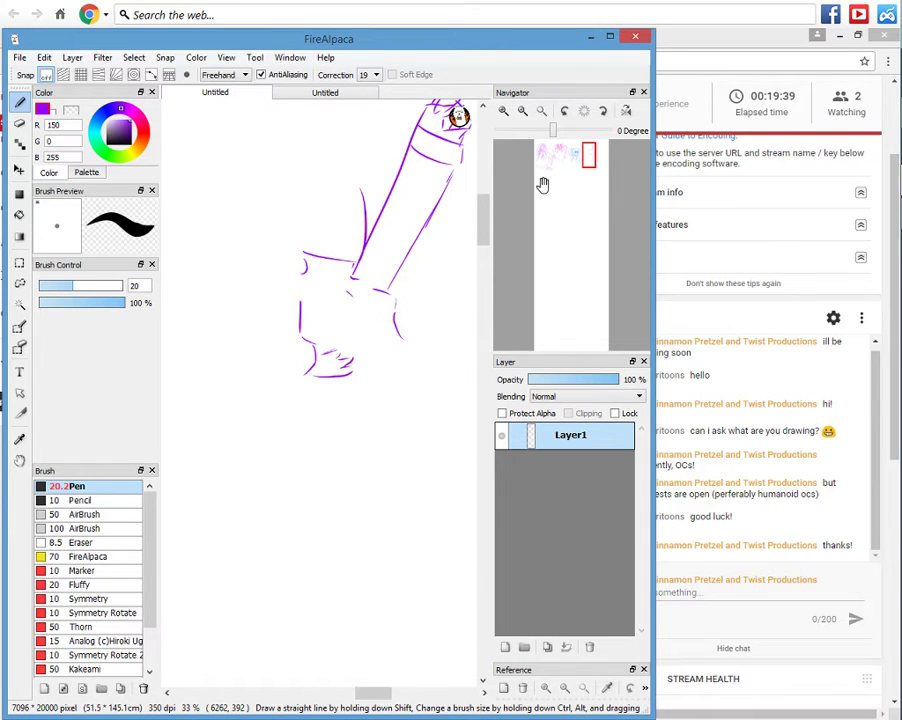
{"action": "left_click_drag", "start_coordinate": [299, 276], "coordinate": [268, 265]}
{"action": "mouse_move", "coordinate": [268, 265]}
{"action": "left_mouse_down"}
{"action": "mouse_move", "coordinate": [180, 320]}
{"action": "mouse_move", "coordinate": [285, 424]}
{"action": "mouse_move", "coordinate": [305, 404]}
{"action": "left_mouse_up"}
{"action": "mouse_move", "coordinate": [310, 378]}
{"action": "left_mouse_down"}
{"action": "mouse_move", "coordinate": [317, 404]}
{"action": "mouse_move", "coordinate": [288, 355]}
{"action": "mouse_move", "coordinate": [256, 334]}
{"action": "mouse_move", "coordinate": [267, 403]}
{"action": "left_mouse_up"}
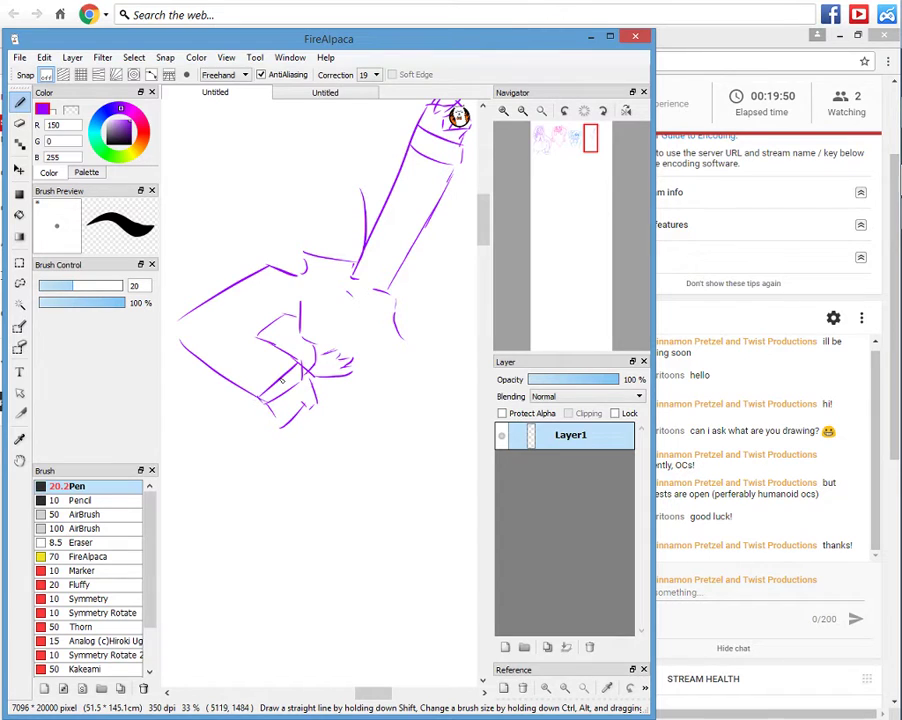
{"action": "mouse_move", "coordinate": [276, 380]}
{"action": "left_mouse_down"}
{"action": "mouse_move", "coordinate": [286, 391]}
{"action": "mouse_move", "coordinate": [273, 343]}
{"action": "mouse_move", "coordinate": [246, 389]}
{"action": "mouse_move", "coordinate": [265, 378]}
{"action": "left_mouse_up"}
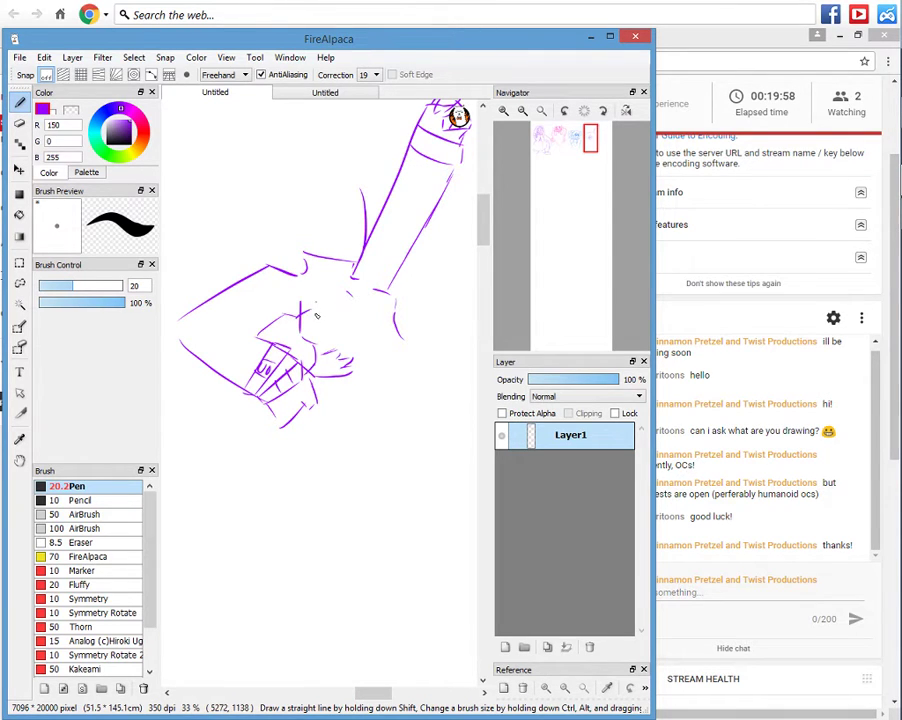
Add diagonal chest lines with a small curved emblem, and draw a curved banded hem below the torso.
{"action": "mouse_move", "coordinate": [313, 303]}
{"action": "left_mouse_down"}
{"action": "mouse_move", "coordinate": [317, 320]}
{"action": "mouse_move", "coordinate": [355, 270]}
{"action": "left_mouse_up"}
{"action": "mouse_move", "coordinate": [355, 268]}
{"action": "left_mouse_down"}
{"action": "mouse_move", "coordinate": [387, 292]}
{"action": "mouse_move", "coordinate": [368, 331]}
{"action": "mouse_move", "coordinate": [338, 345]}
{"action": "left_mouse_up"}
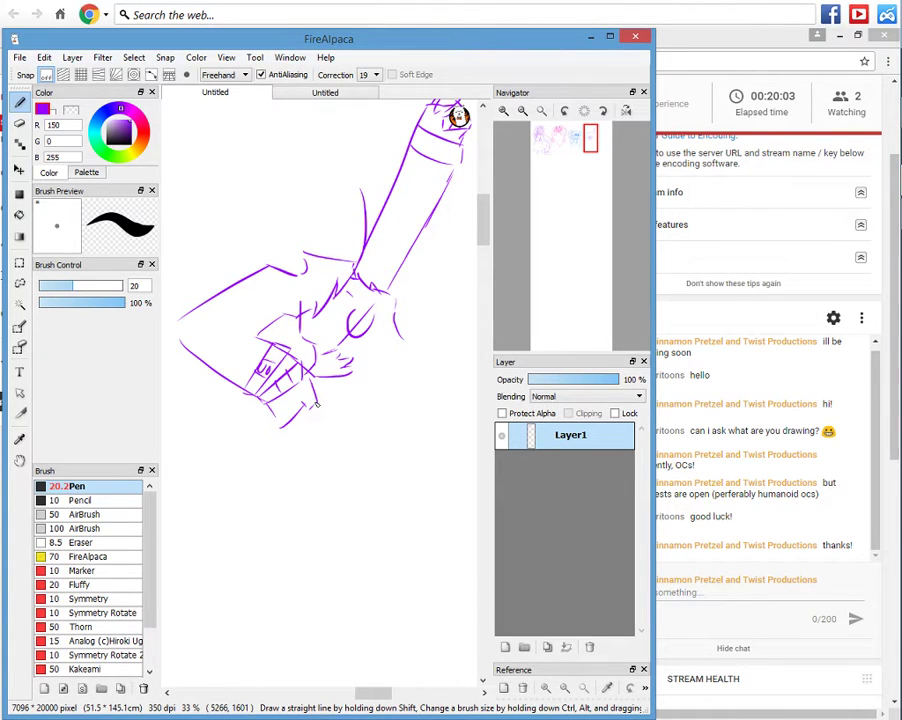
{"action": "left_click_drag", "start_coordinate": [317, 398], "coordinate": [413, 373]}
{"action": "mouse_move", "coordinate": [313, 376]}
{"action": "left_mouse_down"}
{"action": "mouse_move", "coordinate": [379, 371]}
{"action": "mouse_move", "coordinate": [403, 353]}
{"action": "mouse_move", "coordinate": [414, 373]}
{"action": "left_mouse_up"}
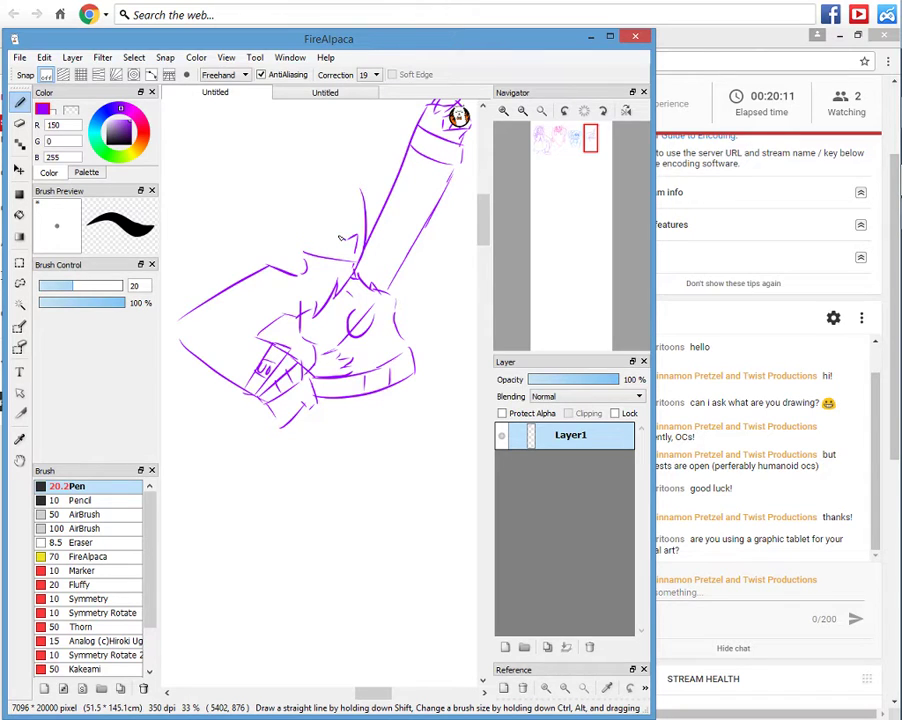
Switch to the YouTube live dashboard and send the chat reply "im using a wacom intuos drawing pad".
{"action": "left_click", "coordinate": [610, 36]}
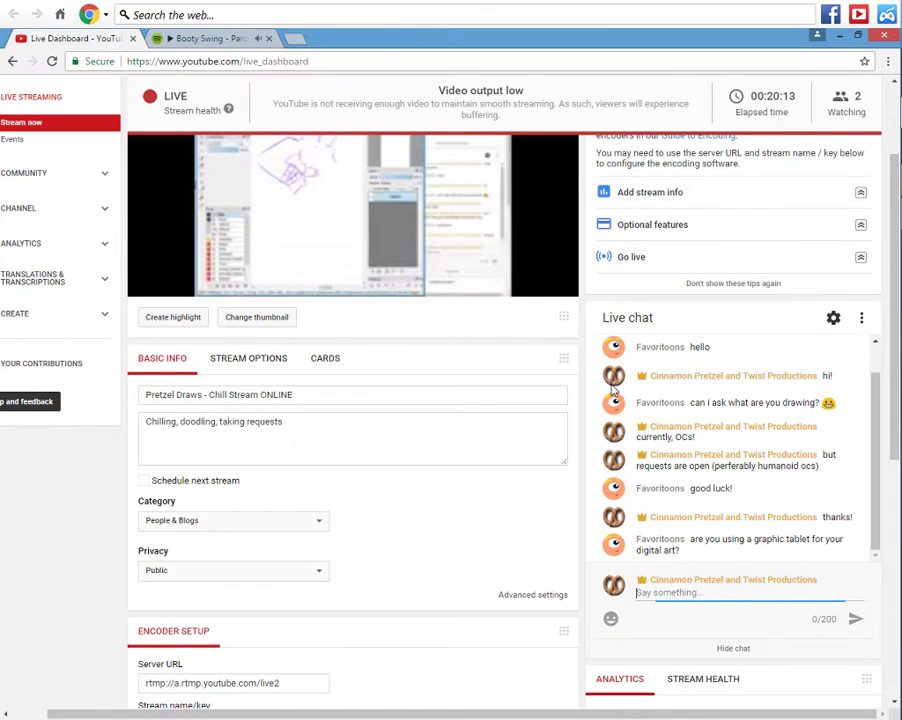
{"action": "type", "text": "im using a"}
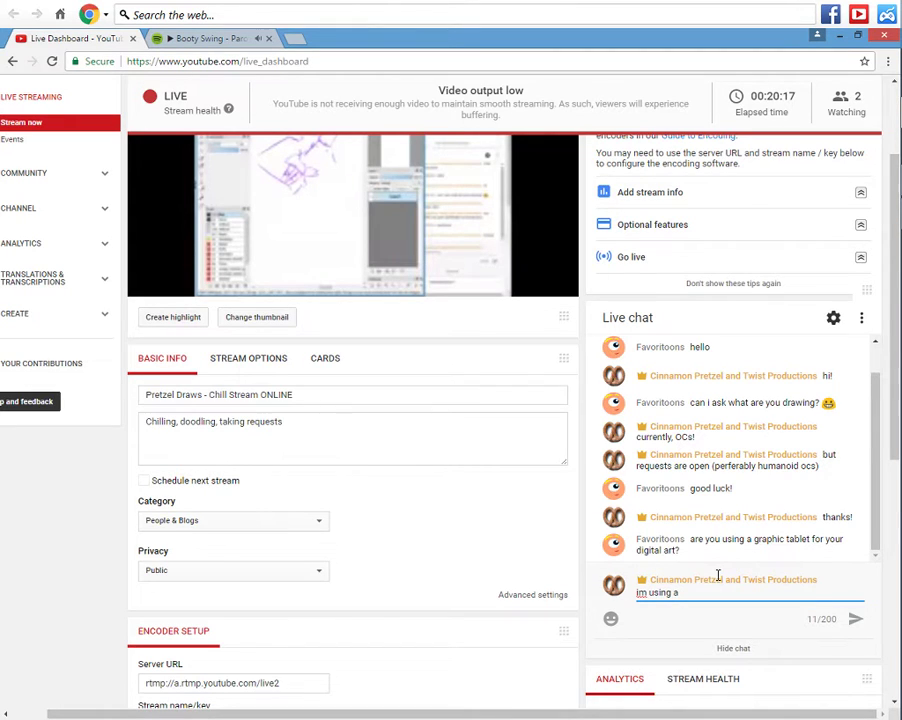
{"action": "type", "text": " wacom i"}
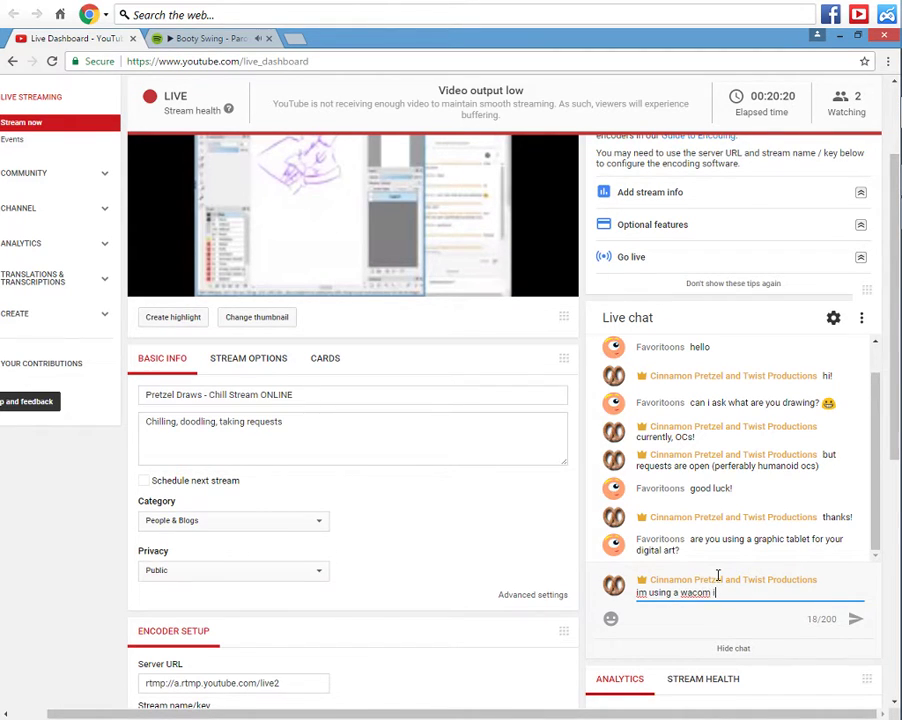
{"action": "key", "text": "BackSpace"}
{"action": "type", "text": "intuos drawing "}
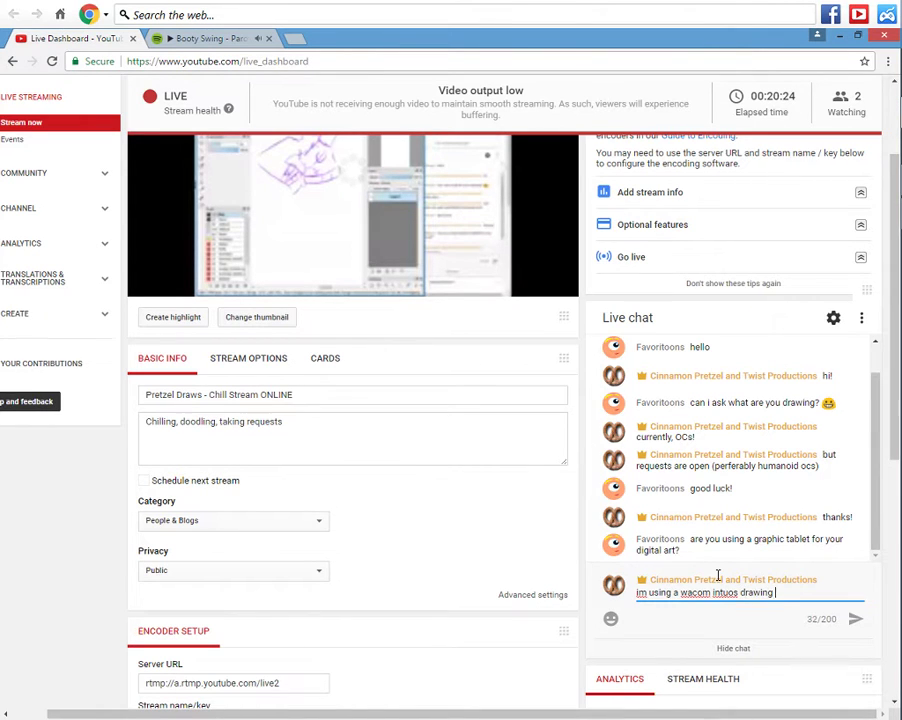
{"action": "type", "text": "pa"}
{"action": "type", "text": "d"}
{"action": "key", "text": "Return"}
{"action": "mouse_move", "coordinate": [884, 222]}
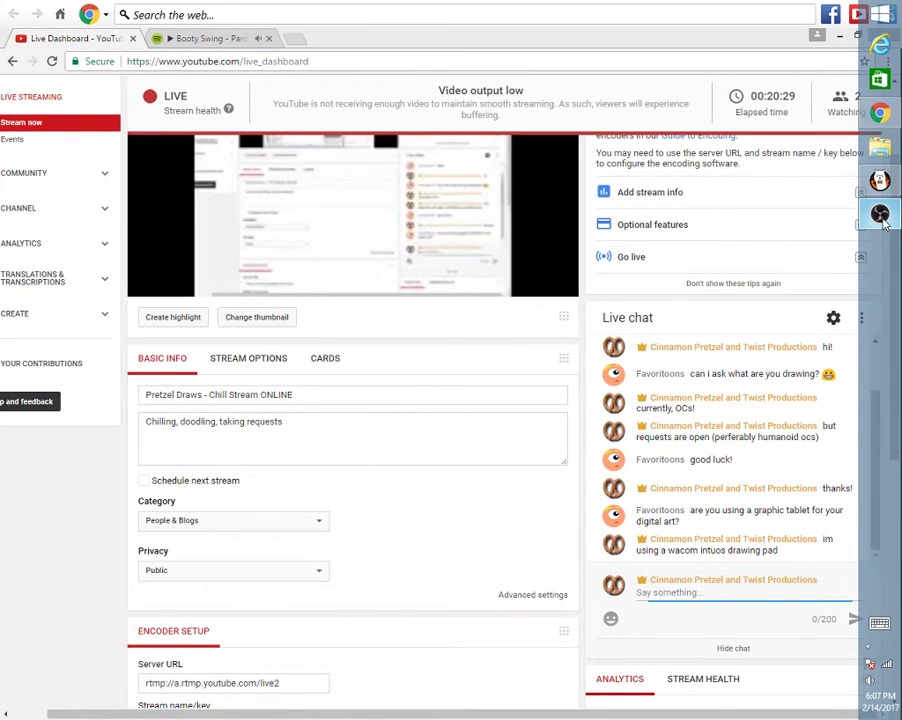
Switch to OBS and remove the Audio Output Capture source from the scene, confirming the removal.
{"action": "left_click", "coordinate": [880, 214]}
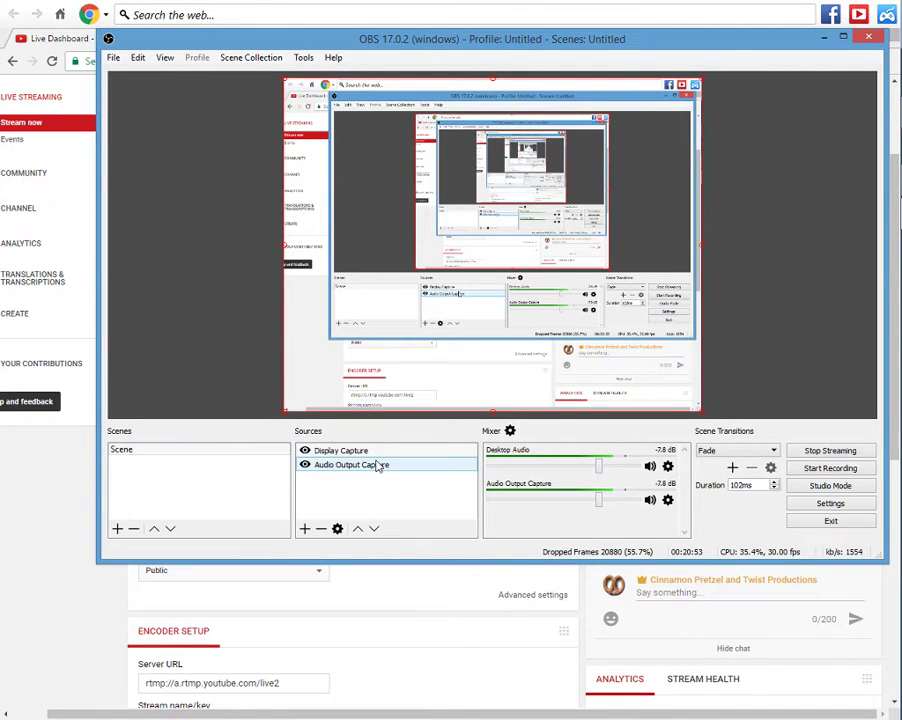
{"action": "left_click", "coordinate": [320, 528]}
{"action": "left_click", "coordinate": [531, 322]}
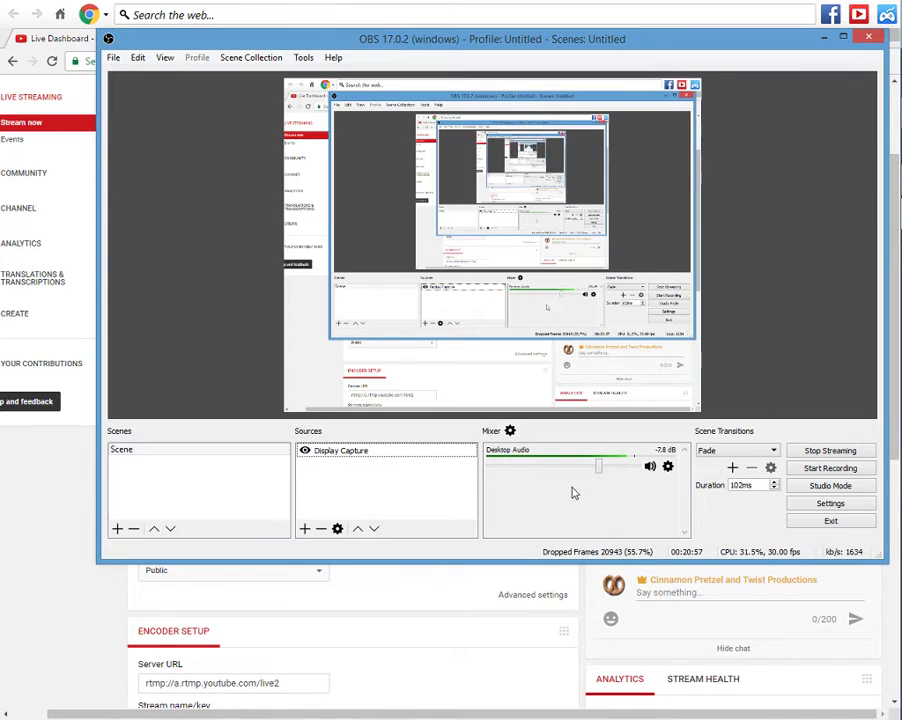
{"action": "left_click_drag", "start_coordinate": [720, 34], "coordinate": [691, 208]}
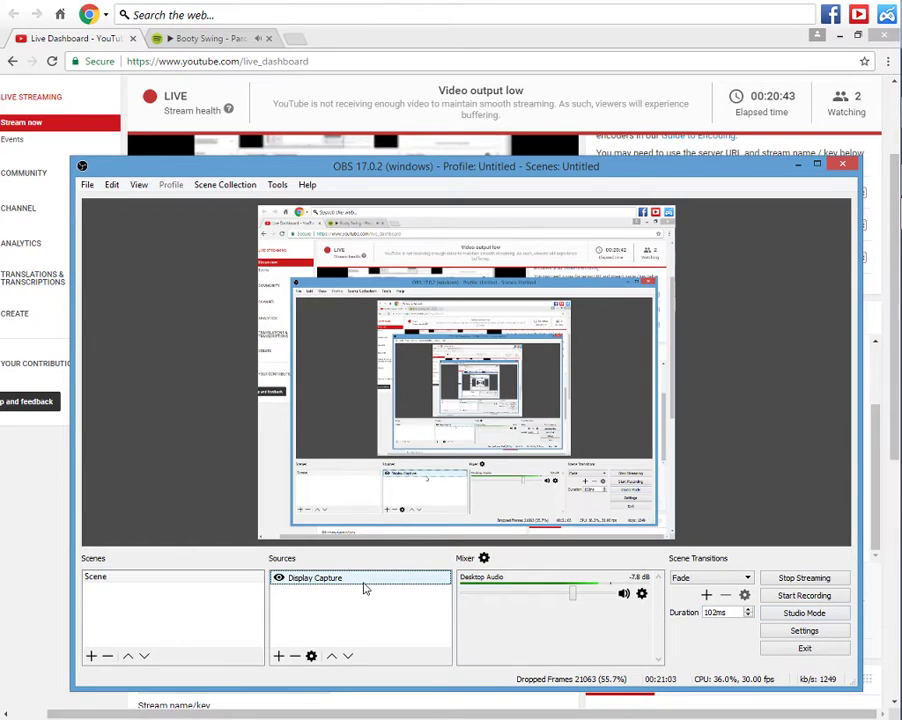
{"action": "left_click", "coordinate": [150, 577]}
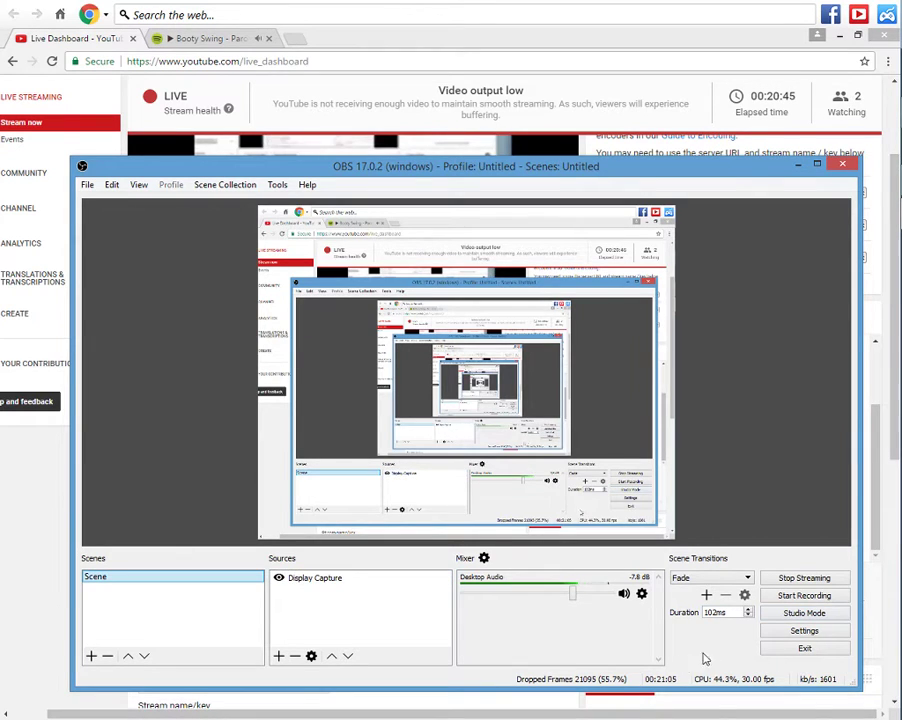
{"action": "left_click", "coordinate": [748, 616]}
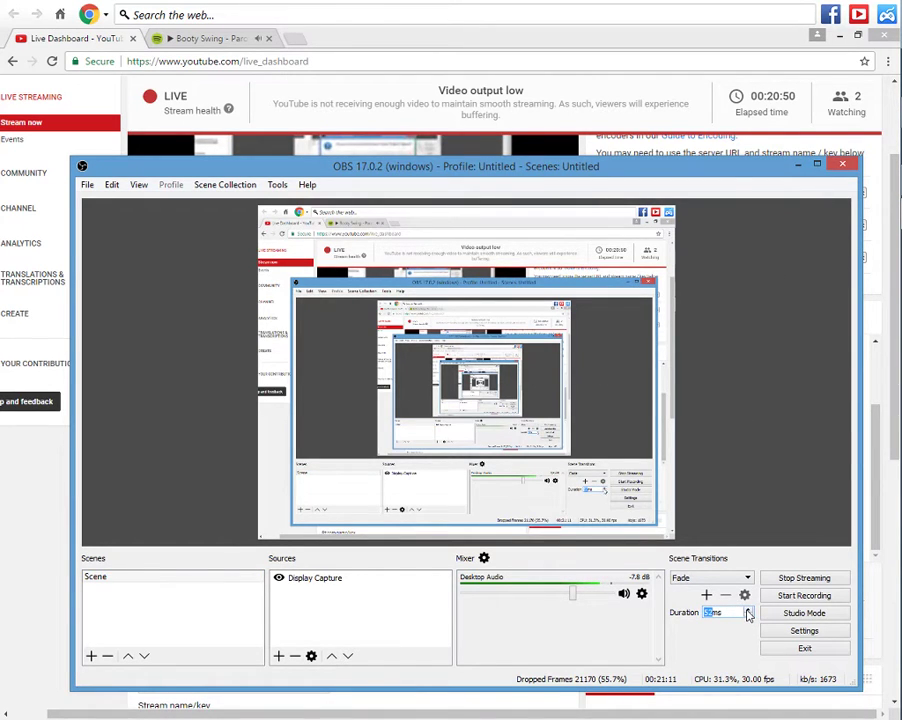
{"action": "left_click", "coordinate": [795, 647]}
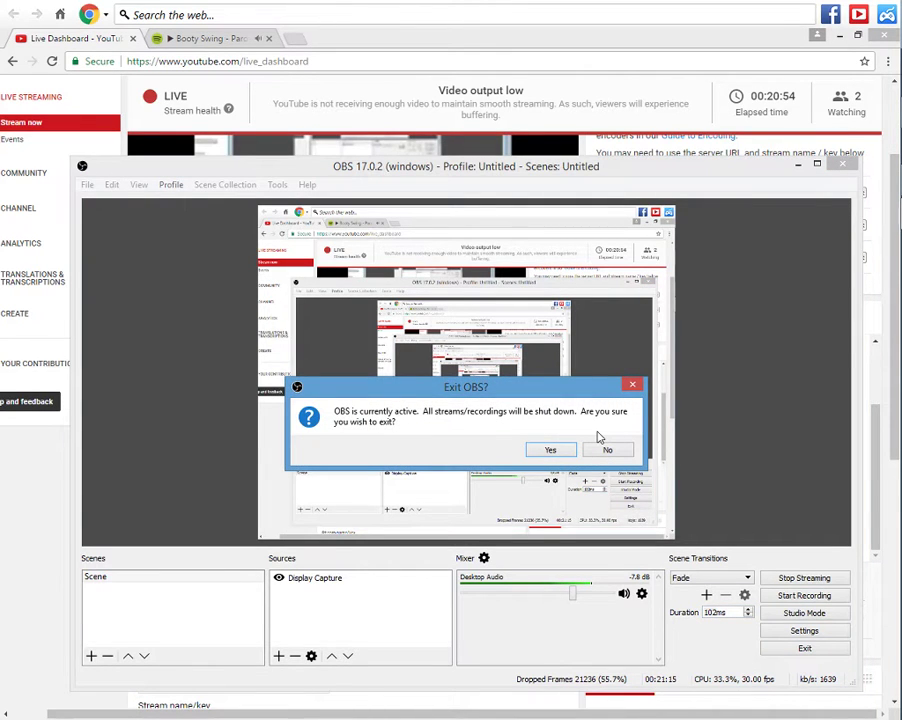
{"action": "left_click", "coordinate": [550, 449]}
Return to the YouTube live dashboard and send the chat message "its good for beginer artists".
{"action": "mouse_move", "coordinate": [880, 215]}
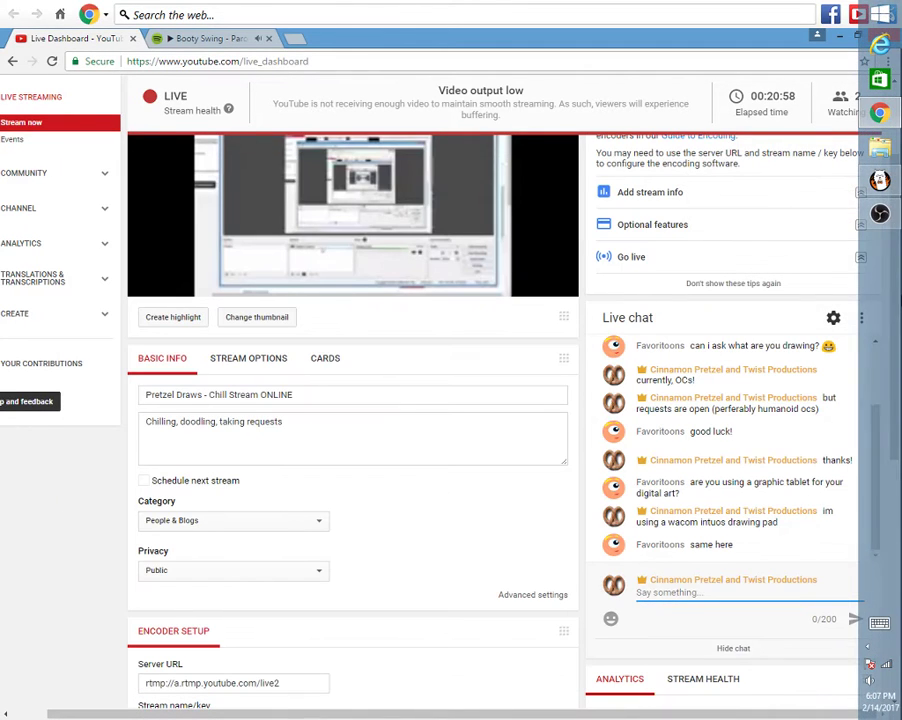
{"action": "left_click", "coordinate": [881, 196]}
{"action": "left_click", "coordinate": [792, 177]}
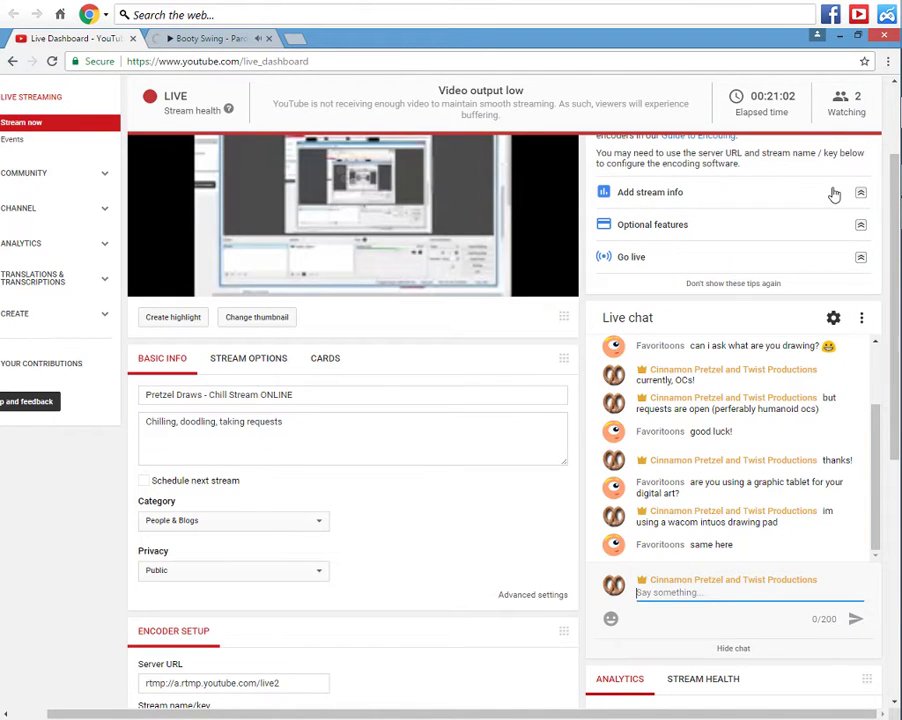
{"action": "left_click", "coordinate": [881, 172]}
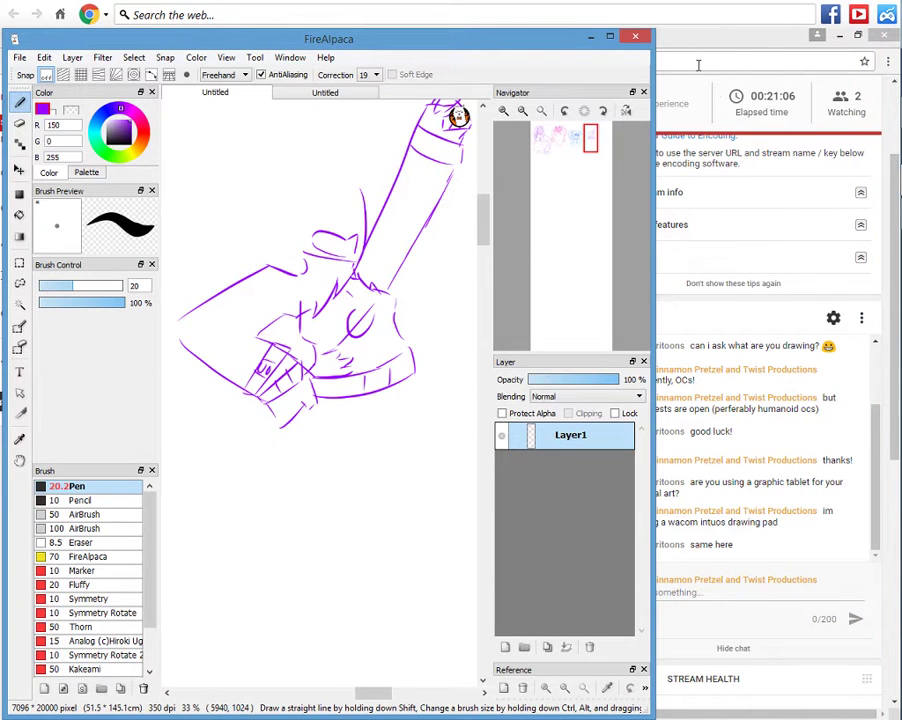
{"action": "left_click", "coordinate": [591, 37]}
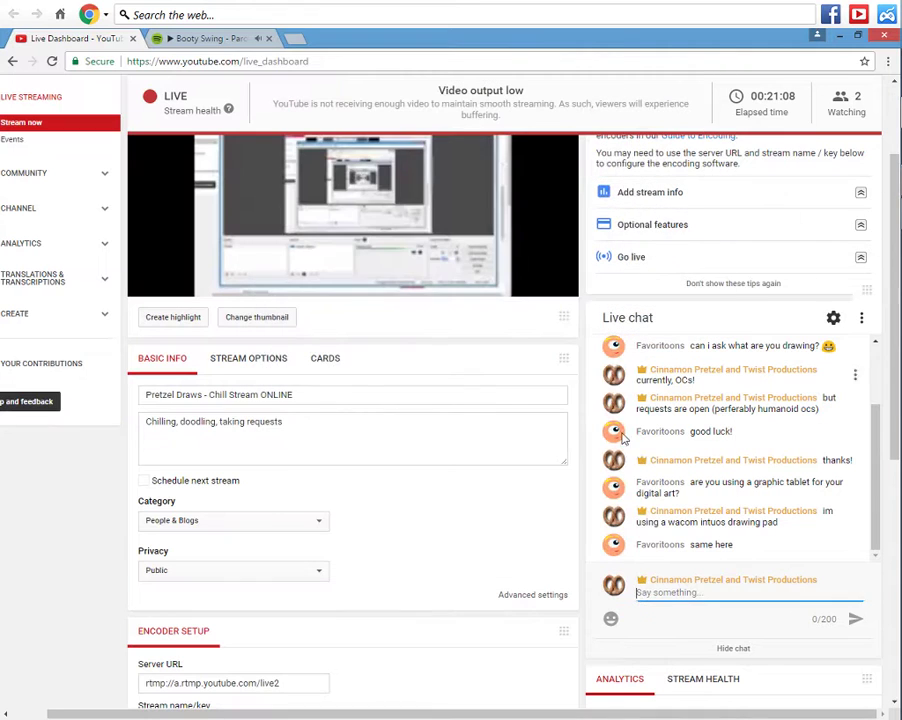
{"action": "type", "text": "its "}
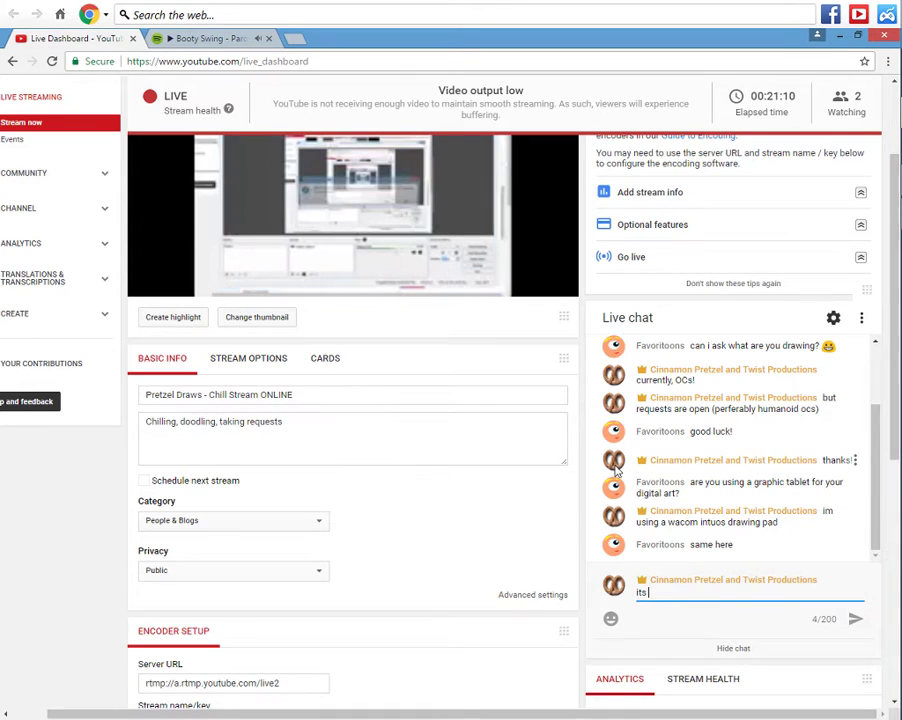
{"action": "type", "text": "good for beginer artists"}
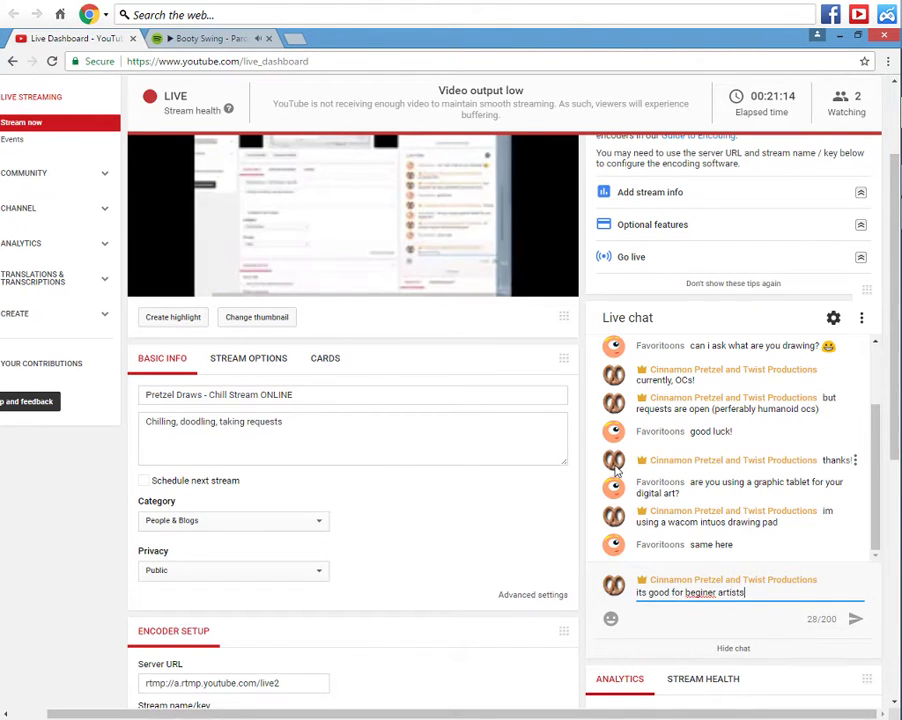
{"action": "key", "text": "Return"}
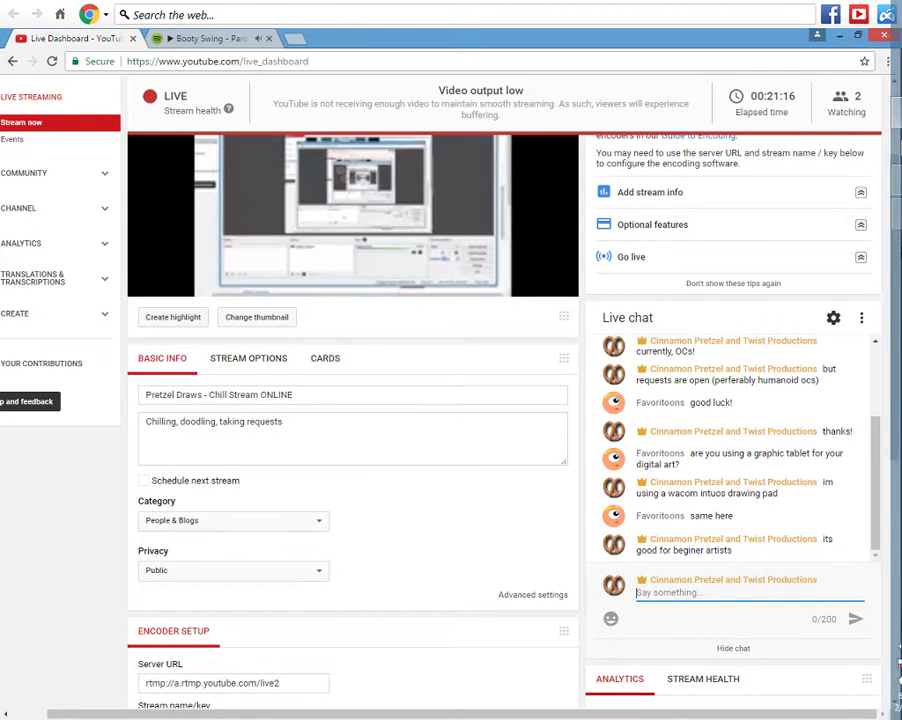
Switch to the FireAlpaca drawing and add a curved tongue line inside the figure's open mouth.
{"action": "left_click", "coordinate": [879, 181]}
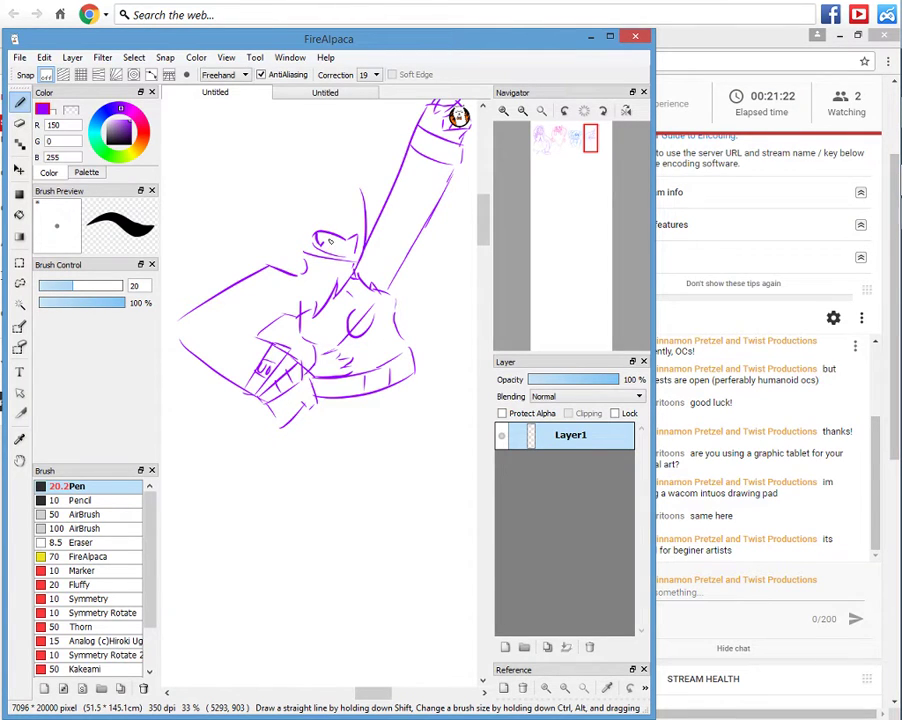
{"action": "left_click_drag", "start_coordinate": [330, 241], "coordinate": [354, 244]}
Send the chat message "digital at least" from the YouTube live dashboard and return to the FireAlpaca drawing.
{"action": "left_click", "coordinate": [602, 44]}
{"action": "type", "text": "digital at least"}
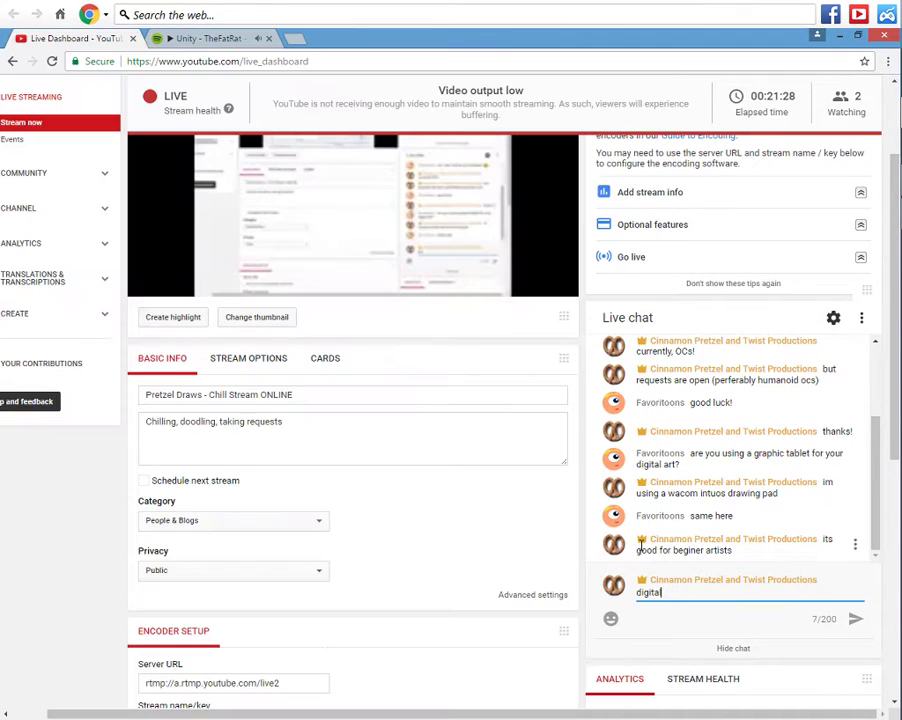
{"action": "key", "text": "Return"}
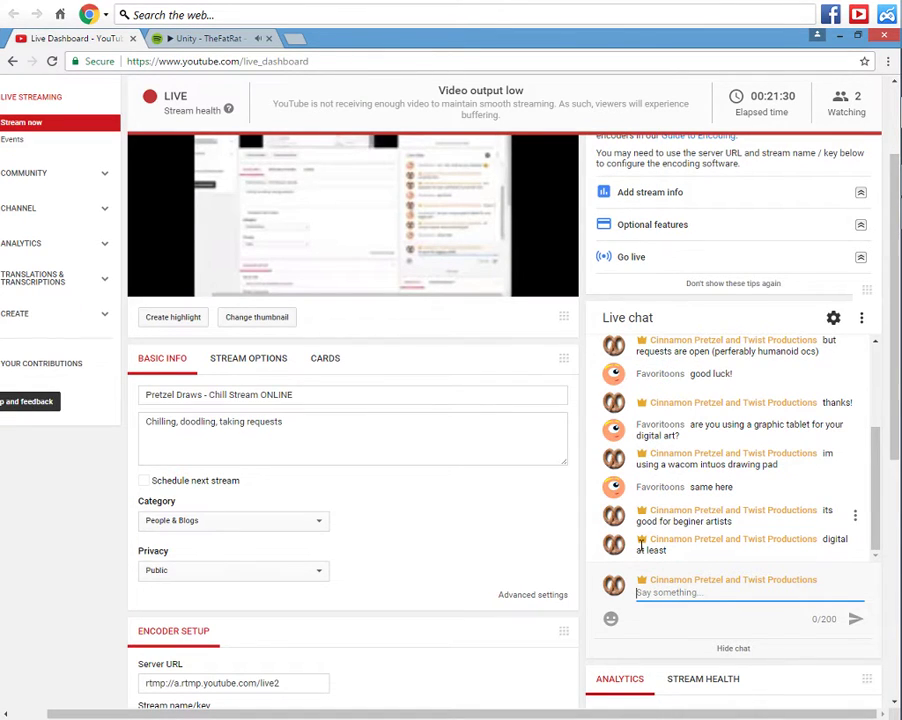
{"action": "left_click", "coordinate": [877, 184]}
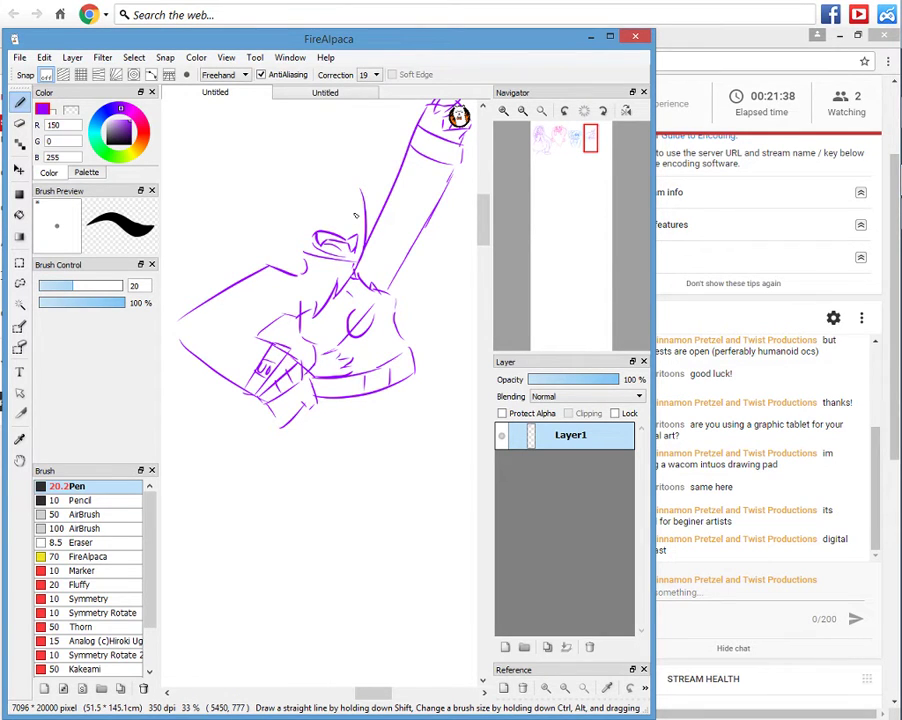
{"action": "mouse_move", "coordinate": [314, 192]}
{"action": "left_mouse_down"}
{"action": "mouse_move", "coordinate": [331, 214]}
{"action": "mouse_move", "coordinate": [314, 201]}
{"action": "mouse_move", "coordinate": [321, 209]}
{"action": "left_mouse_up"}
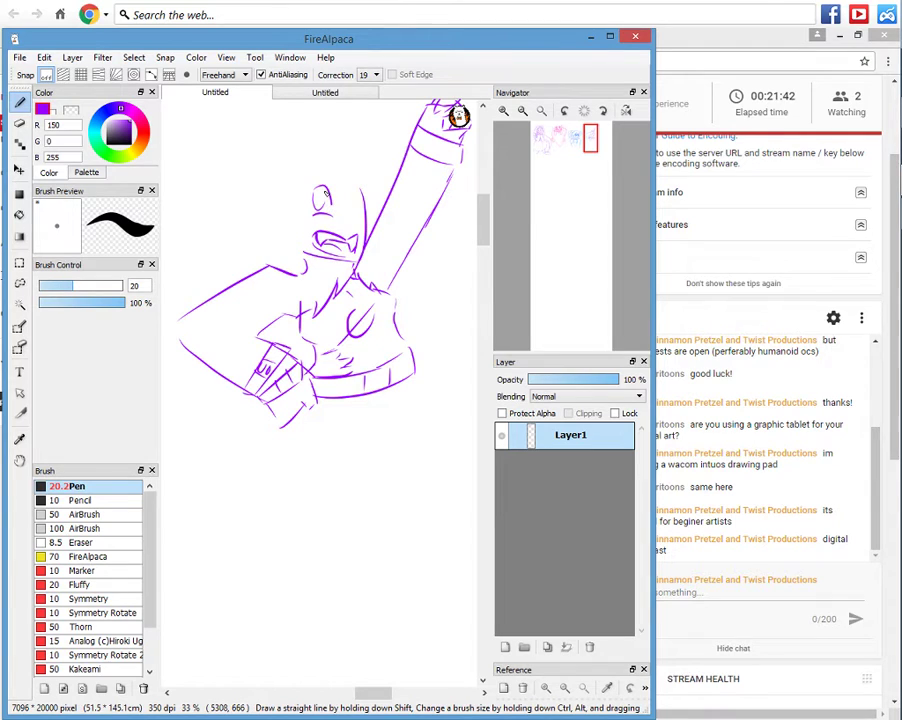
{"action": "key", "text": "ctrl+z"}
{"action": "key", "text": "ctrl+z"}
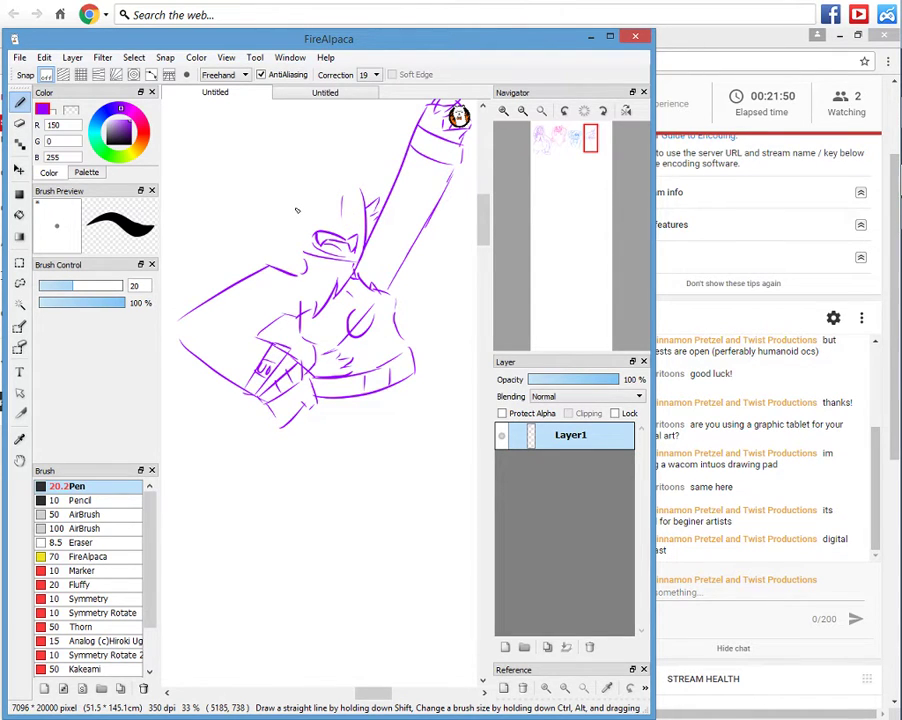
{"action": "left_click_drag", "start_coordinate": [296, 208], "coordinate": [272, 207]}
{"action": "left_click_drag", "start_coordinate": [271, 210], "coordinate": [287, 219]}
{"action": "left_click_drag", "start_coordinate": [287, 221], "coordinate": [271, 228]}
{"action": "left_click_drag", "start_coordinate": [271, 228], "coordinate": [297, 249]}
{"action": "key", "text": "ctrl+z"}
{"action": "key", "text": "ctrl+z"}
{"action": "key", "text": "ctrl+z"}
{"action": "key", "text": "ctrl+z"}
{"action": "key", "text": "ctrl+z"}
{"action": "key", "text": "ctrl+z"}
Add short shading strokes at both sides of the neck and draw a pointed left ear with spiky tufts beneath it.
{"action": "left_click_drag", "start_coordinate": [303, 261], "coordinate": [314, 266]}
{"action": "left_click_drag", "start_coordinate": [304, 272], "coordinate": [314, 267]}
{"action": "mouse_move", "coordinate": [299, 208]}
{"action": "left_mouse_down"}
{"action": "mouse_move", "coordinate": [272, 197]}
{"action": "mouse_move", "coordinate": [292, 221]}
{"action": "mouse_move", "coordinate": [266, 222]}
{"action": "mouse_move", "coordinate": [294, 231]}
{"action": "left_mouse_up"}
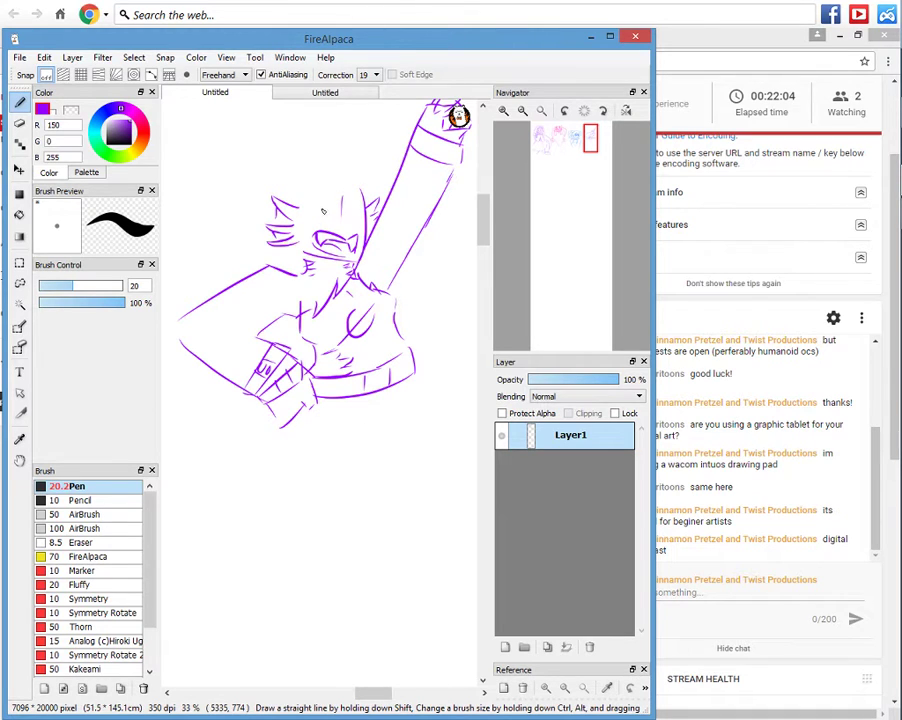
{"action": "mouse_move", "coordinate": [337, 212]}
{"action": "left_mouse_down"}
{"action": "mouse_move", "coordinate": [337, 190]}
{"action": "mouse_move", "coordinate": [314, 198]}
{"action": "mouse_move", "coordinate": [330, 200]}
{"action": "left_mouse_up"}
{"action": "left_click_drag", "start_coordinate": [328, 190], "coordinate": [328, 204]}
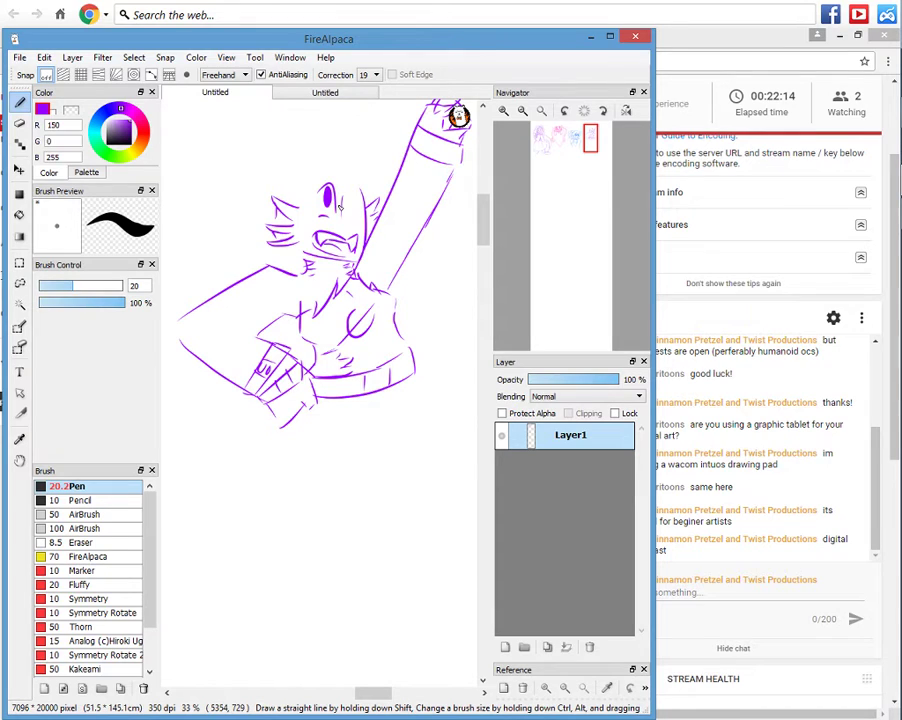
{"action": "key", "text": "ctrl+z"}
{"action": "key", "text": "ctrl+z"}
{"action": "key", "text": "ctrl+z"}
{"action": "mouse_move", "coordinate": [329, 197]}
{"action": "left_mouse_down"}
{"action": "mouse_move", "coordinate": [336, 221]}
{"action": "mouse_move", "coordinate": [317, 208]}
{"action": "mouse_move", "coordinate": [330, 206]}
{"action": "left_mouse_up"}
{"action": "key", "text": "ctrl+z"}
{"action": "key", "text": "ctrl+z"}
Draw two closed, upward-arched eyes with a small nose mark between them and thick eyebrows above.
{"action": "mouse_move", "coordinate": [346, 214]}
{"action": "left_mouse_down"}
{"action": "mouse_move", "coordinate": [356, 213]}
{"action": "mouse_move", "coordinate": [334, 193]}
{"action": "left_mouse_up"}
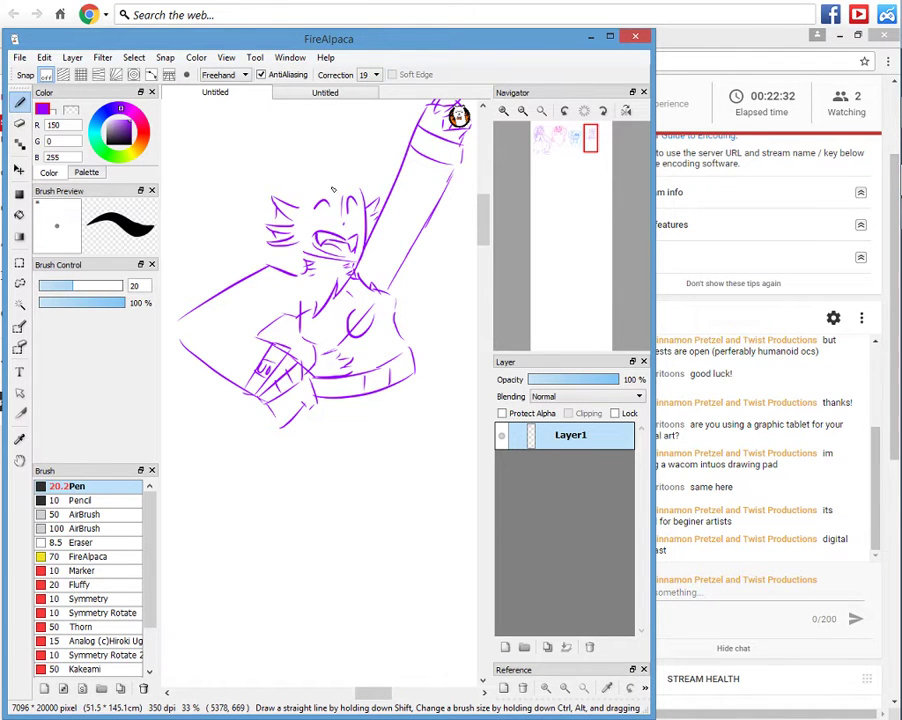
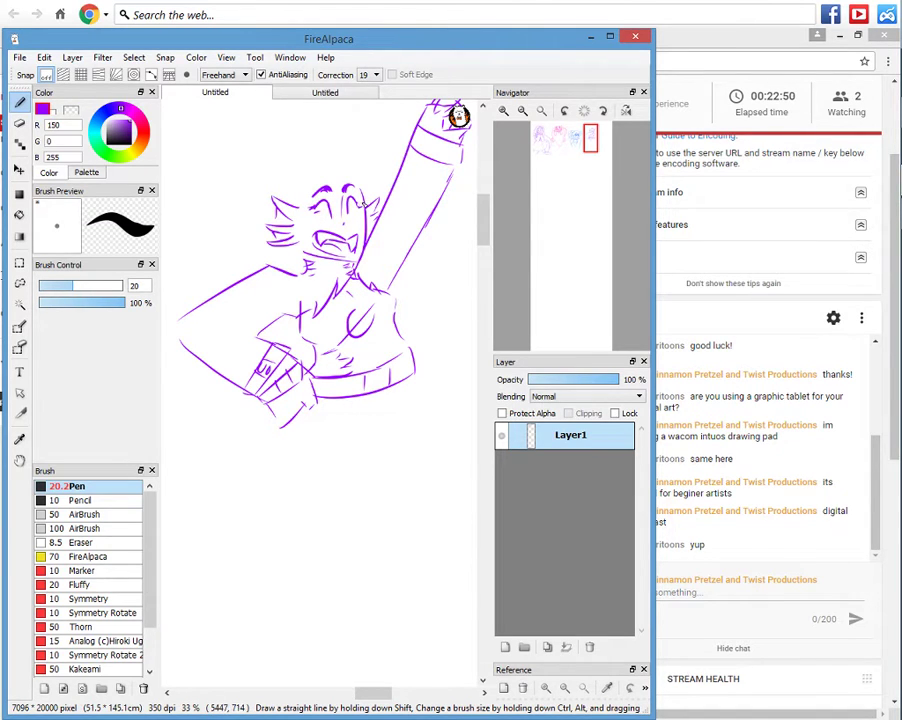
{"action": "mouse_move", "coordinate": [322, 160]}
{"action": "left_mouse_down"}
{"action": "mouse_move", "coordinate": [348, 184]}
{"action": "mouse_move", "coordinate": [372, 253]}
{"action": "left_mouse_up"}
{"action": "left_click_drag", "start_coordinate": [323, 164], "coordinate": [298, 206]}
{"action": "left_click_drag", "start_coordinate": [298, 190], "coordinate": [311, 251]}
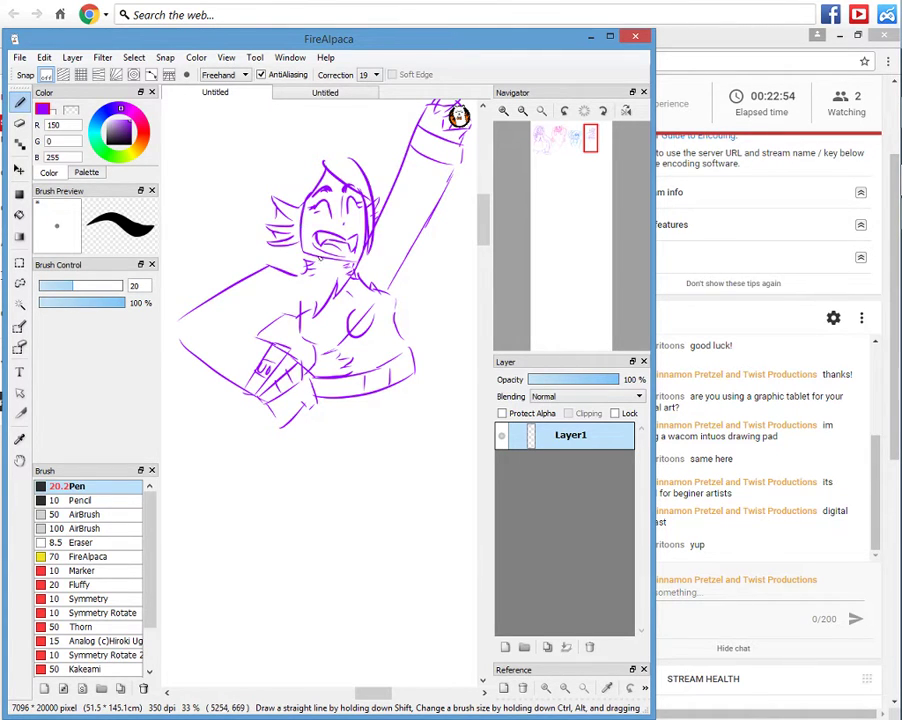
{"action": "key", "text": "ctrl+z"}
{"action": "key", "text": "ctrl+z"}
{"action": "key", "text": "ctrl+z"}
{"action": "key", "text": "ctrl+z"}
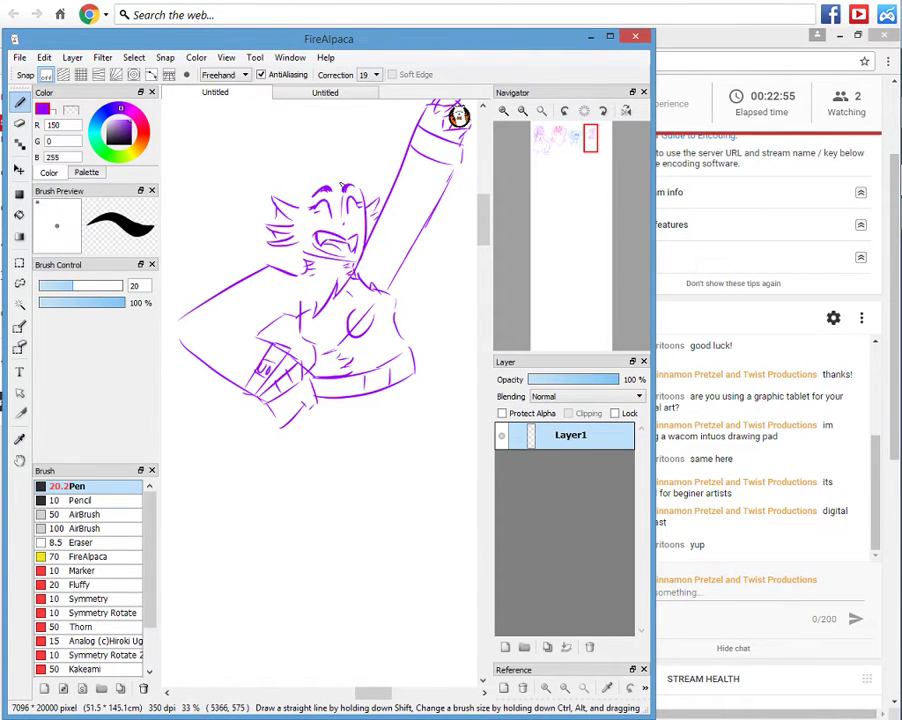
Draw centre-parted hair framing the face and two horns on the head, a curved pointed left one and a hooked right one.
{"action": "mouse_move", "coordinate": [334, 183]}
{"action": "left_mouse_down"}
{"action": "mouse_move", "coordinate": [368, 261]}
{"action": "mouse_move", "coordinate": [311, 248]}
{"action": "mouse_move", "coordinate": [321, 284]}
{"action": "left_mouse_up"}
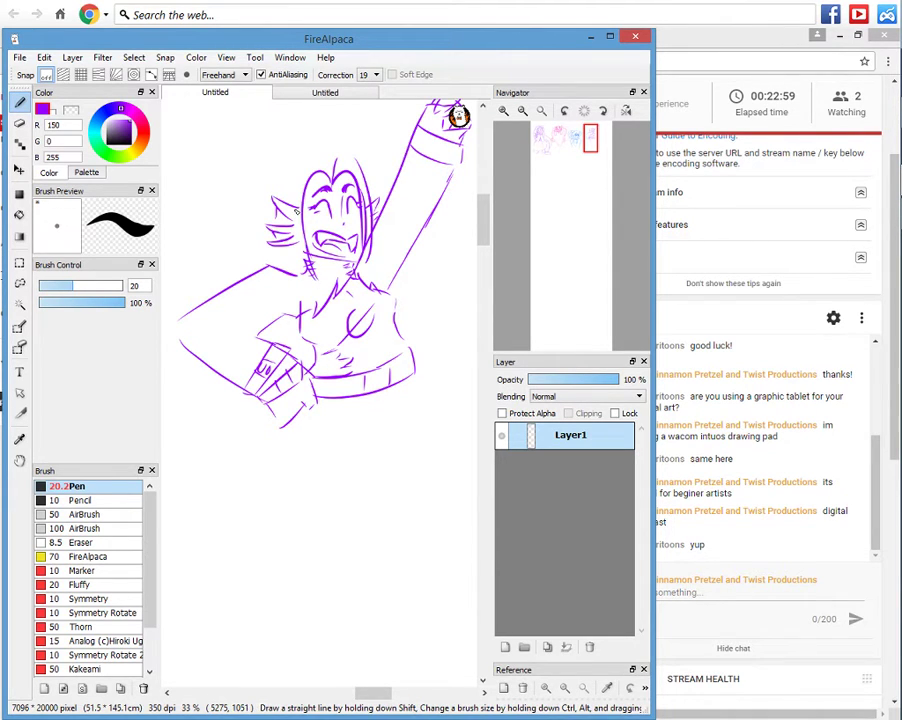
{"action": "mouse_move", "coordinate": [299, 191]}
{"action": "left_mouse_down"}
{"action": "mouse_move", "coordinate": [305, 124]}
{"action": "mouse_move", "coordinate": [309, 163]}
{"action": "left_mouse_up"}
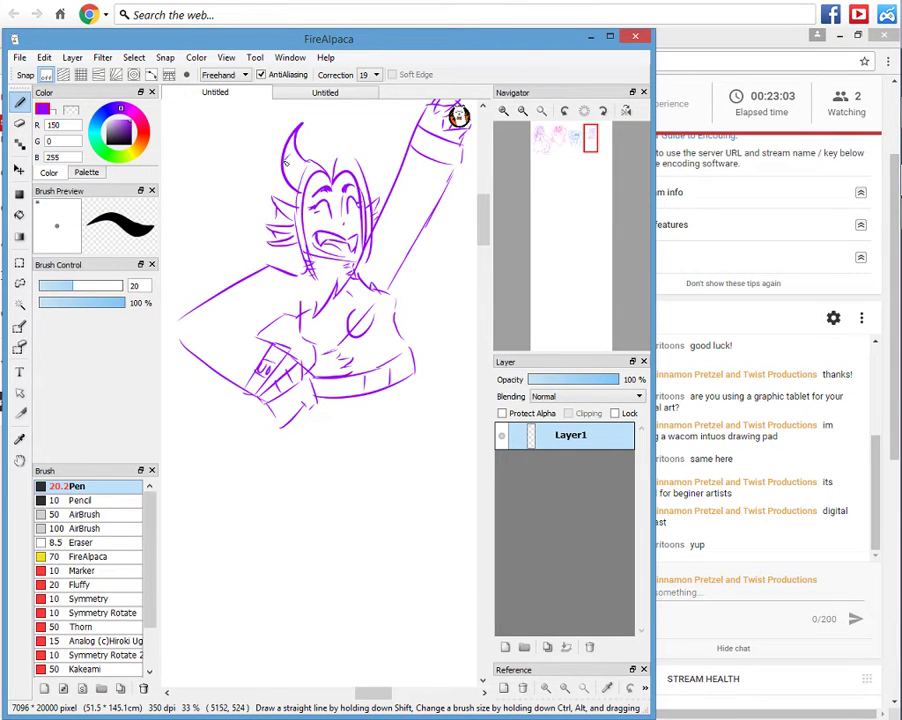
{"action": "left_click_drag", "start_coordinate": [372, 160], "coordinate": [386, 140]}
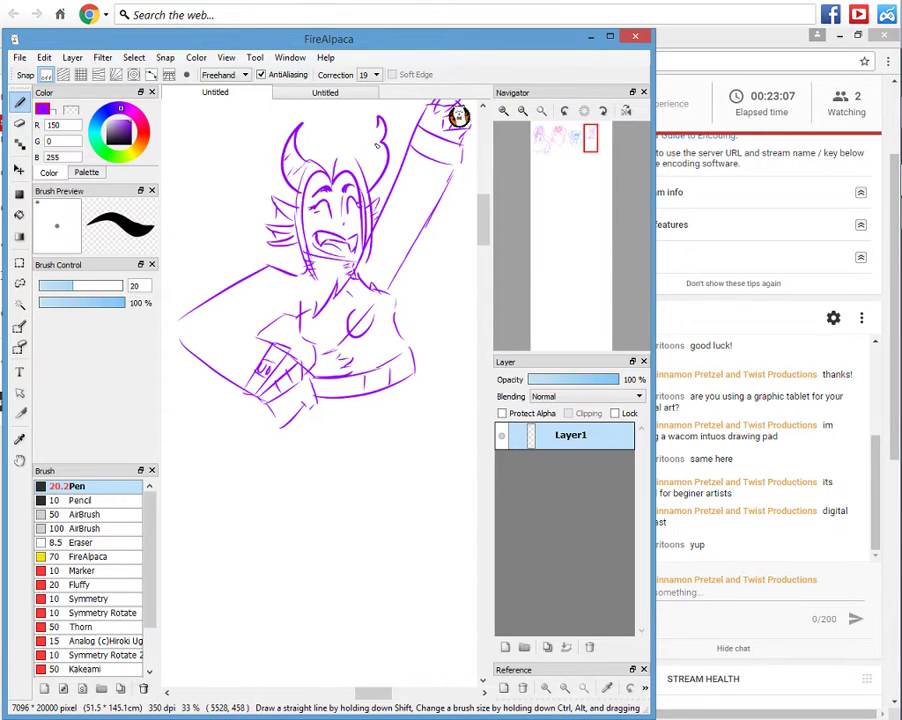
{"action": "key", "text": "ctrl+z"}
{"action": "mouse_move", "coordinate": [358, 160]}
{"action": "left_mouse_down"}
{"action": "mouse_move", "coordinate": [382, 122]}
{"action": "mouse_move", "coordinate": [374, 127]}
{"action": "mouse_move", "coordinate": [388, 125]}
{"action": "mouse_move", "coordinate": [381, 171]}
{"action": "left_mouse_up"}
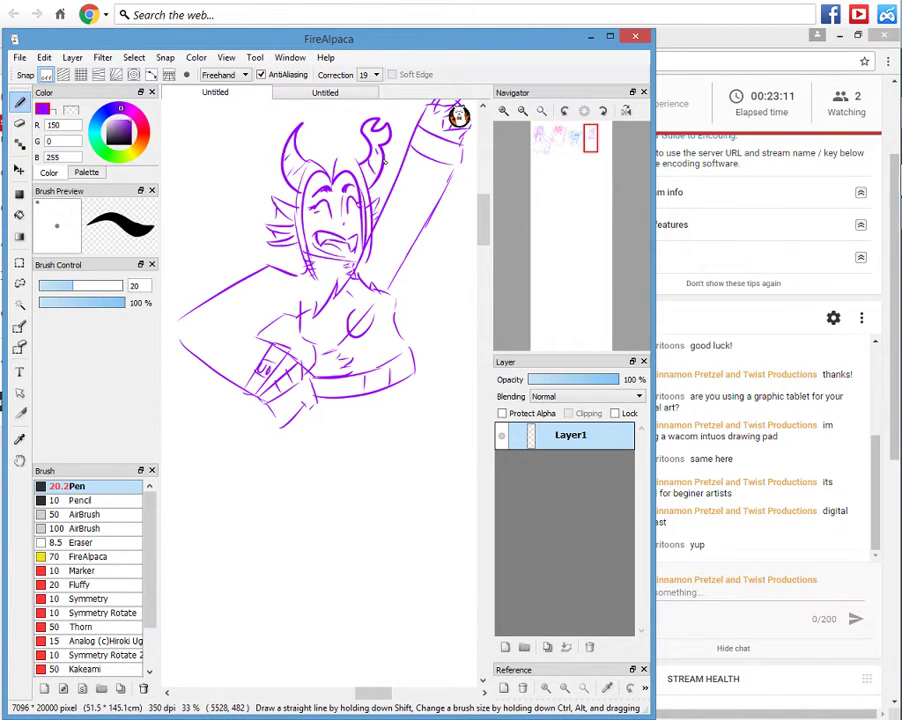
Draw long hair flowing outward behind the head, over the left shoulder and below the raised right arm.
{"action": "left_click_drag", "start_coordinate": [276, 172], "coordinate": [223, 212]}
{"action": "mouse_move", "coordinate": [243, 221]}
{"action": "left_mouse_down"}
{"action": "mouse_move", "coordinate": [186, 288]}
{"action": "mouse_move", "coordinate": [199, 292]}
{"action": "left_mouse_up"}
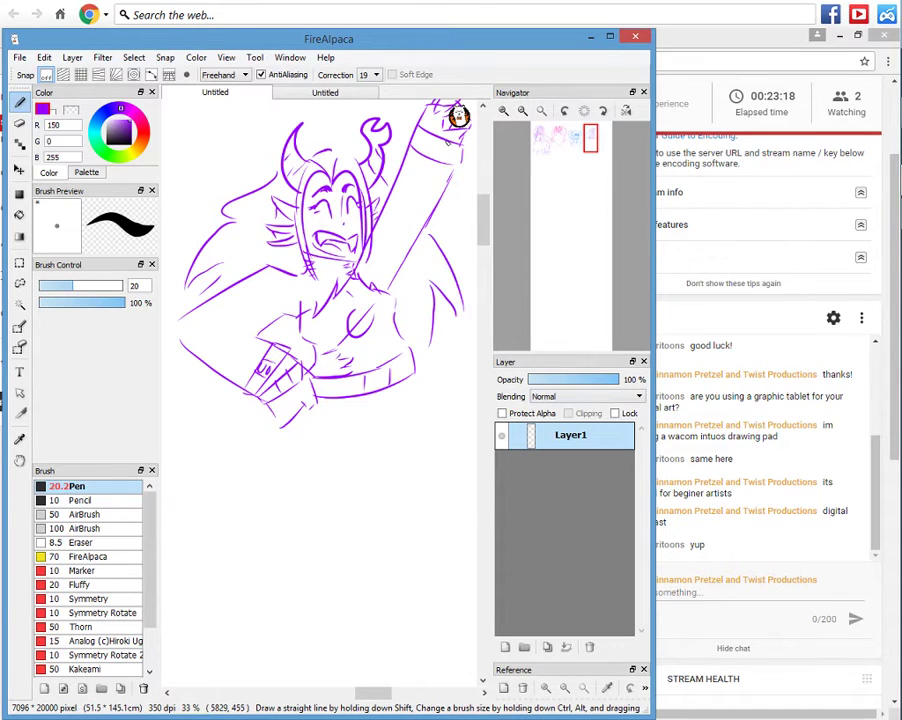
Draw loose shorts below the torso with a wide left leg, a central crease and a narrower right leg.
{"action": "mouse_move", "coordinate": [584, 140]}
{"action": "left_mouse_down"}
{"action": "mouse_move", "coordinate": [576, 150]}
{"action": "mouse_move", "coordinate": [590, 162]}
{"action": "left_mouse_up"}
{"action": "mouse_move", "coordinate": [268, 286]}
{"action": "left_mouse_down"}
{"action": "mouse_move", "coordinate": [239, 328]}
{"action": "mouse_move", "coordinate": [241, 355]}
{"action": "mouse_move", "coordinate": [336, 392]}
{"action": "left_mouse_up"}
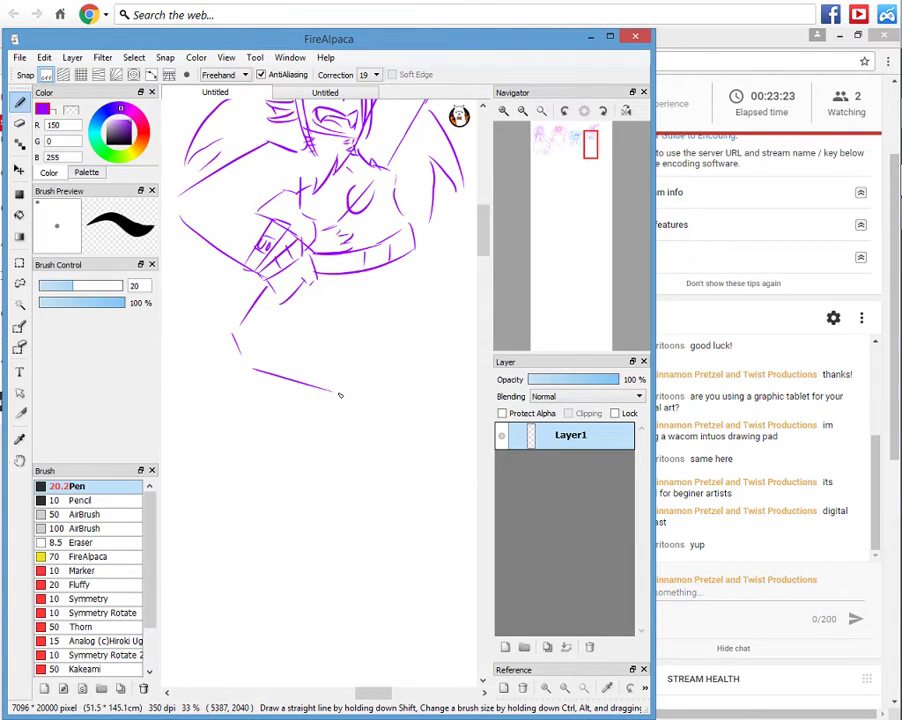
{"action": "left_click_drag", "start_coordinate": [338, 393], "coordinate": [382, 307]}
{"action": "mouse_move", "coordinate": [374, 270]}
{"action": "left_mouse_down"}
{"action": "mouse_move", "coordinate": [379, 298]}
{"action": "mouse_move", "coordinate": [384, 289]}
{"action": "left_mouse_up"}
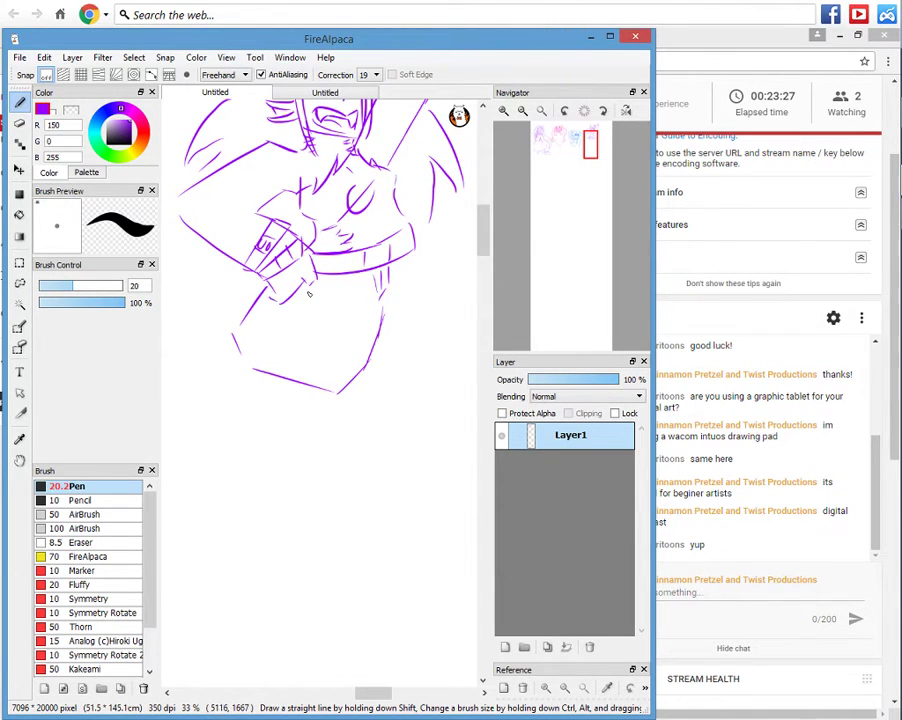
{"action": "left_click_drag", "start_coordinate": [416, 249], "coordinate": [439, 326]}
{"action": "mouse_move", "coordinate": [378, 334]}
{"action": "left_mouse_down"}
{"action": "mouse_move", "coordinate": [374, 360]}
{"action": "mouse_move", "coordinate": [449, 380]}
{"action": "mouse_move", "coordinate": [439, 321]}
{"action": "left_mouse_up"}
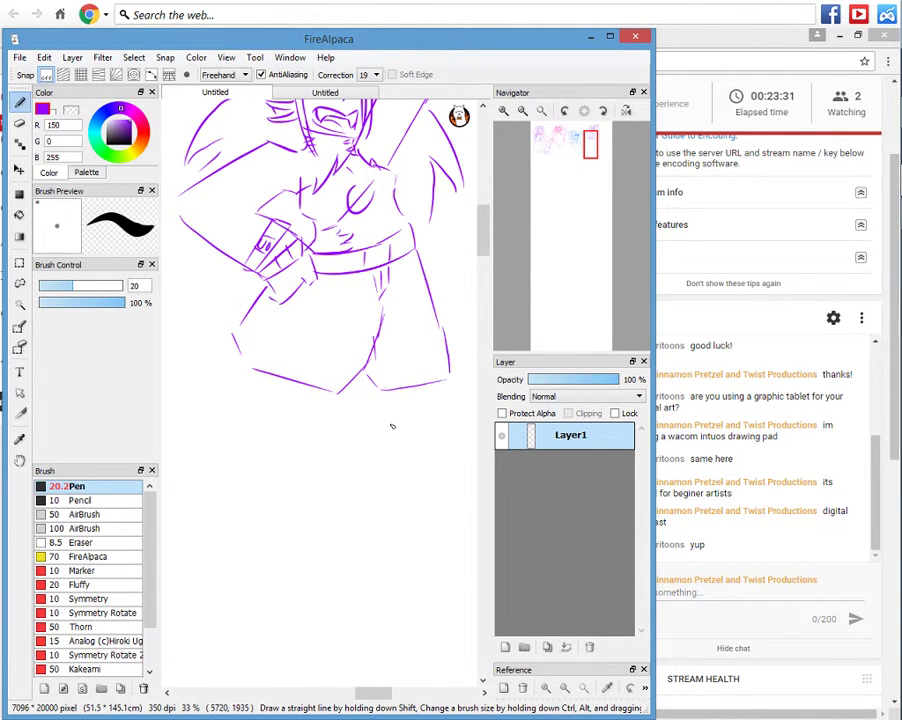
{"action": "mouse_move", "coordinate": [242, 368]}
{"action": "left_mouse_down"}
{"action": "mouse_move", "coordinate": [211, 504]}
{"action": "mouse_move", "coordinate": [207, 590]}
{"action": "left_mouse_up"}
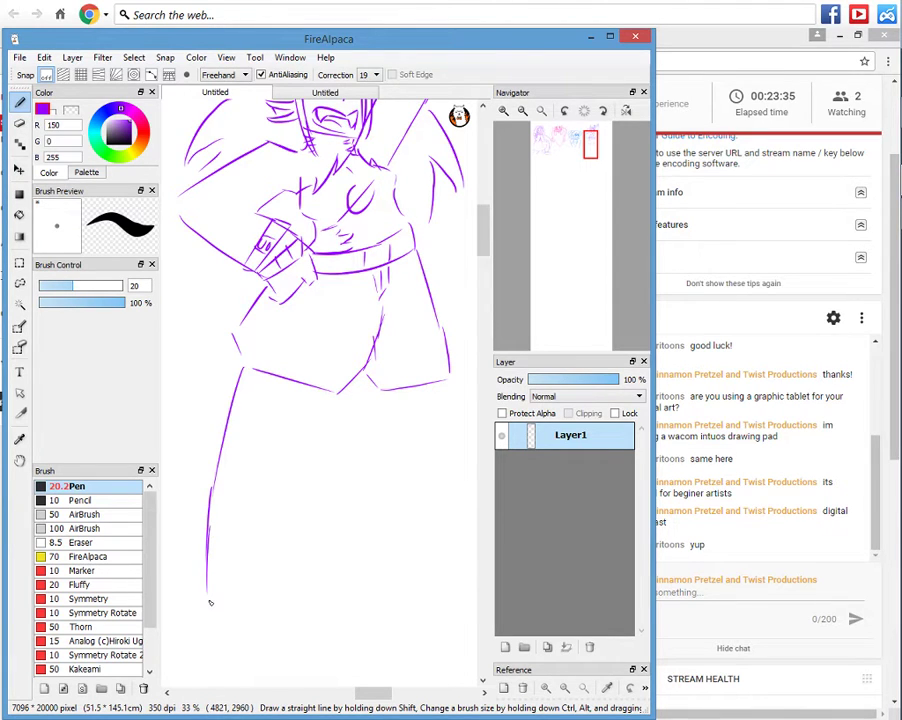
{"action": "left_click_drag", "start_coordinate": [210, 602], "coordinate": [295, 620]}
{"action": "mouse_move", "coordinate": [302, 619]}
{"action": "left_mouse_down"}
{"action": "mouse_move", "coordinate": [295, 548]}
{"action": "mouse_move", "coordinate": [323, 468]}
{"action": "left_mouse_up"}
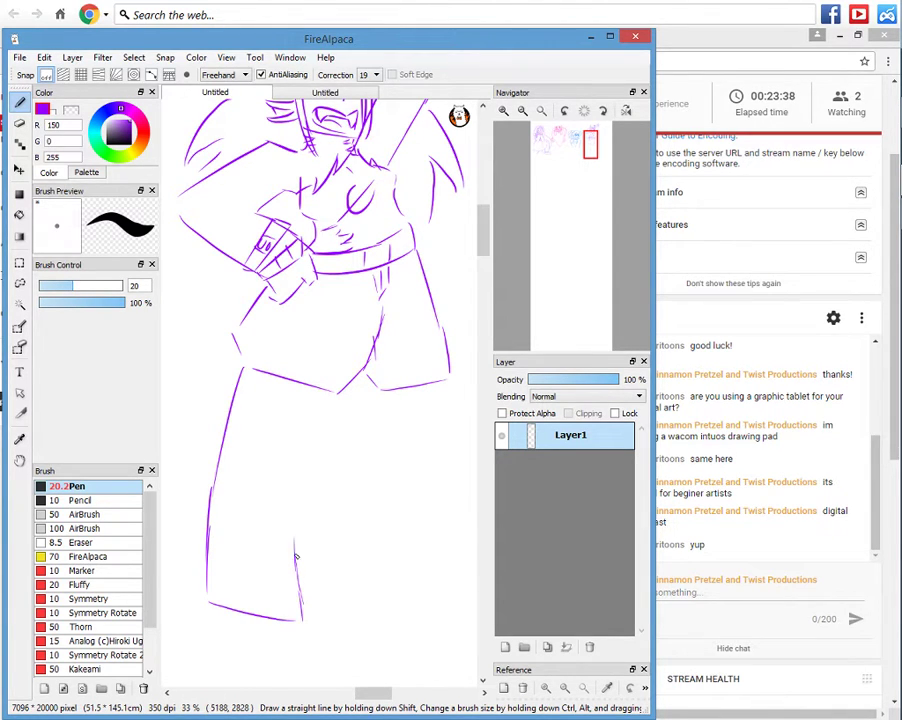
{"action": "left_click_drag", "start_coordinate": [307, 508], "coordinate": [337, 395]}
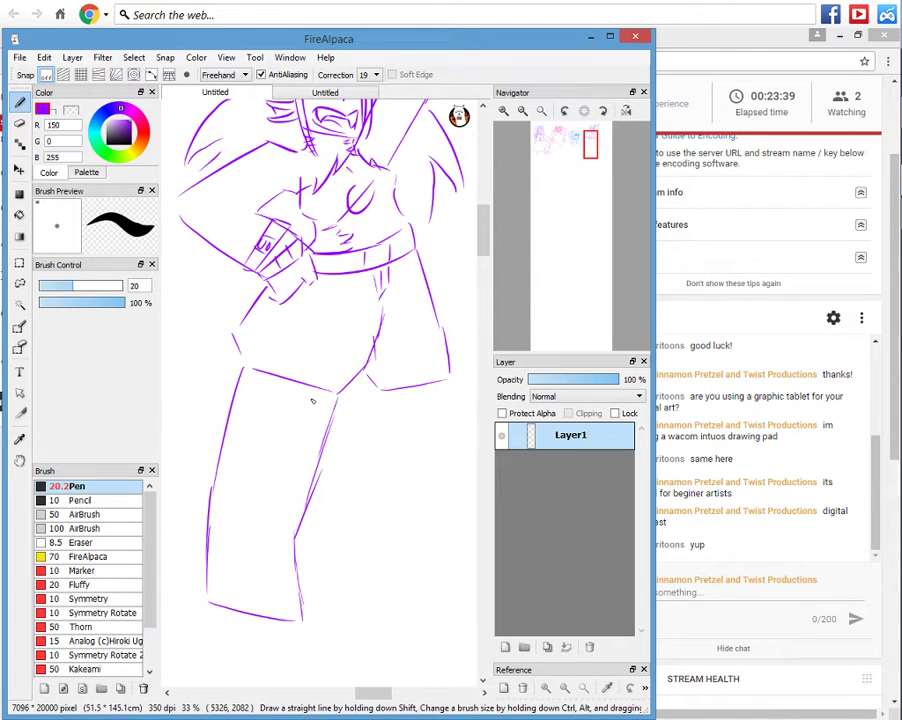
{"action": "key", "text": "ctrl+z"}
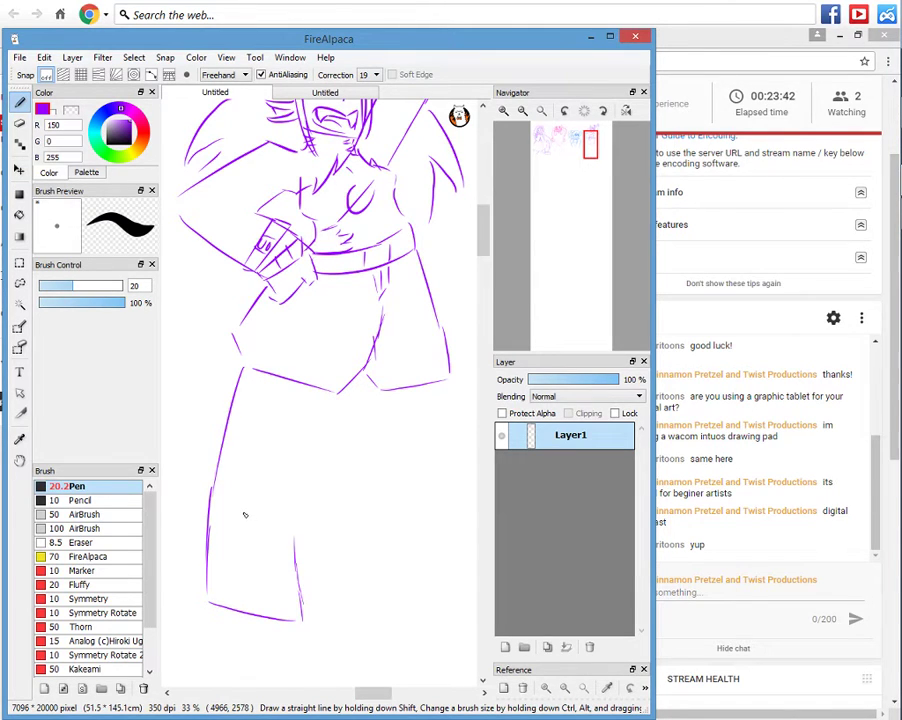
{"action": "key", "text": "ctrl+z"}
{"action": "key", "text": "ctrl+z"}
{"action": "key", "text": "ctrl+z"}
{"action": "key", "text": "ctrl+z"}
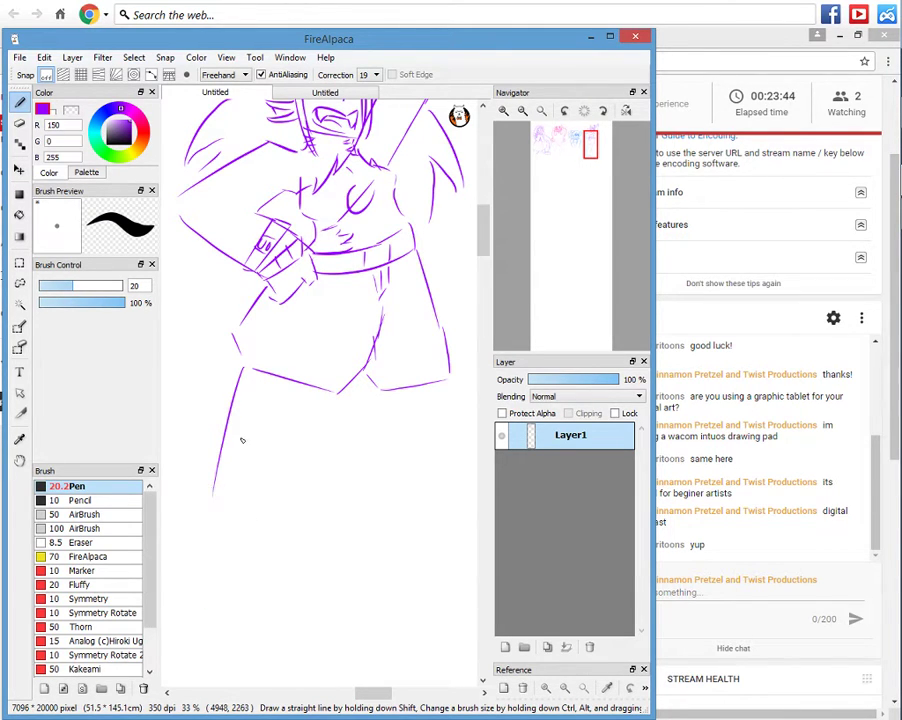
{"action": "key", "text": "ctrl+z"}
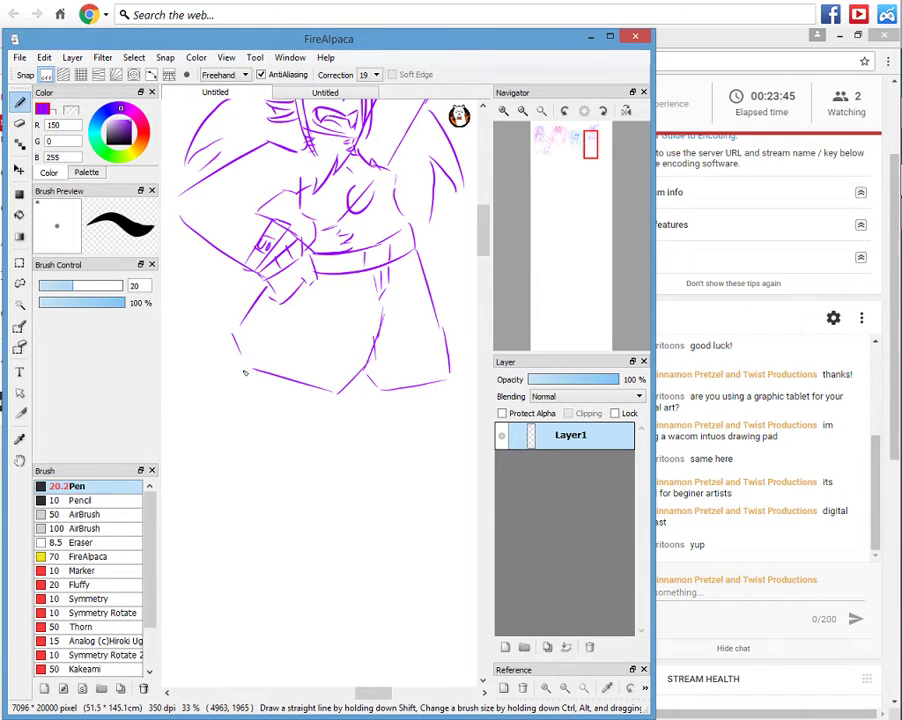
Draw the left boot below the wide shorts leg, with a bent inner side and a thin sole.
{"action": "left_click_drag", "start_coordinate": [241, 368], "coordinate": [225, 581]}
{"action": "mouse_move", "coordinate": [228, 584]}
{"action": "left_mouse_down"}
{"action": "mouse_move", "coordinate": [321, 581]}
{"action": "mouse_move", "coordinate": [304, 528]}
{"action": "mouse_move", "coordinate": [338, 390]}
{"action": "left_mouse_up"}
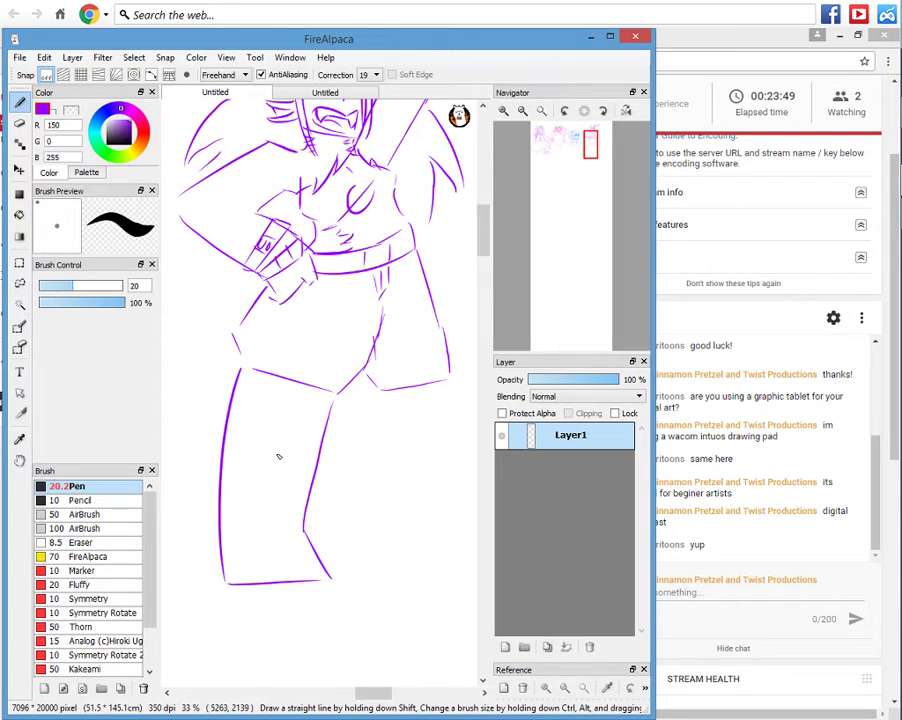
{"action": "left_click_drag", "start_coordinate": [228, 594], "coordinate": [330, 582]}
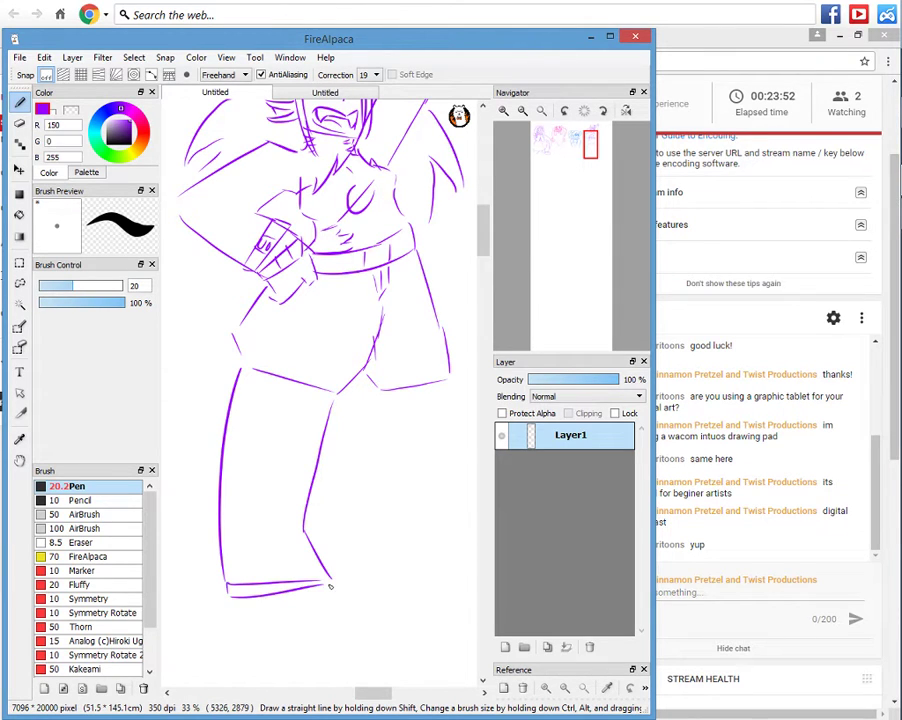
Add a short ankle crease and three X-shaped laces down the front of the left boot.
{"action": "left_click_drag", "start_coordinate": [257, 562], "coordinate": [285, 557]}
{"action": "left_click_drag", "start_coordinate": [257, 383], "coordinate": [292, 418]}
{"action": "left_click_drag", "start_coordinate": [264, 417], "coordinate": [302, 393]}
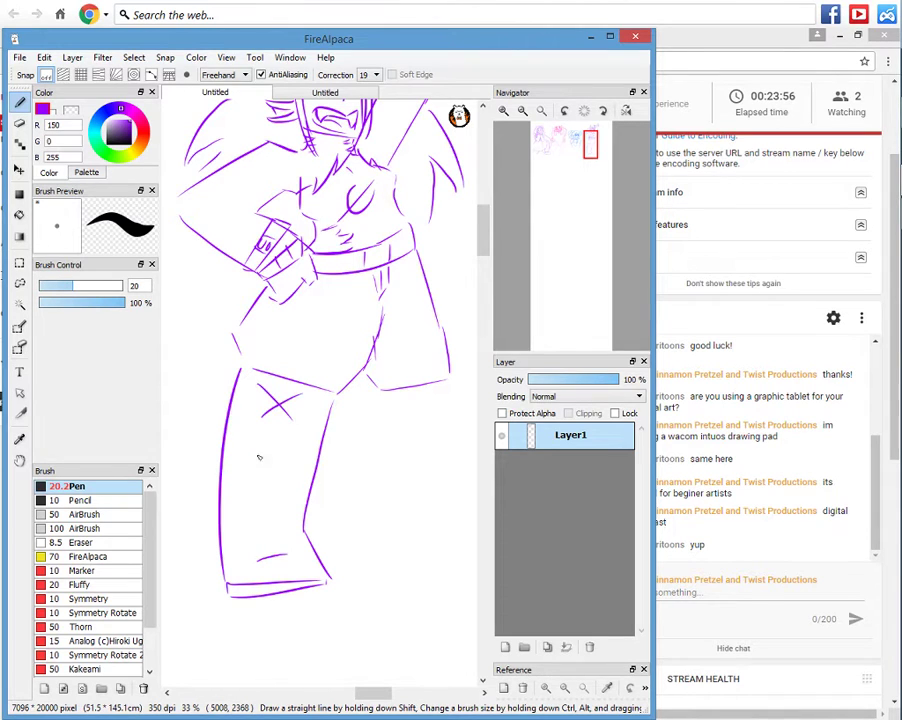
{"action": "left_click_drag", "start_coordinate": [254, 453], "coordinate": [288, 478]}
{"action": "mouse_move", "coordinate": [255, 475]}
{"action": "left_mouse_down"}
{"action": "mouse_move", "coordinate": [289, 452]}
{"action": "mouse_move", "coordinate": [284, 524]}
{"action": "mouse_move", "coordinate": [282, 496]}
{"action": "left_mouse_up"}
Draw the right boot slanting outward with its toe pointing right, and add crossed laces along its outer edge.
{"action": "mouse_move", "coordinate": [613, 201]}
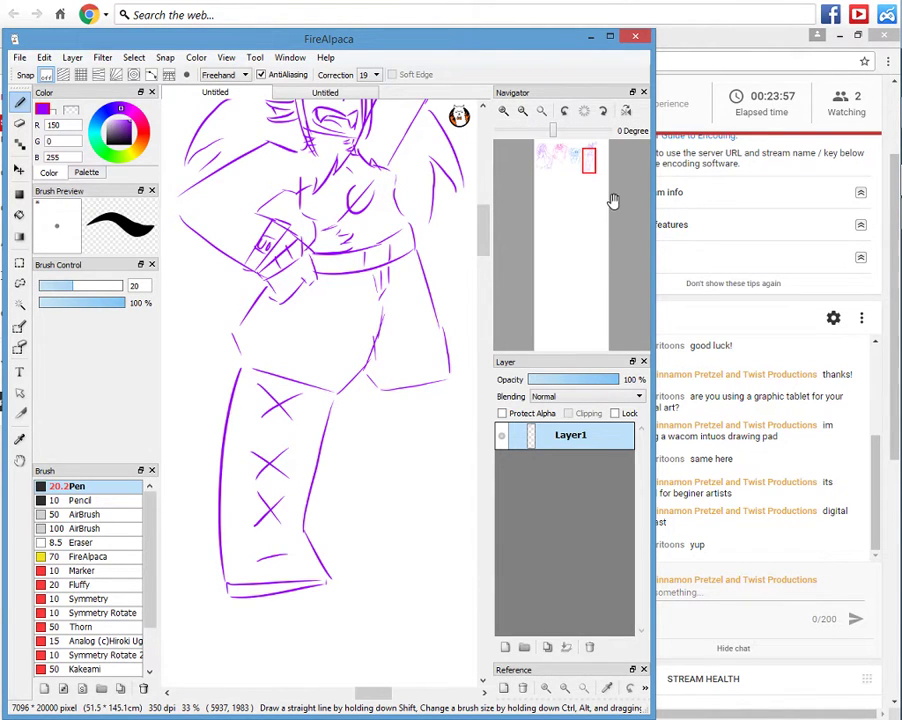
{"action": "left_click", "coordinate": [593, 165]}
{"action": "mouse_move", "coordinate": [252, 257]}
{"action": "left_mouse_down"}
{"action": "mouse_move", "coordinate": [312, 458]}
{"action": "mouse_move", "coordinate": [311, 443]}
{"action": "mouse_move", "coordinate": [327, 448]}
{"action": "mouse_move", "coordinate": [423, 405]}
{"action": "left_mouse_up"}
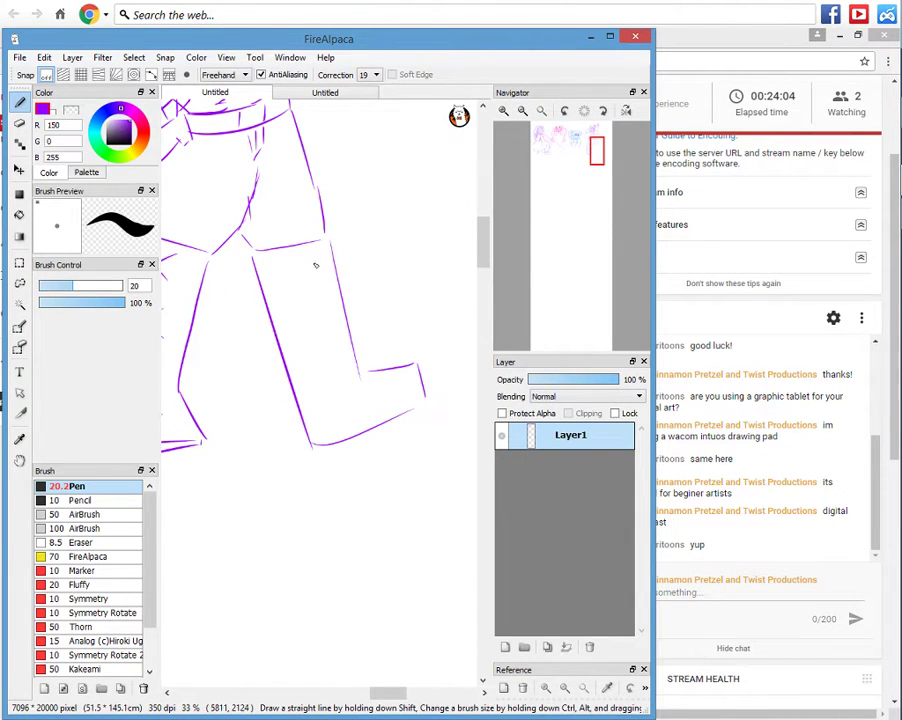
{"action": "left_click_drag", "start_coordinate": [314, 262], "coordinate": [335, 285]}
{"action": "mouse_move", "coordinate": [320, 292]}
{"action": "left_mouse_down"}
{"action": "mouse_move", "coordinate": [327, 257]}
{"action": "mouse_move", "coordinate": [323, 310]}
{"action": "mouse_move", "coordinate": [336, 345]}
{"action": "mouse_move", "coordinate": [341, 306]}
{"action": "left_mouse_up"}
{"action": "mouse_move", "coordinate": [331, 336]}
{"action": "left_mouse_down"}
{"action": "mouse_move", "coordinate": [347, 361]}
{"action": "mouse_move", "coordinate": [351, 347]}
{"action": "left_mouse_up"}
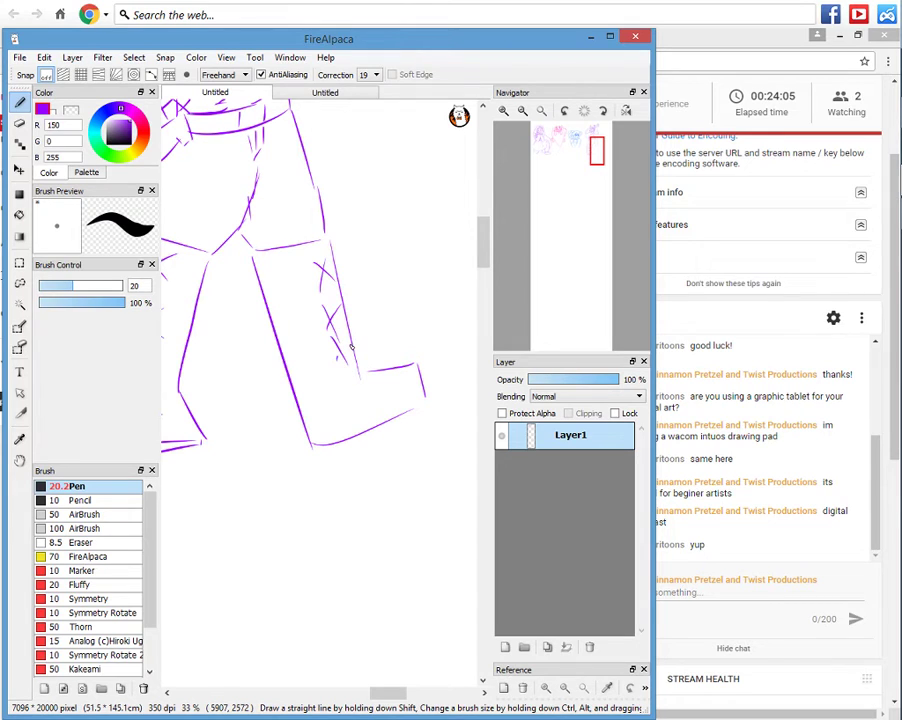
Change the pen colour to a bluer purple, RGB 104, 0, 255, for a sketch in the empty area below the first character.
{"action": "mouse_move", "coordinate": [595, 158]}
{"action": "left_mouse_down"}
{"action": "mouse_move", "coordinate": [582, 195]}
{"action": "mouse_move", "coordinate": [593, 178]}
{"action": "mouse_move", "coordinate": [586, 168]}
{"action": "left_mouse_up"}
{"action": "key", "text": "ctrl+plus"}
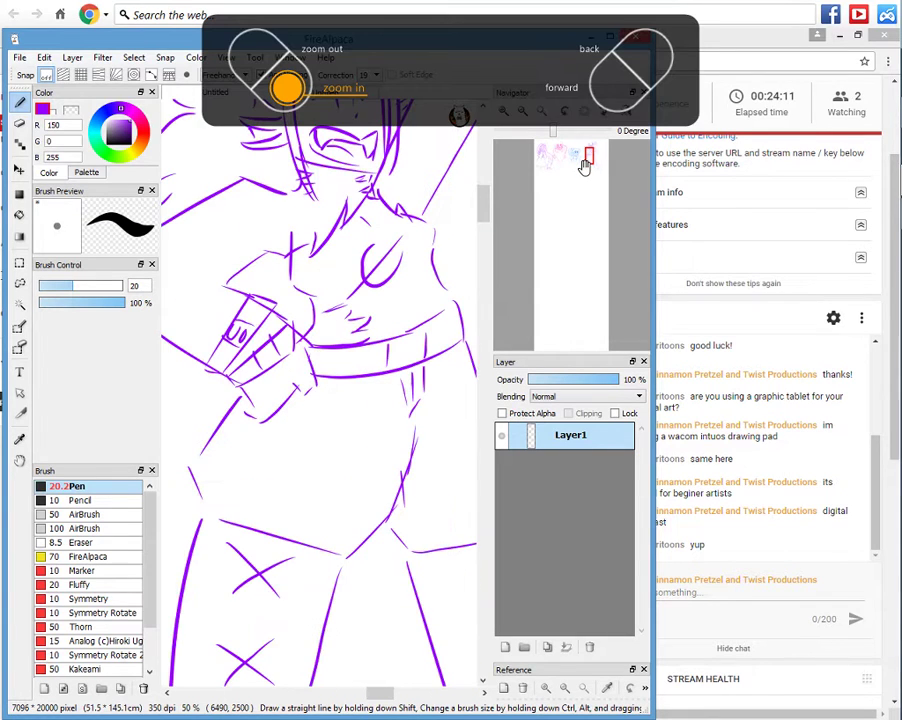
{"action": "key", "text": "ctrl+minus"}
{"action": "key", "text": "ctrl+minus"}
{"action": "left_click_drag", "start_coordinate": [584, 166], "coordinate": [541, 186]}
{"action": "key", "text": "ctrl+plus"}
{"action": "left_click", "coordinate": [120, 110]}
{"action": "left_click_drag", "start_coordinate": [120, 112], "coordinate": [116, 106]}
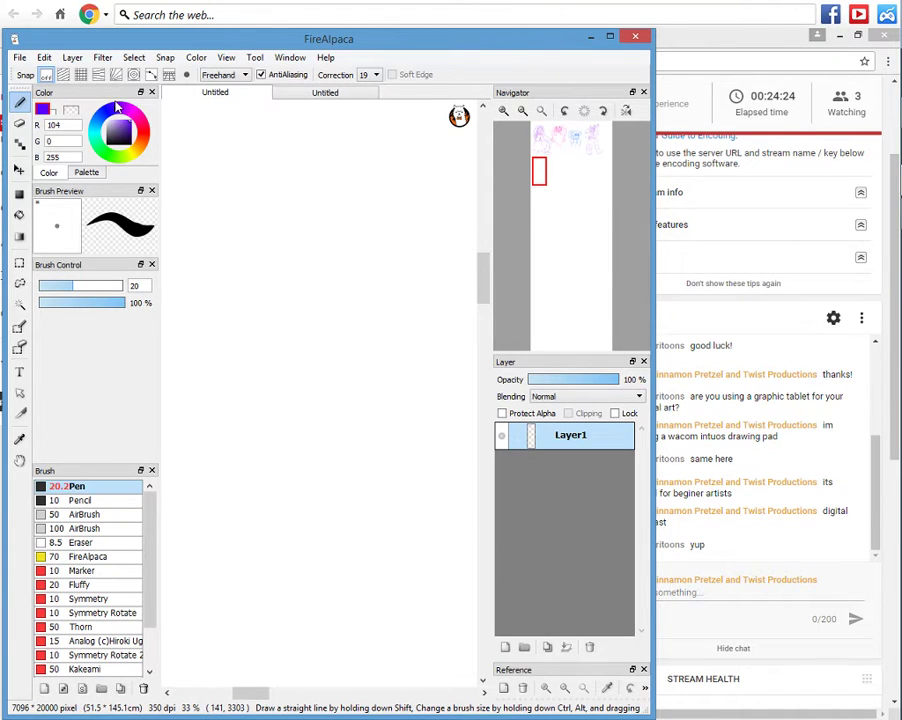
{"action": "key", "text": "ctrl+minus"}
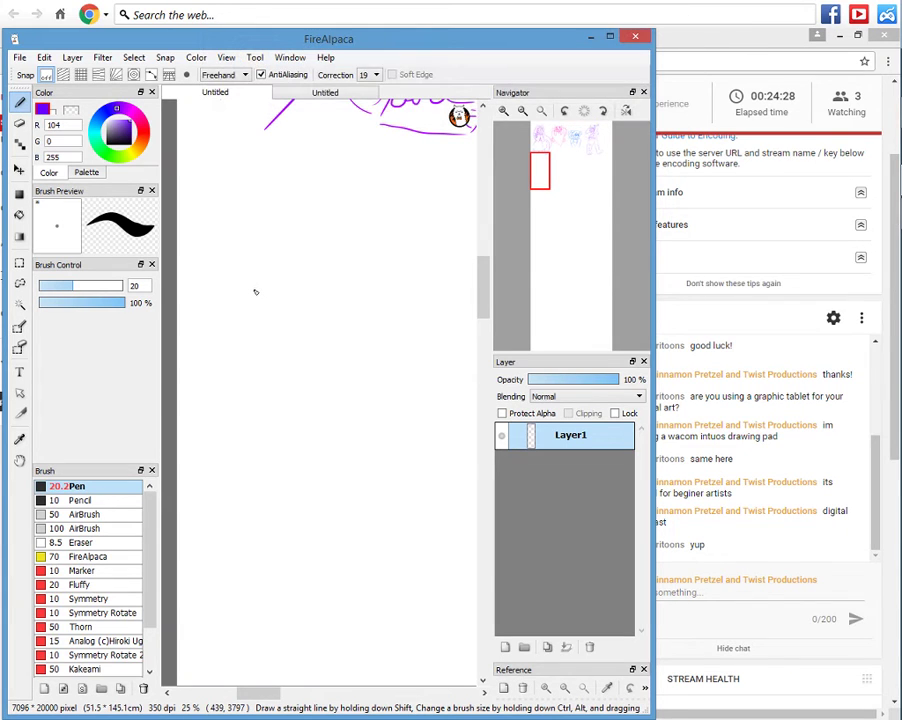
Sketch a new tilted face in the empty area, with a curved cheek and jaw line and two arched closed eyes.
{"action": "left_click_drag", "start_coordinate": [254, 289], "coordinate": [288, 311]}
{"action": "mouse_move", "coordinate": [325, 256]}
{"action": "left_mouse_down"}
{"action": "mouse_move", "coordinate": [294, 312]}
{"action": "mouse_move", "coordinate": [331, 321]}
{"action": "mouse_move", "coordinate": [339, 247]}
{"action": "left_mouse_up"}
{"action": "key", "text": "ctrl+z"}
{"action": "key", "text": "ctrl+z"}
{"action": "mouse_move", "coordinate": [277, 287]}
{"action": "left_mouse_down"}
{"action": "mouse_move", "coordinate": [301, 286]}
{"action": "mouse_move", "coordinate": [331, 261]}
{"action": "left_mouse_up"}
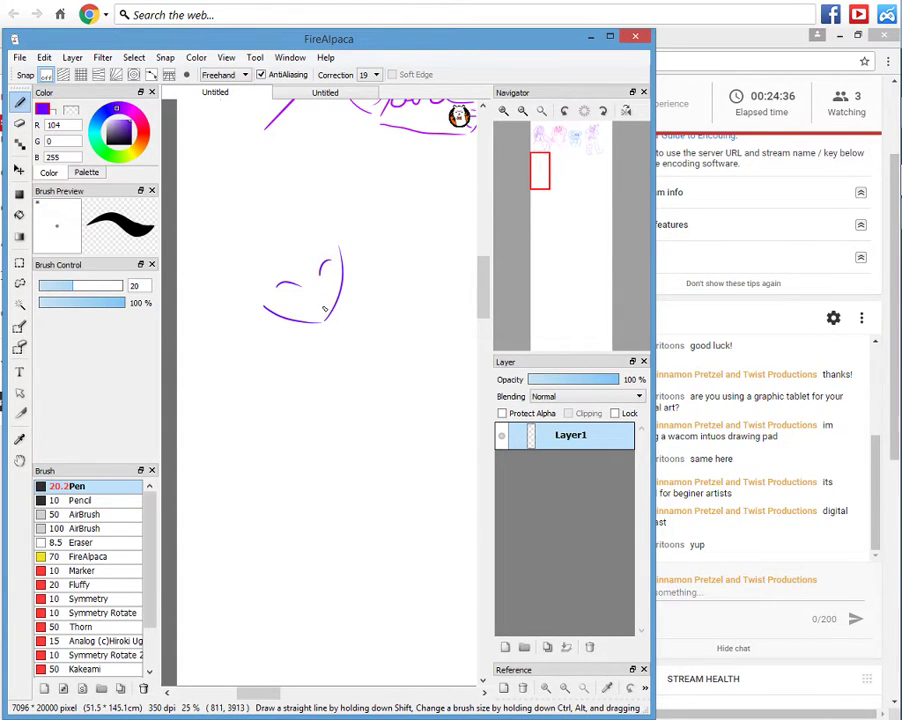
Sample the purple RGB 150, 0, 255 from the horned character's outline and return to the pen.
{"action": "mouse_move", "coordinate": [540, 170]}
{"action": "left_mouse_down"}
{"action": "mouse_move", "coordinate": [586, 167]}
{"action": "mouse_move", "coordinate": [592, 151]}
{"action": "mouse_move", "coordinate": [578, 152]}
{"action": "mouse_move", "coordinate": [589, 140]}
{"action": "left_mouse_up"}
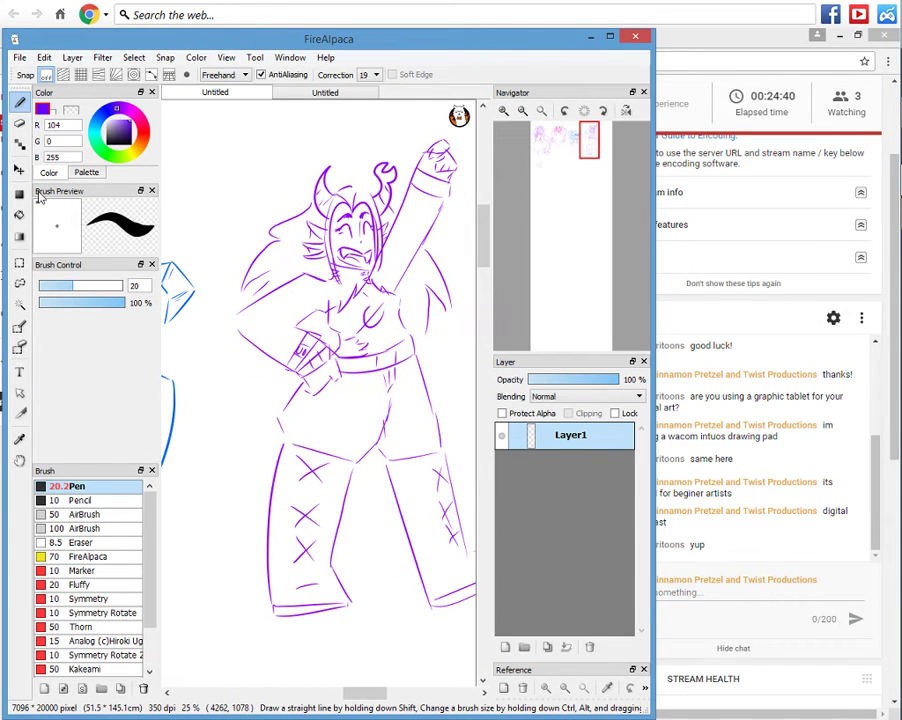
{"action": "left_click", "coordinate": [19, 439]}
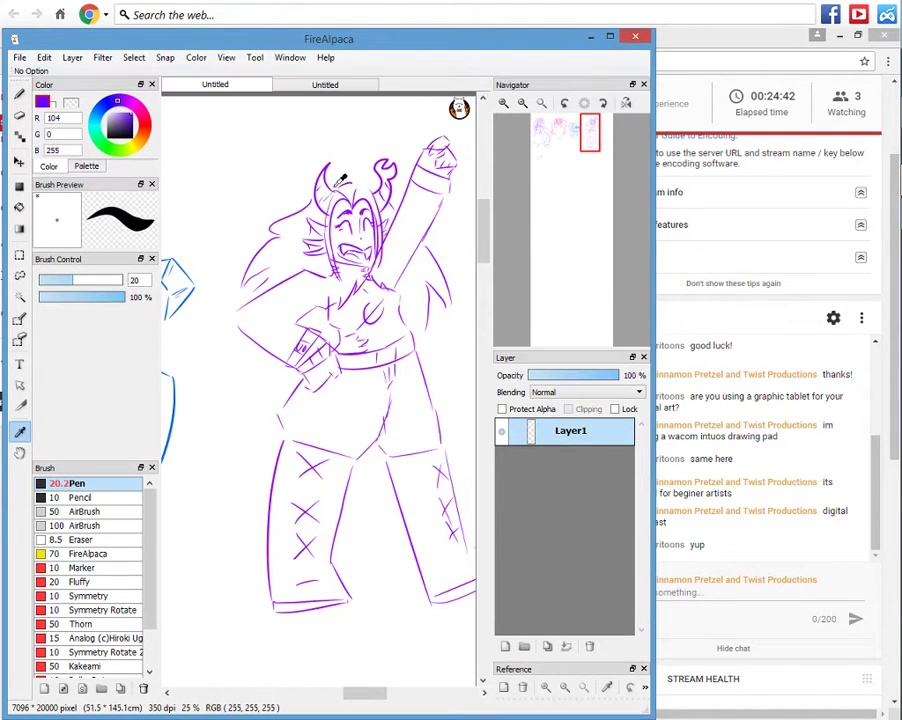
{"action": "left_click", "coordinate": [350, 198]}
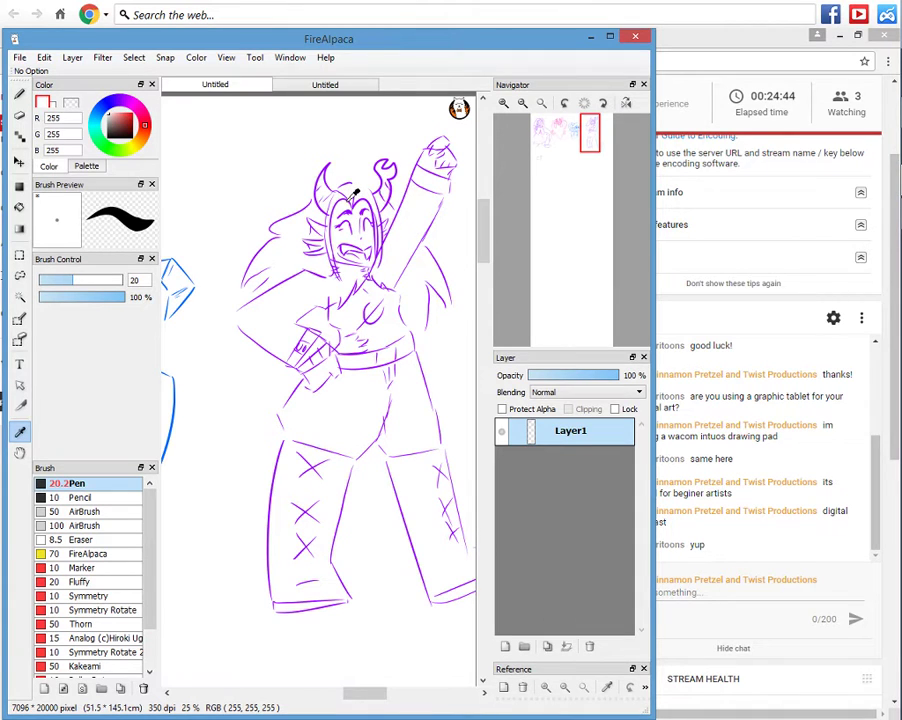
{"action": "left_click", "coordinate": [350, 200]}
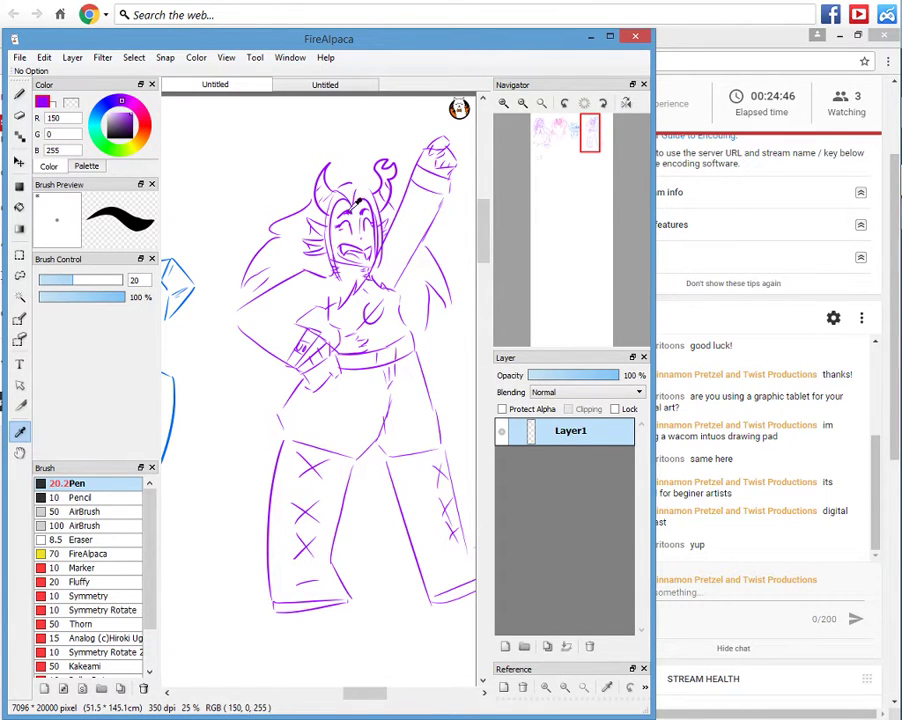
{"action": "left_click", "coordinate": [19, 94]}
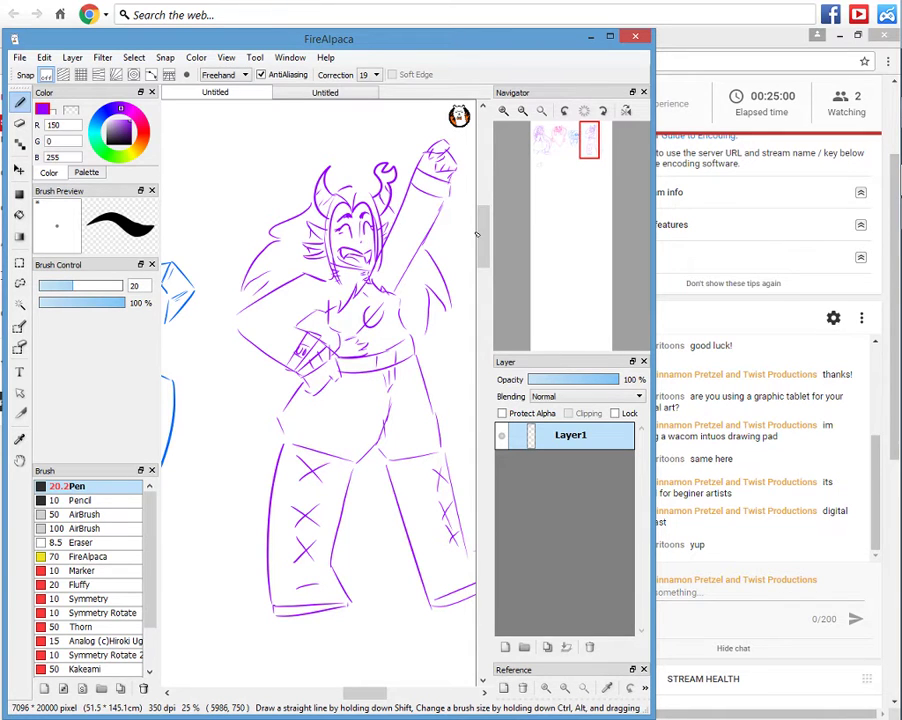
{"action": "key", "text": "ctrl+plus"}
{"action": "left_click_drag", "start_coordinate": [597, 155], "coordinate": [590, 148]}
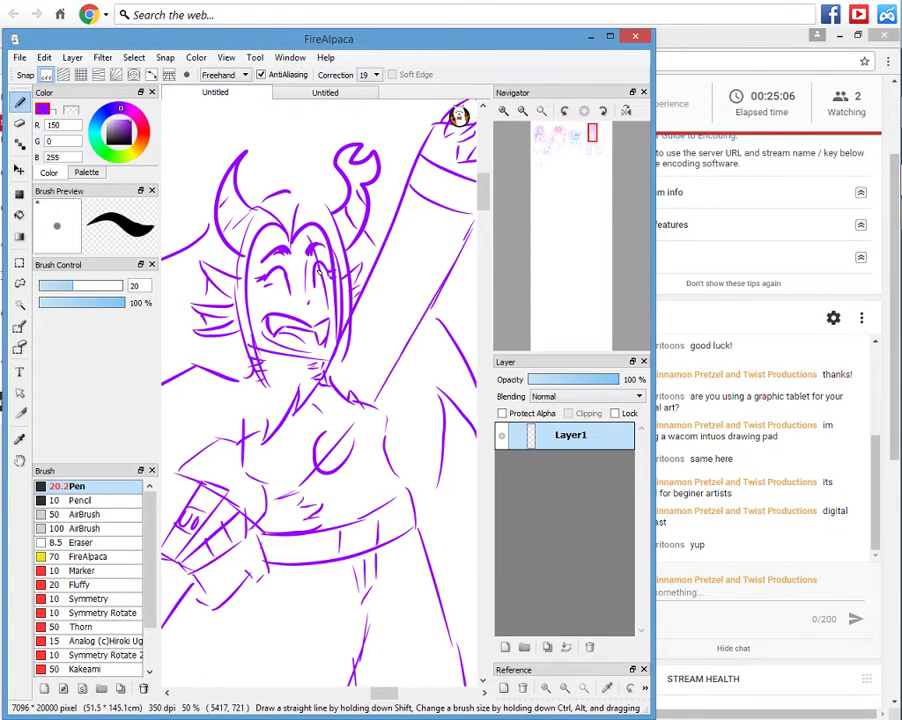
Sample the bluish purple RGB 104, 0, 255 from the new face's jaw line.
{"action": "left_click_drag", "start_coordinate": [588, 151], "coordinate": [541, 181]}
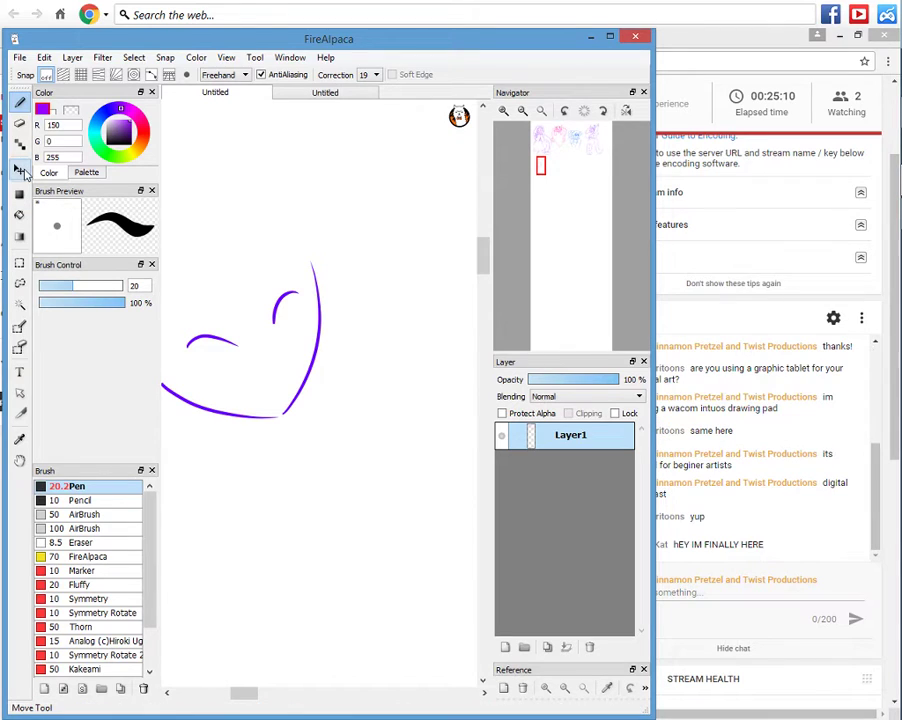
{"action": "left_click", "coordinate": [19, 439]}
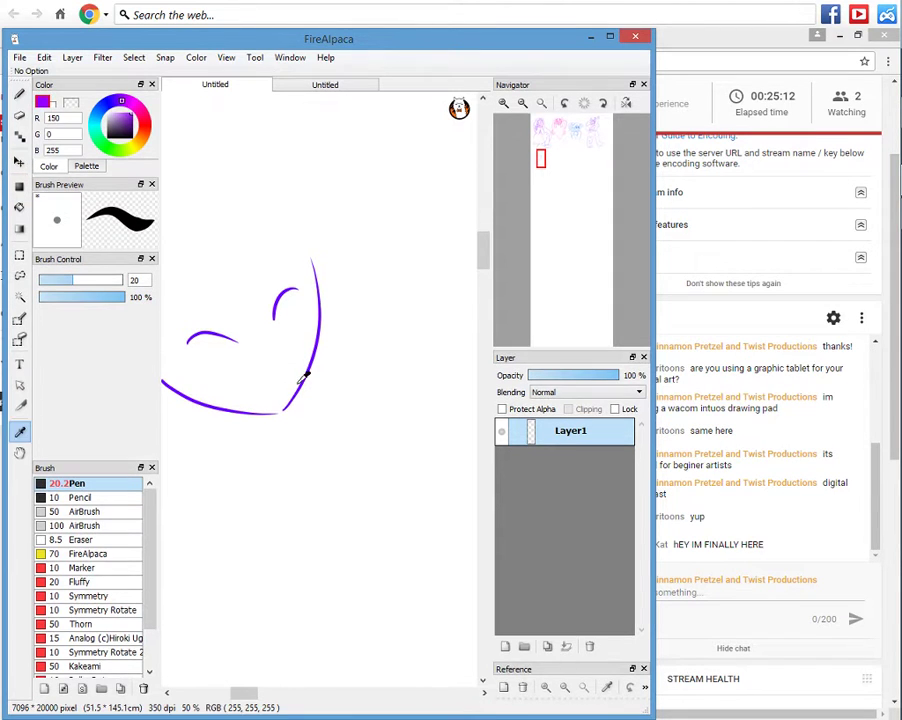
{"action": "left_click", "coordinate": [304, 377]}
{"action": "left_click", "coordinate": [310, 374]}
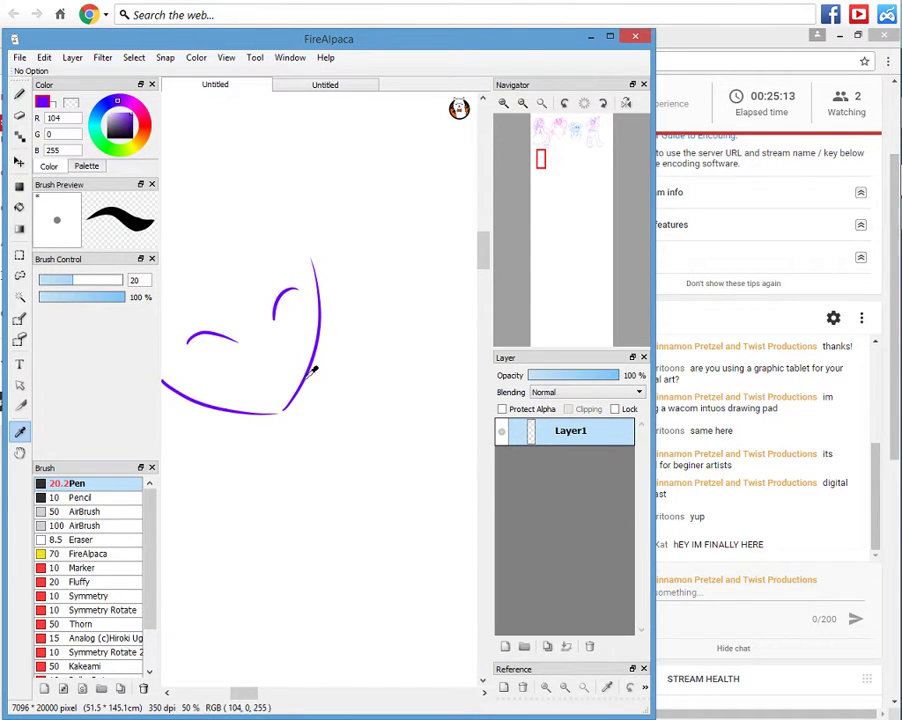
Switch to the YouTube live dashboard and send a short "hi" greeting to the newly arrived viewer in chat.
{"action": "left_click", "coordinate": [609, 40]}
{"action": "type", "text": "hi "}
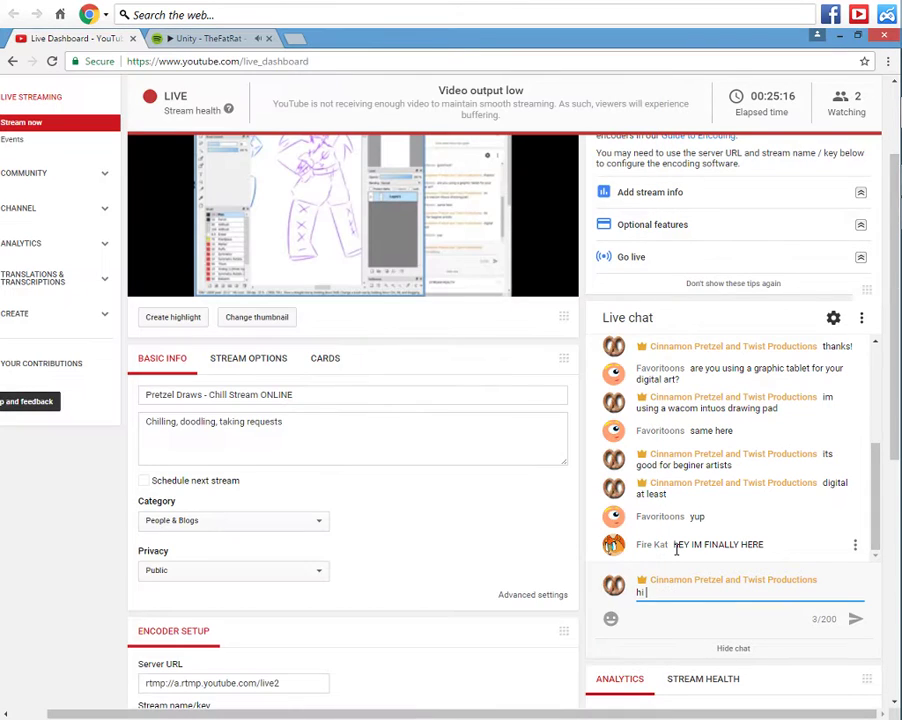
{"action": "type", "text": "firef"}
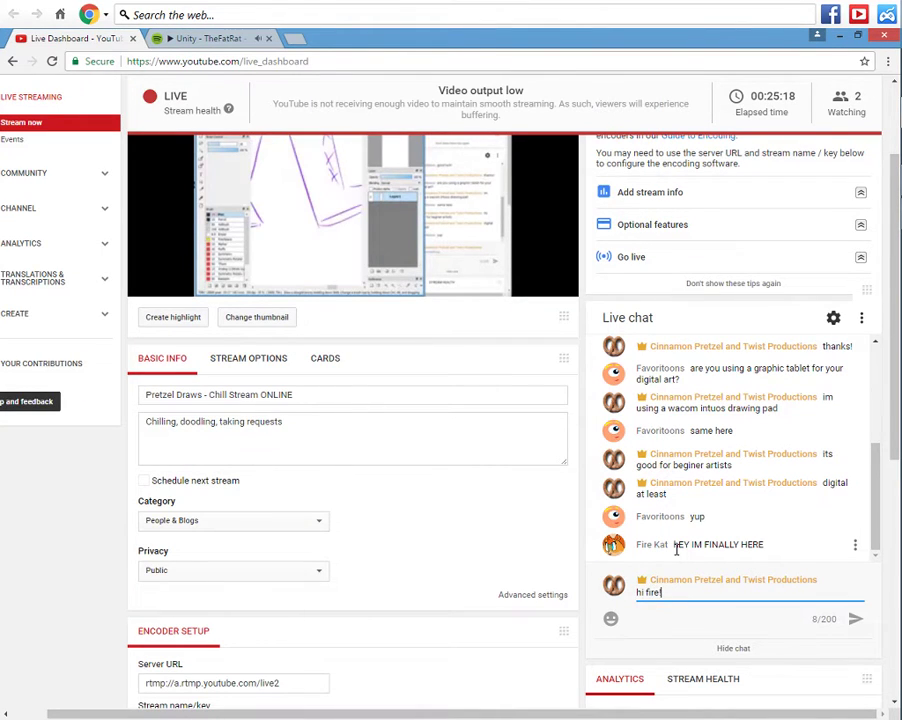
{"action": "key", "text": "Return"}
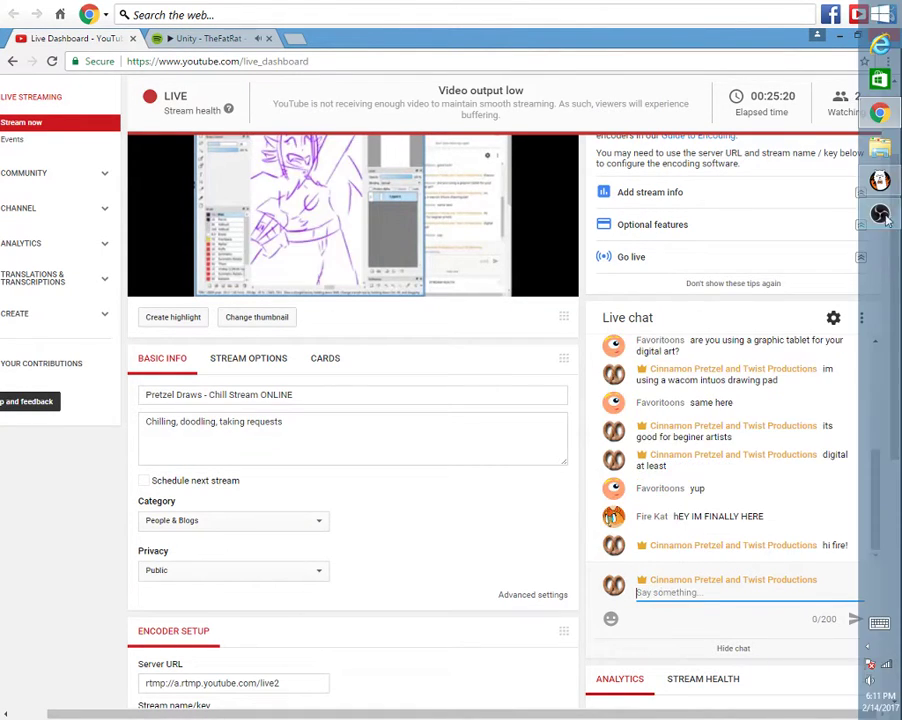
Switch back to FireAlpaca and view the area around the new face sketch at a smaller zoom.
{"action": "left_click", "coordinate": [880, 190]}
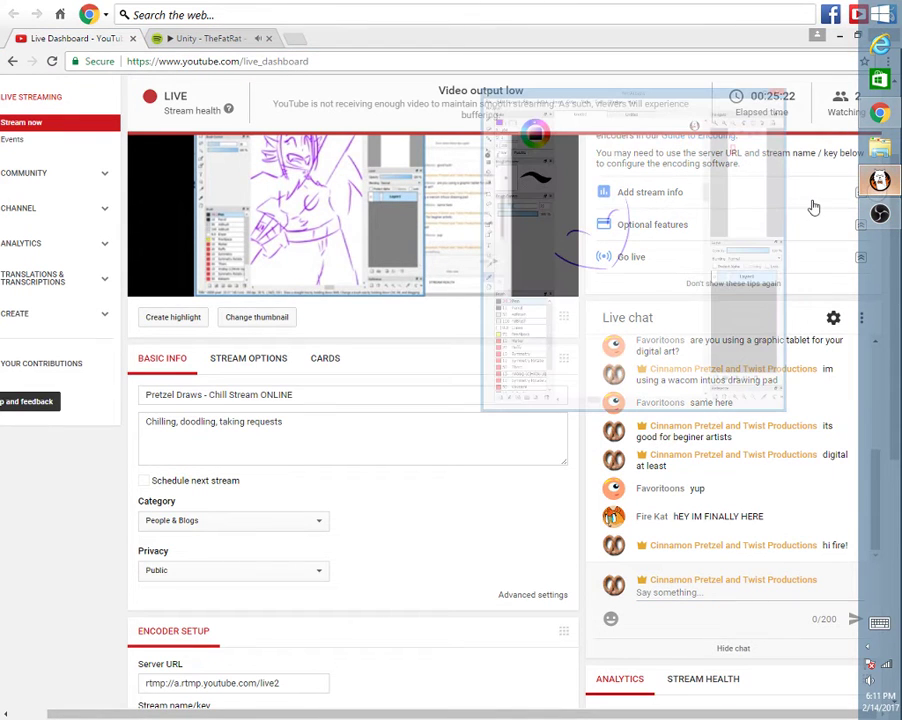
{"action": "key", "text": "ctrl+minus"}
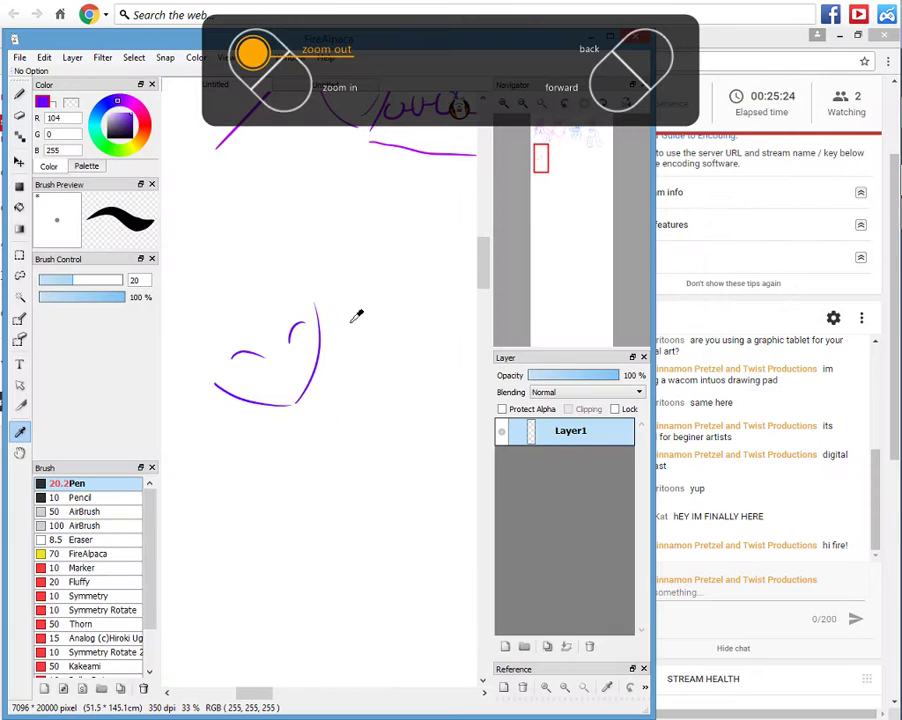
{"action": "left_click_drag", "start_coordinate": [541, 180], "coordinate": [542, 174]}
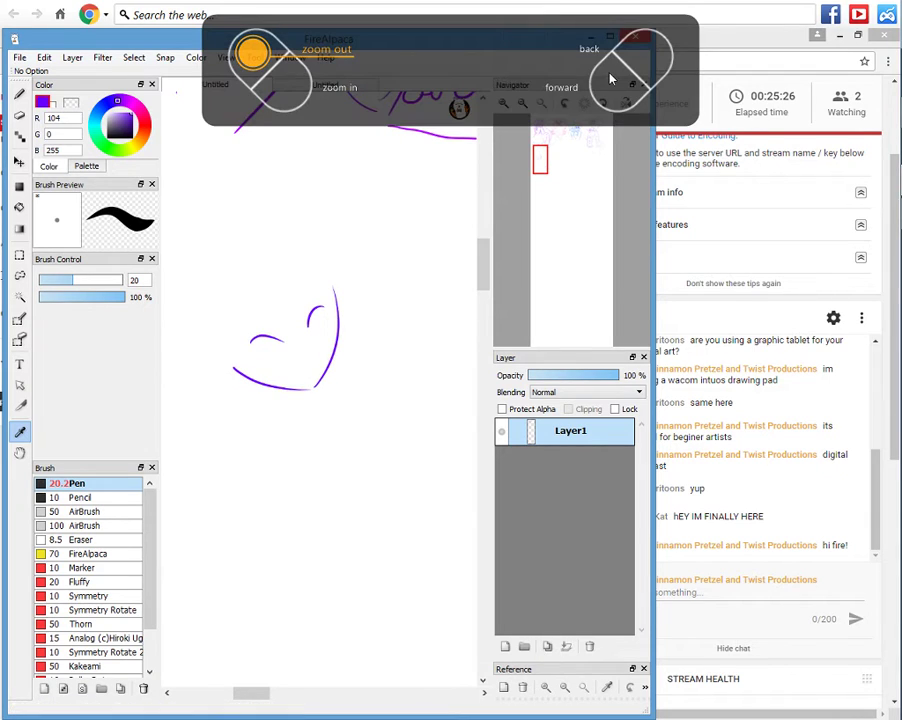
Switch to the YouTube live dashboard and send the chat message "is it loading ok???".
{"action": "left_click", "coordinate": [591, 37]}
{"action": "left_click", "coordinate": [638, 587]}
{"action": "type", "text": "i"}
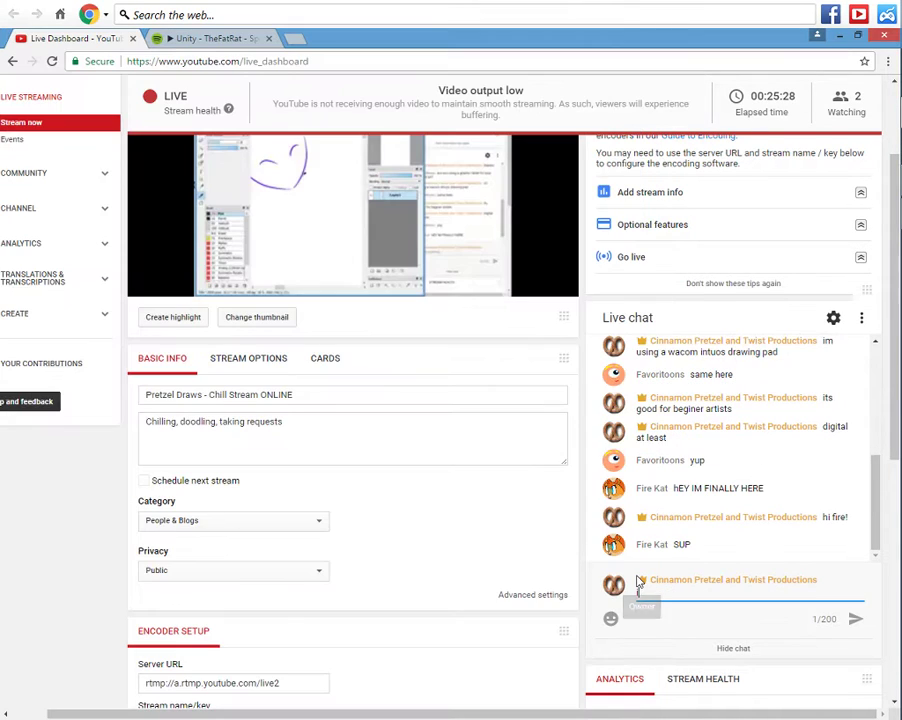
{"action": "type", "text": "s it load"}
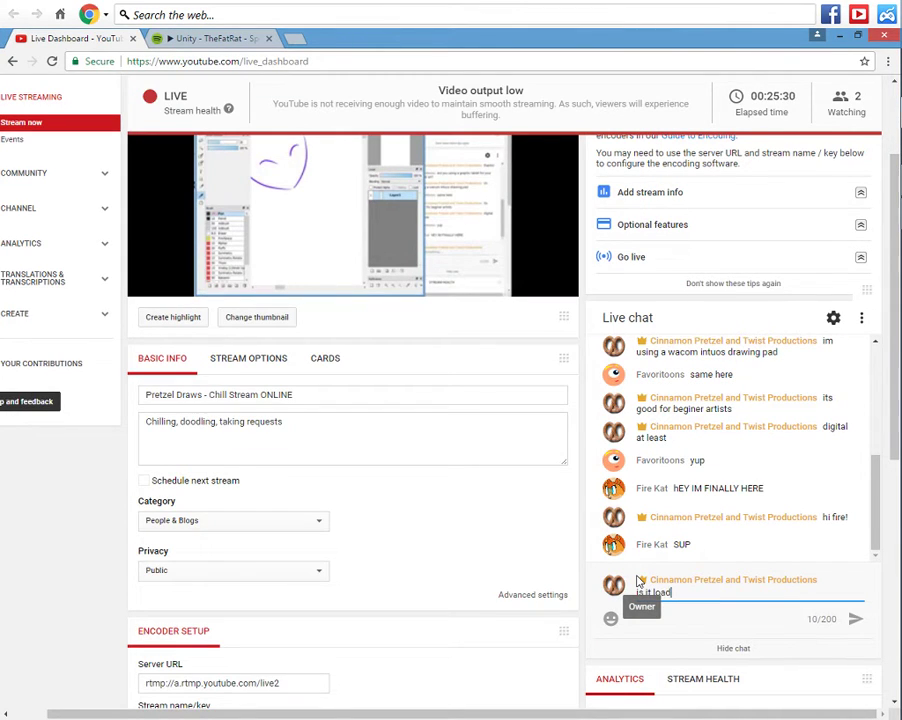
{"action": "type", "text": "ing ok???"}
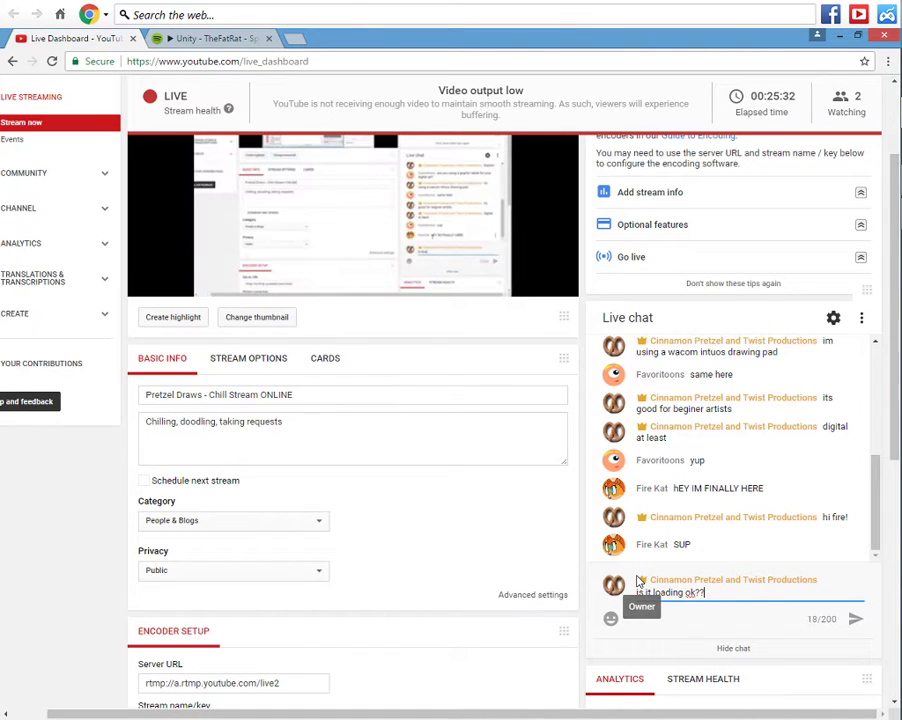
{"action": "key", "text": "Return"}
Send the chat message "it was loading well earlier but now its not so much,," and raise the system volume two notches.
{"action": "type", "text": "it was "}
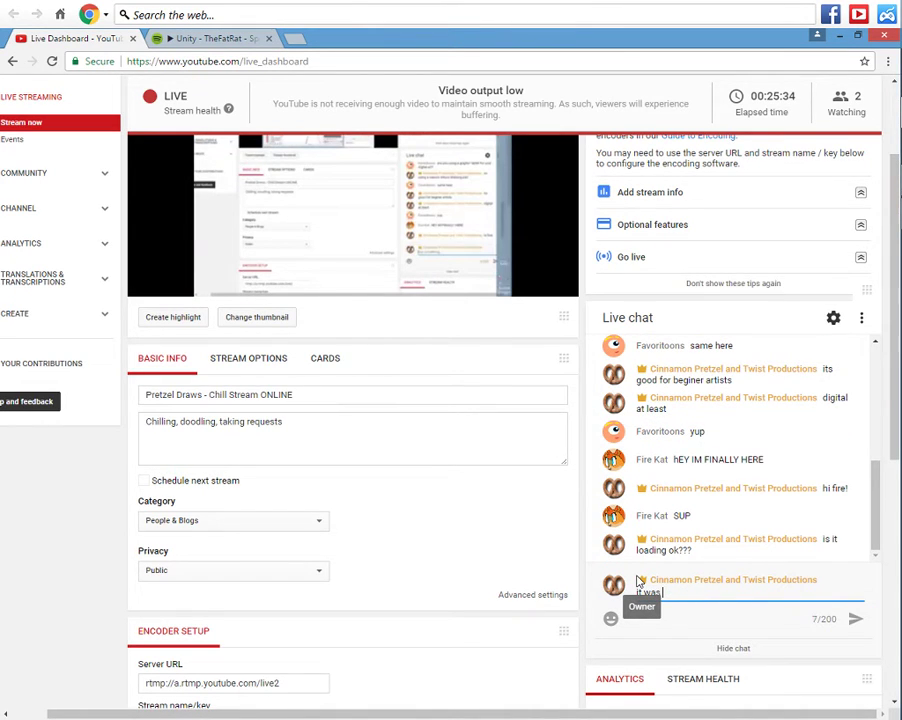
{"action": "type", "text": "loading well earlier b"}
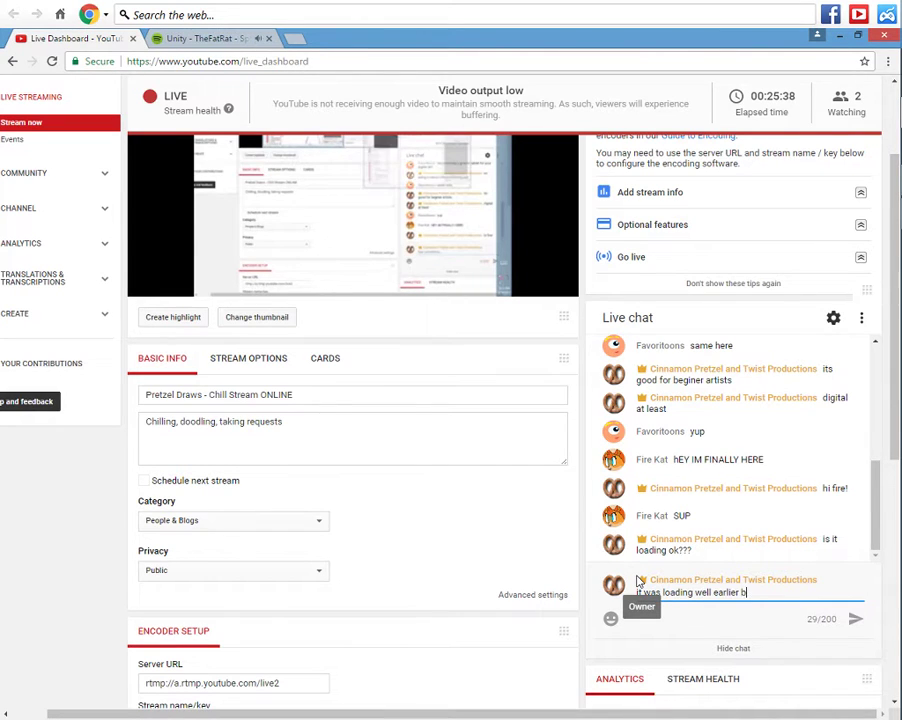
{"action": "type", "text": "ut now its n"}
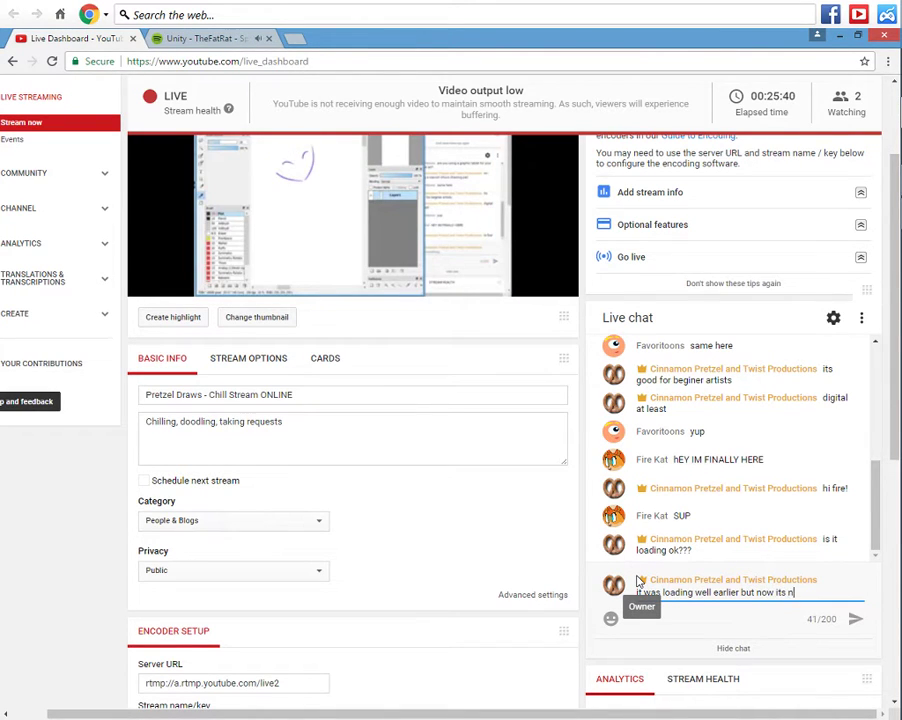
{"action": "type", "text": "ot so much.."}
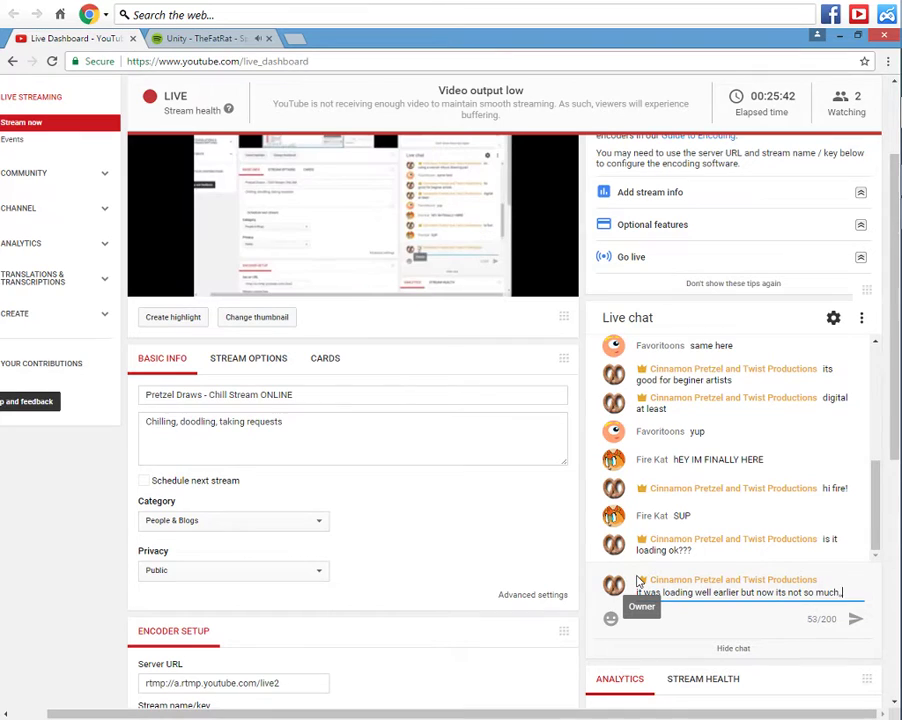
{"action": "key", "text": "Return"}
{"action": "key", "text": "XF86AudioRaiseVolume"}
{"action": "key", "text": "XF86AudioRaiseVolume"}
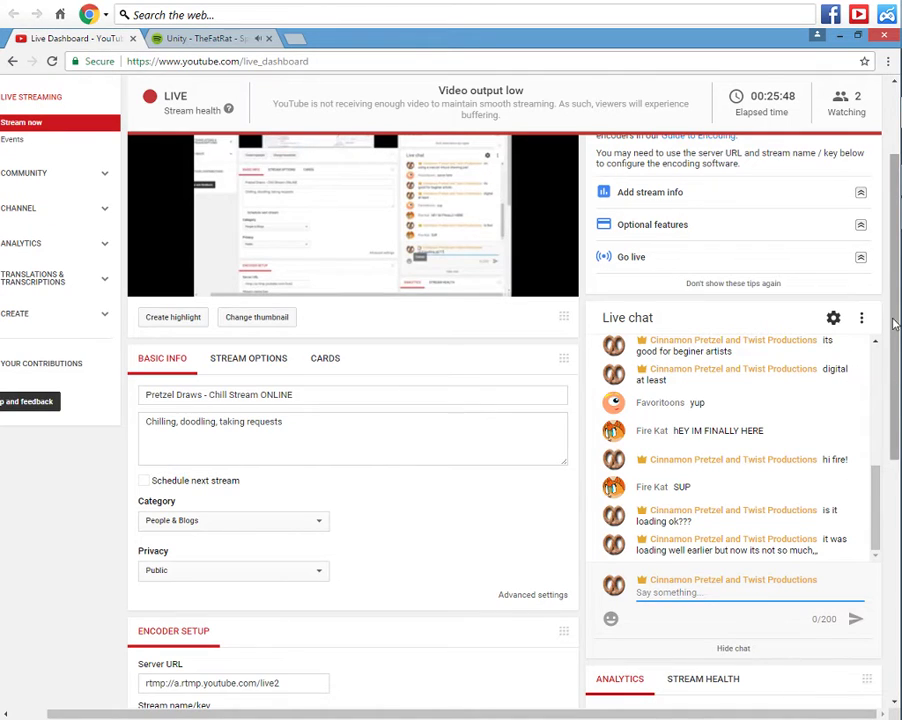
Send the follow-up chat message "just a little laggy or???".
{"action": "type", "text": "just"}
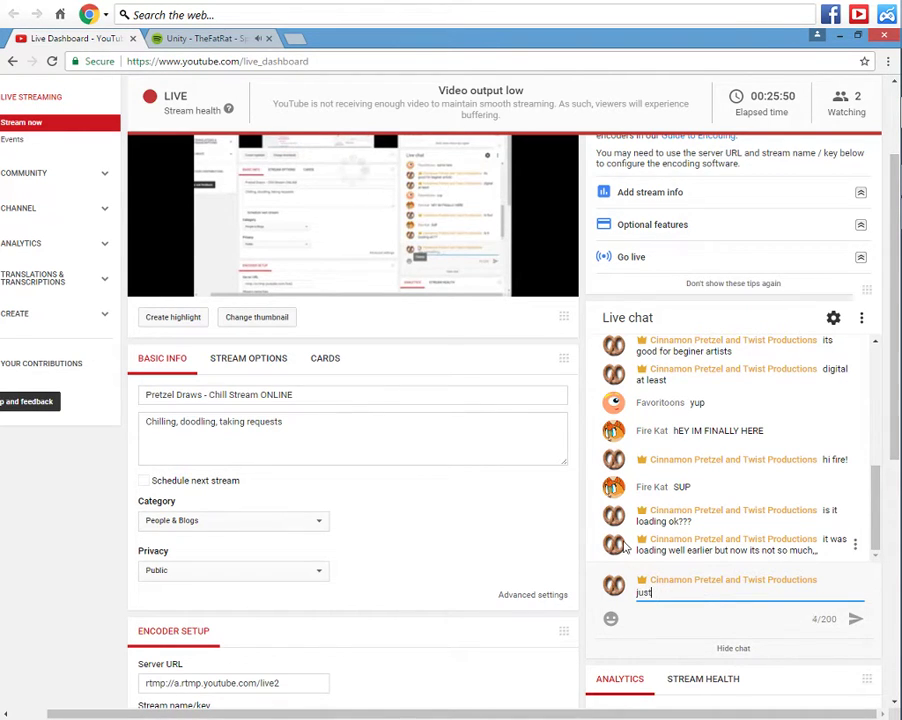
{"action": "type", "text": " a little lag"}
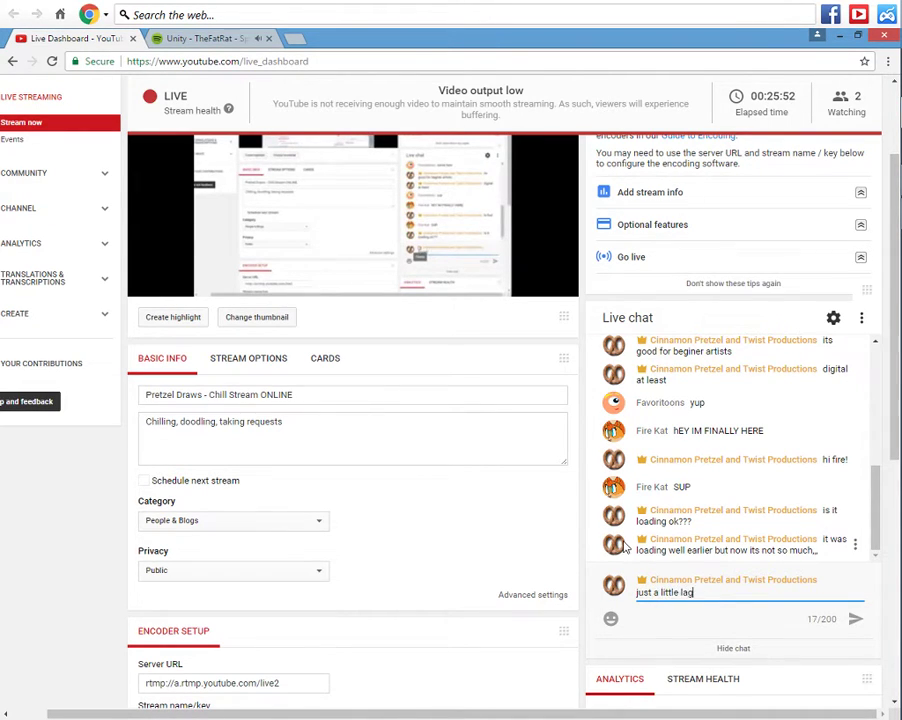
{"action": "type", "text": "gy or???"}
{"action": "key", "text": "Return"}
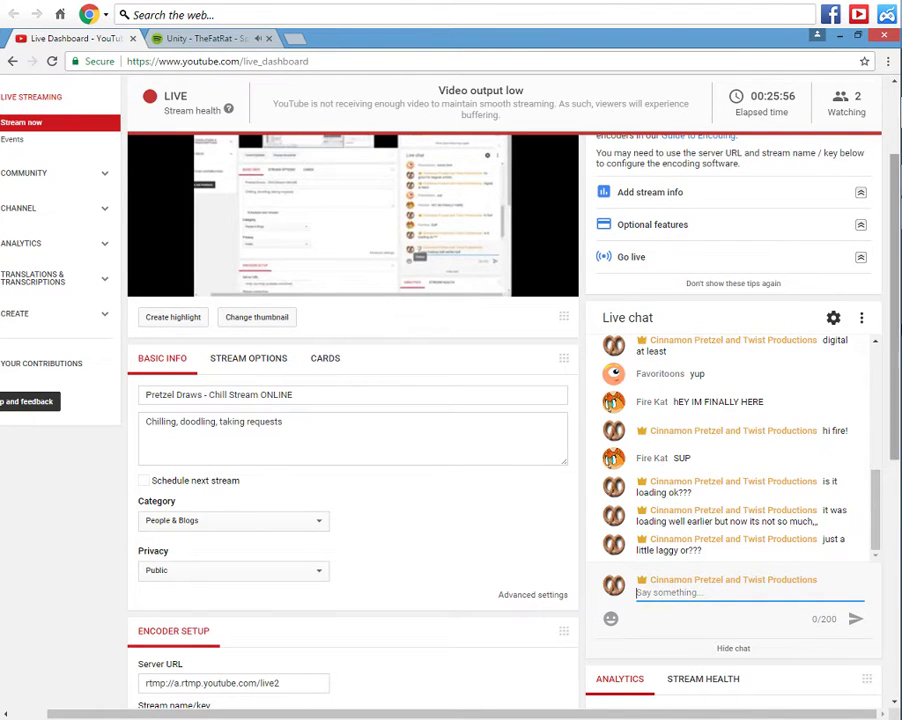
Reply "oh good!" in the live chat to the viewer's comment on the stream quality.
{"action": "left_click", "coordinate": [880, 182]}
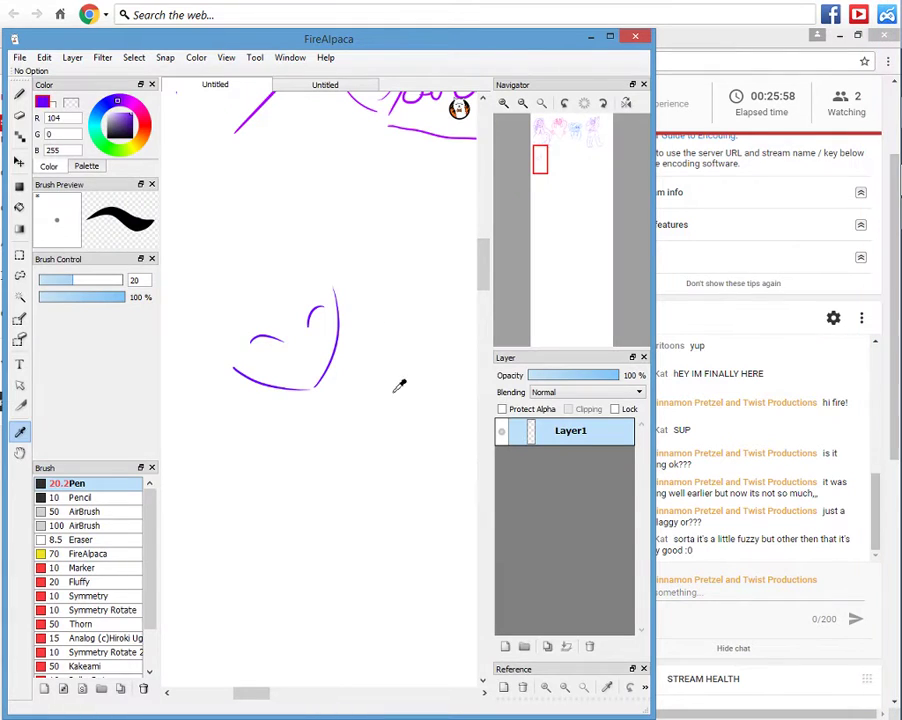
{"action": "left_click", "coordinate": [590, 37]}
{"action": "type", "text": "oh g"}
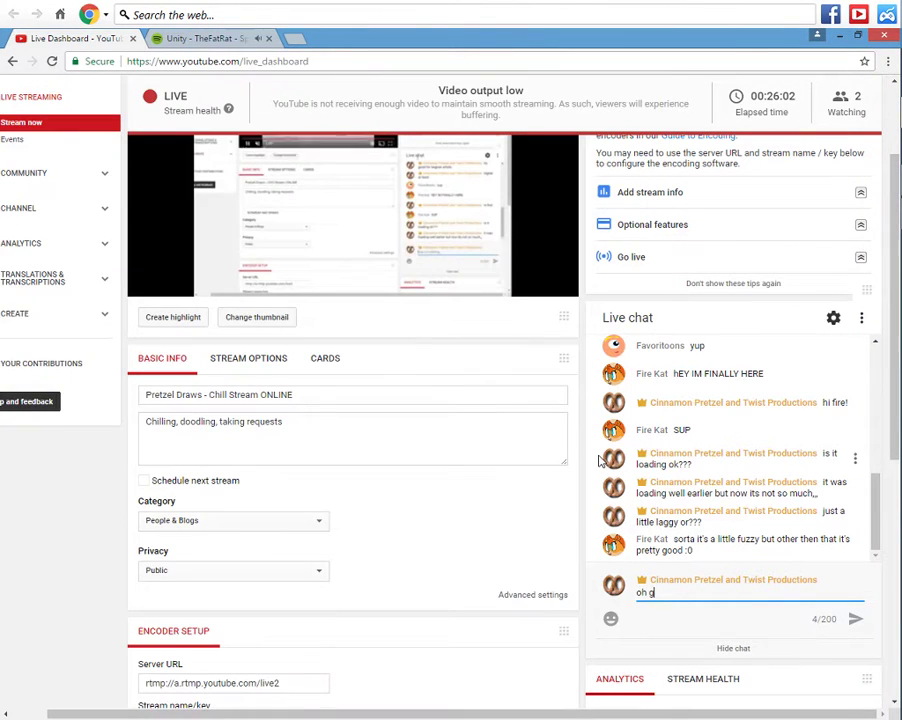
{"action": "type", "text": "ood!"}
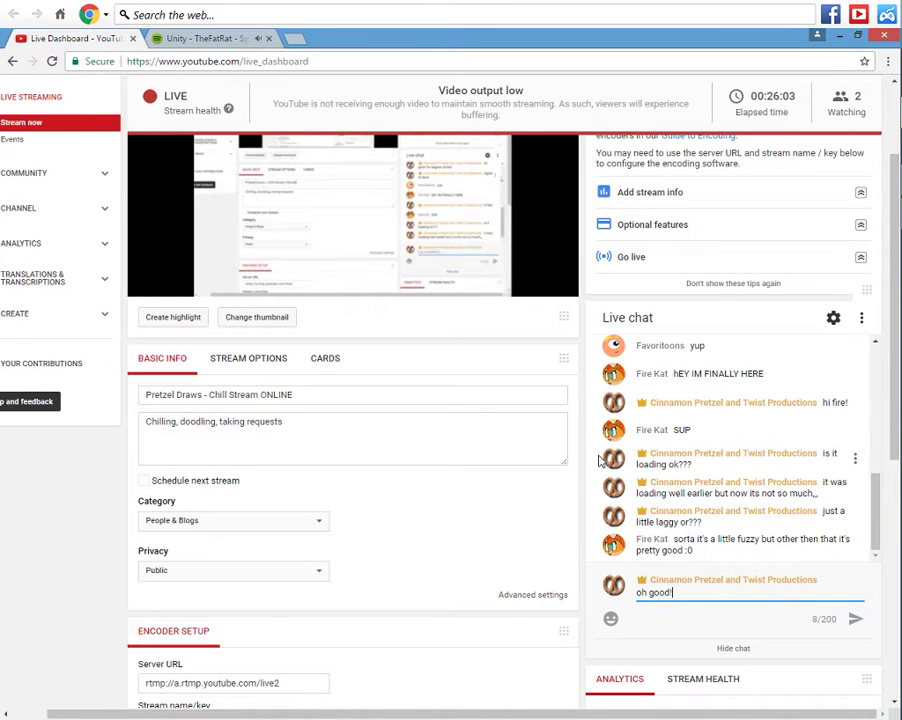
{"action": "key", "text": "Return"}
Switch to FireAlpaca's second untitled document with the requests notice and undo its last two edits.
{"action": "left_click", "coordinate": [874, 222]}
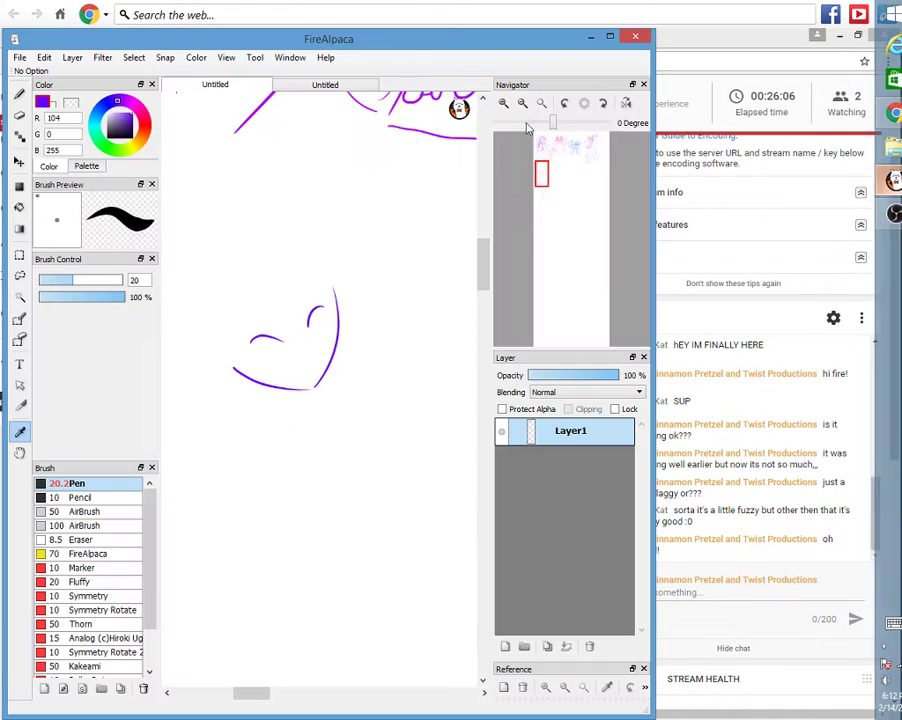
{"action": "left_click", "coordinate": [340, 88]}
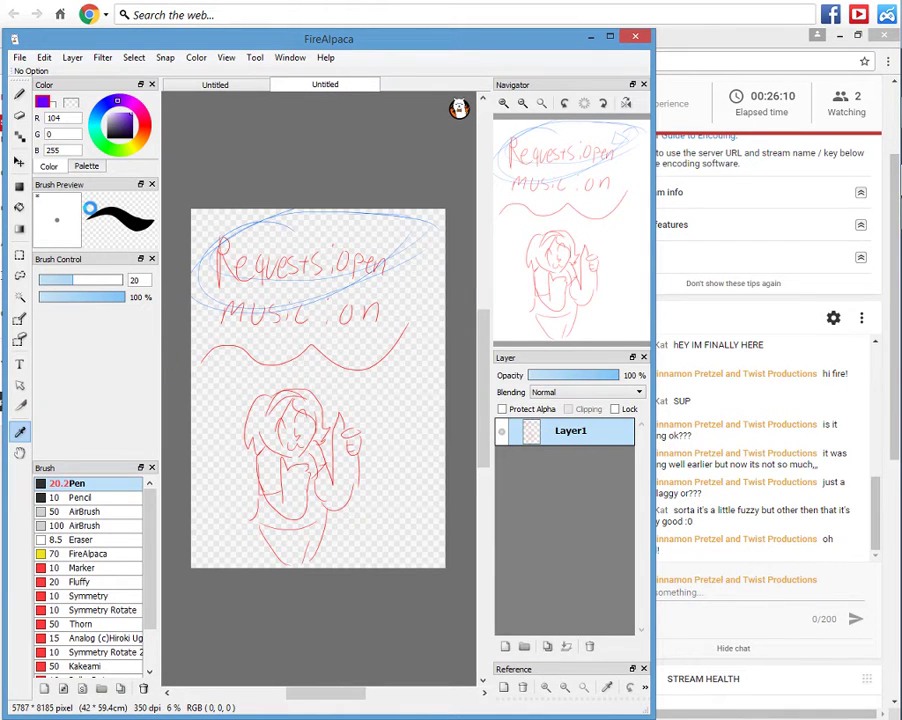
{"action": "key", "text": "ctrl+z"}
{"action": "key", "text": "ctrl+z"}
With the pen, circle "Requests: open" in bluish purple and draw an arrow beside it pointing at the text.
{"action": "left_click", "coordinate": [20, 94]}
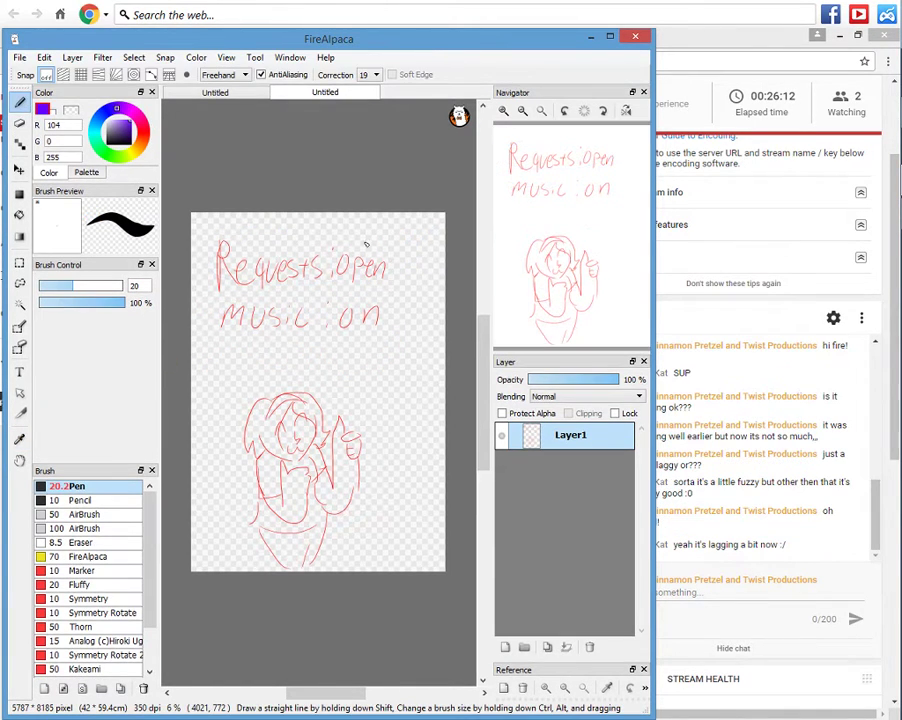
{"action": "mouse_move", "coordinate": [362, 239]}
{"action": "left_mouse_down"}
{"action": "mouse_move", "coordinate": [424, 256]}
{"action": "mouse_move", "coordinate": [330, 226]}
{"action": "mouse_move", "coordinate": [210, 246]}
{"action": "left_mouse_up"}
{"action": "left_click_drag", "start_coordinate": [417, 357], "coordinate": [391, 278]}
{"action": "left_click_drag", "start_coordinate": [408, 301], "coordinate": [413, 277]}
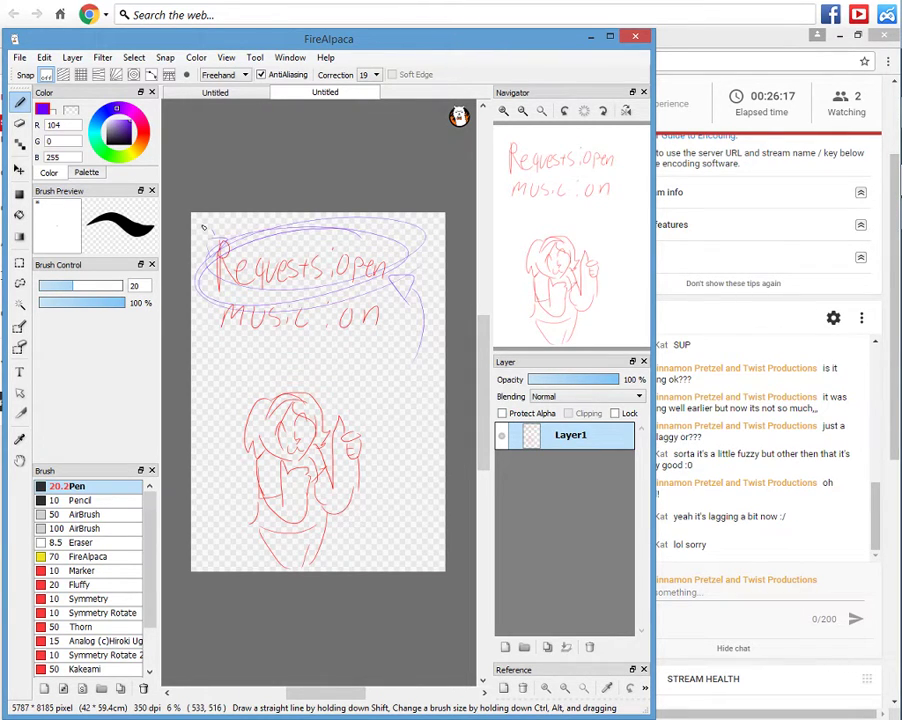
{"action": "left_click", "coordinate": [700, 592]}
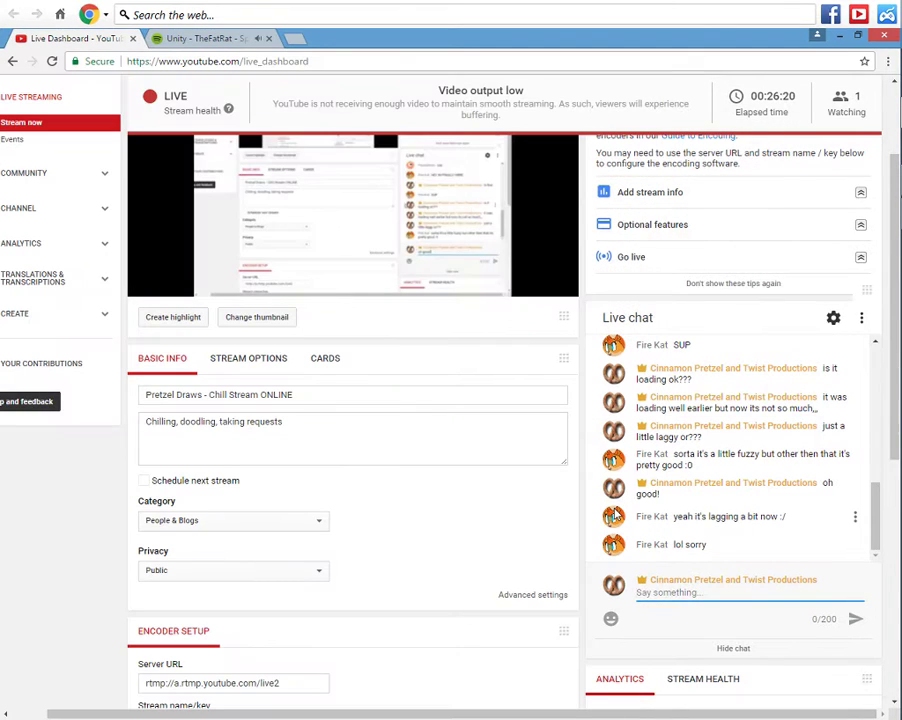
{"action": "type", "text": "its gf"}
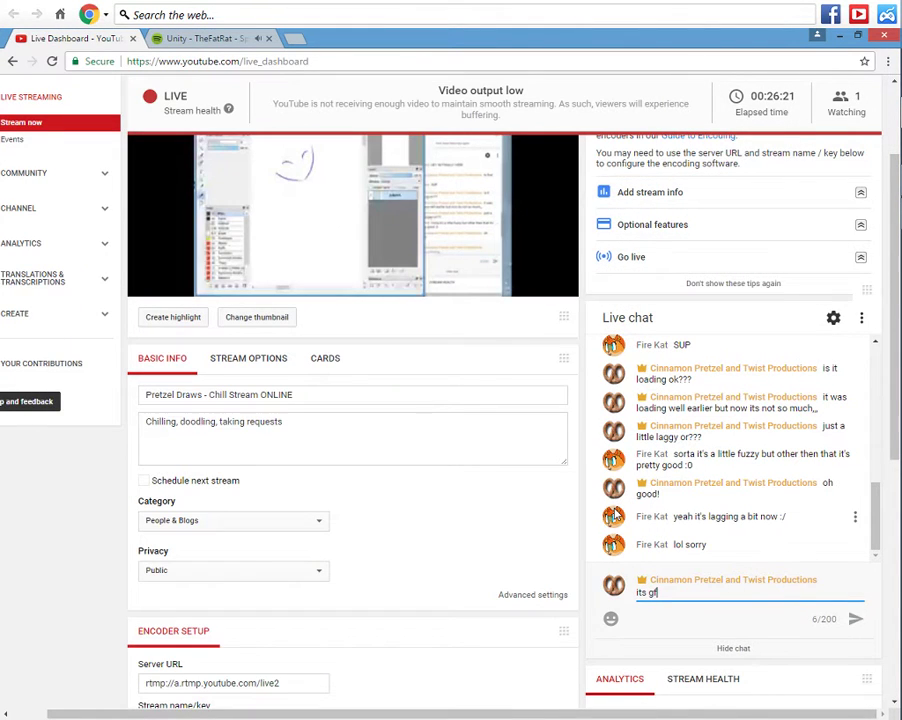
{"action": "key", "text": "BackSpace"}
{"action": "key", "text": "BackSpace"}
{"action": "key", "text": "BackSpace"}
{"action": "key", "text": "BackSpace"}
{"action": "key", "text": "BackSpace"}
{"action": "key", "text": "BackSpace"}
{"action": "type", "text": "ahh well ill s"}
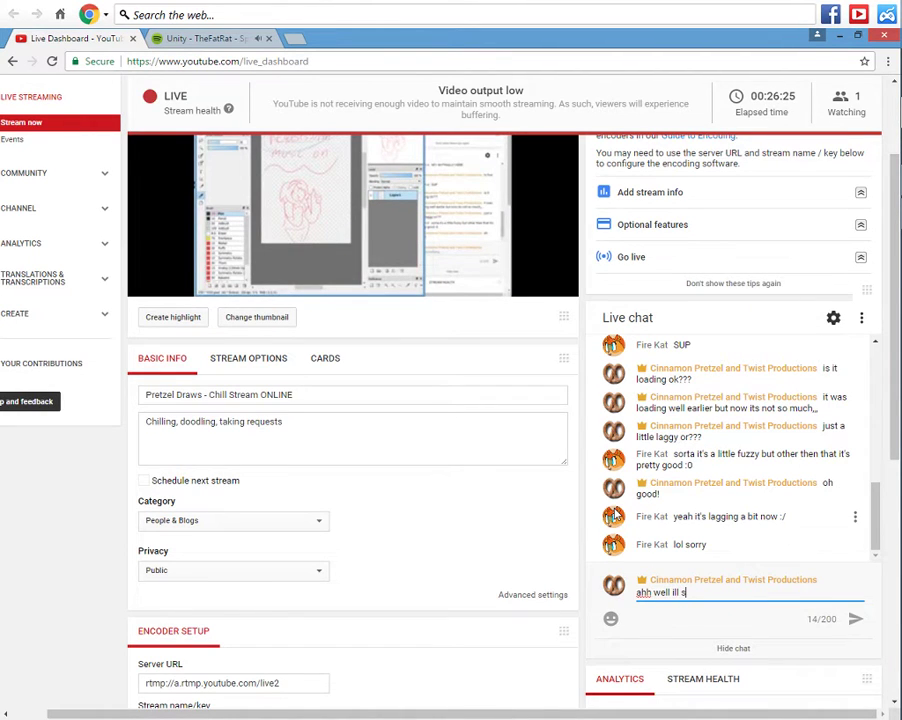
{"action": "type", "text": "ee if theres anything i"}
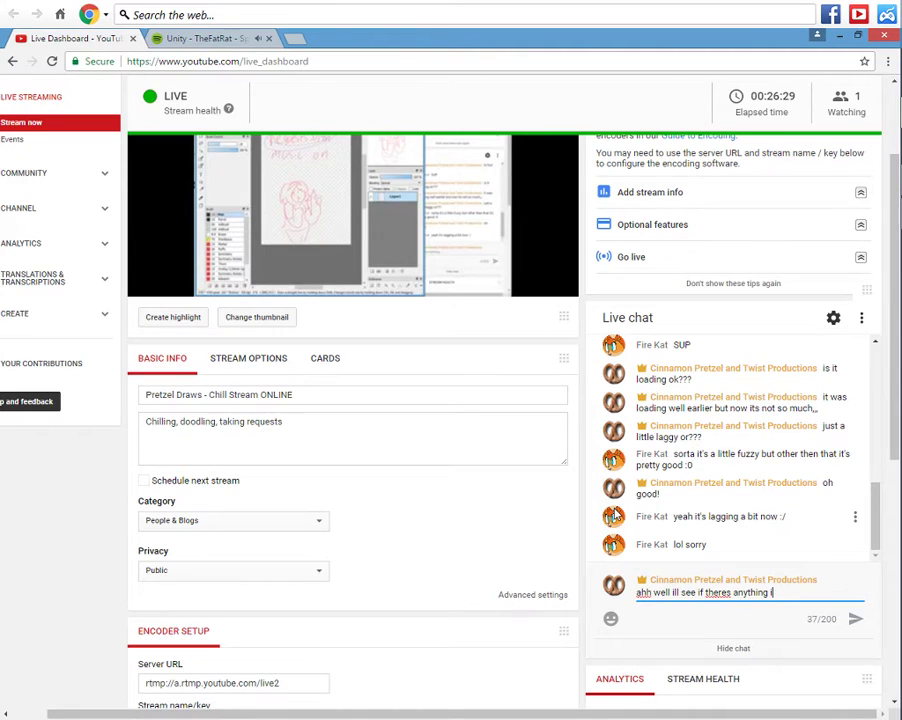
{"action": "type", "text": "can d"}
{"action": "key", "text": "BackSpace"}
{"action": "key", "text": "BackSpace"}
{"action": "key", "text": "BackSpace"}
{"action": "key", "text": "BackSpace"}
{"action": "key", "text": "BackSpace"}
{"action": "key", "text": "BackSpace"}
{"action": "key", "text": "BackSpace"}
{"action": "key", "text": "BackSpace"}
{"action": "key", "text": "BackSpace"}
{"action": "key", "text": "BackSpace"}
{"action": "key", "text": "BackSpace"}
{"action": "key", "text": "BackSpace"}
{"action": "key", "text": "BackSpace"}
{"action": "key", "text": "BackSpace"}
{"action": "key", "text": "BackSpace"}
{"action": "key", "text": "BackSpace"}
{"action": "key", "text": "BackSpace"}
{"action": "key", "text": "BackSpace"}
{"action": "key", "text": "BackSpace"}
{"action": "key", "text": "BackSpace"}
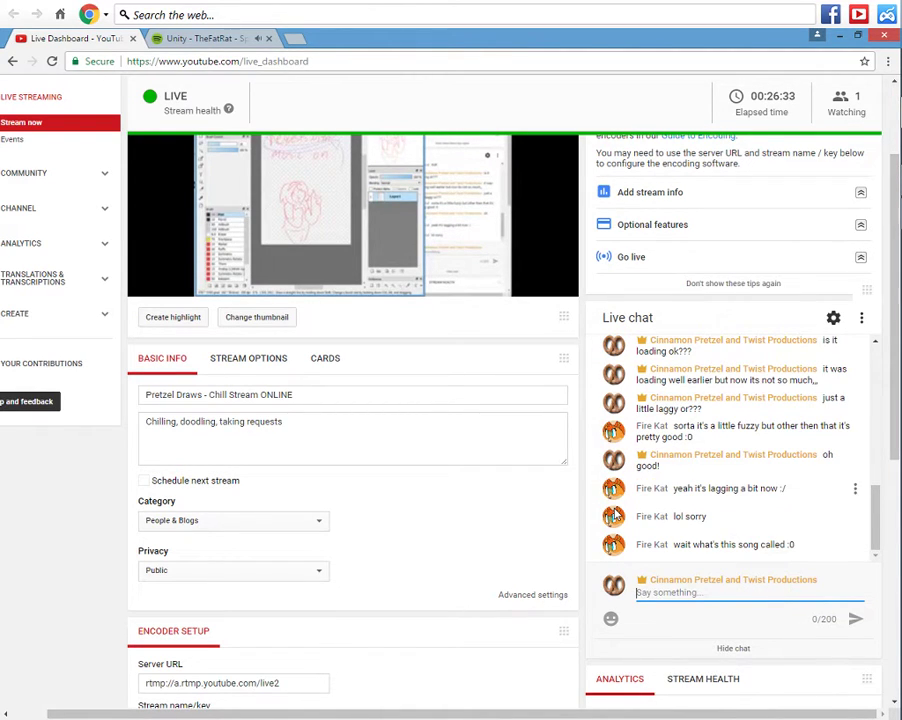
Look up the current song in the Spotify playlist and answer the viewer in YouTube live chat with "april showers by proleter".
{"action": "left_click", "coordinate": [233, 38]}
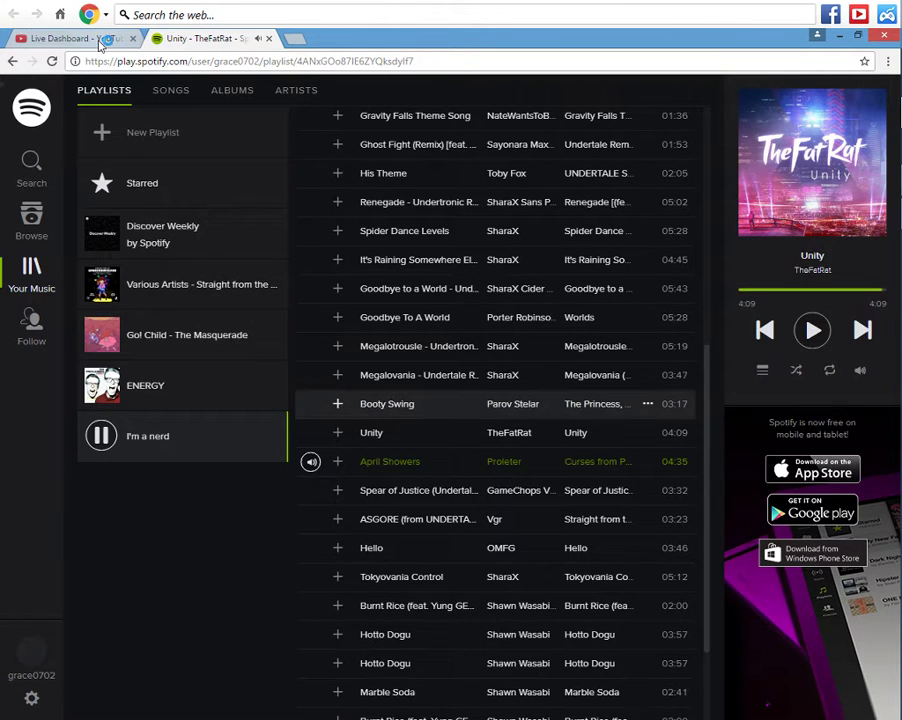
{"action": "left_click", "coordinate": [60, 38]}
{"action": "type", "text": "sp"}
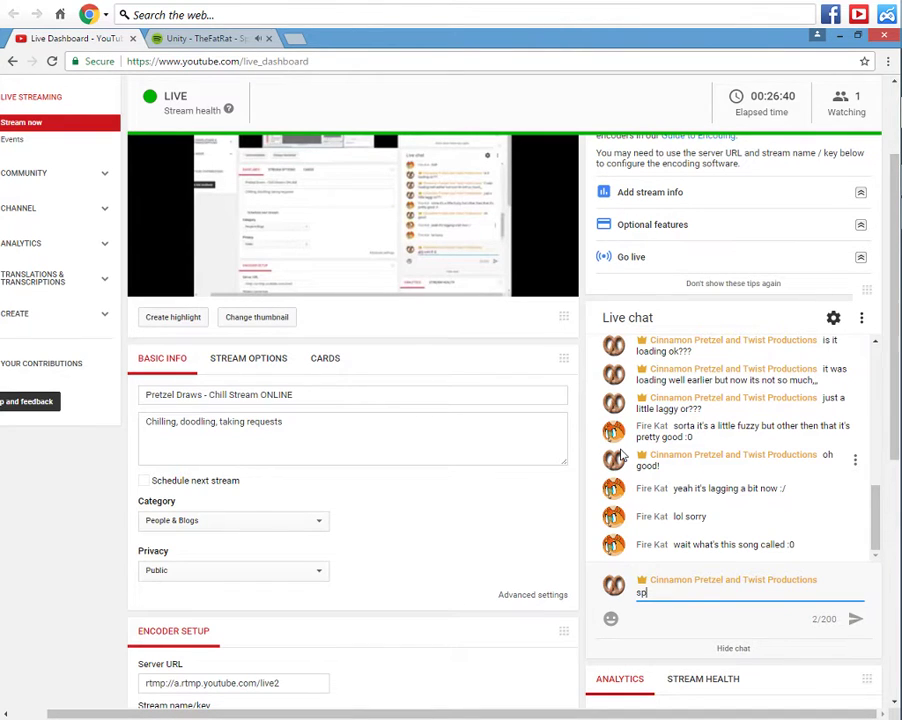
{"action": "key", "text": "BackSpace"}
{"action": "key", "text": "BackSpace"}
{"action": "type", "text": "curr"}
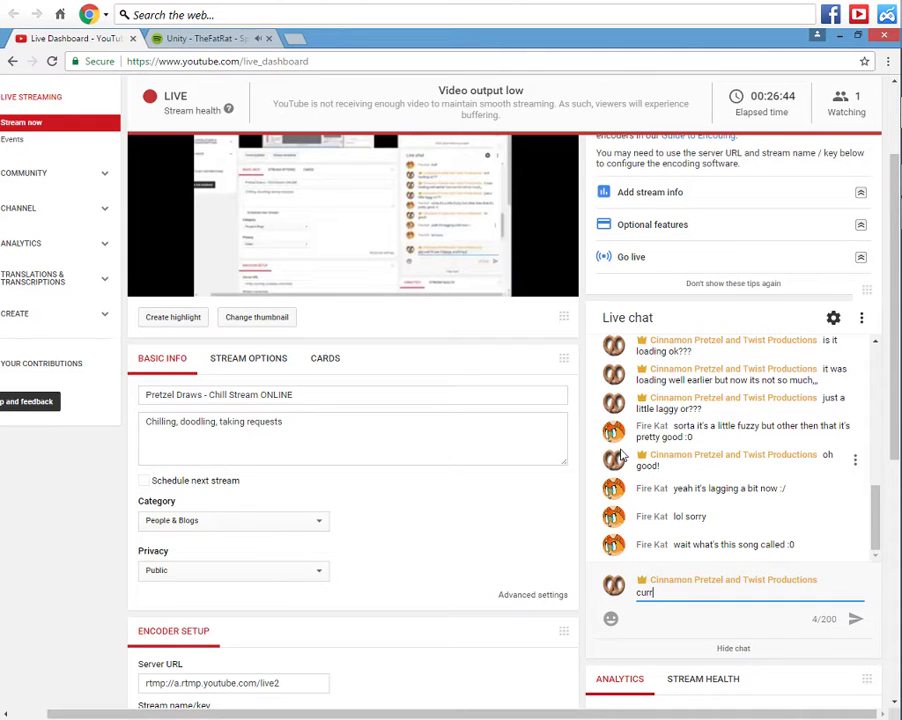
{"action": "key", "text": "BackSpace"}
{"action": "key", "text": "BackSpace"}
{"action": "key", "text": "BackSpace"}
{"action": "key", "text": "BackSpace"}
{"action": "type", "text": "april showers b y"}
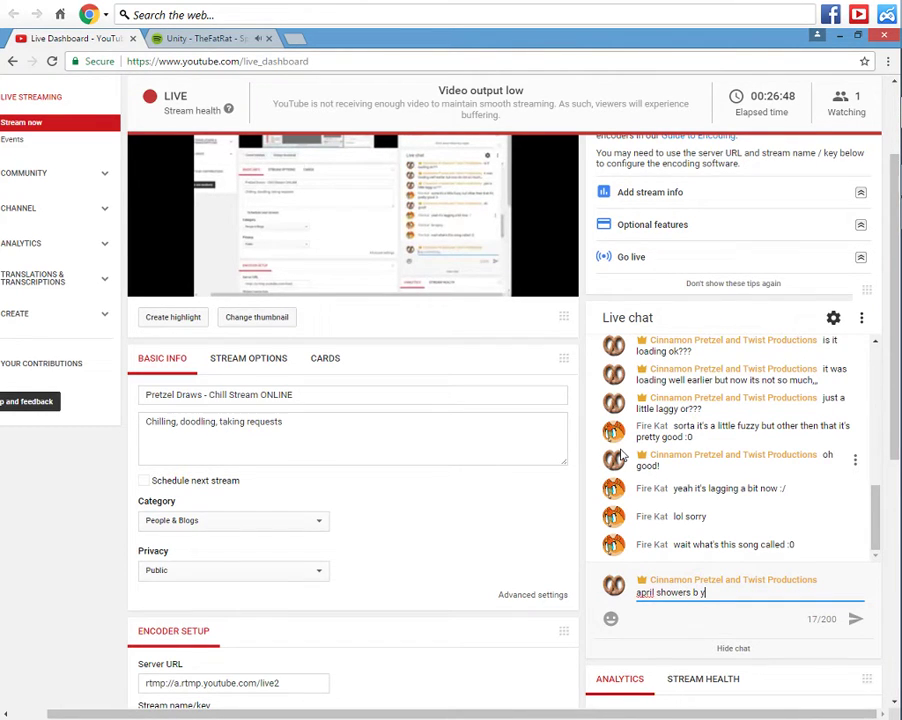
{"action": "left_click", "coordinate": [190, 38]}
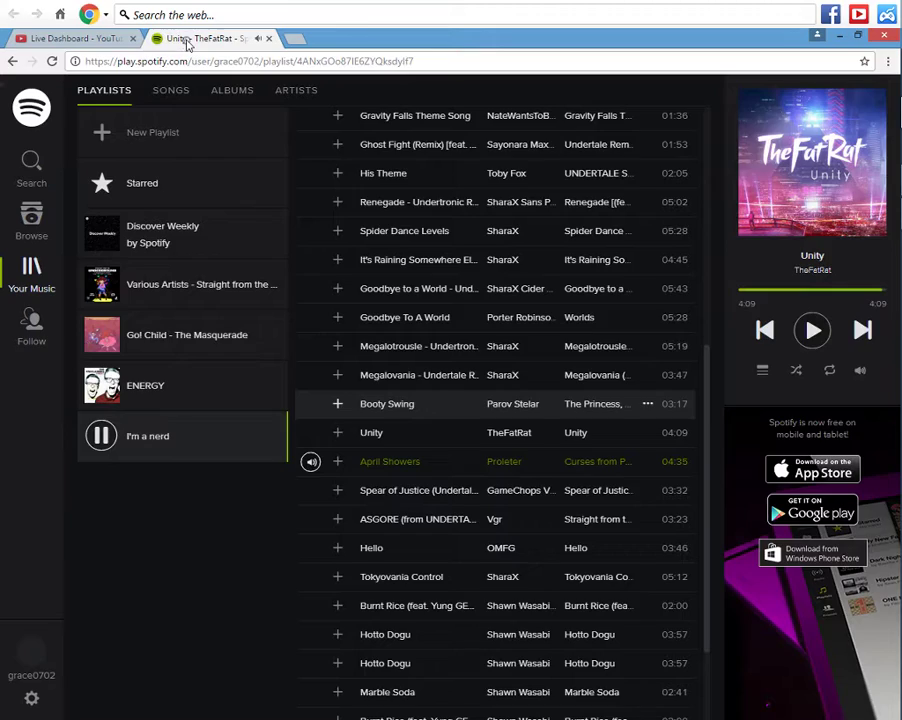
{"action": "left_click", "coordinate": [90, 38]}
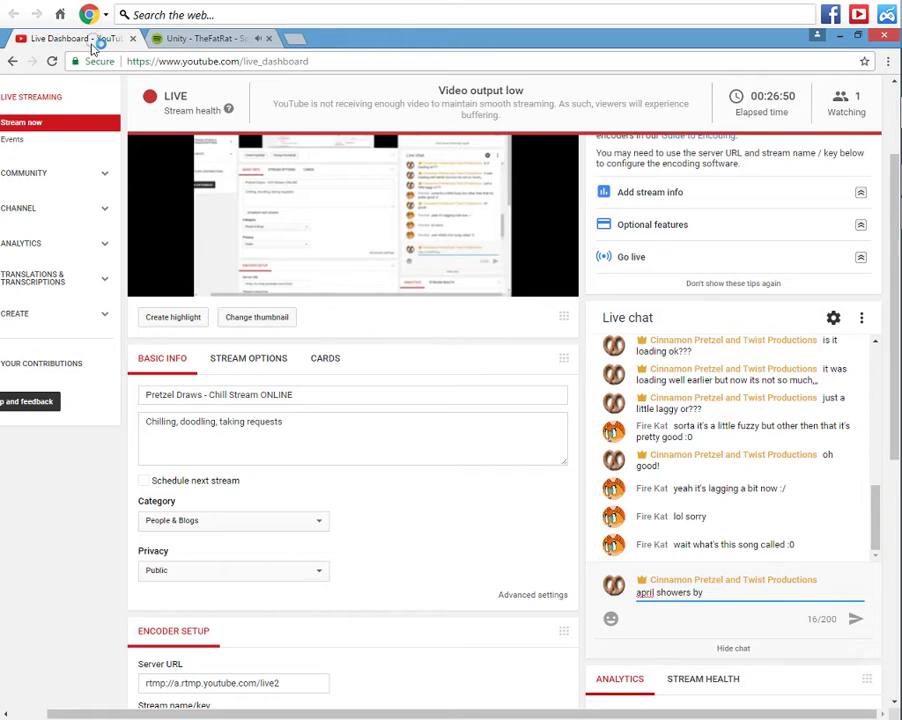
{"action": "type", "text": "proleter"}
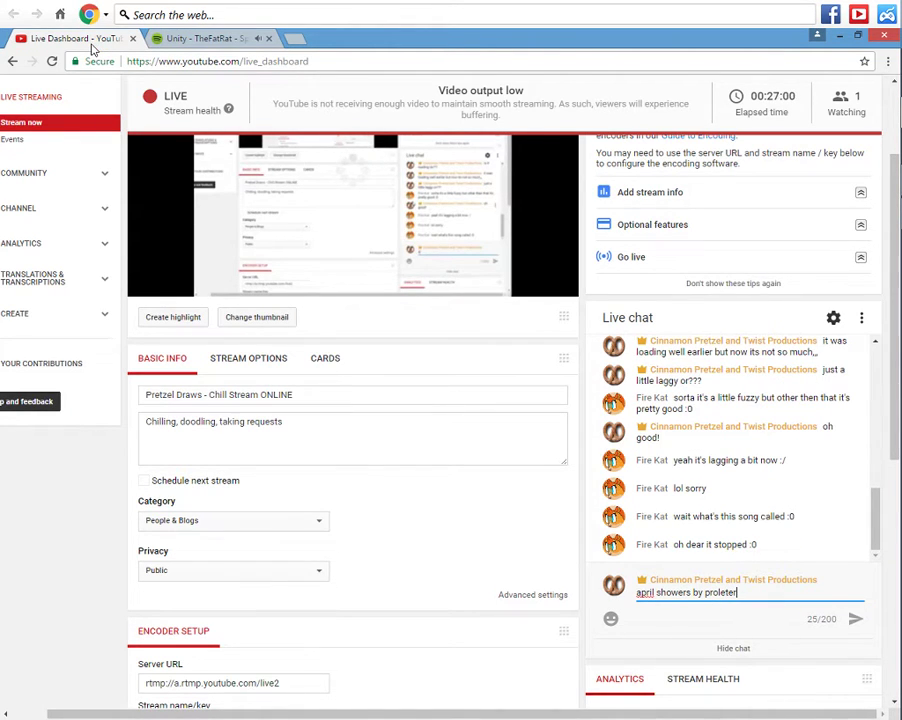
{"action": "key", "text": "Return"}
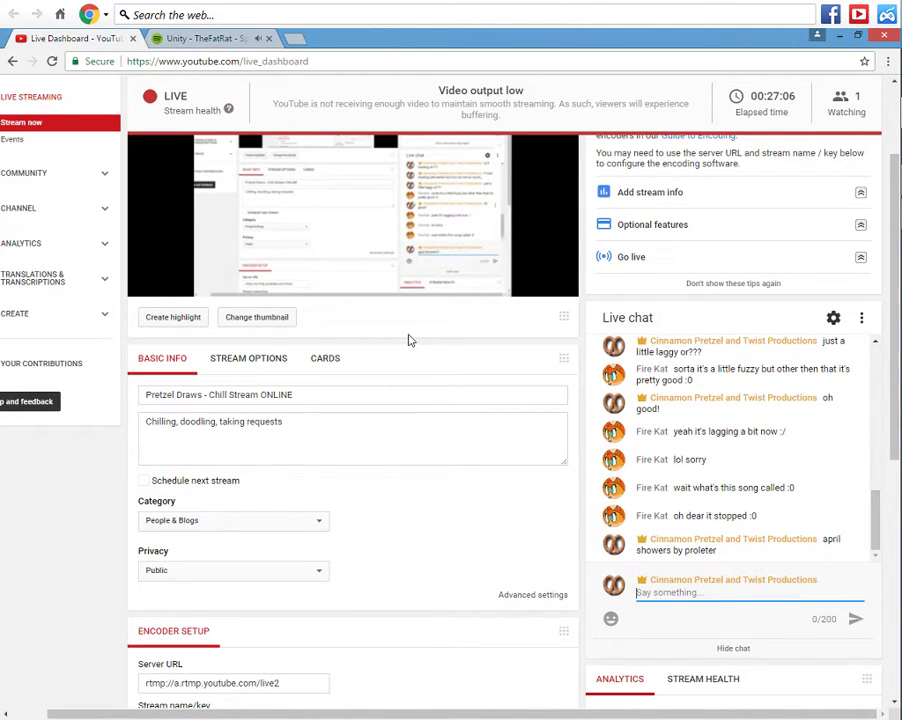
Send the chat message "aww mann" in response to the viewer's remark that it stopped.
{"action": "type", "text": "aww nah"}
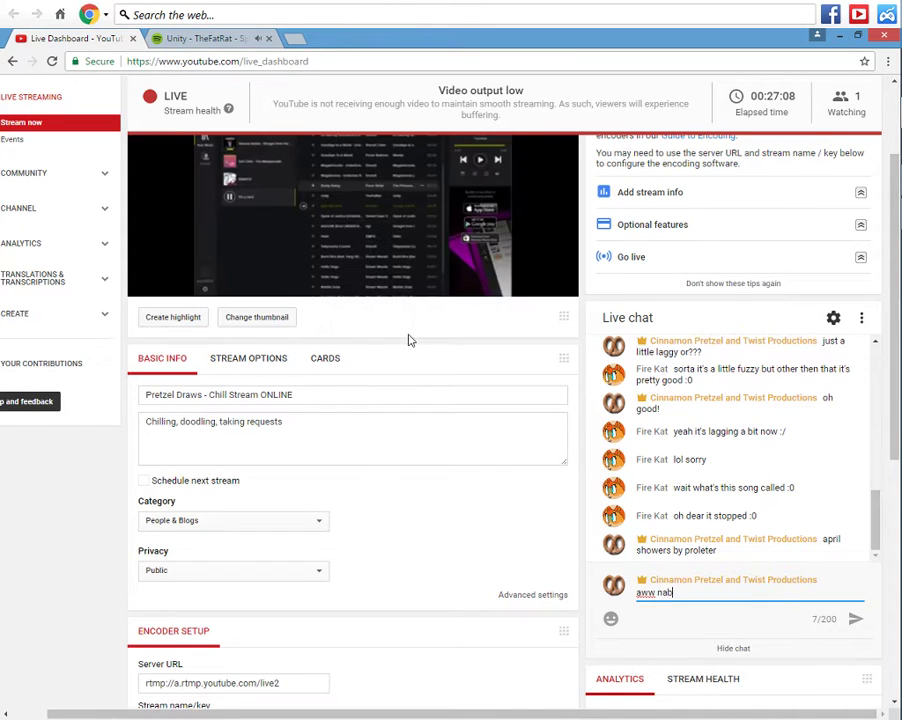
{"action": "key", "text": "BackSpace"}
{"action": "key", "text": "BackSpace"}
{"action": "key", "text": "BackSpace"}
{"action": "type", "text": "mann"}
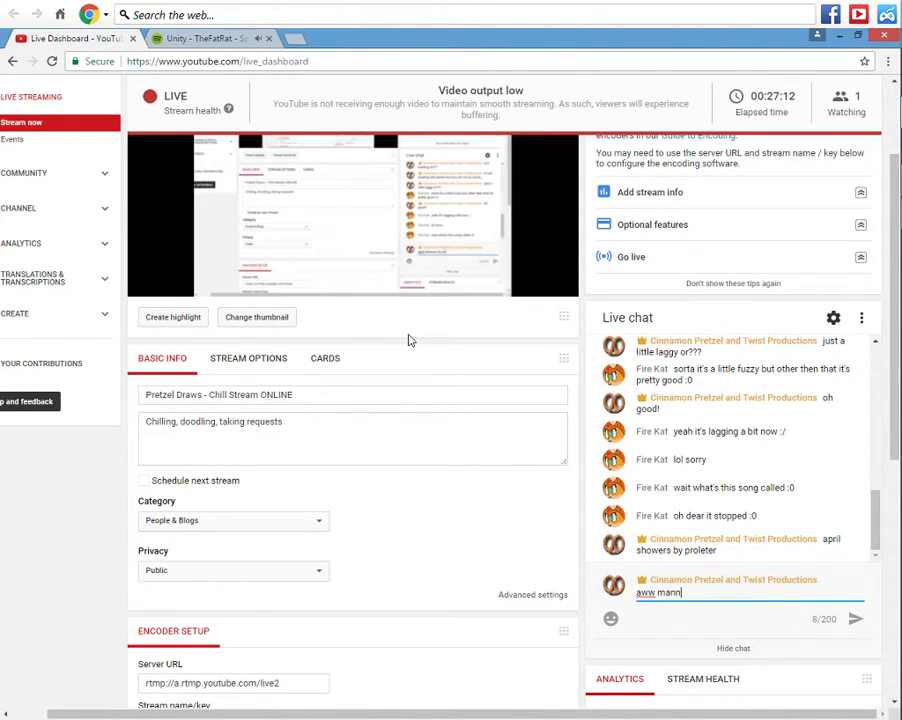
{"action": "key", "text": "Return"}
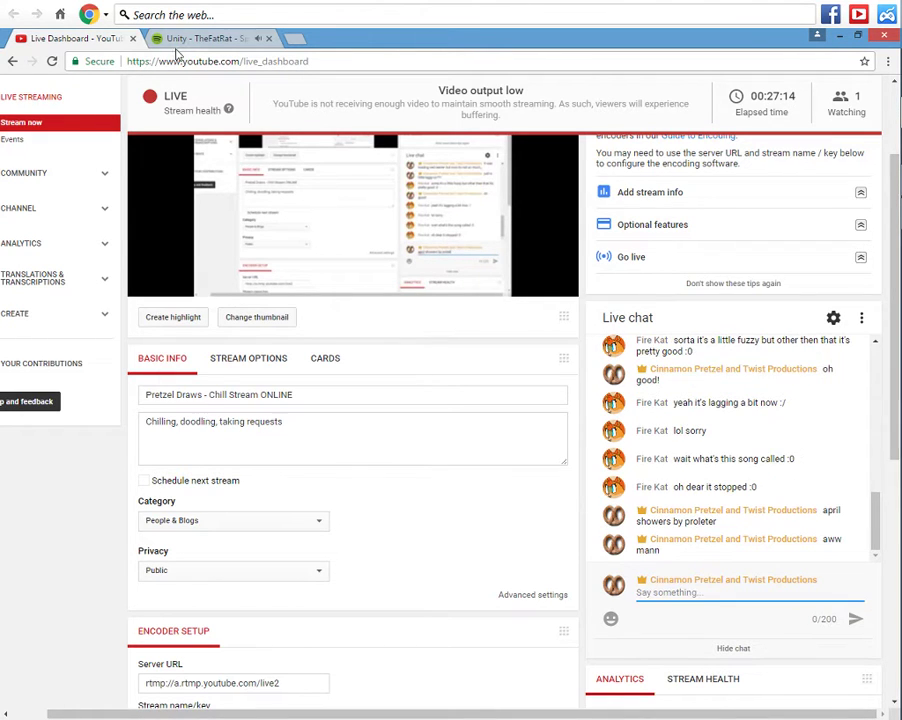
Switch to the Spotify web player's "I'm a nerd" playlist.
{"action": "left_click", "coordinate": [190, 38]}
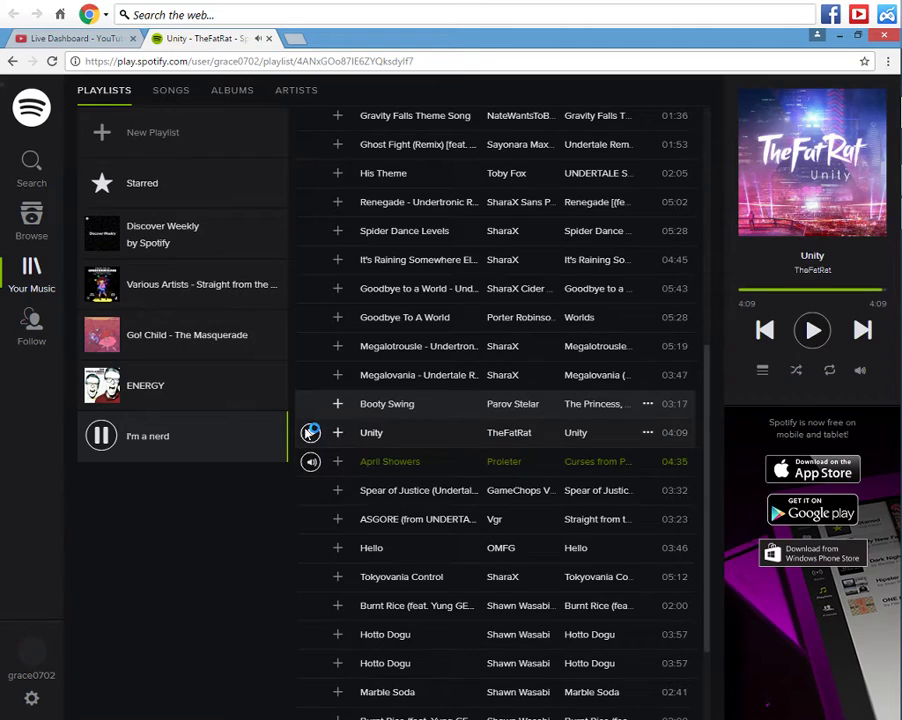
Check the YouTube live dashboard, then switch to FireAlpaca with the unfinished purple face sketch.
{"action": "left_click", "coordinate": [85, 39]}
{"action": "mouse_move", "coordinate": [898, 328]}
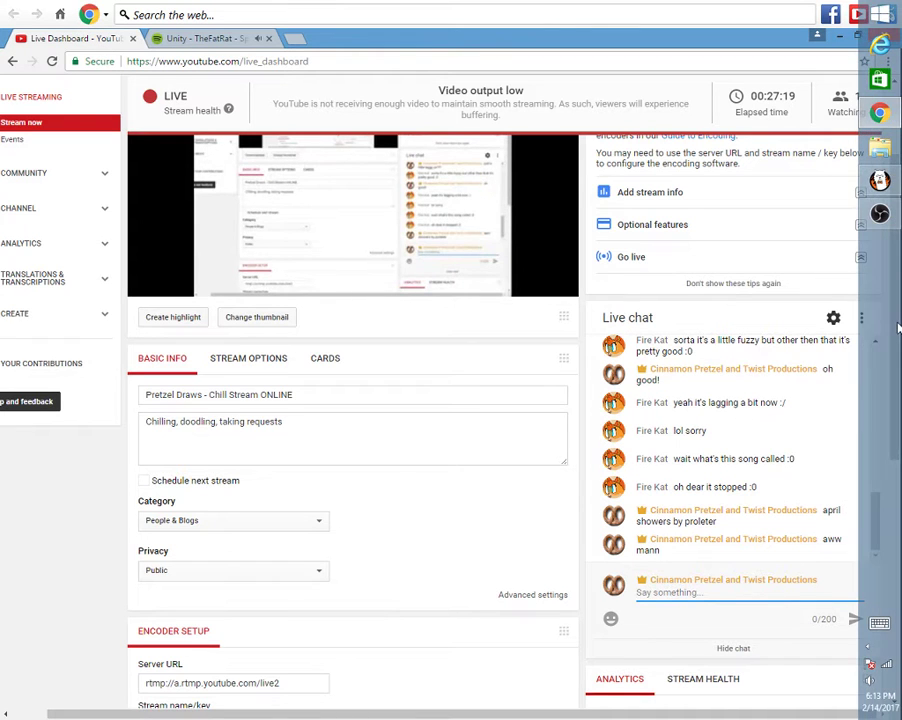
{"action": "left_click", "coordinate": [877, 182]}
{"action": "left_click", "coordinate": [232, 95]}
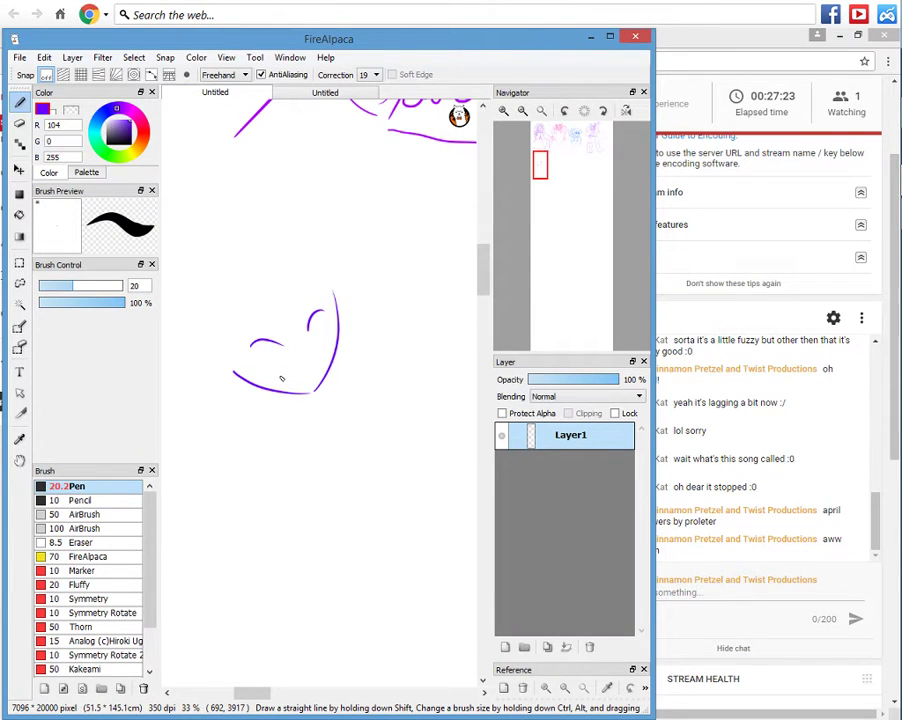
{"action": "left_click_drag", "start_coordinate": [277, 377], "coordinate": [300, 377]}
{"action": "mouse_move", "coordinate": [308, 375]}
{"action": "left_mouse_down"}
{"action": "mouse_move", "coordinate": [328, 349]}
{"action": "mouse_move", "coordinate": [305, 365]}
{"action": "left_mouse_up"}
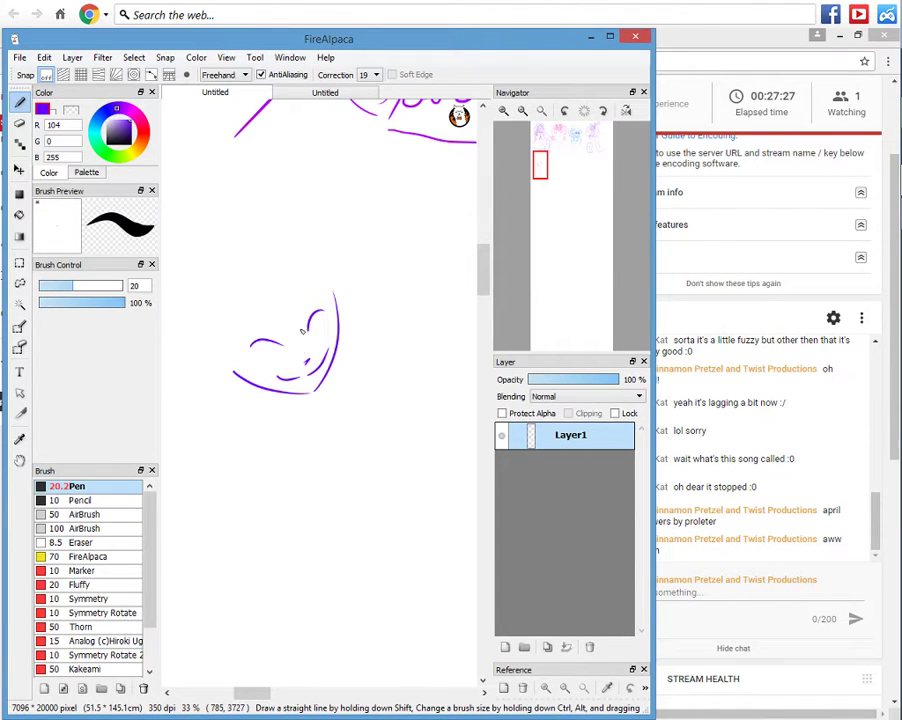
{"action": "mouse_move", "coordinate": [301, 331]}
{"action": "left_mouse_down"}
{"action": "mouse_move", "coordinate": [310, 316]}
{"action": "mouse_move", "coordinate": [304, 304]}
{"action": "left_mouse_up"}
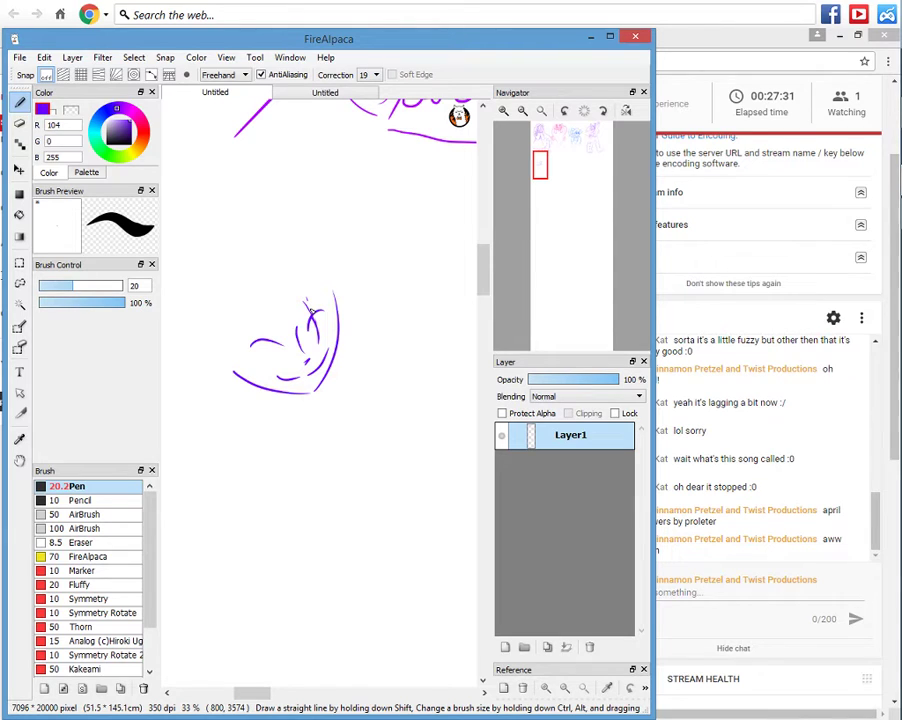
{"action": "key", "text": "ctrl+z"}
{"action": "key", "text": "ctrl+z"}
{"action": "key", "text": "ctrl+z"}
{"action": "key", "text": "ctrl+z"}
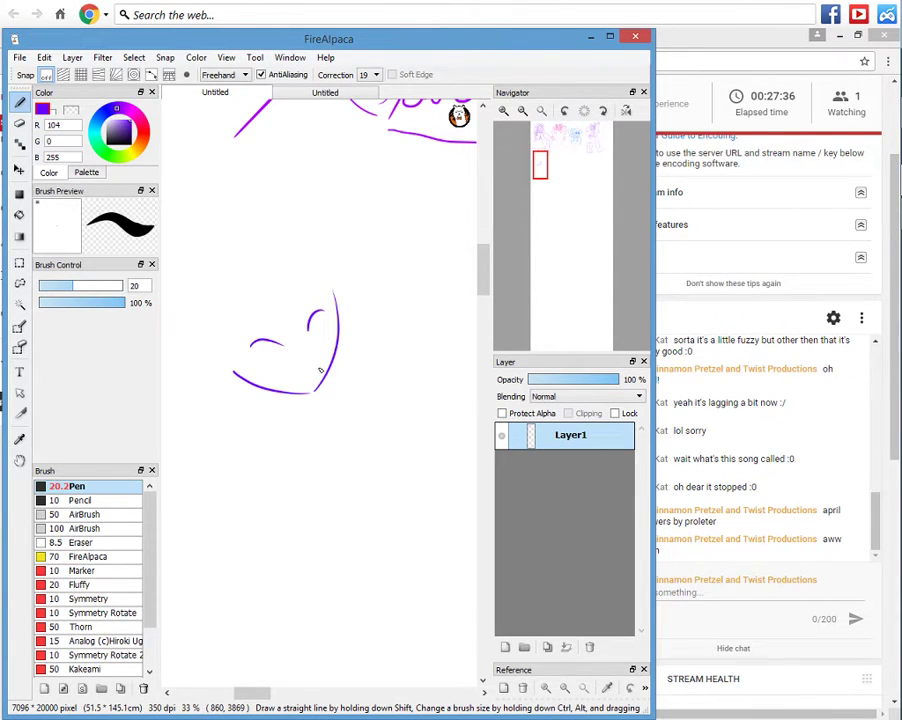
Draw the eyebrows, eyelashes, nose and an open fanged mouth on the face with the purple 20 px Pen.
{"action": "left_click_drag", "start_coordinate": [318, 362], "coordinate": [298, 362]}
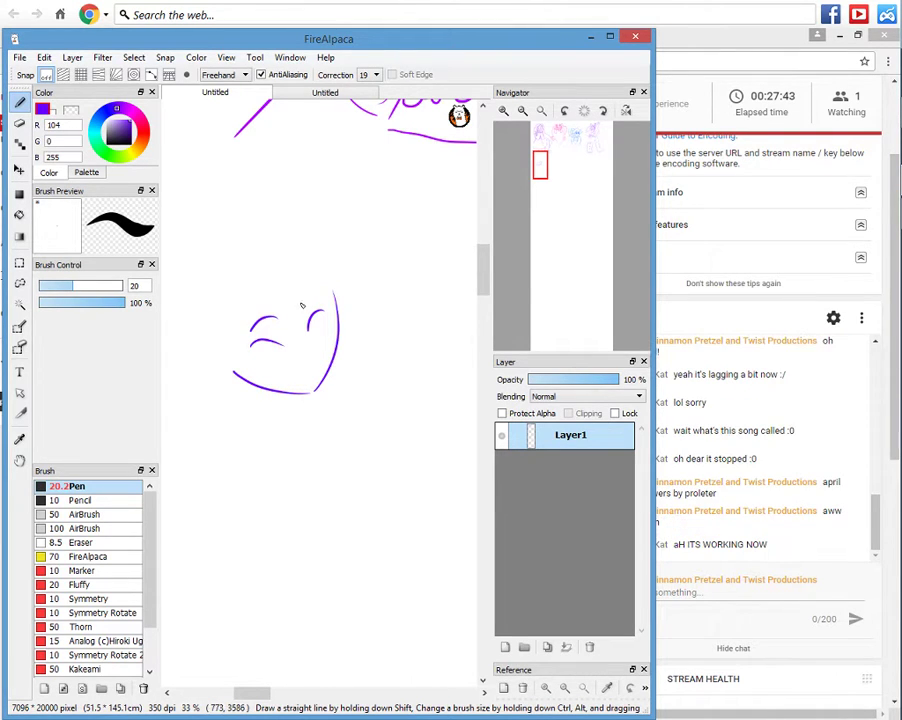
{"action": "left_click_drag", "start_coordinate": [299, 306], "coordinate": [320, 295]}
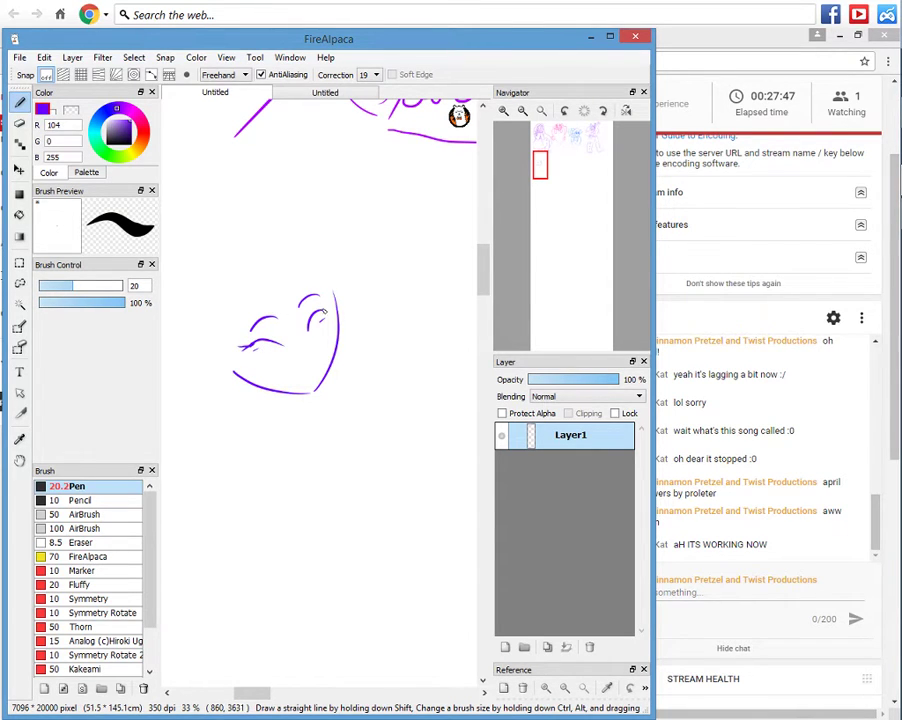
{"action": "left_click_drag", "start_coordinate": [318, 310], "coordinate": [328, 303]}
{"action": "mouse_move", "coordinate": [315, 380]}
{"action": "left_mouse_down"}
{"action": "mouse_move", "coordinate": [292, 366]}
{"action": "mouse_move", "coordinate": [299, 387]}
{"action": "mouse_move", "coordinate": [280, 373]}
{"action": "left_mouse_up"}
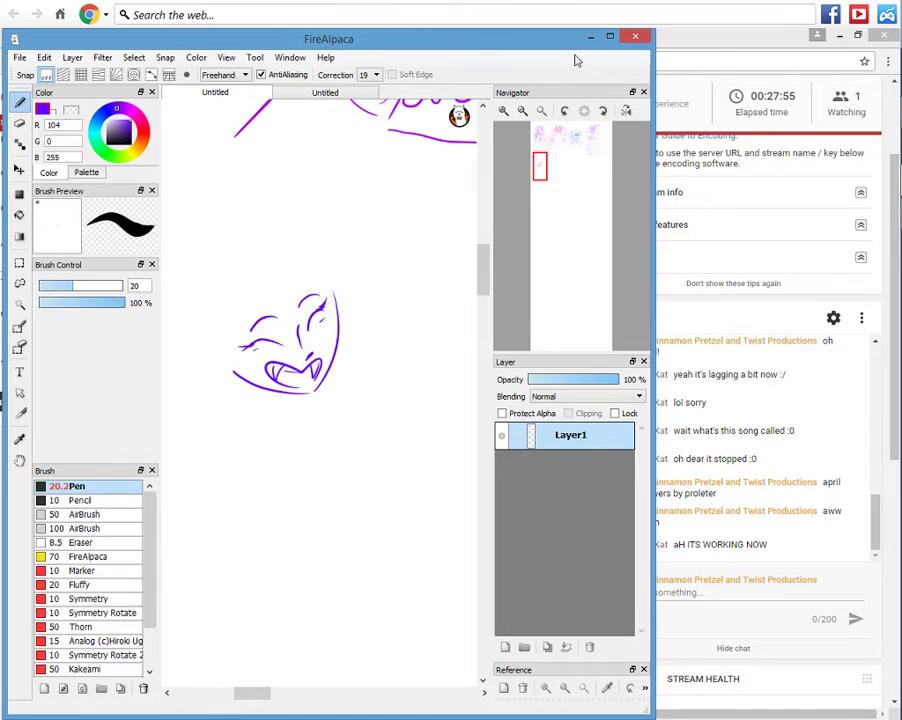
Return to the live dashboard and post "yay!" and "but yeah this is an electro swing song" in the live chat.
{"action": "left_click", "coordinate": [591, 38]}
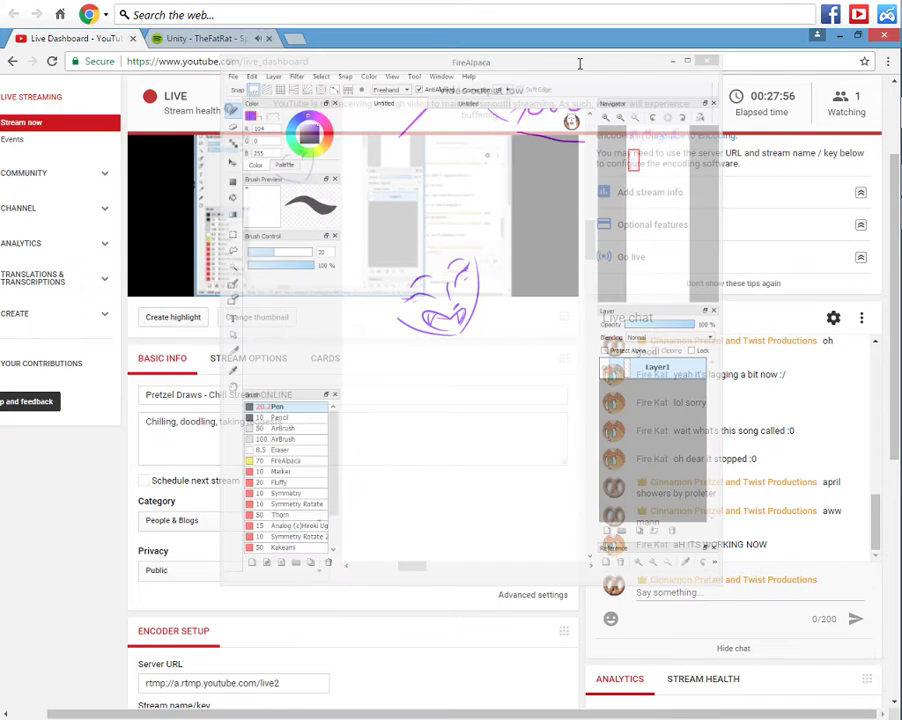
{"action": "type", "text": "yay!"}
{"action": "key", "text": "Return"}
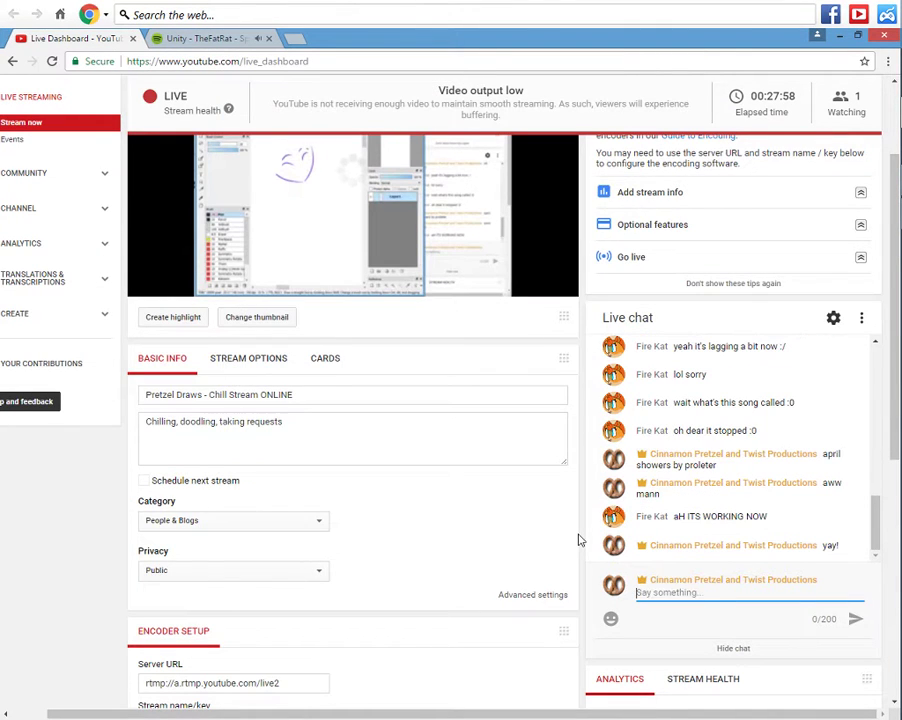
{"action": "type", "text": "but yeah this is an electro swing r"}
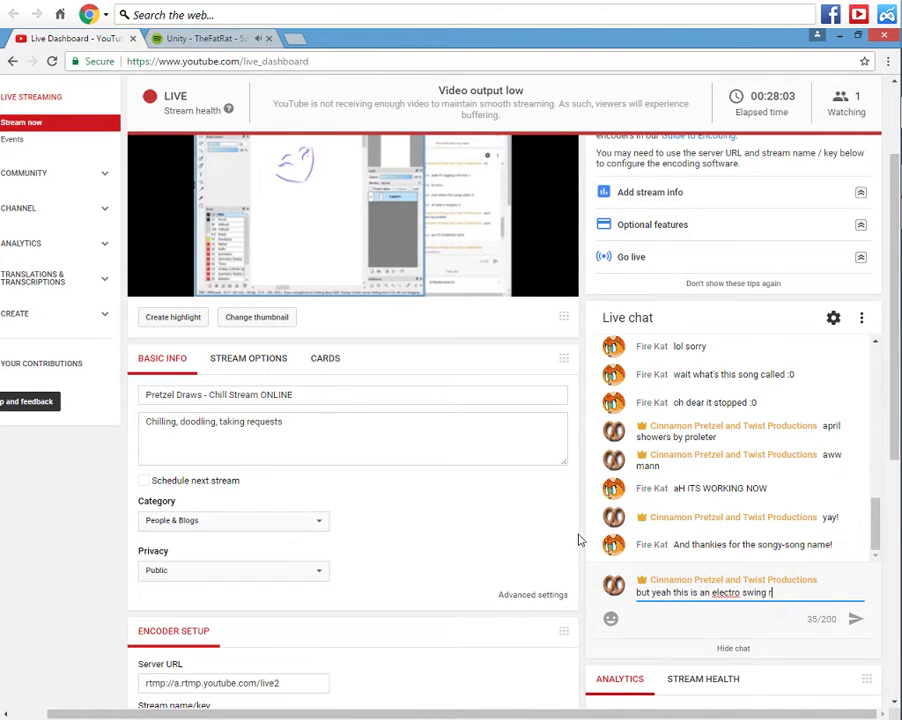
{"action": "key", "text": "BackSpace"}
{"action": "type", "text": "song"}
{"action": "key", "text": "Return"}
Post "im in love with the genre" and "have been lately" as two messages in the live chat.
{"action": "type", "text": "i"}
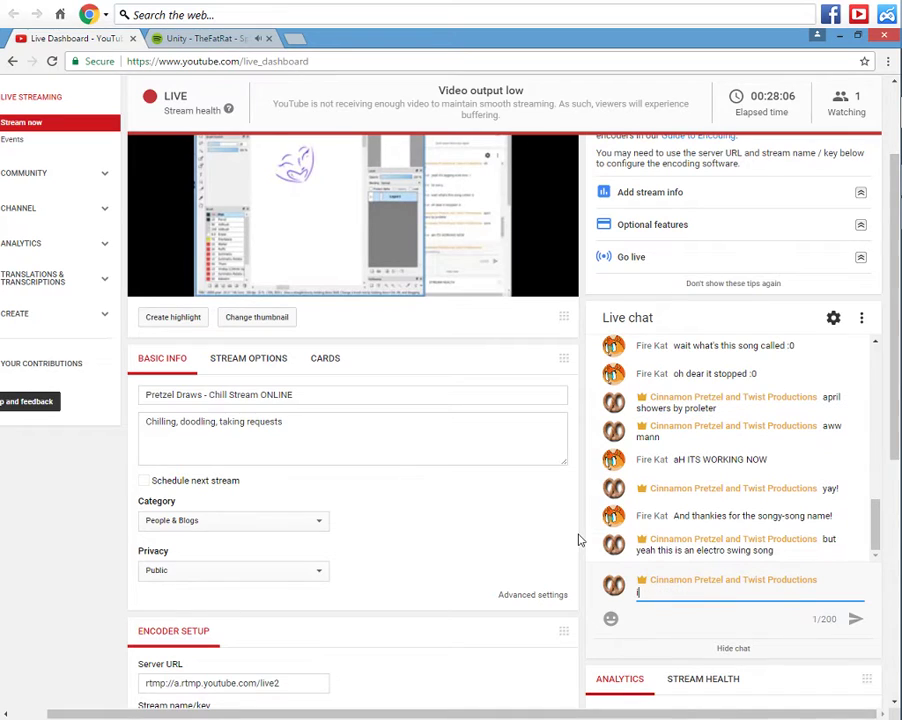
{"action": "type", "text": "m in (ove with the genre"}
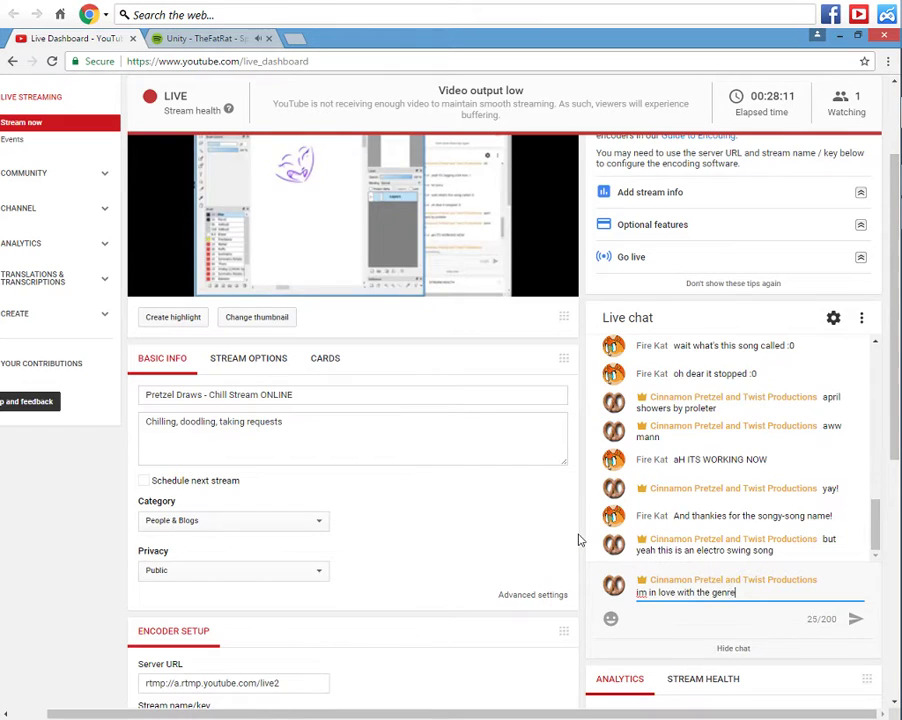
{"action": "key", "text": "Return"}
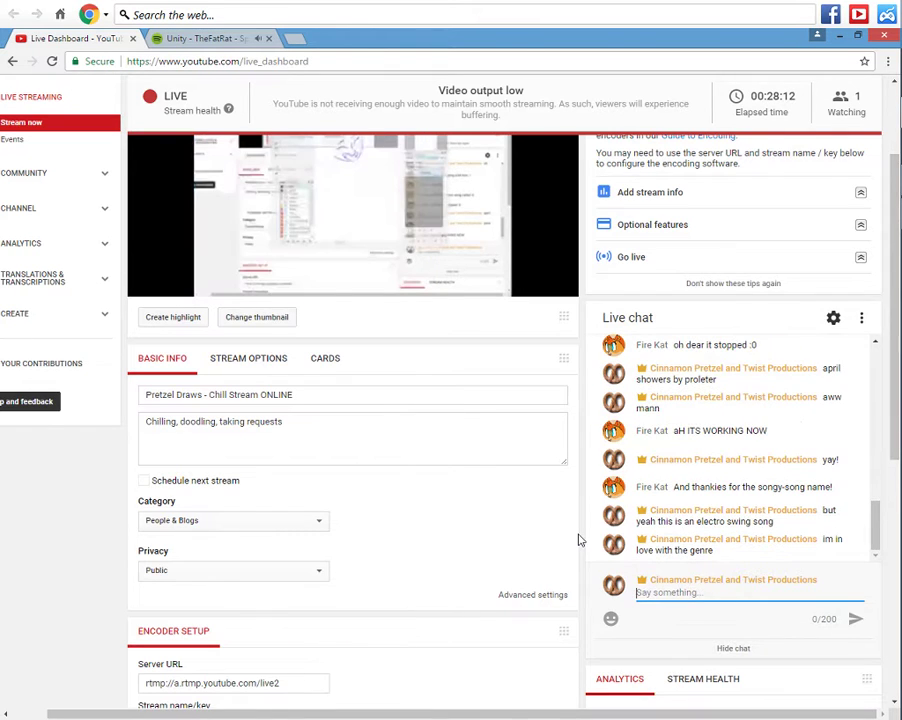
{"action": "type", "text": "have been lately"}
{"action": "key", "text": "Return"}
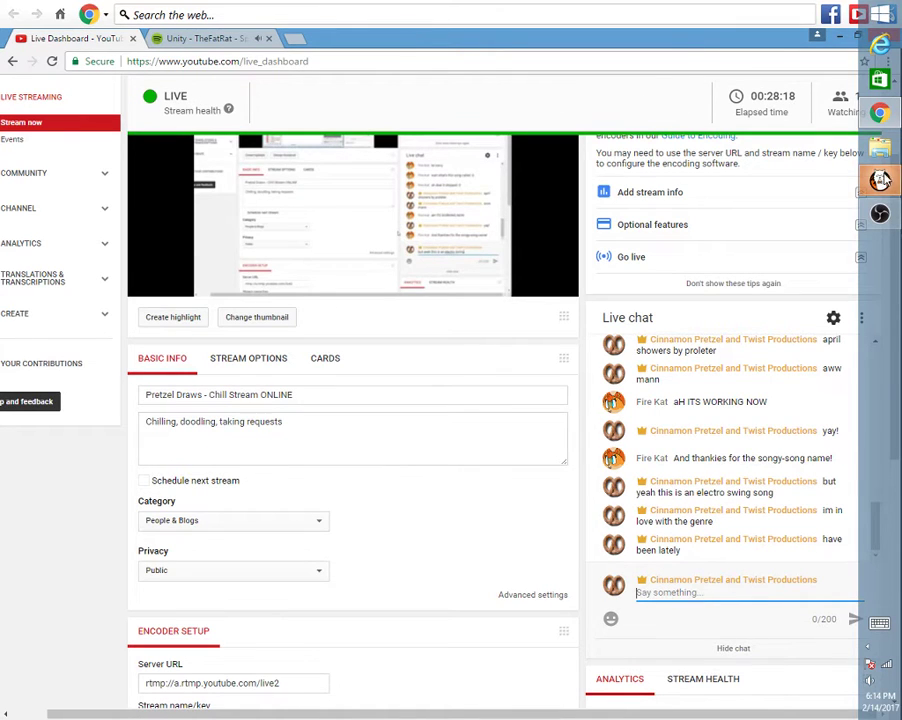
Switch back to FireAlpaca and draw short blush hatching across the cheeks and nose of the face.
{"action": "left_click", "coordinate": [880, 181]}
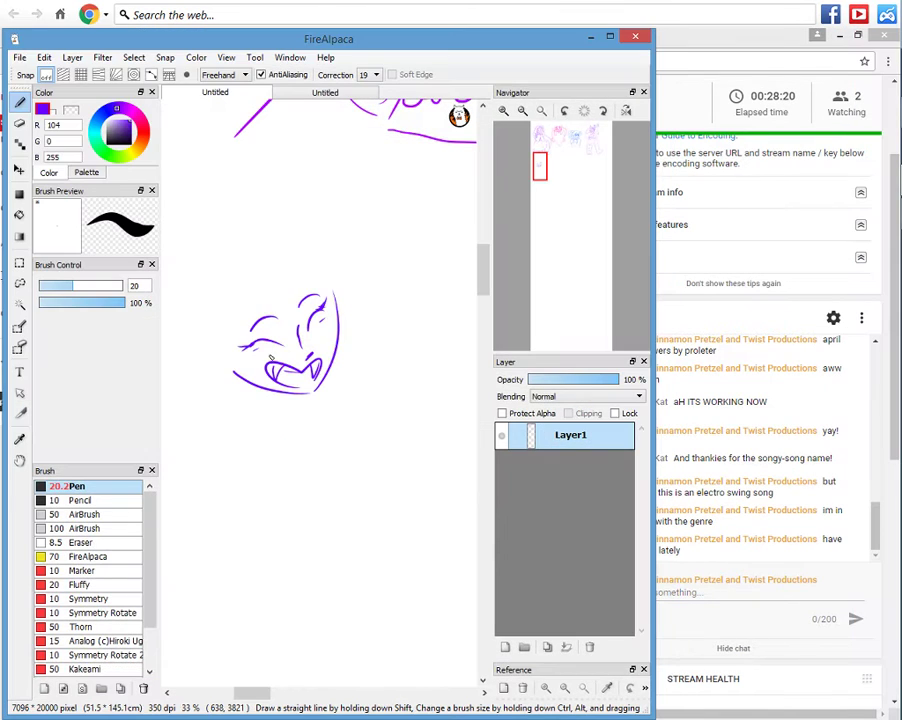
{"action": "mouse_move", "coordinate": [277, 340]}
{"action": "left_mouse_down"}
{"action": "mouse_move", "coordinate": [269, 355]}
{"action": "mouse_move", "coordinate": [277, 355]}
{"action": "left_mouse_up"}
{"action": "mouse_move", "coordinate": [301, 325]}
{"action": "left_mouse_down"}
{"action": "mouse_move", "coordinate": [296, 347]}
{"action": "mouse_move", "coordinate": [315, 345]}
{"action": "left_mouse_up"}
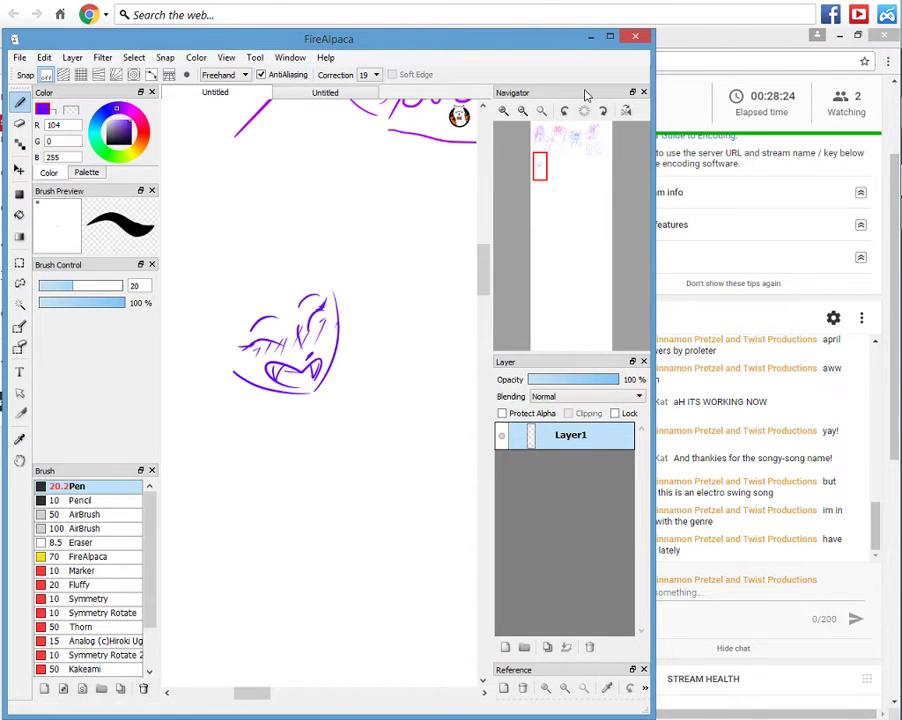
{"action": "key", "text": "alt+Tab"}
{"action": "type", "text": "ill pl"}
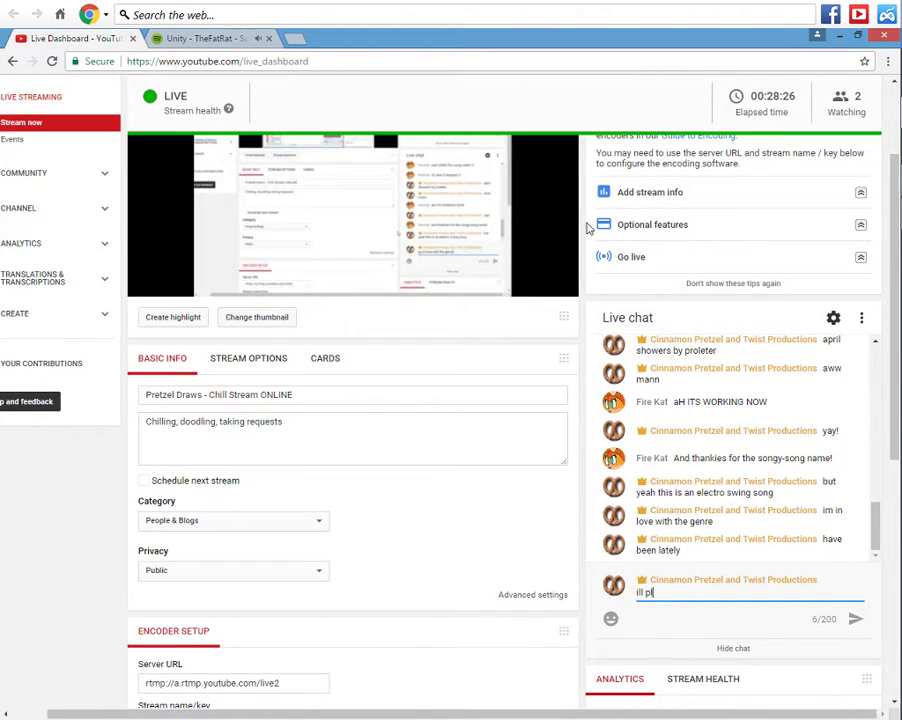
{"action": "key", "text": "BackSpace"}
{"action": "key", "text": "BackSpace"}
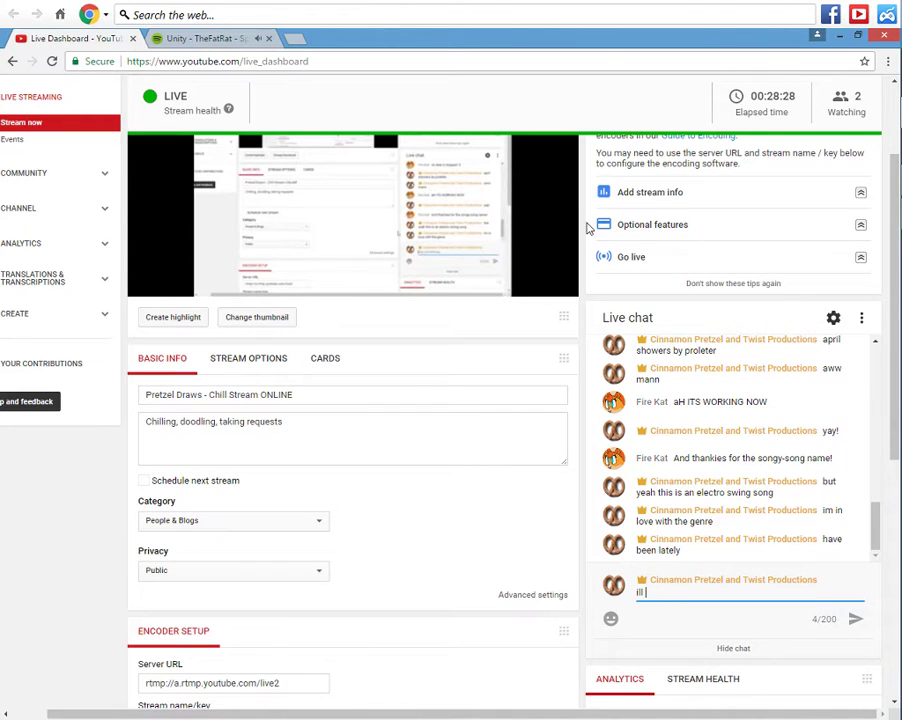
{"action": "key", "text": "BackSpace"}
{"action": "key", "text": "BackSpace"}
{"action": "key", "text": "BackSpace"}
{"action": "key", "text": "BackSpace"}
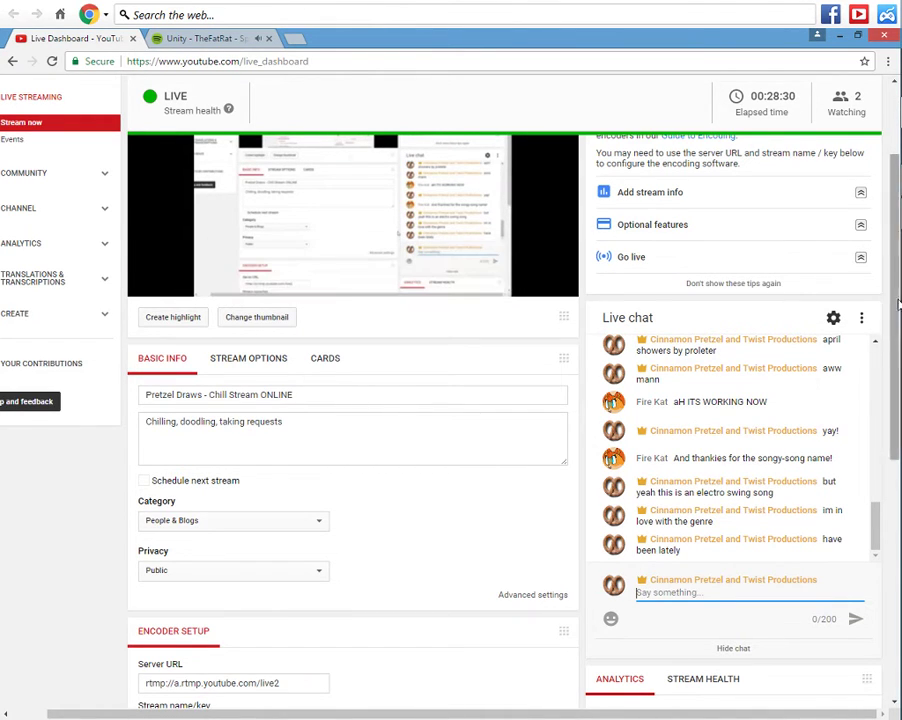
{"action": "mouse_move", "coordinate": [897, 172]}
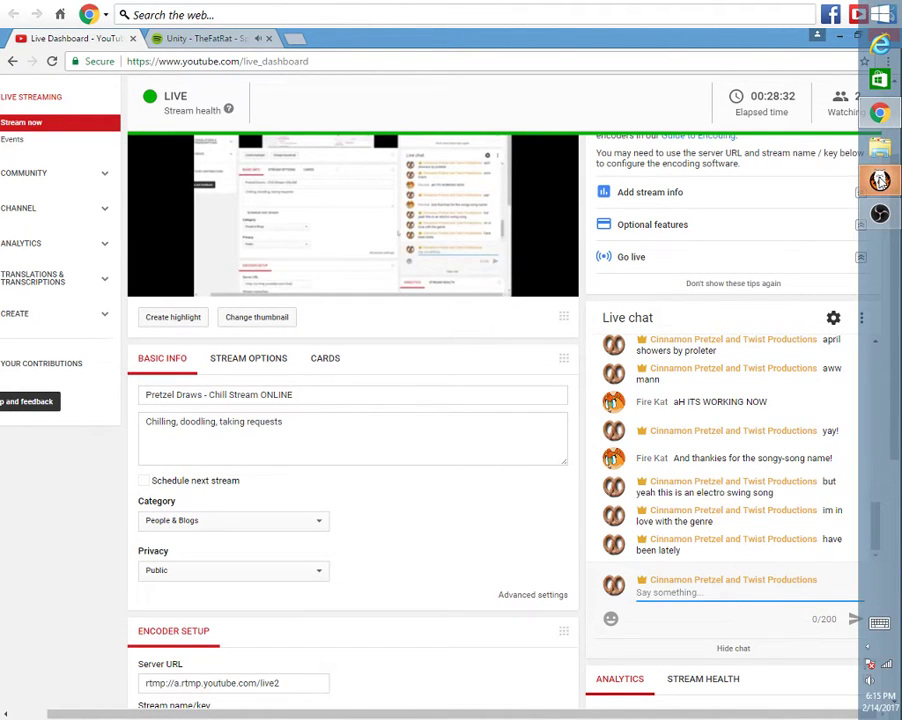
{"action": "left_click", "coordinate": [880, 180]}
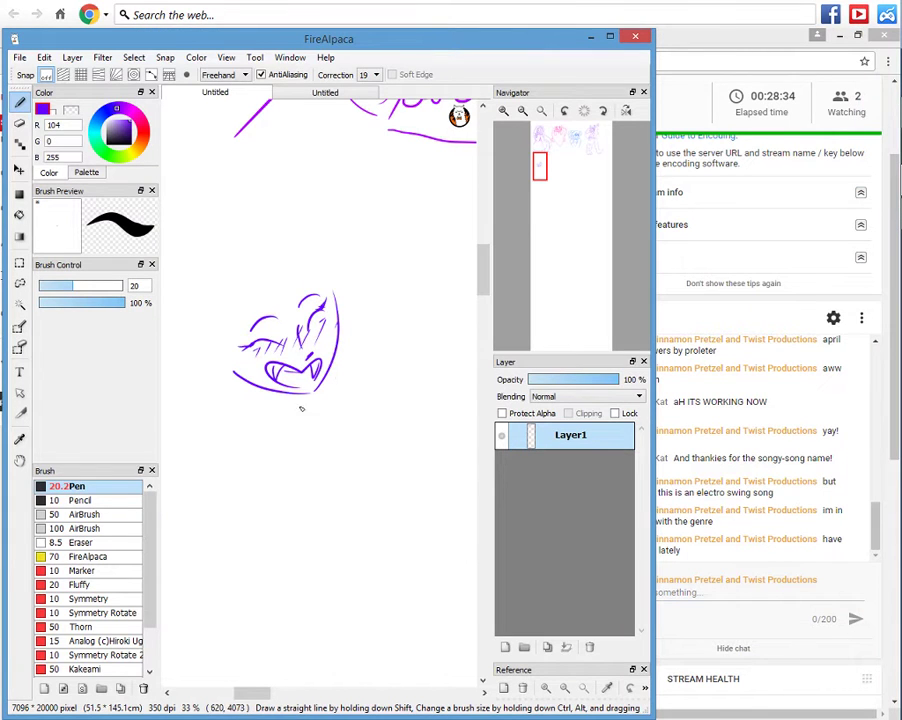
Try several outlines for a second head to the right of the finished face, undoing each one.
{"action": "mouse_move", "coordinate": [343, 328]}
{"action": "left_mouse_down"}
{"action": "mouse_move", "coordinate": [348, 402]}
{"action": "mouse_move", "coordinate": [426, 363]}
{"action": "left_mouse_up"}
{"action": "key", "text": "ctrl+z"}
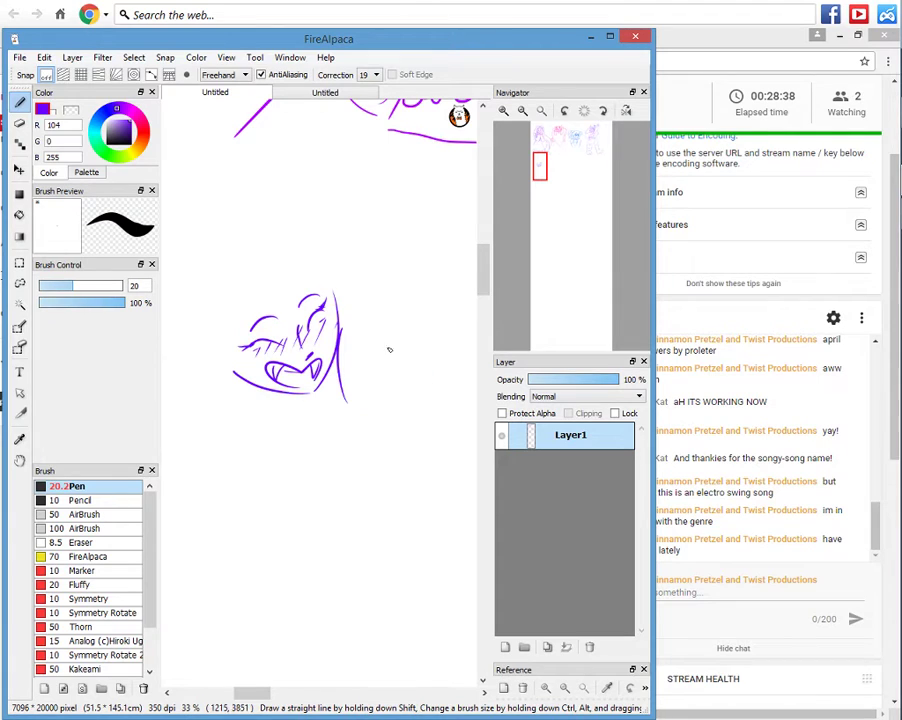
{"action": "key", "text": "ctrl+z"}
{"action": "mouse_move", "coordinate": [342, 316]}
{"action": "left_mouse_down"}
{"action": "mouse_move", "coordinate": [370, 404]}
{"action": "mouse_move", "coordinate": [439, 339]}
{"action": "left_mouse_up"}
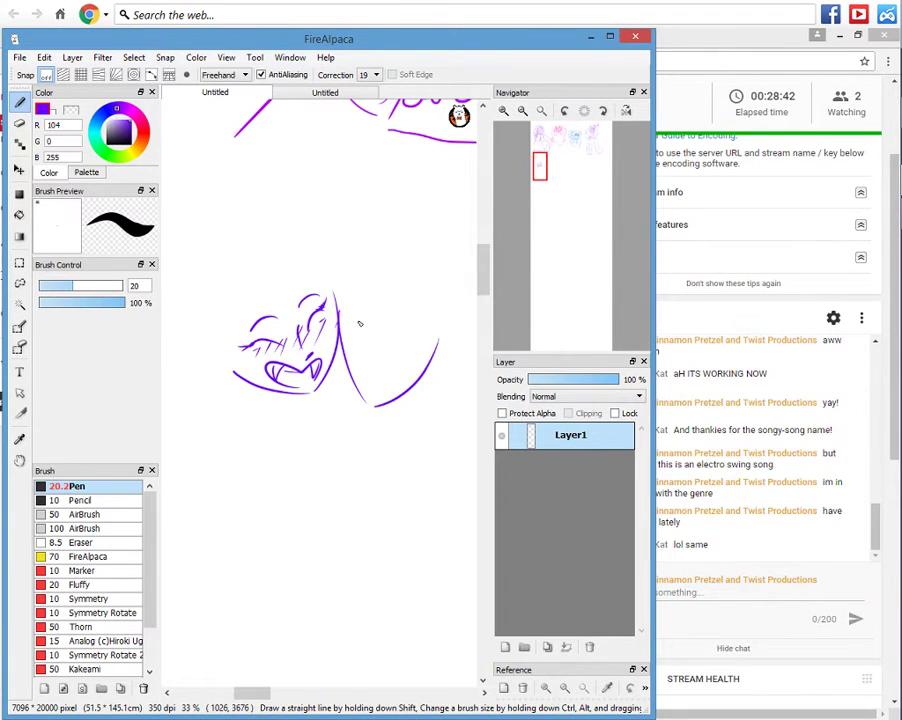
{"action": "left_click_drag", "start_coordinate": [358, 321], "coordinate": [359, 352]}
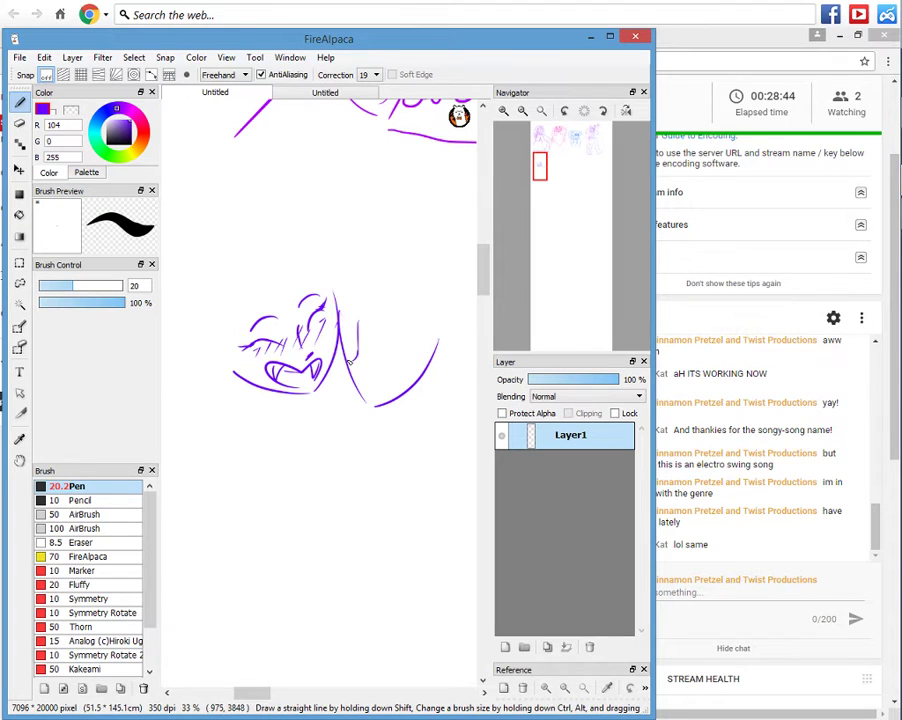
{"action": "key", "text": "ctrl+z"}
{"action": "key", "text": "ctrl+z"}
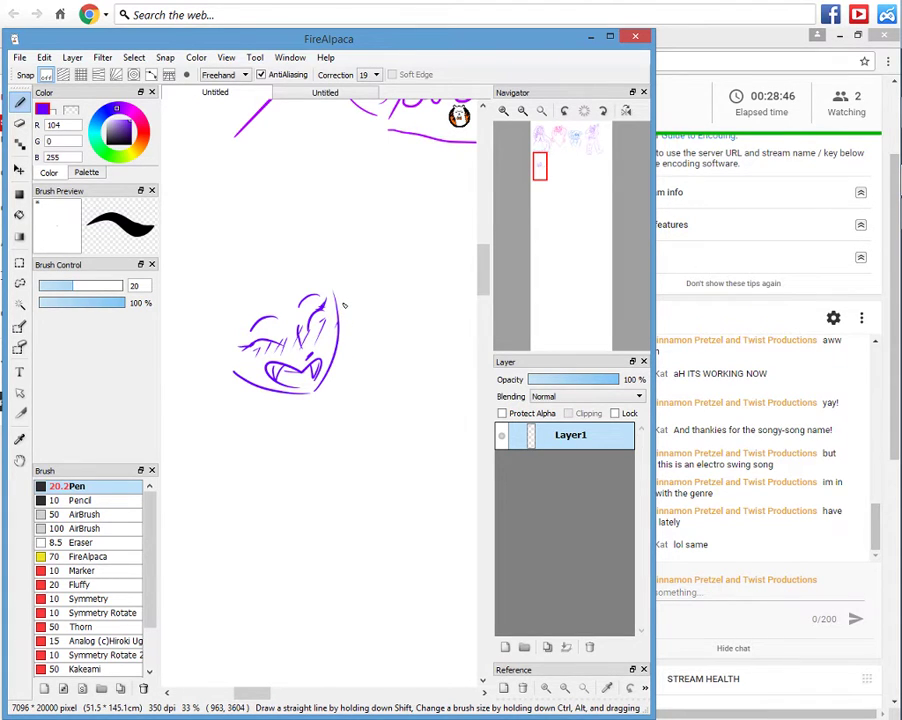
{"action": "mouse_move", "coordinate": [346, 362]}
{"action": "left_mouse_down"}
{"action": "mouse_move", "coordinate": [402, 391]}
{"action": "mouse_move", "coordinate": [375, 402]}
{"action": "mouse_move", "coordinate": [370, 426]}
{"action": "mouse_move", "coordinate": [375, 417]}
{"action": "mouse_move", "coordinate": [386, 423]}
{"action": "mouse_move", "coordinate": [374, 416]}
{"action": "mouse_move", "coordinate": [385, 425]}
{"action": "mouse_move", "coordinate": [408, 386]}
{"action": "left_mouse_up"}
{"action": "key", "text": "ctrl+z"}
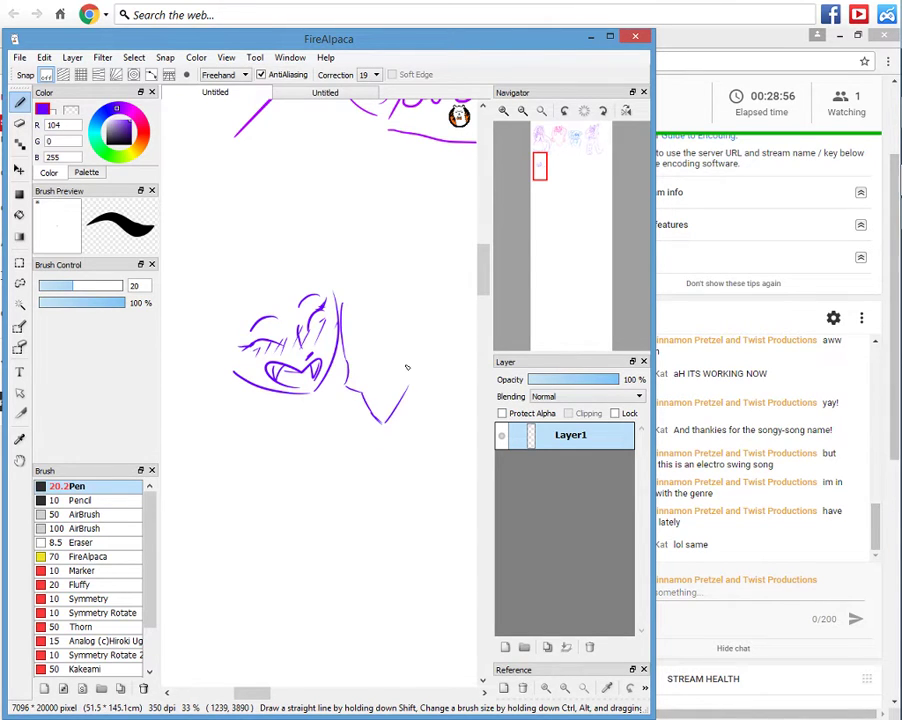
{"action": "key", "text": "ctrl+z"}
{"action": "mouse_move", "coordinate": [383, 426]}
{"action": "left_mouse_down"}
{"action": "mouse_move", "coordinate": [422, 402]}
{"action": "mouse_move", "coordinate": [394, 378]}
{"action": "mouse_move", "coordinate": [381, 427]}
{"action": "left_mouse_up"}
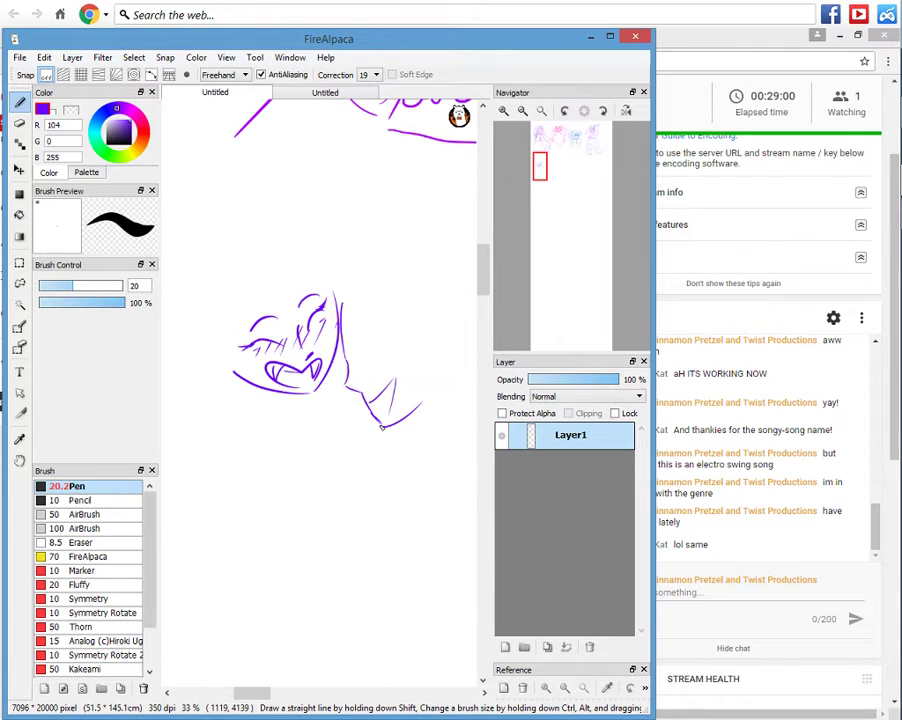
{"action": "key", "text": "ctrl+z"}
{"action": "key", "text": "ctrl+z"}
{"action": "key", "text": "ctrl+z"}
{"action": "key", "text": "ctrl+z"}
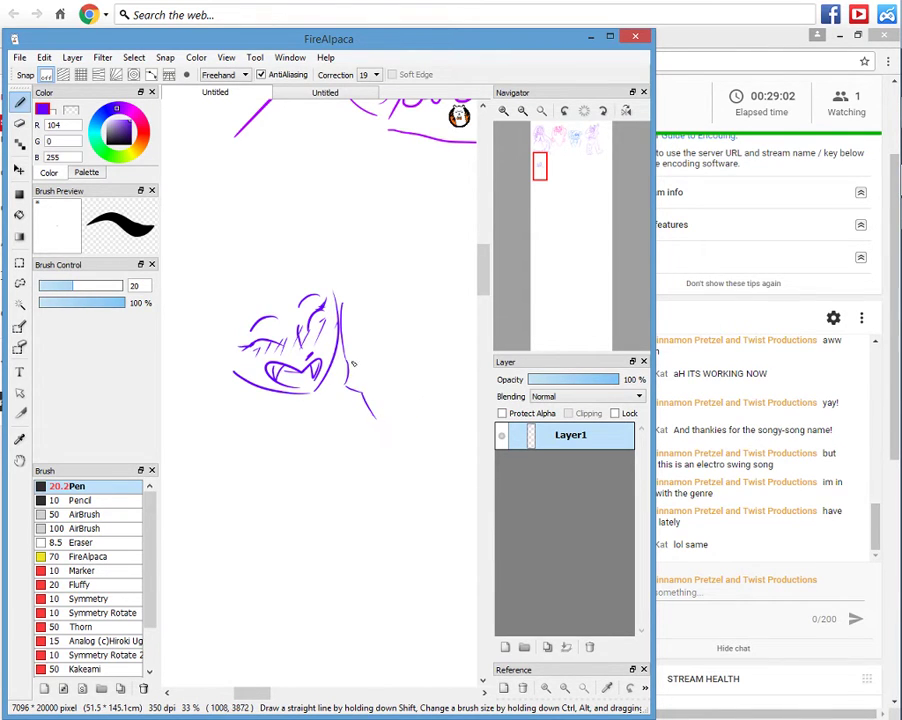
{"action": "key", "text": "ctrl+z"}
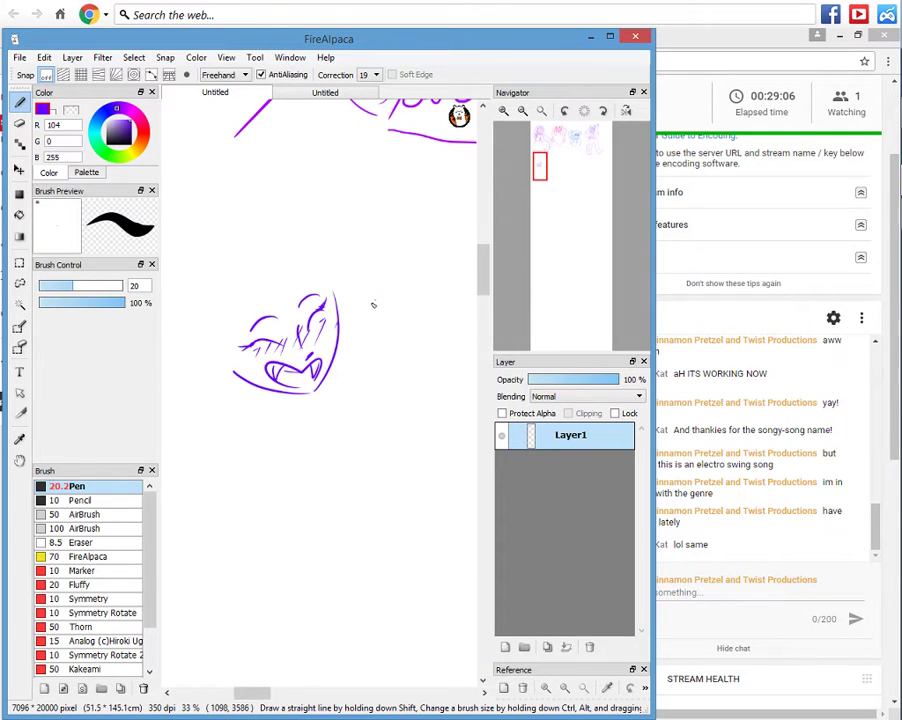
Draw a second face's curved outline and chin close against the right side of the first face.
{"action": "left_click_drag", "start_coordinate": [374, 291], "coordinate": [366, 300]}
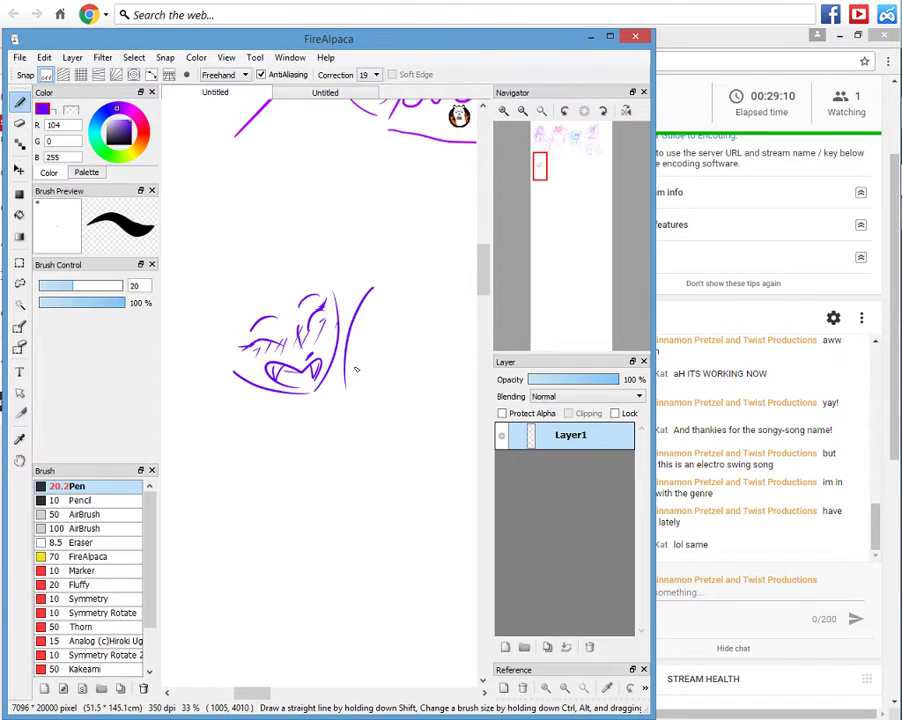
{"action": "key", "text": "ctrl+z"}
{"action": "mouse_move", "coordinate": [361, 401]}
{"action": "left_mouse_down"}
{"action": "mouse_move", "coordinate": [348, 381]}
{"action": "mouse_move", "coordinate": [381, 291]}
{"action": "mouse_move", "coordinate": [407, 383]}
{"action": "left_mouse_up"}
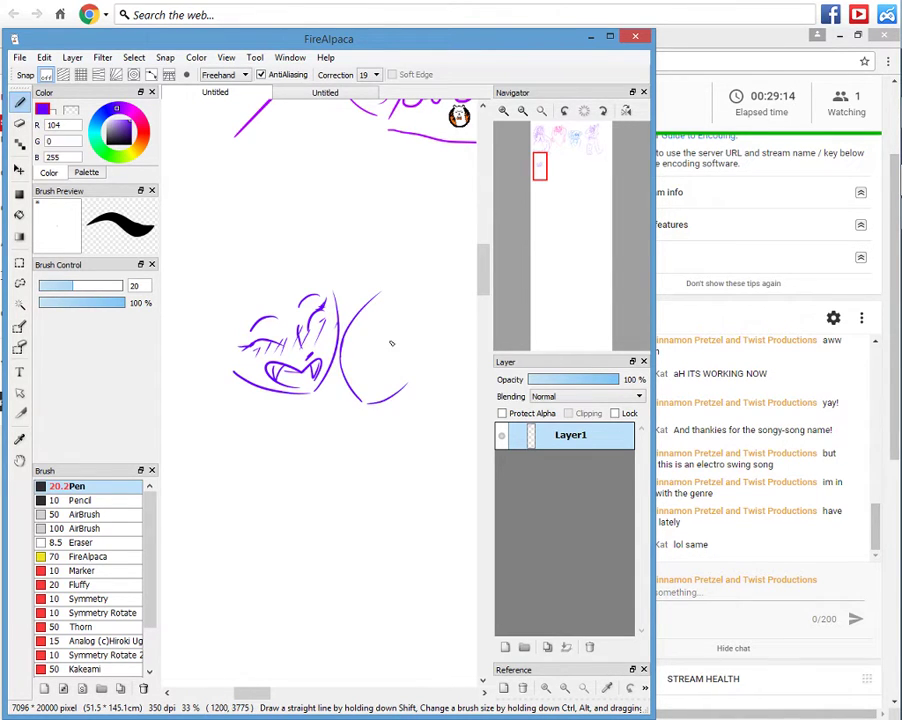
{"action": "key", "text": "ctrl+z"}
{"action": "mouse_move", "coordinate": [363, 402]}
{"action": "left_mouse_down"}
{"action": "mouse_move", "coordinate": [438, 371]}
{"action": "mouse_move", "coordinate": [377, 376]}
{"action": "left_mouse_up"}
Sketch the eye, brow, nose, mouth and blush hatching inside the second face's outline.
{"action": "left_click_drag", "start_coordinate": [403, 327], "coordinate": [391, 361]}
{"action": "left_click_drag", "start_coordinate": [367, 329], "coordinate": [378, 362]}
{"action": "key", "text": "ctrl+z"}
{"action": "left_click_drag", "start_coordinate": [366, 349], "coordinate": [385, 323]}
{"action": "mouse_move", "coordinate": [384, 388]}
{"action": "left_mouse_down"}
{"action": "mouse_move", "coordinate": [384, 400]}
{"action": "mouse_move", "coordinate": [358, 364]}
{"action": "left_mouse_up"}
{"action": "key", "text": "ctrl+z"}
{"action": "left_click_drag", "start_coordinate": [363, 350], "coordinate": [368, 368]}
{"action": "left_click_drag", "start_coordinate": [390, 345], "coordinate": [386, 367]}
{"action": "left_click_drag", "start_coordinate": [405, 357], "coordinate": [402, 366]}
{"action": "mouse_move", "coordinate": [403, 373]}
{"action": "left_mouse_down"}
{"action": "mouse_move", "coordinate": [401, 386]}
{"action": "mouse_move", "coordinate": [410, 376]}
{"action": "left_mouse_up"}
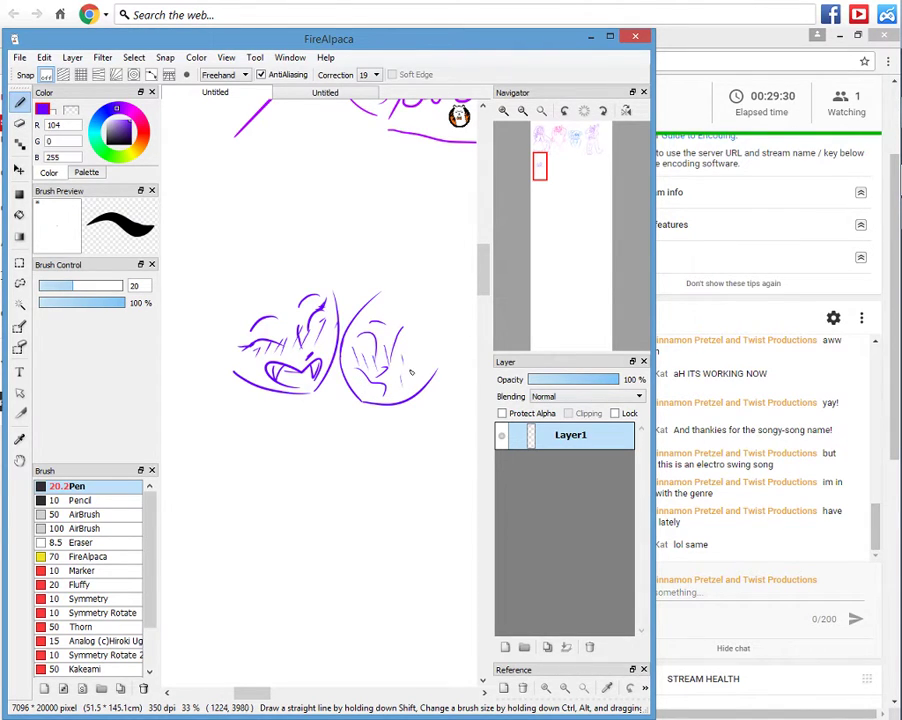
{"action": "left_click_drag", "start_coordinate": [353, 368], "coordinate": [350, 378]}
Draw a thick filled strand across the first face's right eye, running from the brow down to the jaw.
{"action": "mouse_move", "coordinate": [319, 317]}
{"action": "left_mouse_down"}
{"action": "mouse_move", "coordinate": [333, 362]}
{"action": "mouse_move", "coordinate": [323, 320]}
{"action": "left_mouse_up"}
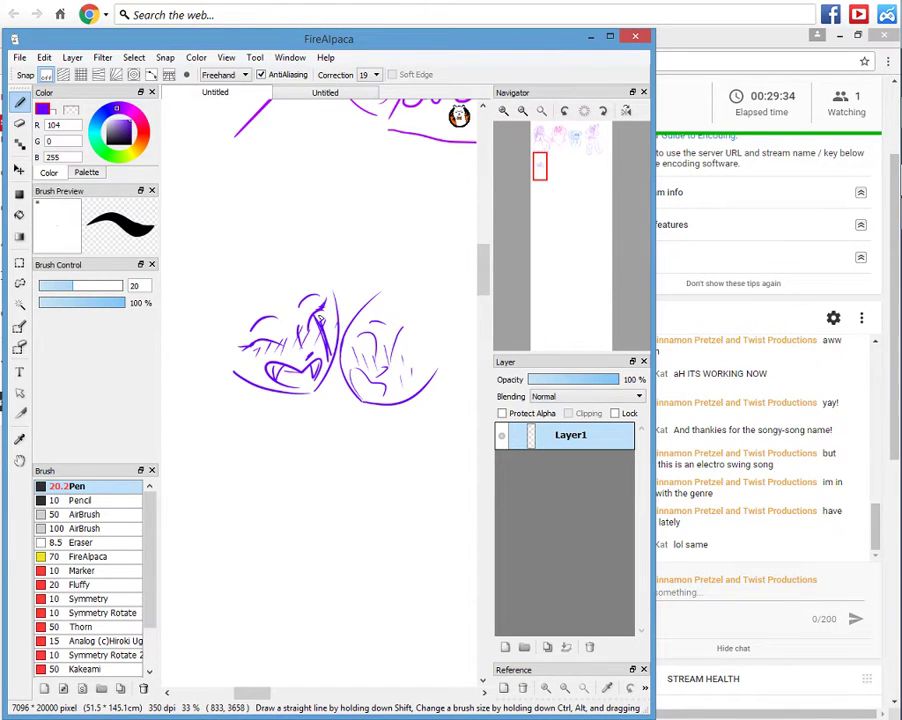
{"action": "key", "text": "ctrl+z"}
{"action": "mouse_move", "coordinate": [319, 318]}
{"action": "left_mouse_down"}
{"action": "mouse_move", "coordinate": [327, 345]}
{"action": "mouse_move", "coordinate": [300, 292]}
{"action": "mouse_move", "coordinate": [322, 318]}
{"action": "left_mouse_up"}
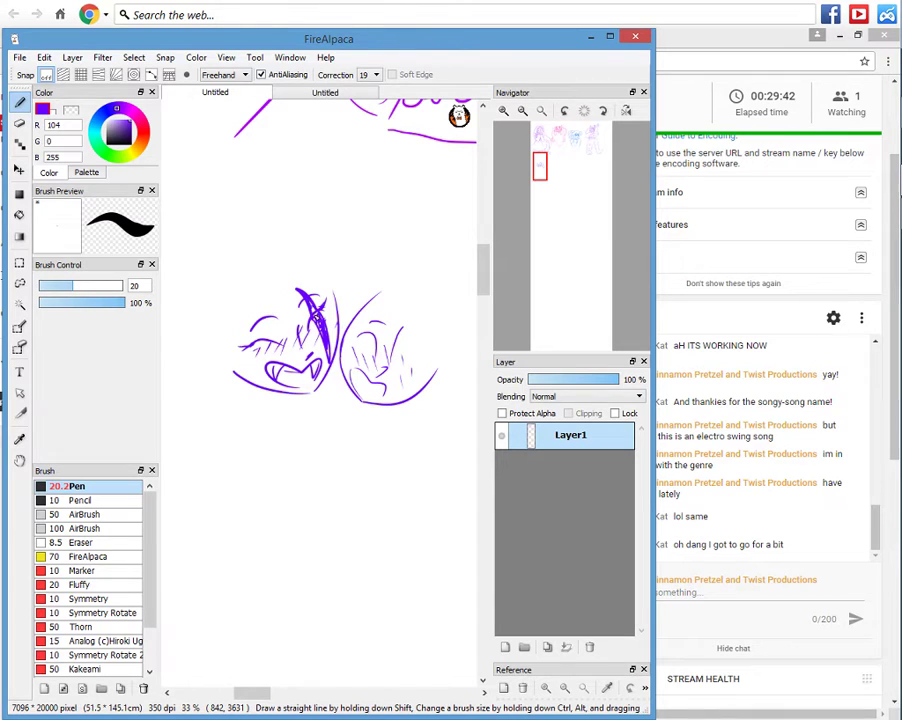
Switch to the YouTube Live Dashboard, post "its ok!" in the live chat and return to FireAlpaca.
{"action": "left_click", "coordinate": [593, 45]}
{"action": "type", "text": "its ok!"}
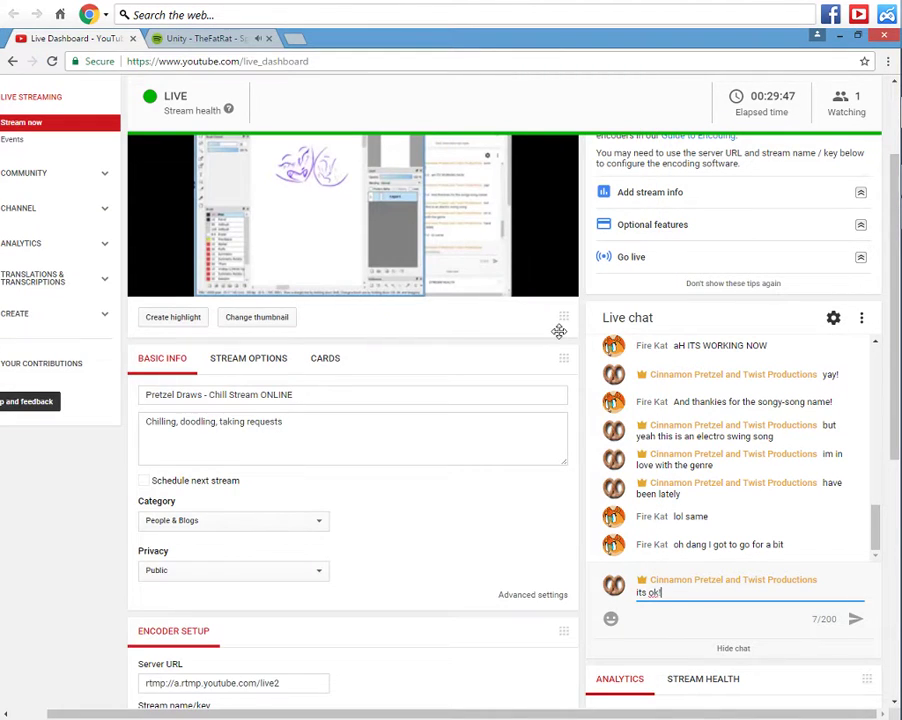
{"action": "key", "text": "Return"}
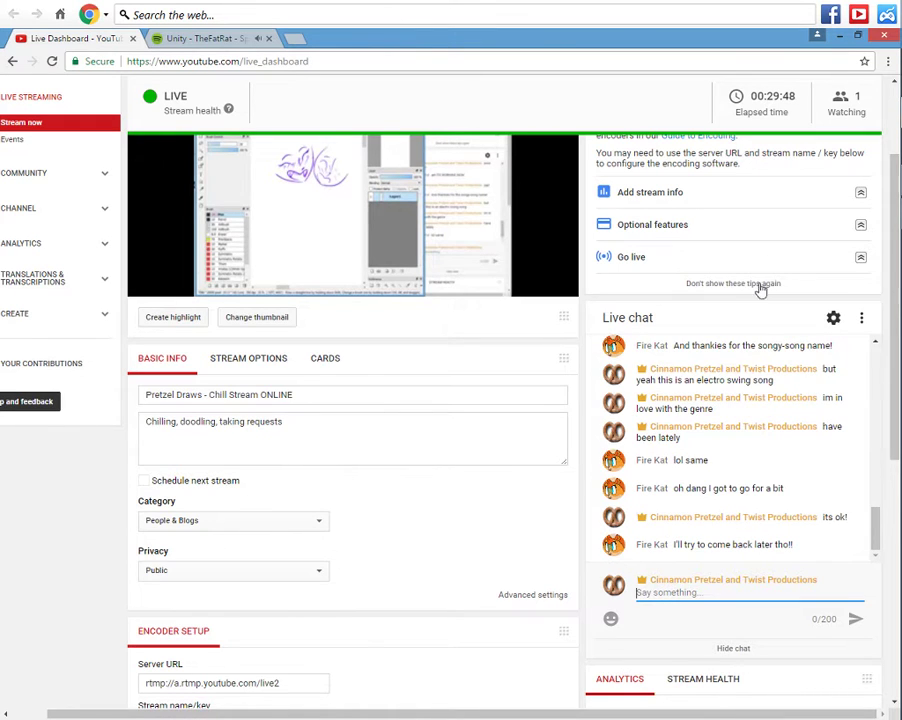
{"action": "mouse_move", "coordinate": [900, 285]}
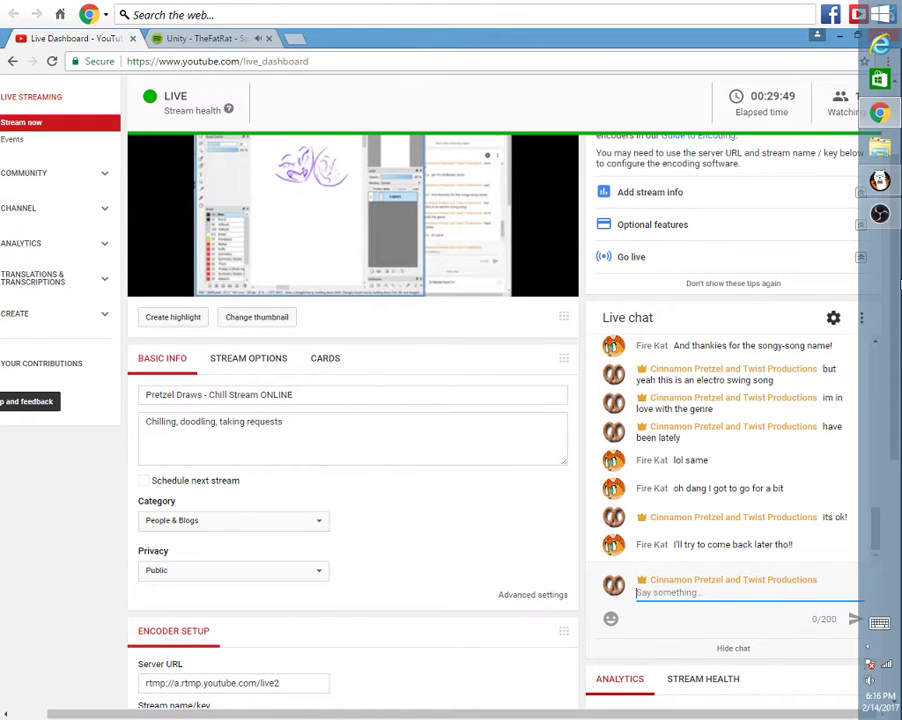
{"action": "left_click", "coordinate": [882, 196]}
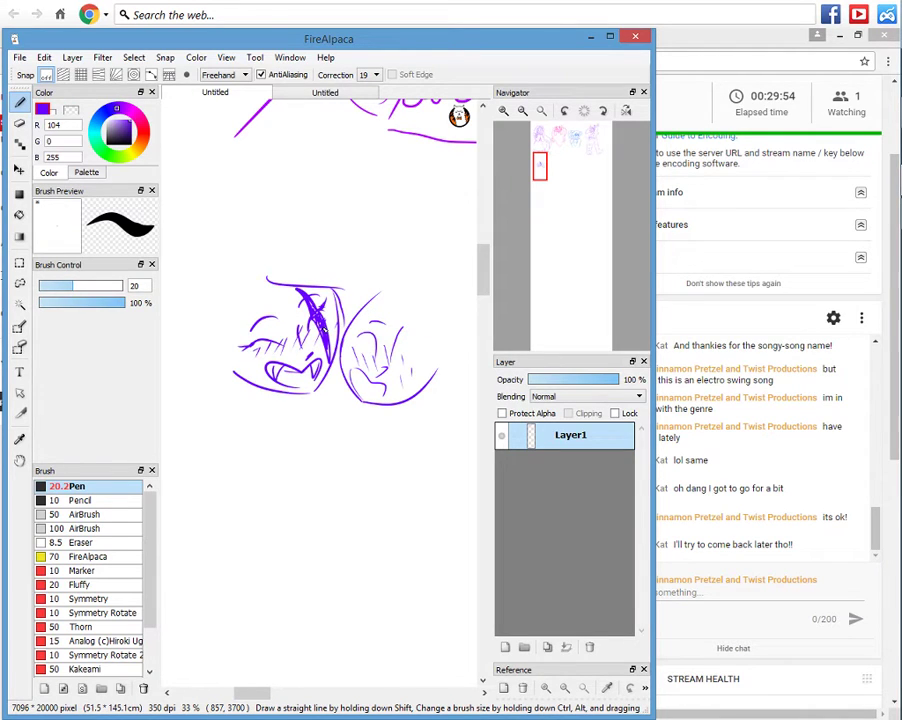
Undo the line above the first face and redraw the strand's upper tip over its right eye.
{"action": "key", "text": "ctrl+z"}
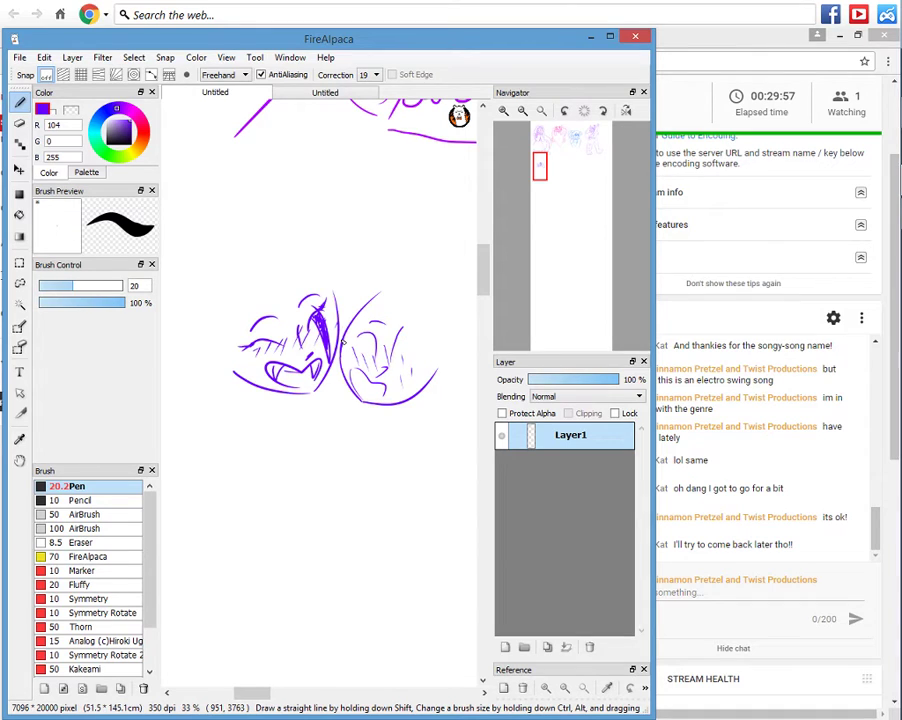
{"action": "left_click_drag", "start_coordinate": [297, 289], "coordinate": [314, 318]}
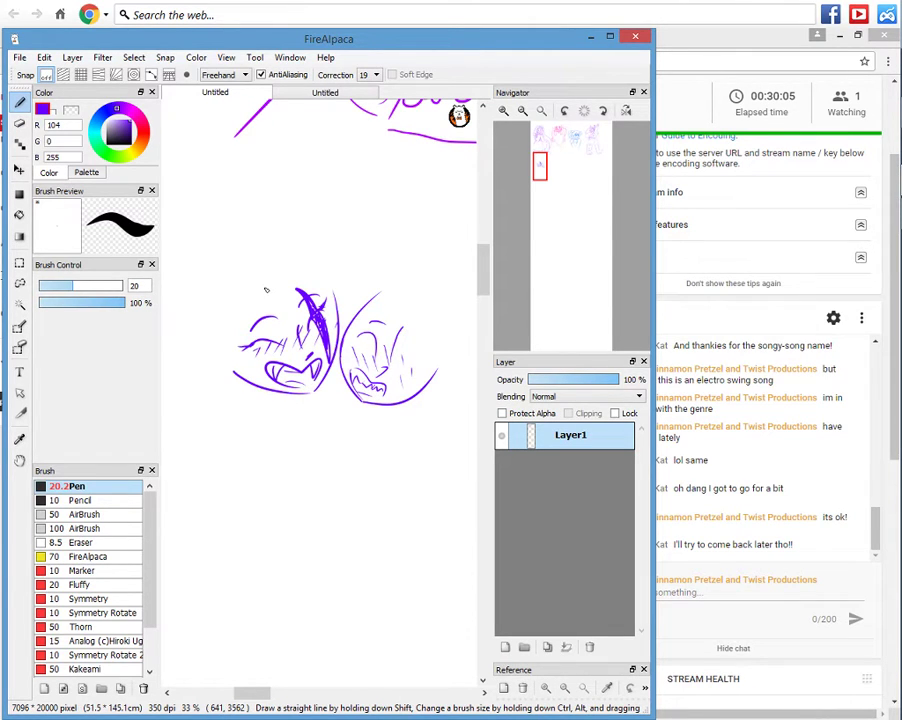
Draw a broad scarf outline beneath the two faces, with a rounded left end and long sloping upper and lower edges.
{"action": "mouse_move", "coordinate": [233, 381]}
{"action": "left_mouse_down"}
{"action": "mouse_move", "coordinate": [217, 409]}
{"action": "mouse_move", "coordinate": [307, 465]}
{"action": "left_mouse_up"}
{"action": "left_click_drag", "start_coordinate": [222, 412], "coordinate": [350, 473]}
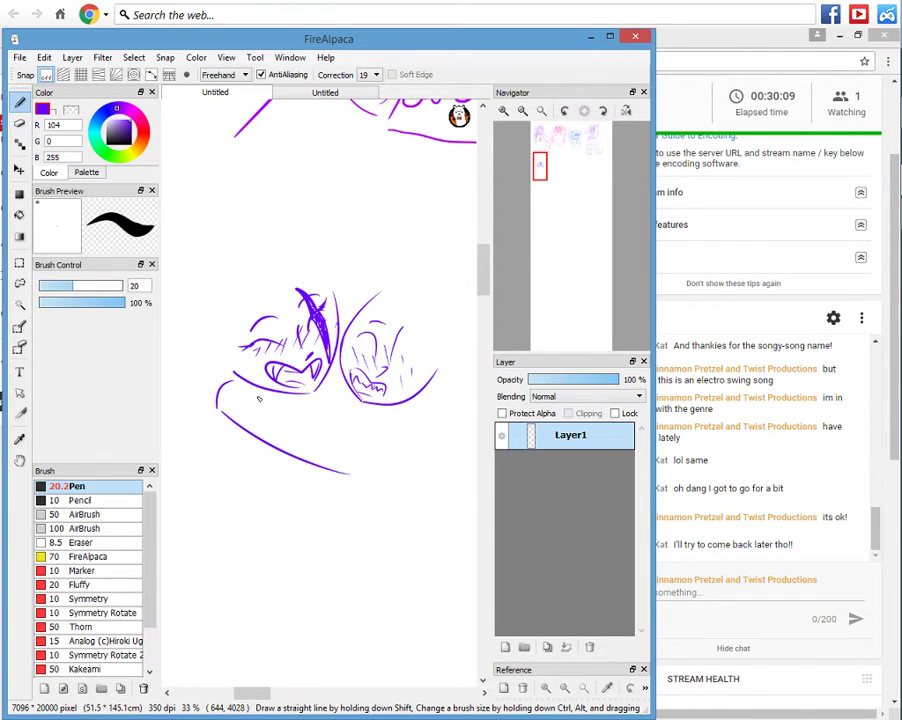
{"action": "left_click_drag", "start_coordinate": [232, 378], "coordinate": [387, 437]}
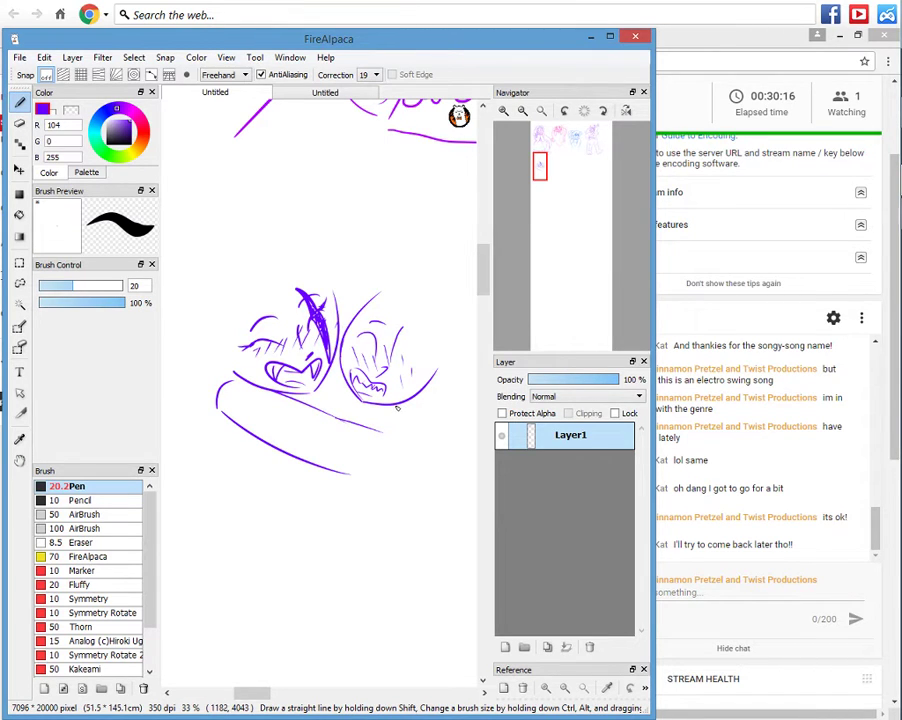
{"action": "scroll", "coordinate": [417, 431], "scroll_direction": "down", "scroll_amount": 1}
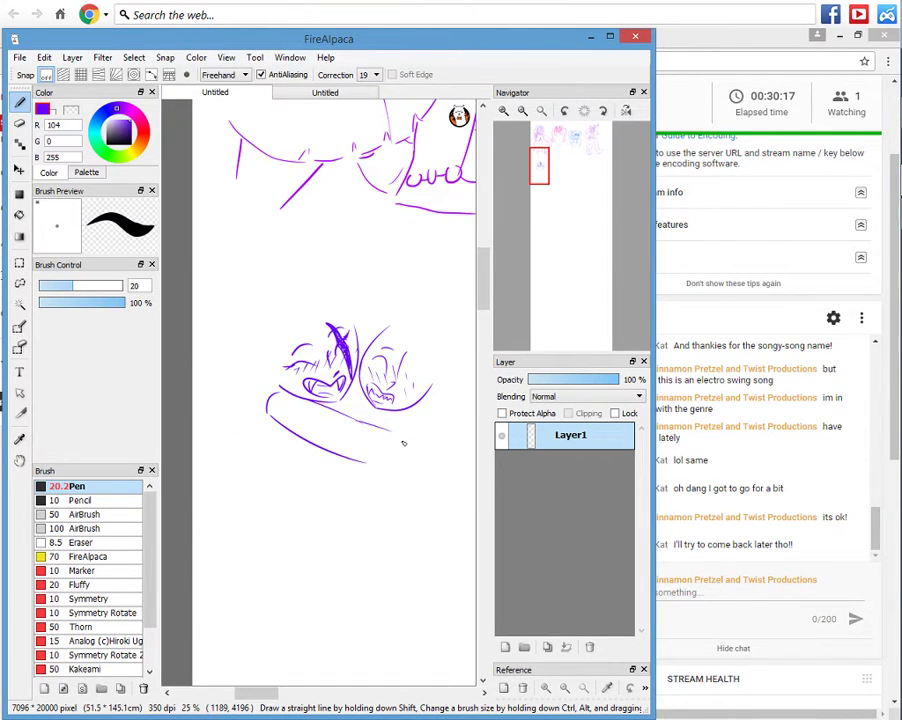
{"action": "scroll", "coordinate": [403, 443], "scroll_direction": "up", "scroll_amount": 1}
{"action": "left_click_drag", "start_coordinate": [548, 181], "coordinate": [543, 184]}
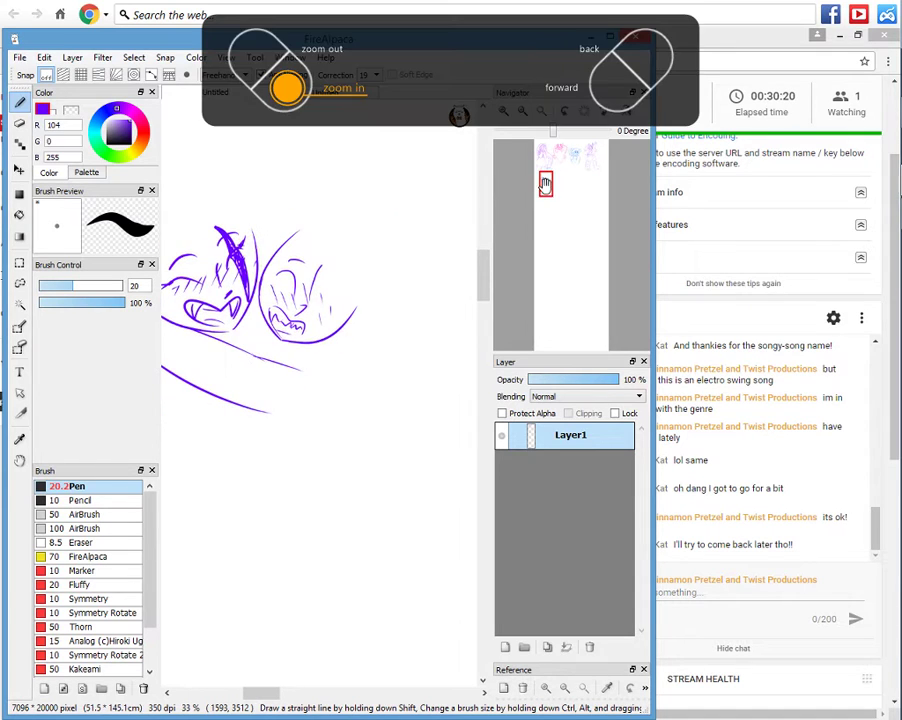
{"action": "left_click_drag", "start_coordinate": [297, 368], "coordinate": [328, 378]}
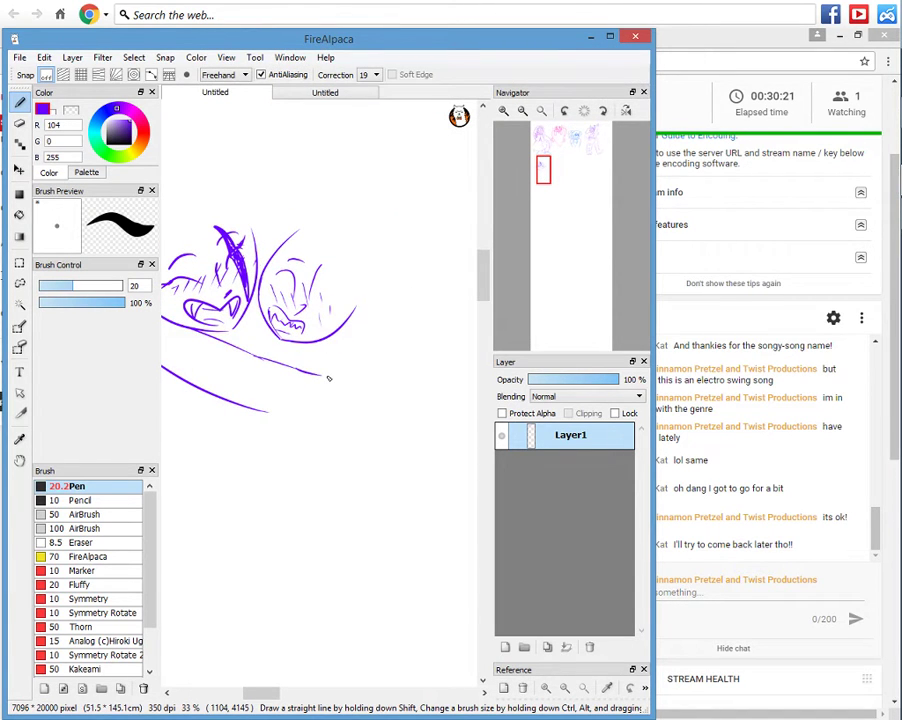
Switch to the YouTube Live Dashboard, answer "ok!" in the live chat and go back to FireAlpaca.
{"action": "left_click", "coordinate": [591, 37]}
{"action": "key", "text": "ctrl+Tab"}
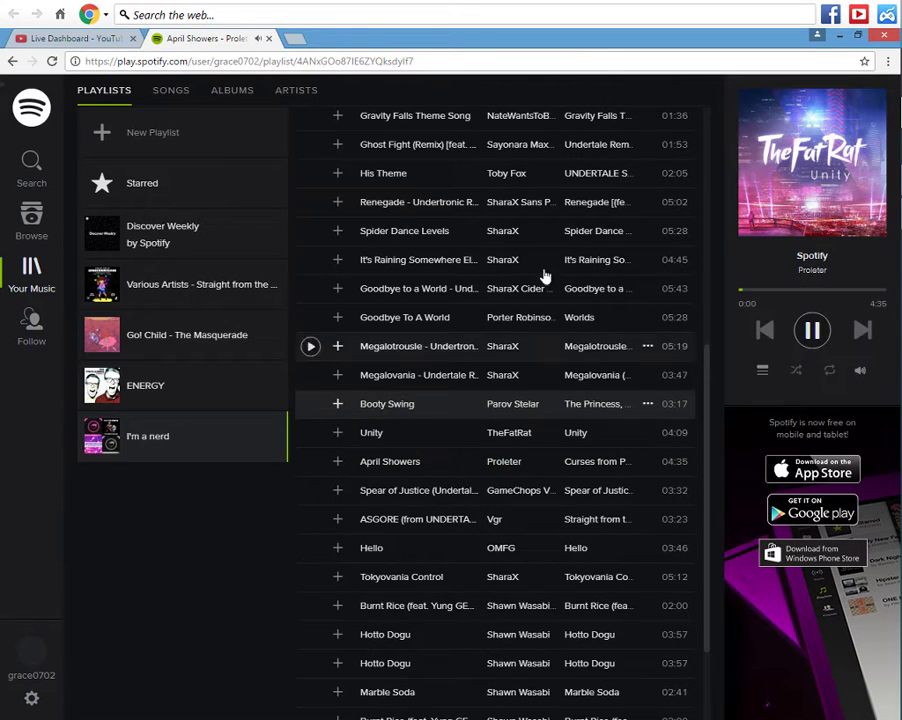
{"action": "left_click", "coordinate": [80, 38]}
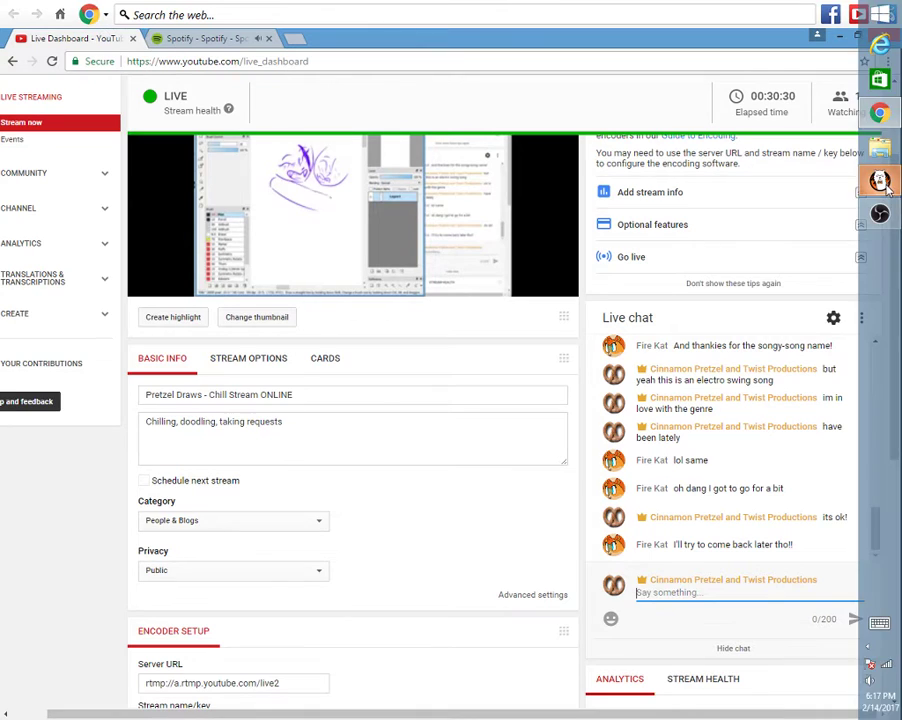
{"action": "type", "text": "ok"}
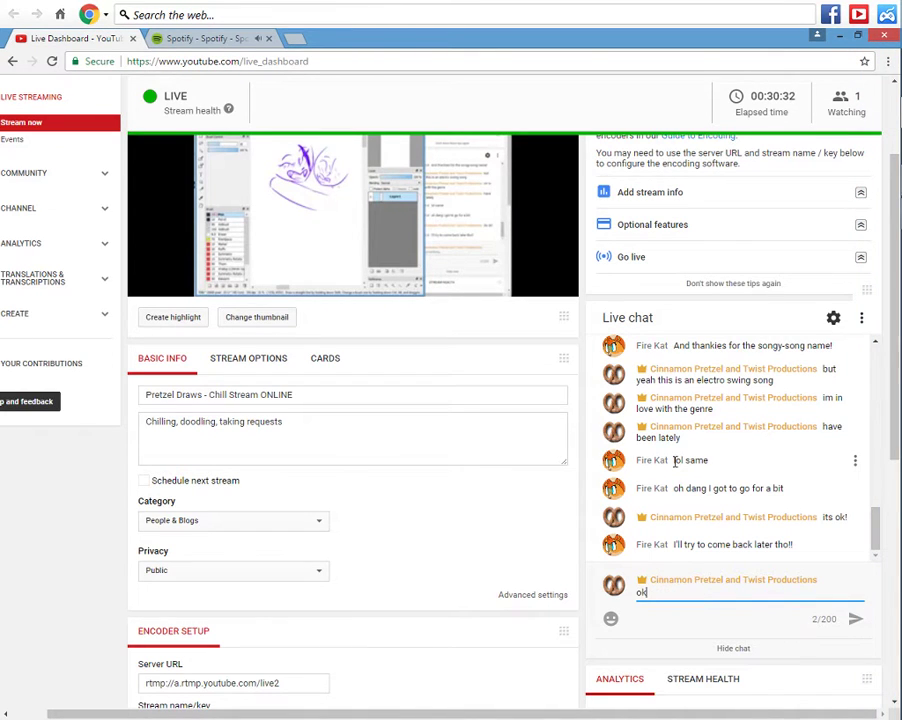
{"action": "type", "text": "!"}
{"action": "key", "text": "Return"}
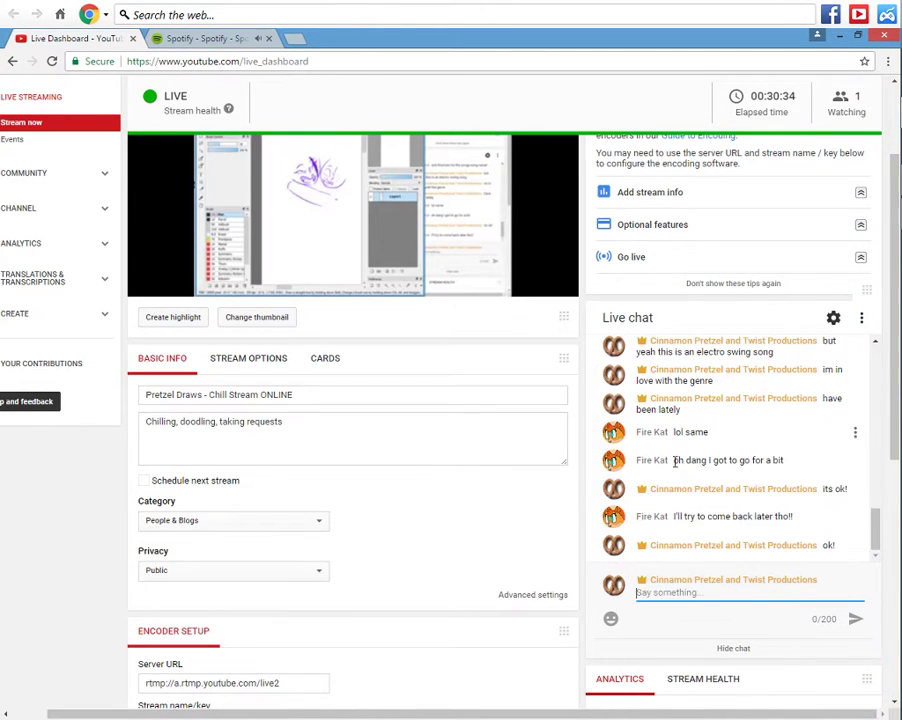
{"action": "mouse_move", "coordinate": [880, 220]}
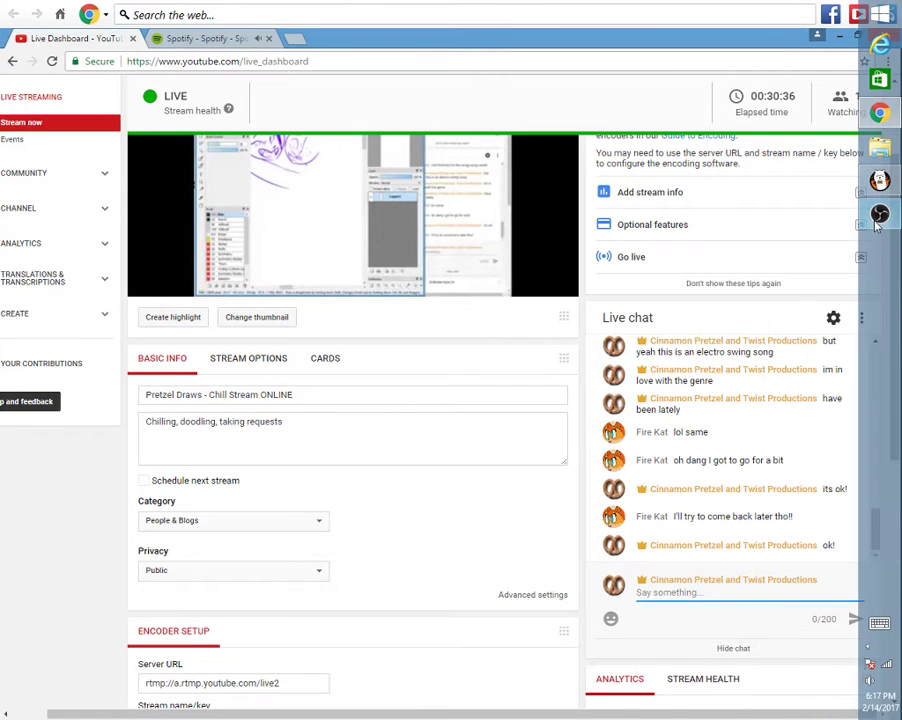
{"action": "left_click", "coordinate": [880, 181]}
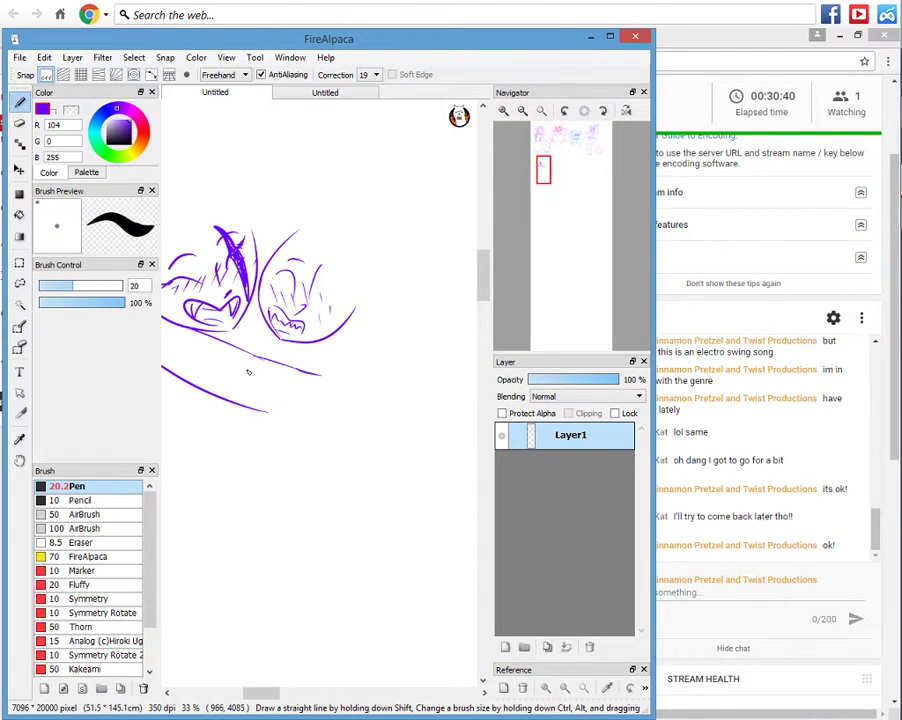
Extend the scarf's edges up to the right and close its end beneath the second face's chin.
{"action": "left_click_drag", "start_coordinate": [311, 407], "coordinate": [328, 403]}
{"action": "left_click_drag", "start_coordinate": [296, 366], "coordinate": [340, 356]}
{"action": "left_click_drag", "start_coordinate": [357, 357], "coordinate": [354, 386]}
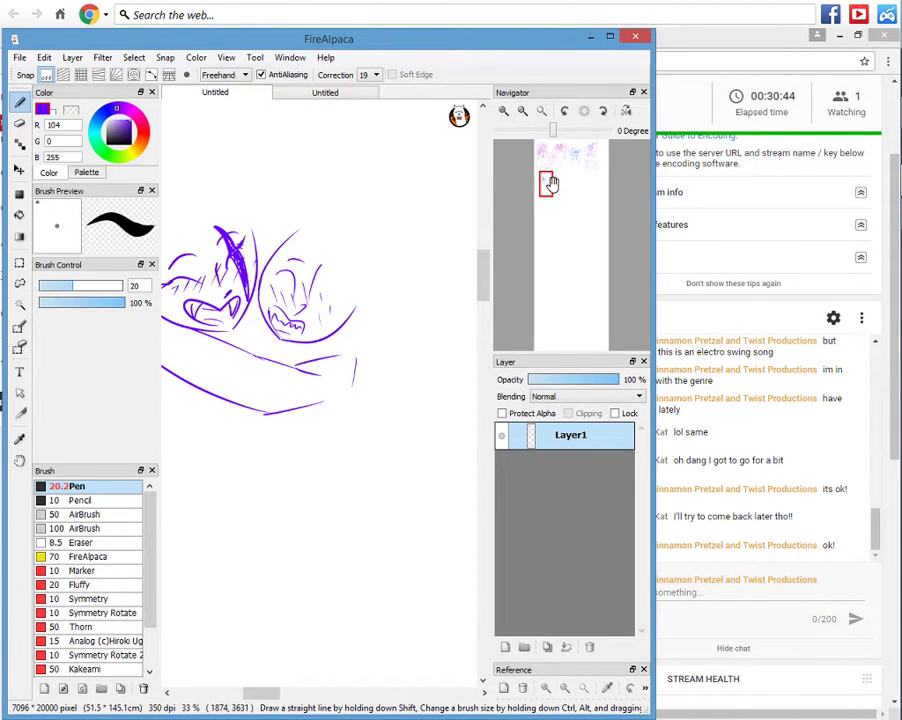
{"action": "left_click_drag", "start_coordinate": [546, 183], "coordinate": [542, 182]}
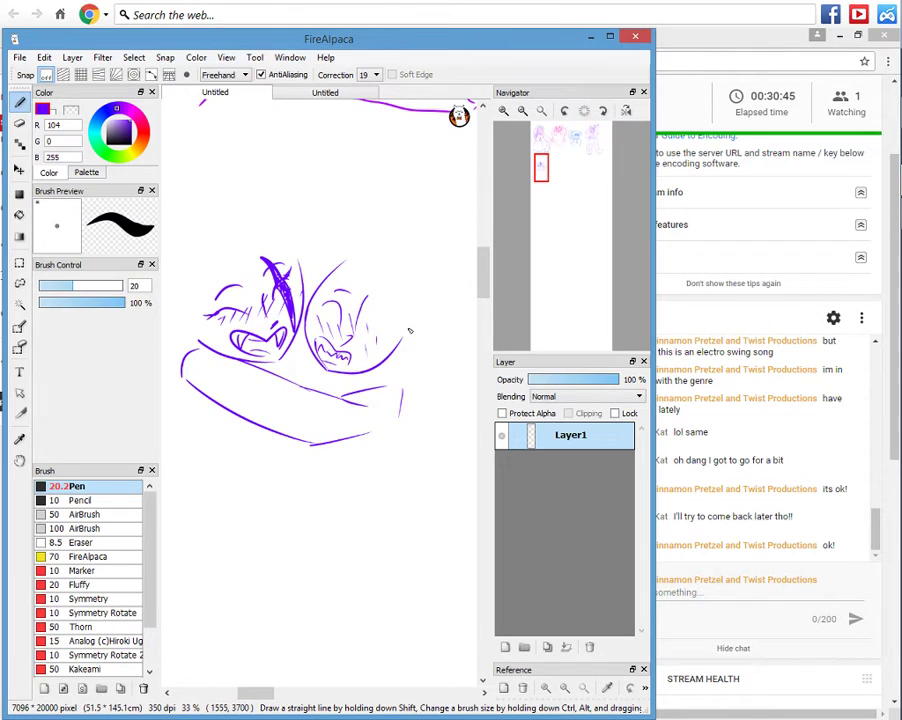
{"action": "left_click_drag", "start_coordinate": [409, 330], "coordinate": [308, 350]}
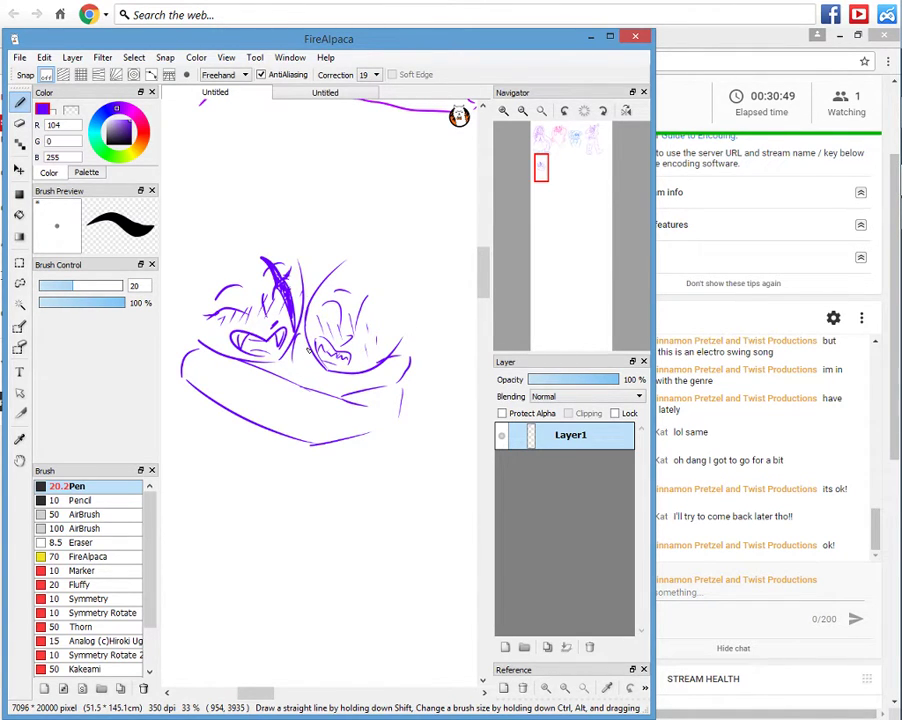
Sketch an angular, spiky shape with short inner strokes above the gap between the two heads.
{"action": "left_click_drag", "start_coordinate": [320, 266], "coordinate": [304, 312]}
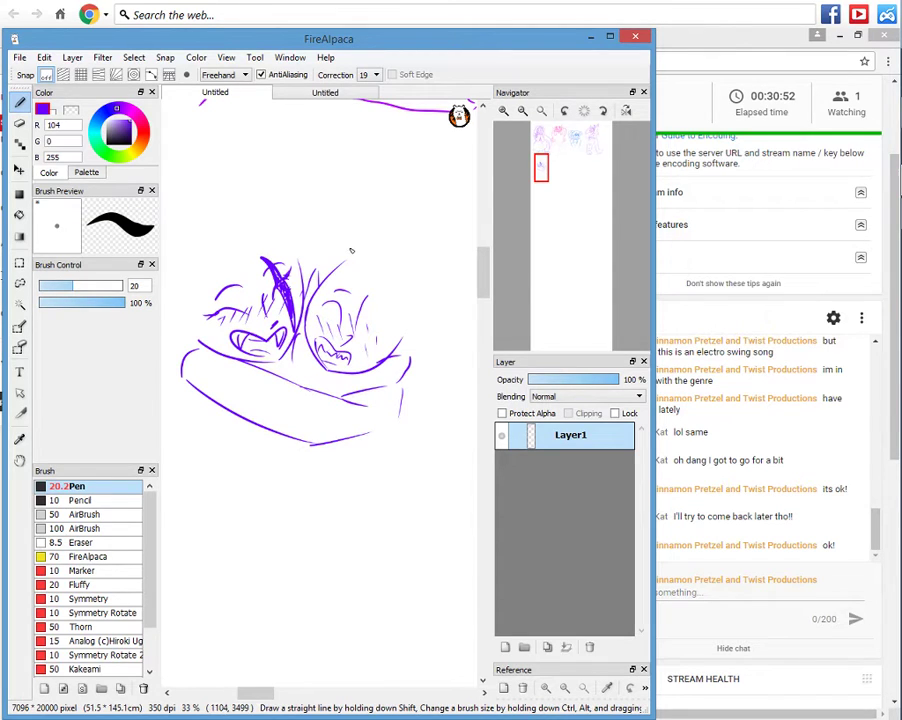
{"action": "mouse_move", "coordinate": [351, 250]}
{"action": "left_mouse_down"}
{"action": "mouse_move", "coordinate": [337, 205]}
{"action": "mouse_move", "coordinate": [276, 205]}
{"action": "mouse_move", "coordinate": [289, 238]}
{"action": "left_mouse_up"}
{"action": "left_click_drag", "start_coordinate": [295, 245], "coordinate": [295, 253]}
{"action": "left_click_drag", "start_coordinate": [302, 260], "coordinate": [308, 277]}
{"action": "mouse_move", "coordinate": [309, 243]}
{"action": "left_mouse_down"}
{"action": "mouse_move", "coordinate": [309, 220]}
{"action": "mouse_move", "coordinate": [321, 228]}
{"action": "mouse_move", "coordinate": [330, 266]}
{"action": "mouse_move", "coordinate": [340, 209]}
{"action": "mouse_move", "coordinate": [322, 221]}
{"action": "left_mouse_up"}
{"action": "left_click_drag", "start_coordinate": [287, 208], "coordinate": [311, 217]}
{"action": "left_click_drag", "start_coordinate": [342, 236], "coordinate": [337, 258]}
Outline the first head with two long curves and a top tuft, adding spiky strokes along its left side.
{"action": "mouse_move", "coordinate": [244, 243]}
{"action": "left_mouse_down"}
{"action": "mouse_move", "coordinate": [290, 275]}
{"action": "mouse_move", "coordinate": [270, 270]}
{"action": "mouse_move", "coordinate": [284, 257]}
{"action": "mouse_move", "coordinate": [256, 376]}
{"action": "left_mouse_up"}
{"action": "left_click_drag", "start_coordinate": [241, 249], "coordinate": [240, 380]}
{"action": "left_click_drag", "start_coordinate": [243, 249], "coordinate": [280, 228]}
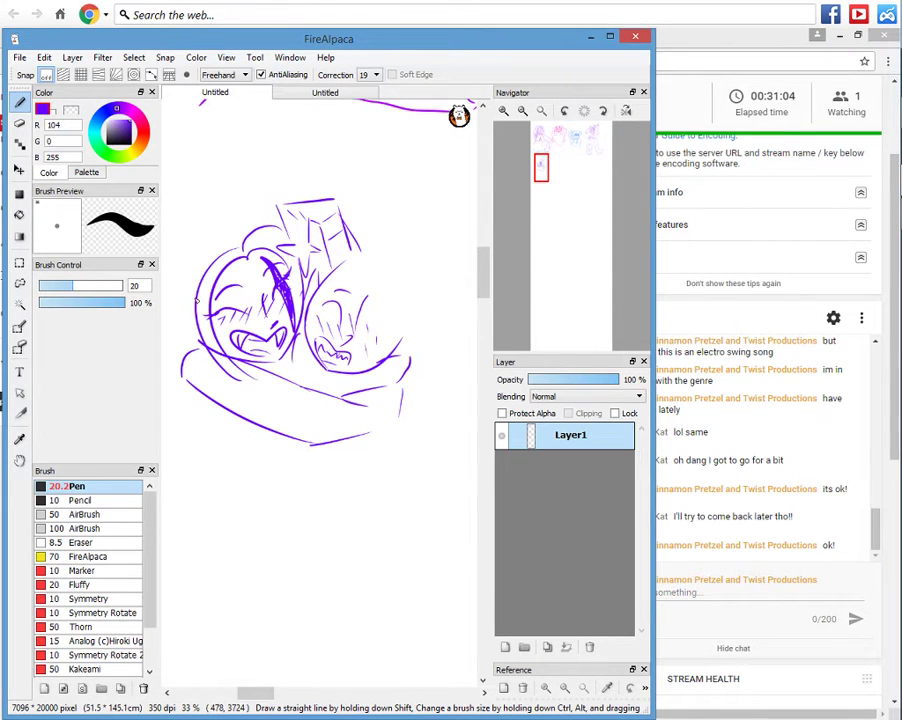
{"action": "mouse_move", "coordinate": [196, 289]}
{"action": "left_mouse_down"}
{"action": "mouse_move", "coordinate": [175, 266]}
{"action": "mouse_move", "coordinate": [171, 280]}
{"action": "mouse_move", "coordinate": [196, 325]}
{"action": "left_mouse_up"}
{"action": "left_click_drag", "start_coordinate": [172, 317], "coordinate": [199, 341]}
{"action": "mouse_move", "coordinate": [237, 219]}
{"action": "left_mouse_down"}
{"action": "mouse_move", "coordinate": [198, 218]}
{"action": "mouse_move", "coordinate": [192, 261]}
{"action": "mouse_move", "coordinate": [177, 224]}
{"action": "mouse_move", "coordinate": [165, 253]}
{"action": "left_mouse_up"}
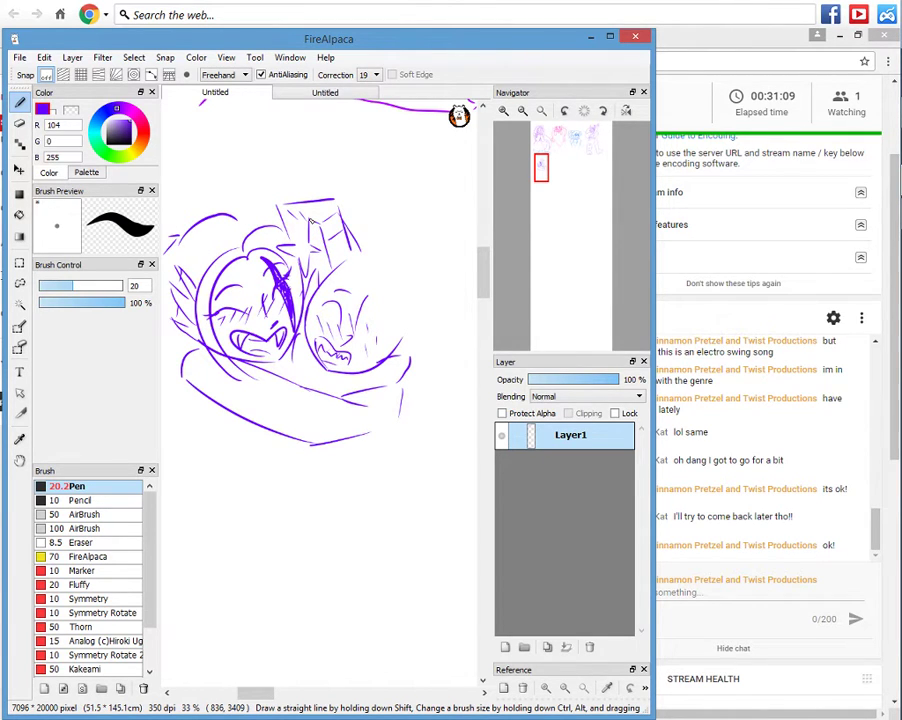
Undo the first attempt at a stalk on top of the first head and redraw it with a hooked, claw-like tip.
{"action": "left_click_drag", "start_coordinate": [310, 222], "coordinate": [375, 267]}
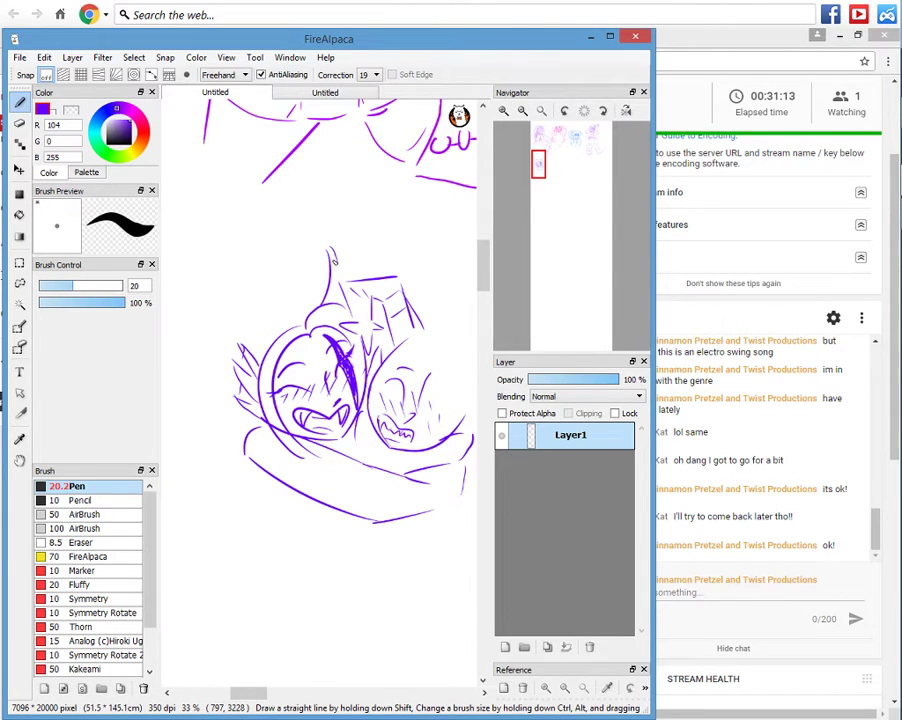
{"action": "key", "text": "ctrl+z"}
{"action": "mouse_move", "coordinate": [319, 304]}
{"action": "left_mouse_down"}
{"action": "mouse_move", "coordinate": [339, 266]}
{"action": "mouse_move", "coordinate": [350, 281]}
{"action": "left_mouse_up"}
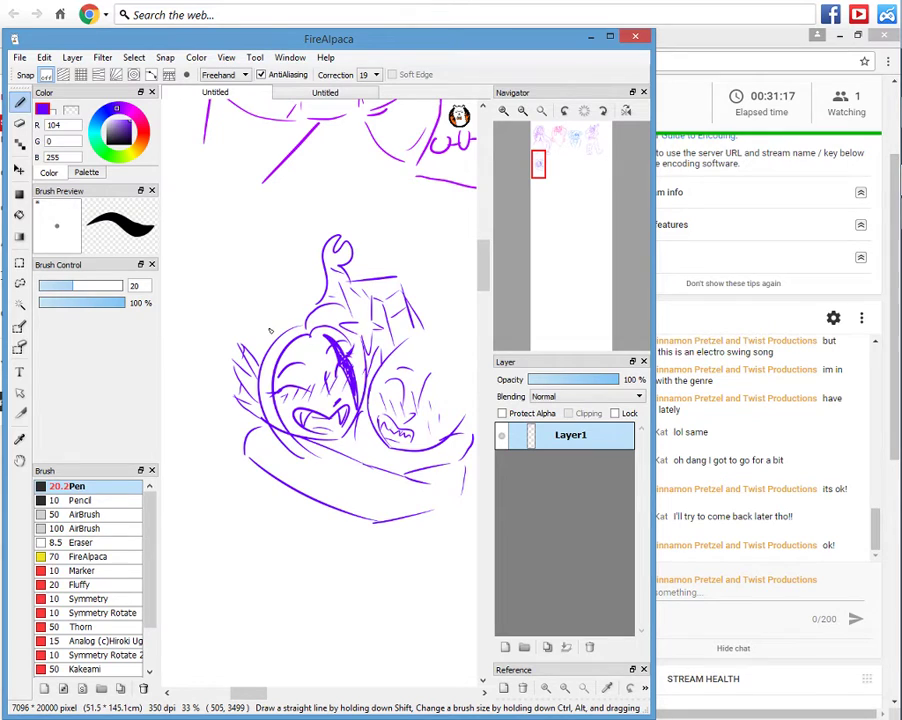
Draw curved, pointed shapes at the first head's upper left and a long arc down its outer side.
{"action": "left_click_drag", "start_coordinate": [271, 330], "coordinate": [268, 270]}
{"action": "left_click_drag", "start_coordinate": [248, 316], "coordinate": [292, 299]}
{"action": "mouse_move", "coordinate": [185, 324]}
{"action": "left_mouse_down"}
{"action": "mouse_move", "coordinate": [235, 332]}
{"action": "mouse_move", "coordinate": [203, 368]}
{"action": "left_mouse_up"}
{"action": "mouse_move", "coordinate": [211, 378]}
{"action": "left_mouse_down"}
{"action": "mouse_move", "coordinate": [172, 470]}
{"action": "mouse_move", "coordinate": [231, 448]}
{"action": "left_mouse_up"}
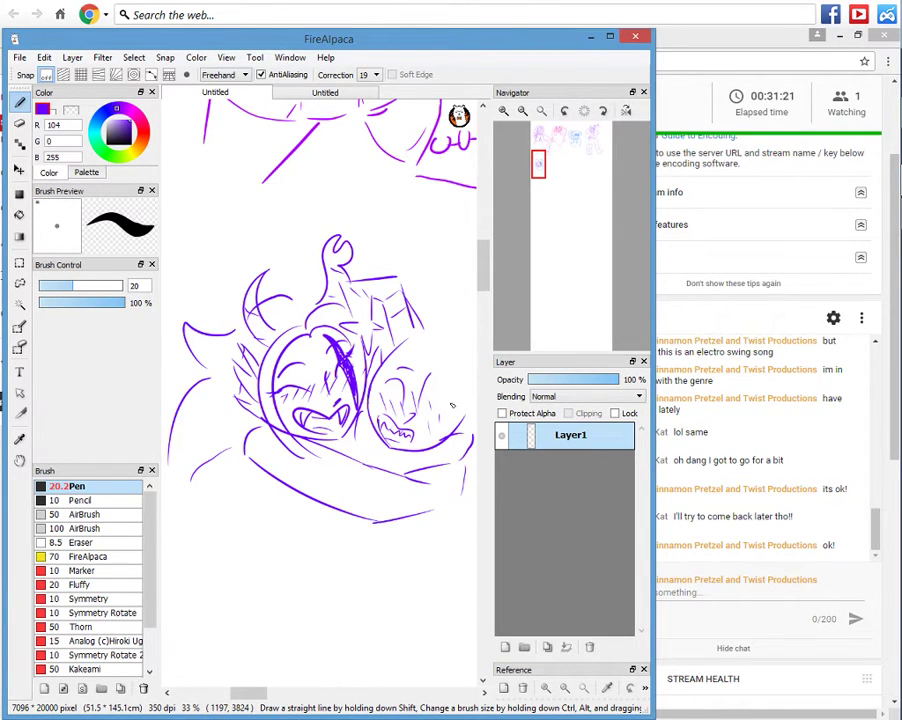
Draw the second face's right side with its eye and hair strand, plus an angular shape beside the head.
{"action": "left_click_drag", "start_coordinate": [452, 405], "coordinate": [326, 327]}
{"action": "mouse_move", "coordinate": [374, 291]}
{"action": "left_mouse_down"}
{"action": "mouse_move", "coordinate": [370, 240]}
{"action": "mouse_move", "coordinate": [397, 241]}
{"action": "mouse_move", "coordinate": [377, 289]}
{"action": "left_mouse_up"}
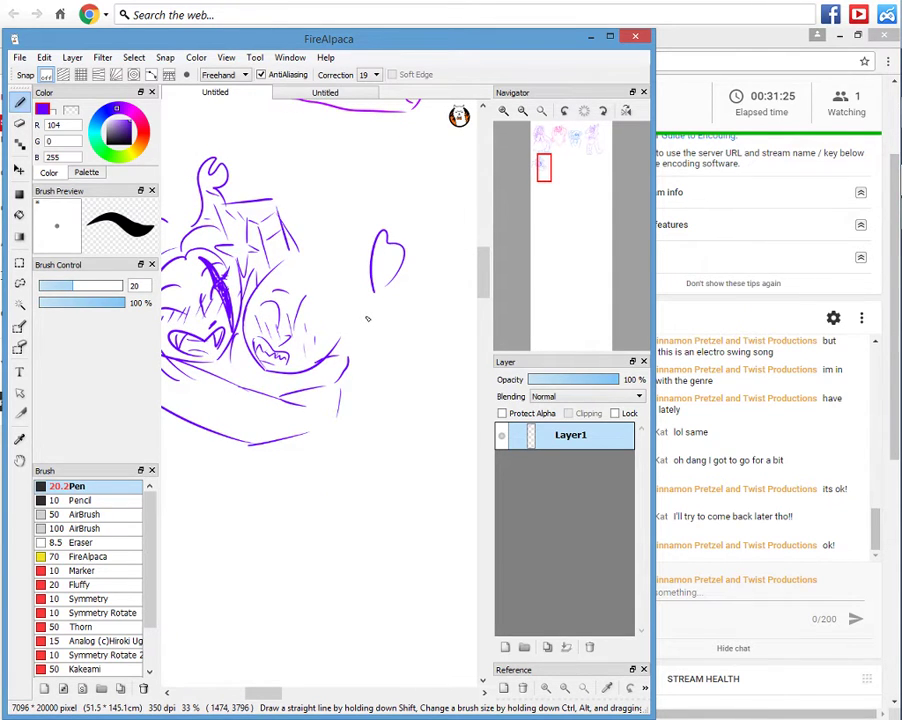
{"action": "key", "text": "ctrl+z"}
{"action": "mouse_move", "coordinate": [304, 331]}
{"action": "left_mouse_down"}
{"action": "mouse_move", "coordinate": [326, 336]}
{"action": "mouse_move", "coordinate": [326, 307]}
{"action": "mouse_move", "coordinate": [360, 323]}
{"action": "mouse_move", "coordinate": [341, 359]}
{"action": "left_mouse_up"}
{"action": "left_click_drag", "start_coordinate": [337, 266], "coordinate": [382, 263]}
{"action": "left_click_drag", "start_coordinate": [382, 263], "coordinate": [414, 293]}
{"action": "mouse_move", "coordinate": [416, 302]}
{"action": "left_mouse_down"}
{"action": "mouse_move", "coordinate": [390, 357]}
{"action": "mouse_move", "coordinate": [389, 307]}
{"action": "left_mouse_up"}
{"action": "mouse_move", "coordinate": [383, 305]}
{"action": "left_mouse_down"}
{"action": "mouse_move", "coordinate": [373, 291]}
{"action": "mouse_move", "coordinate": [384, 264]}
{"action": "left_mouse_up"}
{"action": "left_click_drag", "start_coordinate": [387, 302], "coordinate": [411, 300]}
{"action": "mouse_move", "coordinate": [368, 280]}
{"action": "left_mouse_down"}
{"action": "mouse_move", "coordinate": [341, 295]}
{"action": "mouse_move", "coordinate": [334, 335]}
{"action": "left_mouse_up"}
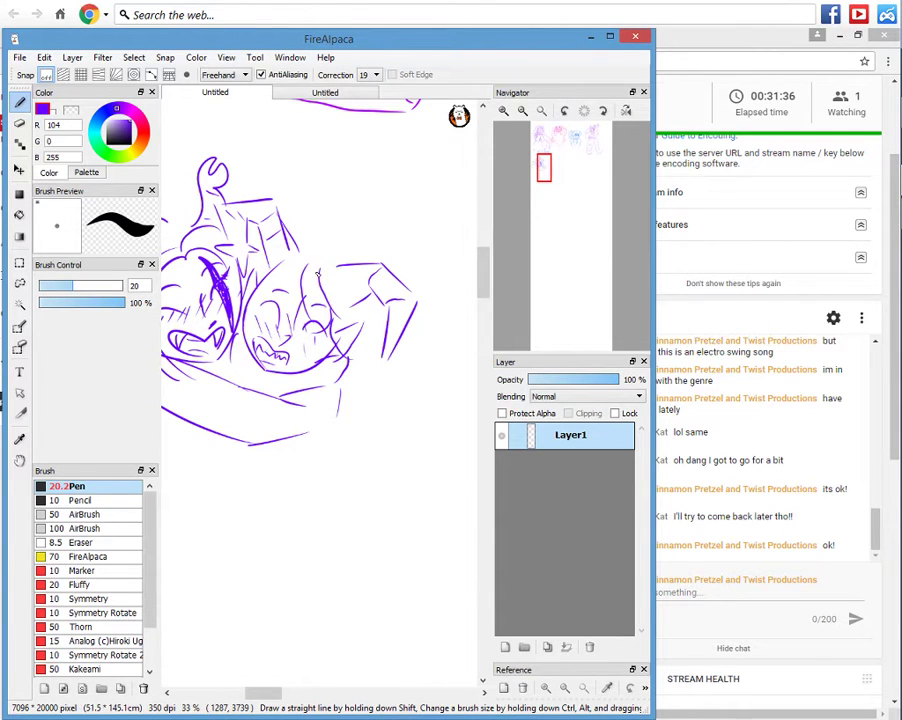
Outline the second head with curves across its top and around its right side down to the scarf.
{"action": "left_click_drag", "start_coordinate": [312, 262], "coordinate": [301, 290]}
{"action": "mouse_move", "coordinate": [248, 300]}
{"action": "left_mouse_down"}
{"action": "mouse_move", "coordinate": [292, 262]}
{"action": "mouse_move", "coordinate": [280, 248]}
{"action": "left_mouse_up"}
{"action": "left_click_drag", "start_coordinate": [323, 243], "coordinate": [350, 263]}
{"action": "left_click_drag", "start_coordinate": [303, 277], "coordinate": [247, 305]}
{"action": "mouse_move", "coordinate": [332, 342]}
{"action": "left_mouse_down"}
{"action": "mouse_move", "coordinate": [303, 382]}
{"action": "mouse_move", "coordinate": [360, 363]}
{"action": "mouse_move", "coordinate": [373, 297]}
{"action": "left_mouse_up"}
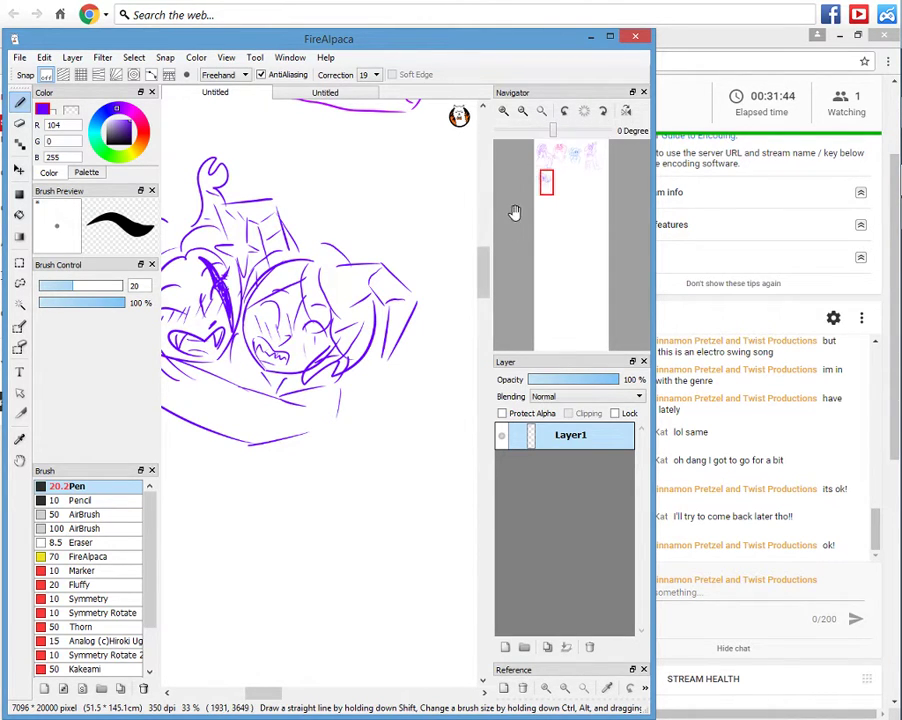
Undo the first body curve and sketch shorter torso and arm lines just below the scarf.
{"action": "left_click_drag", "start_coordinate": [543, 168], "coordinate": [539, 191]}
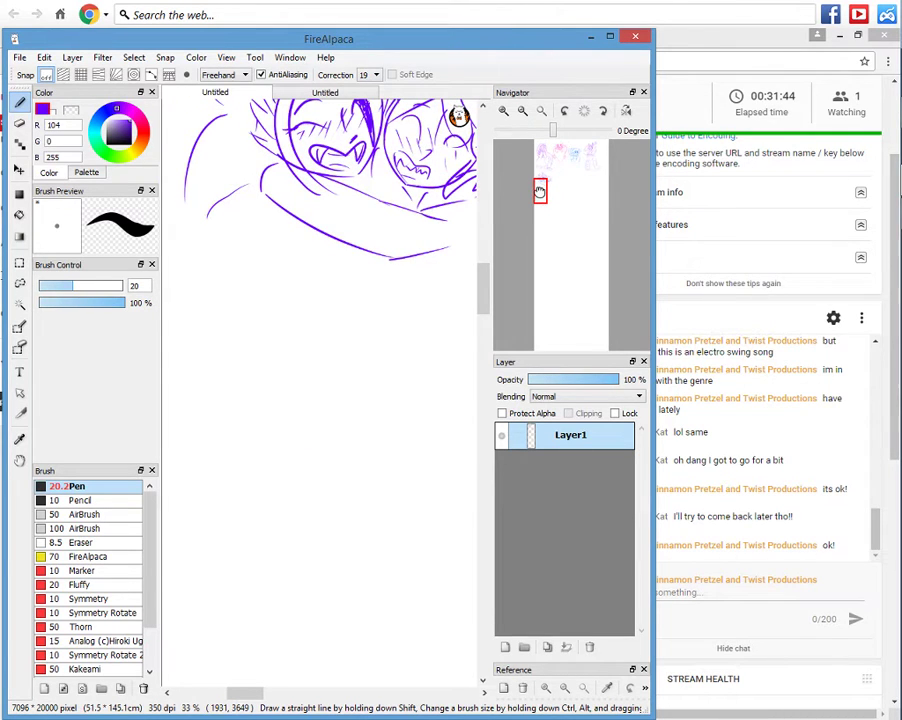
{"action": "scroll", "coordinate": [540, 192], "scroll_direction": "down", "scroll_amount": 1}
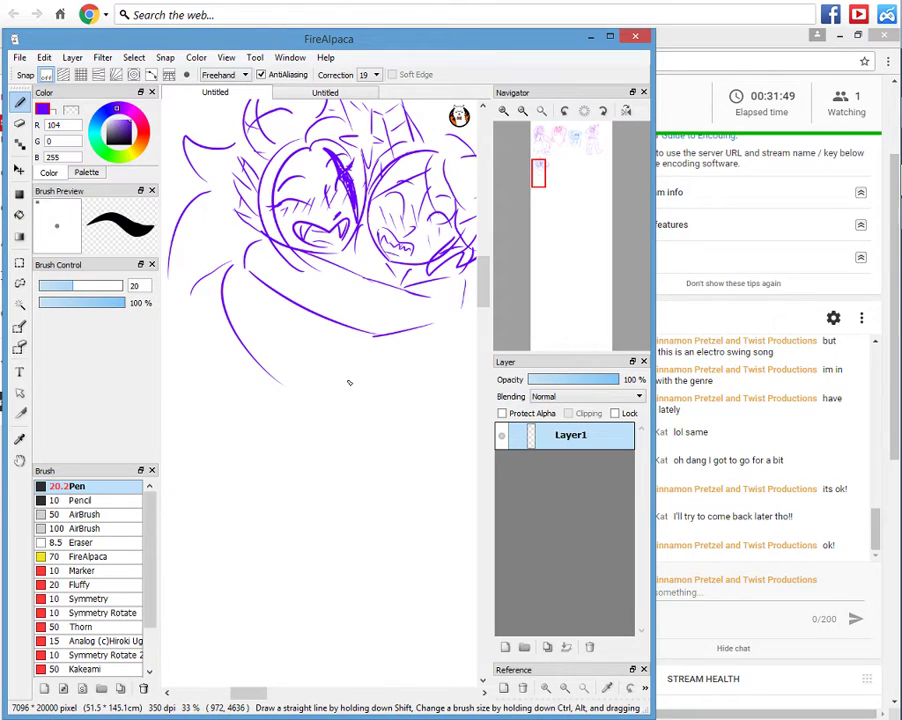
{"action": "key", "text": "ctrl+z"}
{"action": "left_click_drag", "start_coordinate": [251, 278], "coordinate": [300, 348]}
{"action": "left_click_drag", "start_coordinate": [347, 376], "coordinate": [424, 352]}
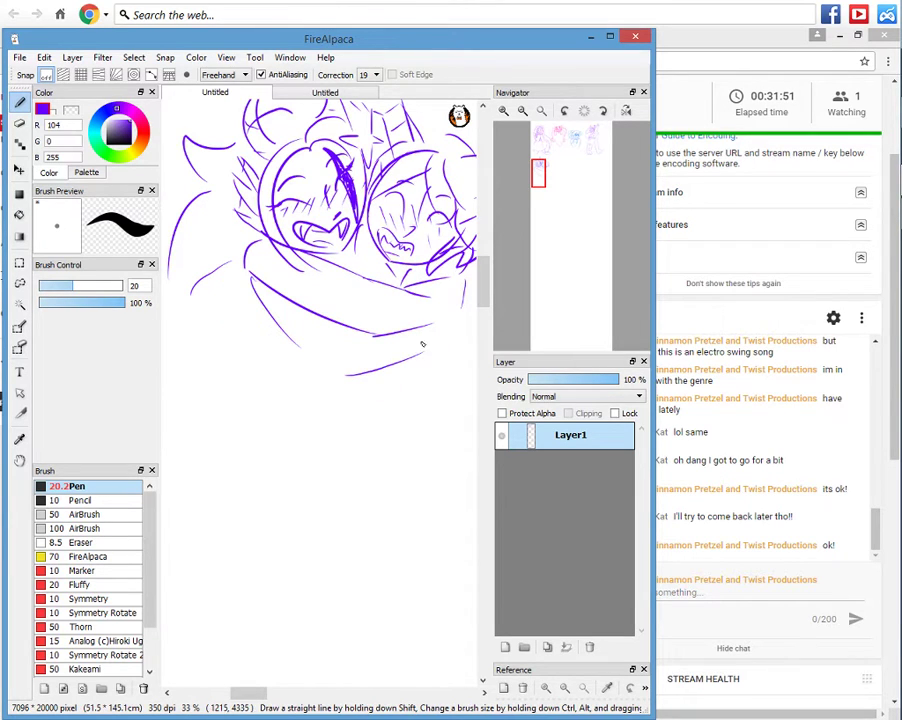
{"action": "left_click_drag", "start_coordinate": [340, 333], "coordinate": [340, 359]}
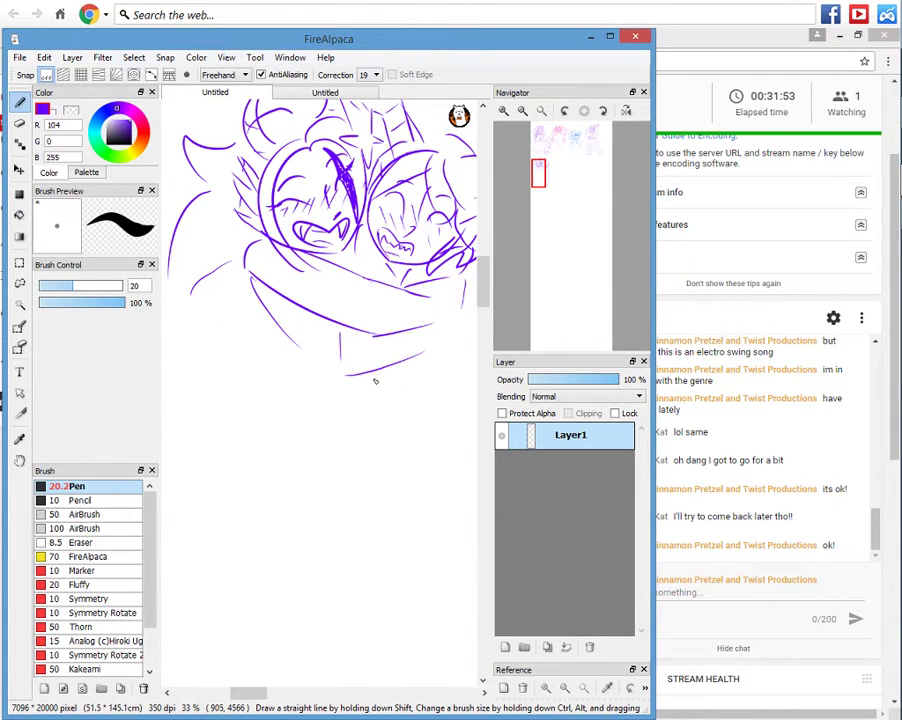
Sample the blue with RGB 0, 103, 255 from the canvas and reactivate the brush for drawing.
{"action": "left_click", "coordinate": [539, 183]}
{"action": "left_click_drag", "start_coordinate": [539, 182], "coordinate": [564, 170]}
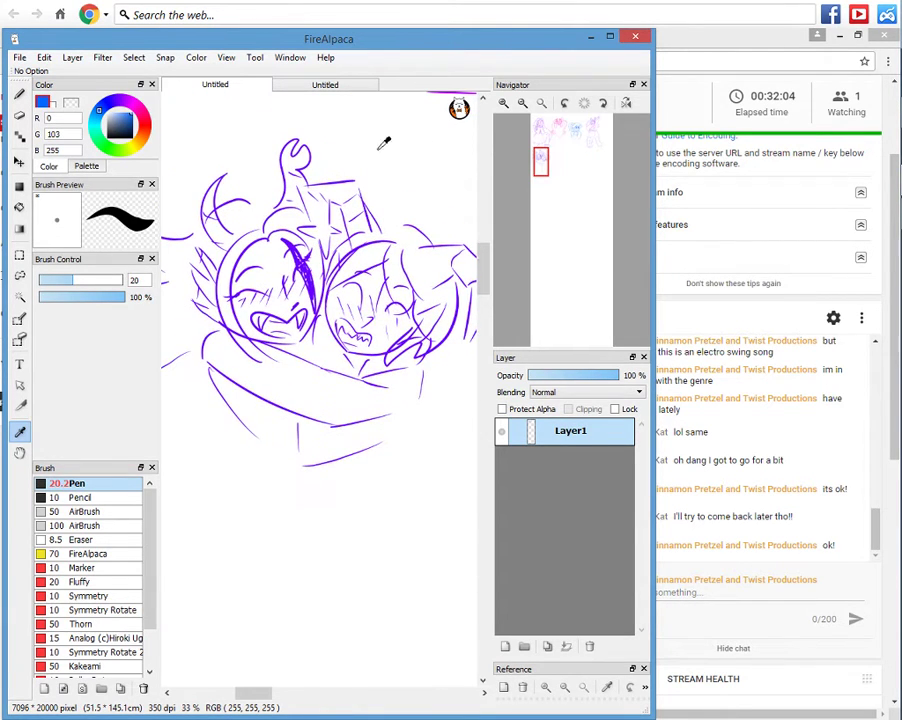
{"action": "key", "text": "e"}
{"action": "key", "text": "b"}
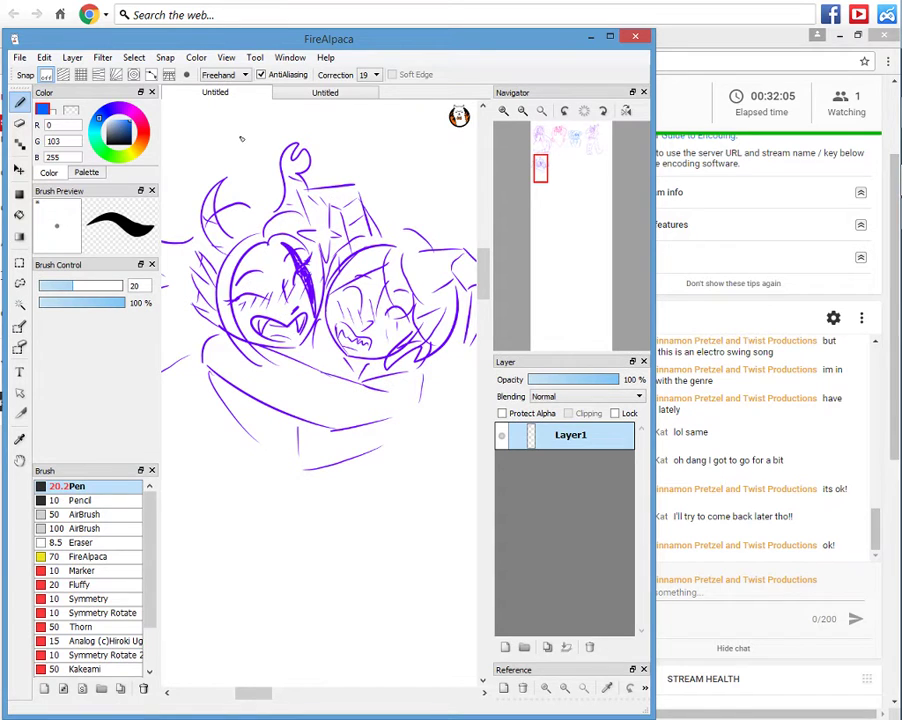
Sample the purple with RGB 157, 19, 255 from the standing character and draw a heart above the scarf pair's horned head.
{"action": "mouse_move", "coordinate": [540, 168]}
{"action": "left_mouse_down"}
{"action": "mouse_move", "coordinate": [582, 164]}
{"action": "mouse_move", "coordinate": [586, 140]}
{"action": "left_mouse_up"}
{"action": "key", "text": "i"}
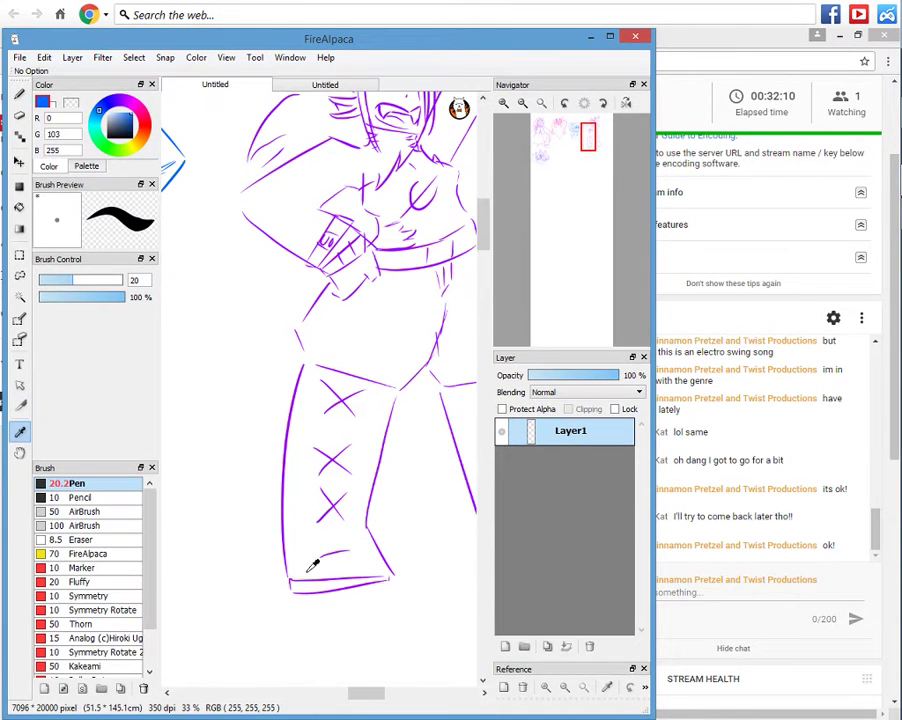
{"action": "left_click", "coordinate": [311, 563]}
{"action": "left_click", "coordinate": [284, 520]}
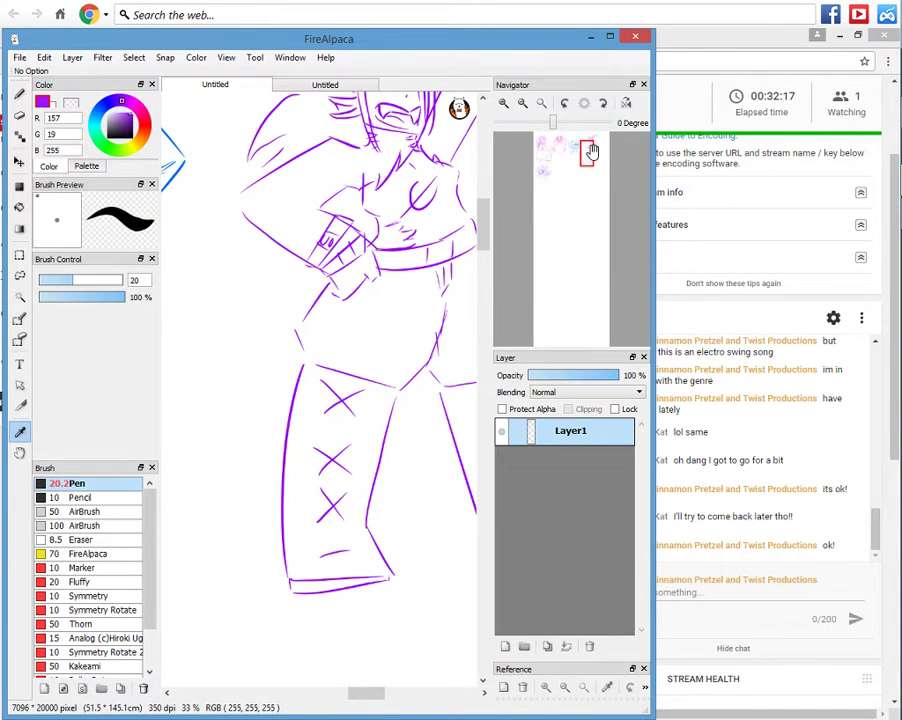
{"action": "left_click_drag", "start_coordinate": [592, 150], "coordinate": [540, 158]}
{"action": "key", "text": "b"}
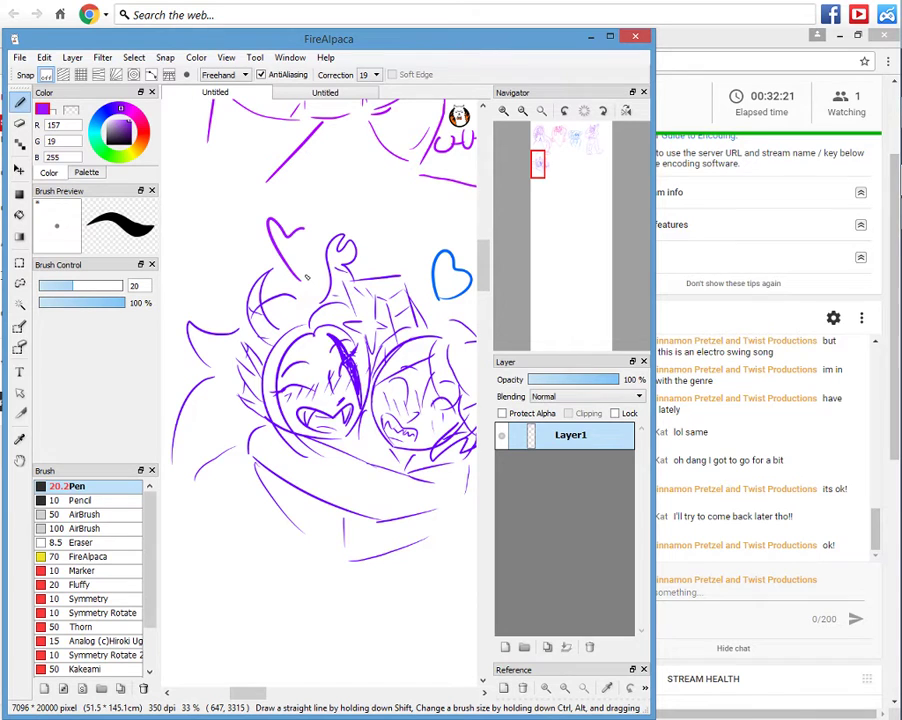
{"action": "left_click_drag", "start_coordinate": [307, 277], "coordinate": [300, 279]}
Set the brush colour to RGB 184, 22, 255 and sketch a tilted round head with face guidelines in the blank area beside the scarf pair.
{"action": "left_click_drag", "start_coordinate": [541, 178], "coordinate": [564, 178]}
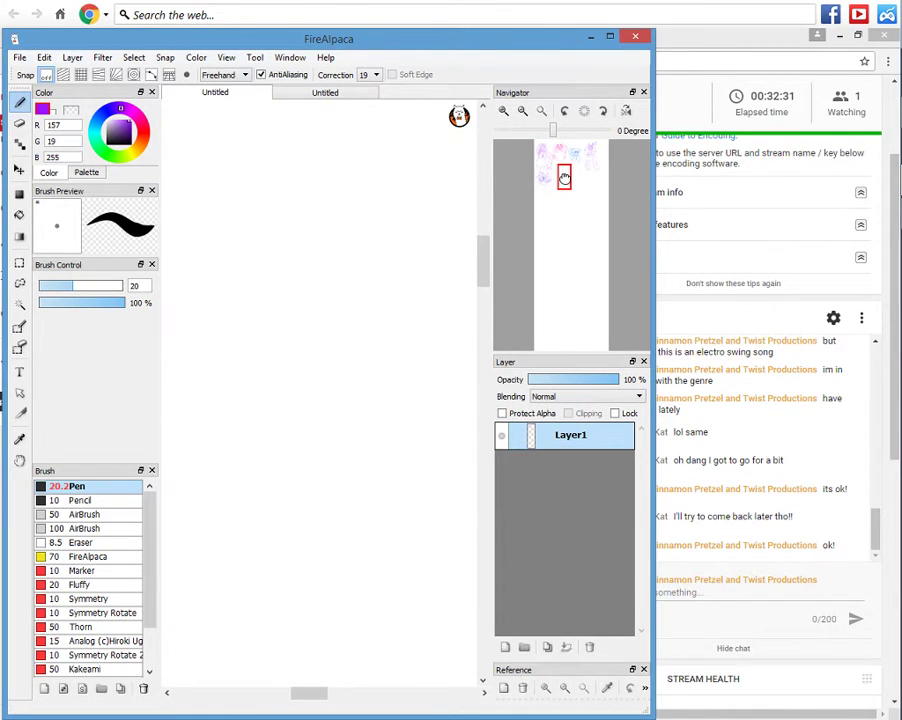
{"action": "left_click", "coordinate": [128, 110]}
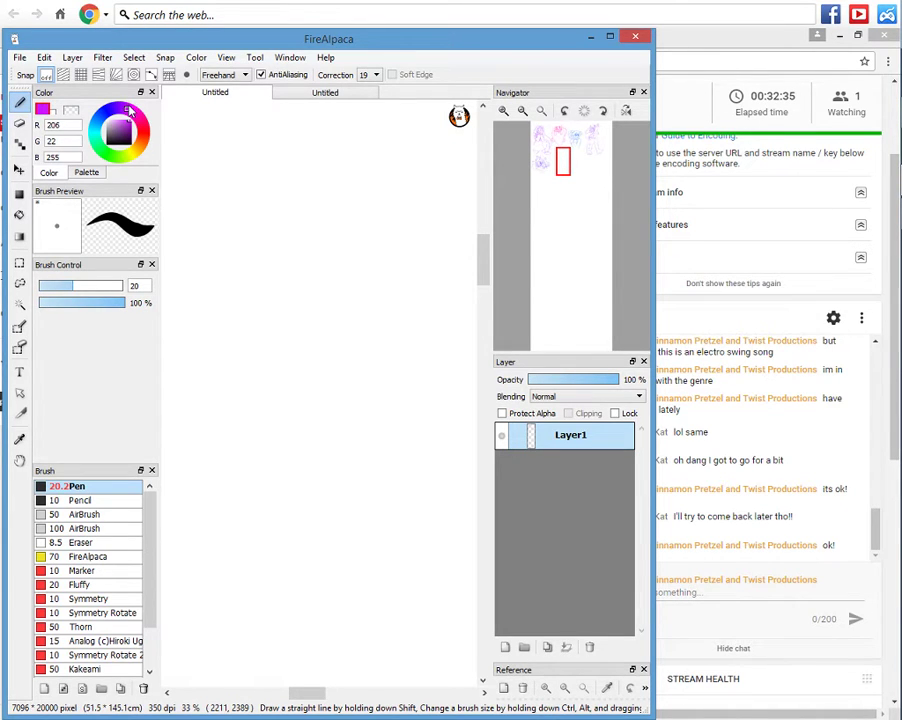
{"action": "left_click", "coordinate": [128, 112]}
{"action": "left_click_drag", "start_coordinate": [305, 223], "coordinate": [344, 270]}
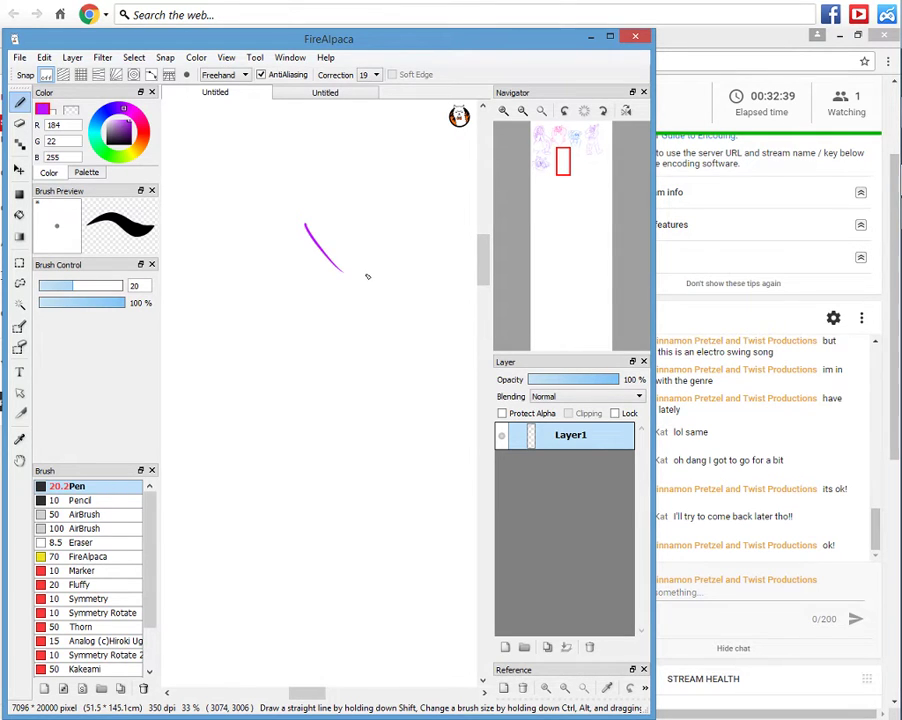
{"action": "mouse_move", "coordinate": [333, 163]}
{"action": "left_mouse_down"}
{"action": "mouse_move", "coordinate": [360, 245]}
{"action": "mouse_move", "coordinate": [370, 183]}
{"action": "mouse_move", "coordinate": [388, 266]}
{"action": "left_mouse_up"}
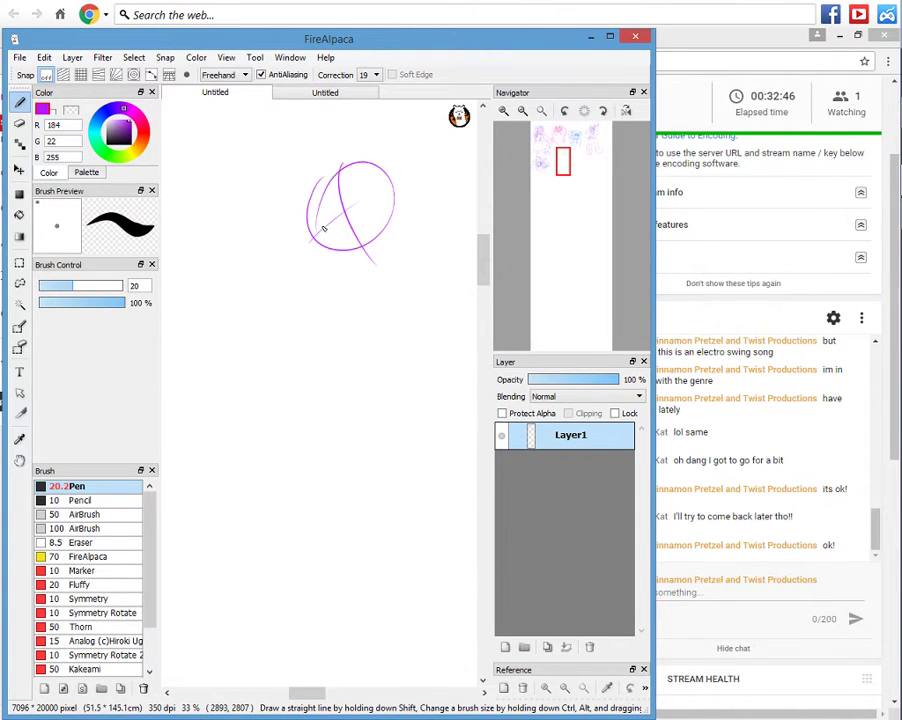
Draw the new face's eyes, brows, small nose and toothy slanted grin along the guidelines, undoing stray strokes.
{"action": "left_click_drag", "start_coordinate": [318, 233], "coordinate": [345, 218]}
{"action": "key", "text": "ctrl+z"}
{"action": "left_click_drag", "start_coordinate": [357, 214], "coordinate": [376, 198]}
{"action": "key", "text": "ctrl+z"}
{"action": "mouse_move", "coordinate": [355, 205]}
{"action": "left_mouse_down"}
{"action": "mouse_move", "coordinate": [382, 198]}
{"action": "mouse_move", "coordinate": [311, 211]}
{"action": "left_mouse_up"}
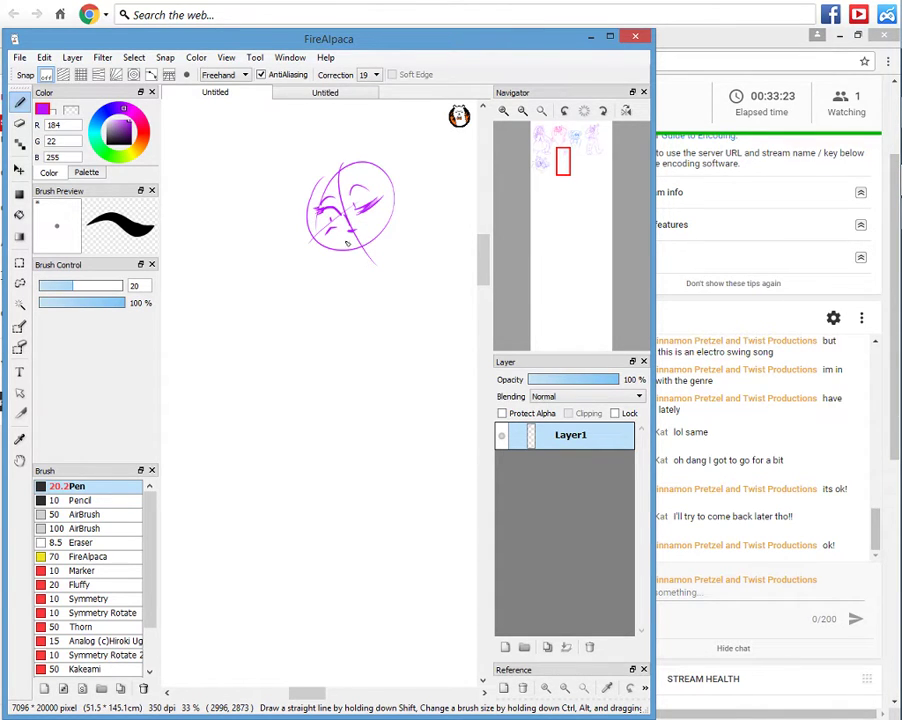
{"action": "left_click_drag", "start_coordinate": [346, 240], "coordinate": [361, 239]}
{"action": "mouse_move", "coordinate": [363, 236]}
{"action": "left_mouse_down"}
{"action": "mouse_move", "coordinate": [378, 231]}
{"action": "mouse_move", "coordinate": [358, 243]}
{"action": "left_mouse_up"}
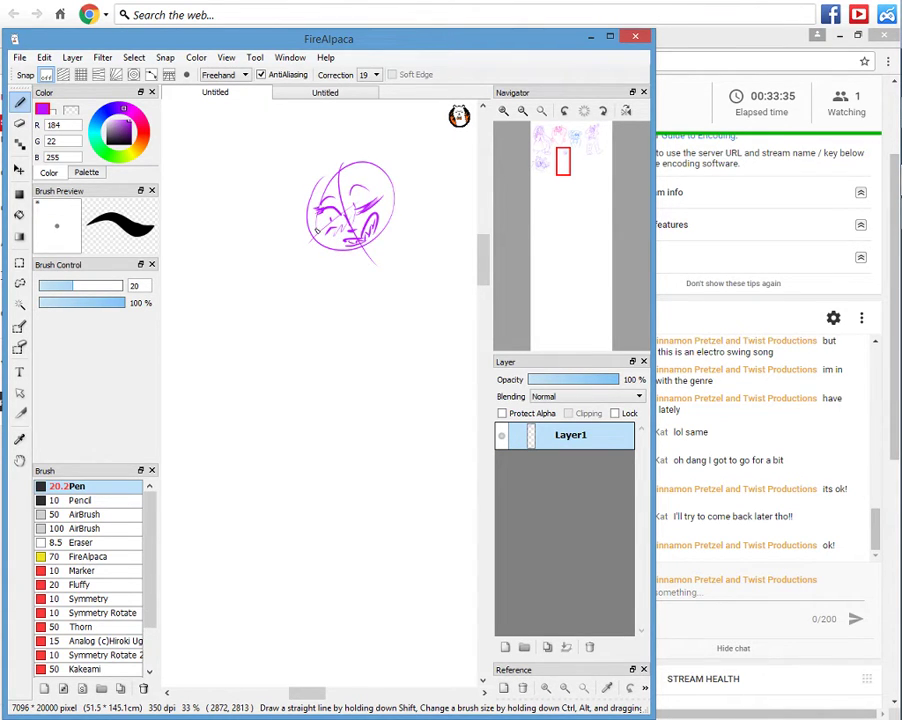
Define the jawline and draw the neck with short shoulder lines below the head.
{"action": "left_click_drag", "start_coordinate": [317, 231], "coordinate": [354, 252]}
{"action": "mouse_move", "coordinate": [393, 214]}
{"action": "left_mouse_down"}
{"action": "mouse_move", "coordinate": [352, 263]}
{"action": "mouse_move", "coordinate": [346, 255]}
{"action": "mouse_move", "coordinate": [309, 258]}
{"action": "left_mouse_up"}
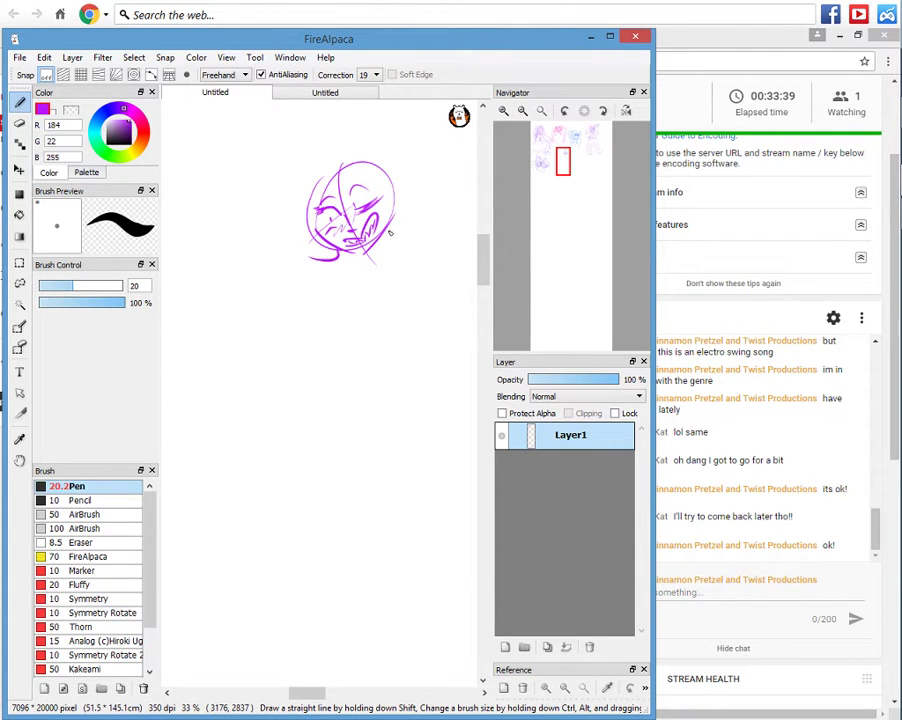
{"action": "left_click_drag", "start_coordinate": [388, 232], "coordinate": [401, 265]}
{"action": "mouse_move", "coordinate": [321, 276]}
{"action": "left_mouse_down"}
{"action": "mouse_move", "coordinate": [311, 280]}
{"action": "mouse_move", "coordinate": [313, 293]}
{"action": "left_mouse_up"}
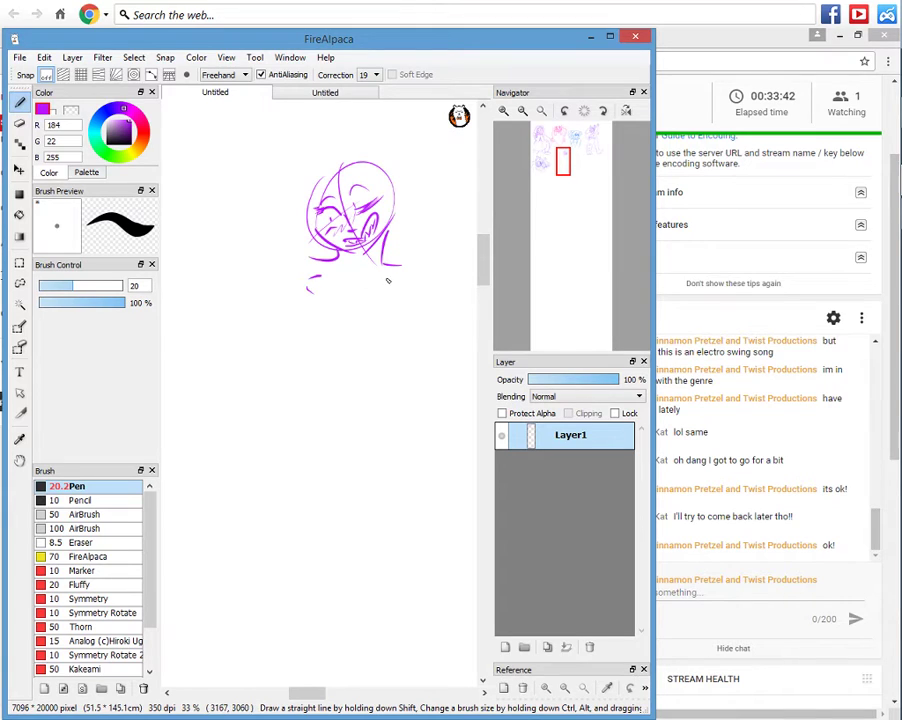
{"action": "left_click_drag", "start_coordinate": [391, 276], "coordinate": [398, 287]}
{"action": "key", "text": "ctrl+z"}
{"action": "key", "text": "ctrl+z"}
{"action": "key", "text": "ctrl+z"}
{"action": "mouse_move", "coordinate": [323, 279]}
{"action": "left_mouse_down"}
{"action": "mouse_move", "coordinate": [317, 290]}
{"action": "mouse_move", "coordinate": [402, 282]}
{"action": "left_mouse_up"}
{"action": "left_click_drag", "start_coordinate": [317, 299], "coordinate": [327, 311]}
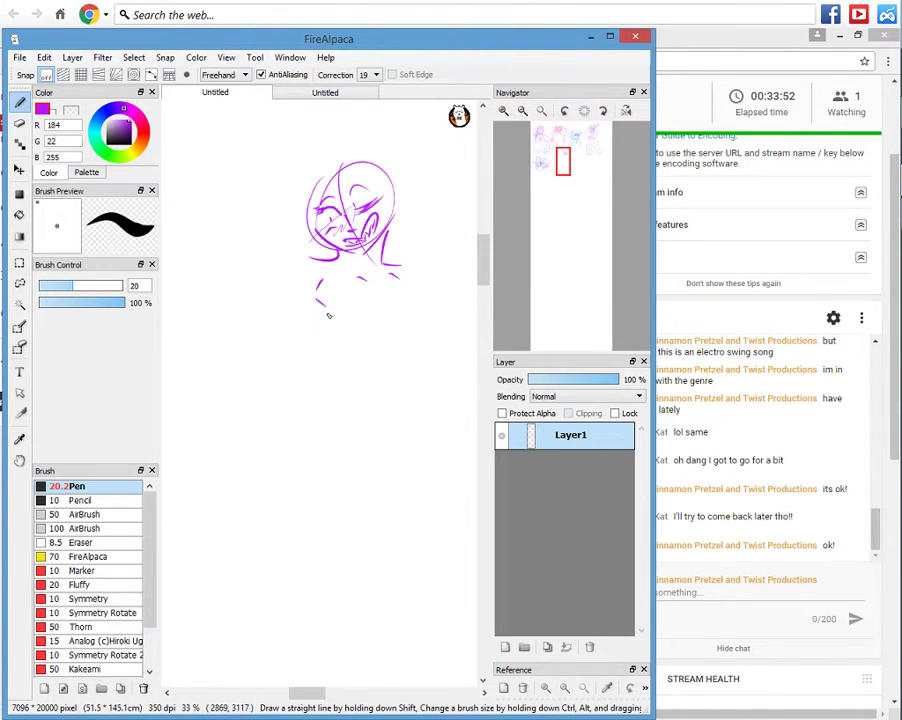
{"action": "key", "text": "ctrl+z"}
{"action": "left_click_drag", "start_coordinate": [316, 297], "coordinate": [324, 307]}
{"action": "left_click_drag", "start_coordinate": [317, 301], "coordinate": [304, 311]}
{"action": "key", "text": "ctrl+z"}
{"action": "key", "text": "ctrl+z"}
{"action": "key", "text": "ctrl+z"}
{"action": "key", "text": "ctrl+z"}
{"action": "key", "text": "ctrl+z"}
{"action": "left_click_drag", "start_coordinate": [326, 283], "coordinate": [320, 291]}
{"action": "left_click_drag", "start_coordinate": [360, 279], "coordinate": [396, 297]}
{"action": "left_click_drag", "start_coordinate": [319, 311], "coordinate": [329, 316]}
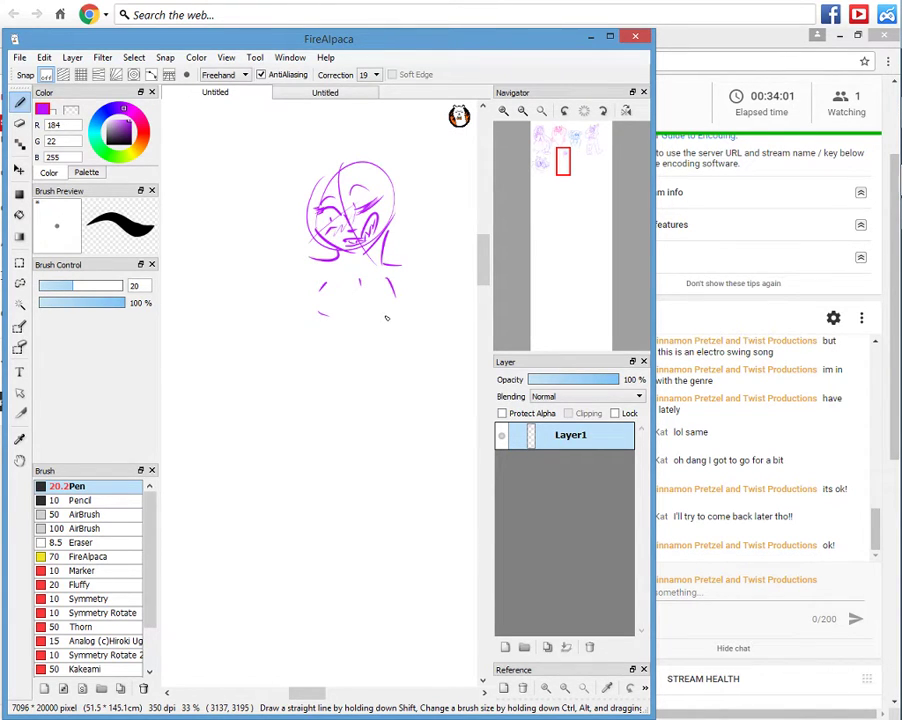
{"action": "key", "text": "ctrl+z"}
{"action": "key", "text": "ctrl+z"}
Mark the chest and waist with short angled strokes below the shoulders, undoing one stray mark.
{"action": "mouse_move", "coordinate": [325, 277]}
{"action": "left_mouse_down"}
{"action": "mouse_move", "coordinate": [312, 291]}
{"action": "mouse_move", "coordinate": [316, 313]}
{"action": "left_mouse_up"}
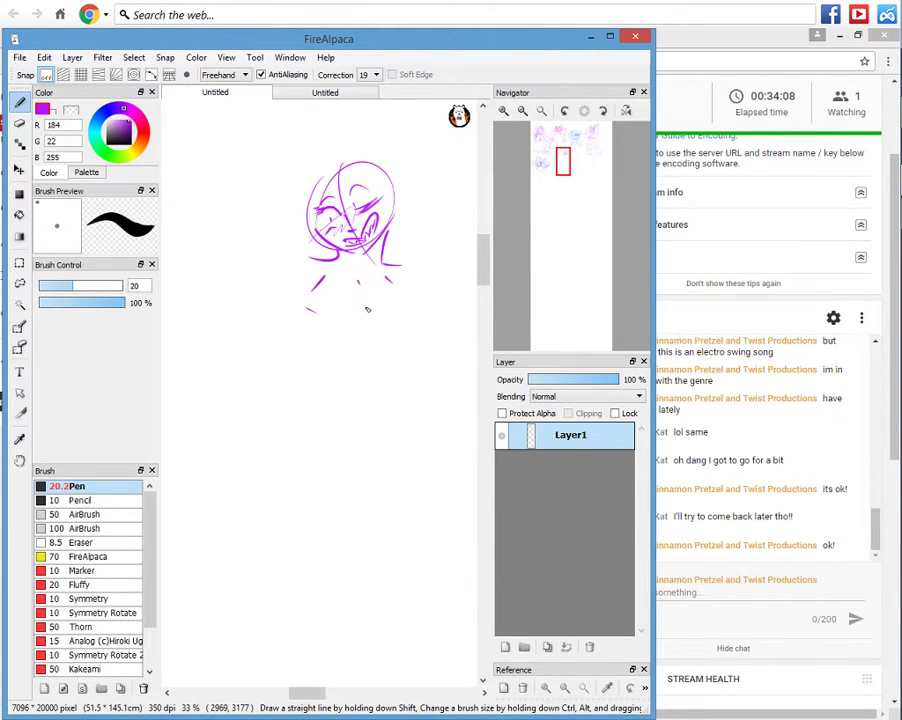
{"action": "left_click_drag", "start_coordinate": [391, 304], "coordinate": [388, 307]}
{"action": "left_click_drag", "start_coordinate": [386, 277], "coordinate": [393, 283]}
{"action": "left_click_drag", "start_coordinate": [335, 281], "coordinate": [326, 288]}
{"action": "key", "text": "ctrl+z"}
{"action": "left_click_drag", "start_coordinate": [388, 306], "coordinate": [396, 297]}
Draw a scalloped ruffle across the chest and the side lines of the top and hip.
{"action": "left_click_drag", "start_coordinate": [327, 281], "coordinate": [371, 279]}
{"action": "mouse_move", "coordinate": [314, 285]}
{"action": "left_mouse_down"}
{"action": "mouse_move", "coordinate": [391, 274]}
{"action": "mouse_move", "coordinate": [381, 281]}
{"action": "left_mouse_up"}
{"action": "left_click_drag", "start_coordinate": [326, 261], "coordinate": [322, 336]}
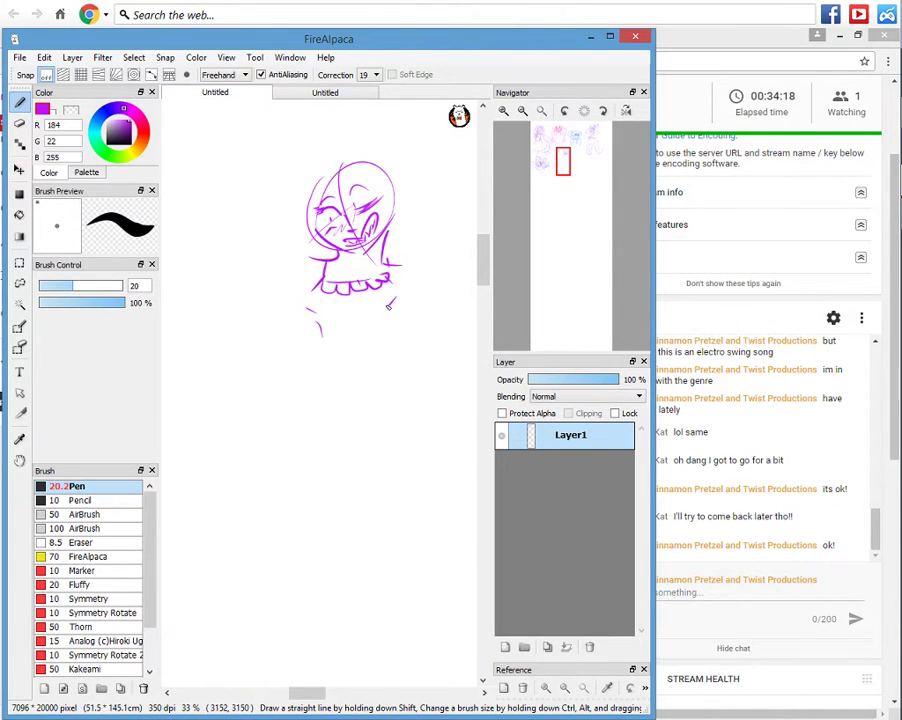
Sketch the other side of the waist, small details on the belly and a slanted belt across the hips.
{"action": "left_click_drag", "start_coordinate": [390, 305], "coordinate": [404, 316]}
{"action": "left_click_drag", "start_coordinate": [350, 302], "coordinate": [352, 315]}
{"action": "mouse_move", "coordinate": [359, 303]}
{"action": "left_mouse_down"}
{"action": "mouse_move", "coordinate": [355, 317]}
{"action": "mouse_move", "coordinate": [331, 305]}
{"action": "left_mouse_up"}
{"action": "left_click_drag", "start_coordinate": [355, 307], "coordinate": [373, 309]}
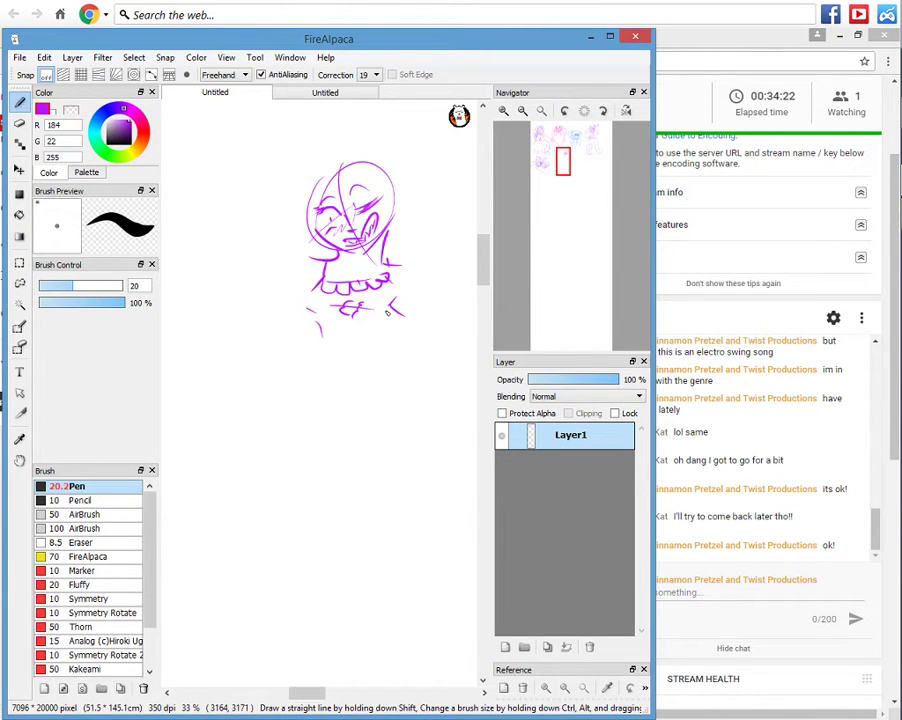
{"action": "mouse_move", "coordinate": [318, 323]}
{"action": "left_mouse_down"}
{"action": "mouse_move", "coordinate": [320, 332]}
{"action": "mouse_move", "coordinate": [395, 301]}
{"action": "mouse_move", "coordinate": [337, 343]}
{"action": "mouse_move", "coordinate": [384, 327]}
{"action": "left_mouse_up"}
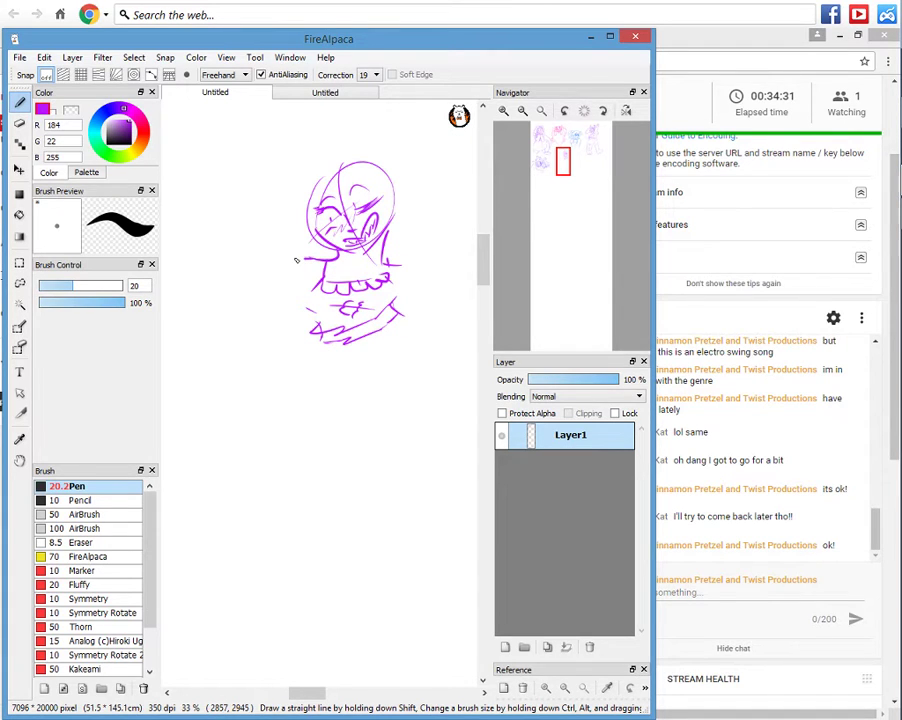
{"action": "left_click_drag", "start_coordinate": [296, 260], "coordinate": [295, 259]}
{"action": "left_click_drag", "start_coordinate": [293, 258], "coordinate": [283, 322]}
{"action": "left_click_drag", "start_coordinate": [292, 350], "coordinate": [313, 356]}
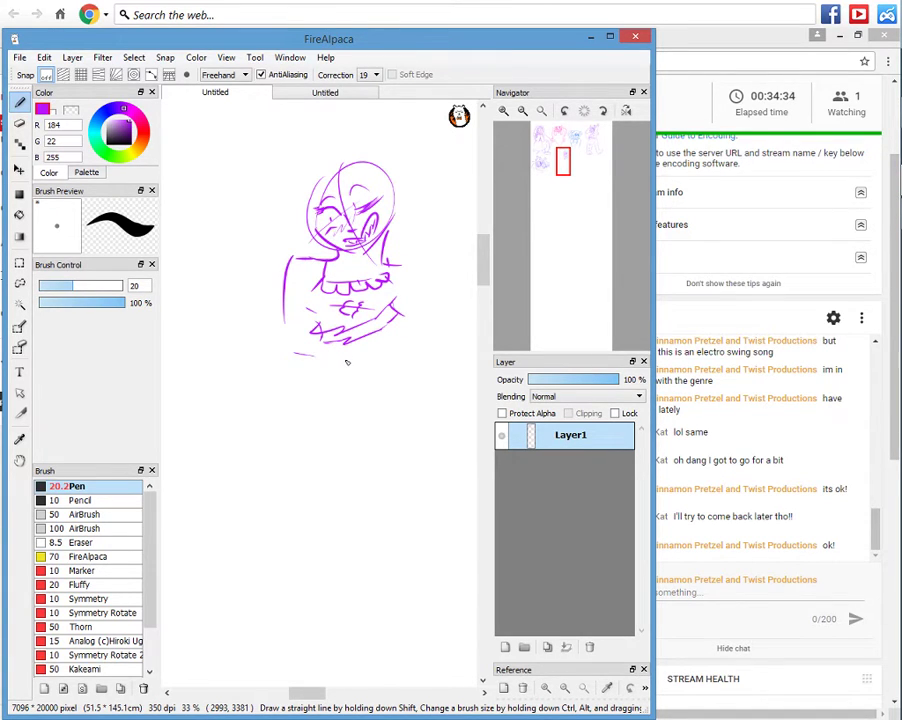
{"action": "key", "text": "ctrl+z"}
{"action": "key", "text": "ctrl+z"}
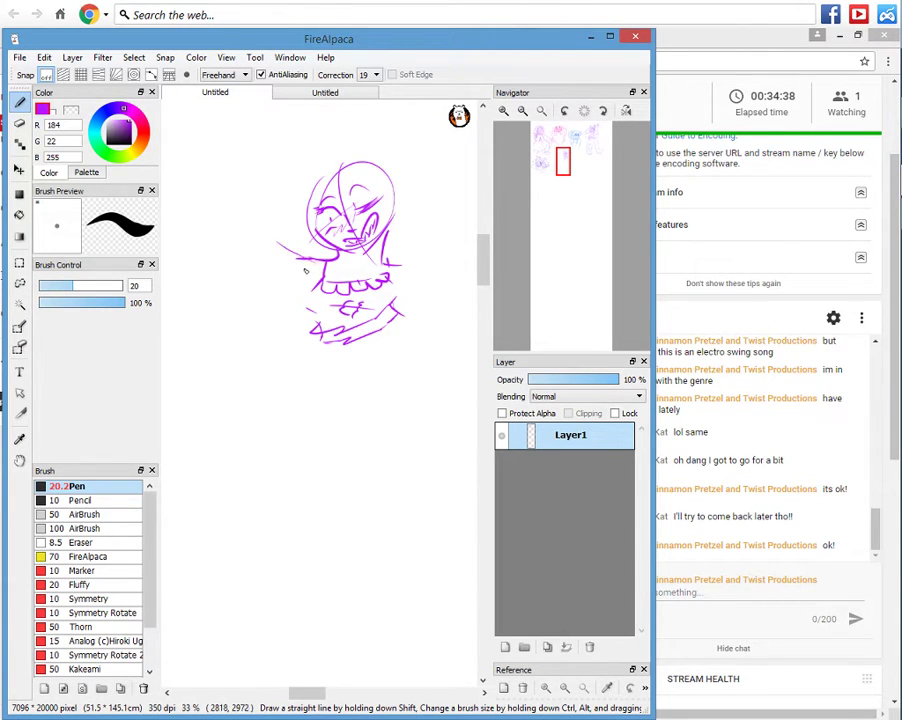
Sketch an arm extending outward from the left shoulder and bending back to a hand against the head.
{"action": "mouse_move", "coordinate": [279, 238]}
{"action": "left_mouse_down"}
{"action": "mouse_move", "coordinate": [297, 251]}
{"action": "mouse_move", "coordinate": [244, 216]}
{"action": "mouse_move", "coordinate": [297, 208]}
{"action": "left_mouse_up"}
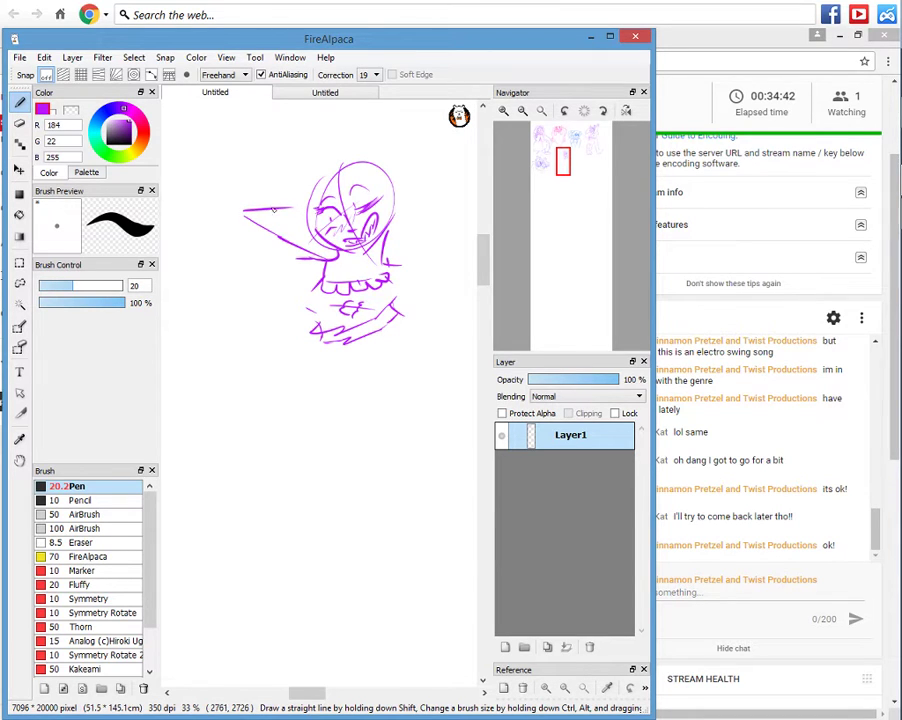
{"action": "left_click_drag", "start_coordinate": [241, 166], "coordinate": [315, 175]}
{"action": "mouse_move", "coordinate": [291, 208]}
{"action": "left_mouse_down"}
{"action": "mouse_move", "coordinate": [318, 202]}
{"action": "mouse_move", "coordinate": [322, 181]}
{"action": "left_mouse_up"}
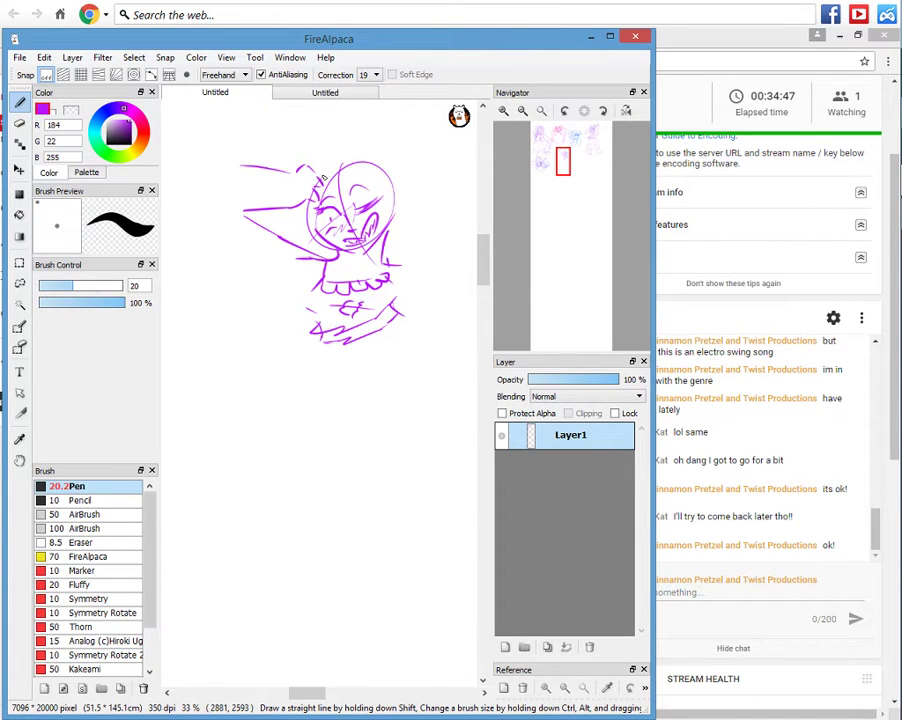
{"action": "left_click_drag", "start_coordinate": [240, 166], "coordinate": [213, 171]}
Undo the underarm line and erase the outer part of the raised arm, keeping the hand and shoulder.
{"action": "left_click_drag", "start_coordinate": [300, 289], "coordinate": [303, 297]}
{"action": "left_click_drag", "start_coordinate": [298, 293], "coordinate": [243, 271]}
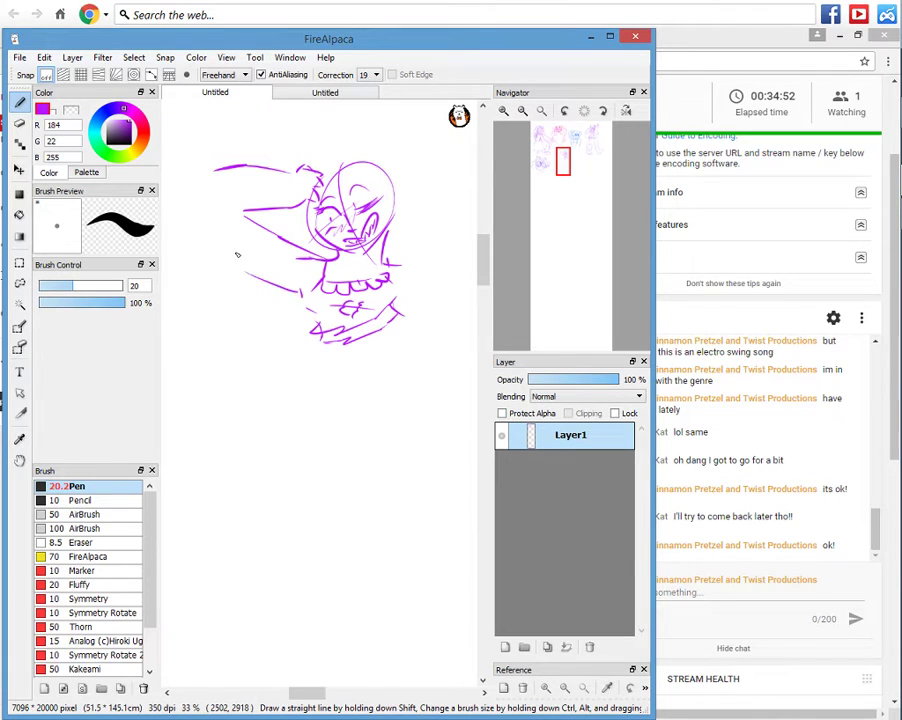
{"action": "key", "text": "ctrl+z"}
{"action": "key", "text": "ctrl+z"}
{"action": "key", "text": "e"}
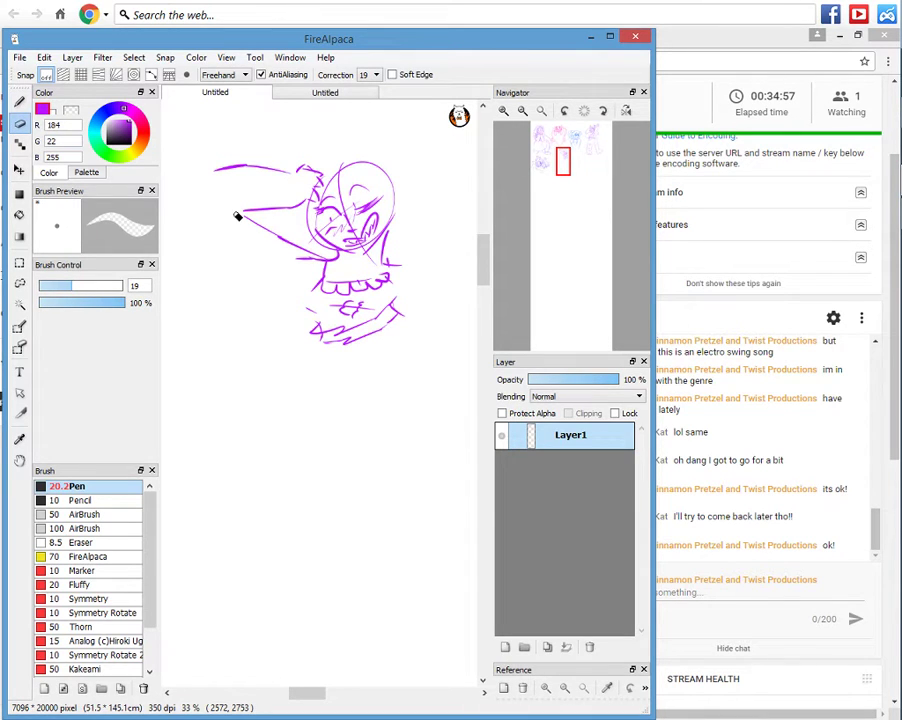
{"action": "mouse_move", "coordinate": [237, 216]}
{"action": "left_mouse_down"}
{"action": "mouse_move", "coordinate": [221, 185]}
{"action": "mouse_move", "coordinate": [248, 167]}
{"action": "mouse_move", "coordinate": [272, 169]}
{"action": "mouse_move", "coordinate": [268, 208]}
{"action": "mouse_move", "coordinate": [283, 207]}
{"action": "left_mouse_up"}
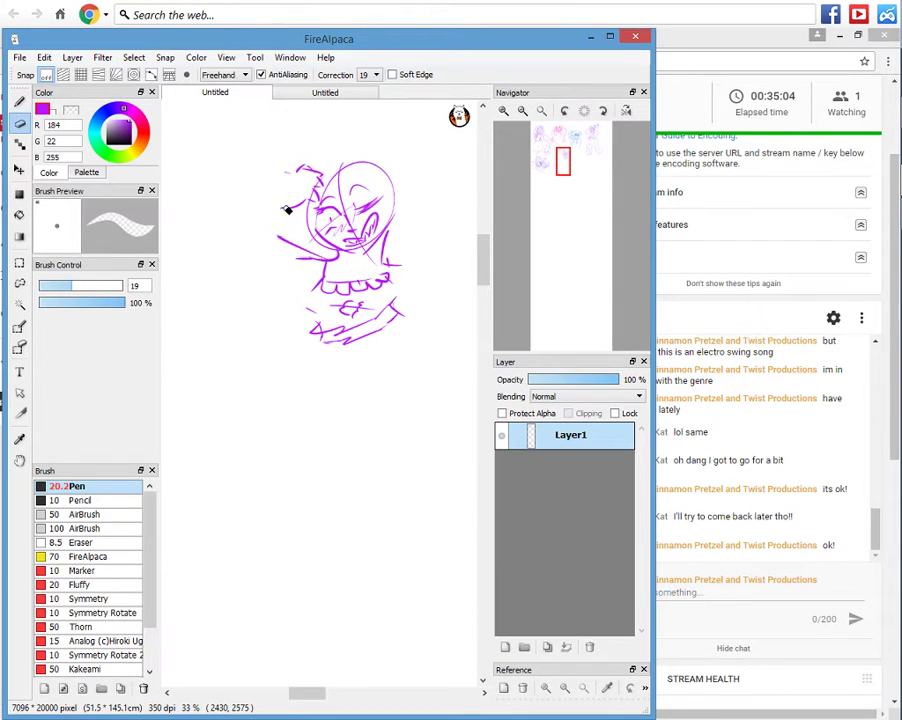
Redraw the raised arm with the brush as a shorter bend, with a pointed elbow joining the hand to the torso.
{"action": "left_click", "coordinate": [20, 104]}
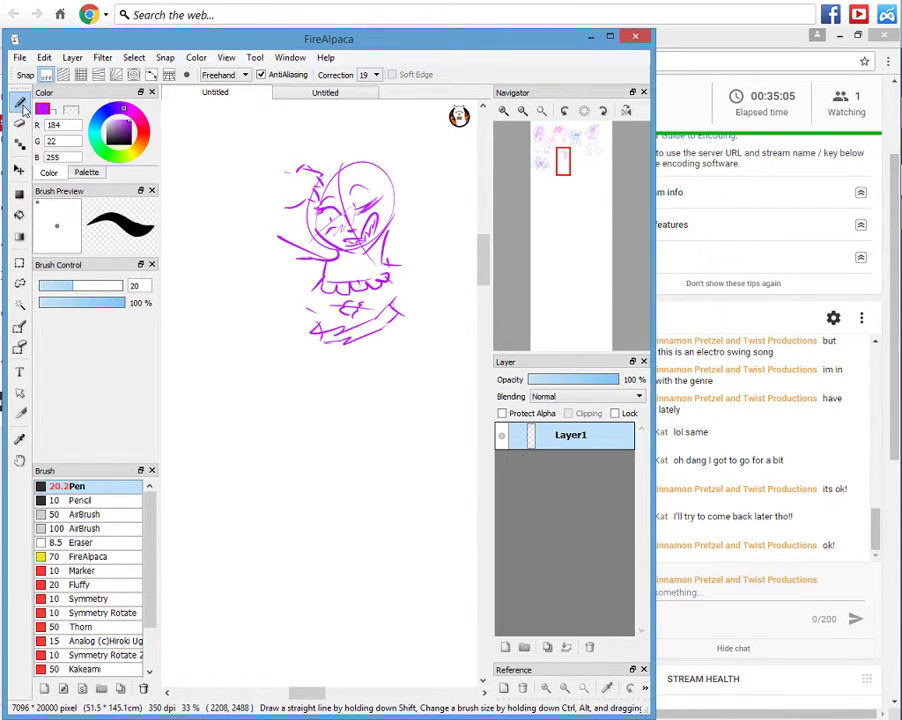
{"action": "left_click_drag", "start_coordinate": [287, 172], "coordinate": [224, 218]}
{"action": "key", "text": "ctrl+z"}
{"action": "mouse_move", "coordinate": [294, 172]}
{"action": "left_mouse_down"}
{"action": "mouse_move", "coordinate": [275, 181]}
{"action": "mouse_move", "coordinate": [236, 265]}
{"action": "left_mouse_up"}
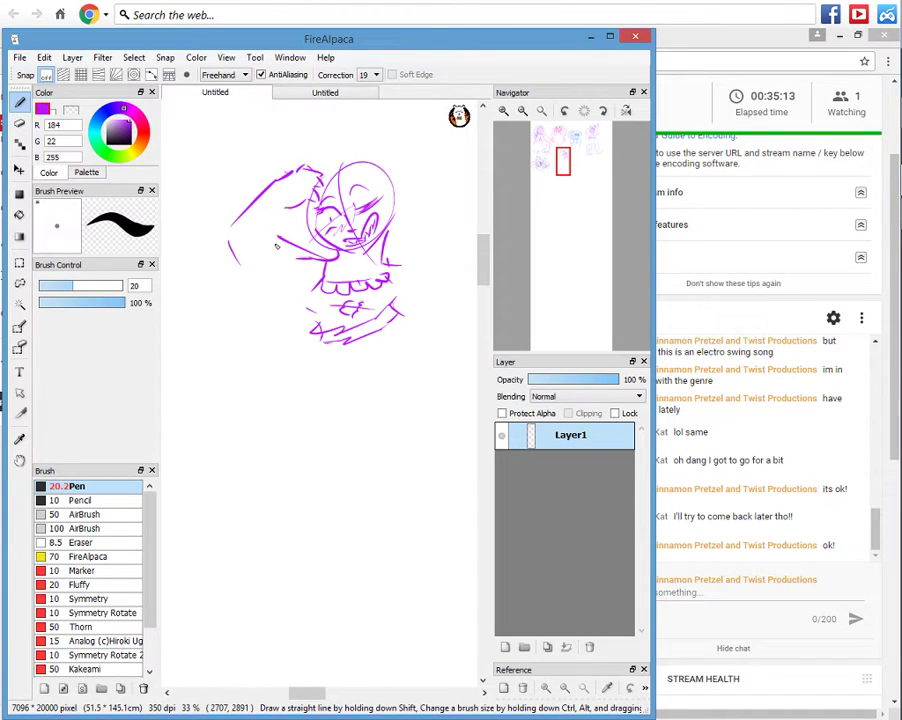
{"action": "key", "text": "ctrl+z"}
{"action": "mouse_move", "coordinate": [308, 296]}
{"action": "left_mouse_down"}
{"action": "mouse_move", "coordinate": [232, 236]}
{"action": "mouse_move", "coordinate": [259, 261]}
{"action": "left_mouse_up"}
{"action": "left_click_drag", "start_coordinate": [286, 208], "coordinate": [280, 241]}
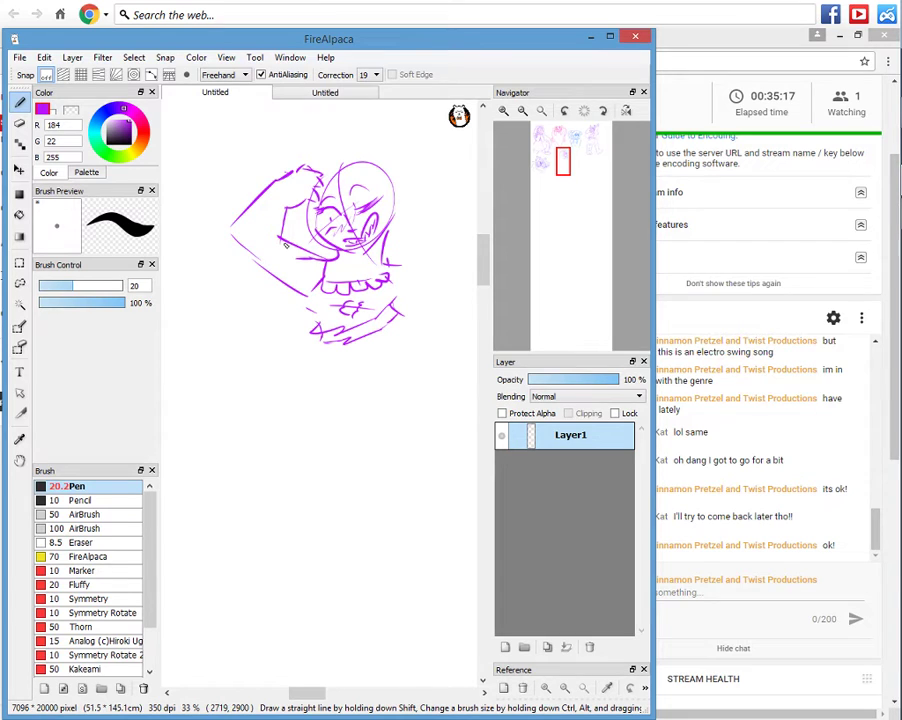
{"action": "left_click_drag", "start_coordinate": [226, 234], "coordinate": [271, 275]}
Draw the right shoulder and outer upper-arm line, redoing it steeper, and add the inner elbow line beside the waist.
{"action": "mouse_move", "coordinate": [389, 265]}
{"action": "left_mouse_down"}
{"action": "mouse_move", "coordinate": [436, 242]}
{"action": "mouse_move", "coordinate": [477, 304]}
{"action": "left_mouse_up"}
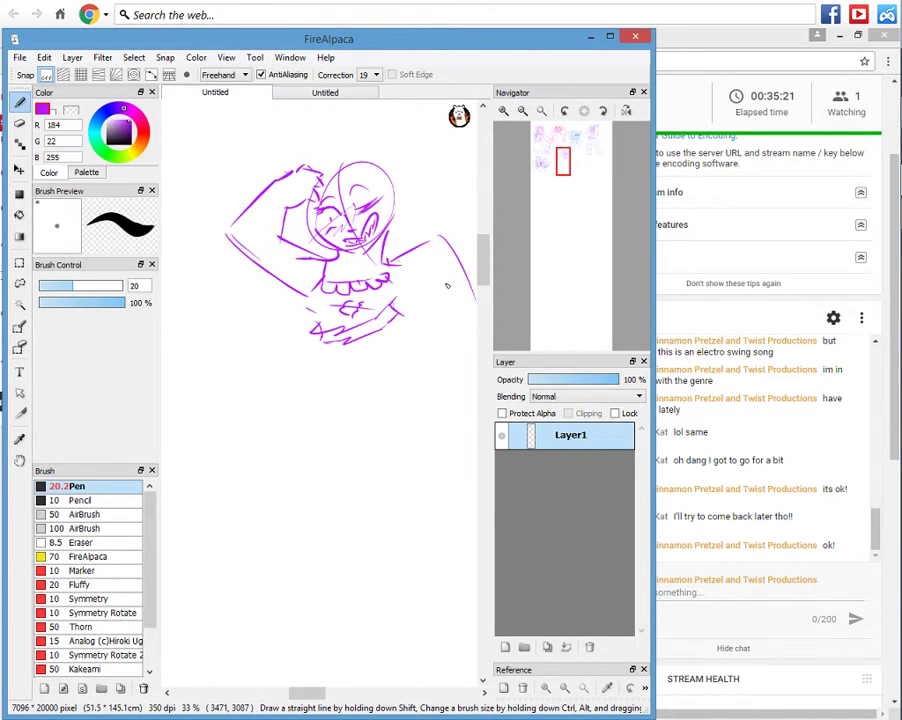
{"action": "key", "text": "ctrl+z"}
{"action": "mouse_move", "coordinate": [434, 241]}
{"action": "left_mouse_down"}
{"action": "mouse_move", "coordinate": [447, 302]}
{"action": "mouse_move", "coordinate": [403, 316]}
{"action": "left_mouse_up"}
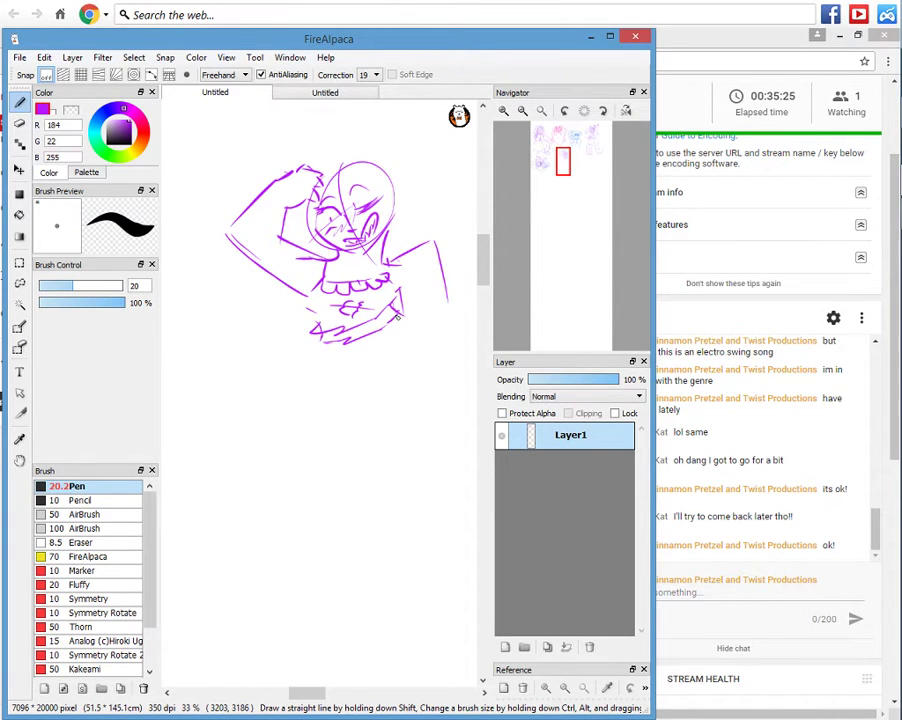
{"action": "mouse_move", "coordinate": [428, 315]}
{"action": "left_mouse_down"}
{"action": "mouse_move", "coordinate": [388, 337]}
{"action": "mouse_move", "coordinate": [438, 313]}
{"action": "left_mouse_up"}
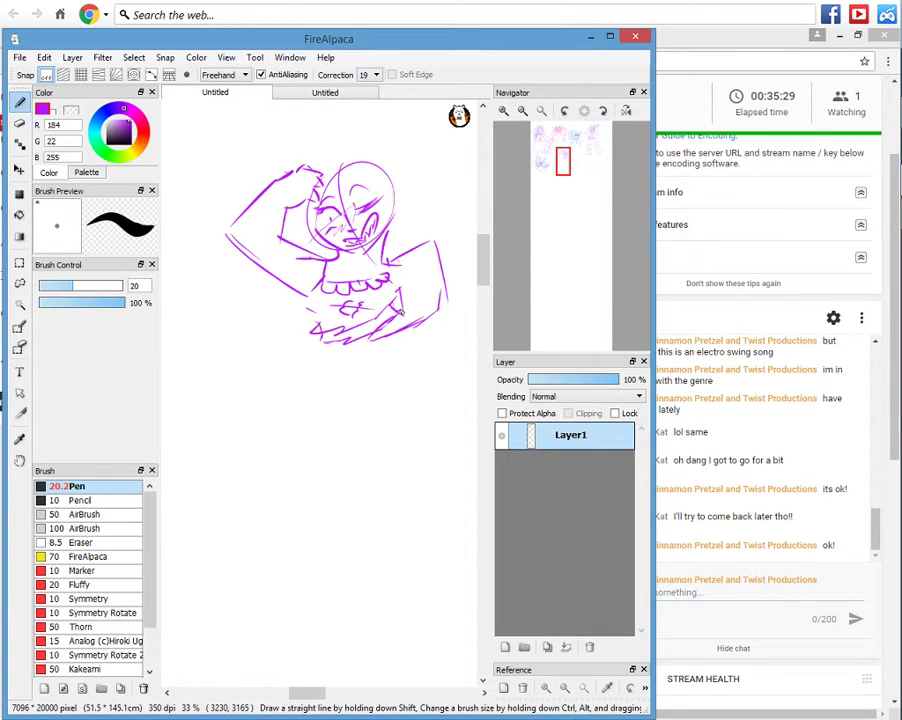
{"action": "left_click_drag", "start_coordinate": [385, 335], "coordinate": [373, 346]}
{"action": "left_click_drag", "start_coordinate": [381, 347], "coordinate": [426, 320]}
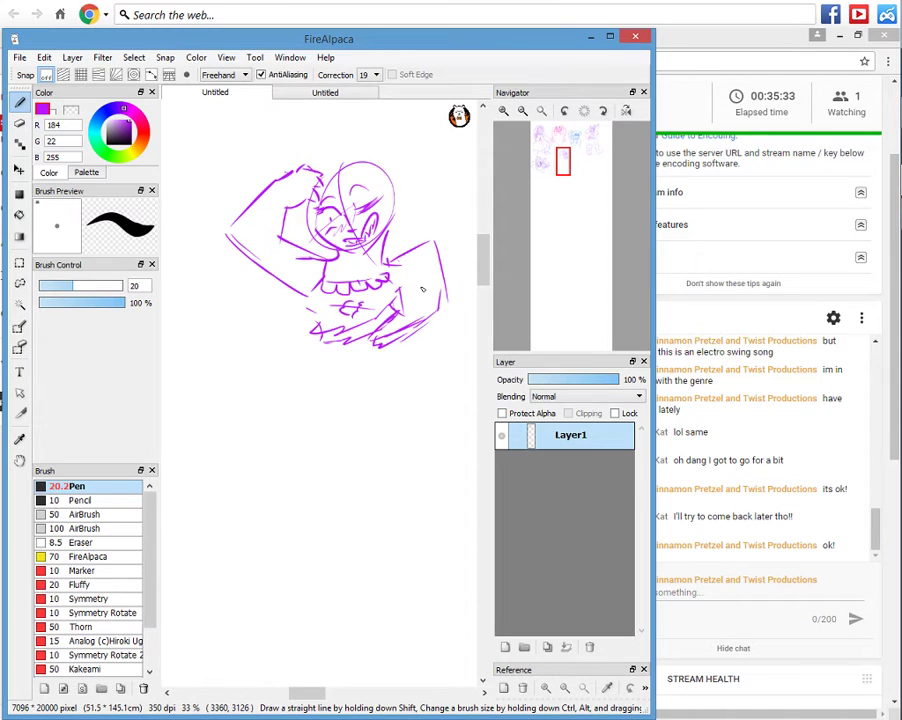
{"action": "key", "text": "ctrl+z"}
{"action": "key", "text": "ctrl+z"}
{"action": "key", "text": "ctrl+z"}
{"action": "key", "text": "ctrl+z"}
{"action": "key", "text": "ctrl+z"}
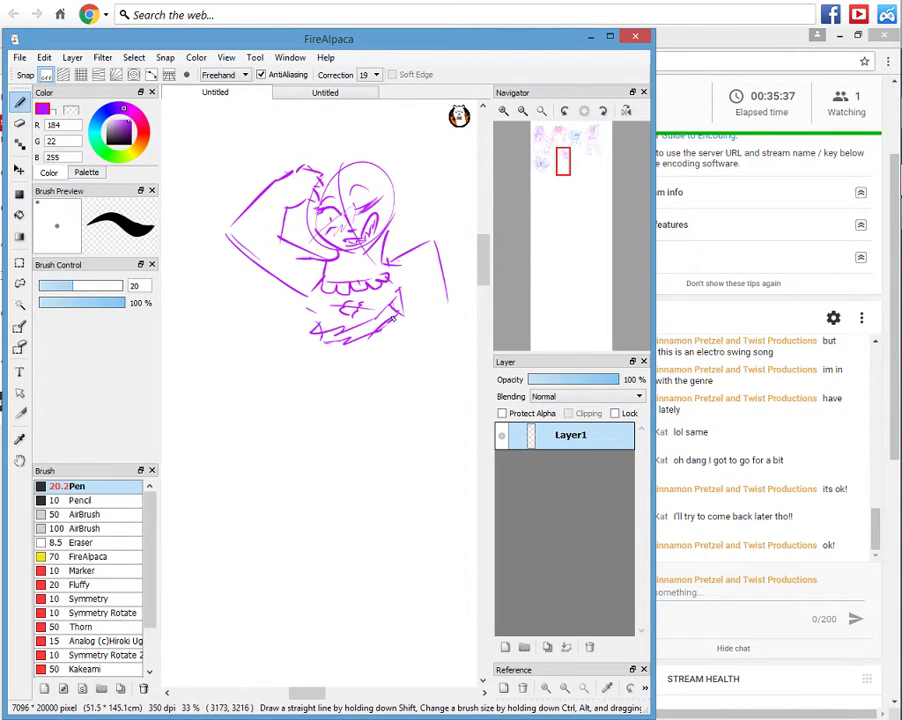
Draw the right forearm bending back from the elbow to the hip and close the elbow's outer edge.
{"action": "left_click_drag", "start_coordinate": [393, 318], "coordinate": [370, 334]}
{"action": "left_click_drag", "start_coordinate": [365, 344], "coordinate": [398, 348]}
{"action": "left_click_drag", "start_coordinate": [398, 348], "coordinate": [437, 323]}
{"action": "left_click_drag", "start_coordinate": [446, 290], "coordinate": [448, 308]}
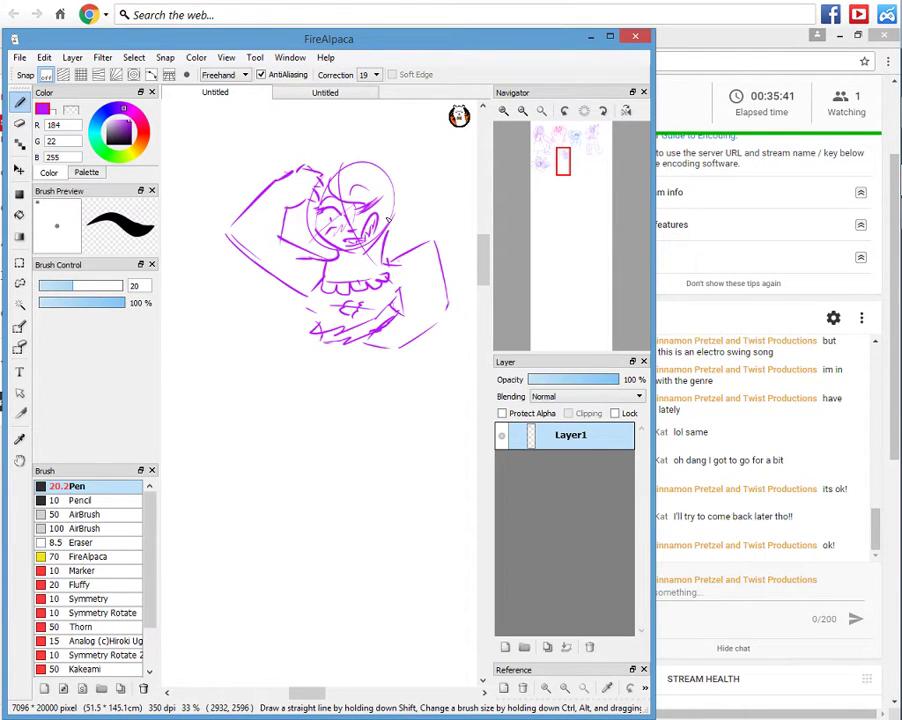
Outline voluminous hair around the head, with strands by the raised hand and a looped curl on top.
{"action": "left_click_drag", "start_coordinate": [392, 229], "coordinate": [323, 178]}
{"action": "left_click_drag", "start_coordinate": [303, 199], "coordinate": [320, 249]}
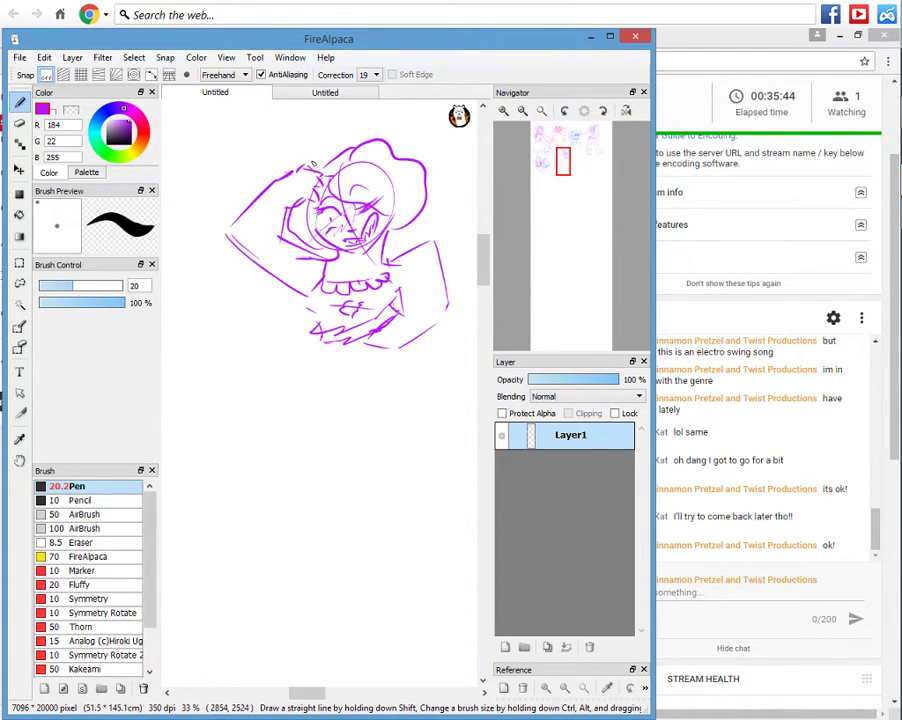
{"action": "left_click_drag", "start_coordinate": [321, 160], "coordinate": [284, 172]}
{"action": "mouse_move", "coordinate": [378, 169]}
{"action": "left_mouse_down"}
{"action": "mouse_move", "coordinate": [398, 173]}
{"action": "mouse_move", "coordinate": [402, 162]}
{"action": "mouse_move", "coordinate": [389, 188]}
{"action": "left_mouse_up"}
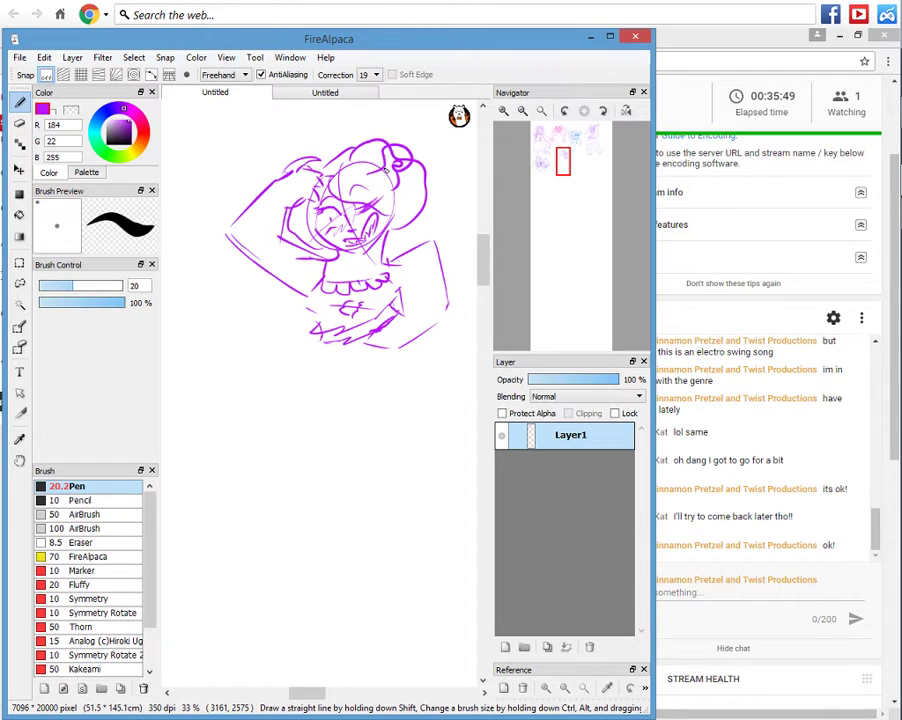
Draw a wavy waistband across the hips, with one thigh outline below it and layered folds beside the thigh.
{"action": "mouse_move", "coordinate": [321, 336]}
{"action": "left_mouse_down"}
{"action": "mouse_move", "coordinate": [313, 348]}
{"action": "mouse_move", "coordinate": [398, 351]}
{"action": "left_mouse_up"}
{"action": "left_click_drag", "start_coordinate": [419, 345], "coordinate": [334, 371]}
{"action": "mouse_move", "coordinate": [326, 356]}
{"action": "left_mouse_down"}
{"action": "mouse_move", "coordinate": [312, 372]}
{"action": "mouse_move", "coordinate": [327, 439]}
{"action": "left_mouse_up"}
{"action": "left_click_drag", "start_coordinate": [333, 441], "coordinate": [345, 440]}
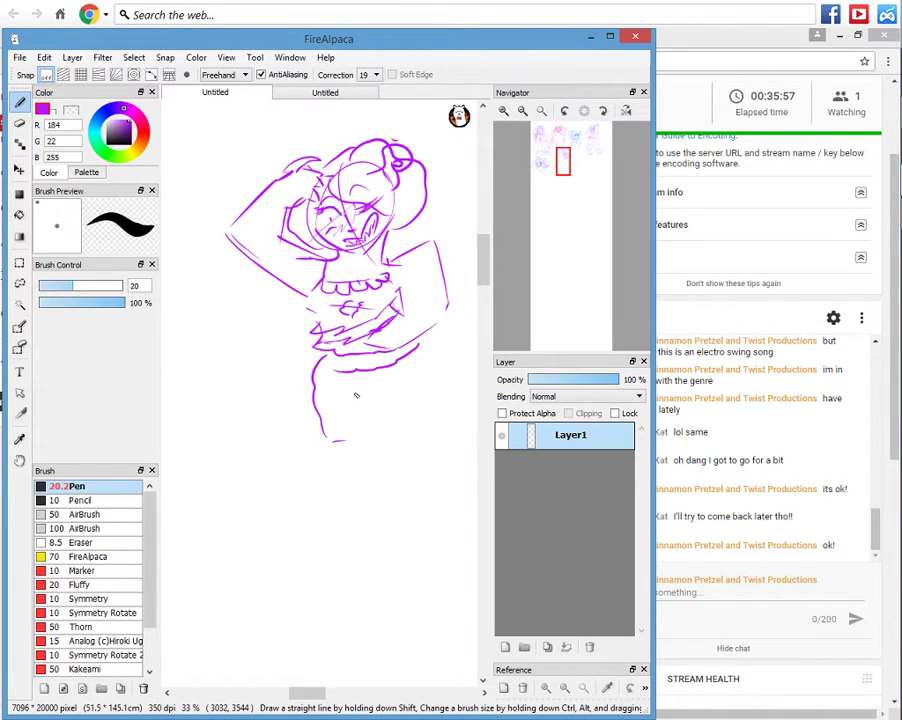
{"action": "left_click_drag", "start_coordinate": [355, 378], "coordinate": [357, 436]}
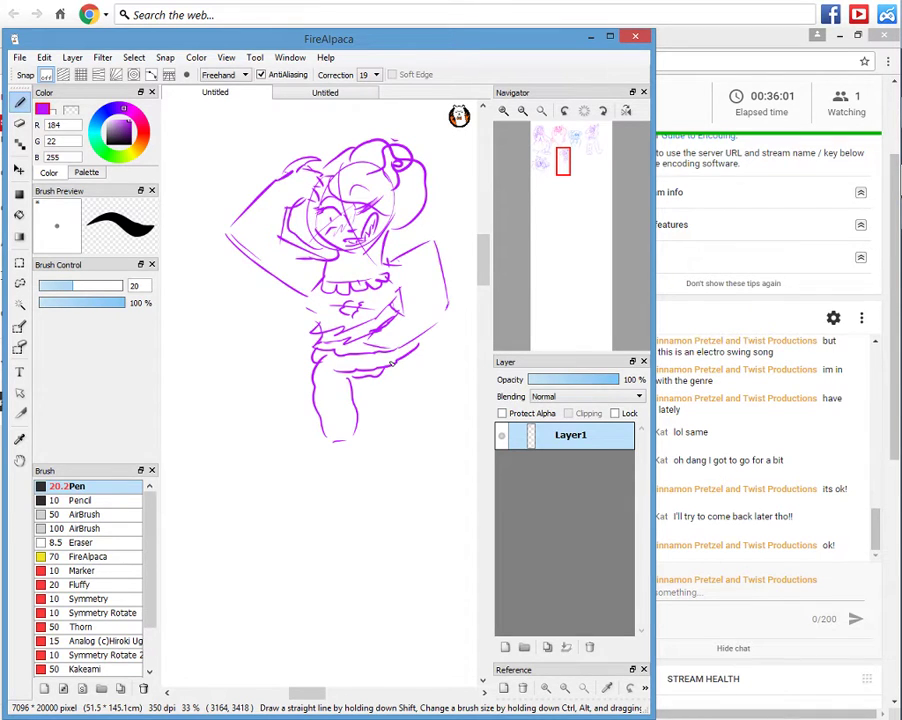
{"action": "left_click_drag", "start_coordinate": [393, 364], "coordinate": [353, 379]}
{"action": "left_click_drag", "start_coordinate": [357, 383], "coordinate": [382, 373]}
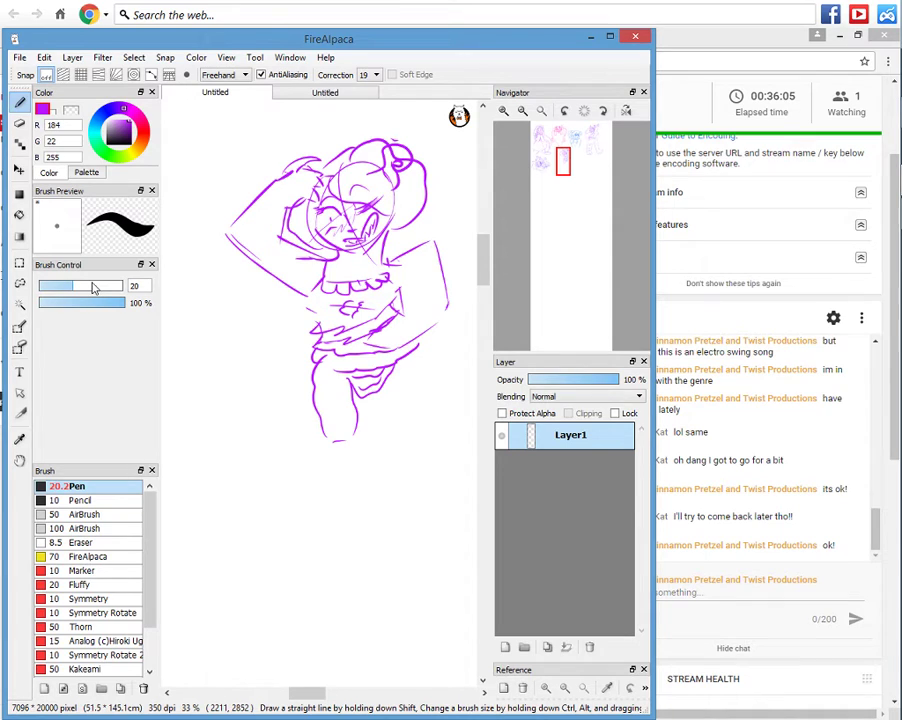
Fill the thigh with purple using a brush size of 26, stroke correction 0 and 69 % brush opacity.
{"action": "left_click_drag", "start_coordinate": [93, 288], "coordinate": [104, 288]}
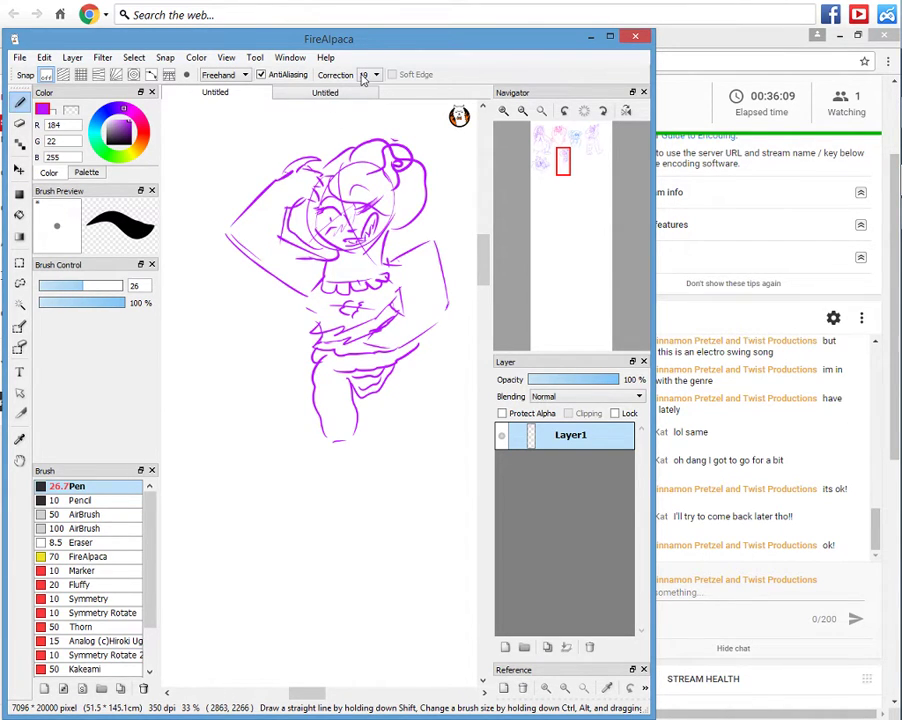
{"action": "scroll", "coordinate": [363, 80], "scroll_direction": "up", "scroll_amount": 15}
{"action": "left_click", "coordinate": [100, 303]}
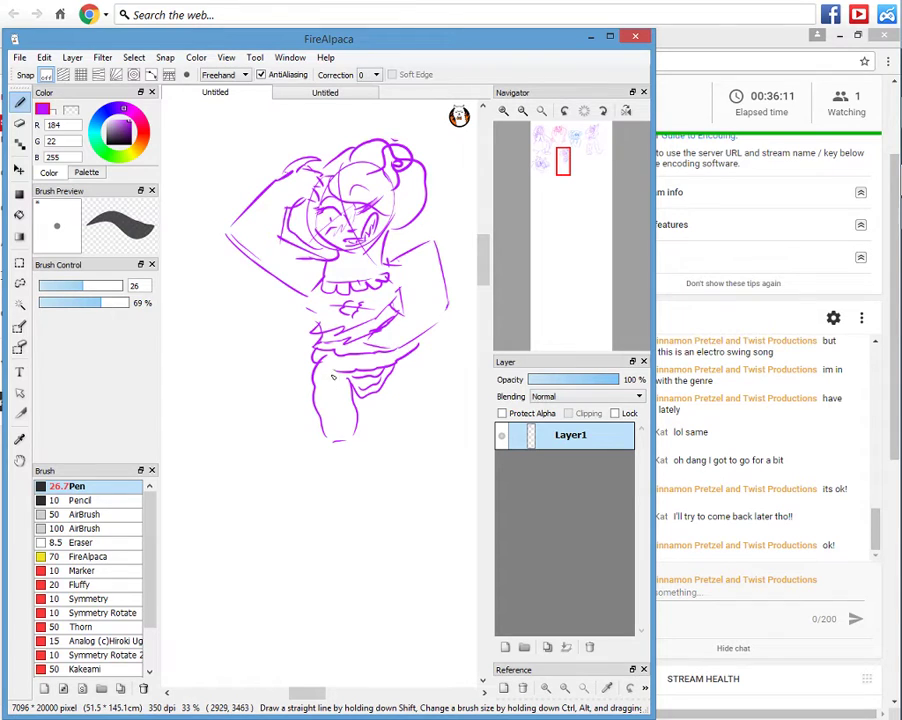
{"action": "mouse_move", "coordinate": [324, 374]}
{"action": "left_mouse_down"}
{"action": "mouse_move", "coordinate": [324, 400]}
{"action": "mouse_move", "coordinate": [320, 385]}
{"action": "mouse_move", "coordinate": [318, 395]}
{"action": "mouse_move", "coordinate": [328, 420]}
{"action": "mouse_move", "coordinate": [356, 431]}
{"action": "left_mouse_up"}
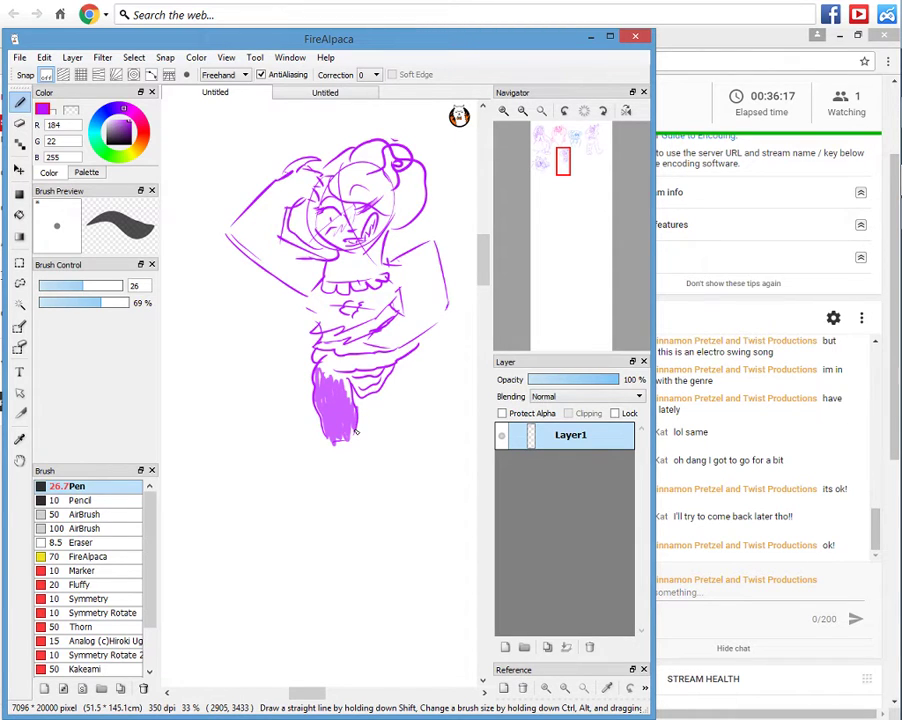
Enlarge the brush to size 44, fill the waistband and side folds with purple, and deepen the thigh's fill.
{"action": "left_click_drag", "start_coordinate": [88, 286], "coordinate": [104, 286]}
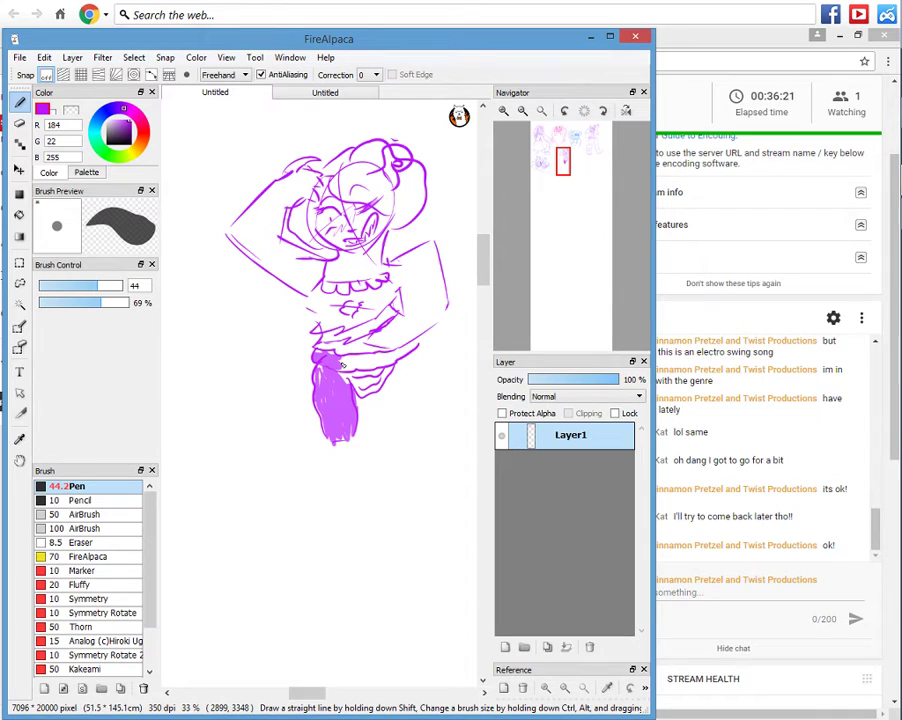
{"action": "mouse_move", "coordinate": [342, 366]}
{"action": "left_mouse_down"}
{"action": "mouse_move", "coordinate": [368, 370]}
{"action": "mouse_move", "coordinate": [378, 385]}
{"action": "mouse_move", "coordinate": [385, 356]}
{"action": "mouse_move", "coordinate": [414, 348]}
{"action": "mouse_move", "coordinate": [391, 359]}
{"action": "left_mouse_up"}
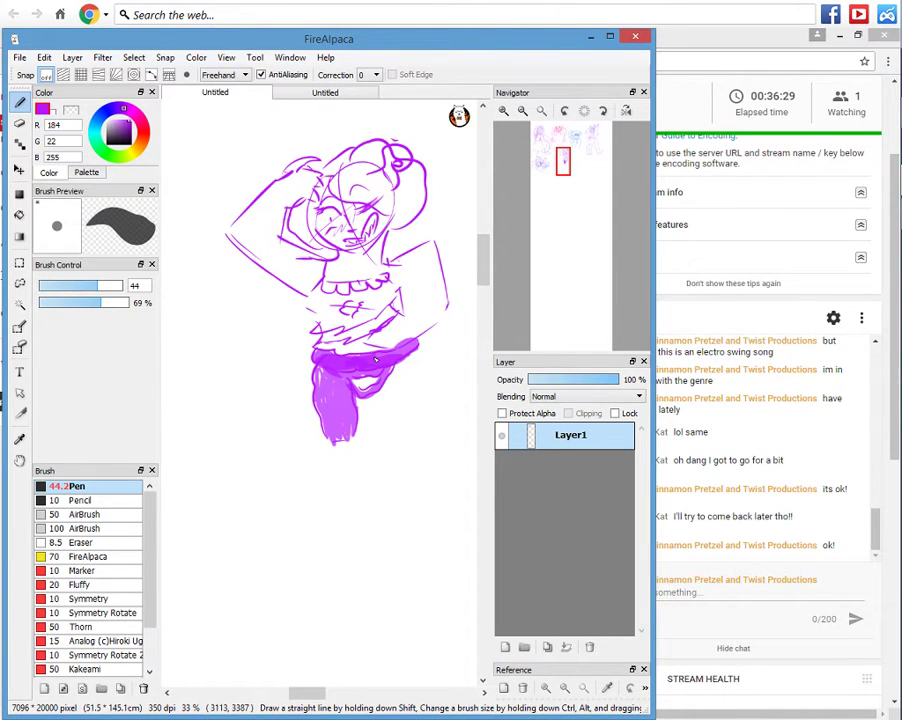
{"action": "mouse_move", "coordinate": [376, 360]}
{"action": "left_mouse_down"}
{"action": "mouse_move", "coordinate": [353, 424]}
{"action": "mouse_move", "coordinate": [376, 366]}
{"action": "mouse_move", "coordinate": [355, 379]}
{"action": "mouse_move", "coordinate": [386, 377]}
{"action": "left_mouse_up"}
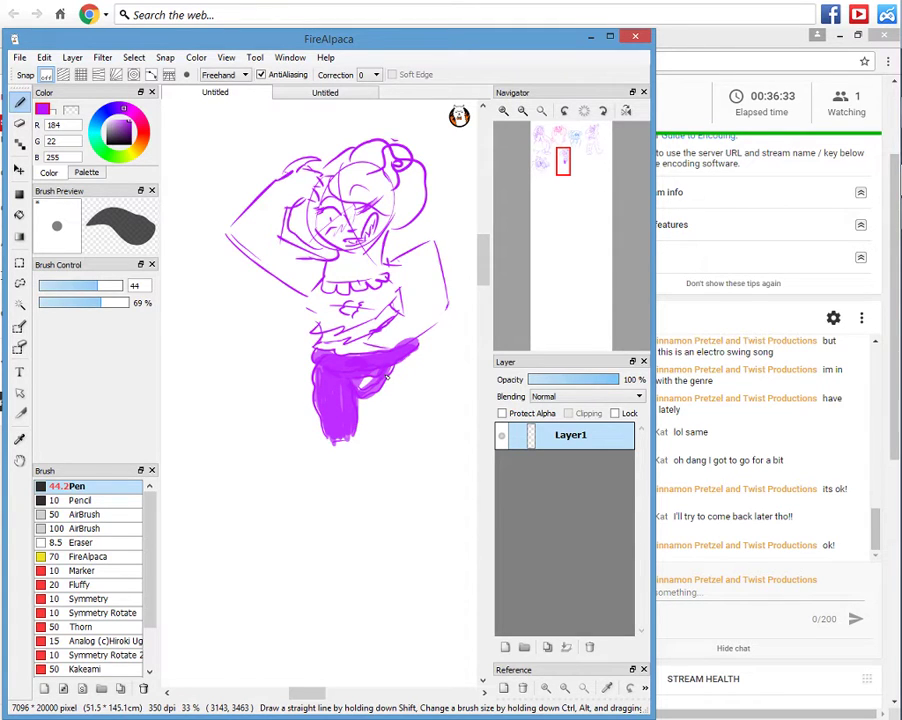
Outline the waistband, folds and thigh in darker purple (117, 0, 168) with the brush at size 20.
{"action": "left_click_drag", "start_coordinate": [97, 286], "coordinate": [74, 287]}
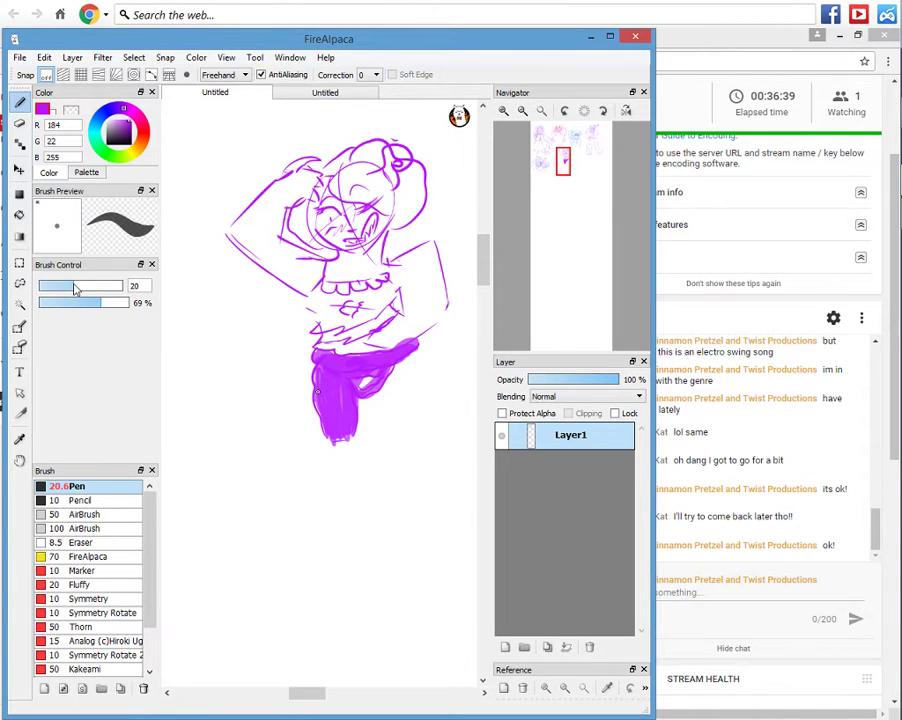
{"action": "left_click", "coordinate": [130, 128]}
{"action": "mouse_move", "coordinate": [314, 362]}
{"action": "left_mouse_down"}
{"action": "mouse_move", "coordinate": [372, 368]}
{"action": "mouse_move", "coordinate": [413, 351]}
{"action": "left_mouse_up"}
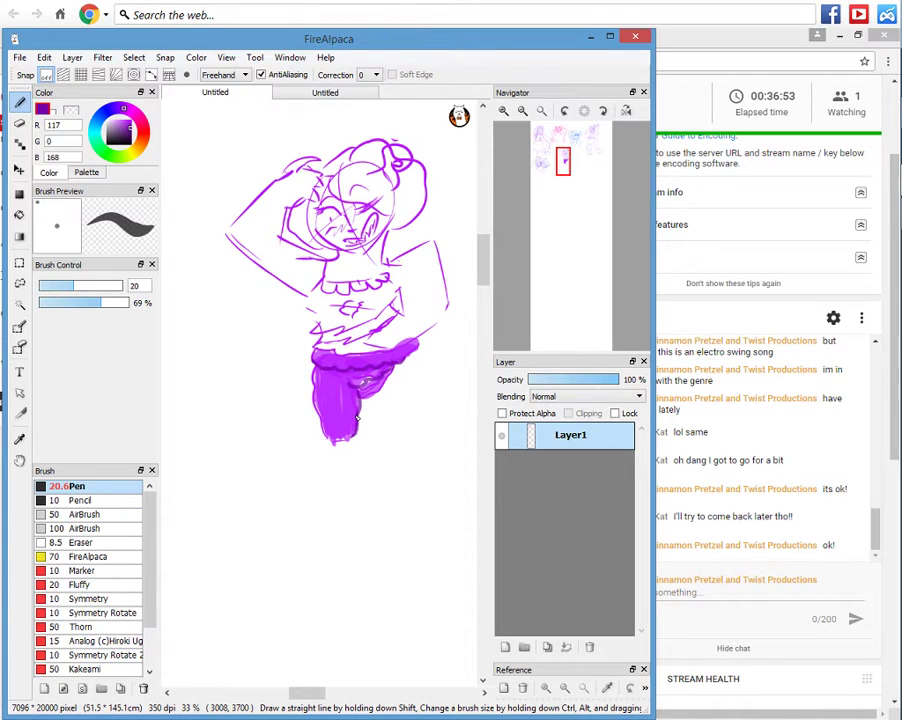
{"action": "left_click_drag", "start_coordinate": [360, 401], "coordinate": [388, 379]}
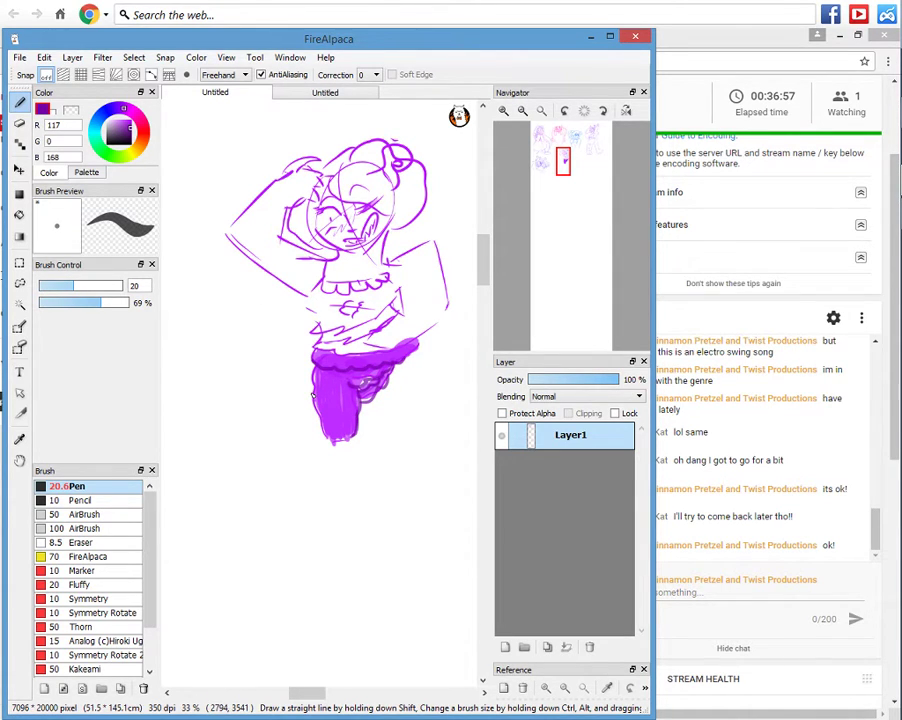
{"action": "left_click_drag", "start_coordinate": [312, 395], "coordinate": [348, 436]}
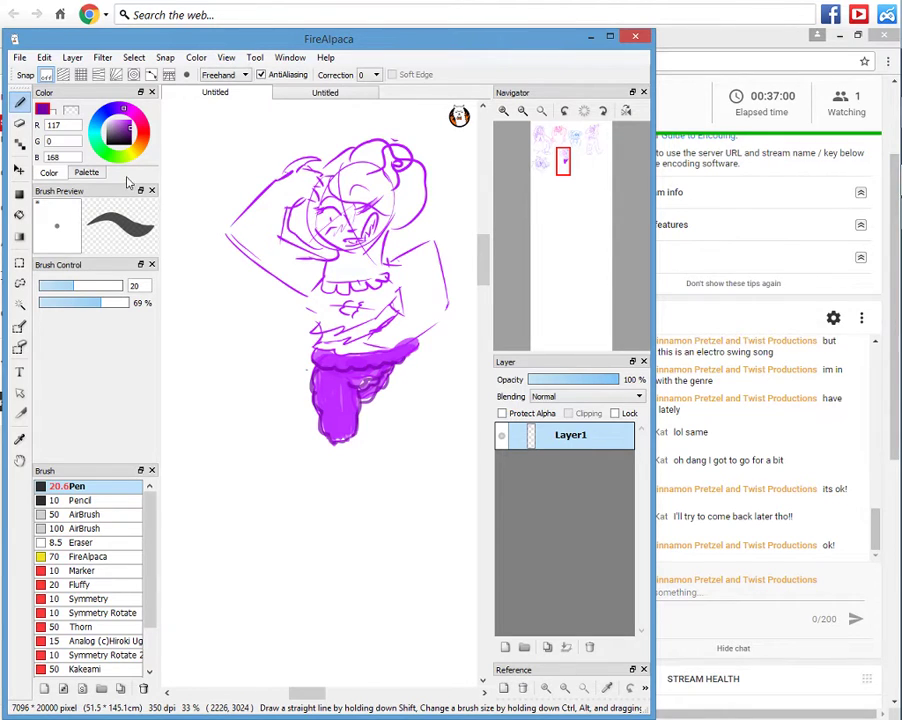
Add dripping streaks below the thigh and folds in bright purple (178, 0, 255) at 62 % brush opacity.
{"action": "left_click_drag", "start_coordinate": [127, 127], "coordinate": [137, 106]}
{"action": "left_click", "coordinate": [95, 302]}
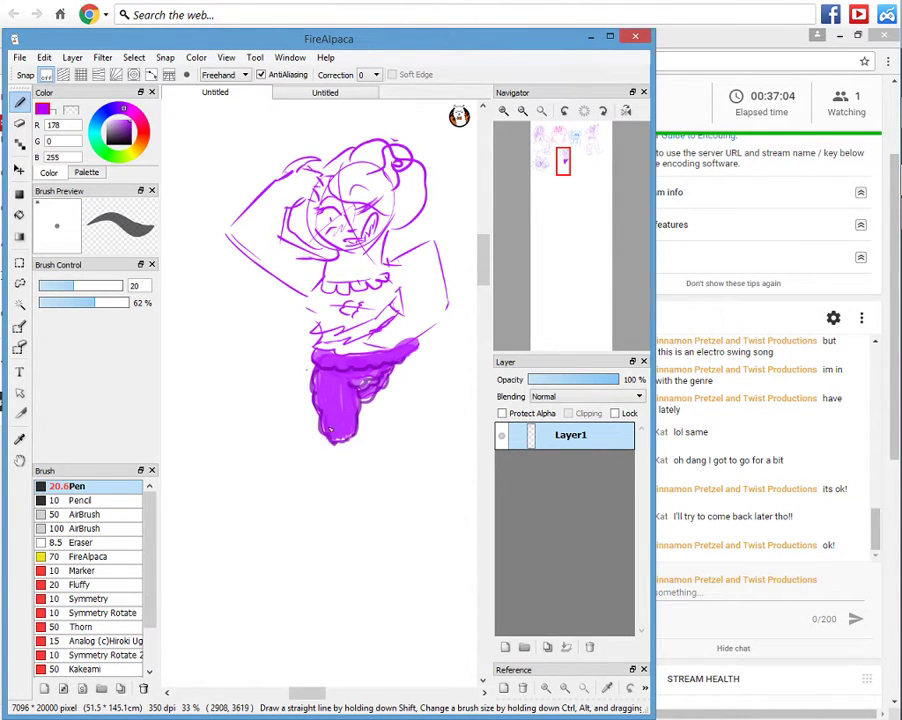
{"action": "mouse_move", "coordinate": [331, 442]}
{"action": "left_mouse_down"}
{"action": "mouse_move", "coordinate": [336, 465]}
{"action": "mouse_move", "coordinate": [348, 440]}
{"action": "left_mouse_up"}
{"action": "mouse_move", "coordinate": [359, 400]}
{"action": "left_mouse_down"}
{"action": "mouse_move", "coordinate": [372, 400]}
{"action": "mouse_move", "coordinate": [404, 364]}
{"action": "mouse_move", "coordinate": [379, 400]}
{"action": "left_mouse_up"}
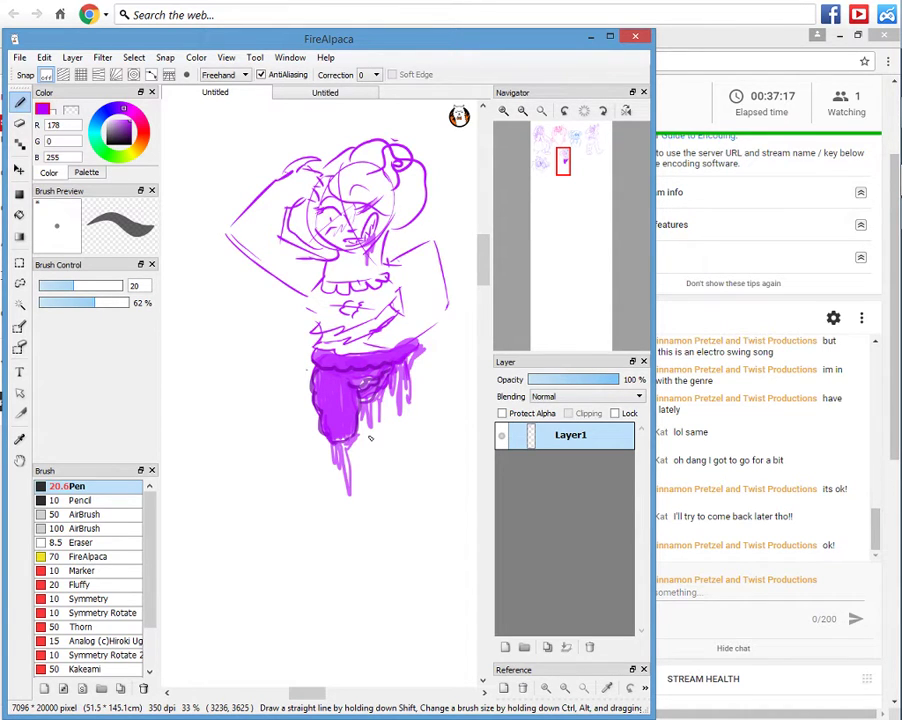
Set the brush opacity to 100 % over a blank canvas area and lower the system volume.
{"action": "left_click_drag", "start_coordinate": [569, 179], "coordinate": [581, 180]}
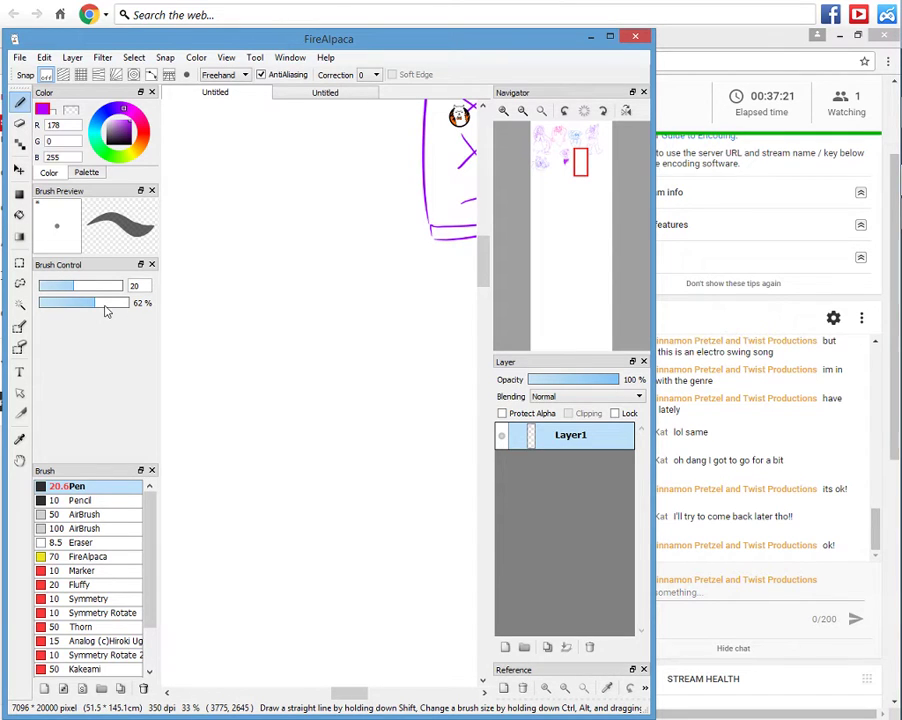
{"action": "left_click_drag", "start_coordinate": [107, 310], "coordinate": [135, 304]}
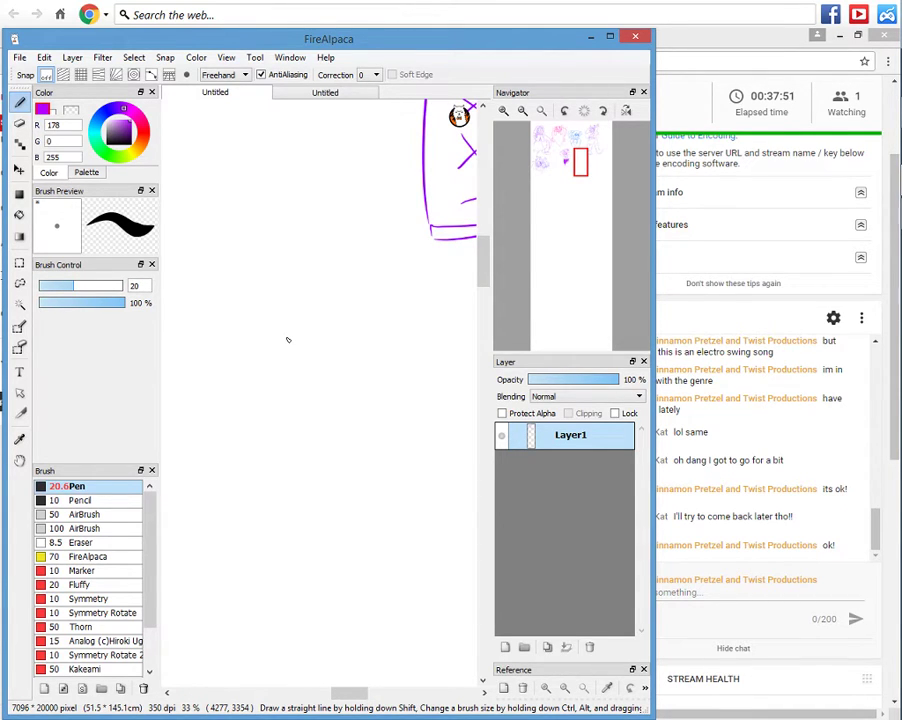
{"action": "mouse_move", "coordinate": [628, 279]}
{"action": "key", "text": "XF86AudioLowerVolume"}
{"action": "key", "text": "XF86AudioLowerVolume"}
{"action": "key", "text": "XF86AudioLowerVolume"}
{"action": "left_click_drag", "start_coordinate": [245, 296], "coordinate": [314, 355]}
{"action": "mouse_move", "coordinate": [580, 164]}
{"action": "left_mouse_down"}
{"action": "mouse_move", "coordinate": [572, 178]}
{"action": "mouse_move", "coordinate": [547, 170]}
{"action": "mouse_move", "coordinate": [562, 183]}
{"action": "mouse_move", "coordinate": [564, 162]}
{"action": "mouse_move", "coordinate": [565, 187]}
{"action": "mouse_move", "coordinate": [570, 179]}
{"action": "mouse_move", "coordinate": [536, 173]}
{"action": "mouse_move", "coordinate": [536, 157]}
{"action": "mouse_move", "coordinate": [583, 160]}
{"action": "mouse_move", "coordinate": [546, 187]}
{"action": "mouse_move", "coordinate": [562, 172]}
{"action": "left_mouse_up"}
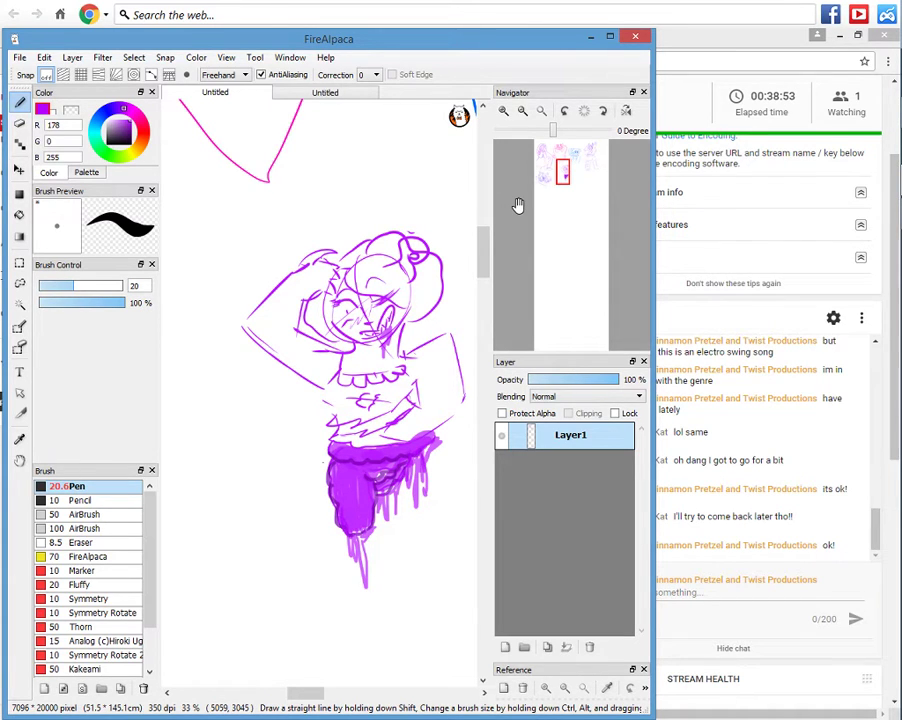
{"action": "left_click_drag", "start_coordinate": [562, 171], "coordinate": [561, 193]}
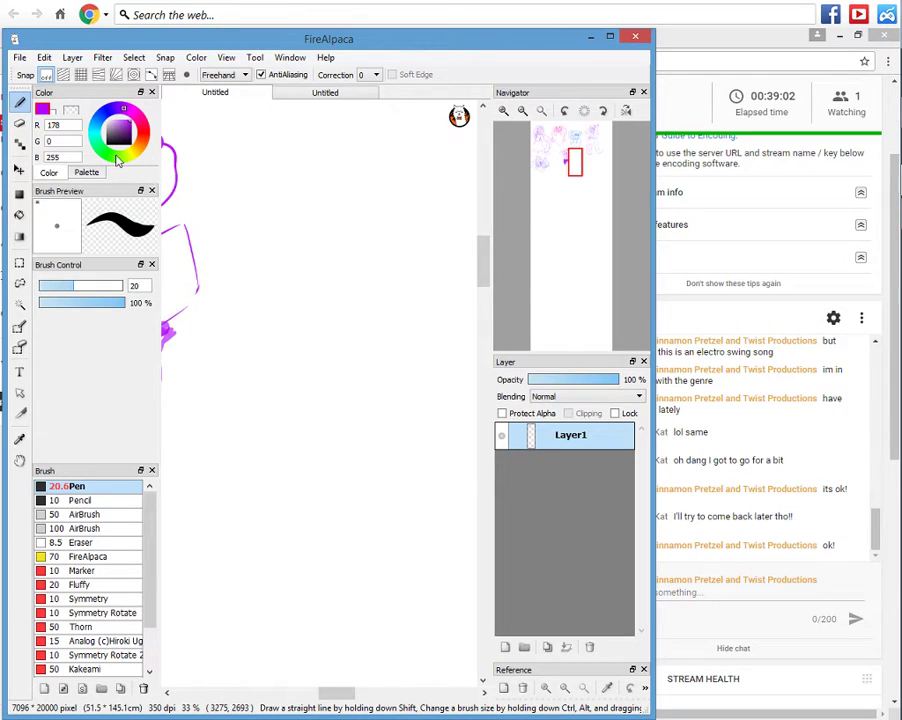
{"action": "left_click_drag", "start_coordinate": [575, 164], "coordinate": [576, 181]}
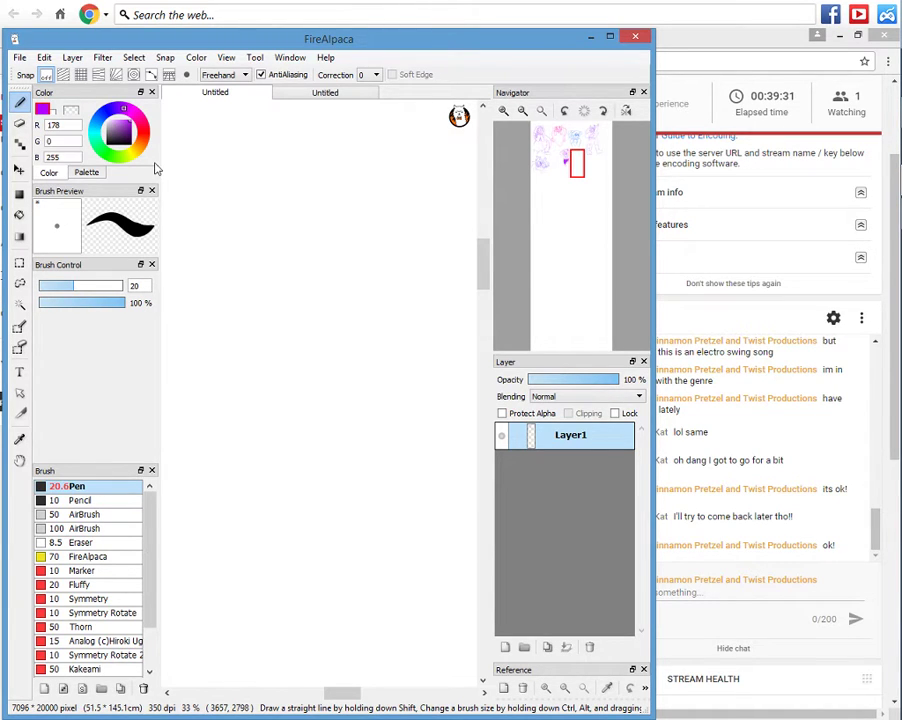
Raise the system volume to 8 and change the brush colour to light blue (0, 187, 255).
{"action": "key", "text": "XF86AudioRaiseVolume"}
{"action": "key", "text": "XF86AudioRaiseVolume"}
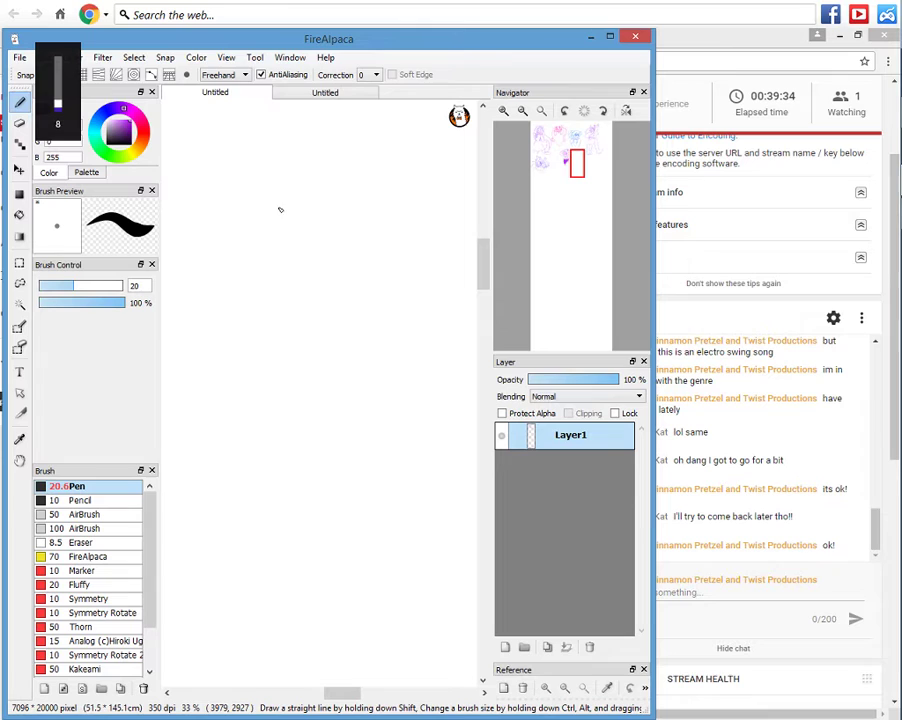
{"action": "left_click", "coordinate": [131, 111]}
{"action": "mouse_move", "coordinate": [132, 111]}
{"action": "left_mouse_down"}
{"action": "mouse_move", "coordinate": [102, 118]}
{"action": "mouse_move", "coordinate": [94, 136]}
{"action": "left_mouse_up"}
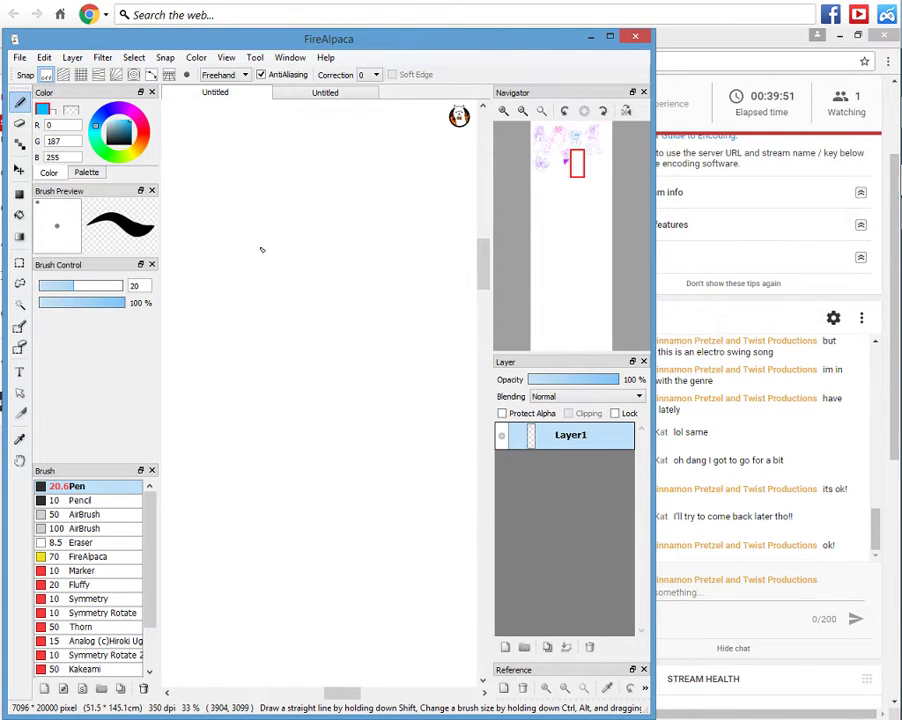
{"action": "left_click_drag", "start_coordinate": [255, 249], "coordinate": [346, 278]}
{"action": "left_click_drag", "start_coordinate": [278, 257], "coordinate": [282, 271]}
{"action": "key", "text": "ctrl+z"}
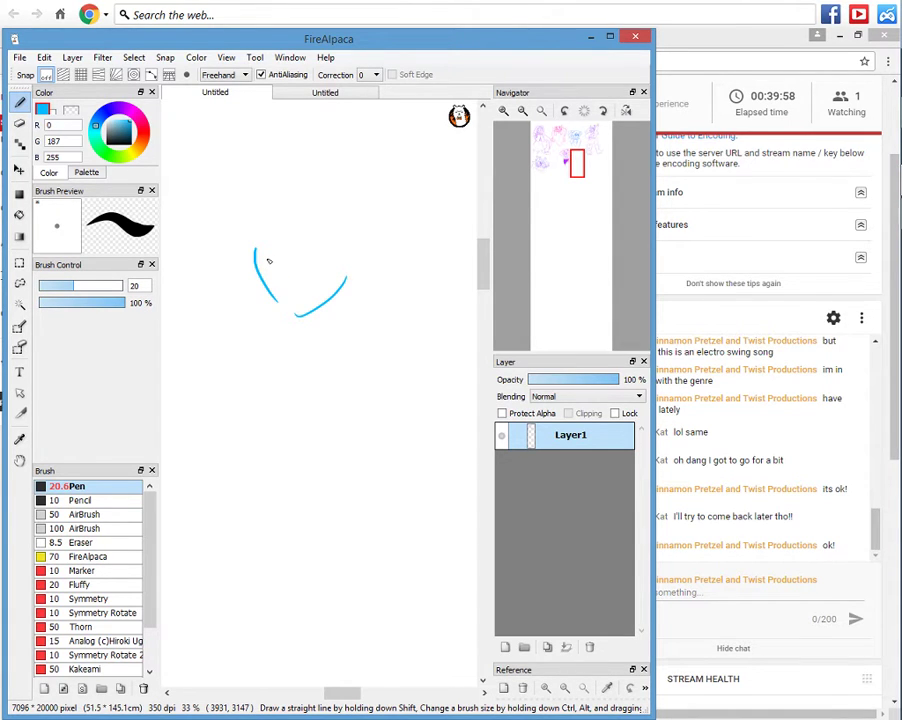
{"action": "left_click_drag", "start_coordinate": [268, 261], "coordinate": [295, 240]}
{"action": "left_click_drag", "start_coordinate": [305, 274], "coordinate": [319, 272]}
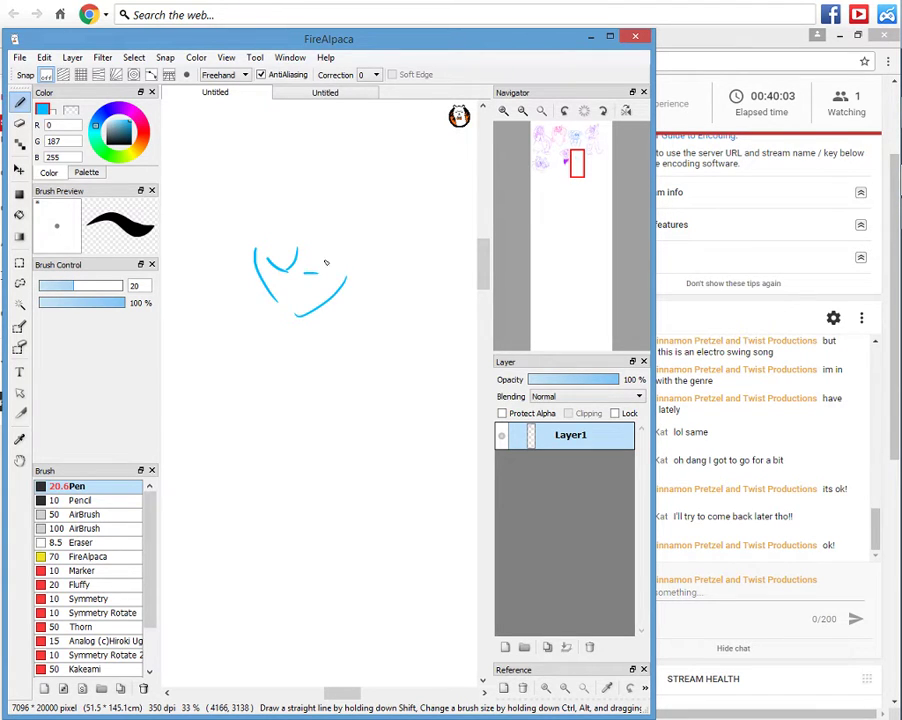
{"action": "key", "text": "ctrl+z"}
{"action": "key", "text": "ctrl+z"}
{"action": "key", "text": "ctrl+z"}
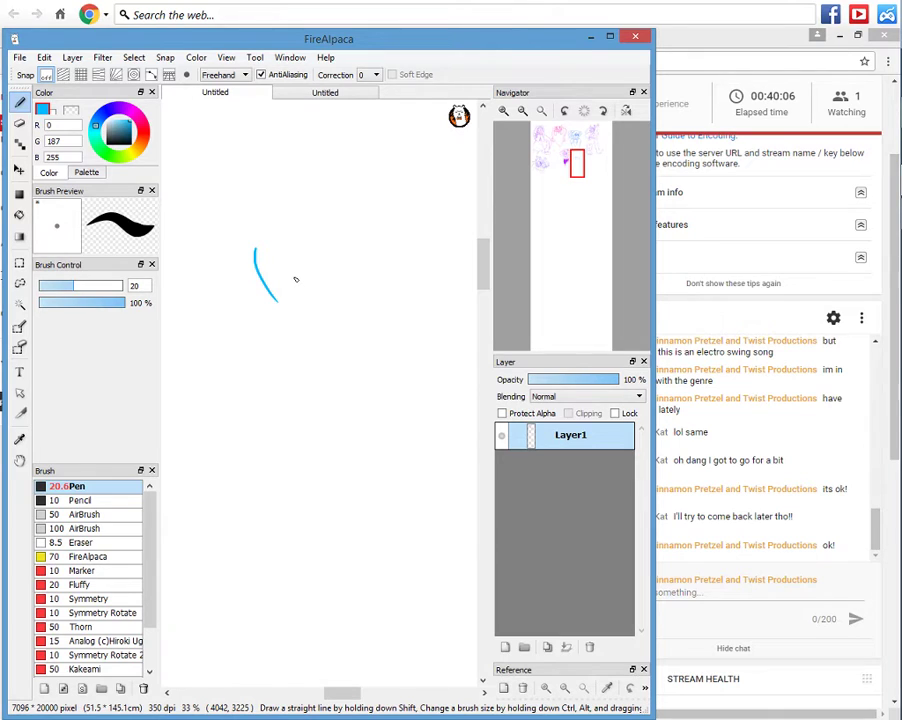
{"action": "key", "text": "ctrl+z"}
{"action": "left_click_drag", "start_coordinate": [268, 260], "coordinate": [298, 328]}
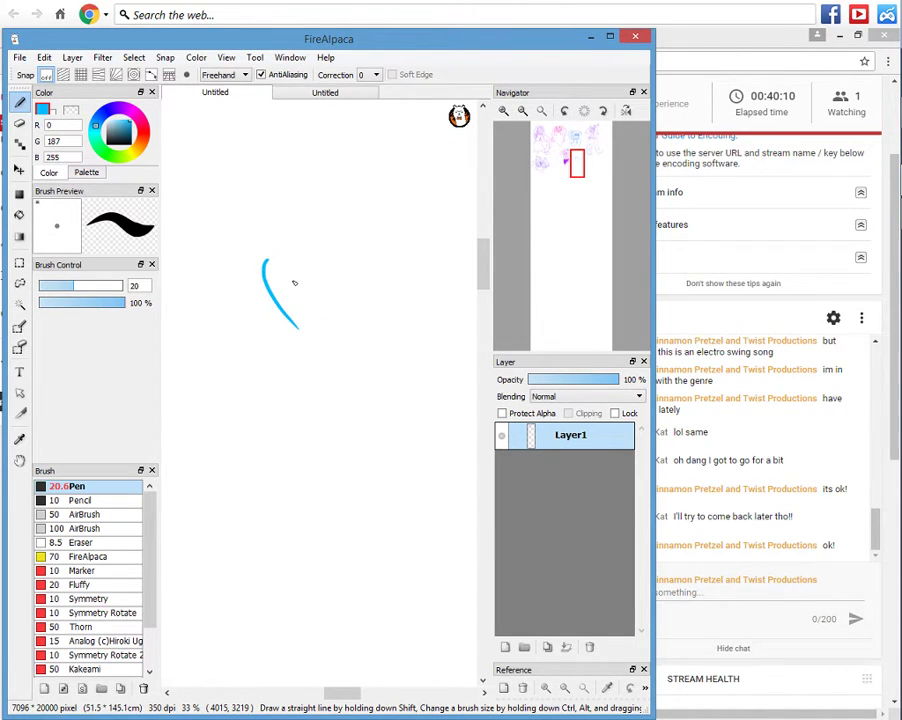
{"action": "key", "text": "ctrl+z"}
{"action": "left_click_drag", "start_coordinate": [279, 258], "coordinate": [351, 342]}
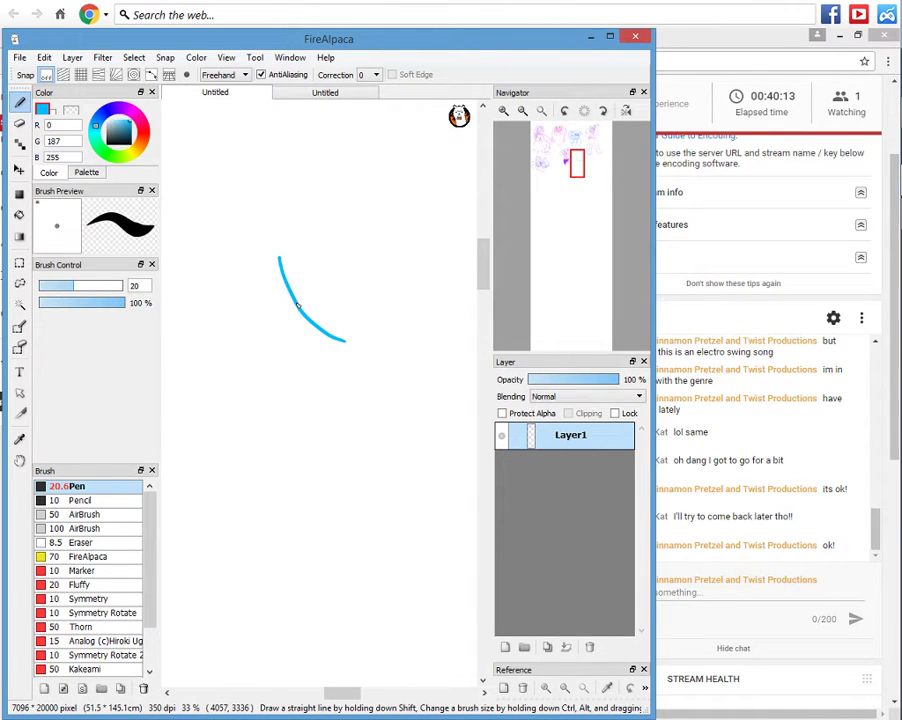
{"action": "key", "text": "ctrl+z"}
{"action": "mouse_move", "coordinate": [281, 268]}
{"action": "left_mouse_down"}
{"action": "mouse_move", "coordinate": [401, 334]}
{"action": "mouse_move", "coordinate": [316, 336]}
{"action": "left_mouse_up"}
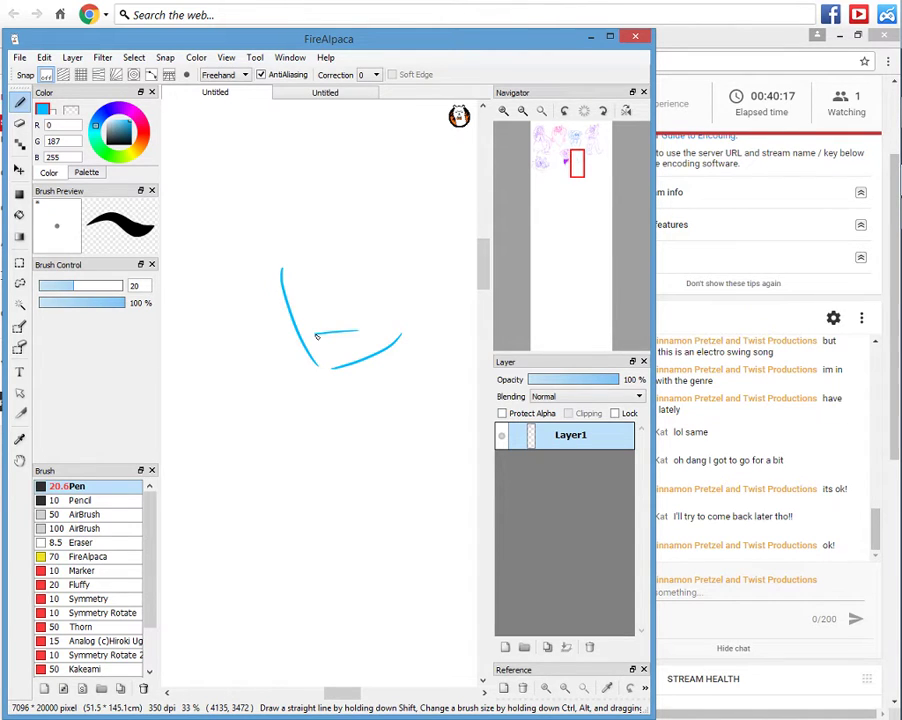
{"action": "key", "text": "ctrl+z"}
{"action": "key", "text": "ctrl+z"}
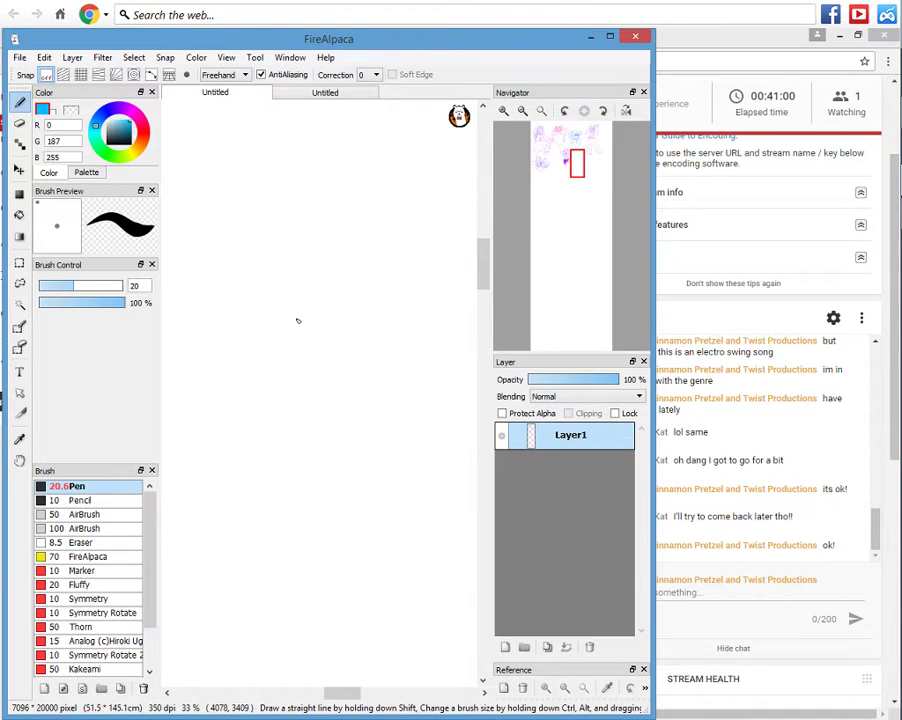
{"action": "left_click_drag", "start_coordinate": [259, 333], "coordinate": [355, 205]}
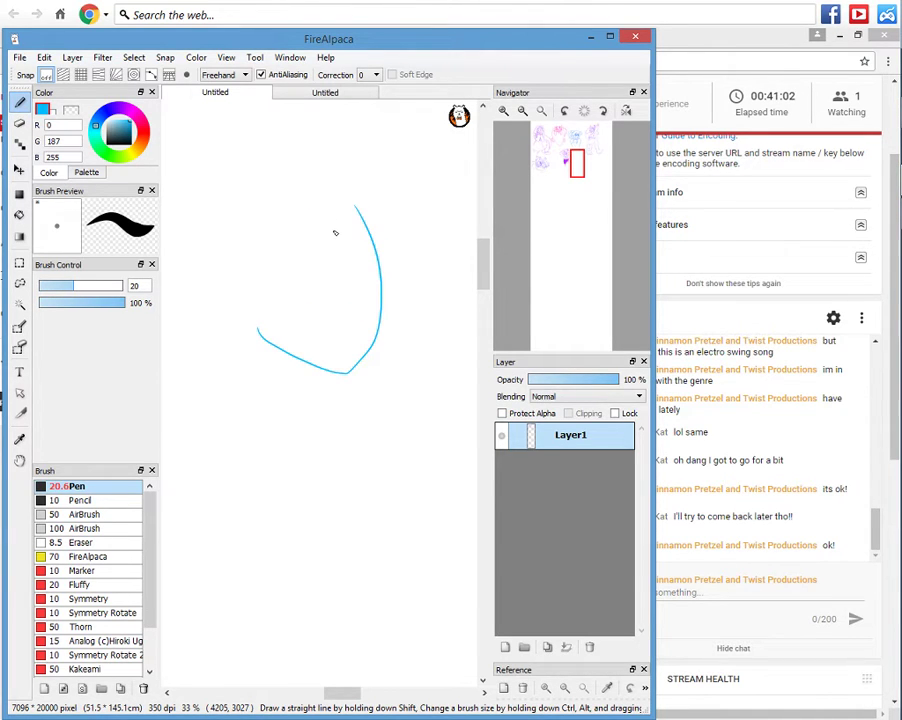
{"action": "key", "text": "ctrl+z"}
{"action": "left_click_drag", "start_coordinate": [233, 310], "coordinate": [331, 200]}
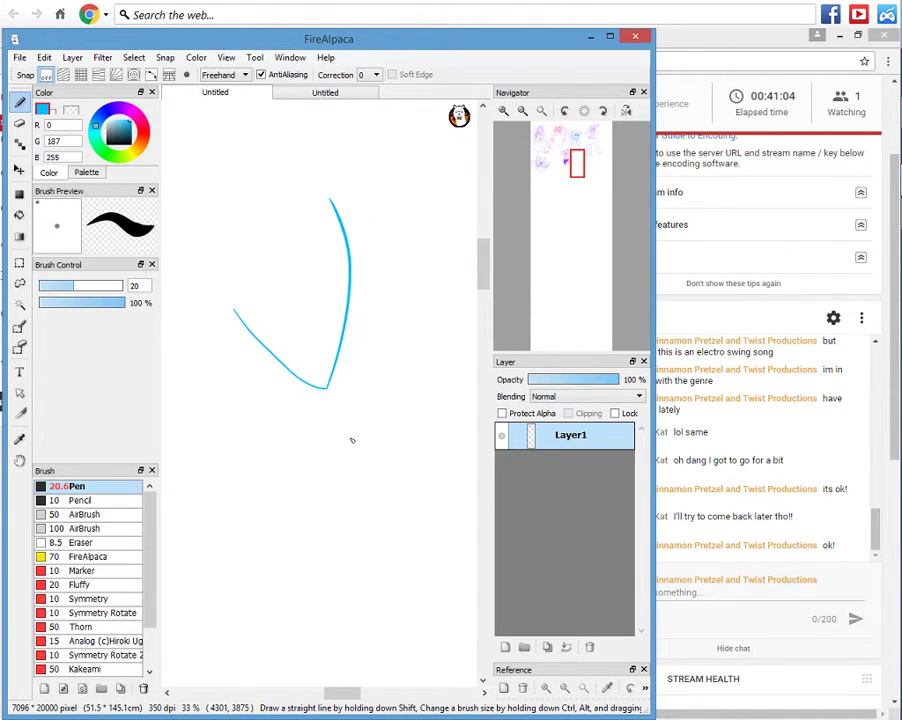
{"action": "key", "text": "ctrl+z"}
{"action": "mouse_move", "coordinate": [246, 432]}
{"action": "left_mouse_down"}
{"action": "mouse_move", "coordinate": [274, 362]}
{"action": "mouse_move", "coordinate": [378, 354]}
{"action": "mouse_move", "coordinate": [377, 284]}
{"action": "left_mouse_up"}
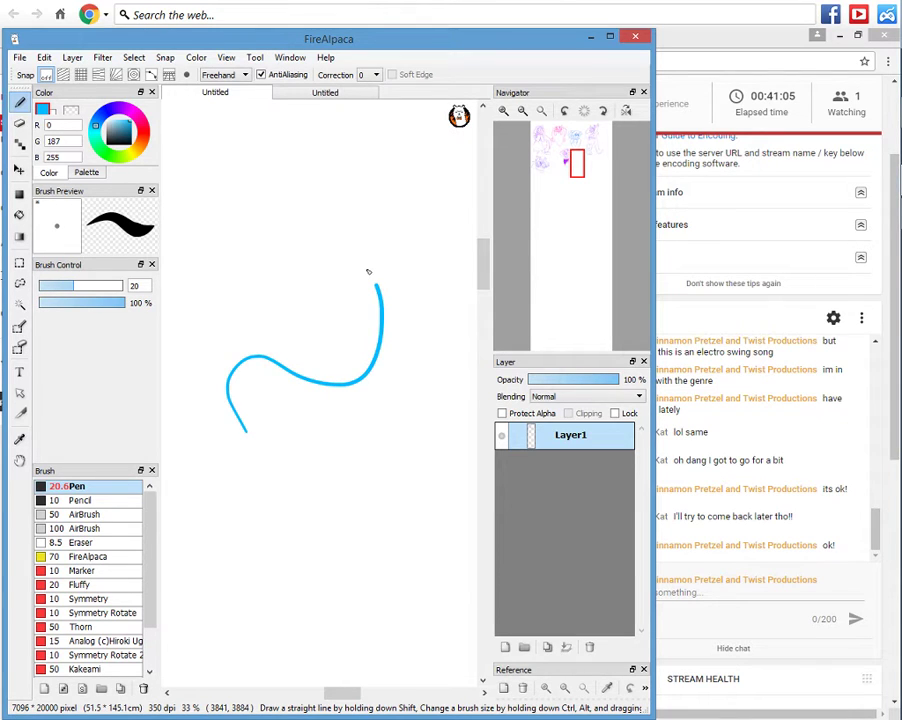
{"action": "key", "text": "ctrl+z"}
{"action": "mouse_move", "coordinate": [205, 432]}
{"action": "left_mouse_down"}
{"action": "mouse_move", "coordinate": [193, 394]}
{"action": "mouse_move", "coordinate": [338, 411]}
{"action": "left_mouse_up"}
{"action": "key", "text": "ctrl+z"}
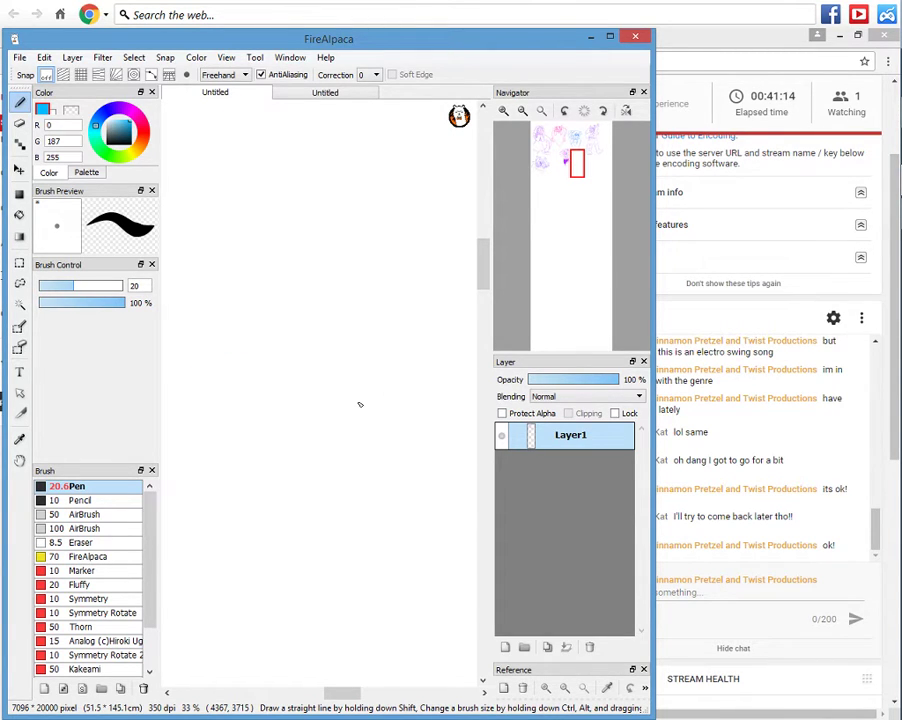
{"action": "mouse_move", "coordinate": [362, 301]}
{"action": "left_mouse_down"}
{"action": "mouse_move", "coordinate": [368, 372]}
{"action": "mouse_move", "coordinate": [333, 385]}
{"action": "mouse_move", "coordinate": [345, 412]}
{"action": "left_mouse_up"}
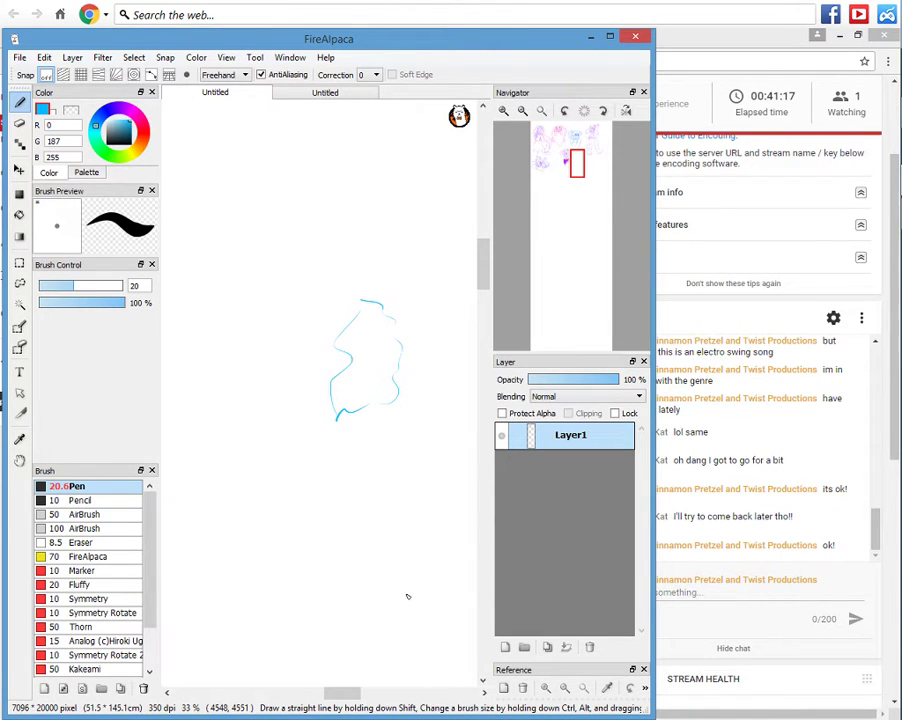
{"action": "key", "text": "ctrl+z"}
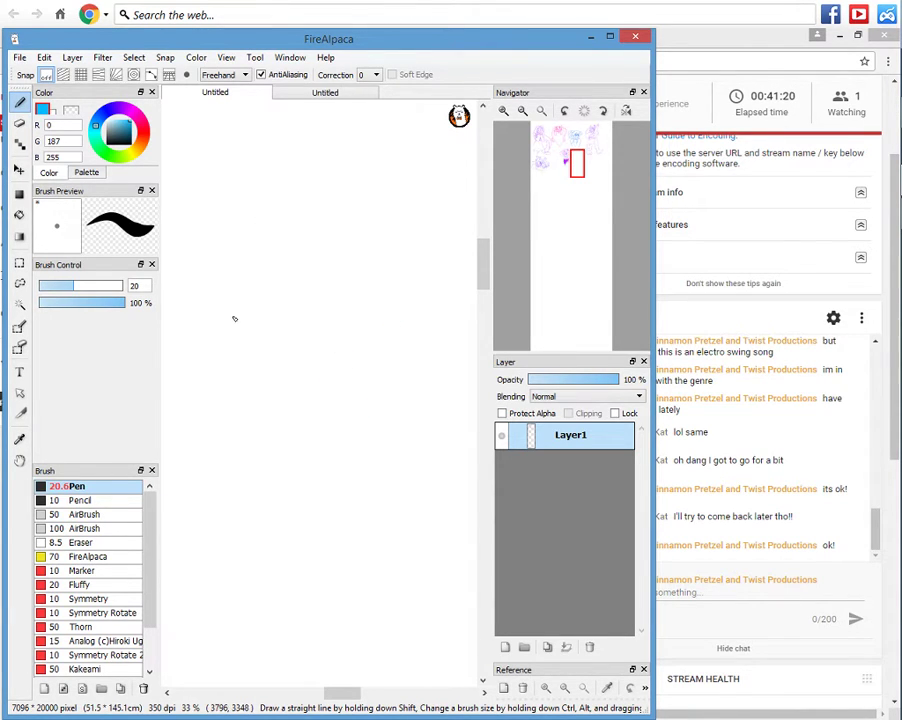
Try sketching a light blue face with a chin line, two round eyes and an open mouth, and undo the strokes.
{"action": "left_click_drag", "start_coordinate": [243, 327], "coordinate": [402, 322]}
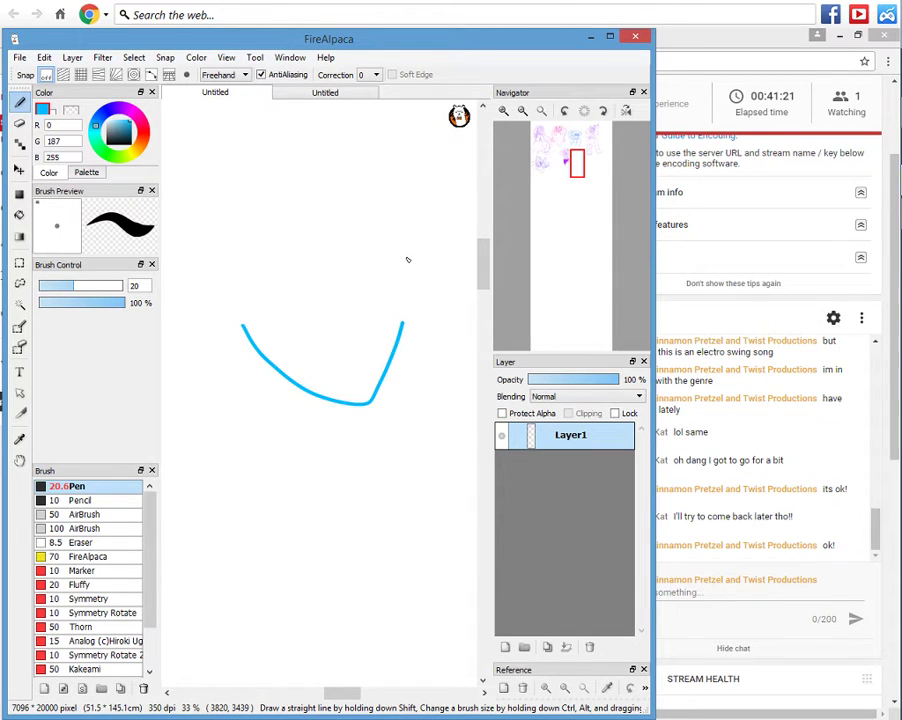
{"action": "key", "text": "ctrl+z"}
{"action": "mouse_move", "coordinate": [249, 374]}
{"action": "left_mouse_down"}
{"action": "mouse_move", "coordinate": [336, 416]}
{"action": "mouse_move", "coordinate": [388, 378]}
{"action": "mouse_move", "coordinate": [410, 243]}
{"action": "left_mouse_up"}
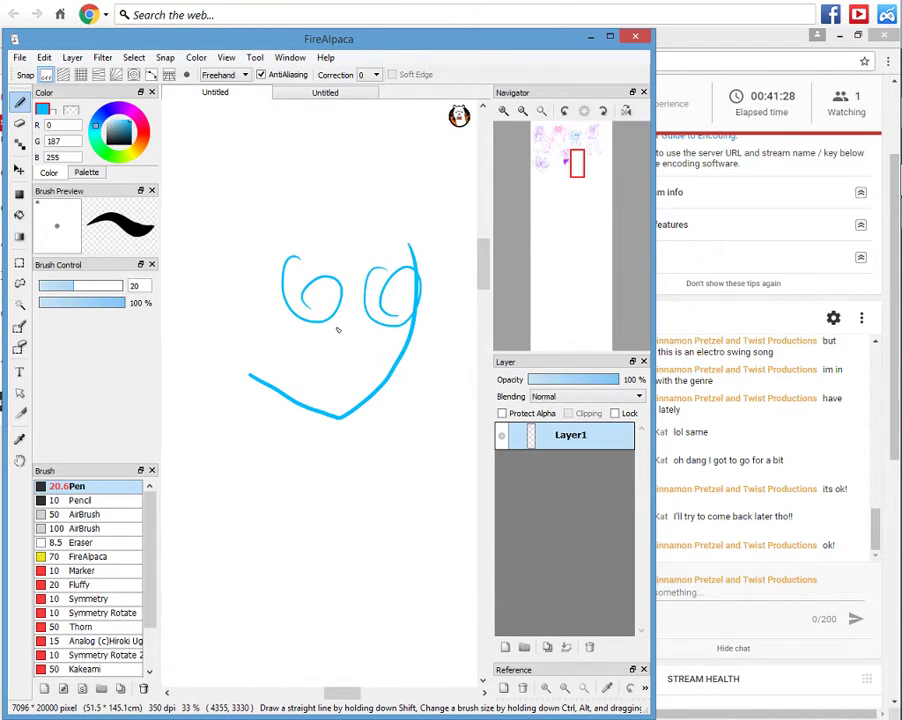
{"action": "mouse_move", "coordinate": [357, 377]}
{"action": "left_mouse_down"}
{"action": "mouse_move", "coordinate": [364, 360]}
{"action": "mouse_move", "coordinate": [285, 319]}
{"action": "mouse_move", "coordinate": [308, 388]}
{"action": "left_mouse_up"}
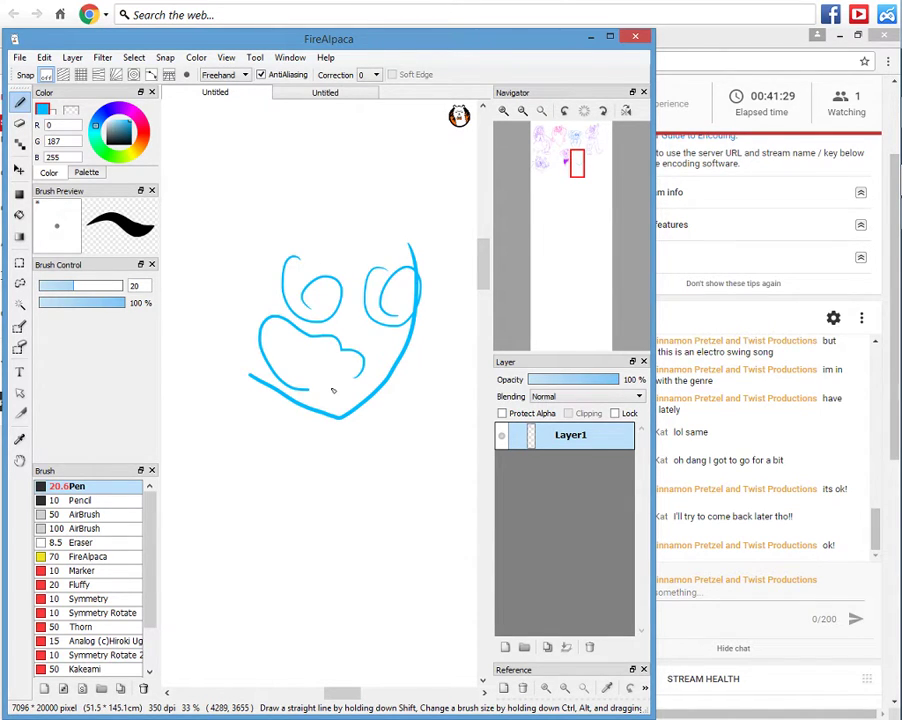
{"action": "key", "text": "ctrl+z"}
{"action": "key", "text": "ctrl+z"}
{"action": "key", "text": "ctrl+z"}
{"action": "key", "text": "ctrl+z"}
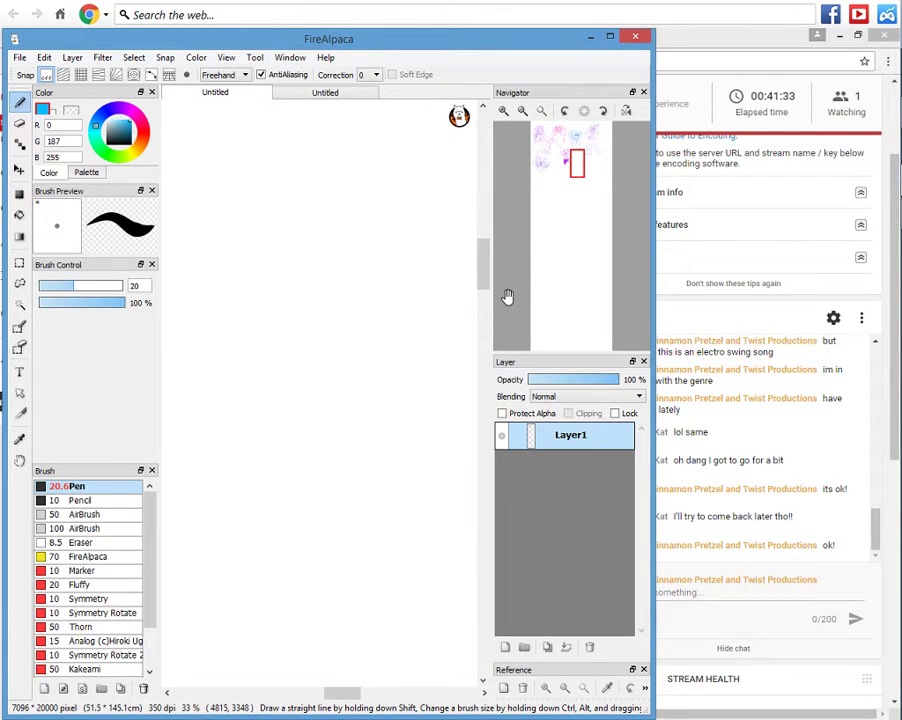
Handwrite "Im helping" in light blue on the blank area below the blue doodle.
{"action": "left_click_drag", "start_coordinate": [573, 172], "coordinate": [575, 174]}
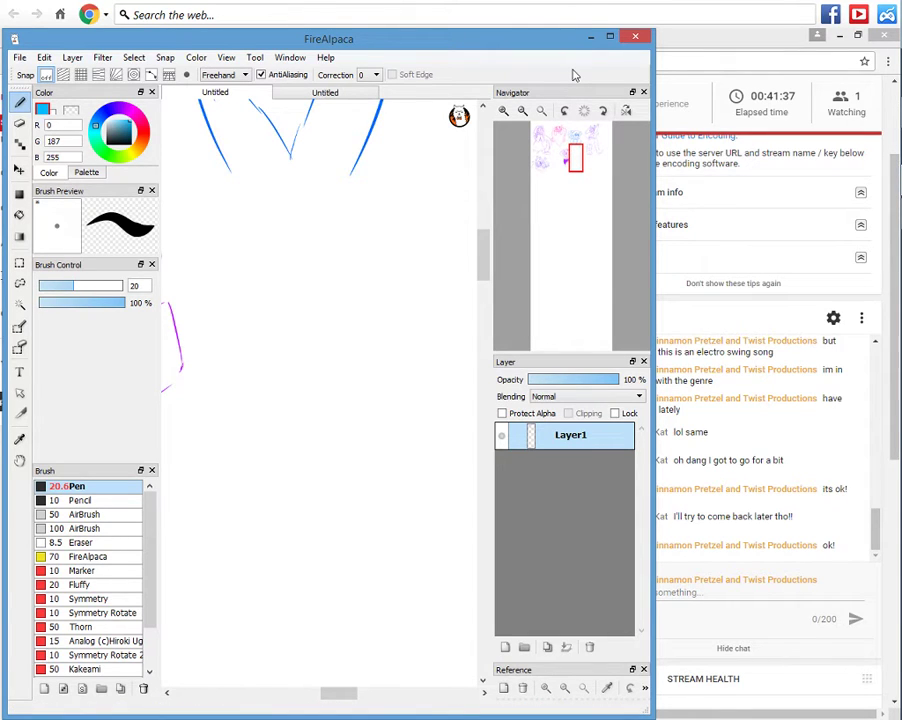
{"action": "mouse_move", "coordinate": [236, 245]}
{"action": "left_mouse_down"}
{"action": "mouse_move", "coordinate": [256, 300]}
{"action": "mouse_move", "coordinate": [305, 280]}
{"action": "mouse_move", "coordinate": [380, 297]}
{"action": "left_mouse_up"}
{"action": "left_click_drag", "start_coordinate": [386, 278], "coordinate": [387, 299]}
{"action": "left_click_drag", "start_coordinate": [393, 291], "coordinate": [396, 312]}
{"action": "left_click_drag", "start_coordinate": [411, 299], "coordinate": [411, 309]}
{"action": "left_click_drag", "start_coordinate": [417, 303], "coordinate": [431, 318]}
{"action": "mouse_move", "coordinate": [440, 312]}
{"action": "left_mouse_down"}
{"action": "mouse_move", "coordinate": [447, 318]}
{"action": "mouse_move", "coordinate": [397, 352]}
{"action": "left_mouse_up"}
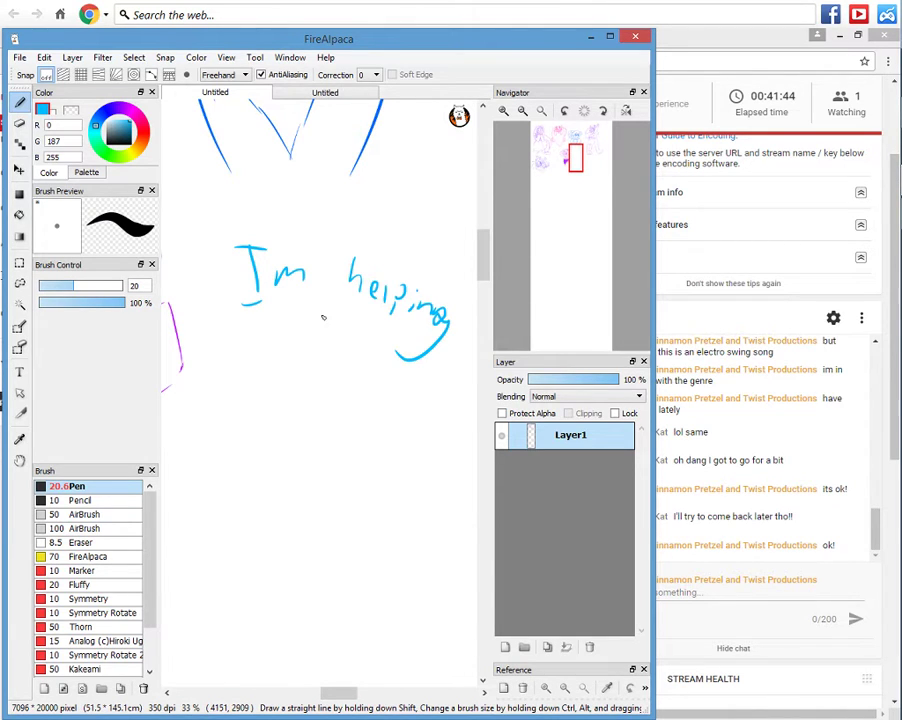
Handwrite the friend's name and "Work out fire alpaca" in light blue below the words "Im helping".
{"action": "mouse_move", "coordinate": [277, 331]}
{"action": "left_mouse_down"}
{"action": "mouse_move", "coordinate": [273, 341]}
{"action": "mouse_move", "coordinate": [296, 338]}
{"action": "mouse_move", "coordinate": [263, 356]}
{"action": "left_mouse_up"}
{"action": "key", "text": "ctrl+z"}
{"action": "left_click_drag", "start_coordinate": [272, 348], "coordinate": [270, 360]}
{"action": "mouse_move", "coordinate": [280, 349]}
{"action": "left_mouse_down"}
{"action": "mouse_move", "coordinate": [294, 363]}
{"action": "mouse_move", "coordinate": [388, 380]}
{"action": "left_mouse_up"}
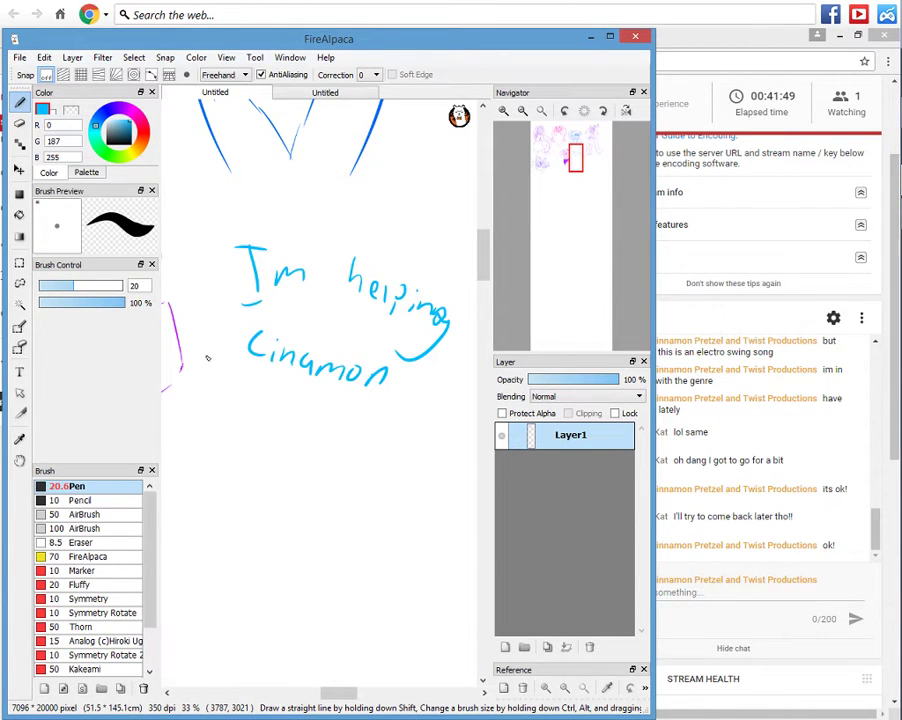
{"action": "left_click_drag", "start_coordinate": [202, 366], "coordinate": [242, 374]}
{"action": "left_click_drag", "start_coordinate": [246, 385], "coordinate": [348, 416]}
{"action": "left_click_drag", "start_coordinate": [356, 402], "coordinate": [362, 422]}
{"action": "mouse_move", "coordinate": [228, 428]}
{"action": "left_mouse_down"}
{"action": "mouse_move", "coordinate": [236, 450]}
{"action": "mouse_move", "coordinate": [290, 452]}
{"action": "left_mouse_up"}
{"action": "left_click_drag", "start_coordinate": [305, 455], "coordinate": [386, 470]}
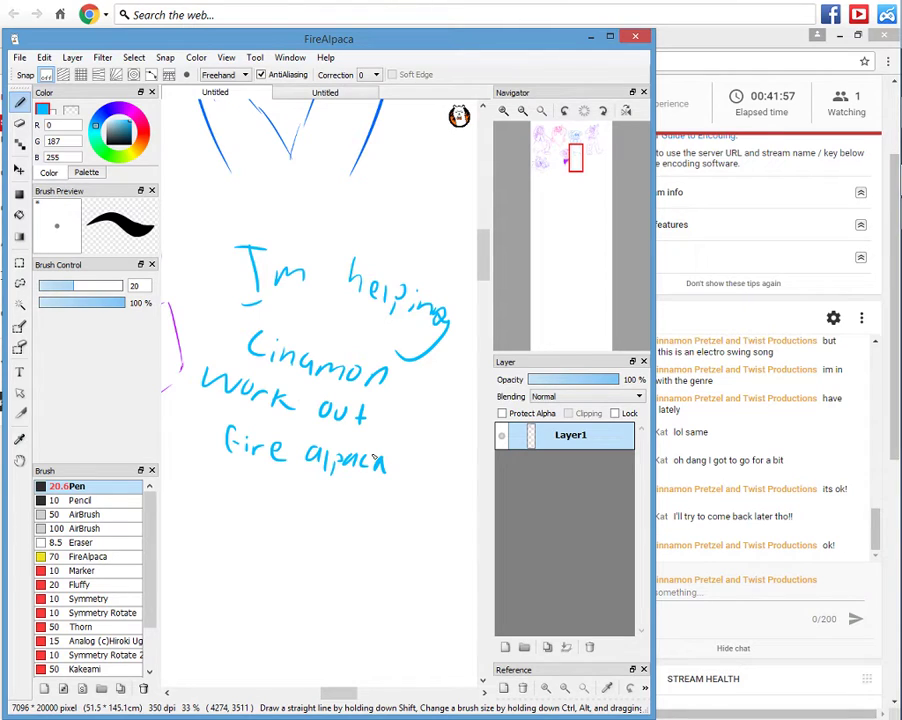
Undo every stroke of the handwritten light blue message.
{"action": "key", "text": "ctrl+z"}
{"action": "key", "text": "ctrl+z"}
{"action": "key", "text": "ctrl+z"}
{"action": "key", "text": "ctrl+z"}
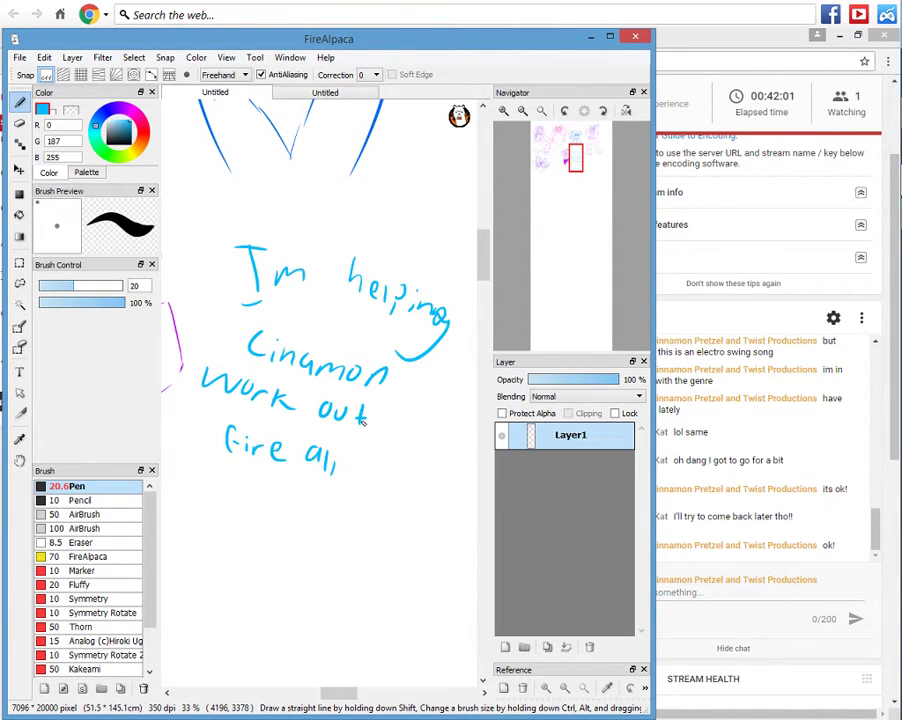
{"action": "key", "text": "ctrl+z"}
{"action": "key", "text": "ctrl+z"}
{"action": "key", "text": "ctrl+z"}
{"action": "key", "text": "ctrl+z"}
{"action": "key", "text": "ctrl+z"}
{"action": "key", "text": "ctrl+z"}
{"action": "key", "text": "ctrl+z"}
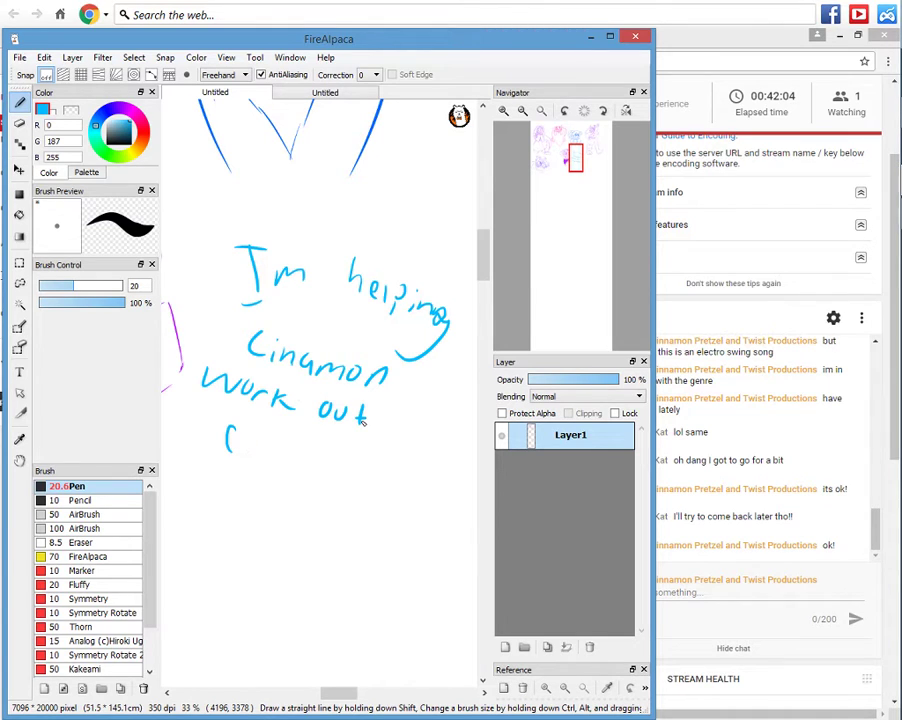
{"action": "key", "text": "ctrl+z"}
{"action": "key", "text": "ctrl+z"}
{"action": "key", "text": "ctrl+z"}
{"action": "key", "text": "ctrl+z"}
{"action": "key", "text": "ctrl+z"}
{"action": "key", "text": "ctrl+z"}
{"action": "key", "text": "ctrl+z"}
{"action": "key", "text": "ctrl+z"}
{"action": "key", "text": "ctrl+z"}
{"action": "key", "text": "ctrl+z"}
{"action": "key", "text": "ctrl+z"}
{"action": "key", "text": "ctrl+z"}
{"action": "key", "text": "ctrl+z"}
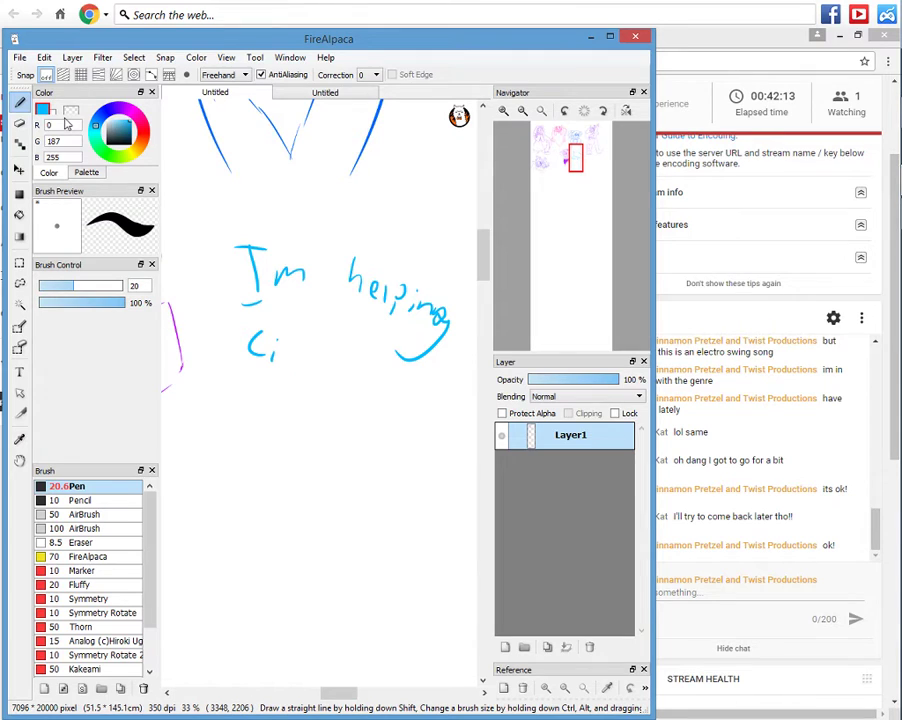
{"action": "key", "text": "ctrl+z"}
{"action": "key", "text": "ctrl+z"}
{"action": "key", "text": "ctrl+z"}
{"action": "key", "text": "ctrl+z"}
{"action": "key", "text": "ctrl+z"}
{"action": "key", "text": "ctrl+z"}
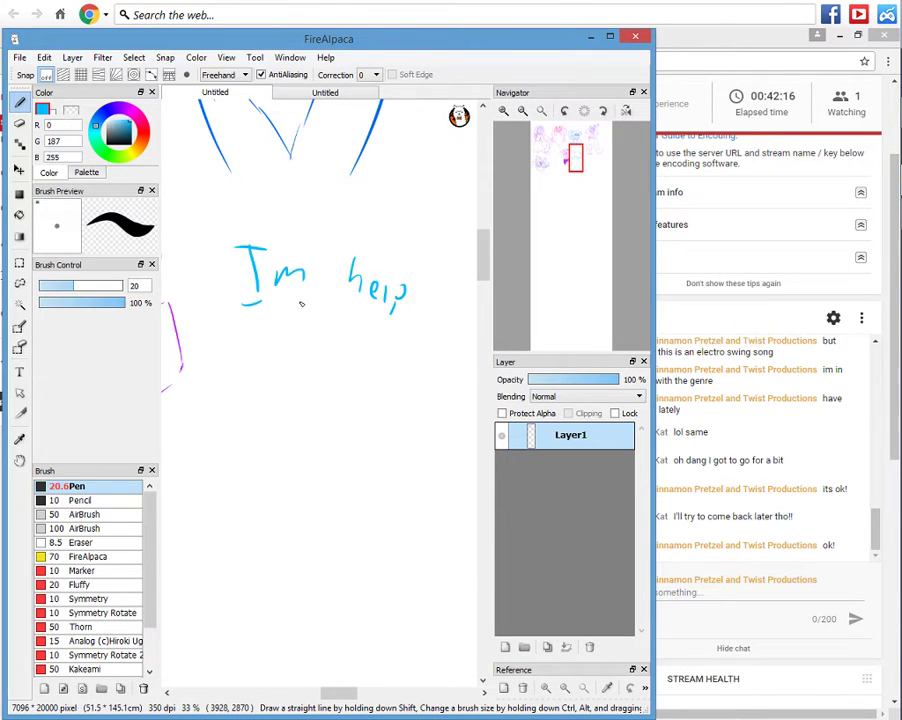
{"action": "key", "text": "ctrl+z"}
{"action": "key", "text": "ctrl+z"}
{"action": "key", "text": "ctrl+z"}
{"action": "key", "text": "ctrl+z"}
{"action": "key", "text": "ctrl+z"}
{"action": "key", "text": "ctrl+z"}
{"action": "key", "text": "ctrl+z"}
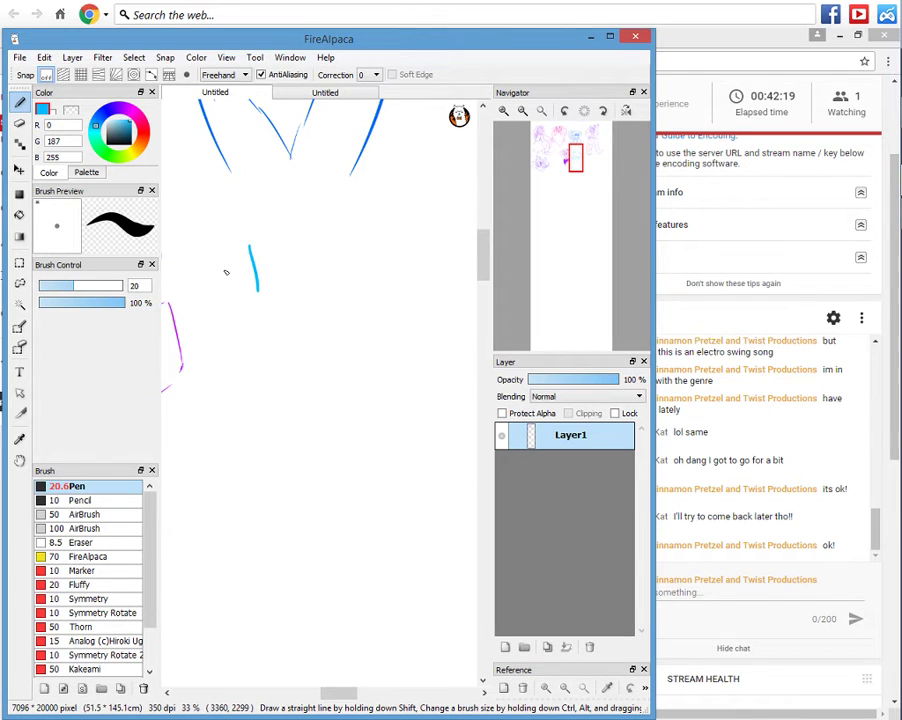
{"action": "key", "text": "ctrl+z"}
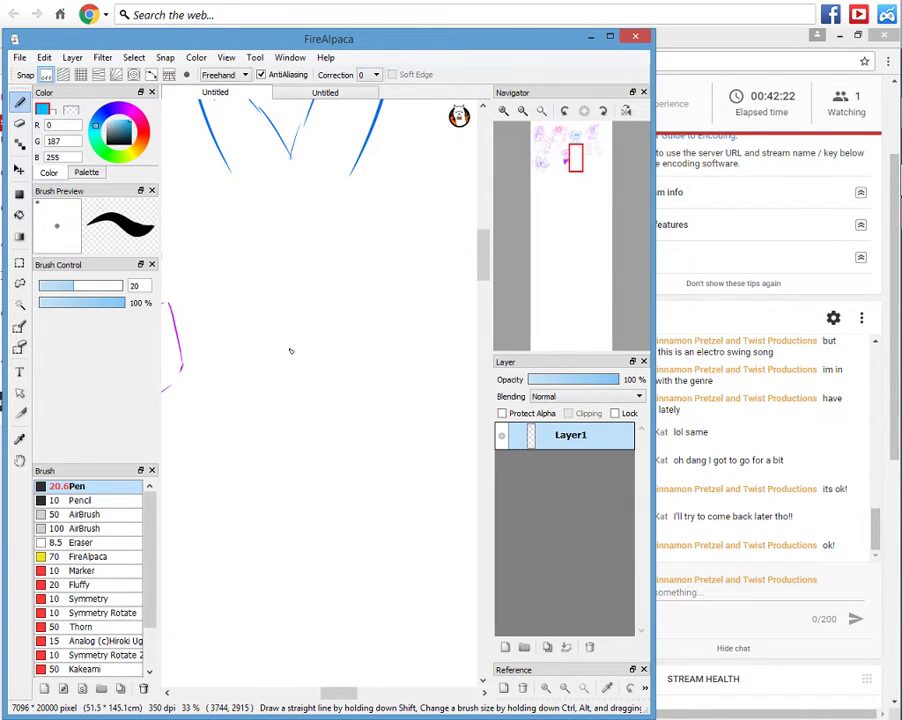
Change the brush colour to bright cyan (0, 255, 249).
{"action": "key", "text": "c"}
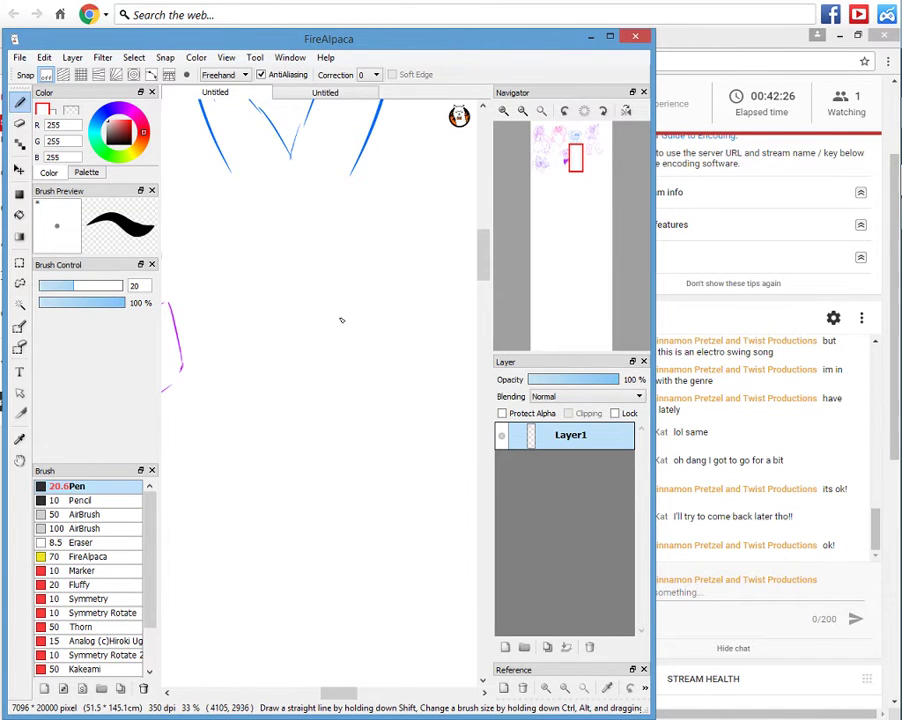
{"action": "left_click", "coordinate": [95, 132]}
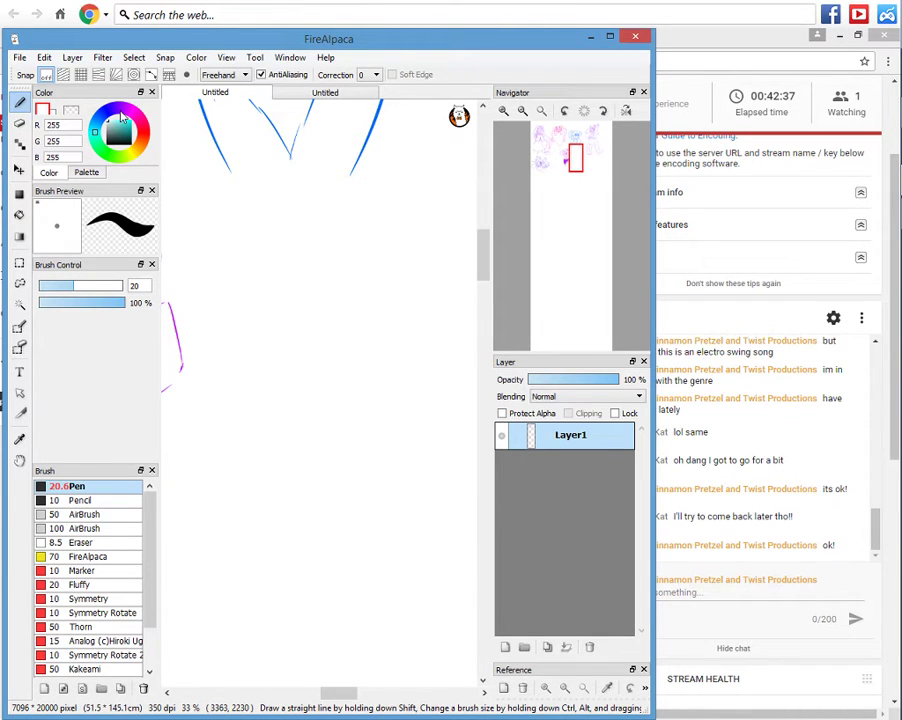
{"action": "left_click", "coordinate": [120, 117]}
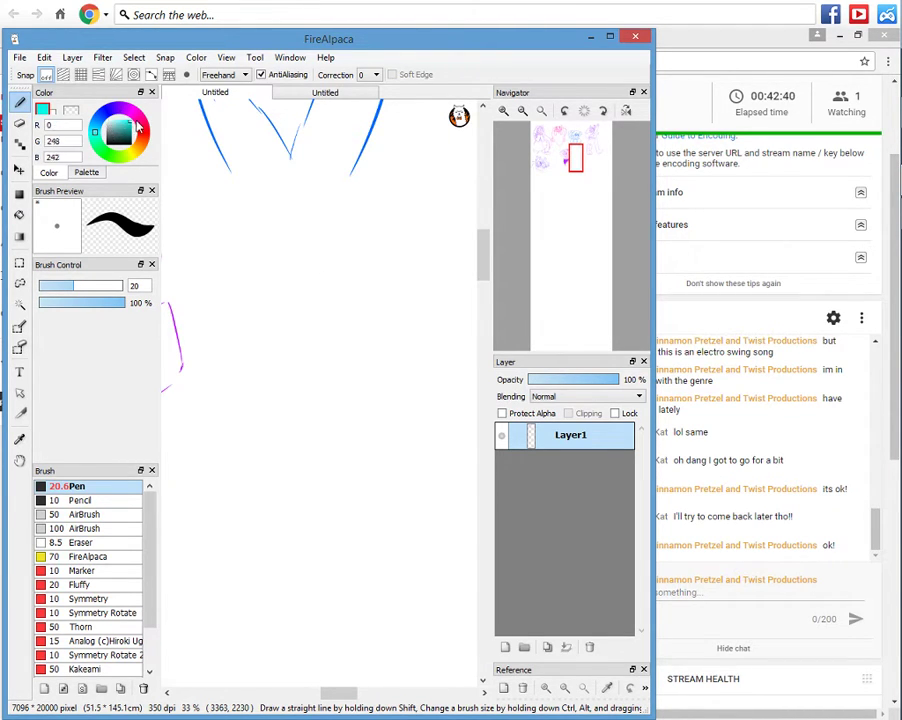
Try out curved cyan jawline strokes for a face below the blue doodle and undo them.
{"action": "mouse_move", "coordinate": [297, 291]}
{"action": "left_mouse_down"}
{"action": "mouse_move", "coordinate": [309, 375]}
{"action": "mouse_move", "coordinate": [346, 420]}
{"action": "left_mouse_up"}
{"action": "key", "text": "ctrl+z"}
{"action": "left_click_drag", "start_coordinate": [368, 415], "coordinate": [394, 255]}
{"action": "key", "text": "ctrl+z"}
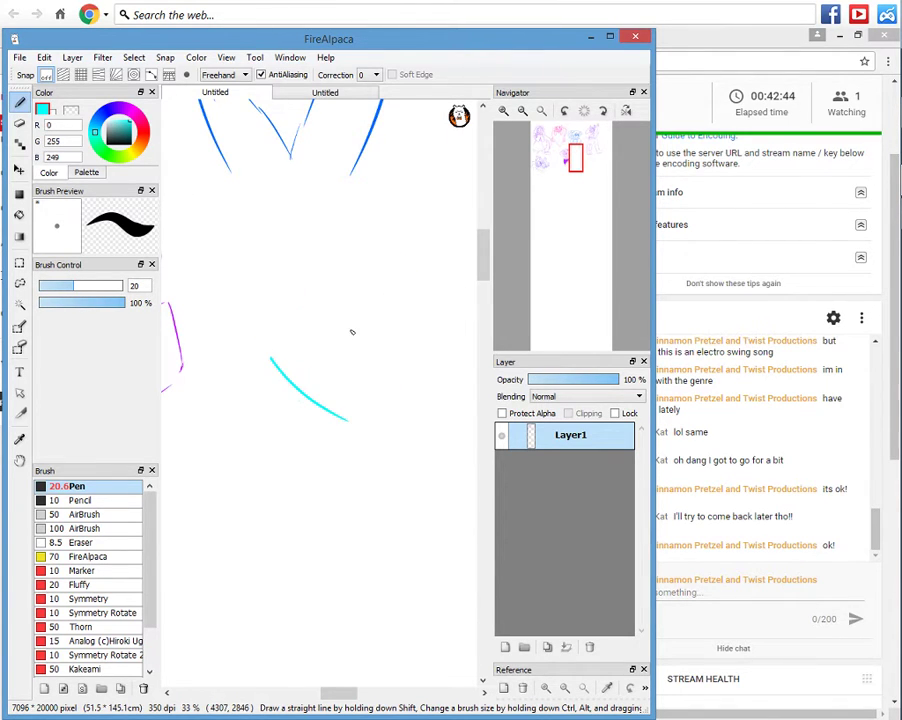
{"action": "key", "text": "ctrl+z"}
{"action": "left_click_drag", "start_coordinate": [274, 366], "coordinate": [336, 412]}
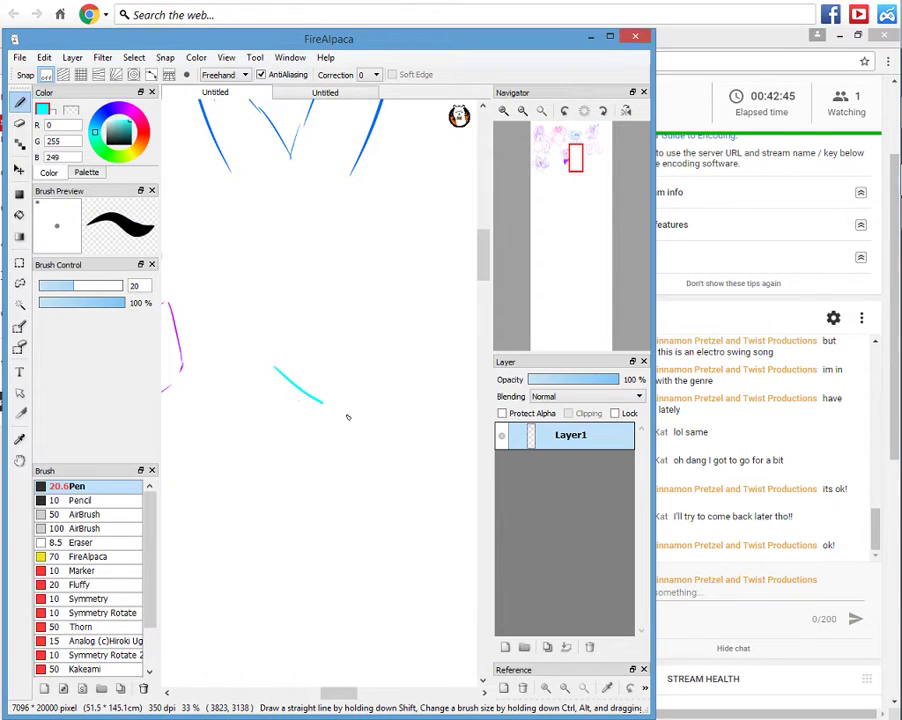
{"action": "key", "text": "ctrl+z"}
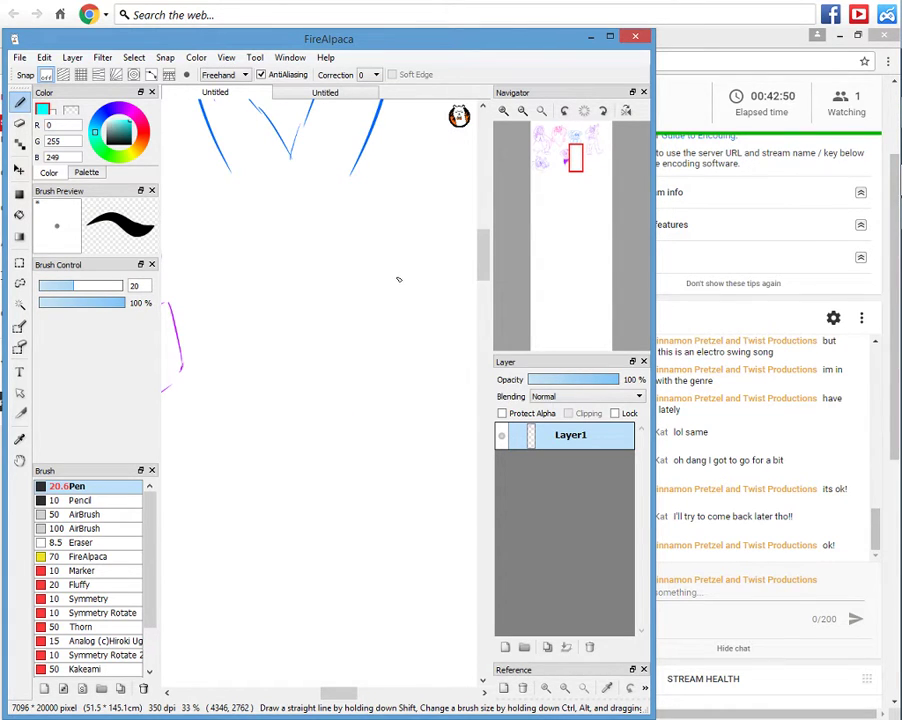
{"action": "left_click", "coordinate": [20, 57]}
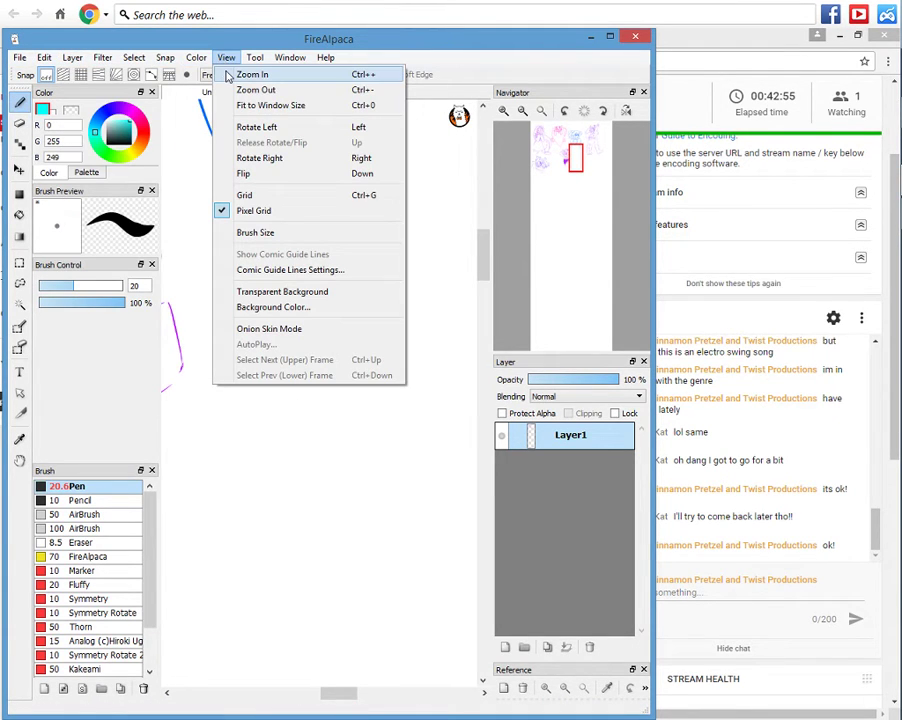
{"action": "left_click", "coordinate": [242, 333]}
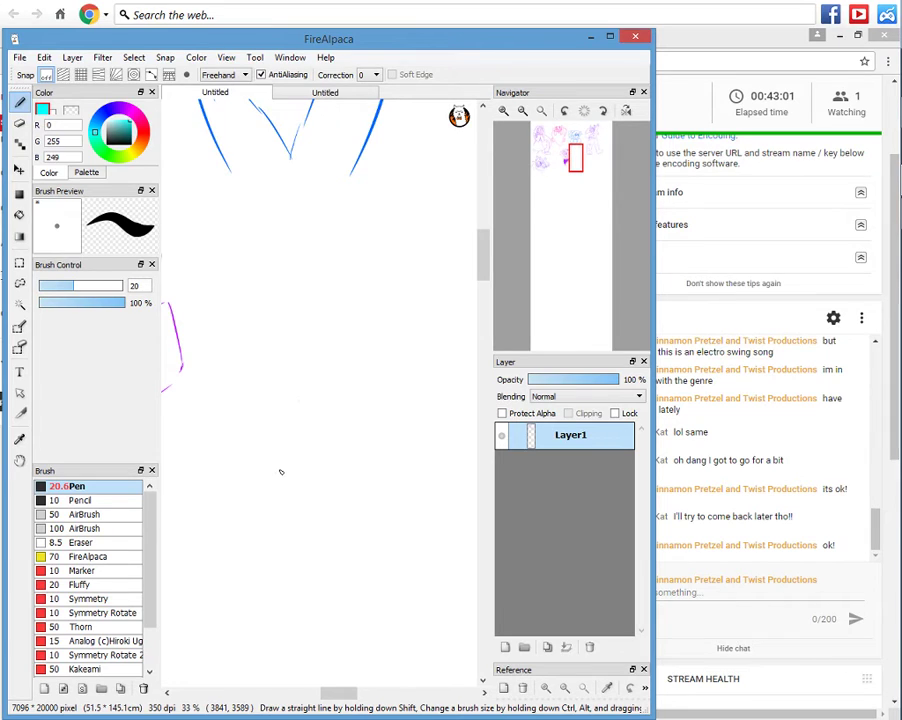
Draw a cyan face outline from two curved strokes, trying an eye inside it and undoing the eye.
{"action": "left_click_drag", "start_coordinate": [261, 395], "coordinate": [336, 467]}
{"action": "left_click_drag", "start_coordinate": [390, 267], "coordinate": [345, 460]}
{"action": "mouse_move", "coordinate": [285, 306]}
{"action": "left_mouse_down"}
{"action": "mouse_move", "coordinate": [297, 333]}
{"action": "mouse_move", "coordinate": [329, 327]}
{"action": "mouse_move", "coordinate": [321, 347]}
{"action": "left_mouse_up"}
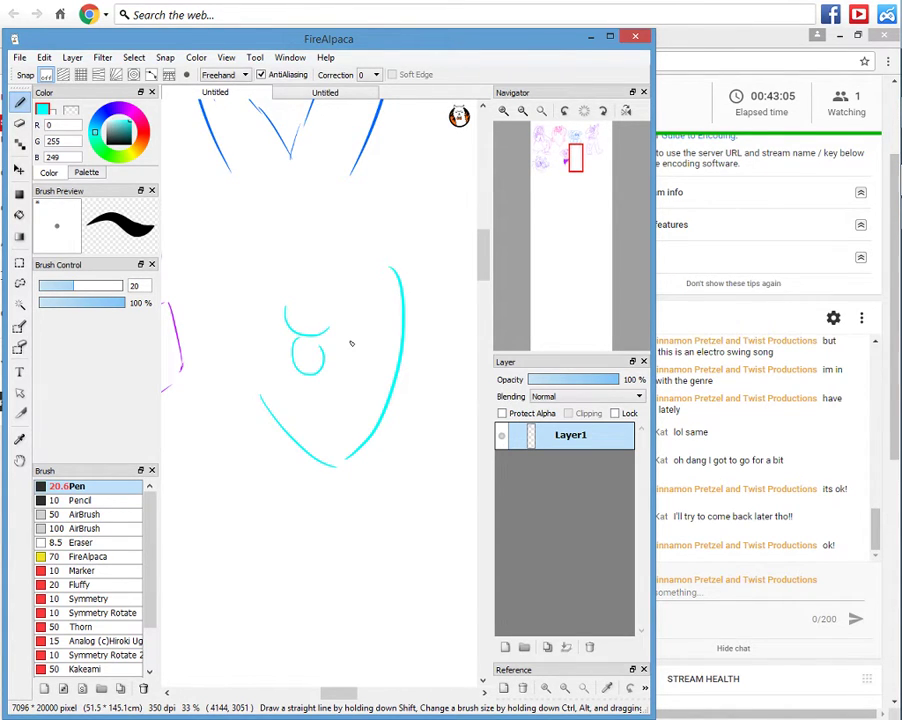
{"action": "key", "text": "ctrl+z"}
{"action": "key", "text": "ctrl+z"}
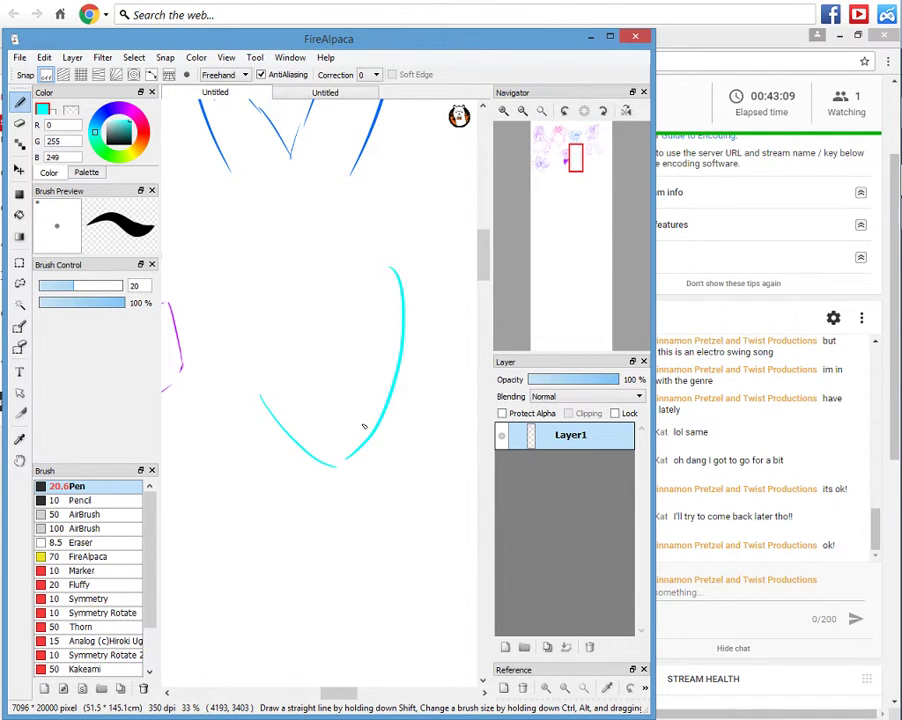
Add a heart-shaped open mouth and two half-closed eyes inside the cyan face outline.
{"action": "left_click_drag", "start_coordinate": [363, 424], "coordinate": [345, 440]}
{"action": "left_click_drag", "start_coordinate": [311, 307], "coordinate": [342, 331]}
{"action": "left_click_drag", "start_coordinate": [313, 323], "coordinate": [325, 333]}
{"action": "left_click_drag", "start_coordinate": [366, 334], "coordinate": [389, 325]}
{"action": "left_click_drag", "start_coordinate": [370, 338], "coordinate": [370, 352]}
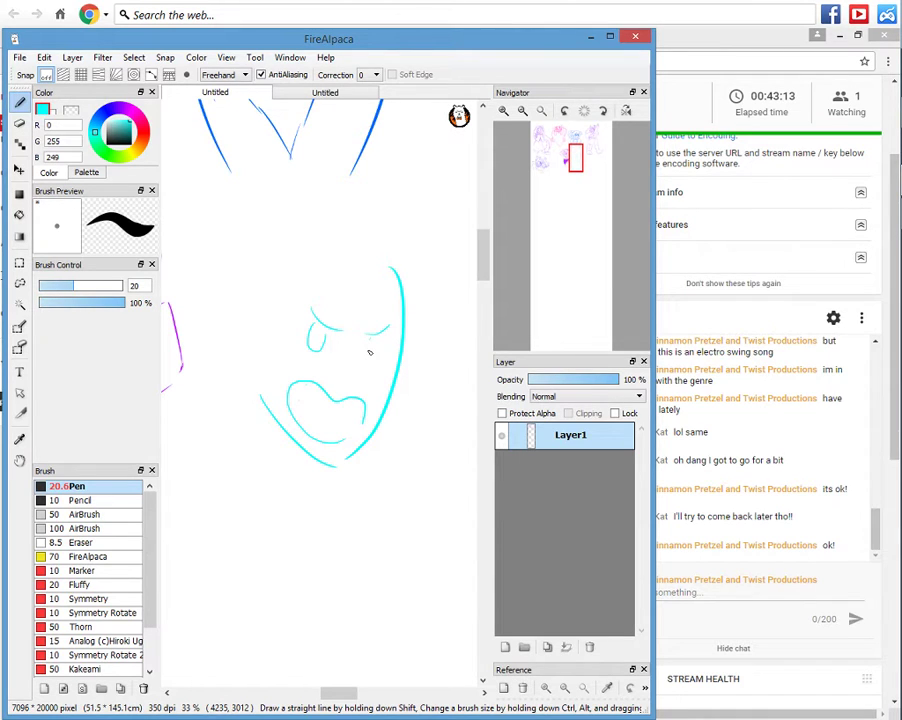
Undo all strokes of the cyan face, including its outline.
{"action": "key", "text": "ctrl+z"}
{"action": "key", "text": "ctrl+z"}
{"action": "key", "text": "ctrl+z"}
{"action": "key", "text": "ctrl+z"}
{"action": "key", "text": "ctrl+z"}
{"action": "key", "text": "ctrl+z"}
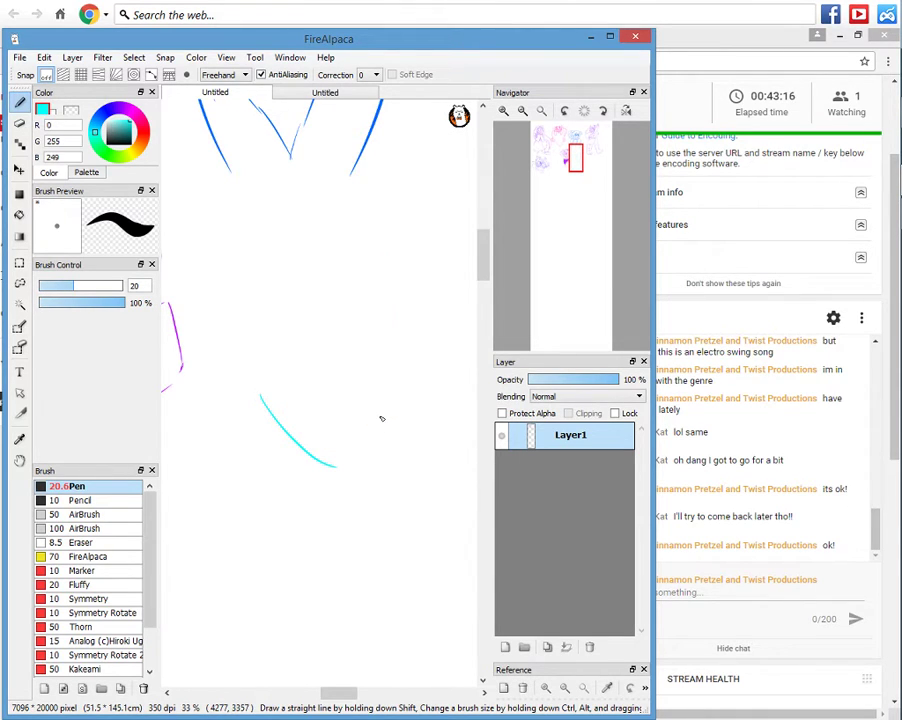
{"action": "key", "text": "ctrl+z"}
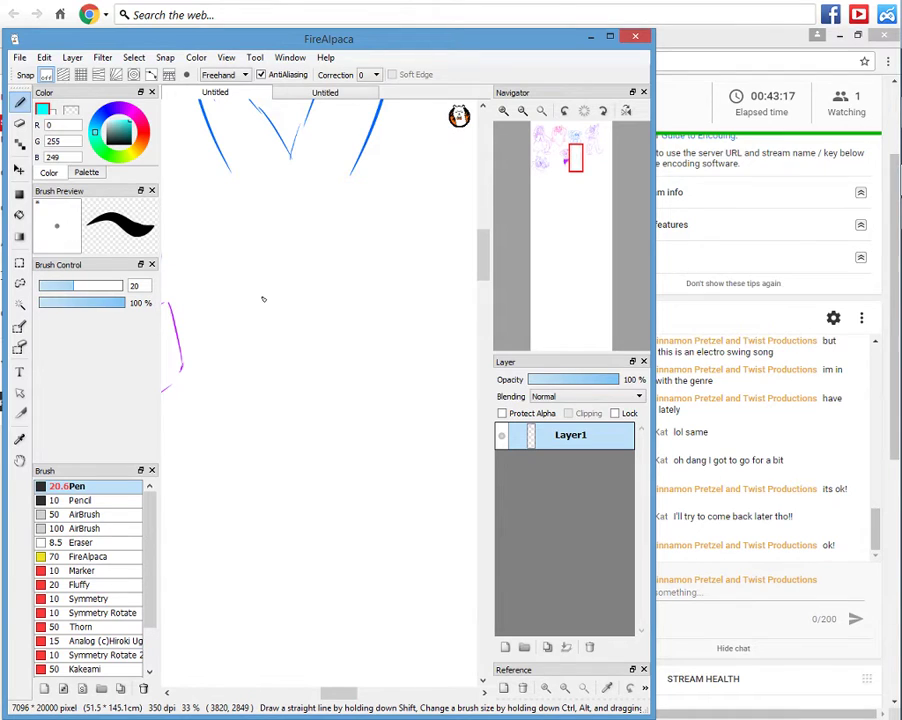
Handwrite "brb" in cyan on the blank area below the blue doodle.
{"action": "left_click_drag", "start_coordinate": [260, 318], "coordinate": [262, 405]}
{"action": "left_click_drag", "start_coordinate": [329, 400], "coordinate": [350, 357]}
{"action": "left_click_drag", "start_coordinate": [365, 334], "coordinate": [367, 404]}
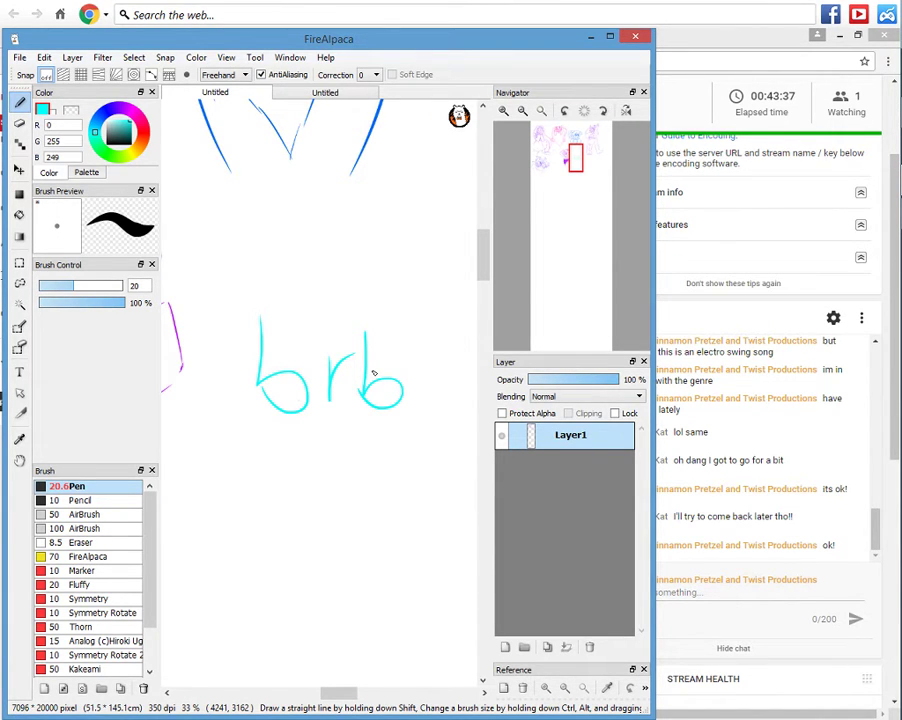
{"action": "left_click", "coordinate": [585, 37]}
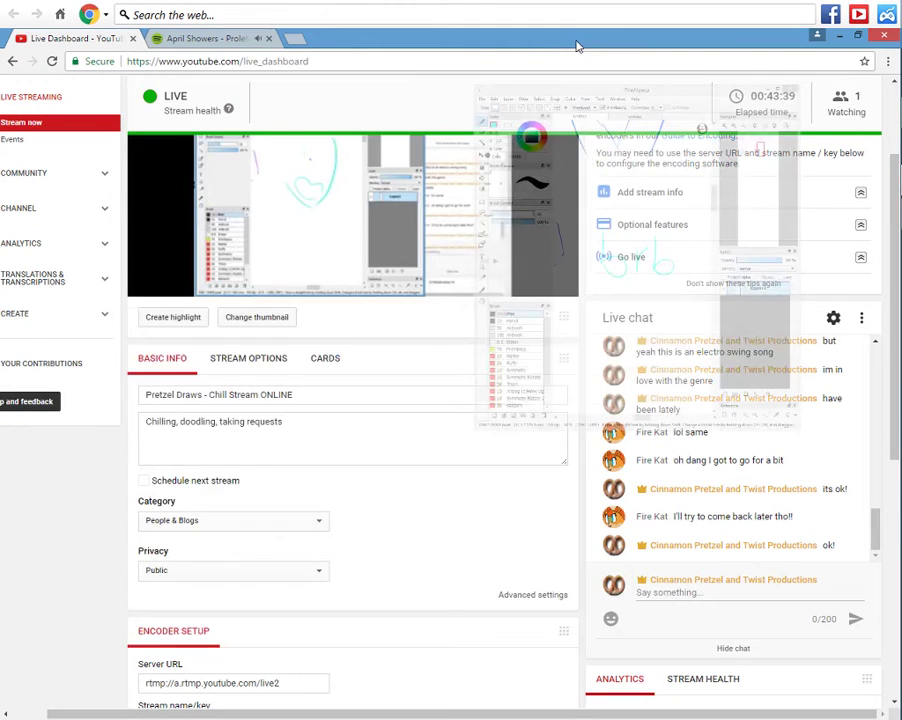
{"action": "left_click", "coordinate": [295, 38]}
{"action": "type", "text": "d"}
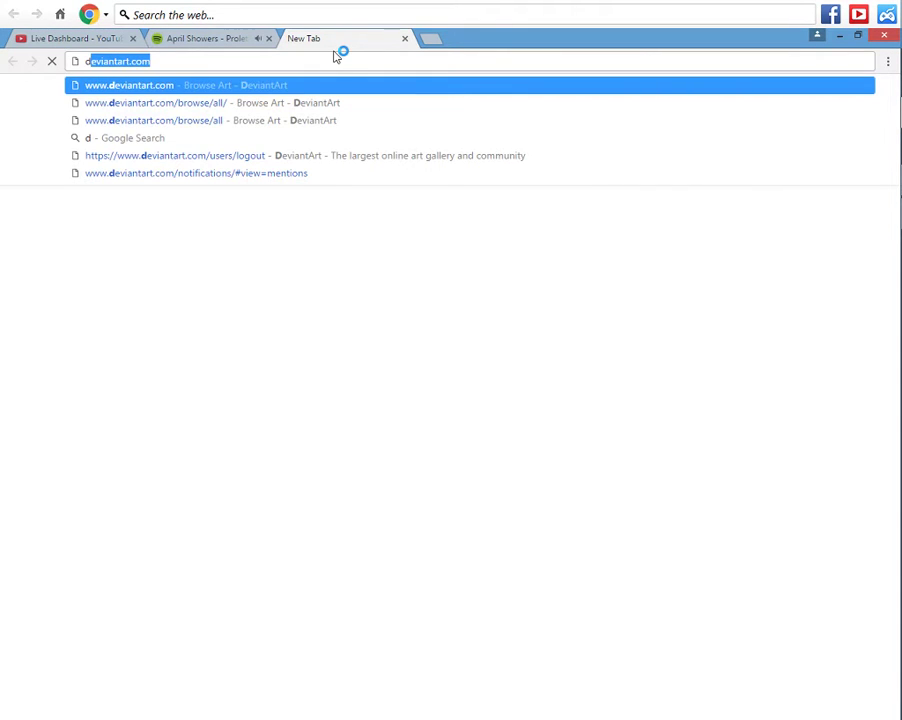
{"action": "key", "text": "Return"}
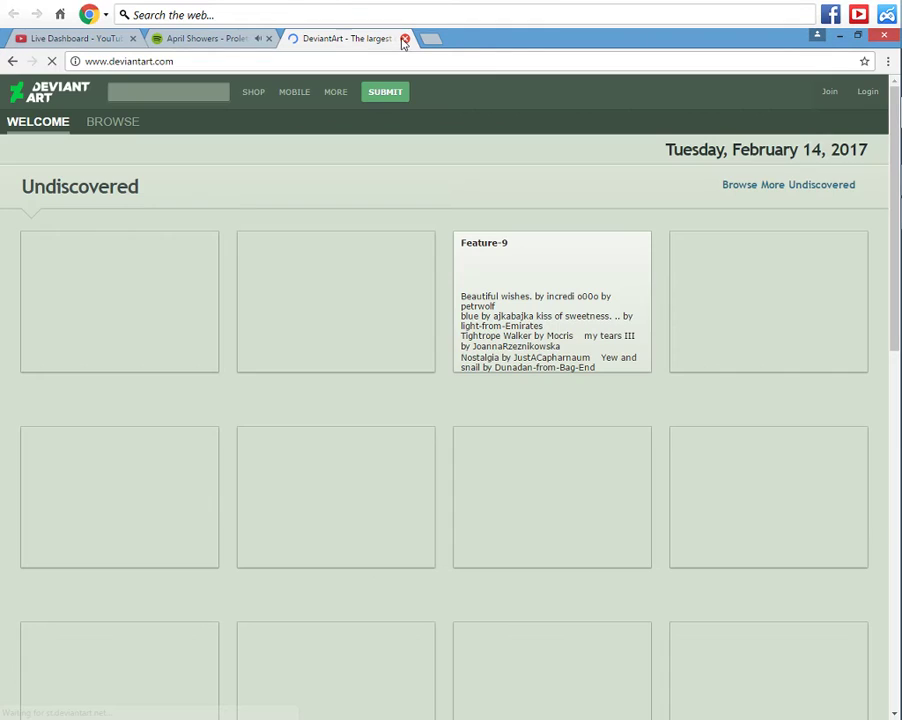
{"action": "left_click", "coordinate": [404, 39]}
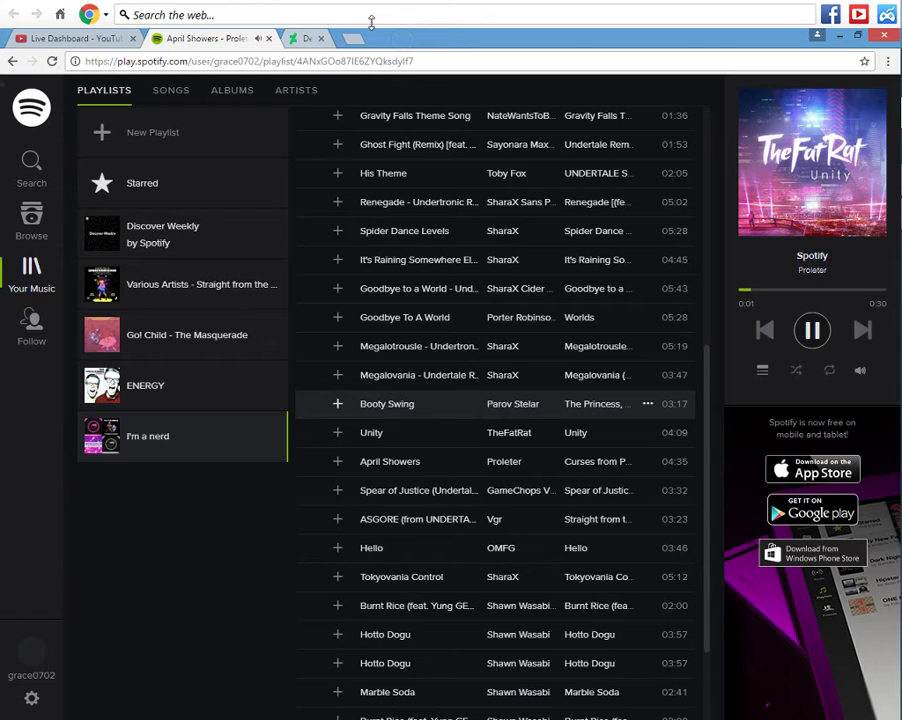
{"action": "left_click", "coordinate": [105, 40]}
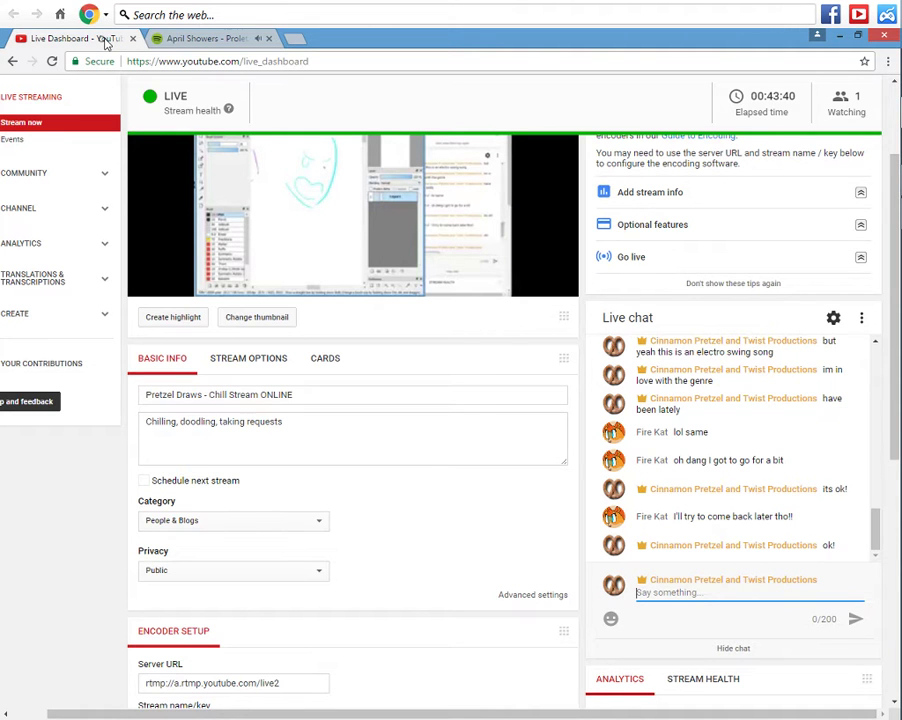
{"action": "left_click", "coordinate": [880, 182]}
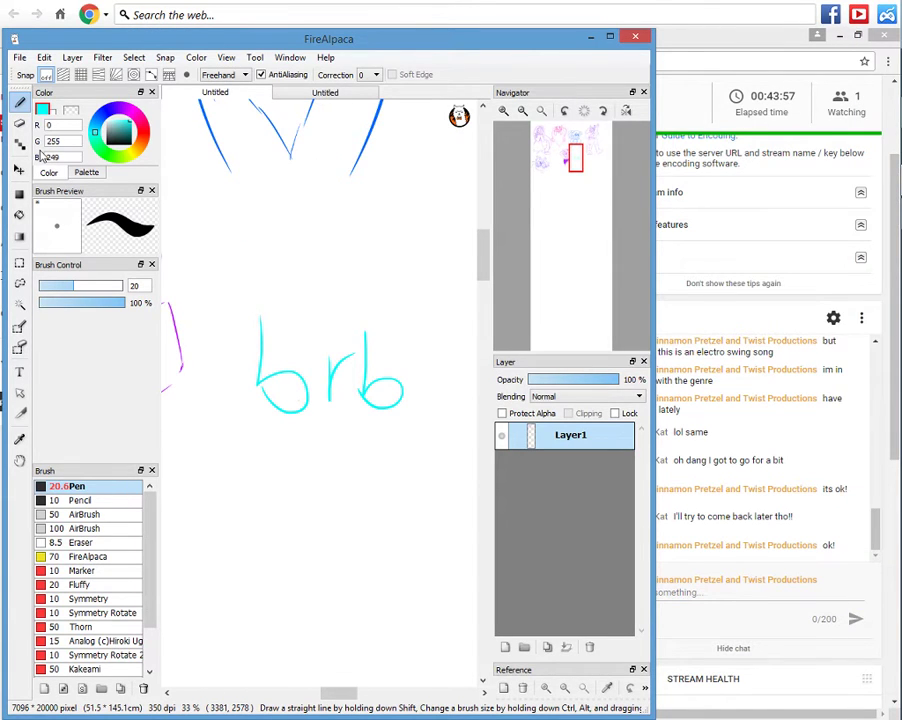
Undo the handwritten "brb" note.
{"action": "key", "text": "ctrl+z"}
{"action": "key", "text": "ctrl+z"}
{"action": "key", "text": "ctrl+z"}
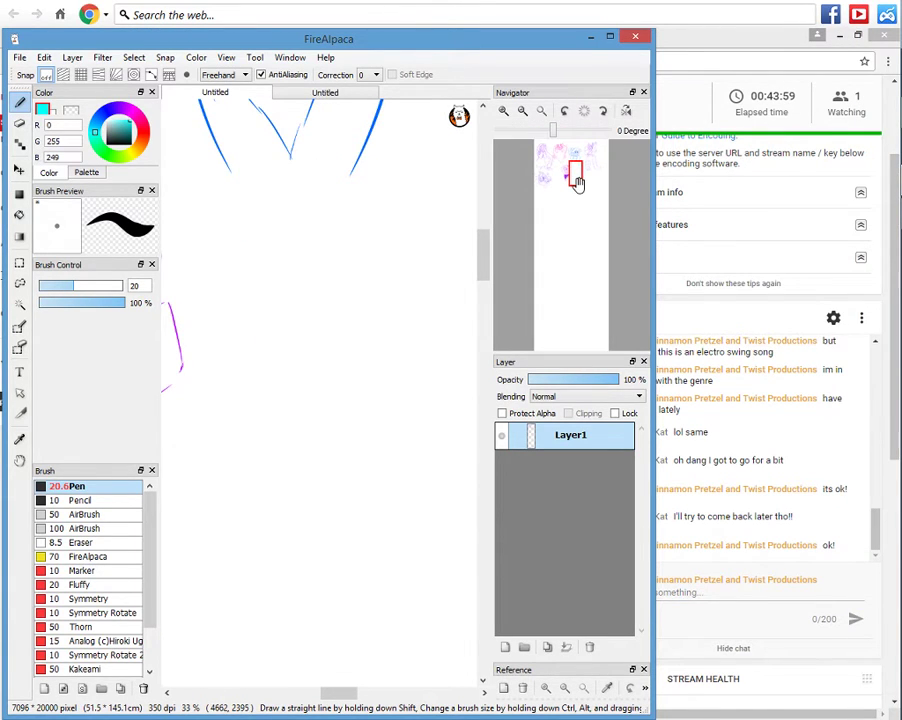
{"action": "left_click_drag", "start_coordinate": [577, 183], "coordinate": [577, 167]}
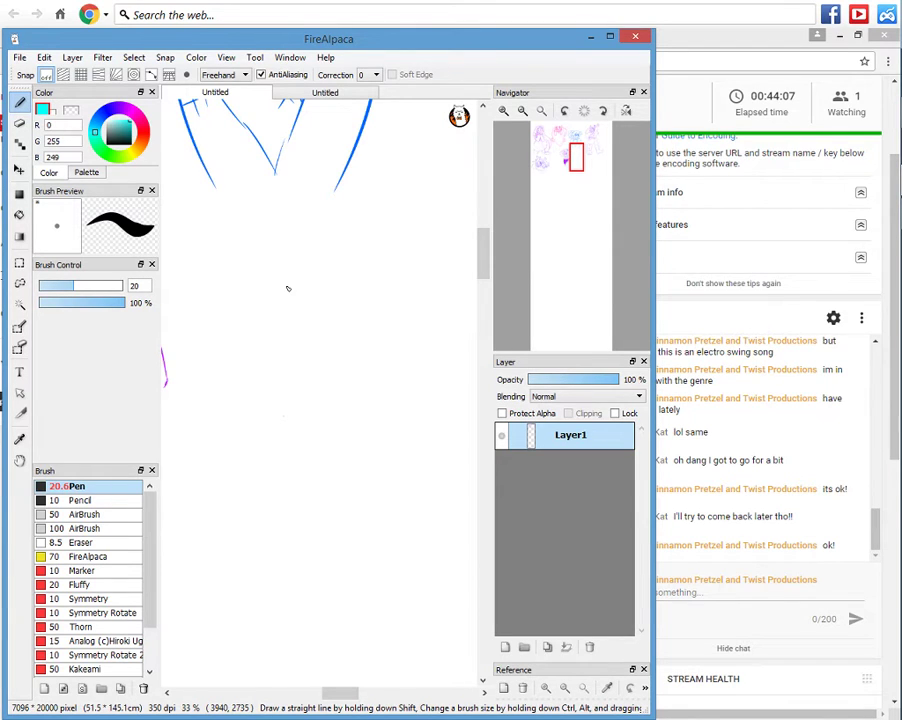
{"action": "mouse_move", "coordinate": [277, 379]}
{"action": "left_mouse_down"}
{"action": "mouse_move", "coordinate": [352, 434]}
{"action": "mouse_move", "coordinate": [392, 282]}
{"action": "left_mouse_up"}
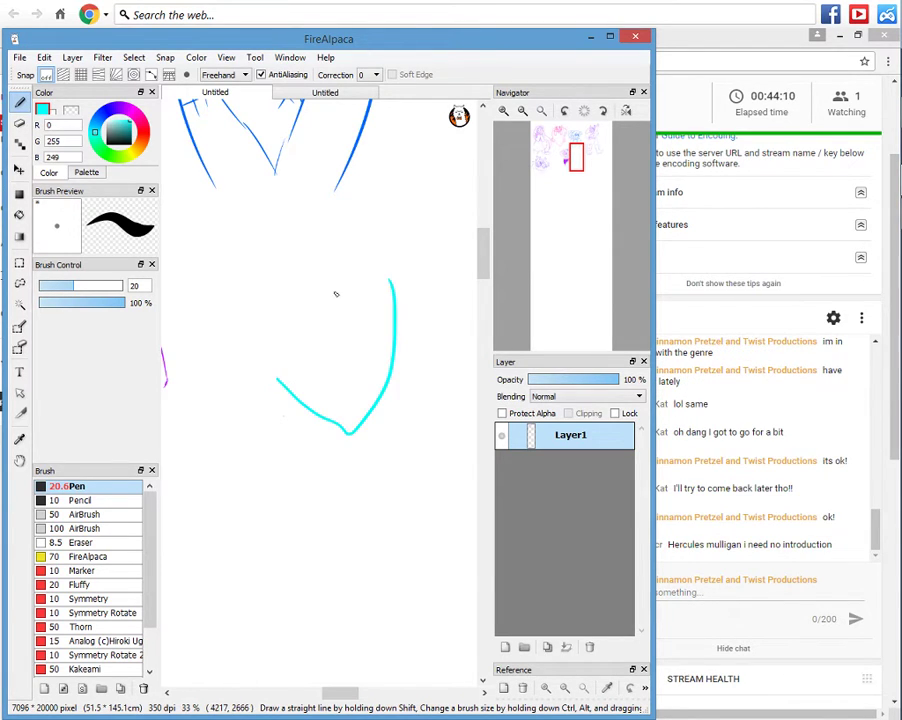
{"action": "key", "text": "ctrl+z"}
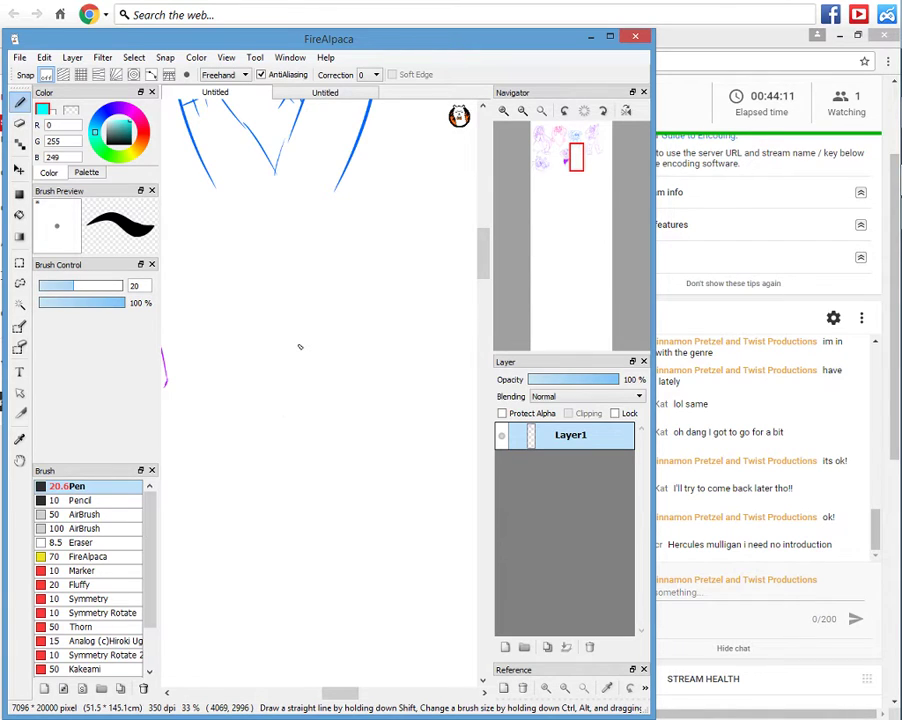
{"action": "left_click_drag", "start_coordinate": [239, 307], "coordinate": [362, 458]}
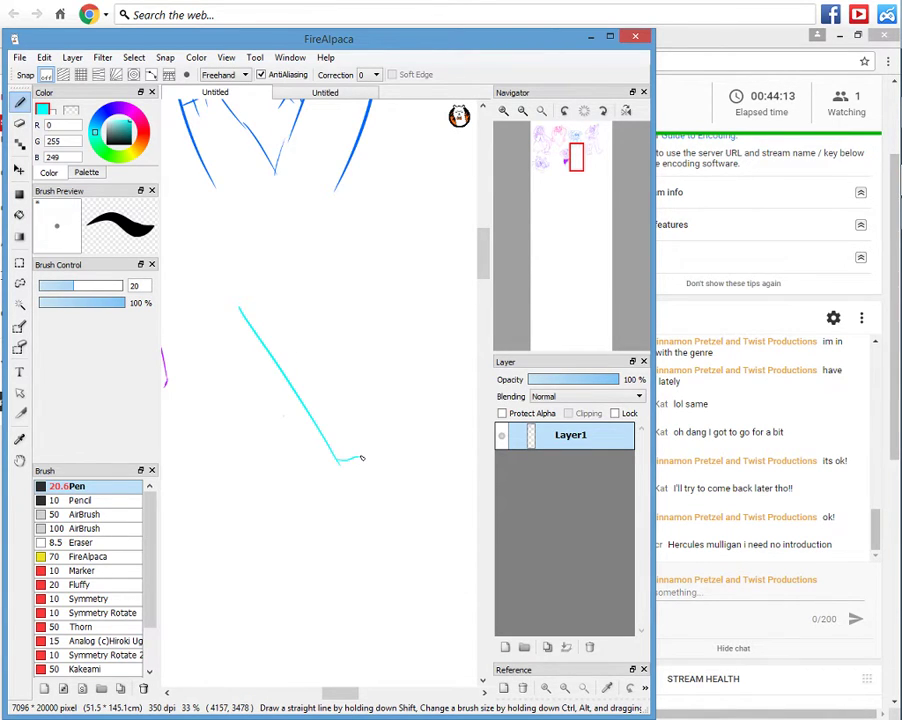
{"action": "key", "text": "ctrl+z"}
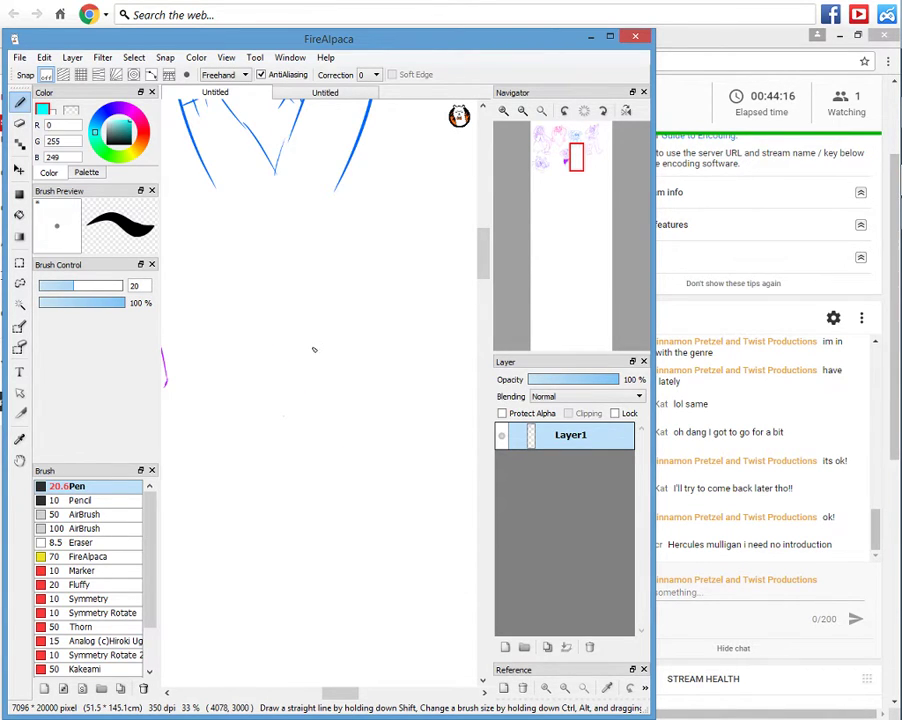
Sketch a small winking face in cyan below the blue doodle, with outline, eyes, nose, round mouth and a squiggle beside it.
{"action": "left_click_drag", "start_coordinate": [307, 348], "coordinate": [363, 243]}
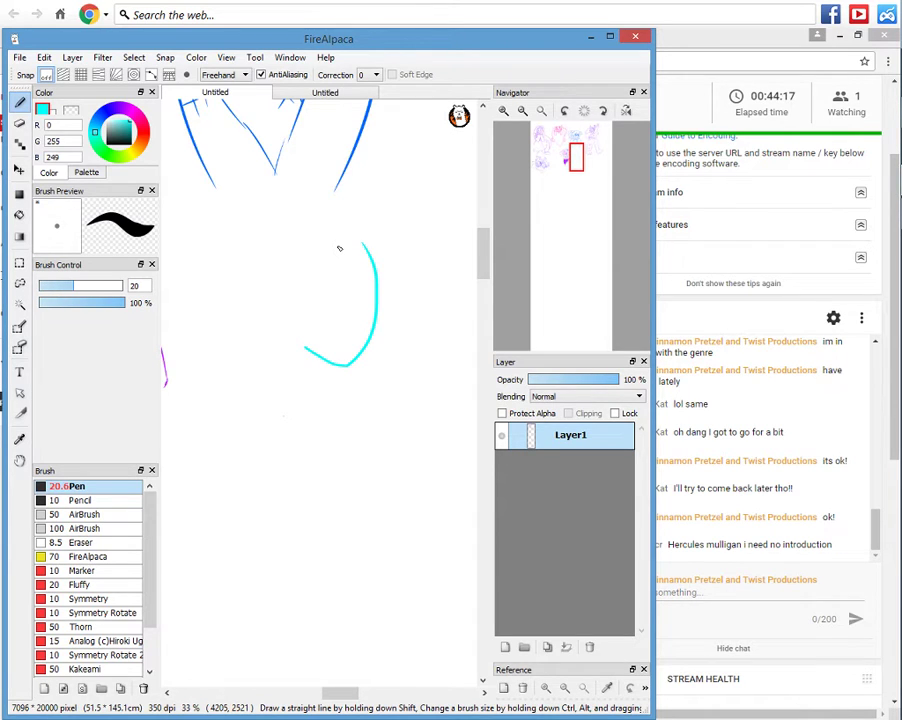
{"action": "left_click_drag", "start_coordinate": [336, 287], "coordinate": [337, 301]}
{"action": "left_click_drag", "start_coordinate": [316, 303], "coordinate": [338, 310]}
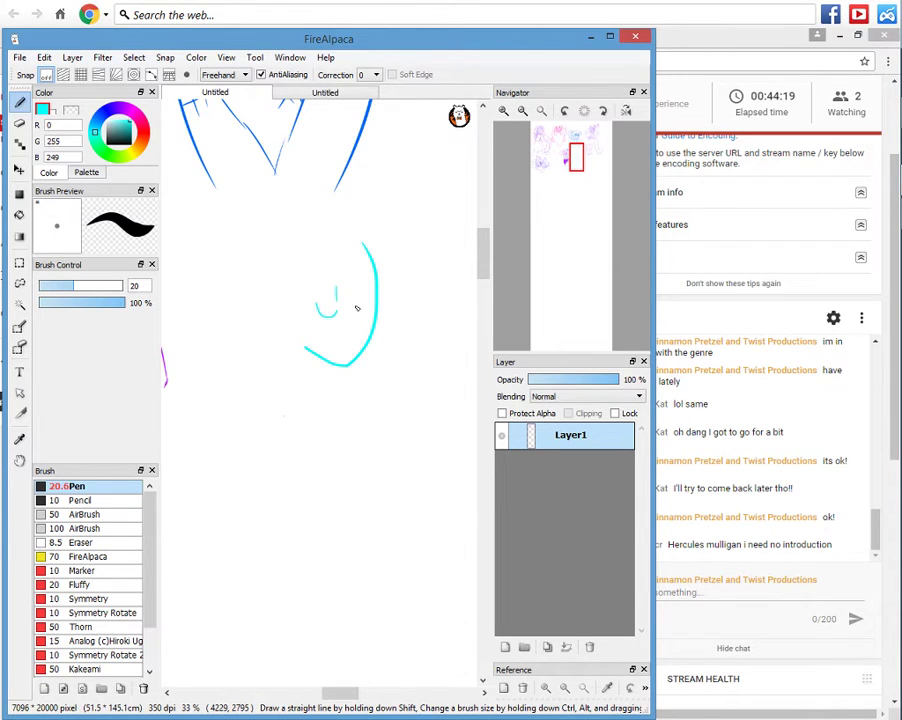
{"action": "left_click_drag", "start_coordinate": [356, 264], "coordinate": [358, 299]}
{"action": "left_click_drag", "start_coordinate": [348, 300], "coordinate": [345, 318]}
{"action": "left_click_drag", "start_coordinate": [354, 325], "coordinate": [338, 359]}
{"action": "left_click_drag", "start_coordinate": [390, 291], "coordinate": [421, 277]}
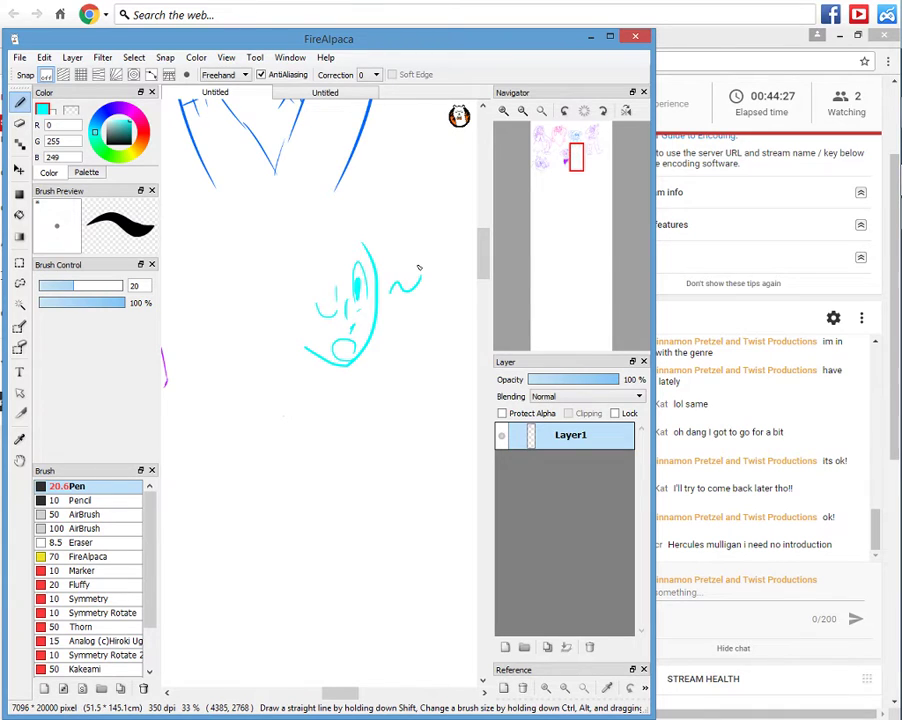
Add diagonal blush lines across the cyan face and an eyebrow above each eye.
{"action": "left_click_drag", "start_coordinate": [337, 313], "coordinate": [328, 329]}
{"action": "left_click_drag", "start_coordinate": [342, 315], "coordinate": [334, 328]}
{"action": "left_click_drag", "start_coordinate": [348, 316], "coordinate": [340, 328]}
{"action": "left_click_drag", "start_coordinate": [361, 314], "coordinate": [350, 333]}
{"action": "left_click_drag", "start_coordinate": [367, 314], "coordinate": [359, 330]}
{"action": "left_click_drag", "start_coordinate": [373, 315], "coordinate": [366, 327]}
{"action": "left_click_drag", "start_coordinate": [344, 259], "coordinate": [357, 248]}
{"action": "left_click_drag", "start_coordinate": [333, 278], "coordinate": [316, 277]}
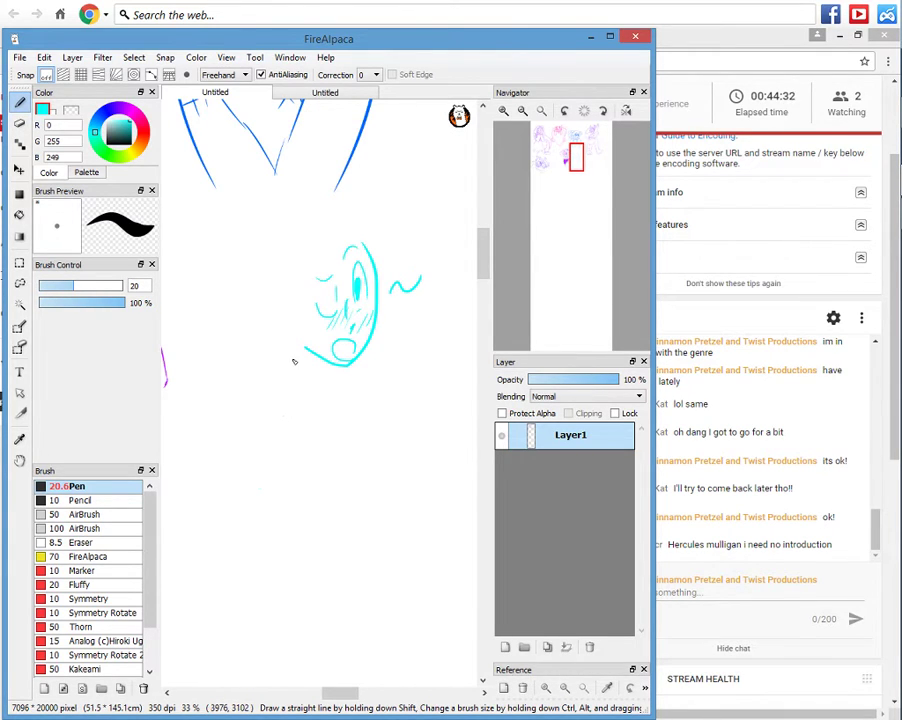
Draw the neck and a bent arm with its hand resting on the hip below the cyan face.
{"action": "left_click_drag", "start_coordinate": [310, 366], "coordinate": [304, 389]}
{"action": "left_click_drag", "start_coordinate": [358, 354], "coordinate": [374, 377]}
{"action": "left_click_drag", "start_coordinate": [303, 386], "coordinate": [195, 405]}
{"action": "left_click_drag", "start_coordinate": [287, 415], "coordinate": [308, 448]}
{"action": "left_click_drag", "start_coordinate": [189, 428], "coordinate": [277, 476]}
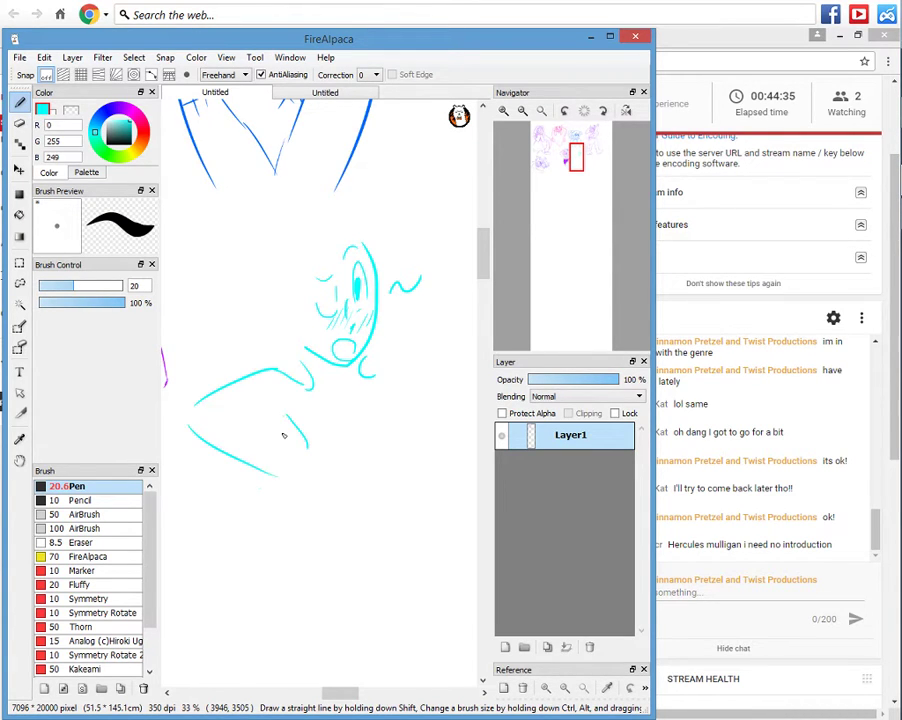
{"action": "left_click_drag", "start_coordinate": [289, 413], "coordinate": [246, 414]}
{"action": "left_click_drag", "start_coordinate": [252, 416], "coordinate": [307, 440]}
{"action": "left_click_drag", "start_coordinate": [279, 479], "coordinate": [309, 461]}
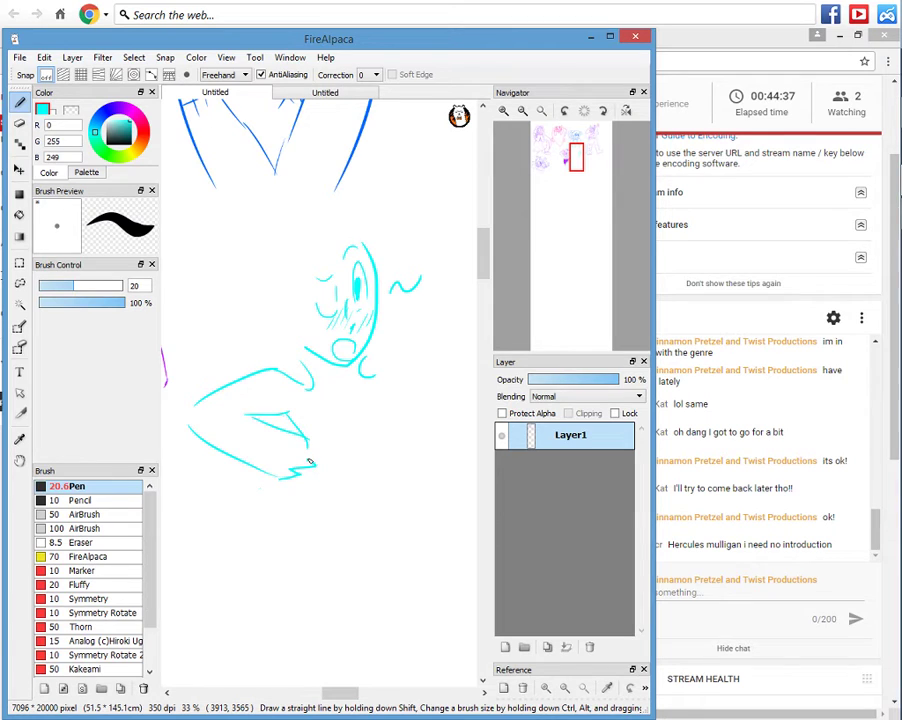
Draw the cyan figure's standing leg and foot, extending down from the hand on the hip.
{"action": "mouse_move", "coordinate": [577, 157]}
{"action": "left_mouse_down"}
{"action": "mouse_move", "coordinate": [580, 177]}
{"action": "mouse_move", "coordinate": [575, 167]}
{"action": "left_mouse_up"}
{"action": "mouse_move", "coordinate": [308, 258]}
{"action": "left_mouse_down"}
{"action": "mouse_move", "coordinate": [376, 514]}
{"action": "mouse_move", "coordinate": [416, 464]}
{"action": "mouse_move", "coordinate": [393, 317]}
{"action": "left_mouse_up"}
{"action": "left_click_drag", "start_coordinate": [575, 167], "coordinate": [582, 166]}
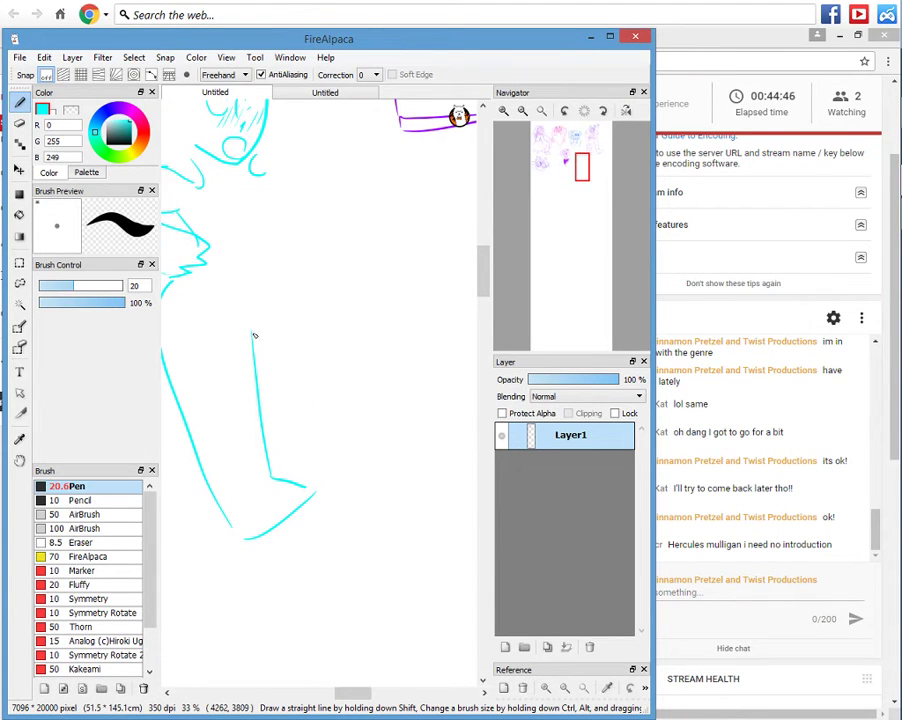
Draw the other leg stretched out sideways with its foot, and an arm raised overhead with an open hand.
{"action": "mouse_move", "coordinate": [252, 334]}
{"action": "left_mouse_down"}
{"action": "mouse_move", "coordinate": [429, 330]}
{"action": "mouse_move", "coordinate": [433, 231]}
{"action": "mouse_move", "coordinate": [381, 265]}
{"action": "left_mouse_up"}
{"action": "mouse_move", "coordinate": [274, 195]}
{"action": "left_mouse_down"}
{"action": "mouse_move", "coordinate": [290, 220]}
{"action": "mouse_move", "coordinate": [381, 264]}
{"action": "left_mouse_up"}
{"action": "mouse_move", "coordinate": [265, 173]}
{"action": "left_mouse_down"}
{"action": "mouse_move", "coordinate": [248, 157]}
{"action": "mouse_move", "coordinate": [304, 431]}
{"action": "mouse_move", "coordinate": [360, 279]}
{"action": "mouse_move", "coordinate": [377, 270]}
{"action": "mouse_move", "coordinate": [416, 300]}
{"action": "mouse_move", "coordinate": [398, 322]}
{"action": "left_mouse_up"}
{"action": "left_click_drag", "start_coordinate": [356, 467], "coordinate": [394, 343]}
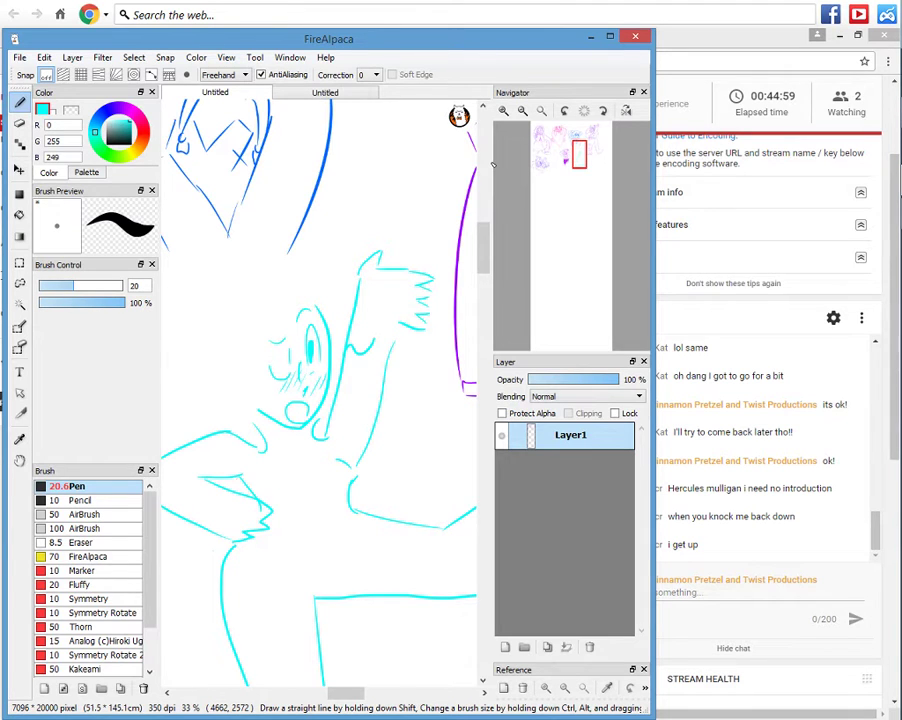
Switch to Chrome, send "what" in the YouTube live chat, and return to FireAlpaca.
{"action": "left_click", "coordinate": [589, 38]}
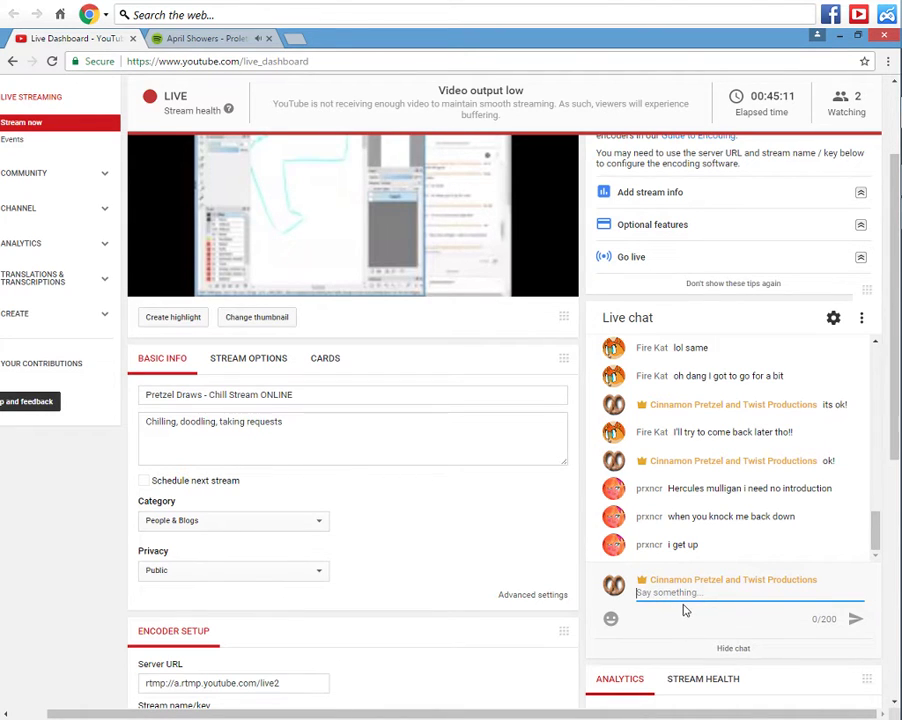
{"action": "type", "text": "what"}
{"action": "key", "text": "Return"}
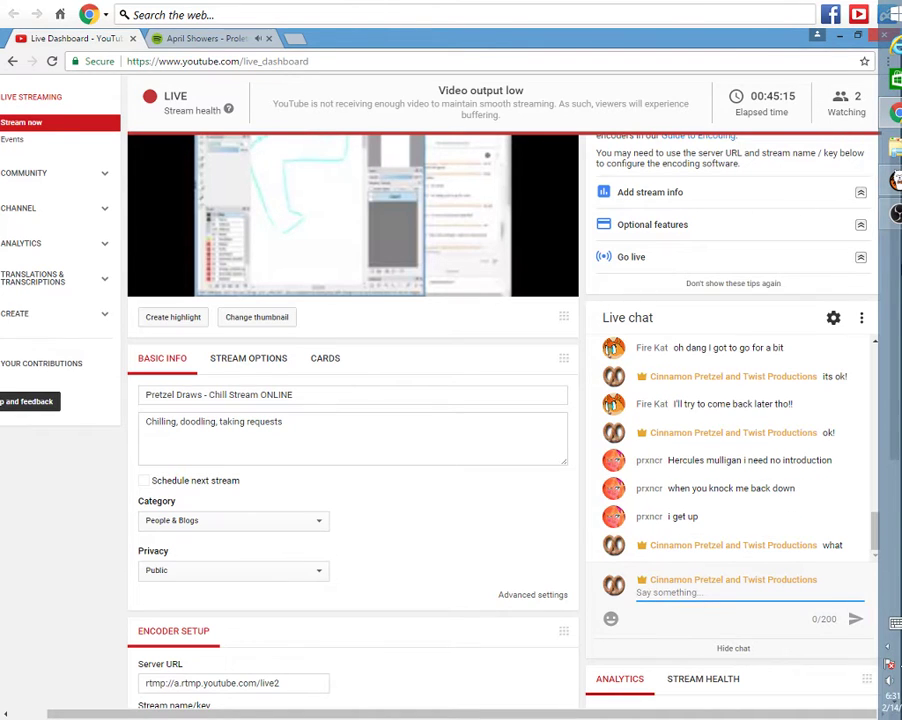
{"action": "left_click", "coordinate": [888, 181]}
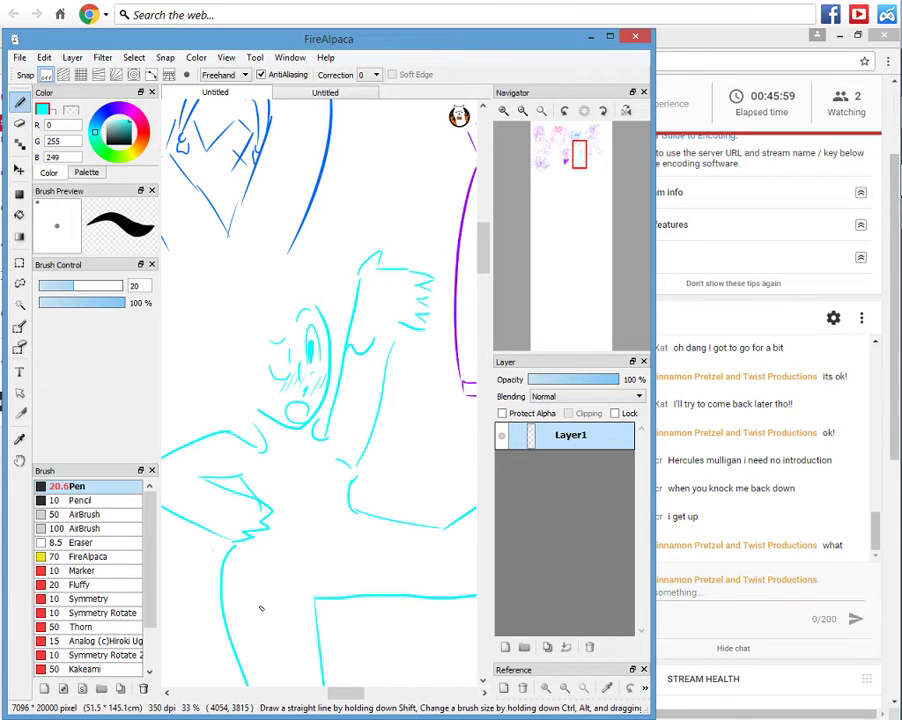
Detail the standing leg's foot as a shoe with crease lines and a scalloped sole, and add a cuff around the ankle.
{"action": "left_click_drag", "start_coordinate": [579, 155], "coordinate": [580, 183]}
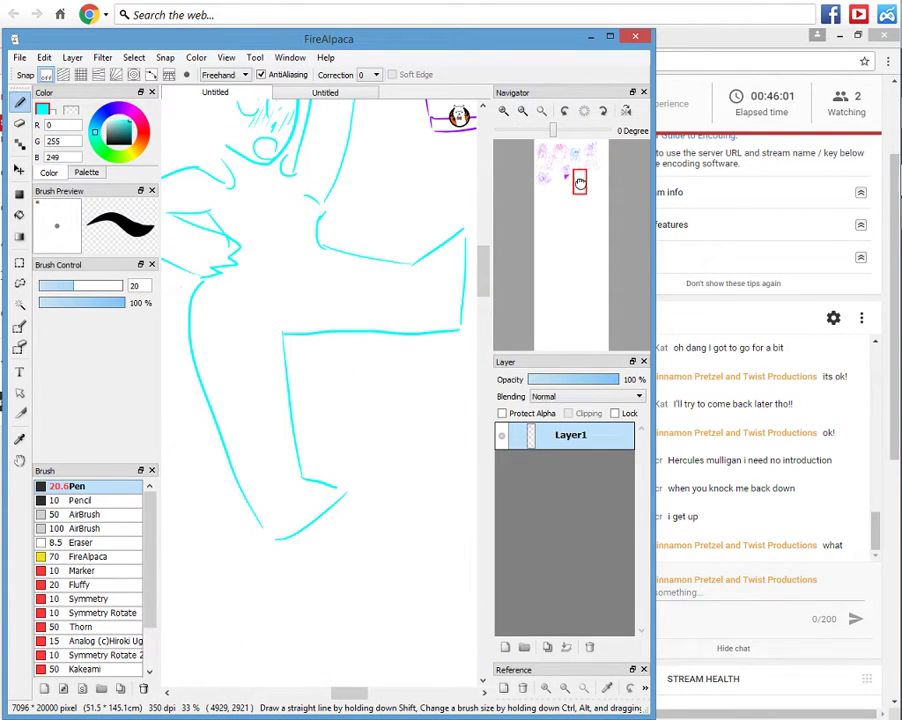
{"action": "mouse_move", "coordinate": [292, 460]}
{"action": "left_mouse_down"}
{"action": "mouse_move", "coordinate": [285, 491]}
{"action": "mouse_move", "coordinate": [336, 487]}
{"action": "left_mouse_up"}
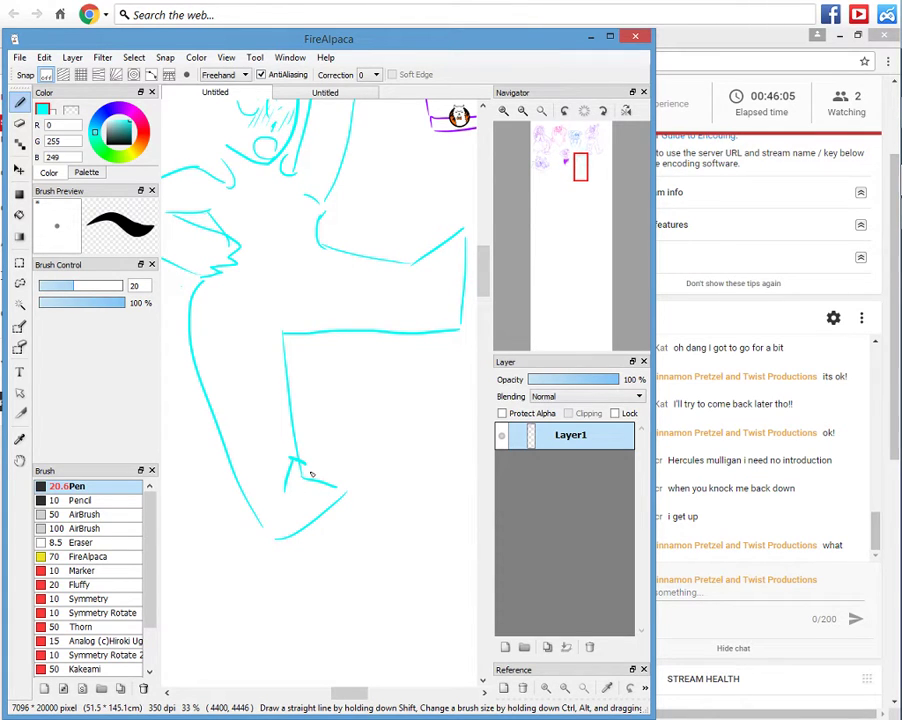
{"action": "key", "text": "ctrl+z"}
{"action": "mouse_move", "coordinate": [301, 464]}
{"action": "left_mouse_down"}
{"action": "mouse_move", "coordinate": [285, 486]}
{"action": "mouse_move", "coordinate": [316, 512]}
{"action": "left_mouse_up"}
{"action": "mouse_move", "coordinate": [272, 540]}
{"action": "left_mouse_down"}
{"action": "mouse_move", "coordinate": [288, 543]}
{"action": "mouse_move", "coordinate": [343, 493]}
{"action": "left_mouse_up"}
{"action": "mouse_move", "coordinate": [261, 511]}
{"action": "left_mouse_down"}
{"action": "mouse_move", "coordinate": [302, 495]}
{"action": "mouse_move", "coordinate": [292, 489]}
{"action": "left_mouse_up"}
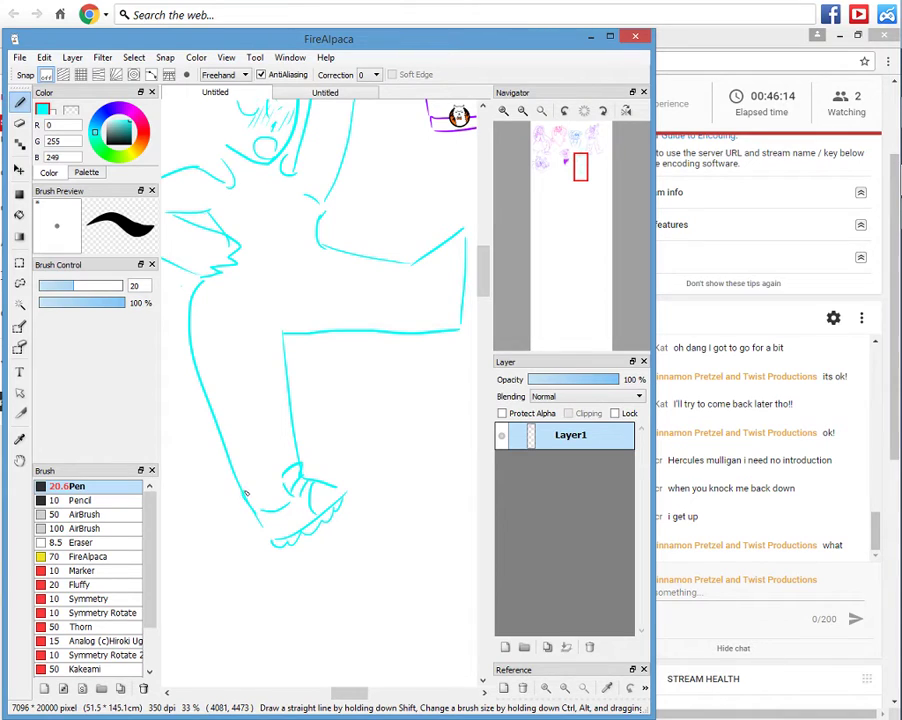
{"action": "mouse_move", "coordinate": [238, 486]}
{"action": "left_mouse_down"}
{"action": "mouse_move", "coordinate": [283, 471]}
{"action": "mouse_move", "coordinate": [278, 482]}
{"action": "left_mouse_up"}
{"action": "mouse_move", "coordinate": [224, 447]}
{"action": "left_mouse_down"}
{"action": "mouse_move", "coordinate": [230, 473]}
{"action": "mouse_move", "coordinate": [314, 452]}
{"action": "mouse_move", "coordinate": [292, 429]}
{"action": "left_mouse_up"}
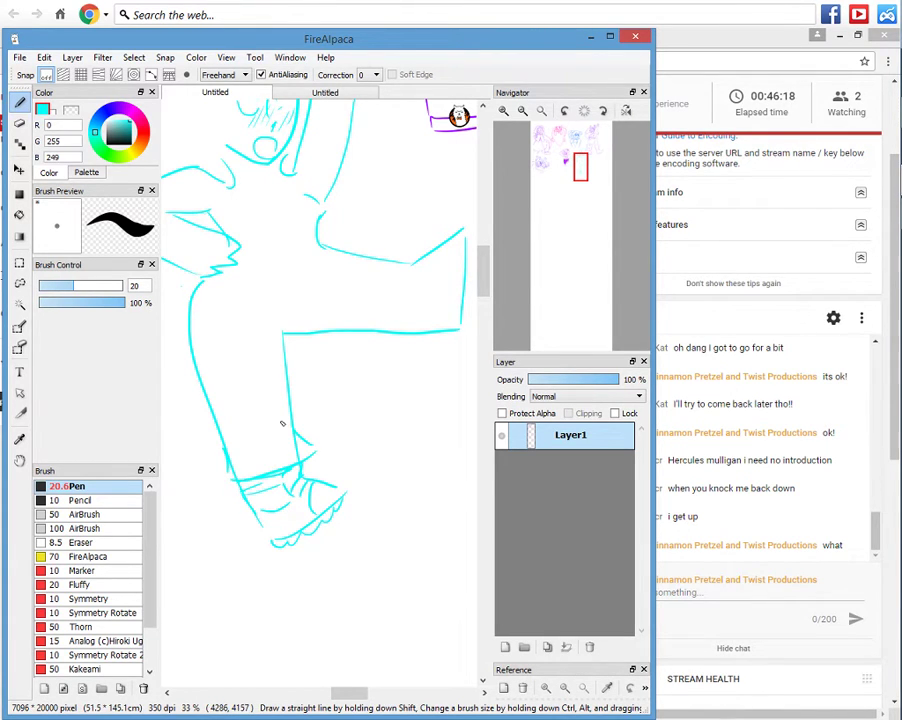
{"action": "left_click_drag", "start_coordinate": [229, 460], "coordinate": [294, 452]}
Draw a curved double-line shirt hem across the hips and short crease lines where the legs meet.
{"action": "left_click_drag", "start_coordinate": [290, 310], "coordinate": [283, 331]}
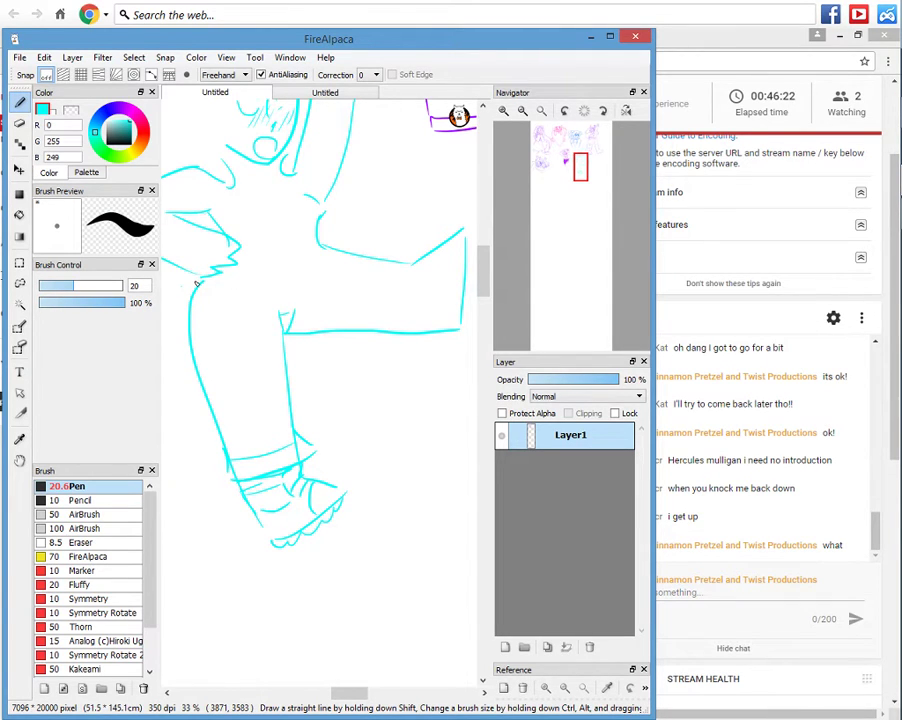
{"action": "left_click_drag", "start_coordinate": [198, 299], "coordinate": [351, 290]}
{"action": "left_click_drag", "start_coordinate": [347, 258], "coordinate": [339, 297]}
{"action": "mouse_move", "coordinate": [202, 291]}
{"action": "left_mouse_down"}
{"action": "mouse_move", "coordinate": [227, 300]}
{"action": "mouse_move", "coordinate": [347, 261]}
{"action": "left_mouse_up"}
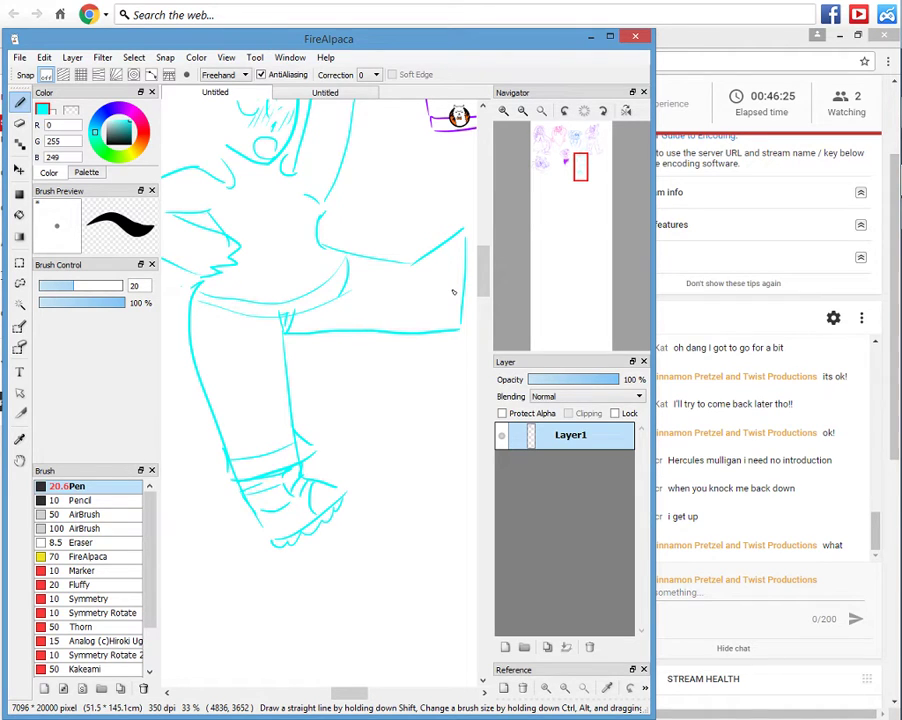
Handwrite "Stick ur leggy out real far" in cyan below the outstretched leg.
{"action": "left_click_drag", "start_coordinate": [340, 356], "coordinate": [323, 382]}
{"action": "left_click_drag", "start_coordinate": [353, 357], "coordinate": [353, 382]}
{"action": "left_click_drag", "start_coordinate": [343, 369], "coordinate": [364, 368]}
{"action": "left_click_drag", "start_coordinate": [375, 364], "coordinate": [377, 376]}
{"action": "mouse_move", "coordinate": [390, 366]}
{"action": "left_mouse_down"}
{"action": "mouse_move", "coordinate": [386, 377]}
{"action": "mouse_move", "coordinate": [402, 378]}
{"action": "left_mouse_up"}
{"action": "left_click_drag", "start_coordinate": [422, 353], "coordinate": [422, 378]}
{"action": "left_click_drag", "start_coordinate": [350, 390], "coordinate": [366, 392]}
{"action": "left_click_drag", "start_coordinate": [374, 390], "coordinate": [374, 404]}
{"action": "left_click_drag", "start_coordinate": [367, 420], "coordinate": [371, 433]}
{"action": "left_click_drag", "start_coordinate": [385, 418], "coordinate": [371, 449]}
{"action": "mouse_move", "coordinate": [403, 417]}
{"action": "left_mouse_down"}
{"action": "mouse_move", "coordinate": [394, 443]}
{"action": "mouse_move", "coordinate": [425, 450]}
{"action": "left_mouse_up"}
{"action": "left_click_drag", "start_coordinate": [378, 458], "coordinate": [382, 470]}
{"action": "left_click_drag", "start_coordinate": [392, 458], "coordinate": [402, 470]}
{"action": "mouse_move", "coordinate": [414, 452]}
{"action": "left_mouse_down"}
{"action": "mouse_move", "coordinate": [418, 472]}
{"action": "mouse_move", "coordinate": [380, 495]}
{"action": "left_mouse_up"}
{"action": "mouse_move", "coordinate": [390, 486]}
{"action": "left_mouse_down"}
{"action": "mouse_move", "coordinate": [398, 496]}
{"action": "mouse_move", "coordinate": [420, 495]}
{"action": "left_mouse_up"}
{"action": "left_click_drag", "start_coordinate": [386, 509], "coordinate": [376, 532]}
{"action": "mouse_move", "coordinate": [371, 521]}
{"action": "left_mouse_down"}
{"action": "mouse_move", "coordinate": [404, 524]}
{"action": "mouse_move", "coordinate": [424, 514]}
{"action": "left_mouse_up"}
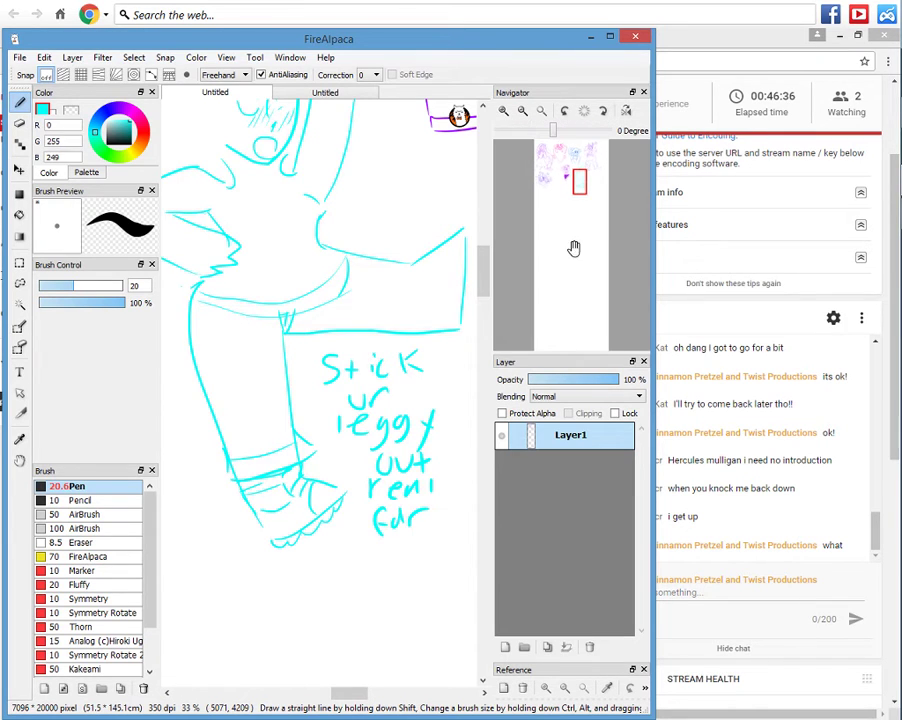
Handwrite "Fabulous" in cyan above the winking face.
{"action": "left_click", "coordinate": [578, 197]}
{"action": "left_click_drag", "start_coordinate": [577, 197], "coordinate": [577, 155]}
{"action": "left_click_drag", "start_coordinate": [188, 292], "coordinate": [197, 333]}
{"action": "left_click_drag", "start_coordinate": [188, 318], "coordinate": [204, 315]}
{"action": "mouse_move", "coordinate": [222, 302]}
{"action": "left_mouse_down"}
{"action": "mouse_move", "coordinate": [228, 324]}
{"action": "mouse_move", "coordinate": [240, 314]}
{"action": "left_mouse_up"}
{"action": "left_click_drag", "start_coordinate": [252, 293], "coordinate": [277, 304]}
{"action": "mouse_move", "coordinate": [288, 284]}
{"action": "left_mouse_down"}
{"action": "mouse_move", "coordinate": [289, 298]}
{"action": "mouse_move", "coordinate": [315, 272]}
{"action": "mouse_move", "coordinate": [319, 292]}
{"action": "left_mouse_up"}
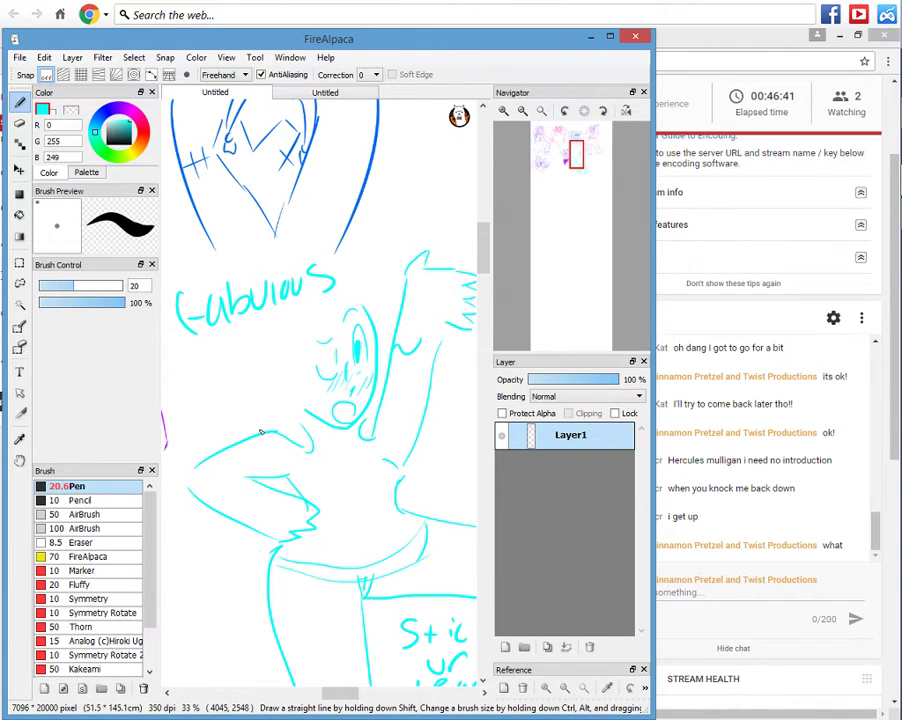
Draw sleeve hems on both upper arms and short hair with bangs around the cyan face.
{"action": "left_click_drag", "start_coordinate": [236, 447], "coordinate": [247, 479]}
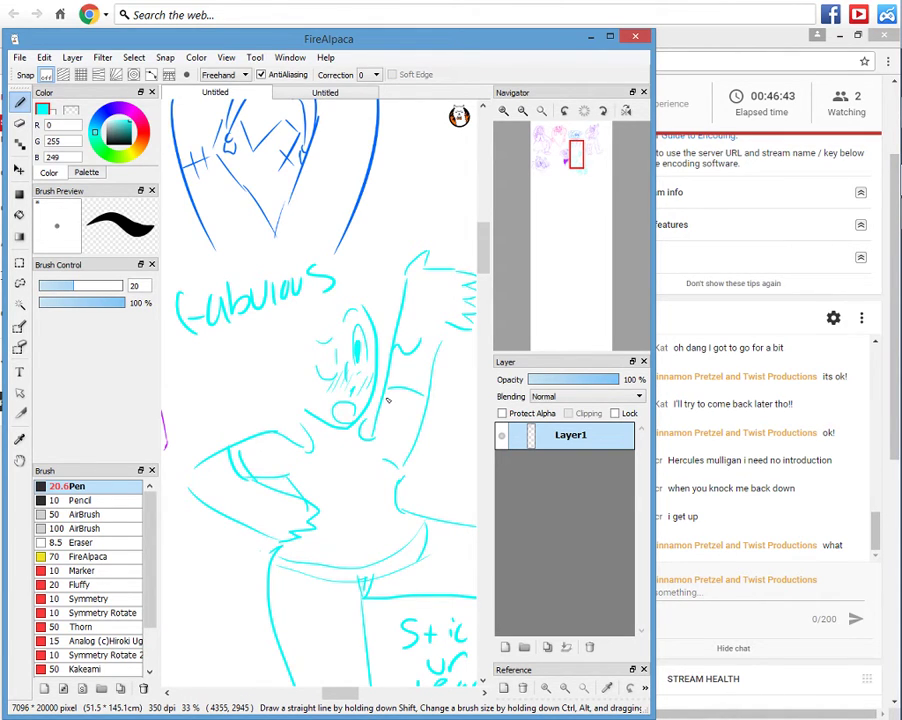
{"action": "left_click_drag", "start_coordinate": [388, 400], "coordinate": [412, 402]}
{"action": "left_click_drag", "start_coordinate": [374, 327], "coordinate": [328, 316]}
{"action": "mouse_move", "coordinate": [329, 309]}
{"action": "left_mouse_down"}
{"action": "mouse_move", "coordinate": [317, 400]}
{"action": "mouse_move", "coordinate": [302, 401]}
{"action": "left_mouse_up"}
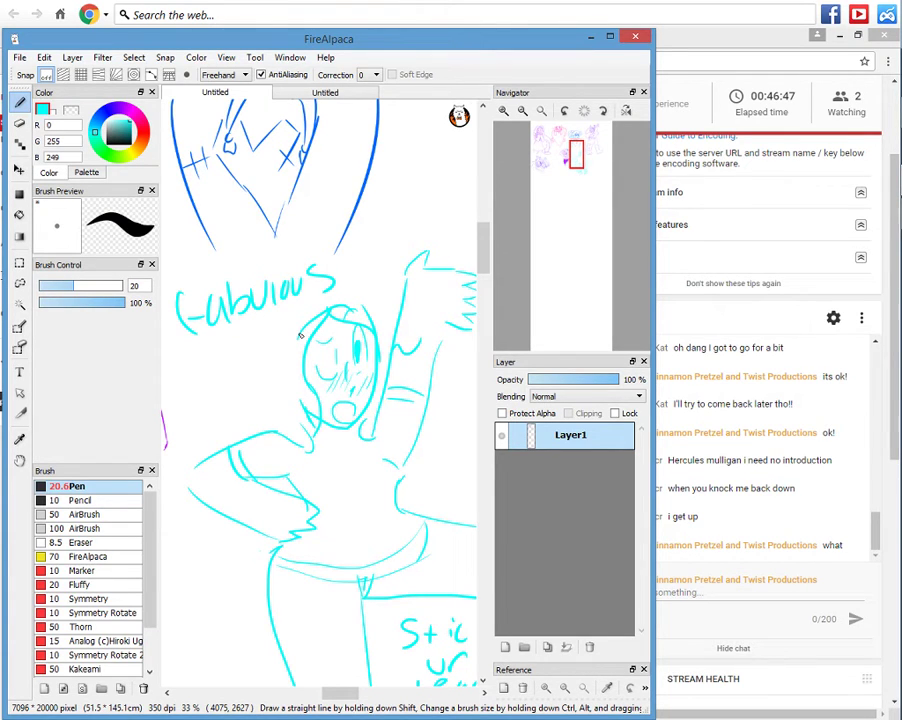
{"action": "left_click_drag", "start_coordinate": [336, 281], "coordinate": [381, 308]}
{"action": "mouse_move", "coordinate": [350, 304]}
{"action": "left_mouse_down"}
{"action": "mouse_move", "coordinate": [262, 388]}
{"action": "mouse_move", "coordinate": [303, 428]}
{"action": "left_mouse_up"}
Raise the system volume to 12.
{"action": "key", "text": "XF86AudioRaiseVolume"}
{"action": "key", "text": "XF86AudioRaiseVolume"}
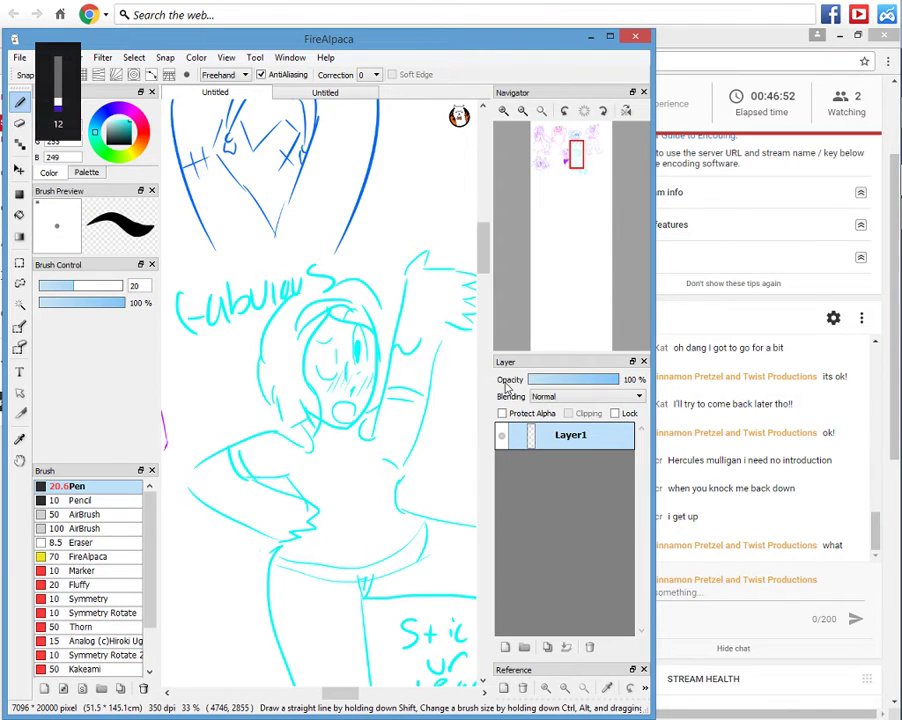
Add a curved neckline to the shirt, and draw a cuff, crease lines and a scalloped shoe sole on the outstretched leg.
{"action": "left_click", "coordinate": [577, 183]}
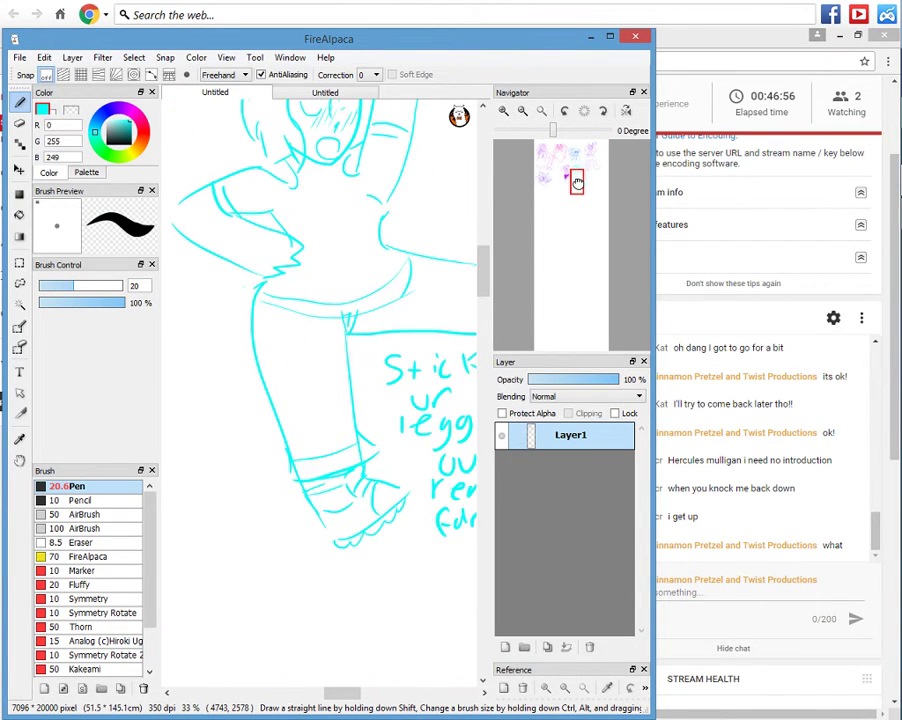
{"action": "left_click_drag", "start_coordinate": [577, 183], "coordinate": [579, 172]}
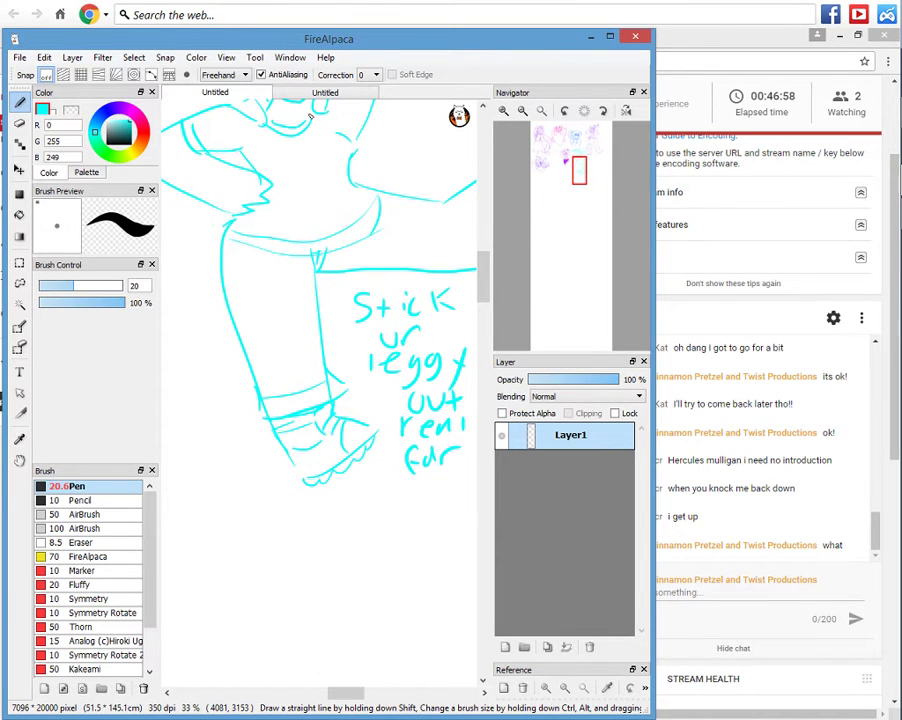
{"action": "left_click", "coordinate": [573, 186]}
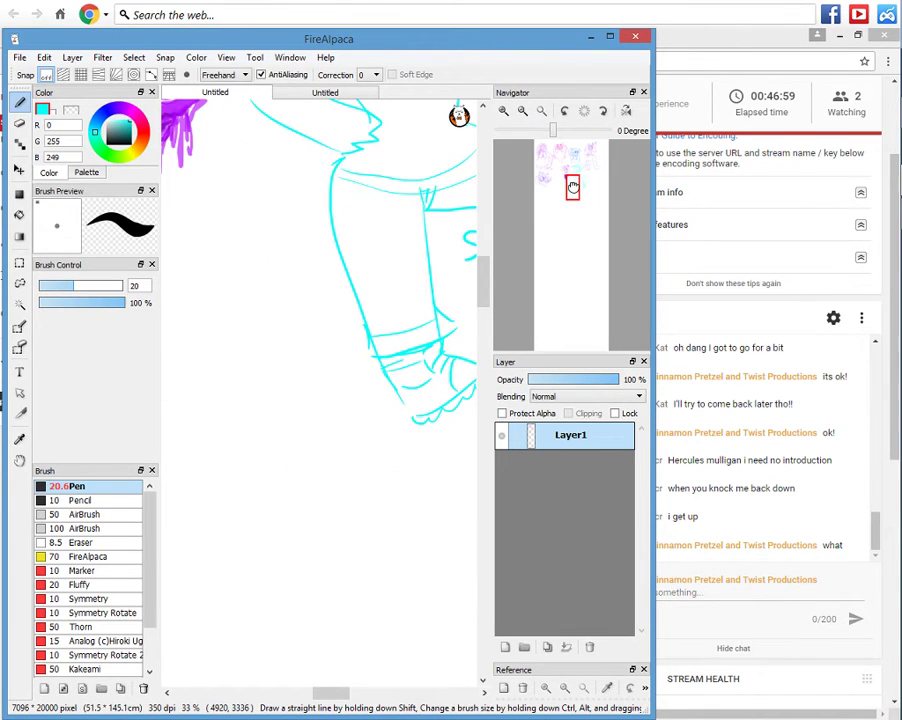
{"action": "left_click_drag", "start_coordinate": [573, 186], "coordinate": [586, 166]}
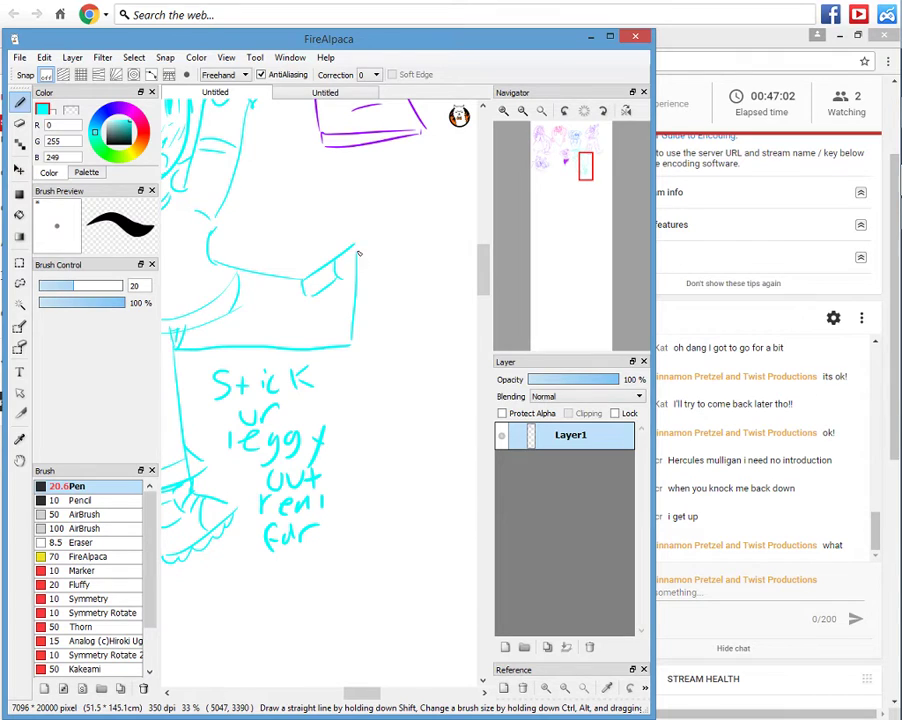
{"action": "left_click_drag", "start_coordinate": [368, 293], "coordinate": [357, 346]}
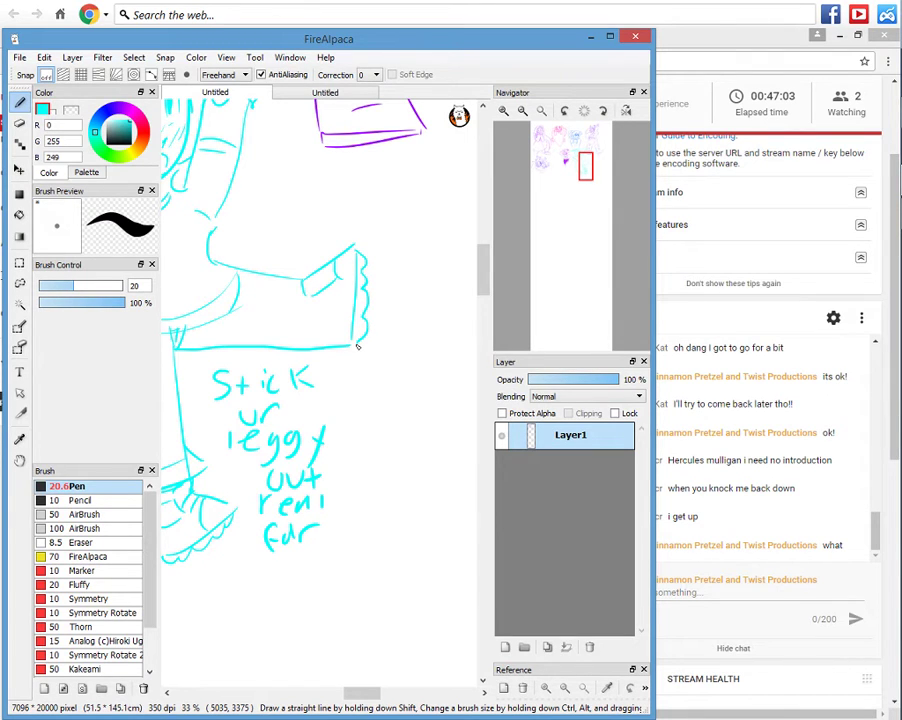
{"action": "left_click_drag", "start_coordinate": [329, 288], "coordinate": [322, 328]}
{"action": "mouse_move", "coordinate": [317, 274]}
{"action": "left_mouse_down"}
{"action": "mouse_move", "coordinate": [320, 286]}
{"action": "mouse_move", "coordinate": [330, 283]}
{"action": "left_mouse_up"}
{"action": "left_click_drag", "start_coordinate": [314, 295], "coordinate": [312, 344]}
{"action": "left_click_drag", "start_coordinate": [303, 276], "coordinate": [300, 351]}
{"action": "mouse_move", "coordinate": [286, 277]}
{"action": "left_mouse_down"}
{"action": "mouse_move", "coordinate": [301, 277]}
{"action": "mouse_move", "coordinate": [282, 347]}
{"action": "left_mouse_up"}
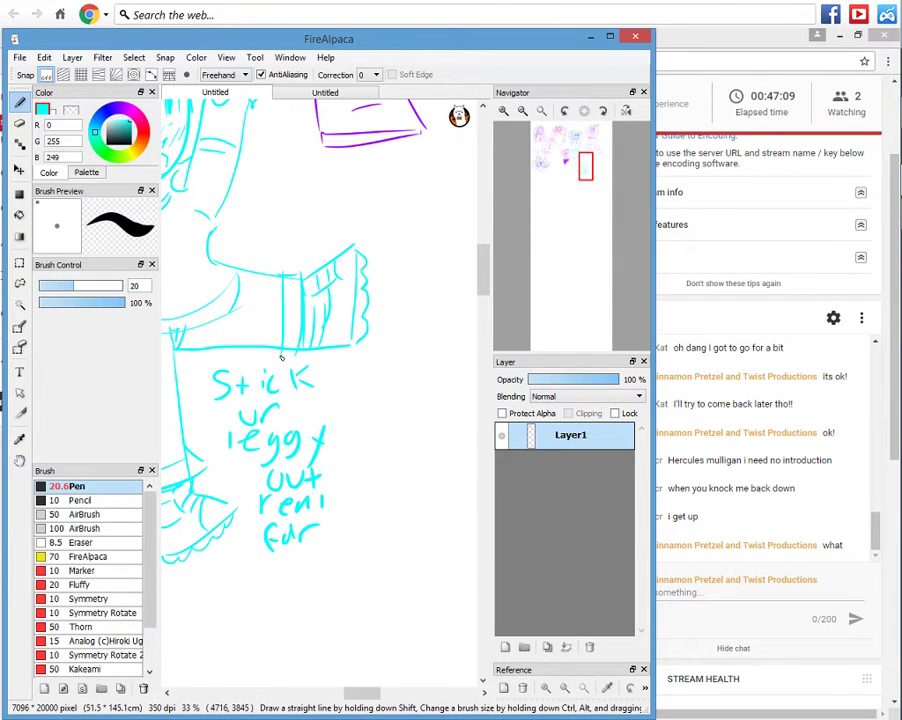
{"action": "left_click", "coordinate": [577, 176]}
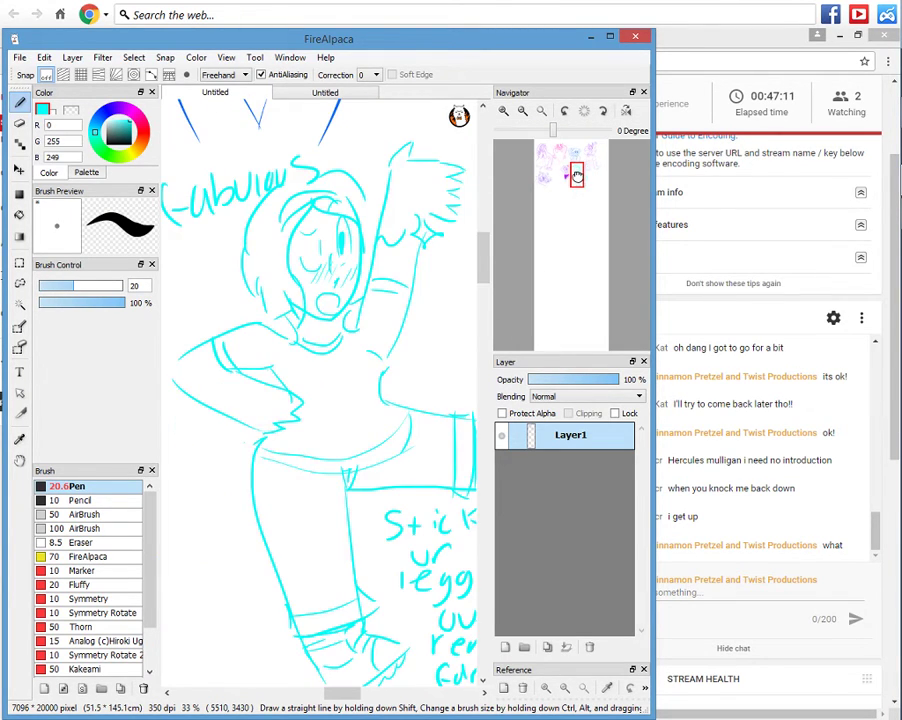
{"action": "left_click_drag", "start_coordinate": [577, 176], "coordinate": [596, 182]}
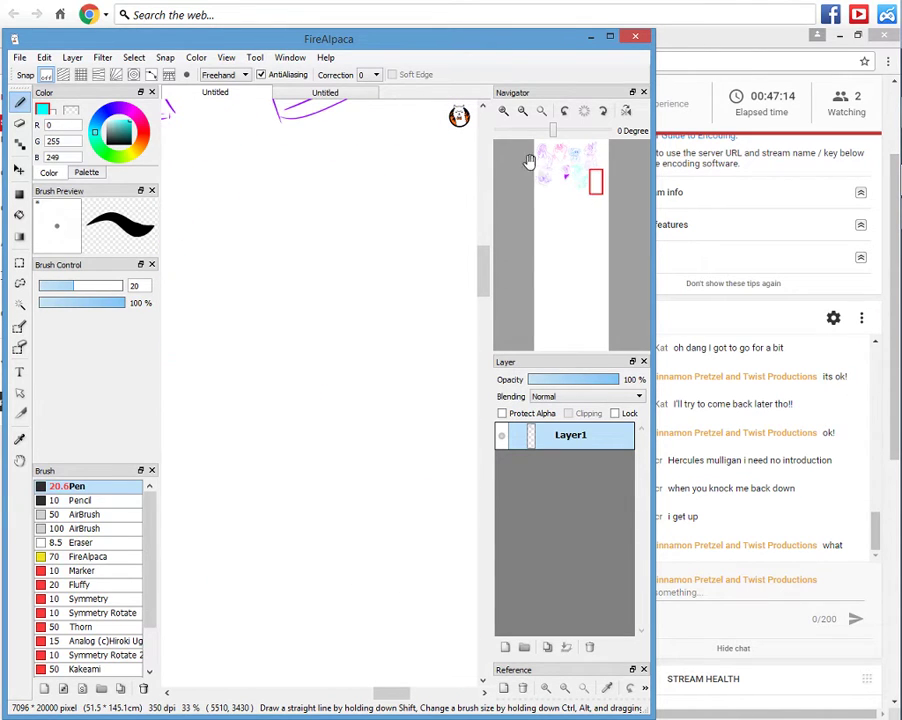
Set the brush colour to black and handwrite "give me" in the blank space beside the cyan figure.
{"action": "left_click", "coordinate": [123, 141]}
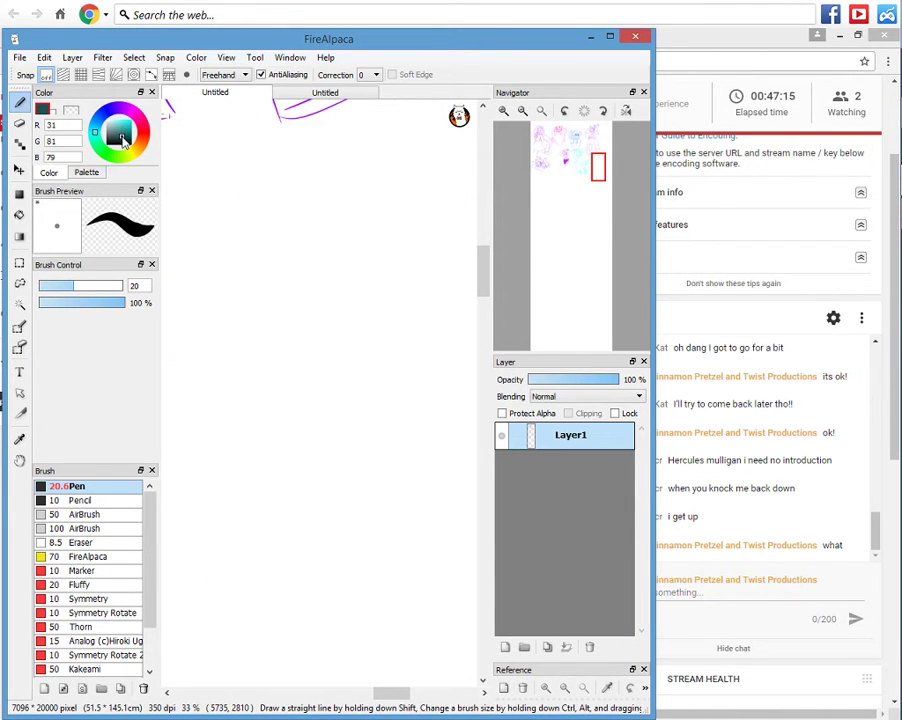
{"action": "mouse_move", "coordinate": [123, 141]}
{"action": "left_mouse_down"}
{"action": "mouse_move", "coordinate": [235, 170]}
{"action": "mouse_move", "coordinate": [221, 222]}
{"action": "left_mouse_up"}
{"action": "left_click_drag", "start_coordinate": [264, 193], "coordinate": [268, 214]}
{"action": "left_click_drag", "start_coordinate": [275, 188], "coordinate": [328, 214]}
{"action": "left_click_drag", "start_coordinate": [350, 187], "coordinate": [394, 206]}
{"action": "mouse_move", "coordinate": [402, 205]}
{"action": "left_mouse_down"}
{"action": "mouse_move", "coordinate": [423, 196]}
{"action": "mouse_move", "coordinate": [427, 222]}
{"action": "left_mouse_up"}
{"action": "scroll", "coordinate": [420, 225], "scroll_direction": "down", "scroll_amount": 1}
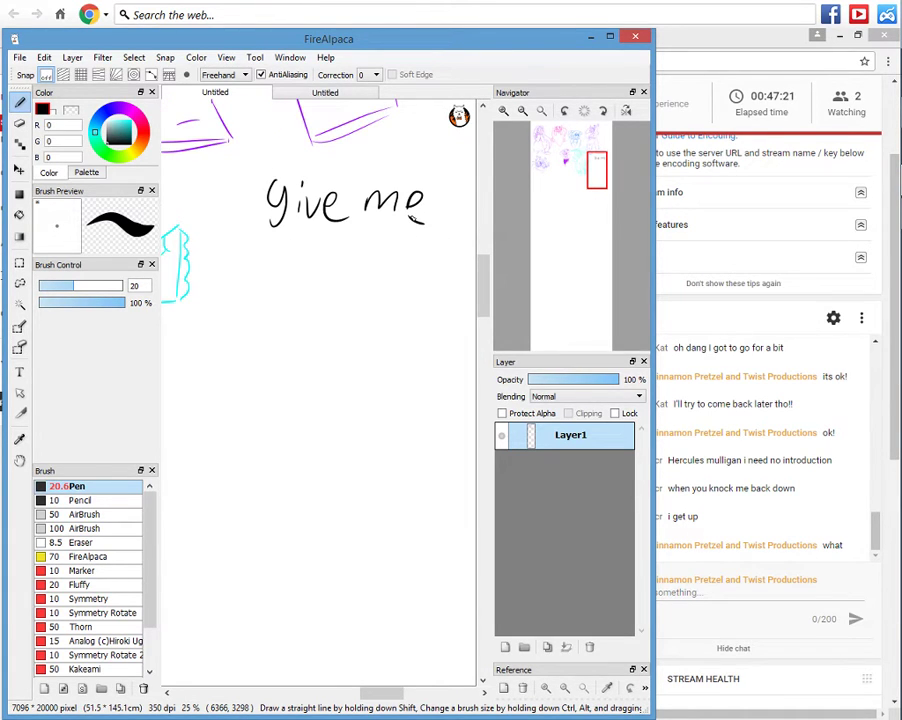
Handwrite "requests I'm bored plz" in black under "give me" and finish it with a wavy underline.
{"action": "mouse_move", "coordinate": [248, 258]}
{"action": "left_mouse_down"}
{"action": "mouse_move", "coordinate": [316, 262]}
{"action": "mouse_move", "coordinate": [334, 284]}
{"action": "mouse_move", "coordinate": [338, 270]}
{"action": "mouse_move", "coordinate": [398, 290]}
{"action": "mouse_move", "coordinate": [245, 322]}
{"action": "mouse_move", "coordinate": [258, 347]}
{"action": "mouse_move", "coordinate": [300, 320]}
{"action": "mouse_move", "coordinate": [318, 342]}
{"action": "left_mouse_up"}
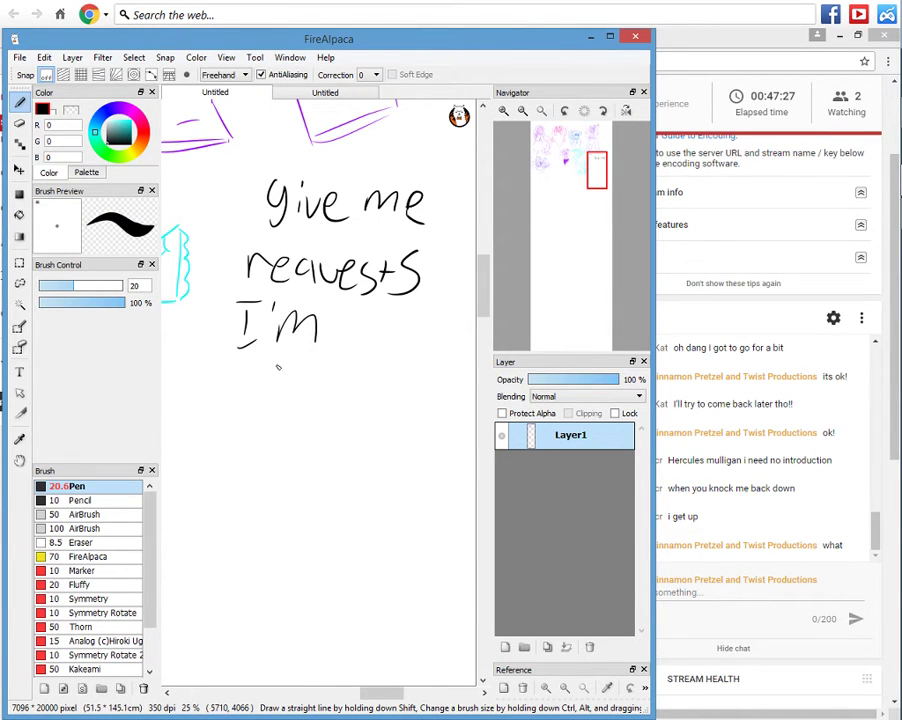
{"action": "left_click_drag", "start_coordinate": [270, 362], "coordinate": [410, 395]}
{"action": "left_click_drag", "start_coordinate": [290, 430], "coordinate": [293, 498]}
{"action": "mouse_move", "coordinate": [328, 425]}
{"action": "left_mouse_down"}
{"action": "mouse_move", "coordinate": [323, 465]}
{"action": "mouse_move", "coordinate": [380, 452]}
{"action": "left_mouse_up"}
{"action": "mouse_move", "coordinate": [240, 541]}
{"action": "left_mouse_down"}
{"action": "mouse_move", "coordinate": [268, 516]}
{"action": "mouse_move", "coordinate": [425, 462]}
{"action": "left_mouse_up"}
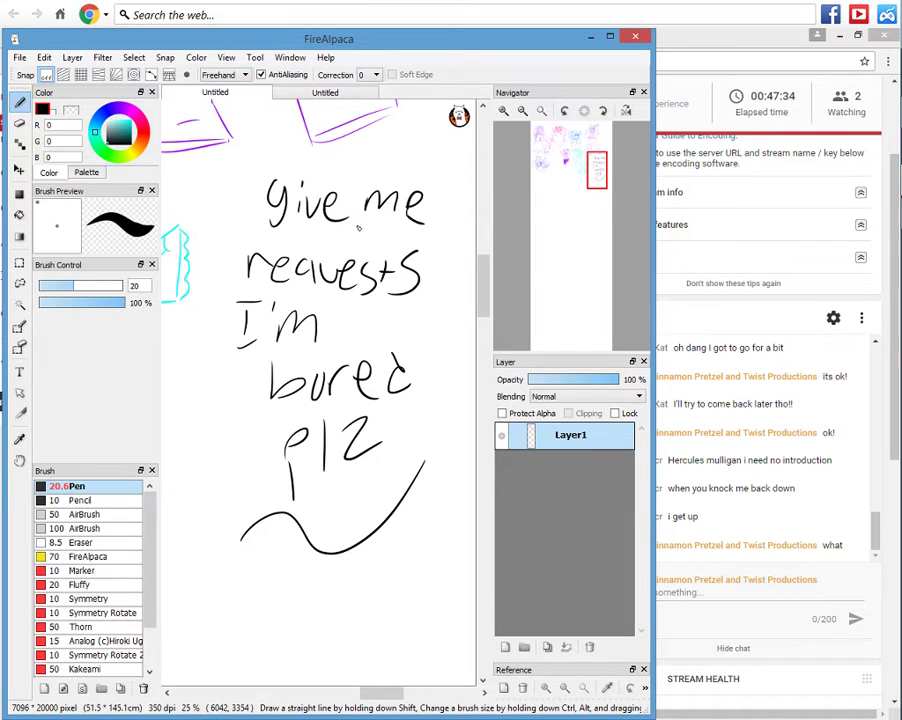
Set the system volume to 16, switch to the Spotify playlist in the browser and play "Burnt Rice".
{"action": "key", "text": "XF86AudioLowerVolume"}
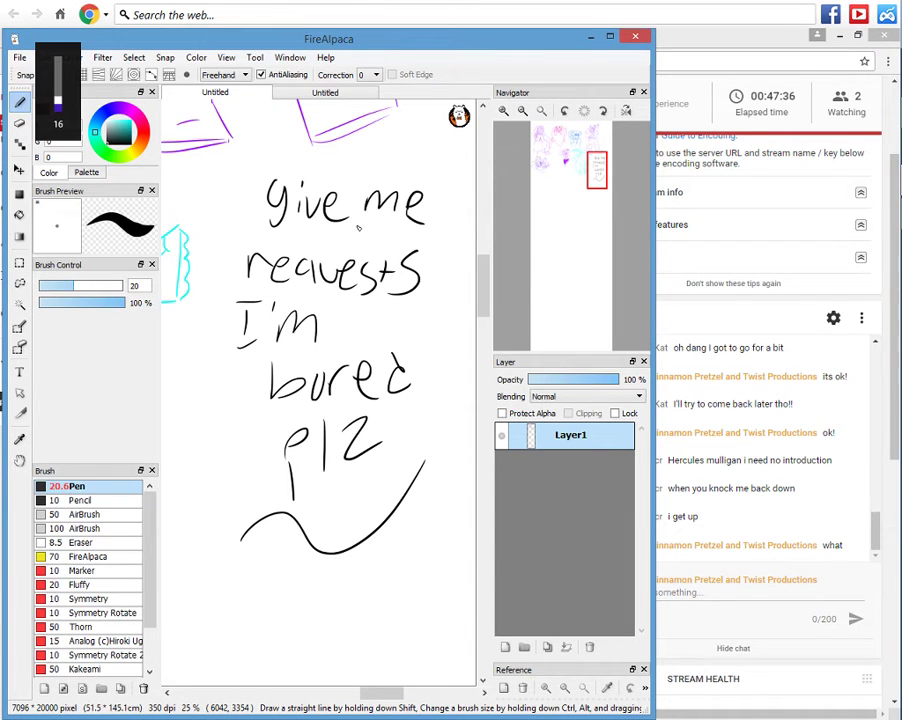
{"action": "left_click", "coordinate": [592, 38]}
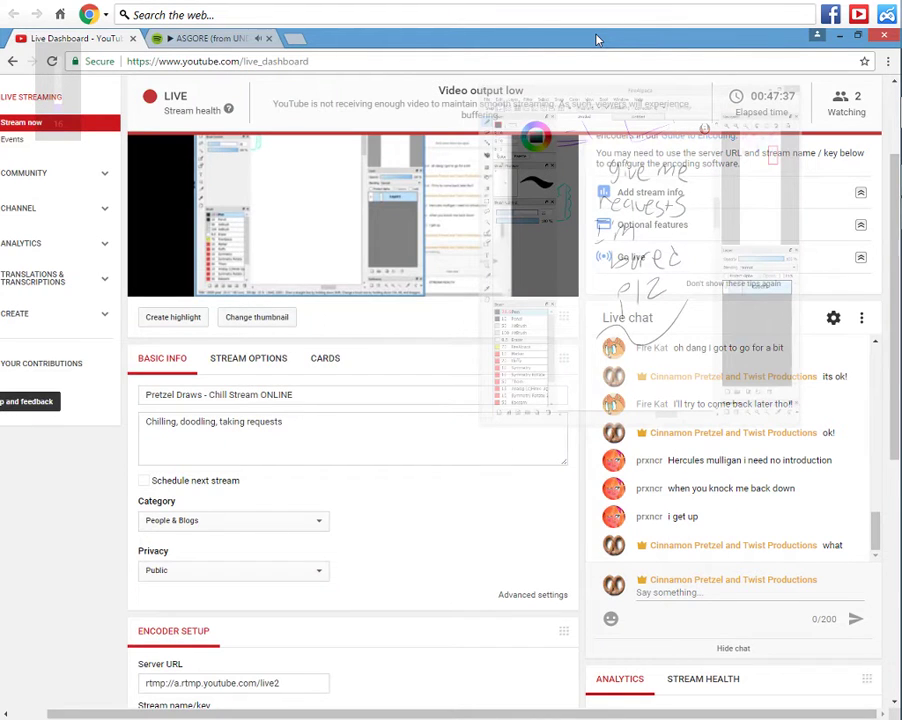
{"action": "left_click", "coordinate": [190, 38]}
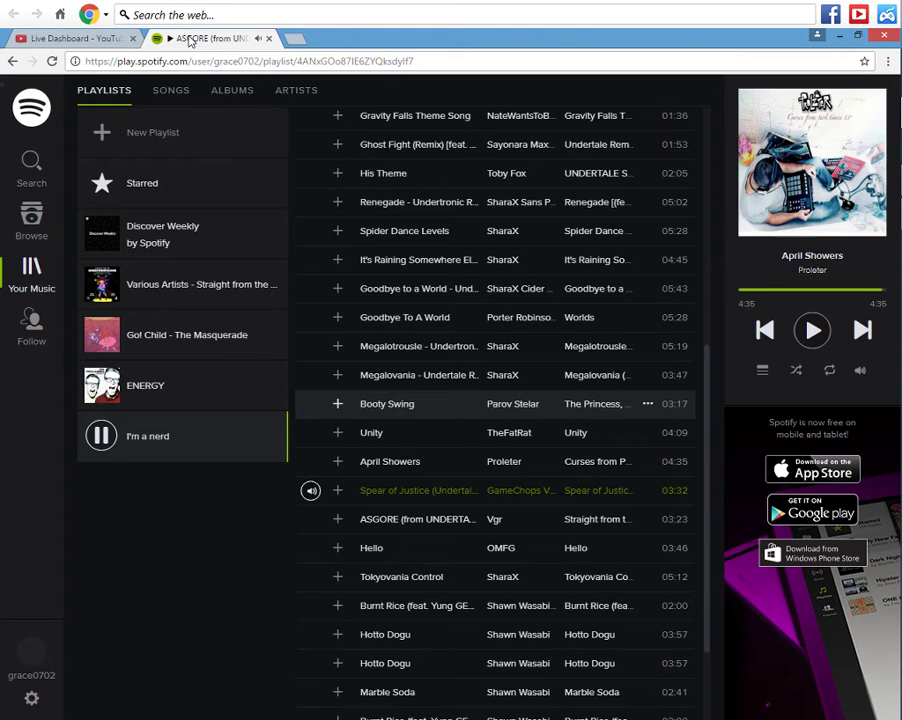
{"action": "left_click", "coordinate": [310, 605]}
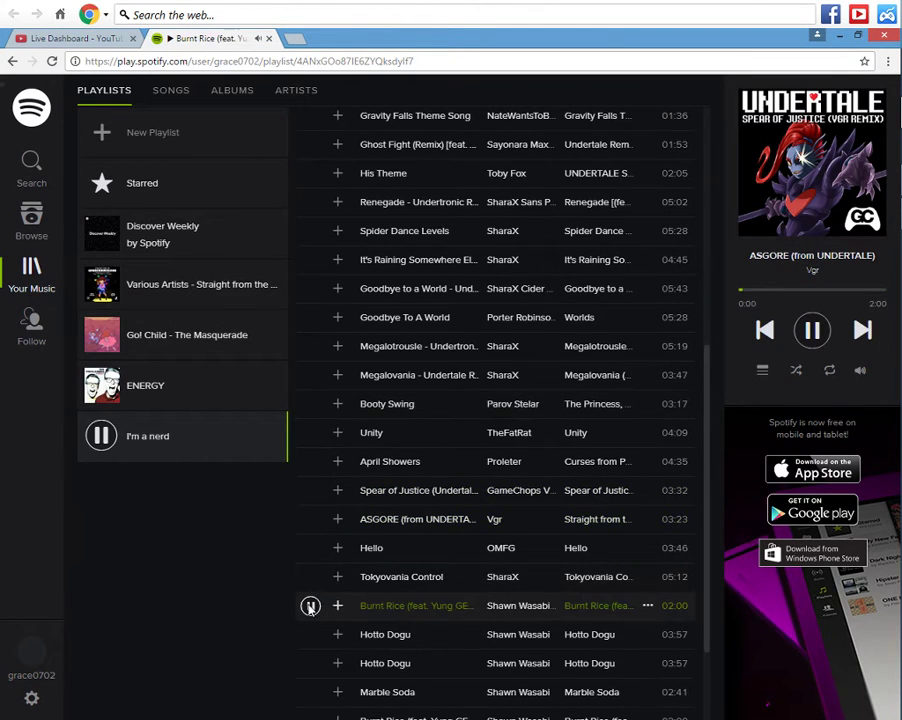
Return to the YouTube live dashboard, set the system volume to 18 and send "oh" in the live chat.
{"action": "left_click", "coordinate": [70, 38]}
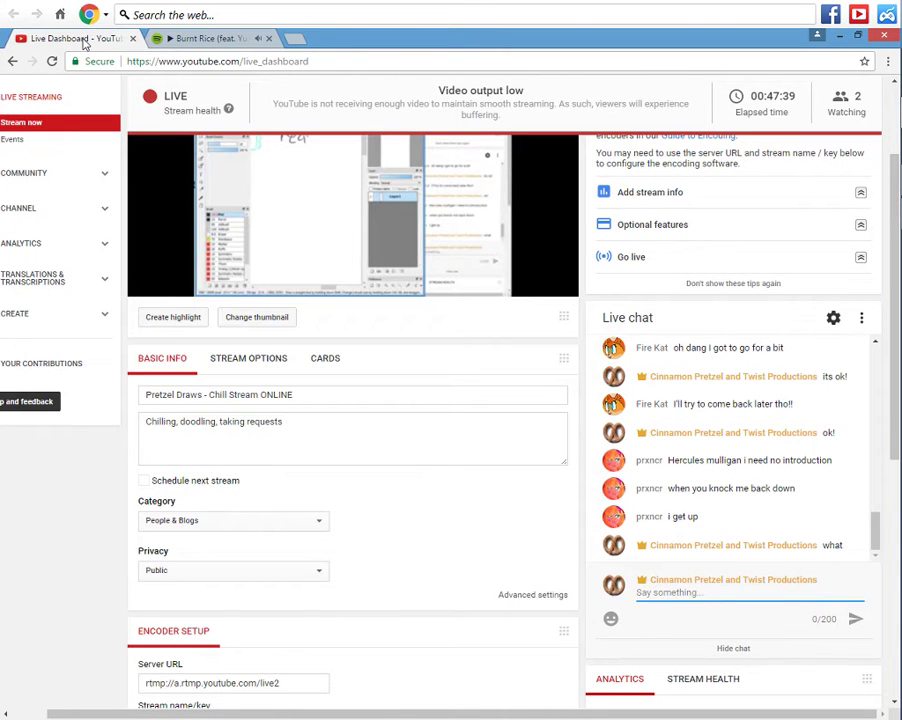
{"action": "key", "text": "XF86AudioLowerVolume"}
{"action": "type", "text": "oh"}
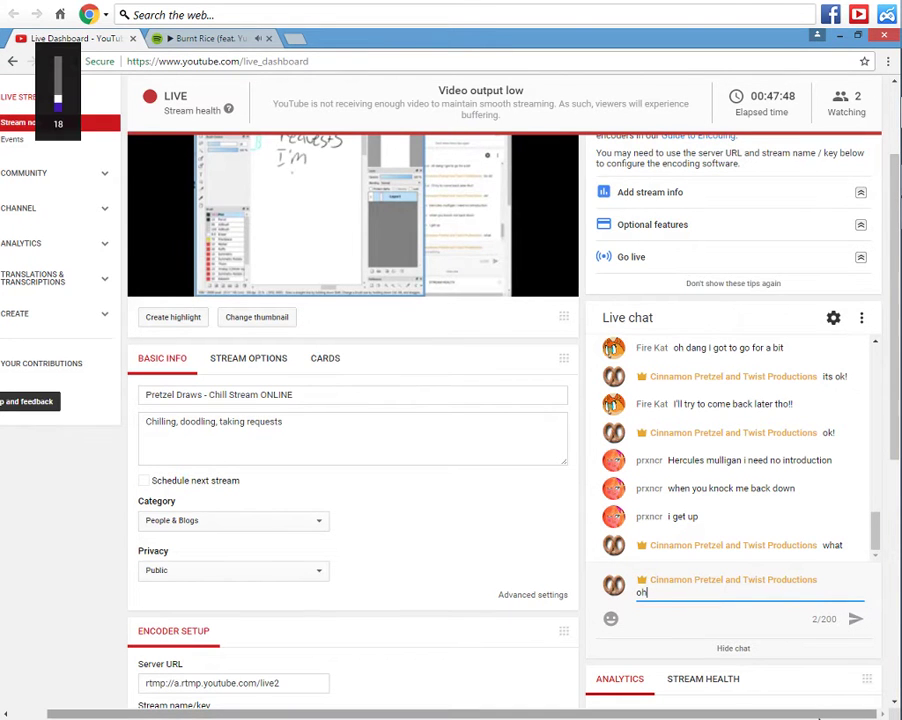
{"action": "key", "text": "Return"}
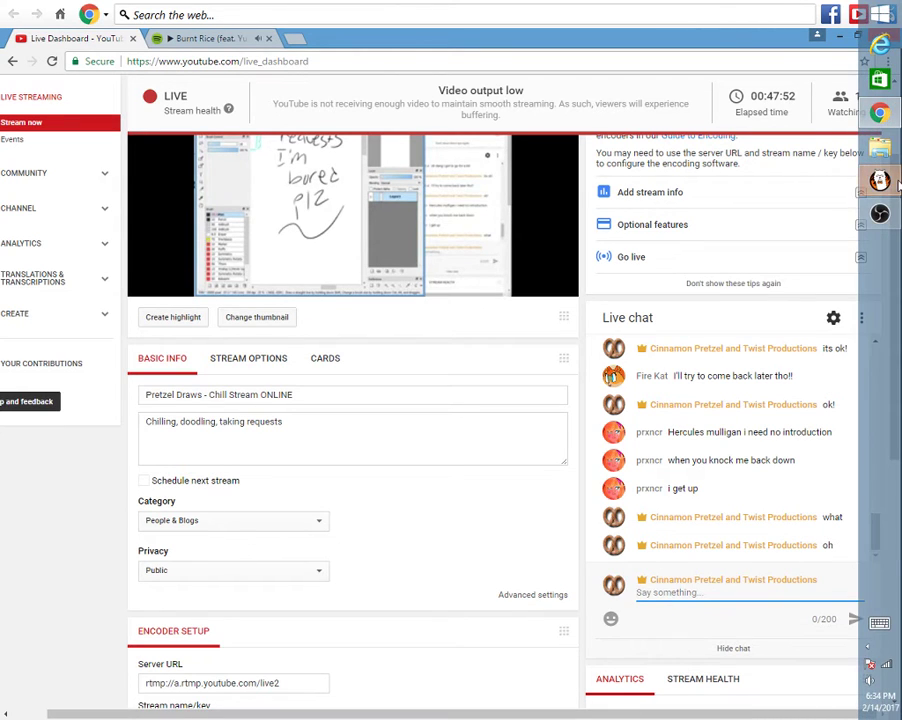
Switch back to FireAlpaca, set the brush colour to yellow (220, 255, 0) and loop freehand ovals around the black message.
{"action": "left_click", "coordinate": [880, 180]}
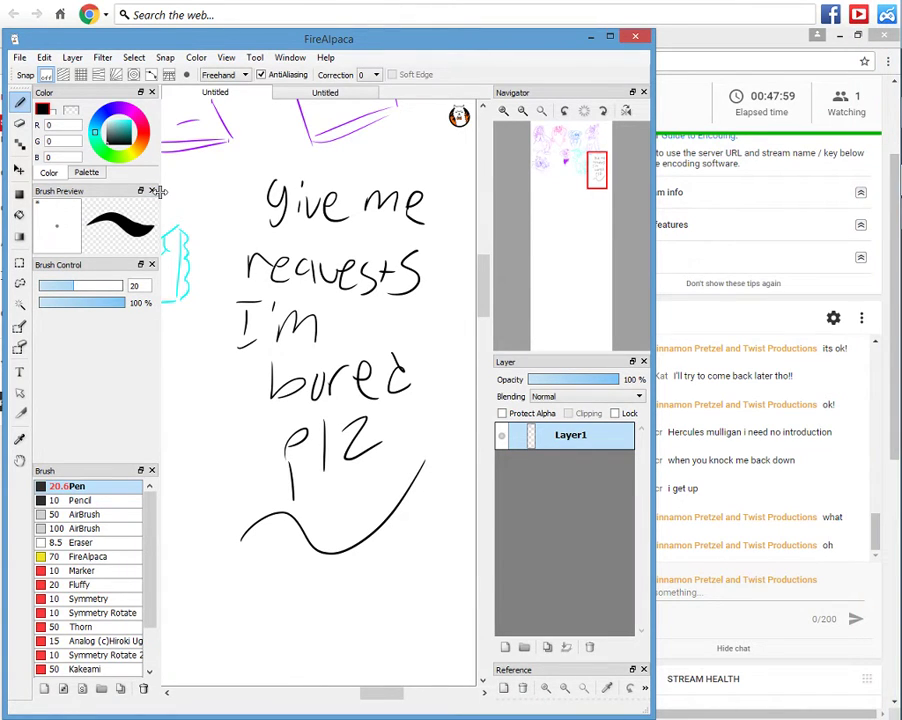
{"action": "left_click_drag", "start_coordinate": [481, 304], "coordinate": [482, 309]}
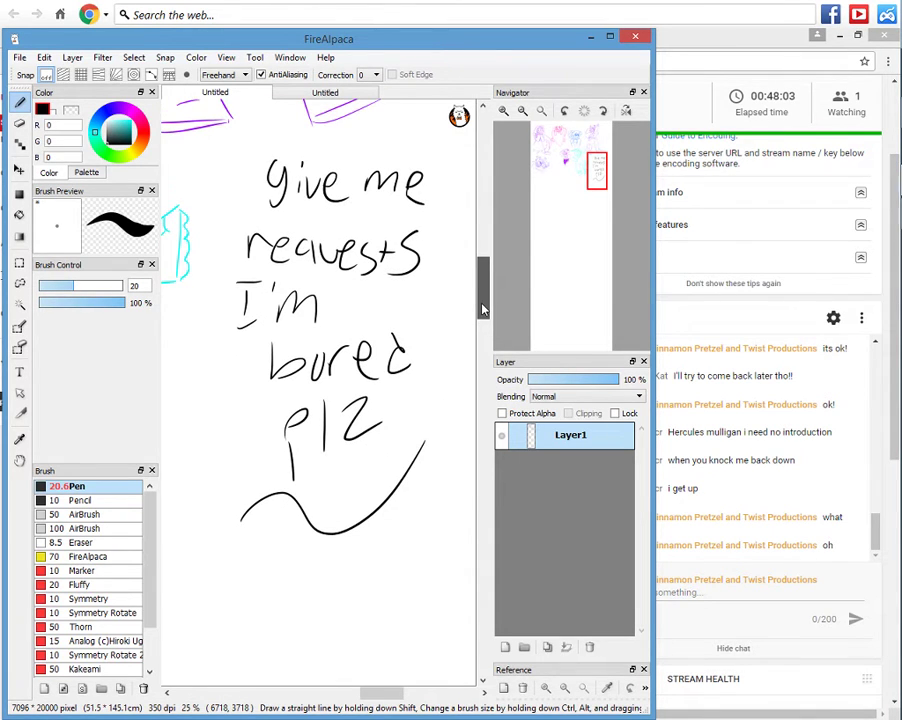
{"action": "left_click_drag", "start_coordinate": [593, 187], "coordinate": [597, 168]}
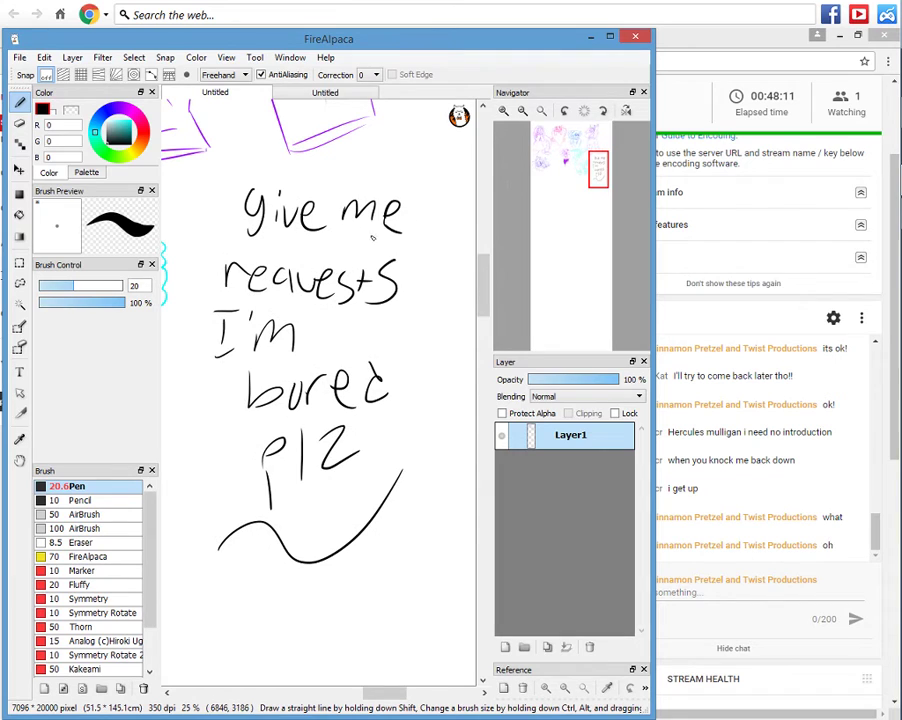
{"action": "left_click", "coordinate": [125, 156]}
{"action": "mouse_move", "coordinate": [415, 200]}
{"action": "left_mouse_down"}
{"action": "mouse_move", "coordinate": [365, 178]}
{"action": "mouse_move", "coordinate": [462, 470]}
{"action": "mouse_move", "coordinate": [440, 235]}
{"action": "mouse_move", "coordinate": [320, 156]}
{"action": "left_mouse_up"}
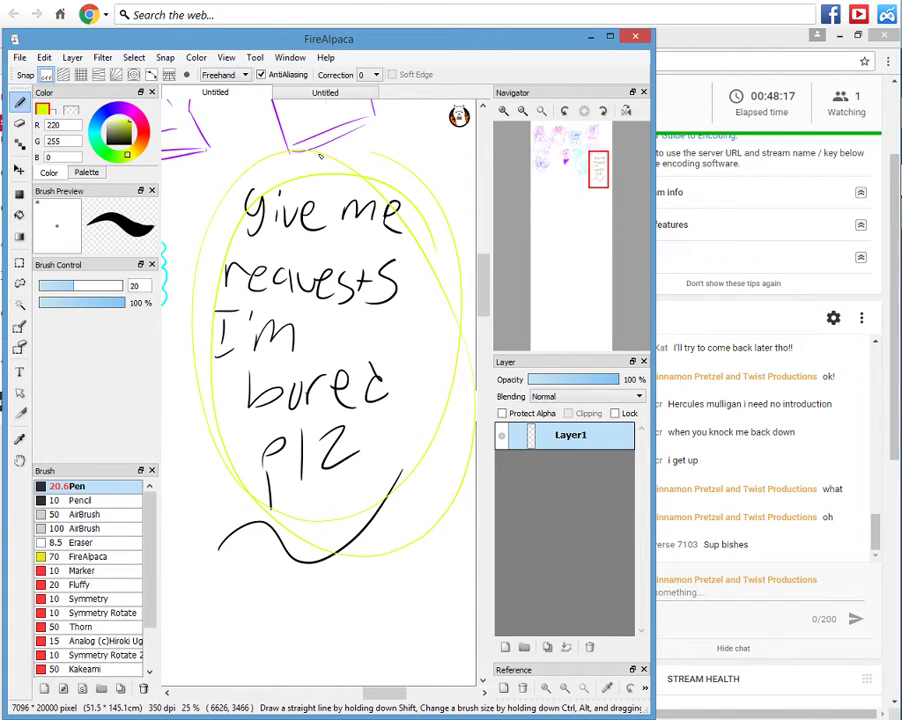
Send "cinnamon how dare youuuu come in here and offend me like thissssssss" in the YouTube live chat and return to FireAlpaca.
{"action": "left_click", "coordinate": [591, 37]}
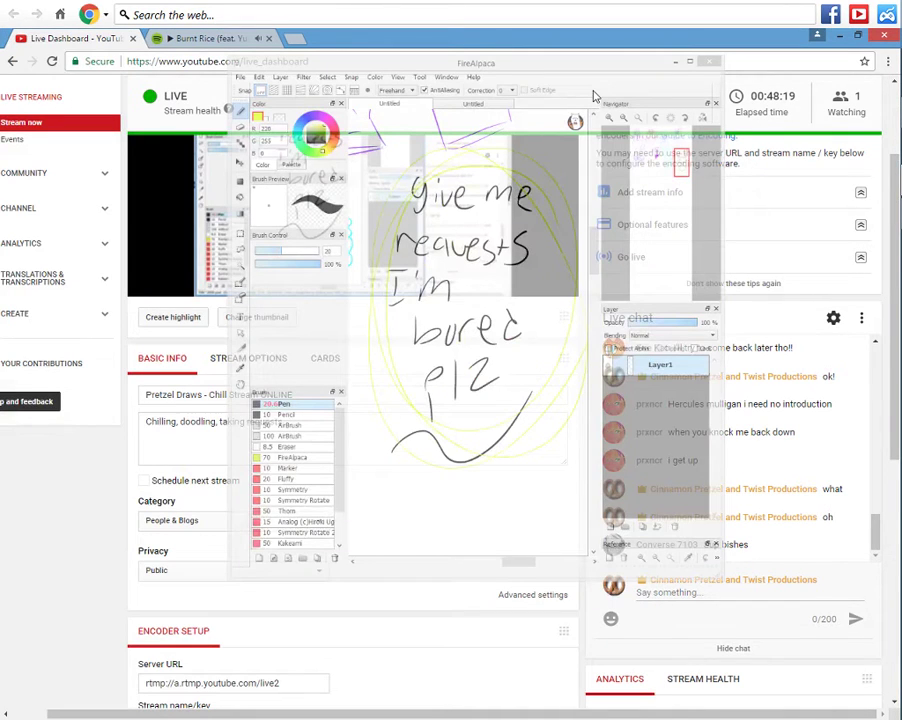
{"action": "type", "text": "cinnamon how d"}
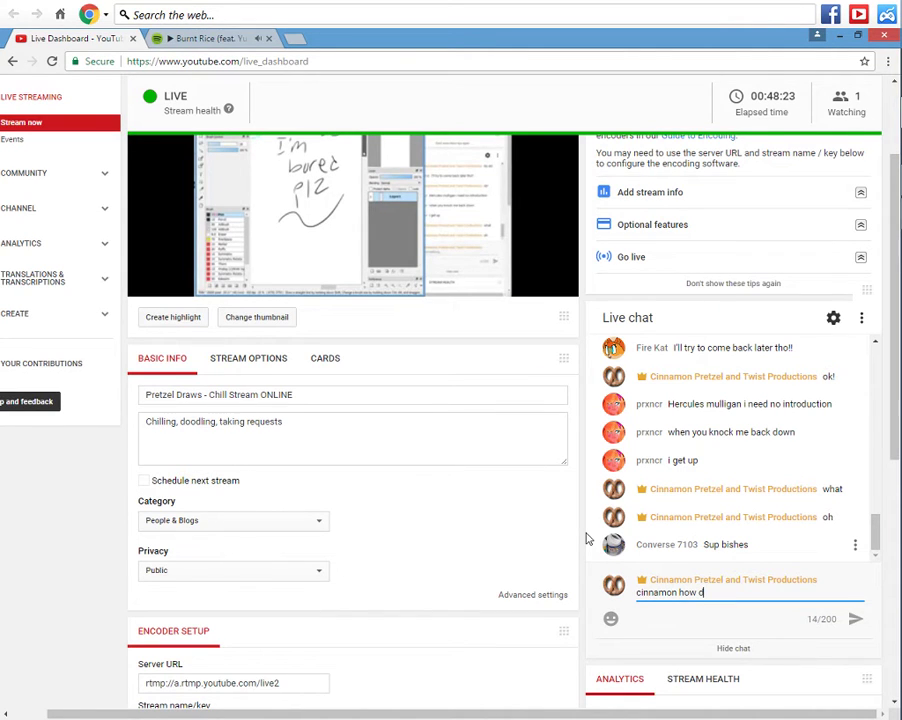
{"action": "type", "text": "are yiy"}
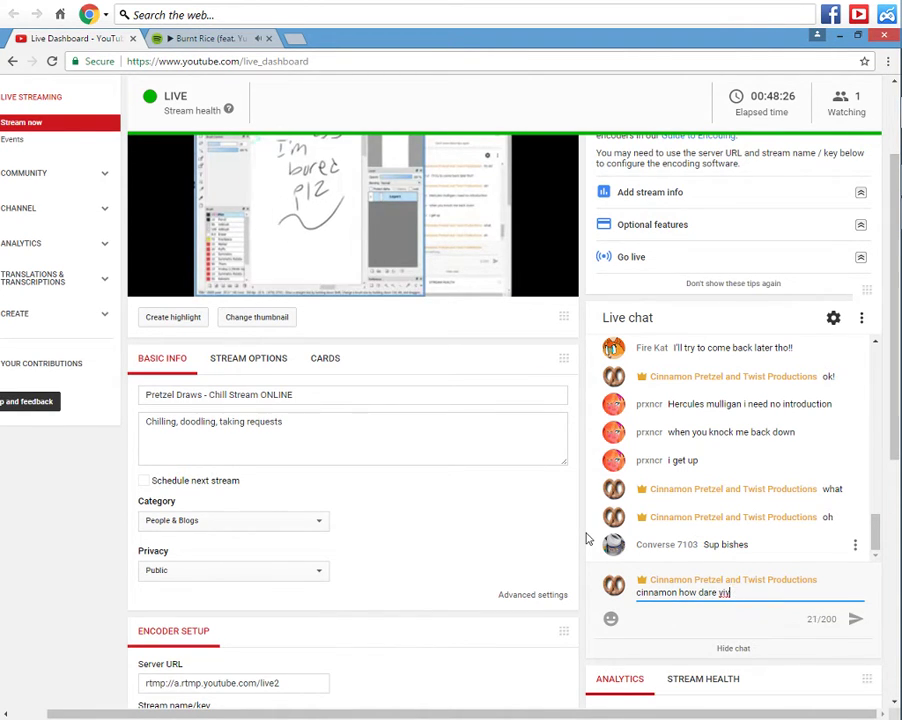
{"action": "key", "text": "BackSpace"}
{"action": "key", "text": "BackSpace"}
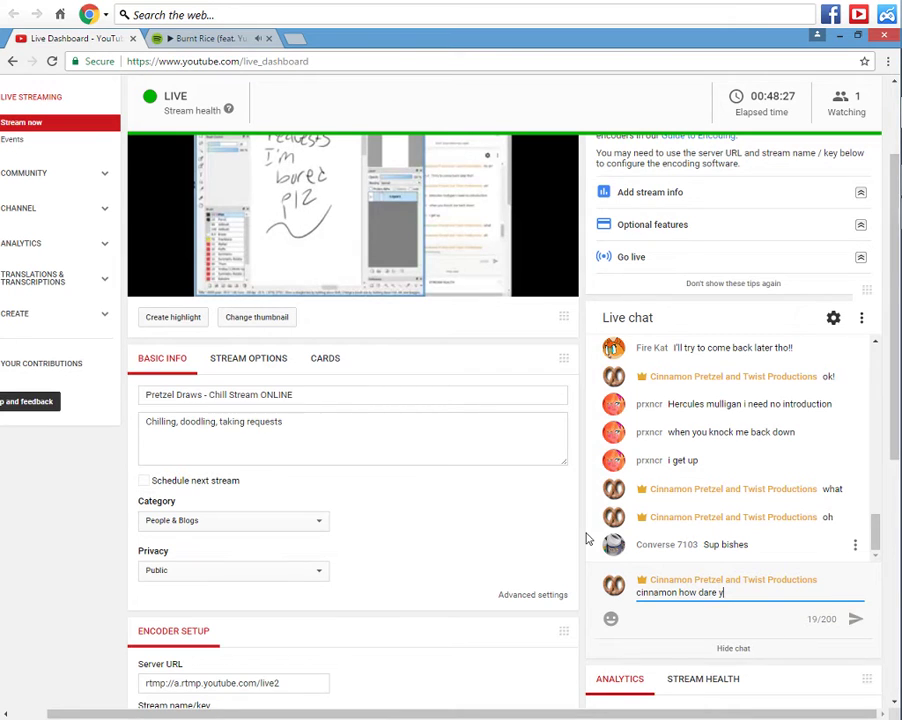
{"action": "type", "text": "ouuuu c"}
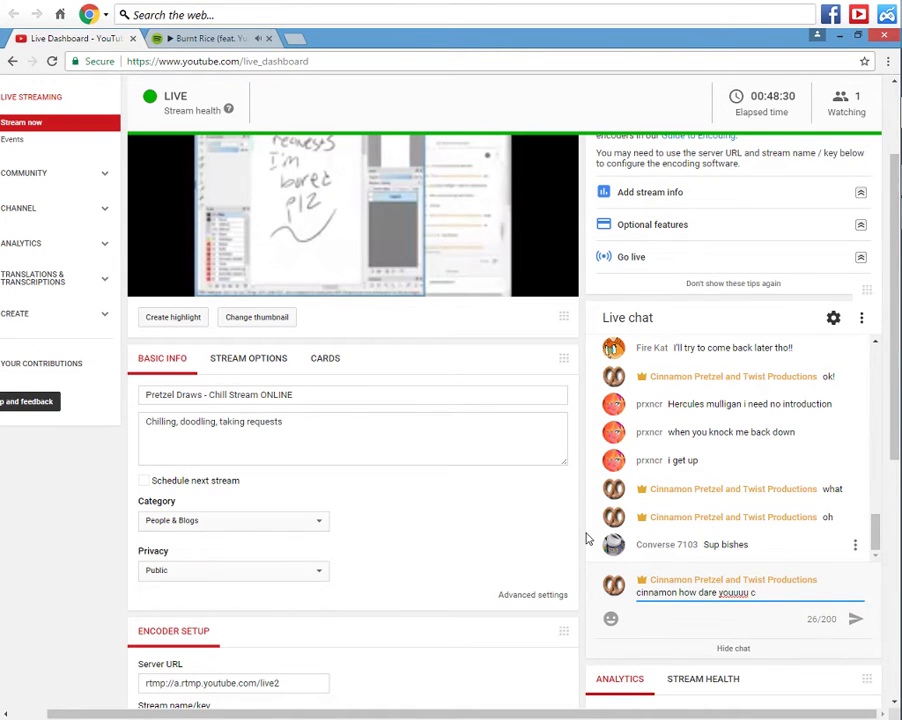
{"action": "type", "text": "ome in here and offe"}
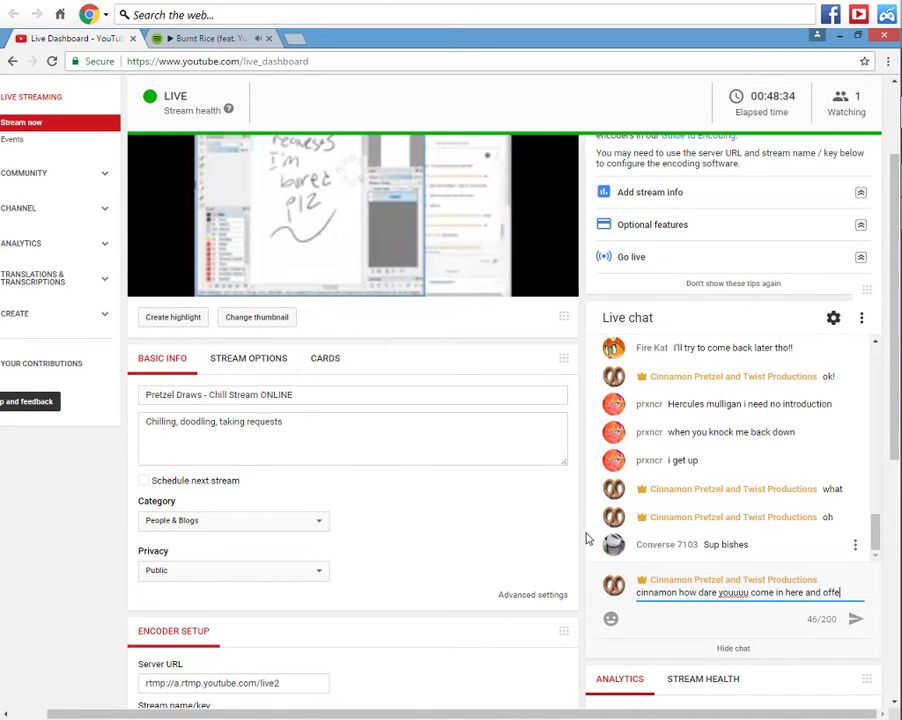
{"action": "type", "text": "nd me like thissssssss"}
{"action": "key", "text": "Return"}
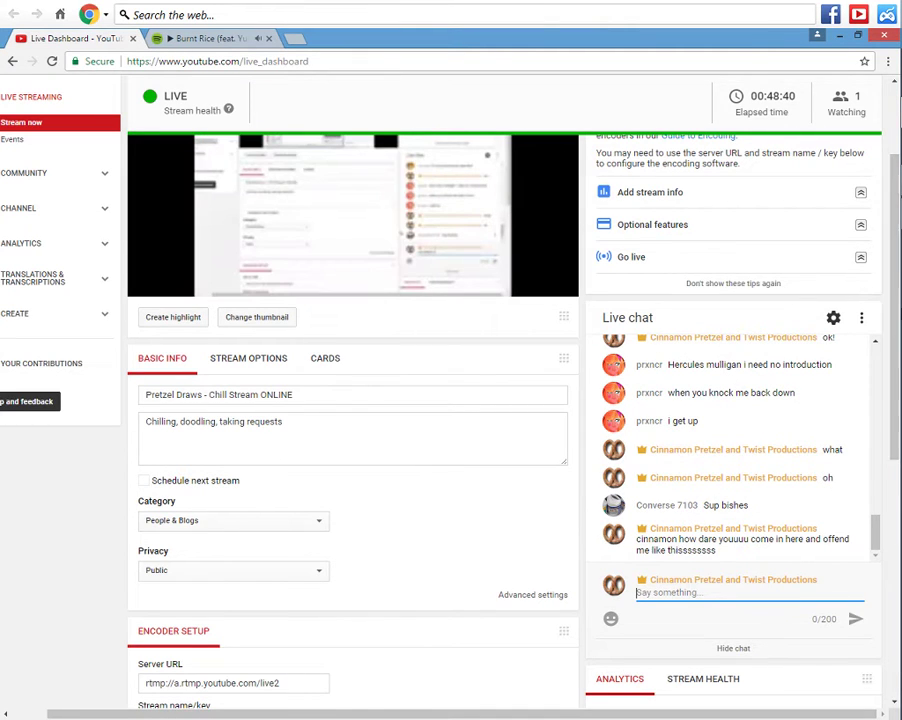
{"action": "mouse_move", "coordinate": [900, 440]}
{"action": "left_click", "coordinate": [880, 181]}
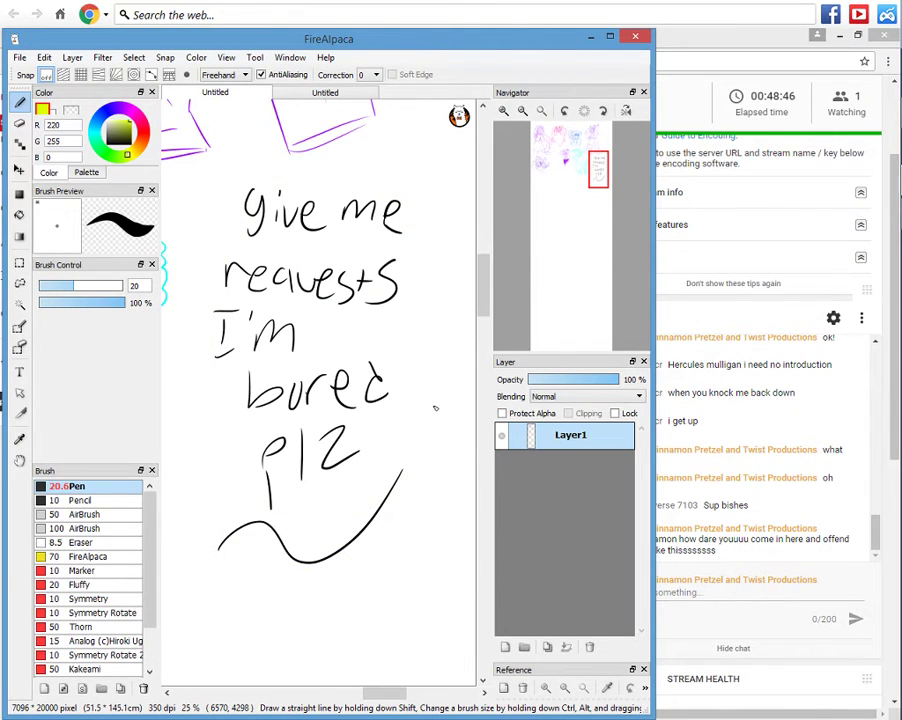
Try framing the handwritten request message with four curved yellow arrows.
{"action": "left_click_drag", "start_coordinate": [386, 401], "coordinate": [388, 402]}
{"action": "left_click_drag", "start_coordinate": [453, 447], "coordinate": [445, 596]}
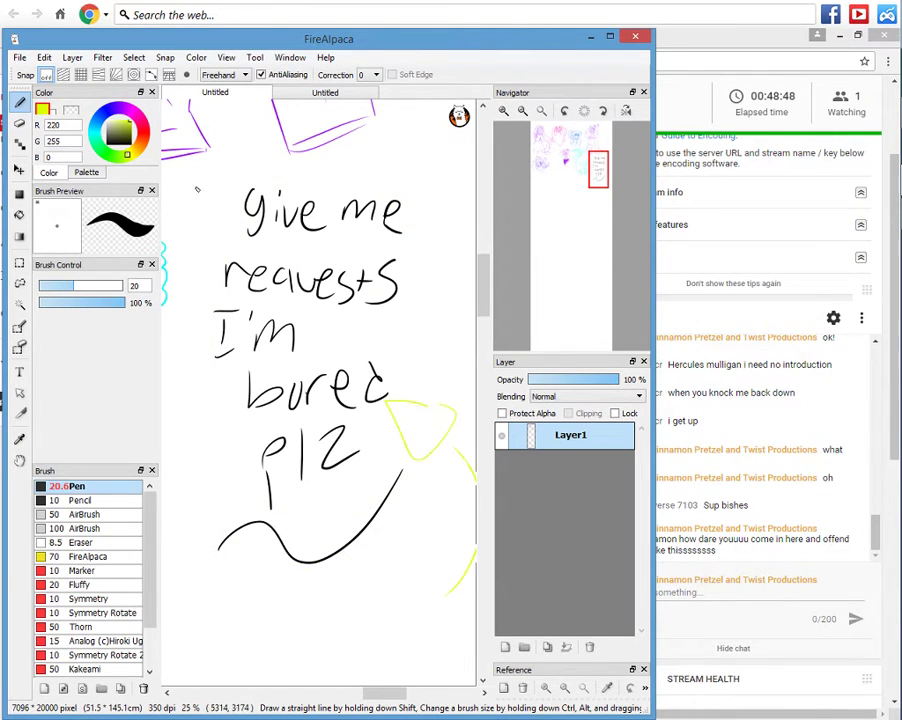
{"action": "mouse_move", "coordinate": [196, 209]}
{"action": "left_mouse_down"}
{"action": "mouse_move", "coordinate": [204, 246]}
{"action": "mouse_move", "coordinate": [206, 204]}
{"action": "mouse_move", "coordinate": [355, 165]}
{"action": "left_mouse_up"}
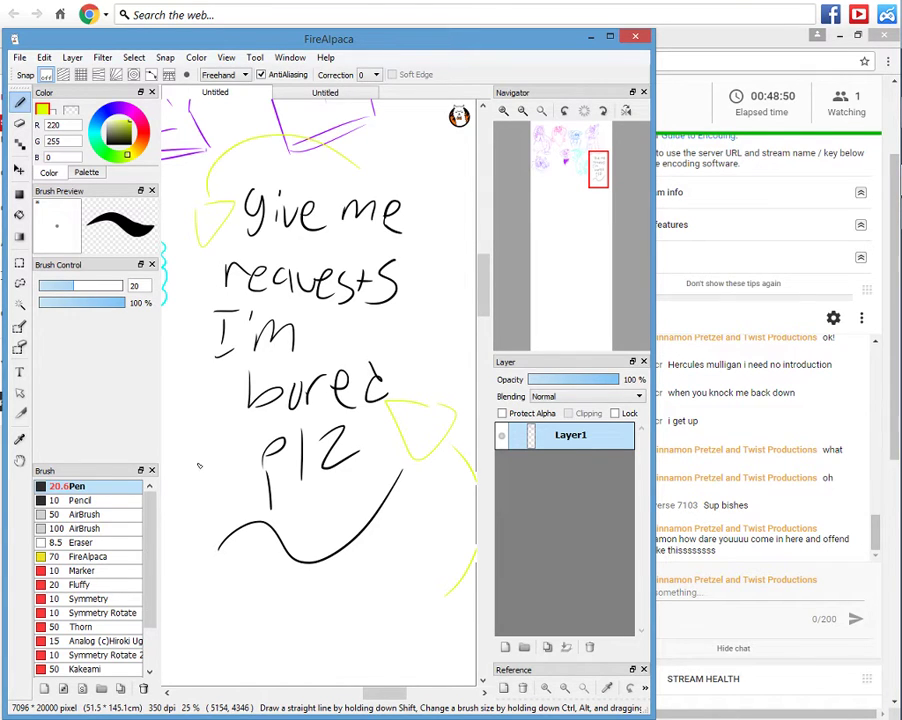
{"action": "left_click_drag", "start_coordinate": [191, 461], "coordinate": [228, 495]}
{"action": "left_click_drag", "start_coordinate": [207, 496], "coordinate": [252, 634]}
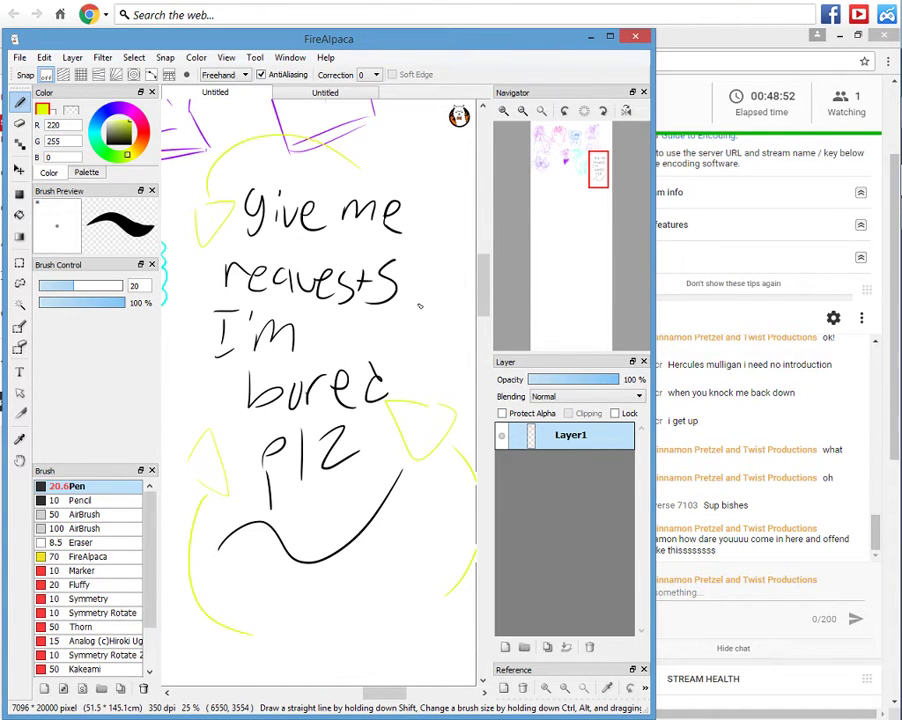
{"action": "mouse_move", "coordinate": [421, 311]}
{"action": "left_mouse_down"}
{"action": "mouse_move", "coordinate": [386, 324]}
{"action": "mouse_move", "coordinate": [423, 314]}
{"action": "mouse_move", "coordinate": [414, 199]}
{"action": "left_mouse_up"}
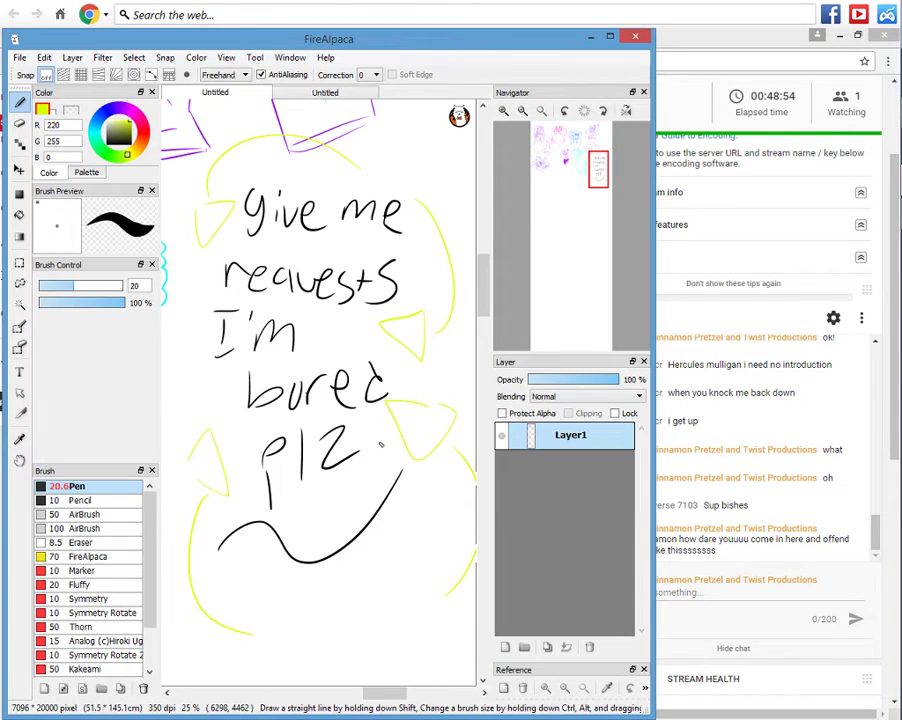
Undo all the yellow arrow strokes around the message.
{"action": "key", "text": "ctrl+z"}
{"action": "key", "text": "ctrl+z"}
{"action": "key", "text": "ctrl+z"}
{"action": "key", "text": "ctrl+z"}
{"action": "key", "text": "ctrl+z"}
{"action": "key", "text": "ctrl+z"}
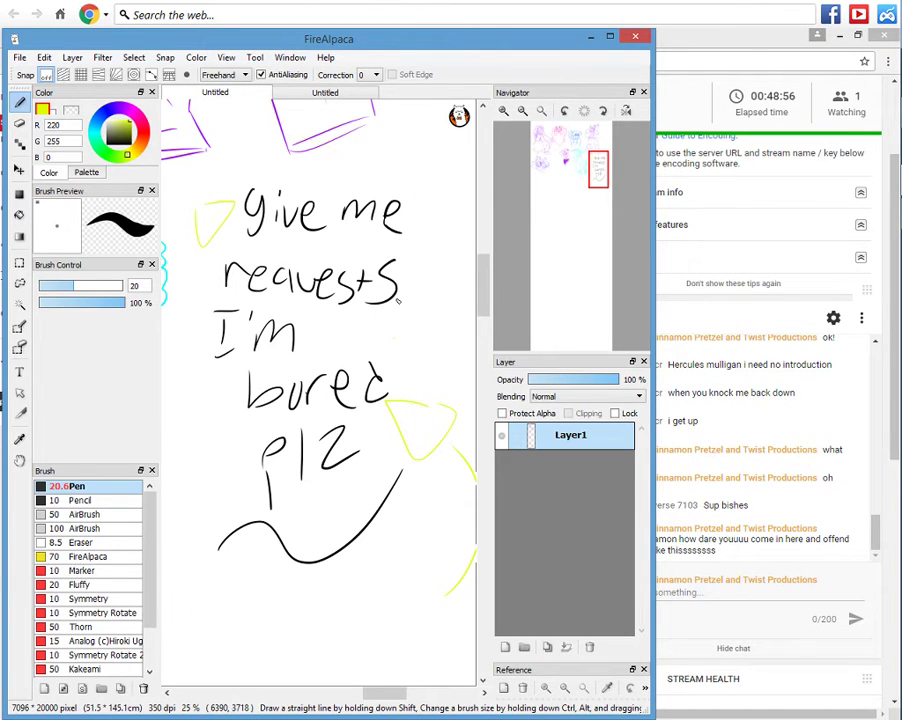
{"action": "key", "text": "ctrl+z"}
{"action": "key", "text": "ctrl+z"}
Try decorating the message with three yellow four-pointed sparkles and undo them.
{"action": "left_click_drag", "start_coordinate": [417, 291], "coordinate": [417, 293]}
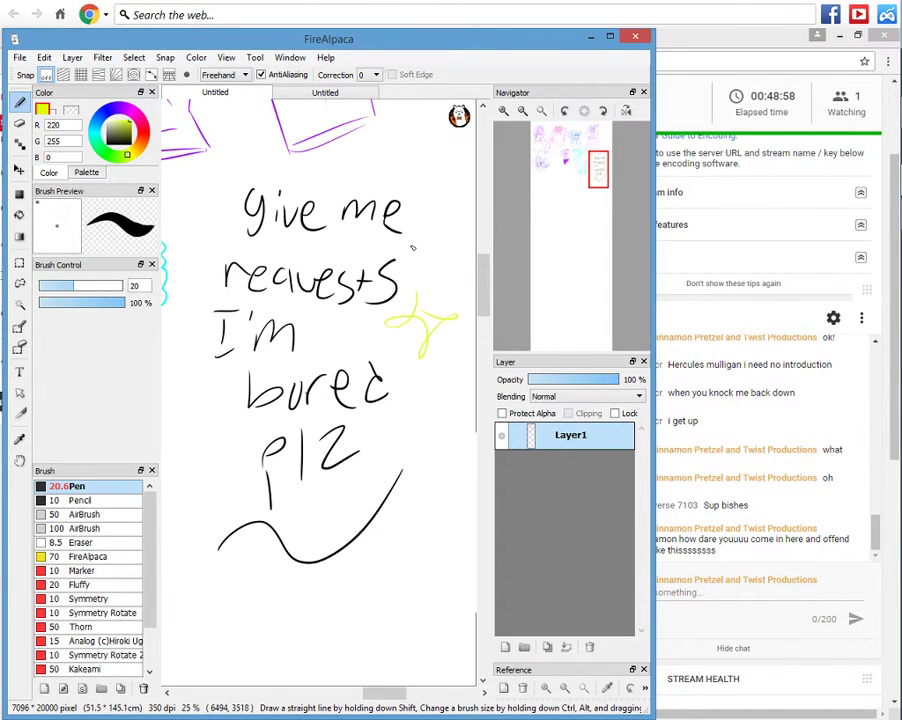
{"action": "mouse_move", "coordinate": [217, 193]}
{"action": "left_mouse_down"}
{"action": "mouse_move", "coordinate": [214, 272]}
{"action": "mouse_move", "coordinate": [217, 194]}
{"action": "left_mouse_up"}
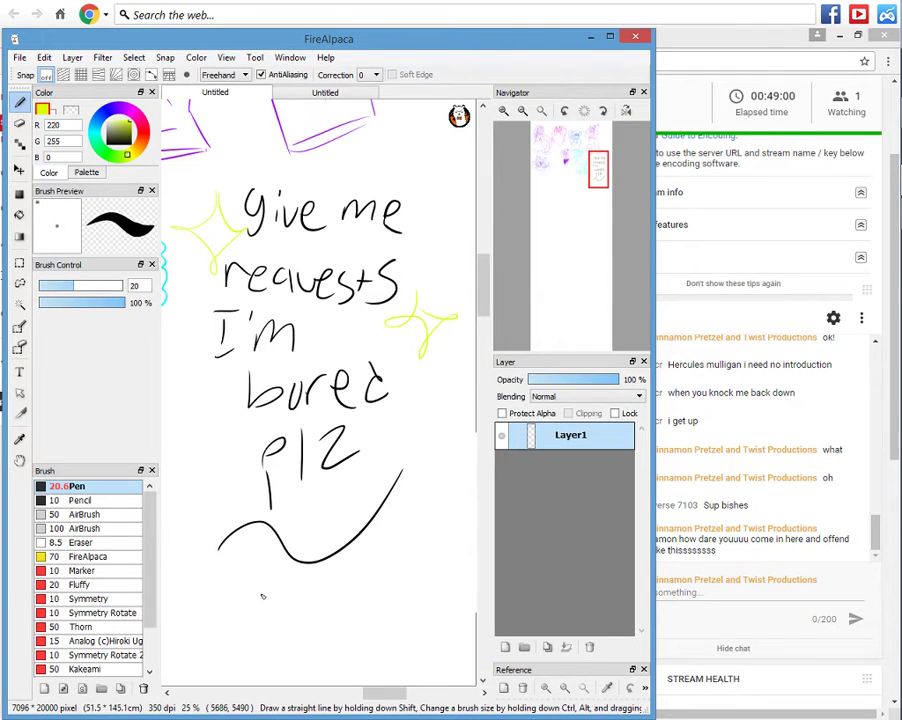
{"action": "left_click_drag", "start_coordinate": [256, 570], "coordinate": [259, 574]}
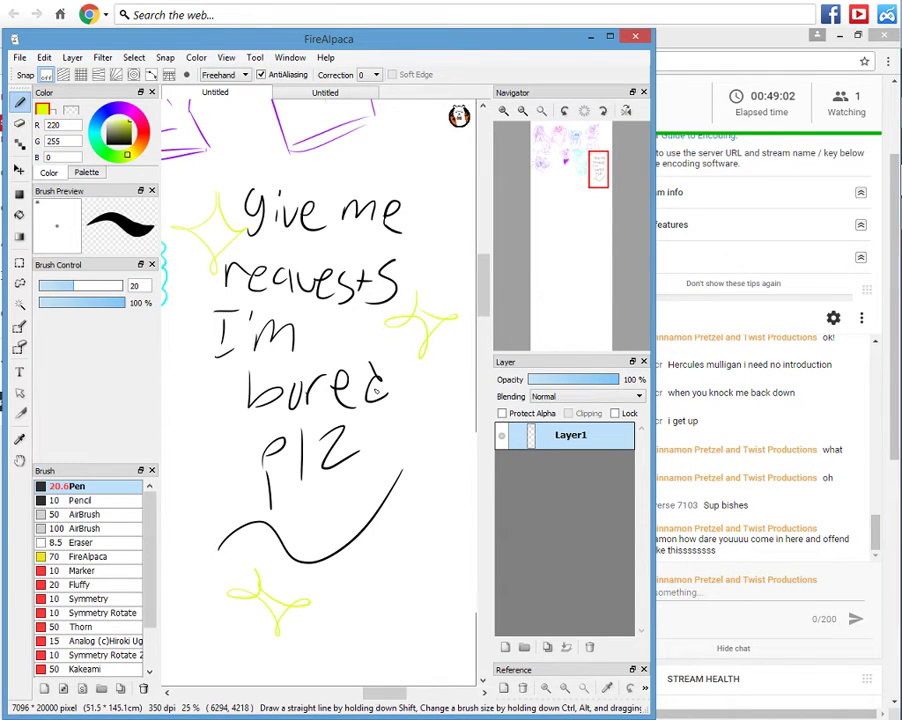
{"action": "key", "text": "ctrl+z"}
{"action": "key", "text": "ctrl+z"}
{"action": "key", "text": "ctrl+z"}
Try circling the whole message with large overlapping yellow ovals and undo the strokes.
{"action": "left_click_drag", "start_coordinate": [426, 220], "coordinate": [444, 345]}
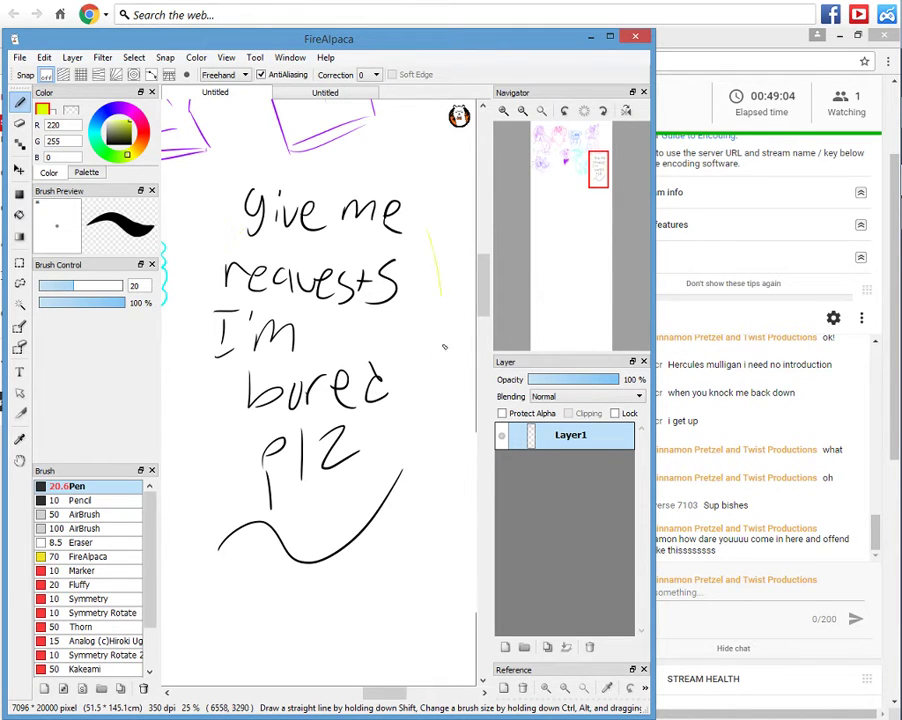
{"action": "mouse_move", "coordinate": [202, 504]}
{"action": "left_mouse_down"}
{"action": "mouse_move", "coordinate": [234, 208]}
{"action": "mouse_move", "coordinate": [284, 577]}
{"action": "mouse_move", "coordinate": [442, 325]}
{"action": "mouse_move", "coordinate": [222, 270]}
{"action": "left_mouse_up"}
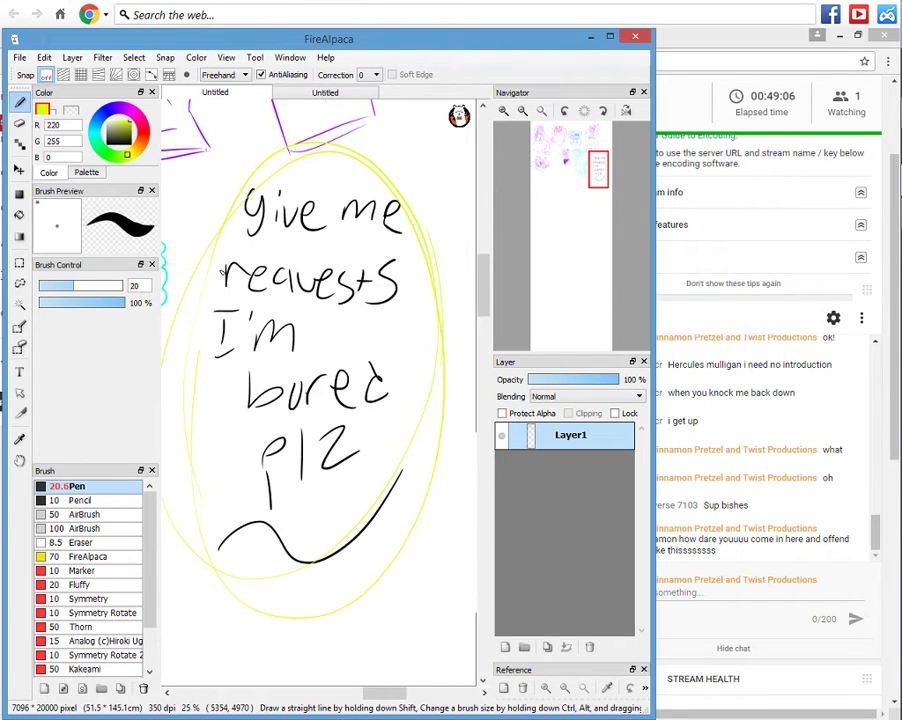
{"action": "key", "text": "ctrl+z"}
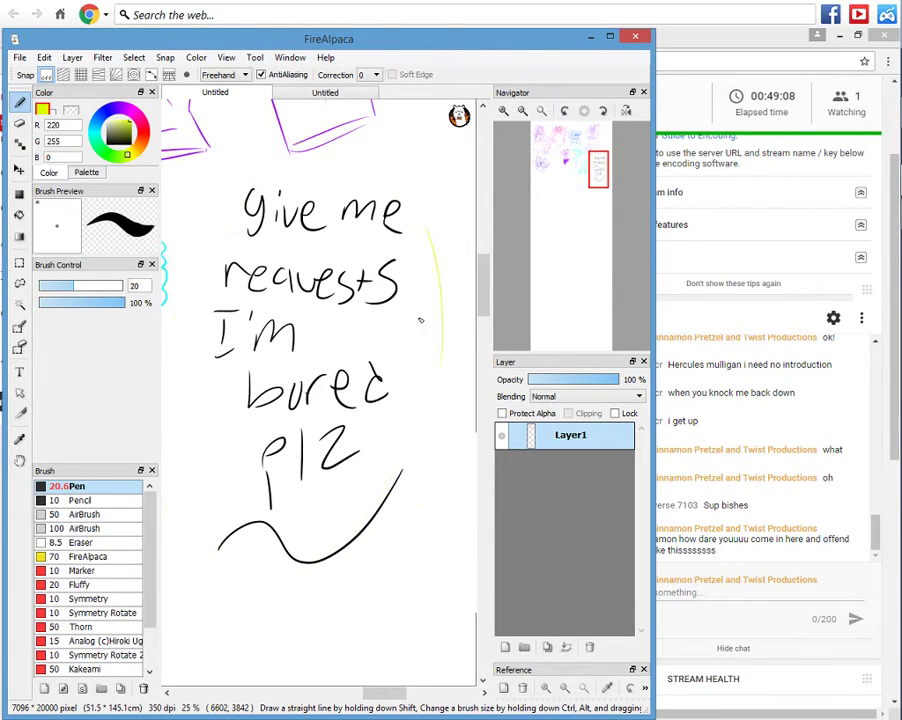
{"action": "key", "text": "ctrl+z"}
Try doodling yellow arch, wave and zigzag marks beside the handwritten request message and undo them.
{"action": "left_click_drag", "start_coordinate": [389, 346], "coordinate": [418, 356]}
{"action": "left_click_drag", "start_coordinate": [424, 335], "coordinate": [450, 361]}
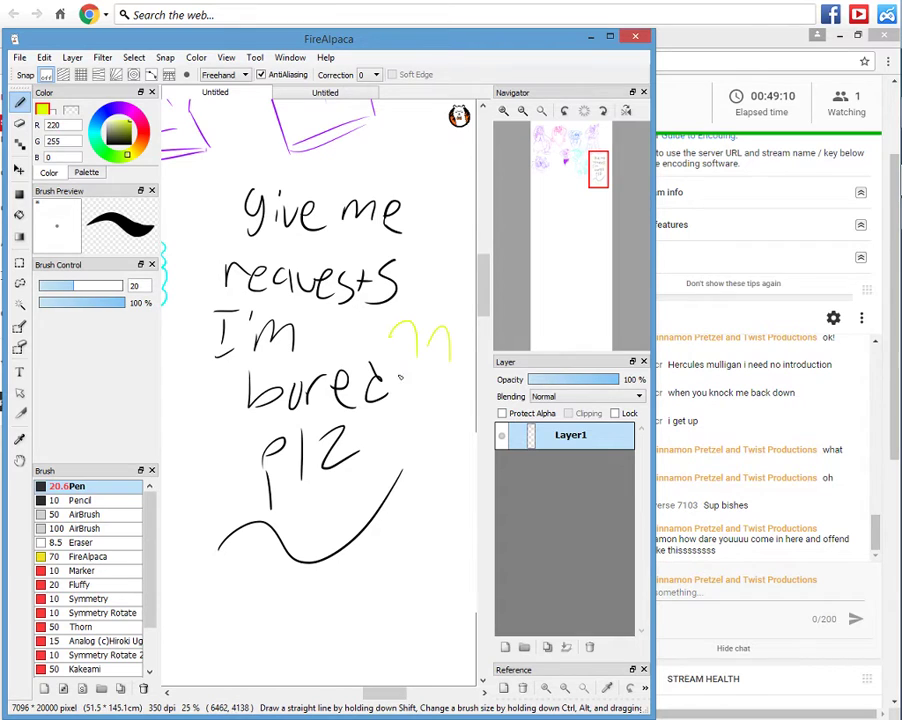
{"action": "left_click_drag", "start_coordinate": [396, 365], "coordinate": [446, 393]}
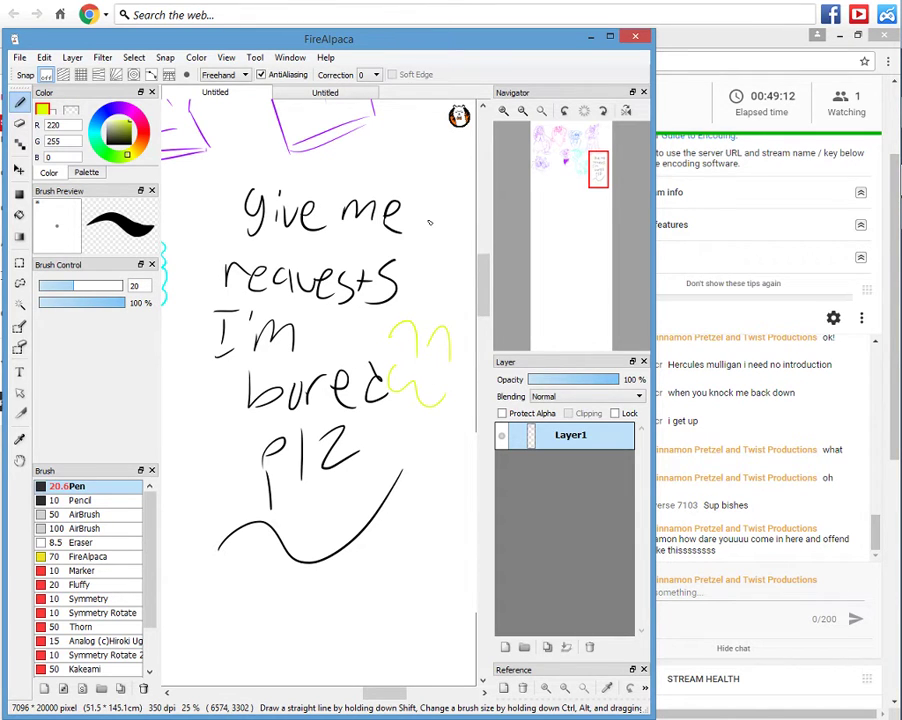
{"action": "left_click_drag", "start_coordinate": [406, 250], "coordinate": [455, 268]}
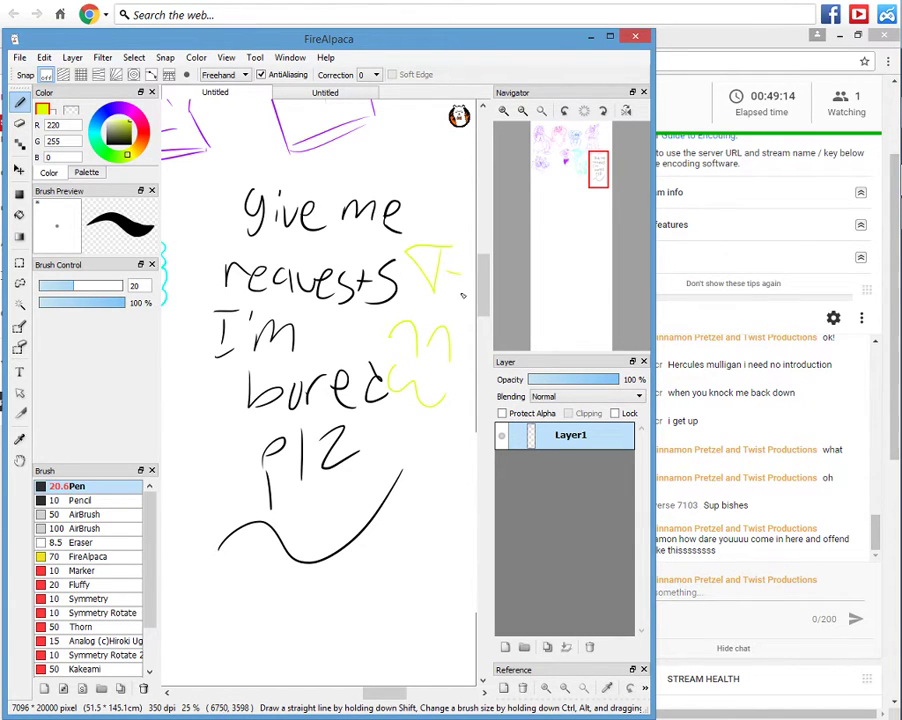
{"action": "key", "text": "ctrl+z"}
{"action": "key", "text": "ctrl+z"}
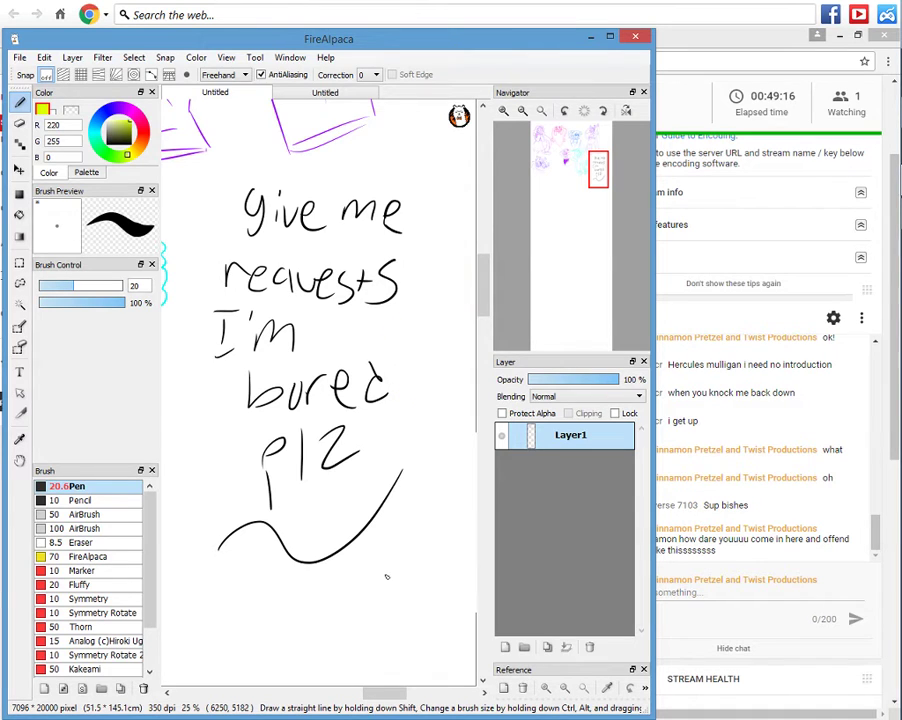
Try a yellow wavy underline and large overlapping yellow ovals around the handwritten message, undoing the strokes.
{"action": "mouse_move", "coordinate": [390, 507]}
{"action": "left_mouse_down"}
{"action": "mouse_move", "coordinate": [412, 490]}
{"action": "mouse_move", "coordinate": [163, 576]}
{"action": "left_mouse_up"}
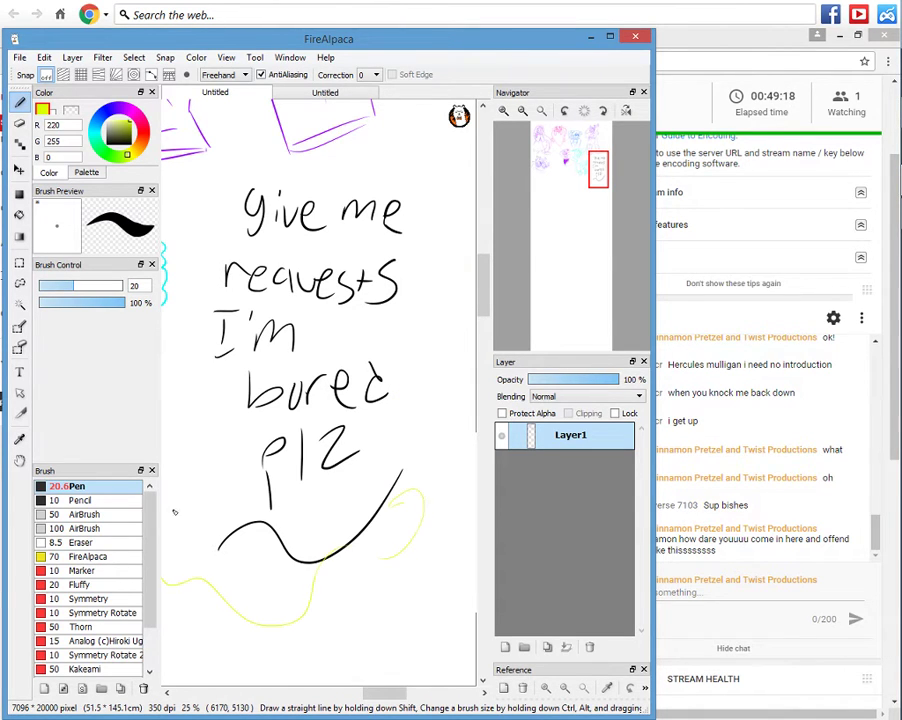
{"action": "left_click_drag", "start_coordinate": [161, 440], "coordinate": [179, 440]}
{"action": "mouse_move", "coordinate": [267, 181]}
{"action": "left_mouse_down"}
{"action": "mouse_move", "coordinate": [203, 256]}
{"action": "mouse_move", "coordinate": [346, 194]}
{"action": "mouse_move", "coordinate": [222, 309]}
{"action": "left_mouse_up"}
{"action": "mouse_move", "coordinate": [218, 360]}
{"action": "left_mouse_down"}
{"action": "mouse_move", "coordinate": [187, 430]}
{"action": "mouse_move", "coordinate": [352, 570]}
{"action": "left_mouse_up"}
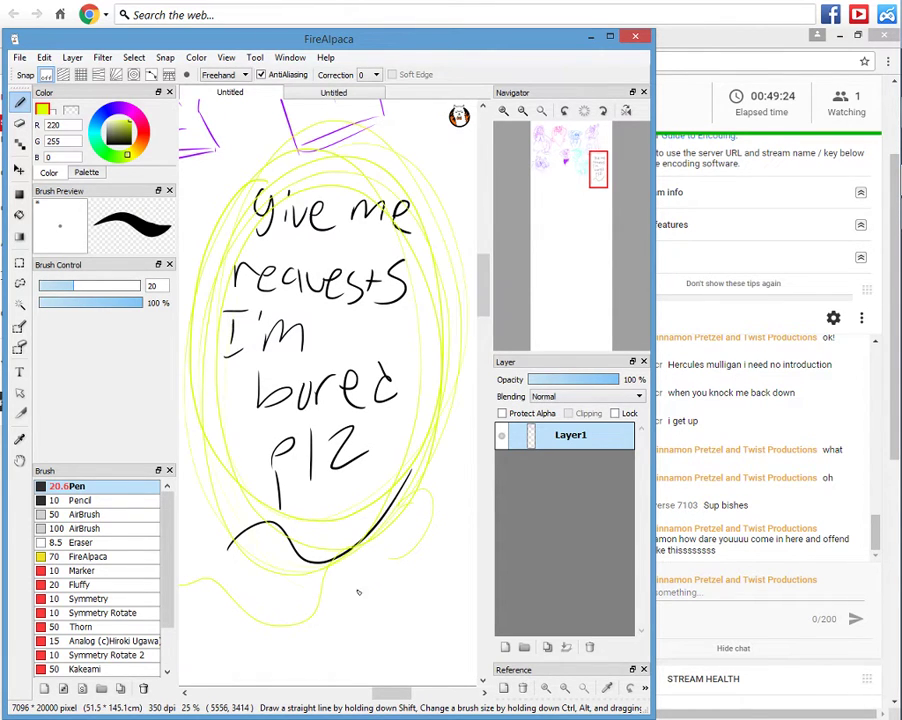
{"action": "key", "text": "ctrl+z"}
{"action": "key", "text": "ctrl+z"}
{"action": "key", "text": "ctrl+z"}
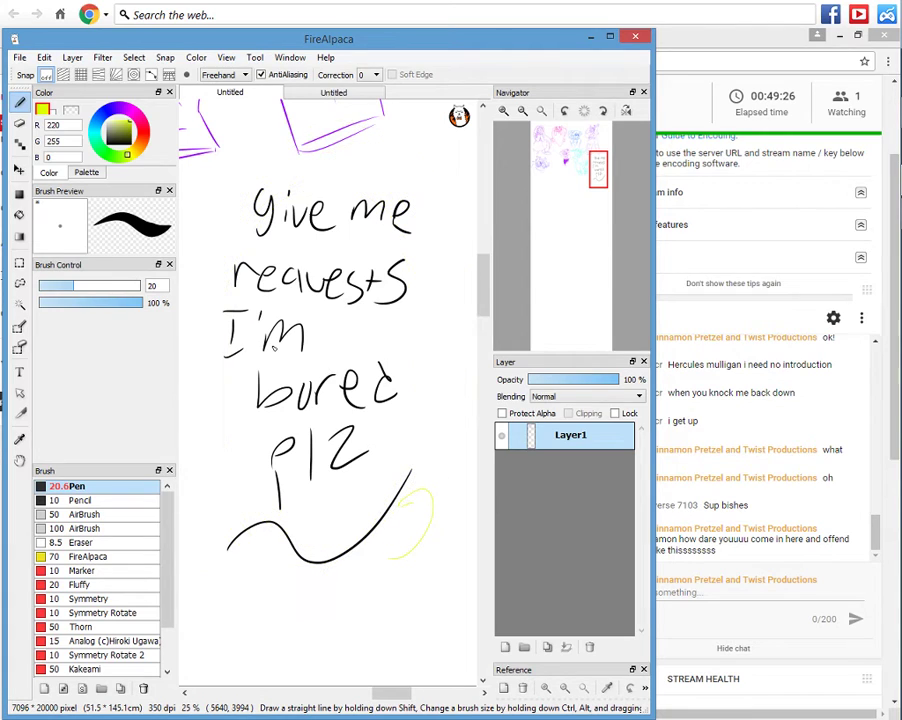
{"action": "key", "text": "ctrl+z"}
{"action": "mouse_move", "coordinate": [411, 220]}
{"action": "left_mouse_down"}
{"action": "mouse_move", "coordinate": [229, 303]}
{"action": "mouse_move", "coordinate": [332, 197]}
{"action": "mouse_move", "coordinate": [404, 471]}
{"action": "mouse_move", "coordinate": [420, 170]}
{"action": "mouse_move", "coordinate": [254, 252]}
{"action": "mouse_move", "coordinate": [185, 500]}
{"action": "mouse_move", "coordinate": [440, 520]}
{"action": "mouse_move", "coordinate": [300, 150]}
{"action": "mouse_move", "coordinate": [236, 546]}
{"action": "mouse_move", "coordinate": [310, 178]}
{"action": "mouse_move", "coordinate": [370, 193]}
{"action": "left_mouse_up"}
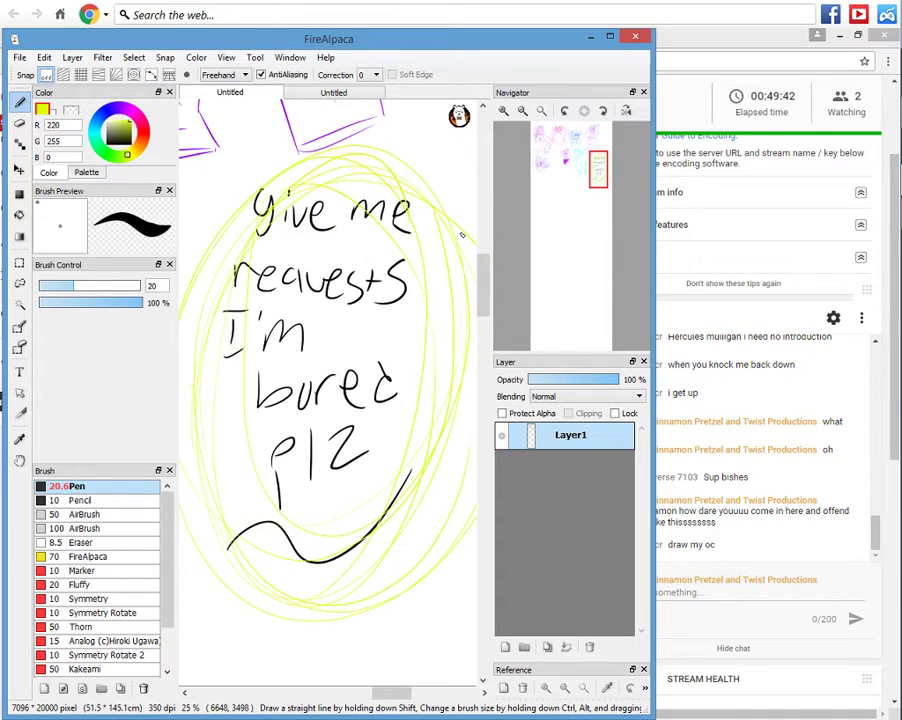
{"action": "key", "text": "ctrl+z"}
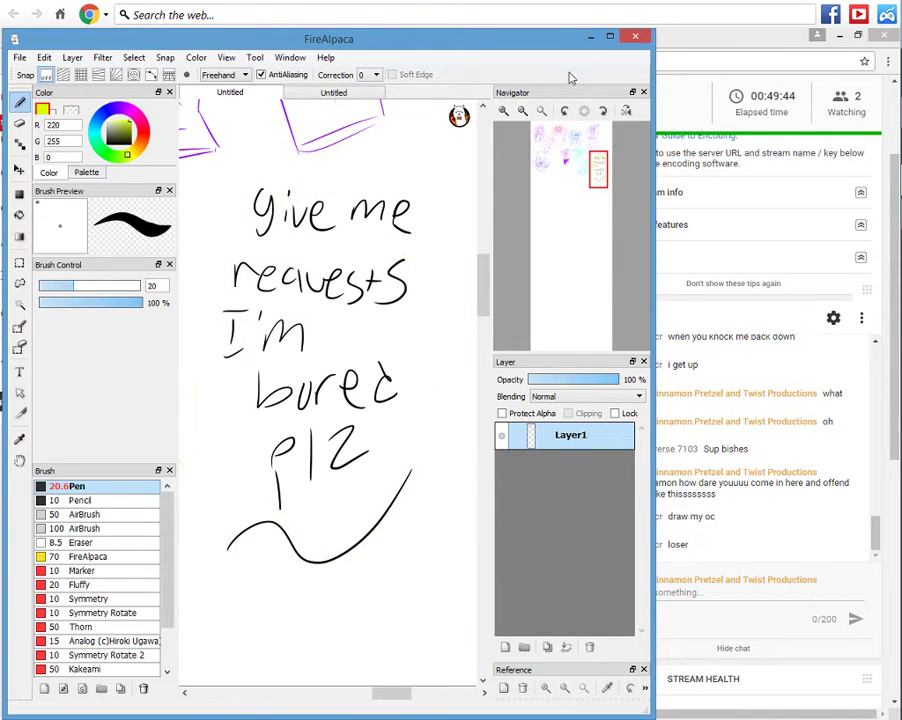
Switch to the YouTube live dashboard, send "send pic" in the live chat, and return to FireAlpaca.
{"action": "left_click", "coordinate": [591, 38]}
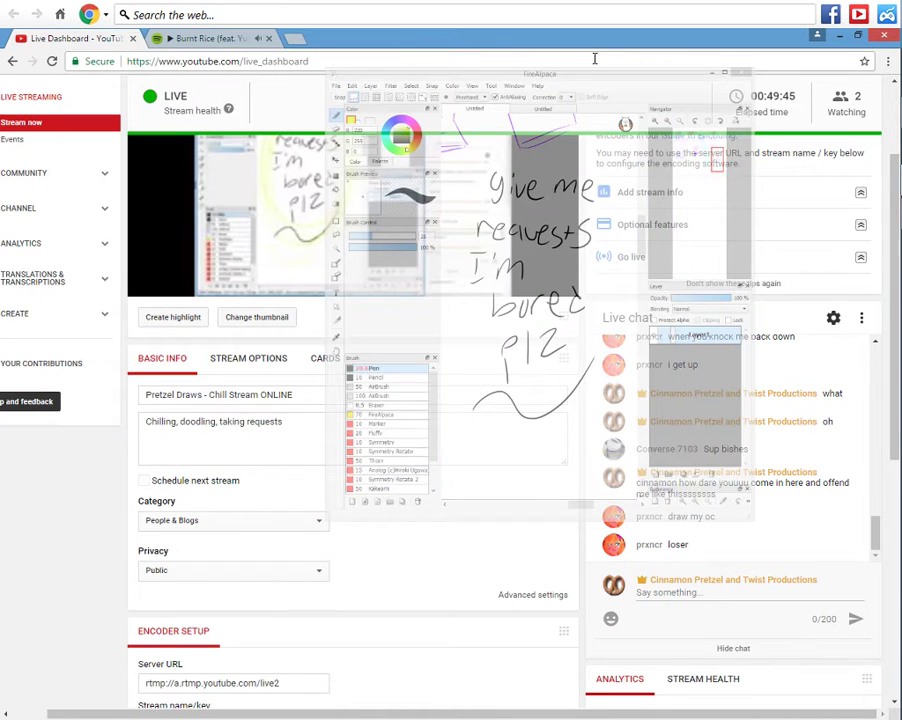
{"action": "left_click", "coordinate": [664, 593]}
{"action": "type", "text": "send pi"}
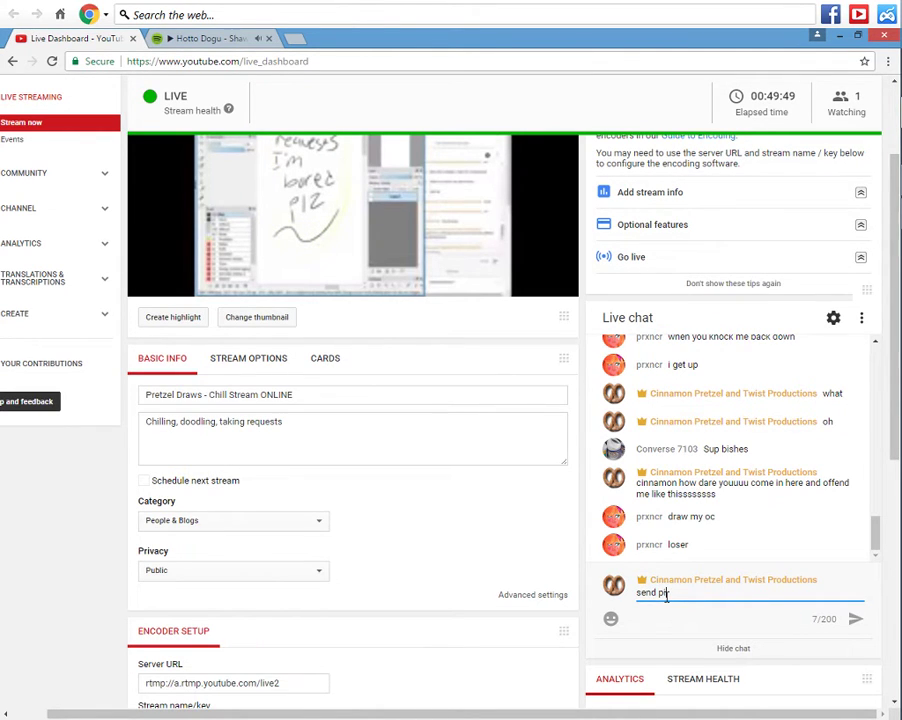
{"action": "type", "text": "c"}
{"action": "key", "text": "Return"}
{"action": "mouse_move", "coordinate": [878, 150]}
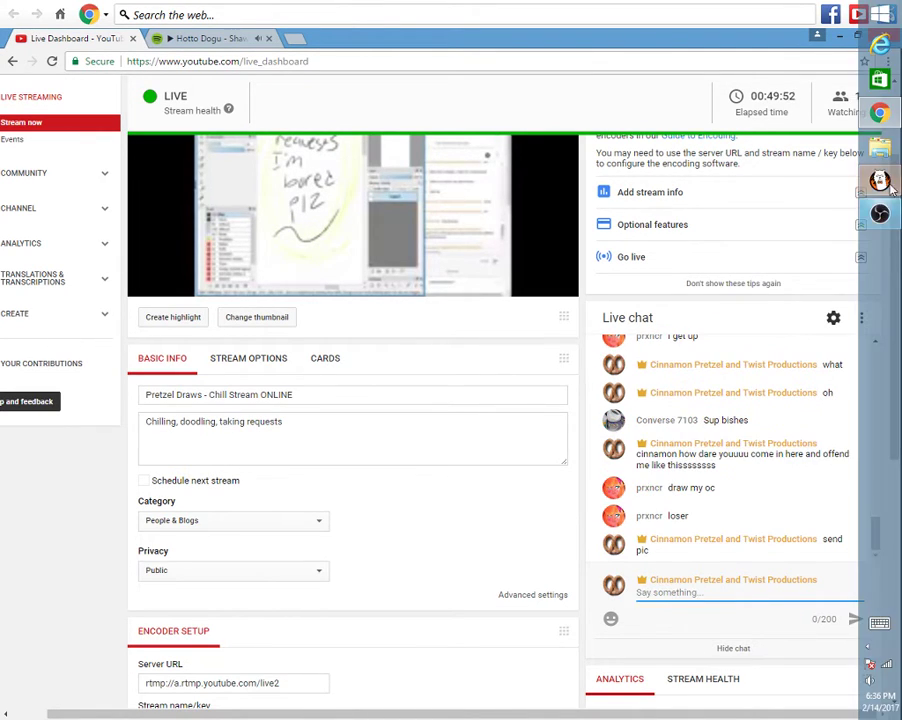
{"action": "left_click", "coordinate": [879, 181]}
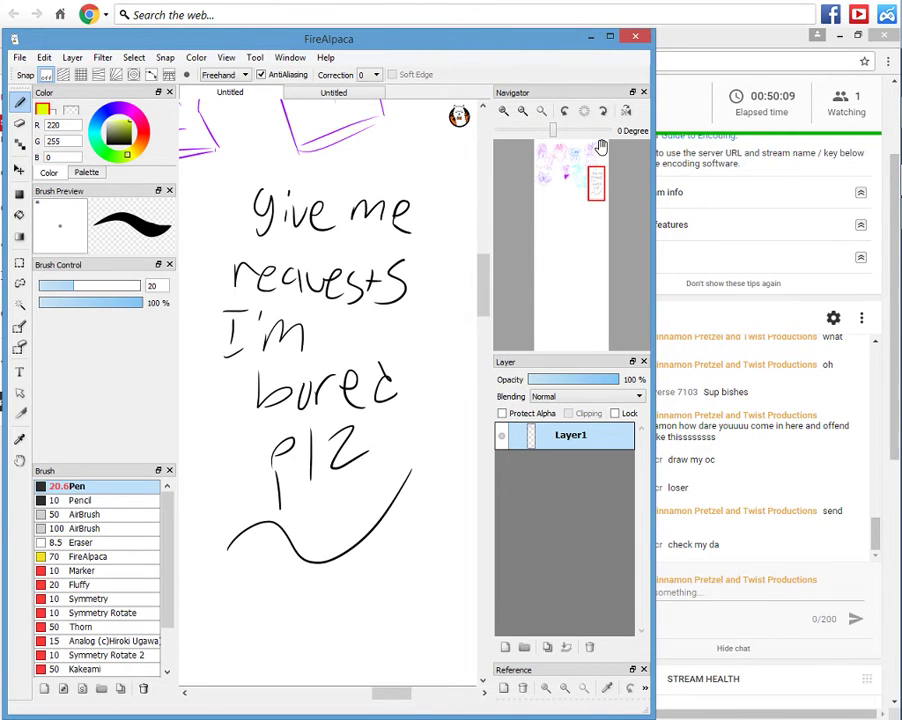
Switch to Chrome and try to open cd-skittle.deviant.com in a new browser tab.
{"action": "left_click", "coordinate": [591, 37]}
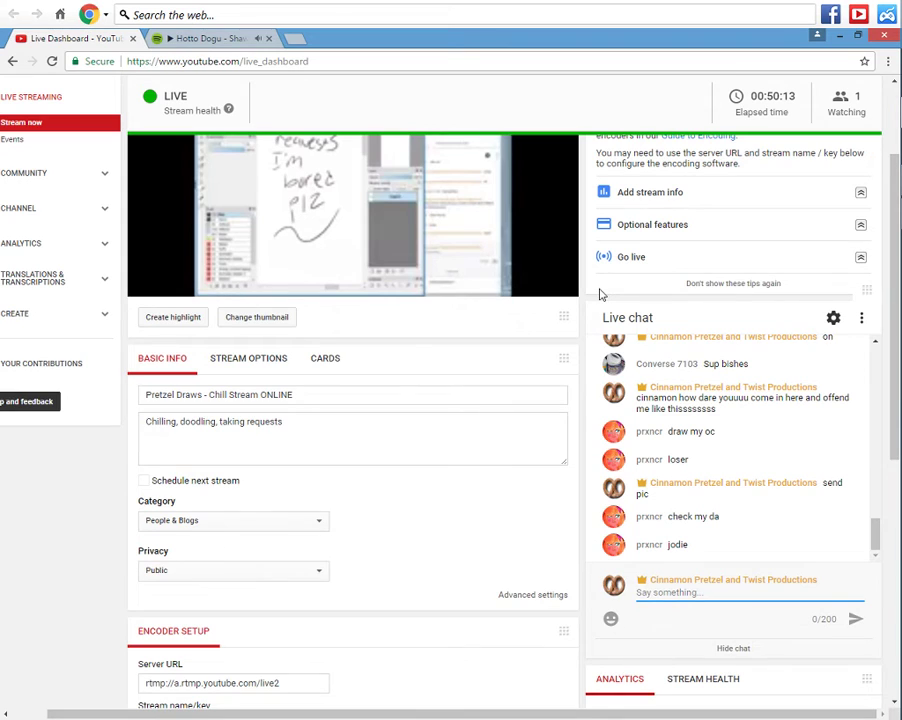
{"action": "left_click", "coordinate": [297, 40]}
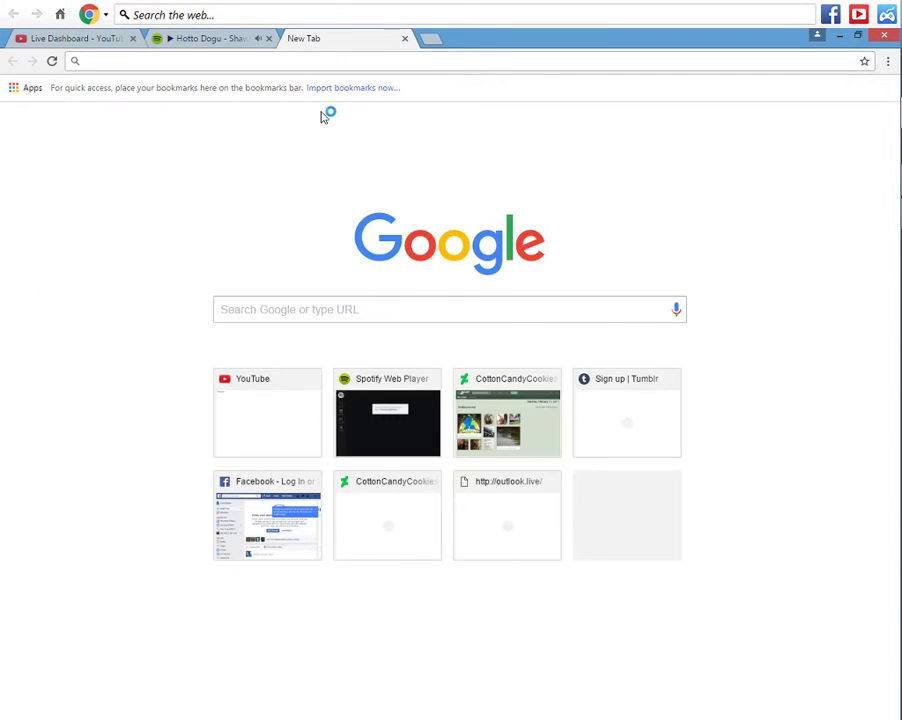
{"action": "type", "text": "de"}
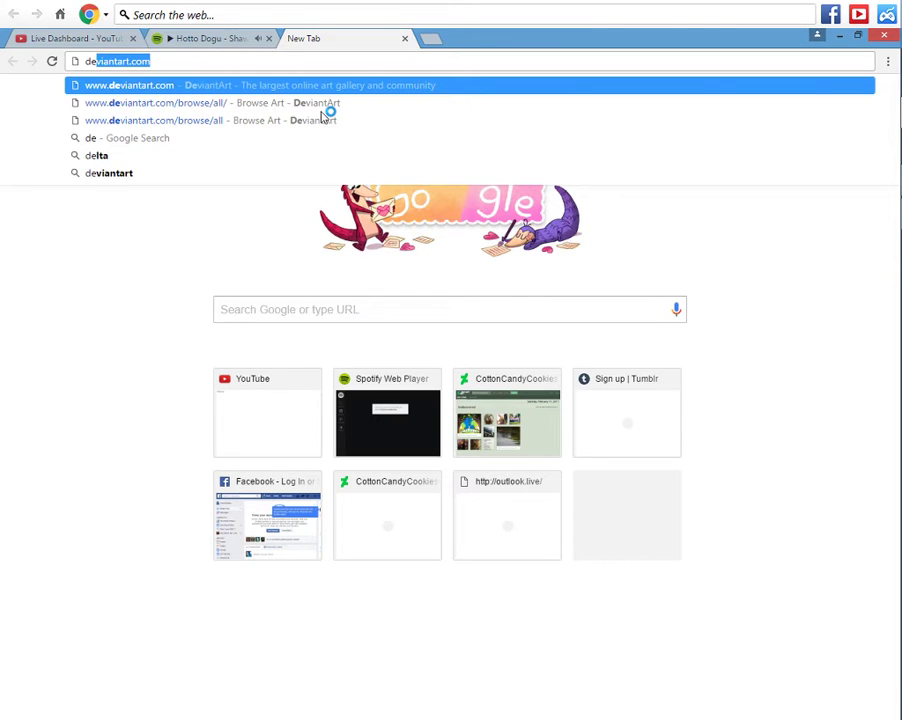
{"action": "key", "text": "BackSpace"}
{"action": "key", "text": "BackSpace"}
{"action": "key", "text": "BackSpace"}
{"action": "type", "text": "cd-sk"}
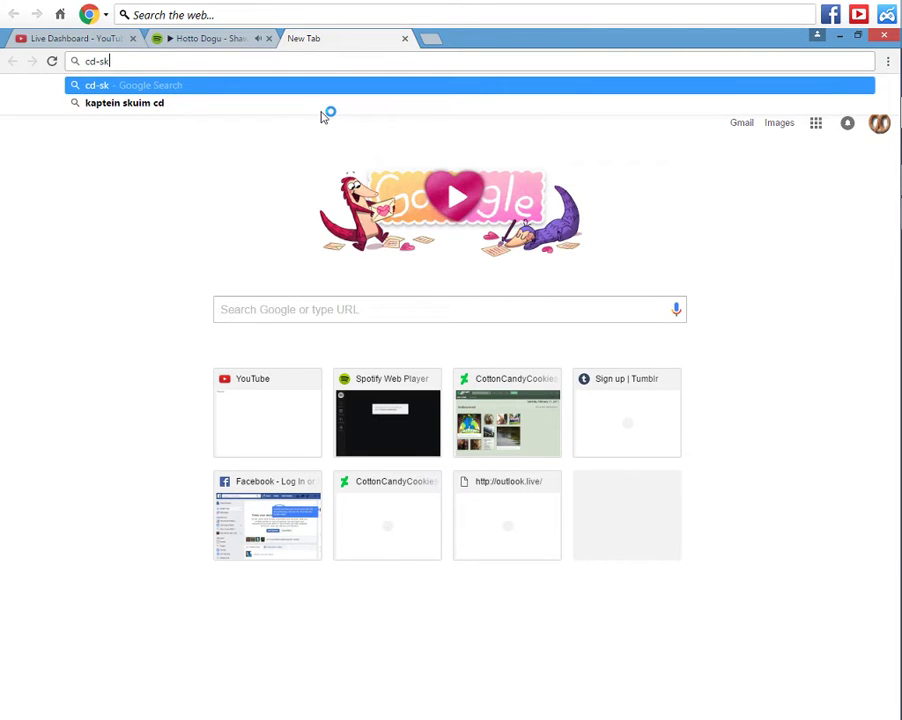
{"action": "type", "text": "ittle.dev"}
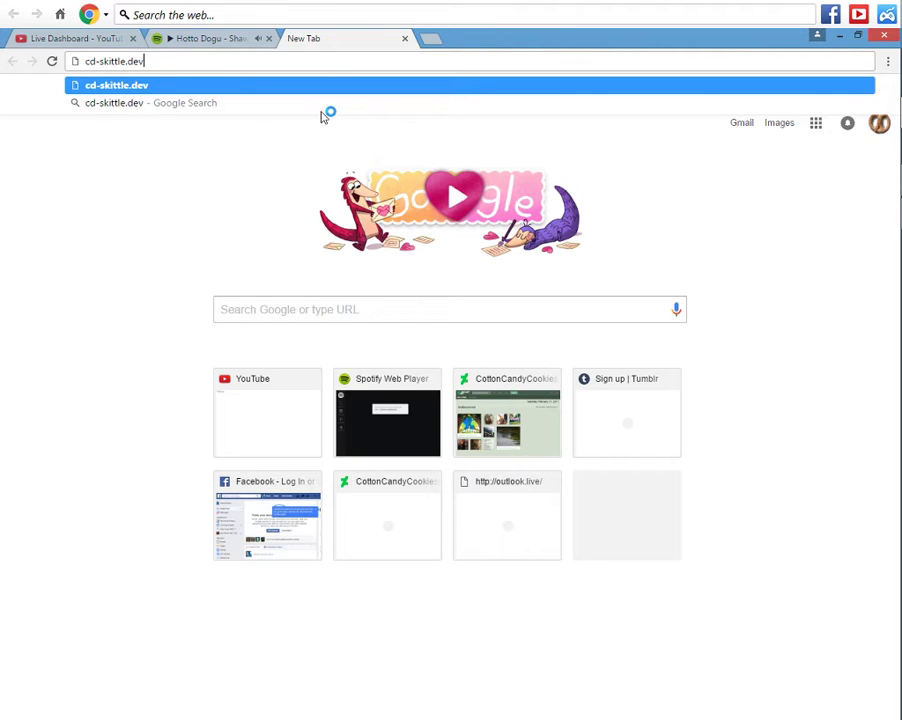
{"action": "type", "text": "iant"}
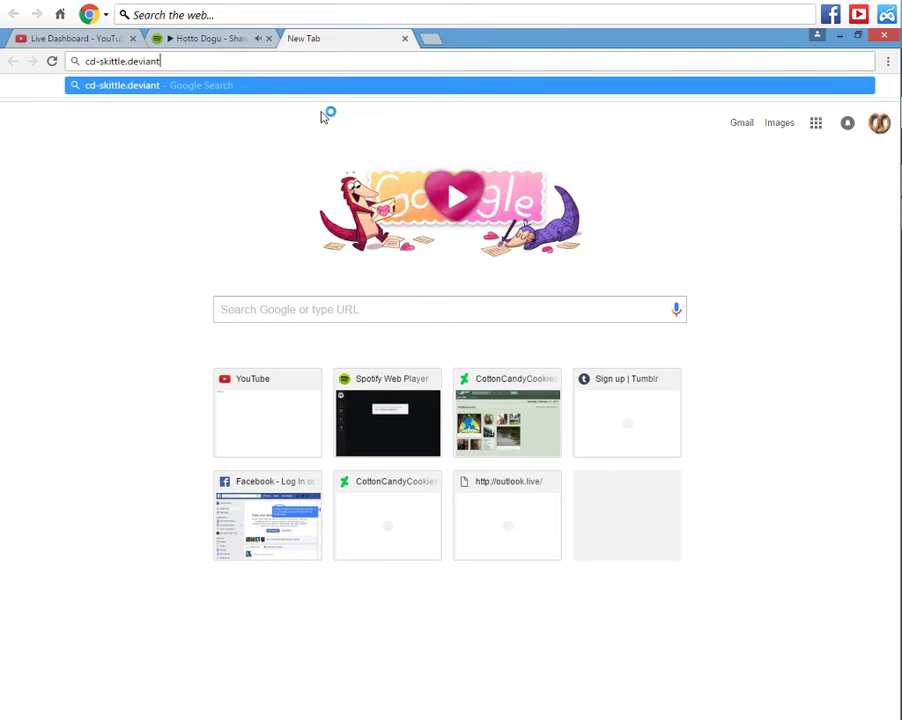
{"action": "type", "text": ".com"}
{"action": "key", "text": "Return"}
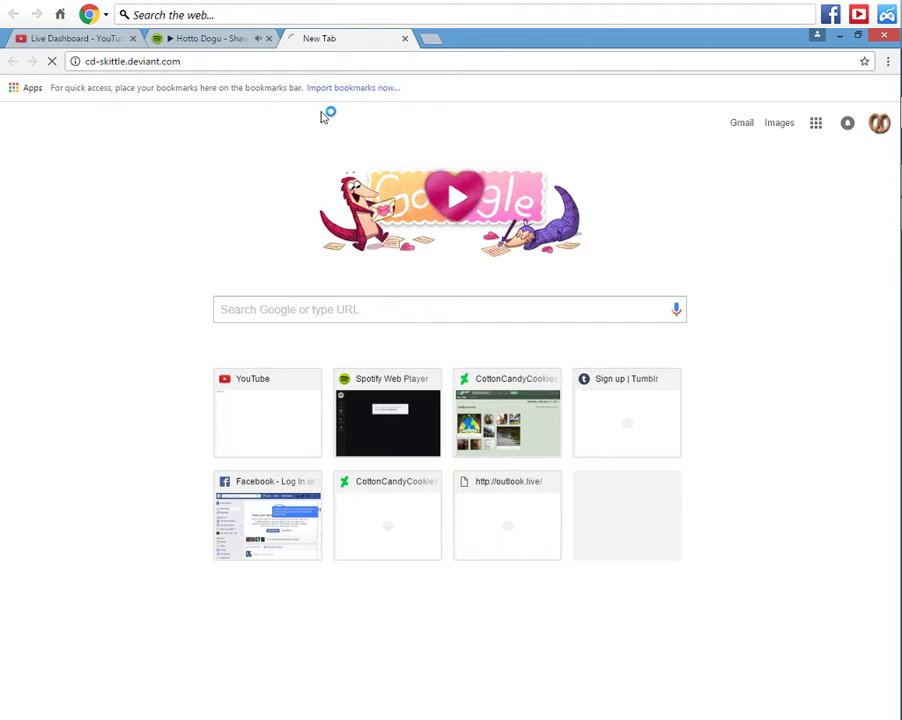
Reply "k" in the YouTube live chat and check on the tab that is still loading.
{"action": "left_click", "coordinate": [120, 38]}
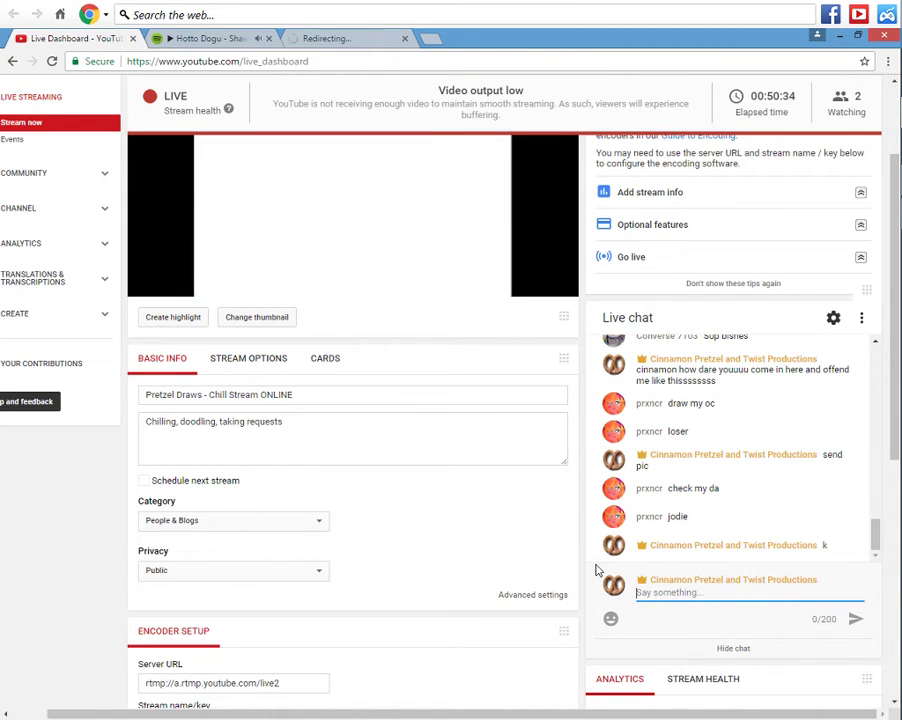
{"action": "mouse_move", "coordinate": [900, 430]}
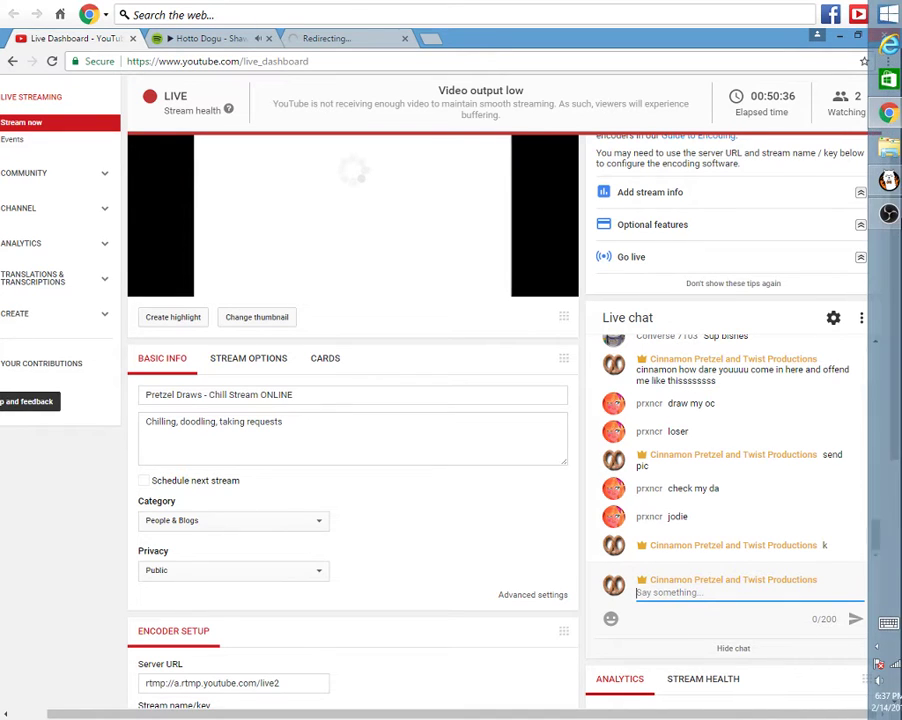
{"action": "left_click", "coordinate": [880, 181]}
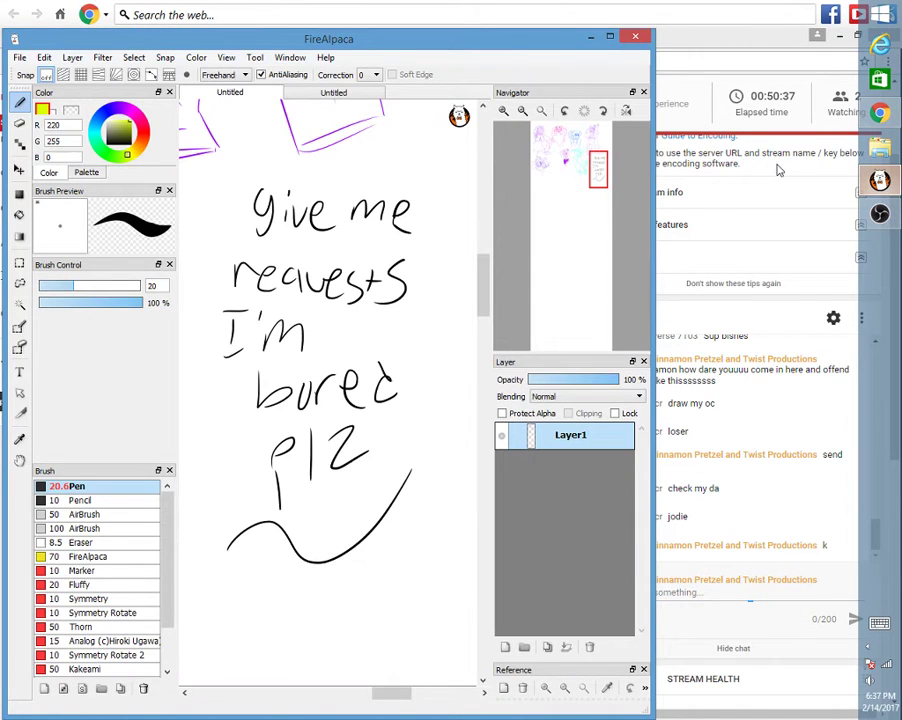
{"action": "left_click", "coordinate": [606, 38]}
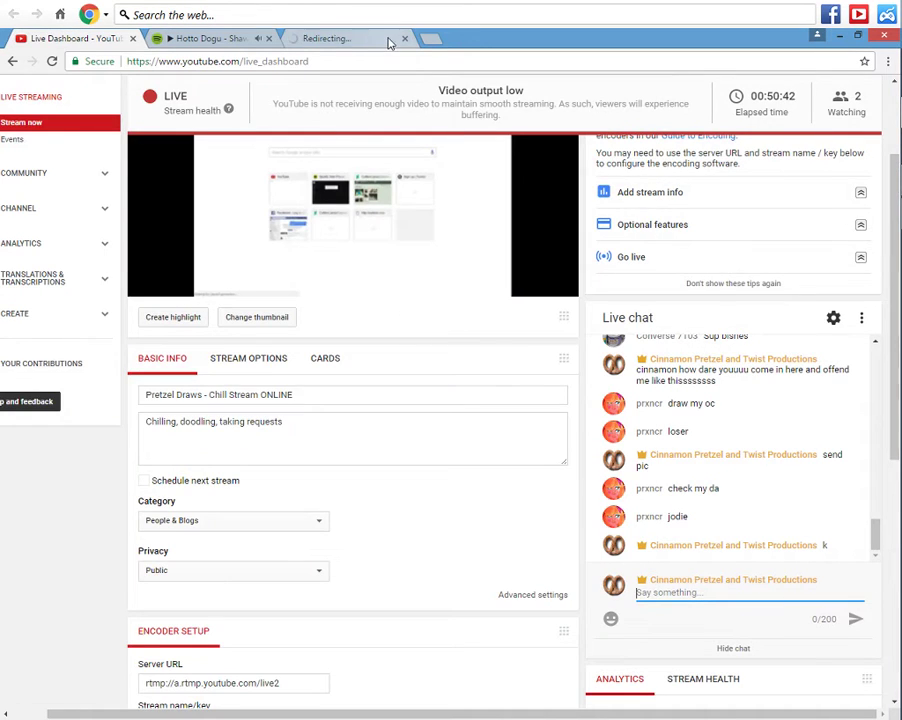
{"action": "left_click", "coordinate": [388, 40]}
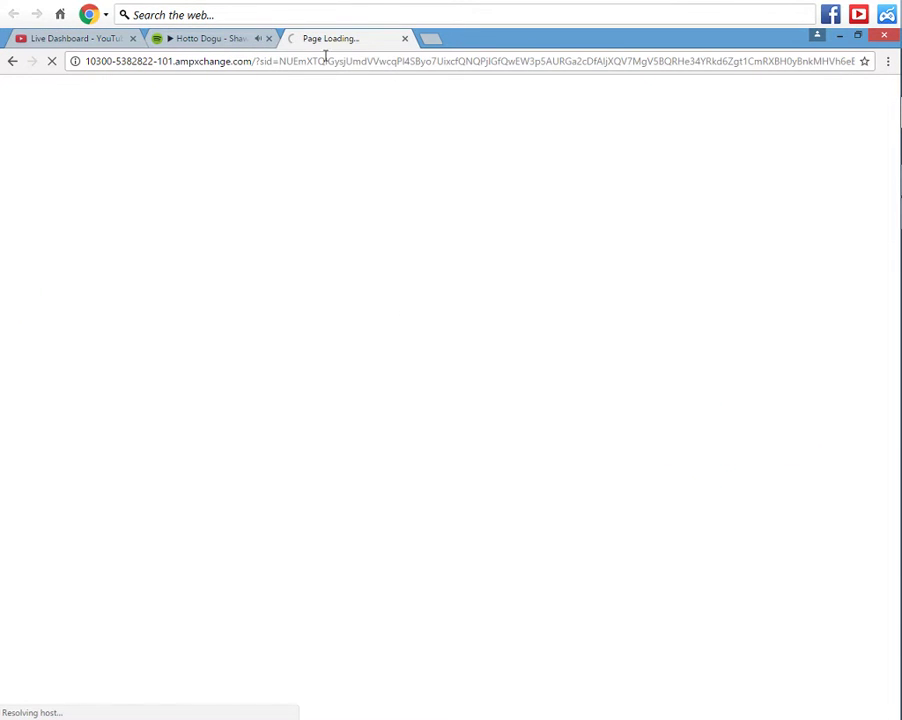
{"action": "left_click", "coordinate": [113, 41]}
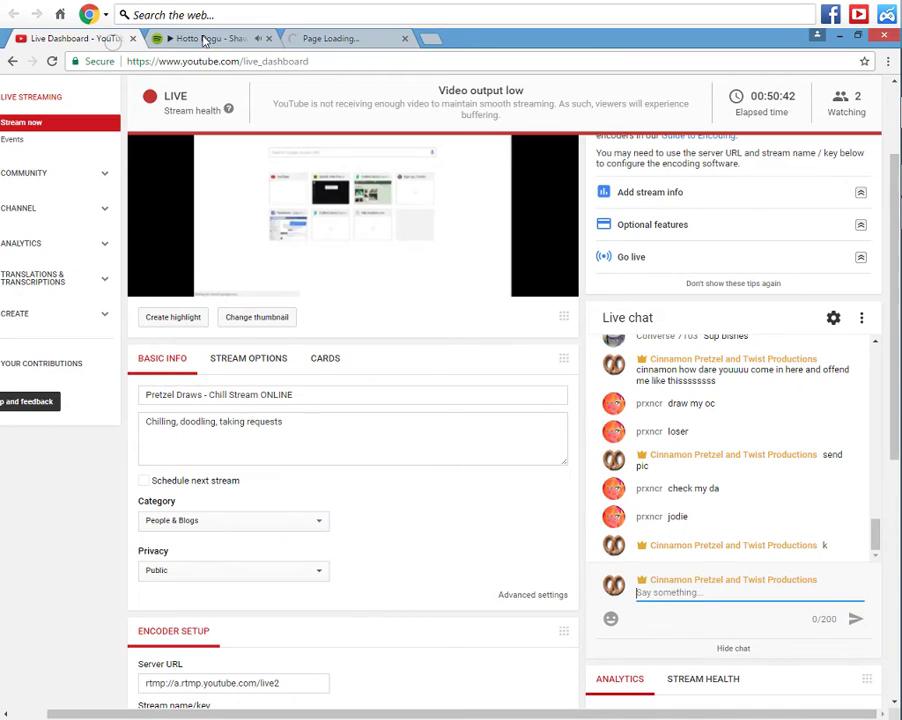
{"action": "left_click", "coordinate": [350, 38]}
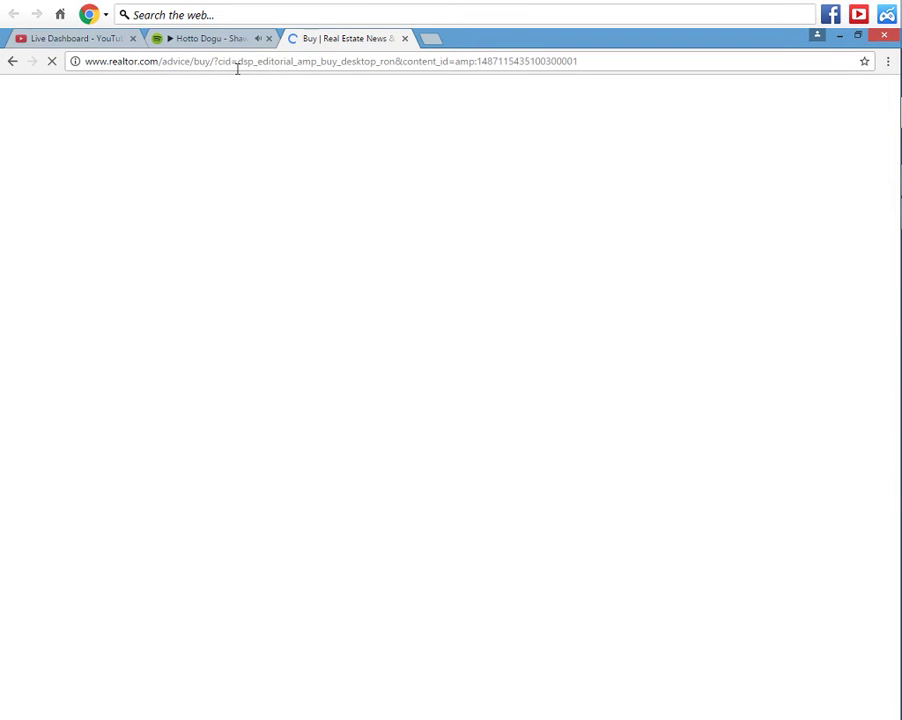
{"action": "left_click", "coordinate": [237, 63]}
{"action": "type", "text": "c"}
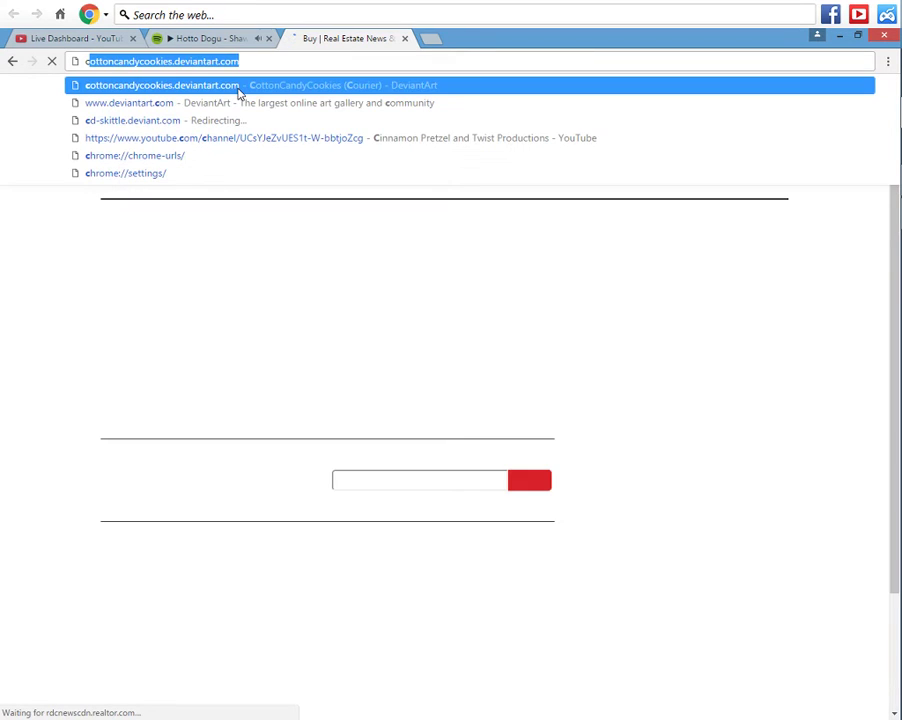
{"action": "type", "text": "d-skitt"}
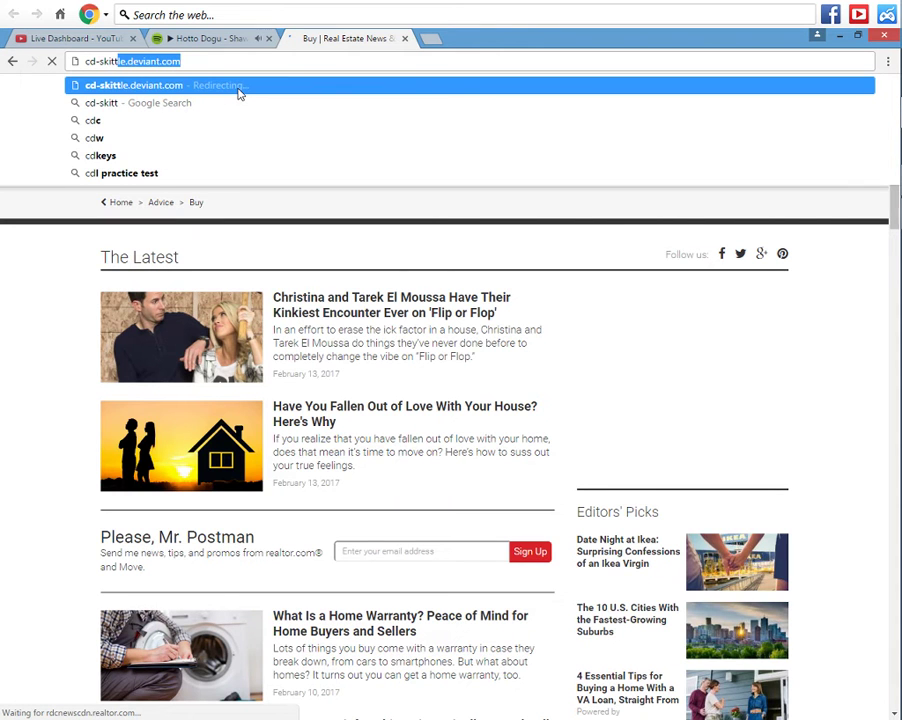
{"action": "left_click", "coordinate": [239, 88]}
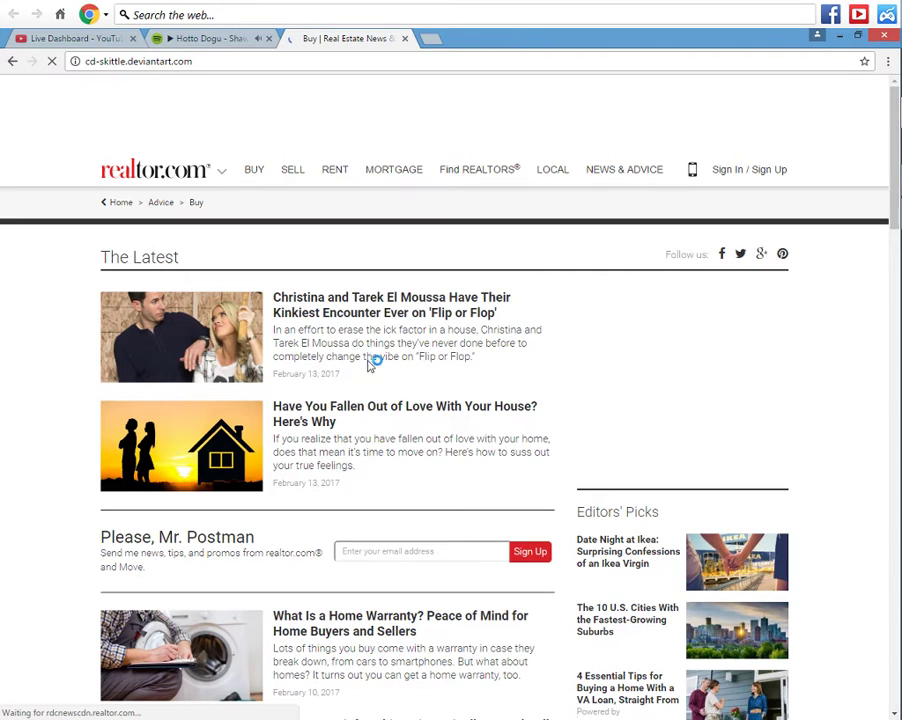
{"action": "left_click", "coordinate": [857, 35]}
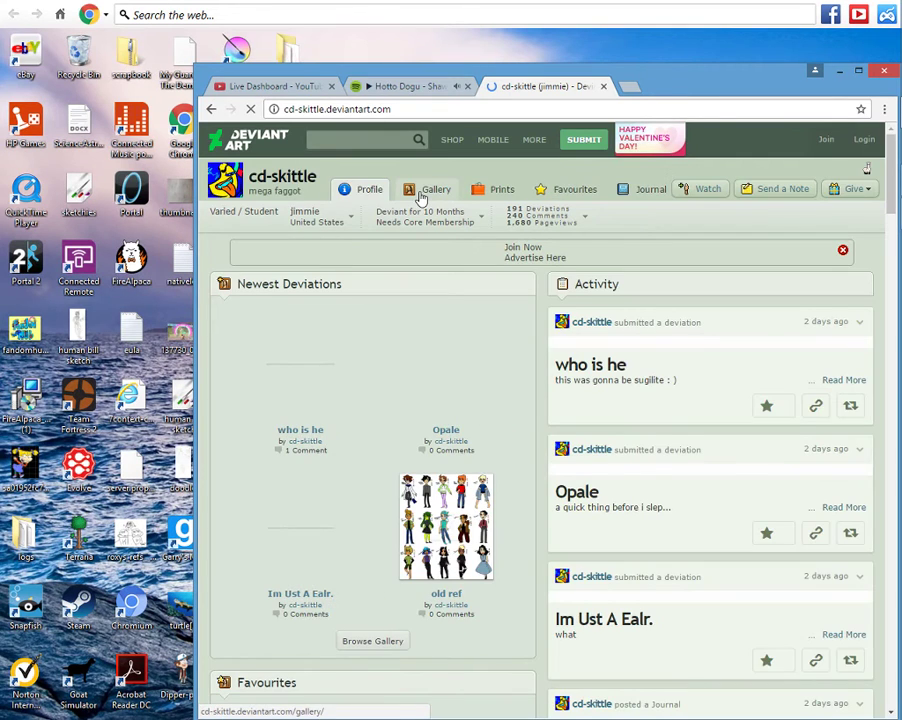
Browse all deviations in the cd-skittle gallery and open the "old ref" character sheet at enlarged size.
{"action": "left_click", "coordinate": [421, 194]}
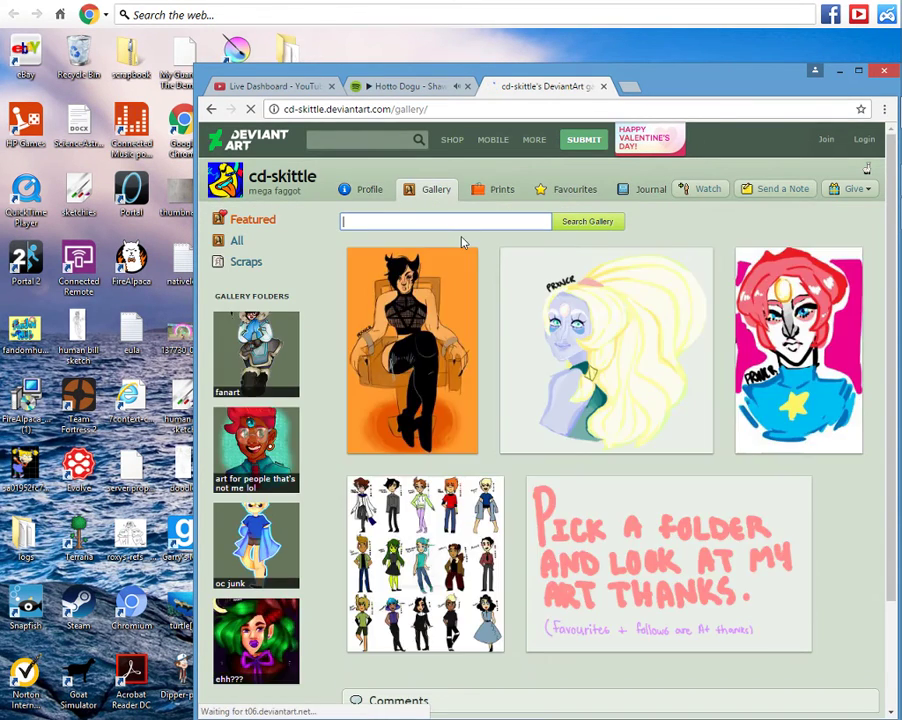
{"action": "left_click", "coordinate": [260, 224]}
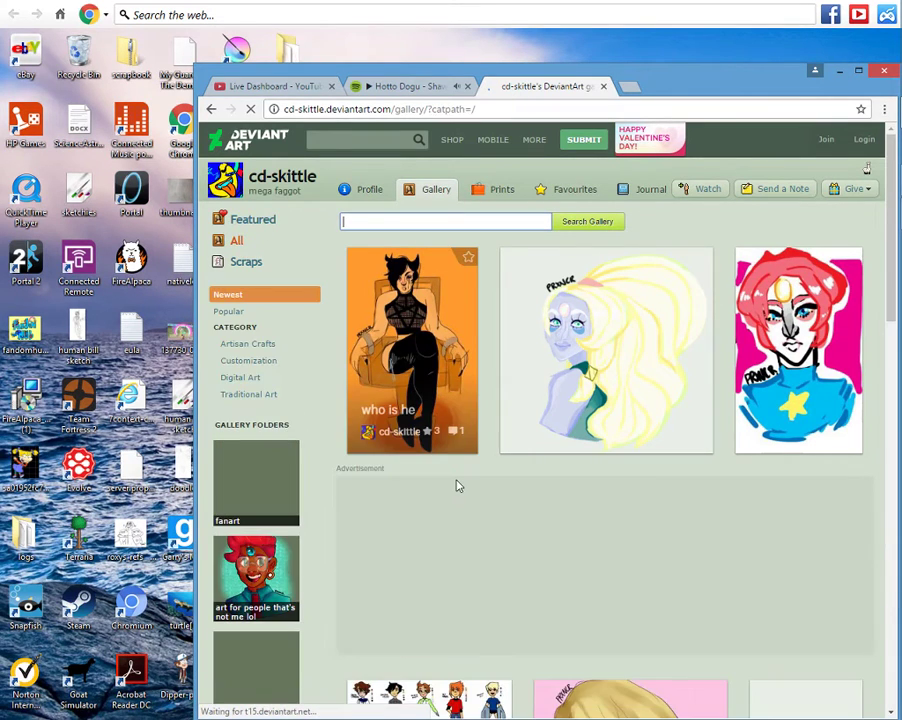
{"action": "left_click", "coordinate": [461, 495]}
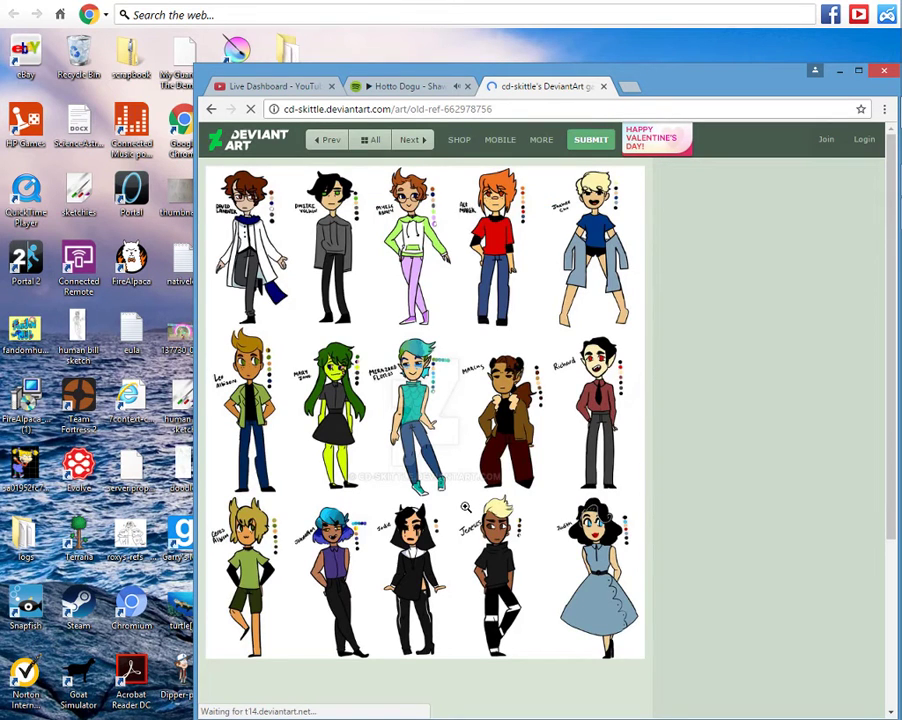
{"action": "left_click", "coordinate": [465, 507]}
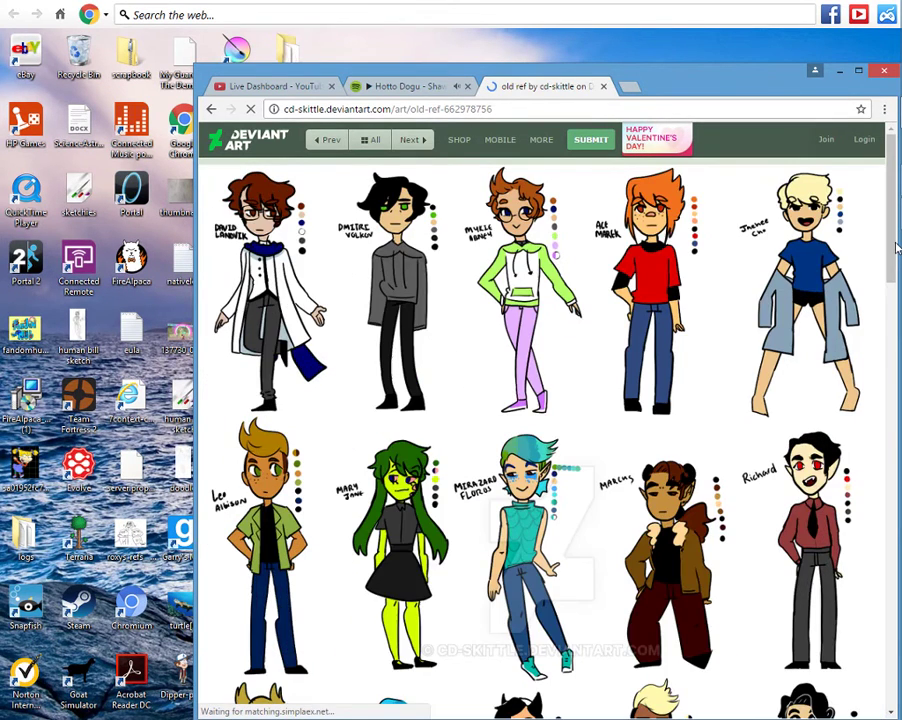
Look over the "old ref" character sheet including Jodie, and save a copy of the image to the desktop.
{"action": "scroll", "coordinate": [897, 248], "scroll_direction": "down", "scroll_amount": 4}
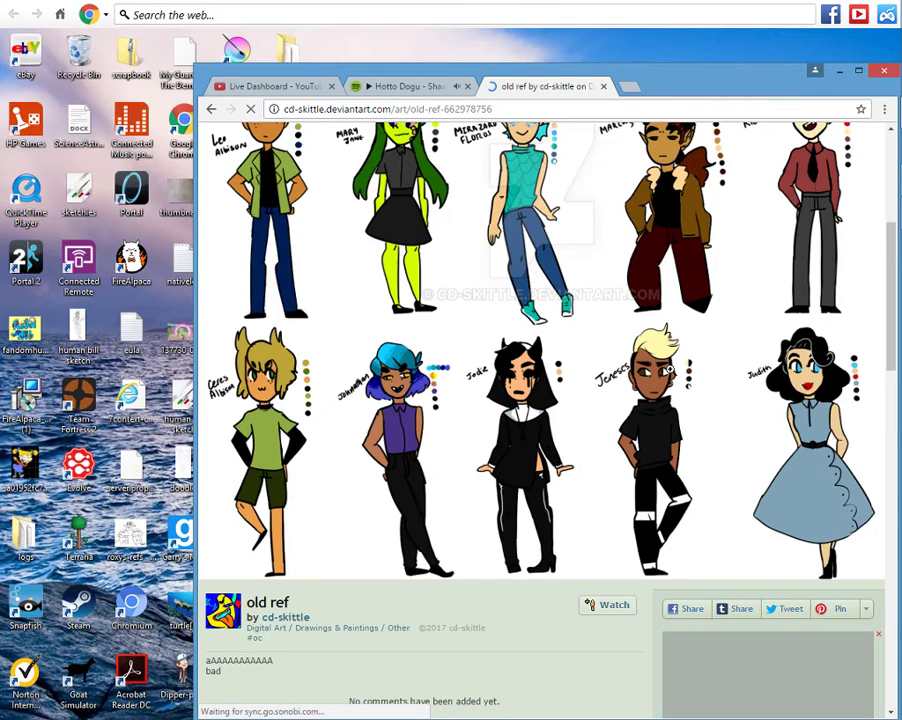
{"action": "left_click", "coordinate": [411, 38]}
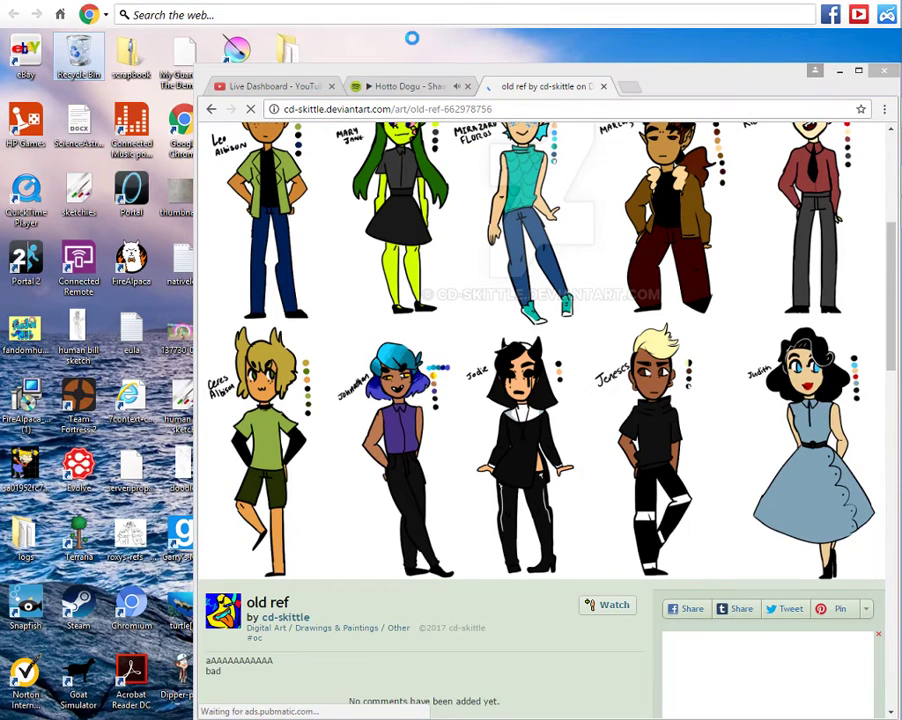
{"action": "left_click", "coordinate": [888, 268]}
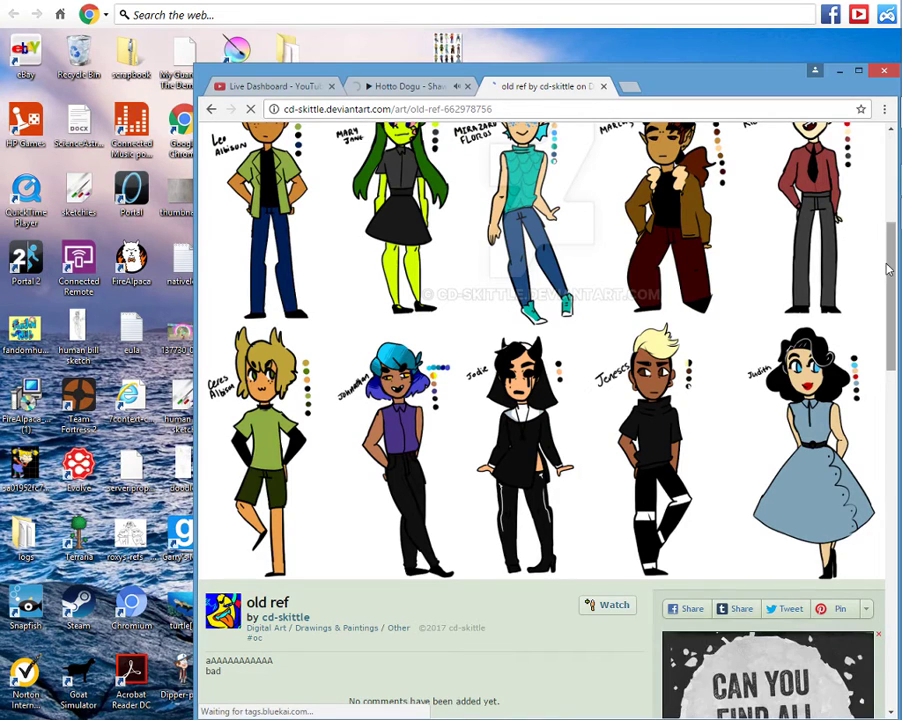
{"action": "scroll", "coordinate": [370, 152], "scroll_direction": "up", "scroll_amount": 3}
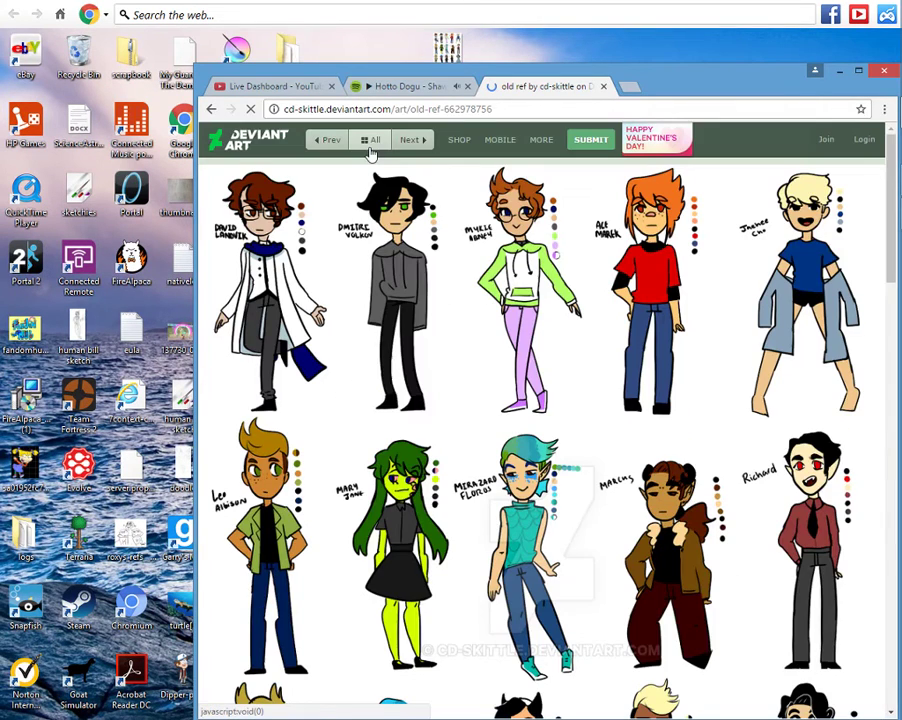
Return to the full cd-skittle gallery and search it for "jodie".
{"action": "left_click", "coordinate": [369, 146]}
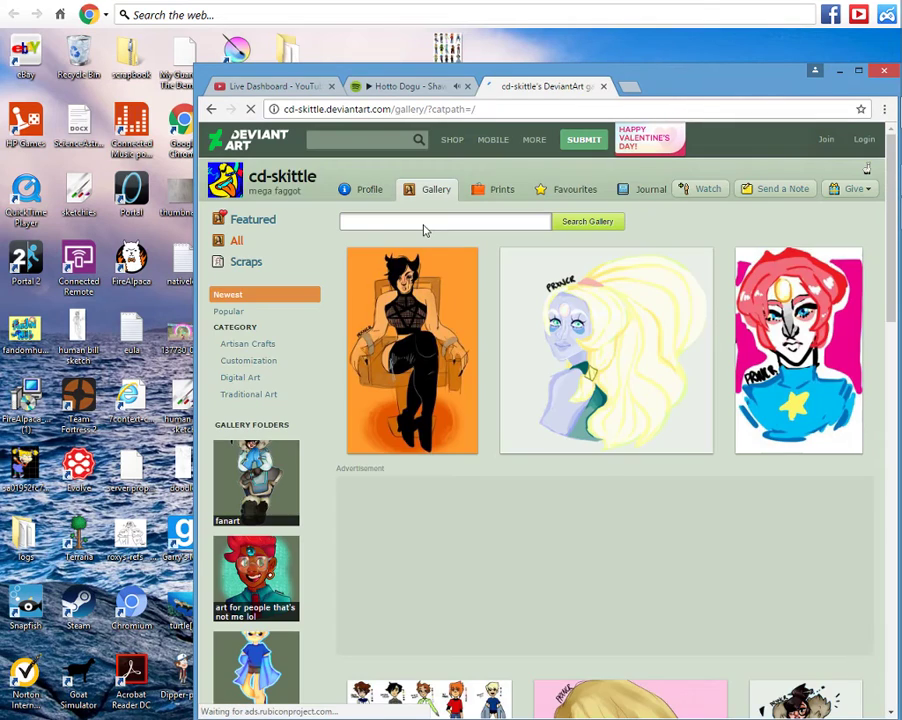
{"action": "left_click", "coordinate": [424, 229]}
{"action": "type", "text": "jodie"}
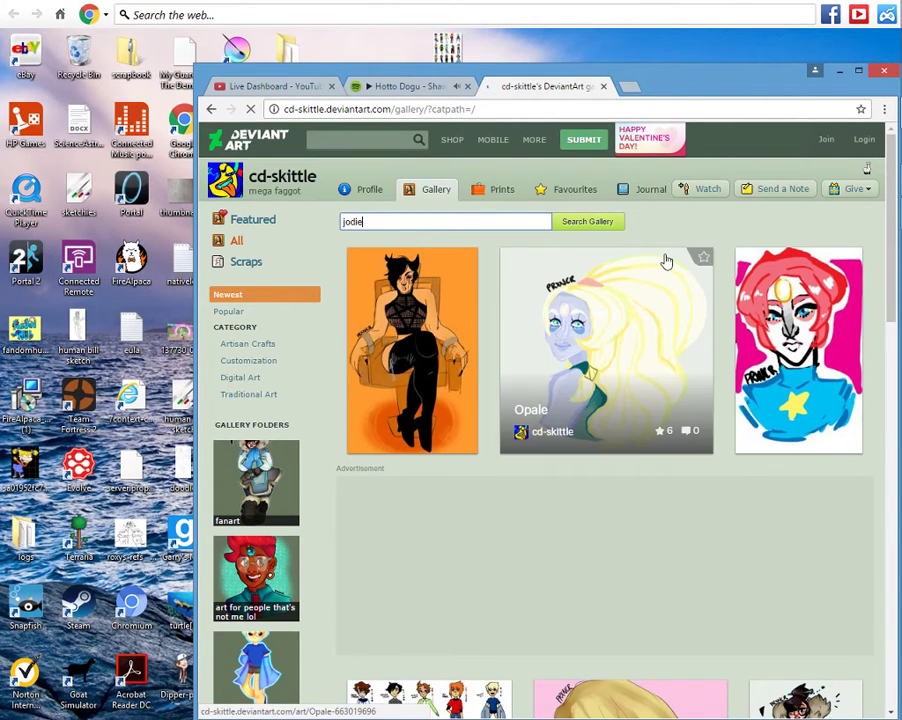
{"action": "scroll", "coordinate": [895, 200], "scroll_direction": "down", "scroll_amount": 1}
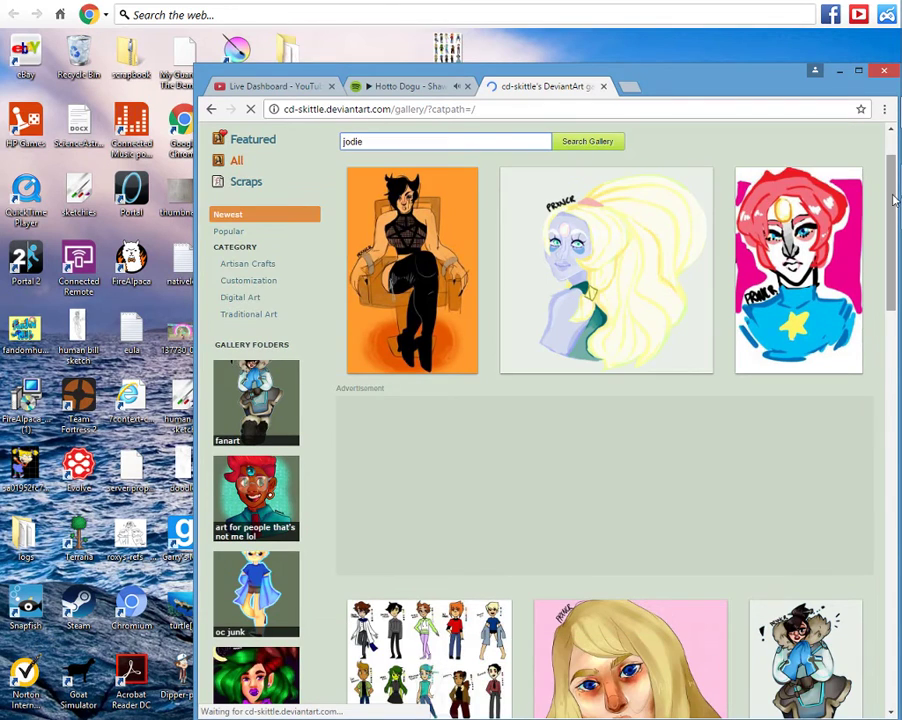
Disable automatic blocking of spam messages in the YouTube live chat settings.
{"action": "left_click", "coordinate": [347, 88]}
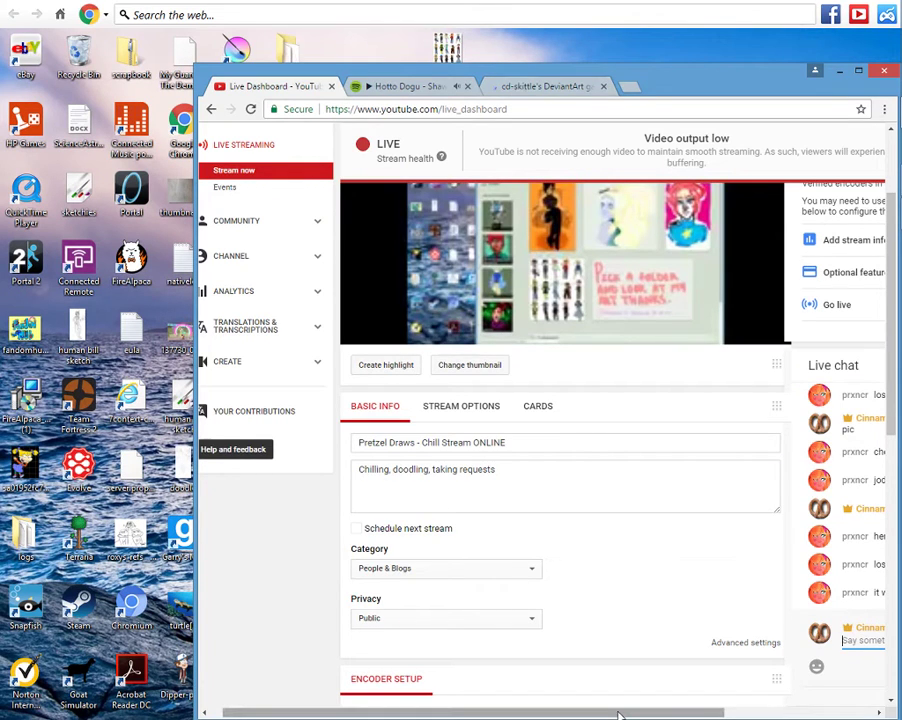
{"action": "left_click_drag", "start_coordinate": [618, 715], "coordinate": [744, 714]}
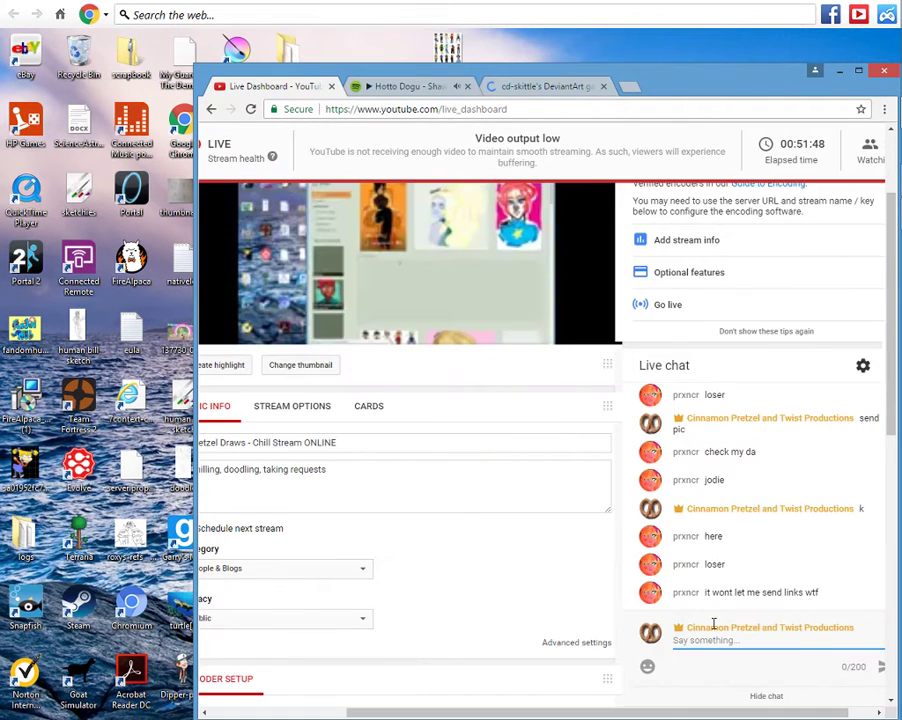
{"action": "type", "text": "j"}
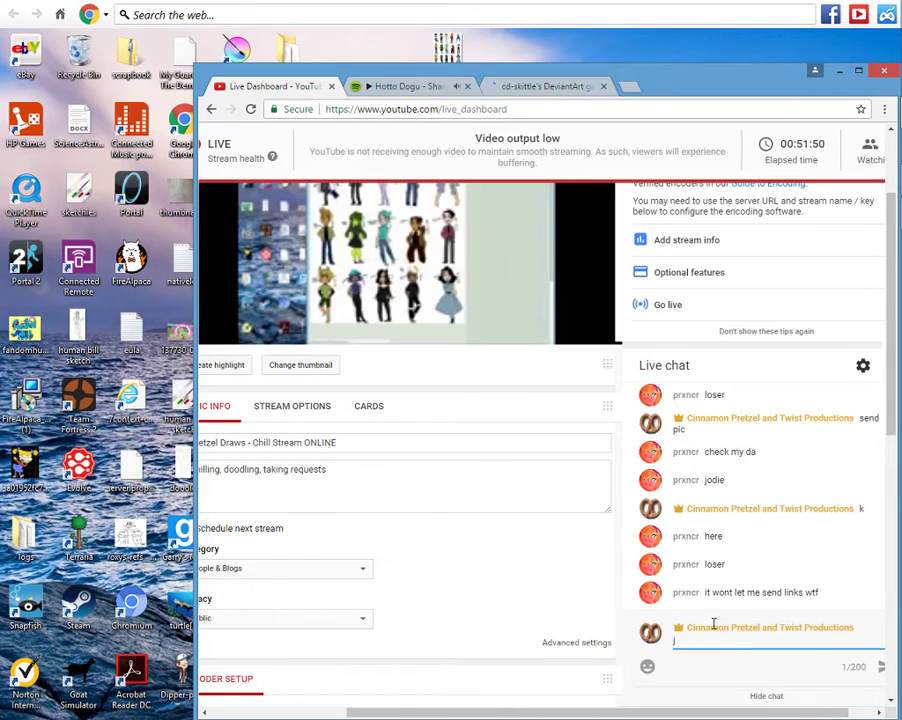
{"action": "key", "text": "BackSpace"}
{"action": "left_click", "coordinate": [861, 368]}
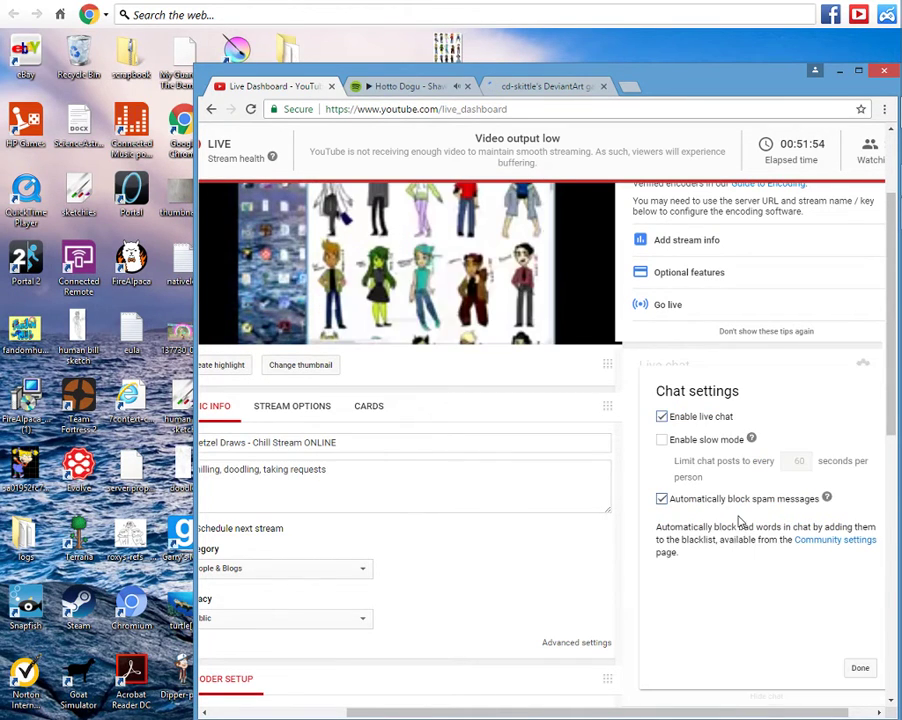
{"action": "left_click_drag", "start_coordinate": [686, 712], "coordinate": [714, 710]}
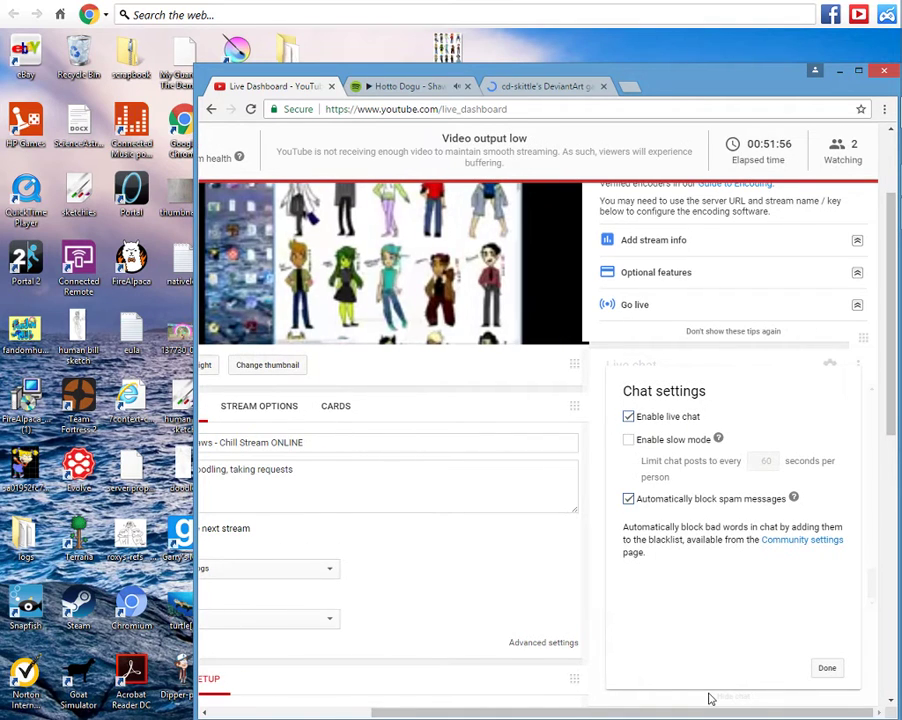
{"action": "left_click", "coordinate": [628, 498]}
{"action": "left_click", "coordinate": [824, 667]}
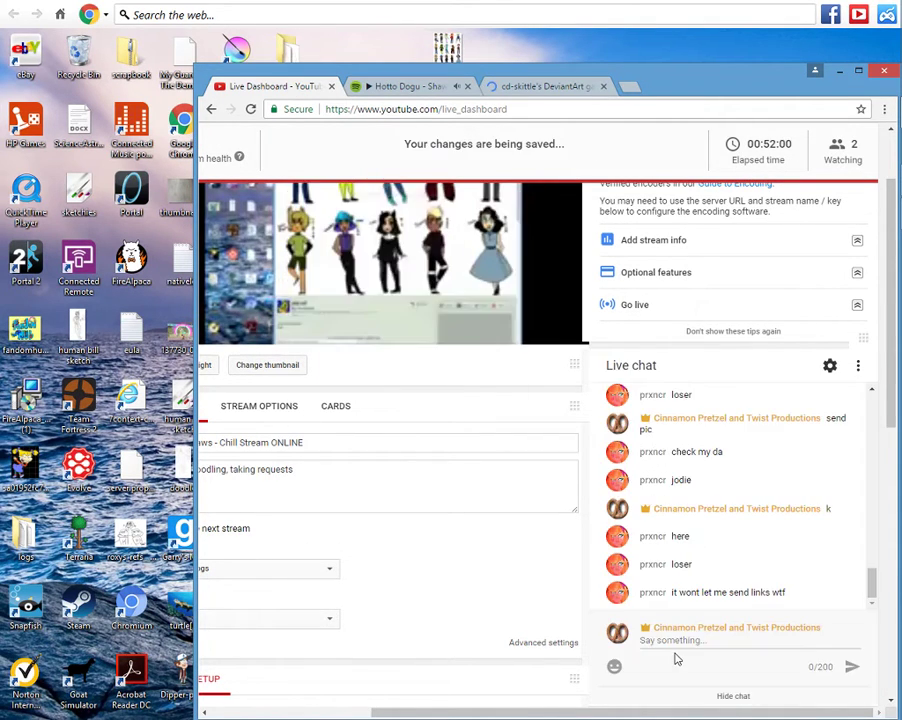
Send "try now???" to the viewer in the YouTube live chat.
{"action": "left_click", "coordinate": [662, 640]}
{"action": "type", "text": "tr"}
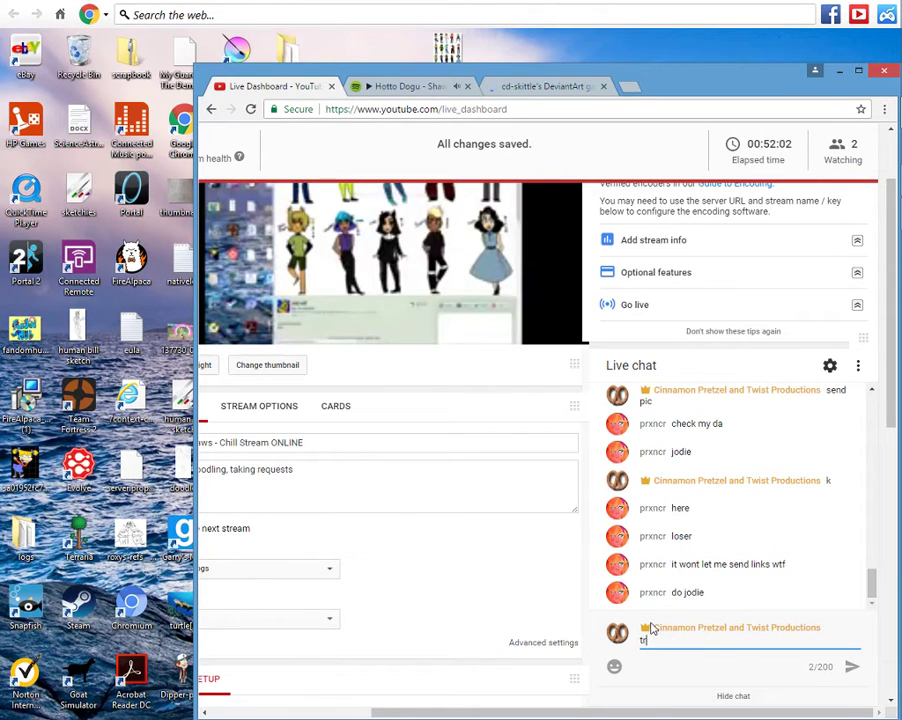
{"action": "type", "text": "o"}
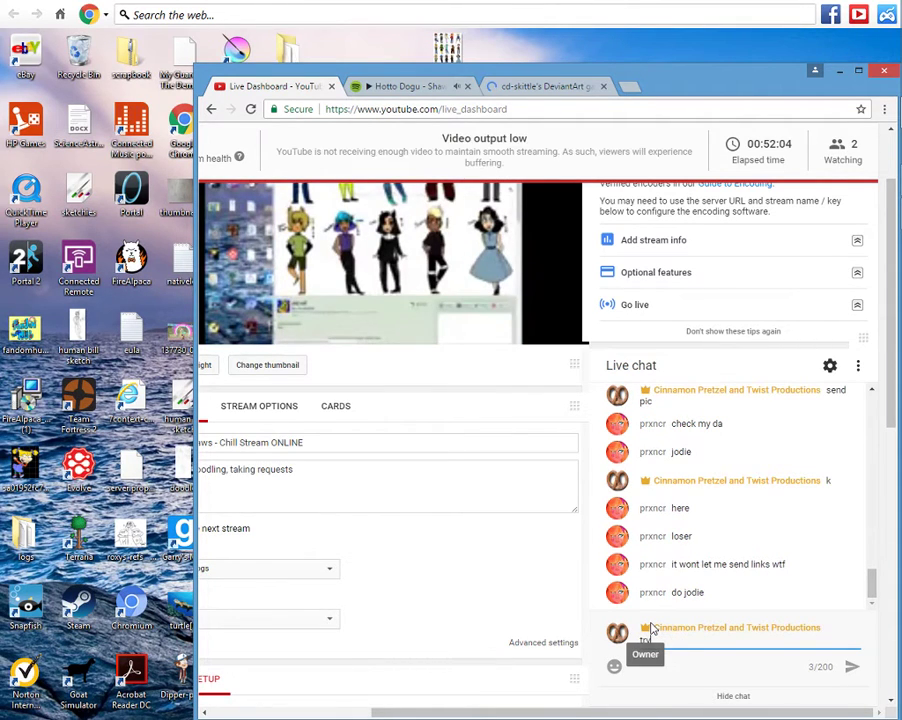
{"action": "type", "text": " no"}
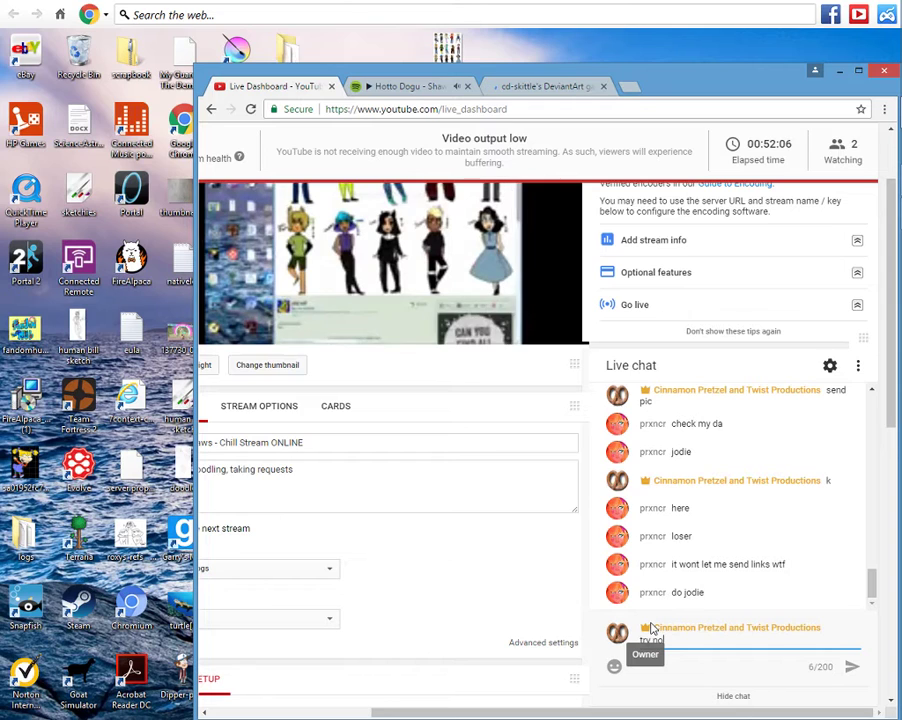
{"action": "type", "text": "w???"}
{"action": "key", "text": "Return"}
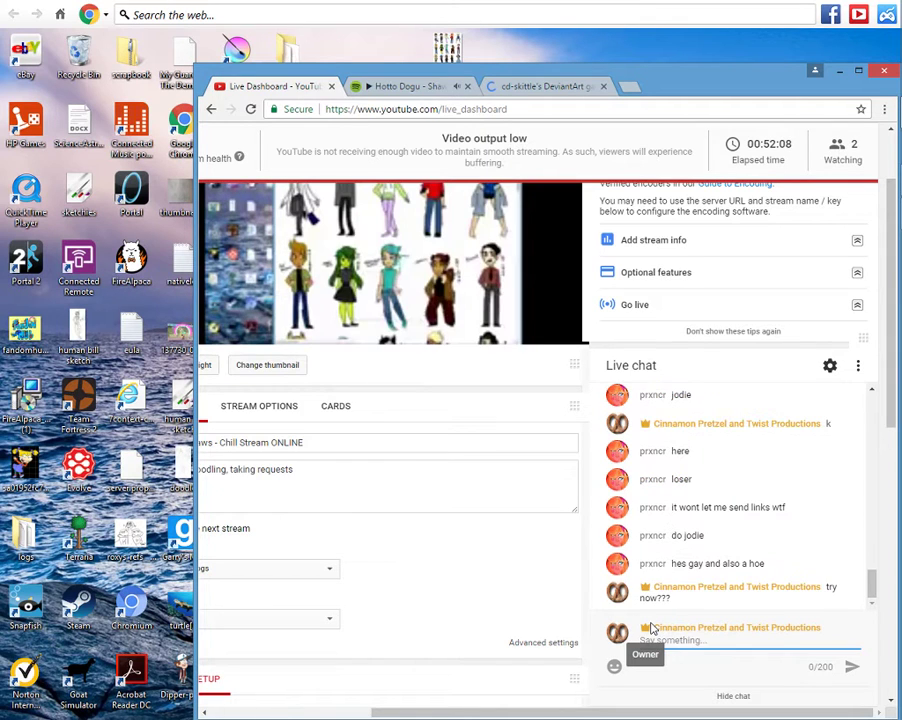
Examine the "jodie" results in the cd-skittle gallery for a usable character reference and reload the page.
{"action": "left_click", "coordinate": [540, 86]}
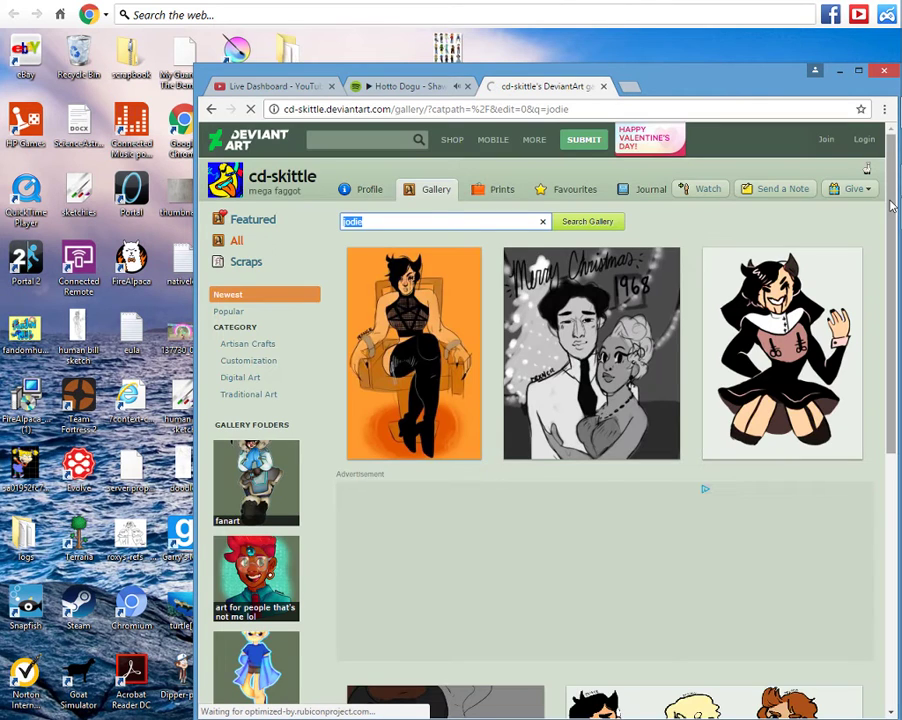
{"action": "scroll", "coordinate": [892, 252], "scroll_direction": "down", "scroll_amount": 1}
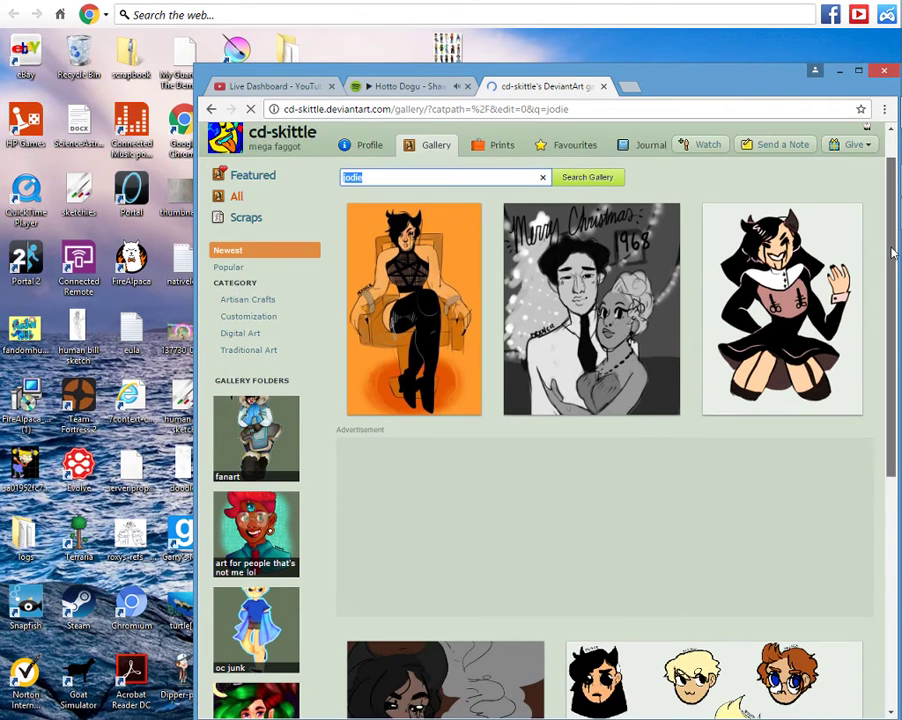
{"action": "left_click_drag", "start_coordinate": [892, 252], "coordinate": [866, 453]}
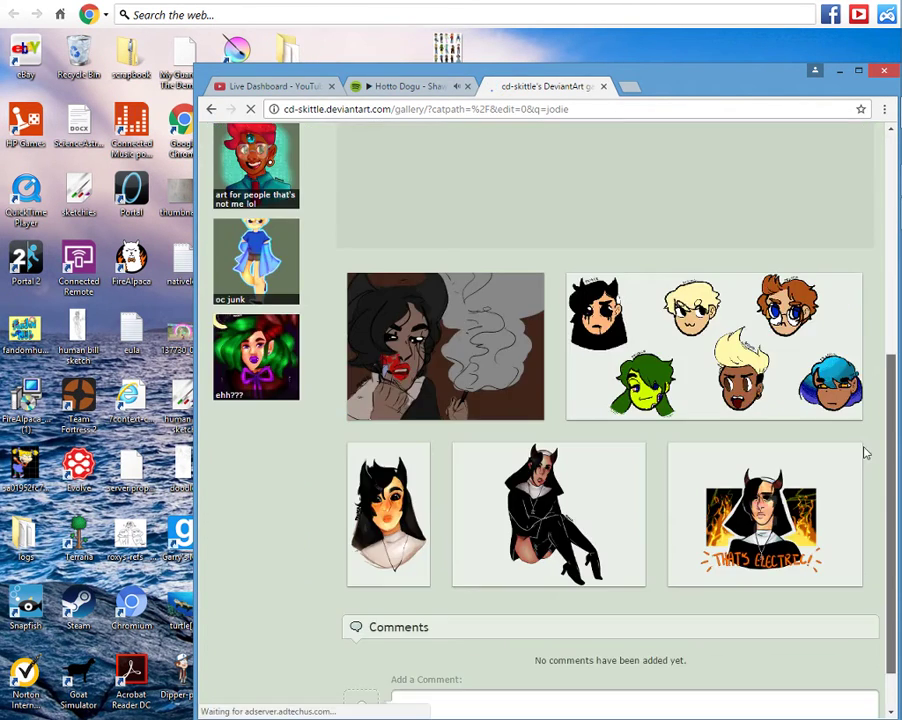
{"action": "scroll", "coordinate": [866, 457], "scroll_direction": "down", "scroll_amount": 1}
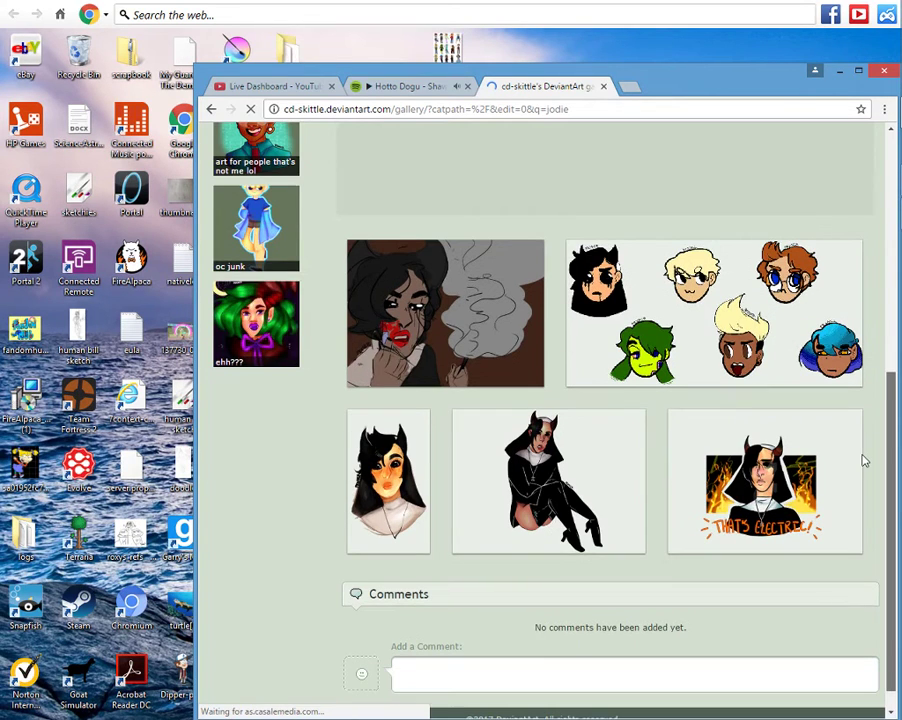
{"action": "scroll", "coordinate": [866, 465], "scroll_direction": "down", "scroll_amount": 1}
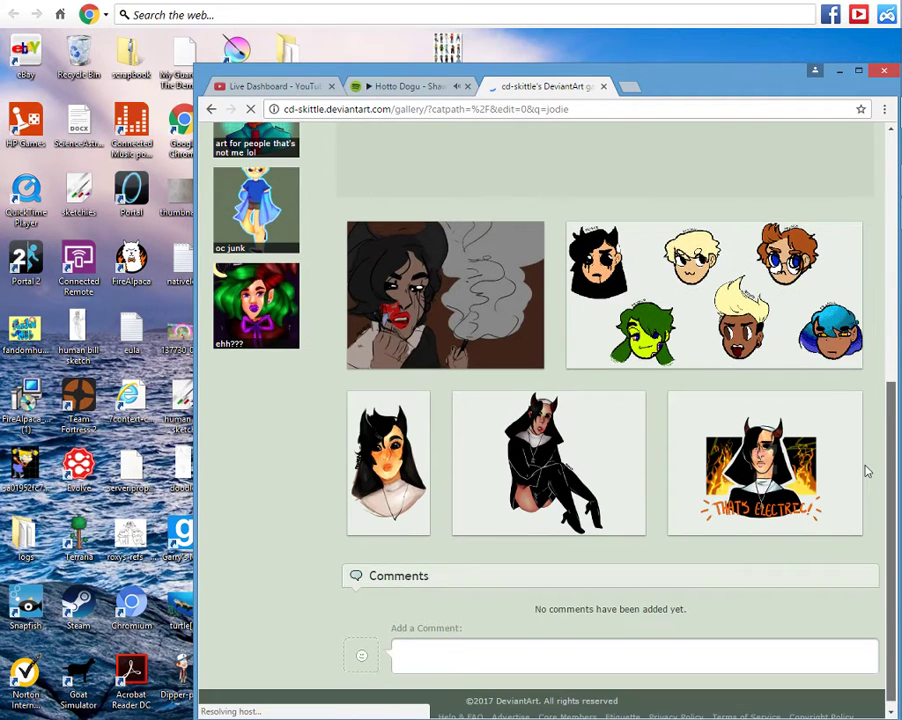
{"action": "scroll", "coordinate": [772, 374], "scroll_direction": "up", "scroll_amount": 3}
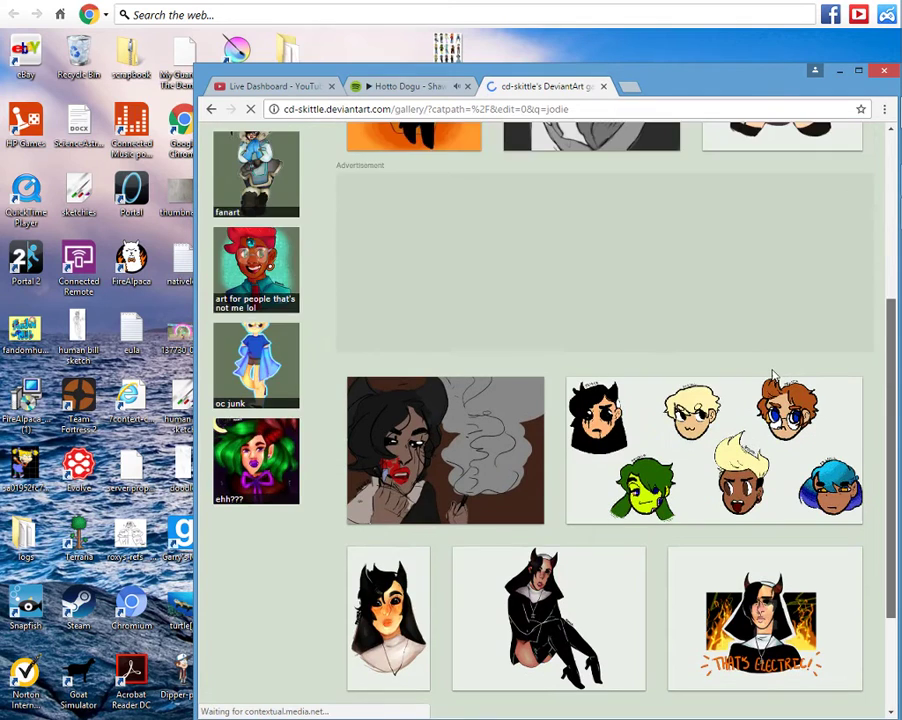
{"action": "scroll", "coordinate": [895, 408], "scroll_direction": "down", "scroll_amount": 2}
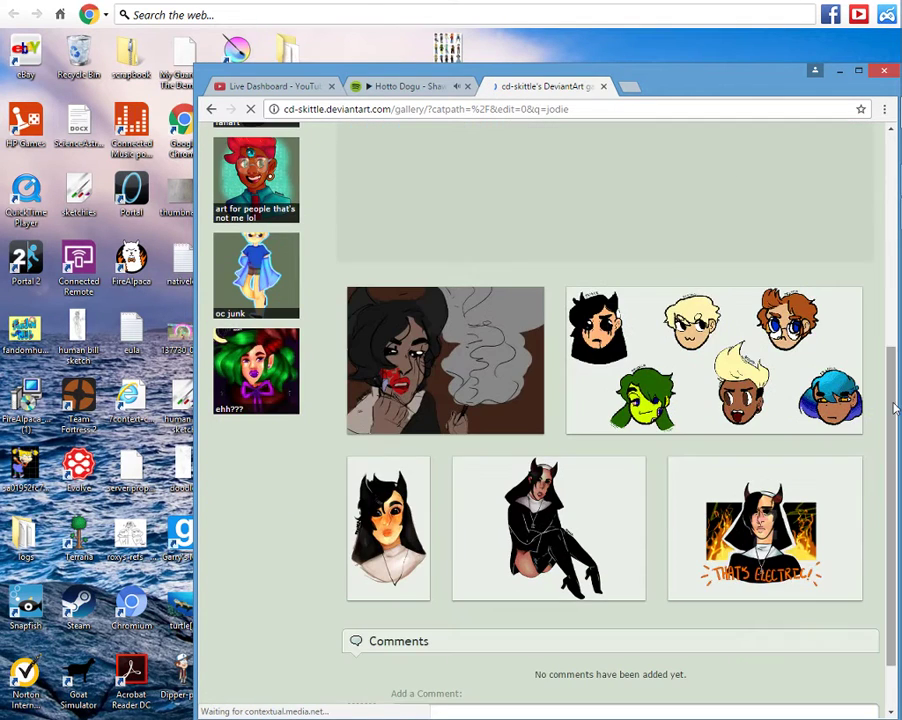
{"action": "scroll", "coordinate": [860, 318], "scroll_direction": "up", "scroll_amount": 3}
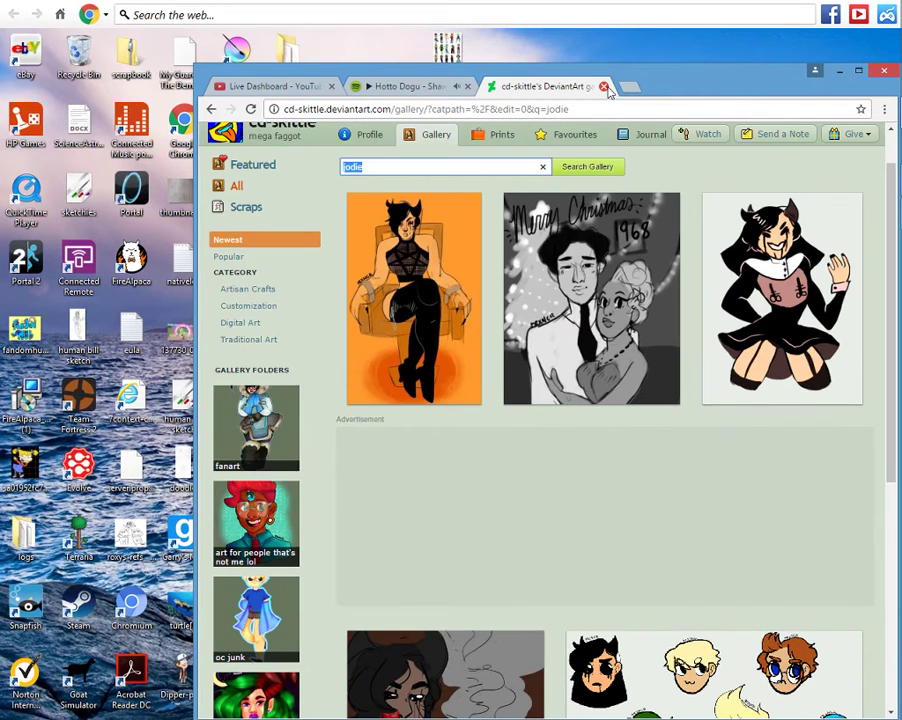
{"action": "left_click_drag", "start_coordinate": [891, 339], "coordinate": [891, 365]}
{"action": "left_click", "coordinate": [252, 109]}
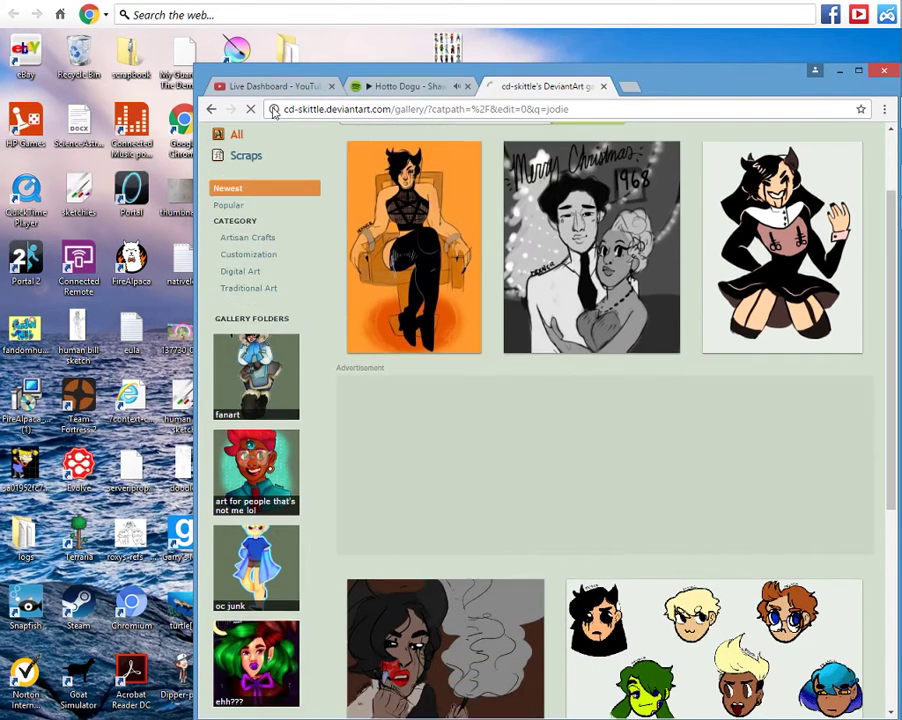
Reply "darn" in the YouTube live chat and turn automatic spam-message blocking back on in the chat settings.
{"action": "left_click", "coordinate": [268, 86]}
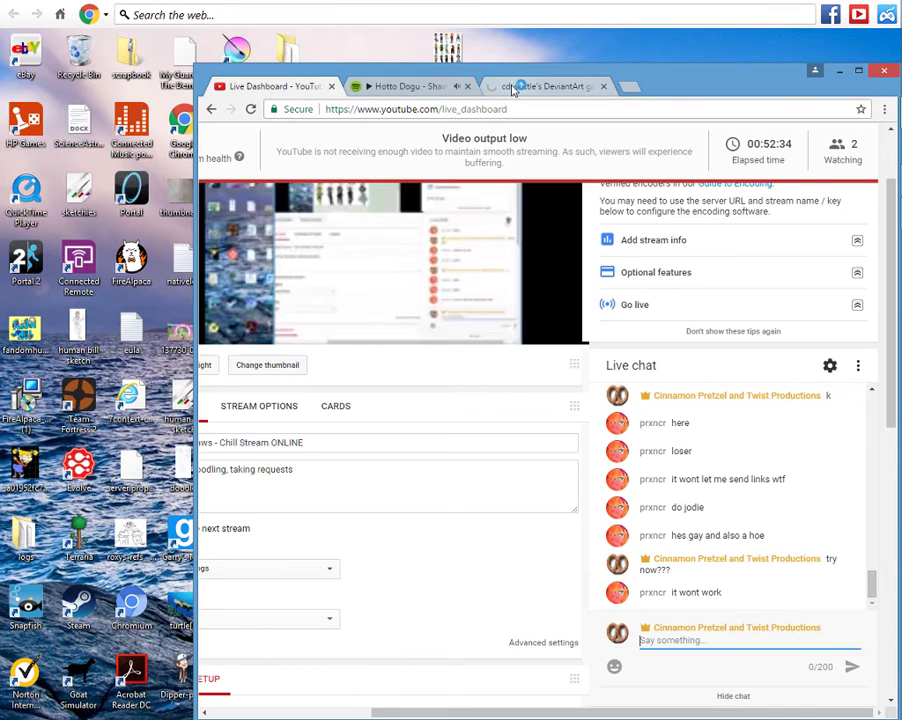
{"action": "type", "text": "dart"}
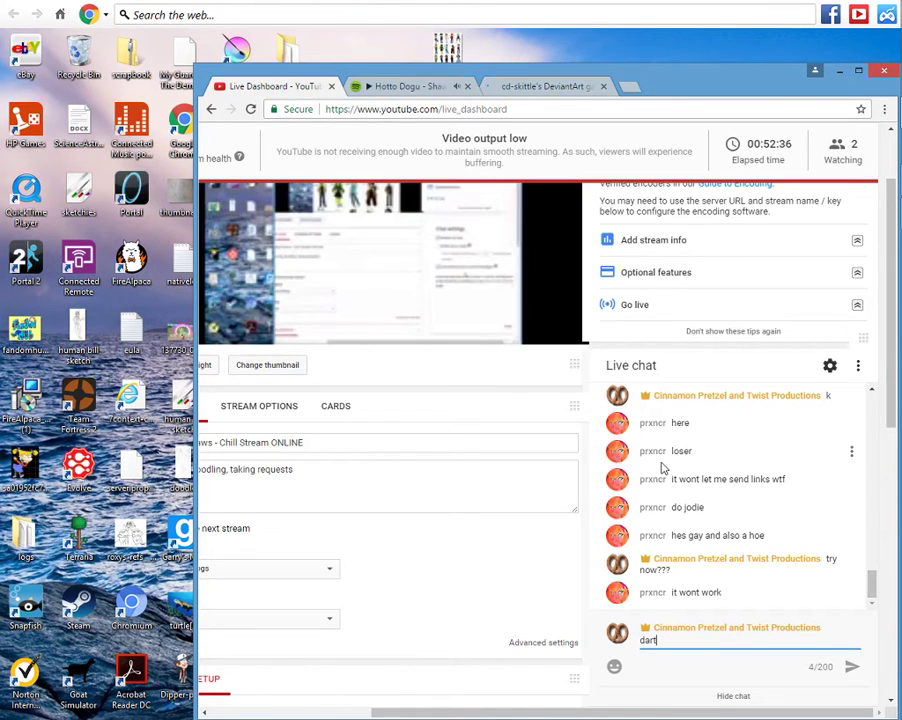
{"action": "key", "text": "Return"}
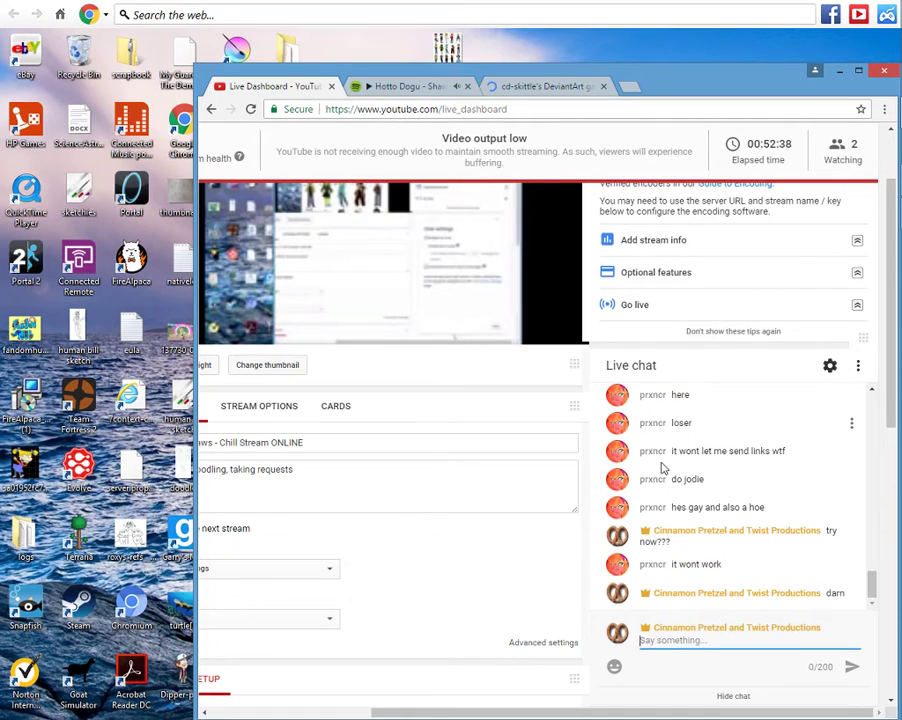
{"action": "left_click", "coordinate": [826, 366]}
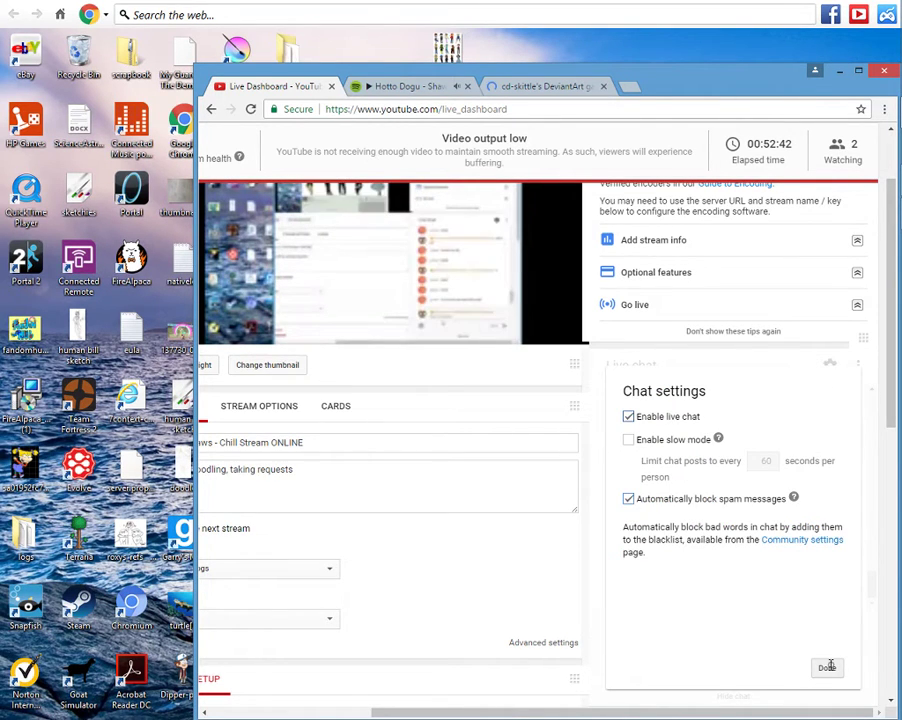
Look through the cd-skittle DeviantArt gallery for a Jodie reference, close the gallery and return to the YouTube Live Dashboard.
{"action": "left_click", "coordinate": [547, 87]}
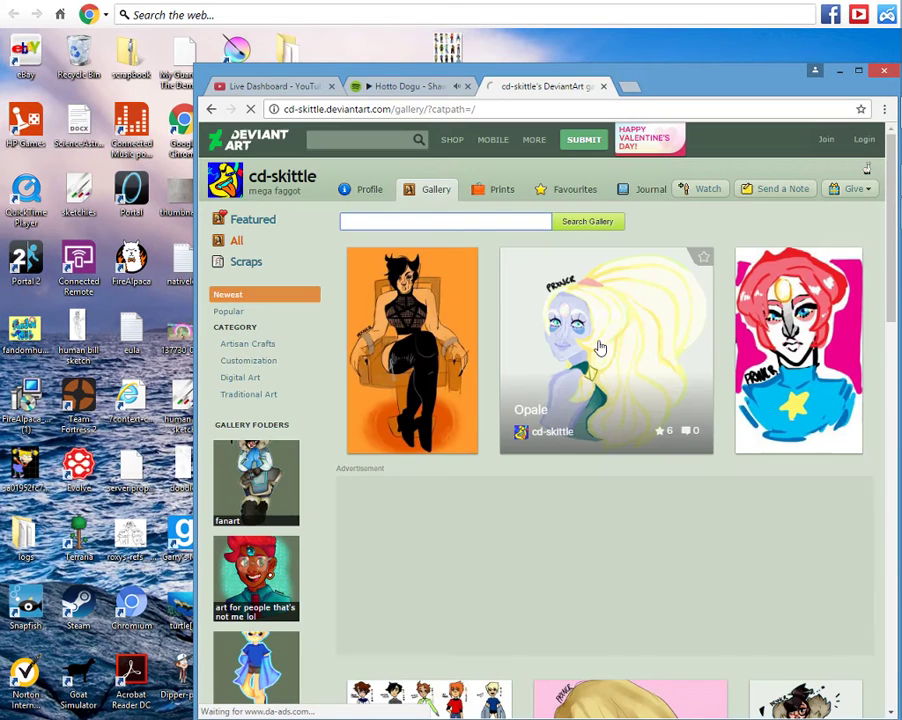
{"action": "left_click_drag", "start_coordinate": [891, 287], "coordinate": [869, 462]}
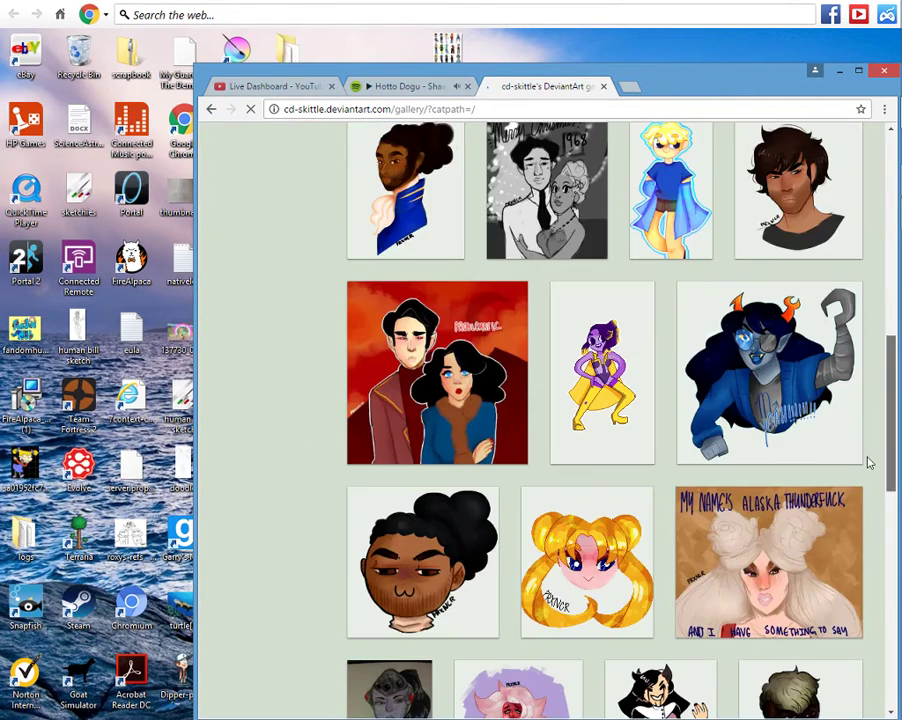
{"action": "scroll", "coordinate": [845, 524], "scroll_direction": "down", "scroll_amount": 4}
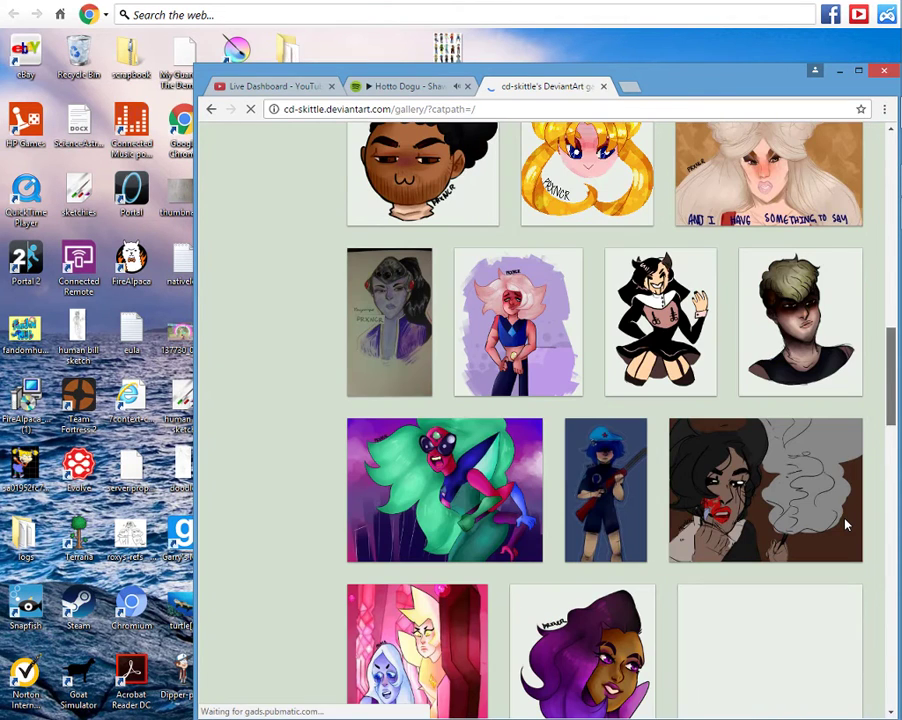
{"action": "scroll", "coordinate": [848, 526], "scroll_direction": "down", "scroll_amount": 4}
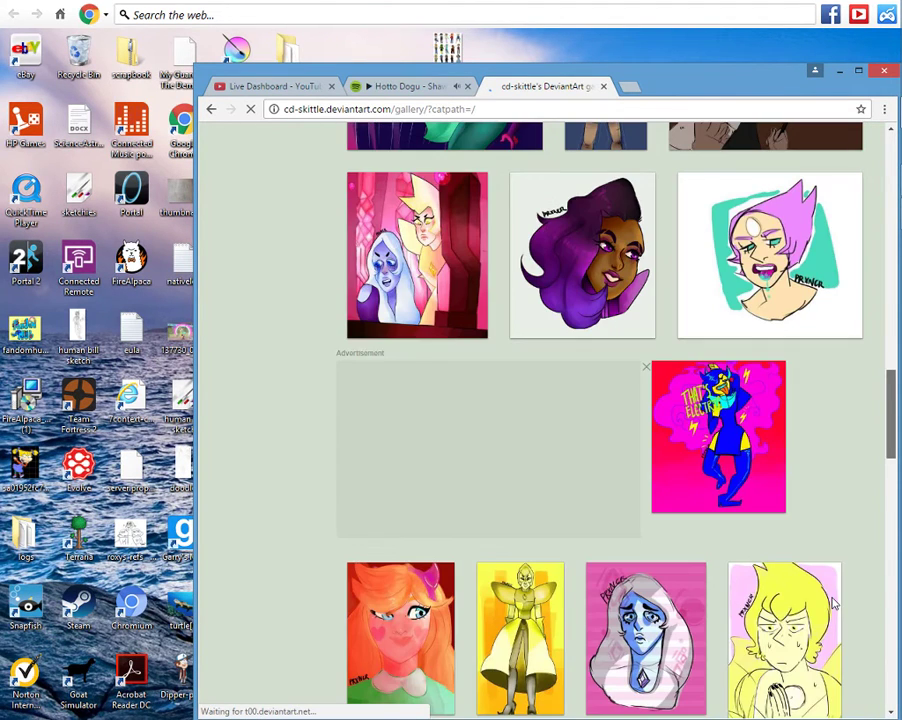
{"action": "scroll", "coordinate": [832, 630], "scroll_direction": "down", "scroll_amount": 4}
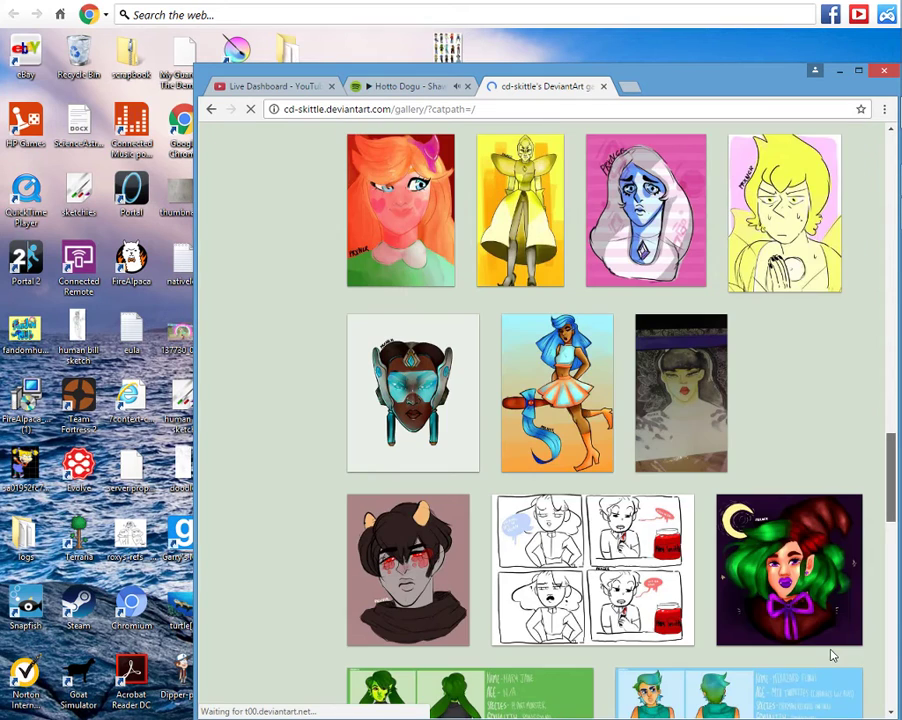
{"action": "scroll", "coordinate": [832, 655], "scroll_direction": "down", "scroll_amount": 2}
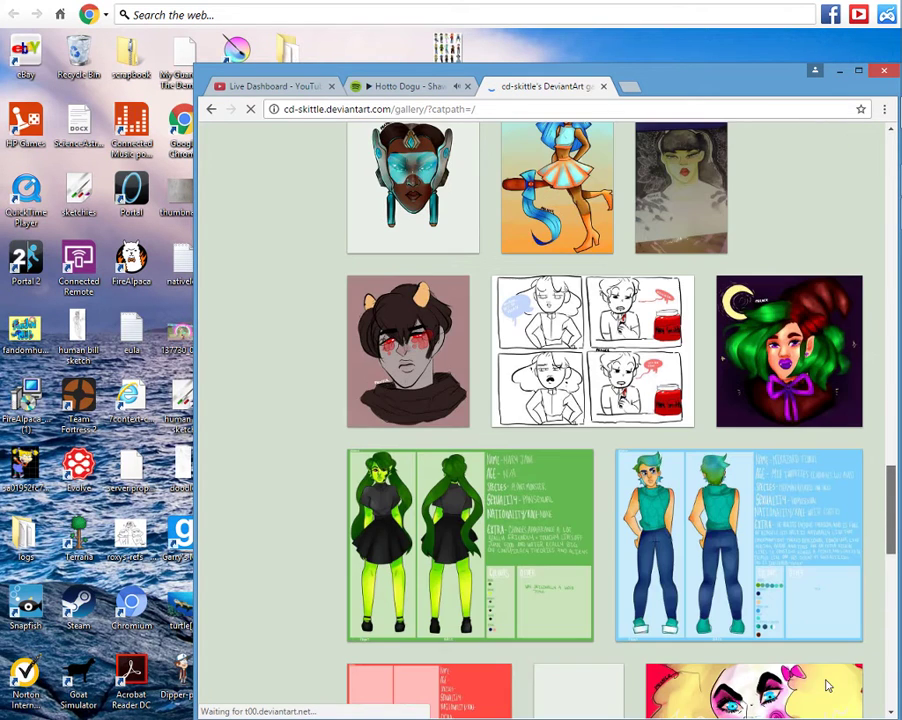
{"action": "scroll", "coordinate": [827, 685], "scroll_direction": "down", "scroll_amount": 2}
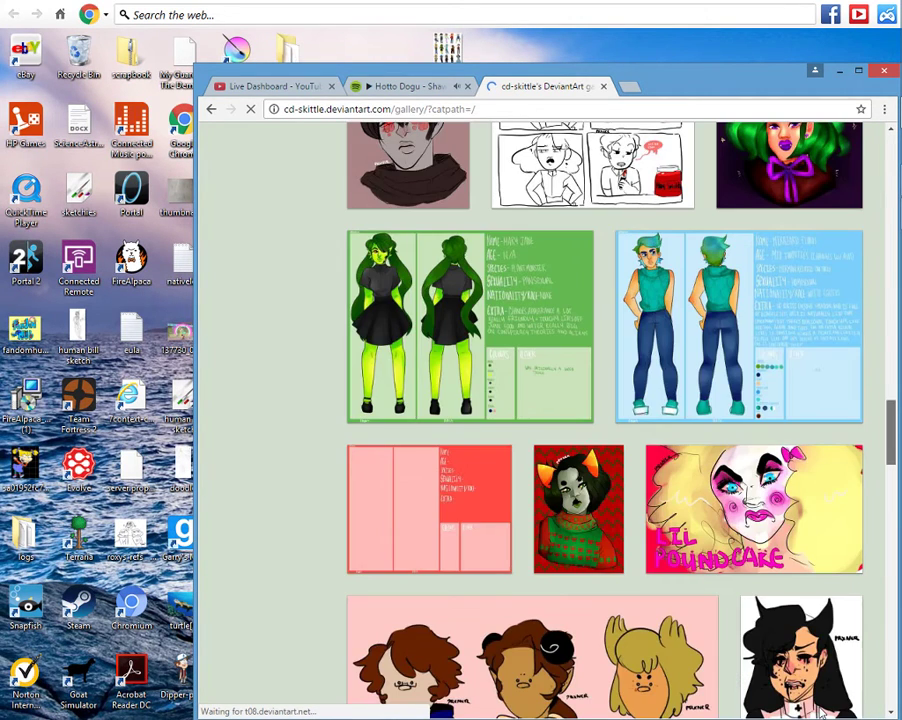
{"action": "scroll", "coordinate": [810, 712], "scroll_direction": "down", "scroll_amount": 1}
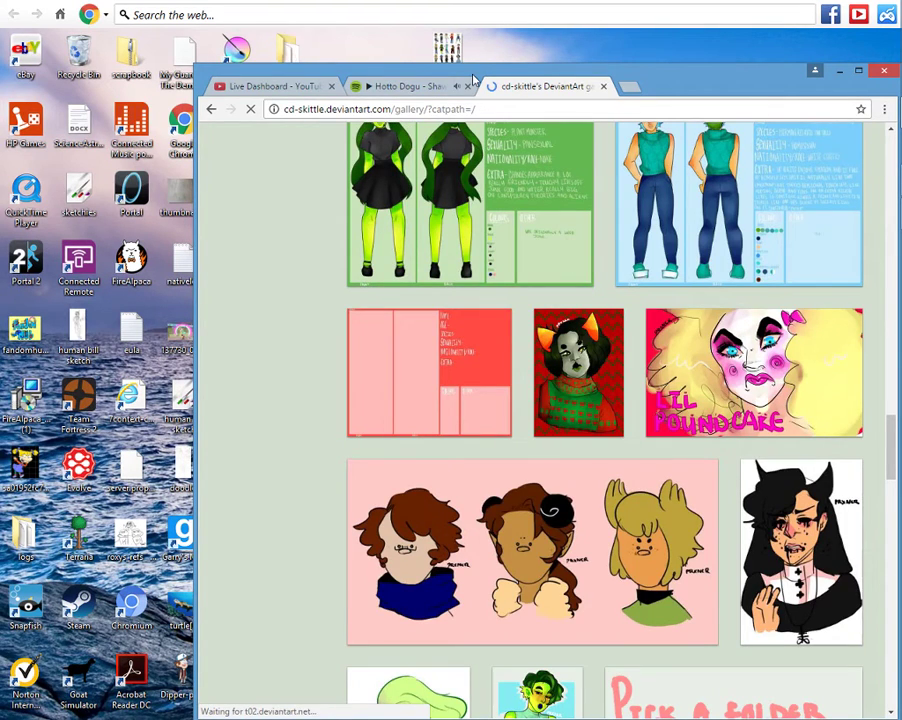
{"action": "left_click", "coordinate": [604, 87]}
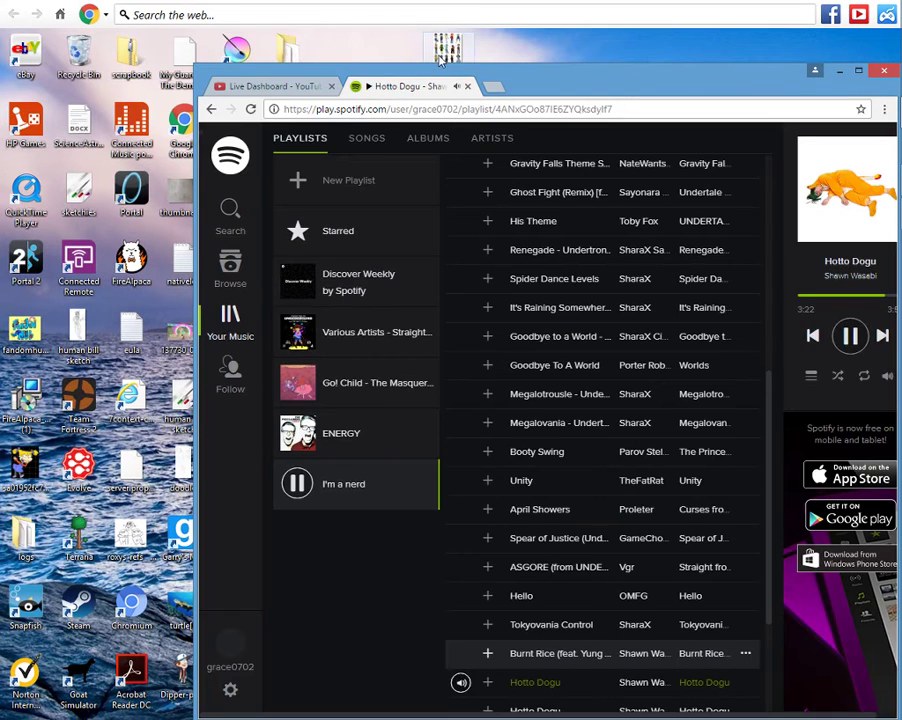
{"action": "left_click", "coordinate": [299, 84]}
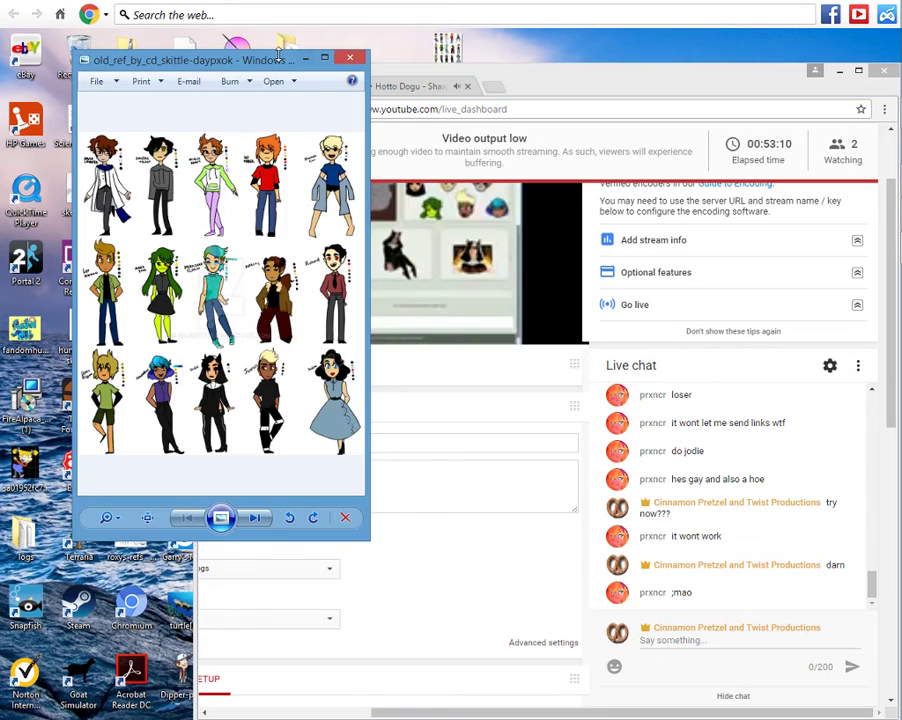
{"action": "left_click_drag", "start_coordinate": [278, 57], "coordinate": [364, 89]}
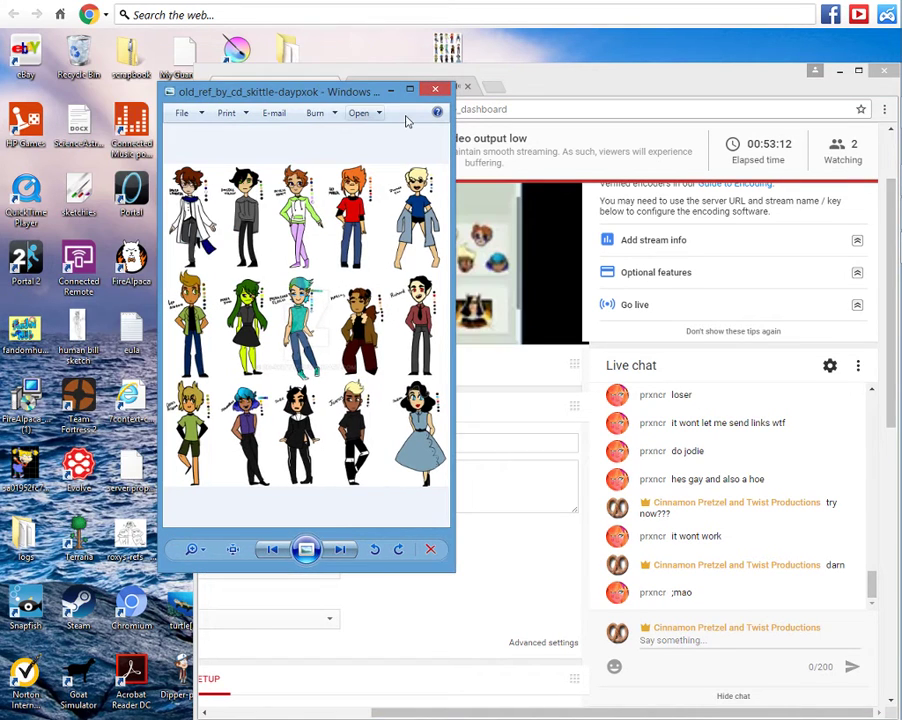
{"action": "left_click", "coordinate": [435, 90]}
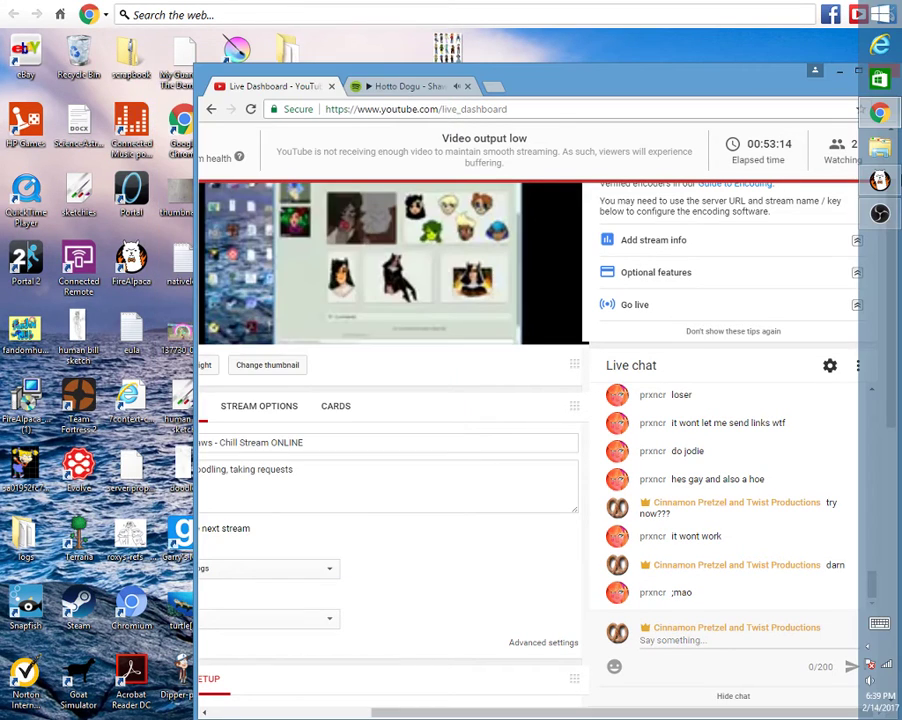
{"action": "left_click", "coordinate": [886, 181]}
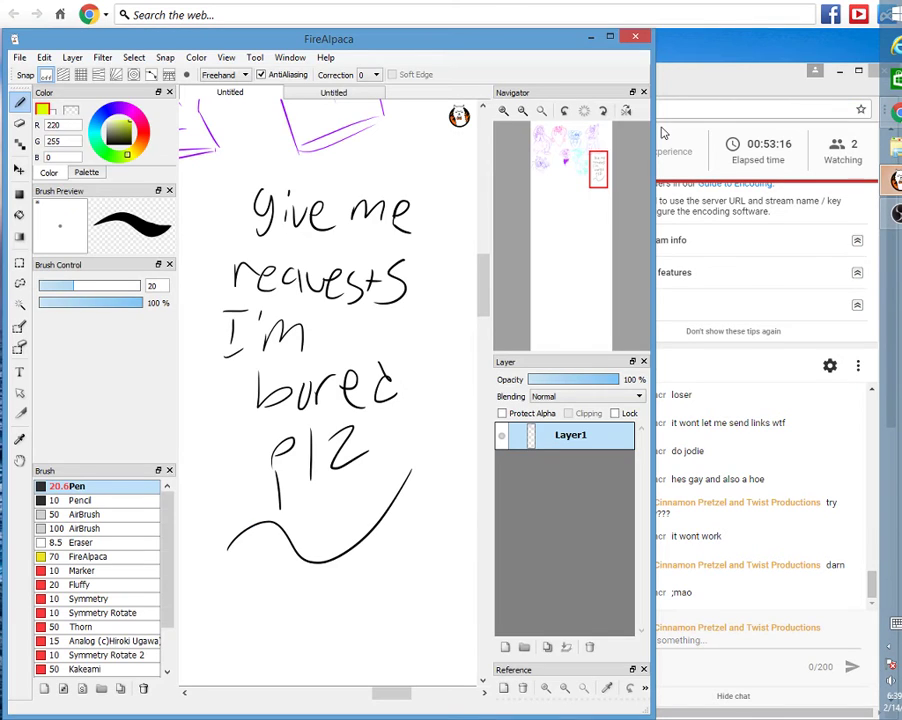
{"action": "left_click", "coordinate": [634, 37]}
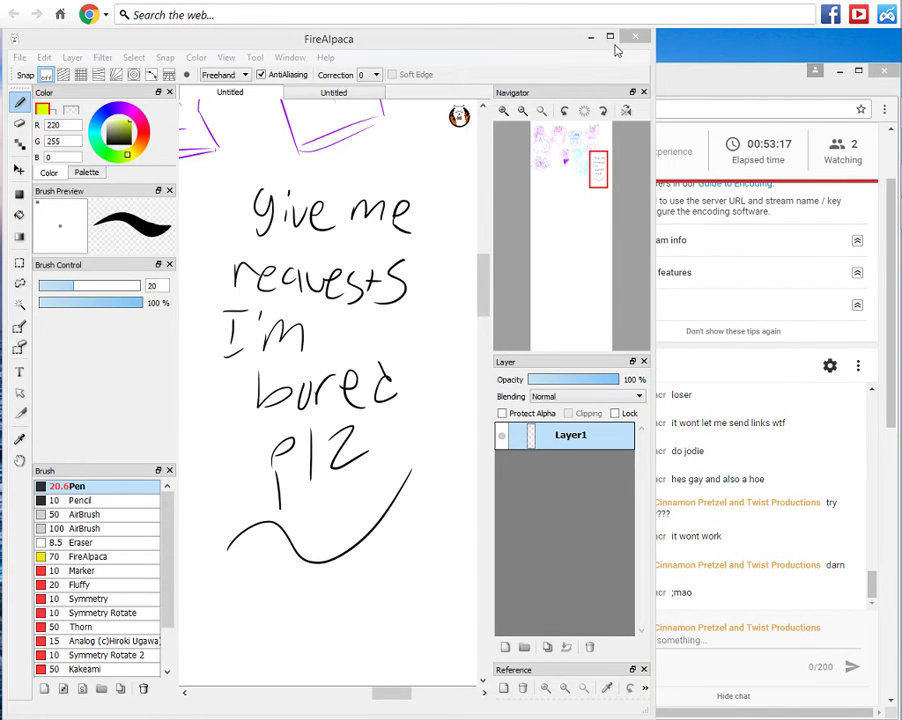
{"action": "left_click", "coordinate": [590, 37]}
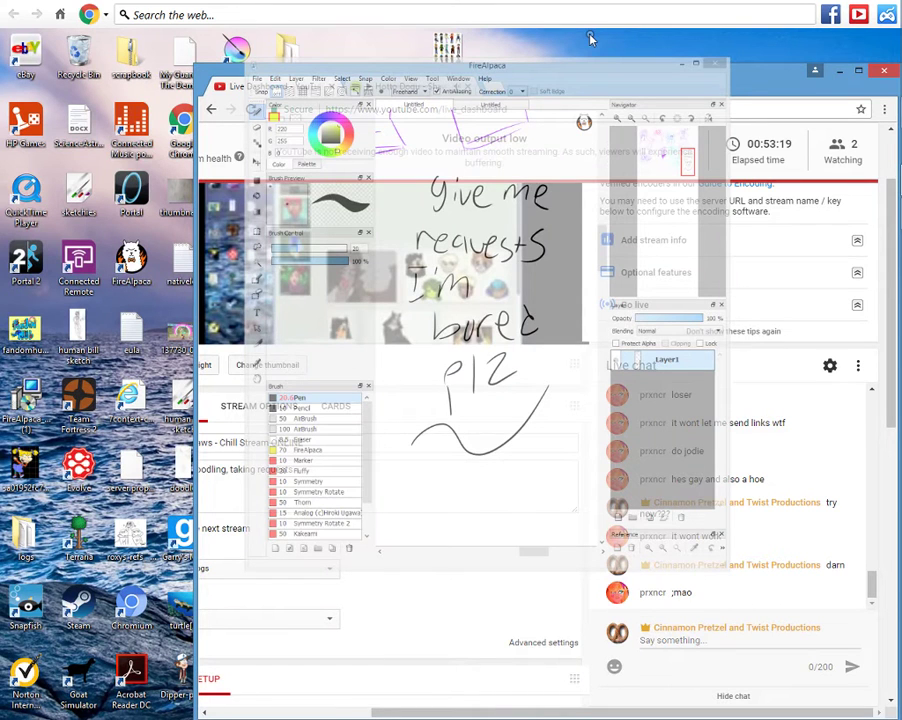
Open the old_ref_by_cd_skittle-daypxok character sheet from the desktop and place it beside the FireAlpaca window, bringing FireAlpaca forward.
{"action": "double_click", "coordinate": [447, 47]}
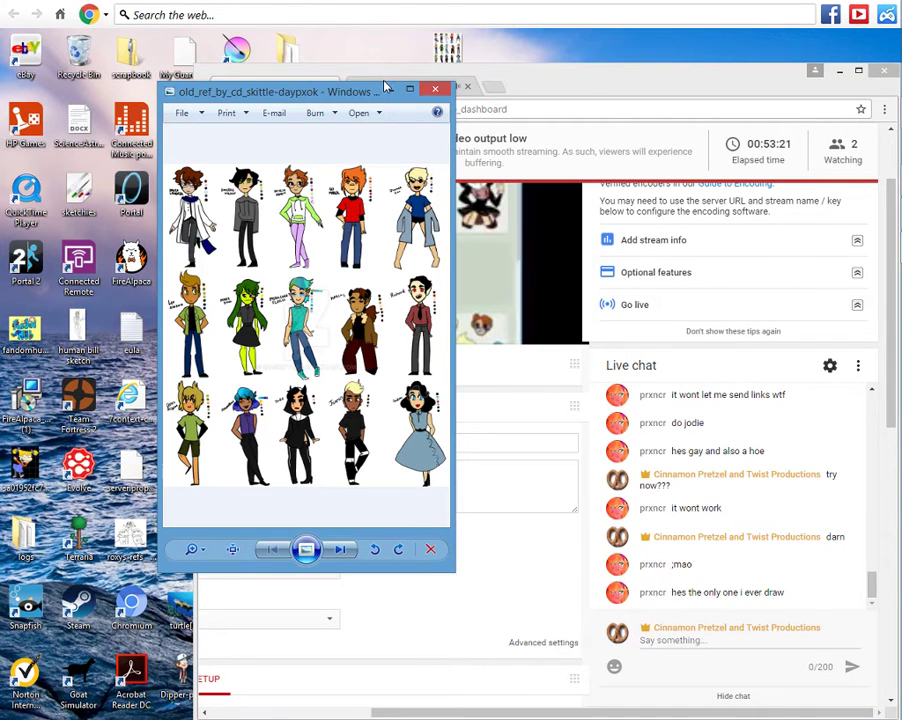
{"action": "left_click_drag", "start_coordinate": [386, 87], "coordinate": [818, 48]}
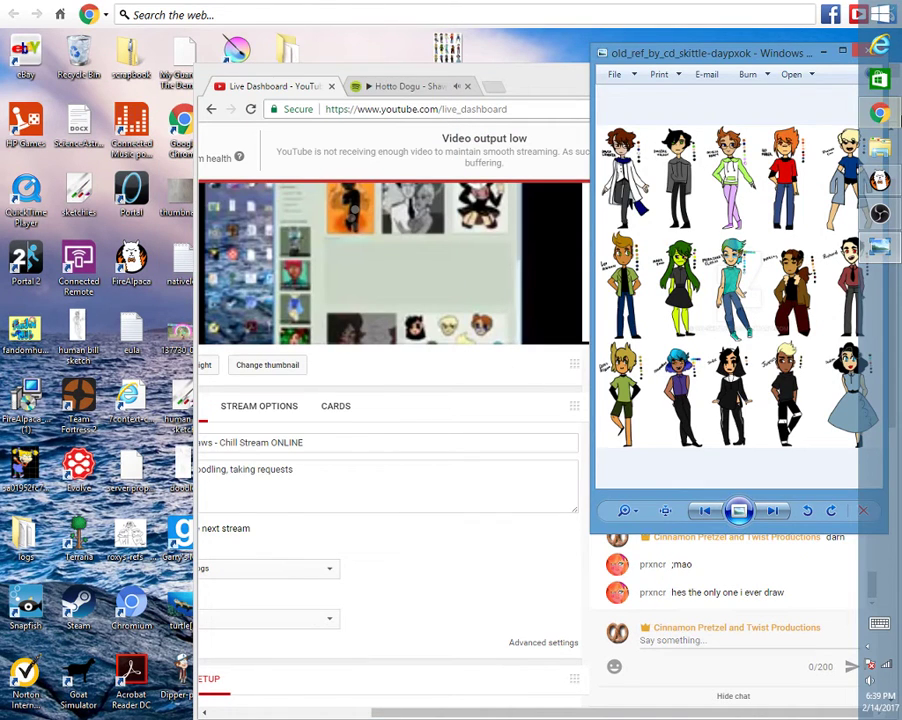
{"action": "left_click", "coordinate": [880, 180]}
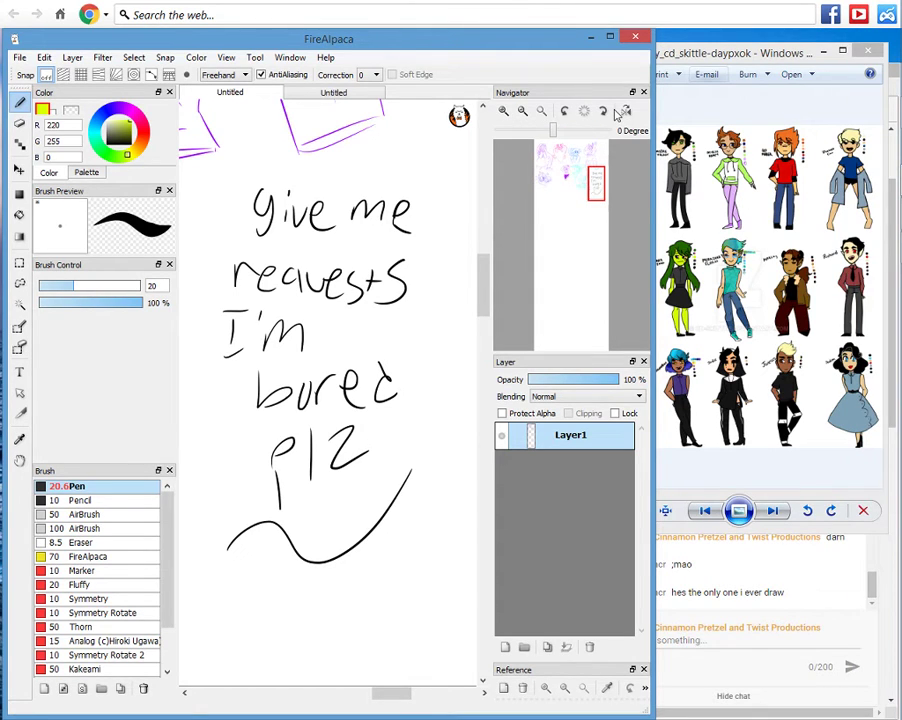
Erase the handwritten "give me requests I'm bored plz" note with a size 1000 eraser, undoing strokes that go wrong.
{"action": "left_click", "coordinate": [21, 126]}
{"action": "left_click_drag", "start_coordinate": [261, 192], "coordinate": [269, 192]}
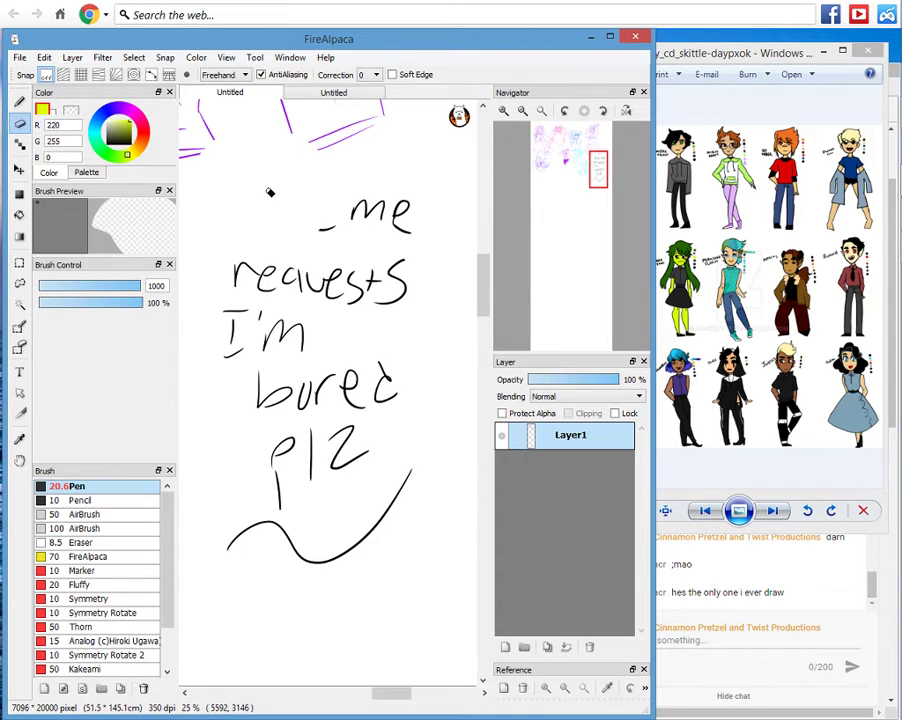
{"action": "key", "text": "ctrl+z"}
{"action": "left_click", "coordinate": [332, 474]}
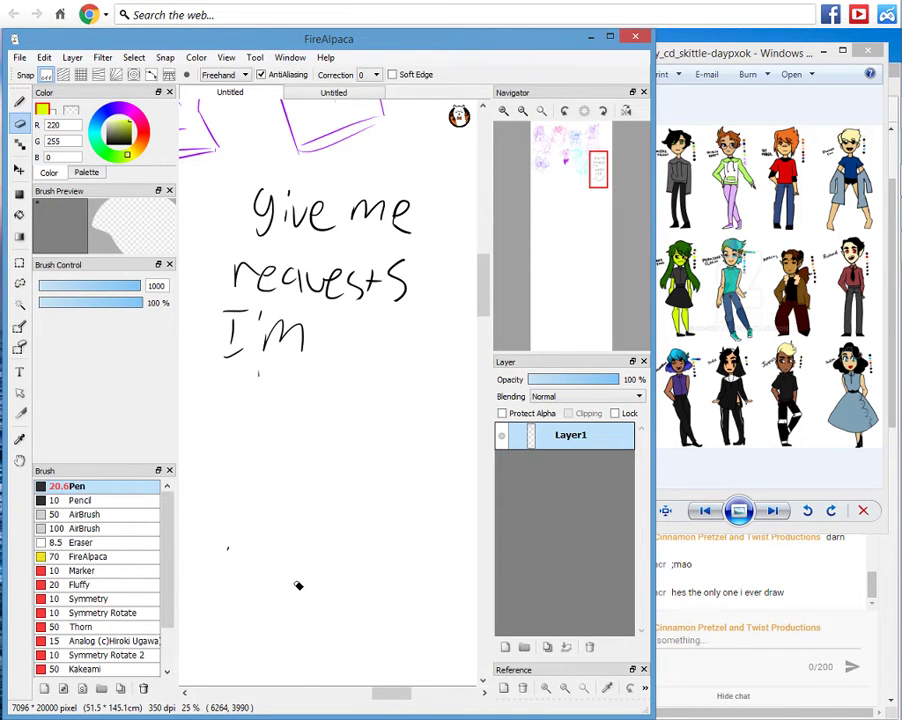
{"action": "left_click_drag", "start_coordinate": [299, 585], "coordinate": [322, 287]}
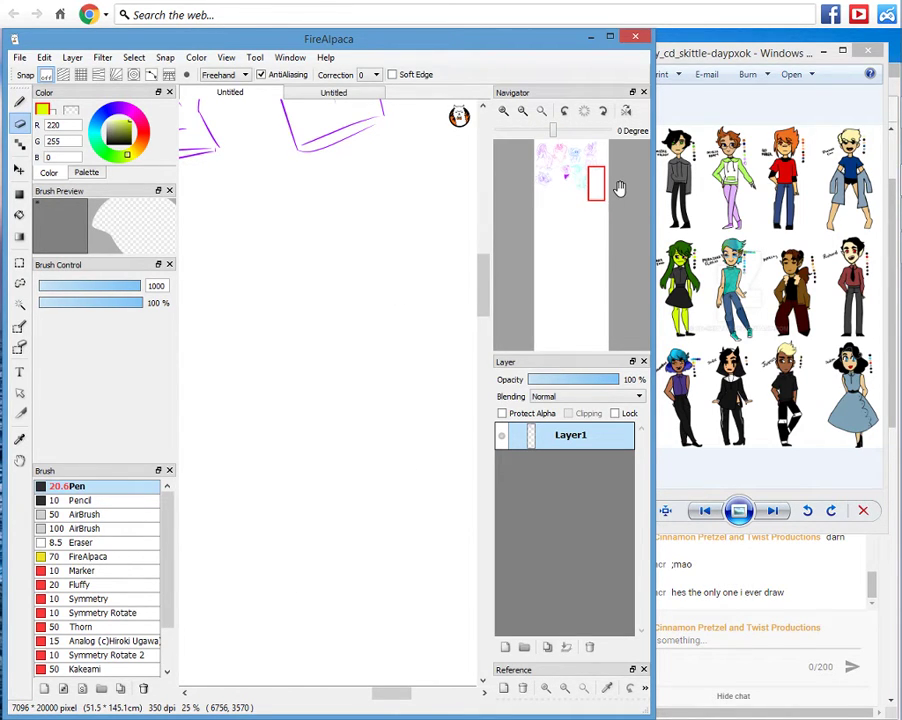
{"action": "left_click_drag", "start_coordinate": [614, 187], "coordinate": [588, 186]}
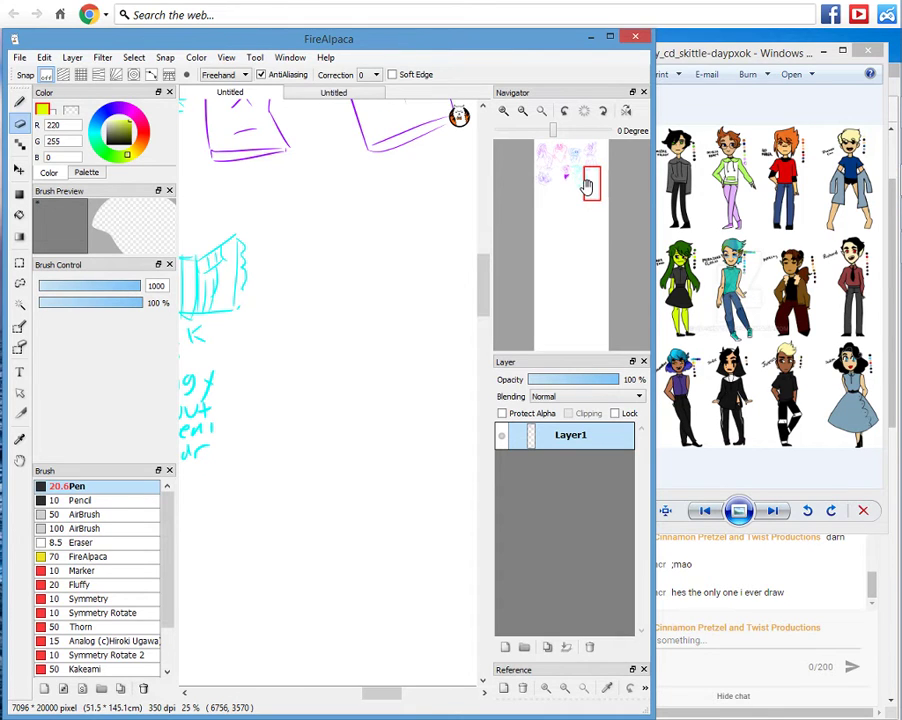
{"action": "key", "text": "ctrl+z"}
{"action": "key", "text": "ctrl+z"}
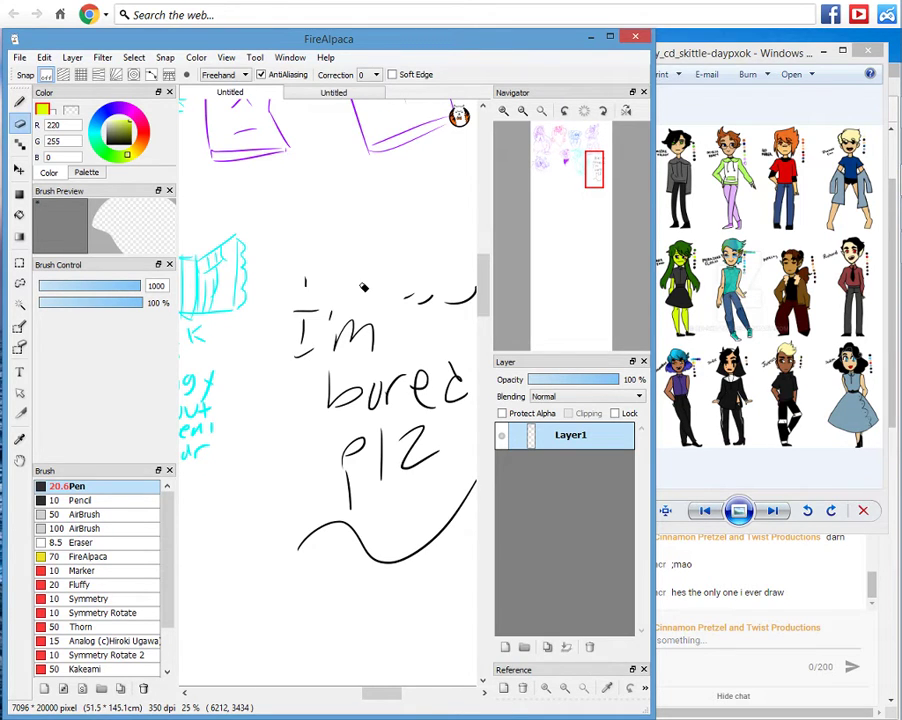
{"action": "left_click_drag", "start_coordinate": [364, 287], "coordinate": [449, 267]}
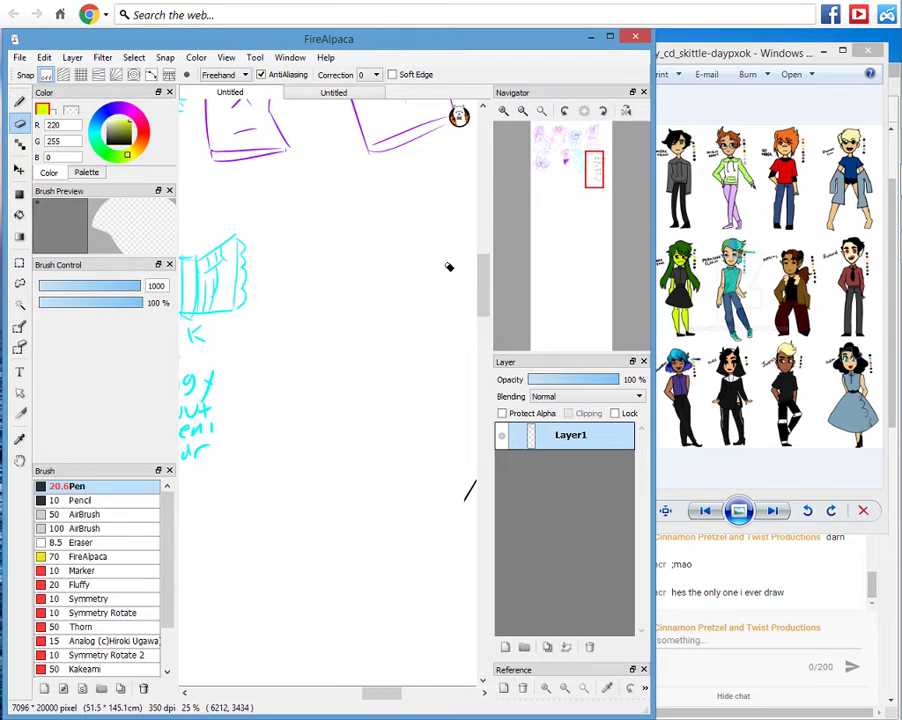
Go to the blank canvas area below the doodles and set up the Pen with black as the drawing colour.
{"action": "mouse_move", "coordinate": [594, 171]}
{"action": "left_mouse_down"}
{"action": "mouse_move", "coordinate": [609, 186]}
{"action": "mouse_move", "coordinate": [596, 191]}
{"action": "left_mouse_up"}
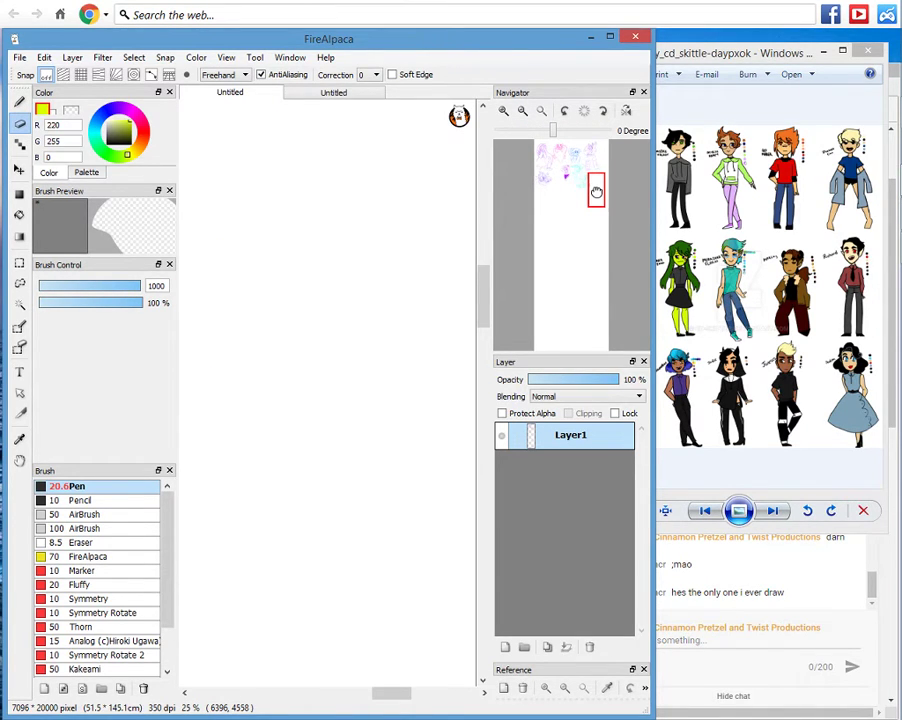
{"action": "left_click", "coordinate": [20, 102]}
{"action": "left_click_drag", "start_coordinate": [110, 143], "coordinate": [101, 156]}
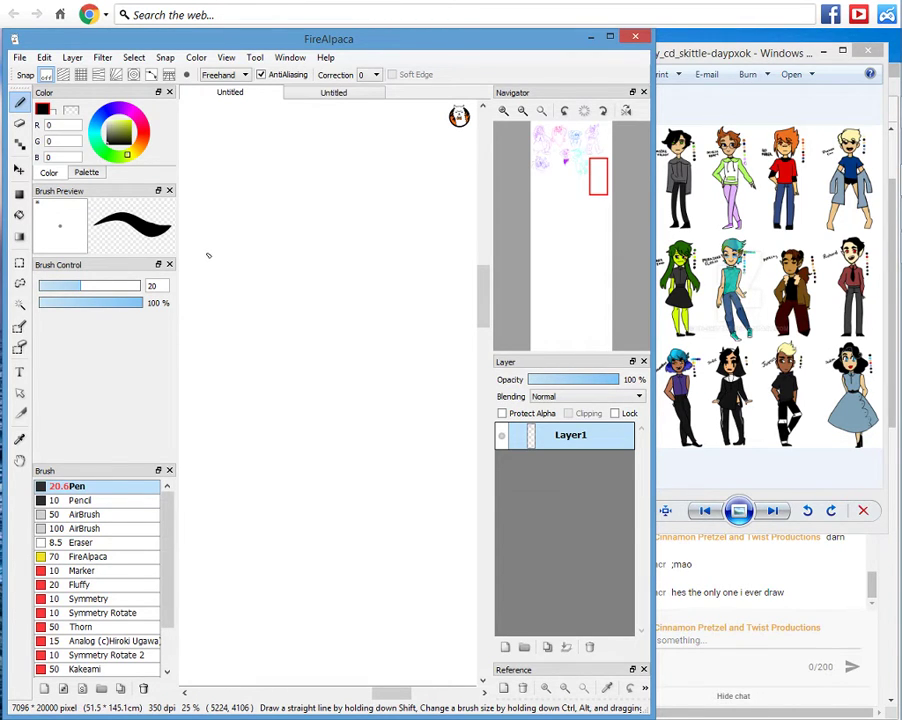
Minimize FireAlpaca and switch to the "I'm a nerd" playlist on Spotify in Chrome to check the music.
{"action": "left_click", "coordinate": [712, 310]}
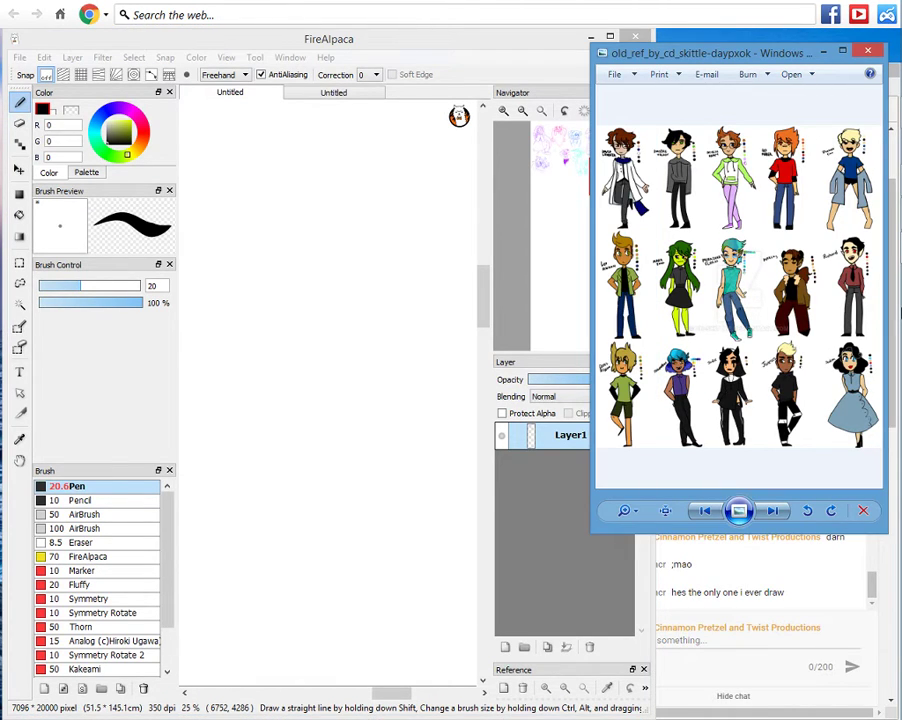
{"action": "key", "text": "alt+Tab"}
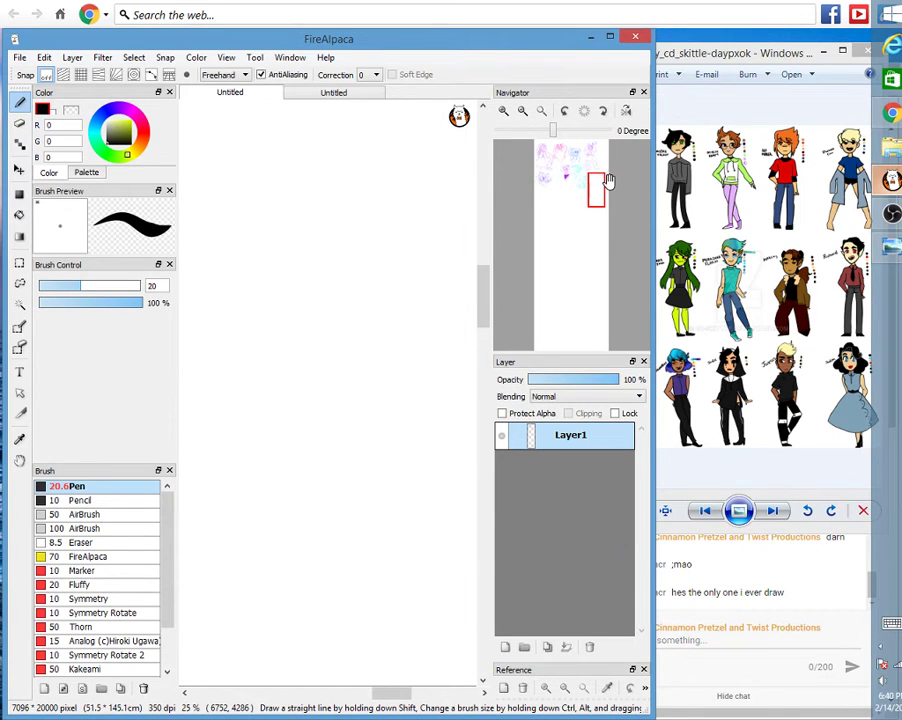
{"action": "left_click", "coordinate": [882, 180]}
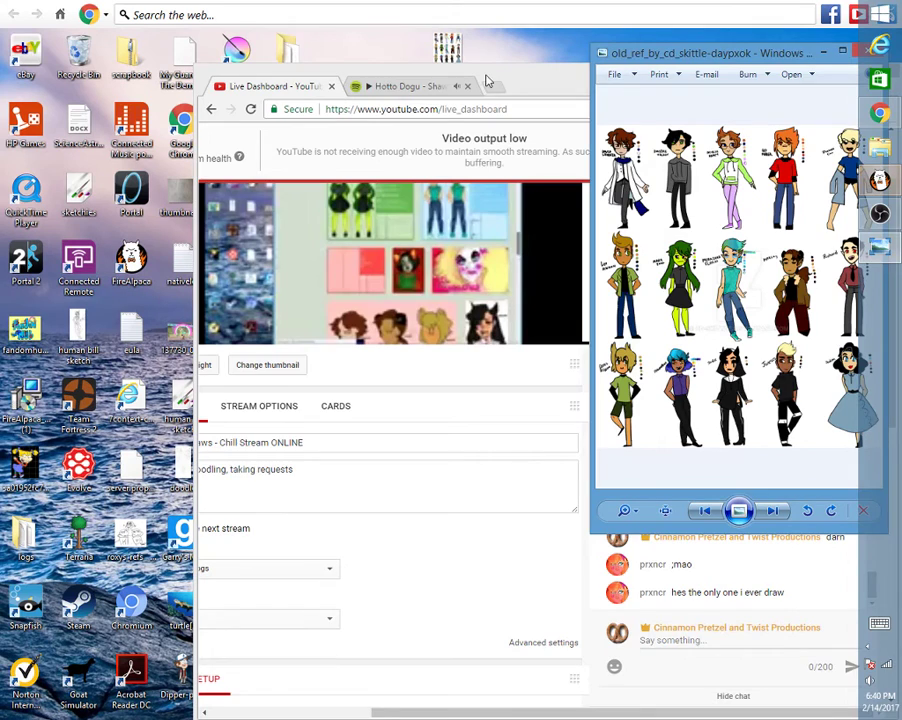
{"action": "left_click", "coordinate": [484, 82]}
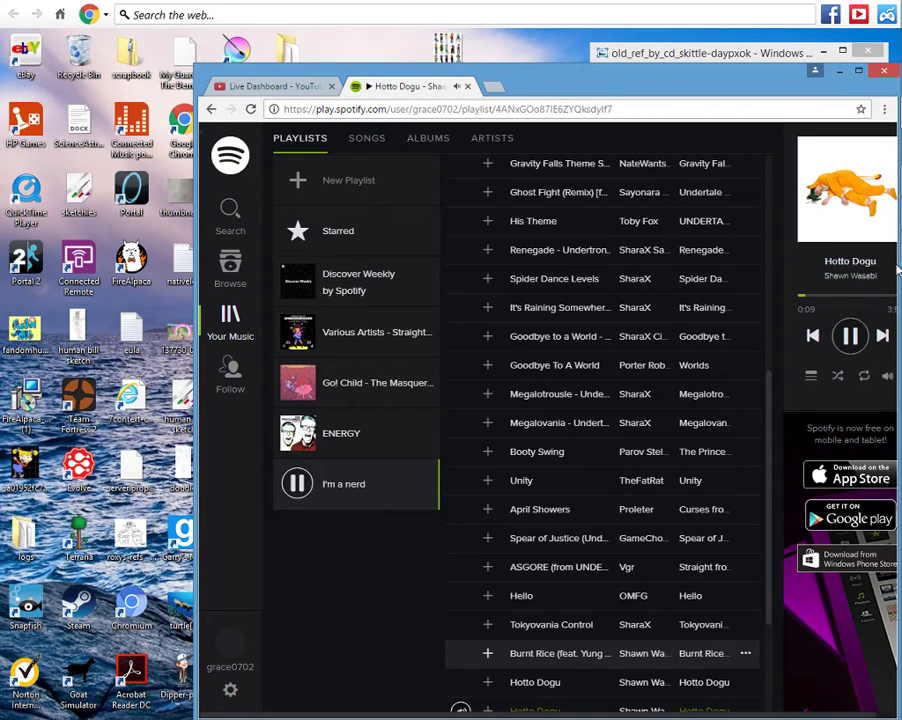
{"action": "mouse_move", "coordinate": [897, 285]}
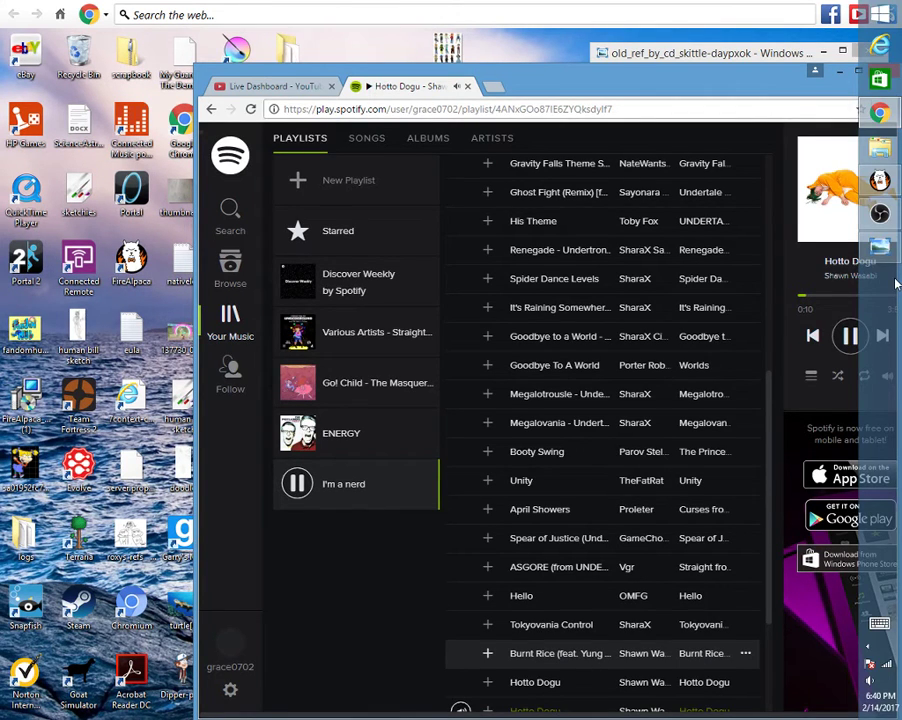
Delete the currently playing "Hotto Dogu" entry from the "I'm a nerd" playlist.
{"action": "left_click_drag", "start_coordinate": [690, 80], "coordinate": [669, 70]}
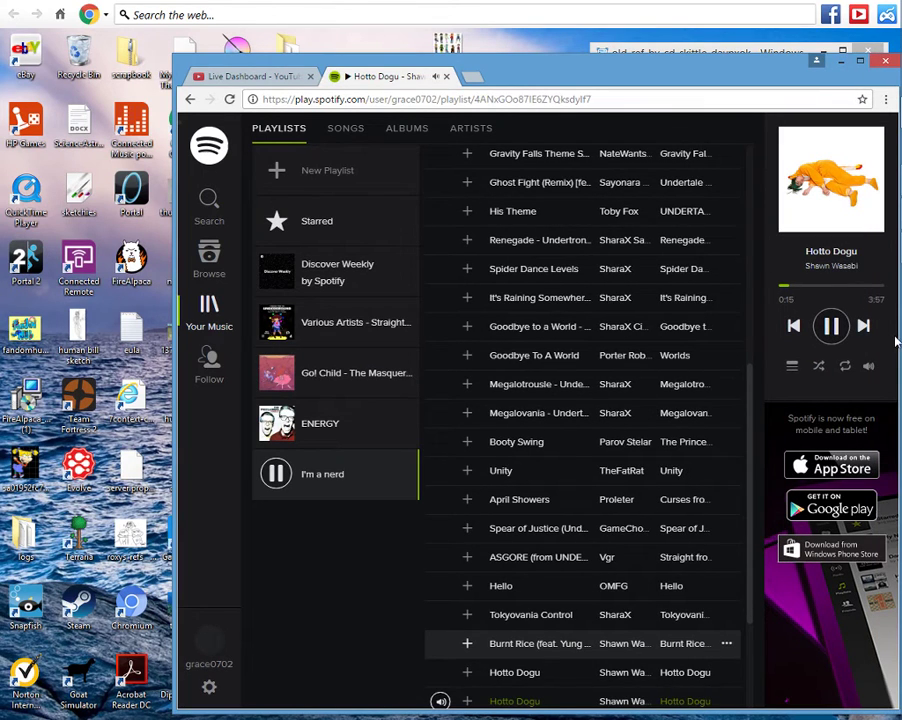
{"action": "scroll", "coordinate": [591, 469], "scroll_direction": "down", "scroll_amount": 1}
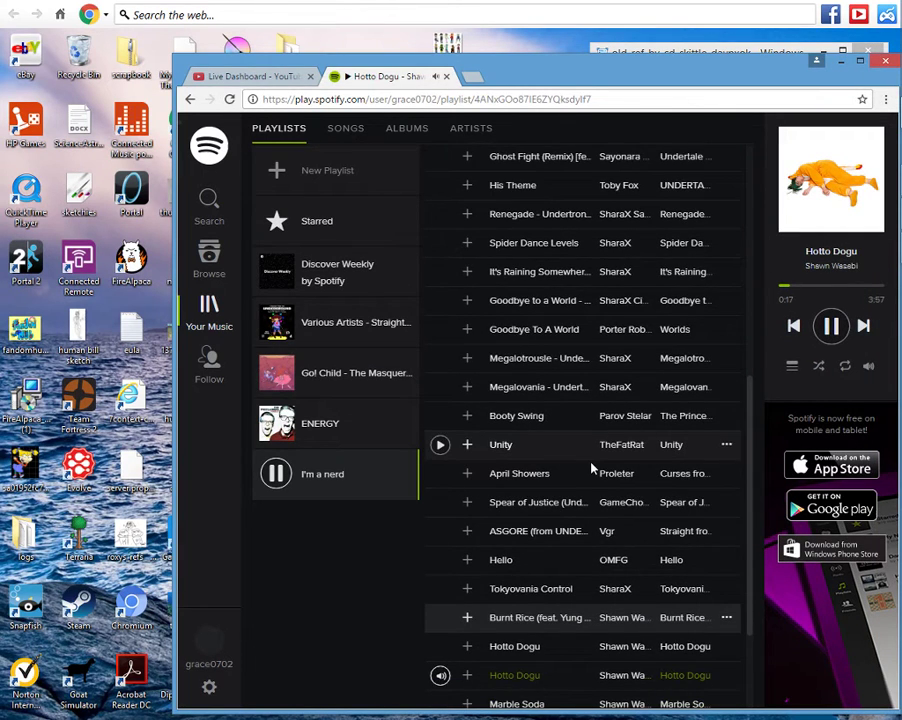
{"action": "scroll", "coordinate": [726, 564], "scroll_direction": "down", "scroll_amount": 4}
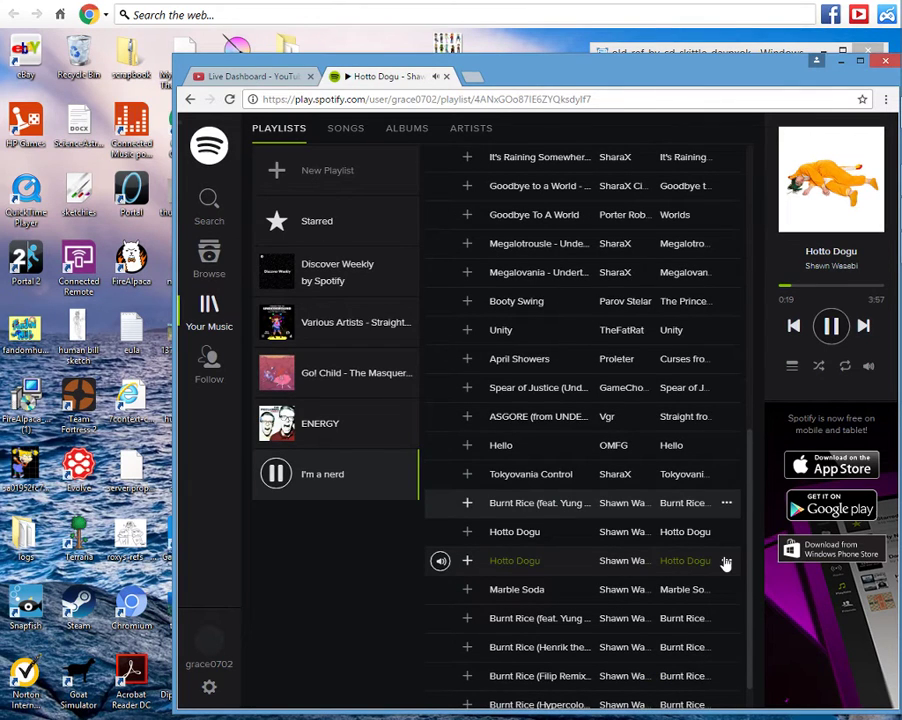
{"action": "left_click", "coordinate": [726, 562]}
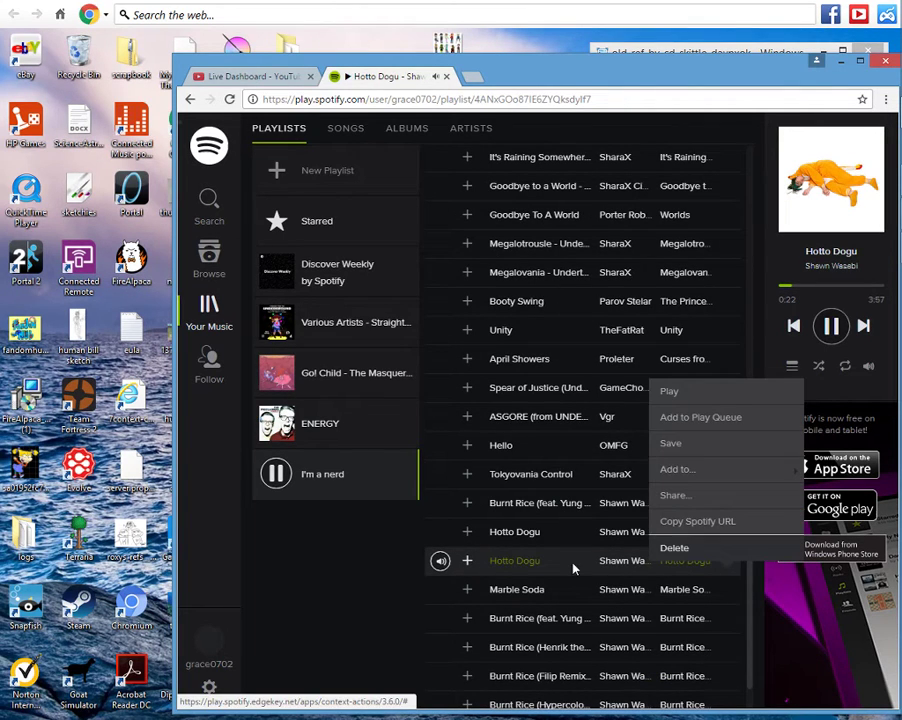
{"action": "left_click", "coordinate": [674, 548]}
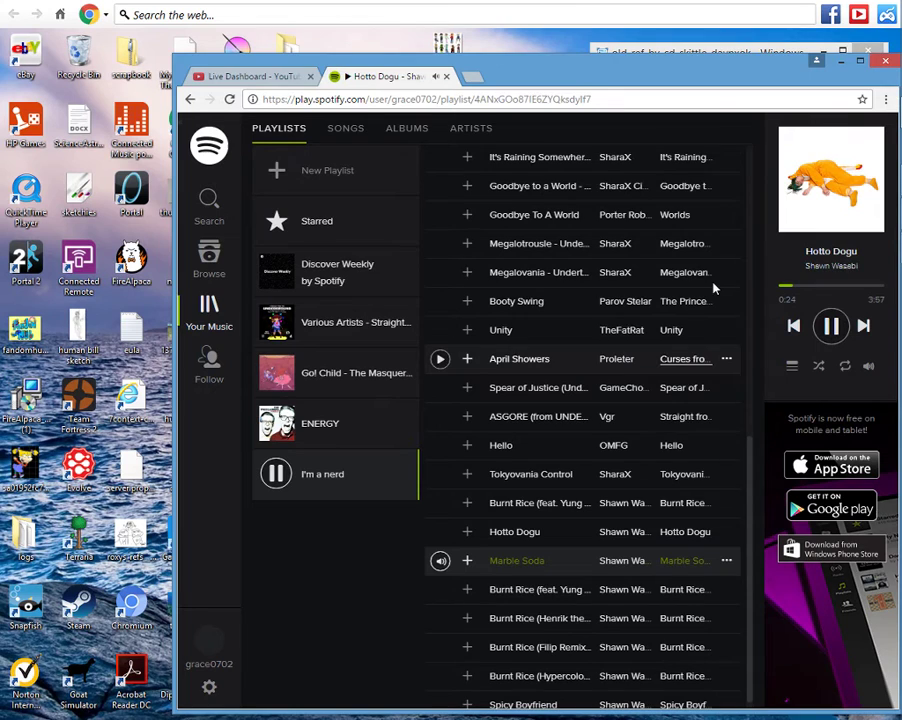
Arrange the YouTube live chat, the character reference image and FireAlpaca so all are in view, and set the system volume to 26.
{"action": "left_click", "coordinate": [773, 47]}
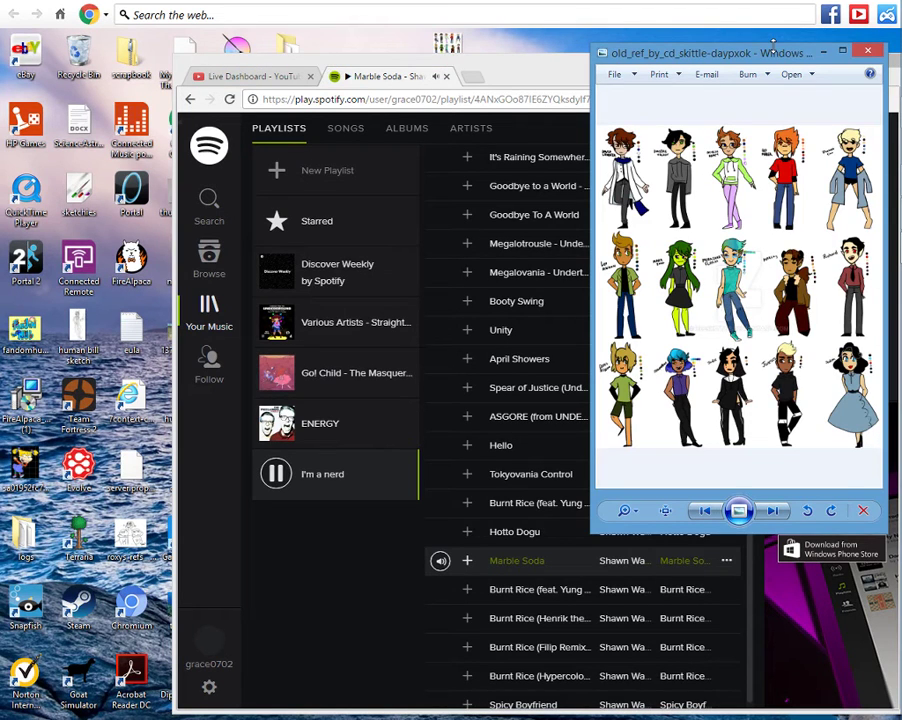
{"action": "key", "text": "XF86AudioLowerVolume"}
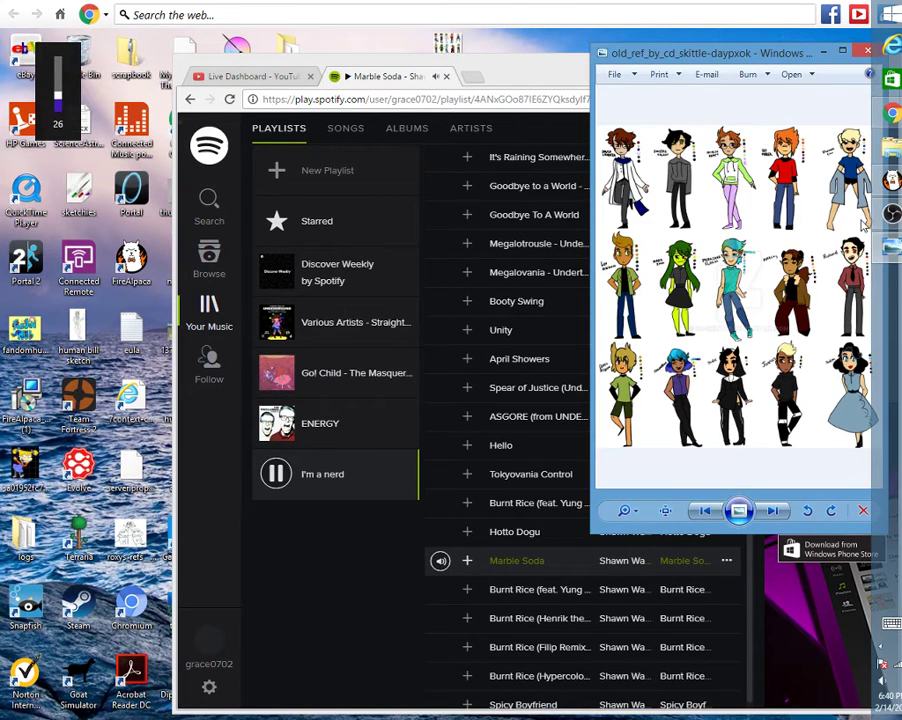
{"action": "left_click", "coordinate": [884, 181]}
{"action": "key", "text": "XF86AudioRaiseVolume"}
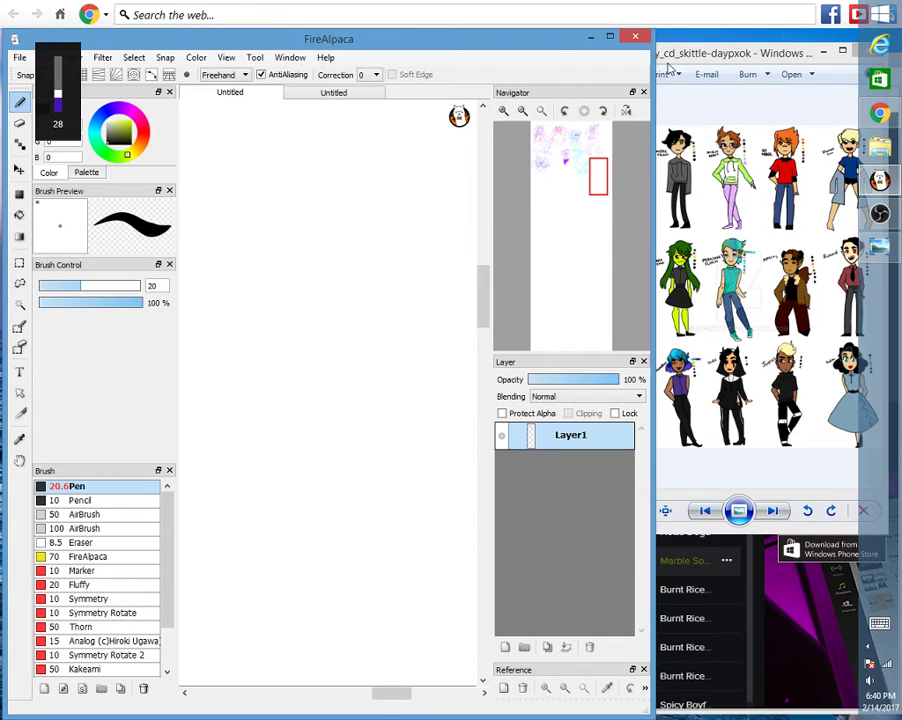
{"action": "left_click", "coordinate": [591, 37]}
{"action": "left_click", "coordinate": [256, 78]}
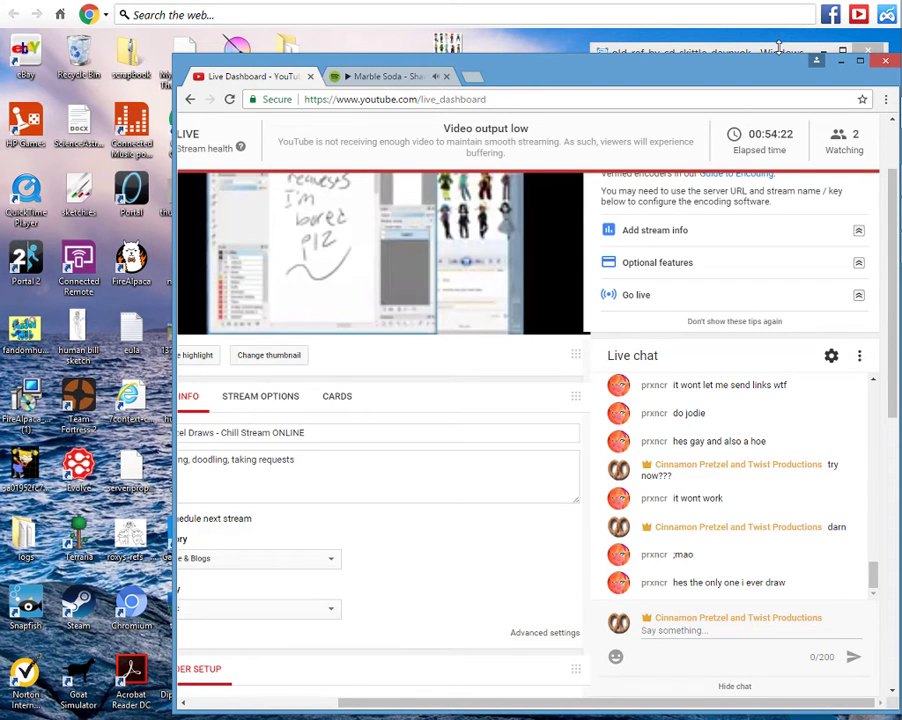
{"action": "left_click", "coordinate": [779, 47]}
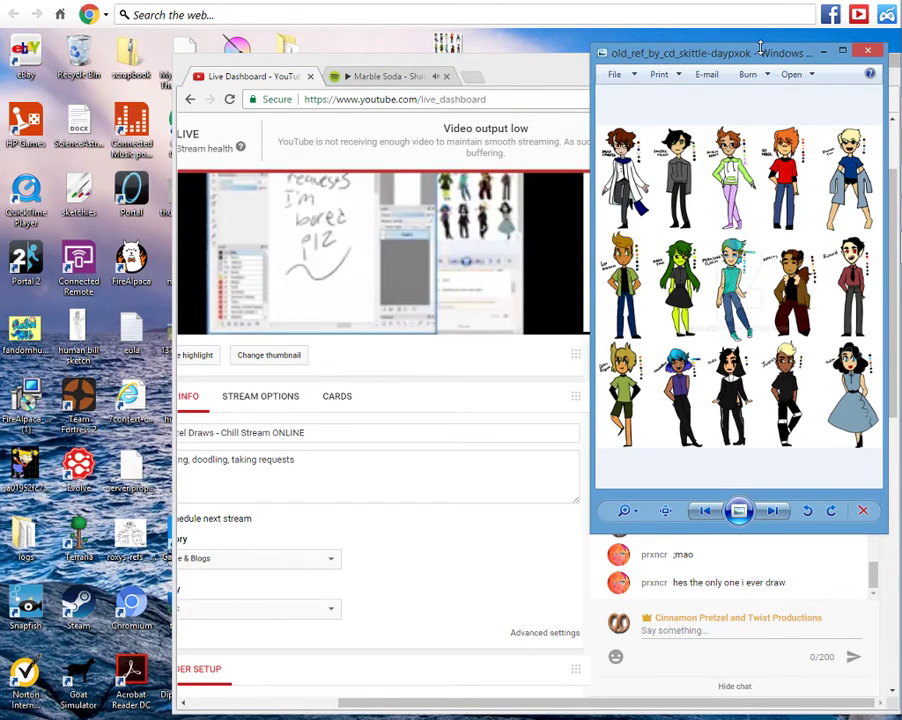
{"action": "left_click", "coordinate": [879, 180]}
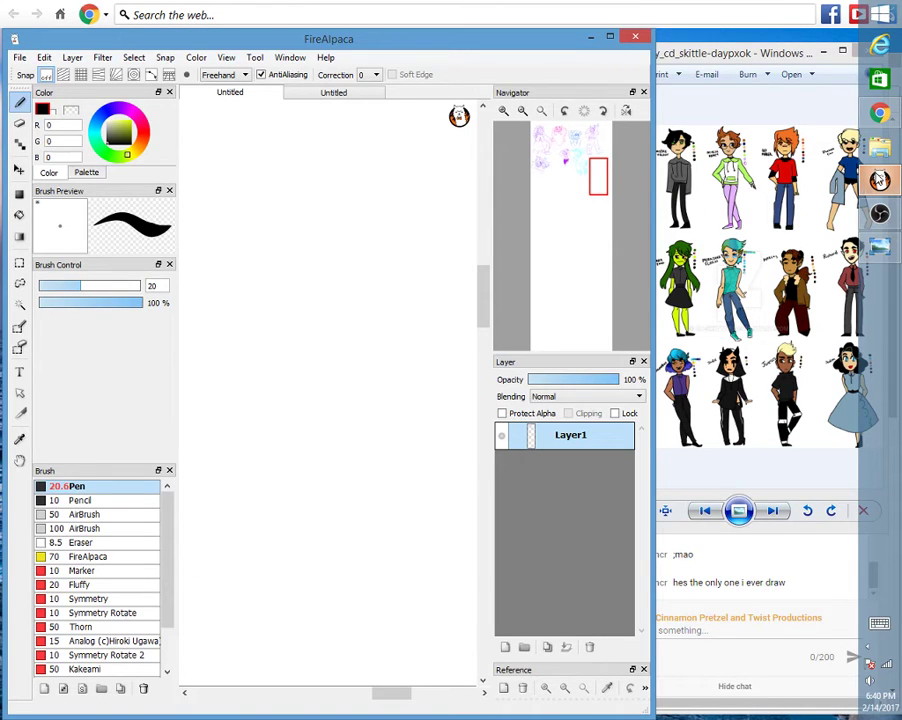
{"action": "key", "text": "XF86AudioLowerVolume"}
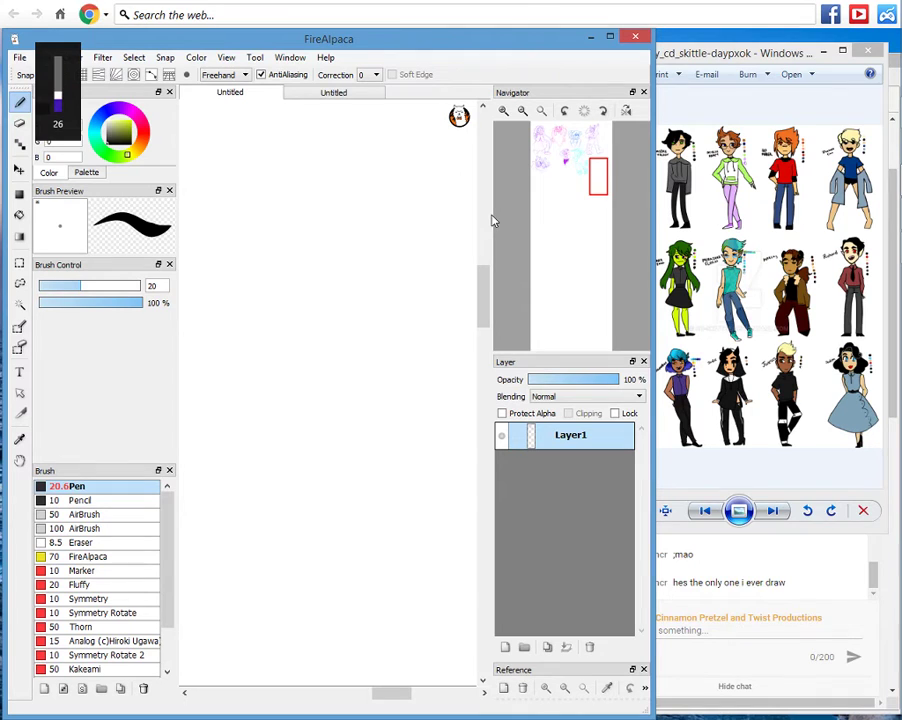
Zoom the reference image in on the head and upper body of the character Jodie.
{"action": "left_click", "coordinate": [797, 313]}
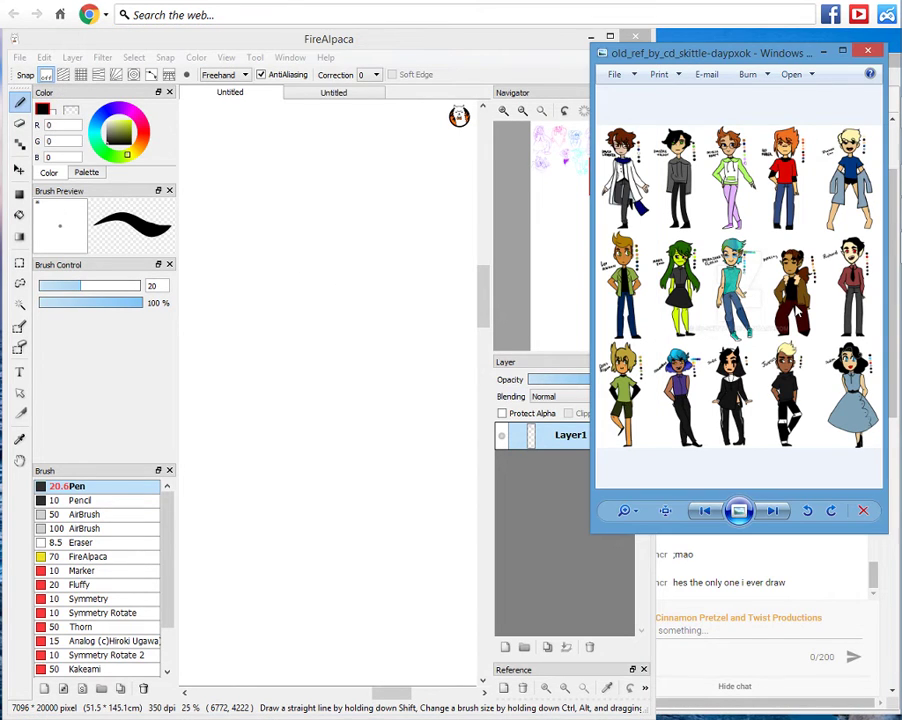
{"action": "left_click", "coordinate": [622, 510]}
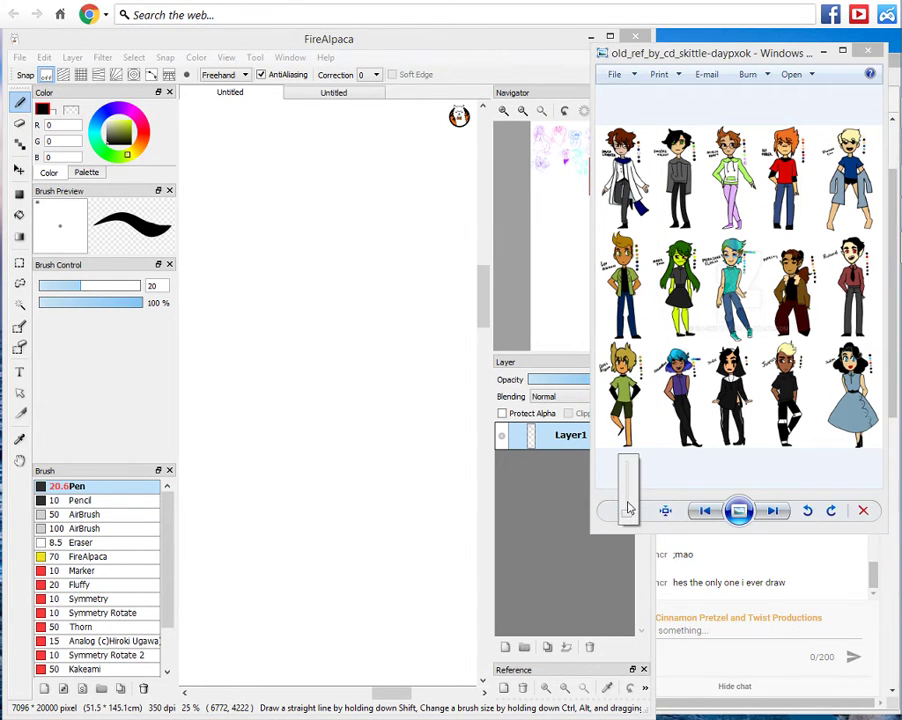
{"action": "left_click_drag", "start_coordinate": [628, 507], "coordinate": [629, 475]}
{"action": "left_click_drag", "start_coordinate": [721, 387], "coordinate": [837, 163]}
{"action": "left_click_drag", "start_coordinate": [716, 294], "coordinate": [828, 333]}
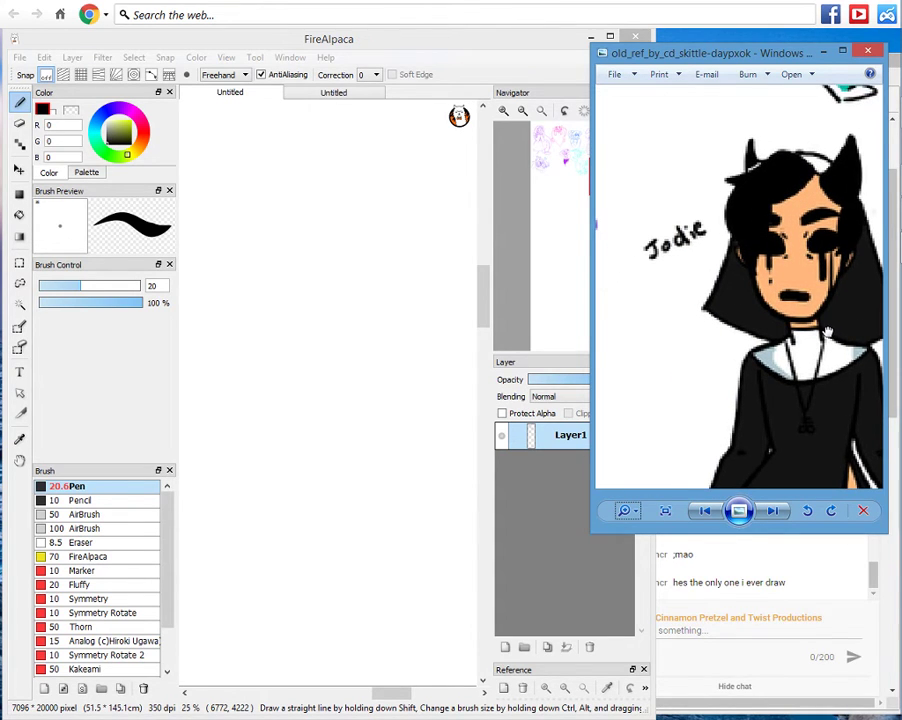
{"action": "left_click", "coordinate": [289, 322]}
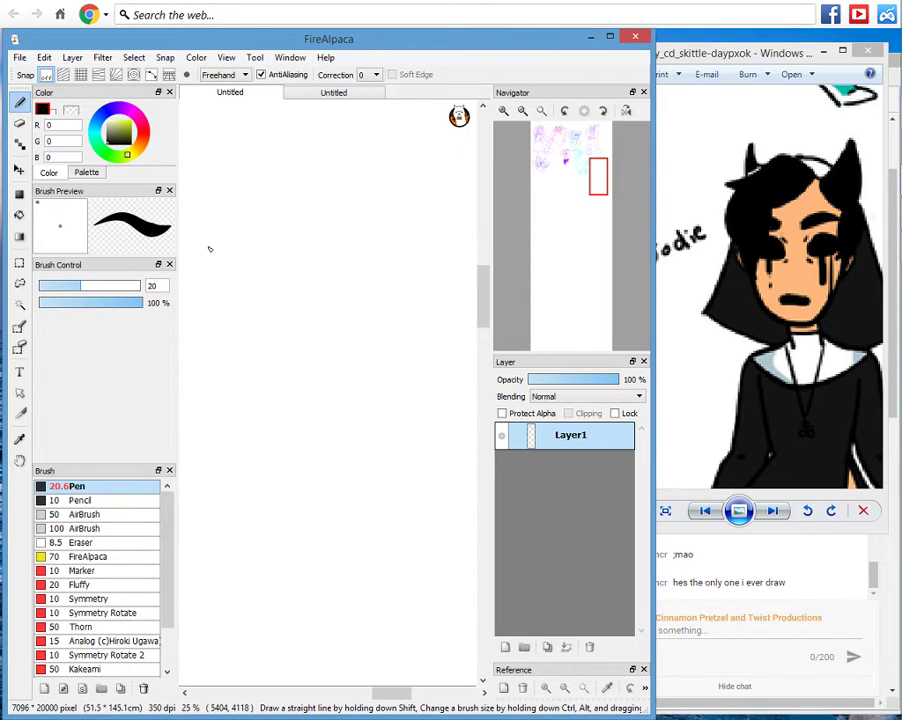
{"action": "left_click_drag", "start_coordinate": [298, 374], "coordinate": [366, 412]}
{"action": "left_click_drag", "start_coordinate": [409, 262], "coordinate": [366, 413]}
{"action": "key", "text": "ctrl+z"}
{"action": "key", "text": "ctrl+z"}
{"action": "mouse_move", "coordinate": [283, 403]}
{"action": "left_mouse_down"}
{"action": "mouse_move", "coordinate": [431, 357]}
{"action": "mouse_move", "coordinate": [426, 258]}
{"action": "left_mouse_up"}
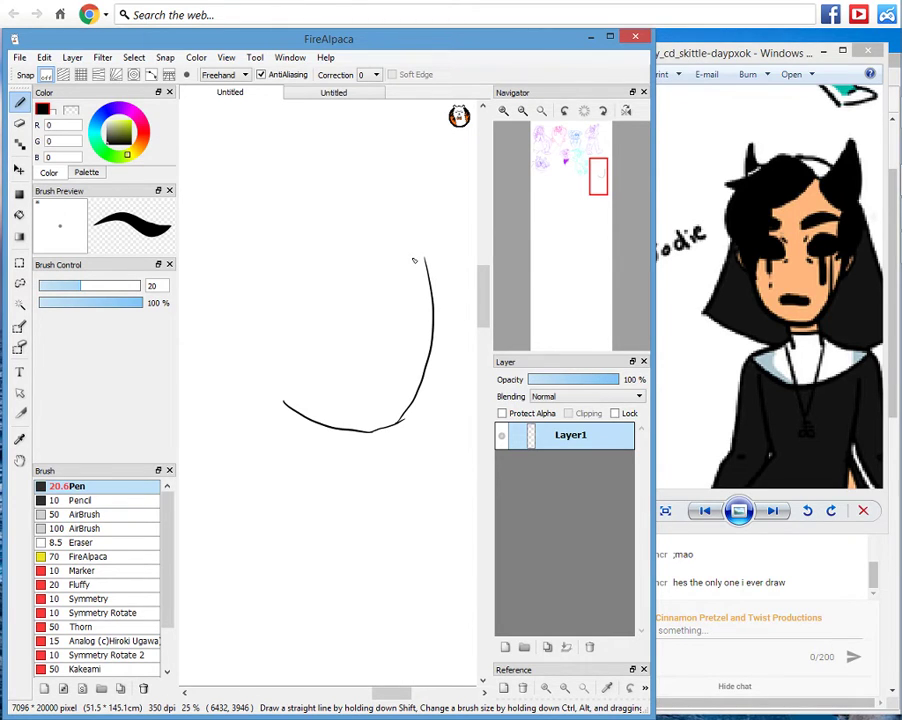
{"action": "key", "text": "ctrl+z"}
{"action": "mouse_move", "coordinate": [263, 428]}
{"action": "left_mouse_down"}
{"action": "mouse_move", "coordinate": [358, 487]}
{"action": "mouse_move", "coordinate": [352, 200]}
{"action": "left_mouse_up"}
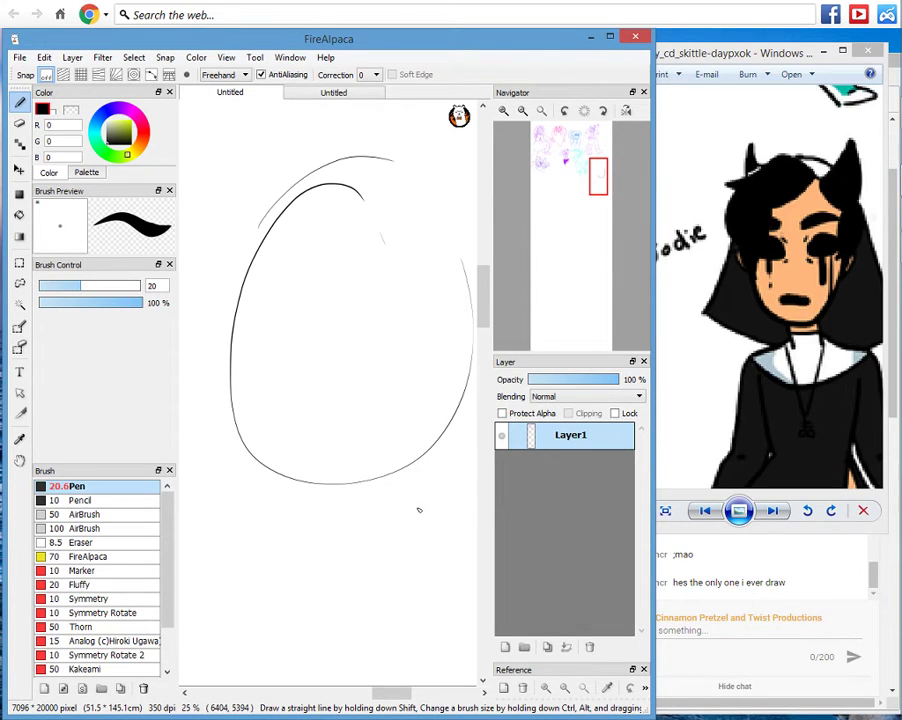
{"action": "key", "text": "ctrl+z"}
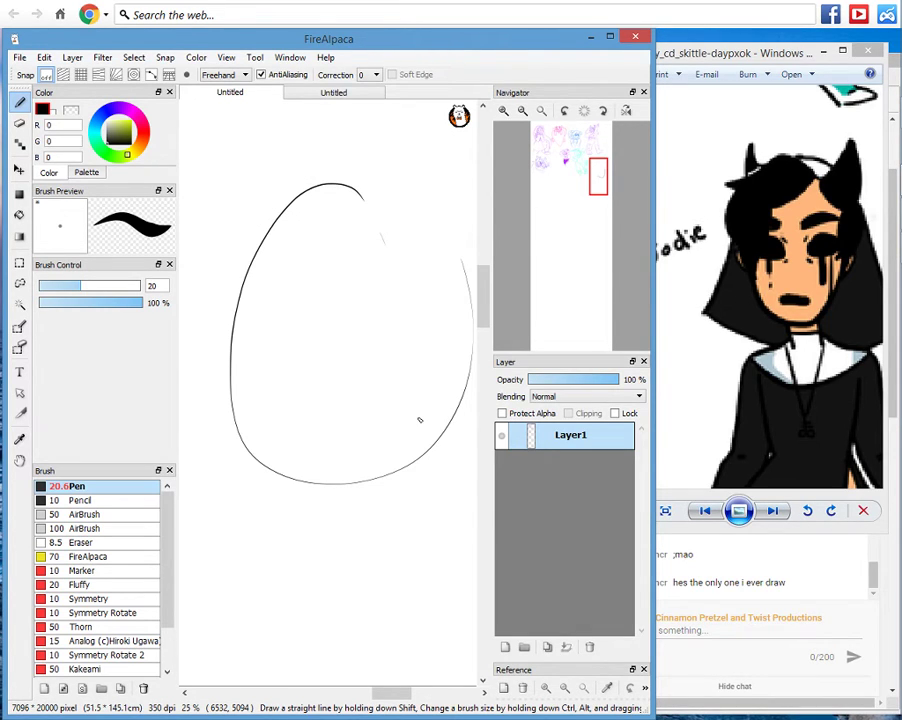
{"action": "key", "text": "ctrl+z"}
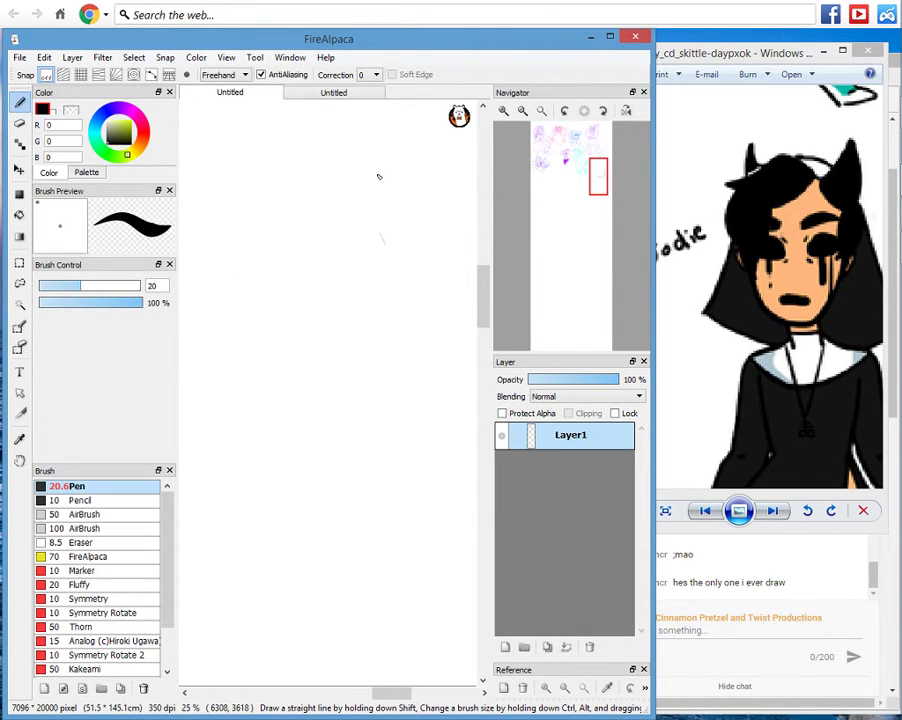
Set the pen's stroke correction to 19 over an empty area of the FireAlpaca canvas.
{"action": "mouse_move", "coordinate": [490, 292]}
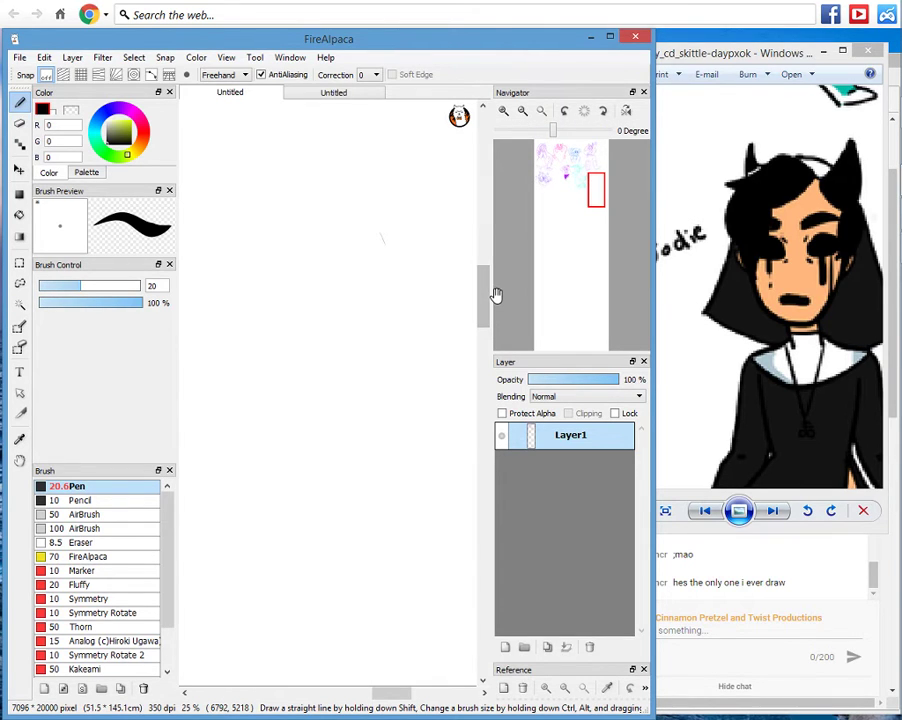
{"action": "scroll", "coordinate": [596, 193], "scroll_direction": "up", "scroll_amount": 1}
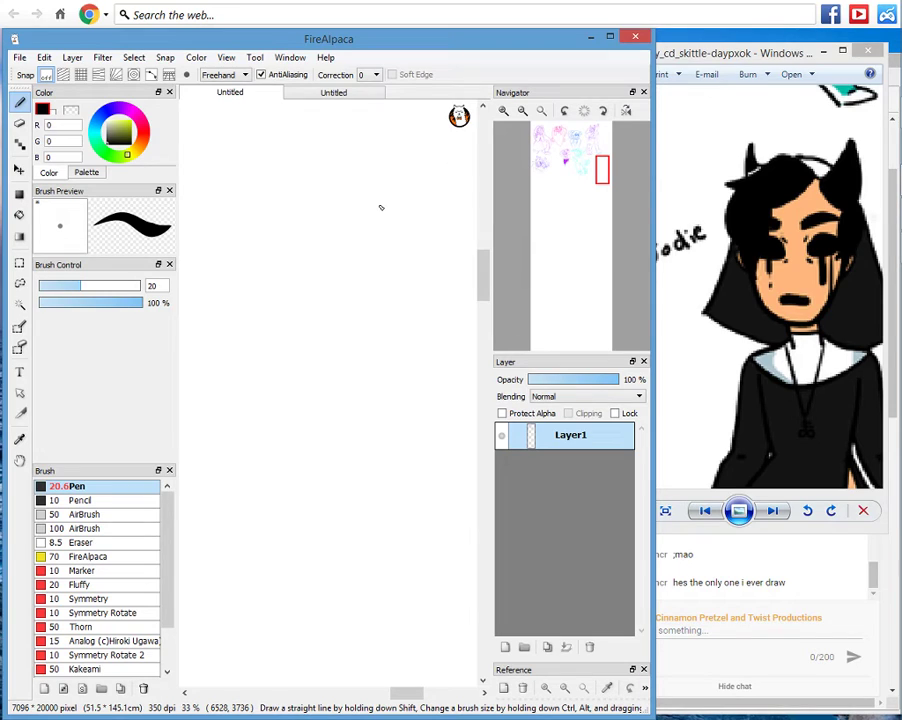
{"action": "left_click", "coordinate": [368, 74]}
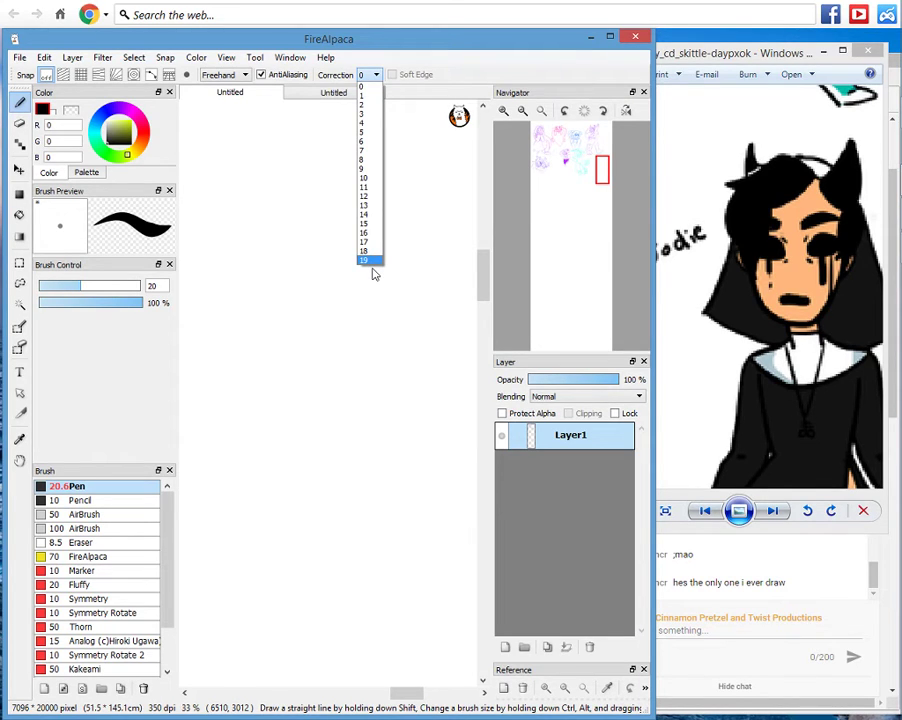
{"action": "left_click", "coordinate": [372, 261]}
{"action": "left_click_drag", "start_coordinate": [369, 193], "coordinate": [360, 172]}
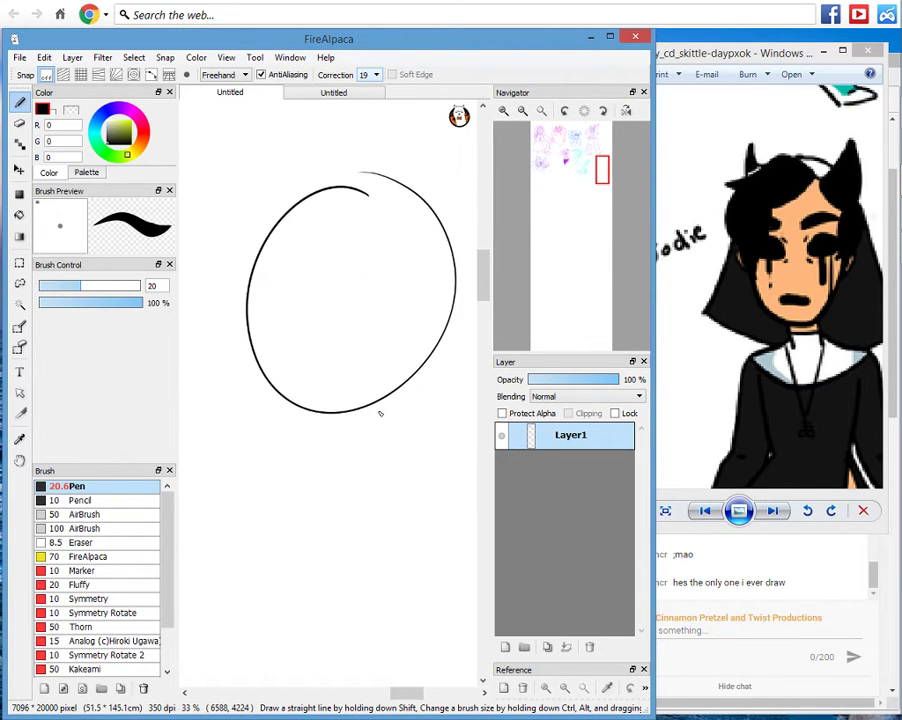
{"action": "key", "text": "ctrl+z"}
{"action": "mouse_move", "coordinate": [264, 411]}
{"action": "left_mouse_down"}
{"action": "mouse_move", "coordinate": [330, 430]}
{"action": "mouse_move", "coordinate": [225, 370]}
{"action": "left_mouse_up"}
{"action": "mouse_move", "coordinate": [333, 140]}
{"action": "left_mouse_down"}
{"action": "mouse_move", "coordinate": [365, 404]}
{"action": "mouse_move", "coordinate": [336, 595]}
{"action": "left_mouse_up"}
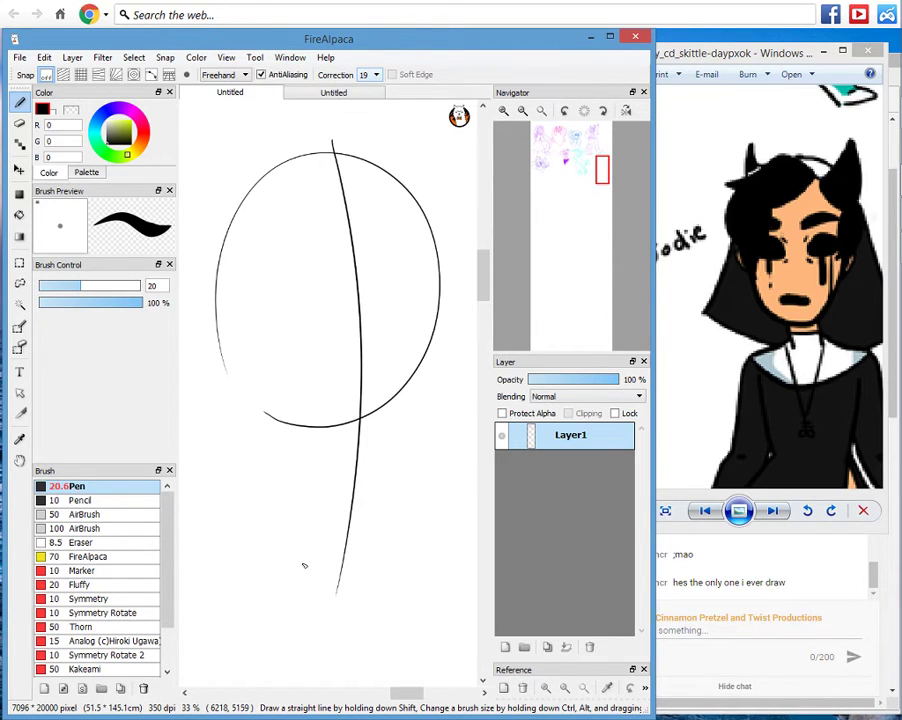
{"action": "key", "text": "ctrl+z"}
{"action": "key", "text": "ctrl+z"}
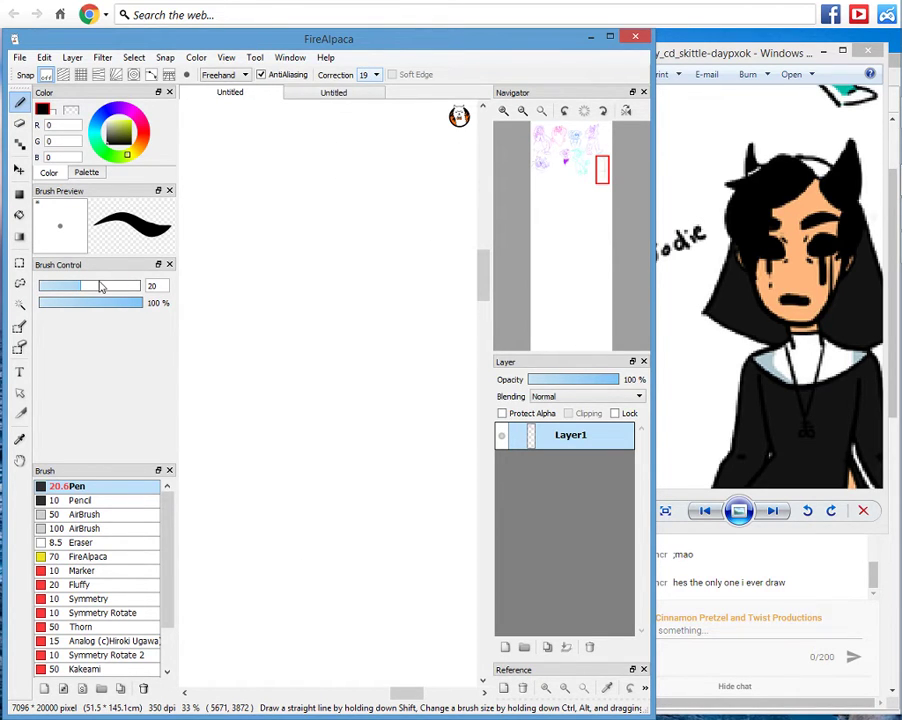
Set the brush opacity to 42% and sketch a large oval as the head's construction shape.
{"action": "left_click", "coordinate": [83, 302]}
{"action": "mouse_move", "coordinate": [310, 172]}
{"action": "left_mouse_down"}
{"action": "mouse_move", "coordinate": [296, 485]}
{"action": "mouse_move", "coordinate": [410, 198]}
{"action": "left_mouse_up"}
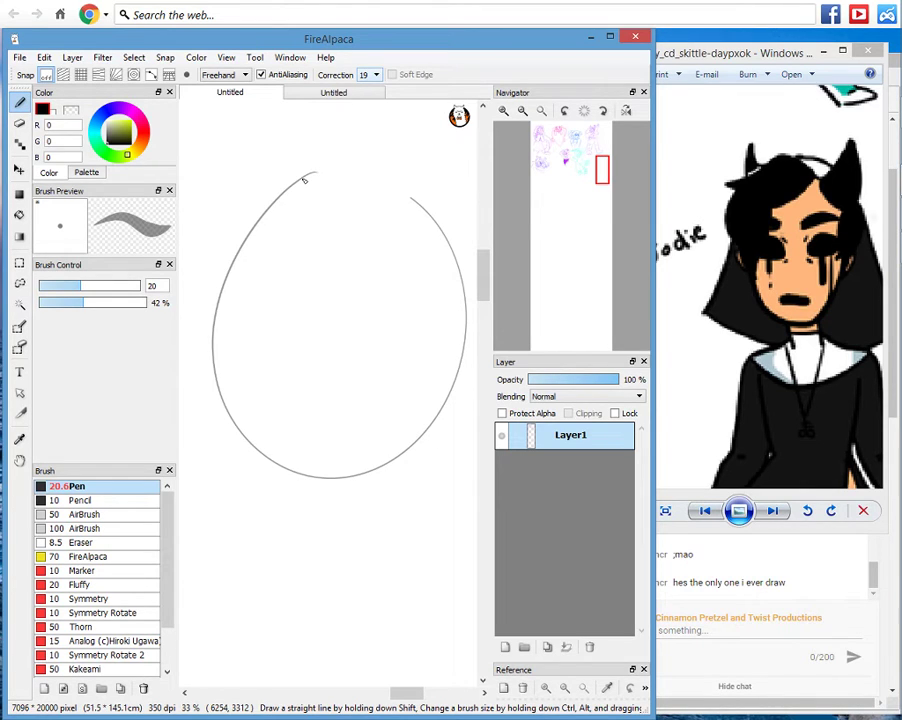
{"action": "left_click_drag", "start_coordinate": [304, 180], "coordinate": [236, 315]}
Sketch a curved vertical centre line through the head oval and a curved horizontal eye line across it.
{"action": "left_click_drag", "start_coordinate": [316, 159], "coordinate": [329, 599]}
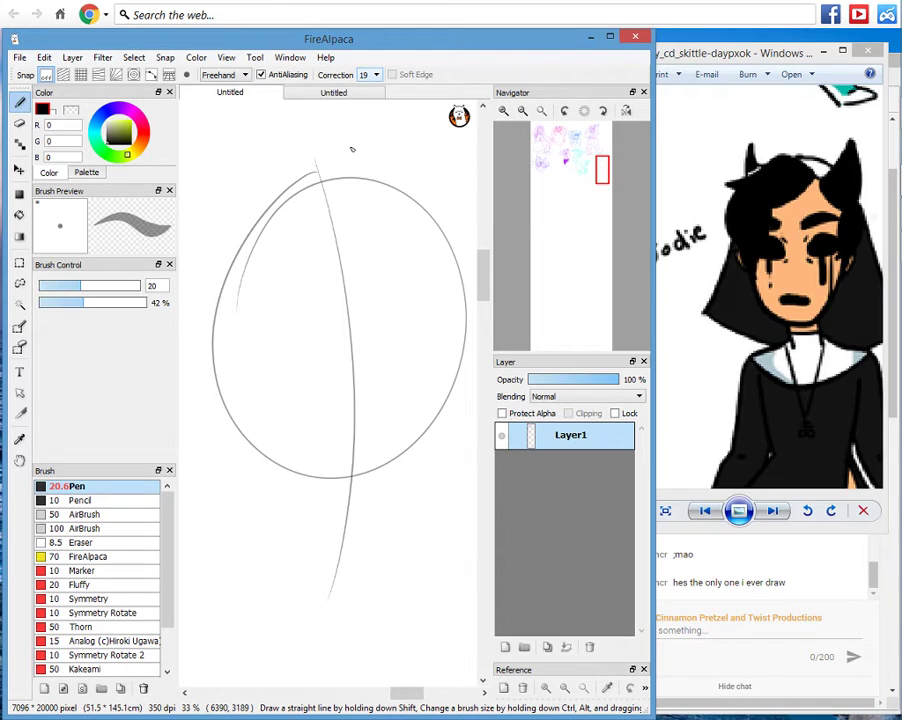
{"action": "key", "text": "ctrl+z"}
{"action": "left_click_drag", "start_coordinate": [344, 148], "coordinate": [348, 605]}
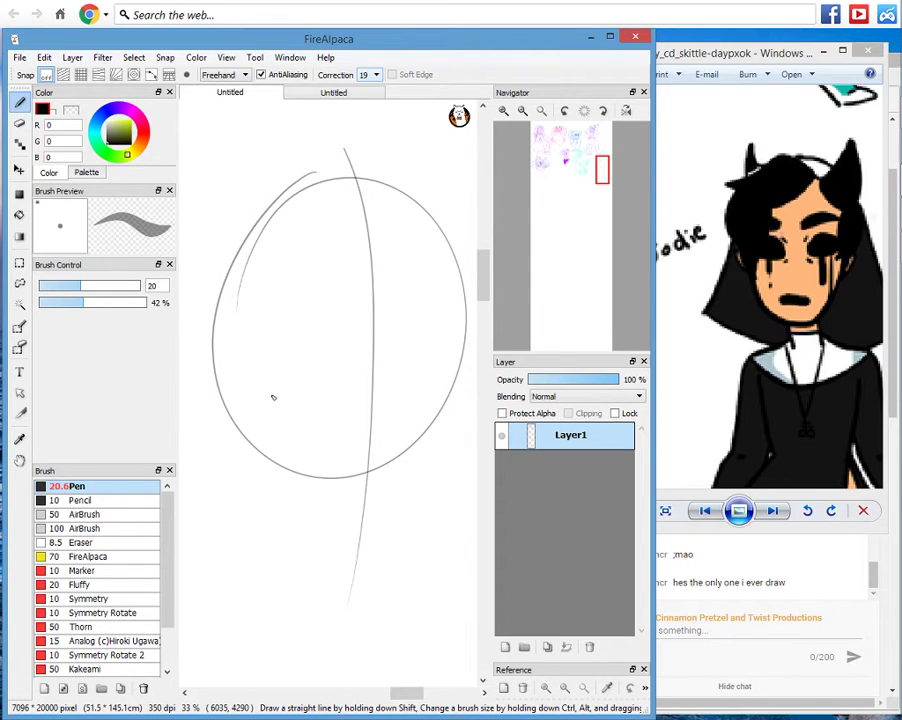
{"action": "key", "text": "ctrl+z"}
{"action": "mouse_move", "coordinate": [325, 146]}
{"action": "left_mouse_down"}
{"action": "mouse_move", "coordinate": [350, 483]}
{"action": "mouse_move", "coordinate": [331, 591]}
{"action": "left_mouse_up"}
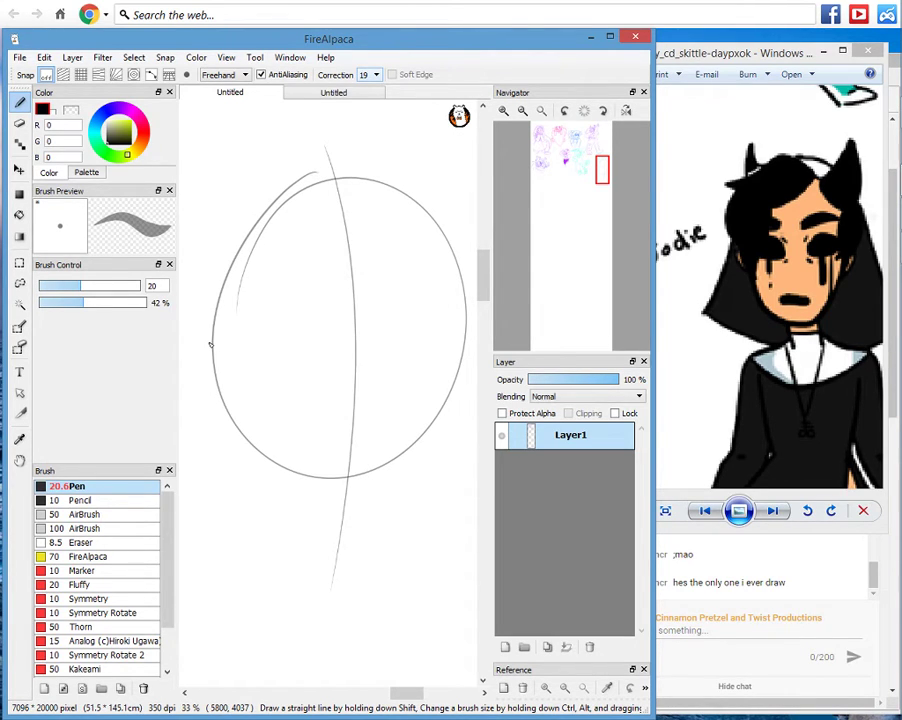
{"action": "left_click_drag", "start_coordinate": [210, 345], "coordinate": [476, 321]}
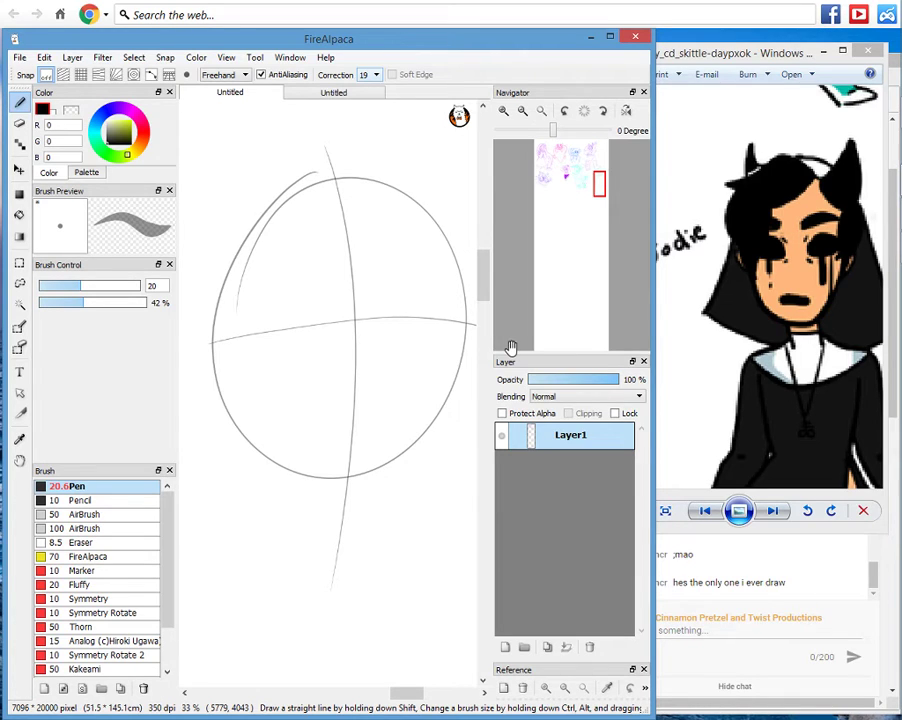
Set the brush opacity to 100% and draw the nose bridge line and angular nose tip beside the face's centre line.
{"action": "left_click_drag", "start_coordinate": [120, 303], "coordinate": [191, 320]}
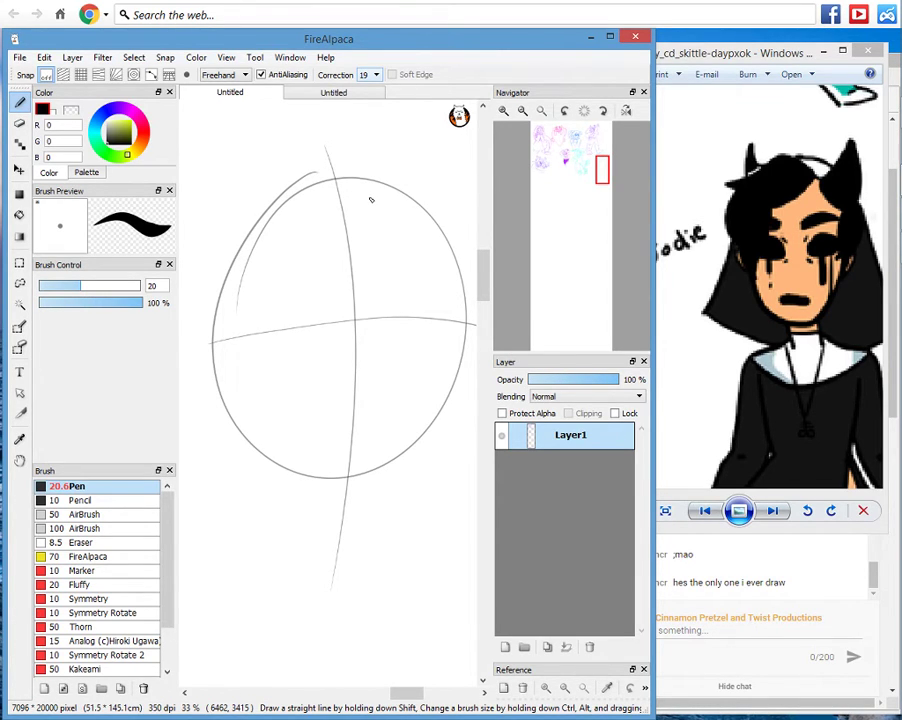
{"action": "mouse_move", "coordinate": [373, 193]}
{"action": "left_mouse_down"}
{"action": "mouse_move", "coordinate": [341, 166]}
{"action": "mouse_move", "coordinate": [207, 209]}
{"action": "left_mouse_up"}
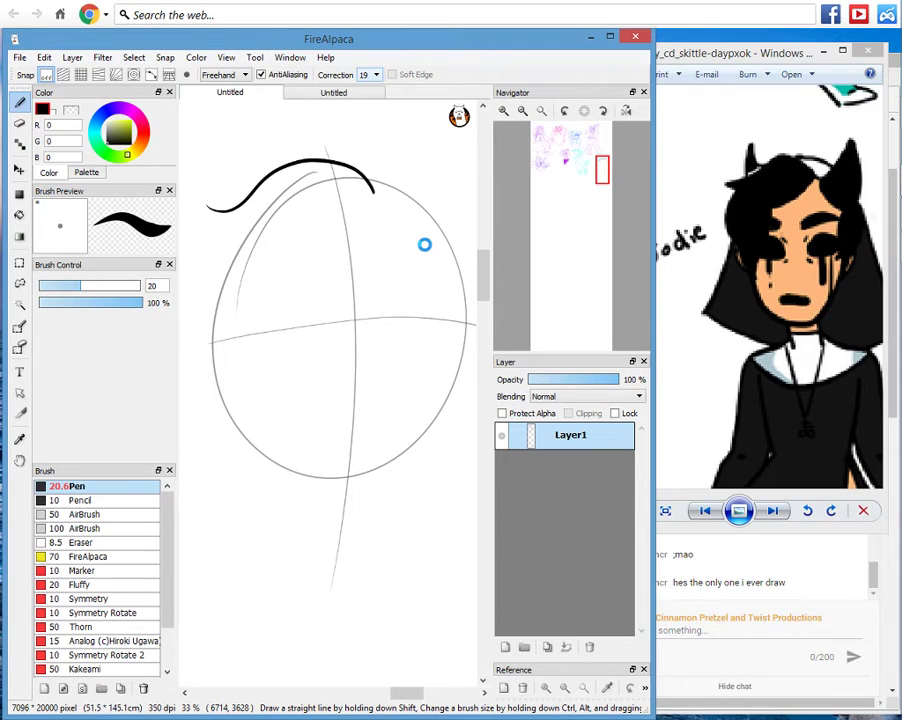
{"action": "key", "text": "ctrl+z"}
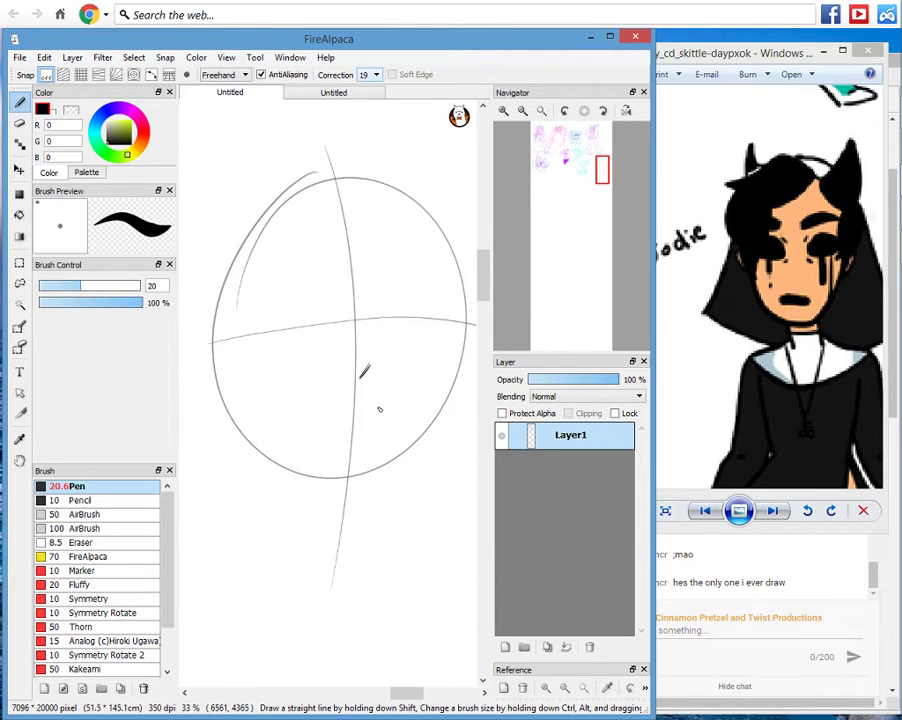
{"action": "left_click_drag", "start_coordinate": [347, 376], "coordinate": [362, 390]}
{"action": "left_click_drag", "start_coordinate": [365, 280], "coordinate": [362, 294]}
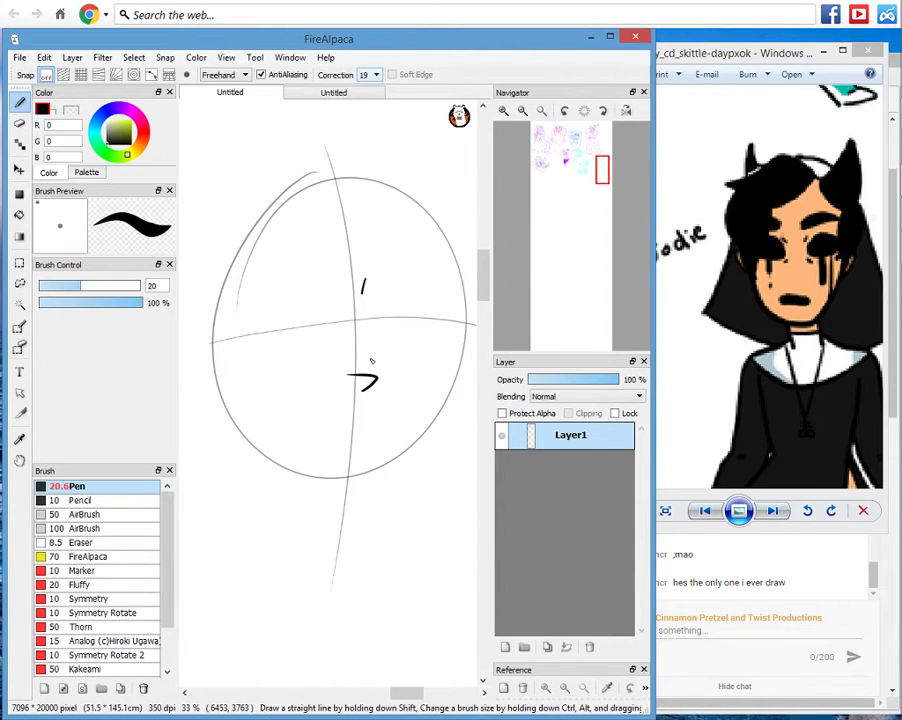
{"action": "left_click_drag", "start_coordinate": [371, 361], "coordinate": [373, 363]}
{"action": "mouse_move", "coordinate": [385, 446]}
{"action": "left_mouse_down"}
{"action": "mouse_move", "coordinate": [277, 434]}
{"action": "mouse_move", "coordinate": [397, 434]}
{"action": "left_mouse_up"}
{"action": "key", "text": "ctrl+z"}
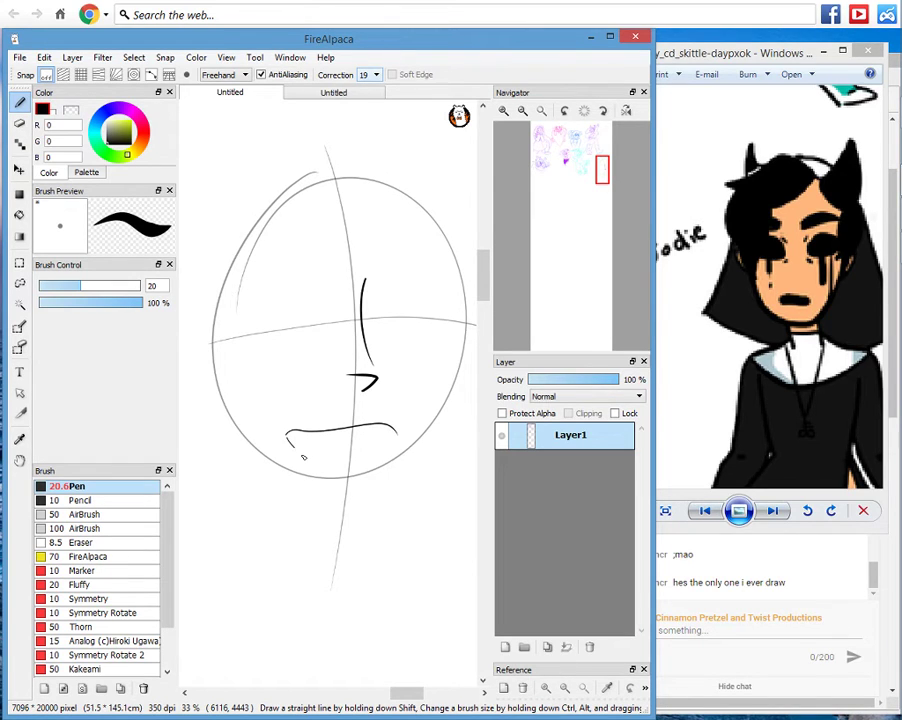
{"action": "key", "text": "ctrl+z"}
{"action": "key", "text": "ctrl+z"}
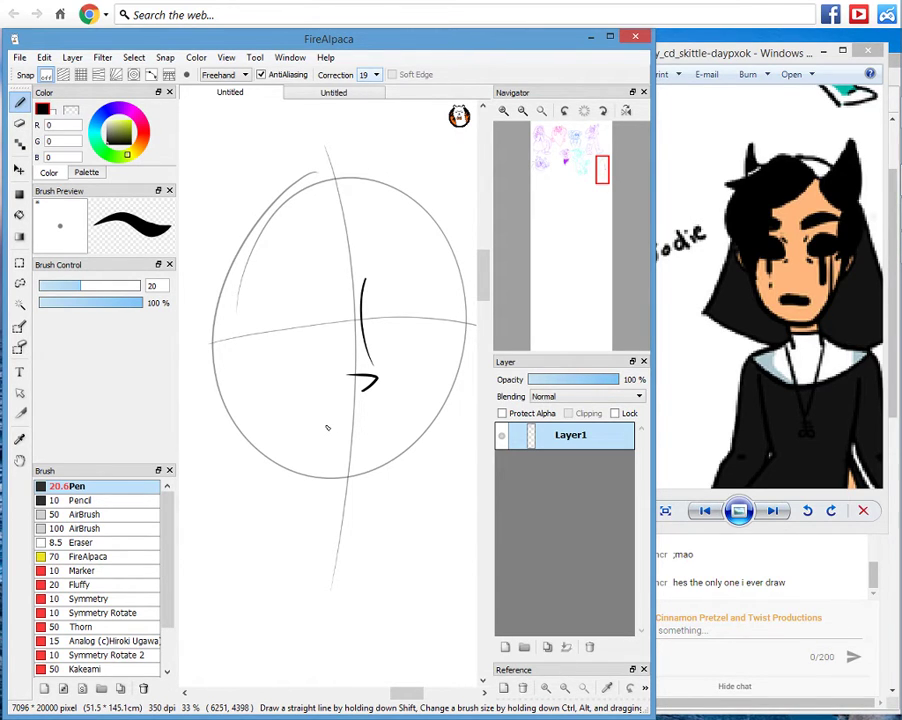
{"action": "left_click_drag", "start_coordinate": [284, 427], "coordinate": [413, 424]}
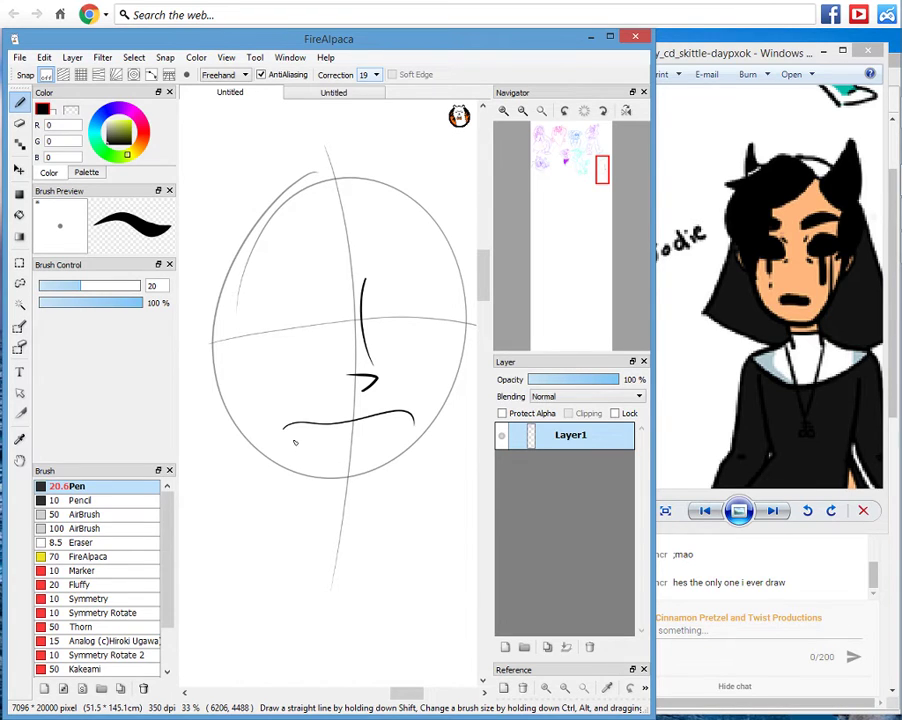
{"action": "left_click_drag", "start_coordinate": [283, 431], "coordinate": [287, 440]}
{"action": "key", "text": "ctrl+z"}
{"action": "key", "text": "ctrl+z"}
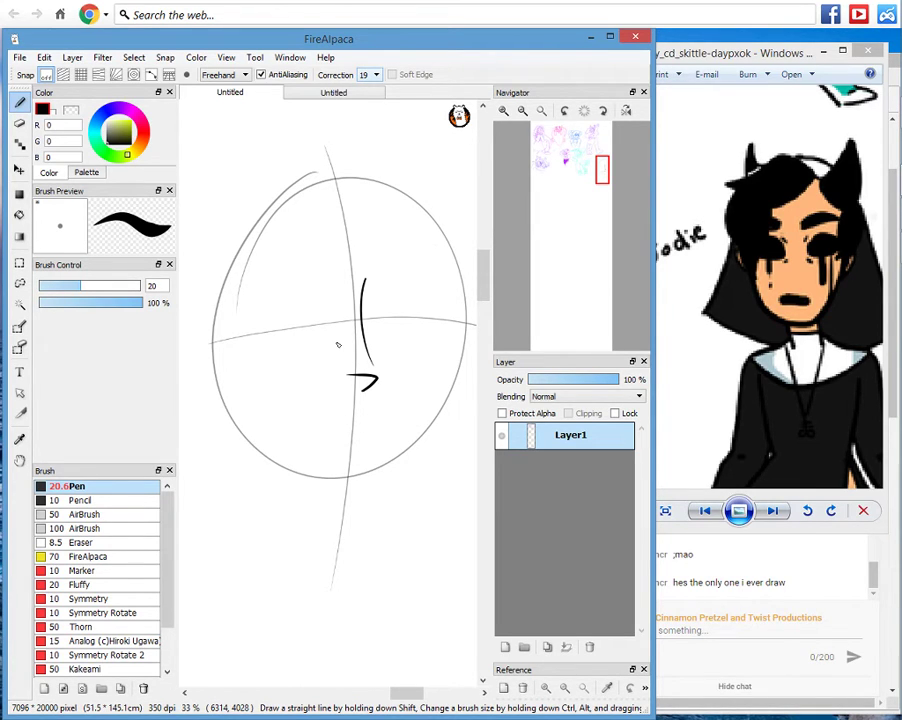
{"action": "left_click_drag", "start_coordinate": [322, 283], "coordinate": [340, 333]}
{"action": "key", "text": "ctrl+z"}
{"action": "mouse_move", "coordinate": [373, 179]}
{"action": "left_mouse_down"}
{"action": "mouse_move", "coordinate": [210, 177]}
{"action": "mouse_move", "coordinate": [216, 212]}
{"action": "left_mouse_up"}
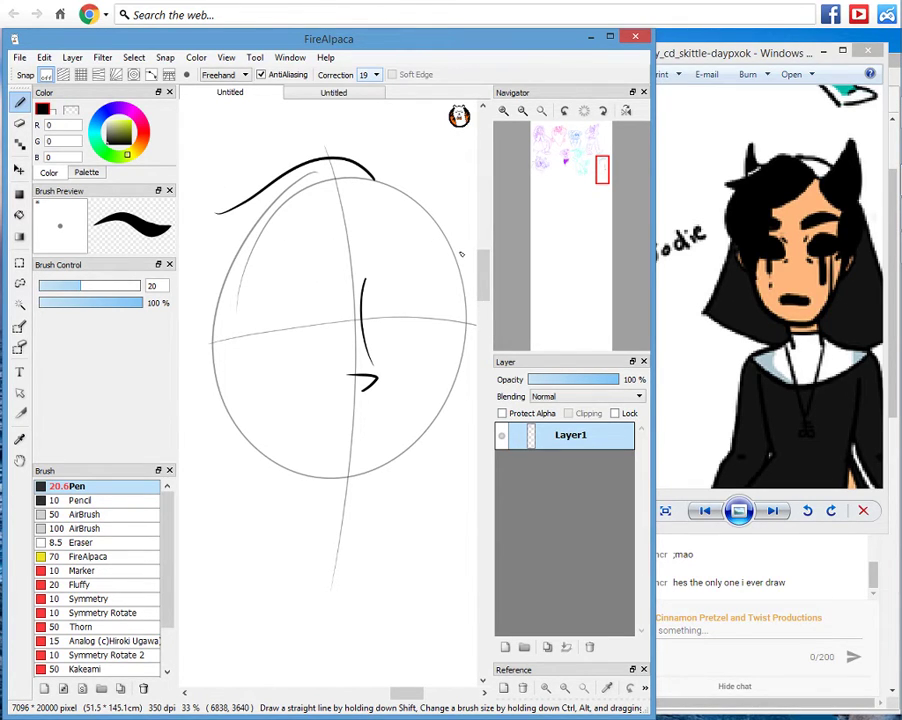
{"action": "key", "text": "ctrl+z"}
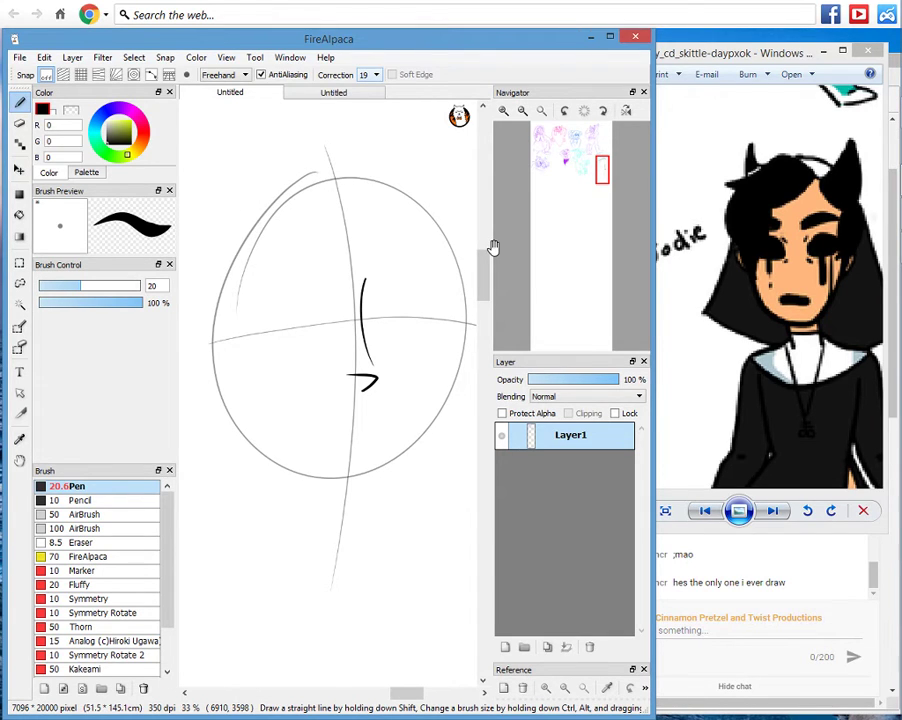
Draw the hair outline with a pointed tuft on top, bangs swept across the forehead and long strands along the face's left side.
{"action": "key", "text": "ctrl+minus"}
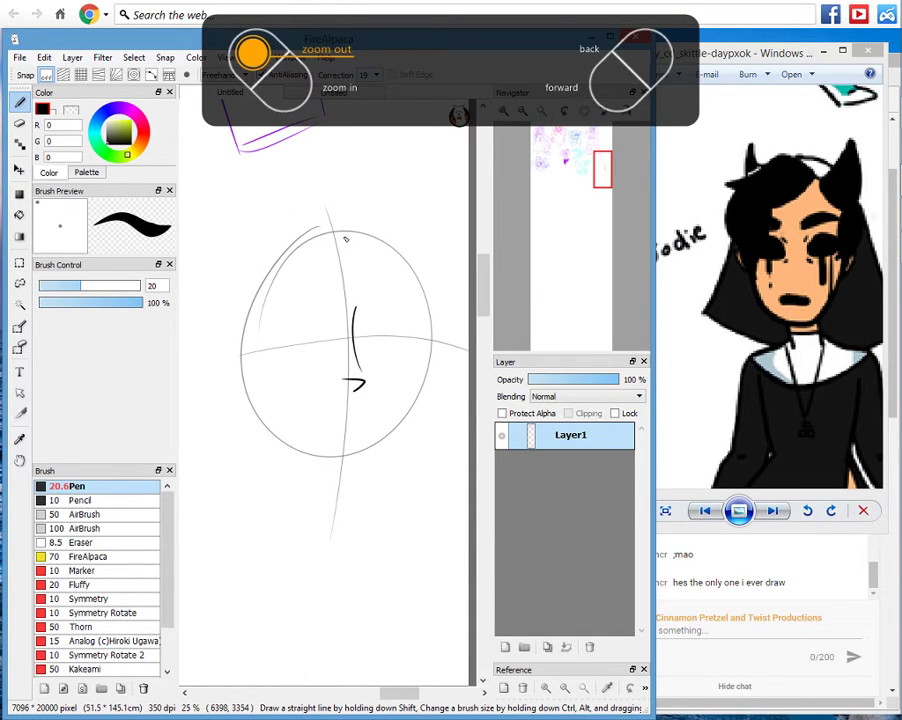
{"action": "mouse_move", "coordinate": [345, 239]}
{"action": "left_mouse_down"}
{"action": "mouse_move", "coordinate": [226, 297]}
{"action": "mouse_move", "coordinate": [288, 470]}
{"action": "left_mouse_up"}
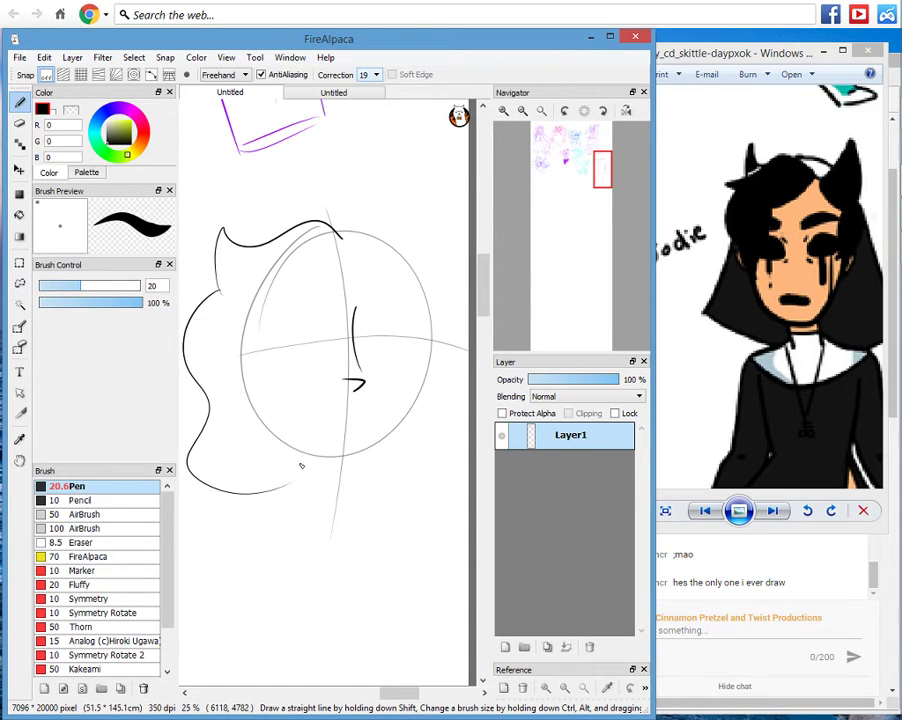
{"action": "key", "text": "ctrl+z"}
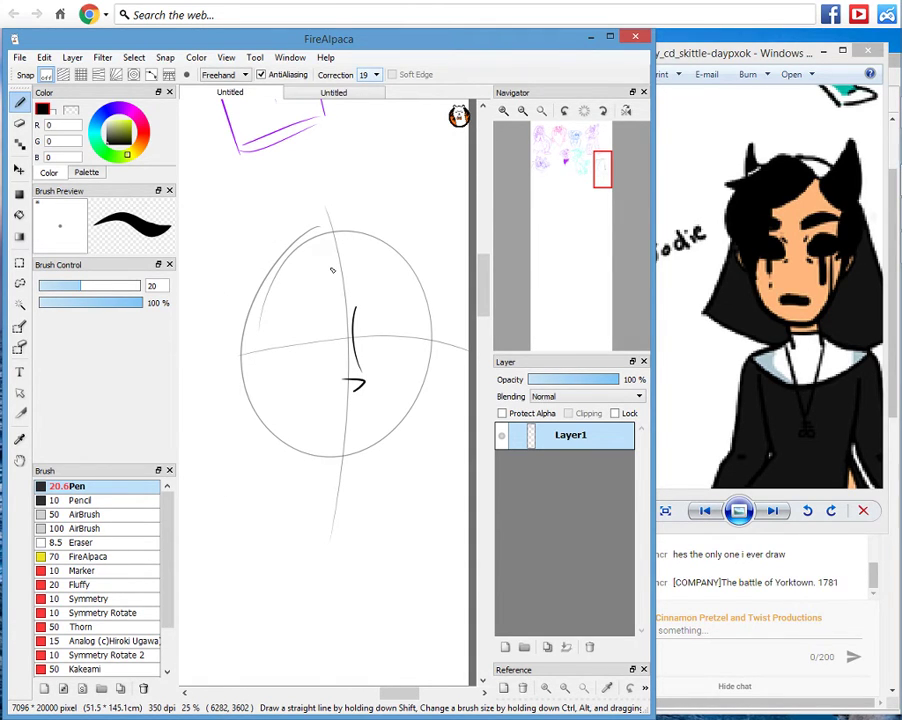
{"action": "left_click_drag", "start_coordinate": [706, 66], "coordinate": [702, 61]}
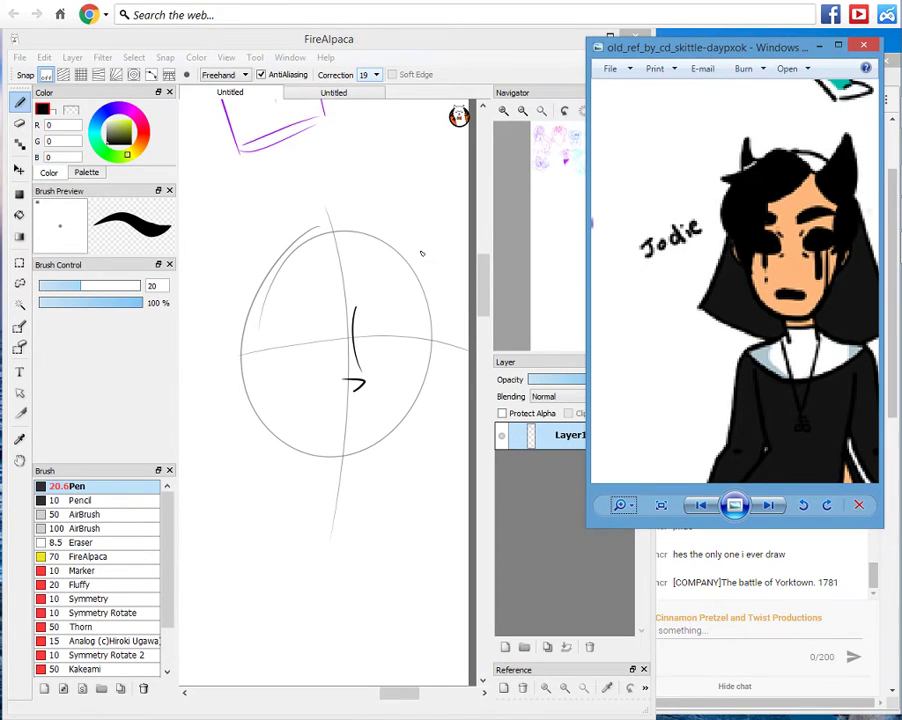
{"action": "left_click", "coordinate": [362, 234]}
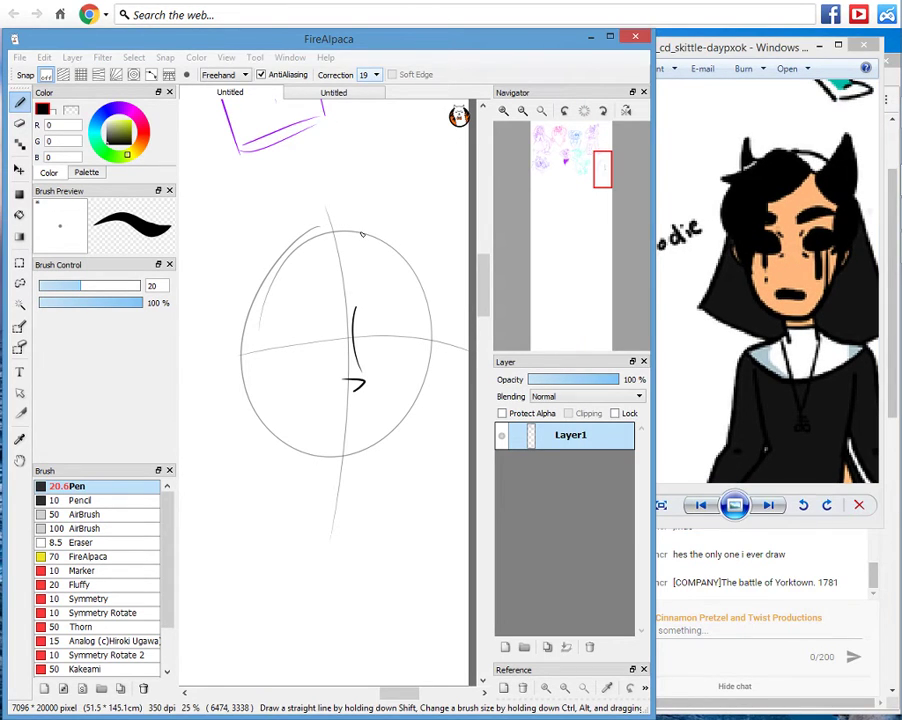
{"action": "left_click_drag", "start_coordinate": [362, 241], "coordinate": [364, 259]}
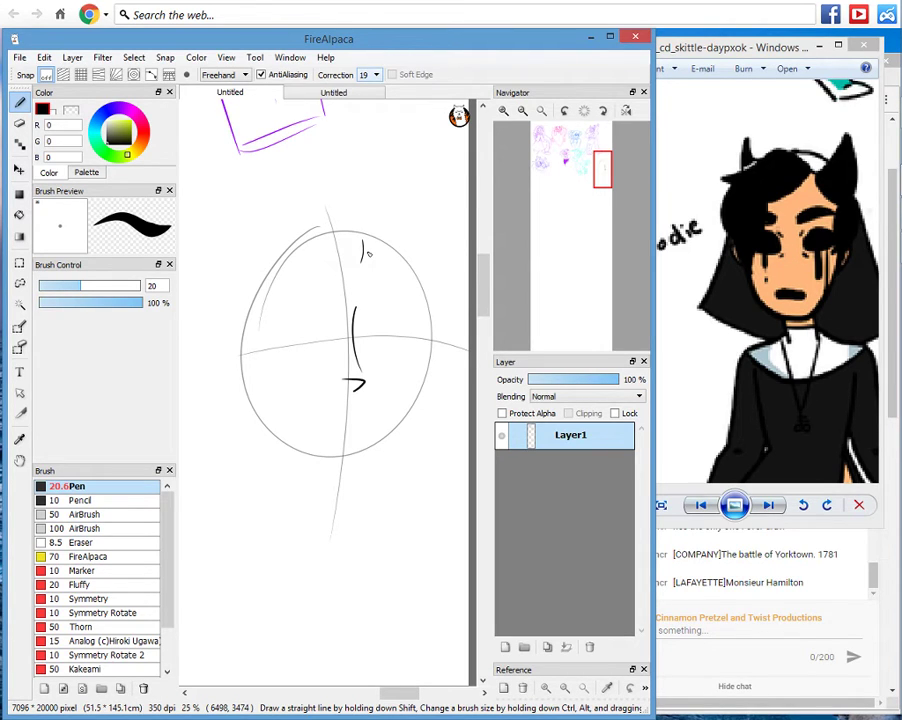
{"action": "key", "text": "ctrl+z"}
{"action": "mouse_move", "coordinate": [366, 235]}
{"action": "left_mouse_down"}
{"action": "mouse_move", "coordinate": [286, 345]}
{"action": "mouse_move", "coordinate": [268, 416]}
{"action": "mouse_move", "coordinate": [240, 403]}
{"action": "mouse_move", "coordinate": [258, 437]}
{"action": "left_mouse_up"}
{"action": "left_click_drag", "start_coordinate": [251, 435], "coordinate": [207, 342]}
{"action": "mouse_move", "coordinate": [206, 340]}
{"action": "left_mouse_down"}
{"action": "mouse_move", "coordinate": [190, 310]}
{"action": "mouse_move", "coordinate": [310, 198]}
{"action": "mouse_move", "coordinate": [368, 230]}
{"action": "mouse_move", "coordinate": [282, 363]}
{"action": "left_mouse_up"}
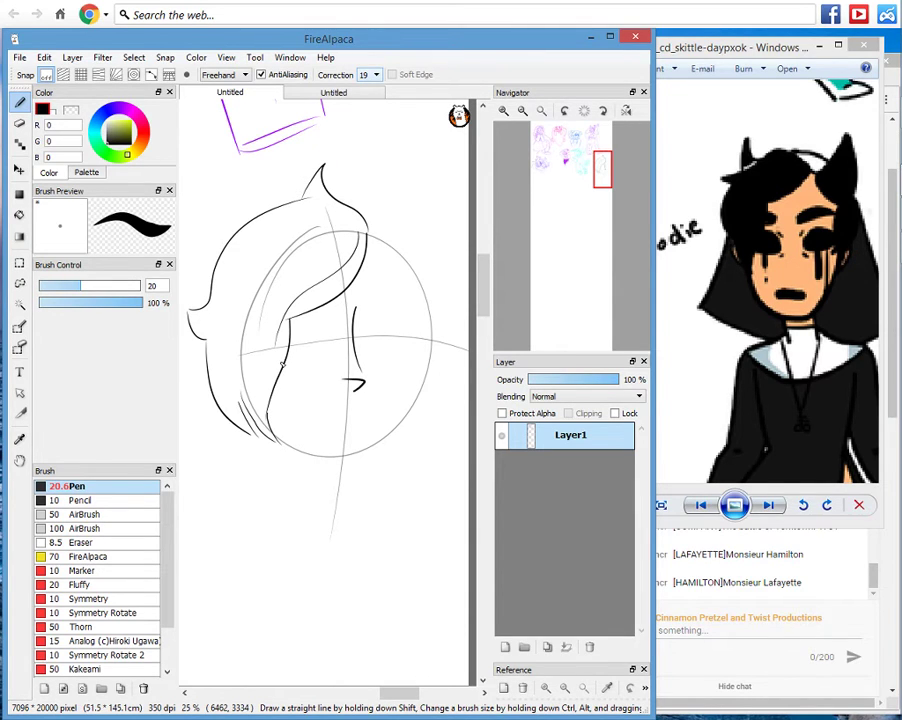
{"action": "mouse_move", "coordinate": [263, 435]}
{"action": "left_mouse_down"}
{"action": "mouse_move", "coordinate": [290, 300]}
{"action": "mouse_move", "coordinate": [356, 220]}
{"action": "mouse_move", "coordinate": [364, 226]}
{"action": "left_mouse_up"}
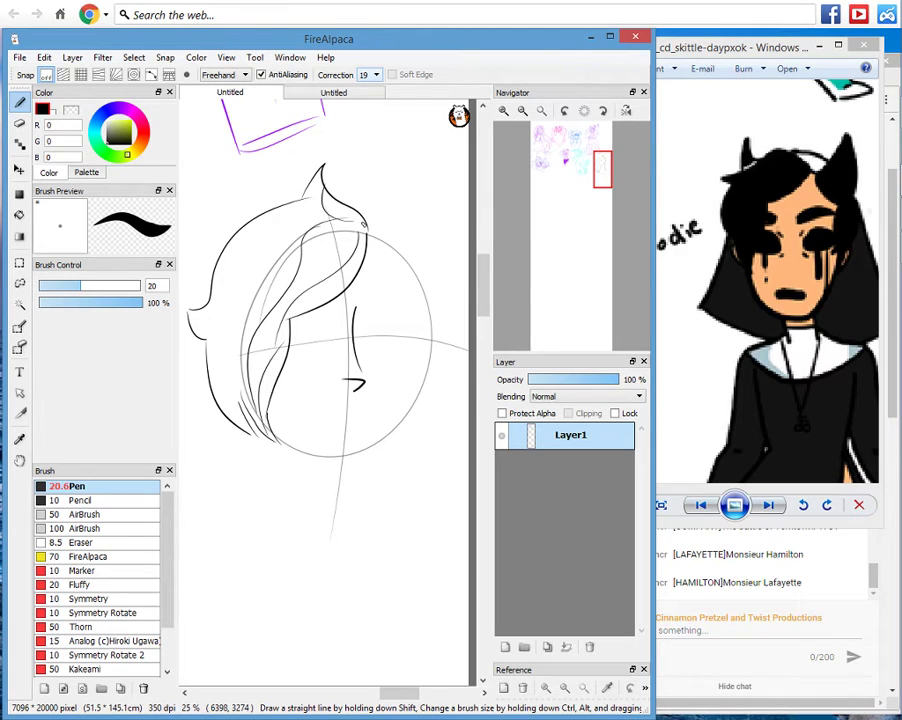
{"action": "left_click_drag", "start_coordinate": [192, 310], "coordinate": [335, 212]}
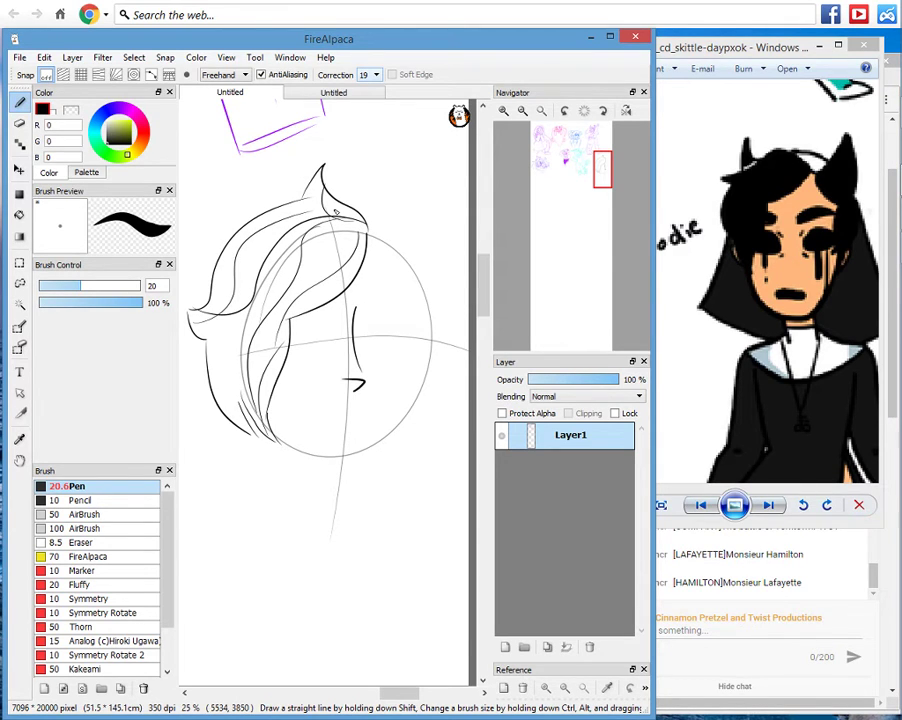
{"action": "left_click_drag", "start_coordinate": [248, 315], "coordinate": [228, 418]}
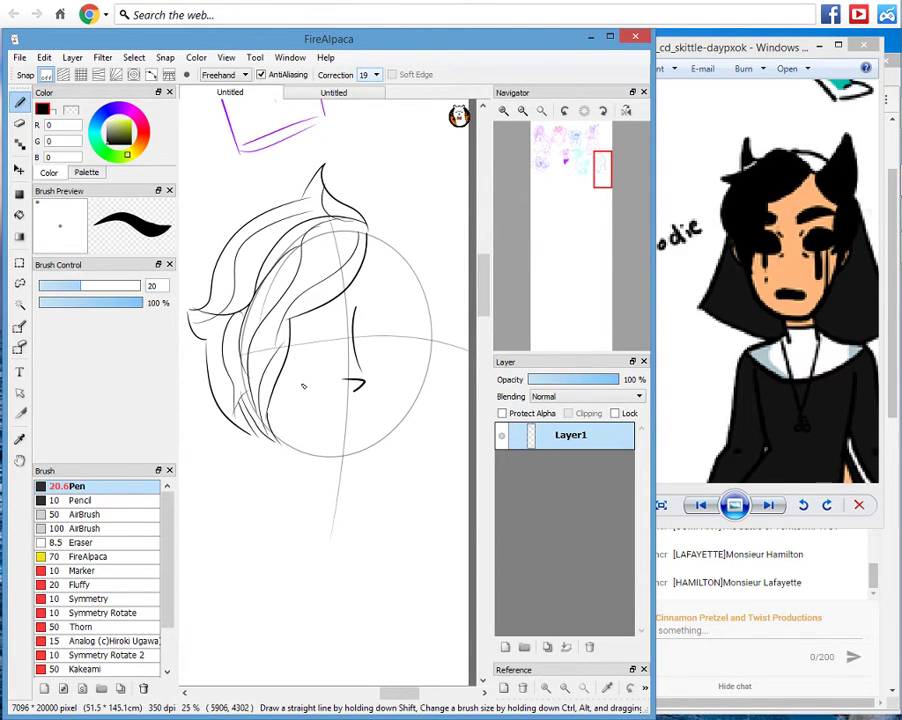
{"action": "key", "text": "ctrl+z"}
{"action": "key", "text": "ctrl+z"}
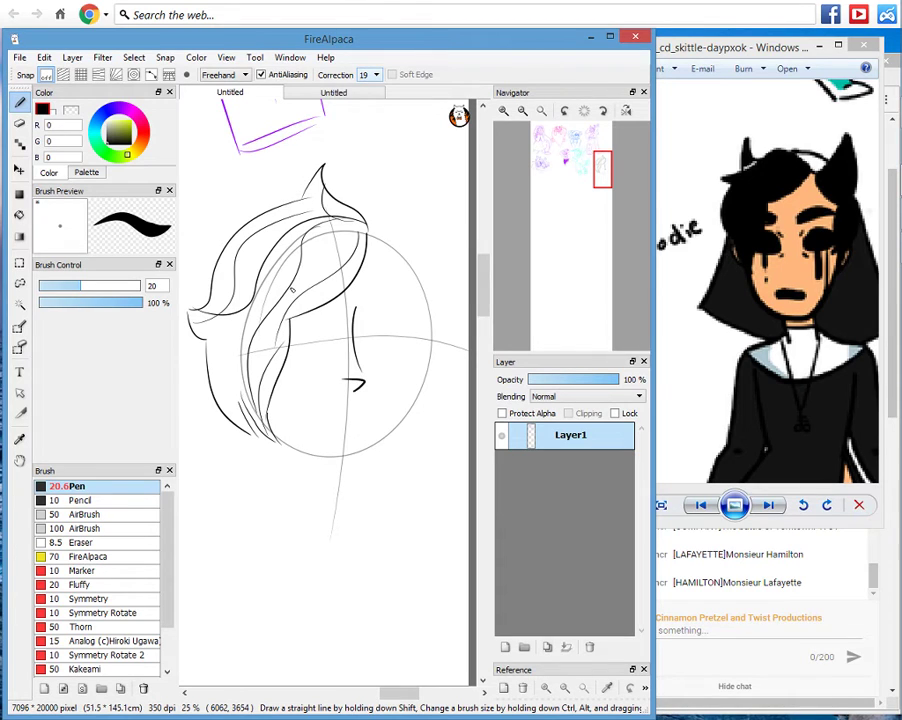
{"action": "key", "text": "ctrl+z"}
{"action": "key", "text": "ctrl+z"}
{"action": "key", "text": "ctrl+z"}
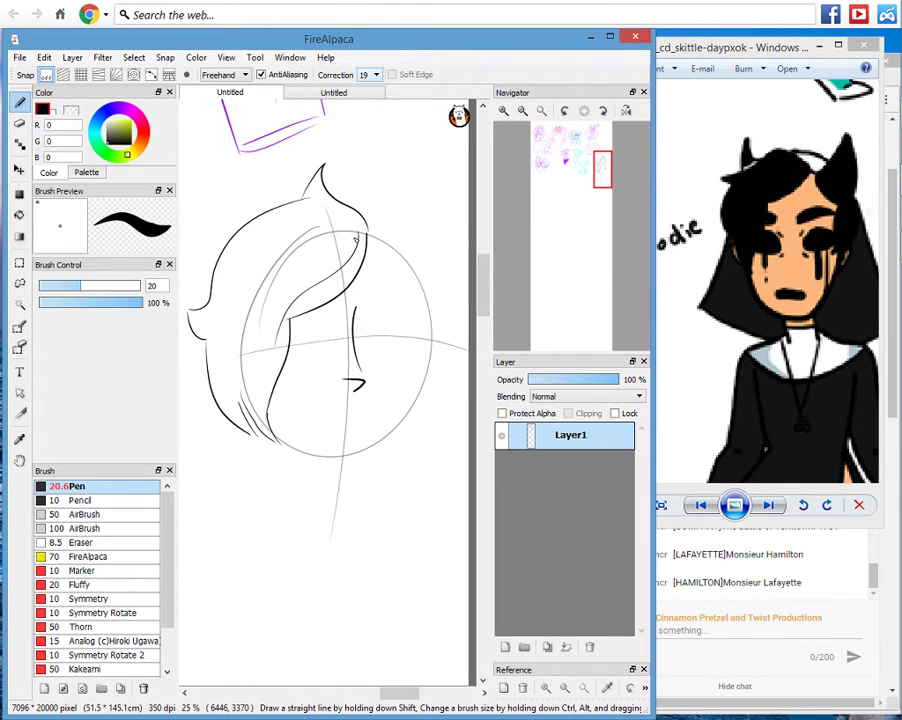
{"action": "key", "text": "ctrl+z"}
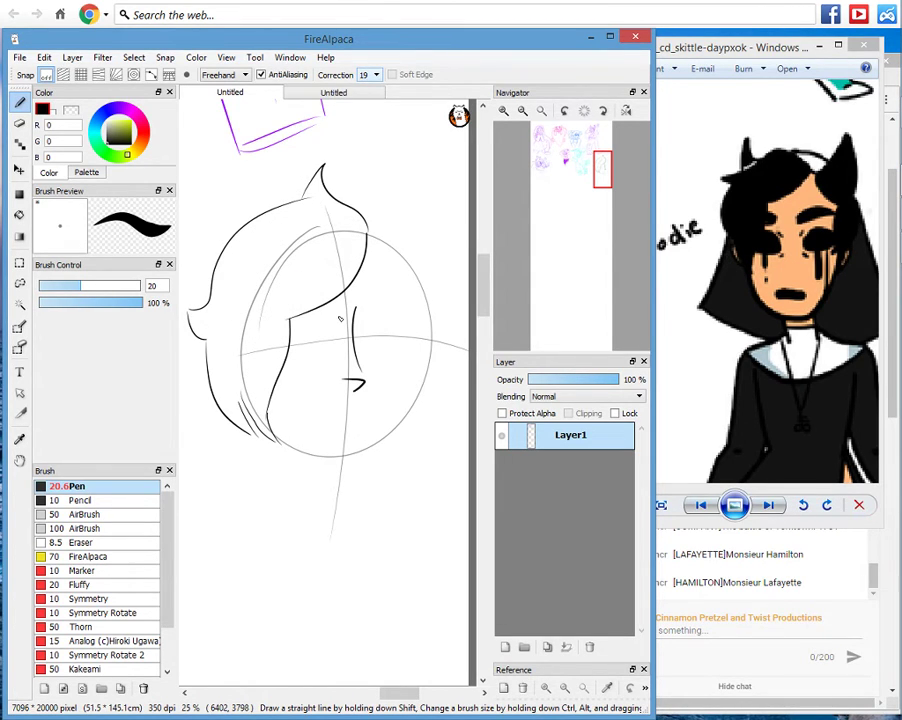
Outline the eye beneath the swept bangs and fill it solid black with brush size 56 and stroke correction 0.
{"action": "left_click_drag", "start_coordinate": [336, 342], "coordinate": [336, 317]}
{"action": "mouse_move", "coordinate": [306, 361]}
{"action": "left_mouse_down"}
{"action": "mouse_move", "coordinate": [322, 357]}
{"action": "mouse_move", "coordinate": [325, 369]}
{"action": "mouse_move", "coordinate": [328, 354]}
{"action": "mouse_move", "coordinate": [309, 327]}
{"action": "left_mouse_up"}
{"action": "key", "text": "ctrl+z"}
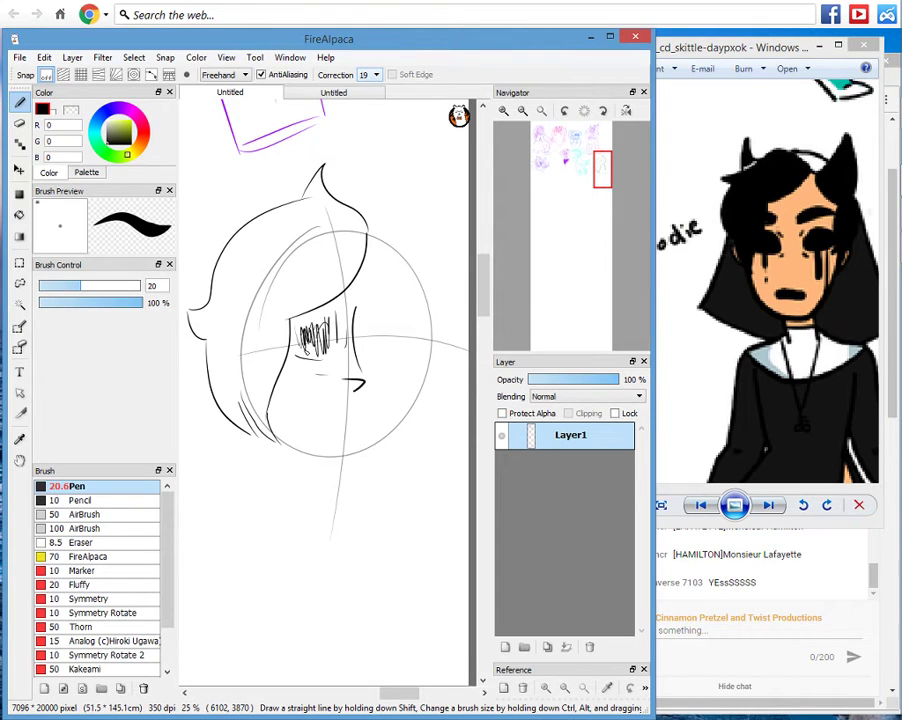
{"action": "key", "text": "ctrl+z"}
{"action": "key", "text": "ctrl+z"}
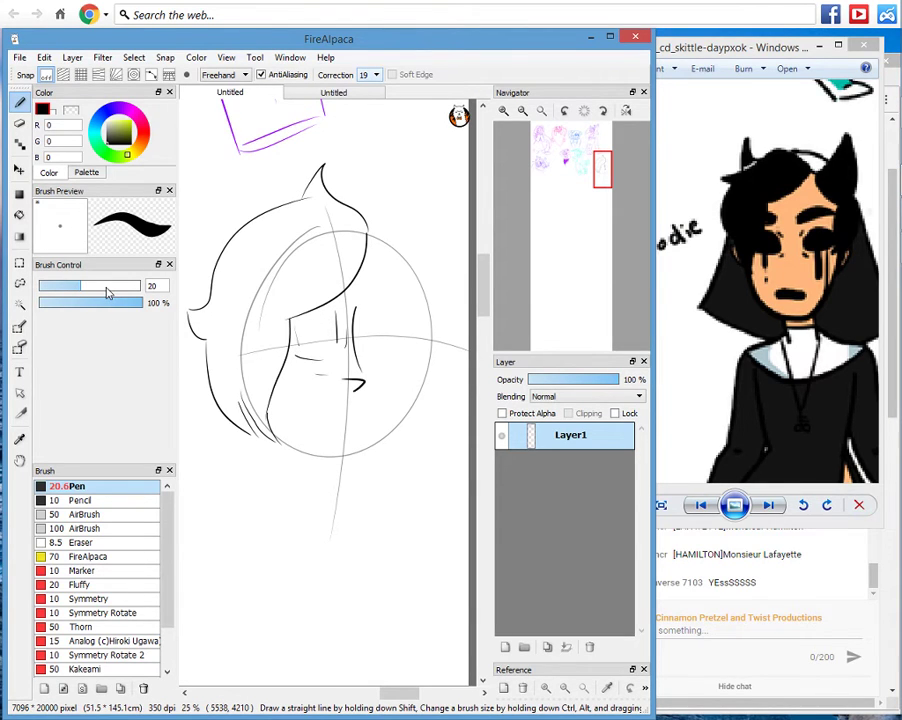
{"action": "mouse_move", "coordinate": [108, 291]}
{"action": "left_mouse_down"}
{"action": "mouse_move", "coordinate": [138, 298]}
{"action": "mouse_move", "coordinate": [146, 290]}
{"action": "left_mouse_up"}
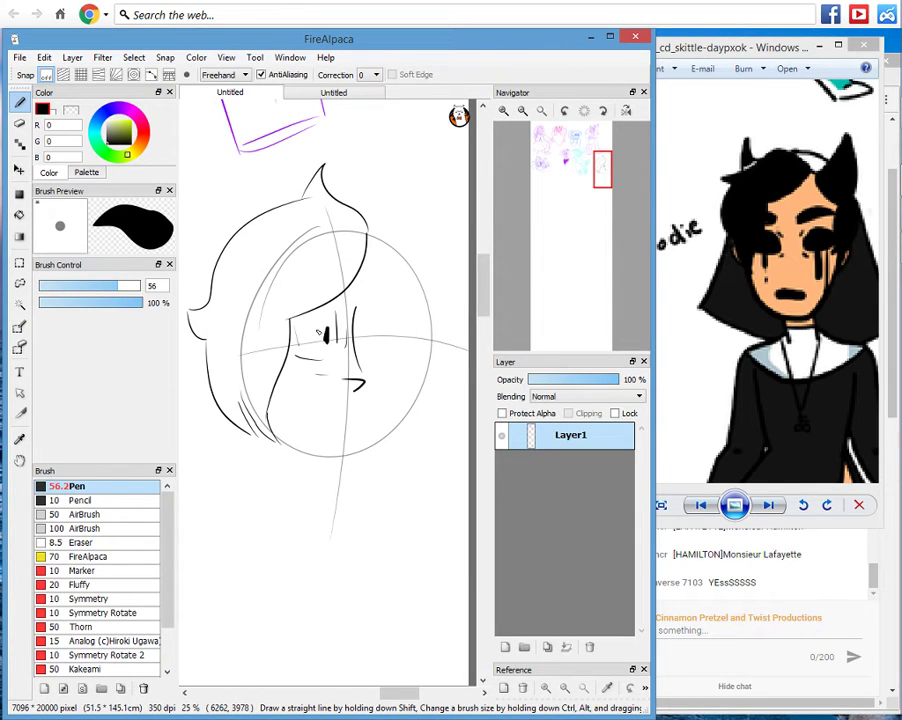
{"action": "mouse_move", "coordinate": [318, 333]}
{"action": "left_mouse_down"}
{"action": "mouse_move", "coordinate": [309, 314]}
{"action": "mouse_move", "coordinate": [326, 356]}
{"action": "mouse_move", "coordinate": [292, 351]}
{"action": "mouse_move", "coordinate": [319, 336]}
{"action": "mouse_move", "coordinate": [316, 348]}
{"action": "mouse_move", "coordinate": [322, 305]}
{"action": "mouse_move", "coordinate": [301, 319]}
{"action": "mouse_move", "coordinate": [311, 323]}
{"action": "left_mouse_up"}
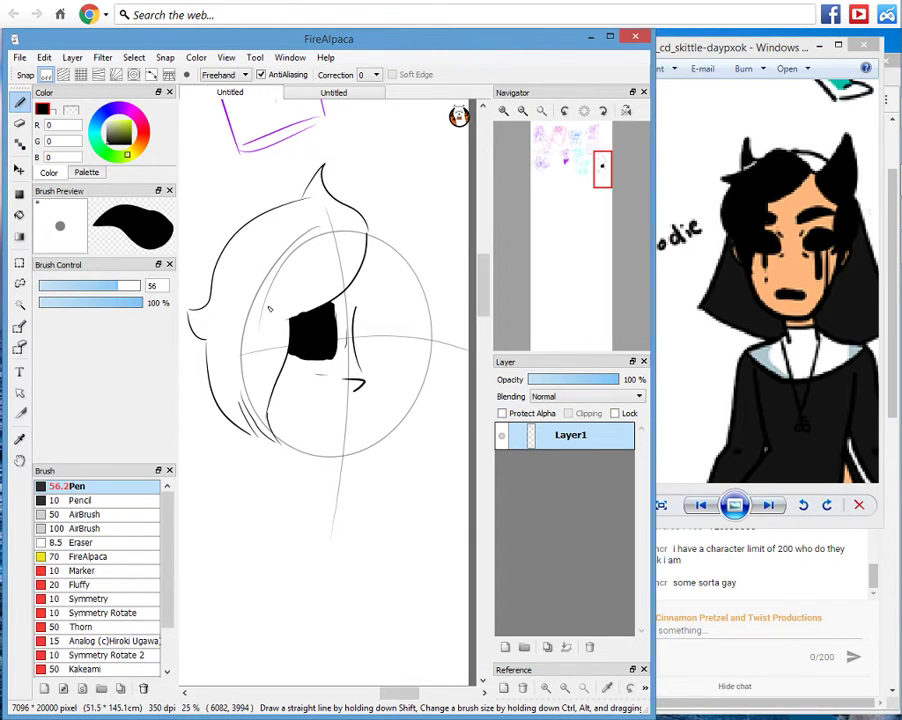
{"action": "left_click_drag", "start_coordinate": [160, 286], "coordinate": [132, 285]}
{"action": "type", "text": "20"}
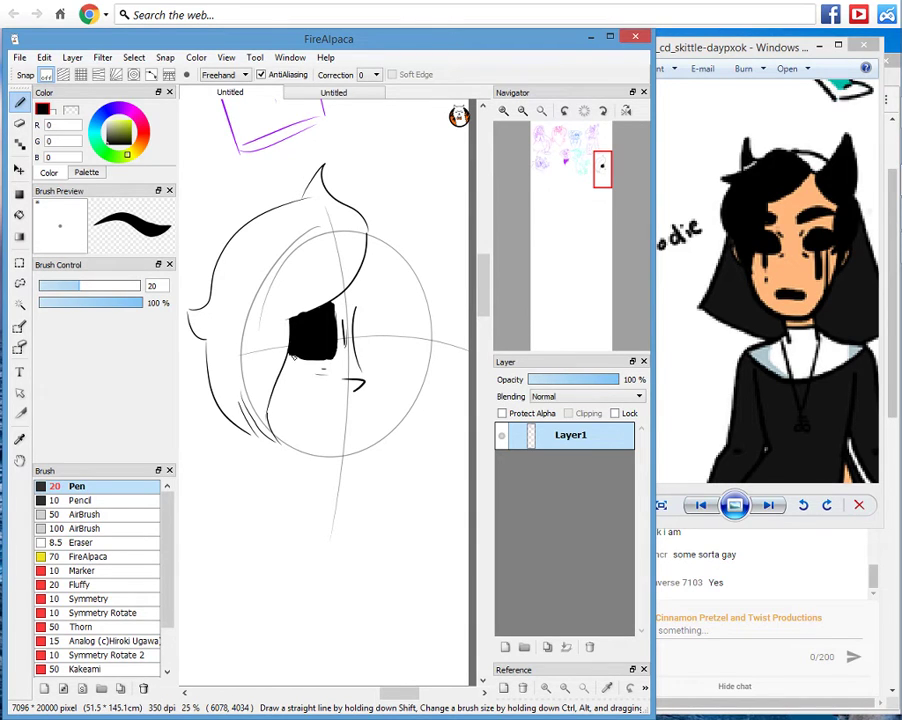
{"action": "mouse_move", "coordinate": [293, 356]}
{"action": "left_mouse_down"}
{"action": "mouse_move", "coordinate": [295, 395]}
{"action": "mouse_move", "coordinate": [297, 364]}
{"action": "left_mouse_up"}
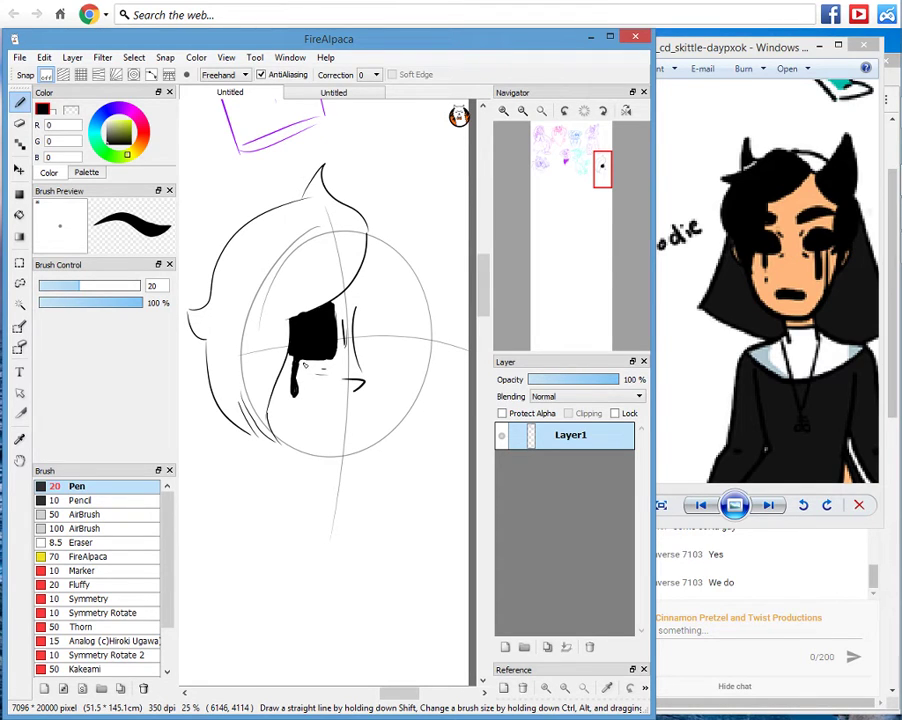
{"action": "mouse_move", "coordinate": [298, 381]}
{"action": "left_mouse_down"}
{"action": "mouse_move", "coordinate": [298, 359]}
{"action": "mouse_move", "coordinate": [316, 375]}
{"action": "mouse_move", "coordinate": [317, 361]}
{"action": "mouse_move", "coordinate": [328, 371]}
{"action": "left_mouse_up"}
{"action": "key", "text": "ctrl+z"}
{"action": "key", "text": "ctrl+z"}
{"action": "key", "text": "ctrl+z"}
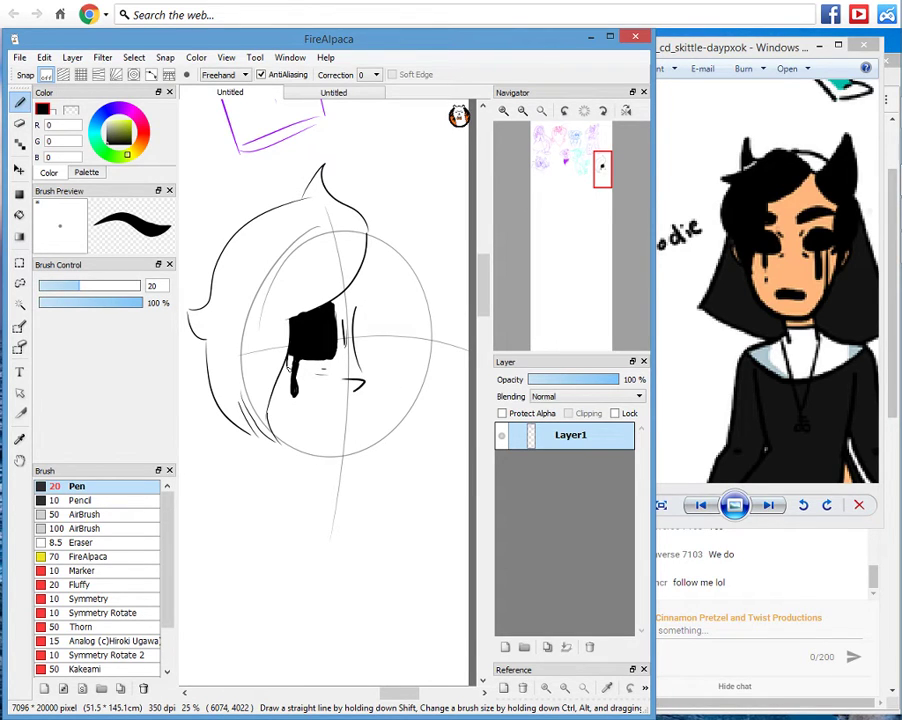
{"action": "left_click_drag", "start_coordinate": [288, 356], "coordinate": [290, 372]}
{"action": "key", "text": "ctrl+z"}
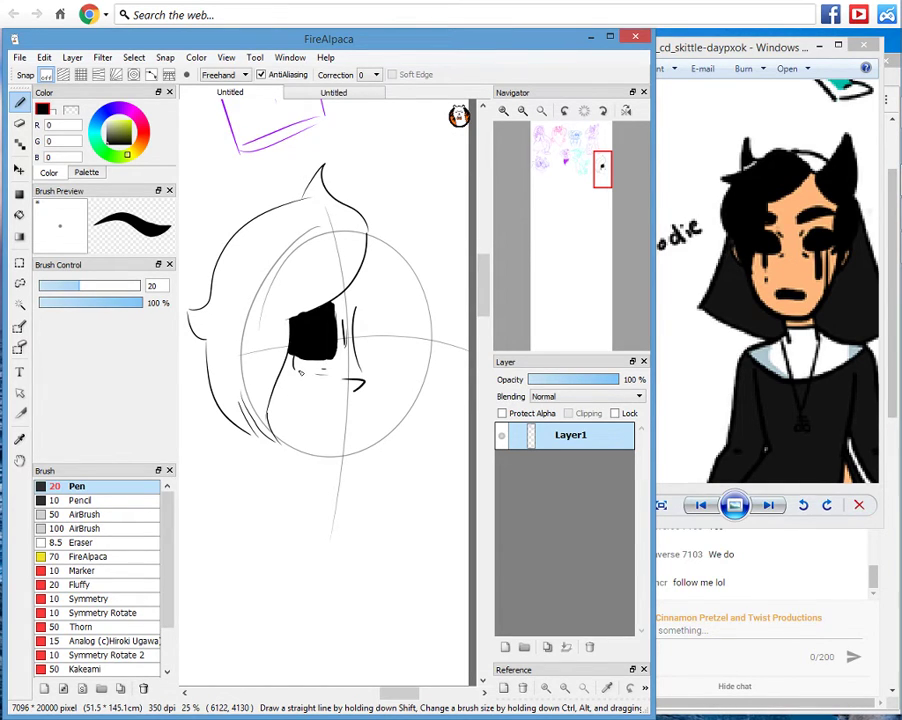
{"action": "mouse_move", "coordinate": [313, 358]}
{"action": "left_mouse_down"}
{"action": "mouse_move", "coordinate": [248, 400]}
{"action": "mouse_move", "coordinate": [311, 392]}
{"action": "left_mouse_up"}
{"action": "key", "text": "ctrl+z"}
Set the brush size to 43 and paint black drips of varying length running down from the eye's lower edge.
{"action": "left_click_drag", "start_coordinate": [221, 364], "coordinate": [245, 373]}
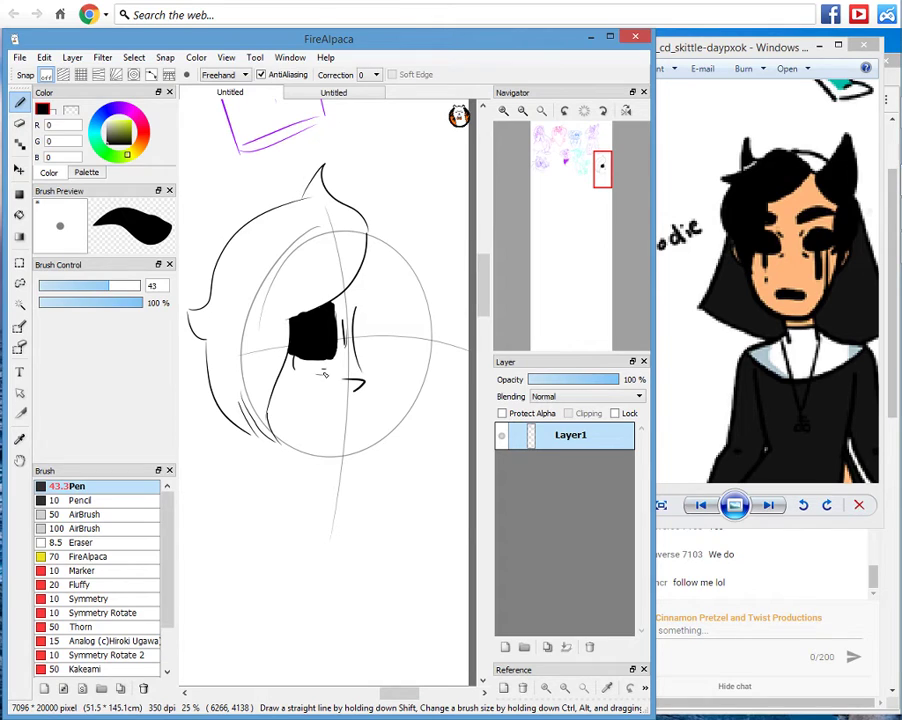
{"action": "mouse_move", "coordinate": [331, 358]}
{"action": "left_mouse_down"}
{"action": "mouse_move", "coordinate": [325, 373]}
{"action": "mouse_move", "coordinate": [319, 360]}
{"action": "mouse_move", "coordinate": [314, 386]}
{"action": "mouse_move", "coordinate": [302, 377]}
{"action": "left_mouse_up"}
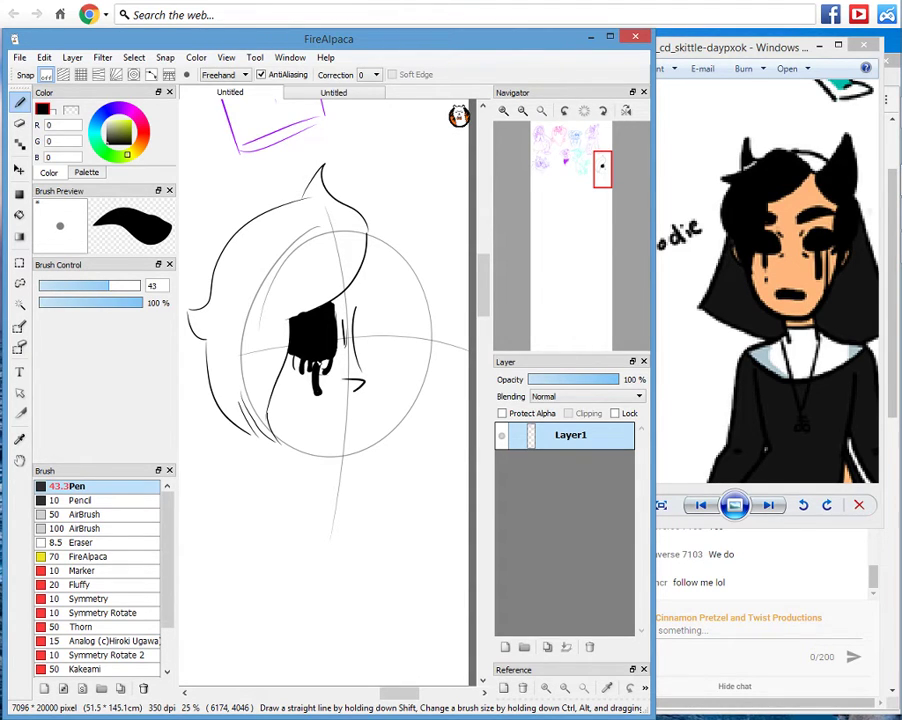
{"action": "left_click_drag", "start_coordinate": [293, 359], "coordinate": [296, 374]}
{"action": "left_click_drag", "start_coordinate": [290, 362], "coordinate": [285, 366]}
{"action": "left_click_drag", "start_coordinate": [291, 355], "coordinate": [294, 385]}
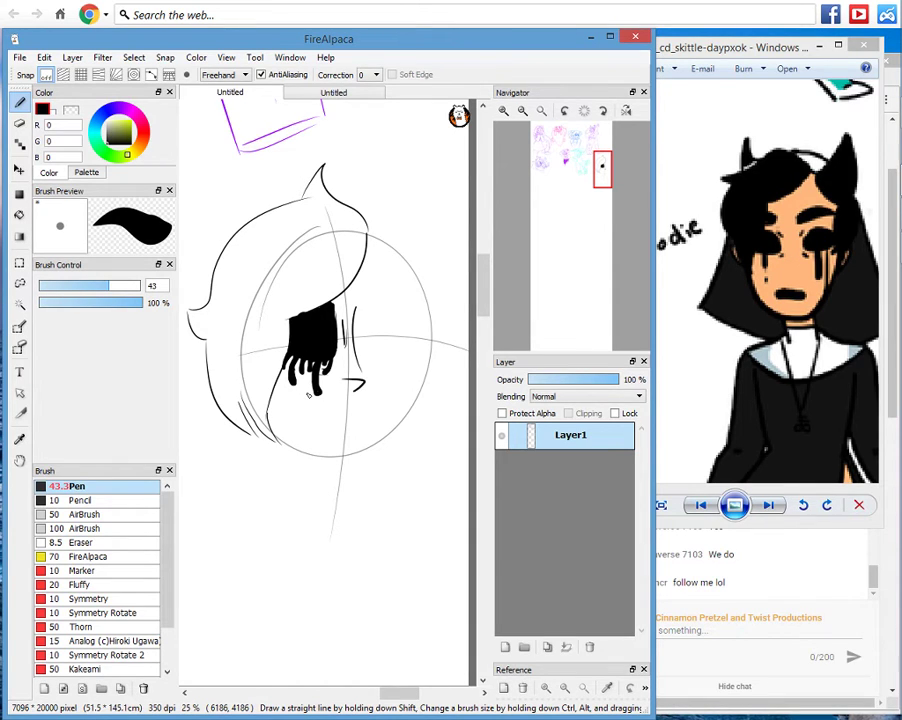
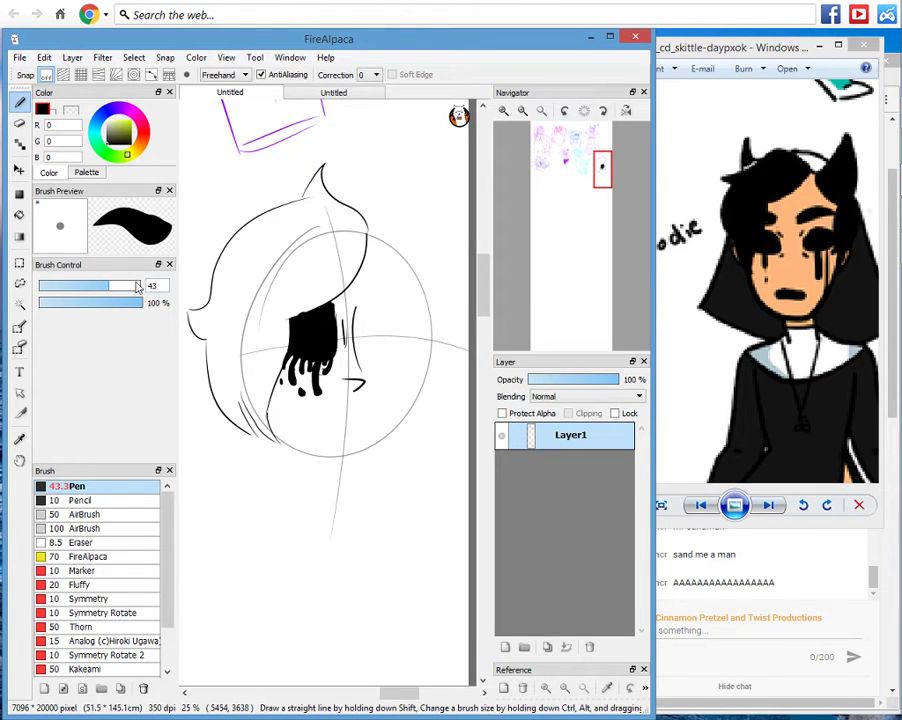
Set the brush size to 53, paint the second eye solid black with long drips, and add a thick eyebrow above it.
{"action": "left_click_drag", "start_coordinate": [137, 287], "coordinate": [116, 287]}
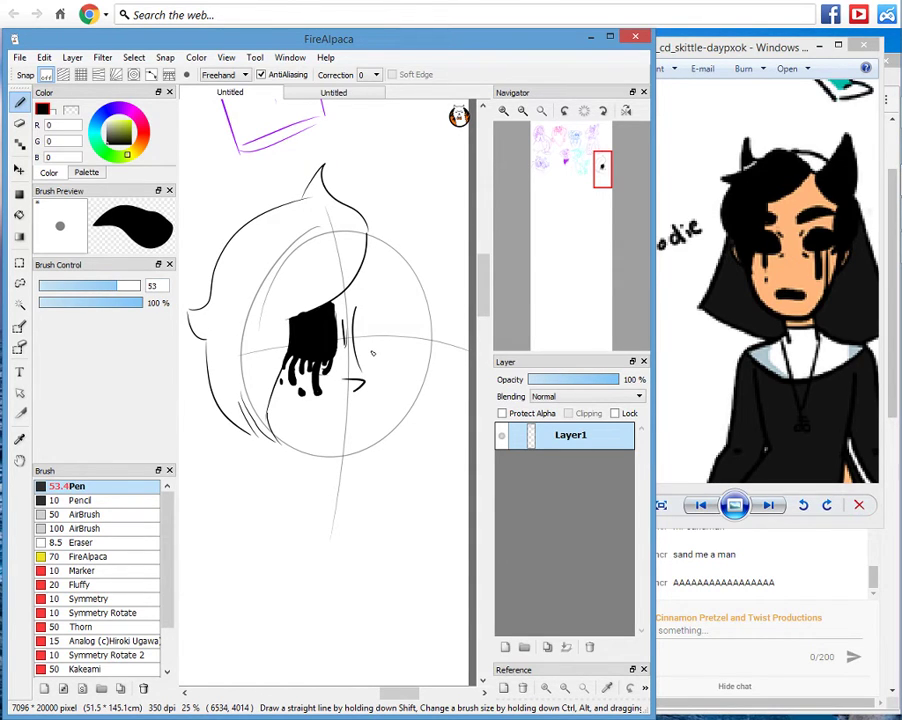
{"action": "mouse_move", "coordinate": [372, 352]}
{"action": "left_mouse_down"}
{"action": "mouse_move", "coordinate": [384, 315]}
{"action": "mouse_move", "coordinate": [418, 331]}
{"action": "mouse_move", "coordinate": [388, 359]}
{"action": "mouse_move", "coordinate": [420, 353]}
{"action": "mouse_move", "coordinate": [376, 347]}
{"action": "mouse_move", "coordinate": [409, 355]}
{"action": "mouse_move", "coordinate": [400, 336]}
{"action": "mouse_move", "coordinate": [377, 361]}
{"action": "mouse_move", "coordinate": [401, 428]}
{"action": "mouse_move", "coordinate": [401, 405]}
{"action": "left_mouse_up"}
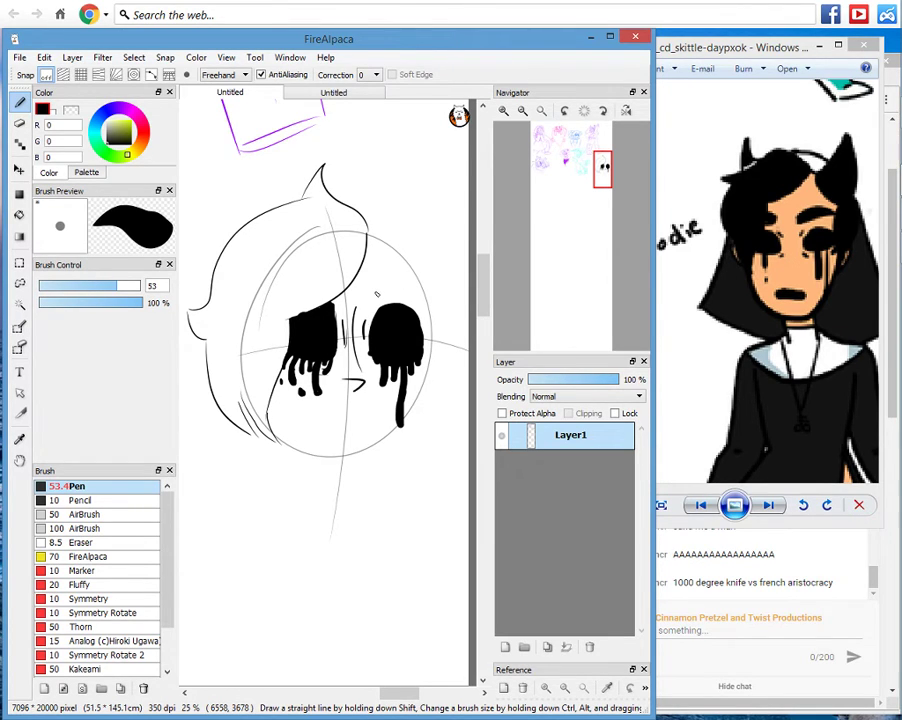
{"action": "left_click_drag", "start_coordinate": [375, 286], "coordinate": [412, 294]}
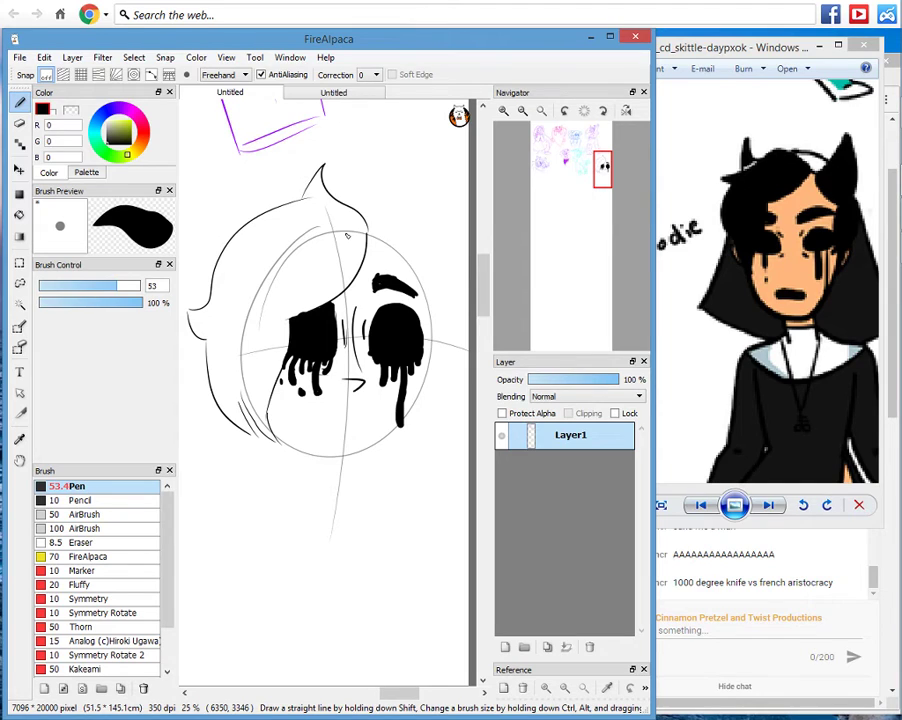
{"action": "left_click_drag", "start_coordinate": [346, 271], "coordinate": [318, 300]}
Set the brush size to 83 and paint a wide black mouth with drips below the nose.
{"action": "left_click", "coordinate": [88, 288]}
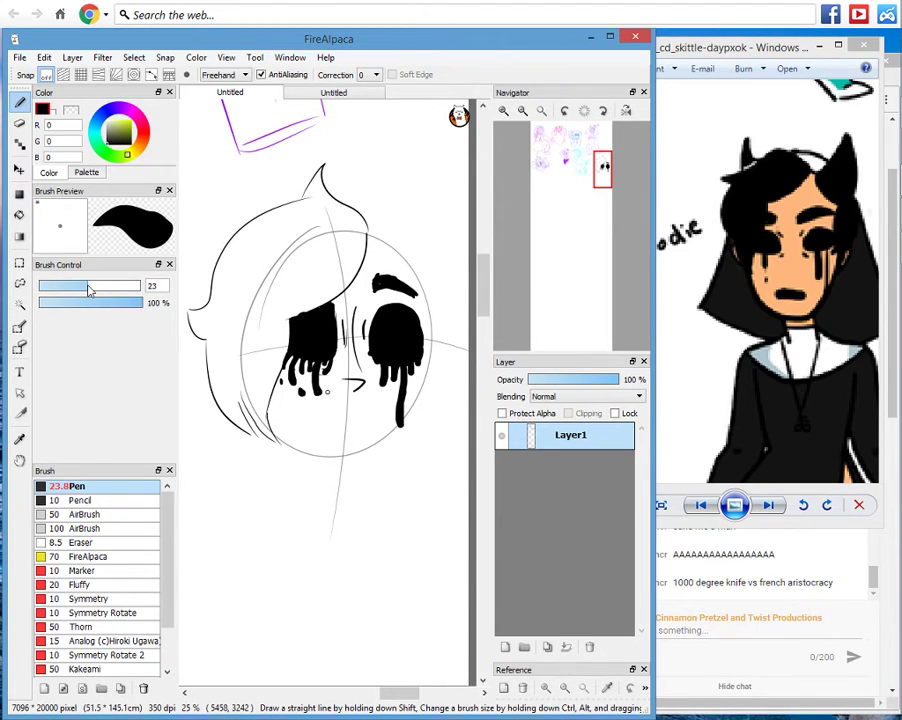
{"action": "left_click_drag", "start_coordinate": [88, 288], "coordinate": [60, 287]}
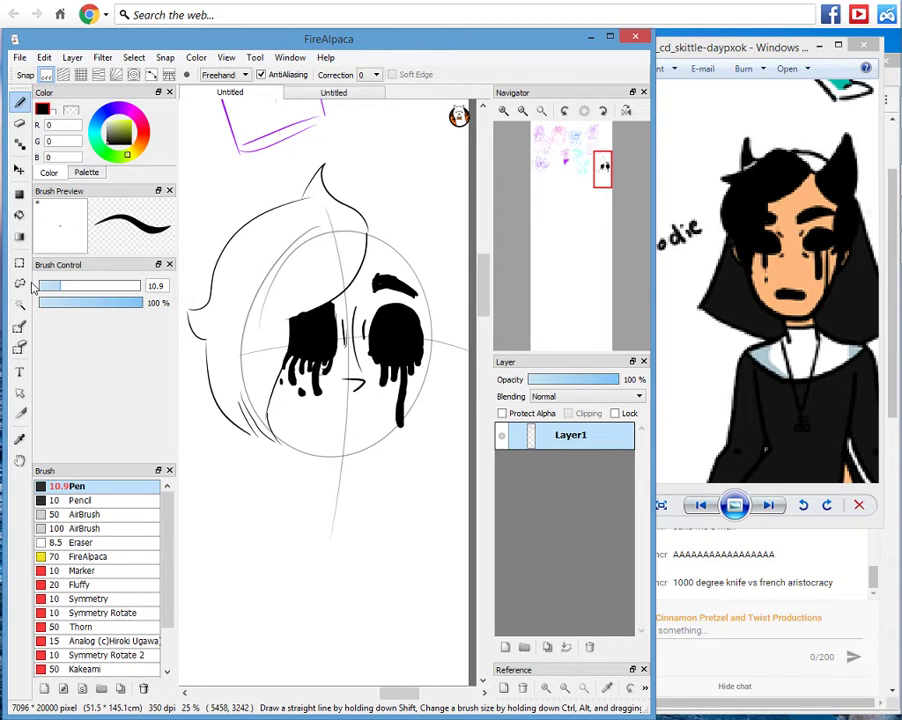
{"action": "left_click", "coordinate": [125, 287]}
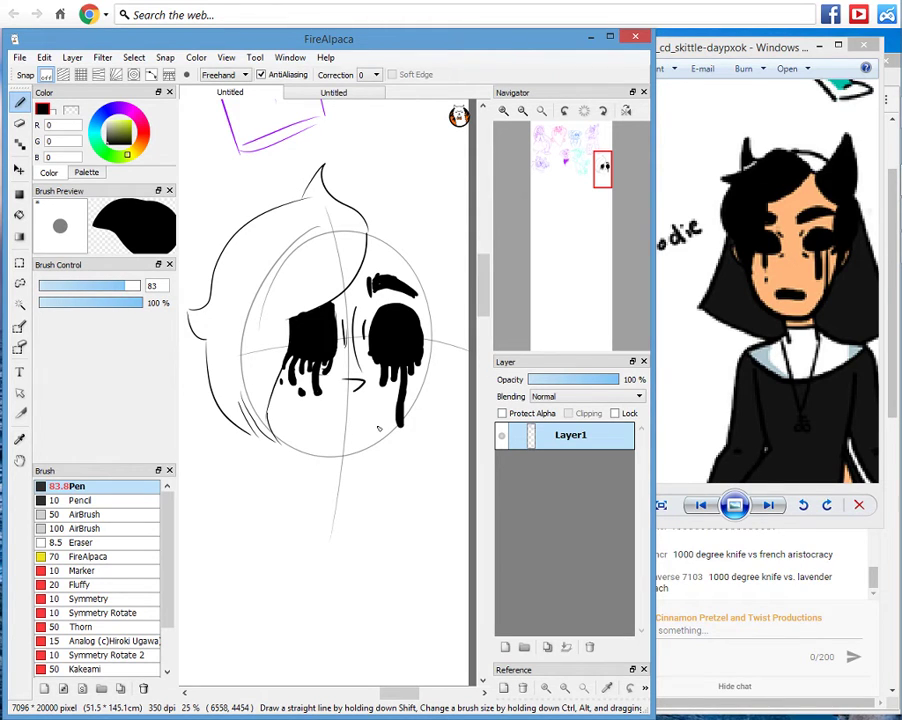
{"action": "mouse_move", "coordinate": [378, 428]}
{"action": "left_mouse_down"}
{"action": "mouse_move", "coordinate": [291, 428]}
{"action": "mouse_move", "coordinate": [326, 428]}
{"action": "left_mouse_up"}
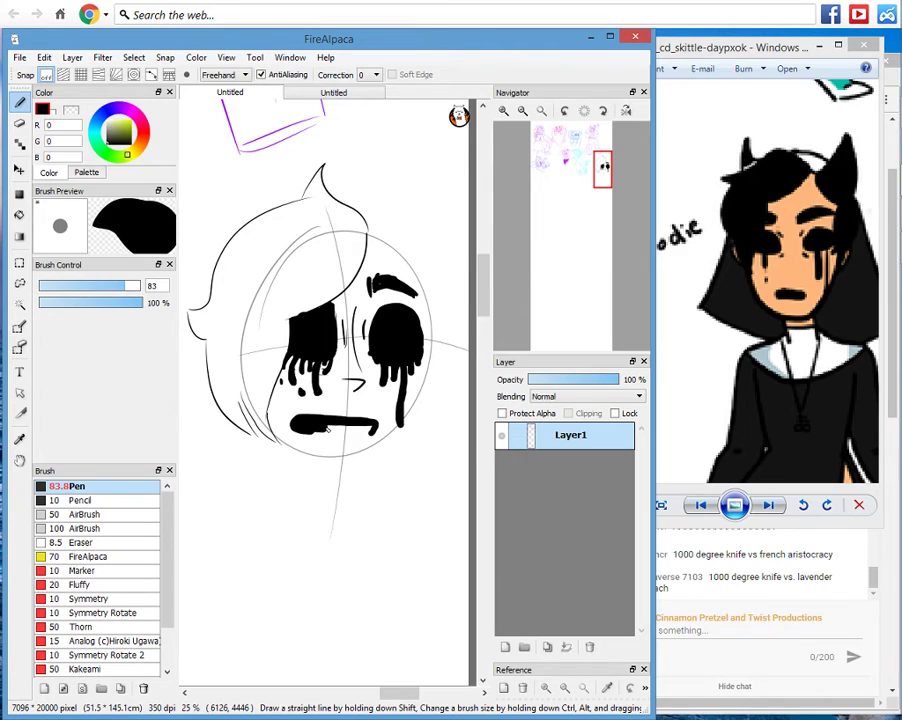
{"action": "left_click_drag", "start_coordinate": [326, 428], "coordinate": [372, 426]}
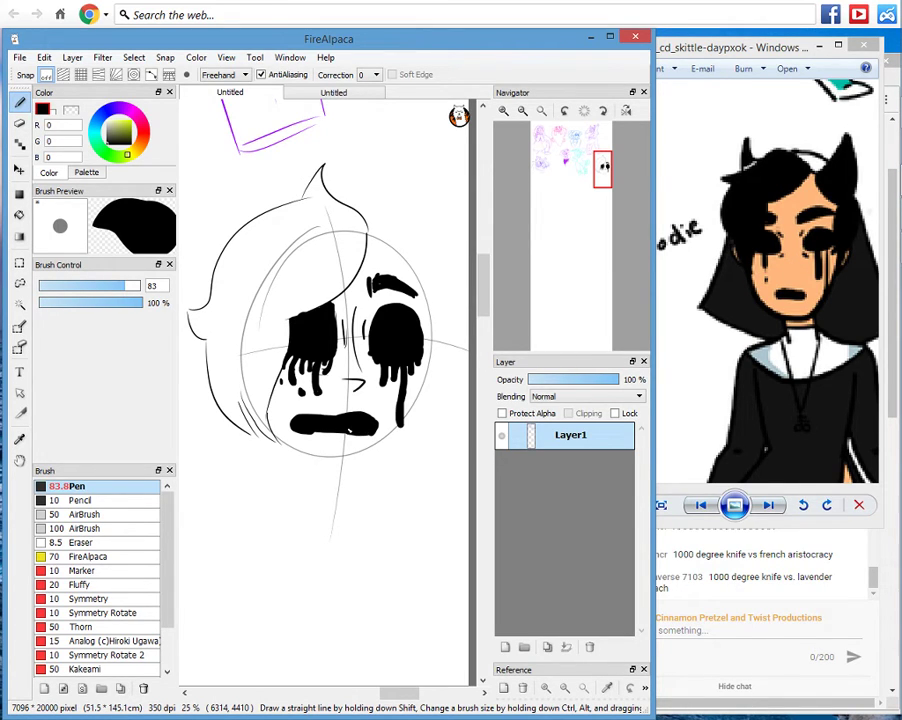
{"action": "mouse_move", "coordinate": [314, 432]}
{"action": "left_mouse_down"}
{"action": "mouse_move", "coordinate": [317, 445]}
{"action": "mouse_move", "coordinate": [324, 434]}
{"action": "mouse_move", "coordinate": [343, 447]}
{"action": "left_mouse_up"}
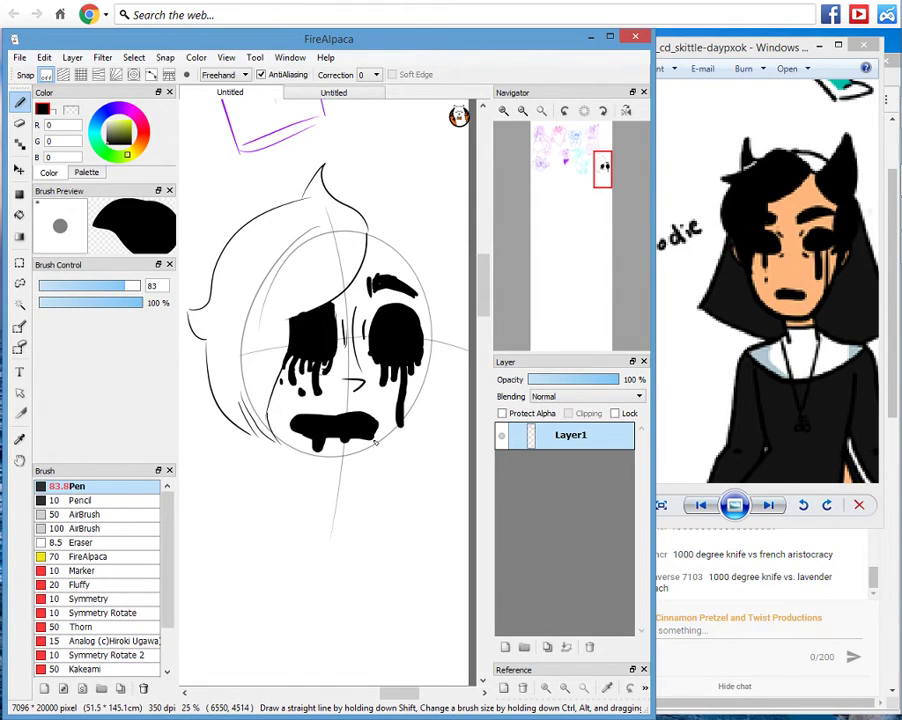
Undo the last mouth strokes and erase the entire head drawing with the eraser at size 1000.
{"action": "key", "text": "ctrl+z"}
{"action": "key", "text": "ctrl+z"}
{"action": "key", "text": "ctrl+z"}
{"action": "key", "text": "ctrl+z"}
{"action": "left_click", "coordinate": [19, 123]}
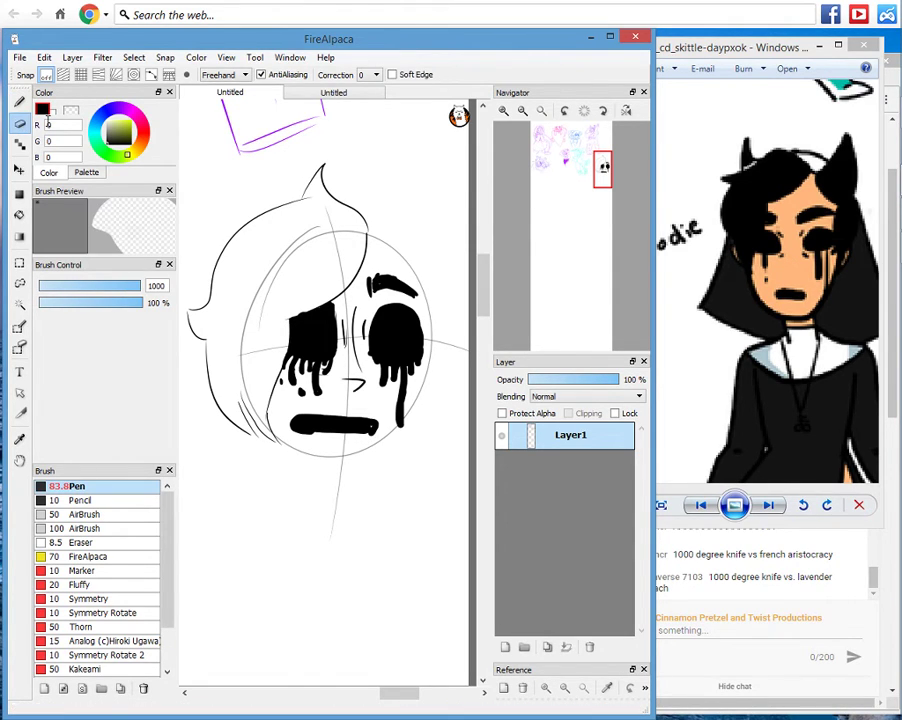
{"action": "mouse_move", "coordinate": [400, 330]}
{"action": "left_mouse_down"}
{"action": "mouse_move", "coordinate": [352, 442]}
{"action": "mouse_move", "coordinate": [324, 424]}
{"action": "mouse_move", "coordinate": [254, 325]}
{"action": "left_mouse_up"}
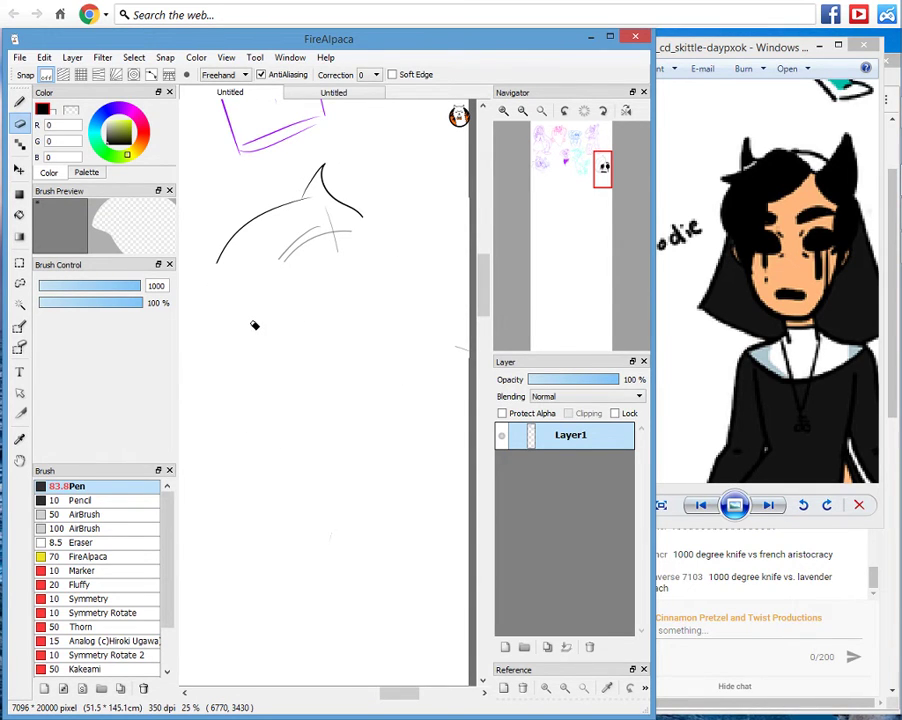
{"action": "mouse_move", "coordinate": [603, 168]}
{"action": "left_mouse_down"}
{"action": "mouse_move", "coordinate": [592, 183]}
{"action": "mouse_move", "coordinate": [598, 168]}
{"action": "left_mouse_up"}
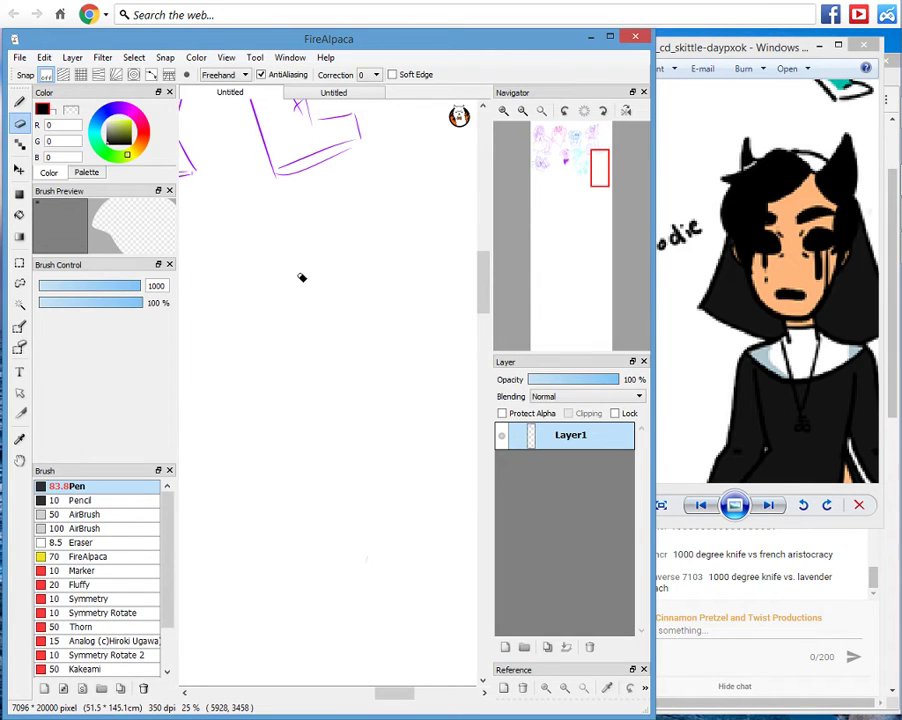
Return to the Pen brush and set its size to 20 and its opacity to 31%.
{"action": "key", "text": "b"}
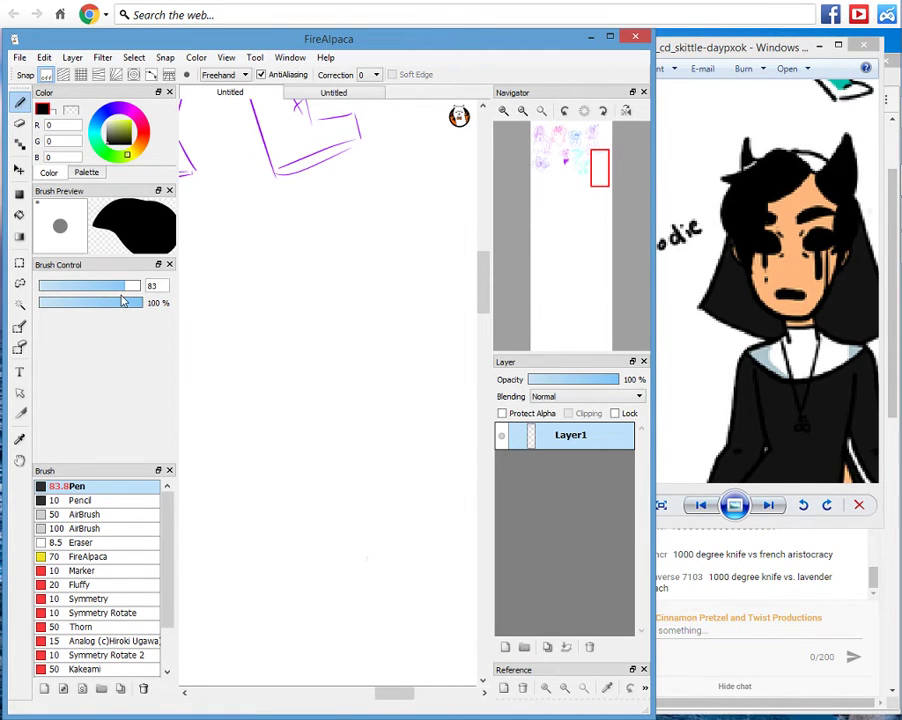
{"action": "left_click_drag", "start_coordinate": [122, 287], "coordinate": [81, 288]}
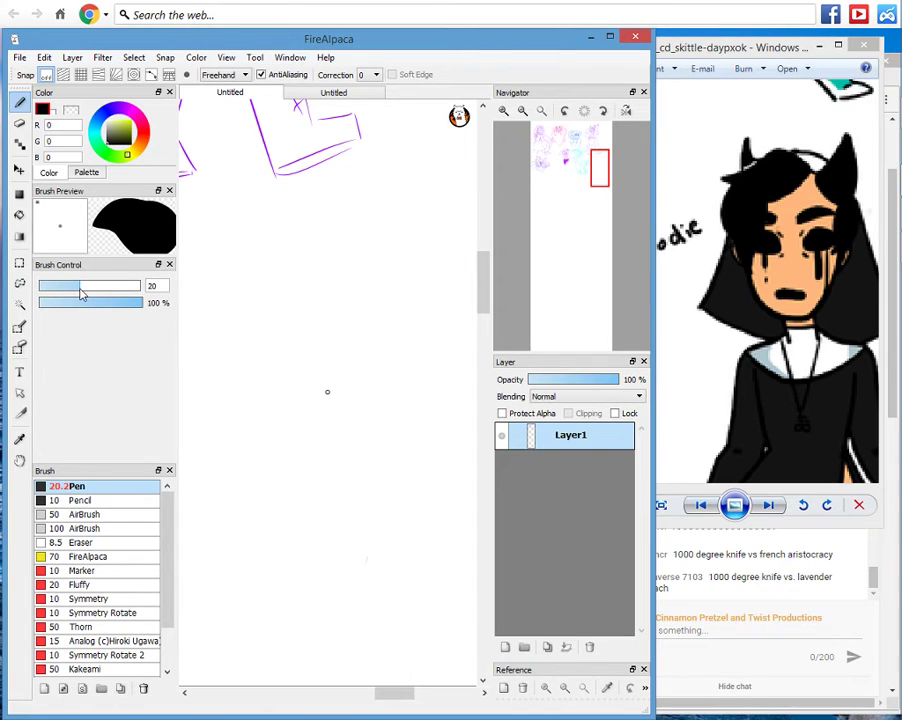
{"action": "left_click", "coordinate": [112, 302]}
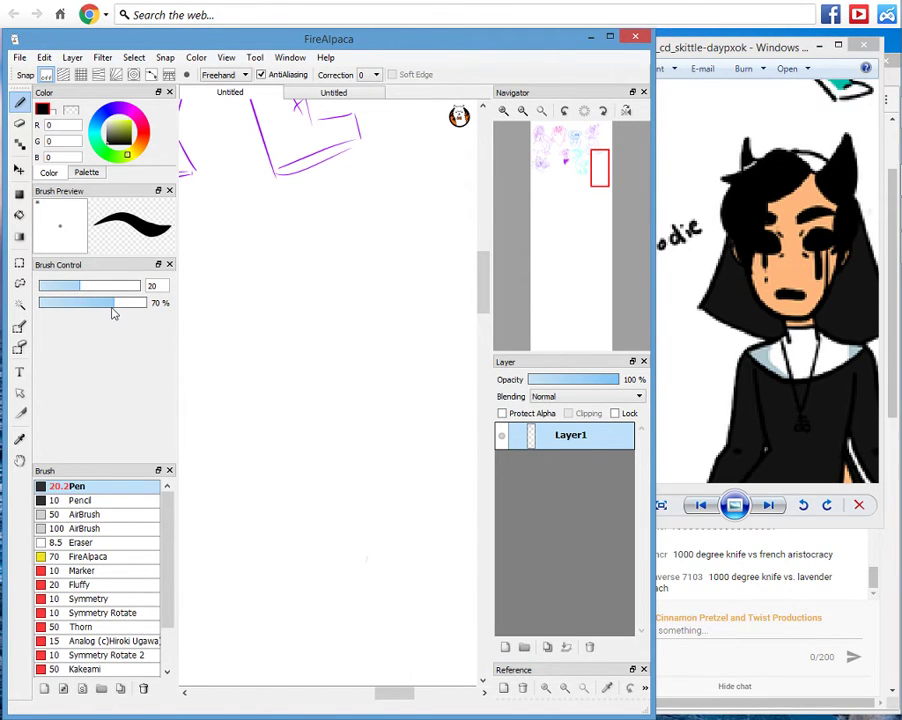
{"action": "left_click", "coordinate": [70, 302]}
{"action": "scroll", "coordinate": [431, 280], "scroll_direction": "up", "scroll_amount": 1}
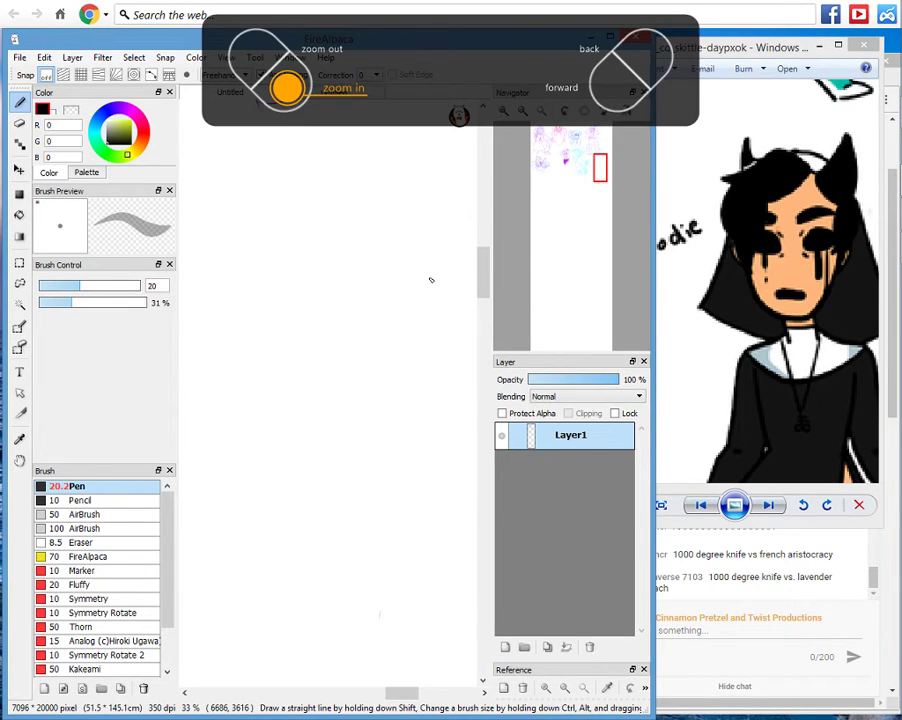
{"action": "scroll", "coordinate": [339, 441], "scroll_direction": "down", "scroll_amount": 1}
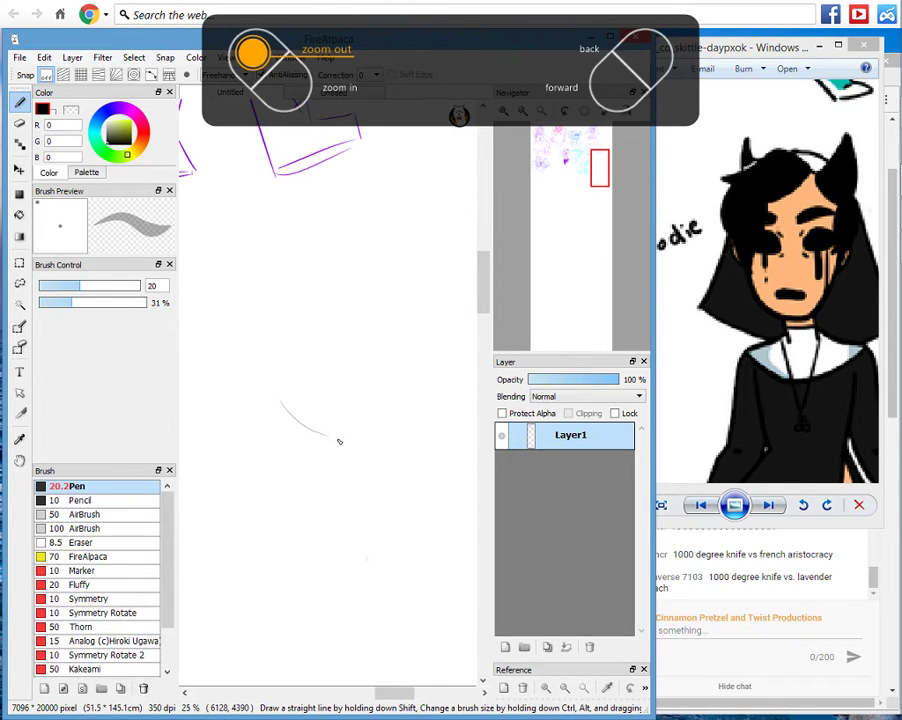
{"action": "left_click_drag", "start_coordinate": [339, 441], "coordinate": [405, 320]}
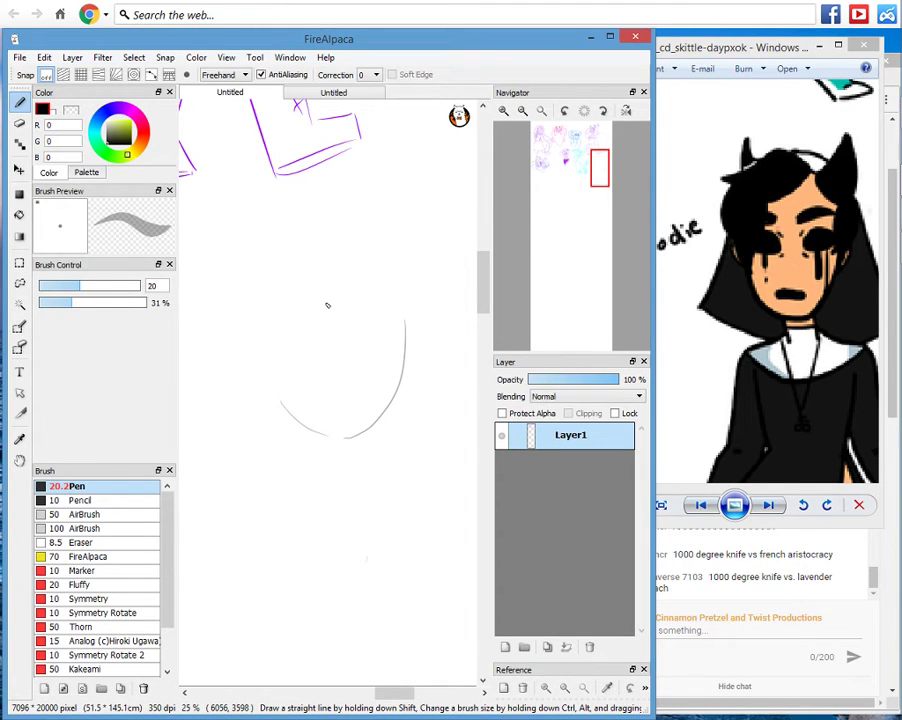
{"action": "key", "text": "ctrl+z"}
{"action": "key", "text": "ctrl+z"}
{"action": "mouse_move", "coordinate": [347, 270]}
{"action": "left_mouse_down"}
{"action": "mouse_move", "coordinate": [273, 377]}
{"action": "mouse_move", "coordinate": [366, 257]}
{"action": "mouse_move", "coordinate": [472, 345]}
{"action": "left_mouse_up"}
{"action": "key", "text": "ctrl+z"}
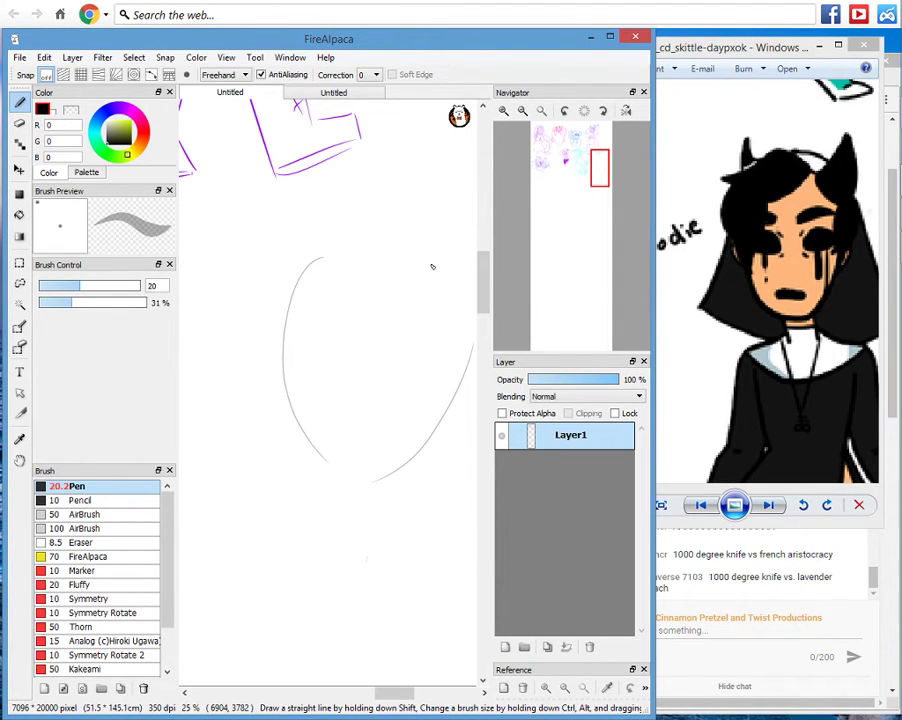
{"action": "key", "text": "ctrl+z"}
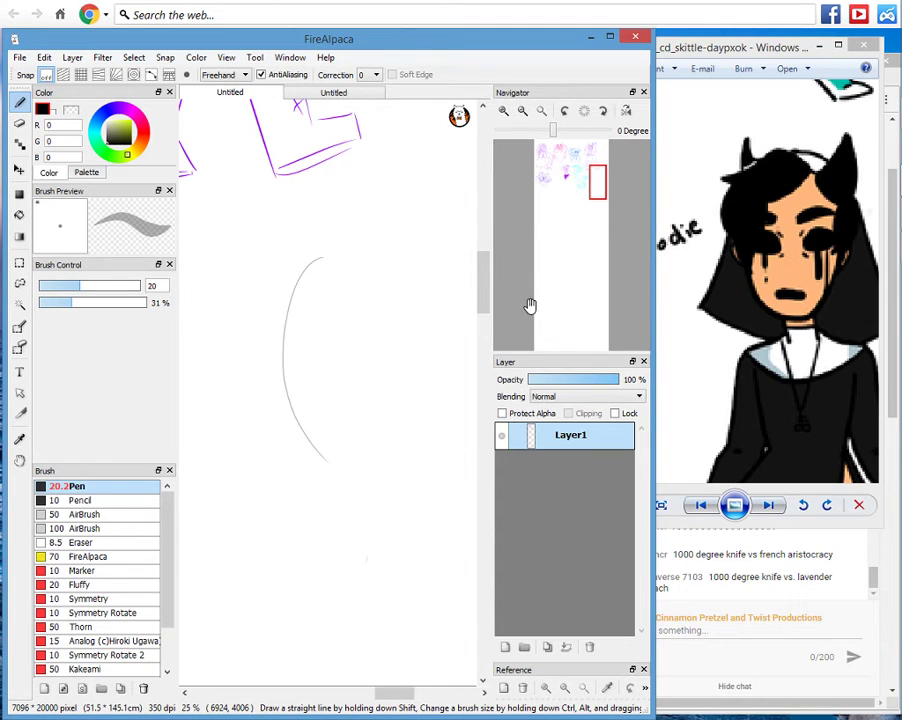
Zoom out to 16% and frame the blank canvas area below the purple boots.
{"action": "left_click_drag", "start_coordinate": [530, 305], "coordinate": [515, 276]}
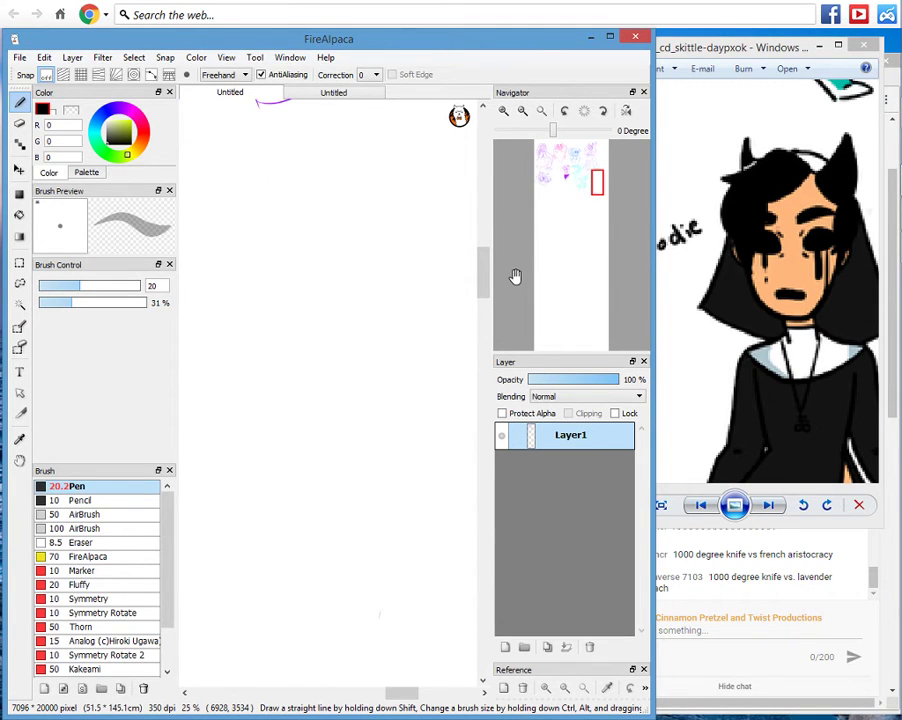
{"action": "key", "text": "ctrl+minus"}
{"action": "left_click_drag", "start_coordinate": [592, 184], "coordinate": [594, 184]}
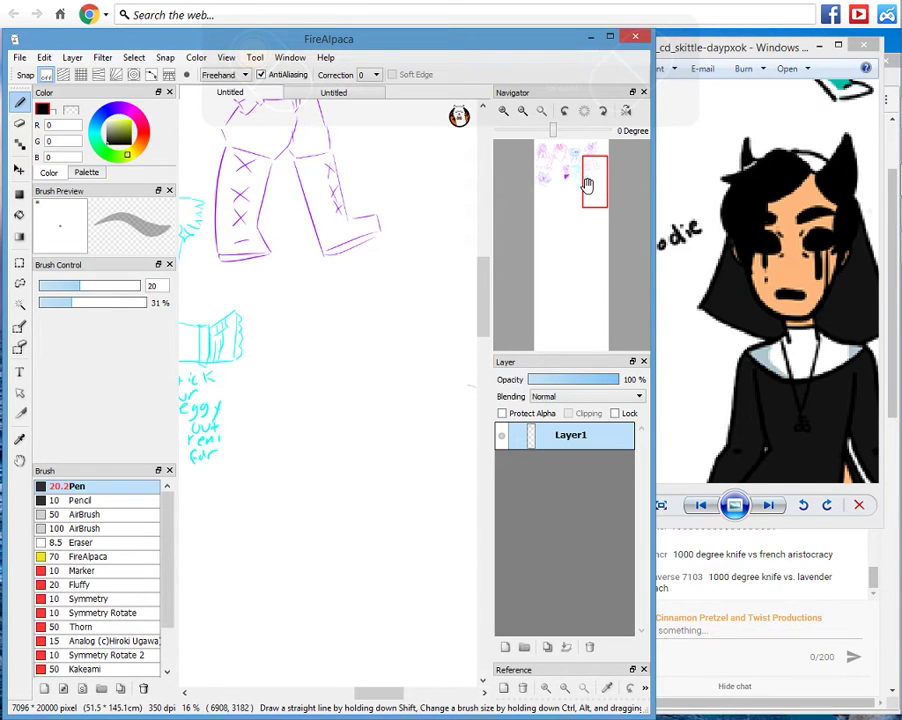
{"action": "left_click_drag", "start_coordinate": [588, 185], "coordinate": [597, 194]}
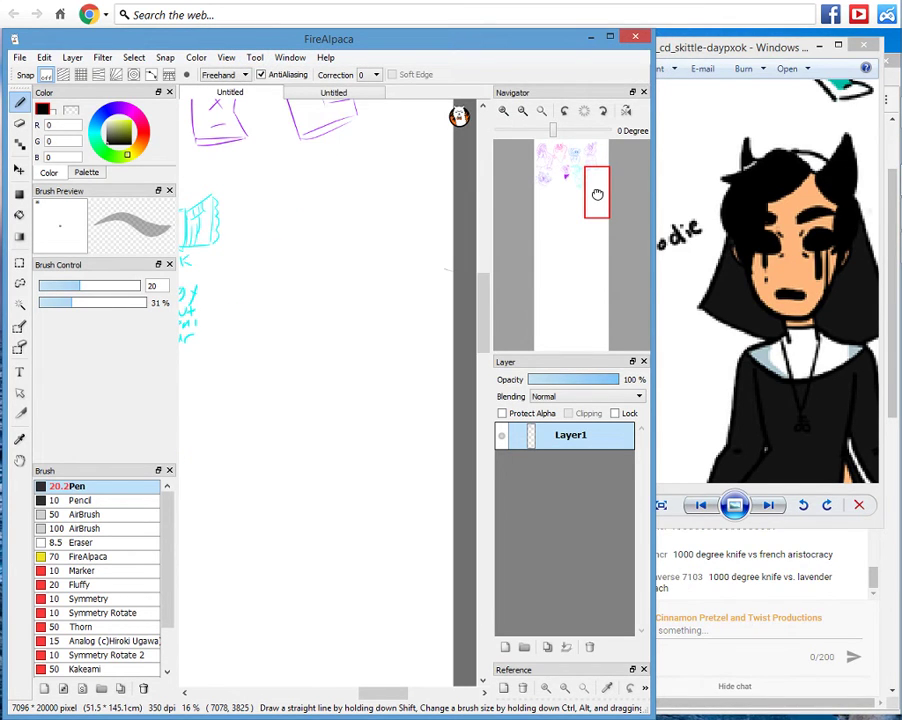
Switch to the Spotify playlist in Chrome, play Spicy Boyfriend, and return to FireAlpaca with the Jodie reference image in front.
{"action": "left_click", "coordinate": [587, 39]}
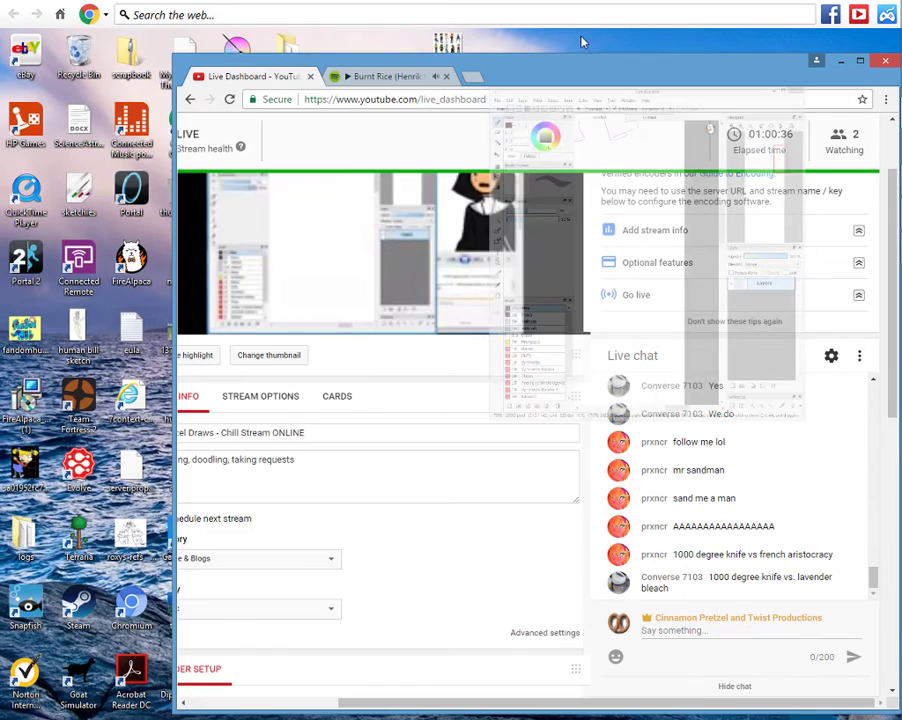
{"action": "left_click", "coordinate": [388, 76]}
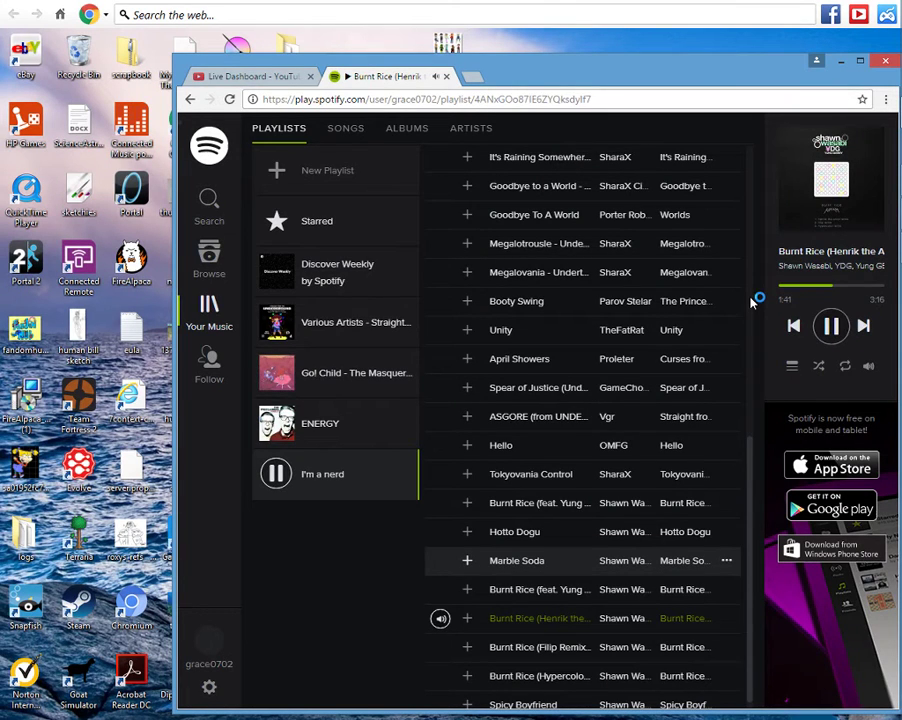
{"action": "scroll", "coordinate": [489, 674], "scroll_direction": "down", "scroll_amount": 1}
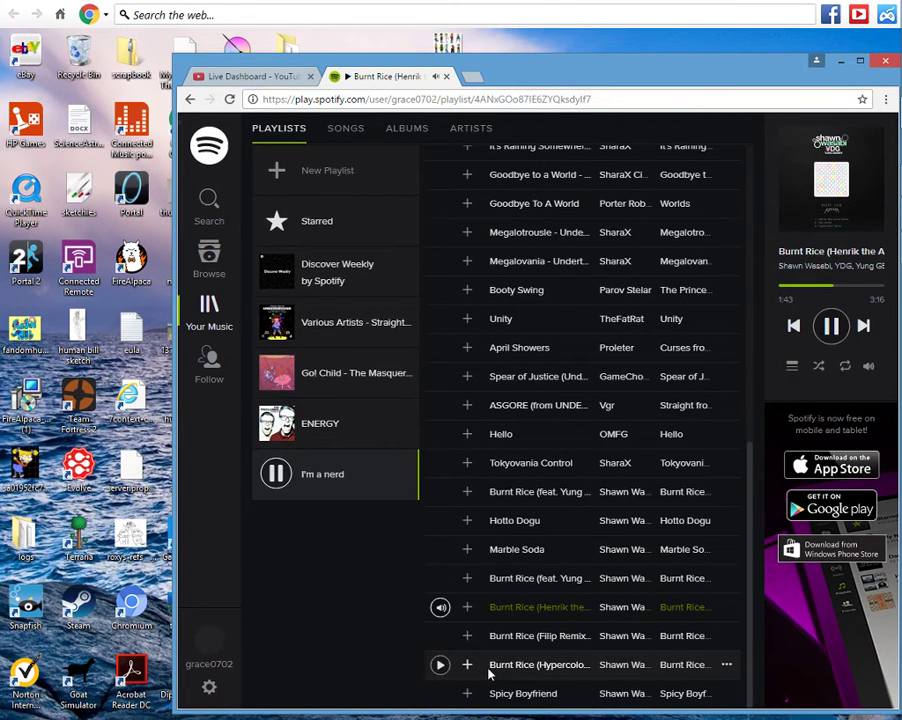
{"action": "double_click", "coordinate": [505, 693]}
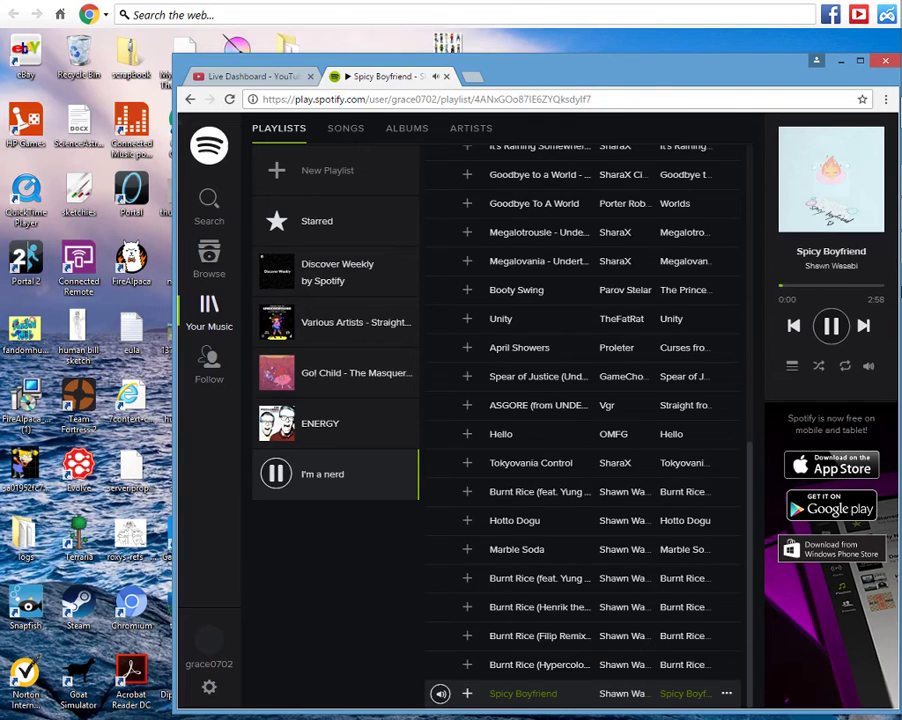
{"action": "left_click", "coordinate": [879, 215]}
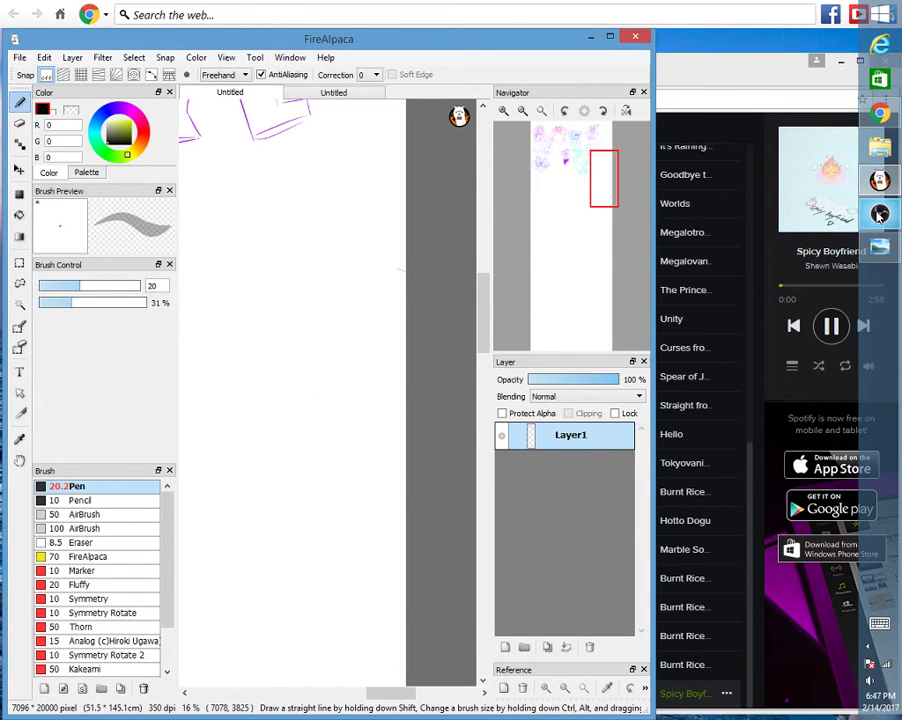
{"action": "left_click", "coordinate": [879, 247]}
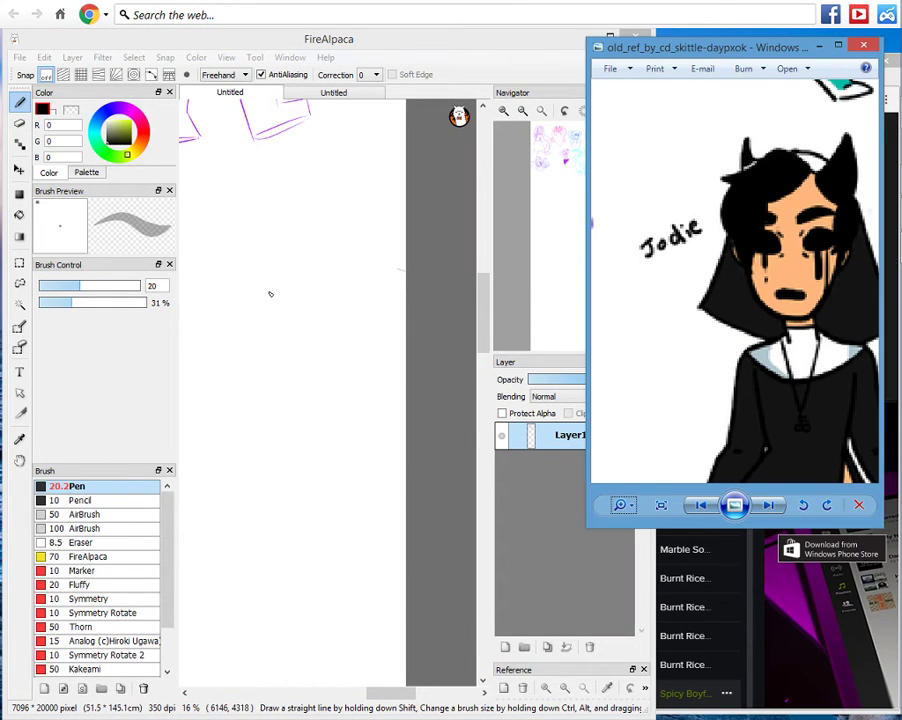
Erase the leftover stray line at the canvas edge and sketch a new head oval with vertical and horizontal guide lines.
{"action": "left_click", "coordinate": [19, 123]}
{"action": "left_click", "coordinate": [399, 273]}
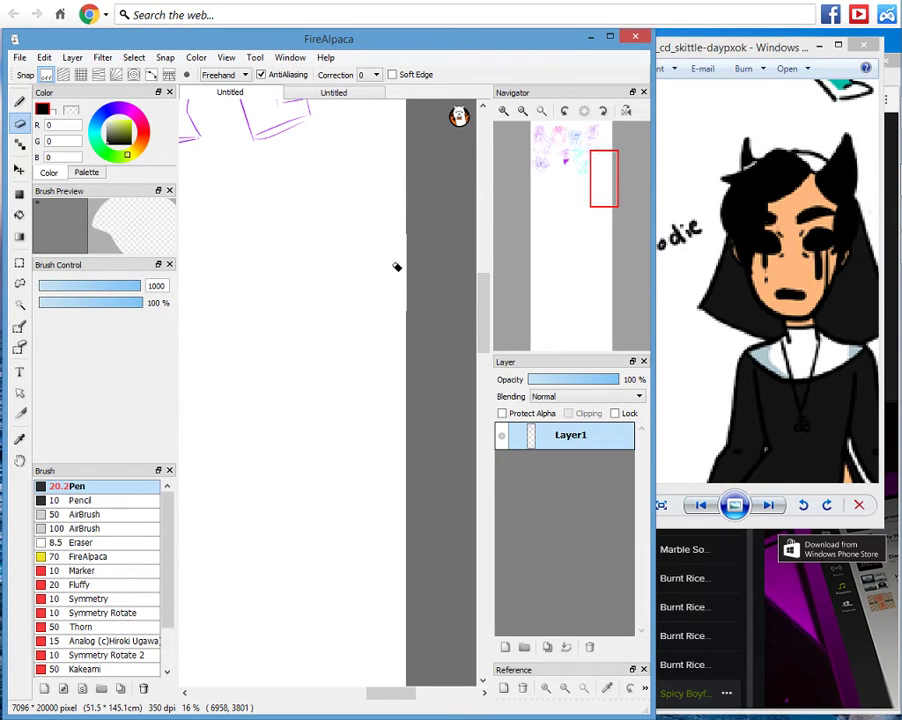
{"action": "key", "text": "b"}
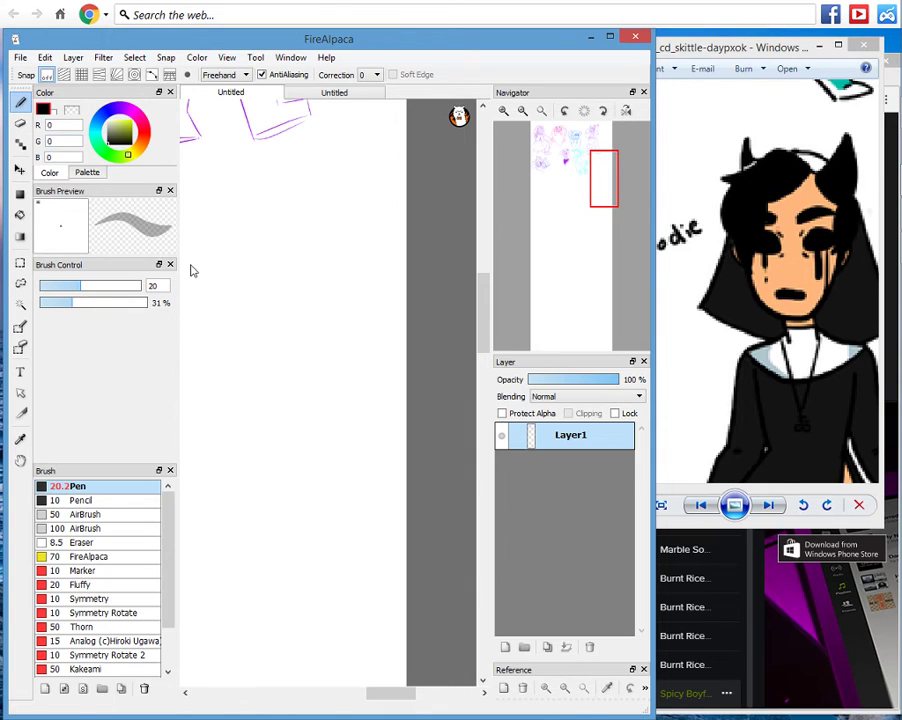
{"action": "mouse_move", "coordinate": [225, 325]}
{"action": "left_mouse_down"}
{"action": "mouse_move", "coordinate": [263, 362]}
{"action": "mouse_move", "coordinate": [226, 326]}
{"action": "left_mouse_up"}
{"action": "left_click_drag", "start_coordinate": [274, 234], "coordinate": [283, 410]}
{"action": "left_click_drag", "start_coordinate": [212, 306], "coordinate": [335, 303]}
Set the brush opacity to 100% and draw a dark jaw line just below the head oval's lower edge.
{"action": "left_click_drag", "start_coordinate": [118, 304], "coordinate": [170, 313]}
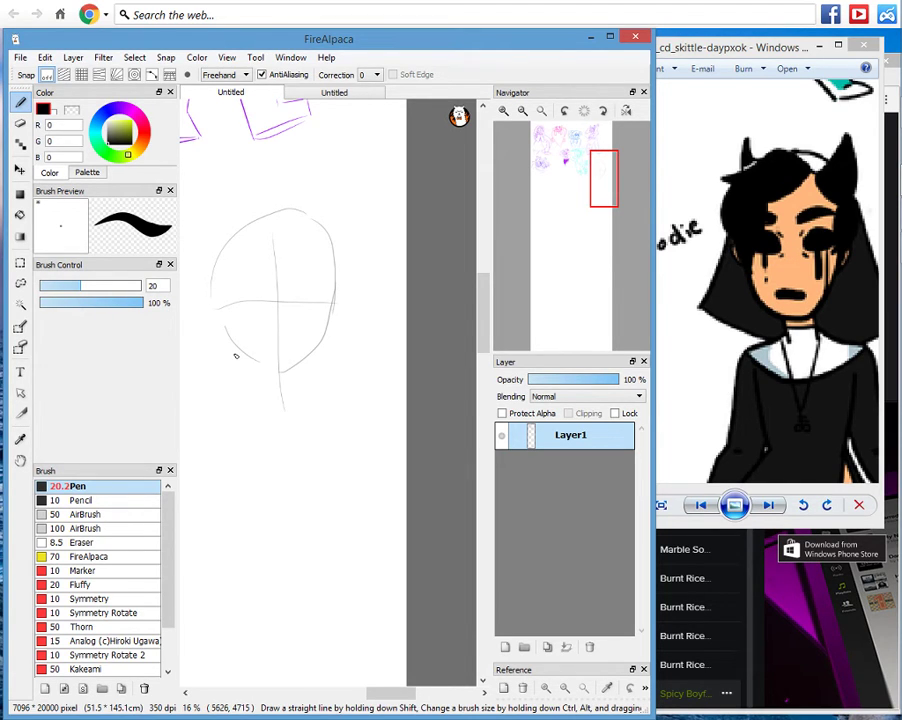
{"action": "left_click_drag", "start_coordinate": [225, 343], "coordinate": [264, 377]}
Check the live chat on the YouTube Live Dashboard in Chrome and return to FireAlpaca.
{"action": "left_click", "coordinate": [819, 45]}
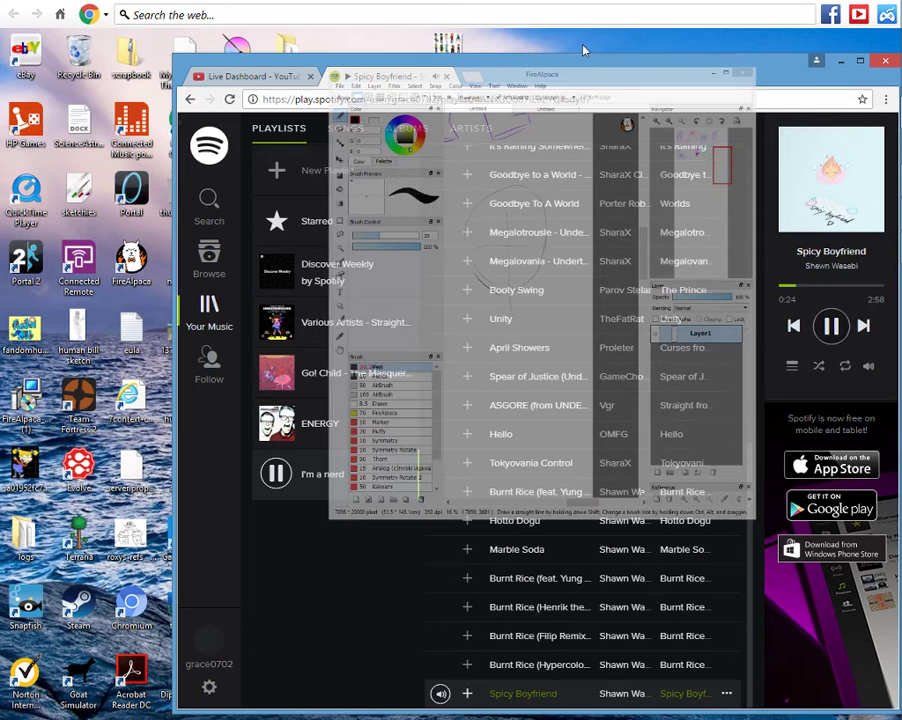
{"action": "left_click", "coordinate": [253, 76]}
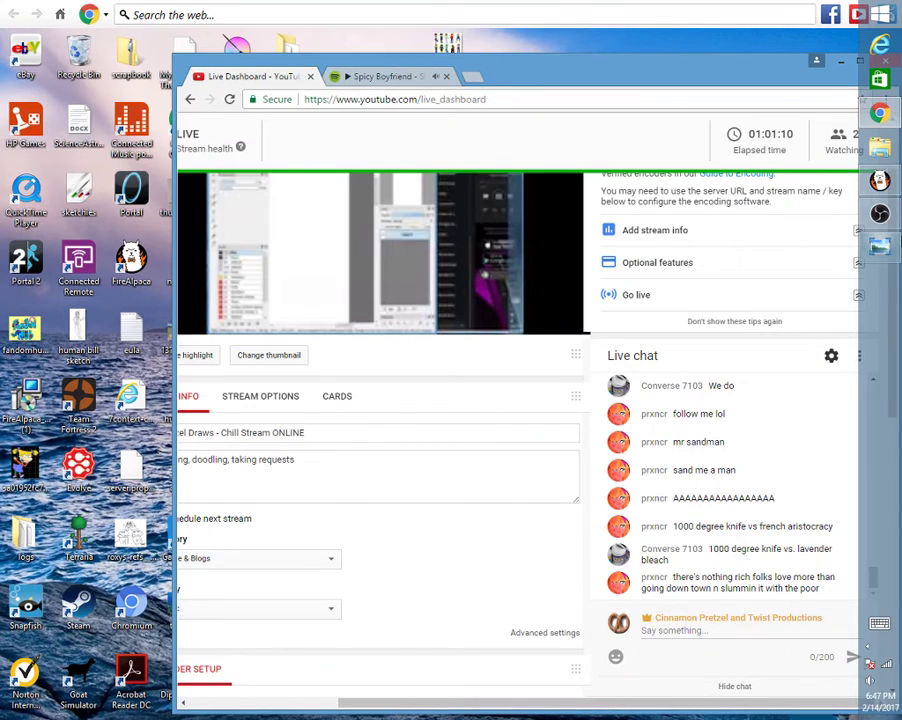
{"action": "left_click", "coordinate": [880, 181]}
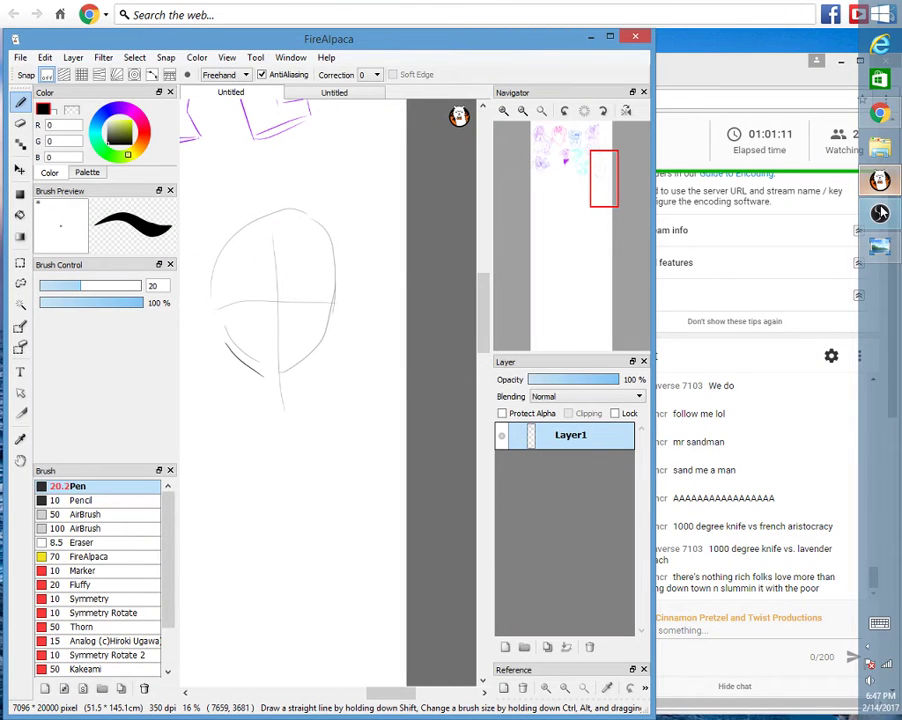
Check the stream in OBS, minimize it, and return to FireAlpaca with the Jodie reference image visible.
{"action": "left_click", "coordinate": [880, 212]}
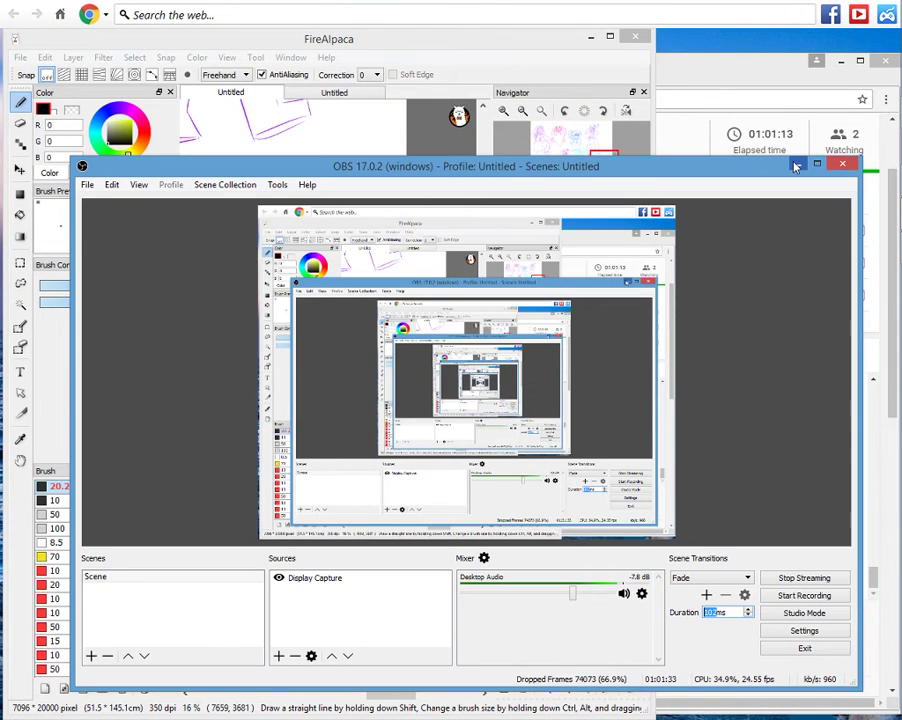
{"action": "left_click", "coordinate": [796, 166]}
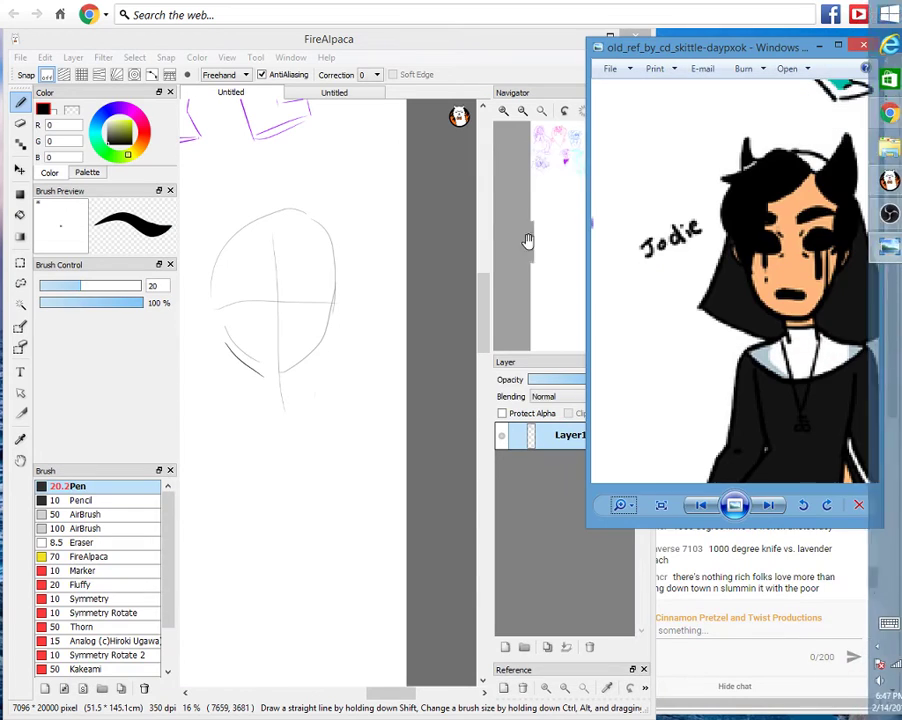
{"action": "left_click", "coordinate": [320, 302]}
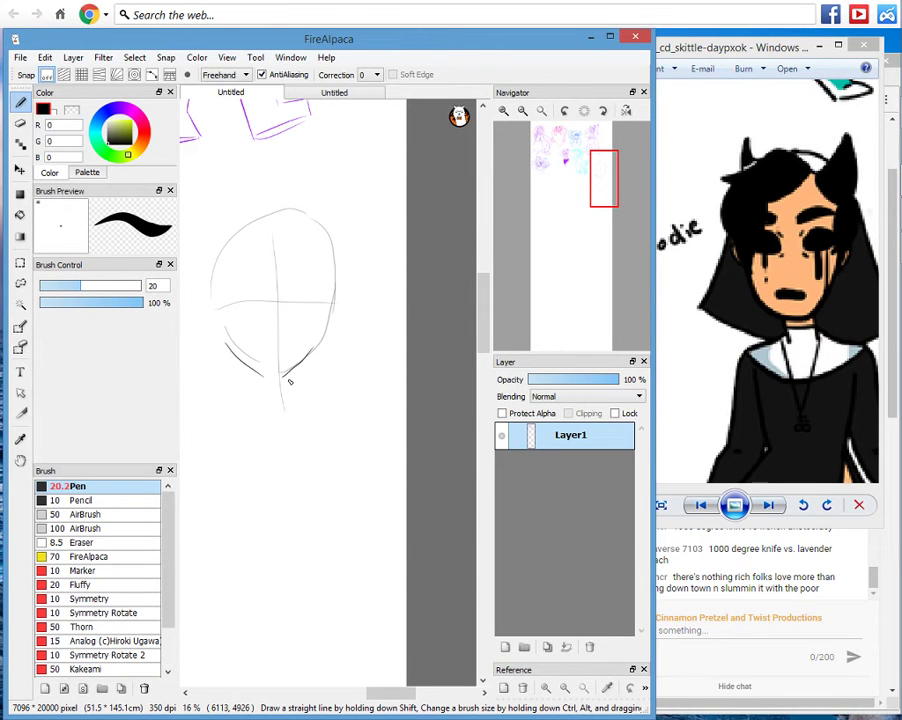
Redraw the jaw as one line with a pointed chin and sketch the slanted open mouth, nose, closed eyes and eyebrows.
{"action": "key", "text": "ctrl+z"}
{"action": "mouse_move", "coordinate": [238, 350]}
{"action": "left_mouse_down"}
{"action": "mouse_move", "coordinate": [306, 364]}
{"action": "mouse_move", "coordinate": [332, 315]}
{"action": "left_mouse_up"}
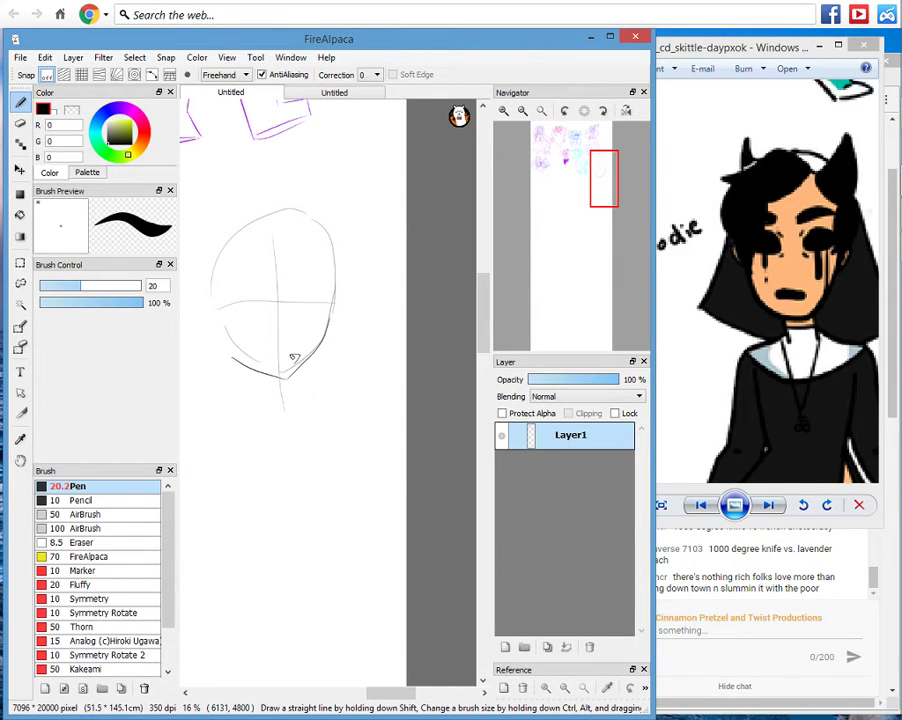
{"action": "left_click_drag", "start_coordinate": [292, 357], "coordinate": [290, 362]}
{"action": "key", "text": "ctrl+z"}
{"action": "key", "text": "ctrl+z"}
{"action": "mouse_move", "coordinate": [257, 360]}
{"action": "left_mouse_down"}
{"action": "mouse_move", "coordinate": [296, 349]}
{"action": "mouse_move", "coordinate": [287, 372]}
{"action": "mouse_move", "coordinate": [285, 336]}
{"action": "left_mouse_up"}
{"action": "mouse_move", "coordinate": [254, 299]}
{"action": "left_mouse_down"}
{"action": "mouse_move", "coordinate": [318, 290]}
{"action": "mouse_move", "coordinate": [320, 272]}
{"action": "left_mouse_up"}
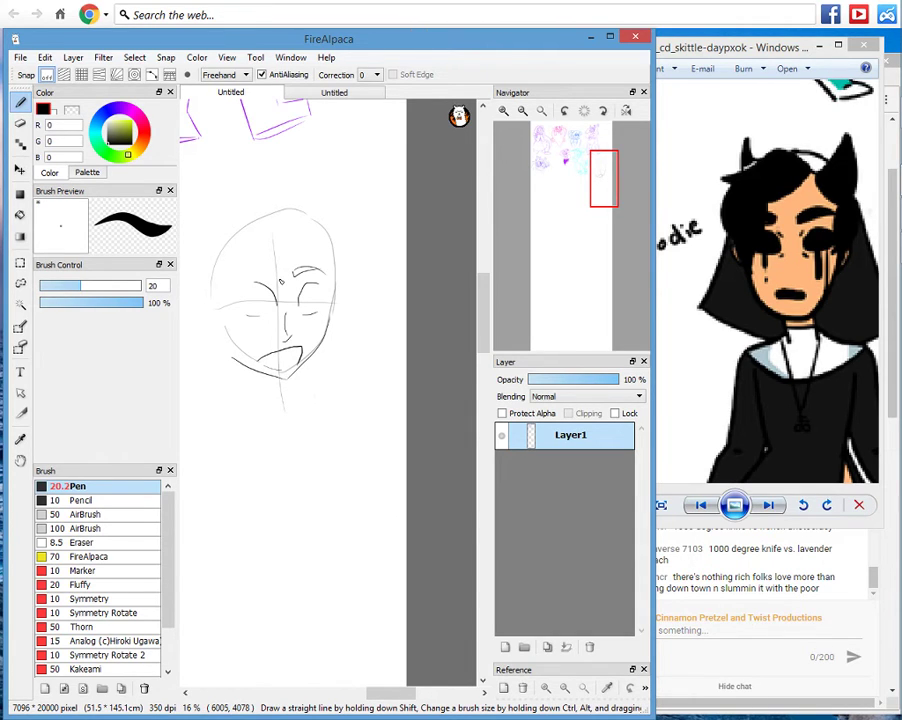
{"action": "left_click_drag", "start_coordinate": [252, 266], "coordinate": [276, 285]}
Draw a closed outline for the side-swept hair over the forehead and cheek, using brush size 31 and correction 19.
{"action": "left_click_drag", "start_coordinate": [89, 290], "coordinate": [98, 289]}
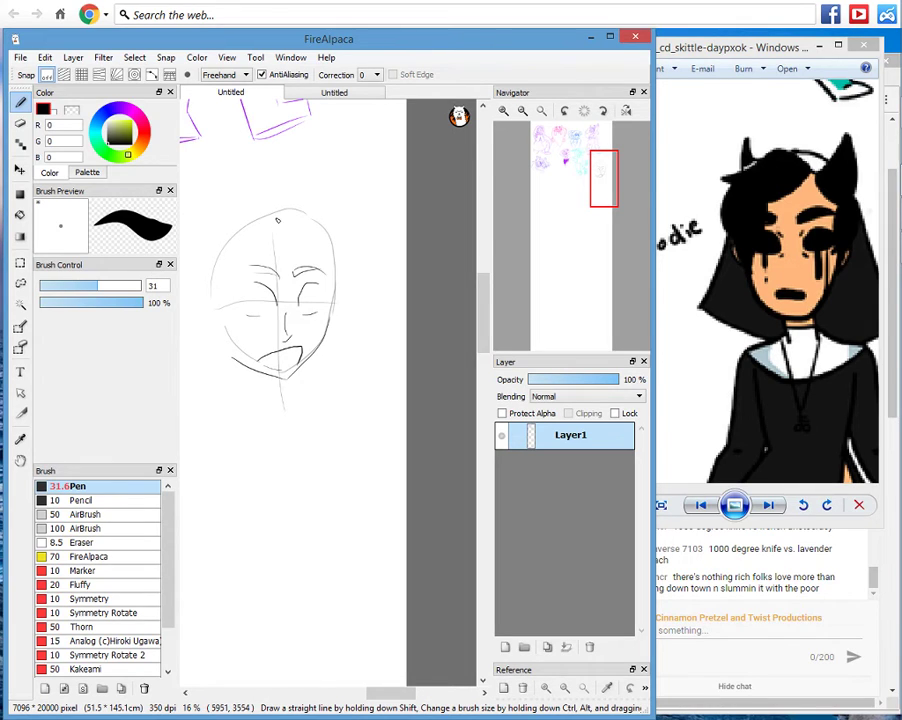
{"action": "left_click_drag", "start_coordinate": [293, 230], "coordinate": [208, 238]}
{"action": "key", "text": "ctrl+z"}
{"action": "scroll", "coordinate": [360, 80], "scroll_direction": "down", "scroll_amount": 19}
{"action": "left_click_drag", "start_coordinate": [289, 228], "coordinate": [208, 245]}
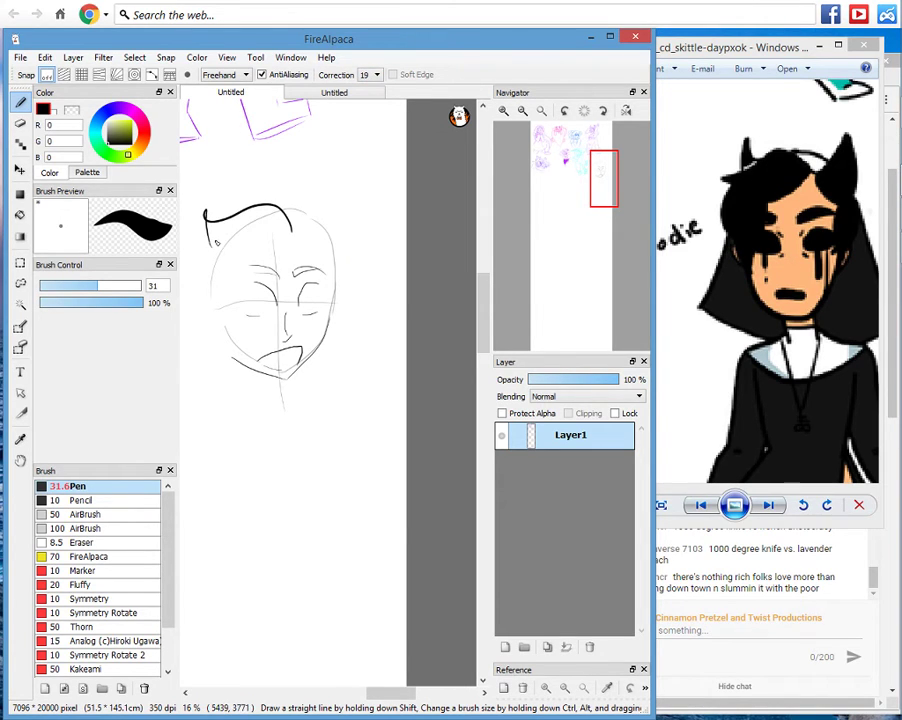
{"action": "key", "text": "ctrl+z"}
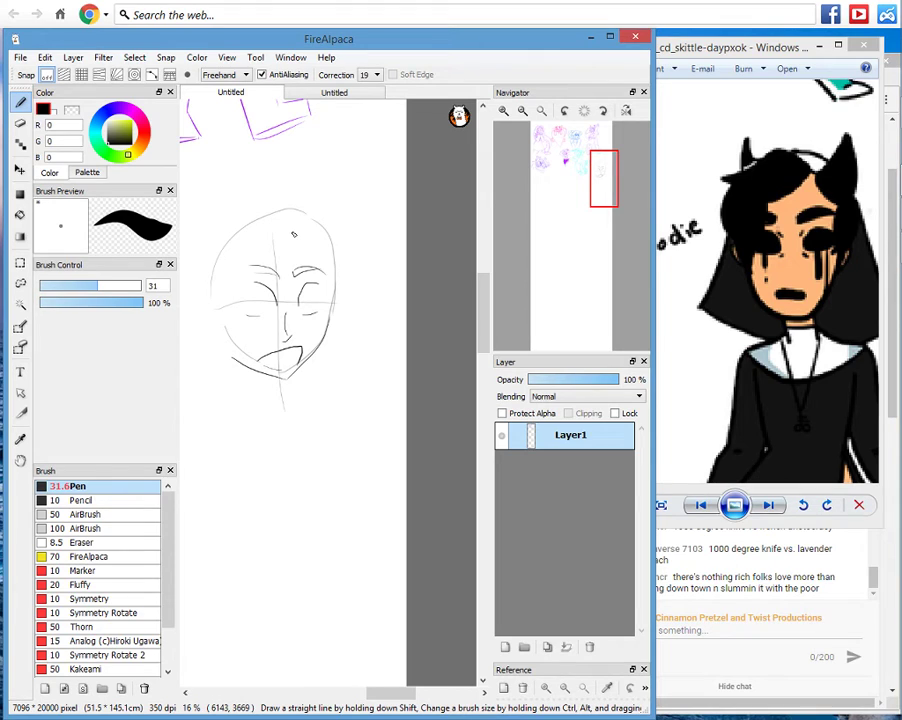
{"action": "left_click_drag", "start_coordinate": [293, 234], "coordinate": [185, 300]}
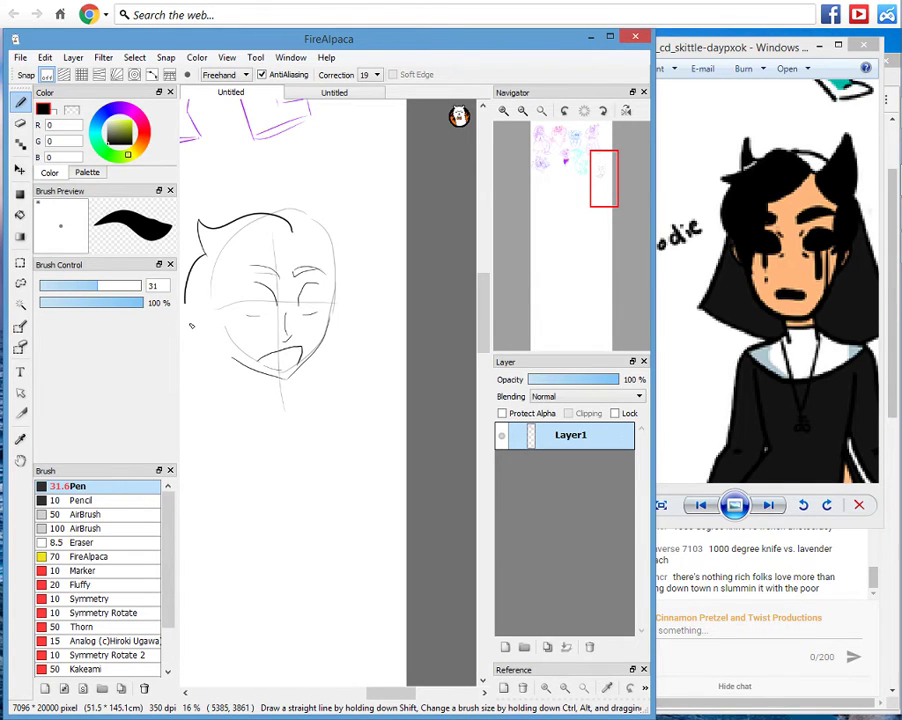
{"action": "key", "text": "ctrl+z"}
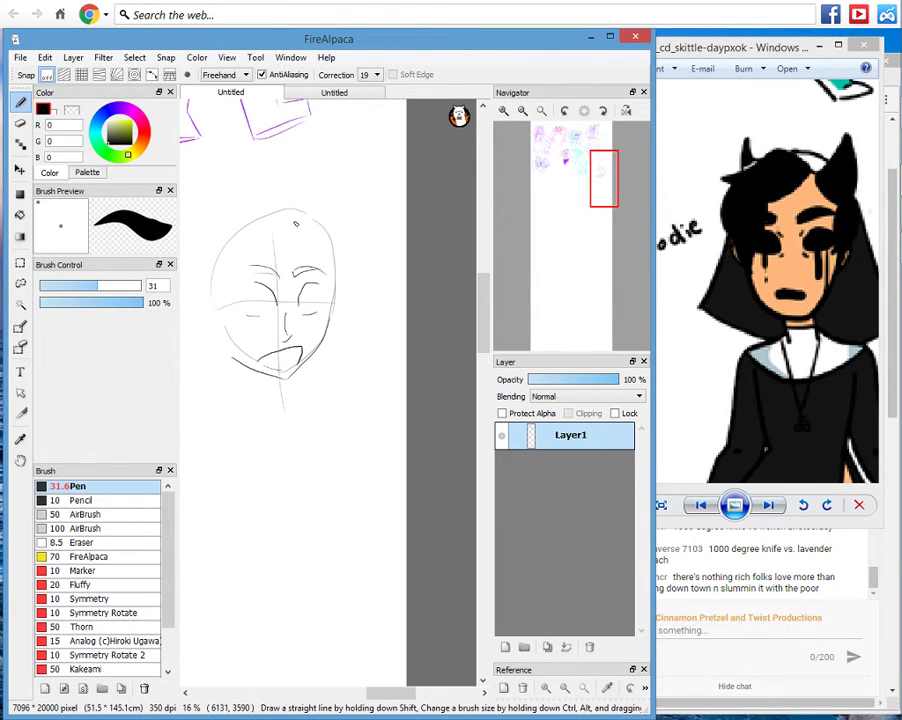
{"action": "mouse_move", "coordinate": [296, 224]}
{"action": "left_mouse_down"}
{"action": "mouse_move", "coordinate": [240, 335]}
{"action": "mouse_move", "coordinate": [252, 369]}
{"action": "left_mouse_up"}
{"action": "mouse_move", "coordinate": [226, 358]}
{"action": "left_mouse_down"}
{"action": "mouse_move", "coordinate": [253, 376]}
{"action": "mouse_move", "coordinate": [244, 355]}
{"action": "mouse_move", "coordinate": [206, 341]}
{"action": "mouse_move", "coordinate": [204, 265]}
{"action": "mouse_move", "coordinate": [300, 238]}
{"action": "mouse_move", "coordinate": [291, 258]}
{"action": "left_mouse_up"}
{"action": "key", "text": "ctrl+z"}
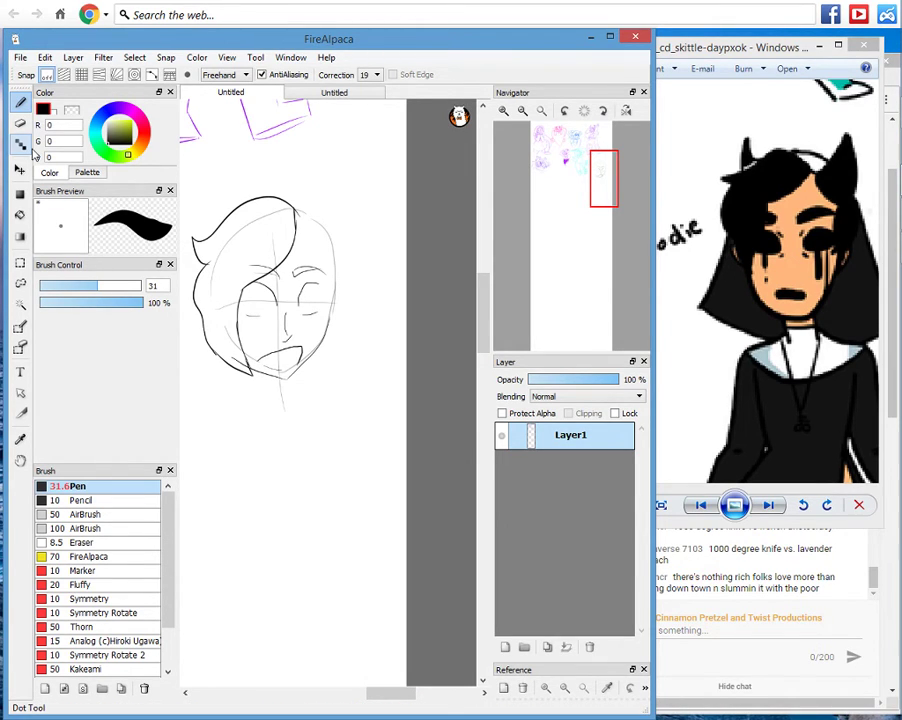
Fill the hair shape with black and cover the guide lines showing through it with the Pen at size 92.
{"action": "left_click", "coordinate": [20, 213]}
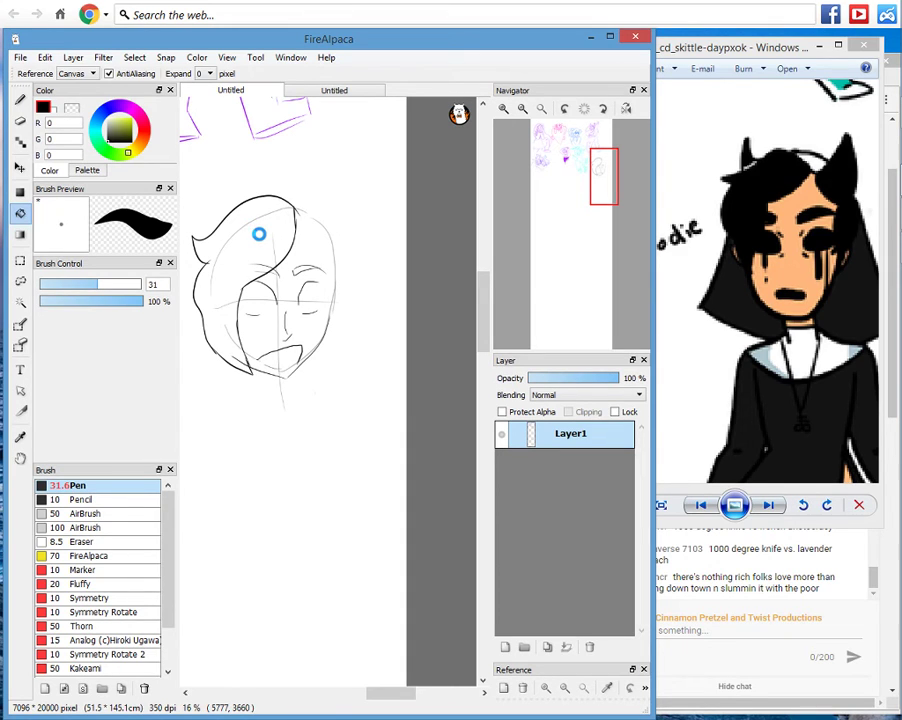
{"action": "left_click", "coordinate": [259, 234]}
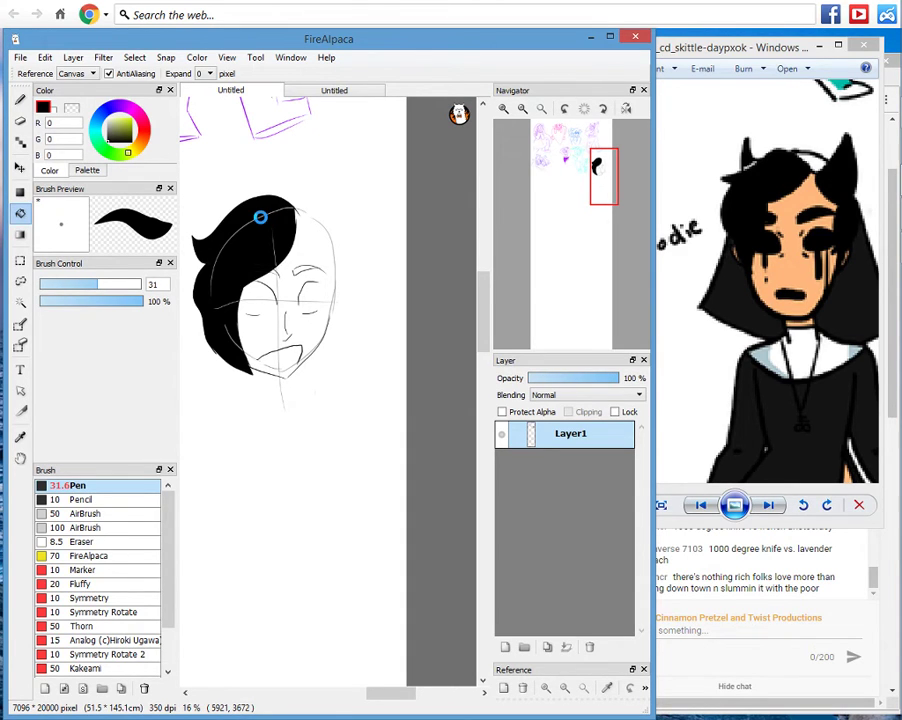
{"action": "left_click", "coordinate": [20, 101]}
{"action": "left_click_drag", "start_coordinate": [98, 285], "coordinate": [114, 286]}
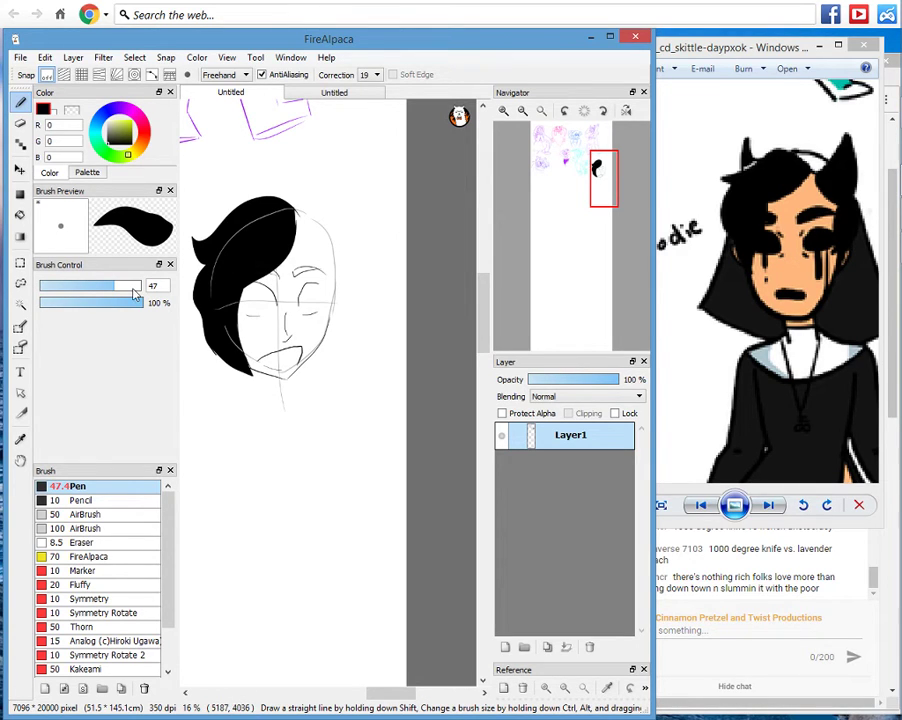
{"action": "left_click_drag", "start_coordinate": [133, 288], "coordinate": [142, 287]}
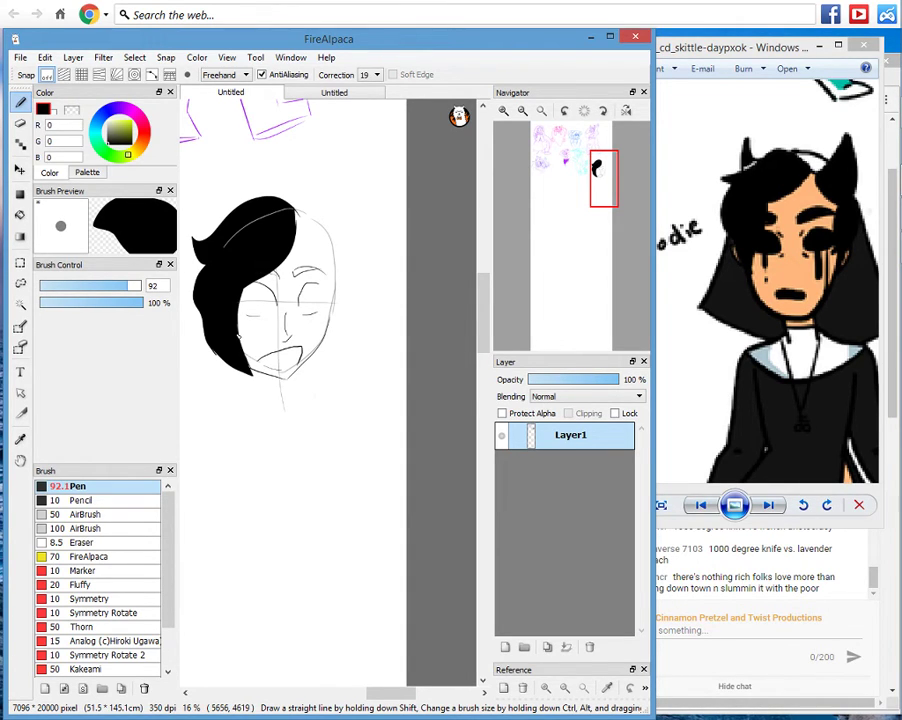
{"action": "left_click_drag", "start_coordinate": [226, 245], "coordinate": [254, 221]}
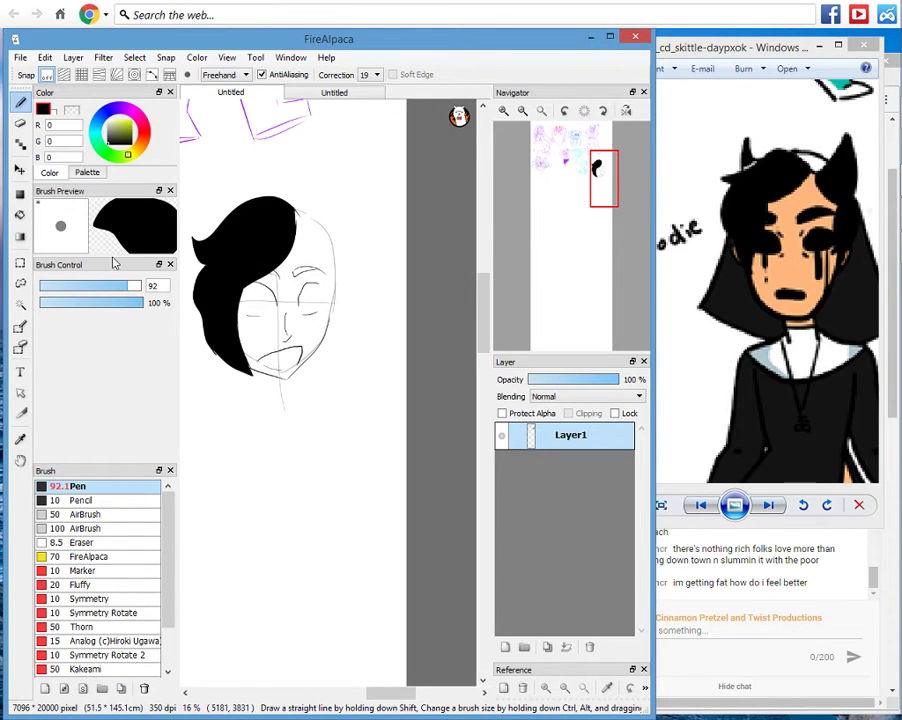
Set the color to RGB 15, 15, 15, outline a curved horn on the uncovered side of the head, and try to fill it.
{"action": "left_click", "coordinate": [108, 142]}
{"action": "left_click", "coordinate": [108, 145]}
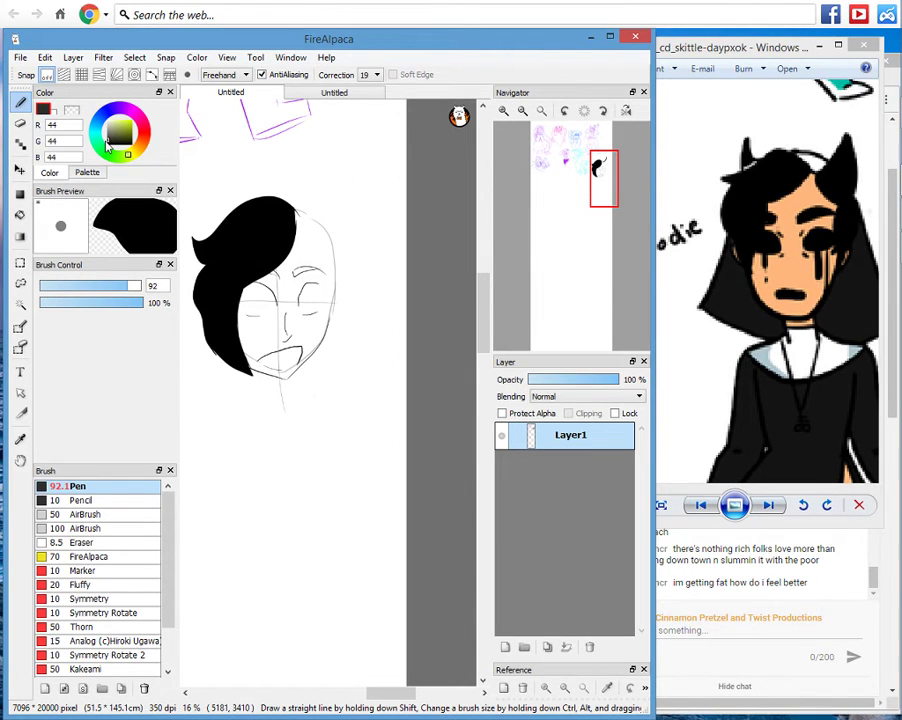
{"action": "left_click", "coordinate": [108, 147]}
{"action": "left_click_drag", "start_coordinate": [303, 220], "coordinate": [343, 181]}
{"action": "mouse_move", "coordinate": [345, 179]}
{"action": "left_mouse_down"}
{"action": "mouse_move", "coordinate": [358, 240]}
{"action": "mouse_move", "coordinate": [346, 264]}
{"action": "left_mouse_up"}
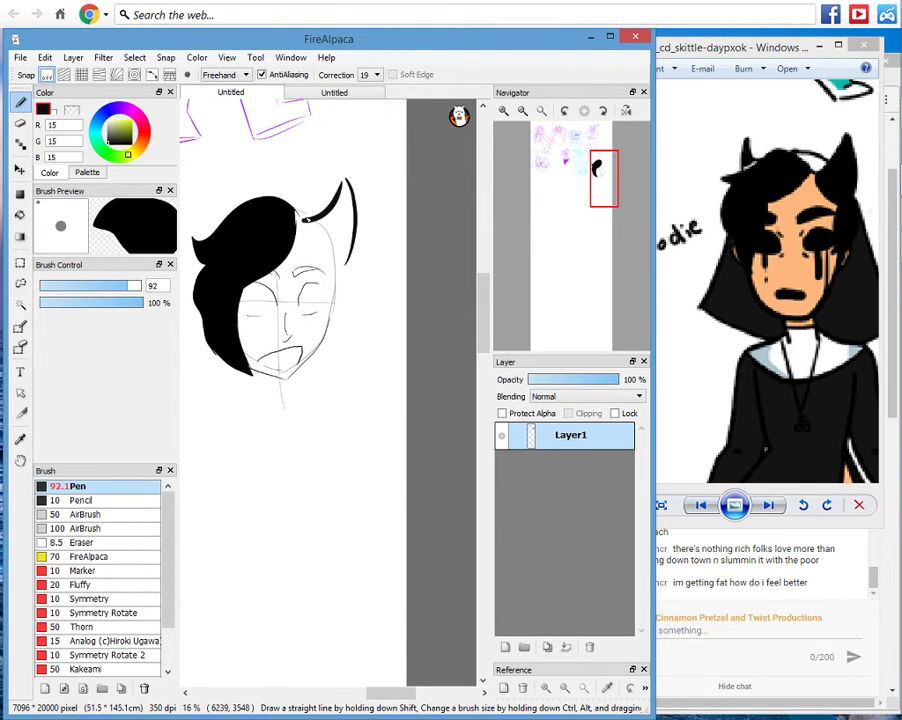
{"action": "left_click_drag", "start_coordinate": [305, 220], "coordinate": [342, 264]}
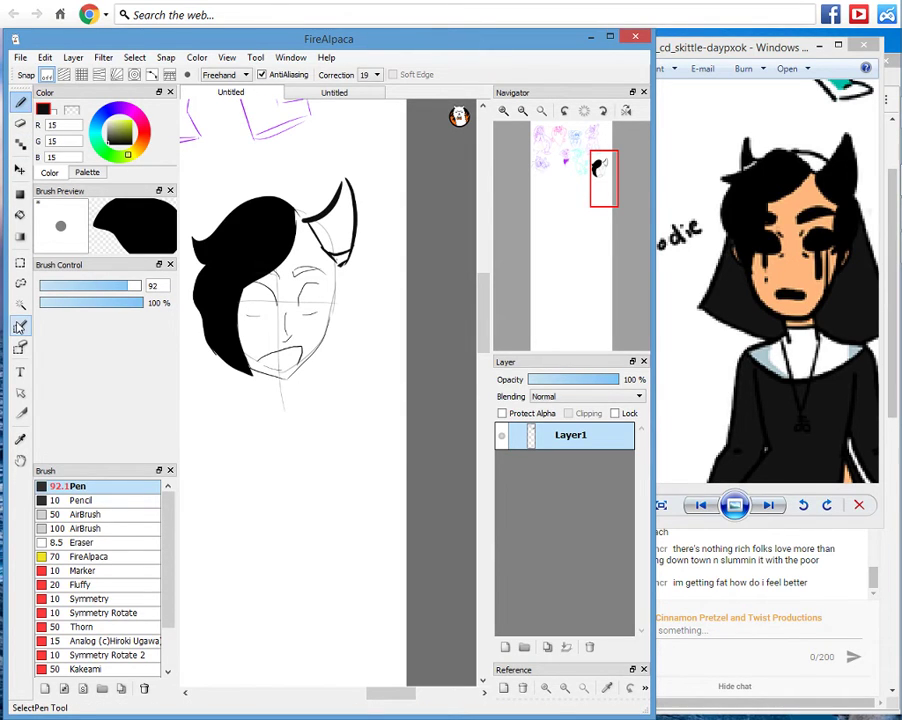
{"action": "left_click", "coordinate": [20, 214]}
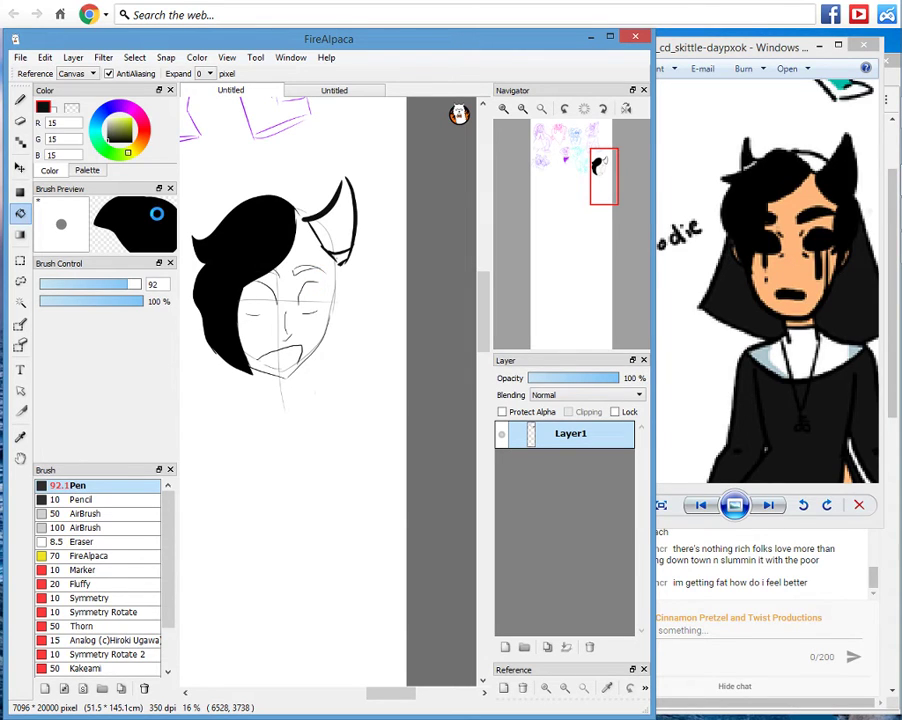
{"action": "left_click", "coordinate": [314, 230]}
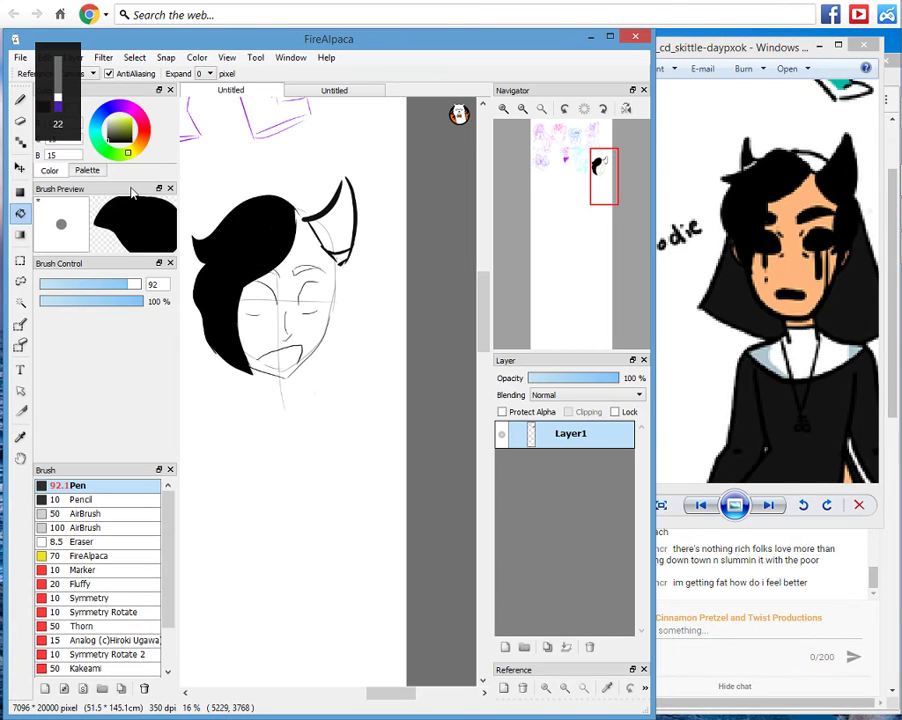
Save the drawing to the Desktop as "stream doodles" in FireAlpaca (*.mdp) format.
{"action": "left_click", "coordinate": [20, 57]}
{"action": "left_click", "coordinate": [42, 149]}
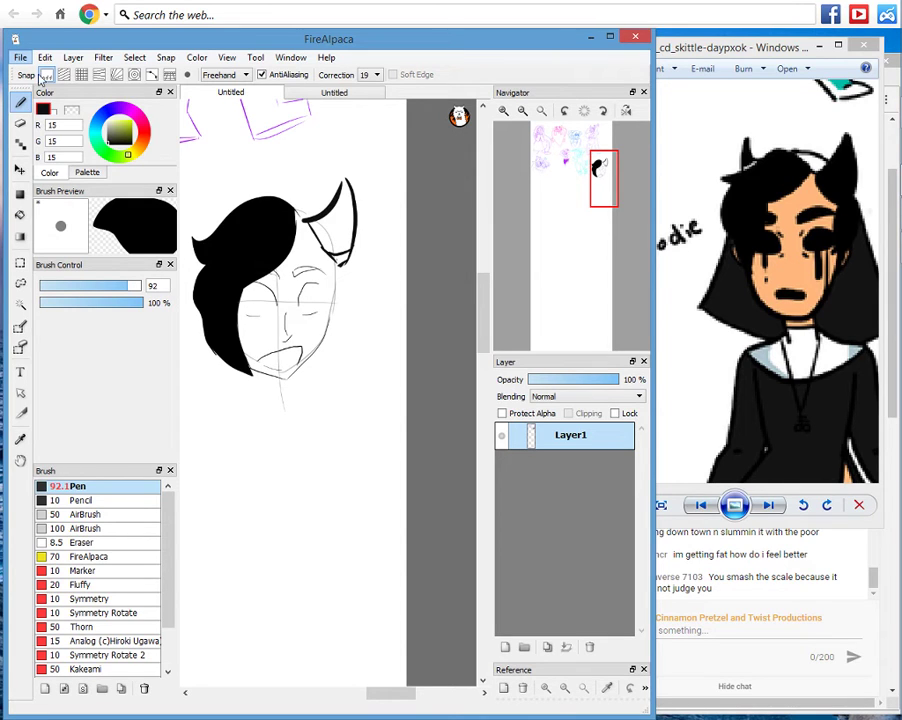
{"action": "left_click", "coordinate": [18, 58]}
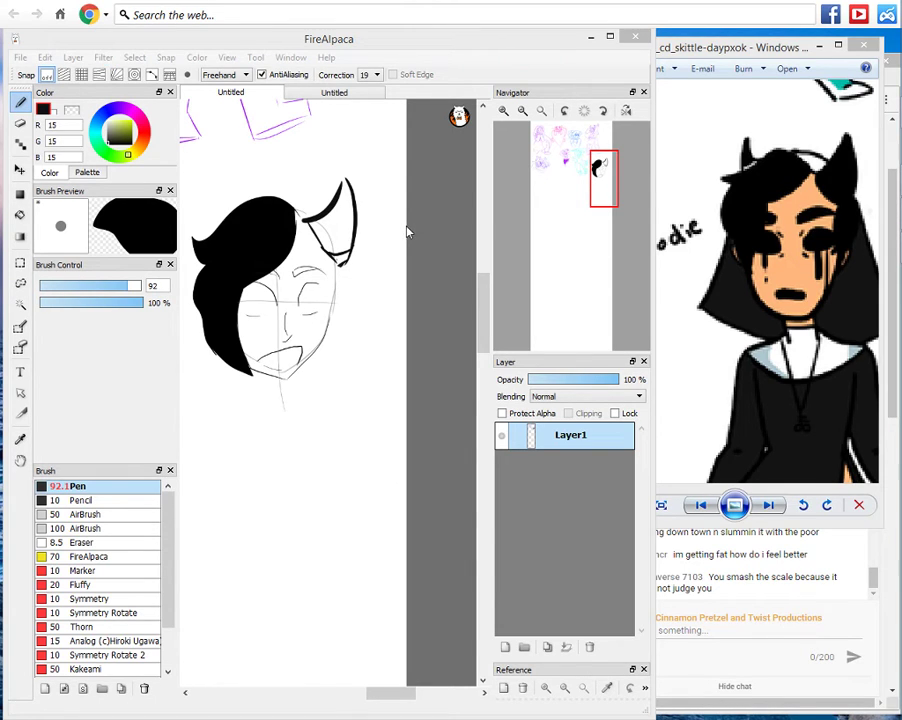
{"action": "key", "text": "ctrl+s"}
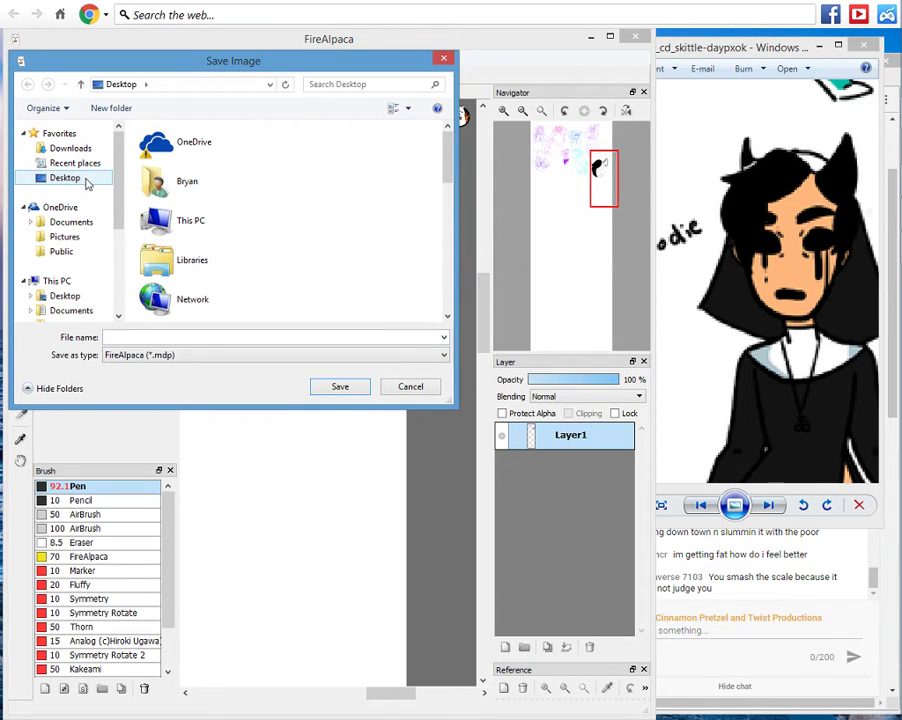
{"action": "type", "text": "strea"}
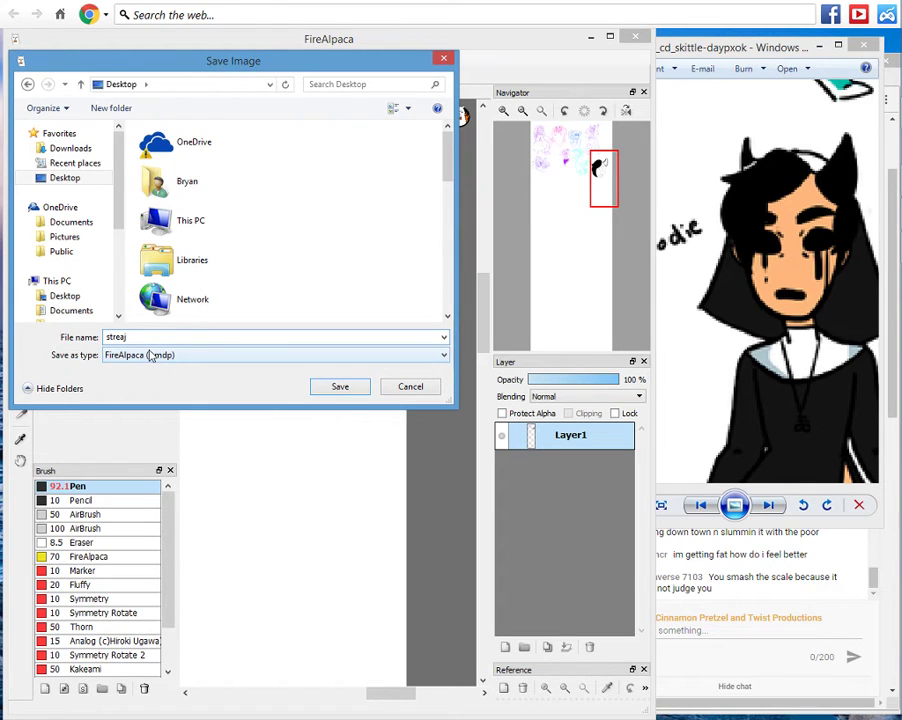
{"action": "type", "text": "m doodles"}
{"action": "left_click", "coordinate": [340, 386]}
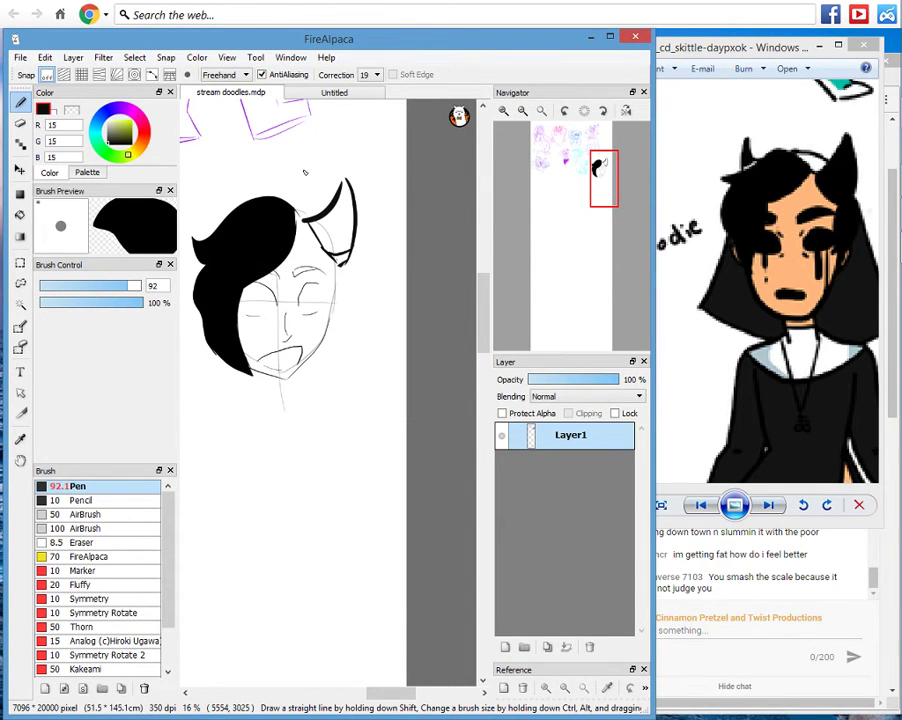
Close the gap at the horn's tip, fill the horn with the near-black color, and paint over its remaining gaps.
{"action": "mouse_move", "coordinate": [337, 190]}
{"action": "left_mouse_down"}
{"action": "mouse_move", "coordinate": [343, 180]}
{"action": "mouse_move", "coordinate": [350, 187]}
{"action": "left_mouse_up"}
{"action": "left_click", "coordinate": [20, 214]}
{"action": "left_click", "coordinate": [345, 229]}
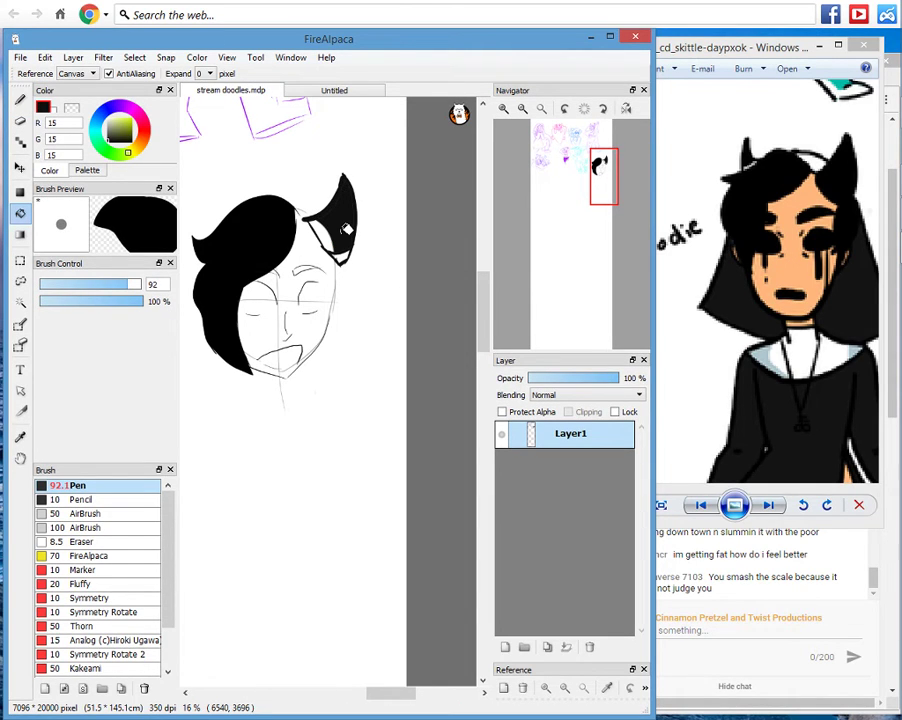
{"action": "left_click", "coordinate": [343, 233]}
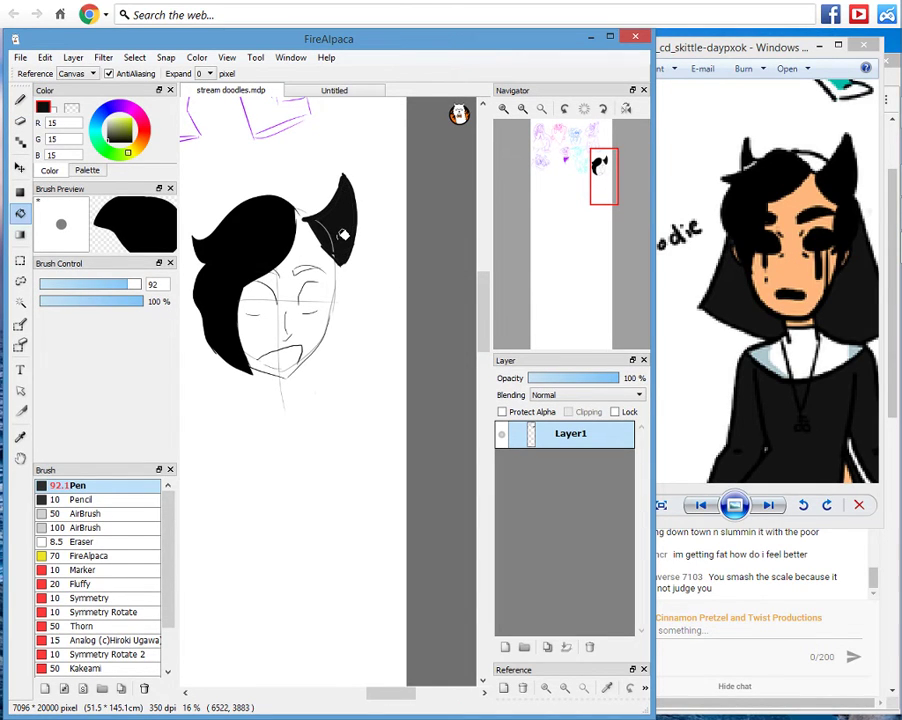
{"action": "key", "text": "b"}
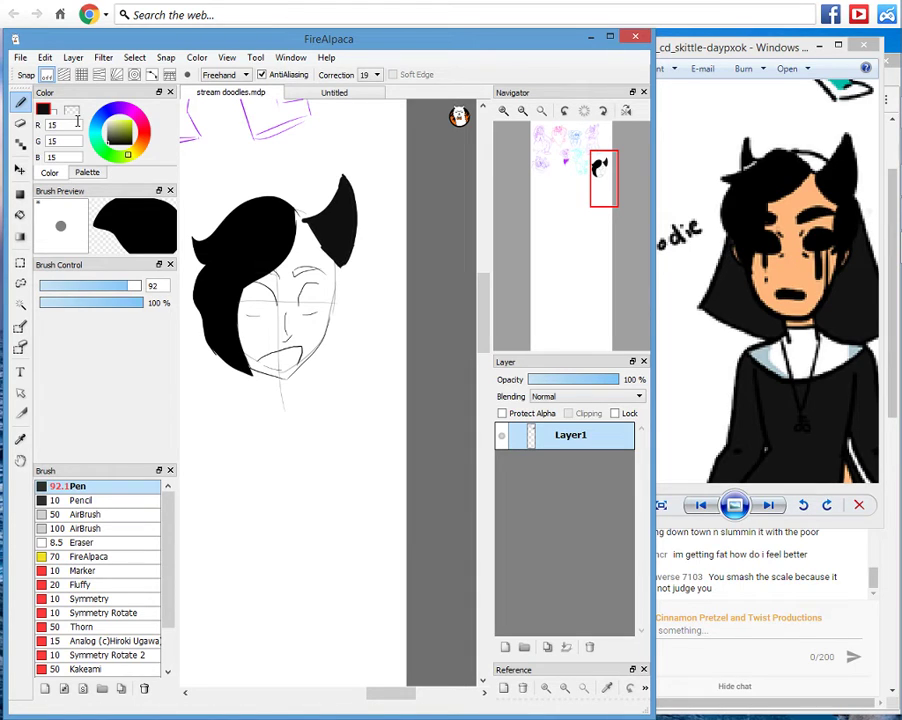
Set the color to RGB 22, 22, 22 and add thin texture lines along the horn with the Pen at size 19.
{"action": "left_click", "coordinate": [110, 148]}
{"action": "left_click", "coordinate": [110, 148]}
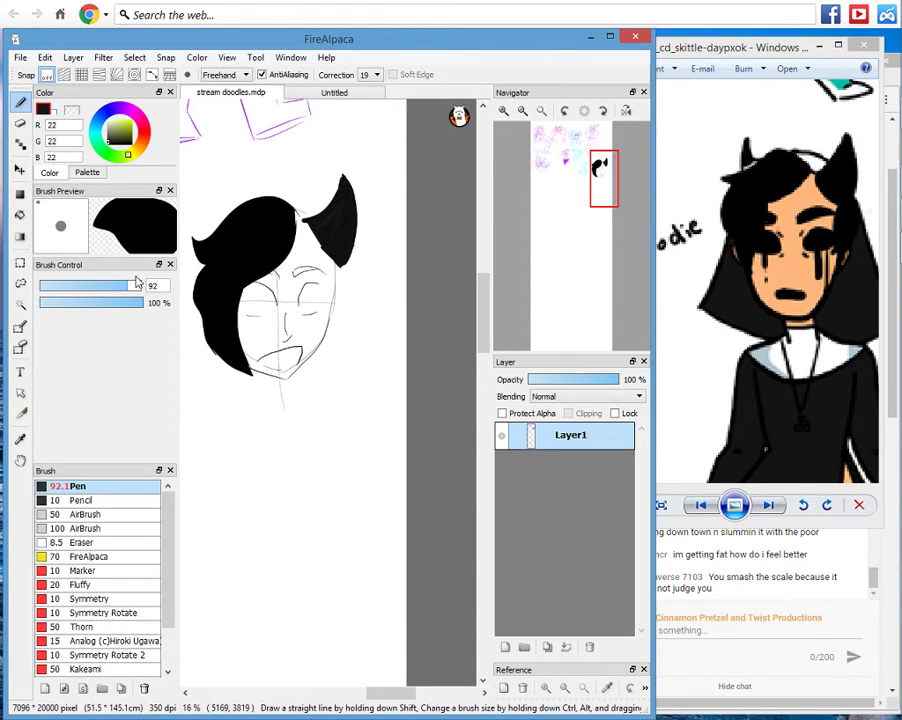
{"action": "left_click_drag", "start_coordinate": [137, 284], "coordinate": [79, 290]}
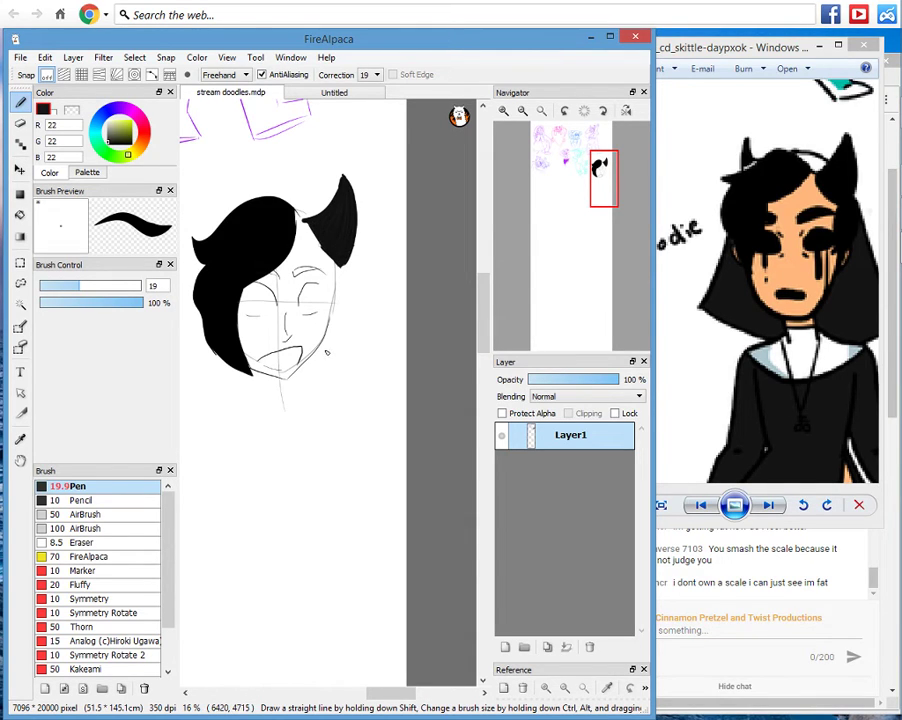
Sample black from the hair and try to fill the eyebrow below the horn with the Bucket tool.
{"action": "left_click", "coordinate": [21, 439]}
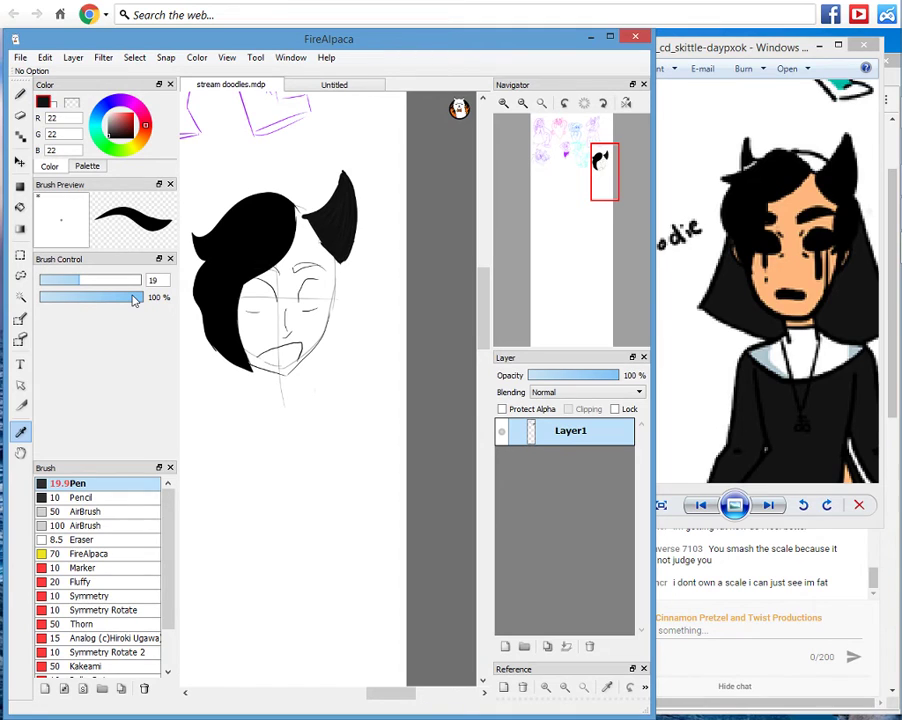
{"action": "left_click", "coordinate": [219, 252]}
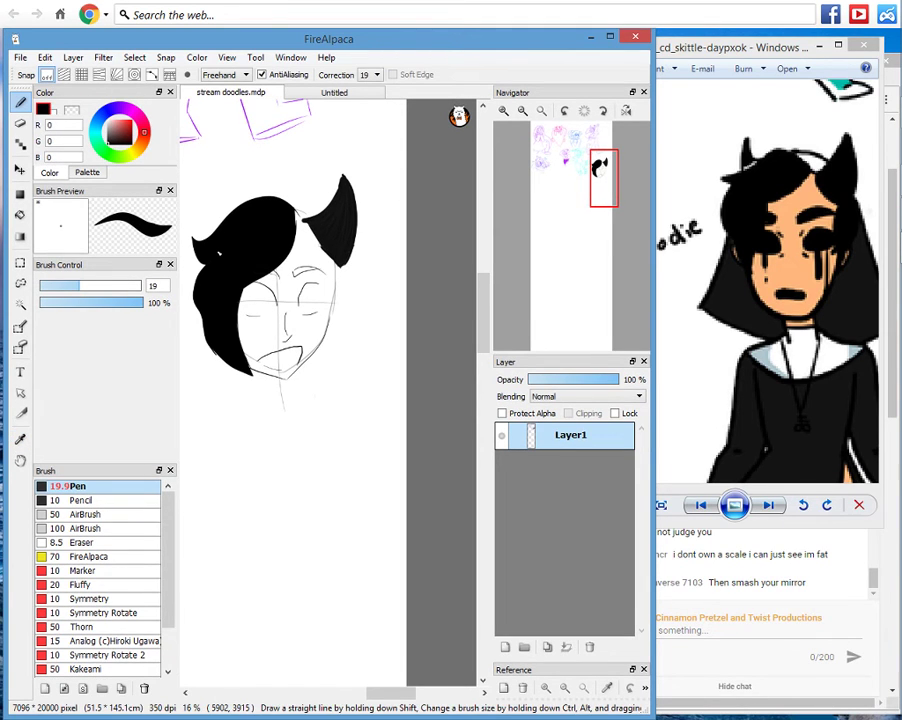
{"action": "key", "text": "g"}
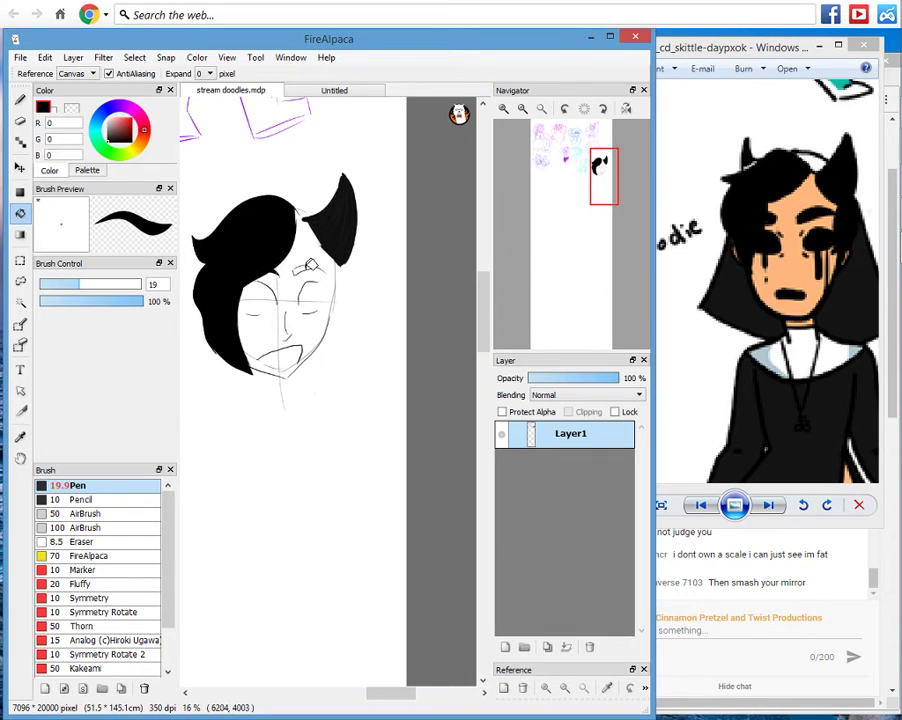
{"action": "left_click", "coordinate": [316, 264]}
Minimize the Jodie reference image to view the live chat in Chrome.
{"action": "left_click", "coordinate": [820, 47]}
{"action": "left_click", "coordinate": [820, 47]}
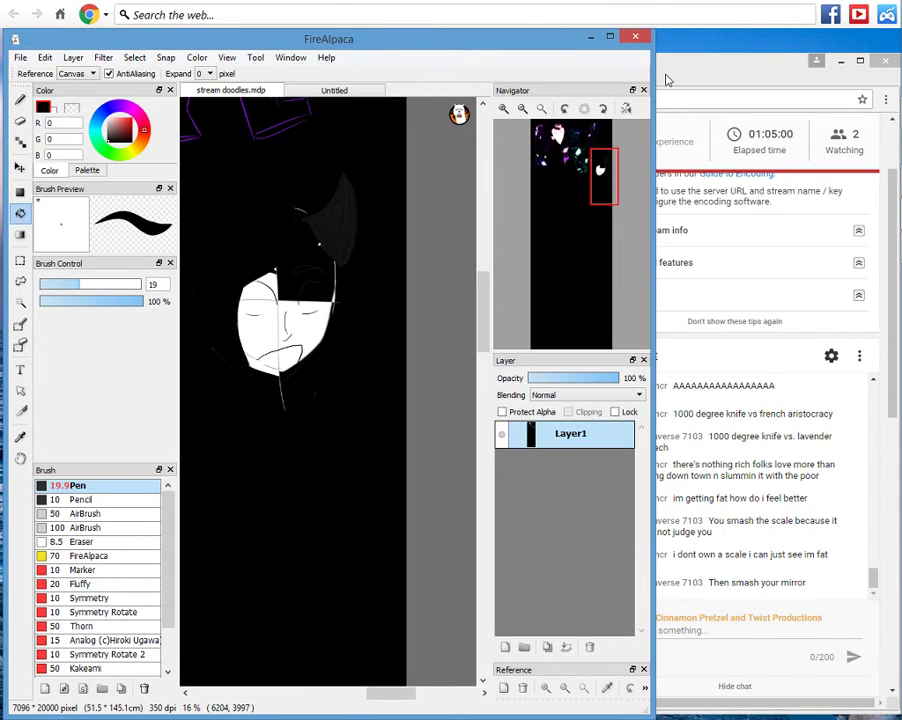
Undo the last Bucket fill, close the eyebrow outline below the horn with the black Pen, and fill it with black.
{"action": "key", "text": "ctrl+z"}
{"action": "left_click", "coordinate": [21, 434]}
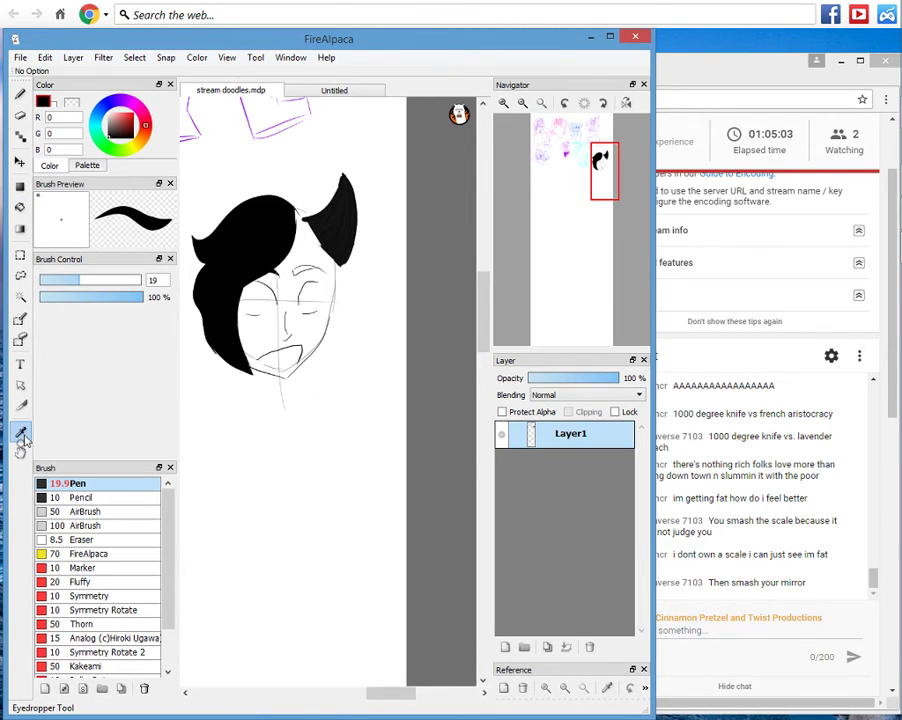
{"action": "key", "text": "b"}
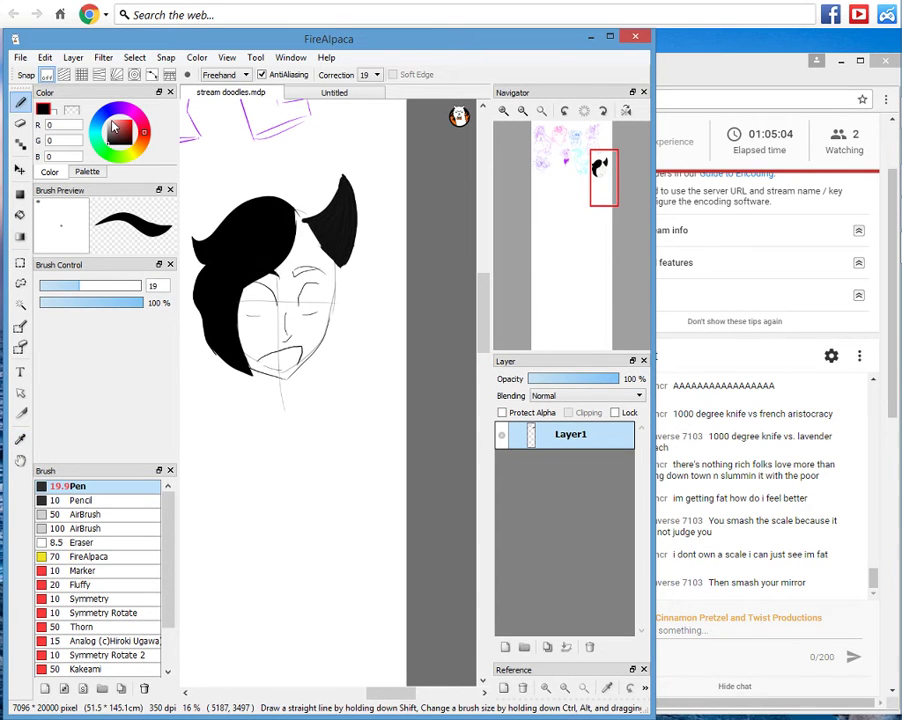
{"action": "left_click", "coordinate": [21, 217]}
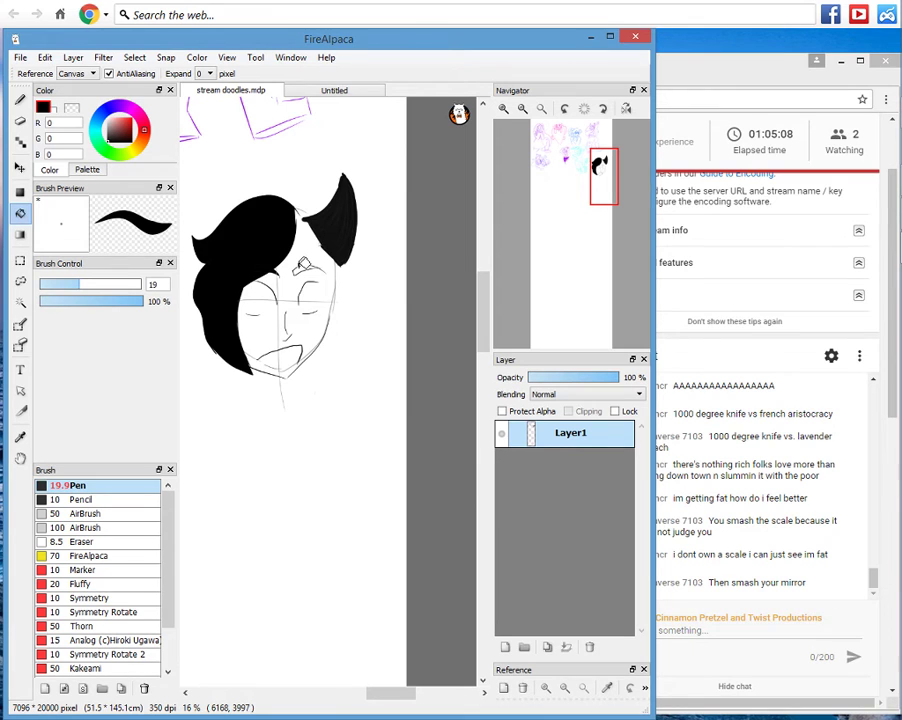
Switch to Spotify in Chrome, play the playlist "Go! Child - The Masquerade" and adjust the system volume.
{"action": "left_click", "coordinate": [710, 78]}
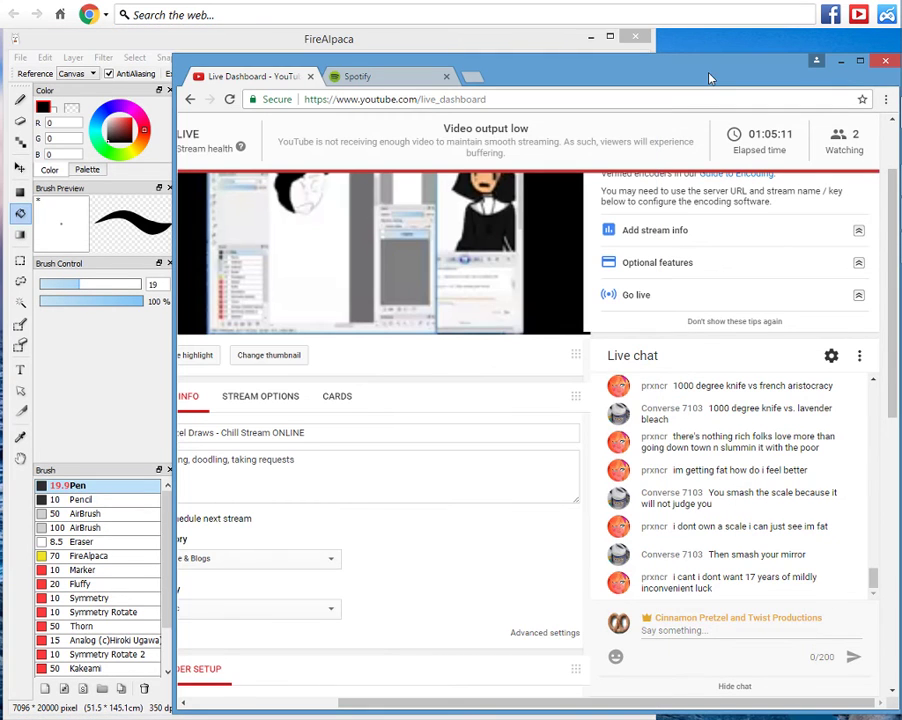
{"action": "key", "text": "ctrl+Tab"}
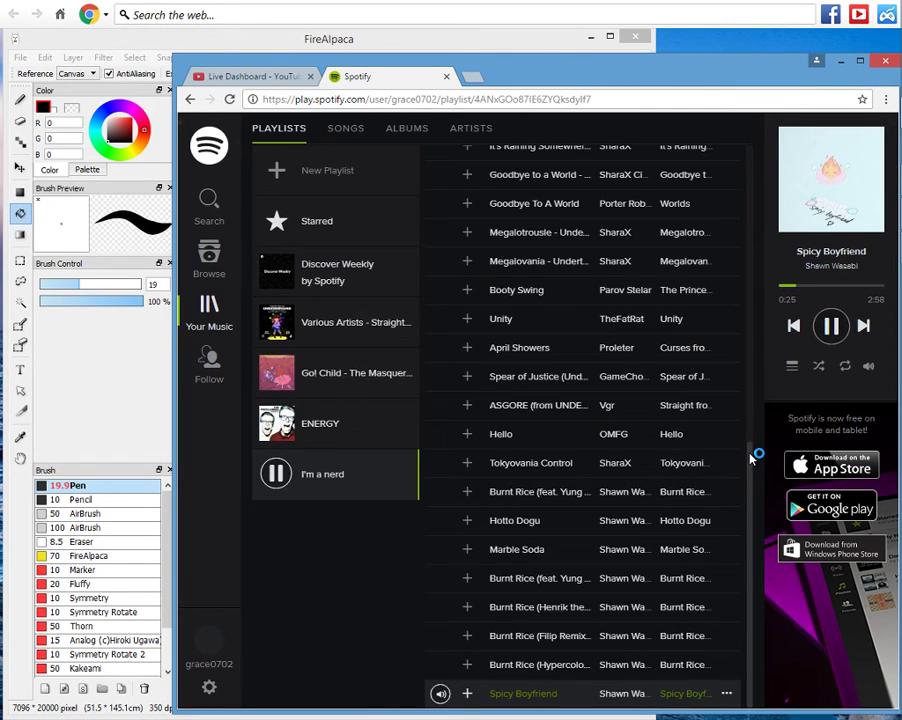
{"action": "mouse_move", "coordinate": [752, 458]}
{"action": "left_mouse_down"}
{"action": "mouse_move", "coordinate": [736, 182]}
{"action": "mouse_move", "coordinate": [750, 456]}
{"action": "left_mouse_up"}
{"action": "left_click", "coordinate": [340, 373]}
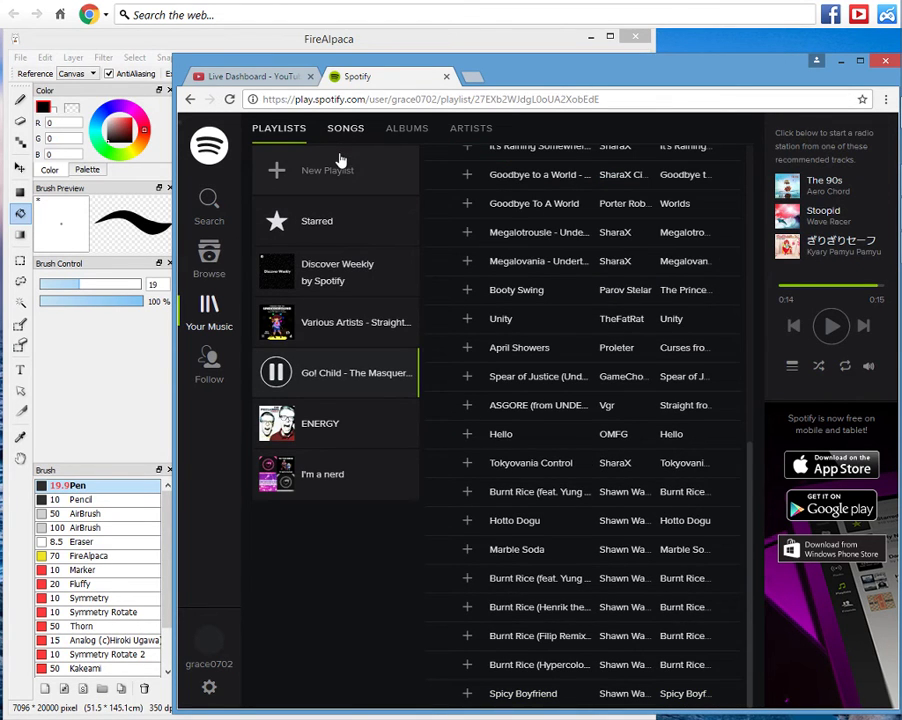
{"action": "key", "text": "XF86AudioLowerVolume"}
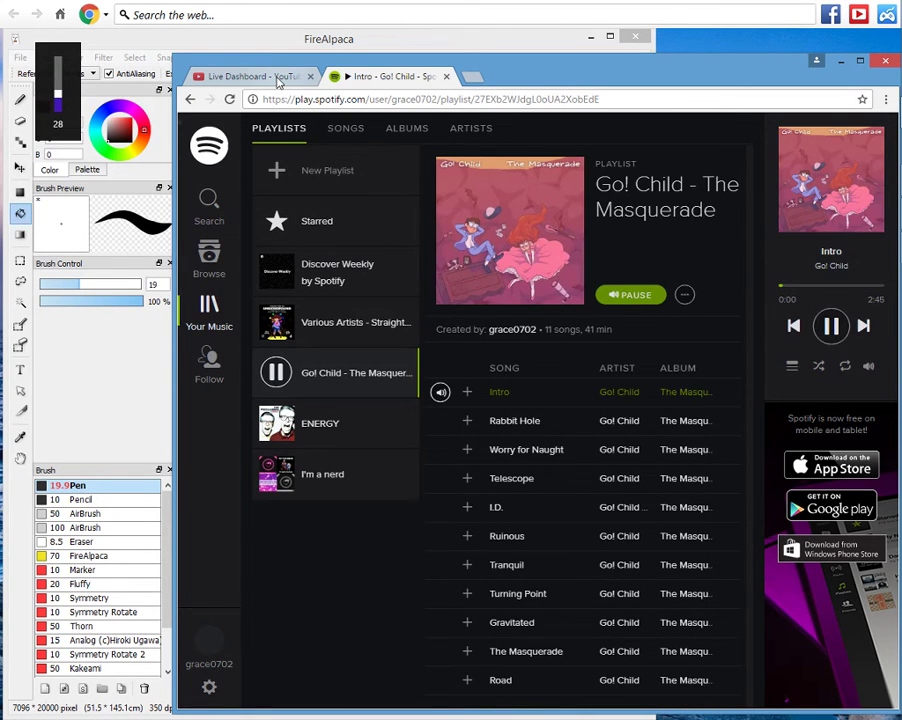
{"action": "left_click", "coordinate": [279, 79]}
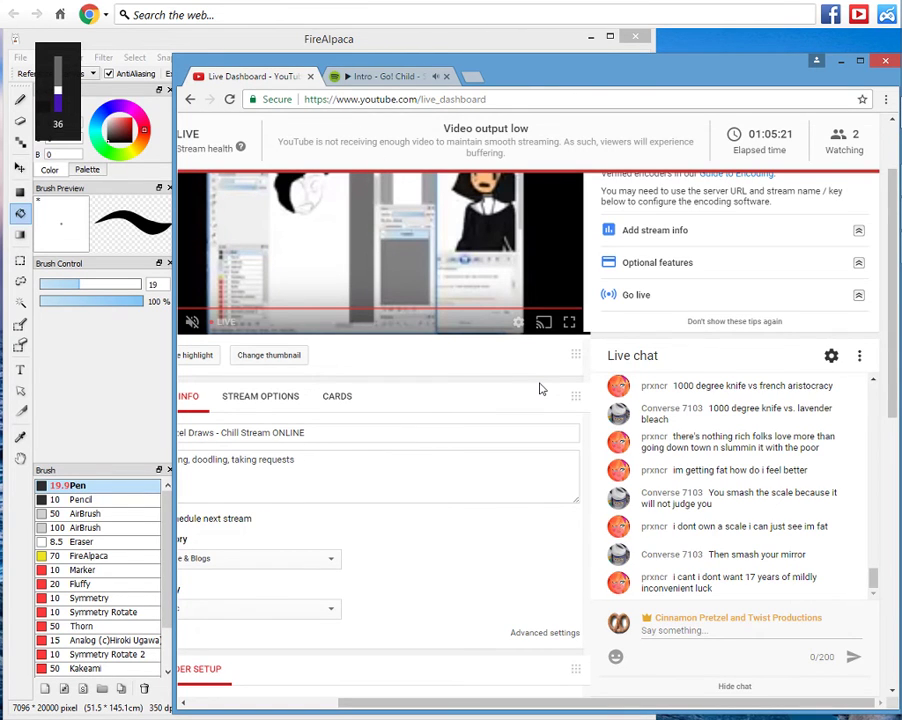
Return to FireAlpaca with the Jodie reference restored, sample the finished horn's near-black, and outline a second horn behind the hair with the Pen.
{"action": "left_click", "coordinate": [128, 412]}
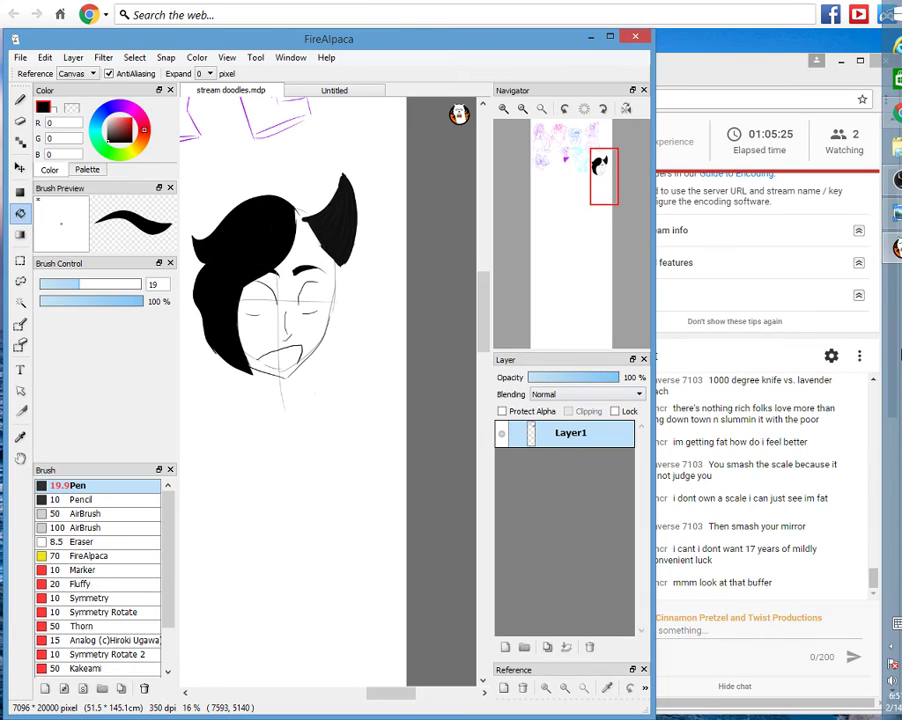
{"action": "left_click", "coordinate": [897, 213]}
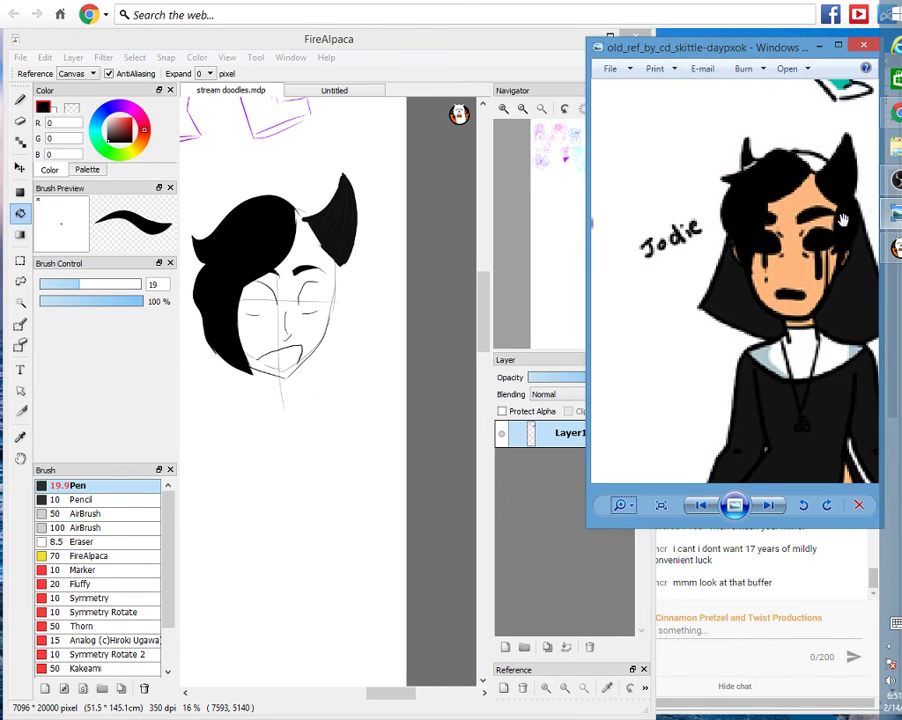
{"action": "left_click", "coordinate": [19, 436]}
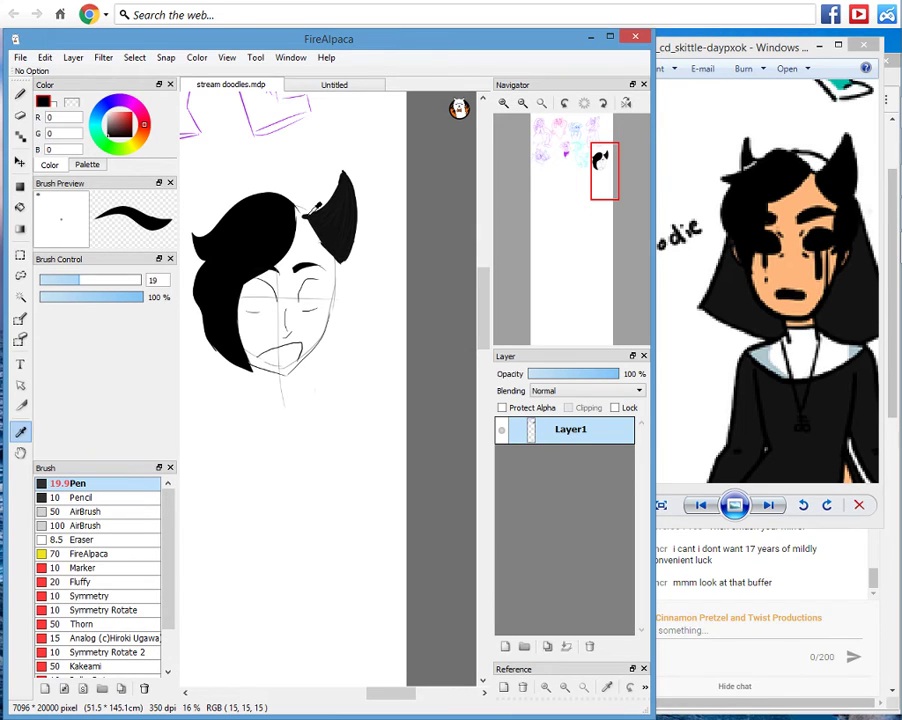
{"action": "left_click", "coordinate": [306, 213]}
{"action": "key", "text": "b"}
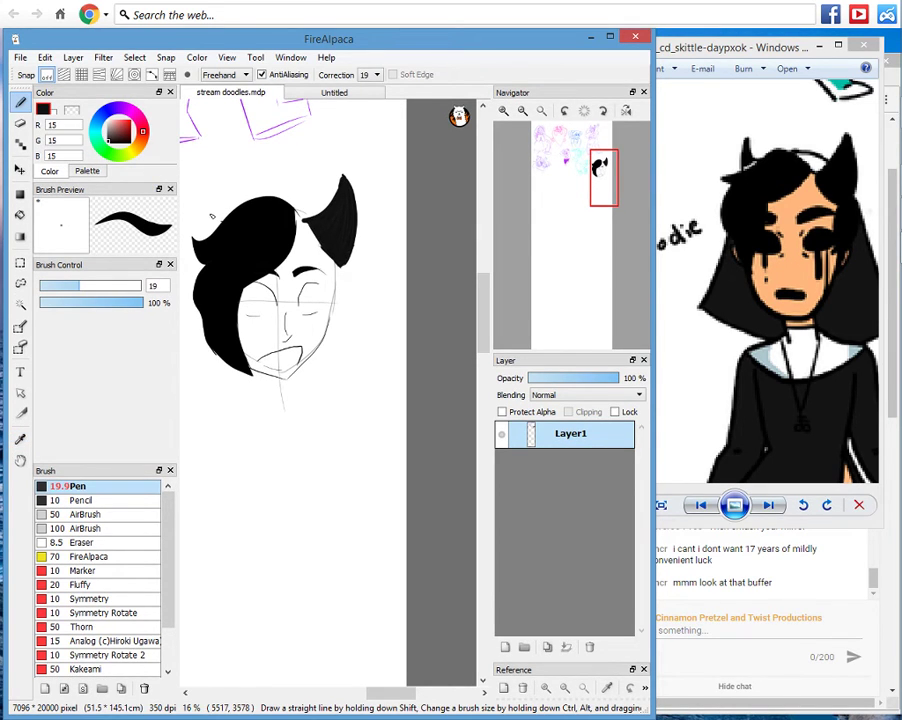
{"action": "left_click_drag", "start_coordinate": [204, 187], "coordinate": [222, 221]}
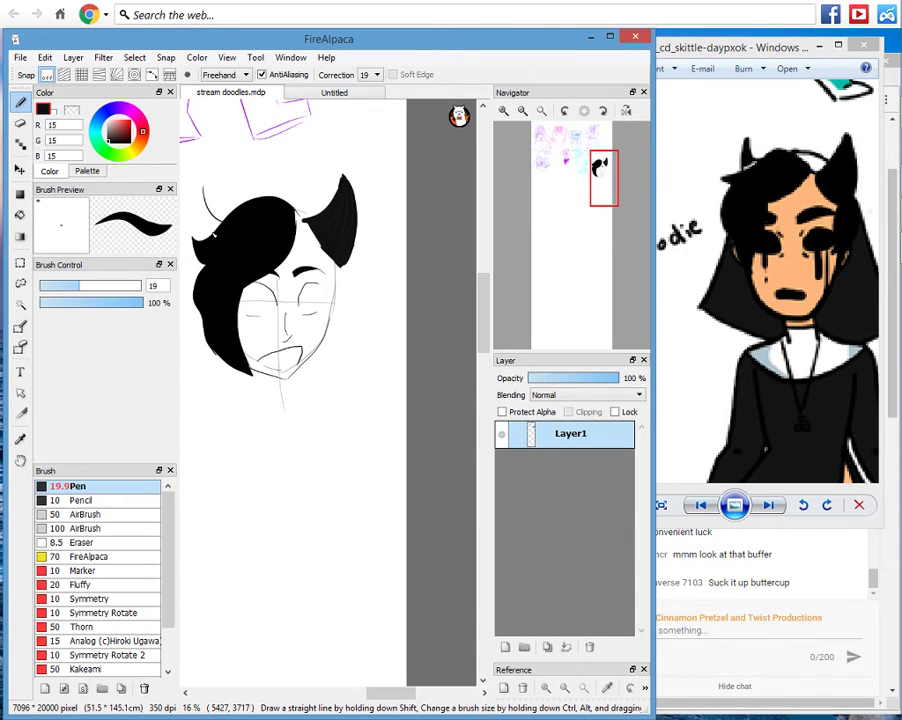
{"action": "key", "text": "ctrl+z"}
{"action": "left_click_drag", "start_coordinate": [200, 188], "coordinate": [194, 260]}
Line the hair's edge beside the new horn with white, and resample the finished horn's near-black for the Bucket tool.
{"action": "left_click", "coordinate": [110, 138]}
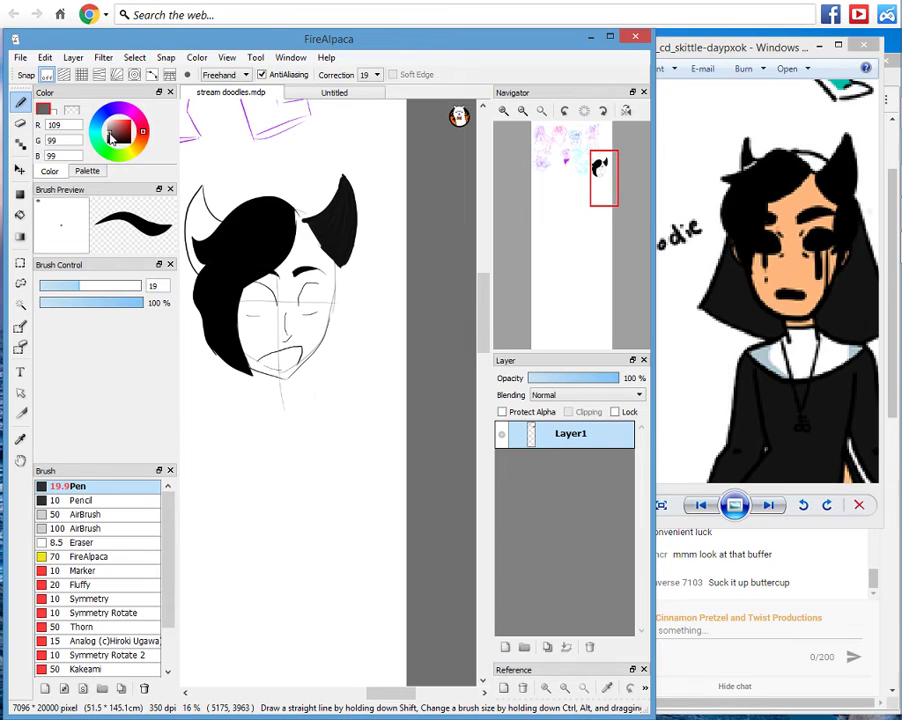
{"action": "left_click_drag", "start_coordinate": [110, 138], "coordinate": [106, 119]}
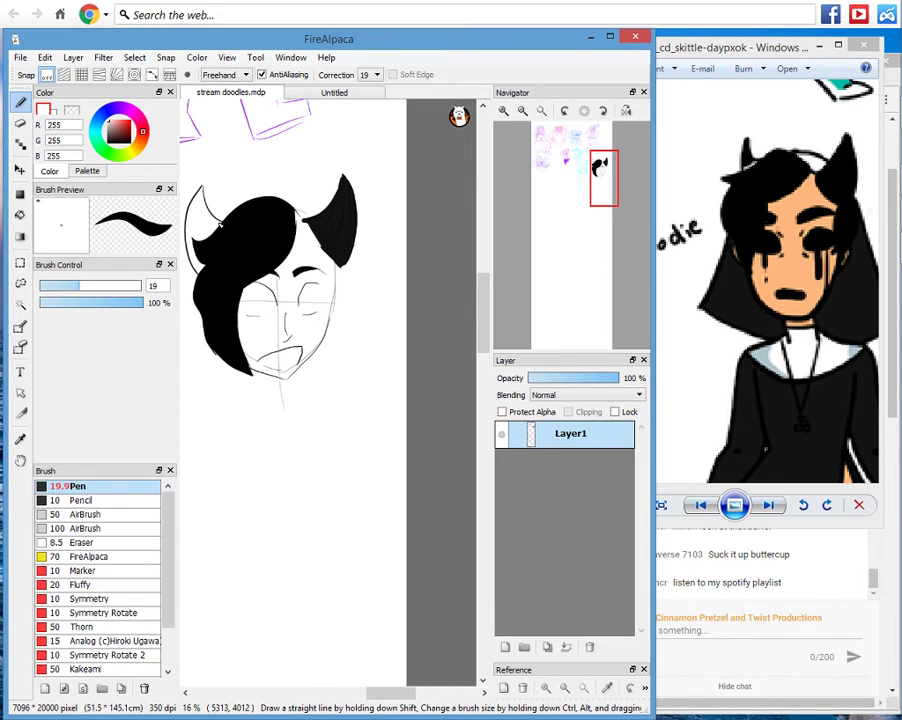
{"action": "key", "text": "i"}
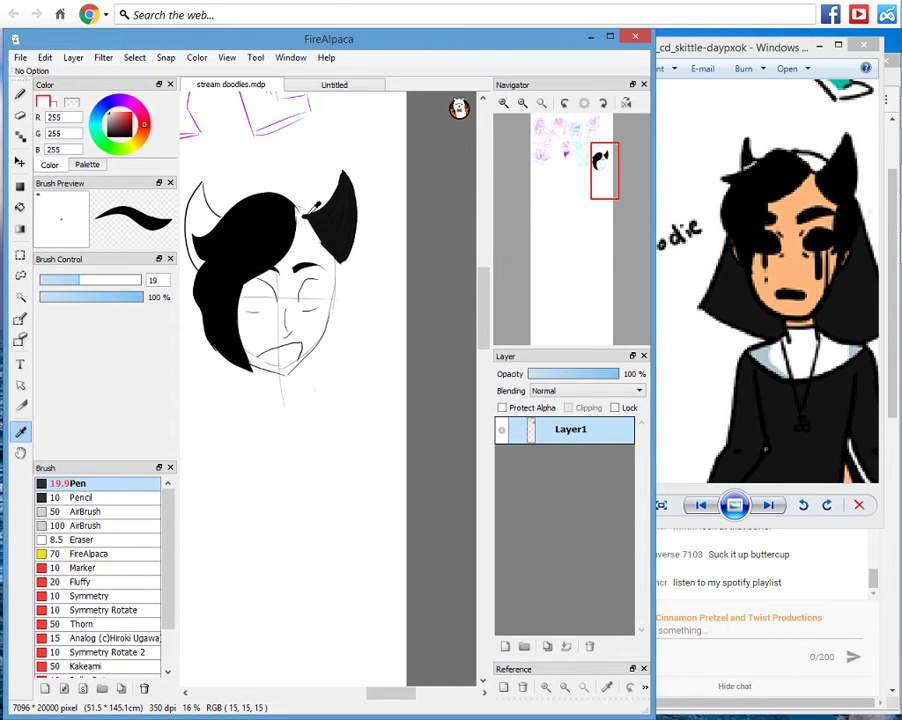
{"action": "left_click", "coordinate": [306, 213]}
{"action": "left_click", "coordinate": [20, 207]}
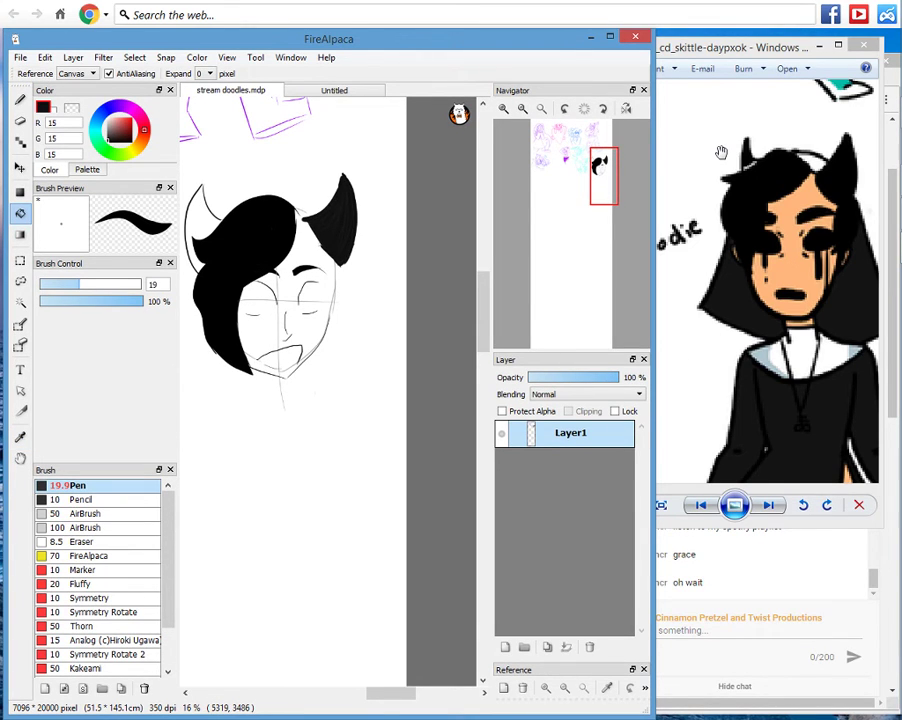
Minimize the reference image and post "no" and "go! child on repeat is now the only option" in the Chrome live chat.
{"action": "left_click", "coordinate": [820, 45]}
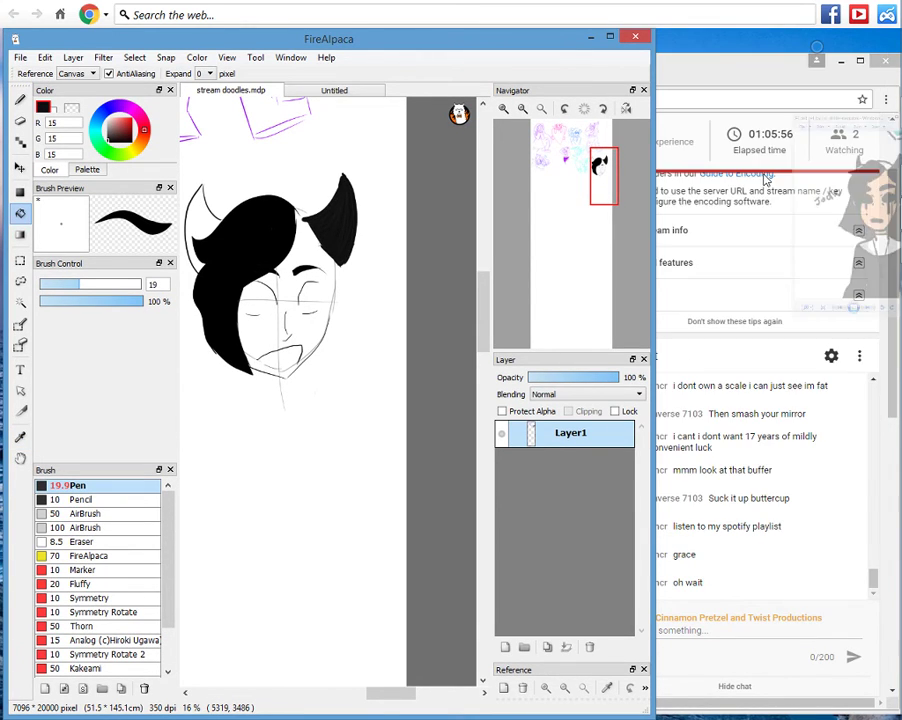
{"action": "left_click", "coordinate": [697, 458]}
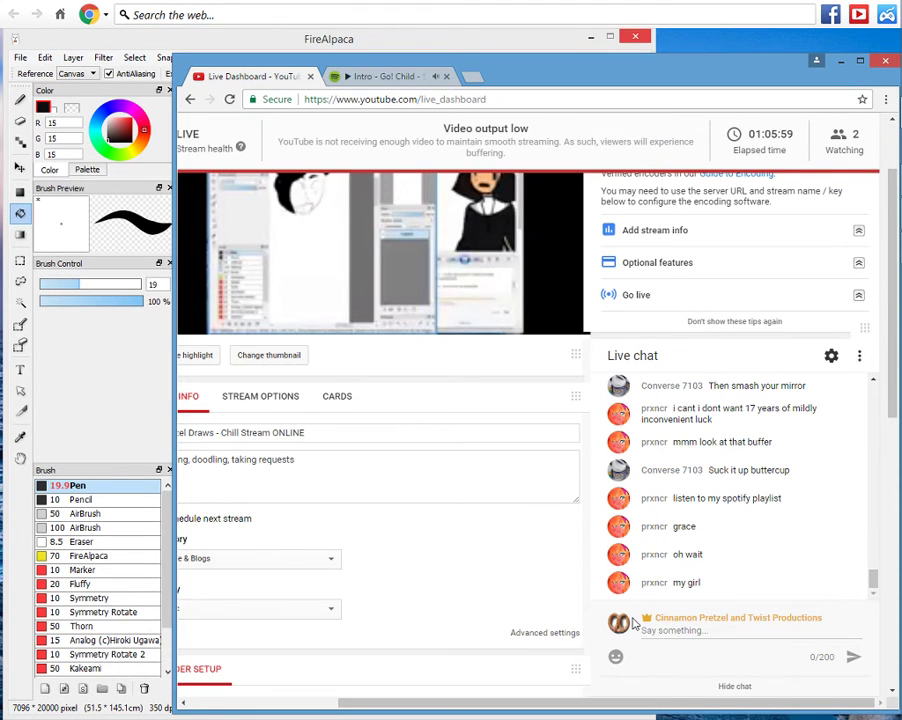
{"action": "left_click", "coordinate": [645, 621]}
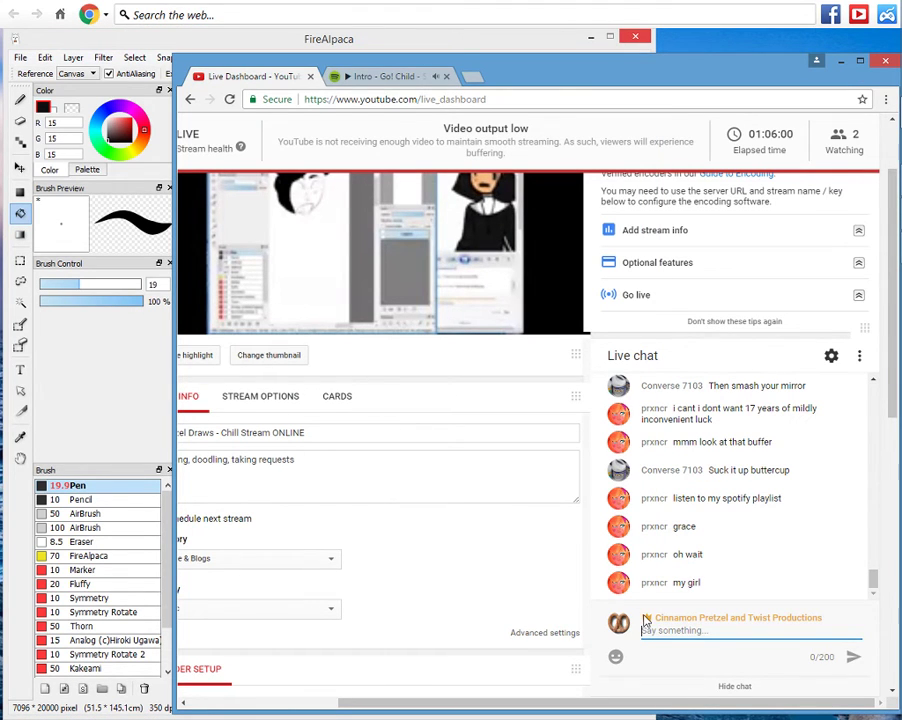
{"action": "type", "text": "no"}
{"action": "key", "text": "Return"}
{"action": "type", "text": "o"}
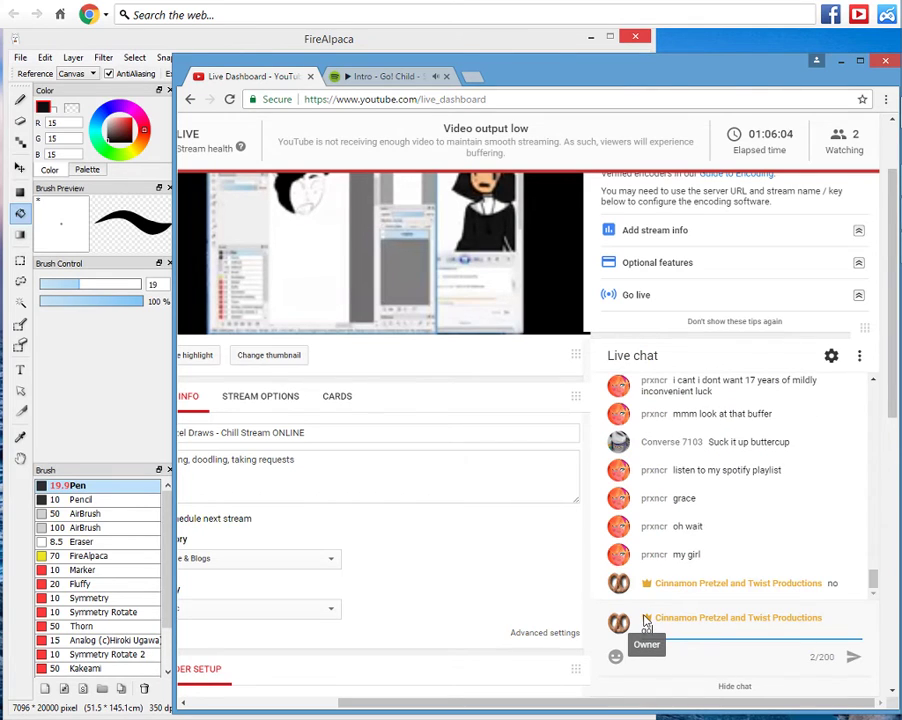
{"action": "type", "text": "k! child on repeat "}
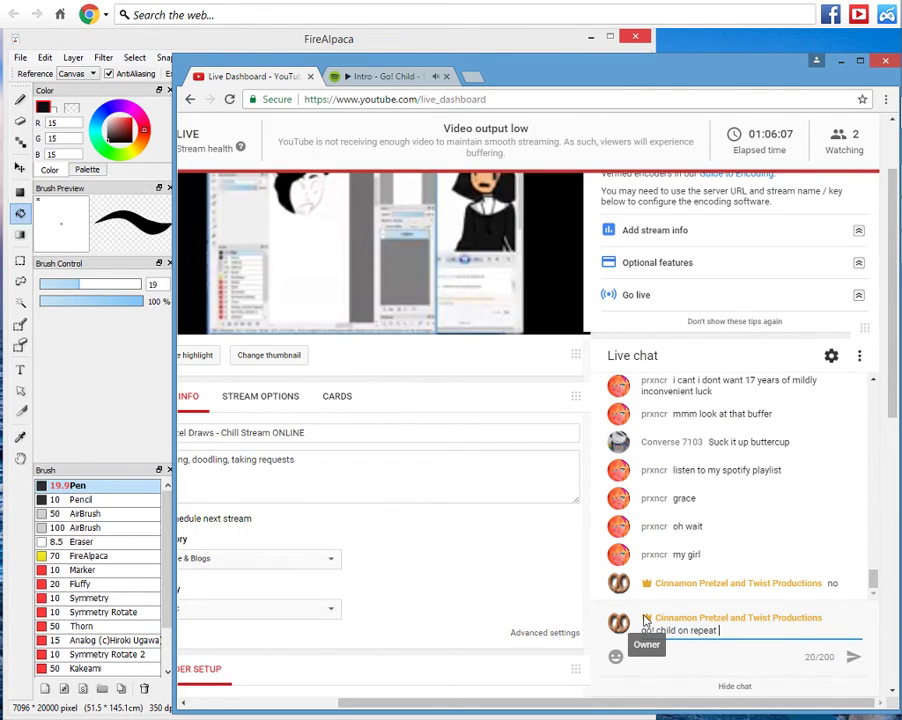
{"action": "type", "text": "is now the only op"}
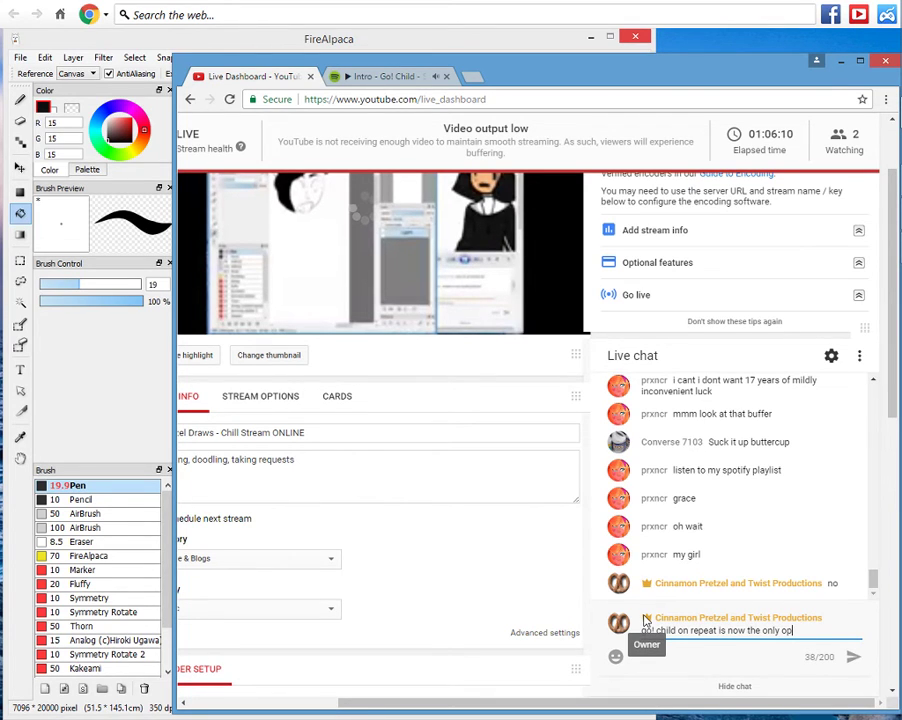
{"action": "type", "text": "tion"}
{"action": "key", "text": "Return"}
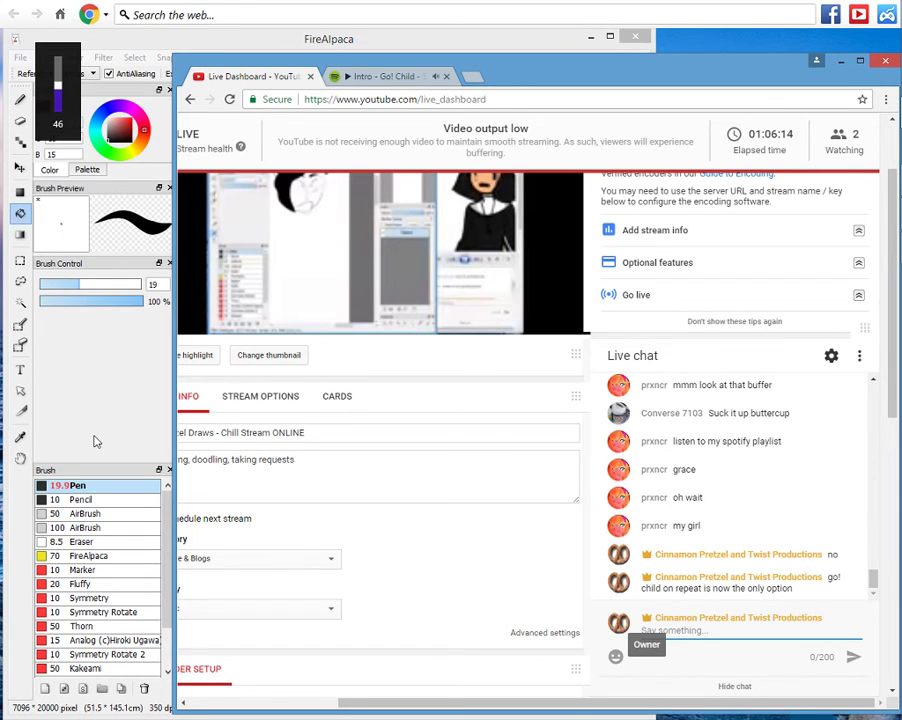
Raise the system volume to 56.
{"action": "key", "text": "XF86AudioRaiseVolume"}
{"action": "key", "text": "XF86AudioRaiseVolume"}
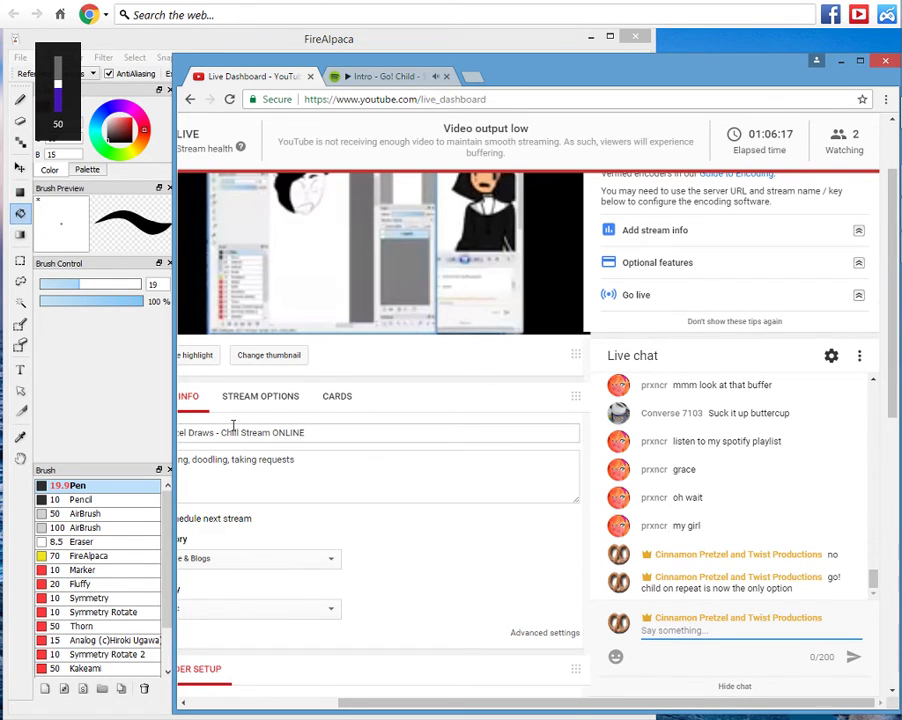
{"action": "key", "text": "XF86AudioRaiseVolume"}
{"action": "key", "text": "XF86AudioRaiseVolume"}
{"action": "key", "text": "XF86AudioRaiseVolume"}
Switch back to FireAlpaca, restore the Jodie reference image and undo the last near-black Bucket fill.
{"action": "left_click", "coordinate": [130, 412]}
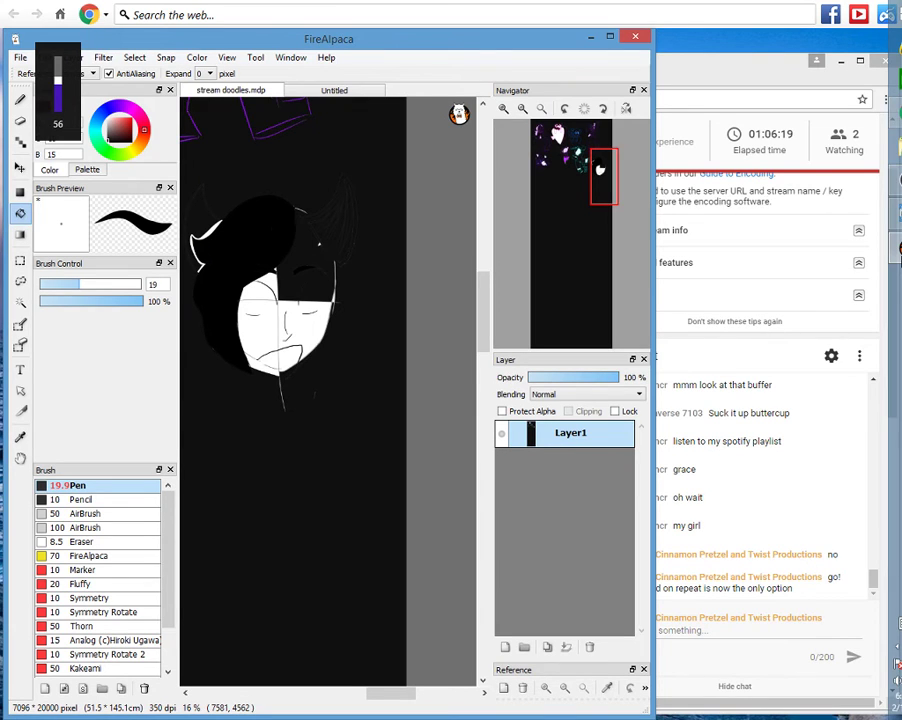
{"action": "left_click", "coordinate": [880, 214]}
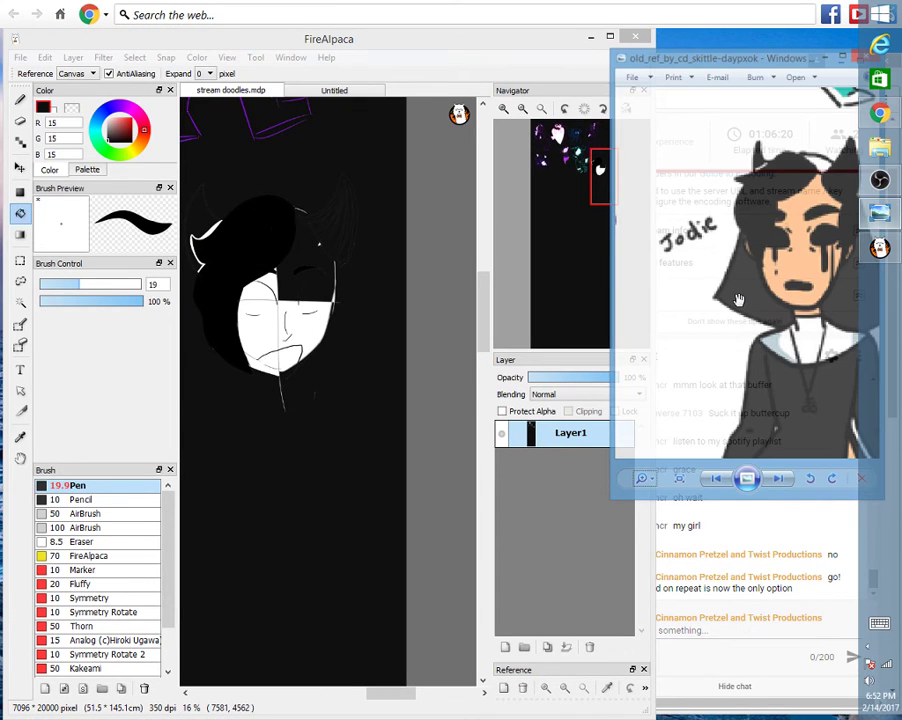
{"action": "left_click", "coordinate": [738, 299]}
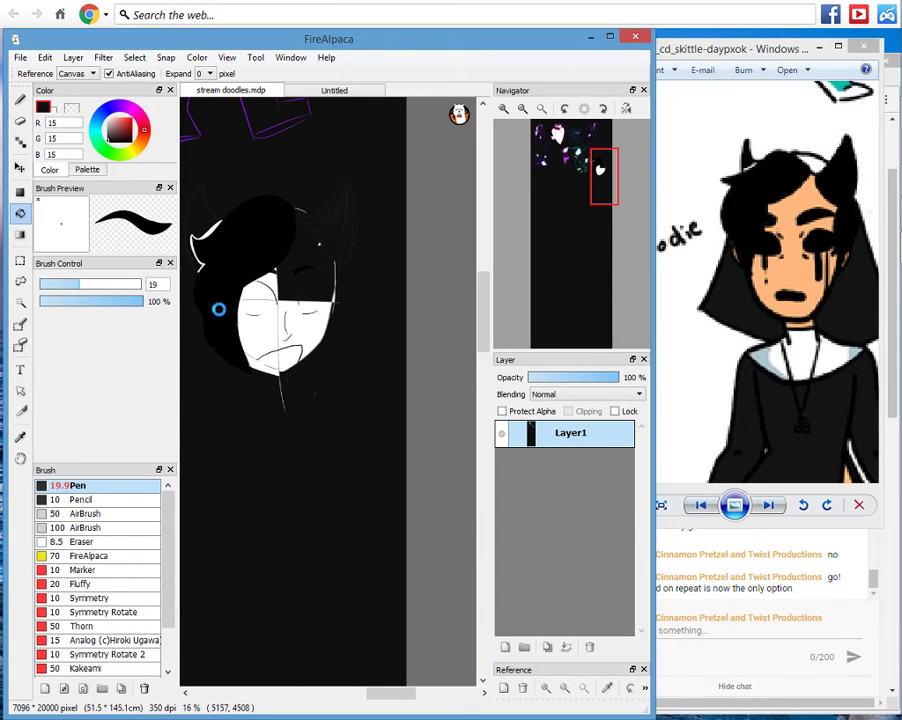
{"action": "key", "text": "ctrl+z"}
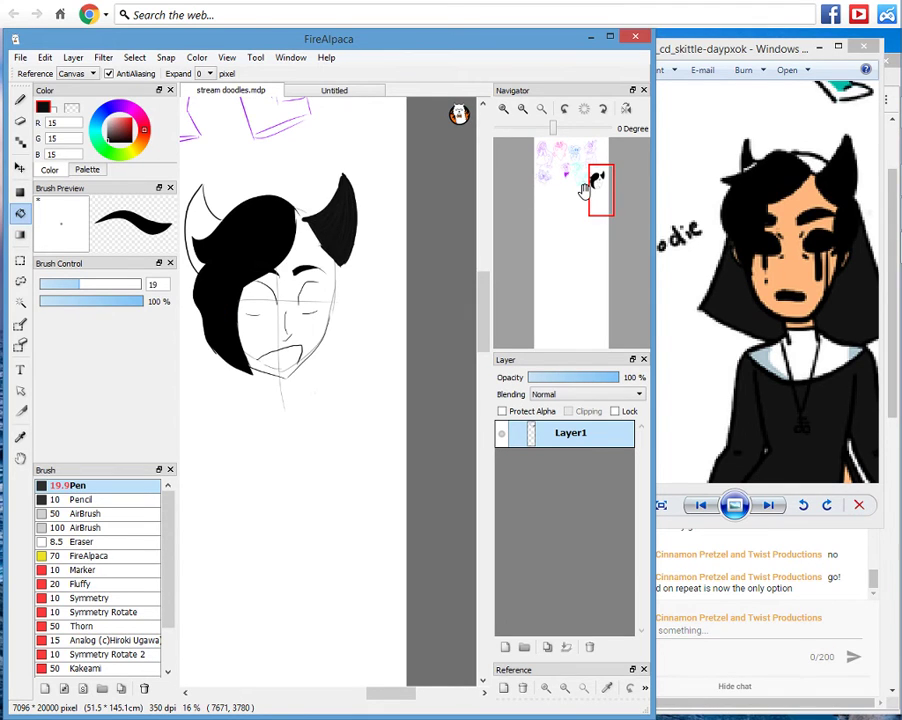
Close the gap at the new horn's tip with the Pen and fill the horn with RGB 15, 15, 15 using the Bucket tool.
{"action": "left_click_drag", "start_coordinate": [585, 190], "coordinate": [579, 170]}
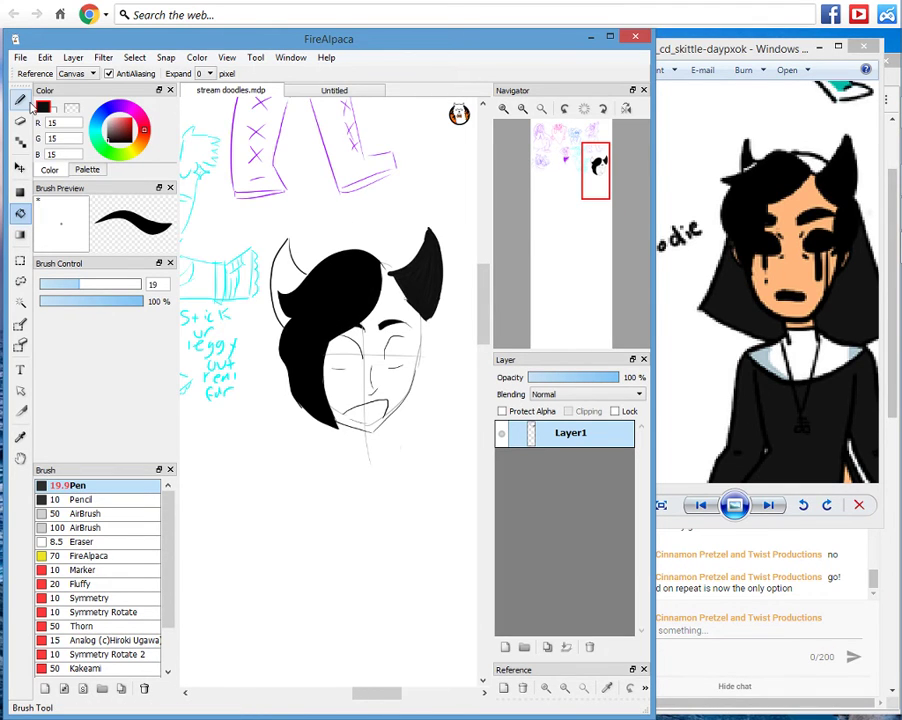
{"action": "left_click", "coordinate": [22, 101]}
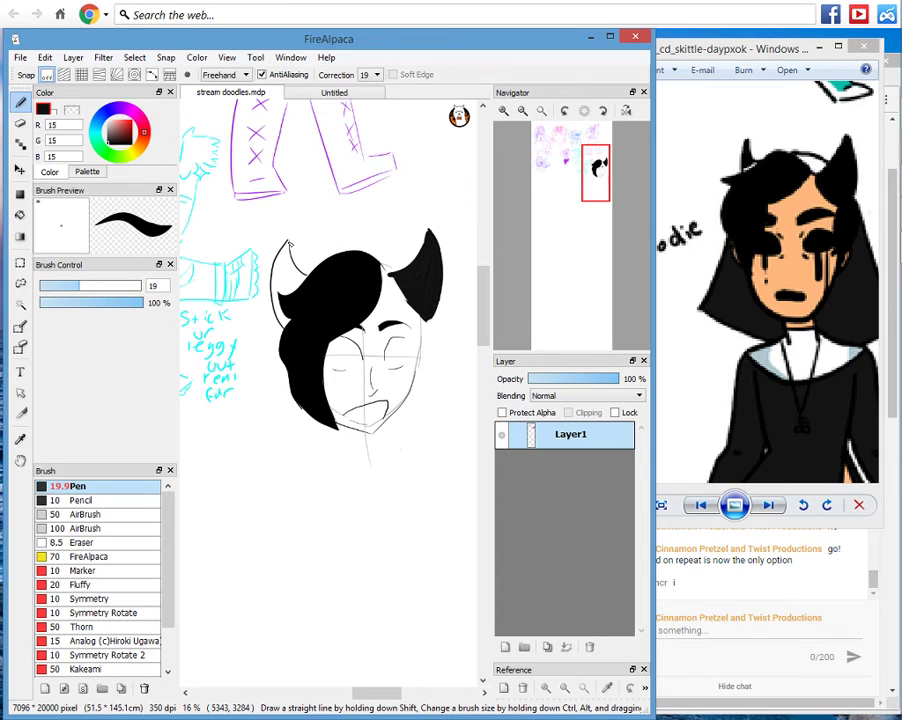
{"action": "left_click", "coordinate": [19, 213]}
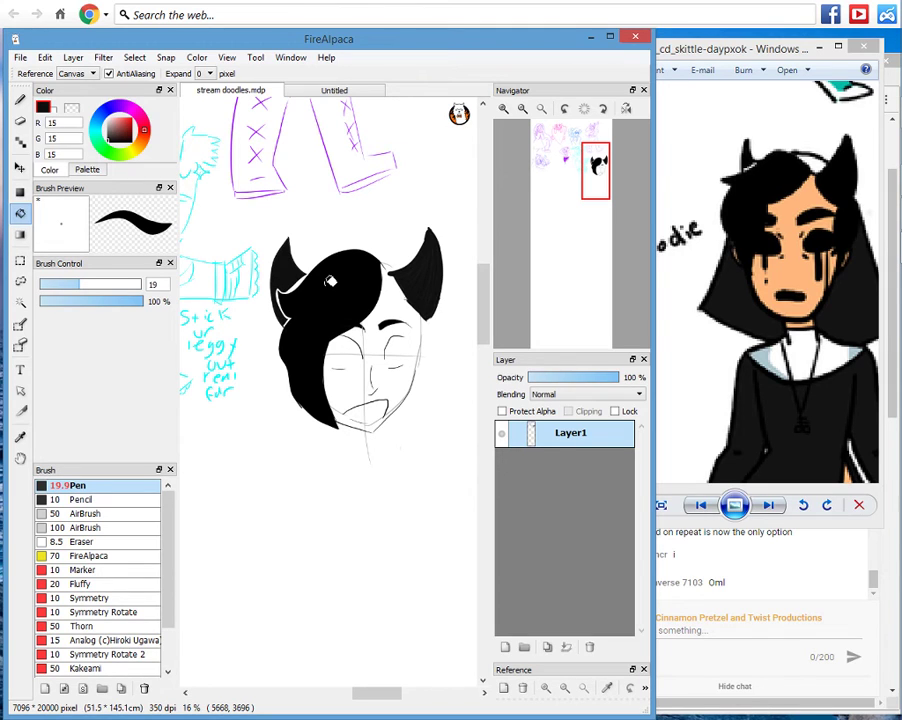
Sample black from the hair and draw a Pen line from the top of the hair to the base of the first horn.
{"action": "left_click", "coordinate": [20, 437]}
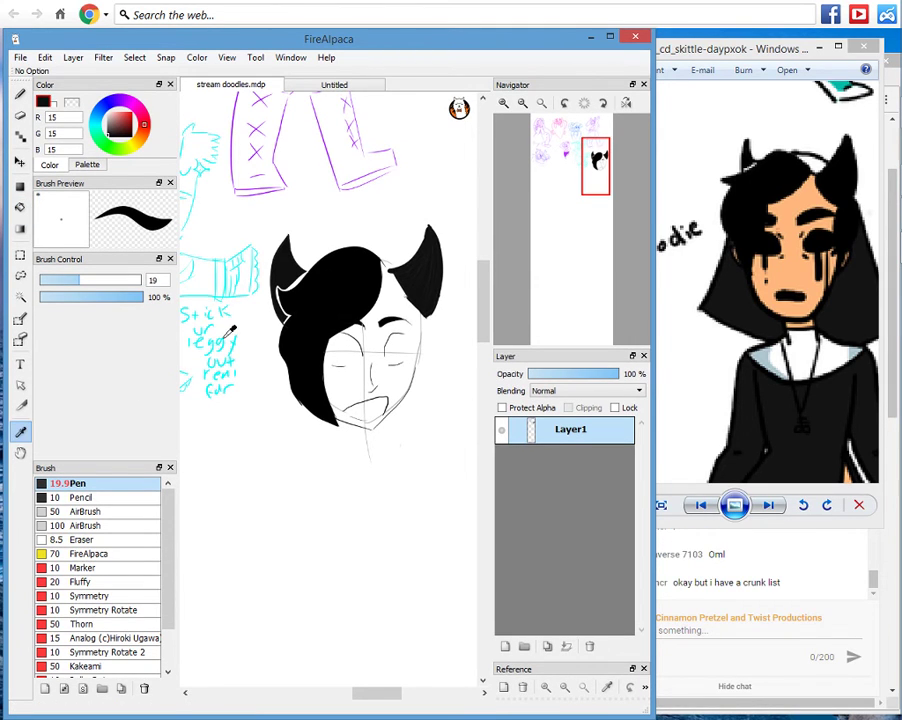
{"action": "left_click", "coordinate": [350, 284]}
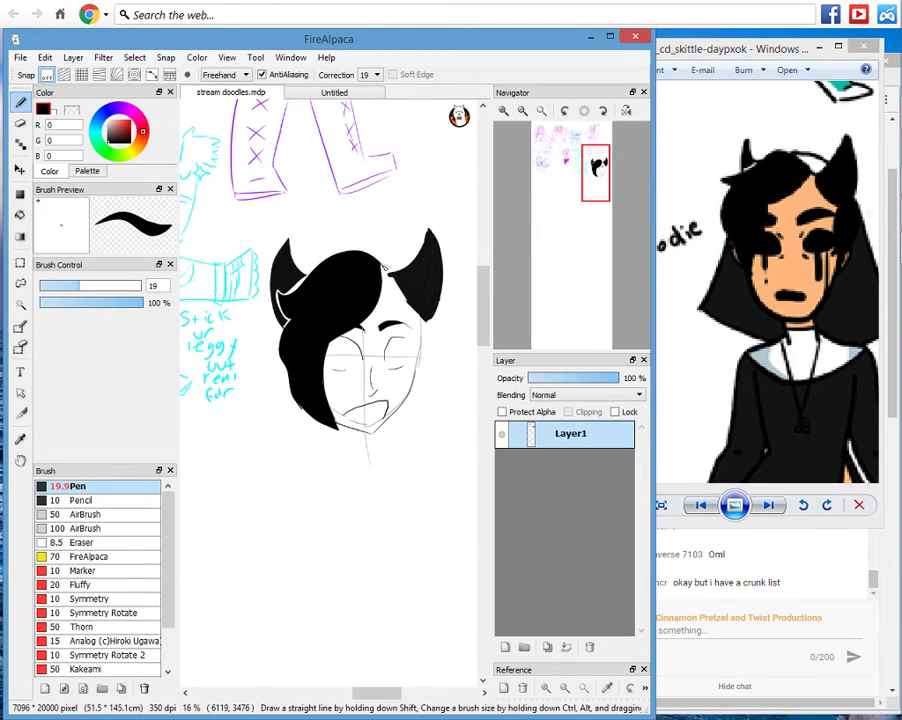
{"action": "left_click_drag", "start_coordinate": [383, 267], "coordinate": [405, 280]}
Minimize the Jodie reference image to read the live chat in Chrome.
{"action": "mouse_move", "coordinate": [578, 168]}
{"action": "left_click", "coordinate": [819, 47]}
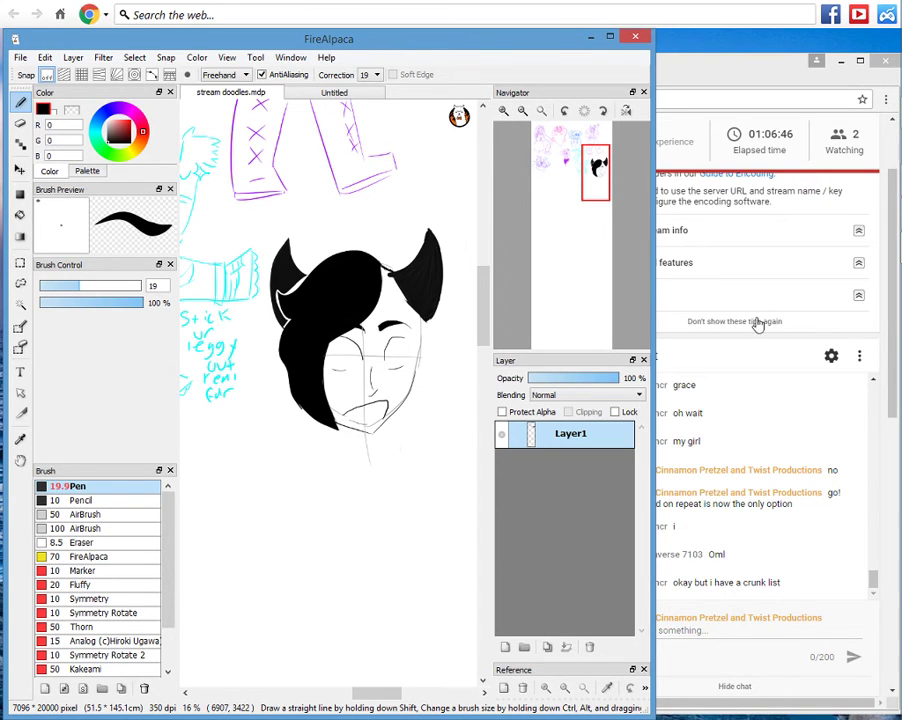
Read the new live chat messages in Chrome, restore the Jodie reference image and switch back to FireAlpaca.
{"action": "left_click", "coordinate": [674, 163]}
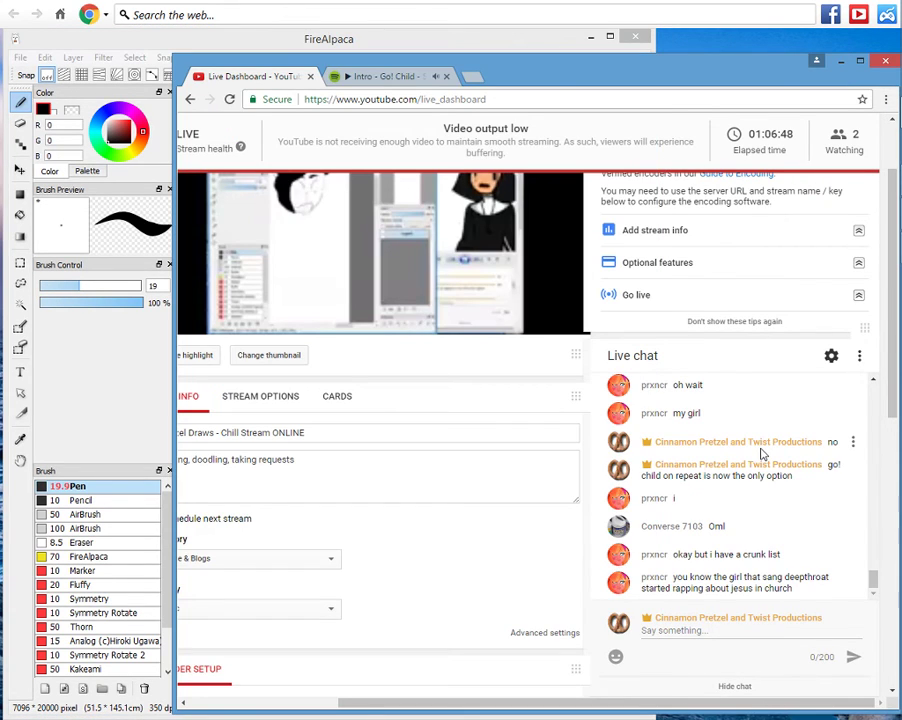
{"action": "left_click", "coordinate": [698, 655]}
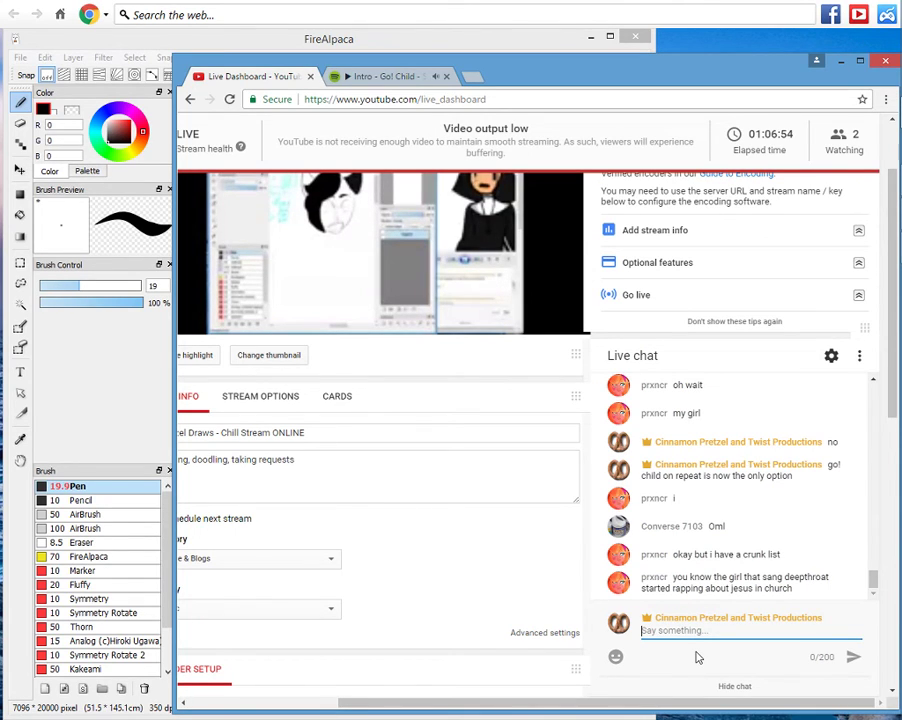
{"action": "mouse_move", "coordinate": [895, 272]}
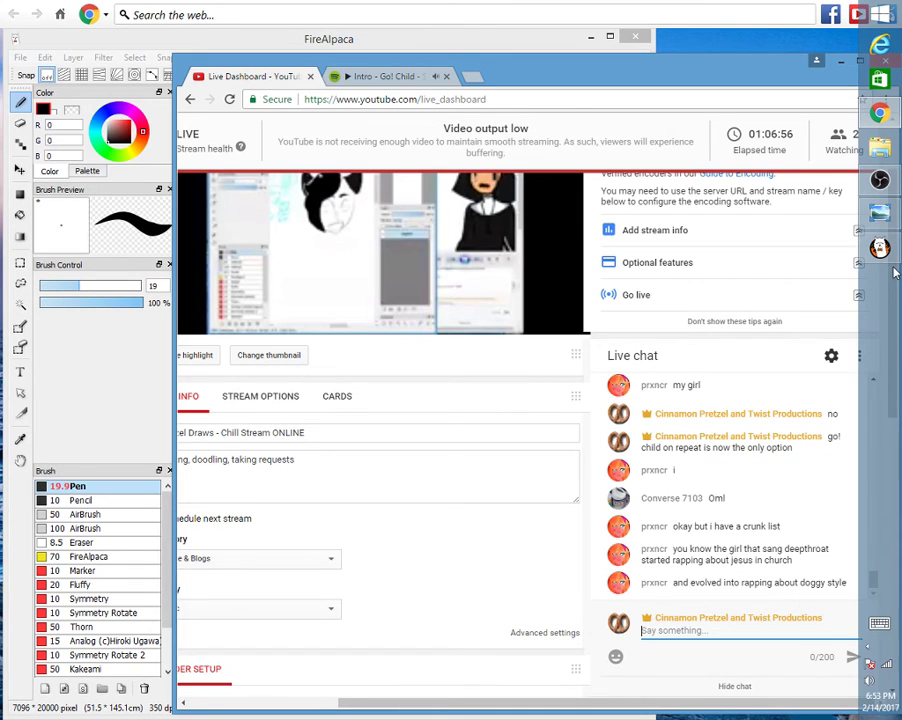
{"action": "left_click", "coordinate": [880, 247]}
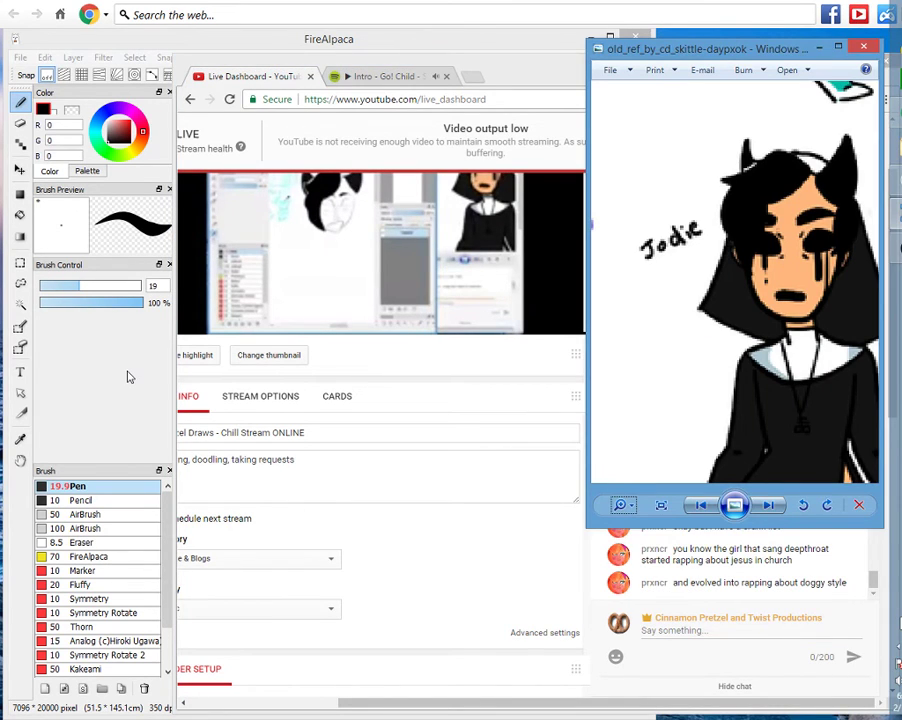
{"action": "left_click", "coordinate": [127, 377]}
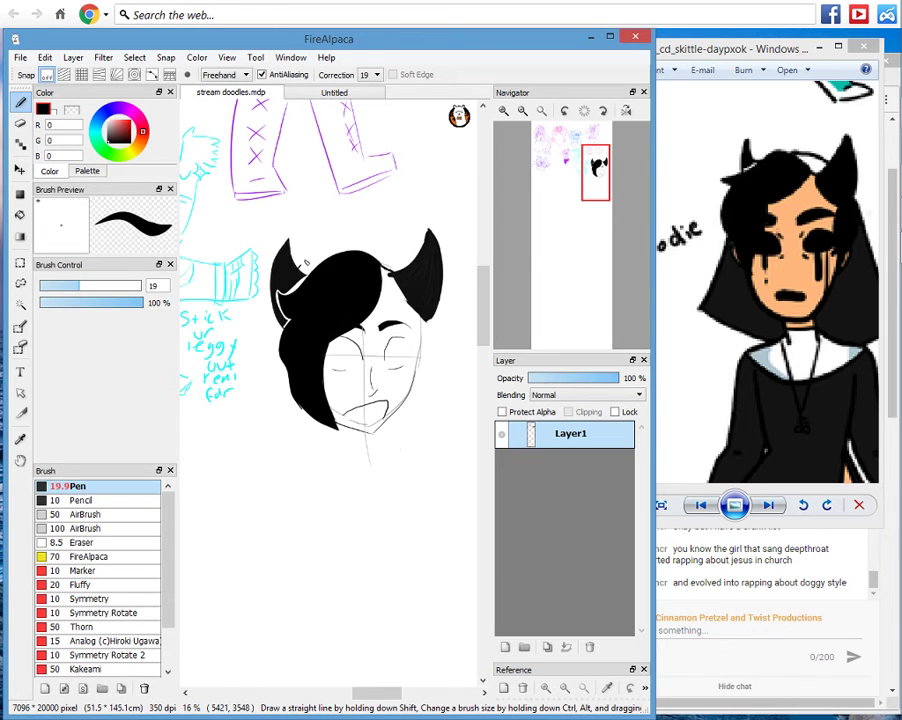
Draw a curved black Pen line arching over the hair from one horn to the other.
{"action": "mouse_move", "coordinate": [321, 252]}
{"action": "left_mouse_down"}
{"action": "mouse_move", "coordinate": [358, 244]}
{"action": "mouse_move", "coordinate": [418, 253]}
{"action": "left_mouse_up"}
{"action": "left_click_drag", "start_coordinate": [348, 244], "coordinate": [284, 264]}
{"action": "key", "text": "ctrl+z"}
{"action": "mouse_move", "coordinate": [412, 262]}
{"action": "left_mouse_down"}
{"action": "mouse_move", "coordinate": [374, 249]}
{"action": "mouse_move", "coordinate": [312, 254]}
{"action": "left_mouse_up"}
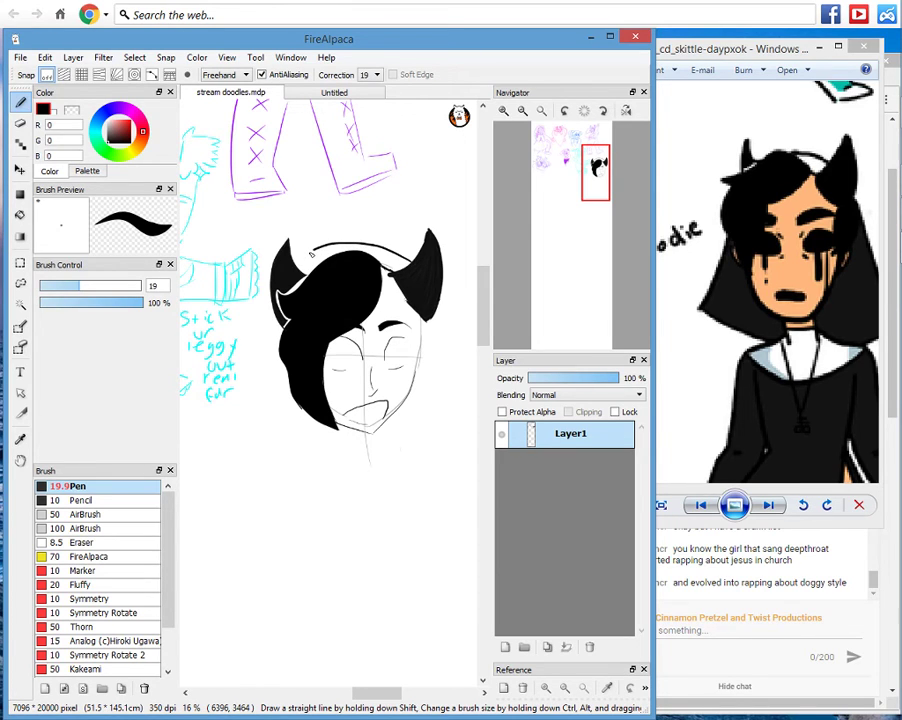
{"action": "key", "text": "ctrl+y"}
Set the Pen size to 36 with Correction at 19 and sample white from the canvas.
{"action": "left_click", "coordinate": [21, 438]}
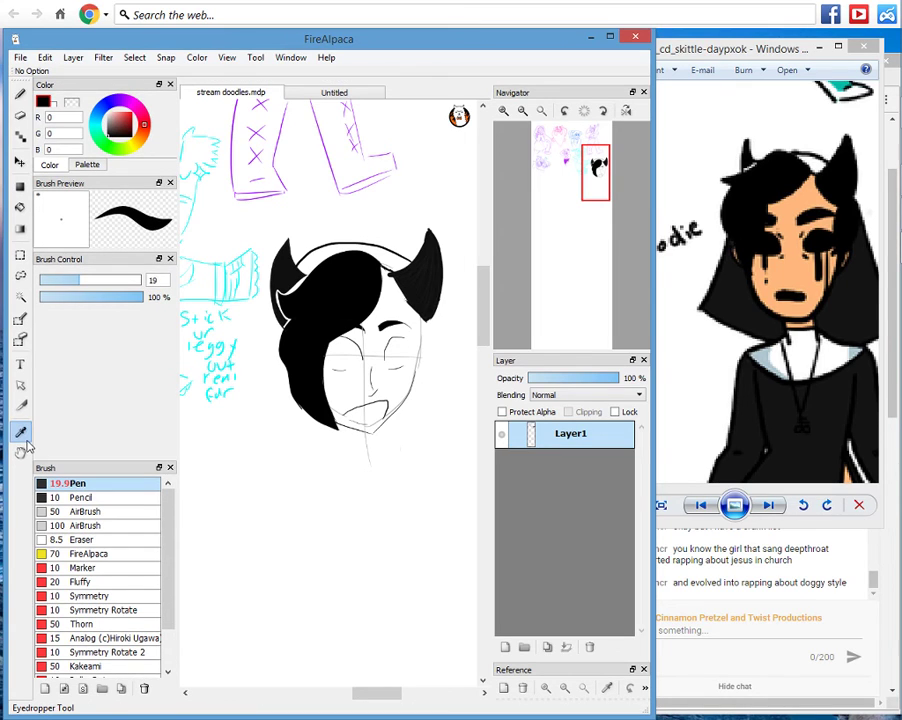
{"action": "key", "text": "b"}
{"action": "left_click", "coordinate": [93, 287]}
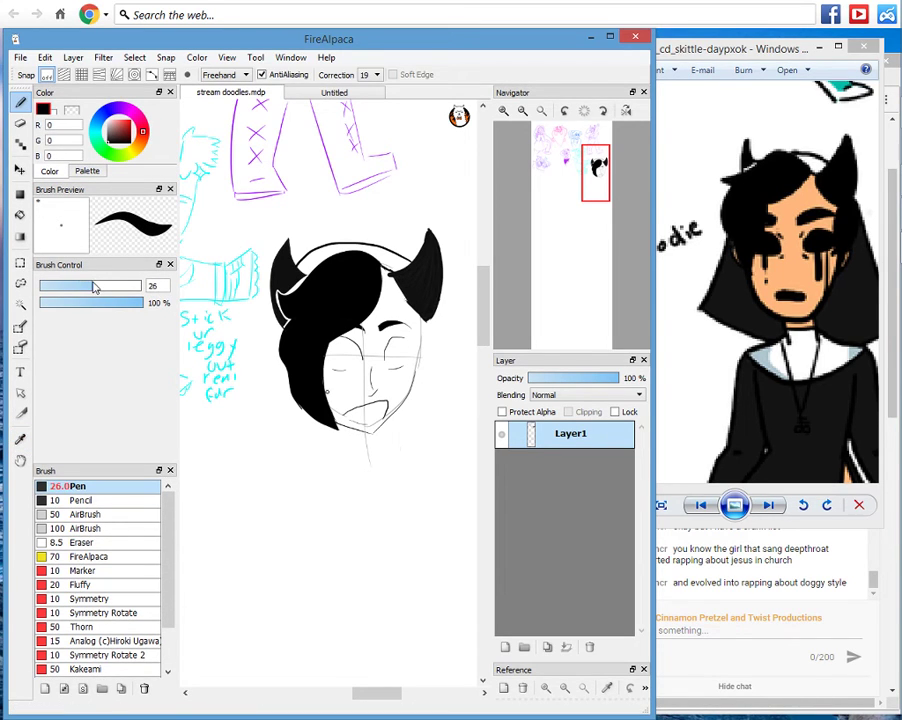
{"action": "left_click_drag", "start_coordinate": [93, 287], "coordinate": [102, 287]}
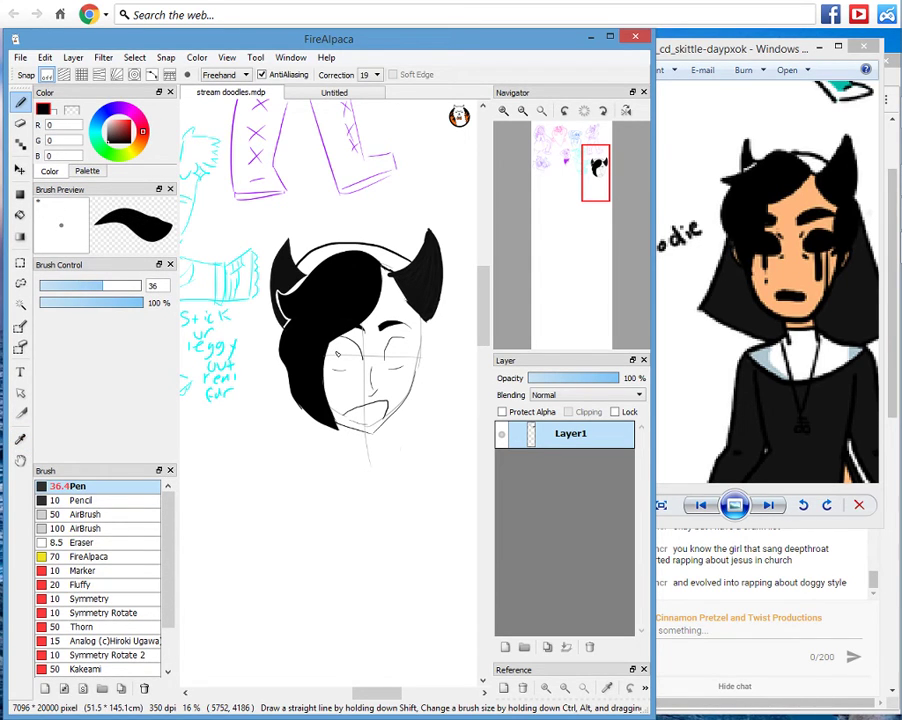
{"action": "left_click", "coordinate": [368, 75]}
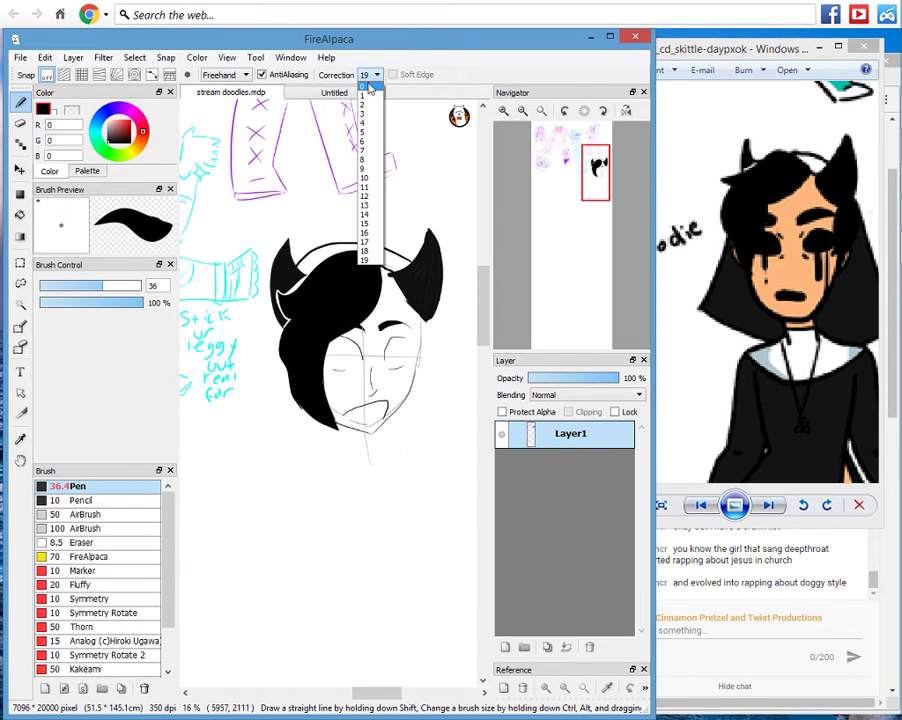
{"action": "left_click", "coordinate": [367, 85]}
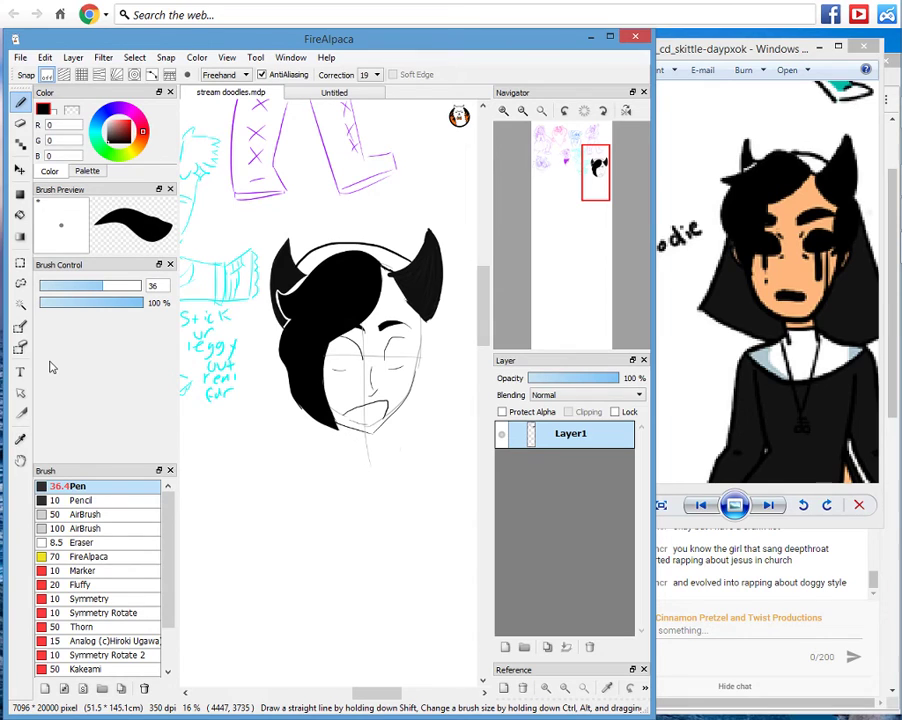
{"action": "left_click", "coordinate": [20, 440]}
{"action": "left_click", "coordinate": [228, 226]}
{"action": "left_click", "coordinate": [20, 99]}
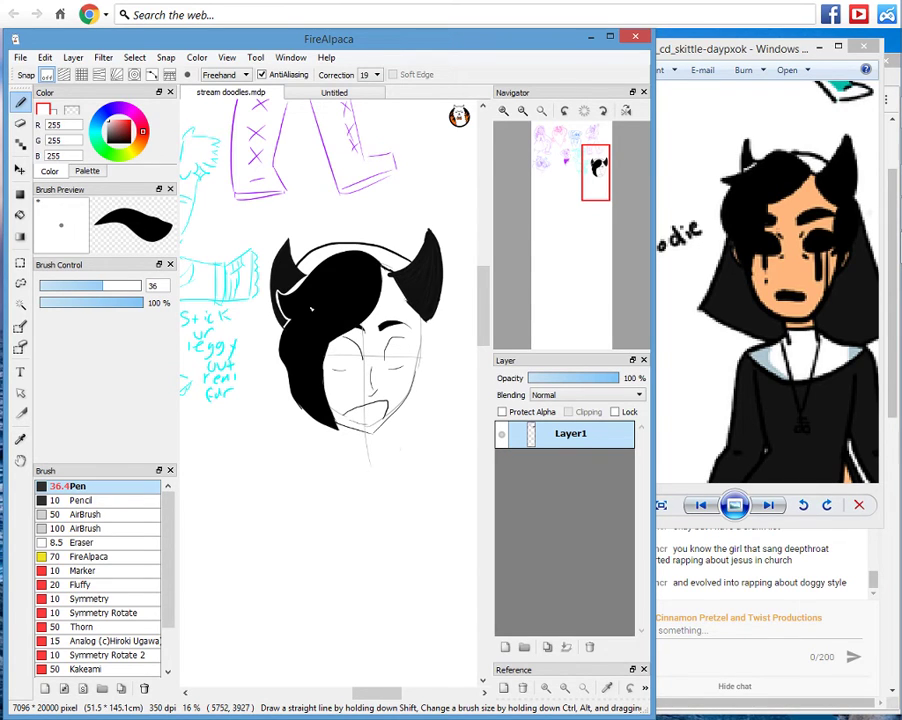
Set the Pen size to 20, sample black from the eyebrow and touch up the other eyebrow's end beside the hair.
{"action": "left_click", "coordinate": [45, 286]}
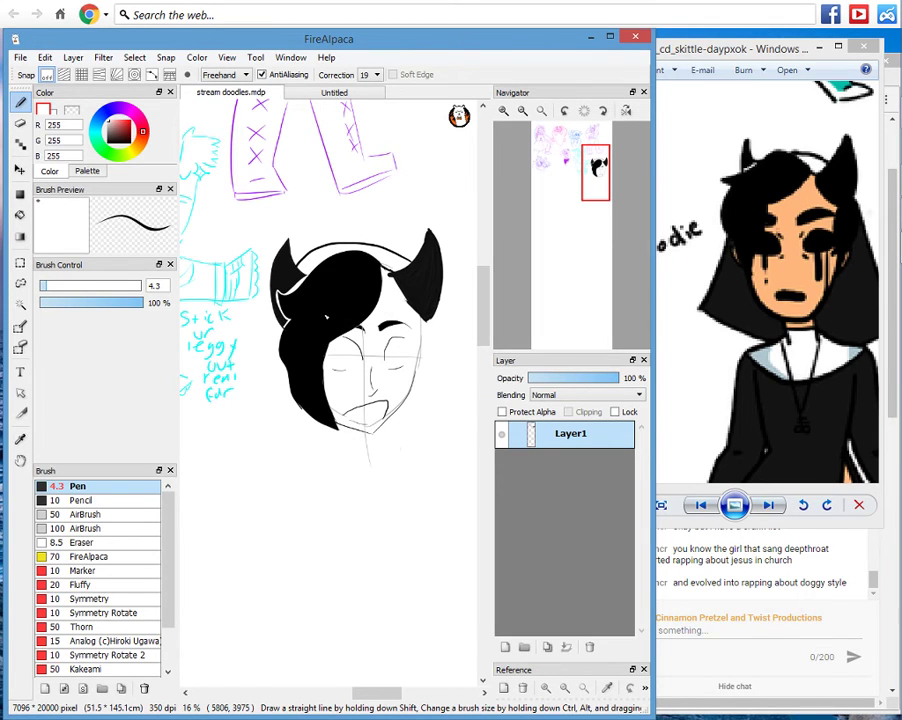
{"action": "left_click", "coordinate": [48, 286]}
{"action": "left_click_drag", "start_coordinate": [48, 286], "coordinate": [81, 292]}
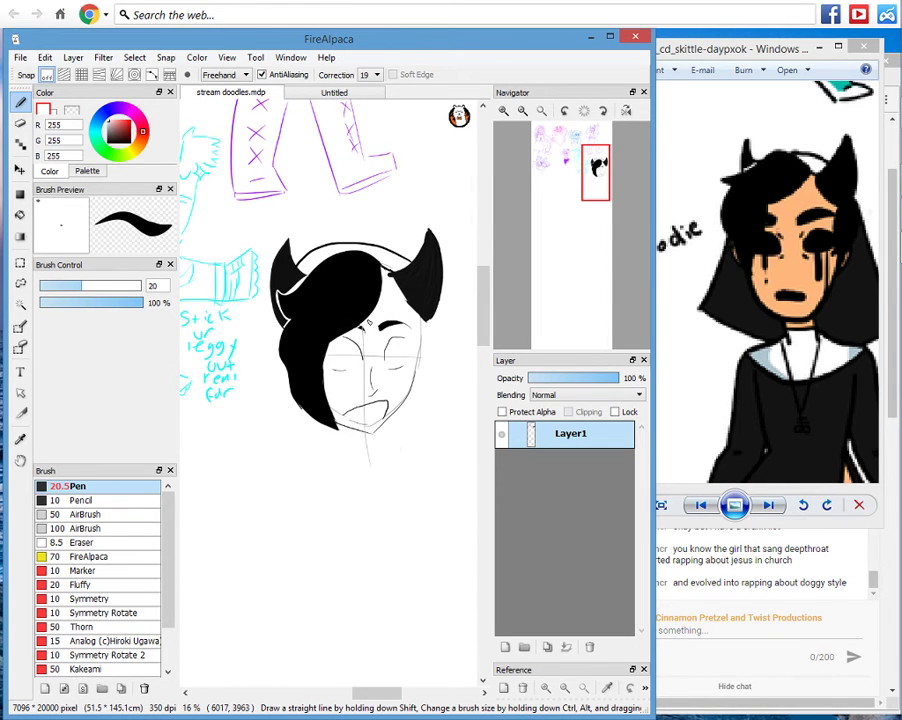
{"action": "key", "text": "alt"}
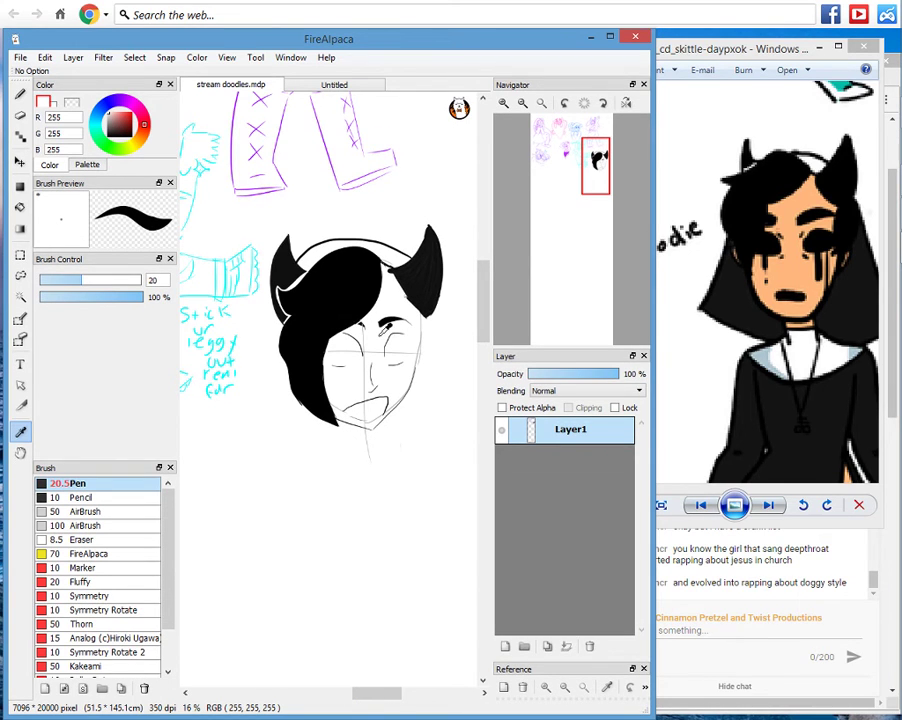
{"action": "left_click", "coordinate": [384, 327]}
{"action": "left_click", "coordinate": [20, 95]}
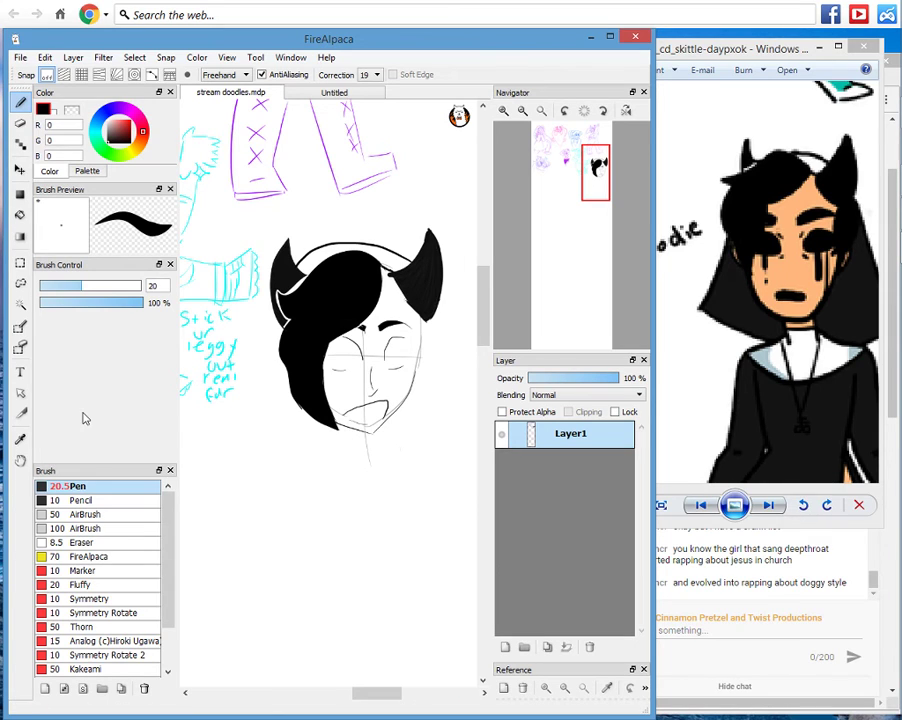
Outline the lower edge of the eye beside the hair with the Pen at size 10.3 and fill the eye black with the Bucket.
{"action": "left_click", "coordinate": [107, 286]}
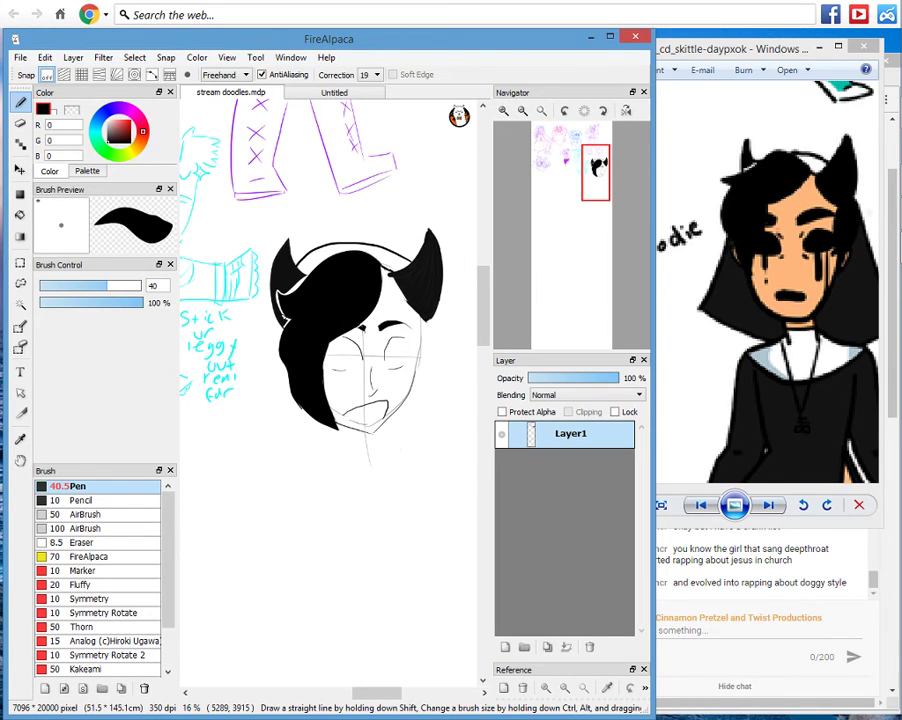
{"action": "key", "text": "XF86AudioLowerVolume"}
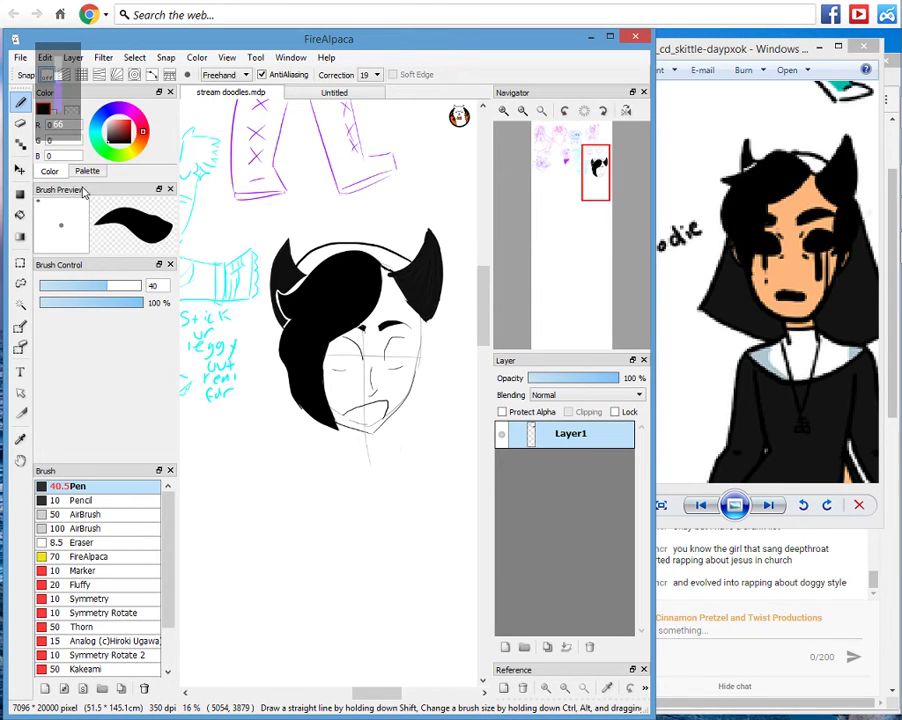
{"action": "left_click", "coordinate": [60, 286]}
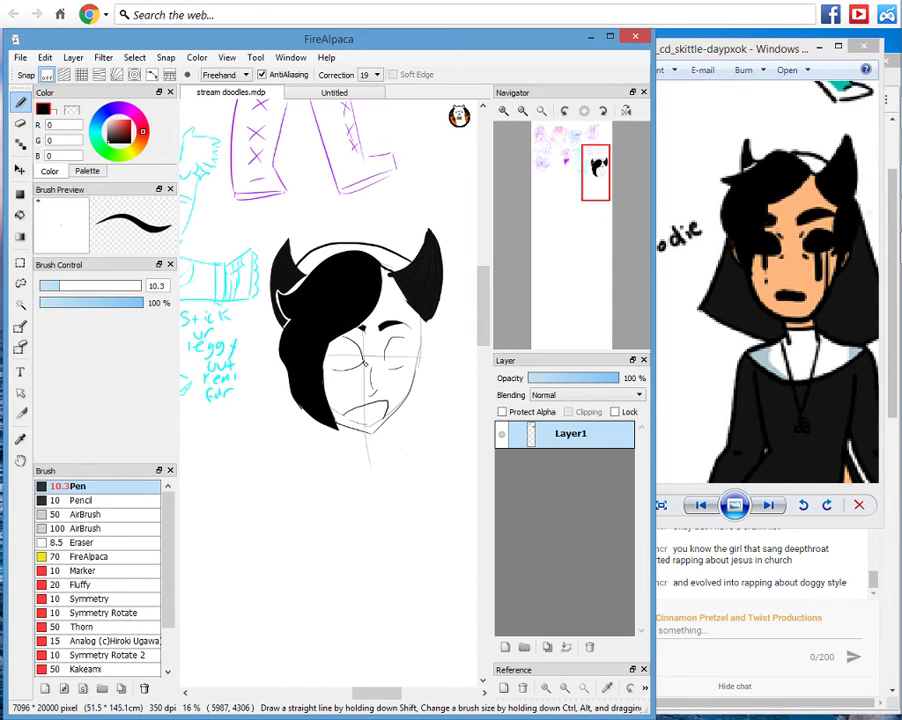
{"action": "left_click", "coordinate": [21, 217]}
{"action": "left_click", "coordinate": [345, 350]}
{"action": "left_click", "coordinate": [21, 103]}
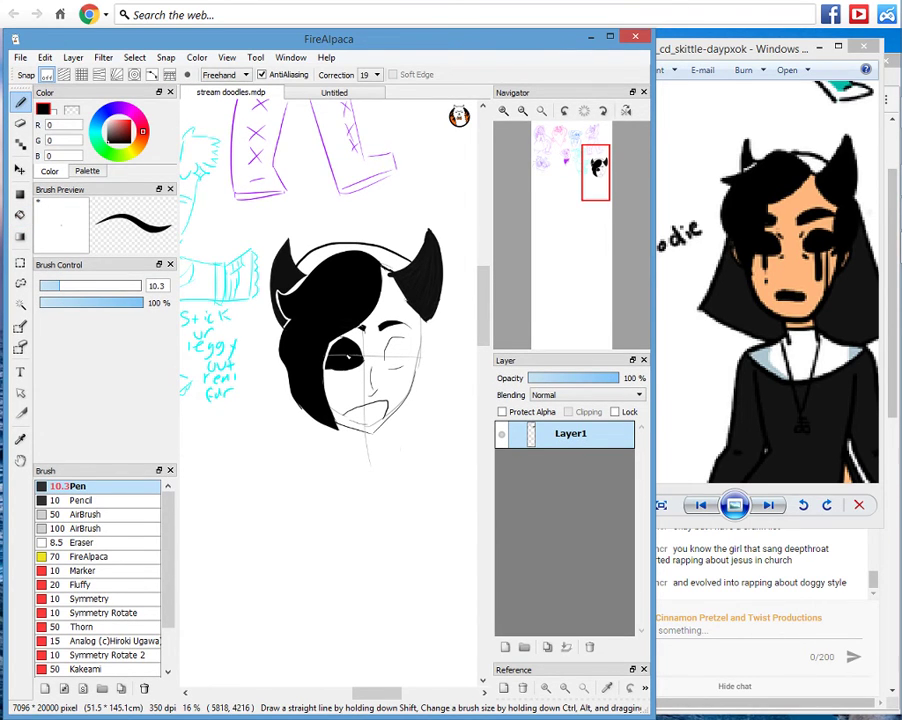
Undo the stray Pen stroke on the filled eye, close the other eye's outline and fill its upper part black with the Bucket.
{"action": "left_click_drag", "start_coordinate": [349, 356], "coordinate": [360, 359]}
{"action": "key", "text": "ctrl+z"}
{"action": "left_click_drag", "start_coordinate": [411, 358], "coordinate": [404, 338]}
{"action": "key", "text": "g"}
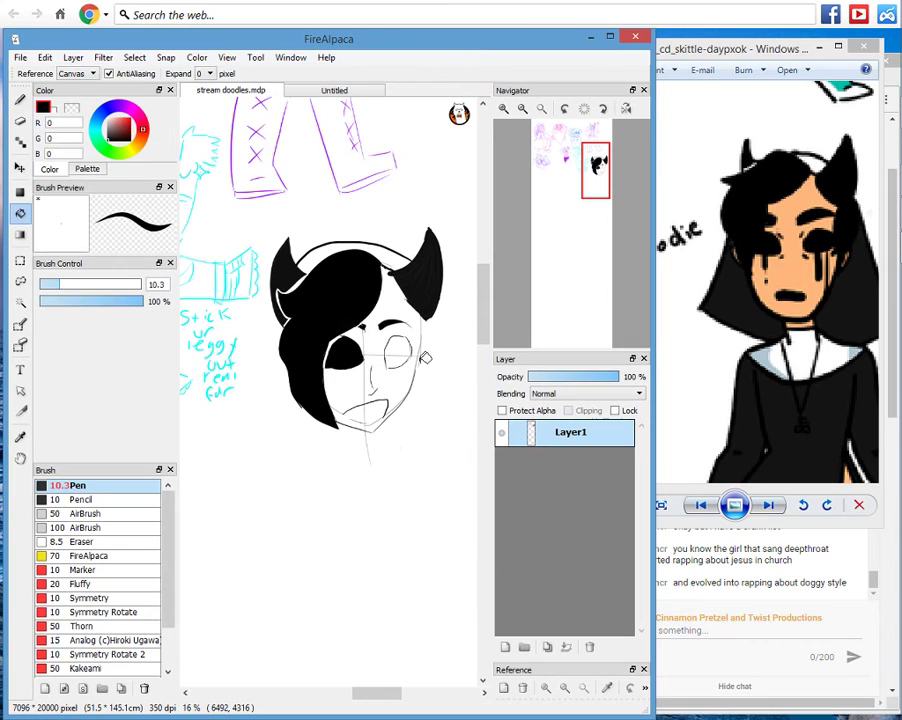
{"action": "left_click", "coordinate": [21, 104]}
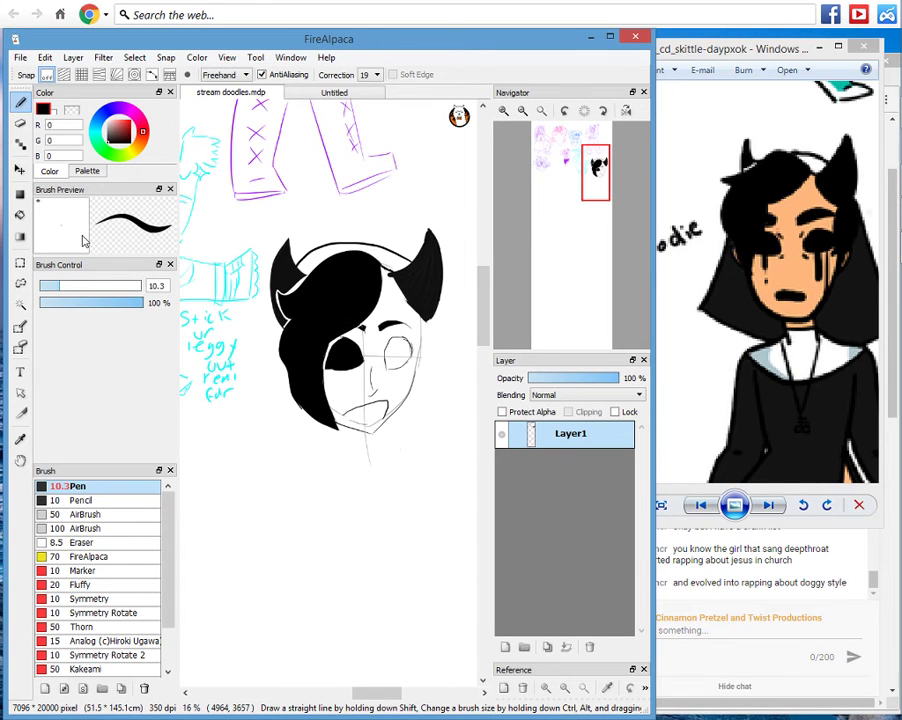
{"action": "key", "text": "g"}
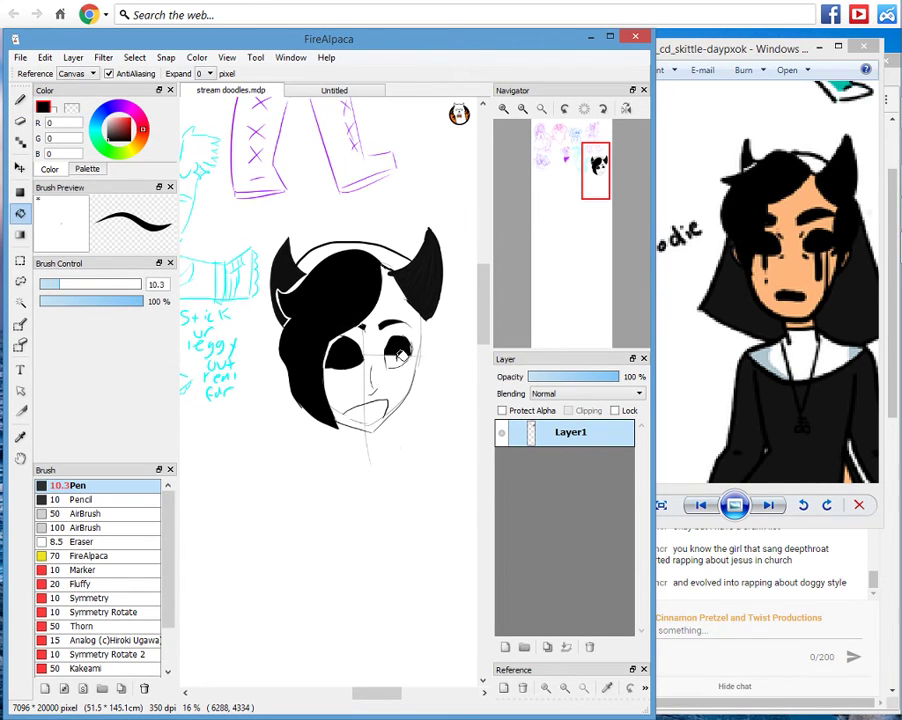
{"action": "left_click", "coordinate": [400, 355]}
Try to fill the lower part of the second eye black with the Bucket and undo the fill.
{"action": "key", "text": "b"}
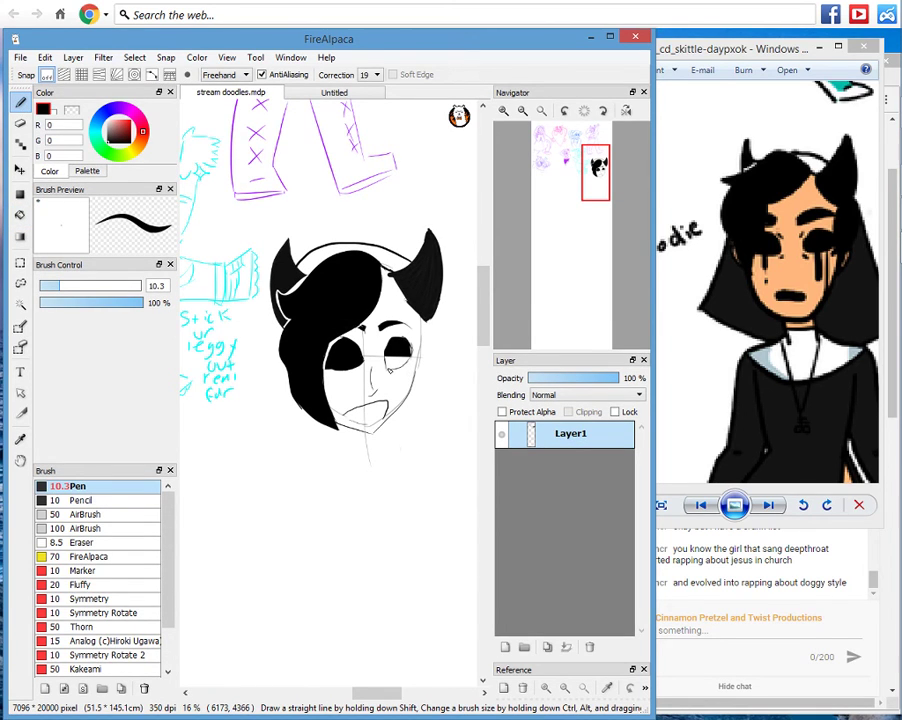
{"action": "key", "text": "g"}
{"action": "left_click", "coordinate": [392, 385]}
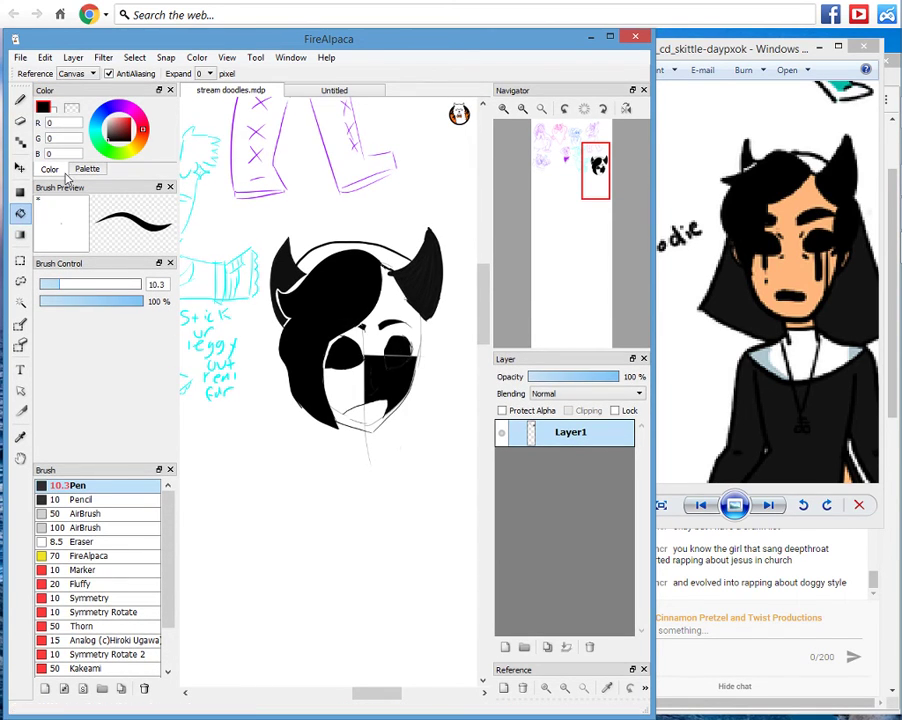
{"action": "key", "text": "ctrl+z"}
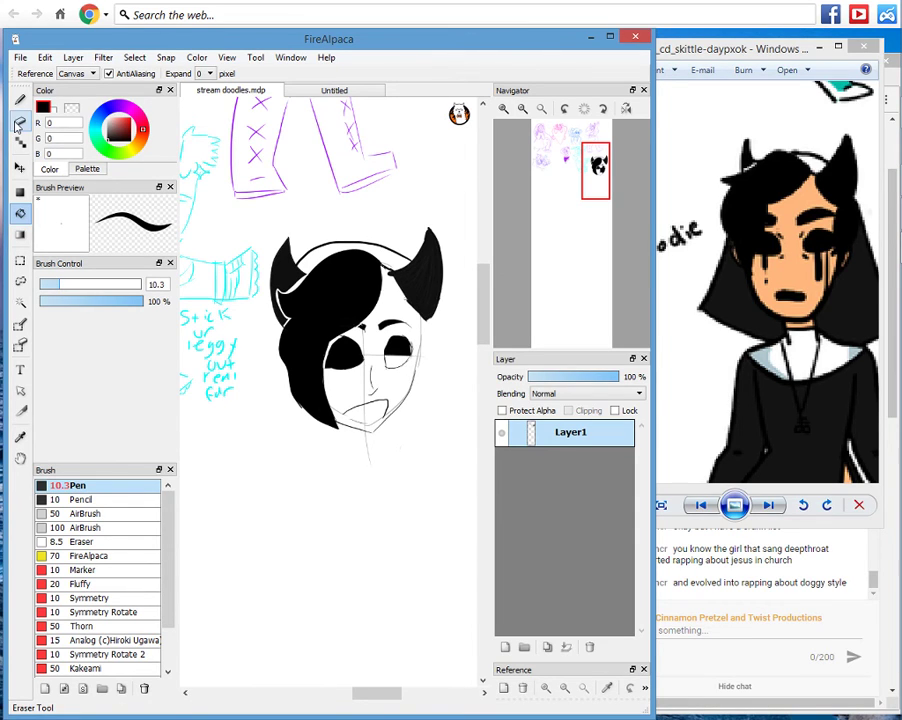
Set the Pen size to 21 and Correction to 0, and paint black into the second eye's lower inner part.
{"action": "key", "text": "b"}
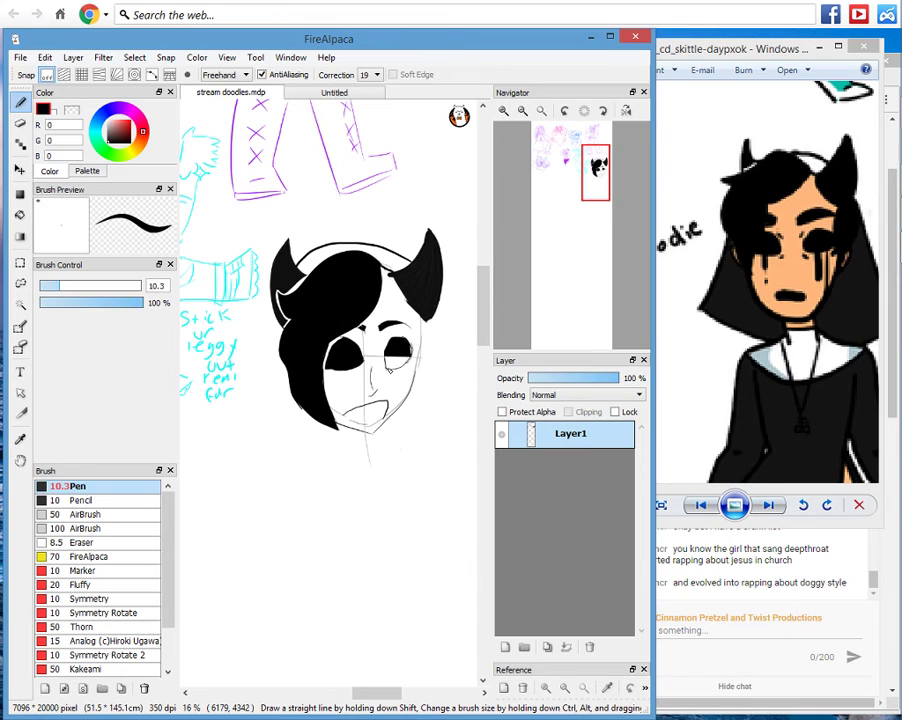
{"action": "left_click", "coordinate": [20, 214]}
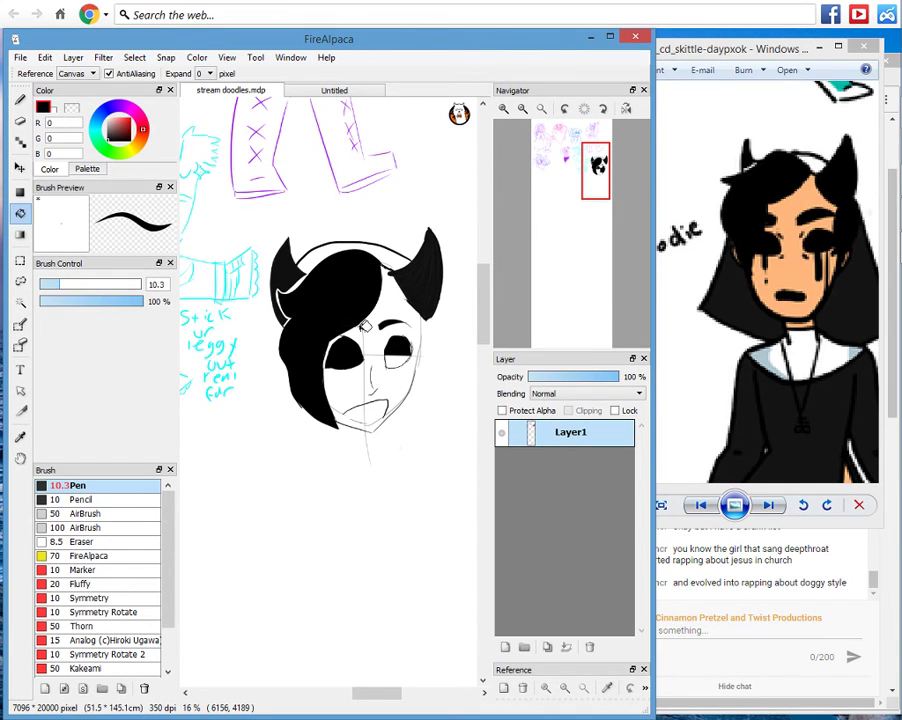
{"action": "key", "text": "b"}
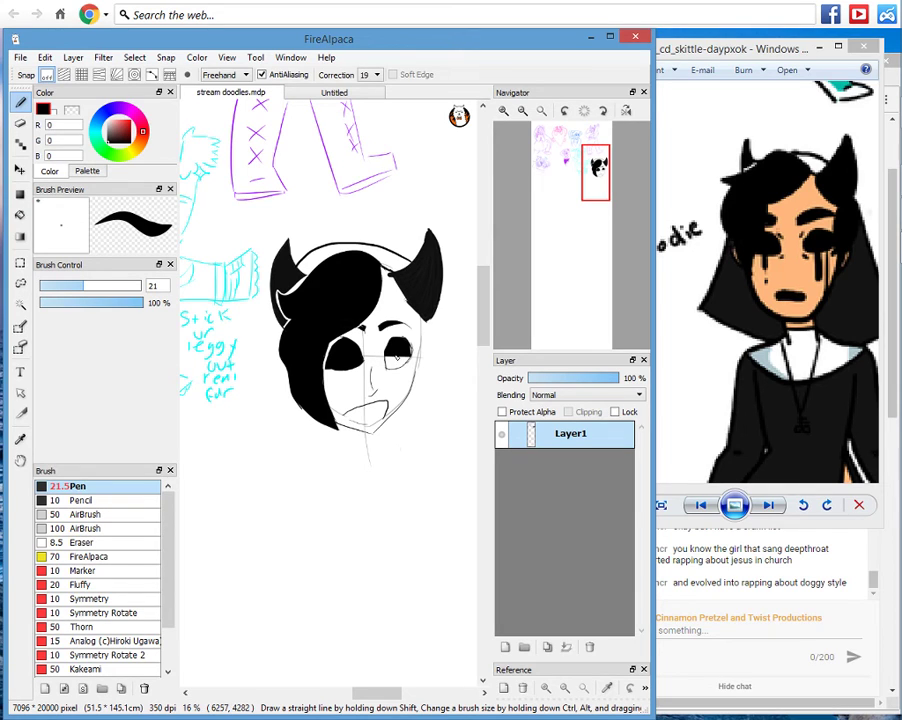
{"action": "left_click", "coordinate": [372, 76]}
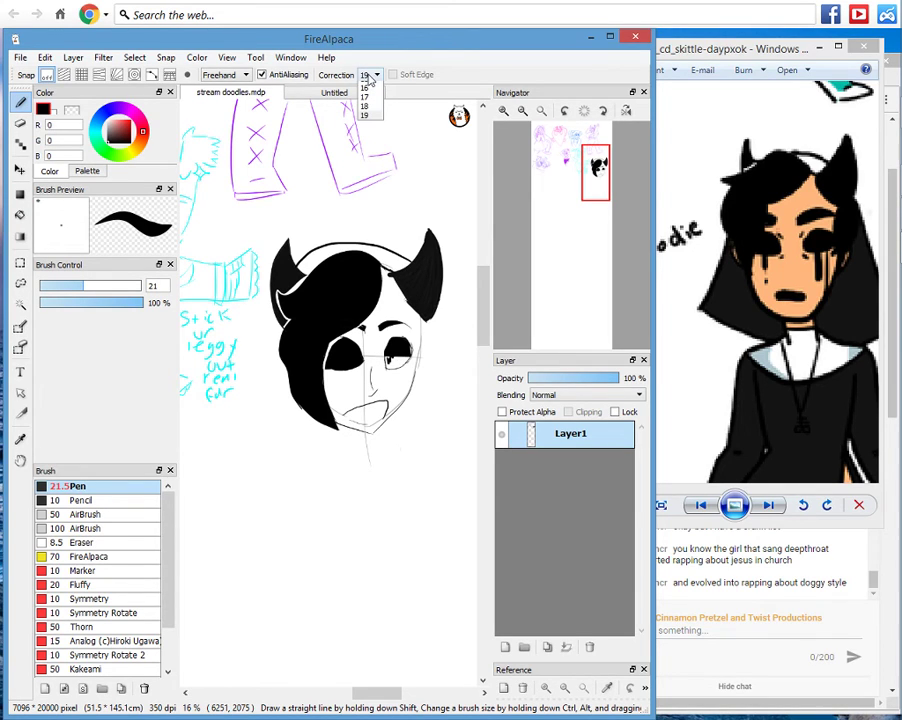
{"action": "left_click", "coordinate": [368, 86]}
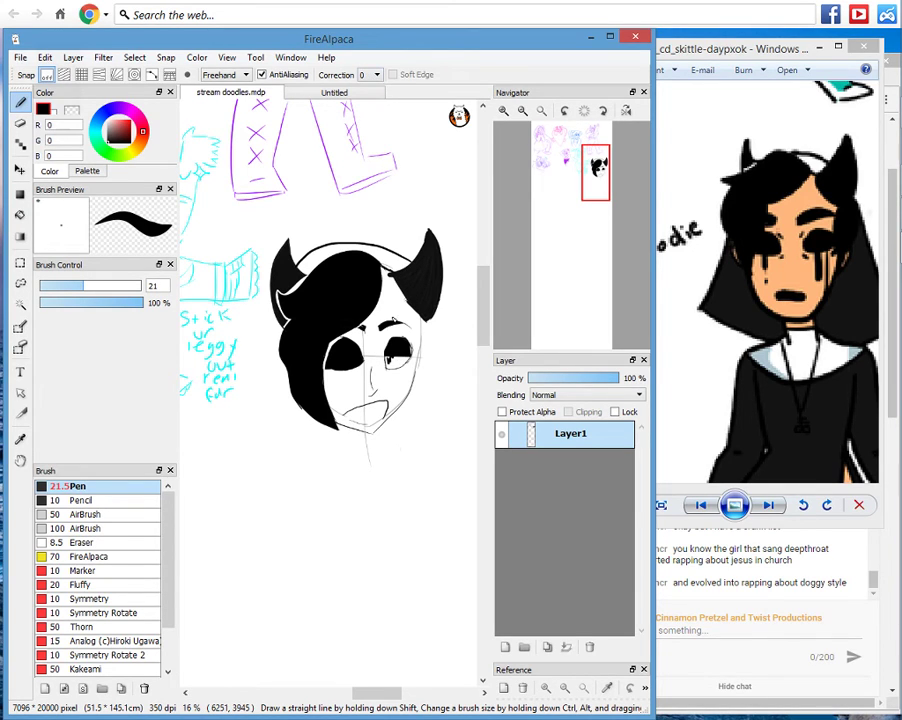
{"action": "key", "text": "XF86AudioLowerVolume"}
{"action": "left_click_drag", "start_coordinate": [392, 357], "coordinate": [390, 362]}
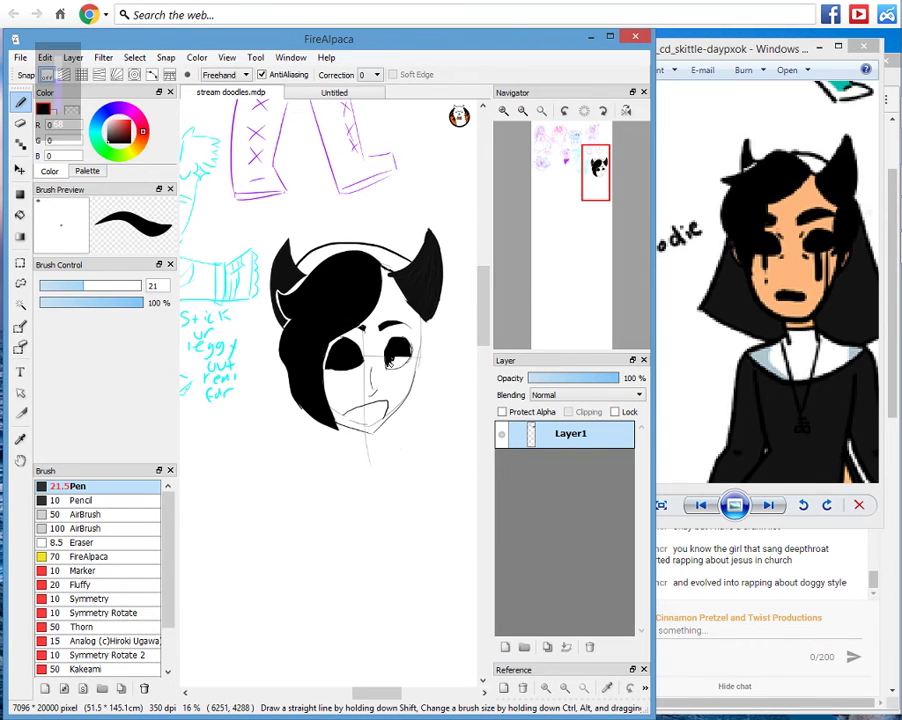
Paint the rest of the second eye black with the Pen at size 35 and save the drawing.
{"action": "left_click", "coordinate": [101, 286]}
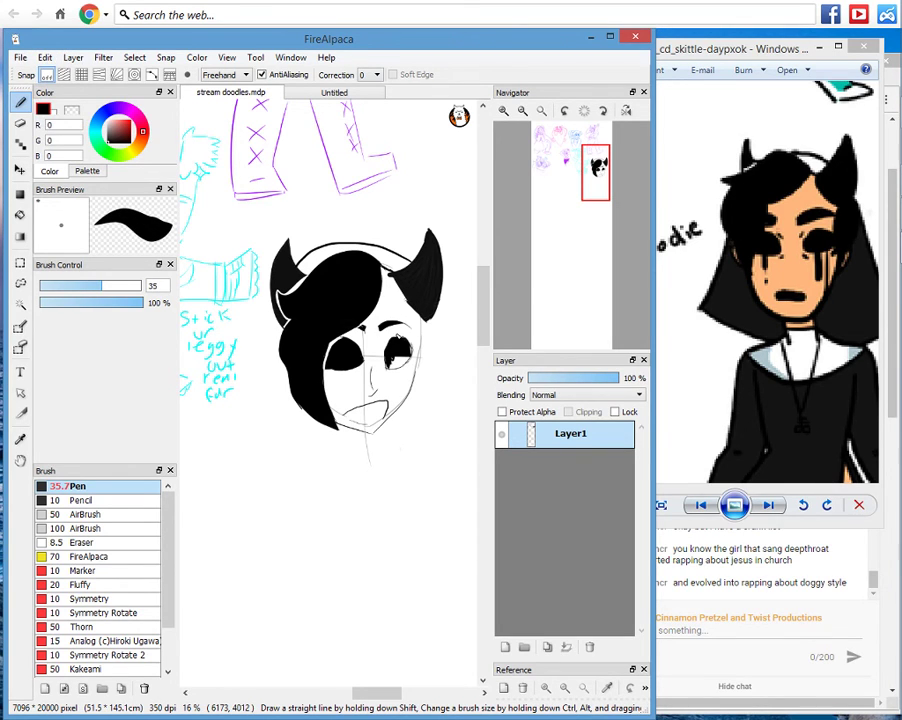
{"action": "mouse_move", "coordinate": [393, 357]}
{"action": "left_mouse_down"}
{"action": "mouse_move", "coordinate": [387, 364]}
{"action": "mouse_move", "coordinate": [403, 351]}
{"action": "mouse_move", "coordinate": [411, 362]}
{"action": "left_mouse_up"}
{"action": "left_click", "coordinate": [20, 57]}
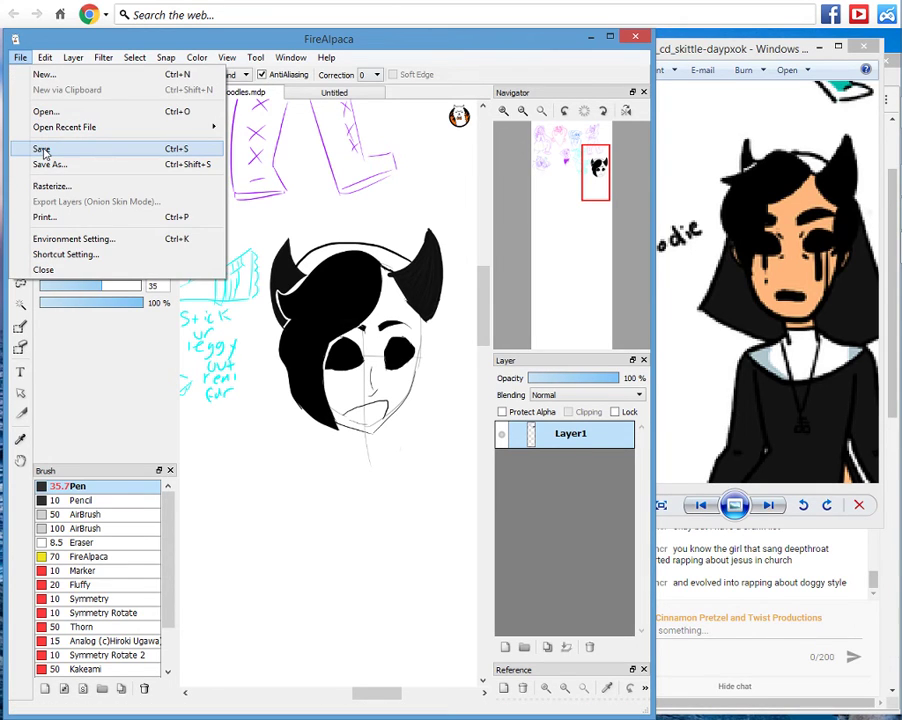
{"action": "left_click", "coordinate": [42, 150]}
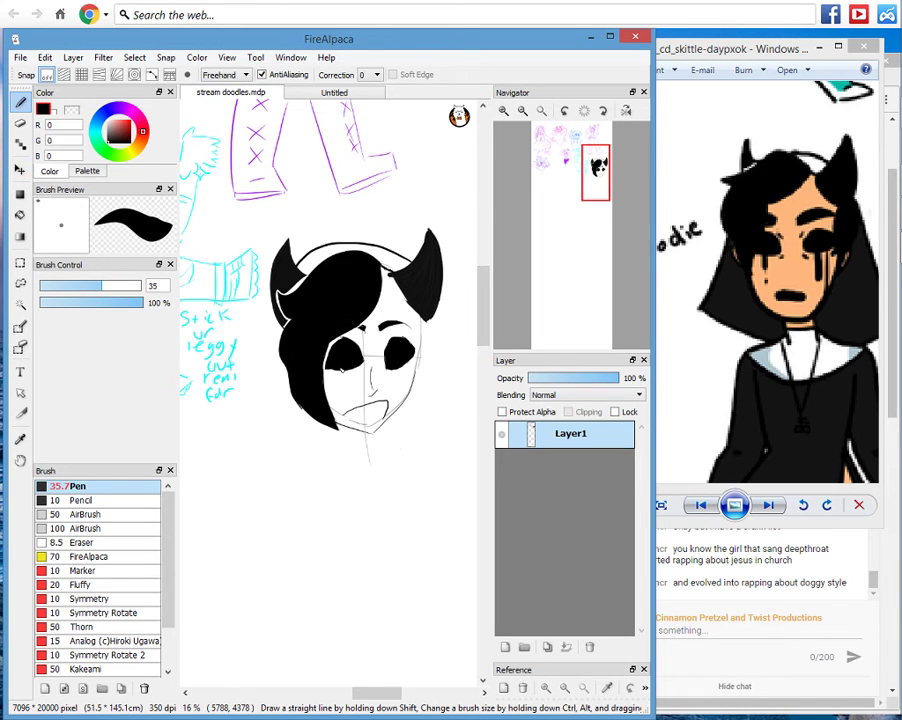
Paint a black drip and a small drop below the eye nearest the hair with the Pen at size 50.
{"action": "left_click_drag", "start_coordinate": [336, 365], "coordinate": [341, 384]}
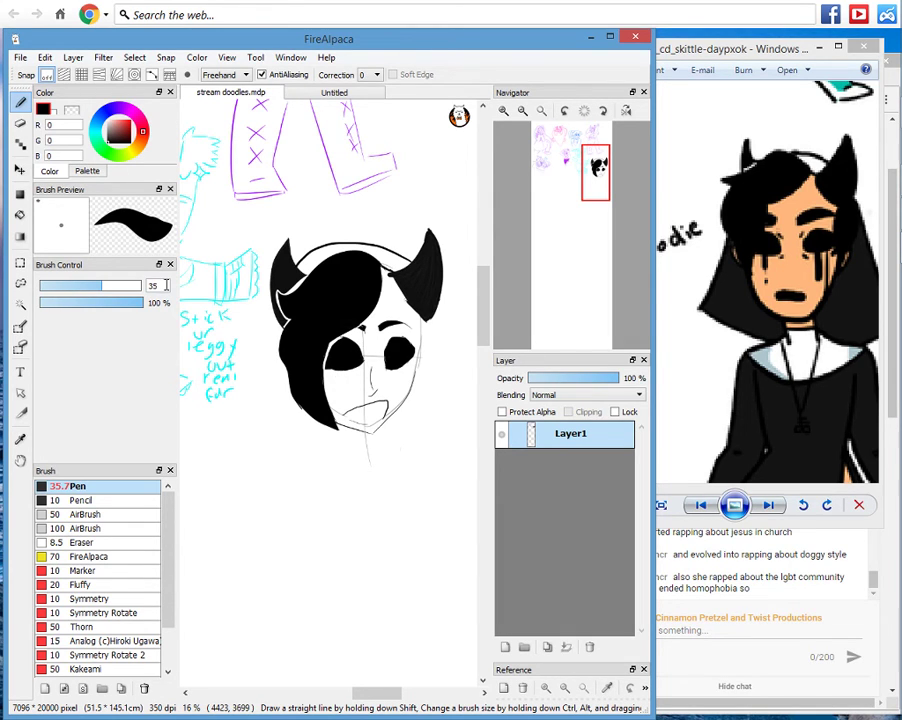
{"action": "scroll", "coordinate": [166, 285], "scroll_direction": "up", "scroll_amount": 5}
{"action": "left_click_drag", "start_coordinate": [337, 367], "coordinate": [347, 407]}
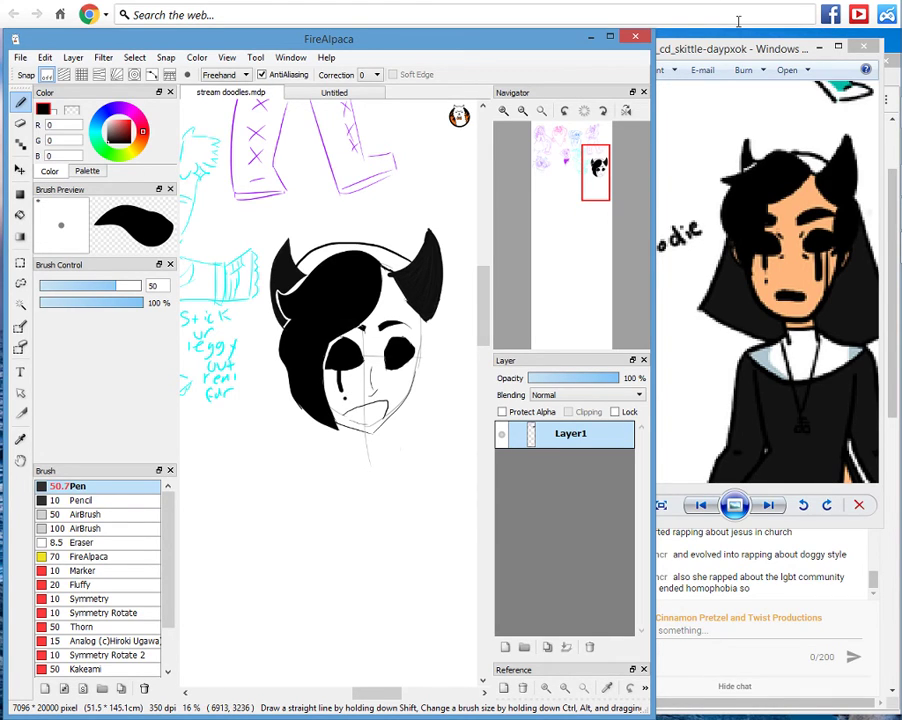
Switch to the YouTube live dashboard and send a chat message saying you love the named performer and "shes an awesome singer".
{"action": "left_click", "coordinate": [694, 592]}
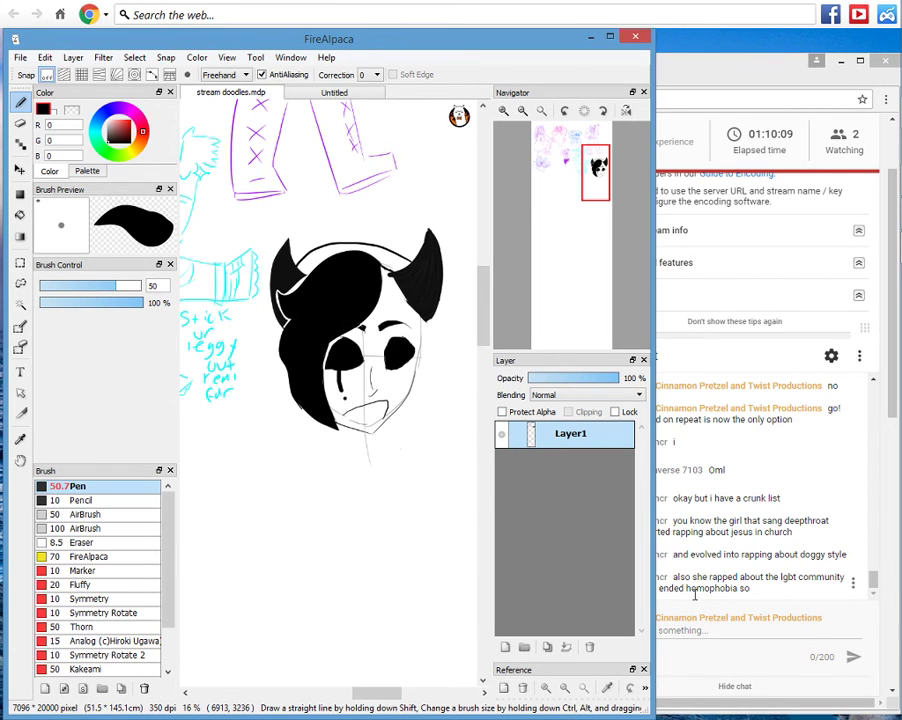
{"action": "left_click", "coordinate": [697, 623]}
{"action": "type", "text": "but i"}
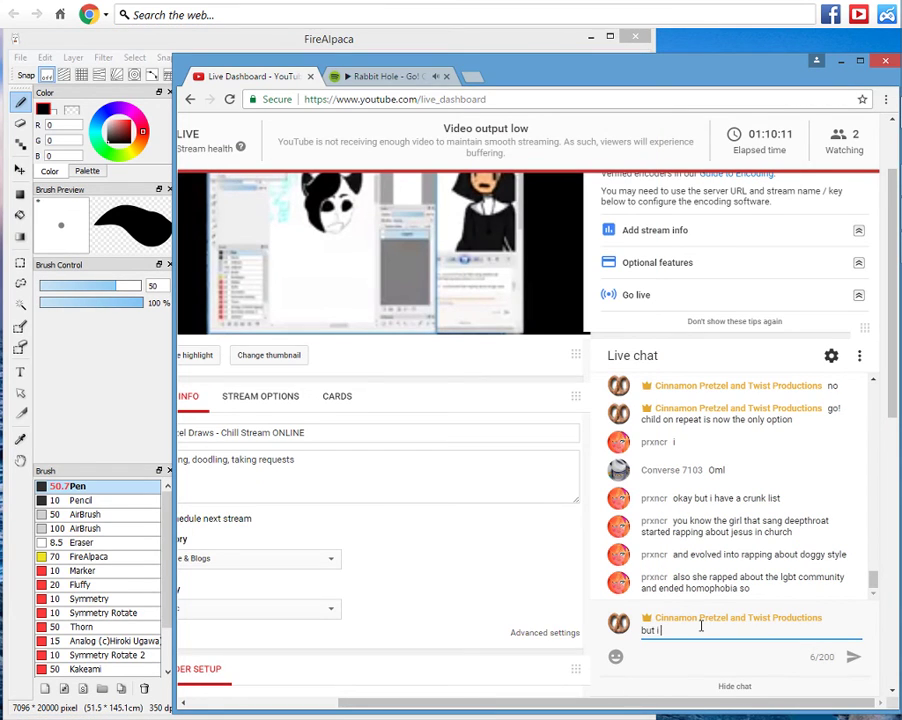
{"action": "type", "text": " love"}
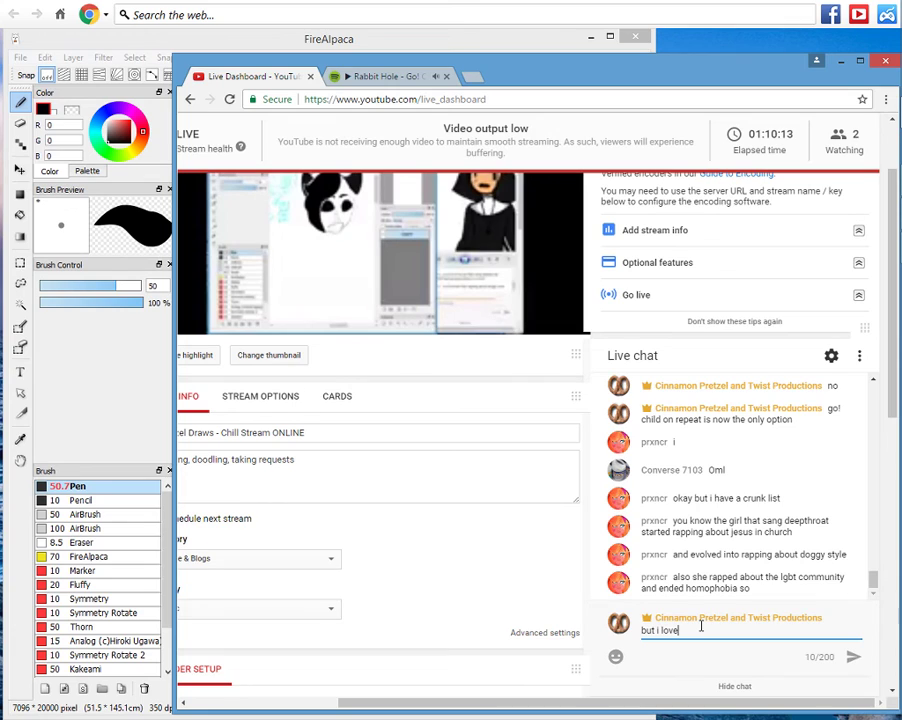
{"action": "type", "text": " judy shes an awesome sing"}
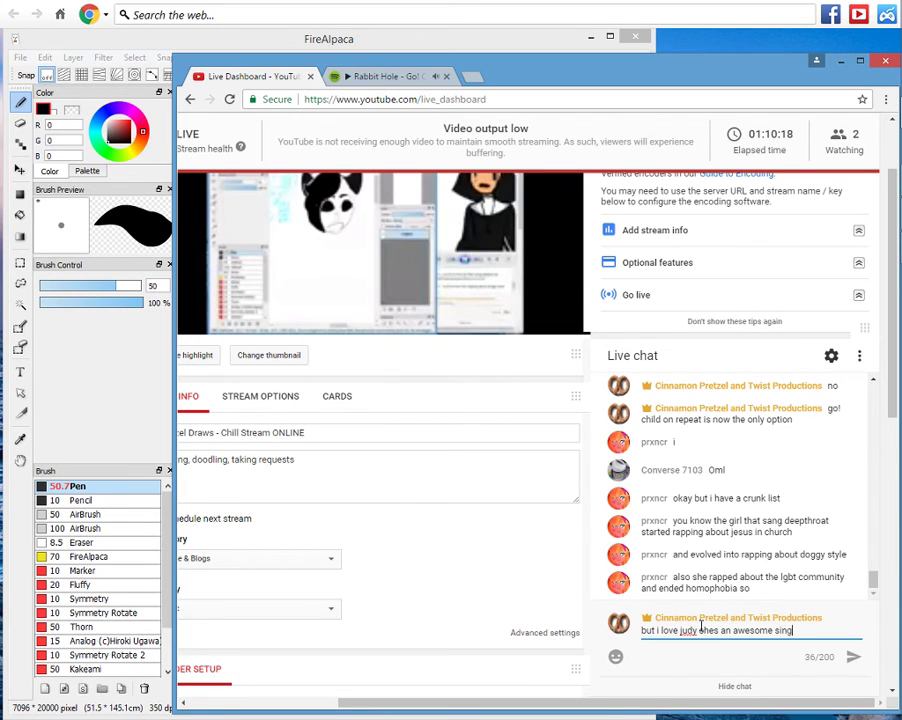
{"action": "type", "text": "er and"}
{"action": "key", "text": "BackSpace"}
{"action": "key", "text": "BackSpace"}
{"action": "key", "text": "BackSpace"}
{"action": "key", "text": "BackSpace"}
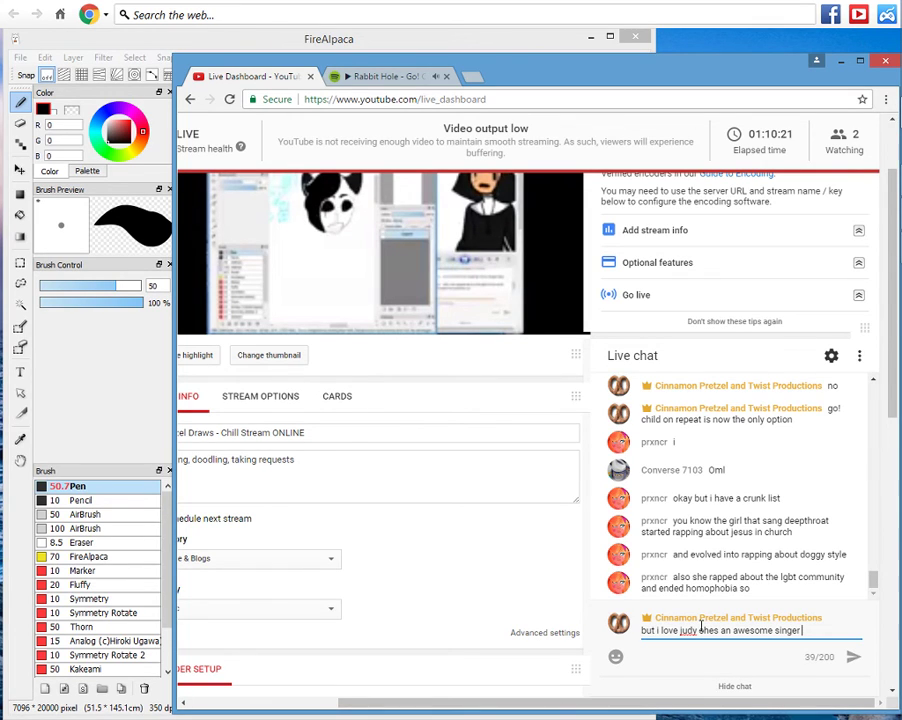
{"action": "type", "text": "am"}
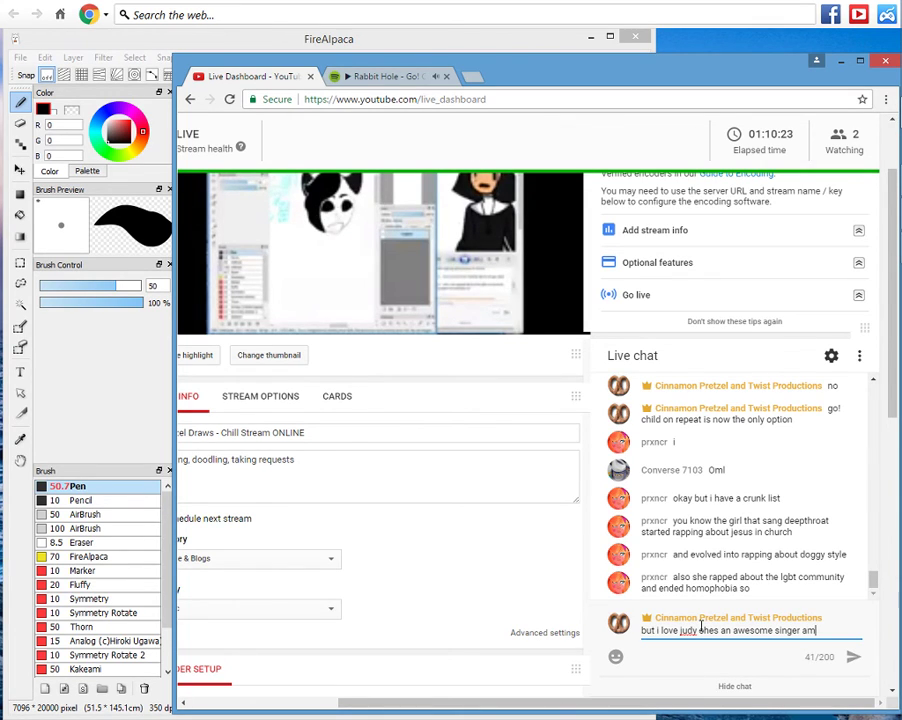
{"action": "key", "text": "BackSpace"}
{"action": "key", "text": "BackSpace"}
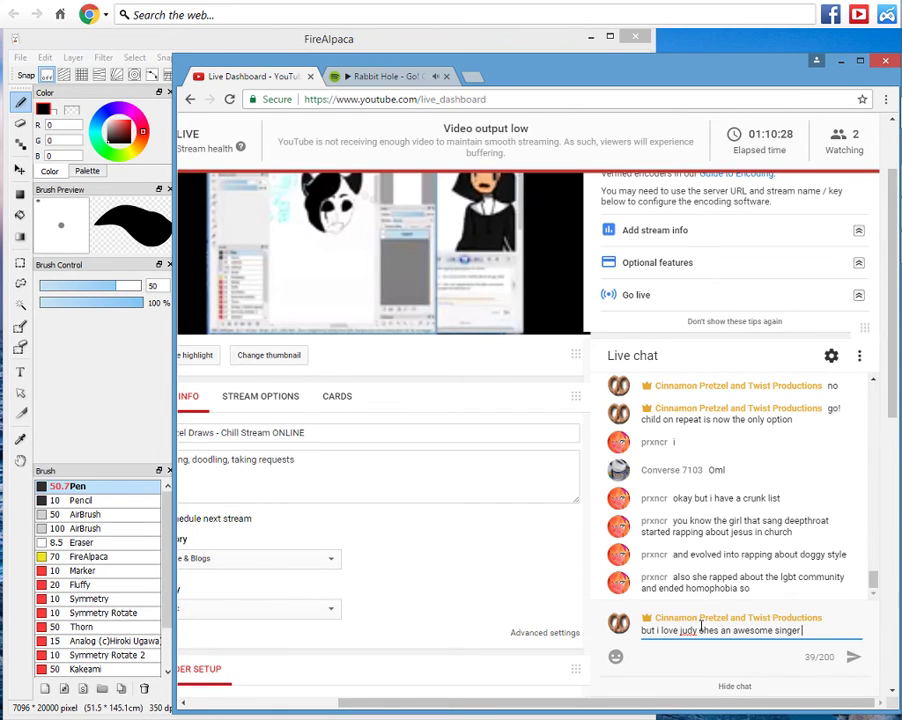
{"action": "type", "text": "with the"}
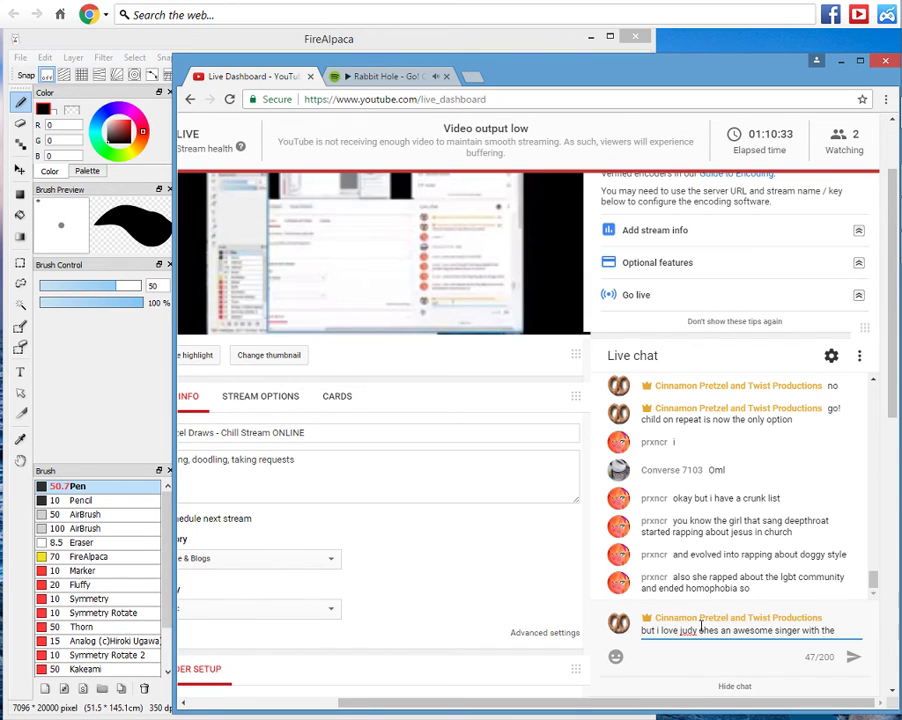
{"action": "key", "text": "BackSpace"}
{"action": "key", "text": "BackSpace"}
{"action": "key", "text": "BackSpace"}
{"action": "key", "text": "BackSpace"}
{"action": "key", "text": "BackSpace"}
{"action": "key", "text": "BackSpace"}
{"action": "key", "text": "BackSpace"}
{"action": "key", "text": "BackSpace"}
{"action": "key", "text": "BackSpace"}
{"action": "key", "text": "Return"}
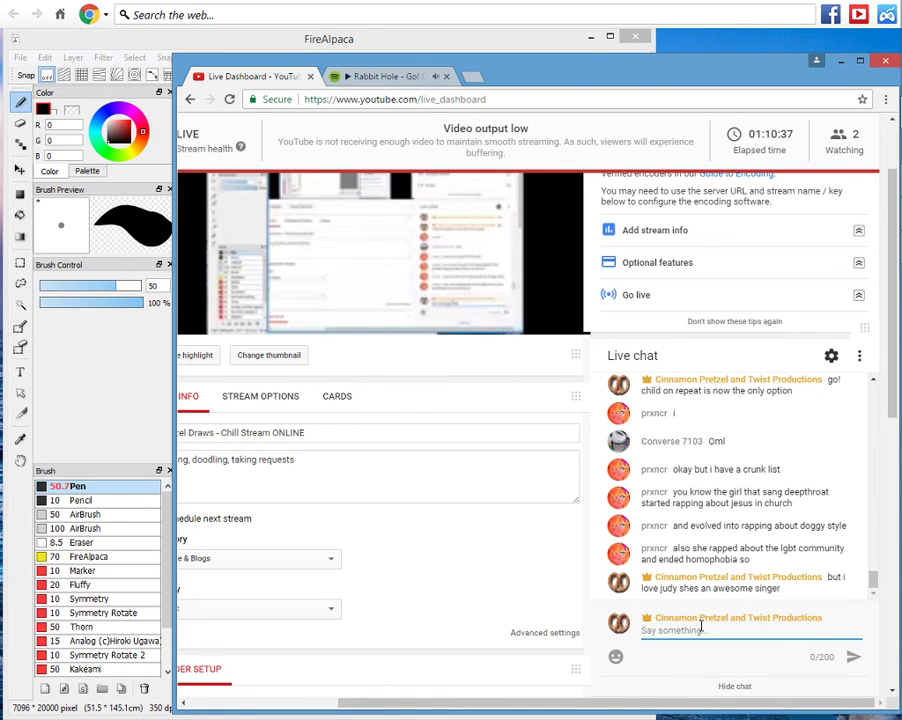
Send the live chat message "Knitting Giant Beanies check the chanelll outttttttt >8-3".
{"action": "type", "text": "also"}
{"action": "key", "text": "BackSpace"}
{"action": "key", "text": "BackSpace"}
{"action": "key", "text": "BackSpace"}
{"action": "key", "text": "BackSpace"}
{"action": "key", "text": "BackSpace"}
{"action": "type", "text": "g"}
{"action": "key", "text": "BackSpace"}
{"action": "type", "text": "Knitting H"}
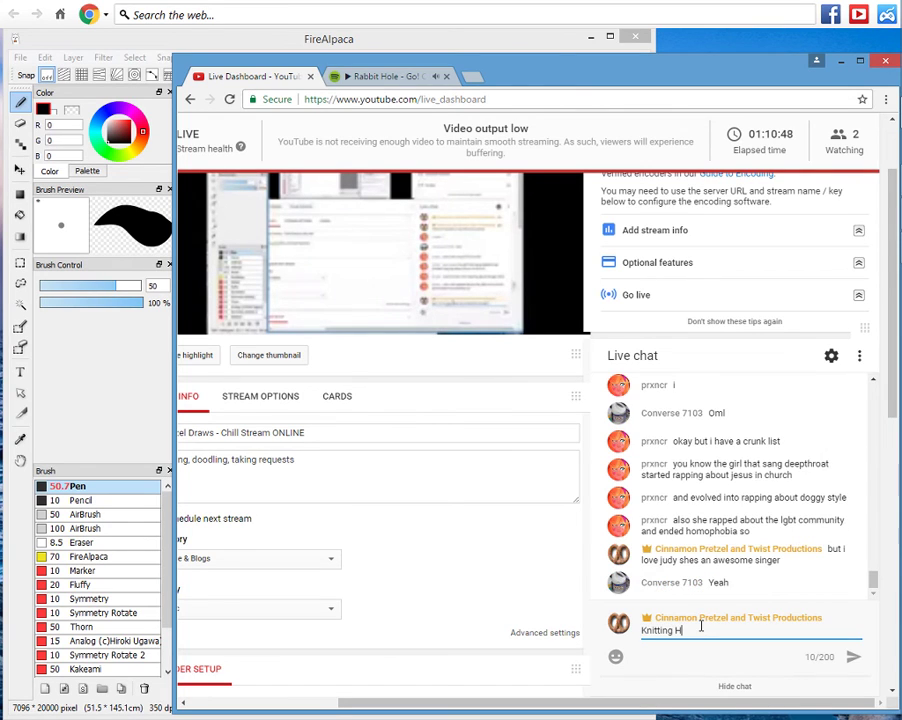
{"action": "key", "text": "BackSpace"}
{"action": "type", "text": "Giant Beanies che"}
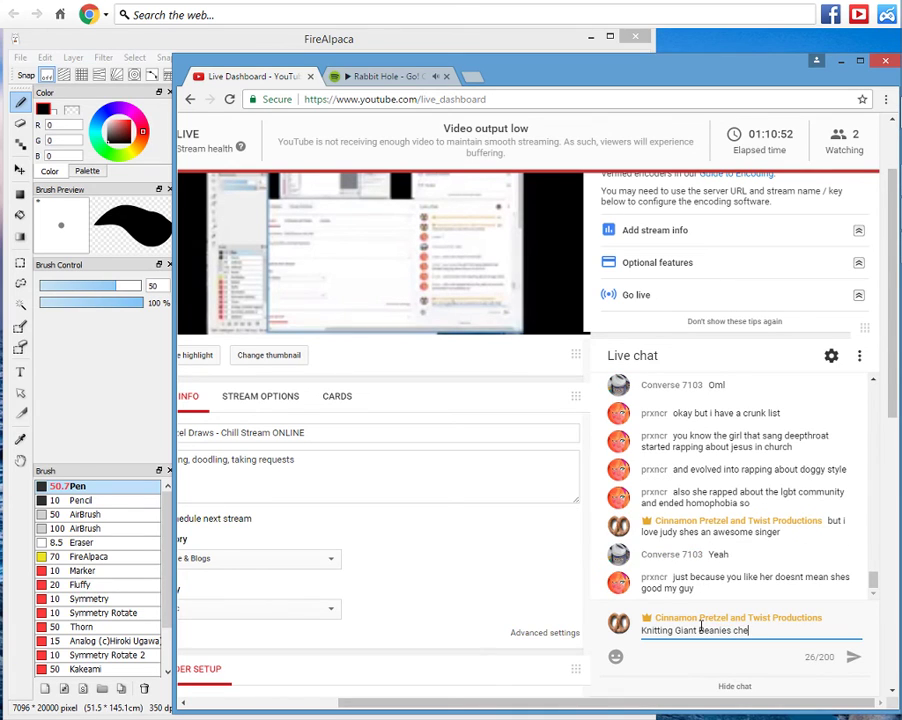
{"action": "type", "text": "ck the cha"}
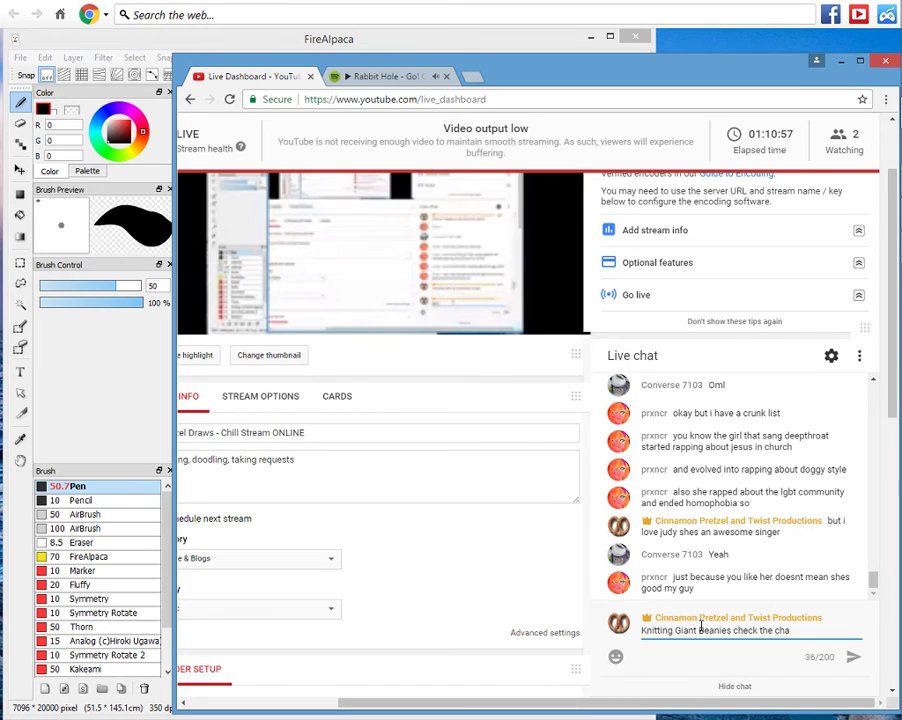
{"action": "type", "text": "nelll "}
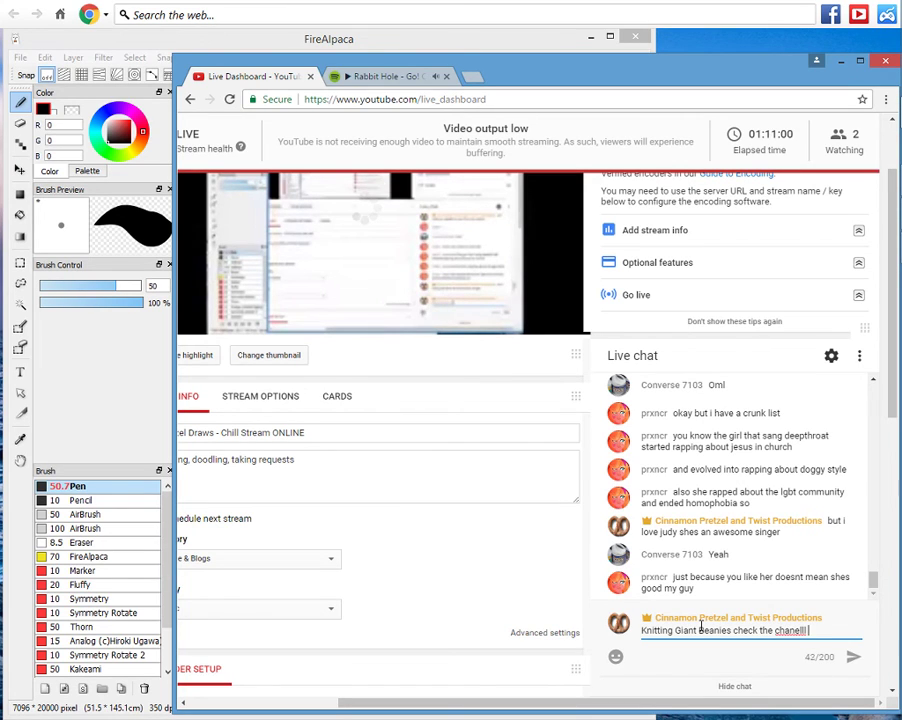
{"action": "type", "text": "outttttttt >8-"}
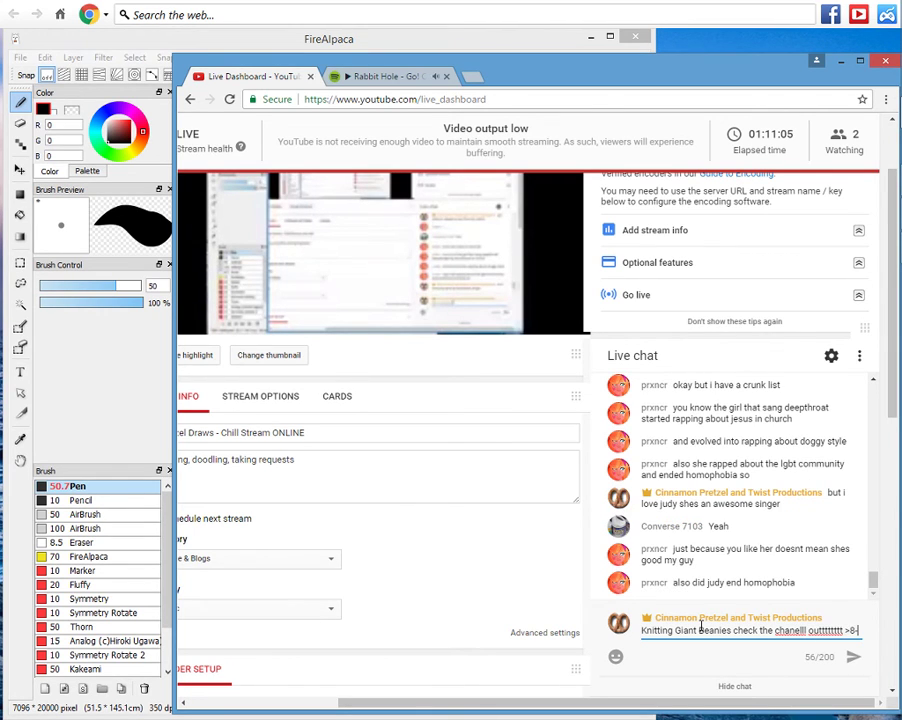
{"action": "type", "text": "3"}
{"action": "key", "text": "Return"}
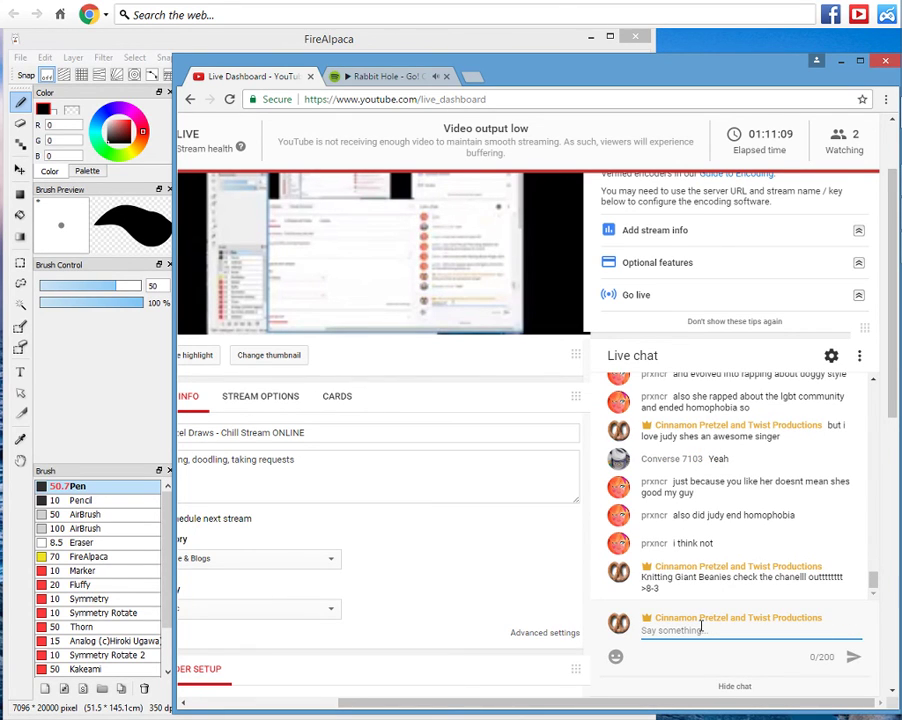
{"action": "type", "text": "judy"}
{"action": "key", "text": "BackSpace"}
{"action": "key", "text": "BackSpace"}
{"action": "key", "text": "BackSpace"}
{"action": "key", "text": "BackSpace"}
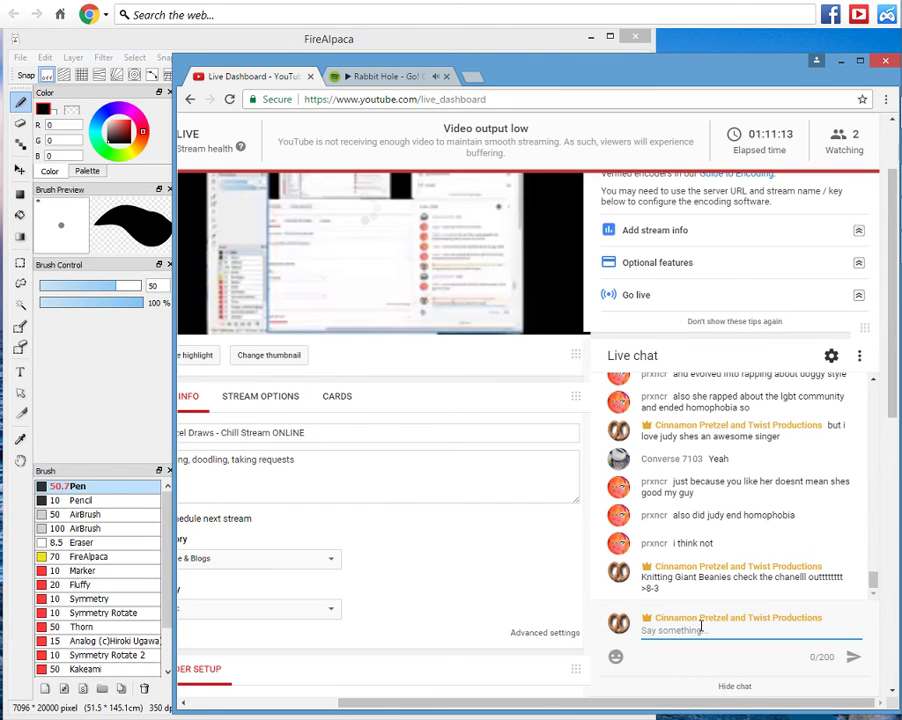
Return to FireAlpaca with the reference image beside it and paint black drips running down from the other eye.
{"action": "left_click", "coordinate": [879, 247]}
{"action": "left_click", "coordinate": [879, 213]}
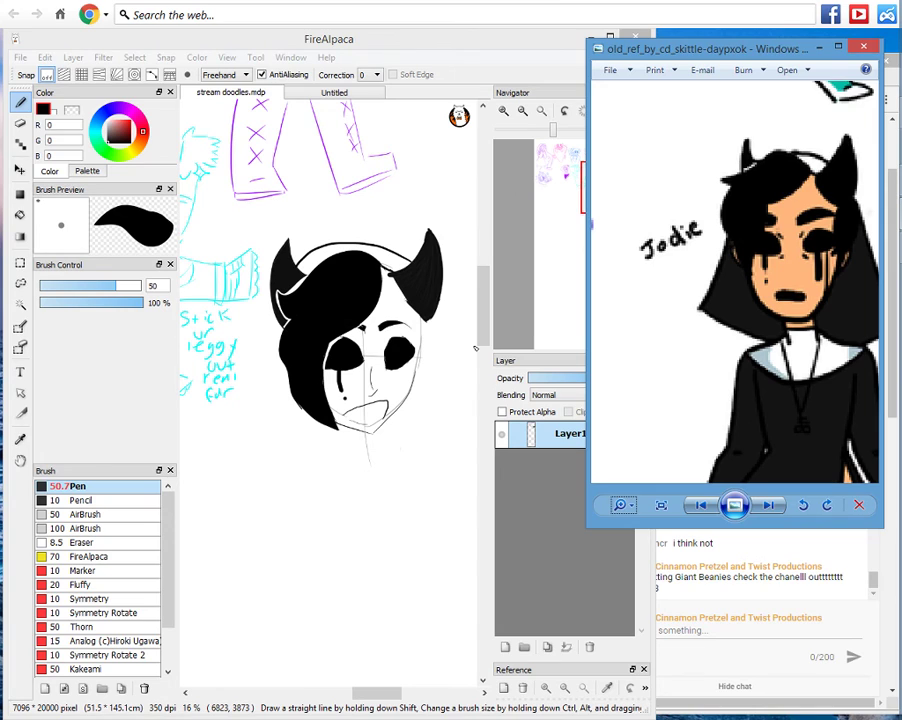
{"action": "left_click", "coordinate": [400, 359]}
{"action": "right_click", "coordinate": [399, 371]}
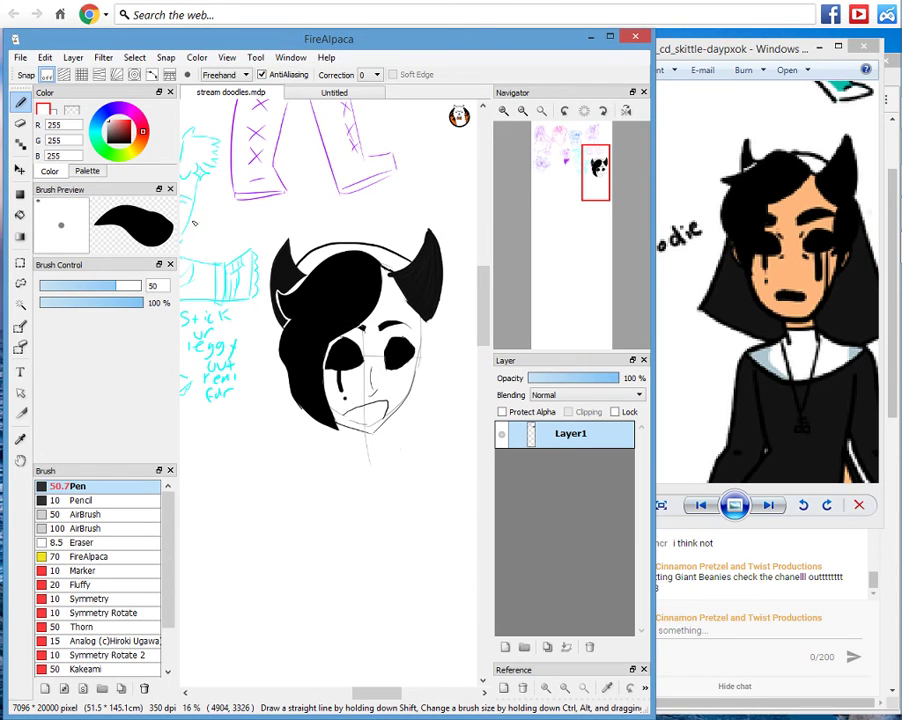
{"action": "key", "text": "x"}
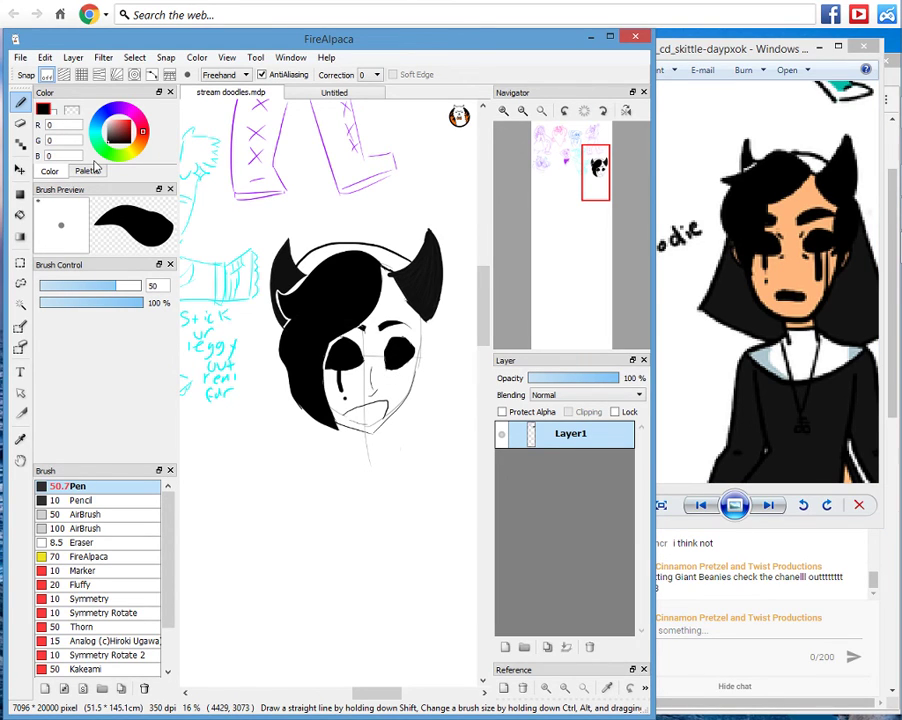
{"action": "mouse_move", "coordinate": [396, 368]}
{"action": "left_mouse_down"}
{"action": "mouse_move", "coordinate": [394, 385]}
{"action": "mouse_move", "coordinate": [395, 369]}
{"action": "mouse_move", "coordinate": [411, 377]}
{"action": "mouse_move", "coordinate": [409, 397]}
{"action": "left_mouse_up"}
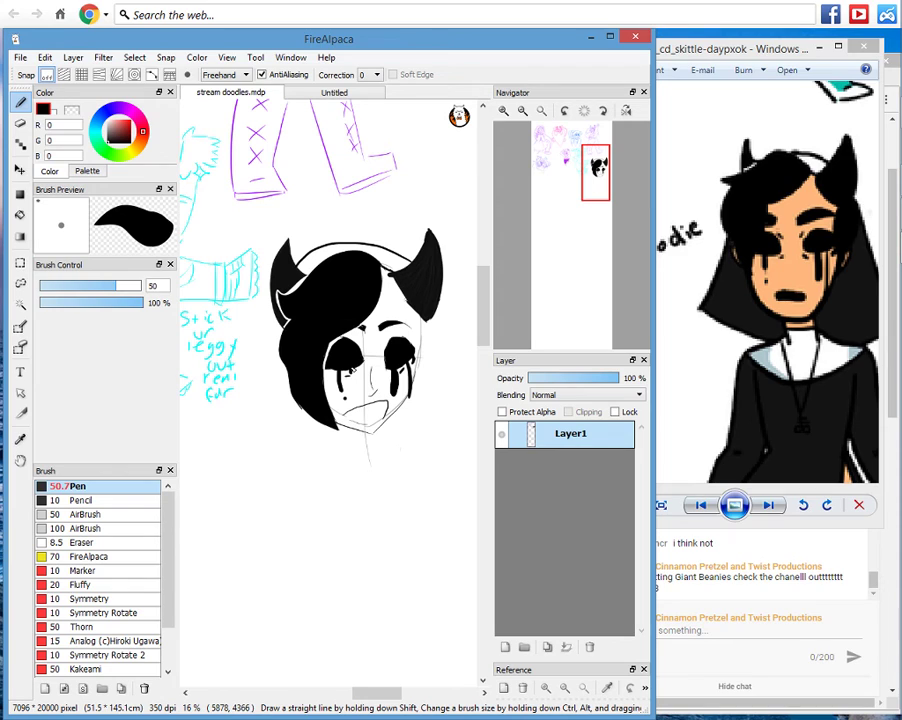
Add more black drips under the first eye and paint the mouth solid black with drips along its lower edge.
{"action": "mouse_move", "coordinate": [352, 367]}
{"action": "left_mouse_down"}
{"action": "mouse_move", "coordinate": [367, 414]}
{"action": "mouse_move", "coordinate": [385, 405]}
{"action": "left_mouse_up"}
{"action": "mouse_move", "coordinate": [386, 405]}
{"action": "left_mouse_down"}
{"action": "mouse_move", "coordinate": [381, 418]}
{"action": "mouse_move", "coordinate": [352, 416]}
{"action": "mouse_move", "coordinate": [385, 421]}
{"action": "mouse_move", "coordinate": [366, 427]}
{"action": "mouse_move", "coordinate": [380, 422]}
{"action": "left_mouse_up"}
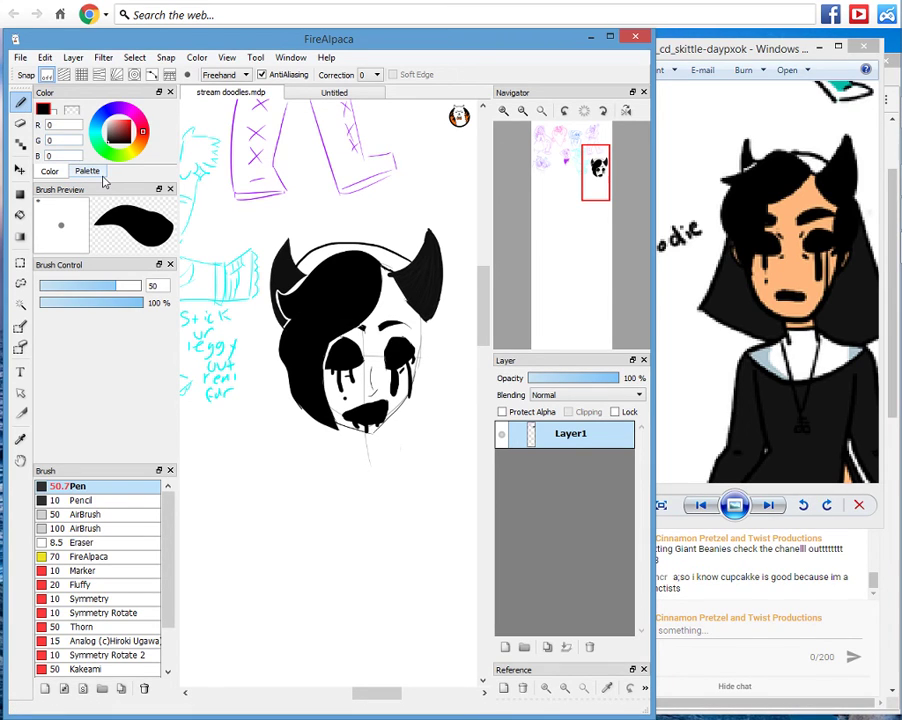
Choose a light orange skin colour, RGB 255, 169, 120, and paint a test patch between the eyes.
{"action": "left_click", "coordinate": [120, 127]}
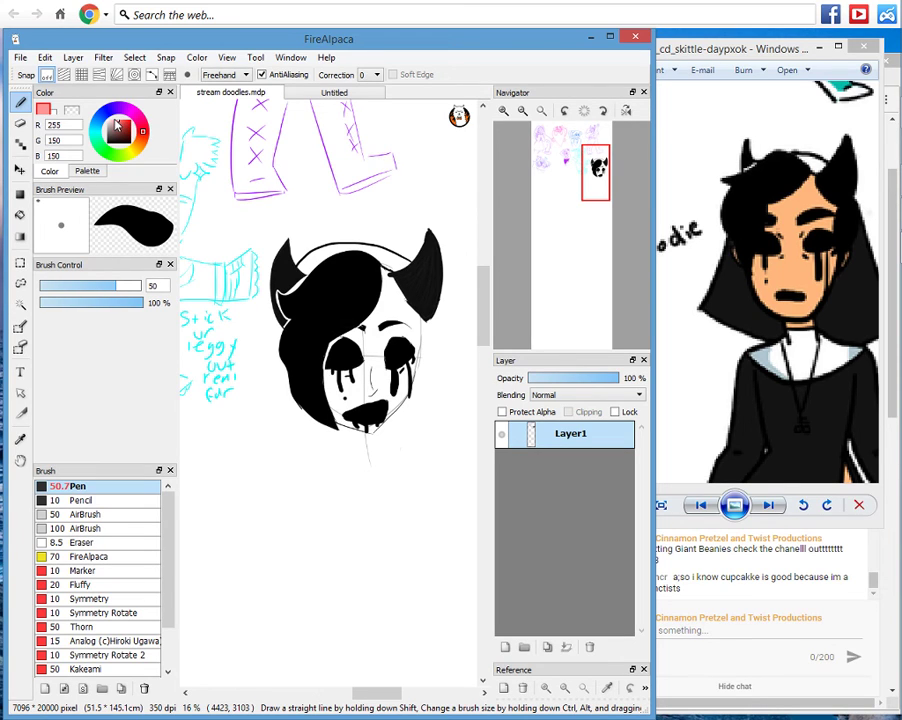
{"action": "left_click", "coordinate": [112, 121]}
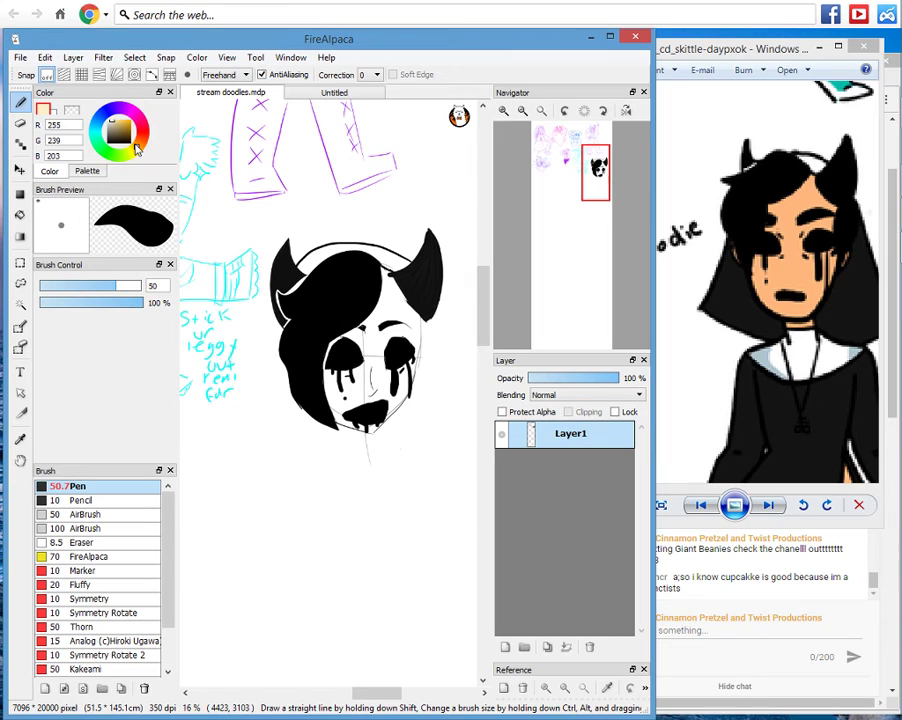
{"action": "left_click", "coordinate": [123, 125]}
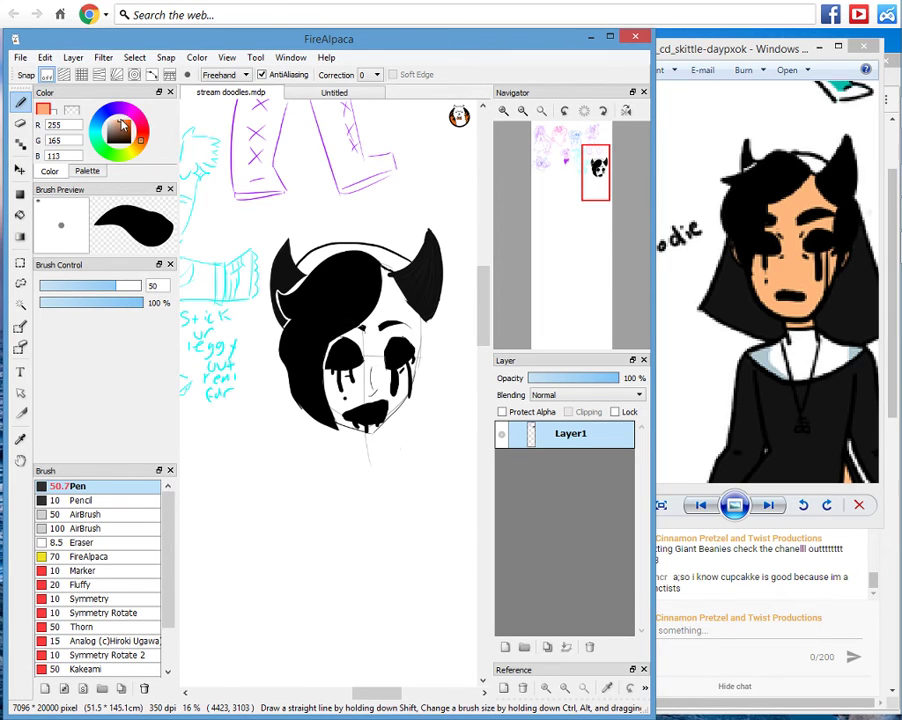
{"action": "left_click_drag", "start_coordinate": [121, 120], "coordinate": [119, 119]}
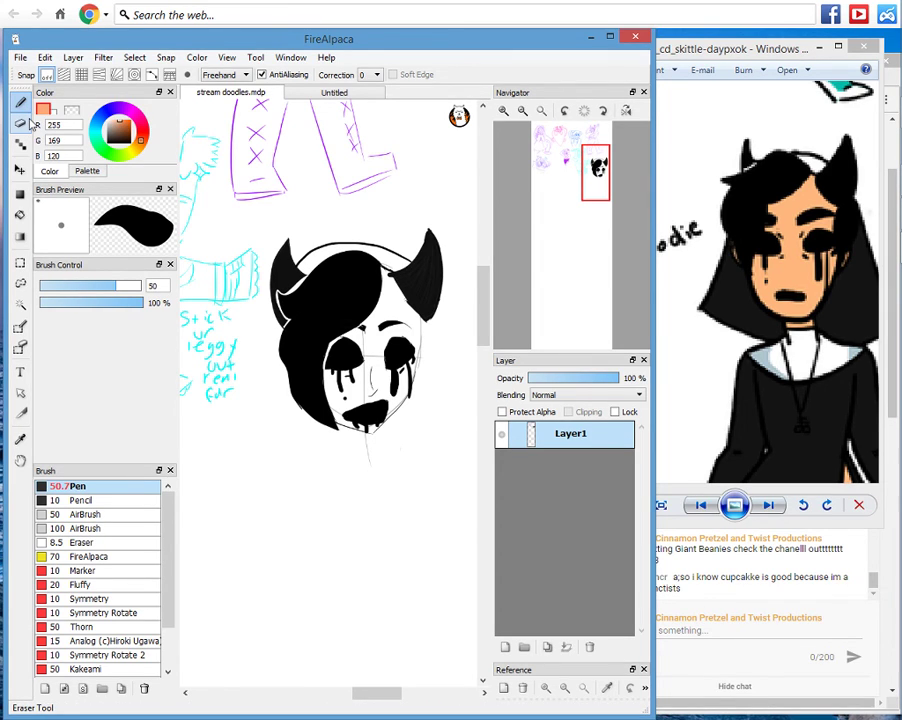
{"action": "left_click_drag", "start_coordinate": [372, 340], "coordinate": [373, 359]}
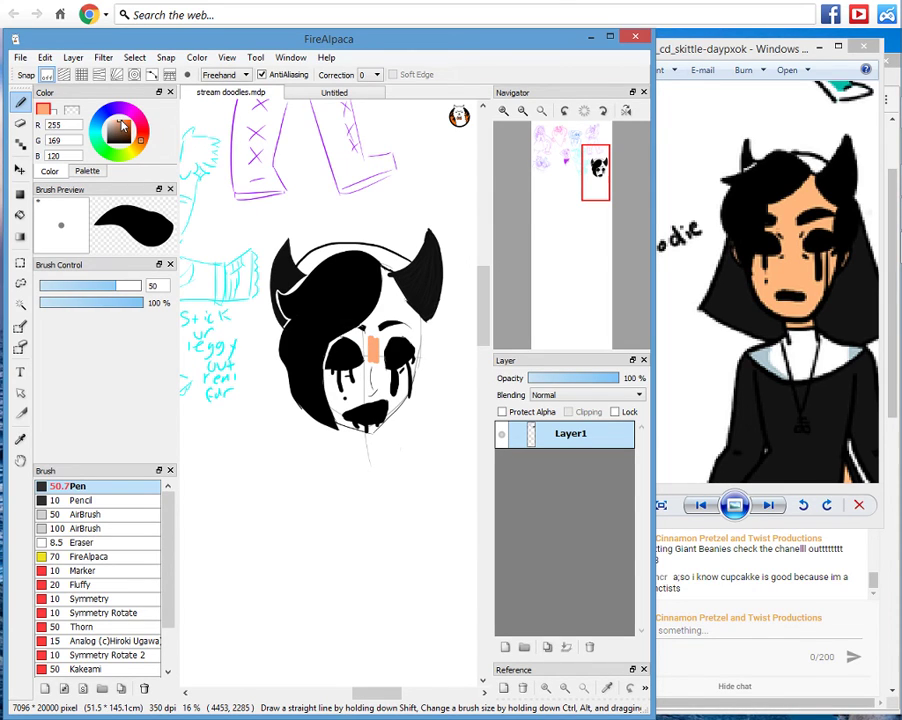
Try the darker orange RGB 255, 155, 98 on the patch, Bucket-fill the forehead and cheeks with it, and undo these changes.
{"action": "left_click", "coordinate": [124, 130]}
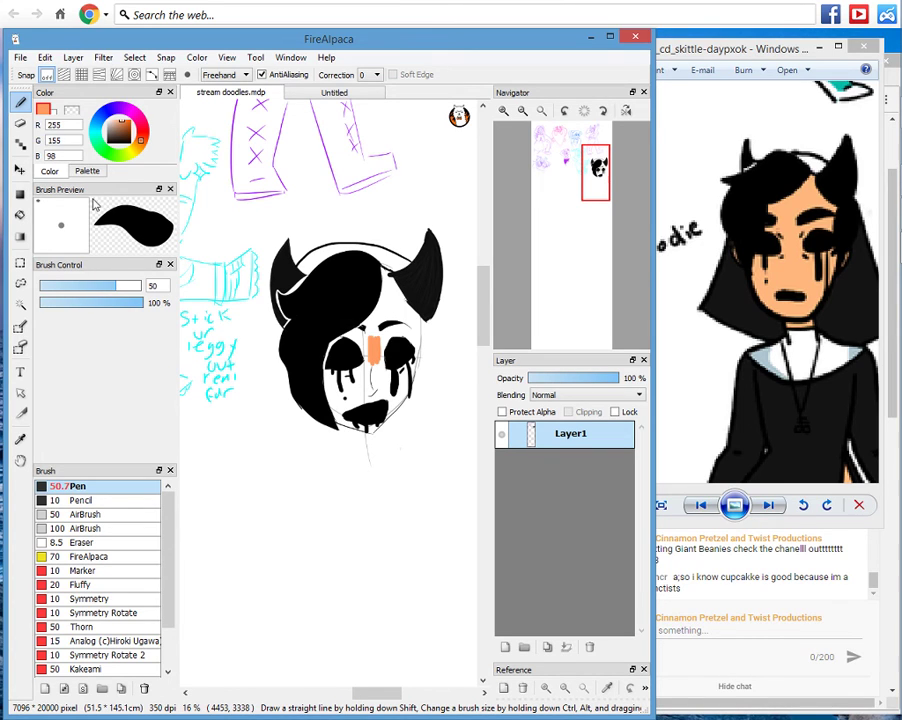
{"action": "left_click", "coordinate": [20, 214]}
{"action": "left_click", "coordinate": [394, 314]}
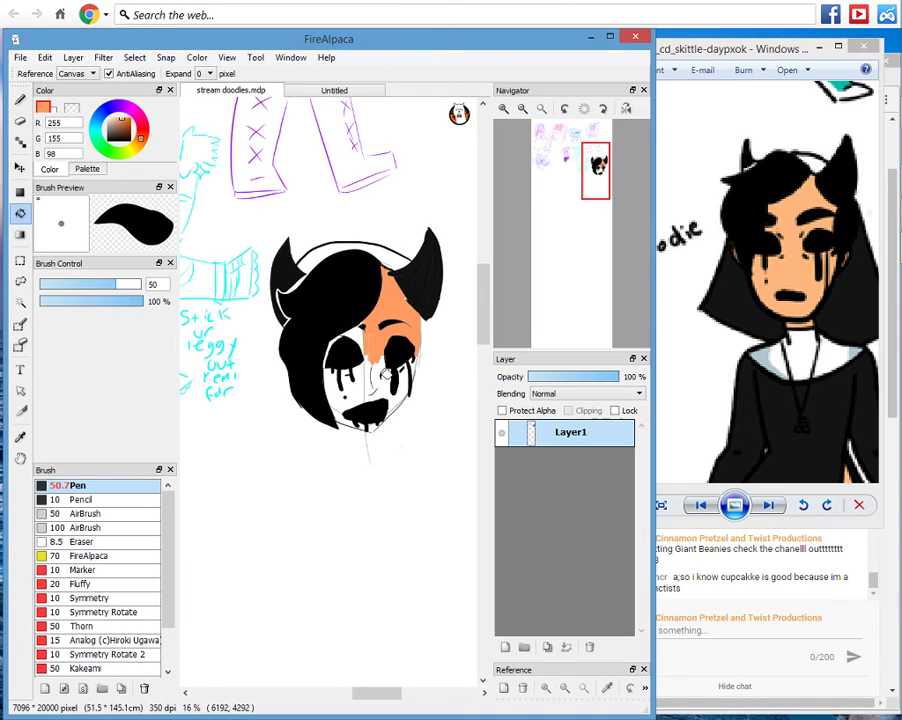
{"action": "left_click", "coordinate": [359, 374]}
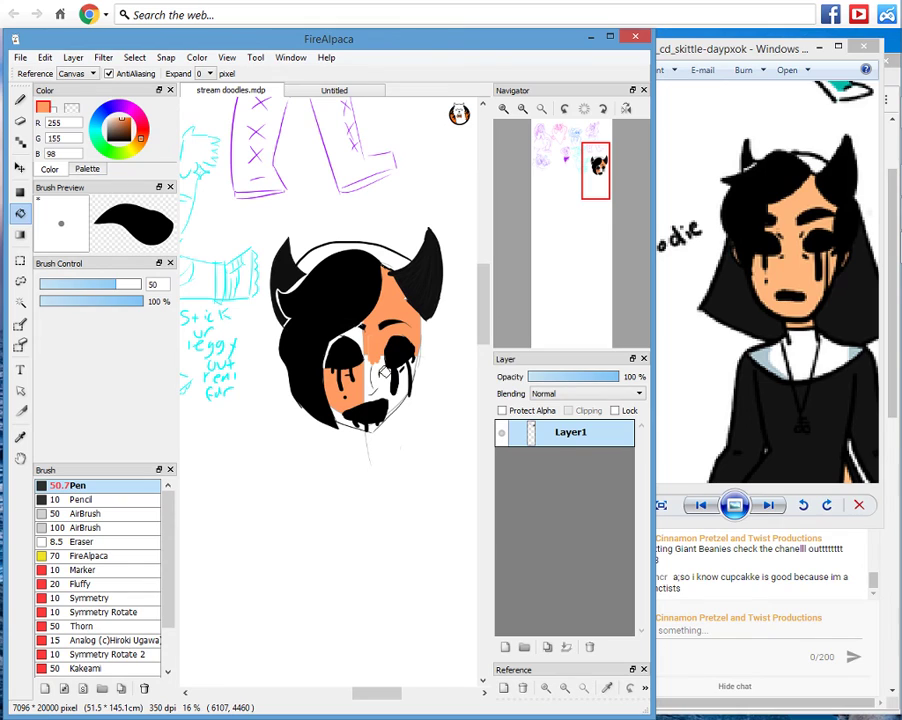
{"action": "left_click", "coordinate": [383, 372]}
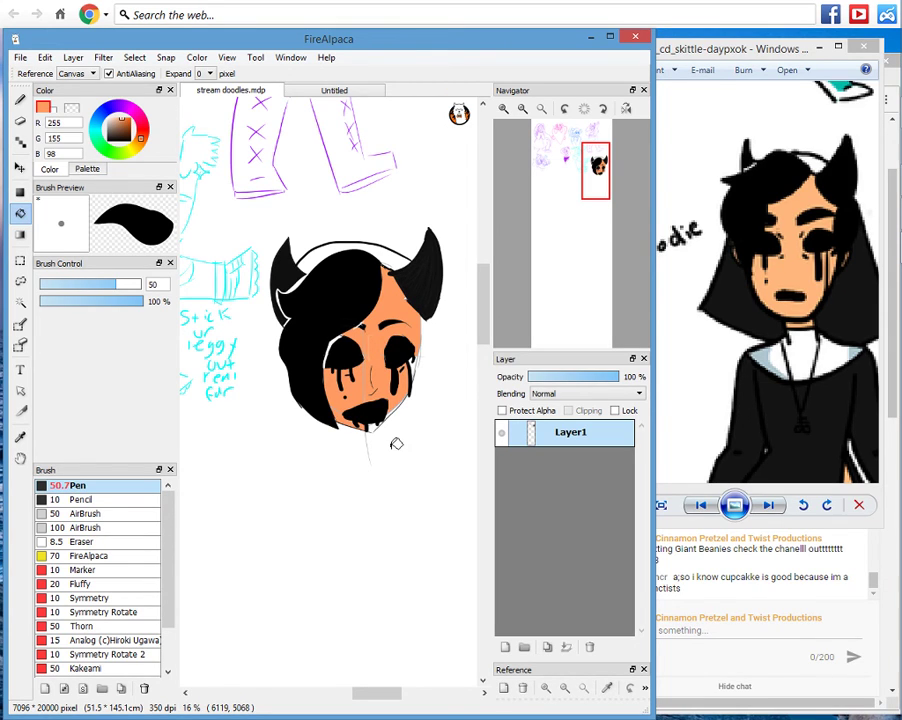
{"action": "key", "text": "ctrl+z"}
{"action": "key", "text": "ctrl+z"}
{"action": "key", "text": "ctrl+z"}
{"action": "key", "text": "ctrl+z"}
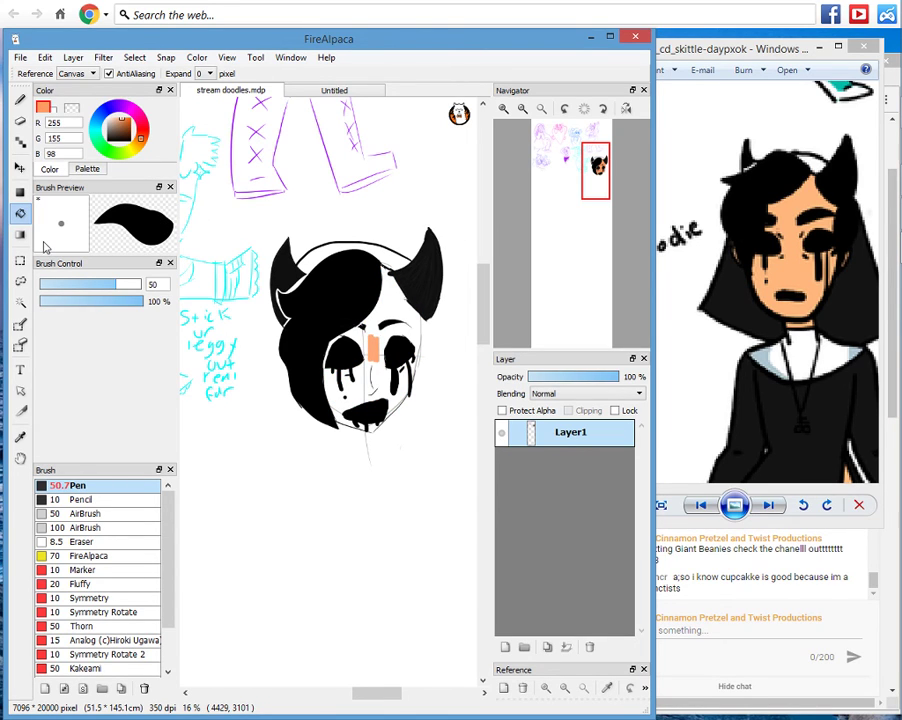
Sample the orange patch between the eyes and Bucket-fill the forehead and cheeks with RGB 255, 169, 120.
{"action": "left_click", "coordinate": [20, 436]}
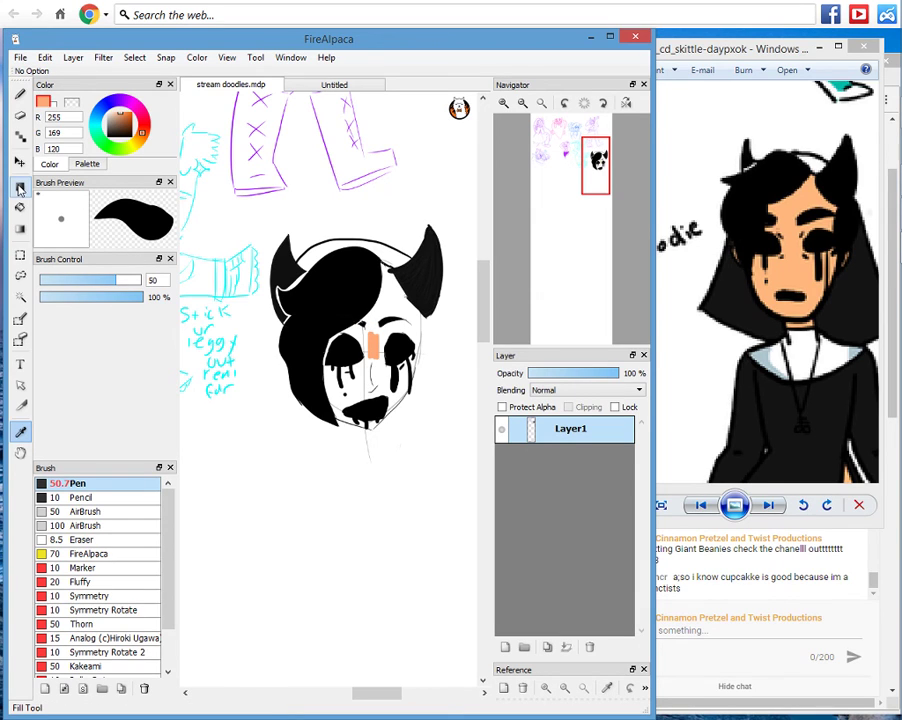
{"action": "left_click", "coordinate": [20, 187]}
{"action": "left_click", "coordinate": [372, 365]}
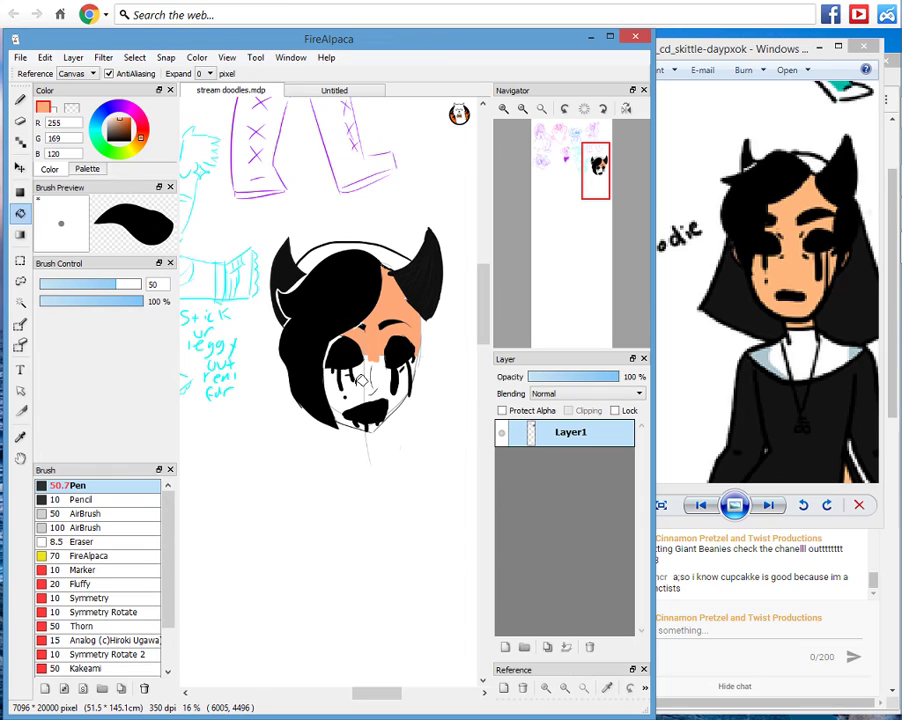
{"action": "left_click", "coordinate": [362, 380]}
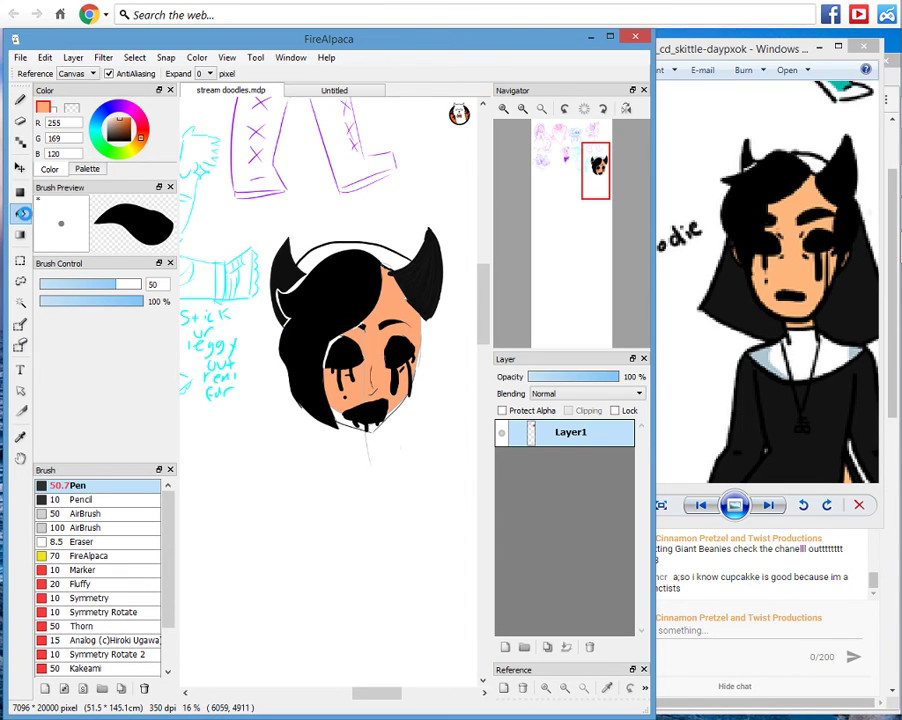
Try another Bucket fill with the orange, undo it, and ink the jaw and chin outline in solid black.
{"action": "left_click", "coordinate": [20, 213]}
{"action": "left_click", "coordinate": [297, 347]}
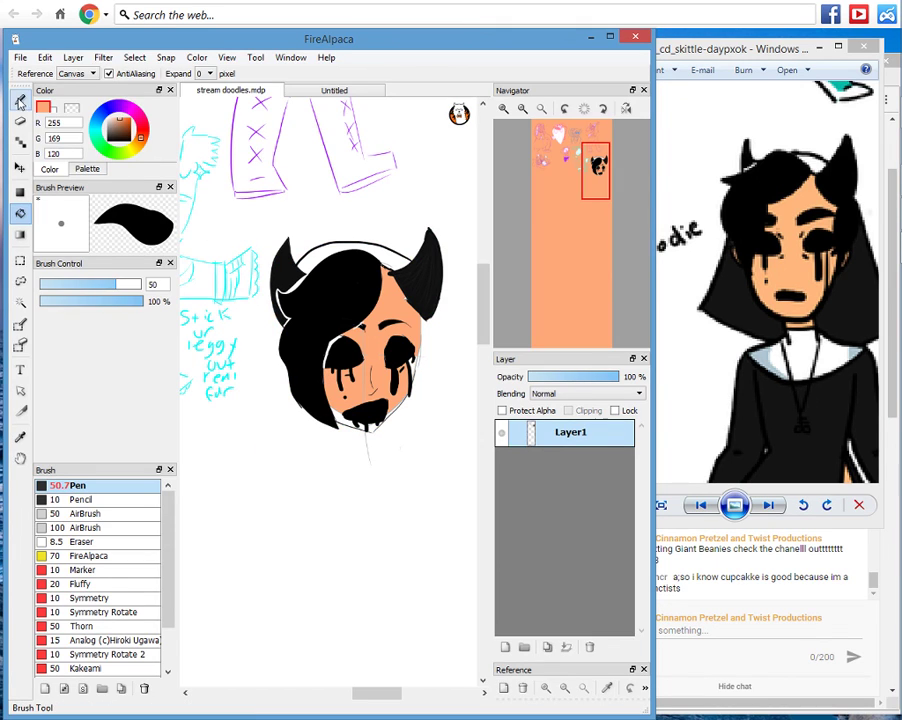
{"action": "left_click", "coordinate": [20, 101]}
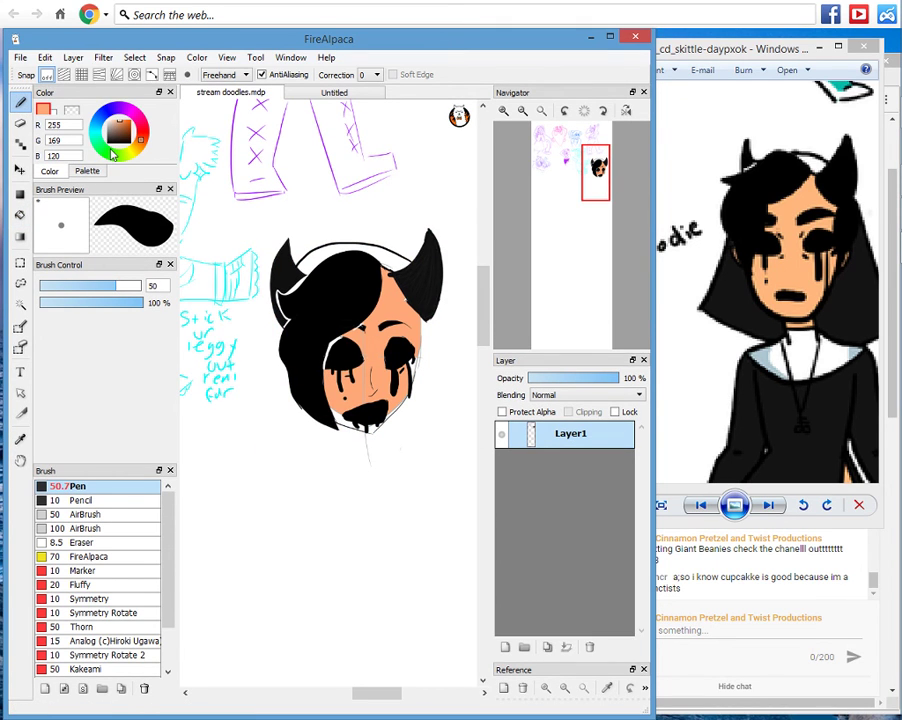
{"action": "left_click", "coordinate": [112, 151]}
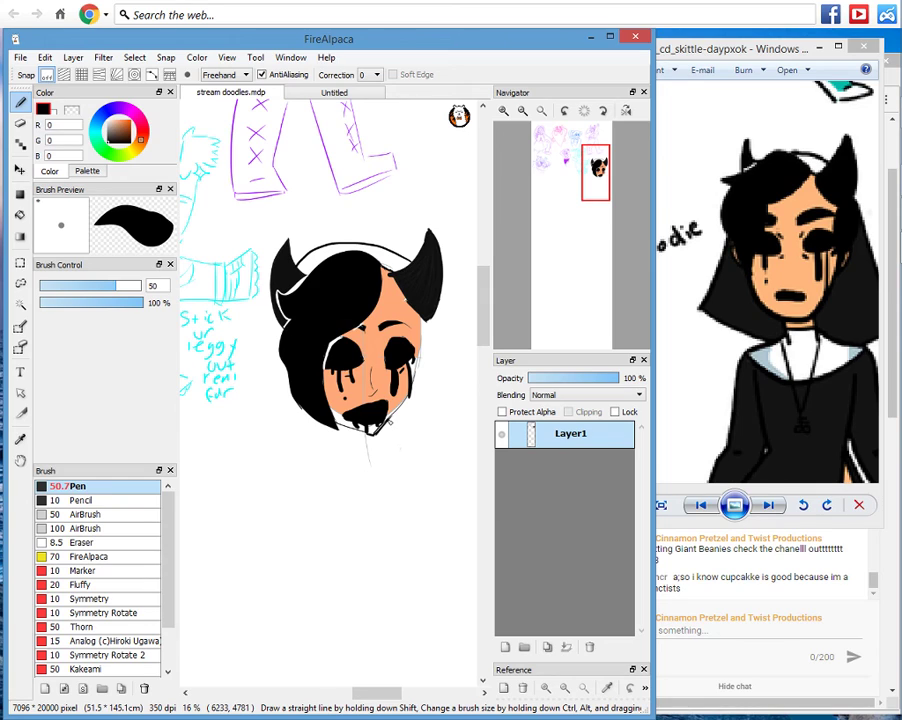
Test lighter skin tones on the face with Bucket fills, including RGB 255, 172, 149 and RGB 255, 208, 149.
{"action": "left_click", "coordinate": [20, 440]}
{"action": "left_click", "coordinate": [372, 345]}
{"action": "left_click_drag", "start_coordinate": [119, 118], "coordinate": [117, 115]}
{"action": "left_click", "coordinate": [118, 118]}
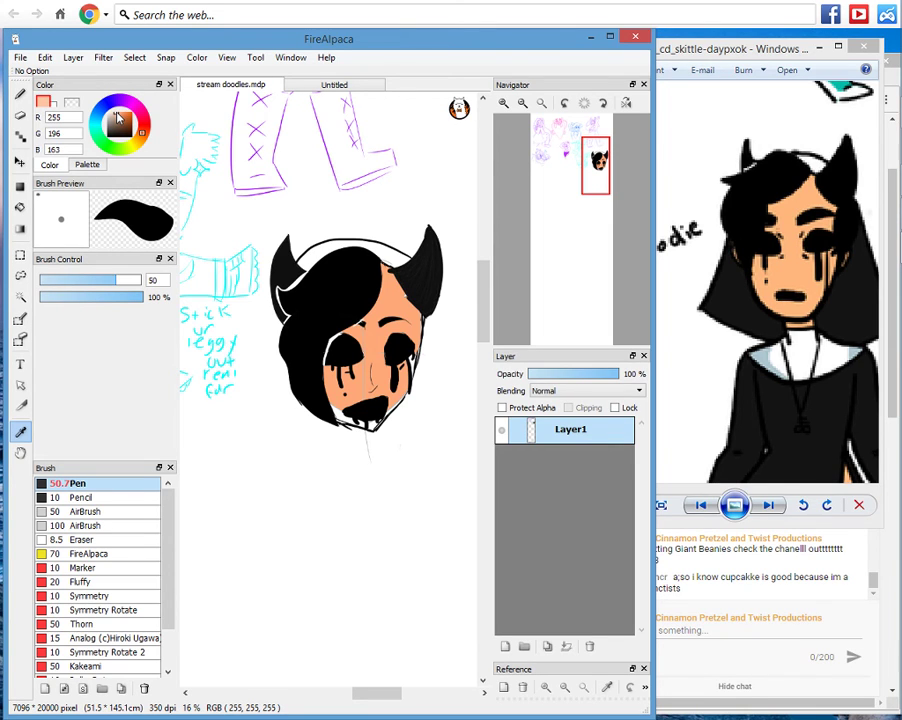
{"action": "left_click", "coordinate": [119, 121]}
{"action": "left_click", "coordinate": [20, 207]}
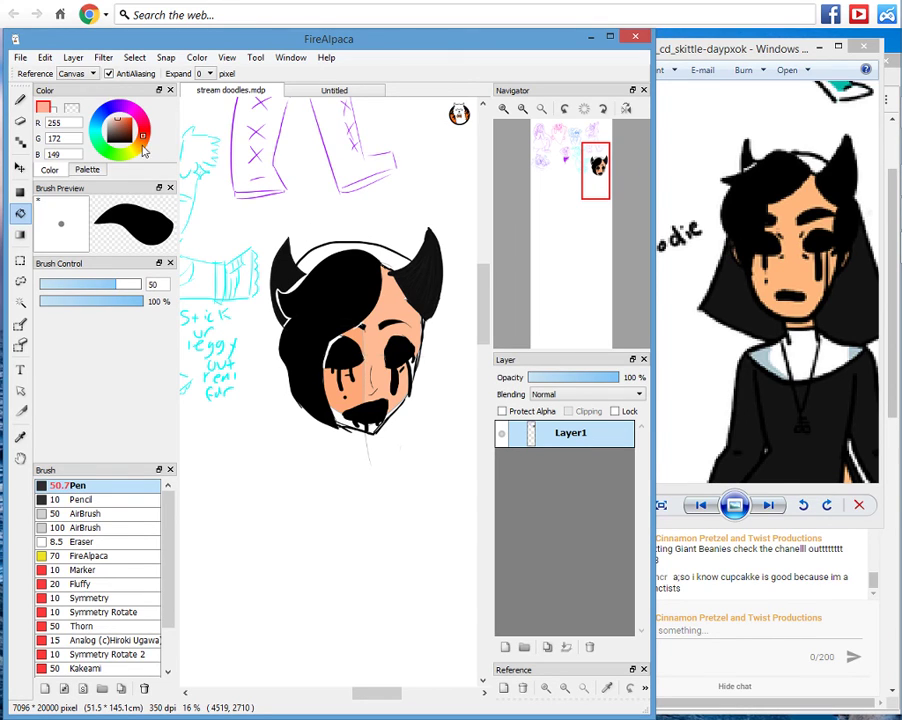
{"action": "left_click", "coordinate": [144, 141]}
{"action": "left_click", "coordinate": [145, 143]}
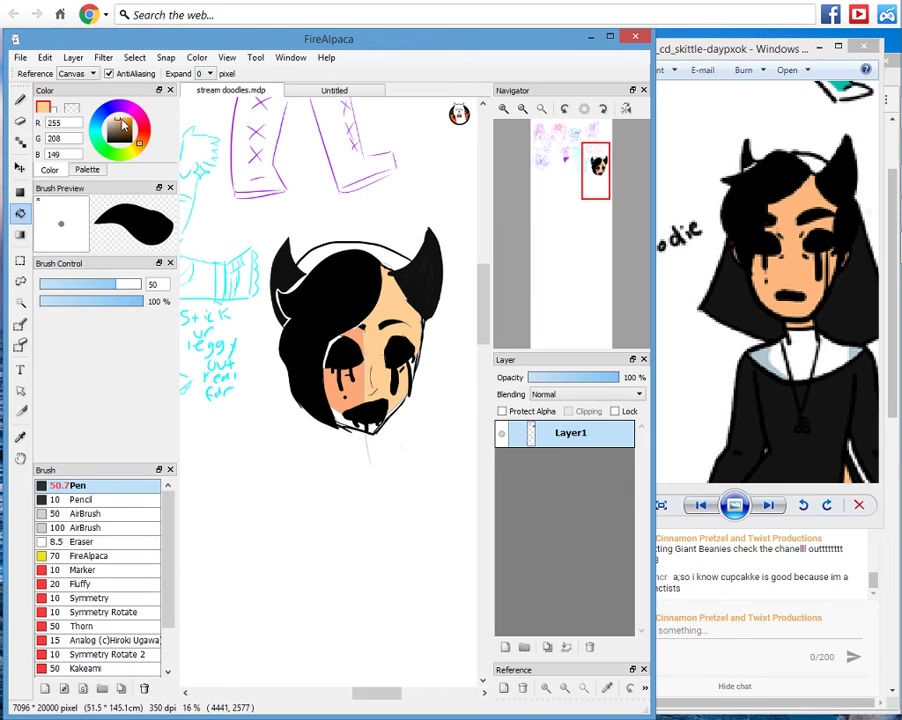
Choose the skin tone RGB 255, 202, 135, Bucket-fill the whole face with it and touch up the cheek edge by brush.
{"action": "left_click", "coordinate": [123, 122]}
{"action": "left_click", "coordinate": [122, 122]}
{"action": "left_click", "coordinate": [120, 120]}
{"action": "left_click", "coordinate": [357, 337]}
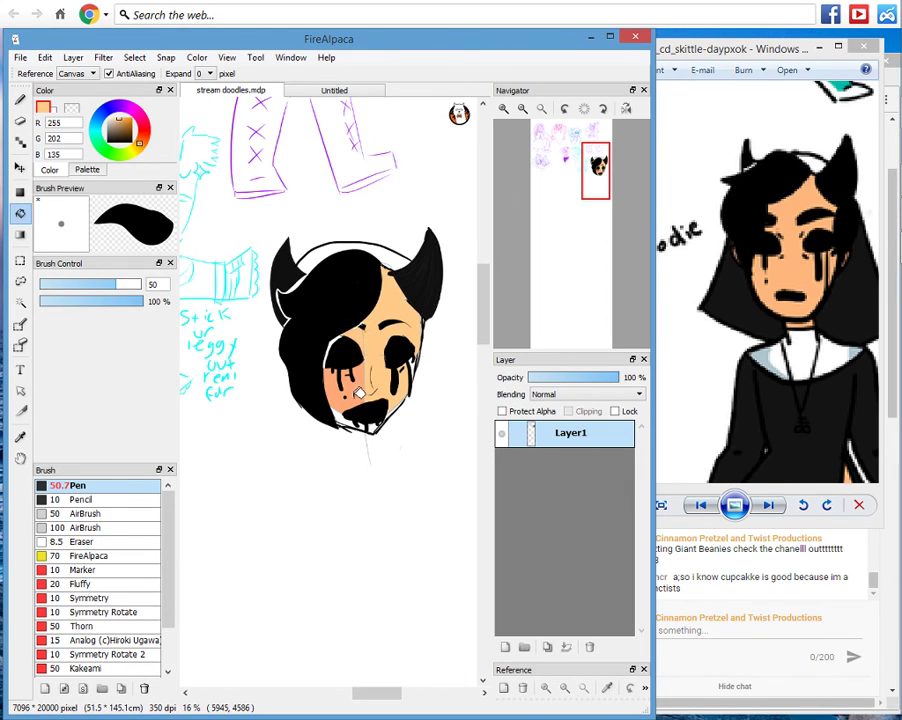
{"action": "left_click", "coordinate": [358, 389]}
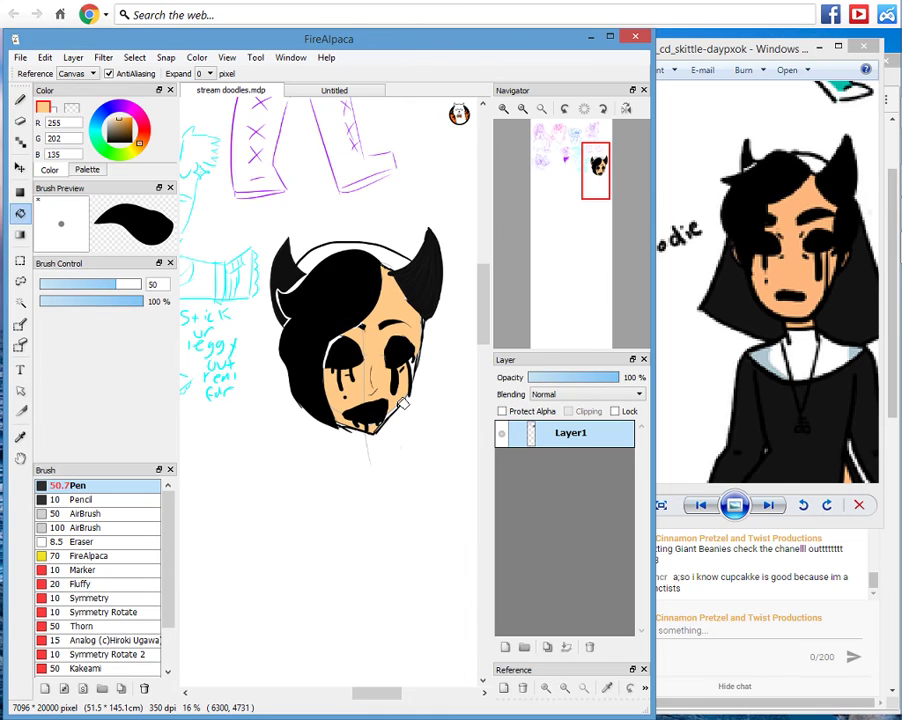
{"action": "left_click", "coordinate": [401, 402]}
{"action": "key", "text": "ctrl+z"}
{"action": "left_click", "coordinate": [20, 101]}
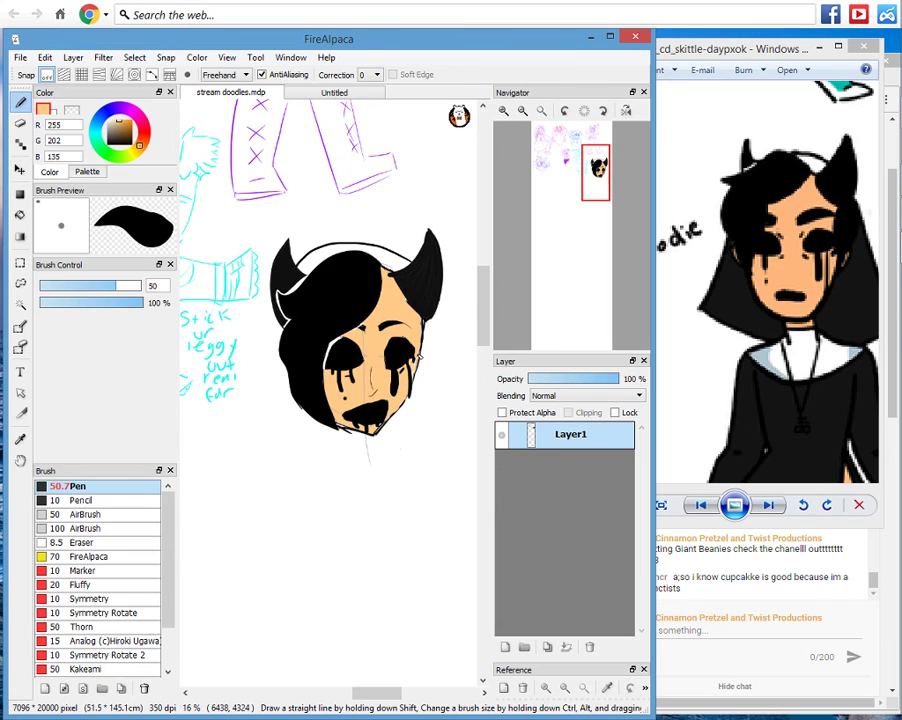
Sample the near-black horn colour, RGB 16, 16, 16, and draw the veil's outer outline down both sides of the head.
{"action": "left_click", "coordinate": [20, 438]}
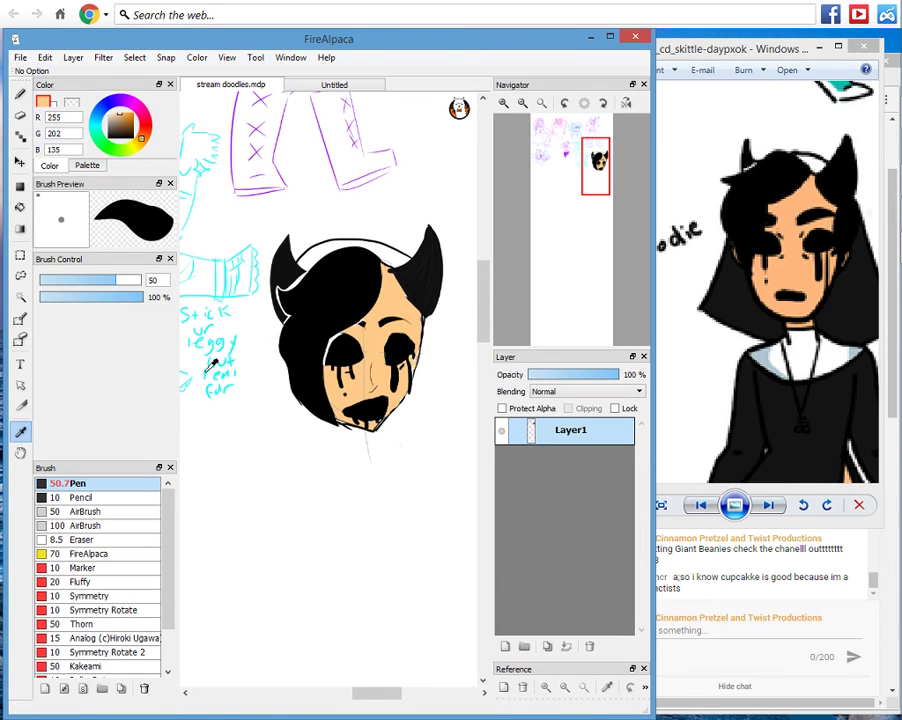
{"action": "left_click", "coordinate": [392, 289]}
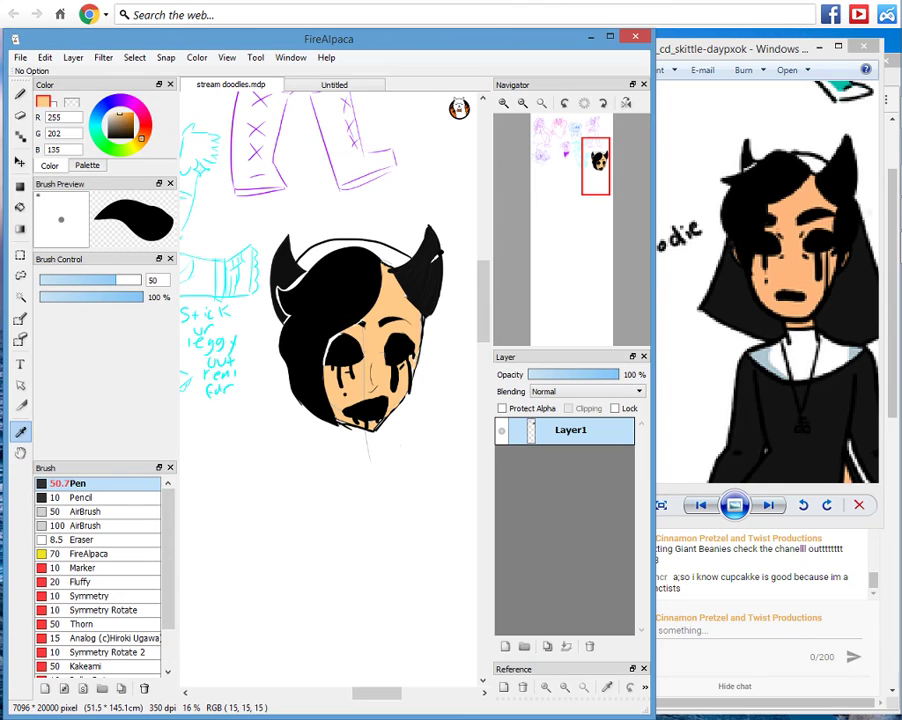
{"action": "left_click", "coordinate": [22, 96]}
{"action": "left_click_drag", "start_coordinate": [279, 328], "coordinate": [275, 437]}
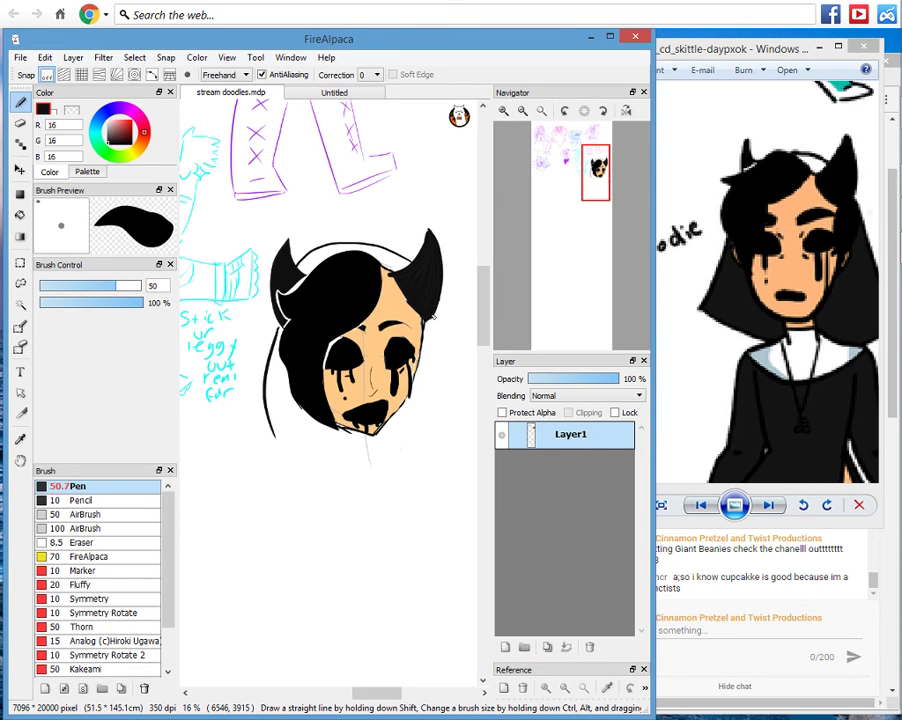
{"action": "left_click_drag", "start_coordinate": [434, 319], "coordinate": [471, 388]}
{"action": "left_click_drag", "start_coordinate": [469, 398], "coordinate": [404, 456]}
{"action": "left_click_drag", "start_coordinate": [275, 439], "coordinate": [320, 457]}
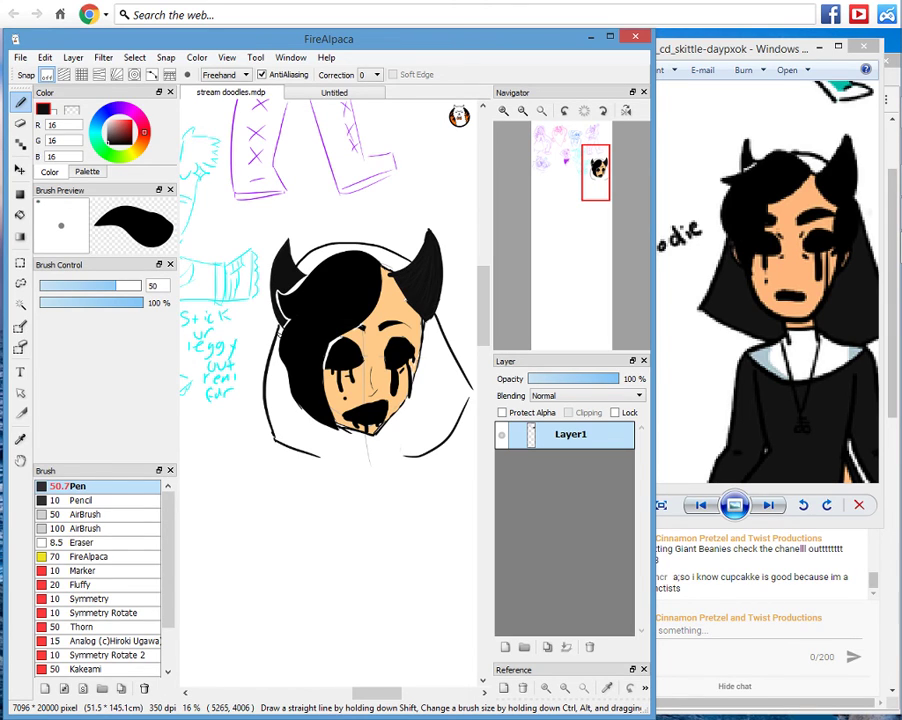
{"action": "left_click_drag", "start_coordinate": [472, 388], "coordinate": [470, 398]}
Switch to pure black and draw the veil's inner edges beside the neck and the neckline under the chin.
{"action": "left_click_drag", "start_coordinate": [117, 137], "coordinate": [88, 178]}
{"action": "left_click_drag", "start_coordinate": [321, 422], "coordinate": [311, 458]}
{"action": "left_click_drag", "start_coordinate": [398, 411], "coordinate": [412, 456]}
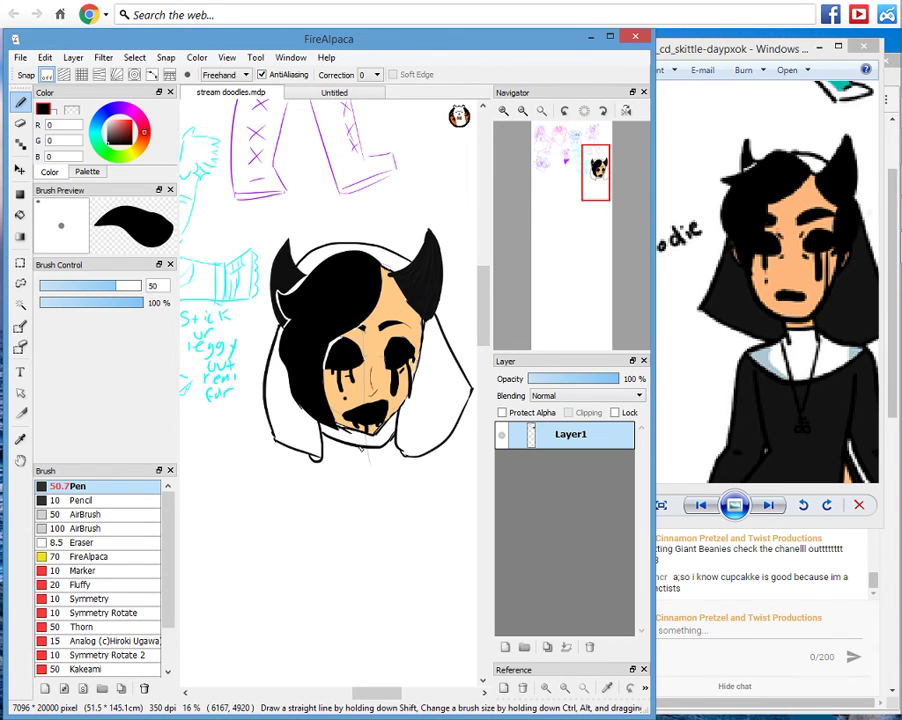
Draw both shoulders and upper arms with a curved collar line between them, redoing the first shoulder strokes.
{"action": "mouse_move", "coordinate": [312, 460]}
{"action": "left_mouse_down"}
{"action": "mouse_move", "coordinate": [281, 453]}
{"action": "mouse_move", "coordinate": [247, 541]}
{"action": "left_mouse_up"}
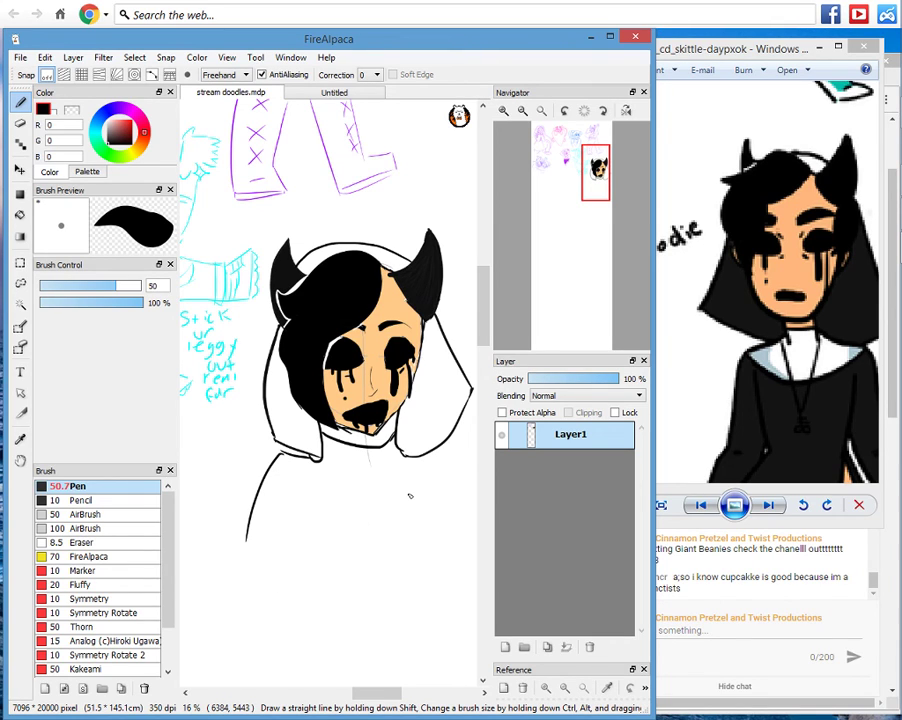
{"action": "key", "text": "ctrl+z"}
{"action": "mouse_move", "coordinate": [318, 459]}
{"action": "left_mouse_down"}
{"action": "mouse_move", "coordinate": [249, 467]}
{"action": "mouse_move", "coordinate": [246, 507]}
{"action": "mouse_move", "coordinate": [283, 567]}
{"action": "left_mouse_up"}
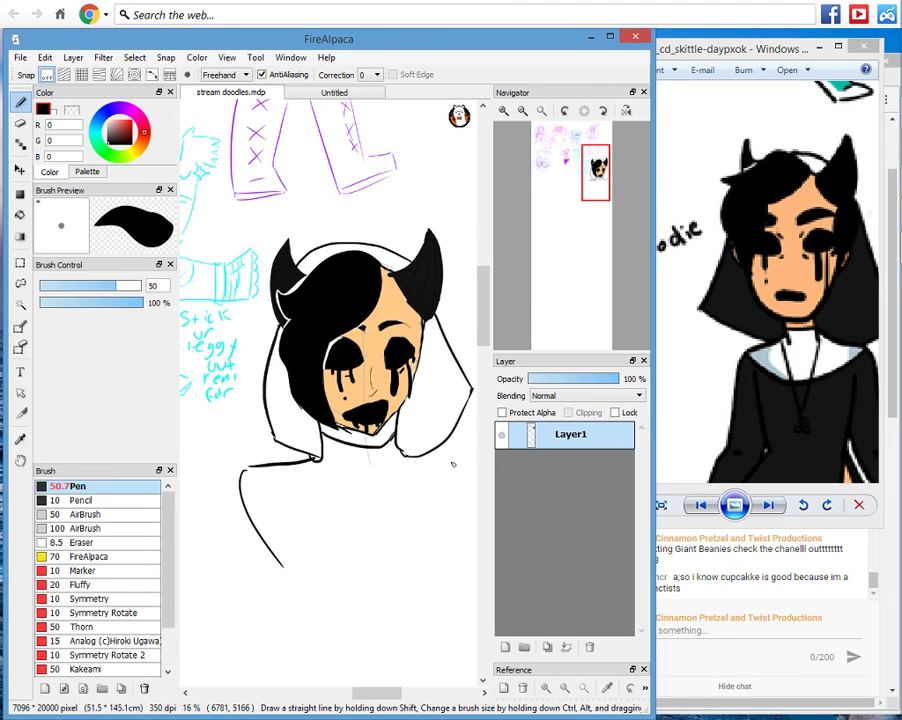
{"action": "key", "text": "ctrl+z"}
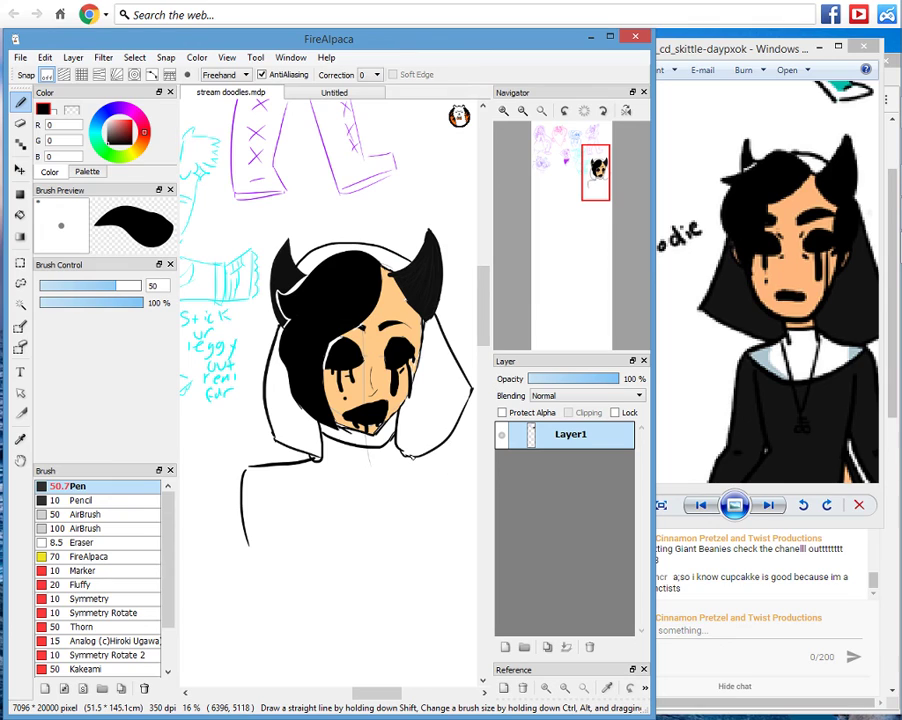
{"action": "left_click_drag", "start_coordinate": [250, 468], "coordinate": [475, 544]}
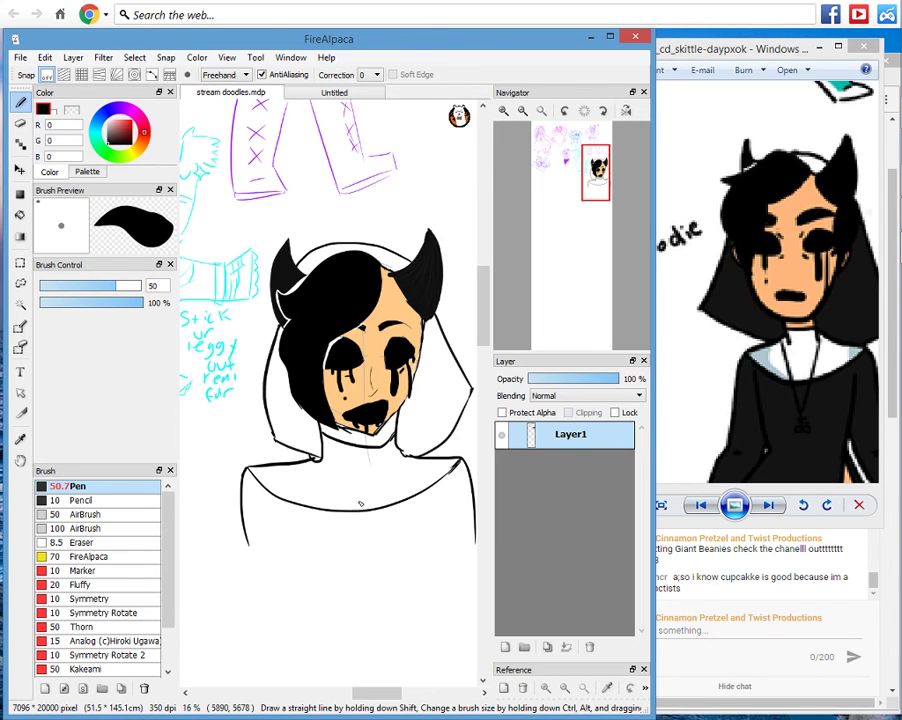
Draw a V-shaped necklace cord hanging from both sides of the neck over the chest.
{"action": "left_click_drag", "start_coordinate": [316, 460], "coordinate": [352, 548]}
{"action": "left_click_drag", "start_coordinate": [401, 458], "coordinate": [371, 548]}
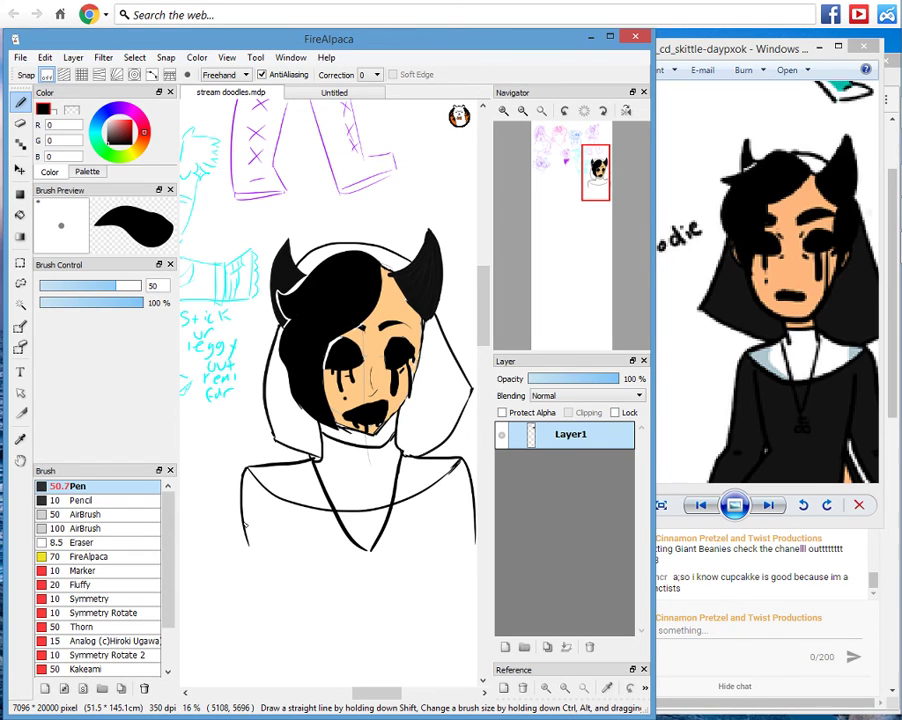
Close the bust's lower edge with angled strokes and a small cross at the necklace tip, and mark both inner arm lines.
{"action": "mouse_move", "coordinate": [341, 563]}
{"action": "left_mouse_down"}
{"action": "mouse_move", "coordinate": [299, 511]}
{"action": "mouse_move", "coordinate": [301, 532]}
{"action": "mouse_move", "coordinate": [248, 546]}
{"action": "left_mouse_up"}
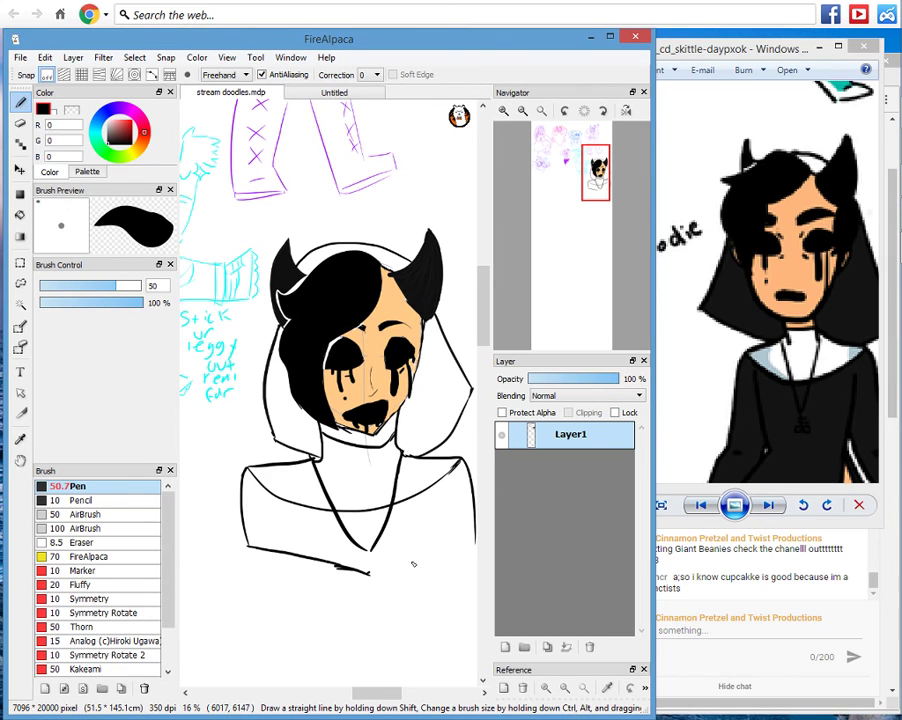
{"action": "left_click_drag", "start_coordinate": [341, 568], "coordinate": [476, 543]}
{"action": "mouse_move", "coordinate": [232, 545]}
{"action": "left_mouse_down"}
{"action": "mouse_move", "coordinate": [366, 579]}
{"action": "mouse_move", "coordinate": [377, 562]}
{"action": "left_mouse_up"}
{"action": "left_click_drag", "start_coordinate": [298, 525], "coordinate": [310, 556]}
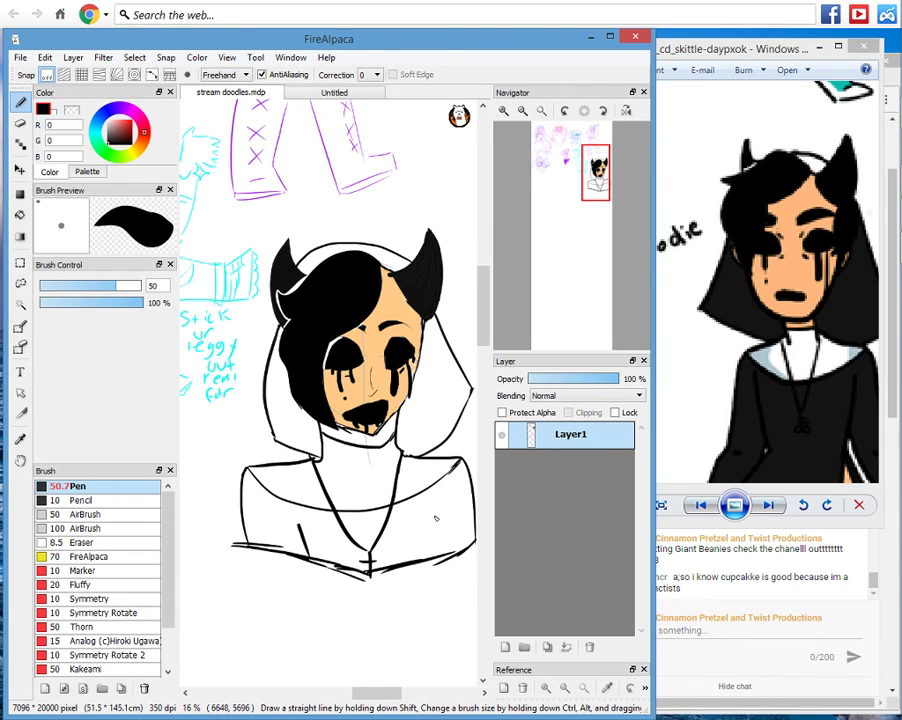
{"action": "left_click_drag", "start_coordinate": [431, 516], "coordinate": [428, 565]}
Try Bucket-filling one side of the robe with dark greys, starting with RGB 73, 73, 73.
{"action": "left_click_drag", "start_coordinate": [110, 137], "coordinate": [107, 137]}
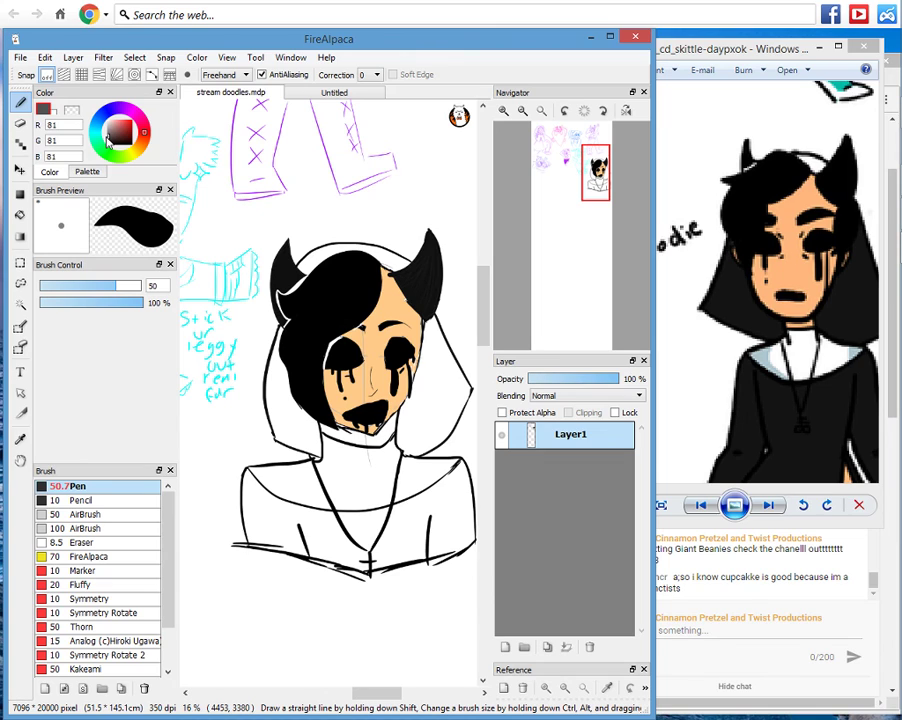
{"action": "key", "text": "g"}
{"action": "left_click", "coordinate": [292, 536]}
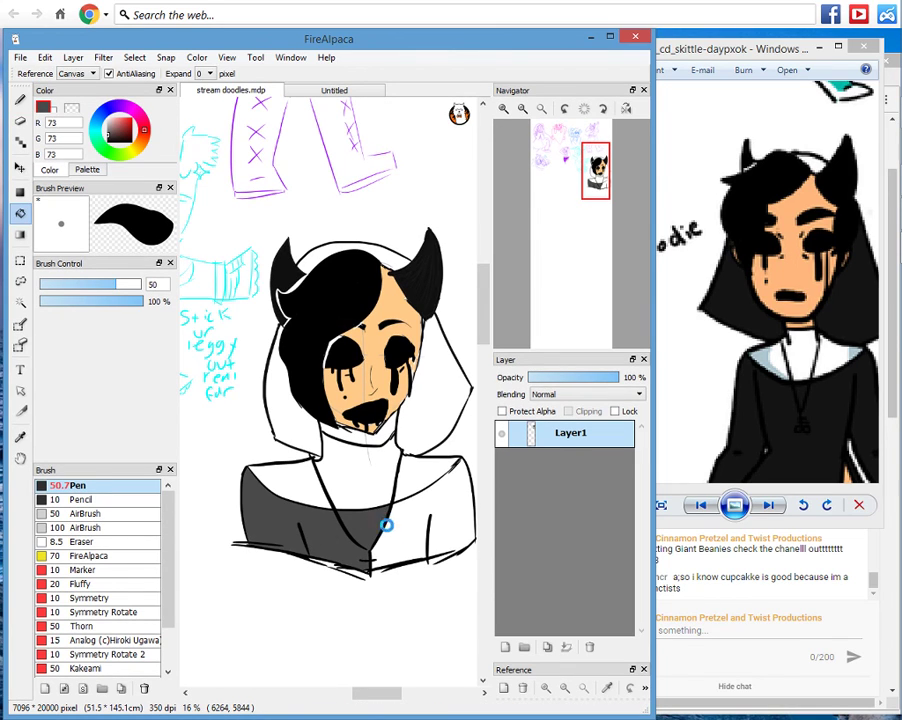
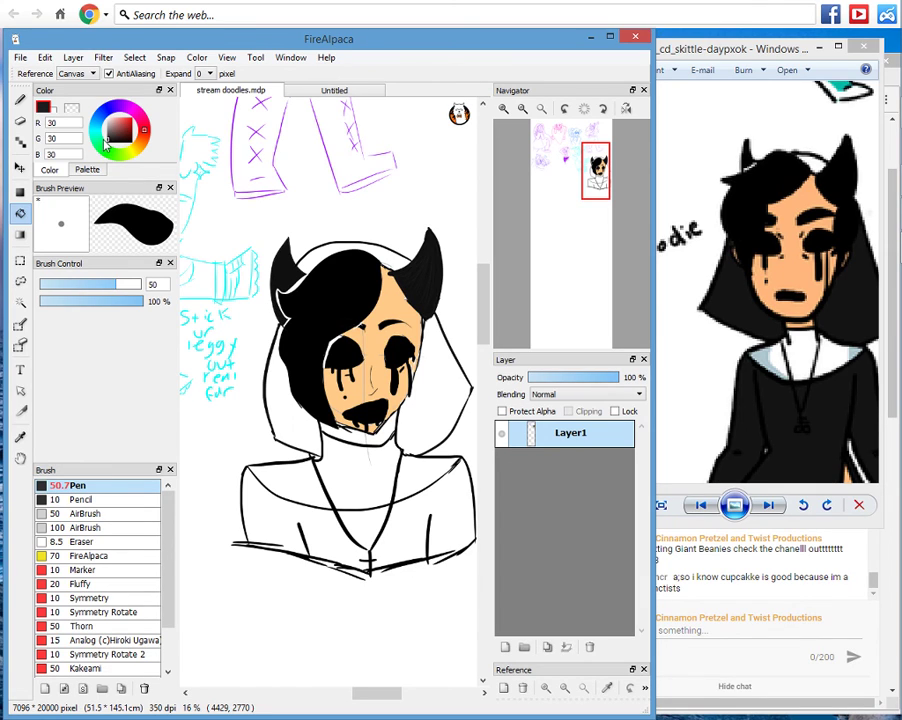
{"action": "left_click", "coordinate": [105, 142]}
{"action": "left_click", "coordinate": [285, 512]}
Close the robe outline's lower corner in black and Bucket-fill the whole robe with RGB 30, 30, 30.
{"action": "left_click", "coordinate": [21, 101]}
{"action": "left_click_drag", "start_coordinate": [107, 138], "coordinate": [87, 225]}
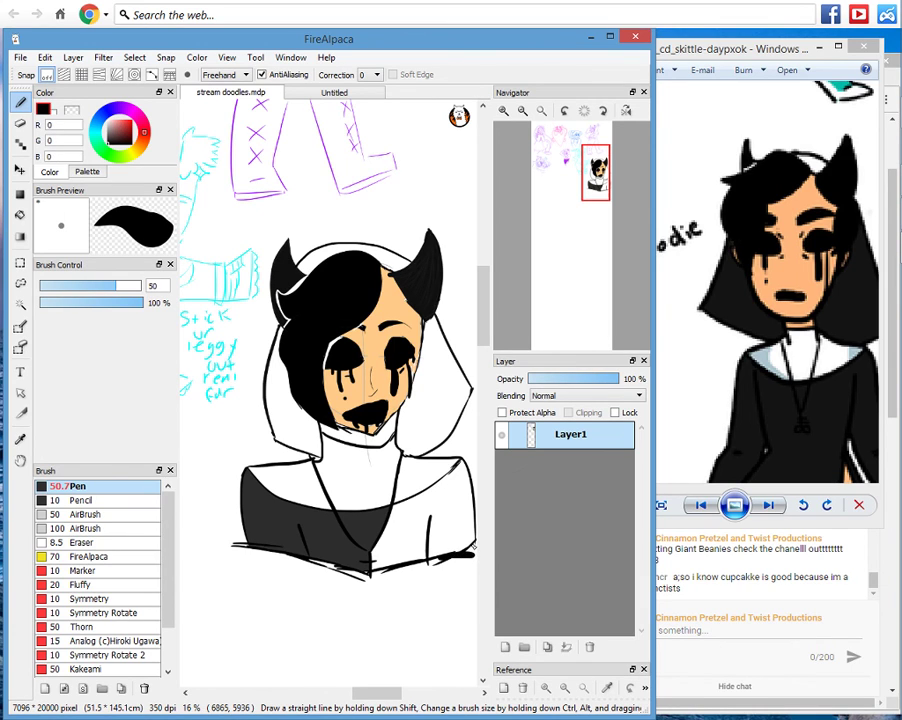
{"action": "left_click", "coordinate": [20, 214]}
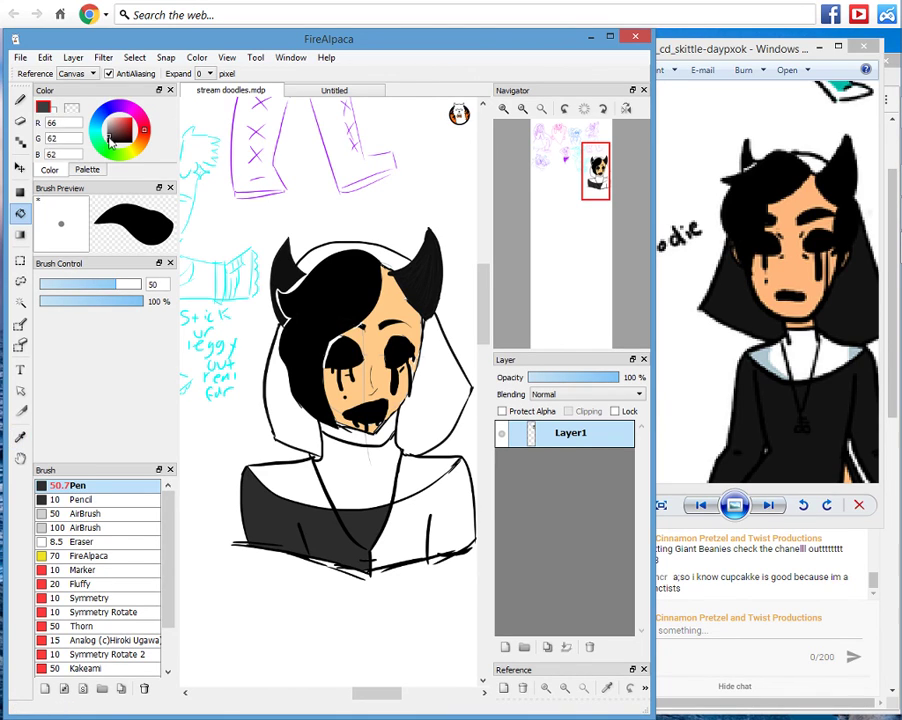
{"action": "left_click", "coordinate": [105, 146]}
{"action": "left_click", "coordinate": [107, 144]}
{"action": "left_click", "coordinate": [282, 523]}
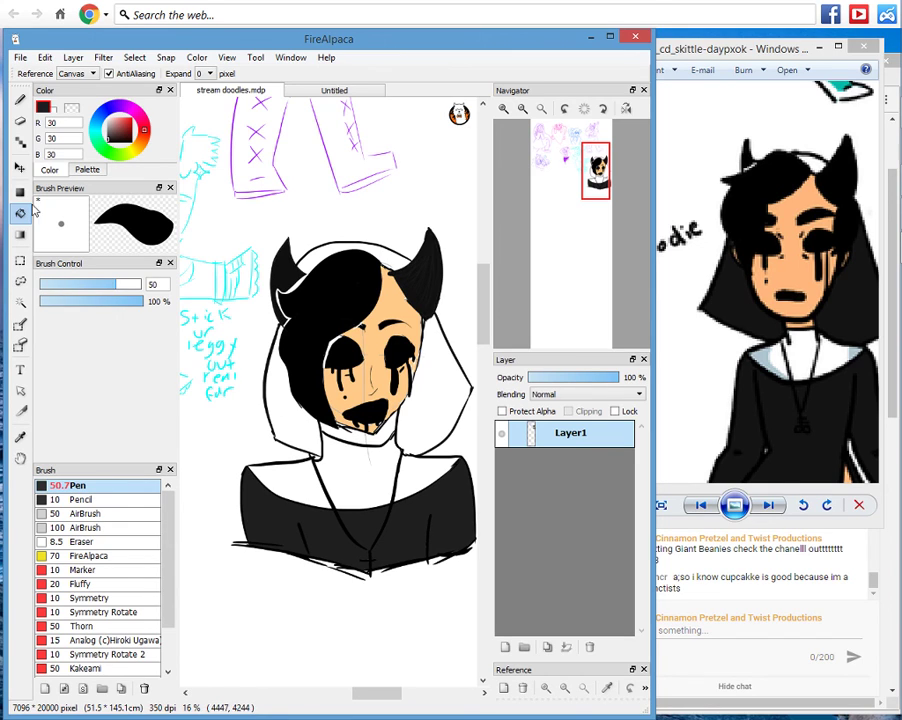
Set the brush to near-black RGB 15, 15, 15 and paint fold strokes along the robe's arms.
{"action": "left_click", "coordinate": [20, 101]}
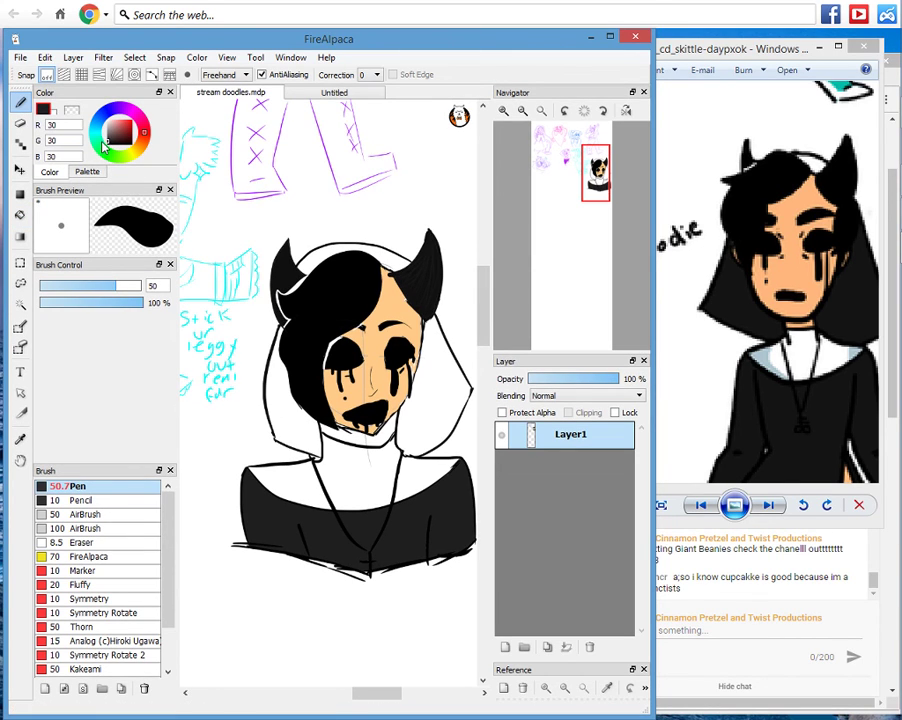
{"action": "left_click", "coordinate": [104, 147]}
{"action": "left_click", "coordinate": [102, 145]}
{"action": "left_click_drag", "start_coordinate": [300, 527], "coordinate": [314, 567]}
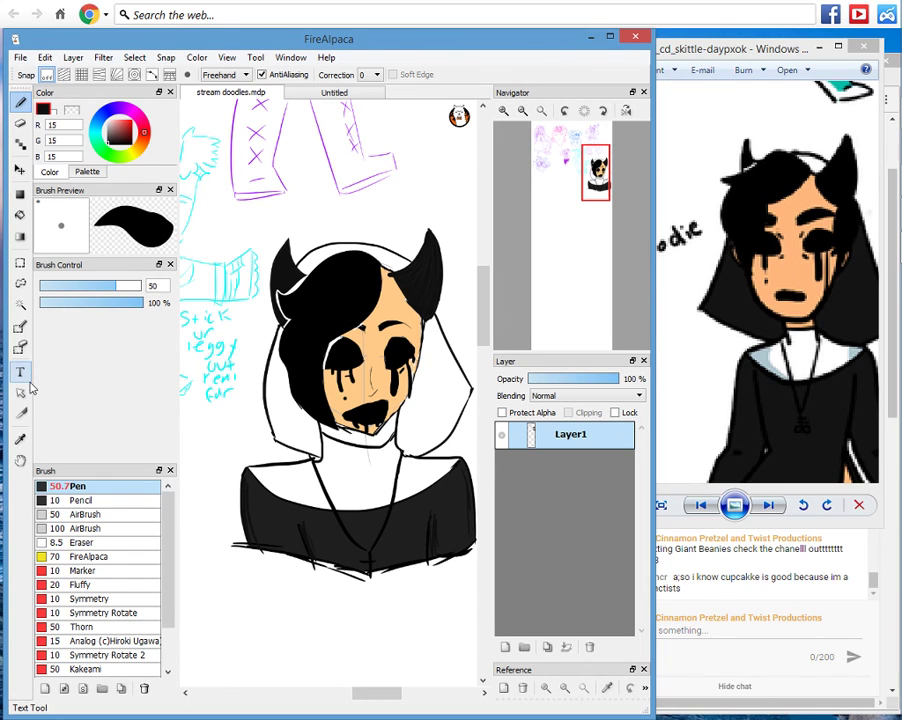
Sample the face's skin colour, RGB 255, 202, 135, and Bucket-fill the neck with it.
{"action": "left_click", "coordinate": [20, 439]}
{"action": "left_click", "coordinate": [393, 305]}
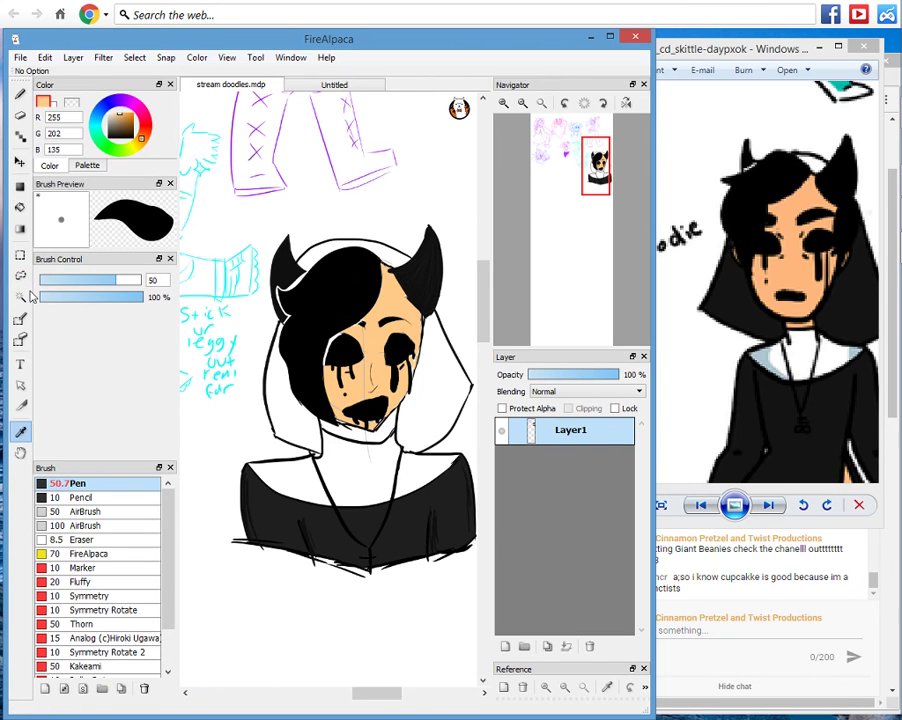
{"action": "left_click", "coordinate": [20, 207]}
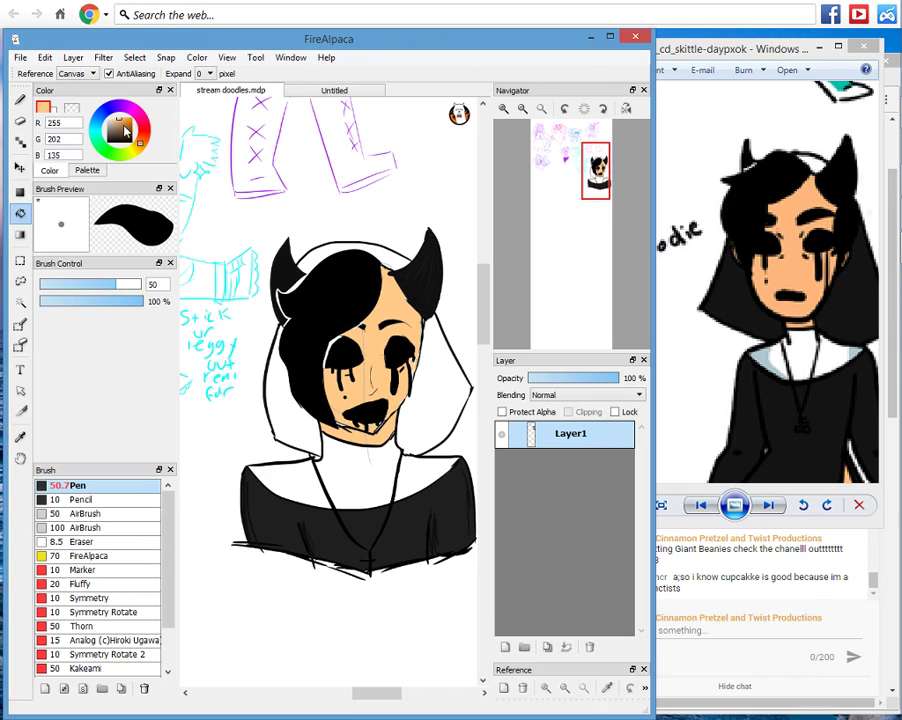
Try darker skin tones for shading the neck: RGB 255, 196, 121, then 227, 185, 135 and 234, 191, 139.
{"action": "left_click", "coordinate": [121, 120]}
{"action": "left_click", "coordinate": [20, 100]}
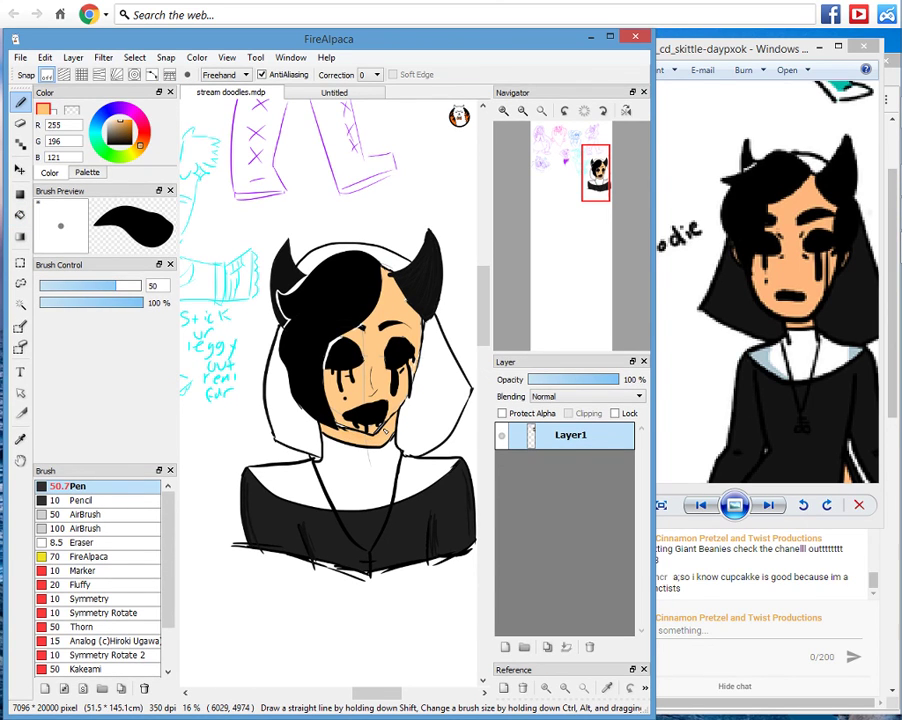
{"action": "left_click", "coordinate": [19, 437]}
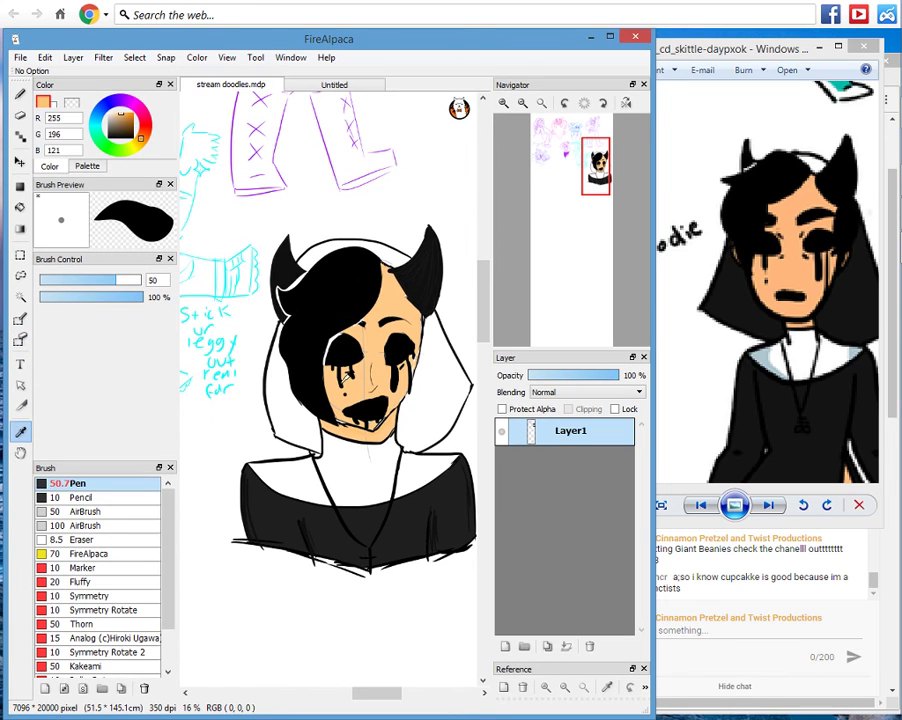
{"action": "left_click", "coordinate": [338, 372]}
{"action": "left_click_drag", "start_coordinate": [119, 113], "coordinate": [117, 116]}
{"action": "left_click", "coordinate": [20, 94]}
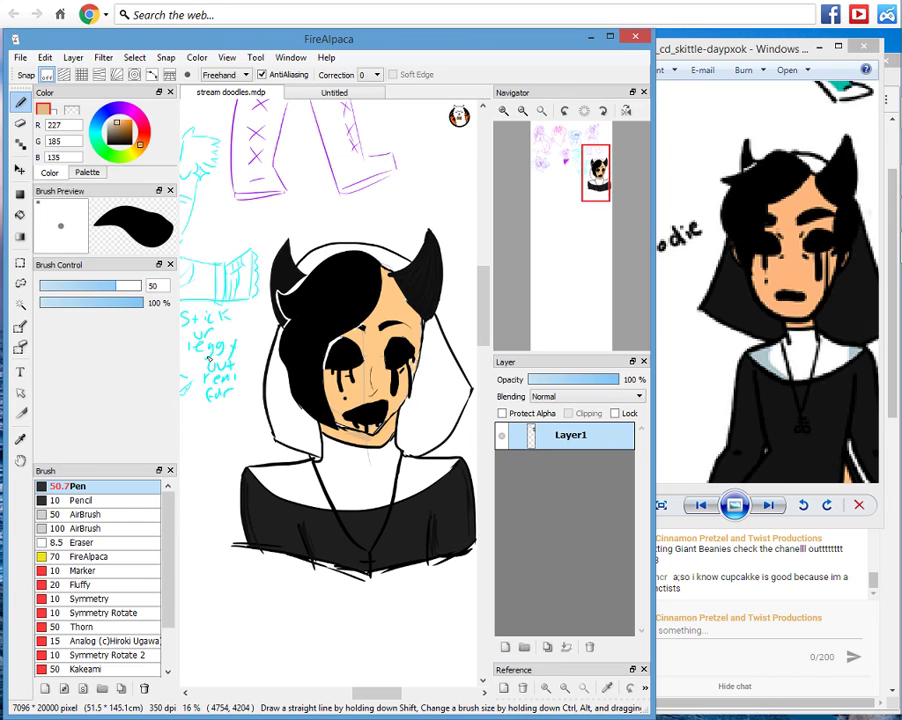
{"action": "left_click", "coordinate": [20, 437]}
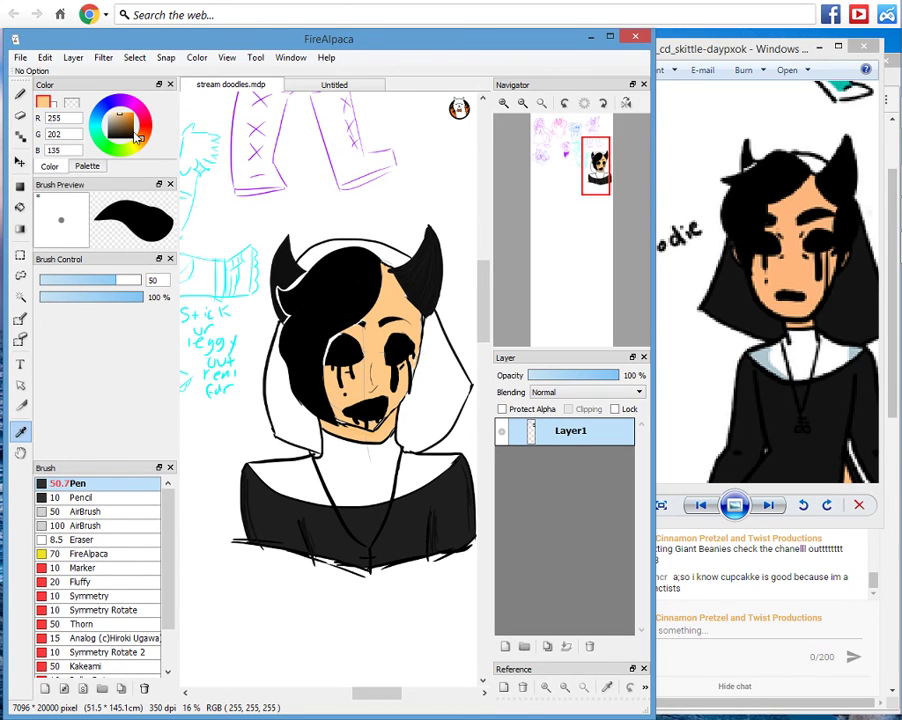
{"action": "left_click", "coordinate": [118, 115]}
{"action": "left_click", "coordinate": [21, 94]}
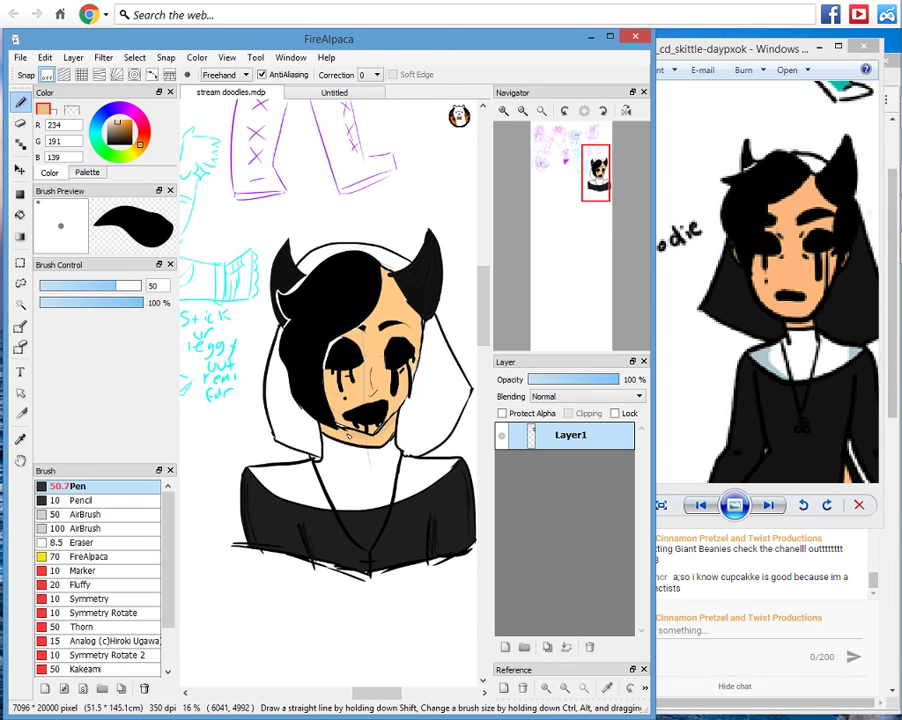
Set the brush to light grey RGB 192, 192, 192 and paint shading strokes on the white neck cloth and both sides of the collar.
{"action": "left_click", "coordinate": [20, 438]}
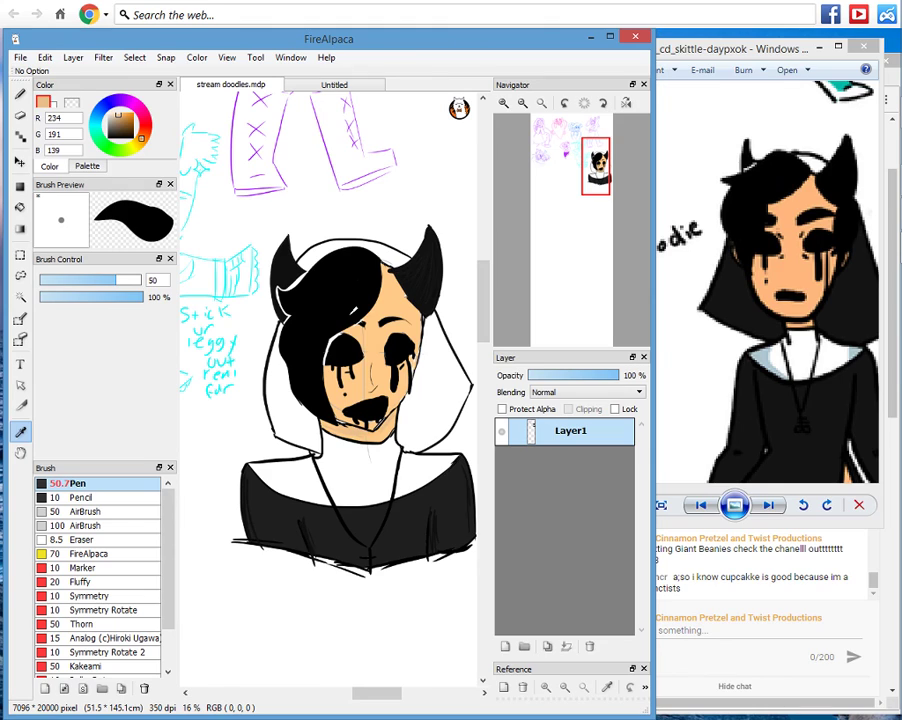
{"action": "left_click", "coordinate": [313, 337]}
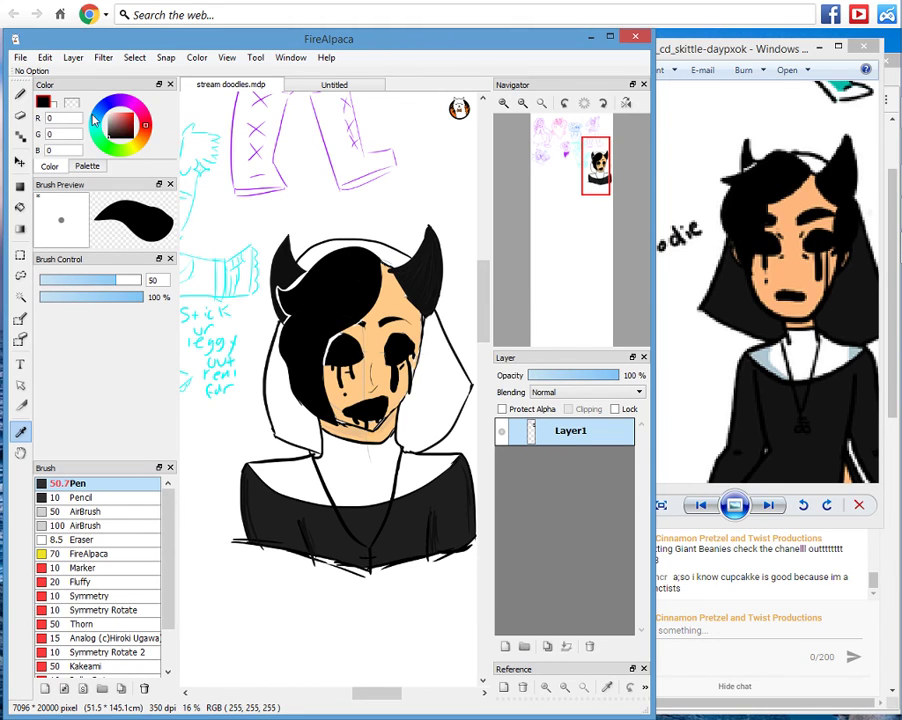
{"action": "left_click", "coordinate": [110, 129]}
{"action": "left_click_drag", "start_coordinate": [111, 131], "coordinate": [108, 121]}
{"action": "key", "text": "b"}
{"action": "left_click_drag", "start_coordinate": [326, 437], "coordinate": [332, 451]}
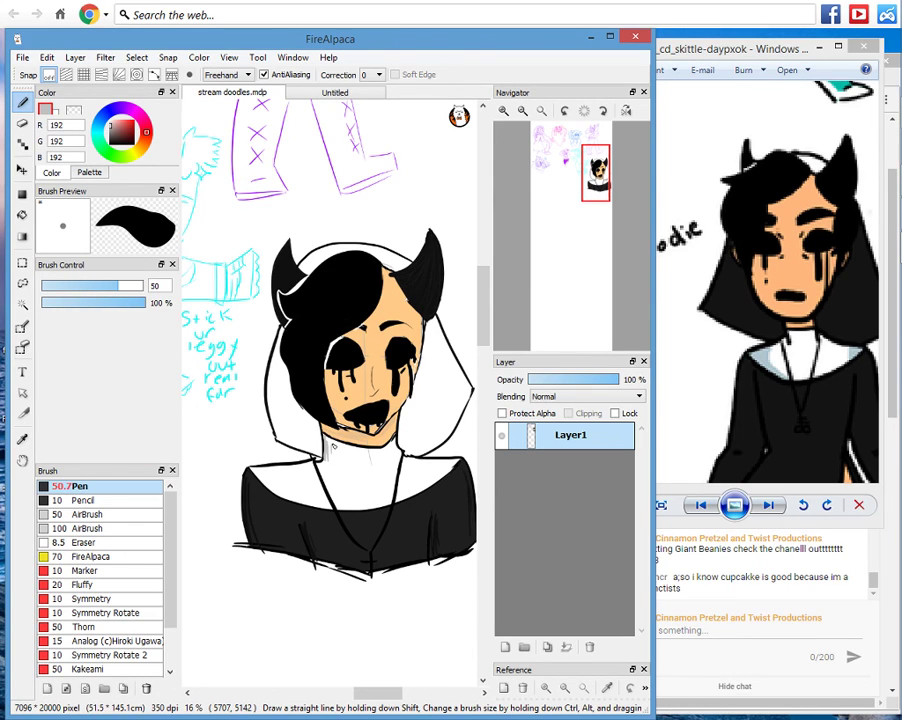
{"action": "left_click_drag", "start_coordinate": [254, 473], "coordinate": [312, 502]}
{"action": "left_click_drag", "start_coordinate": [405, 495], "coordinate": [451, 465]}
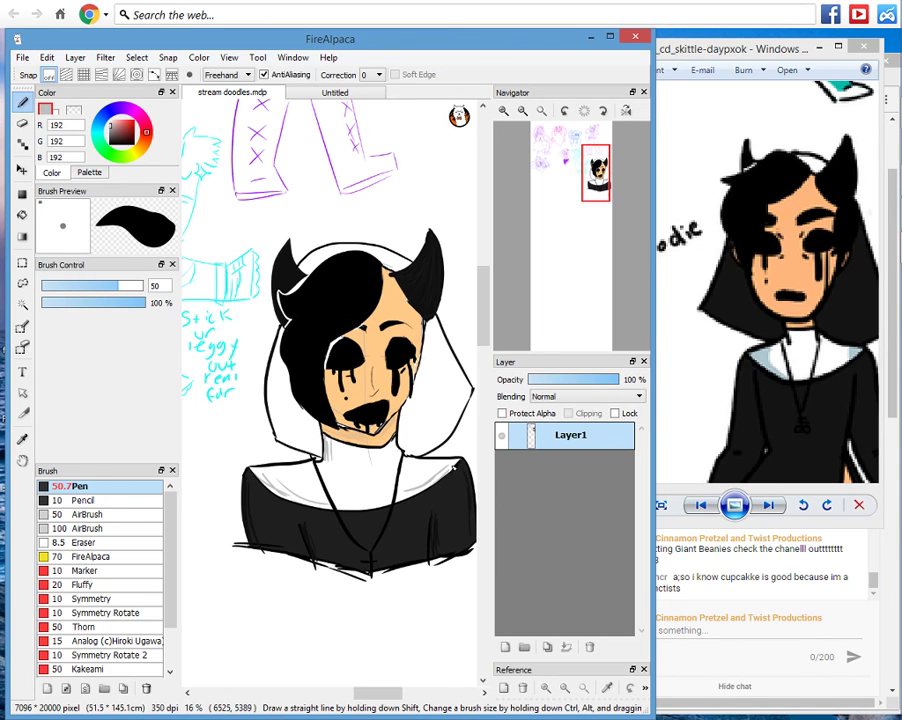
Sample the robe's dark grey, RGB 30, 30, 30, and Bucket-fill both sides of the veil with it.
{"action": "left_click", "coordinate": [22, 440]}
{"action": "left_click", "coordinate": [269, 503]}
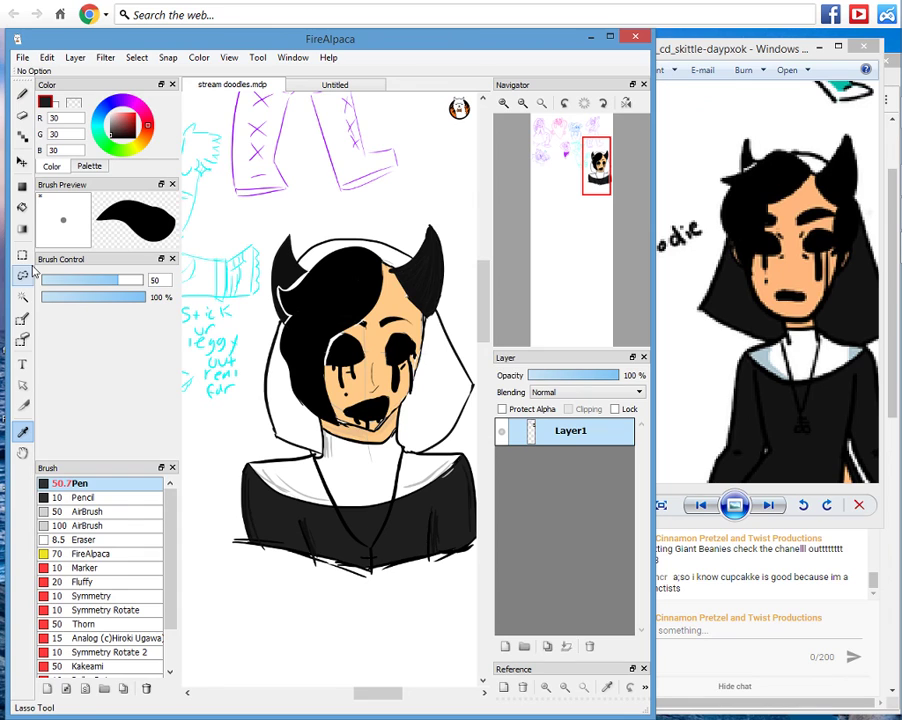
{"action": "left_click", "coordinate": [22, 207]}
{"action": "left_click", "coordinate": [291, 405]}
{"action": "left_click", "coordinate": [438, 404]}
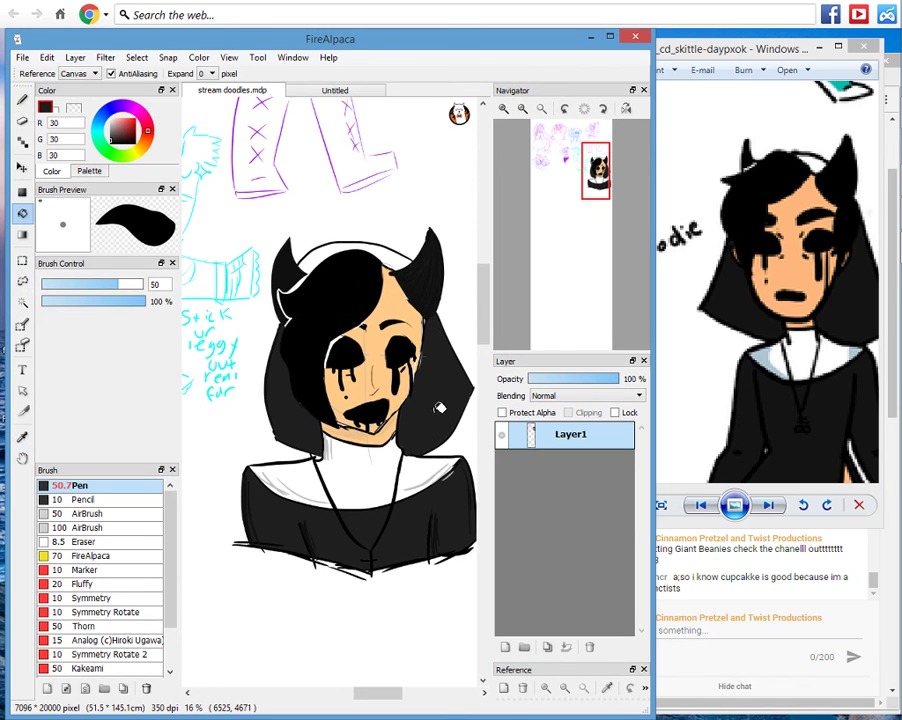
Sample the near-black fold colour, RGB 15, 15, 15, from the robe and brush fold strokes on the veil.
{"action": "left_click", "coordinate": [22, 432]}
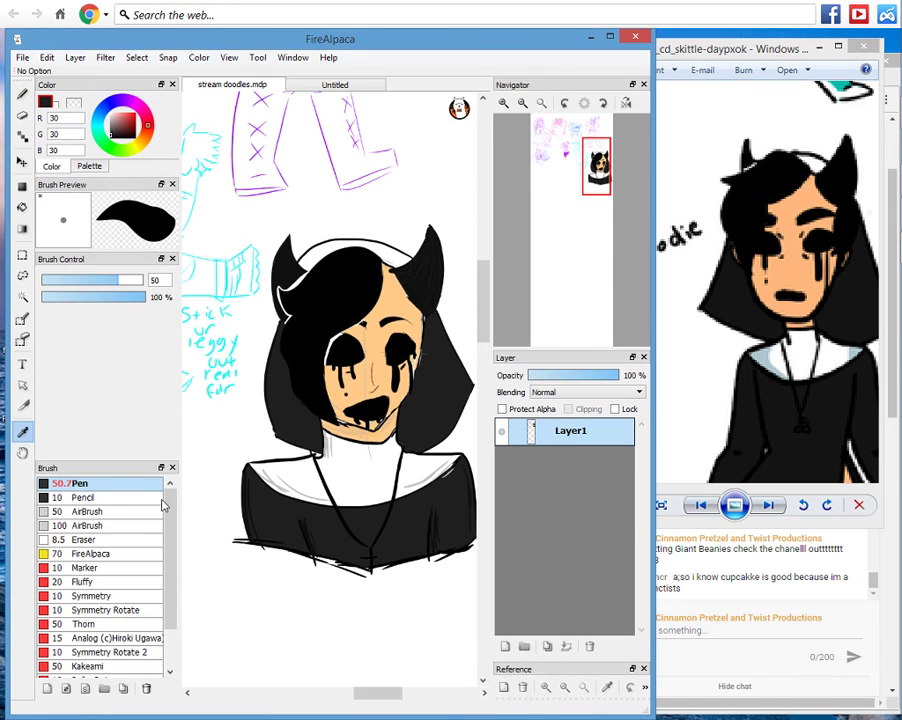
{"action": "left_click", "coordinate": [245, 507]}
{"action": "key", "text": "b"}
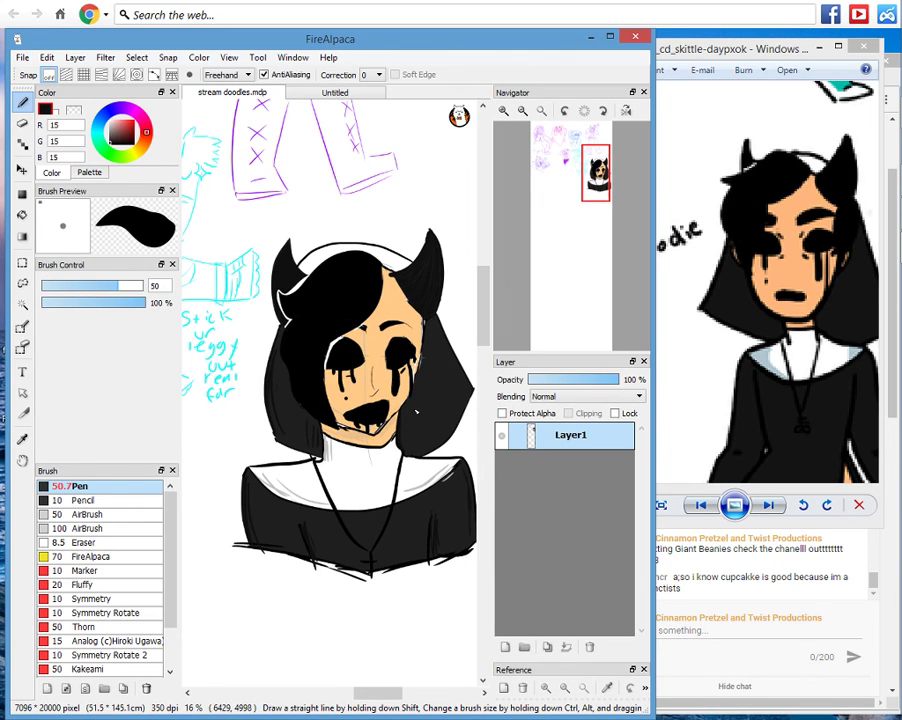
Bring up the Jodie reference image and close its viewer window.
{"action": "left_click", "coordinate": [837, 46]}
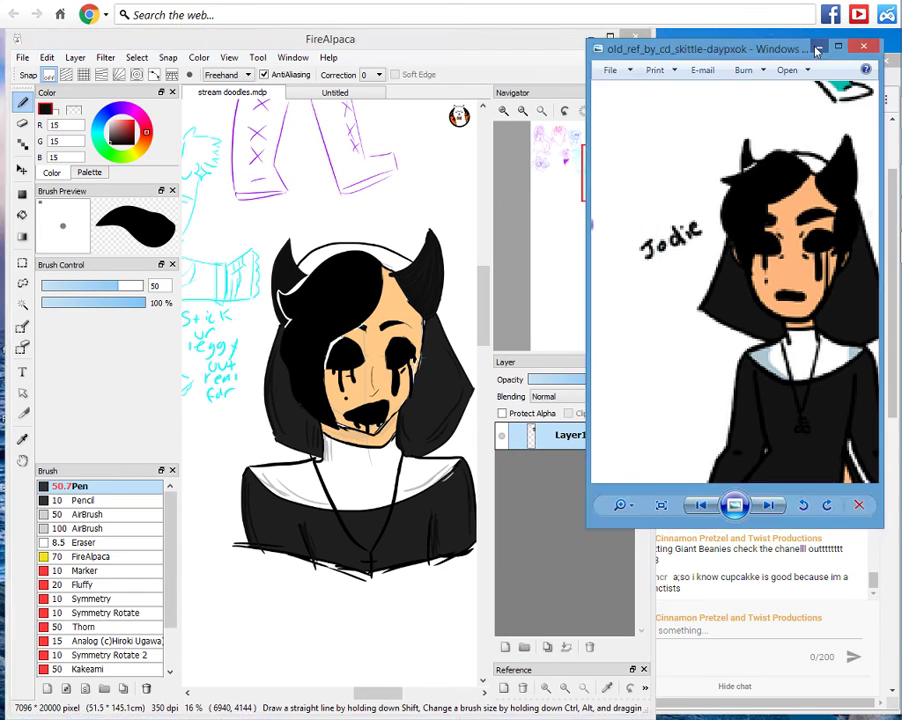
{"action": "left_click", "coordinate": [884, 215]}
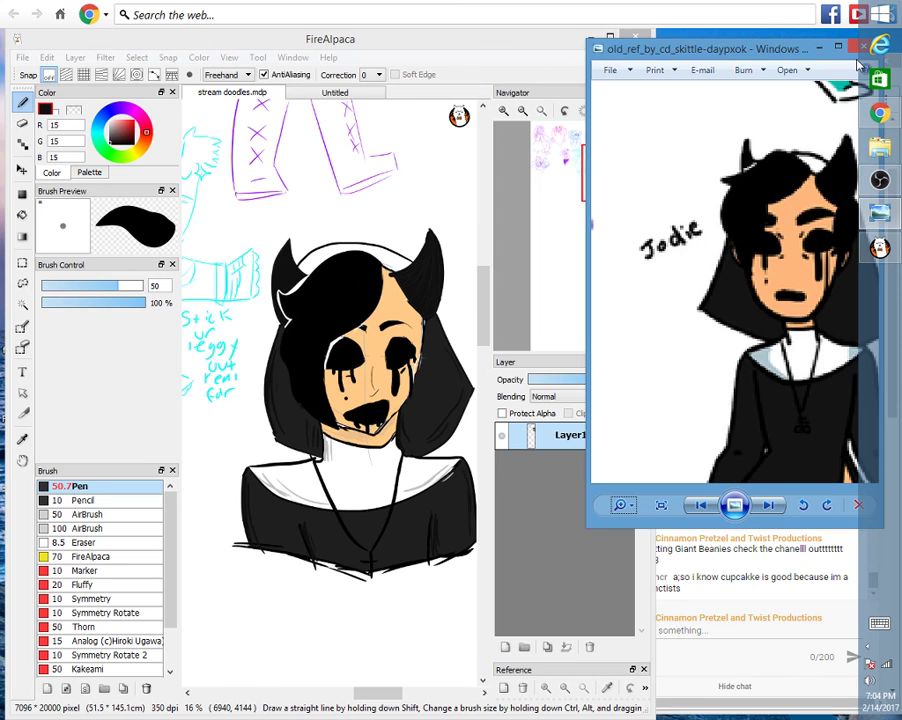
{"action": "left_click", "coordinate": [861, 48]}
Minimize the drawing program and send "doneee" in the YouTube live chat.
{"action": "left_click", "coordinate": [586, 38]}
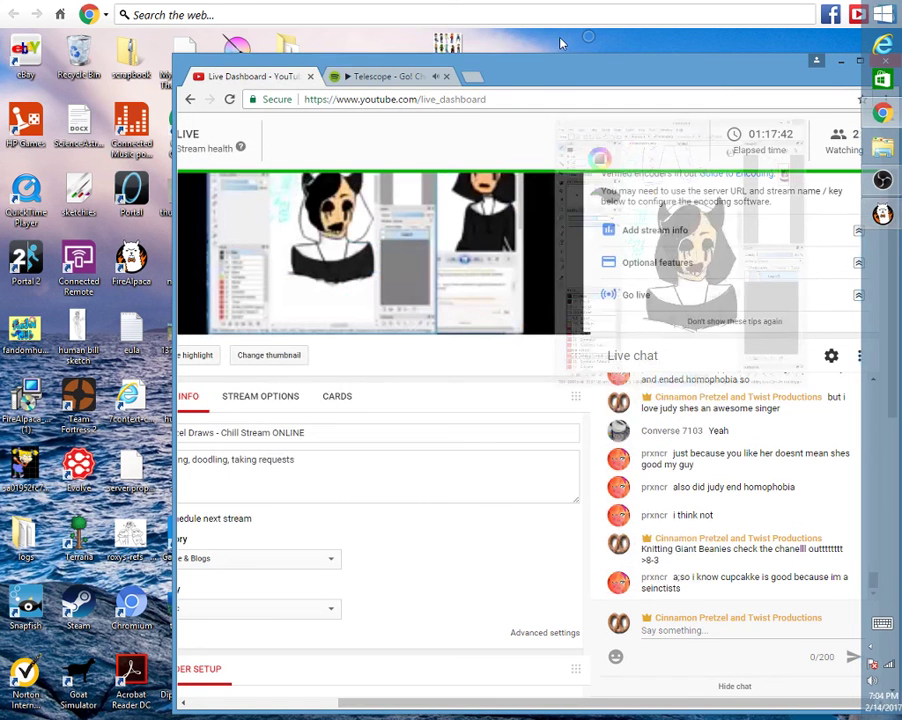
{"action": "left_click", "coordinate": [682, 643]}
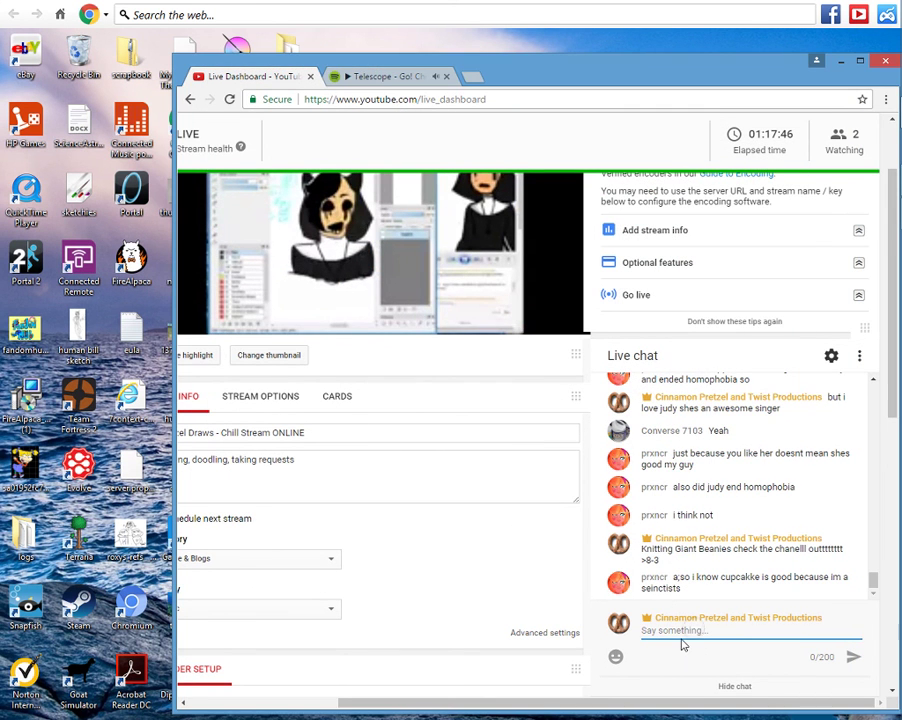
{"action": "type", "text": "doneee"}
{"action": "key", "text": "Return"}
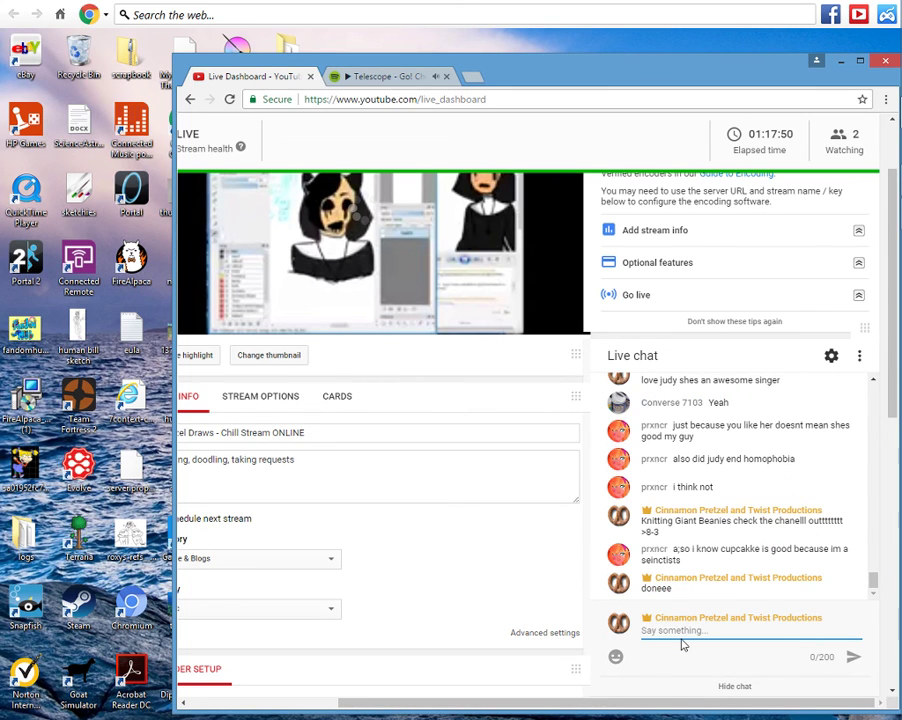
Switch back to FireAlpaca and open the Canvas Size settings for the stream doodles drawing.
{"action": "left_click", "coordinate": [880, 214]}
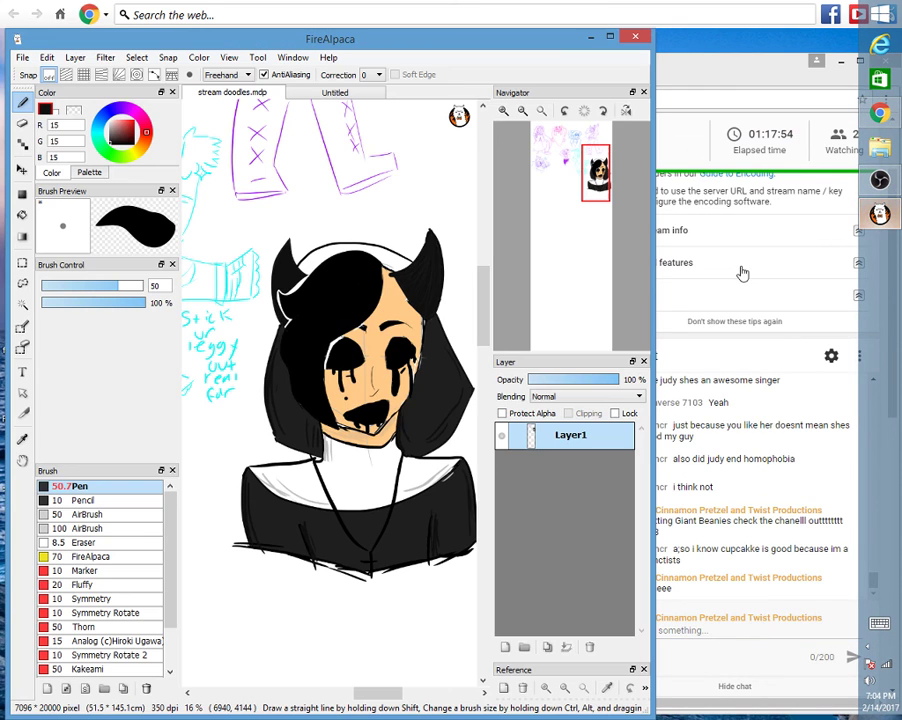
{"action": "left_click", "coordinate": [599, 184]}
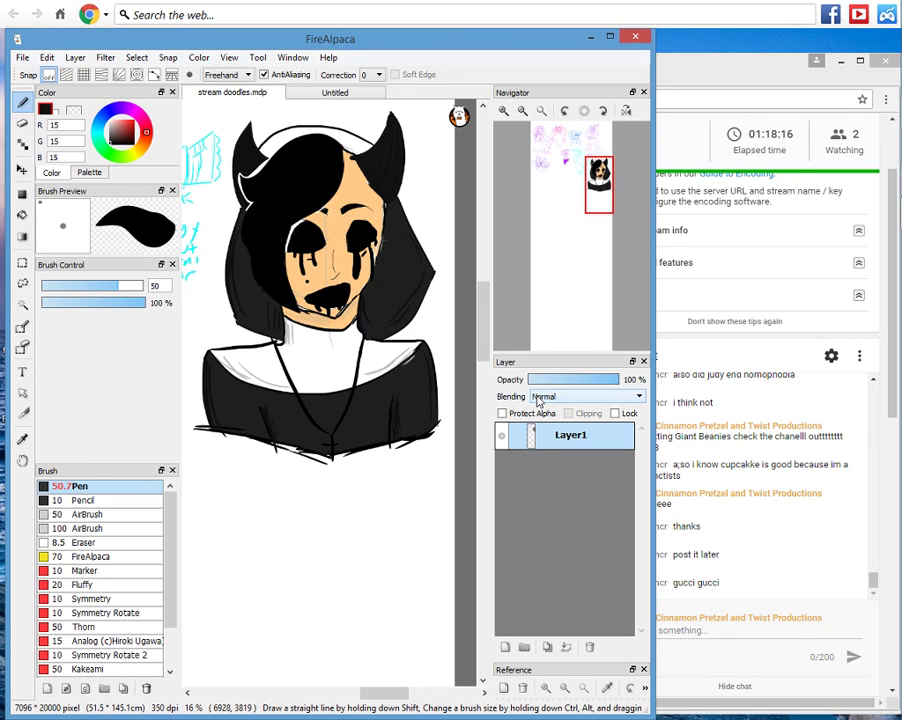
{"action": "key", "text": "ctrl+minus"}
{"action": "key", "text": "ctrl+minus"}
{"action": "key", "text": "ctrl+minus"}
{"action": "left_click_drag", "start_coordinate": [574, 190], "coordinate": [571, 199]}
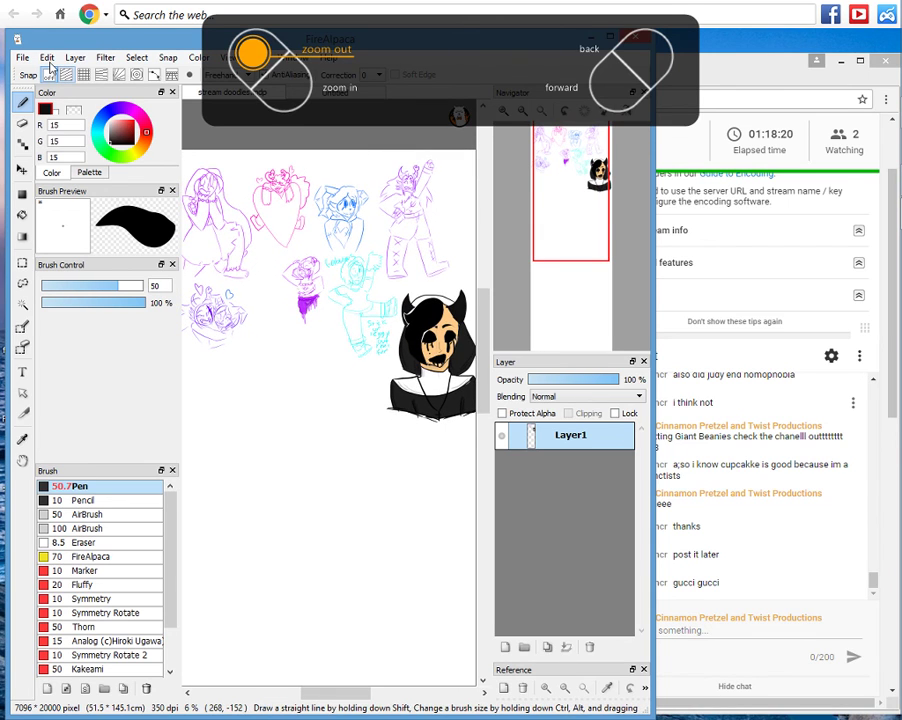
{"action": "left_click", "coordinate": [47, 58]}
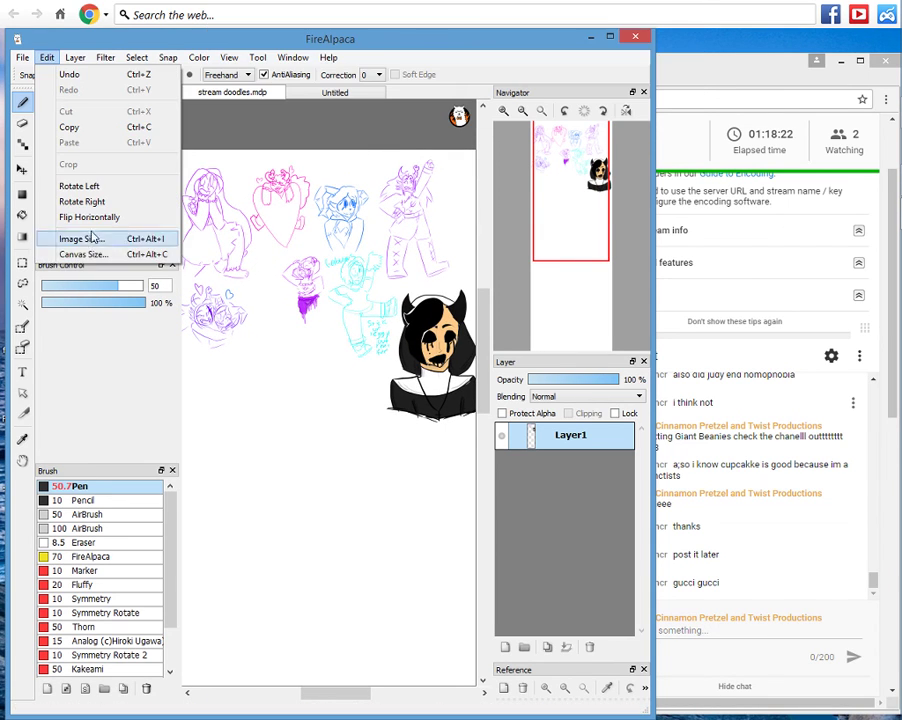
{"action": "left_click", "coordinate": [84, 249]}
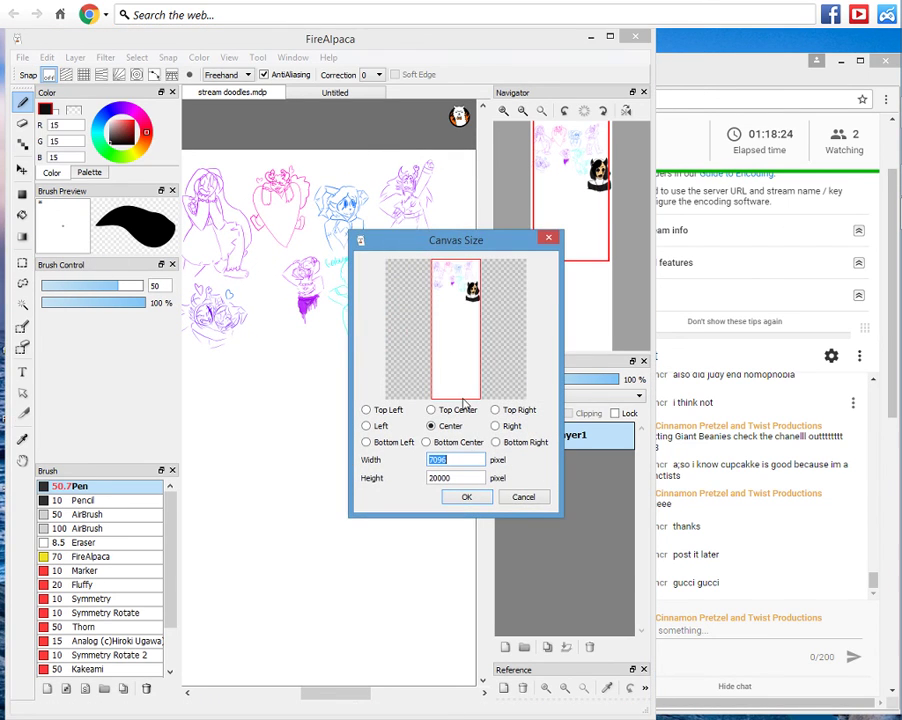
Try a canvas height of 2000 pixels, restore 20000, and anchor the canvas resize at Top Center.
{"action": "left_click", "coordinate": [455, 477]}
{"action": "key", "text": "BackSpace"}
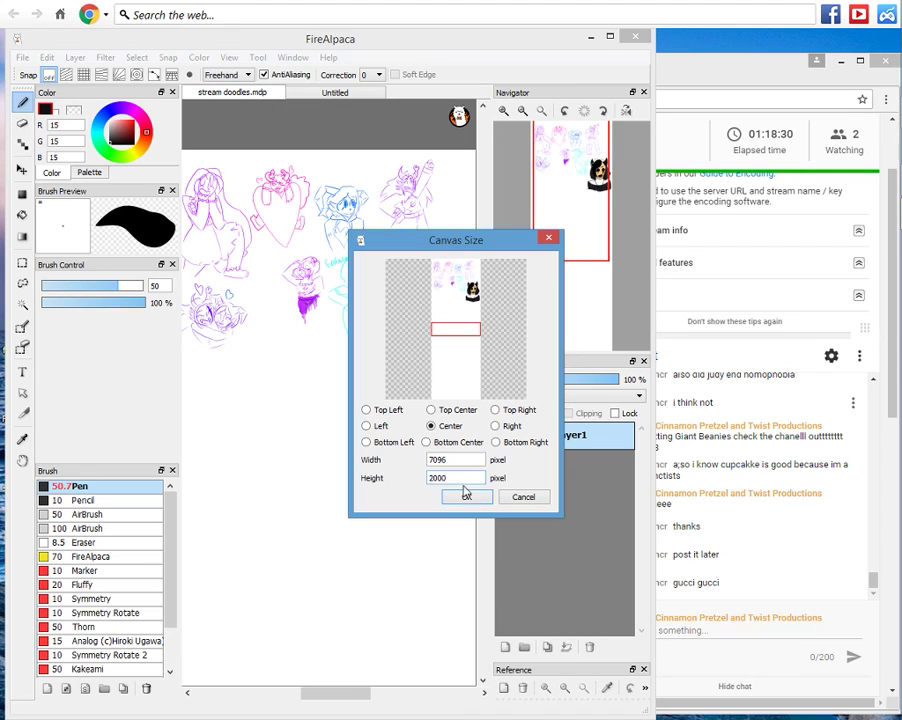
{"action": "type", "text": "0"}
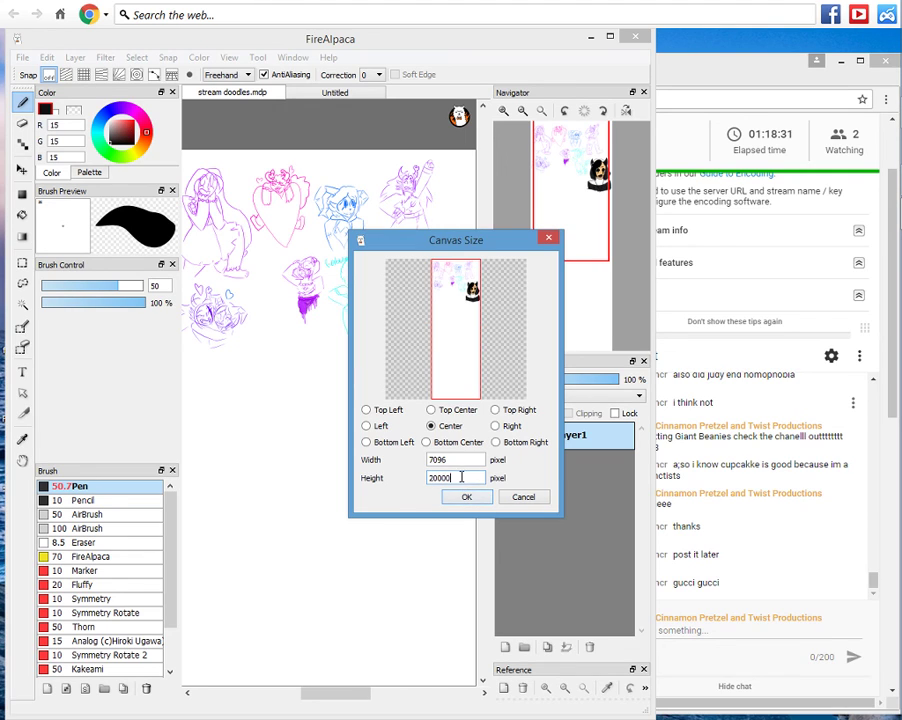
{"action": "left_click", "coordinate": [441, 412]}
Try canvas heights of 2000, 2050, 2100 and 2900 pixels with the Top Center anchor.
{"action": "left_click", "coordinate": [455, 478]}
{"action": "key", "text": "BackSpace"}
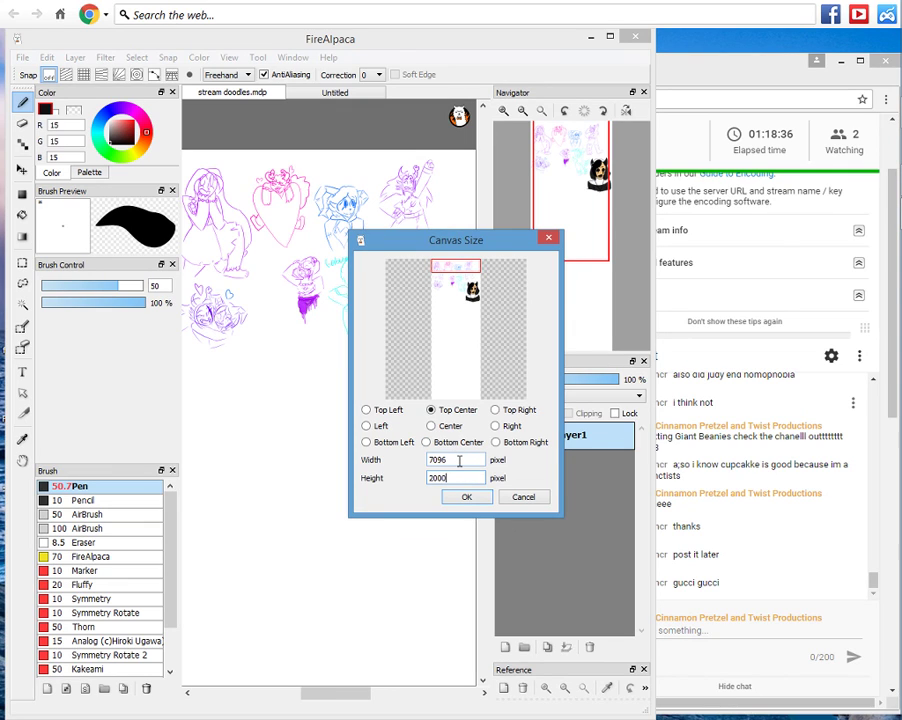
{"action": "type", "text": "0"}
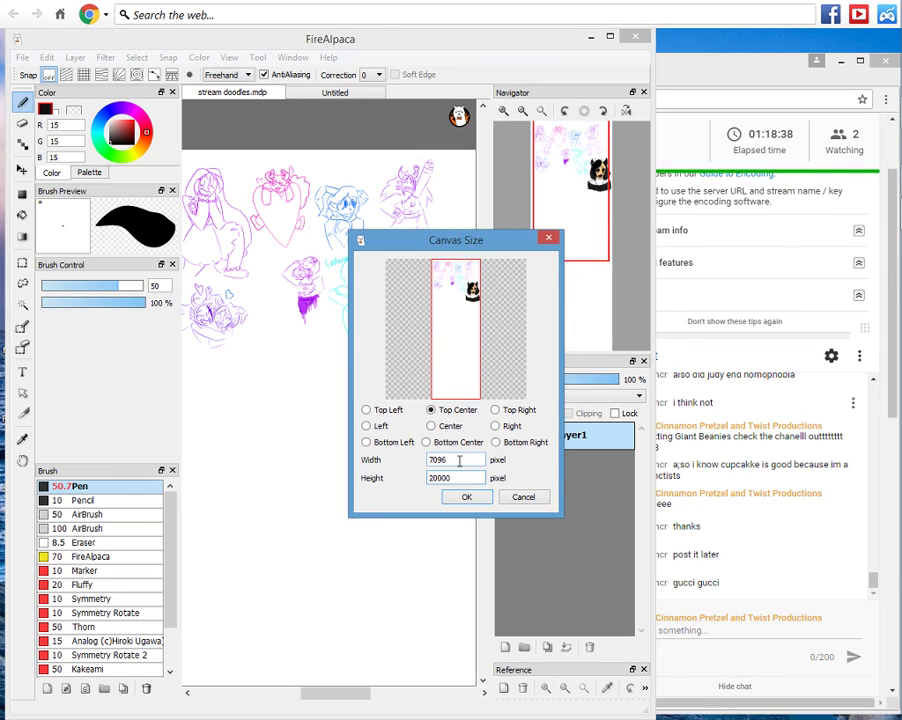
{"action": "key", "text": "BackSpace"}
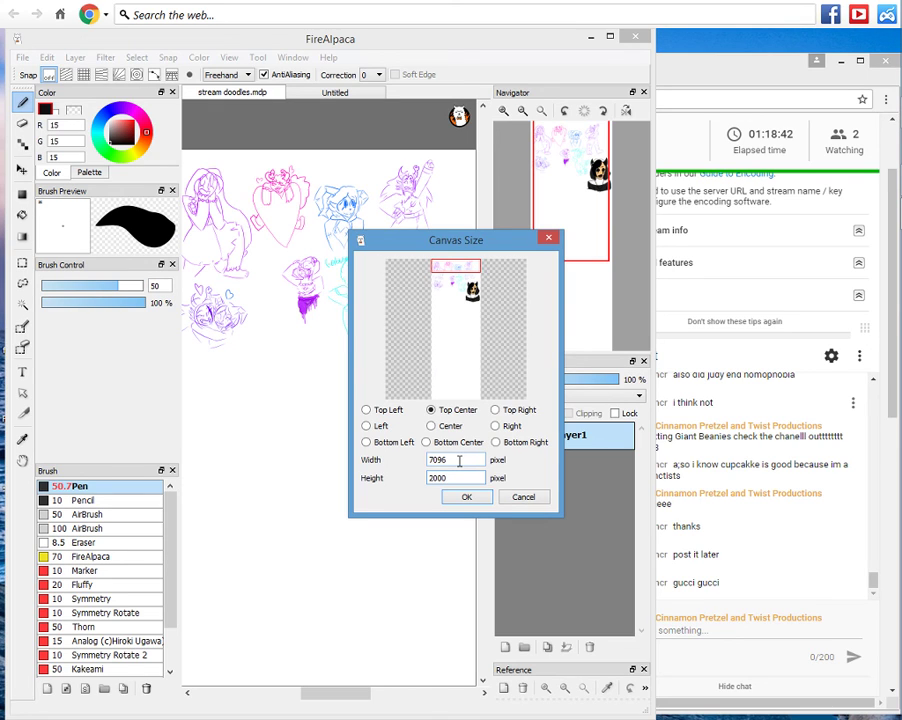
{"action": "type", "text": "0"}
{"action": "key", "text": "BackSpace"}
{"action": "key", "text": "BackSpace"}
{"action": "key", "text": "BackSpace"}
{"action": "type", "text": "1"}
{"action": "key", "text": "BackSpace"}
{"action": "type", "text": "2"}
{"action": "key", "text": "BackSpace"}
{"action": "type", "text": "50"}
{"action": "key", "text": "BackSpace"}
{"action": "key", "text": "BackSpace"}
{"action": "type", "text": "9"}
{"action": "key", "text": "BackSpace"}
{"action": "key", "text": "BackSpace"}
{"action": "type", "text": "100"}
{"action": "key", "text": "BackSpace"}
{"action": "key", "text": "BackSpace"}
{"action": "key", "text": "BackSpace"}
{"action": "type", "text": "900"}
{"action": "key", "text": "BackSpace"}
{"action": "key", "text": "BackSpace"}
{"action": "key", "text": "BackSpace"}
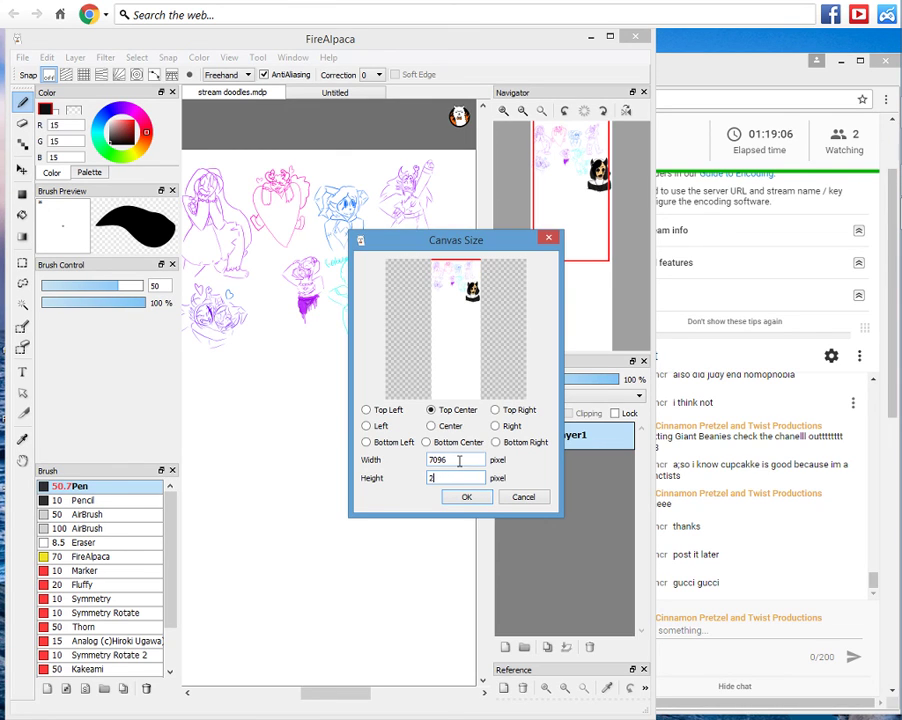
Try canvas heights of 2910, 2990, 2999 and 2000 pixels, checking the crop frame in the preview.
{"action": "type", "text": "0000"}
{"action": "key", "text": "BackSpace"}
{"action": "key", "text": "BackSpace"}
{"action": "key", "text": "BackSpace"}
{"action": "key", "text": "BackSpace"}
{"action": "type", "text": "910"}
{"action": "key", "text": "BackSpace"}
{"action": "key", "text": "BackSpace"}
{"action": "key", "text": "BackSpace"}
{"action": "type", "text": "9"}
{"action": "type", "text": "90"}
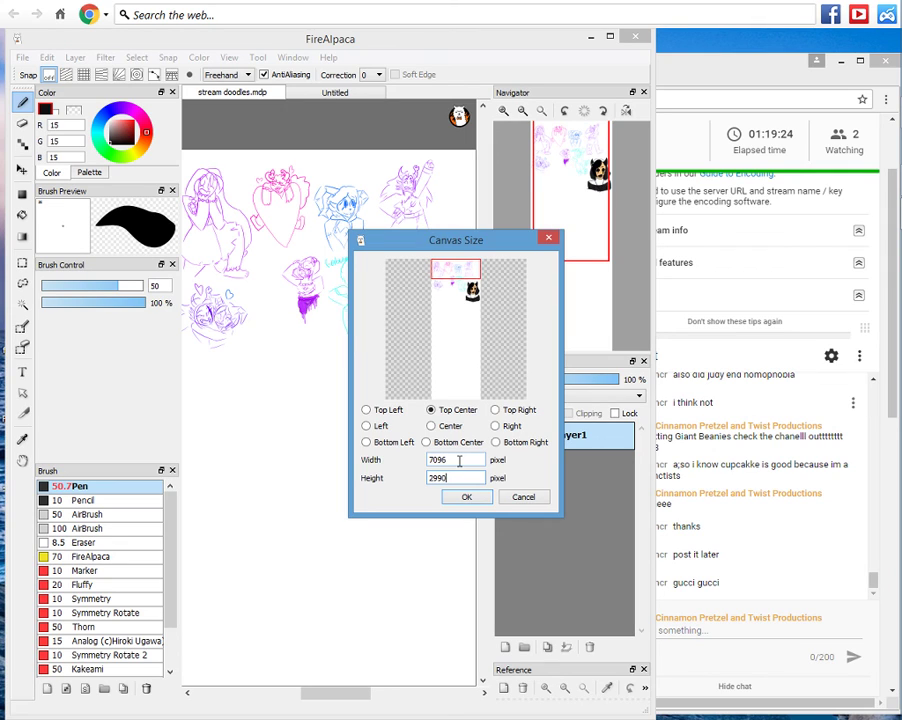
{"action": "key", "text": "BackSpace"}
{"action": "key", "text": "BackSpace"}
{"action": "key", "text": "BackSpace"}
{"action": "type", "text": "0000"}
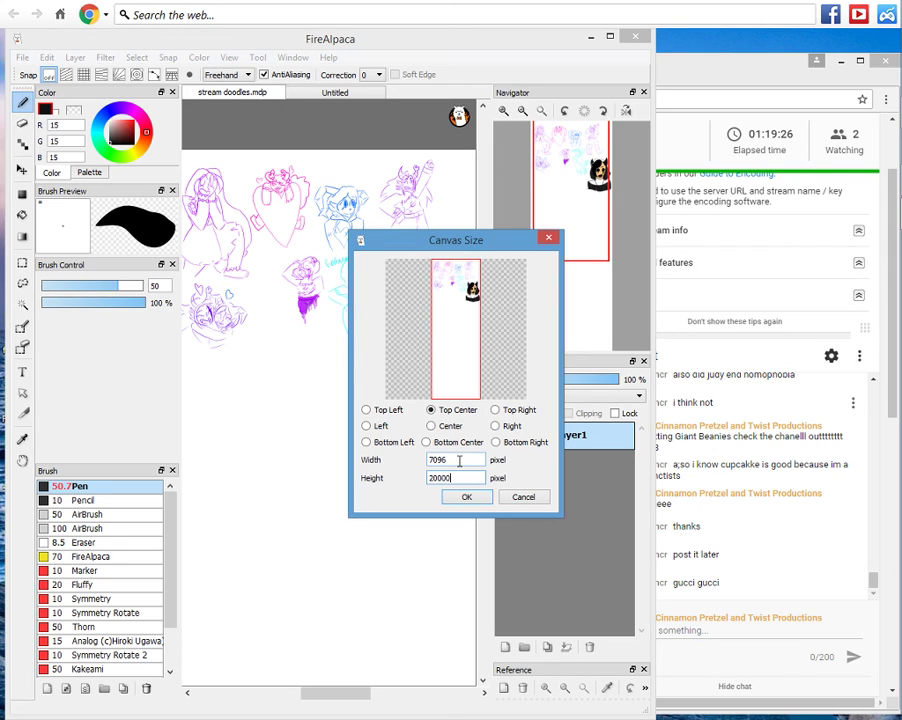
{"action": "key", "text": "BackSpace"}
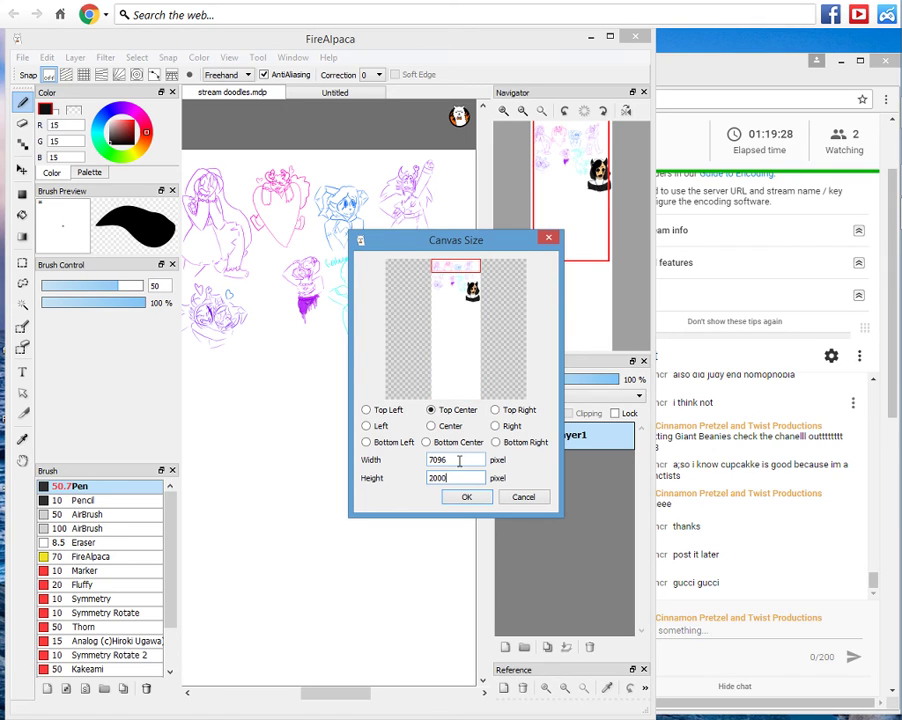
{"action": "key", "text": "BackSpace"}
{"action": "key", "text": "BackSpace"}
{"action": "key", "text": "BackSpace"}
{"action": "type", "text": "999"}
{"action": "key", "text": "BackSpace"}
{"action": "key", "text": "BackSpace"}
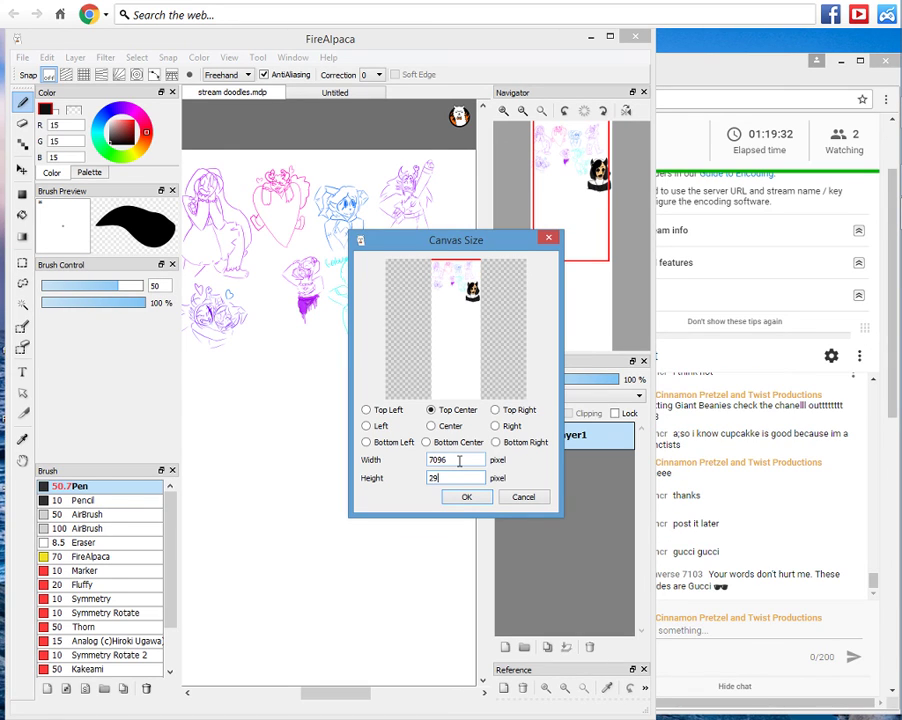
{"action": "key", "text": "BackSpace"}
{"action": "type", "text": "0000"}
{"action": "key", "text": "BackSpace"}
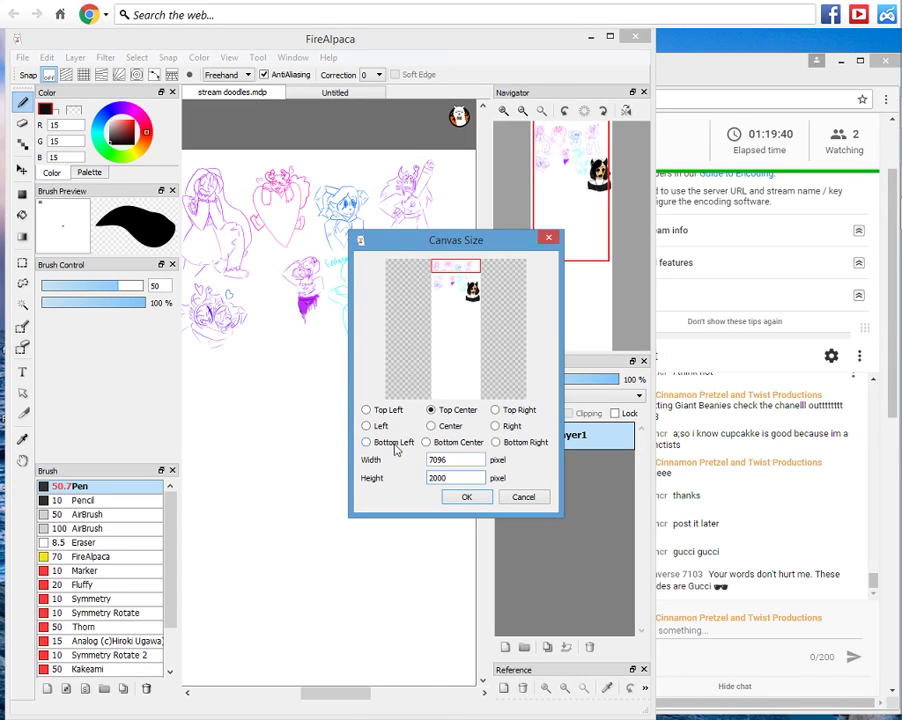
Resize the canvas to a height of 10000 pixels with the Top Center anchor.
{"action": "left_click_drag", "start_coordinate": [453, 477], "coordinate": [403, 475]}
{"action": "type", "text": "10000"}
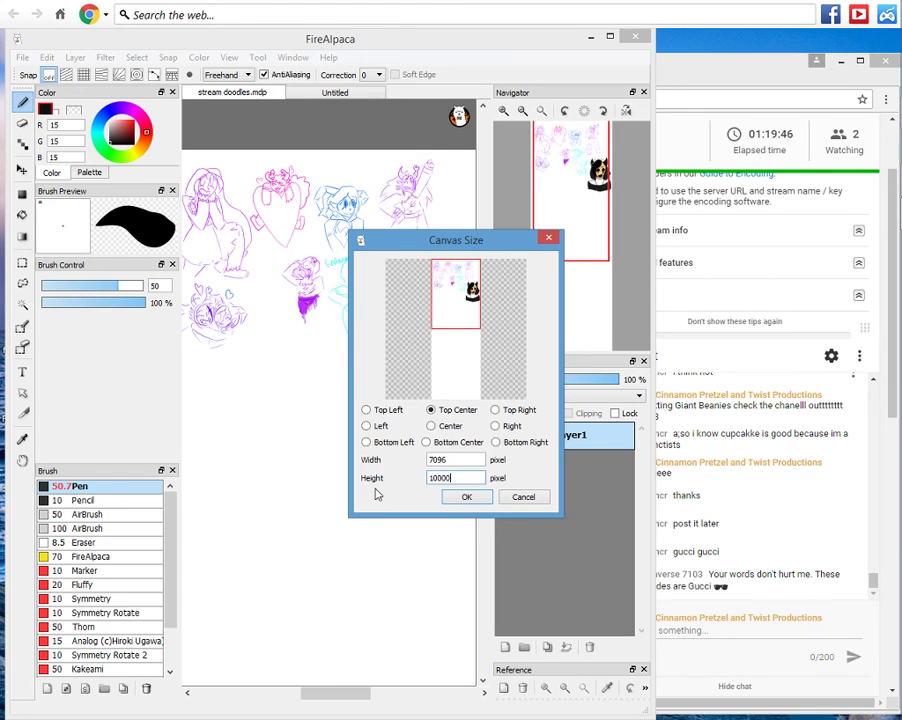
{"action": "key", "text": "BackSpace"}
{"action": "key", "text": "BackSpace"}
{"action": "key", "text": "BackSpace"}
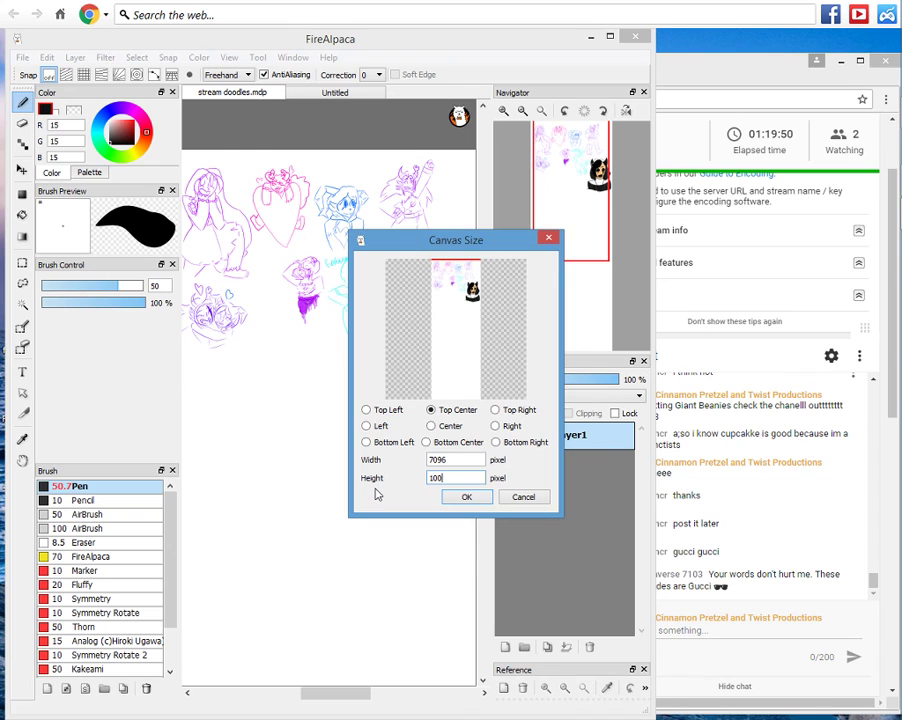
{"action": "type", "text": "00"}
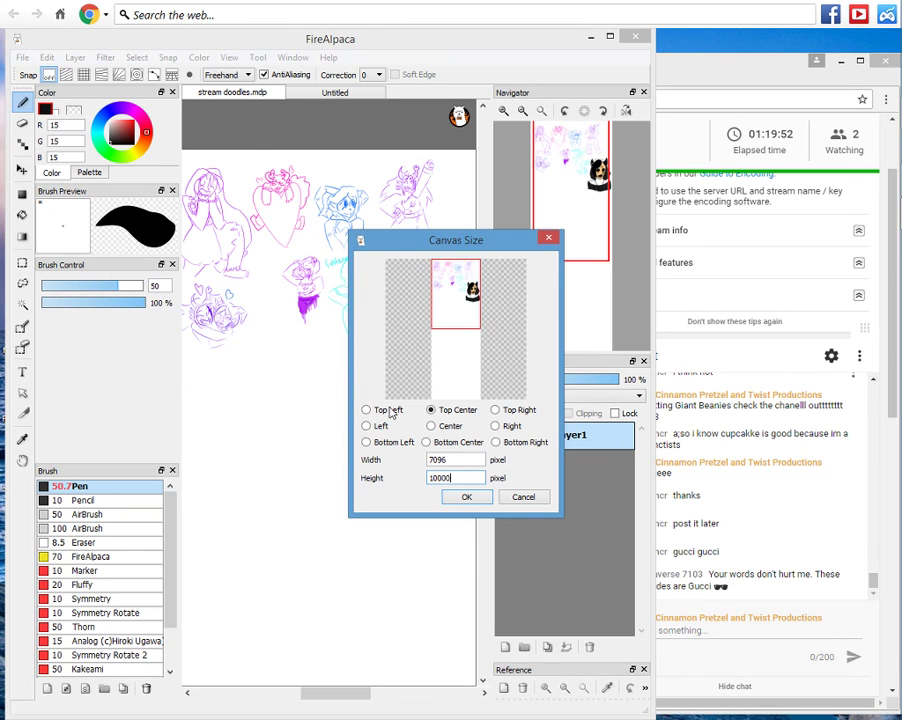
{"action": "left_click", "coordinate": [462, 498]}
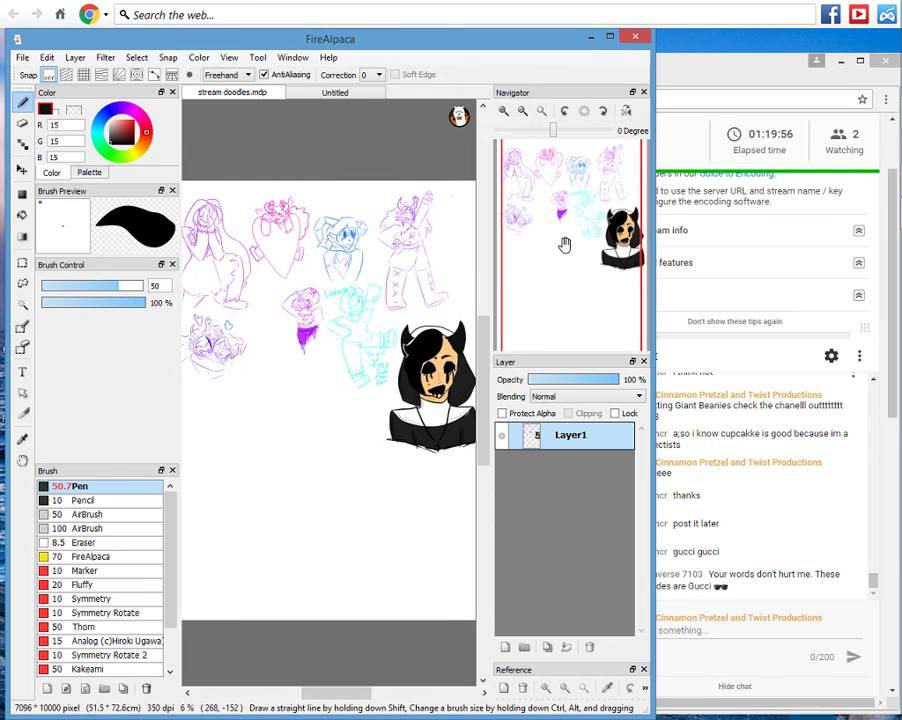
Reopen the Canvas Size settings and try heights of 1000 and 10009 pixels with the Top Center anchor.
{"action": "left_click_drag", "start_coordinate": [566, 245], "coordinate": [503, 235]}
{"action": "left_click", "coordinate": [22, 58]}
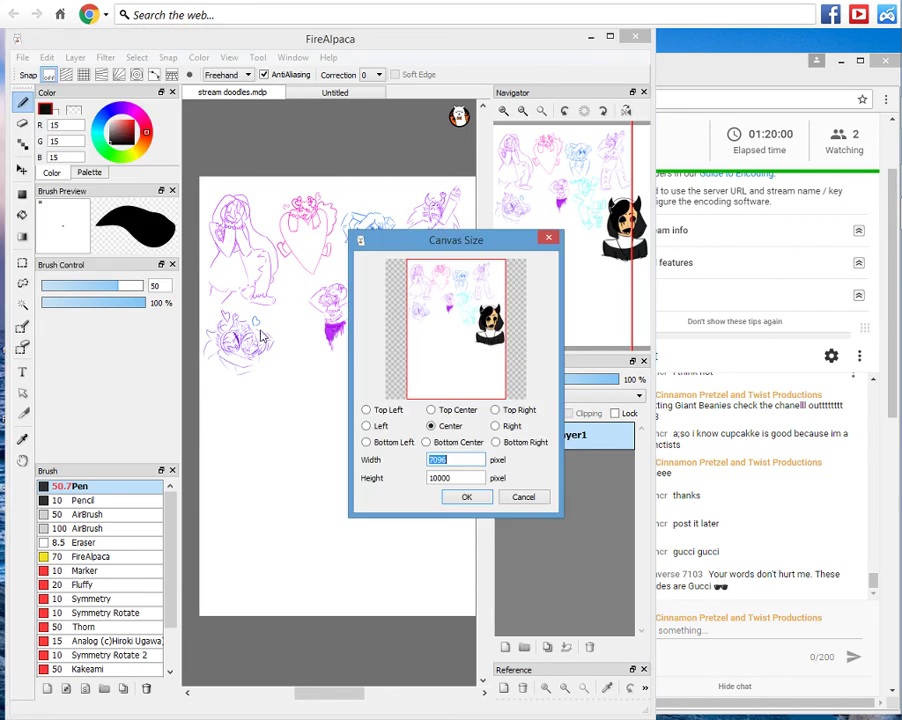
{"action": "left_click", "coordinate": [456, 460]}
{"action": "left_click", "coordinate": [444, 480]}
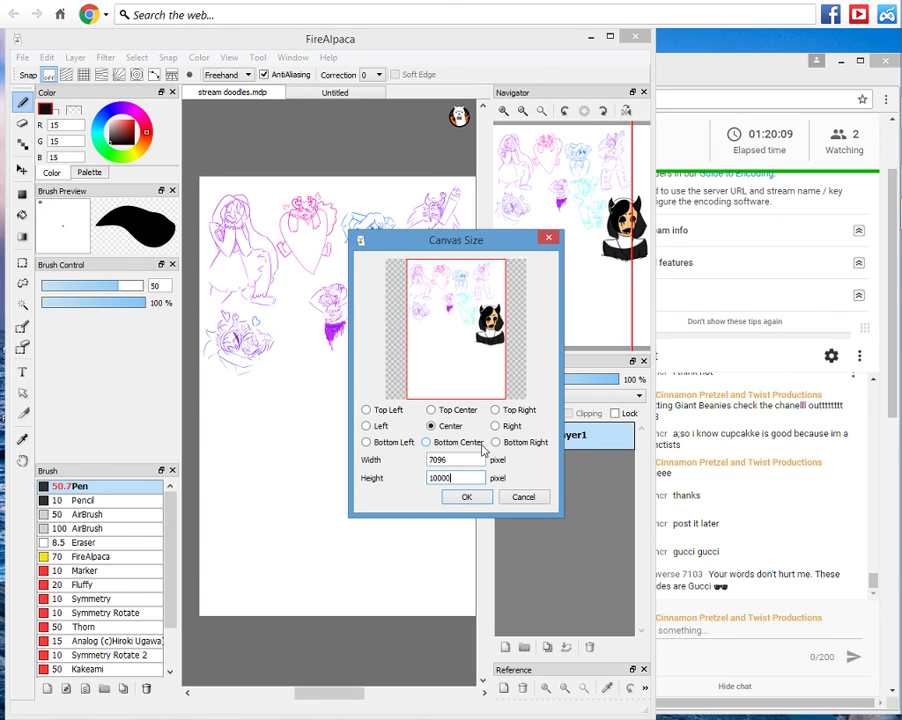
{"action": "key", "text": "BackSpace"}
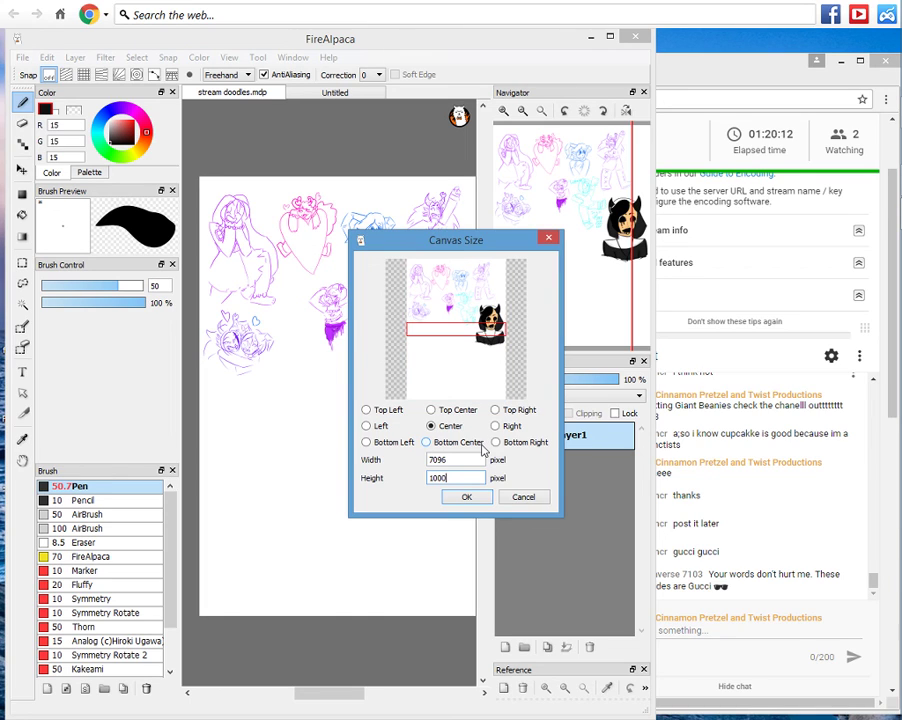
{"action": "type", "text": "0"}
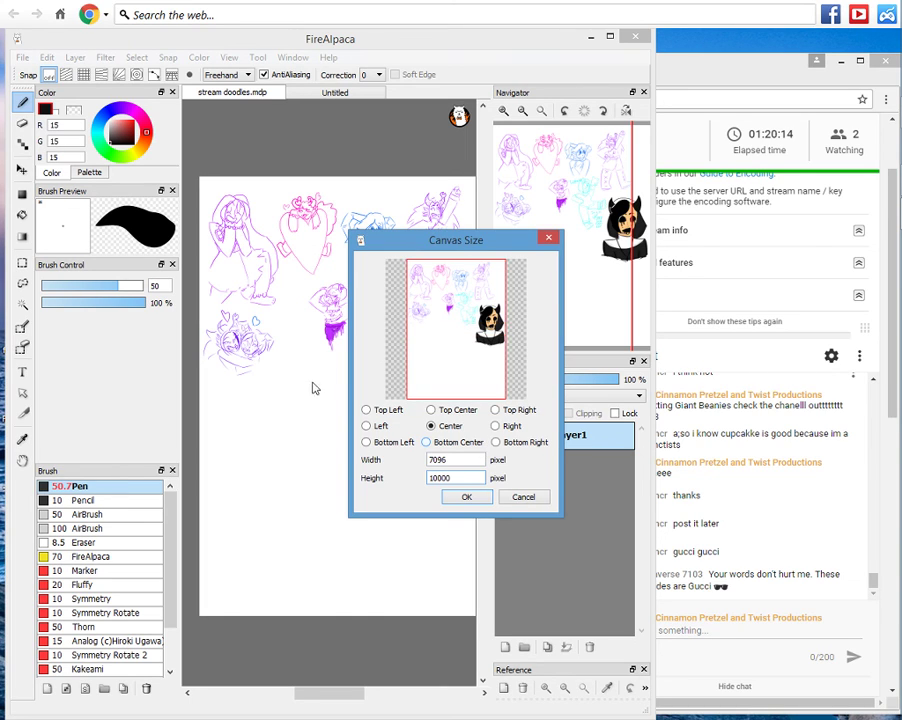
{"action": "left_click", "coordinate": [432, 410]}
{"action": "key", "text": "BackSpace"}
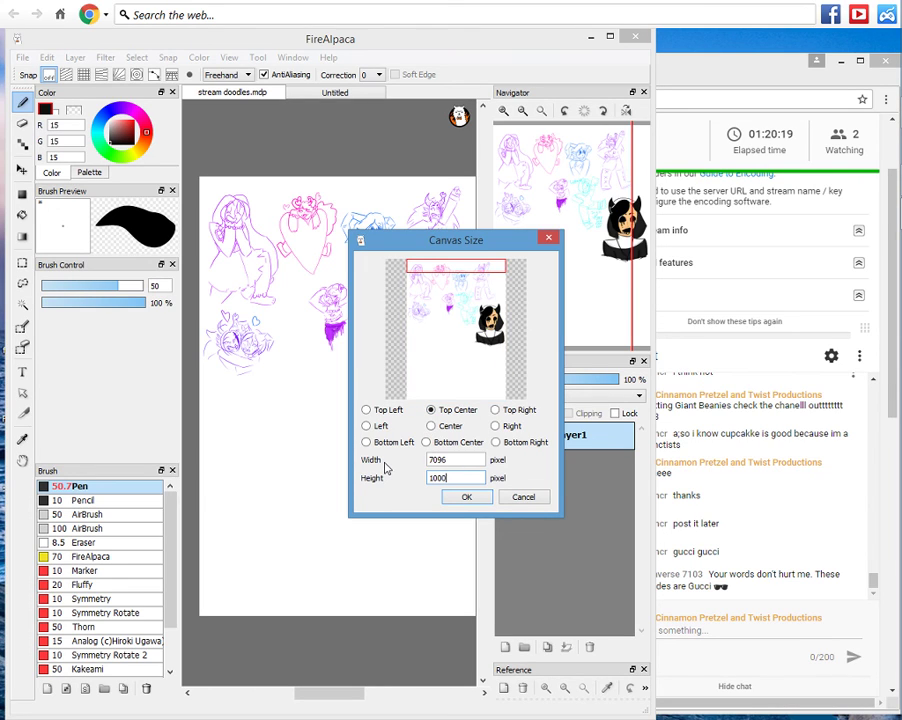
{"action": "type", "text": "0"}
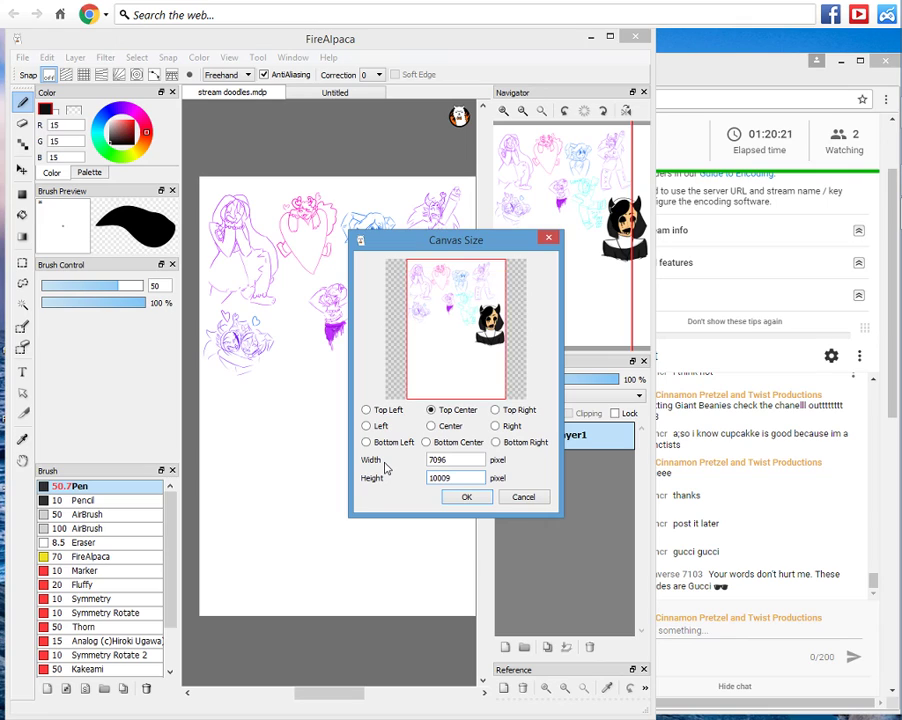
Try canvas heights of 1000 and 10000 pixels, checking the crop frame in the preview.
{"action": "key", "text": "BackSpace"}
{"action": "type", "text": "8"}
{"action": "key", "text": "BackSpace"}
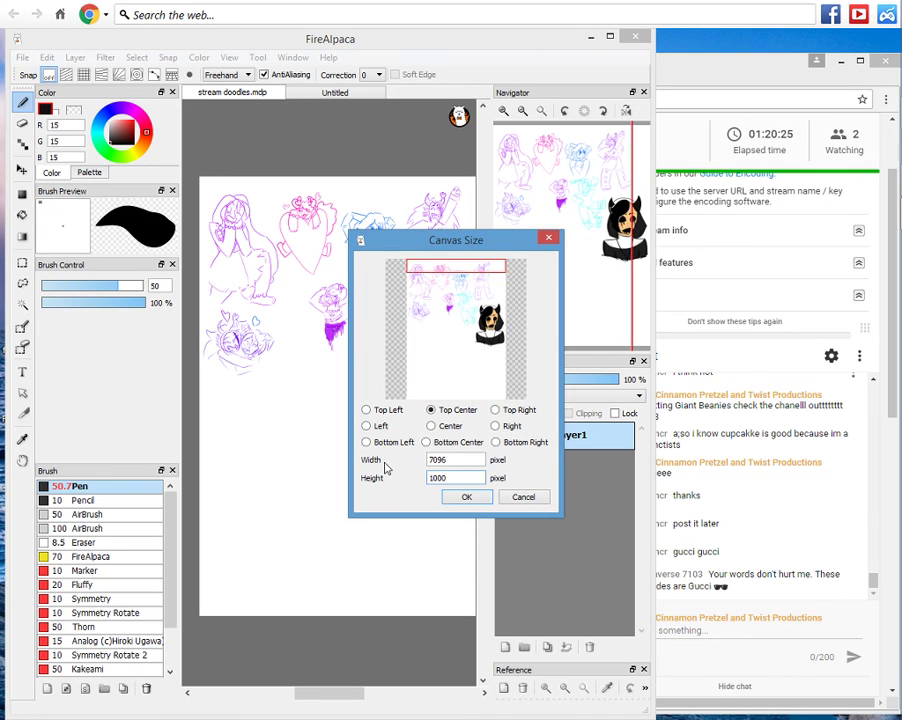
{"action": "type", "text": "0"}
{"action": "key", "text": "BackSpace"}
{"action": "key", "text": "BackSpace"}
{"action": "type", "text": "1"}
{"action": "key", "text": "BackSpace"}
{"action": "key", "text": "BackSpace"}
{"action": "key", "text": "BackSpace"}
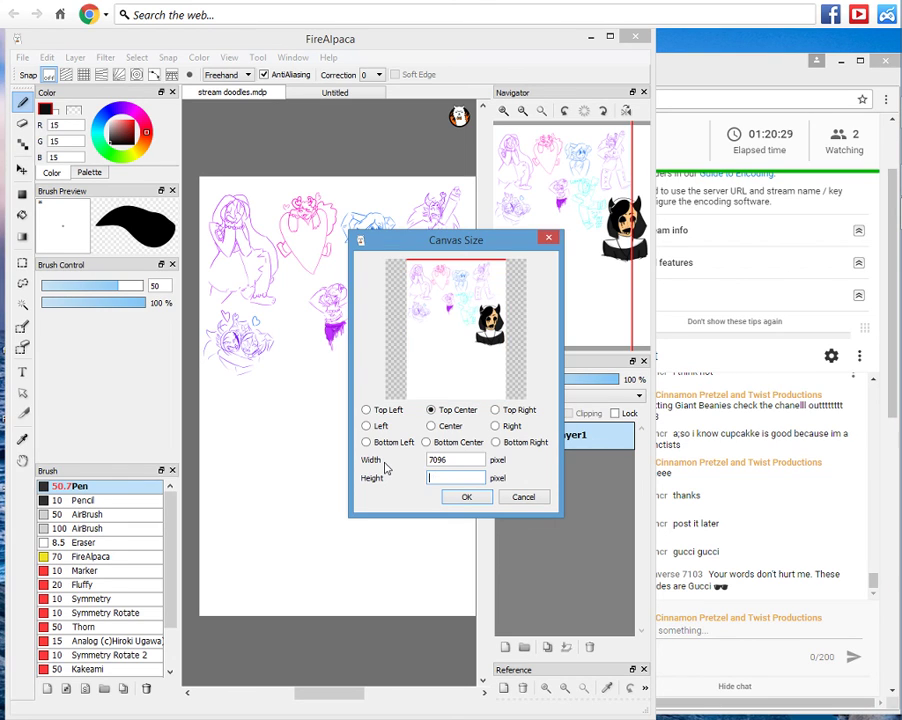
{"action": "type", "text": "0000"}
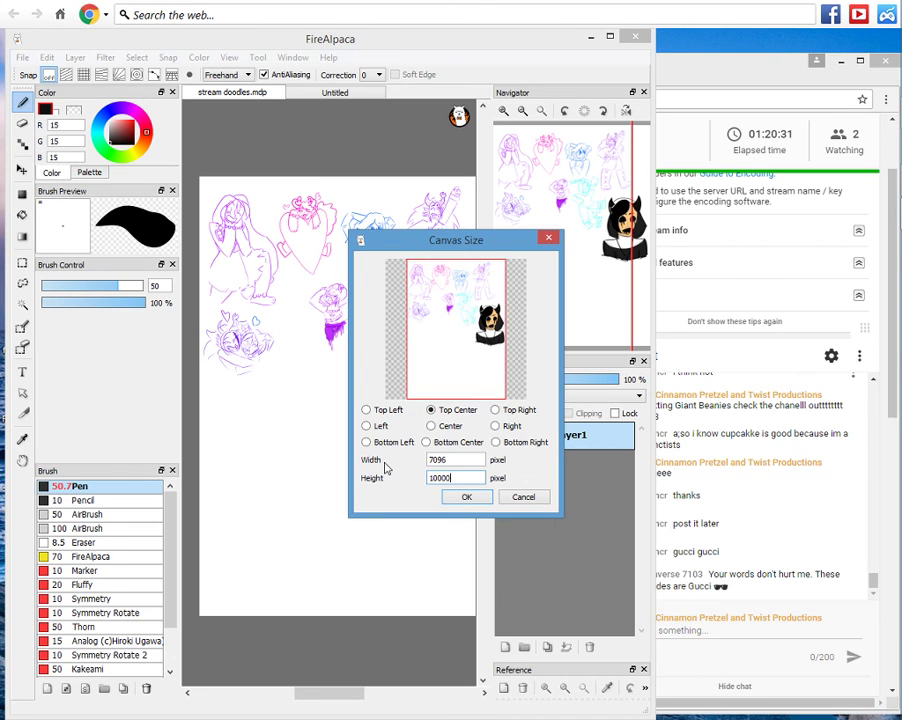
Try canvas heights of 10010 and 19000 pixels with the Top Center anchor.
{"action": "key", "text": "BackSpace"}
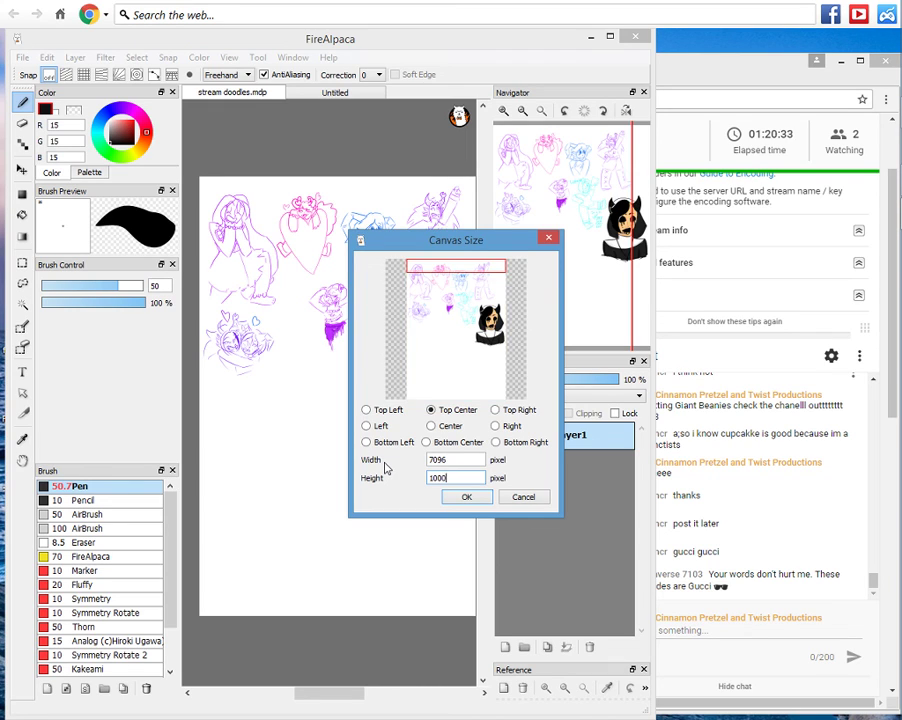
{"action": "type", "text": "3"}
{"action": "key", "text": "BackSpace"}
{"action": "type", "text": "1"}
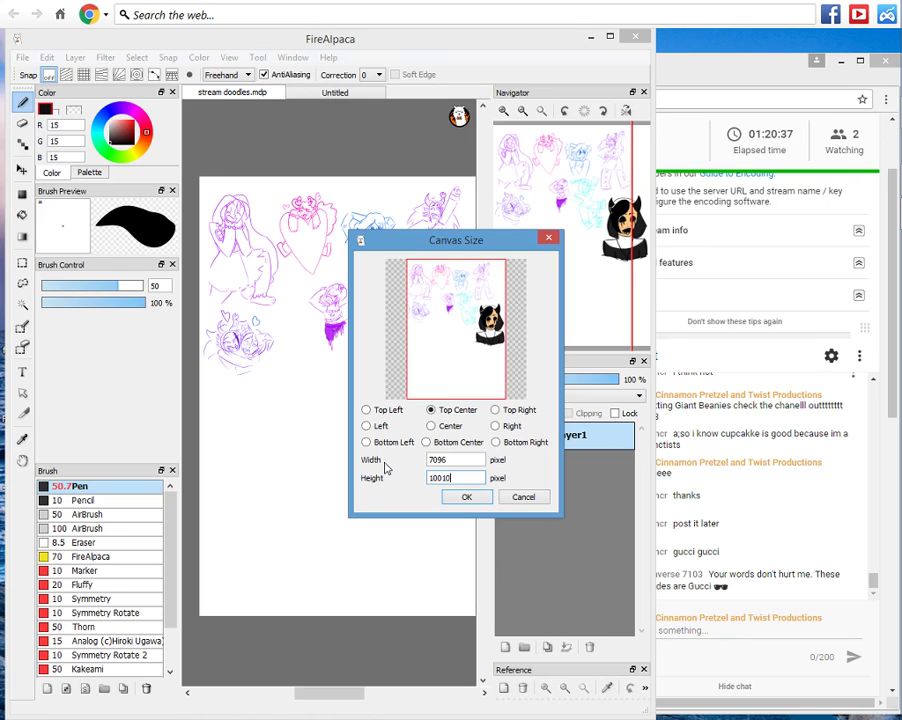
{"action": "key", "text": "BackSpace"}
{"action": "type", "text": "9"}
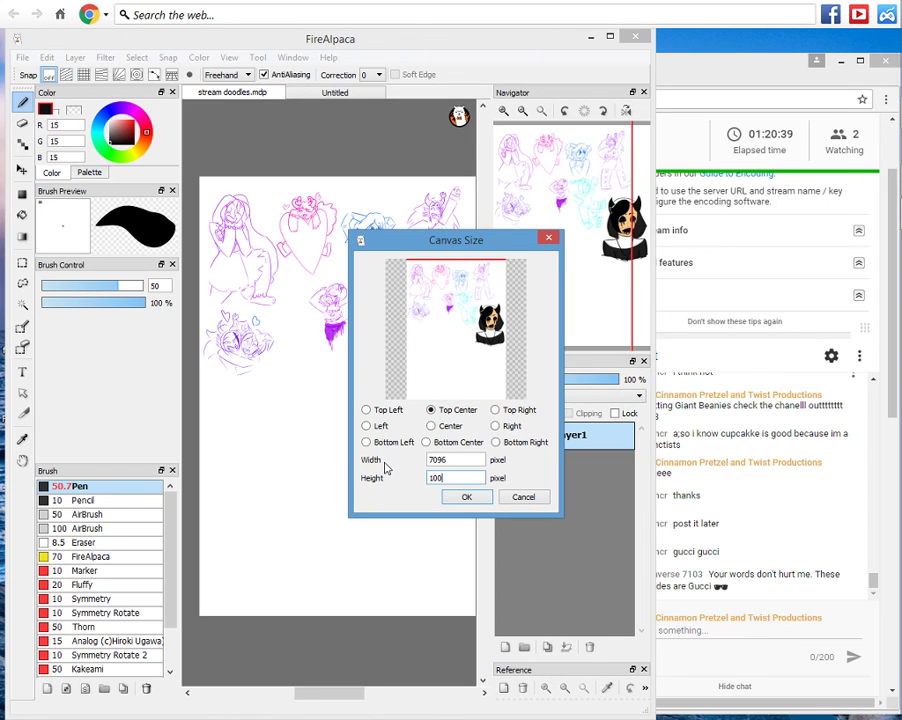
{"action": "key", "text": "BackSpace"}
{"action": "key", "text": "BackSpace"}
{"action": "key", "text": "BackSpace"}
{"action": "type", "text": "9000"}
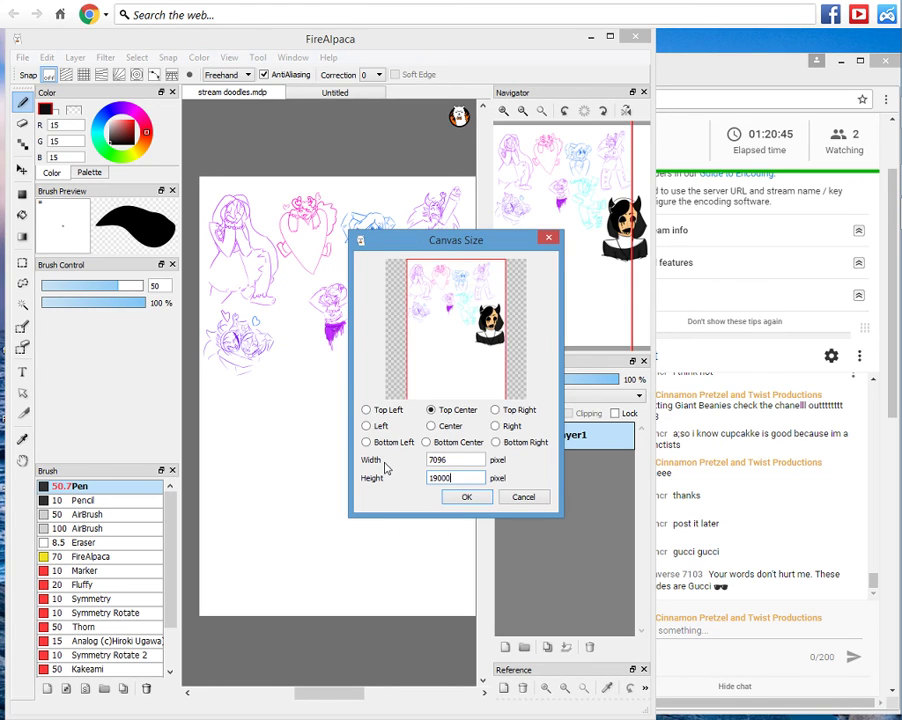
Try a canvas height of 1999 pixels, then discard the canvas resize.
{"action": "key", "text": "BackSpace"}
{"action": "key", "text": "BackSpace"}
{"action": "key", "text": "BackSpace"}
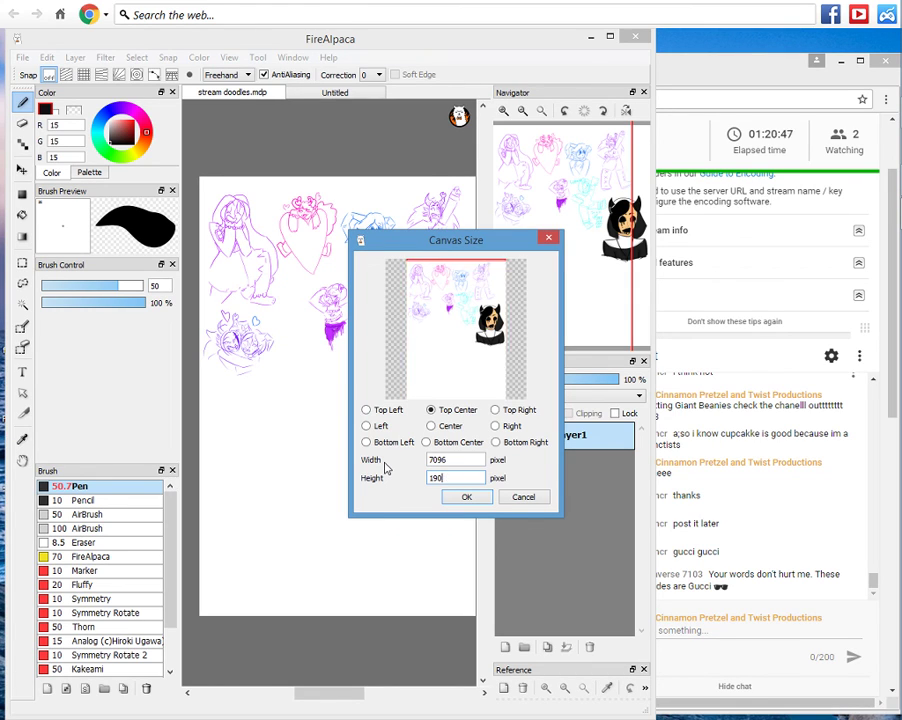
{"action": "type", "text": "9"}
{"action": "type", "text": "0"}
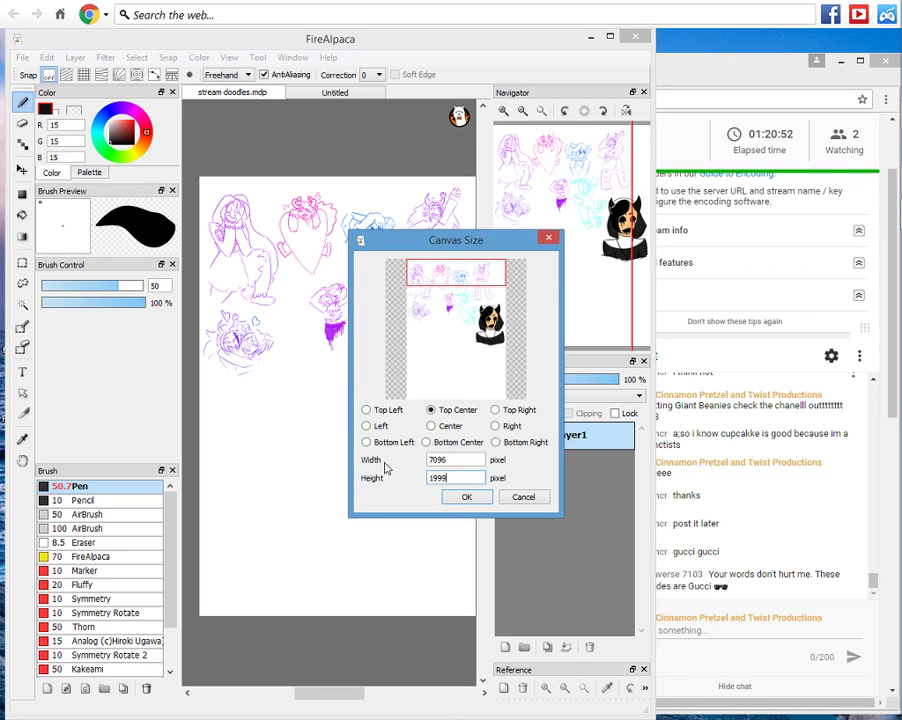
{"action": "key", "text": "BackSpace"}
{"action": "type", "text": "99"}
{"action": "key", "text": "BackSpace"}
{"action": "left_click", "coordinate": [514, 498]}
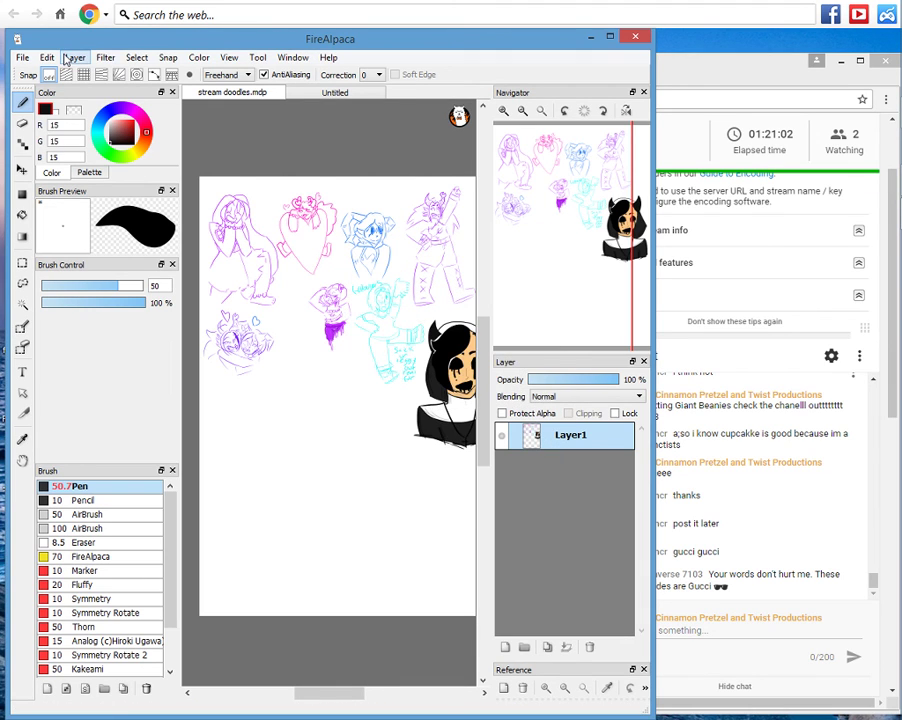
{"action": "left_click", "coordinate": [47, 57]}
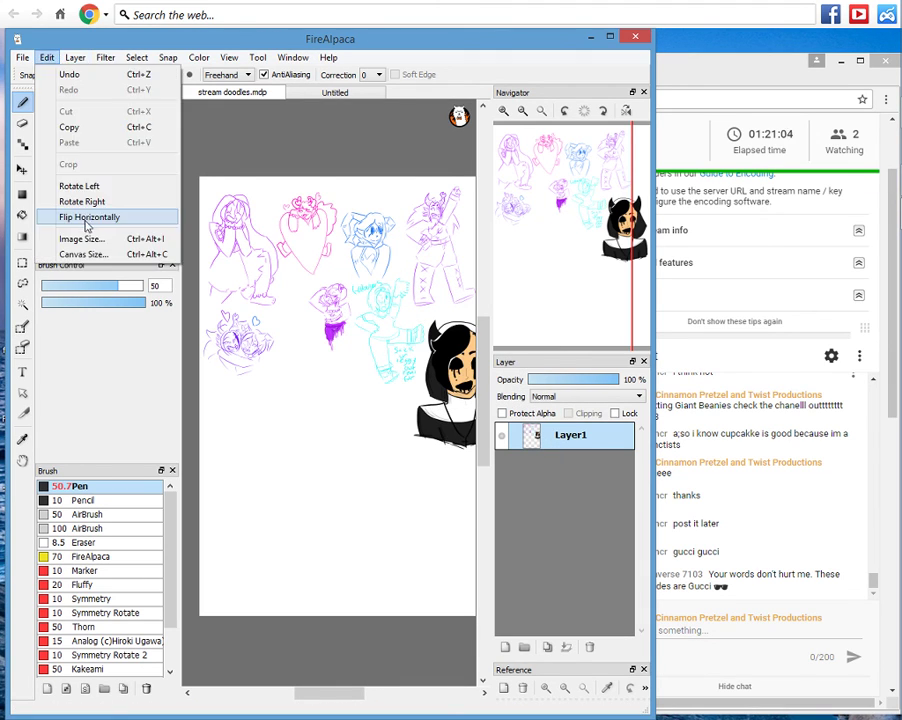
{"action": "left_click", "coordinate": [82, 239]}
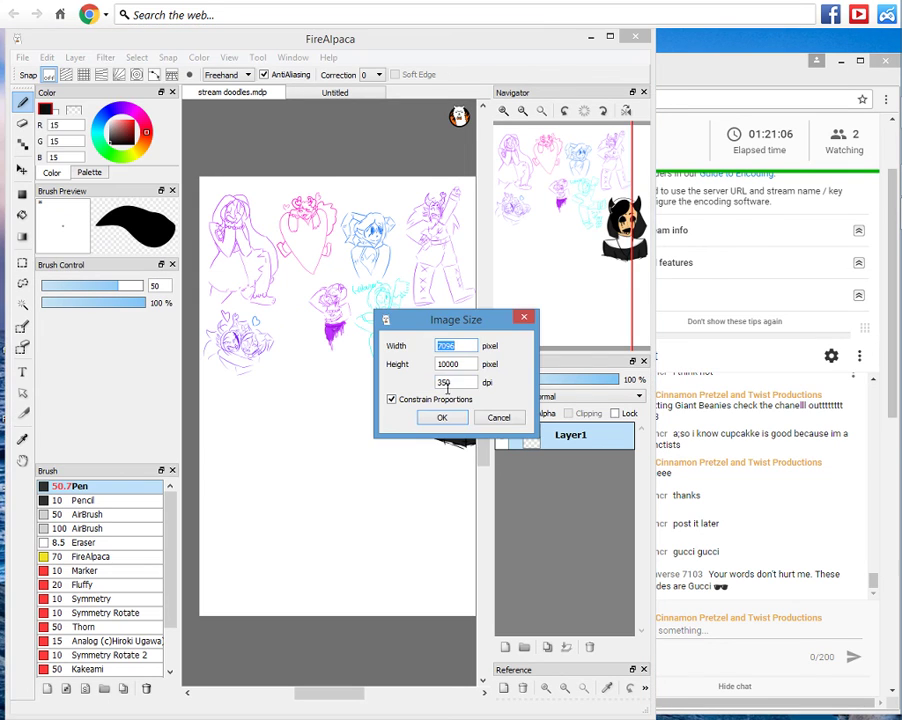
{"action": "left_click", "coordinate": [495, 416]}
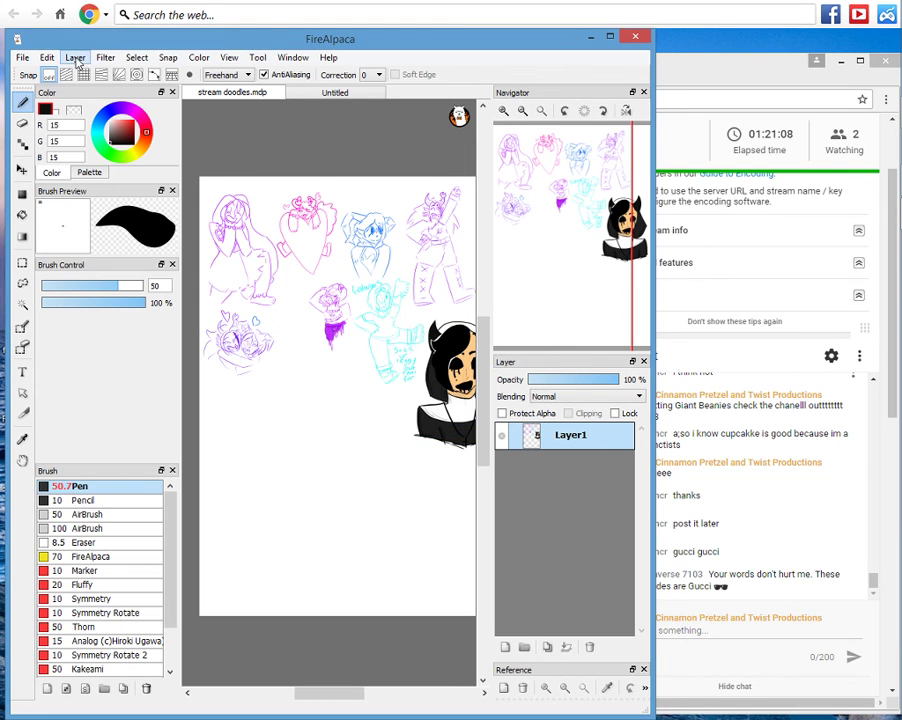
Try to stretch the Layer1 artwork slightly taller with Transform, and undo the change.
{"action": "left_click", "coordinate": [75, 58]}
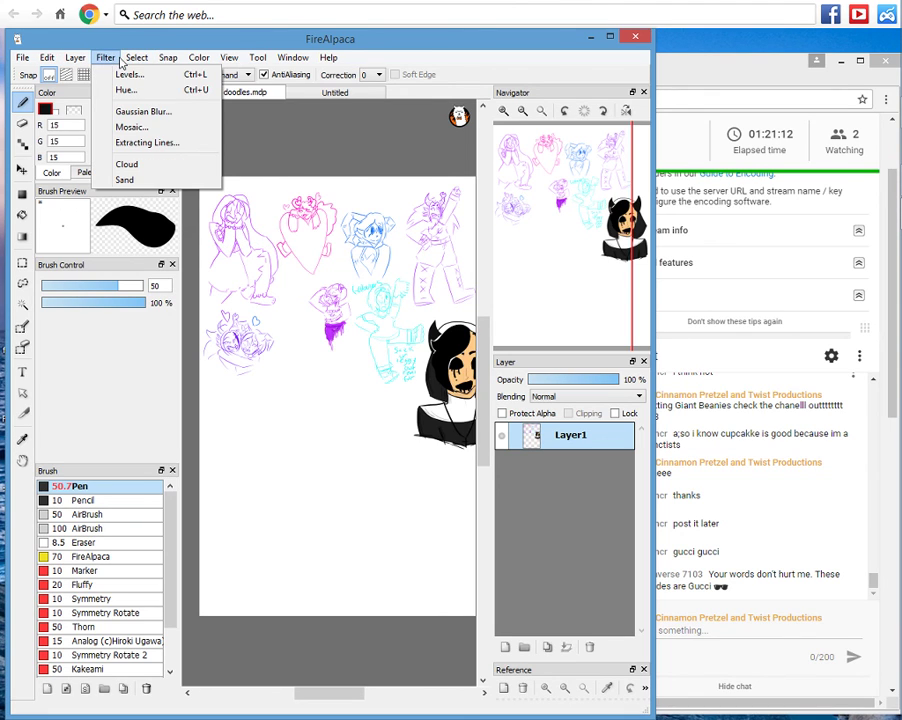
{"action": "mouse_move", "coordinate": [137, 58]}
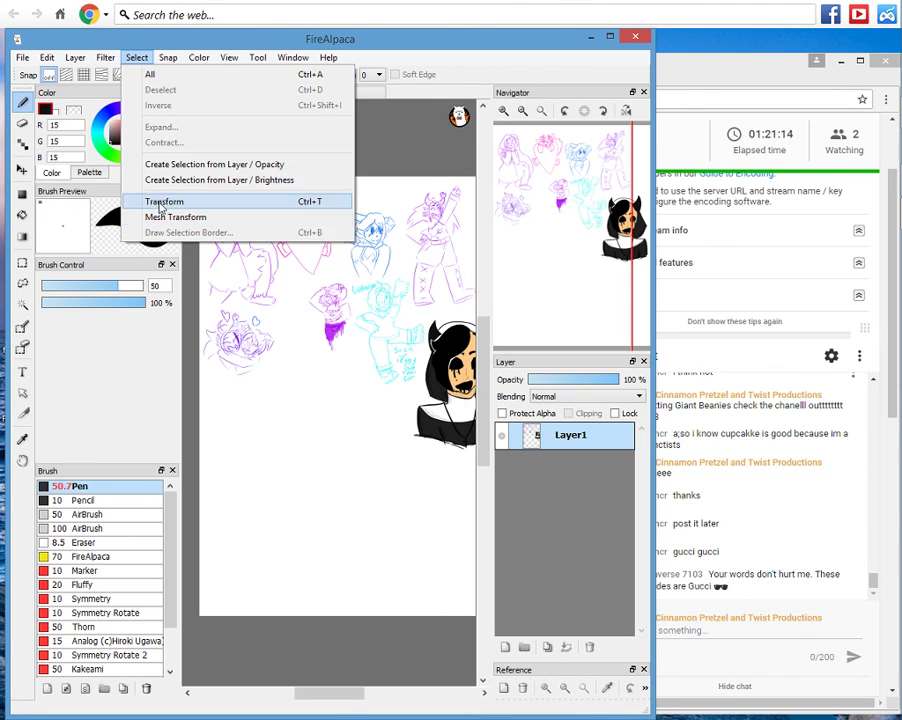
{"action": "left_click", "coordinate": [155, 200]}
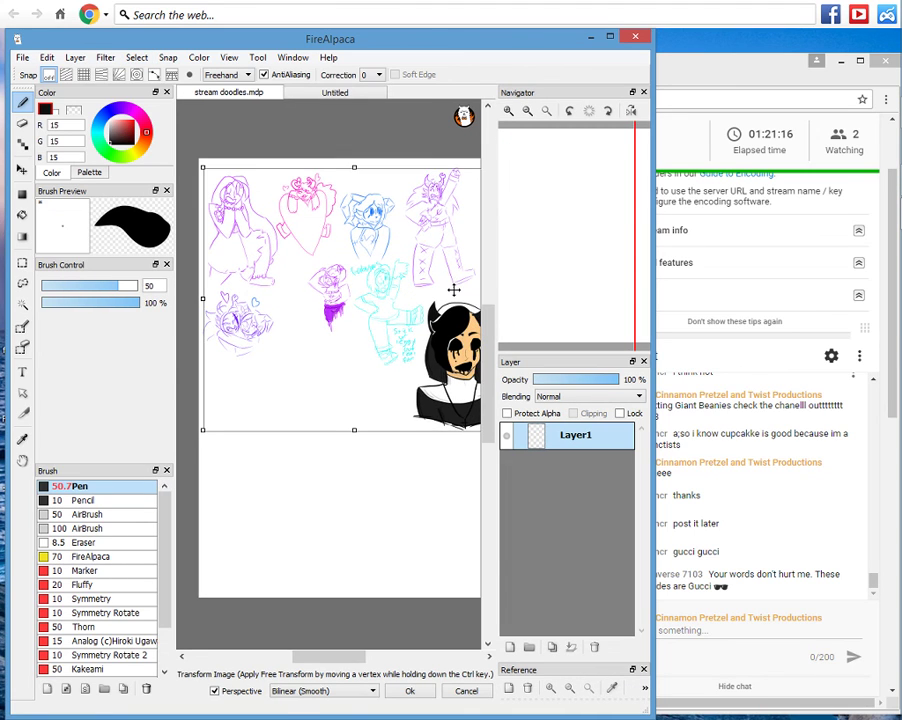
{"action": "mouse_move", "coordinate": [354, 430]}
{"action": "left_mouse_down"}
{"action": "mouse_move", "coordinate": [356, 483]}
{"action": "mouse_move", "coordinate": [354, 434]}
{"action": "left_mouse_up"}
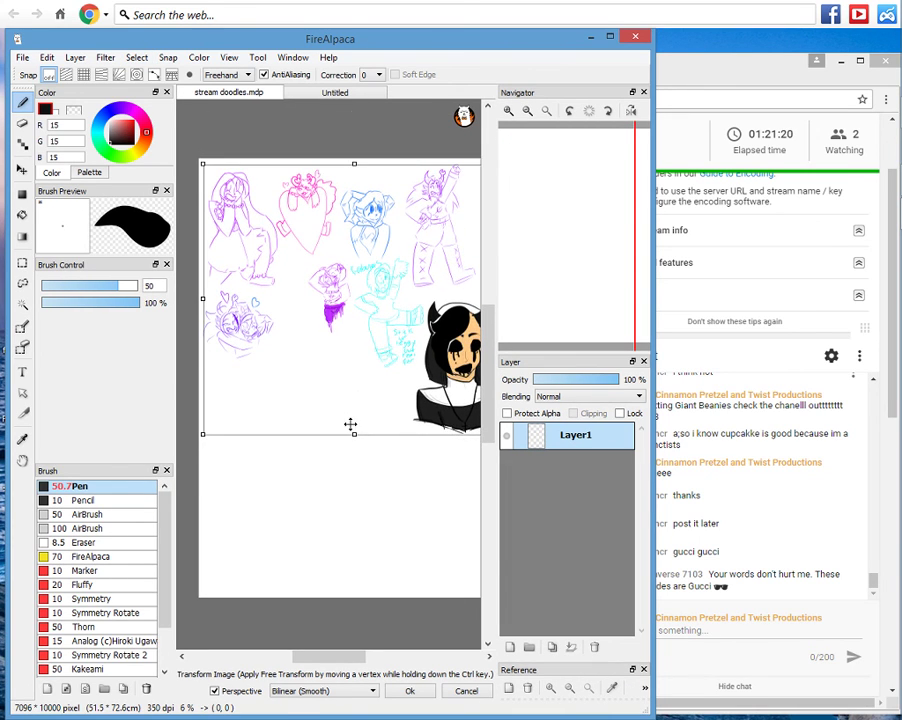
{"action": "key", "text": "ctrl+z"}
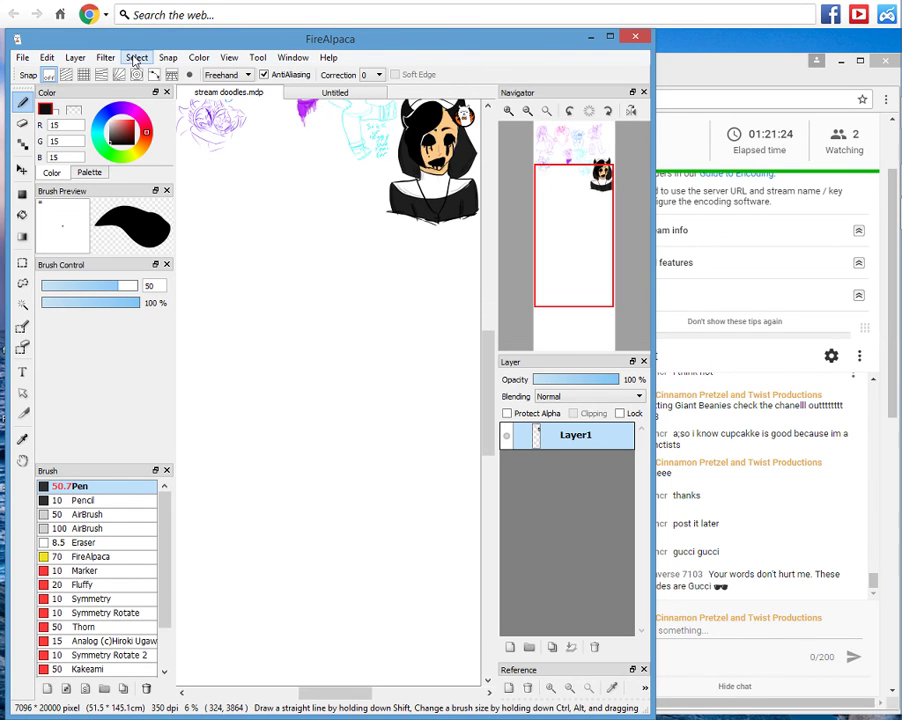
{"action": "key", "text": "ctrl+z"}
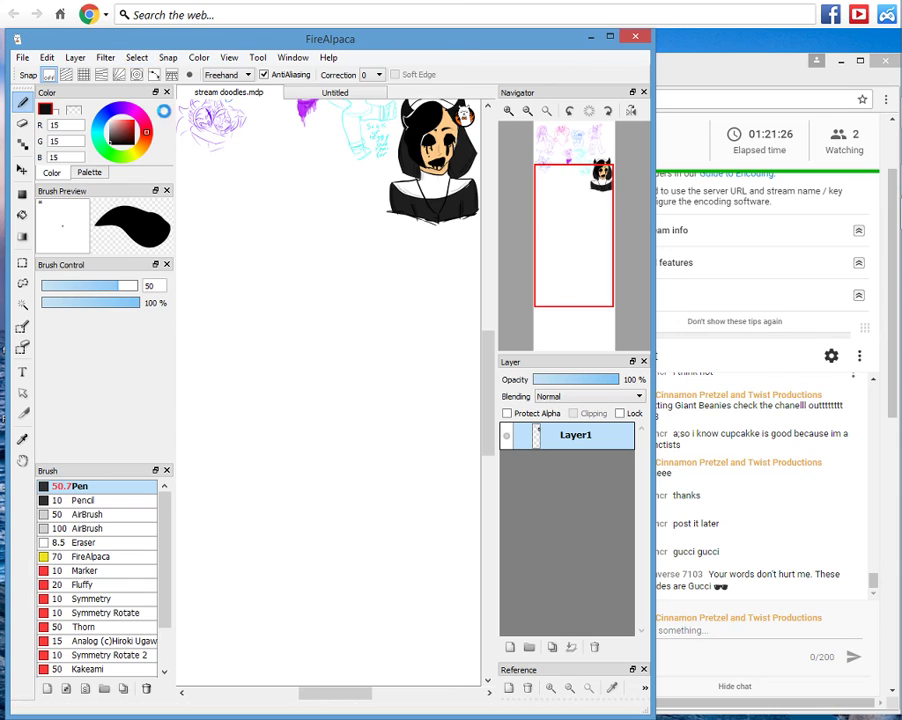
{"action": "left_click", "coordinate": [135, 58]}
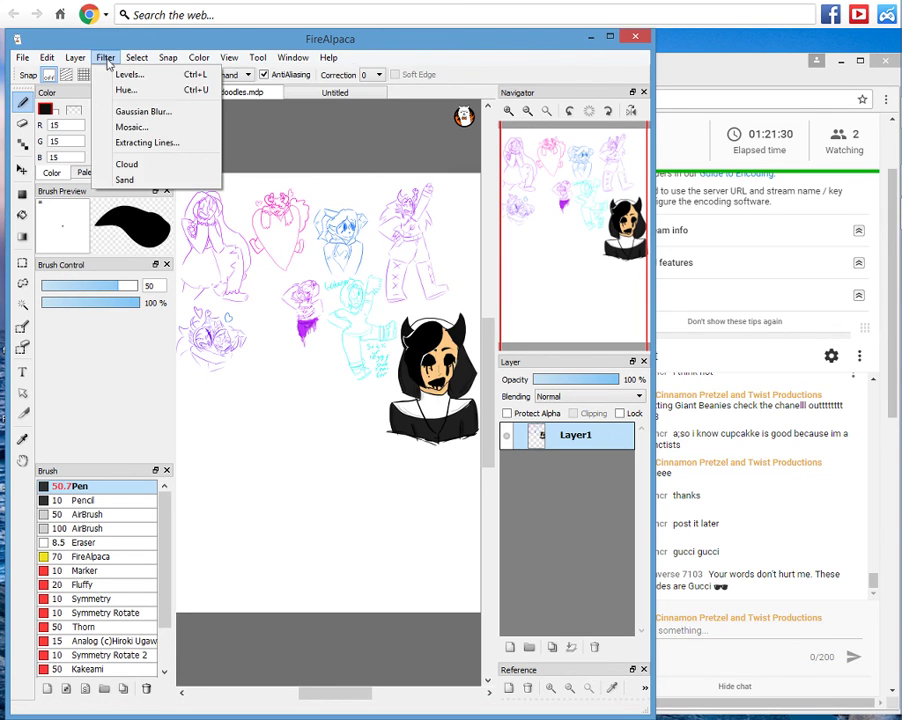
{"action": "mouse_move", "coordinate": [80, 58]}
Switch to the YouTube live dashboard in Chrome and post "boiiiii" in the live chat.
{"action": "left_click", "coordinate": [676, 476]}
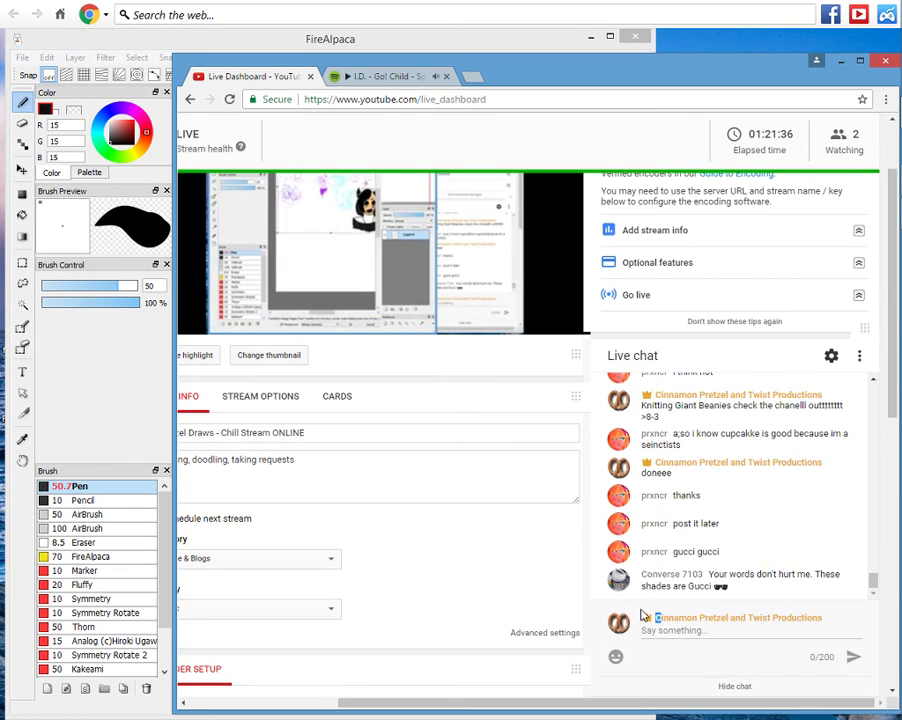
{"action": "type", "text": "boii"}
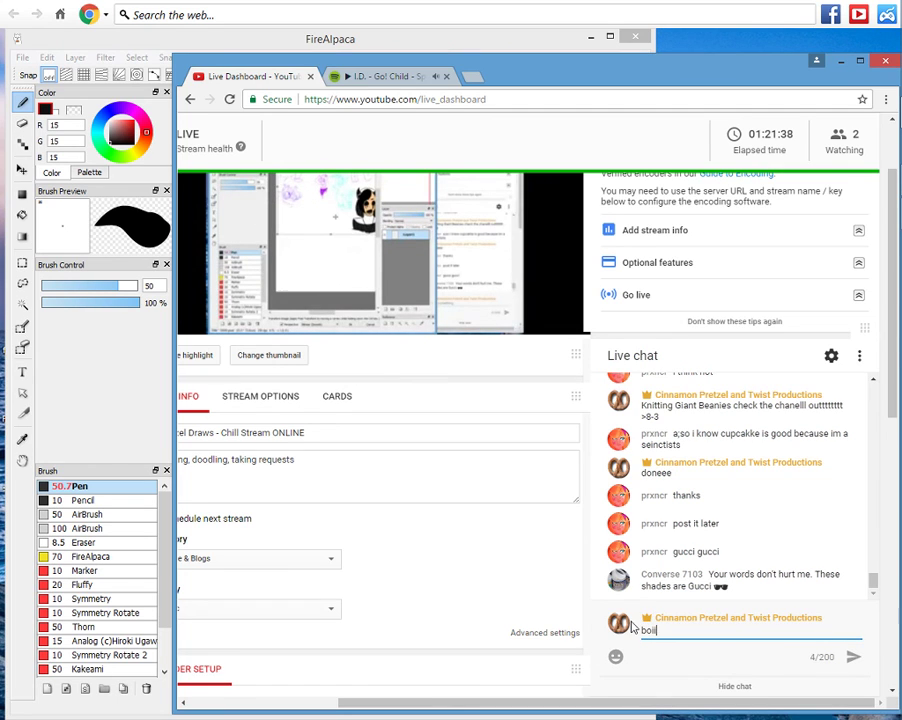
{"action": "type", "text": "ii"}
{"action": "key", "text": "Return"}
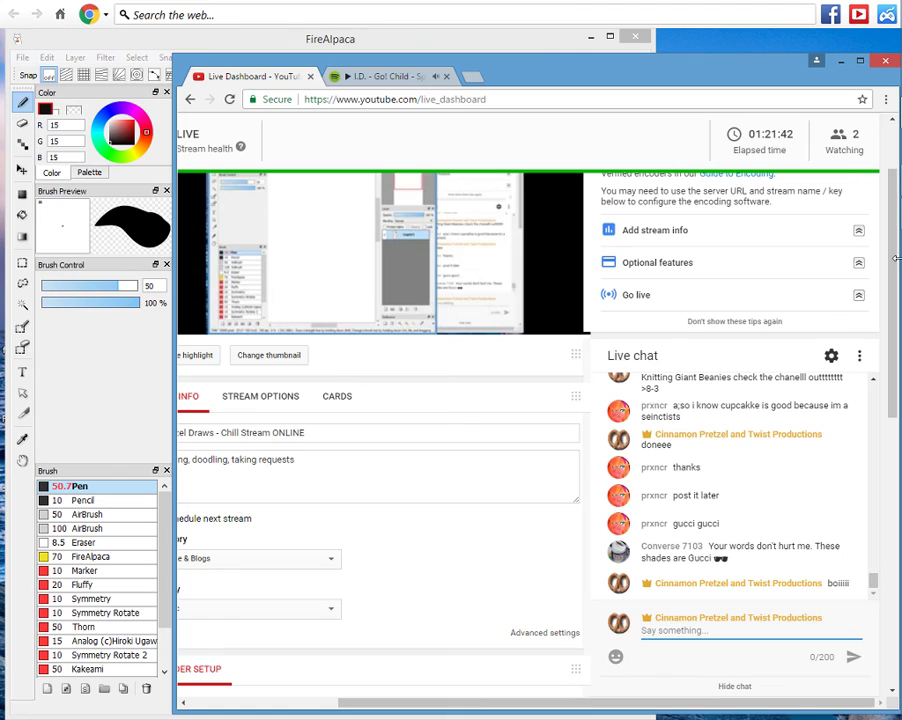
{"action": "mouse_move", "coordinate": [898, 240]}
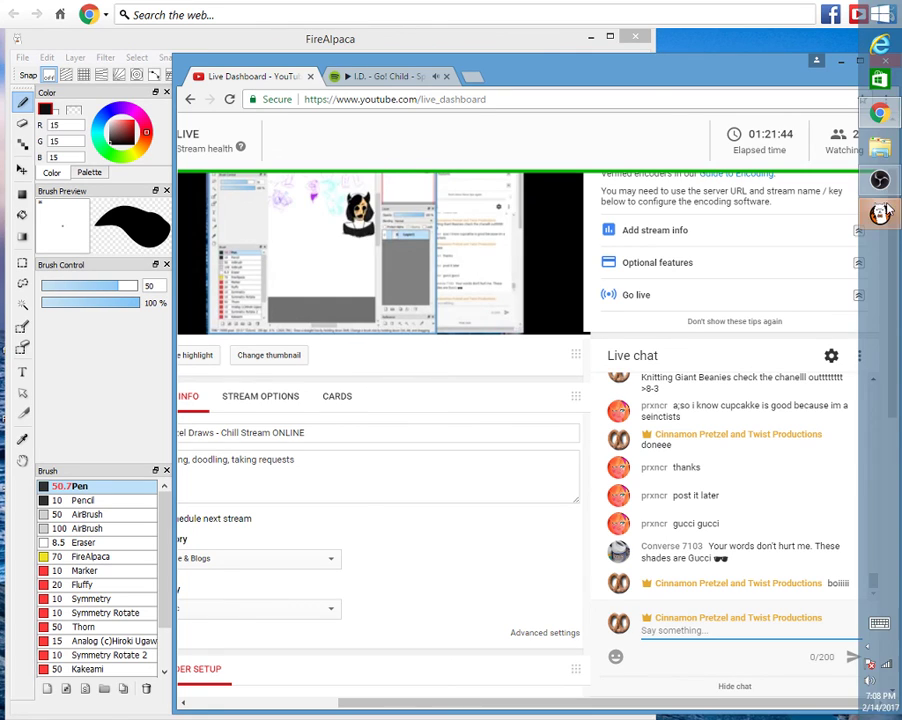